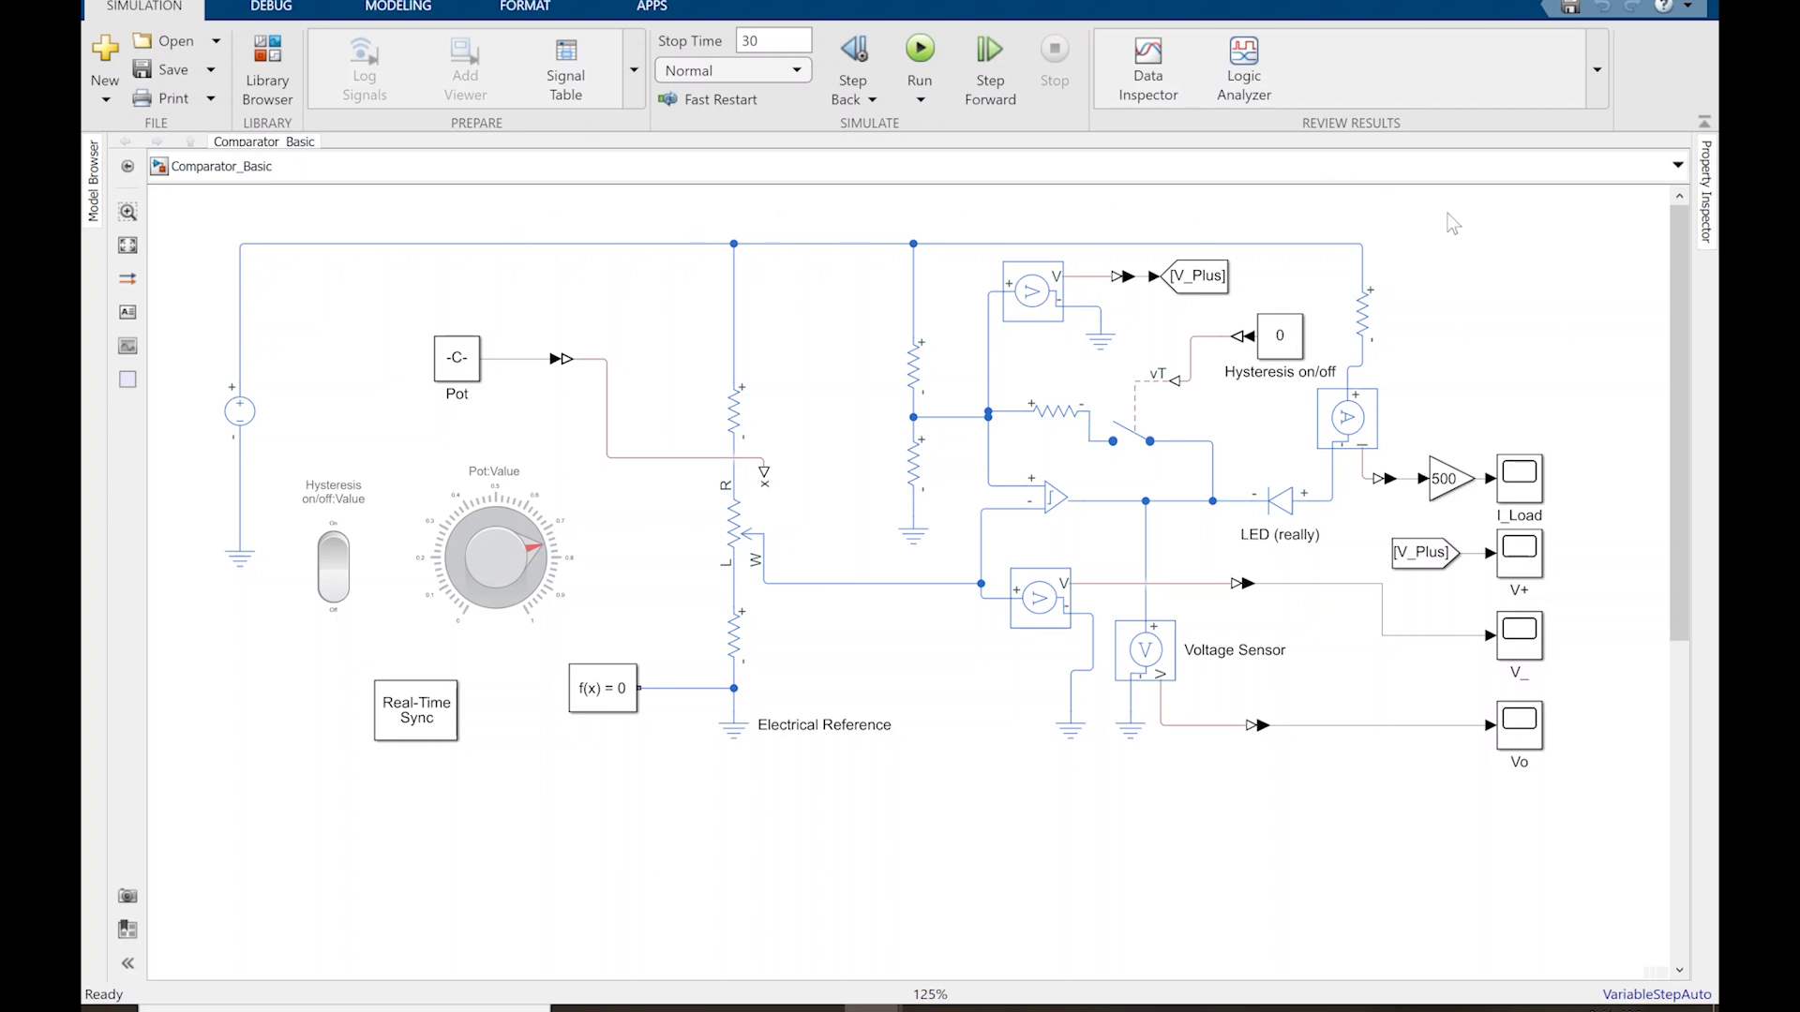
Step: Examine the upper resistor of the potentiometer branch and the Solver Configuration block in the comparator circuit
left_click(714, 384)
left_click(703, 366)
left_click(743, 401)
left_click(740, 376)
left_click(757, 402)
left_click(610, 709)
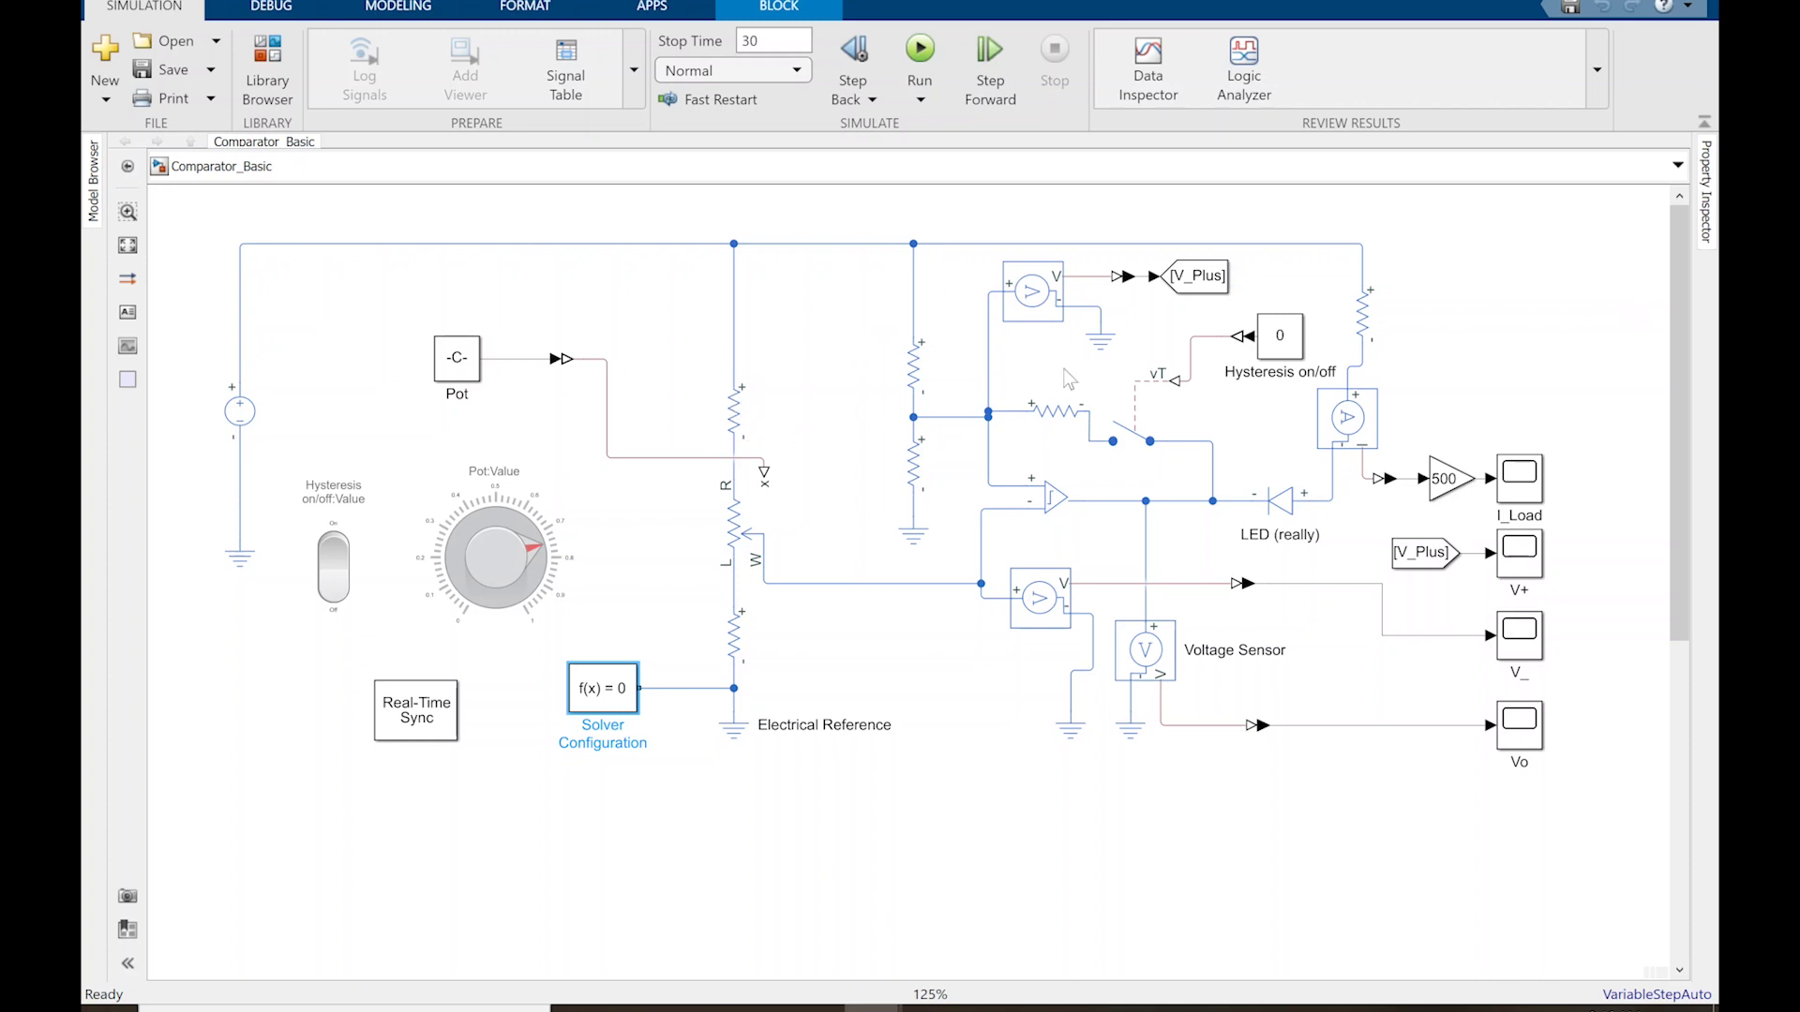
scroll(819, 318, "down", 1)
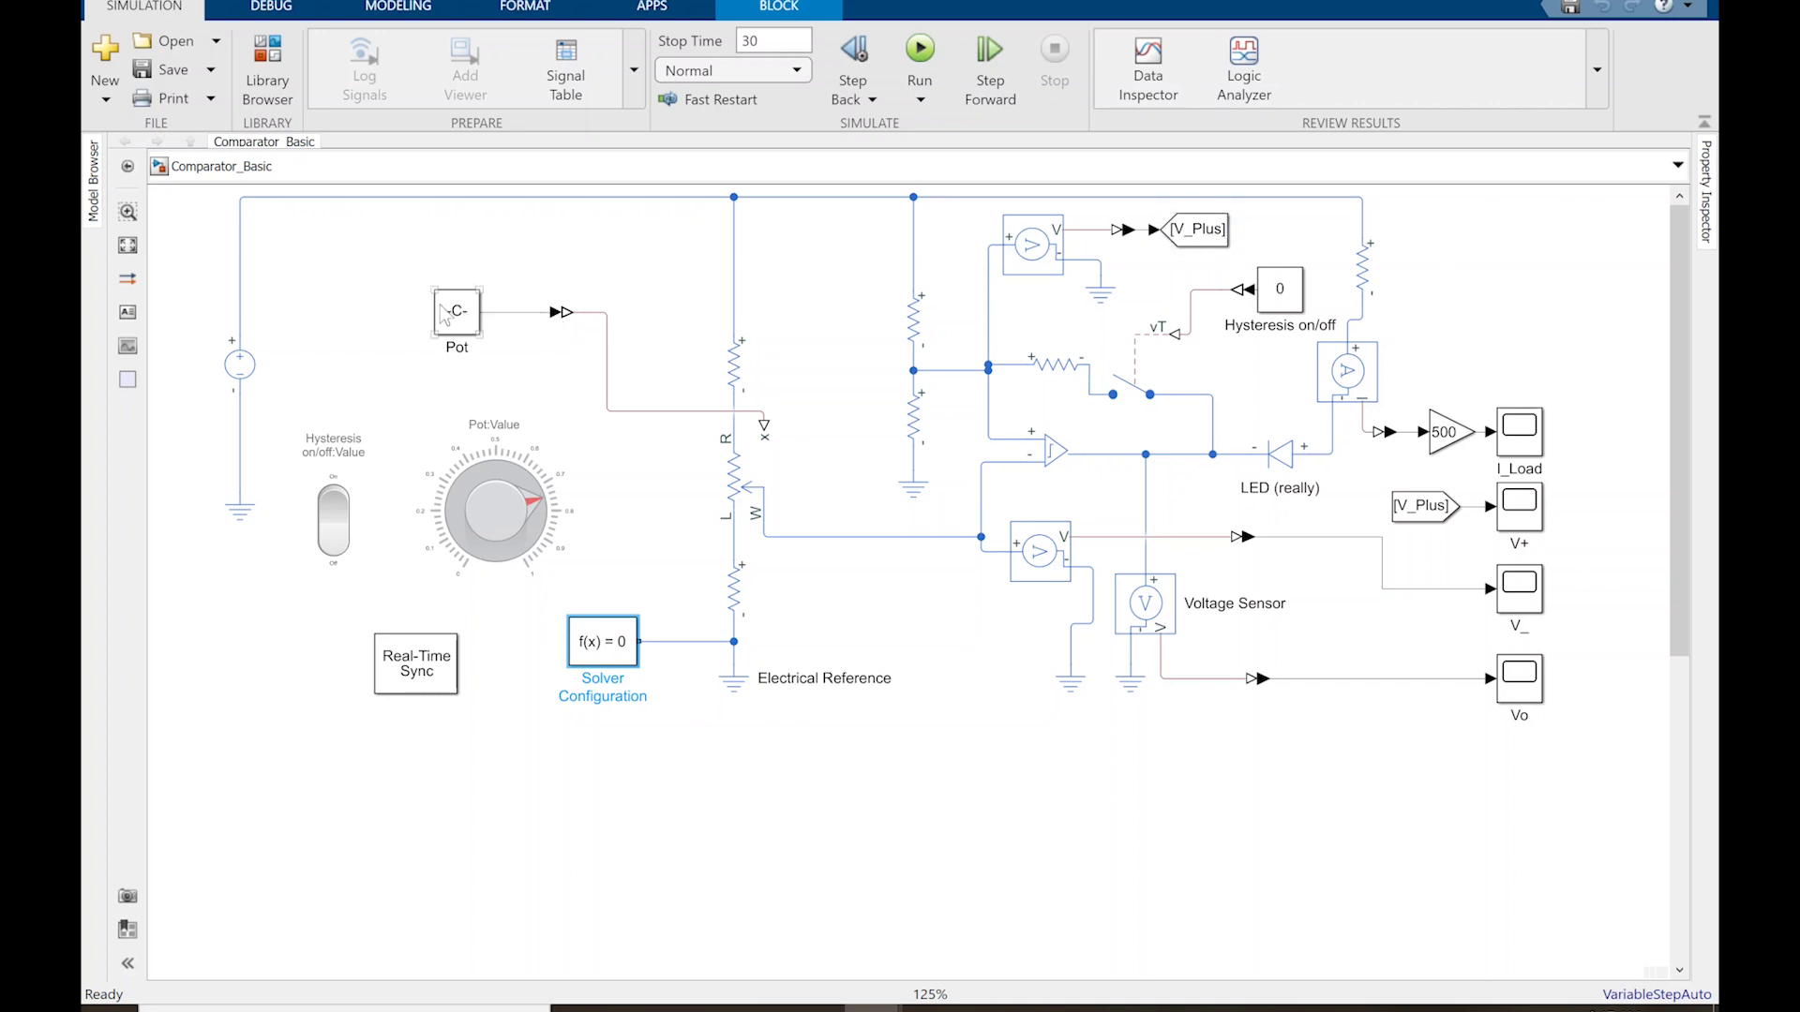
Step: Examine the Simulink-PS Converter after the Pot block and the physical signal line running into the potentiometer's x port
left_click(563, 326)
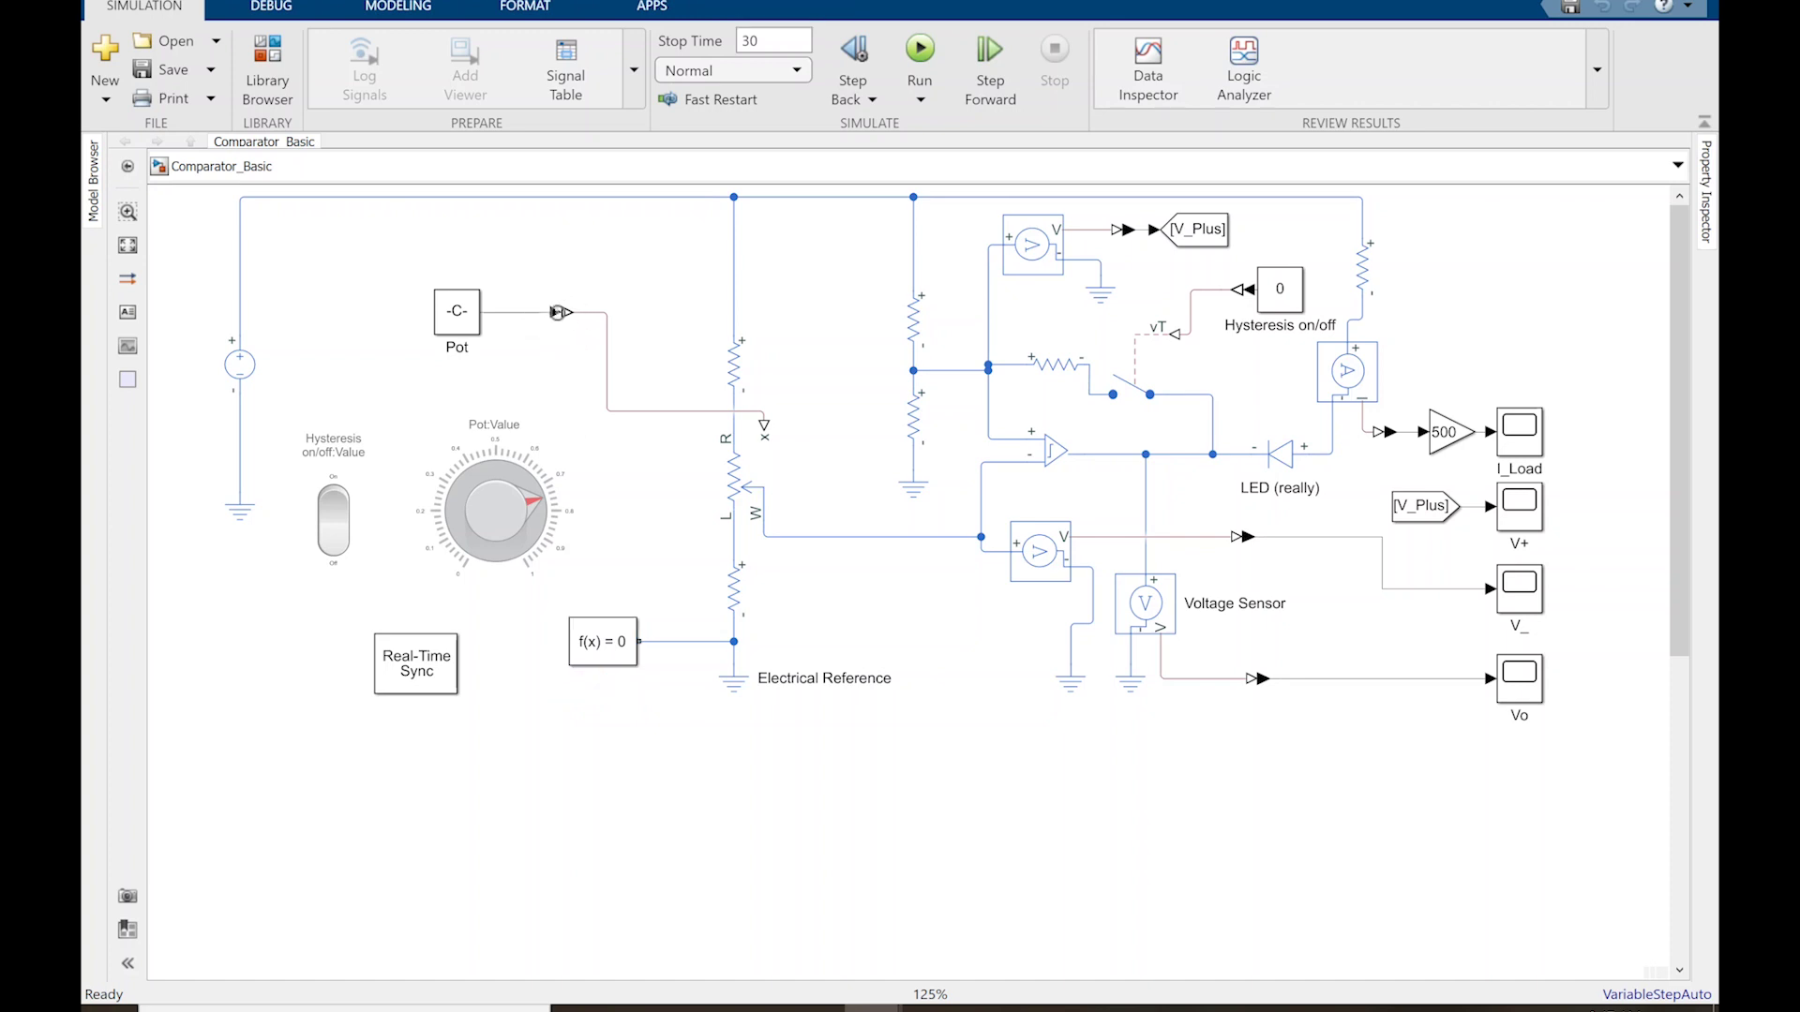
left_click(560, 312)
left_click(556, 293)
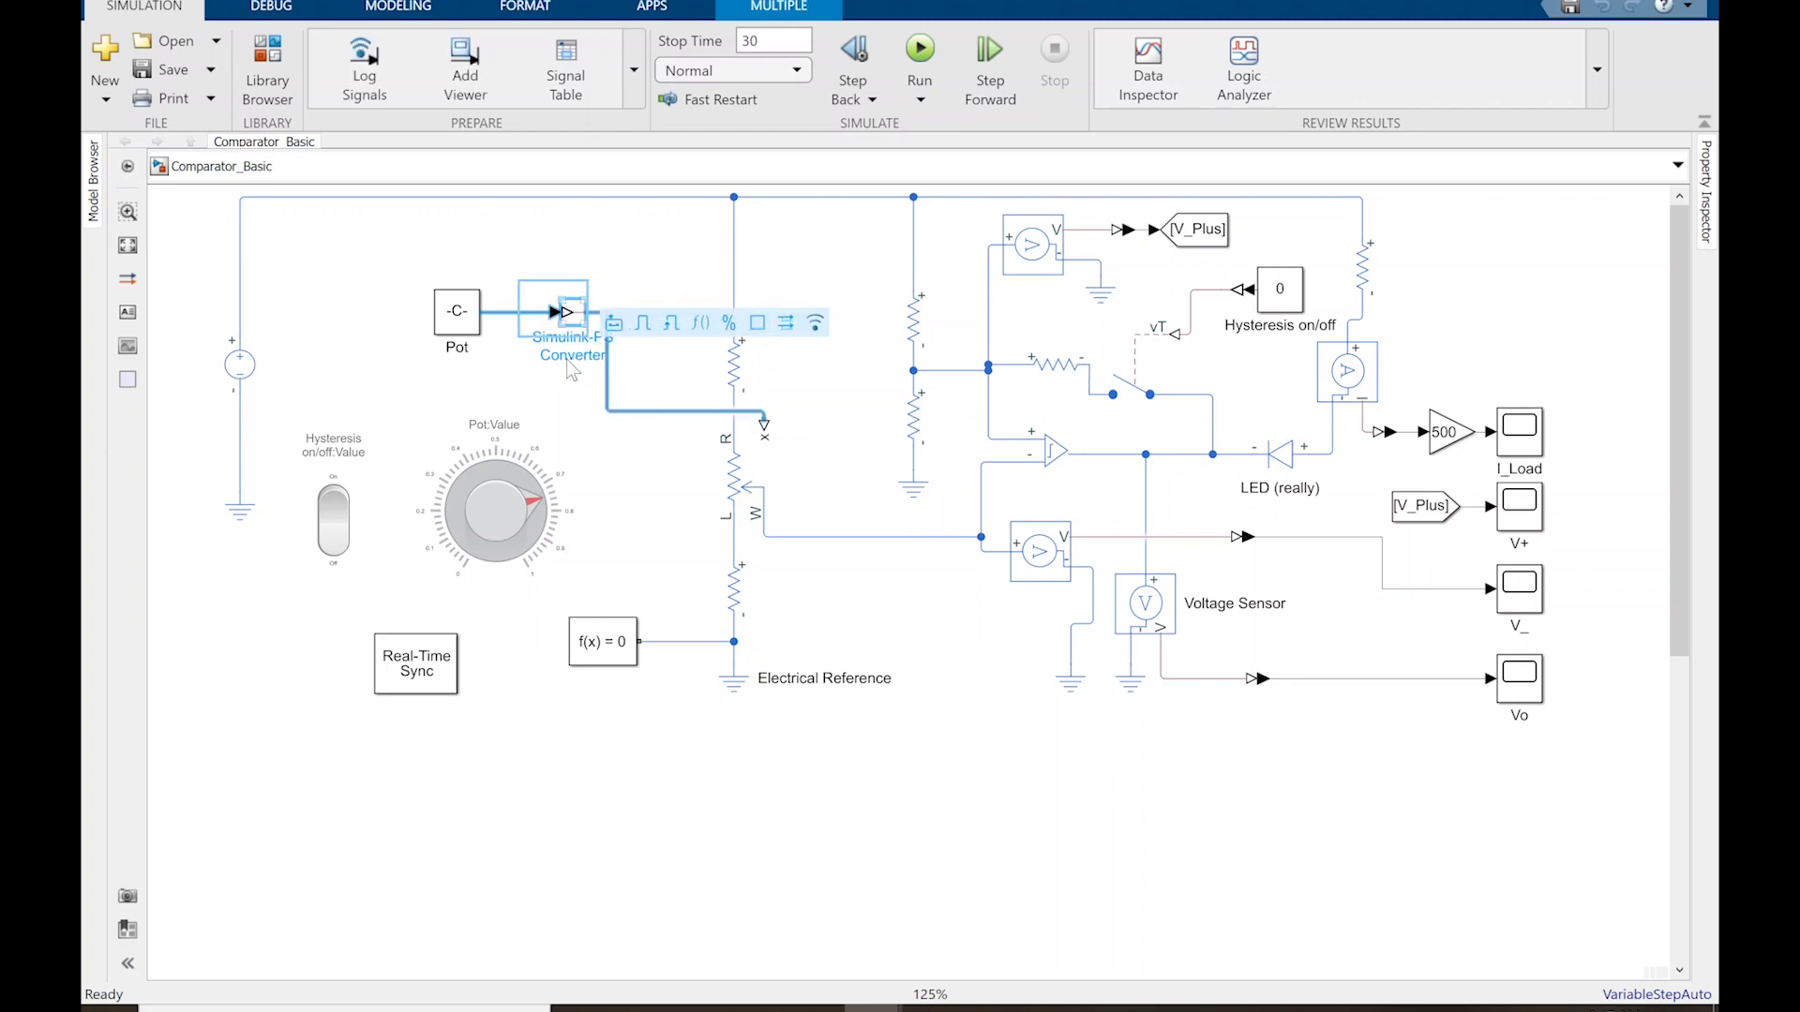
left_click(561, 401)
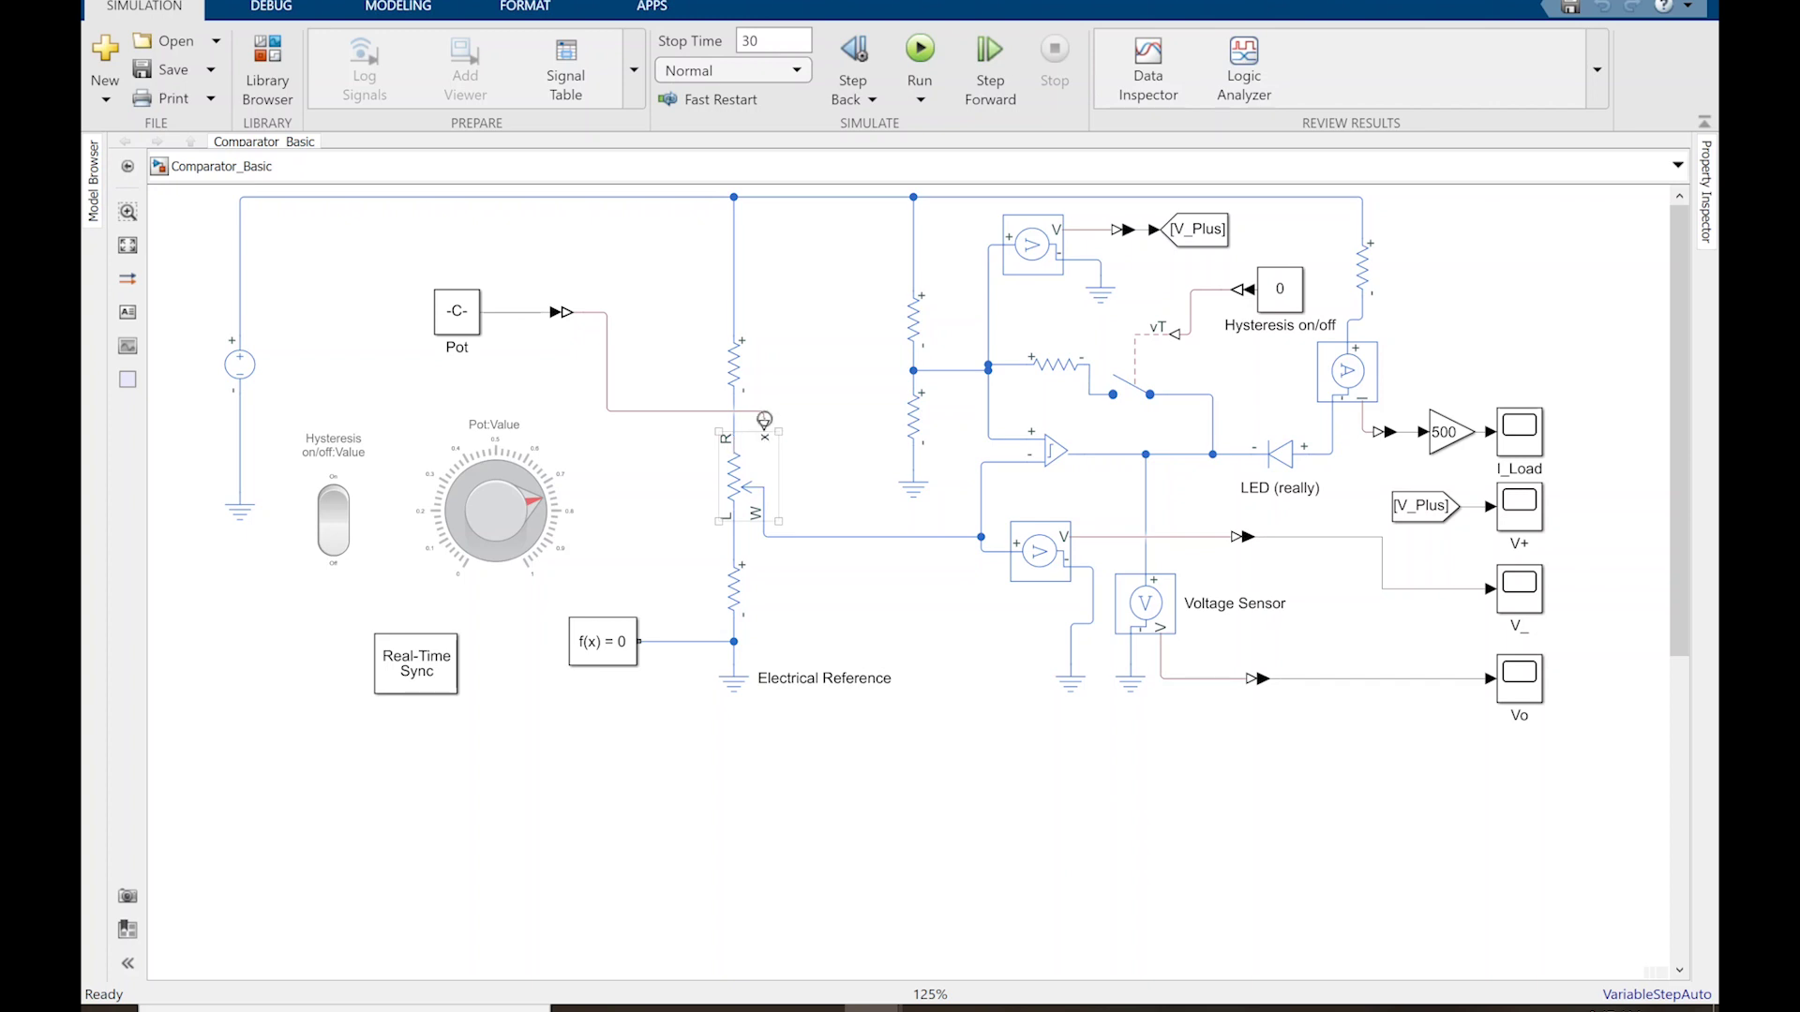
left_click(764, 424)
left_click(765, 425)
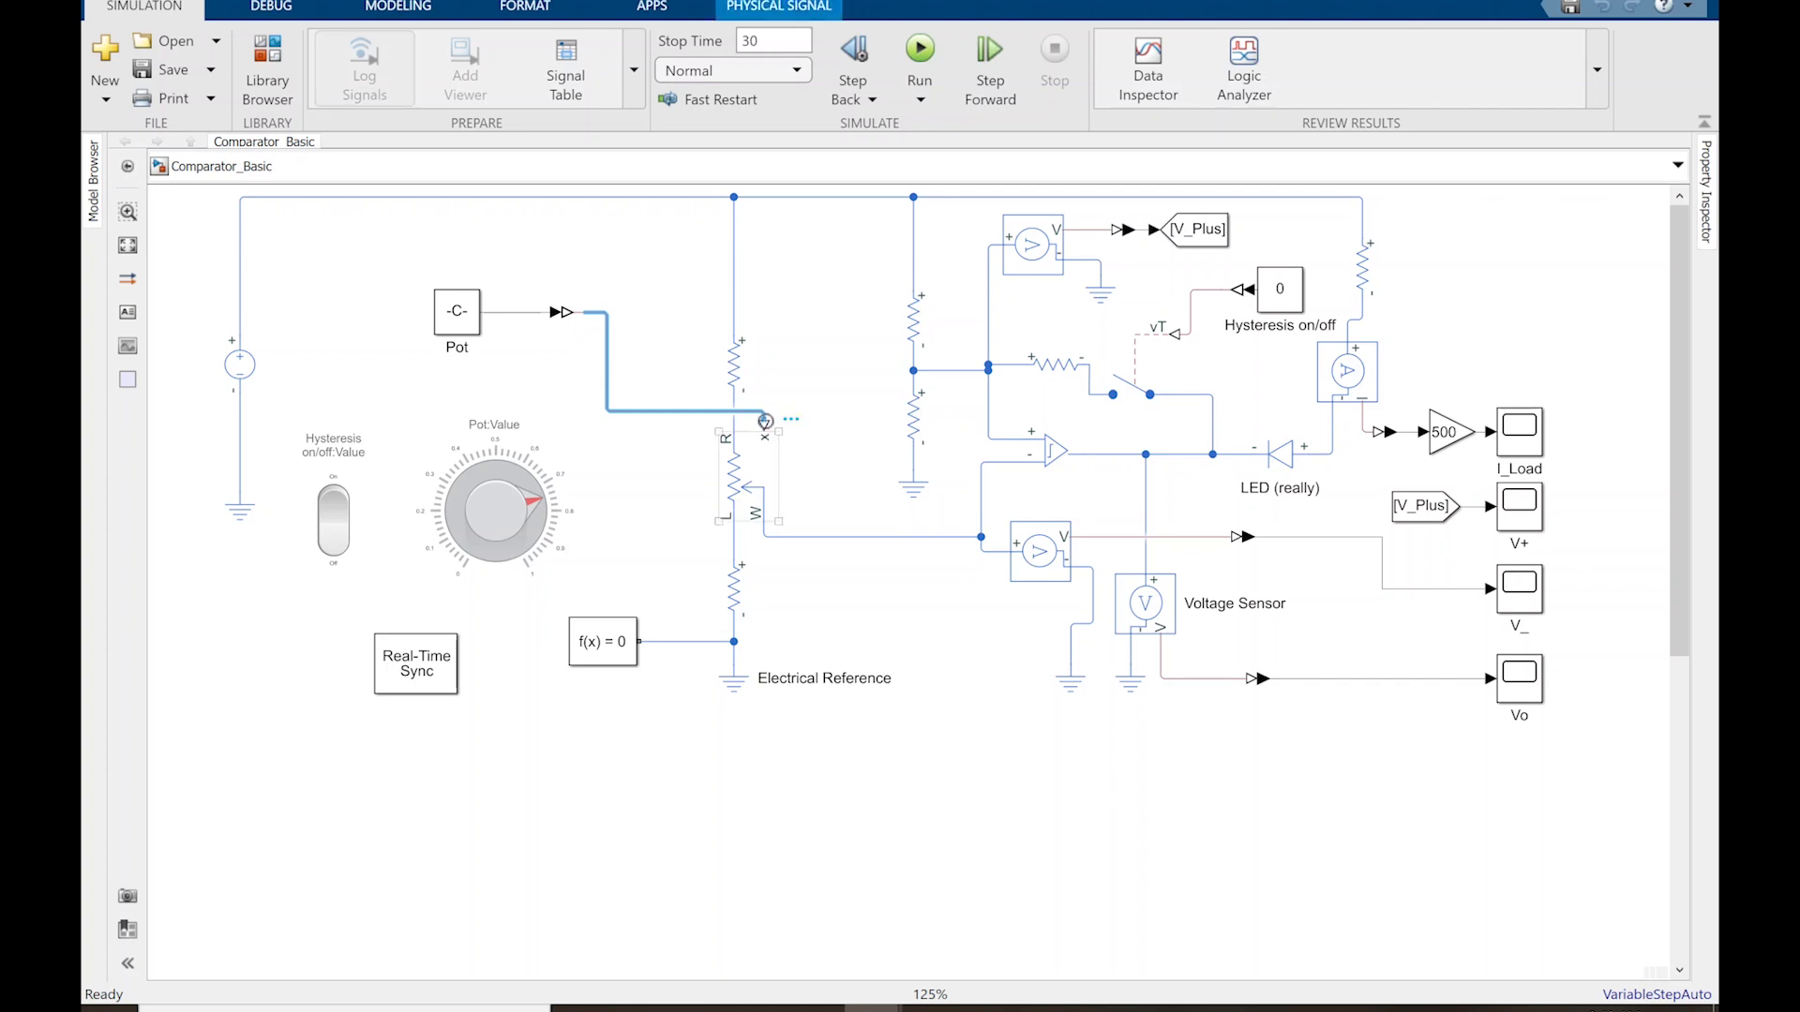
left_click(574, 312)
left_click(587, 314)
left_click(754, 425)
left_click(764, 426)
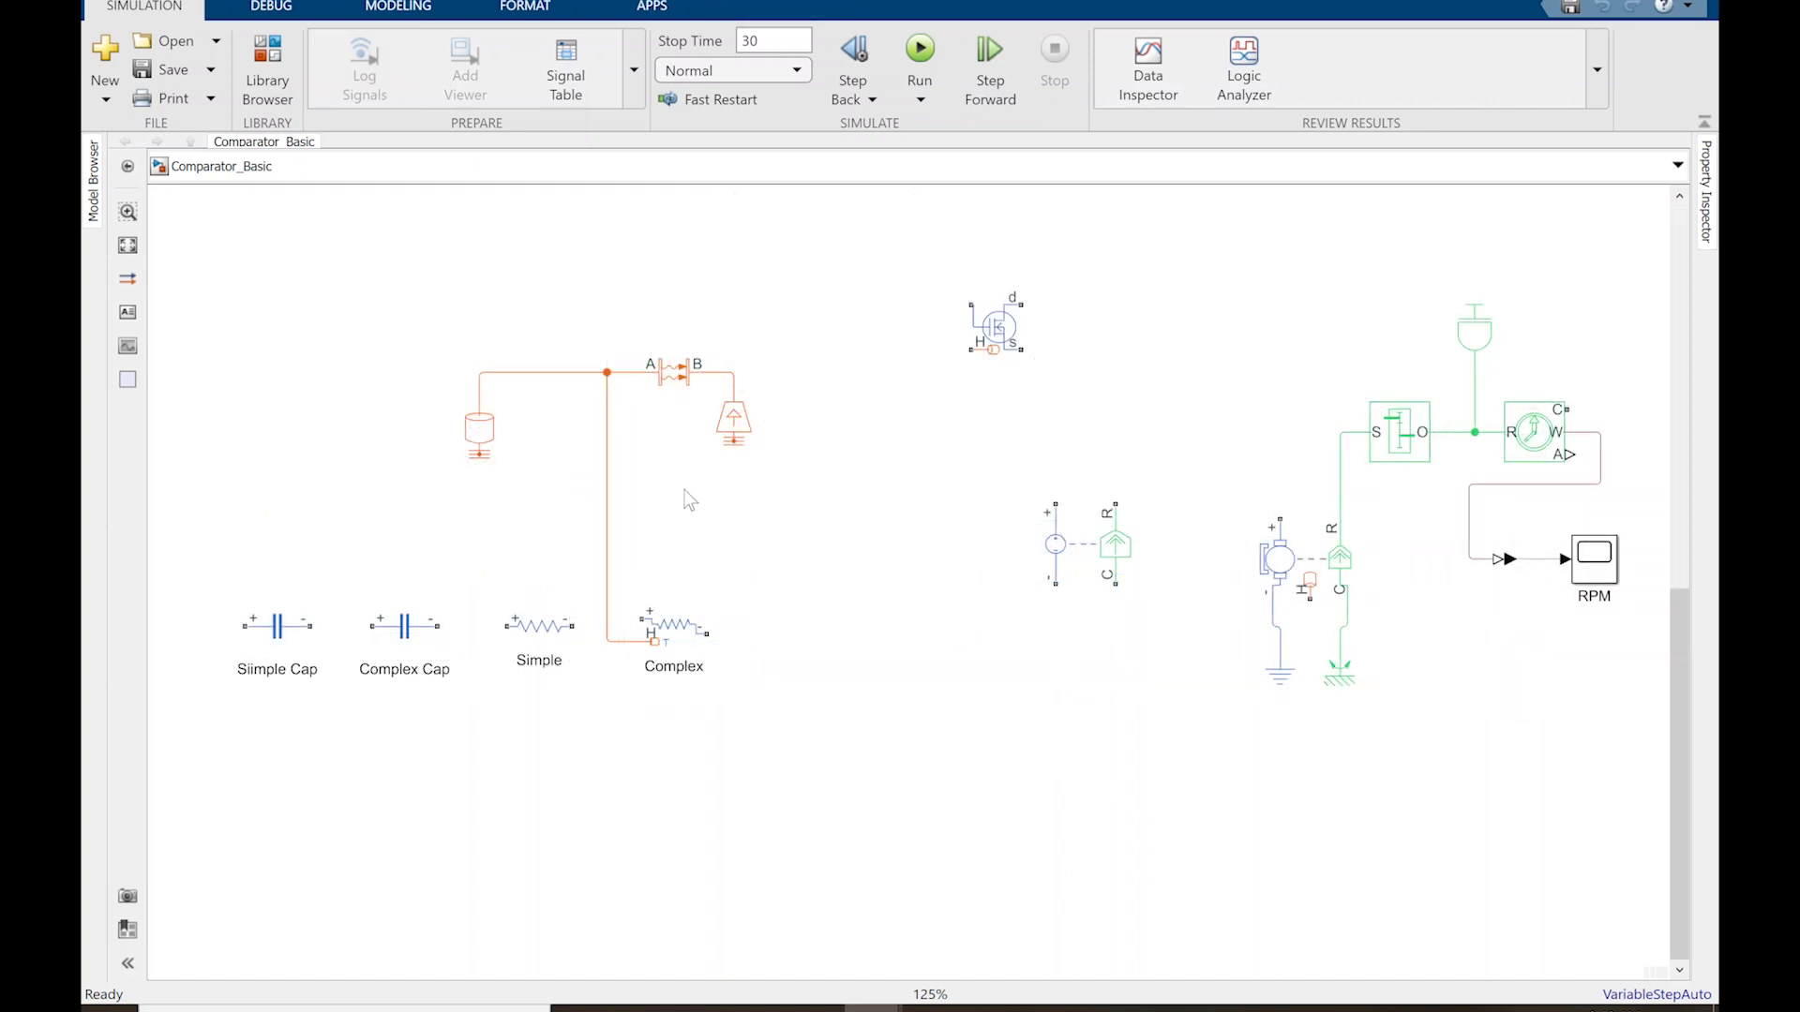
Step: Examine the Complex resistor and its thermal network among the multi-domain example blocks below the comparator circuit
left_click(664, 635)
left_click_drag(1672, 620, 1676, 229)
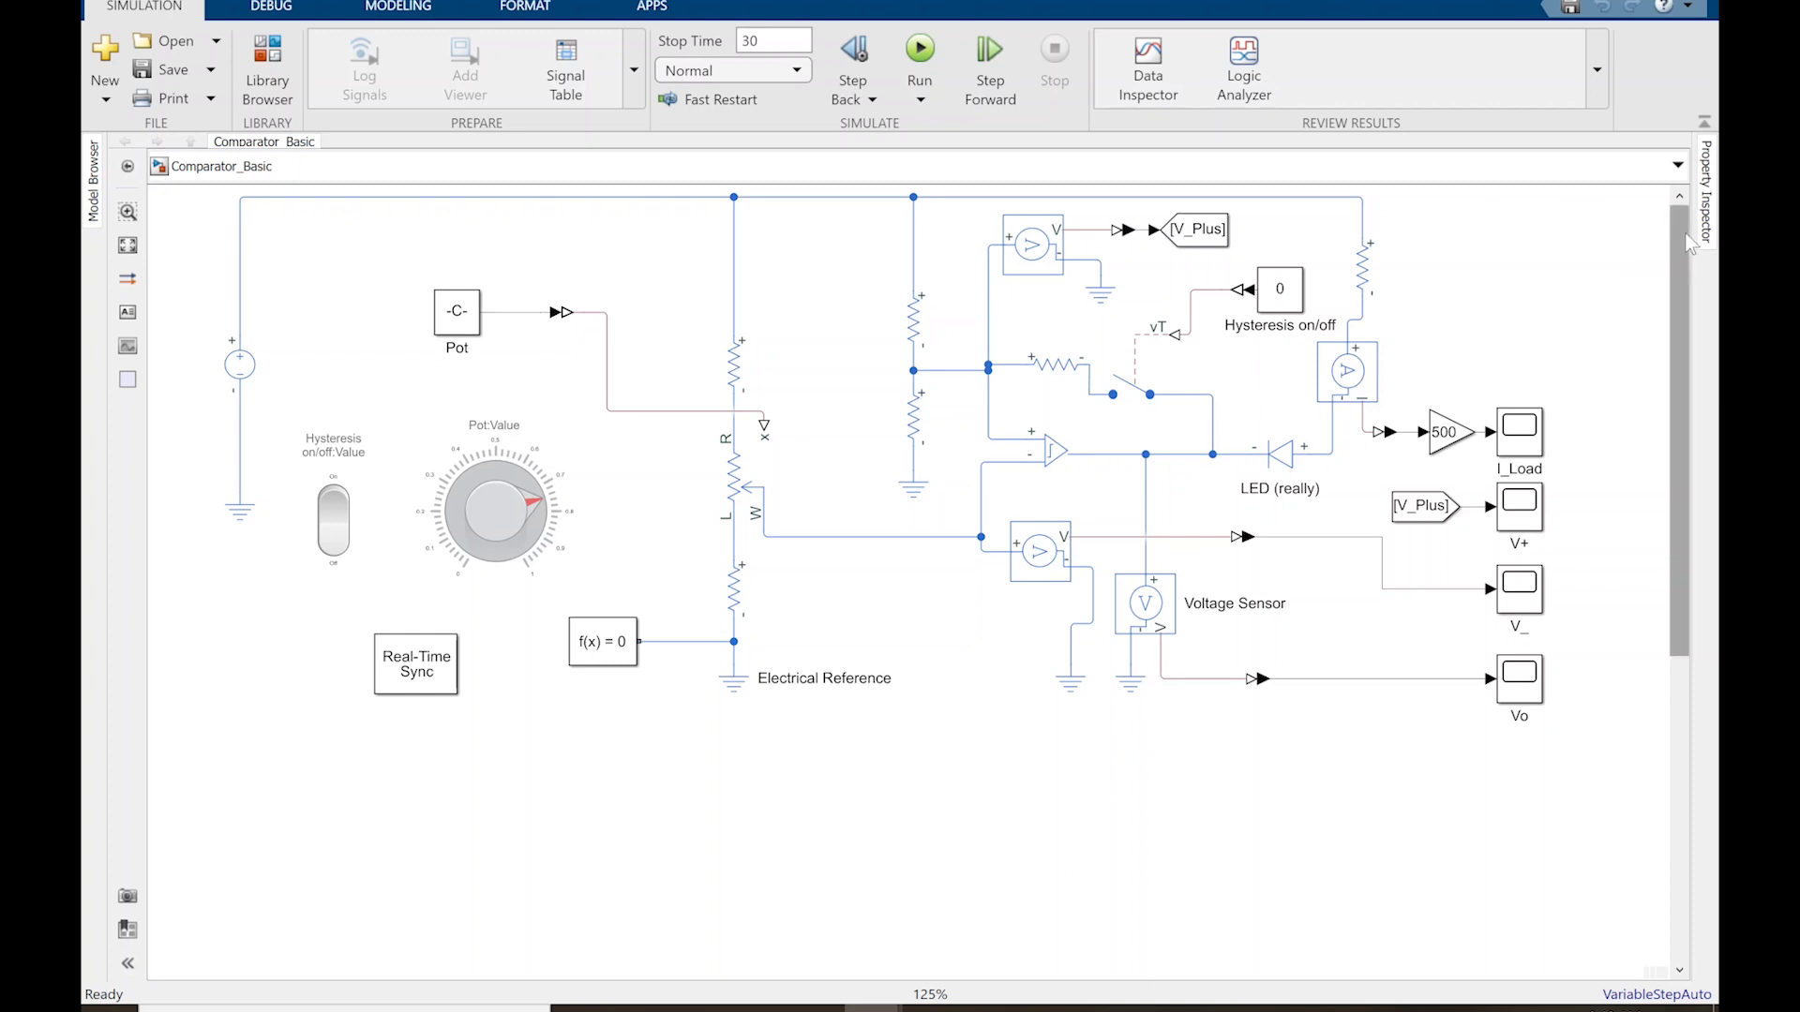
left_click_drag(1674, 239, 1676, 610)
scroll(896, 844, "down", 3)
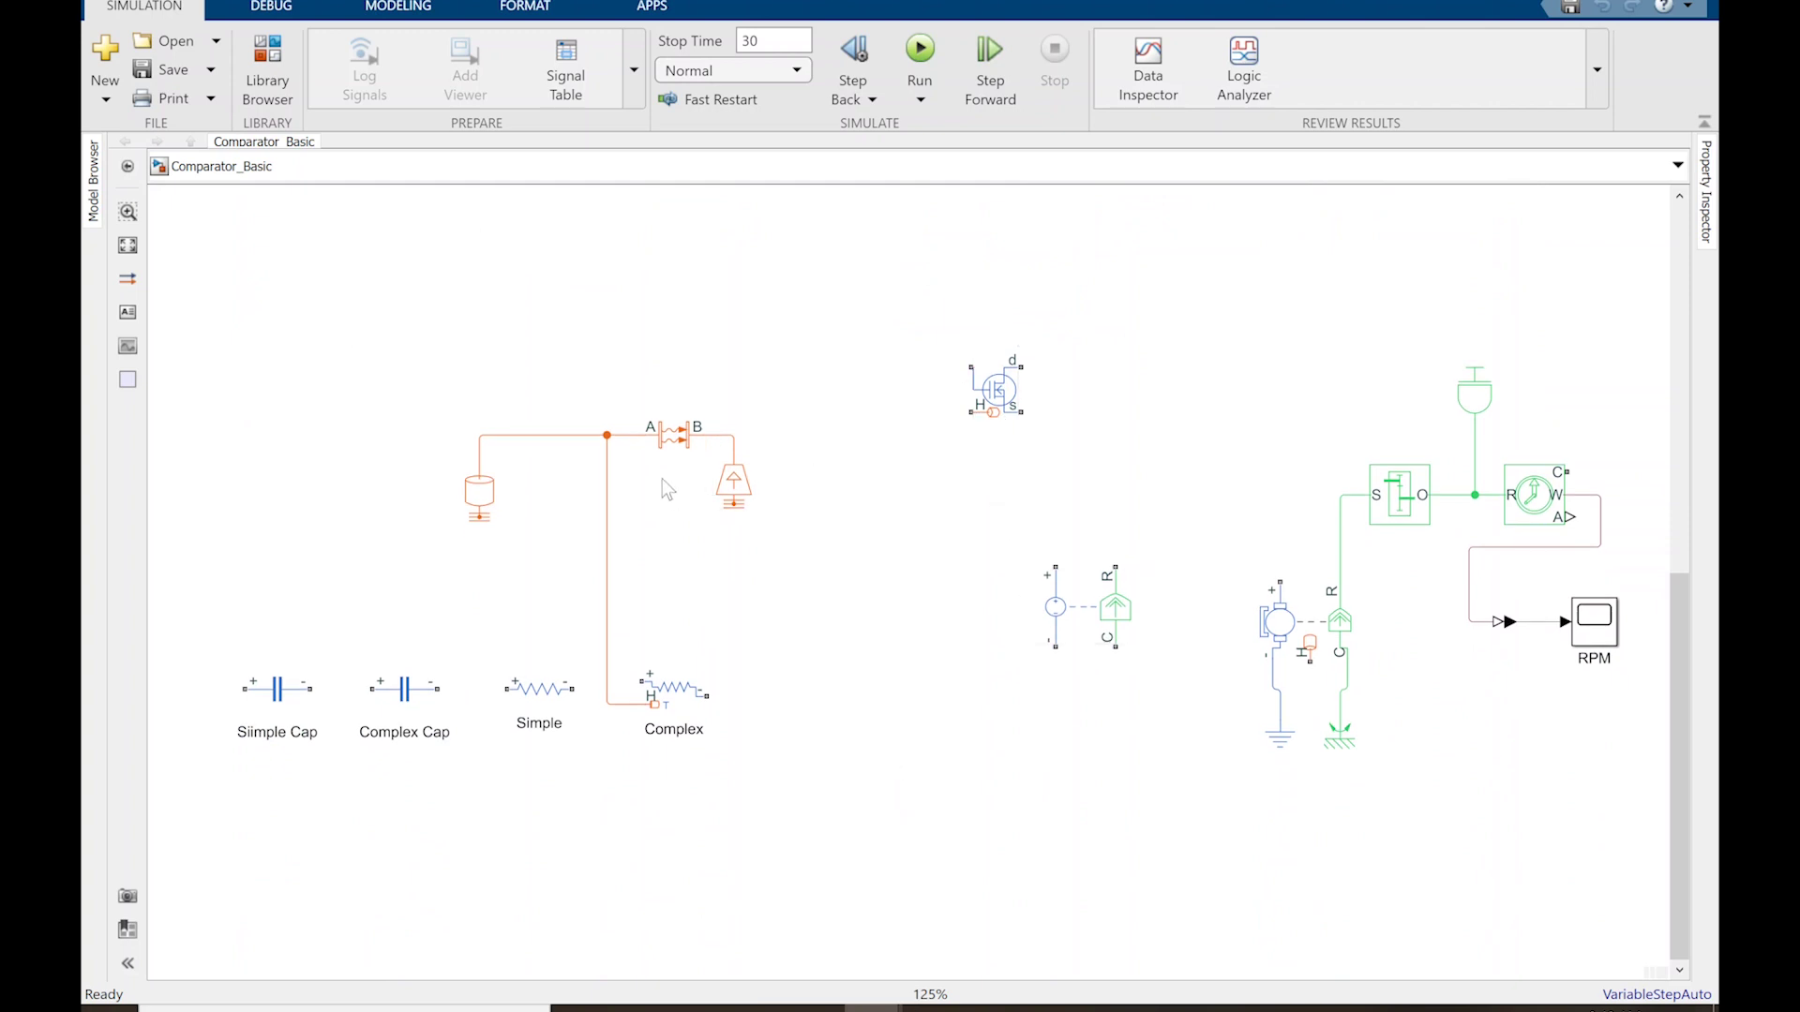
left_click(679, 695)
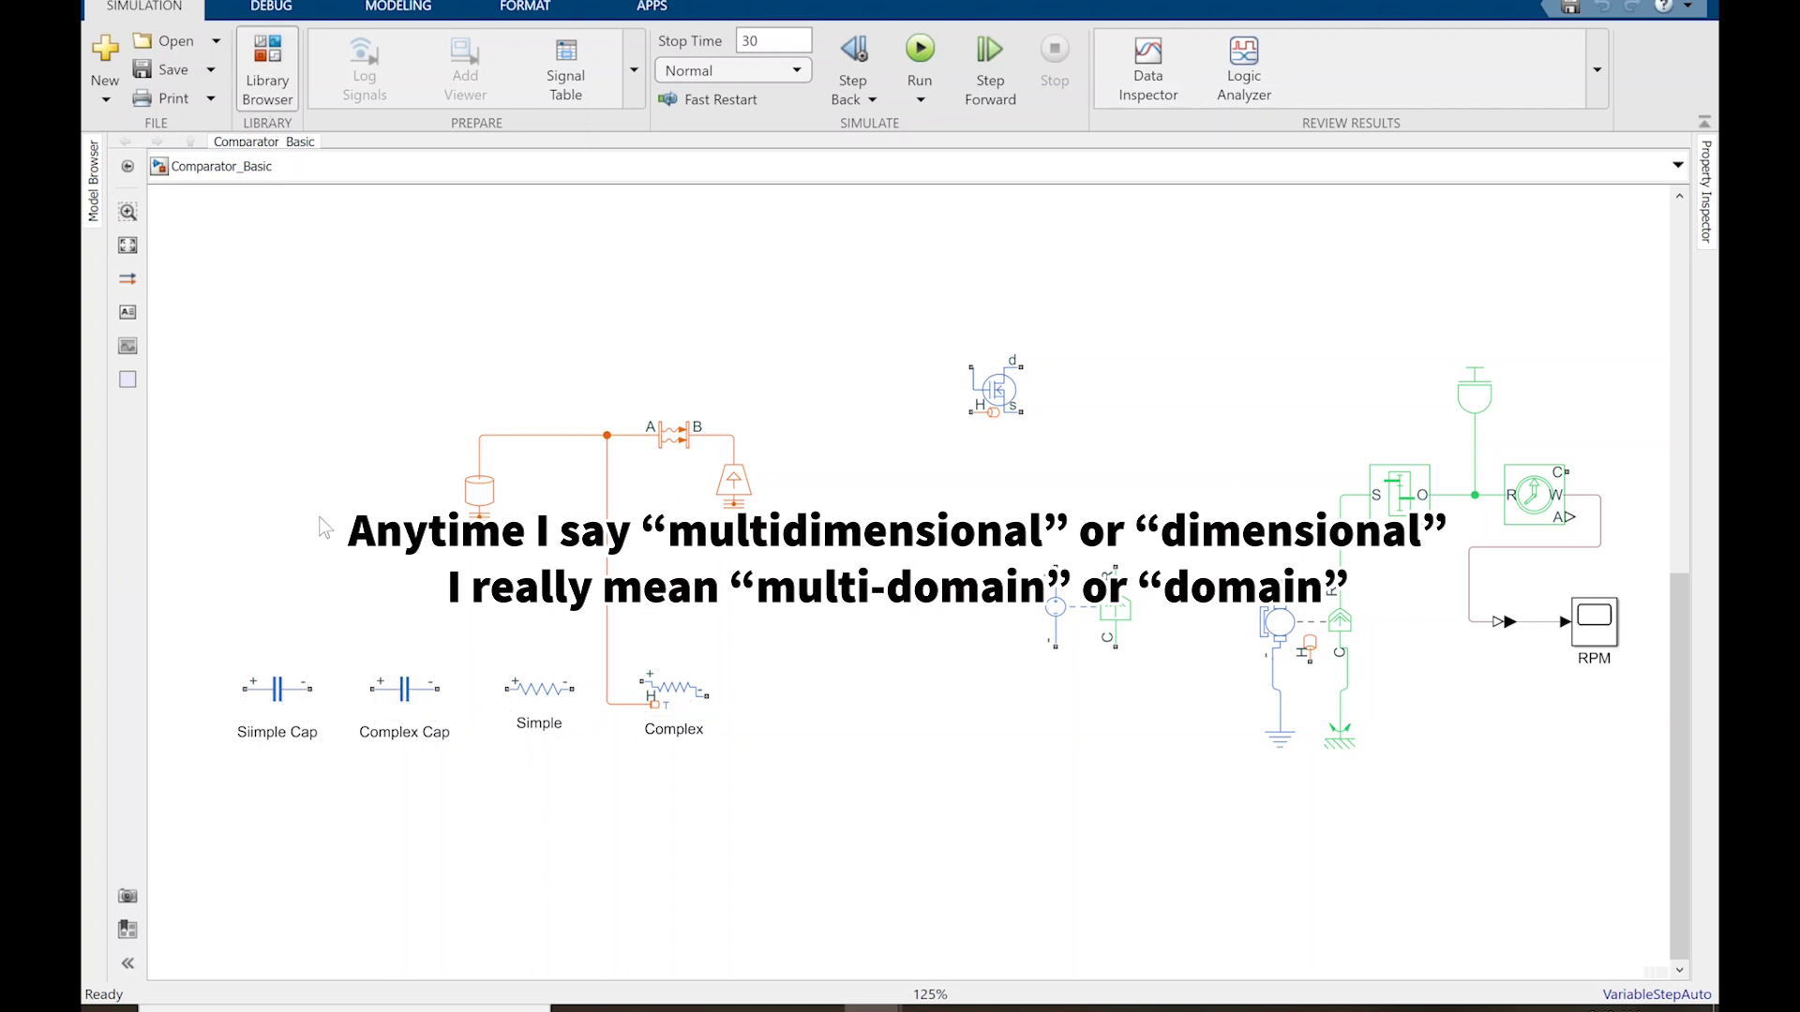
Step: Browse the block library to the Simscape Foundation Library's Electrical Elements and uncover the resistor examples behind the library window
left_click(268, 65)
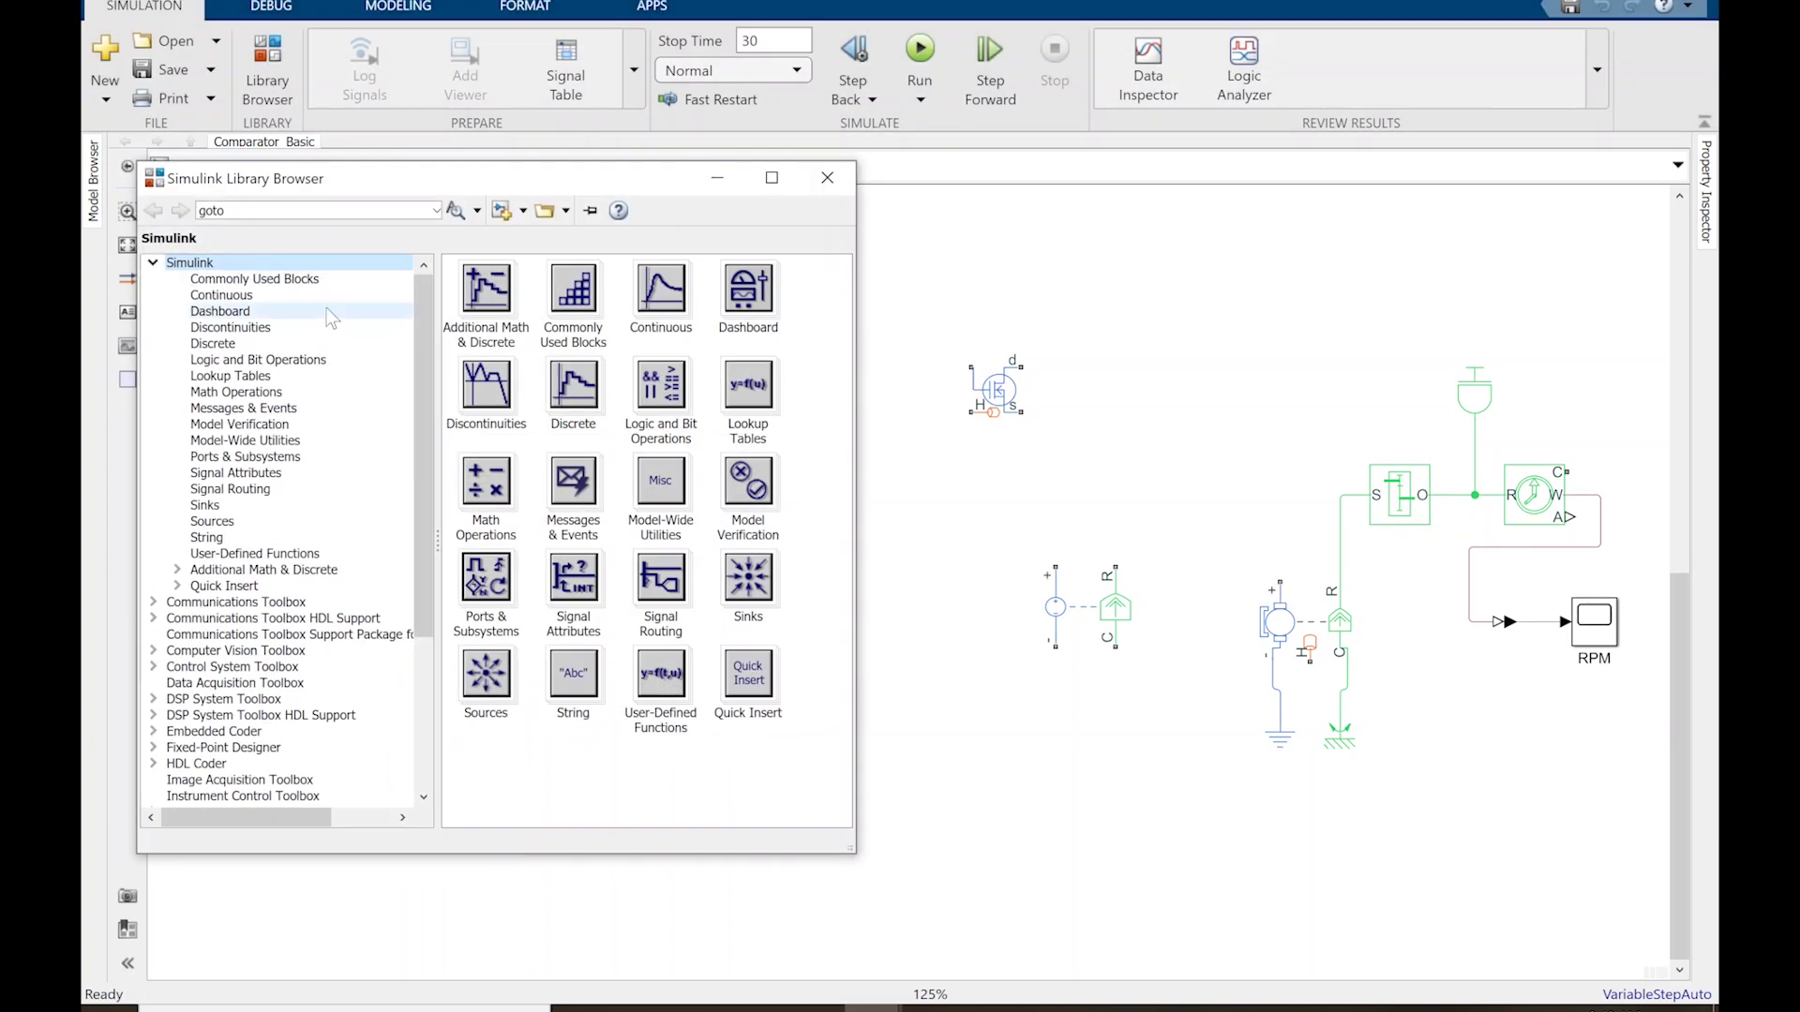
left_click(240, 281)
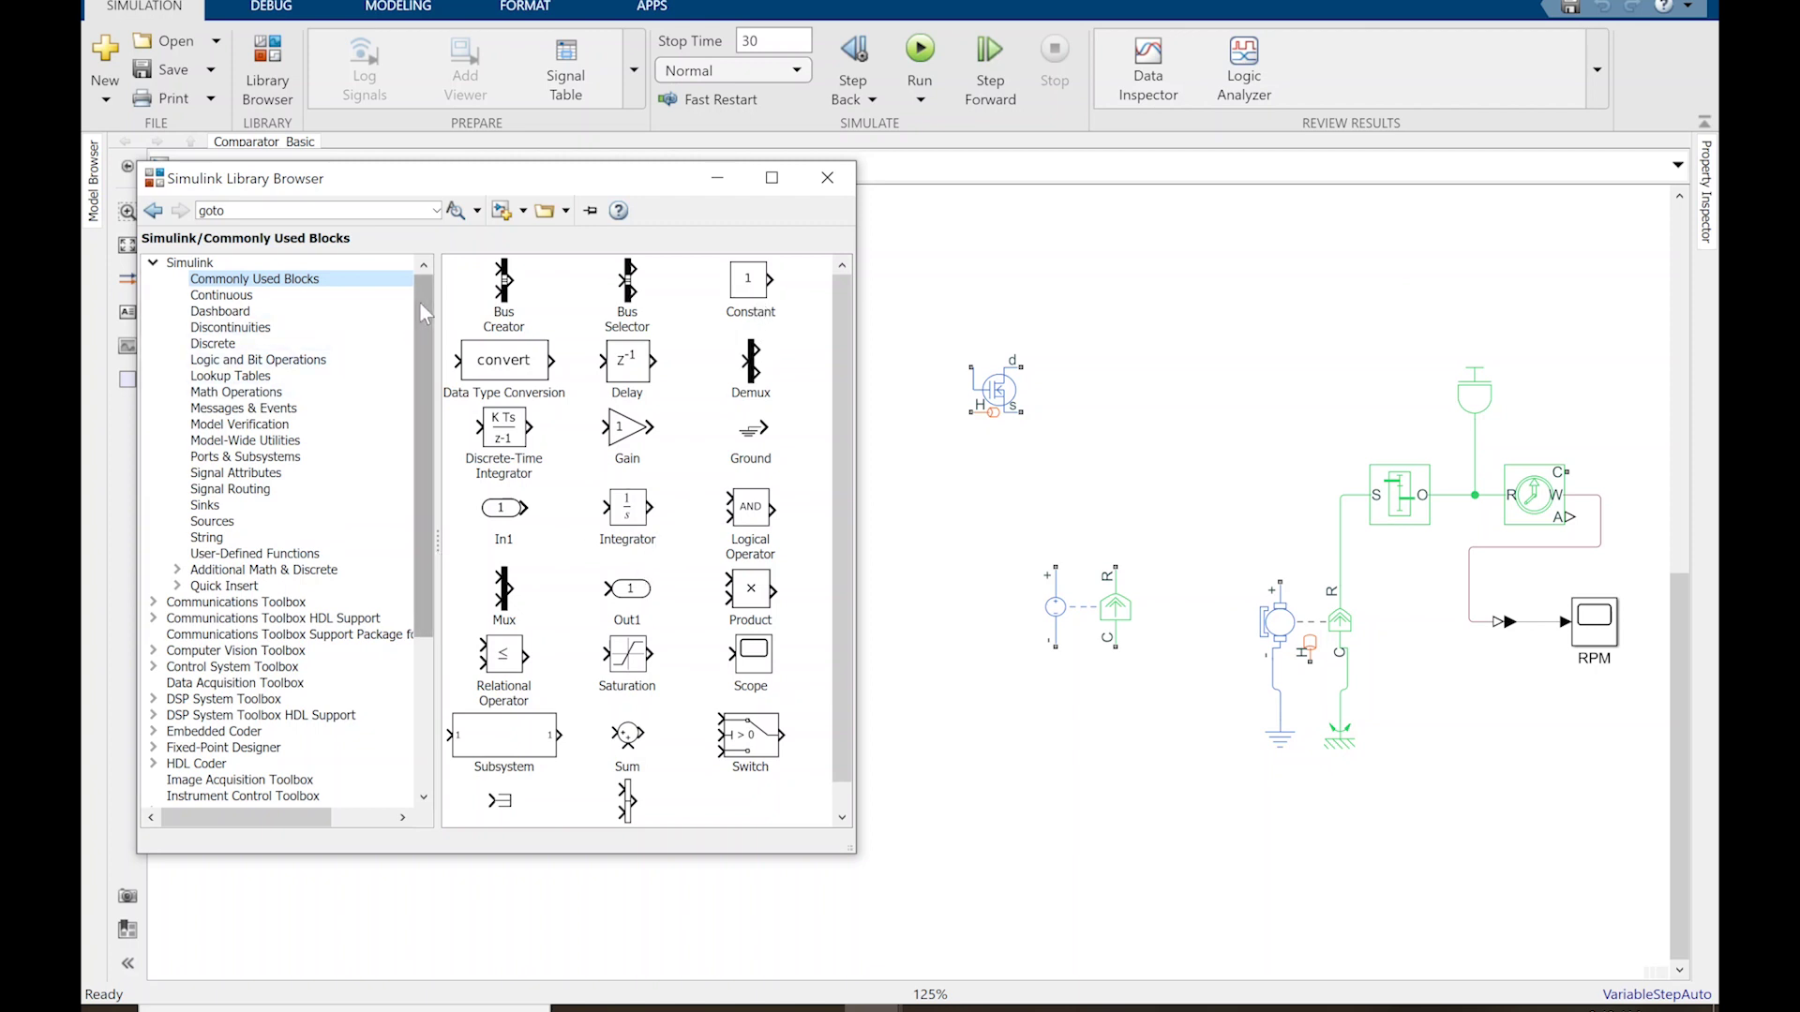
scroll(427, 387, "down", 3)
scroll(427, 387, "down", 3)
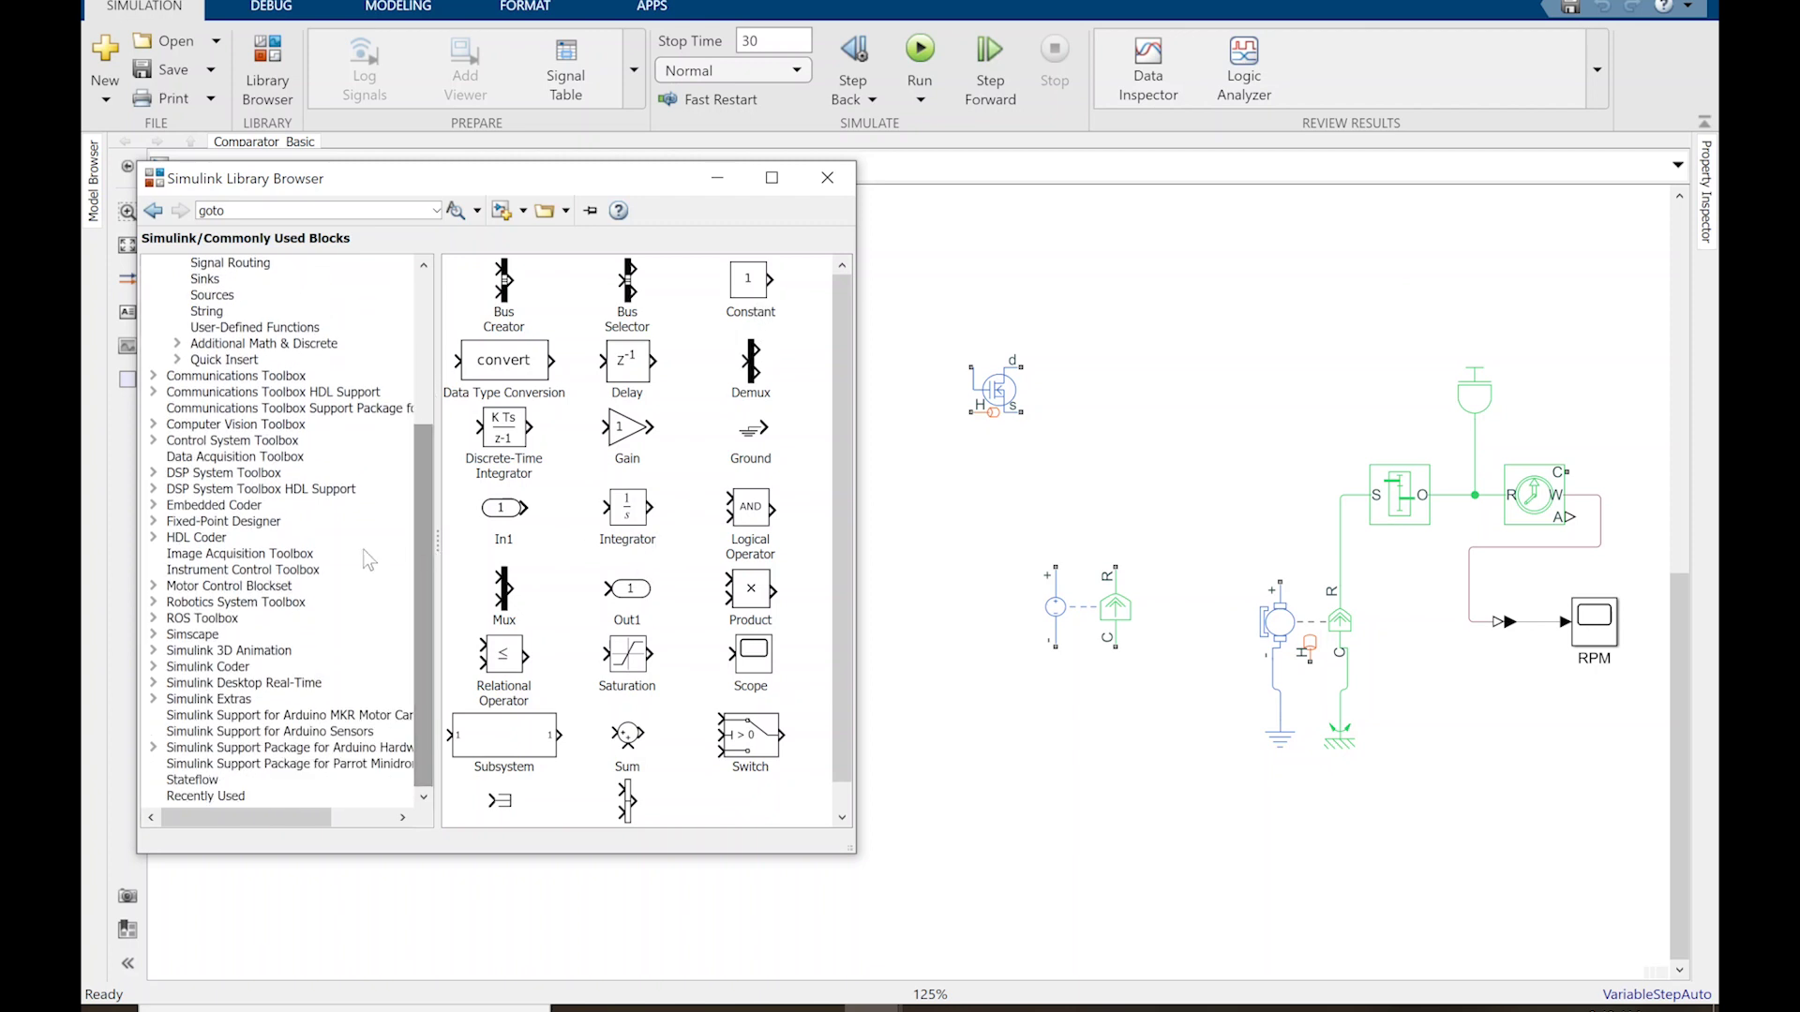
left_click(153, 636)
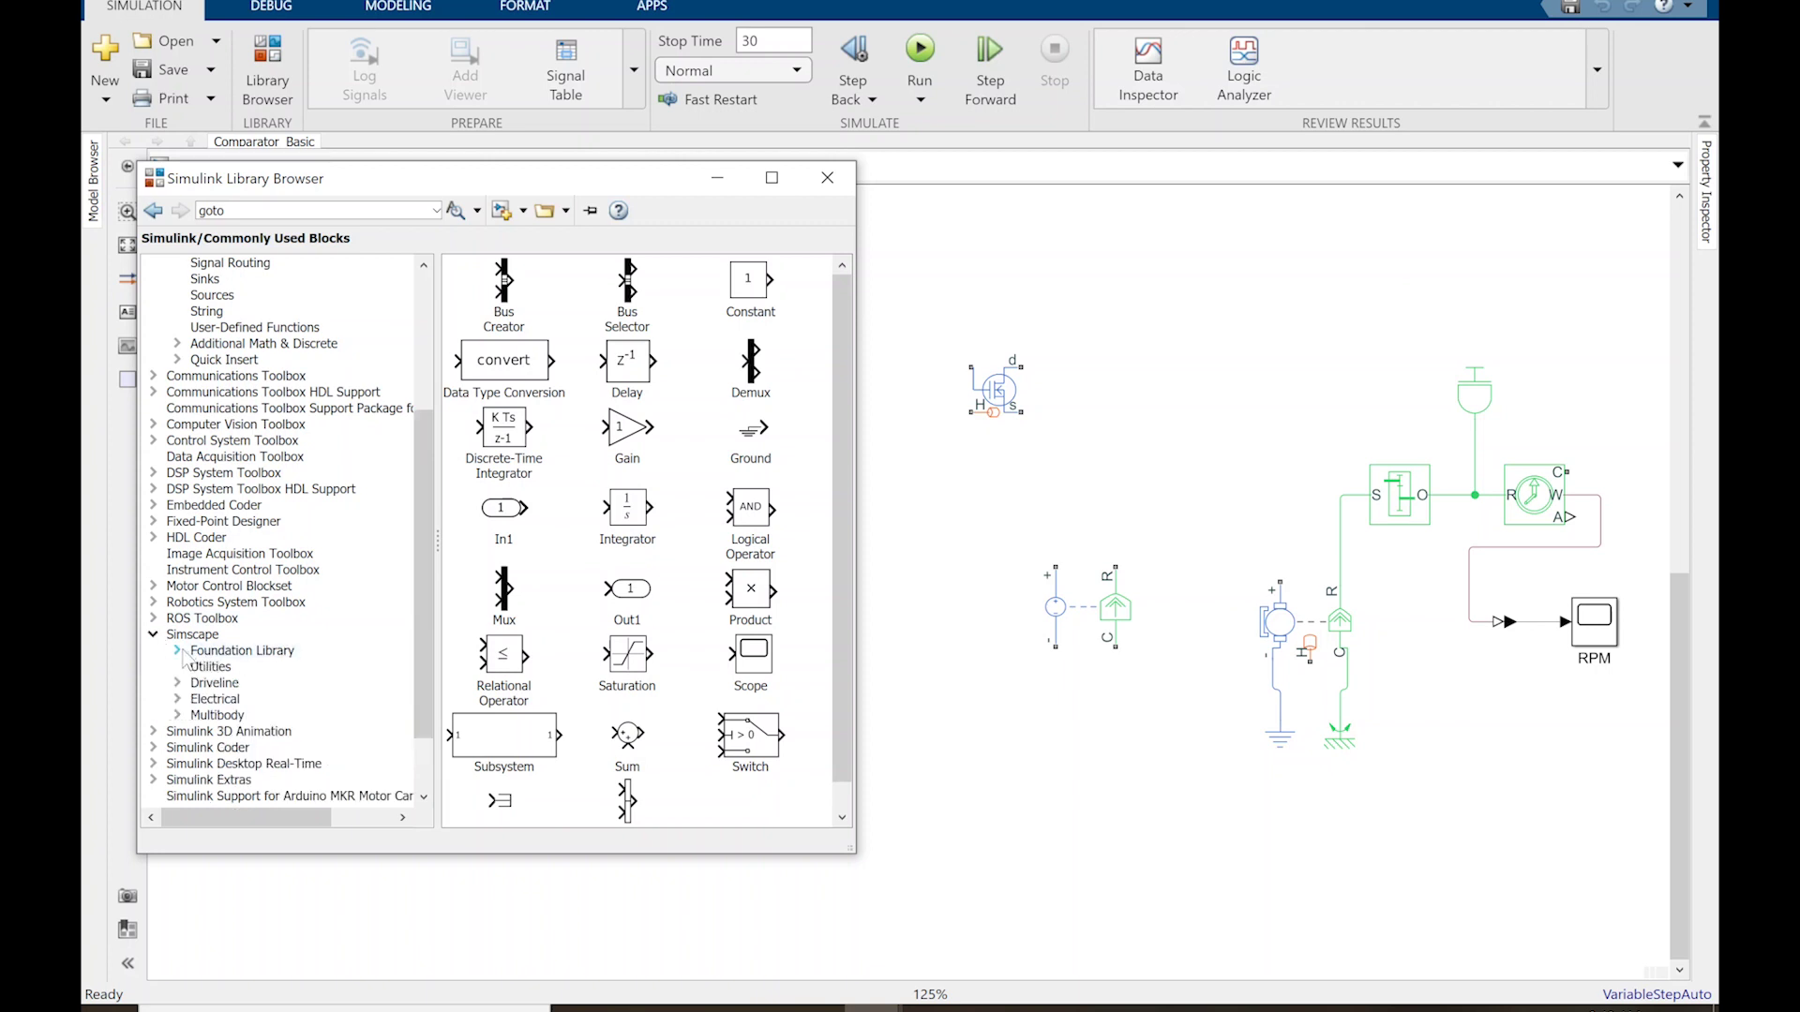
left_click(179, 652)
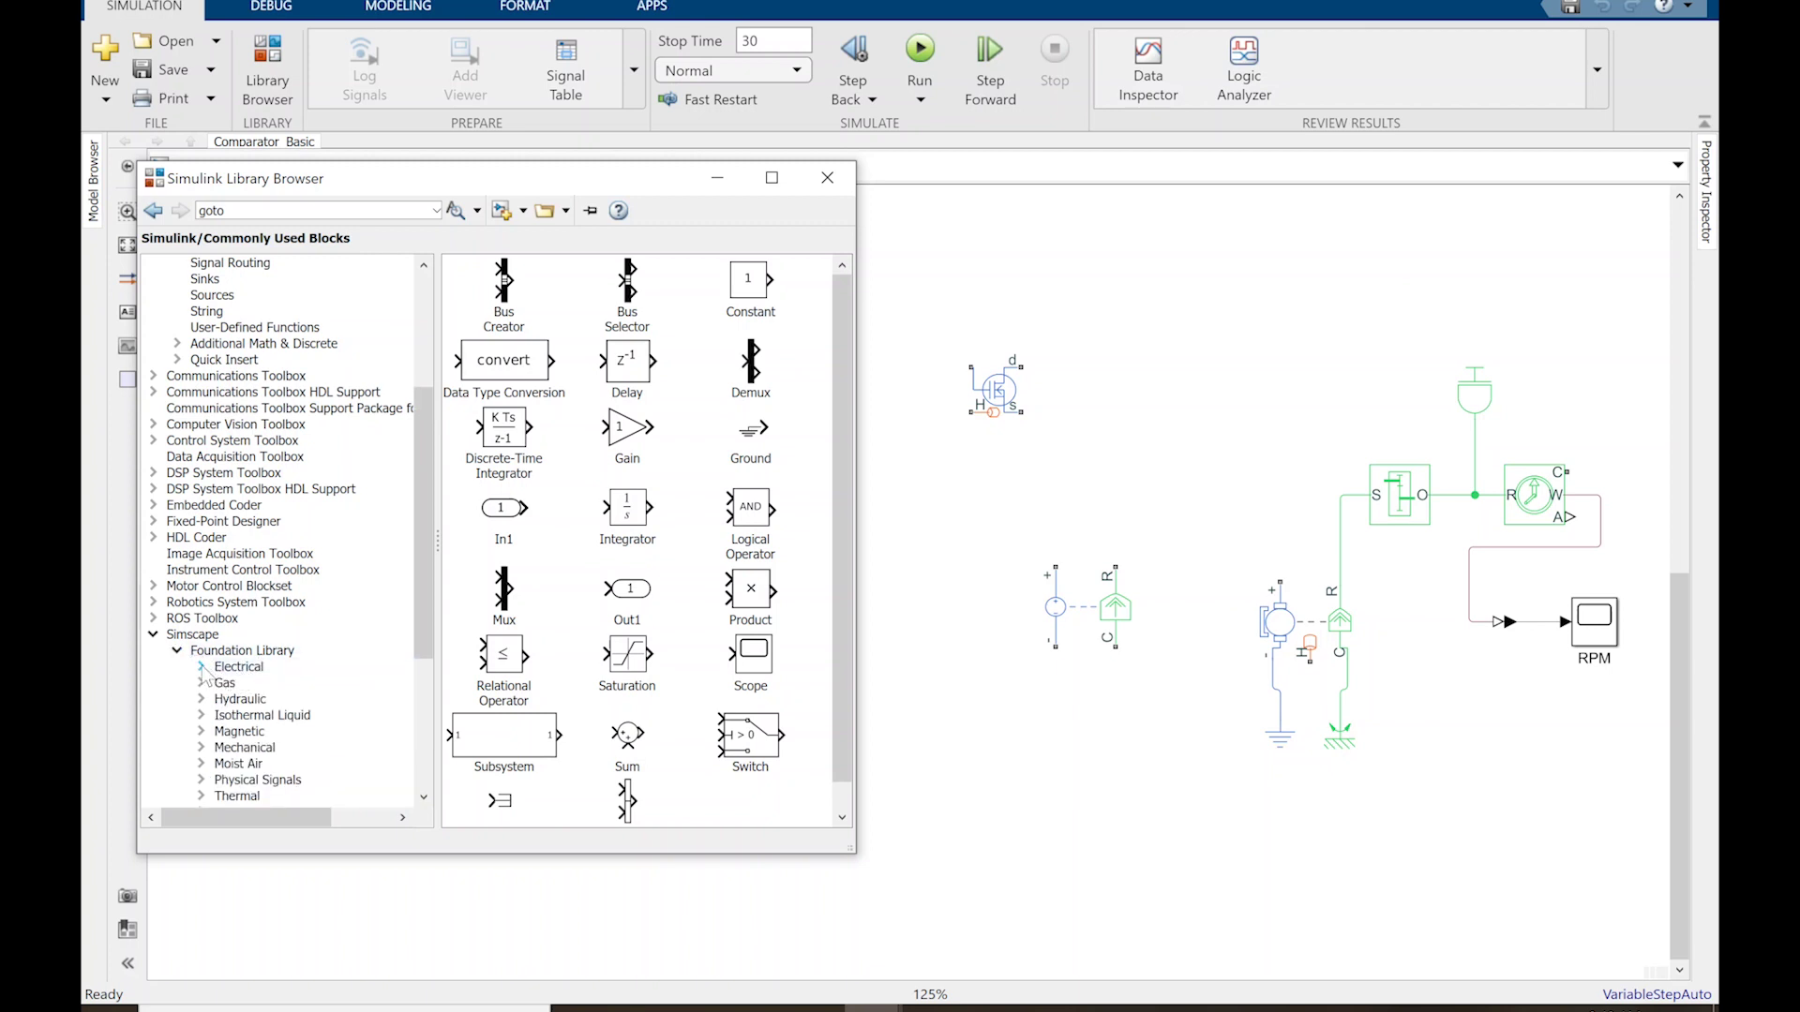
double_click(235, 667)
left_click(255, 687)
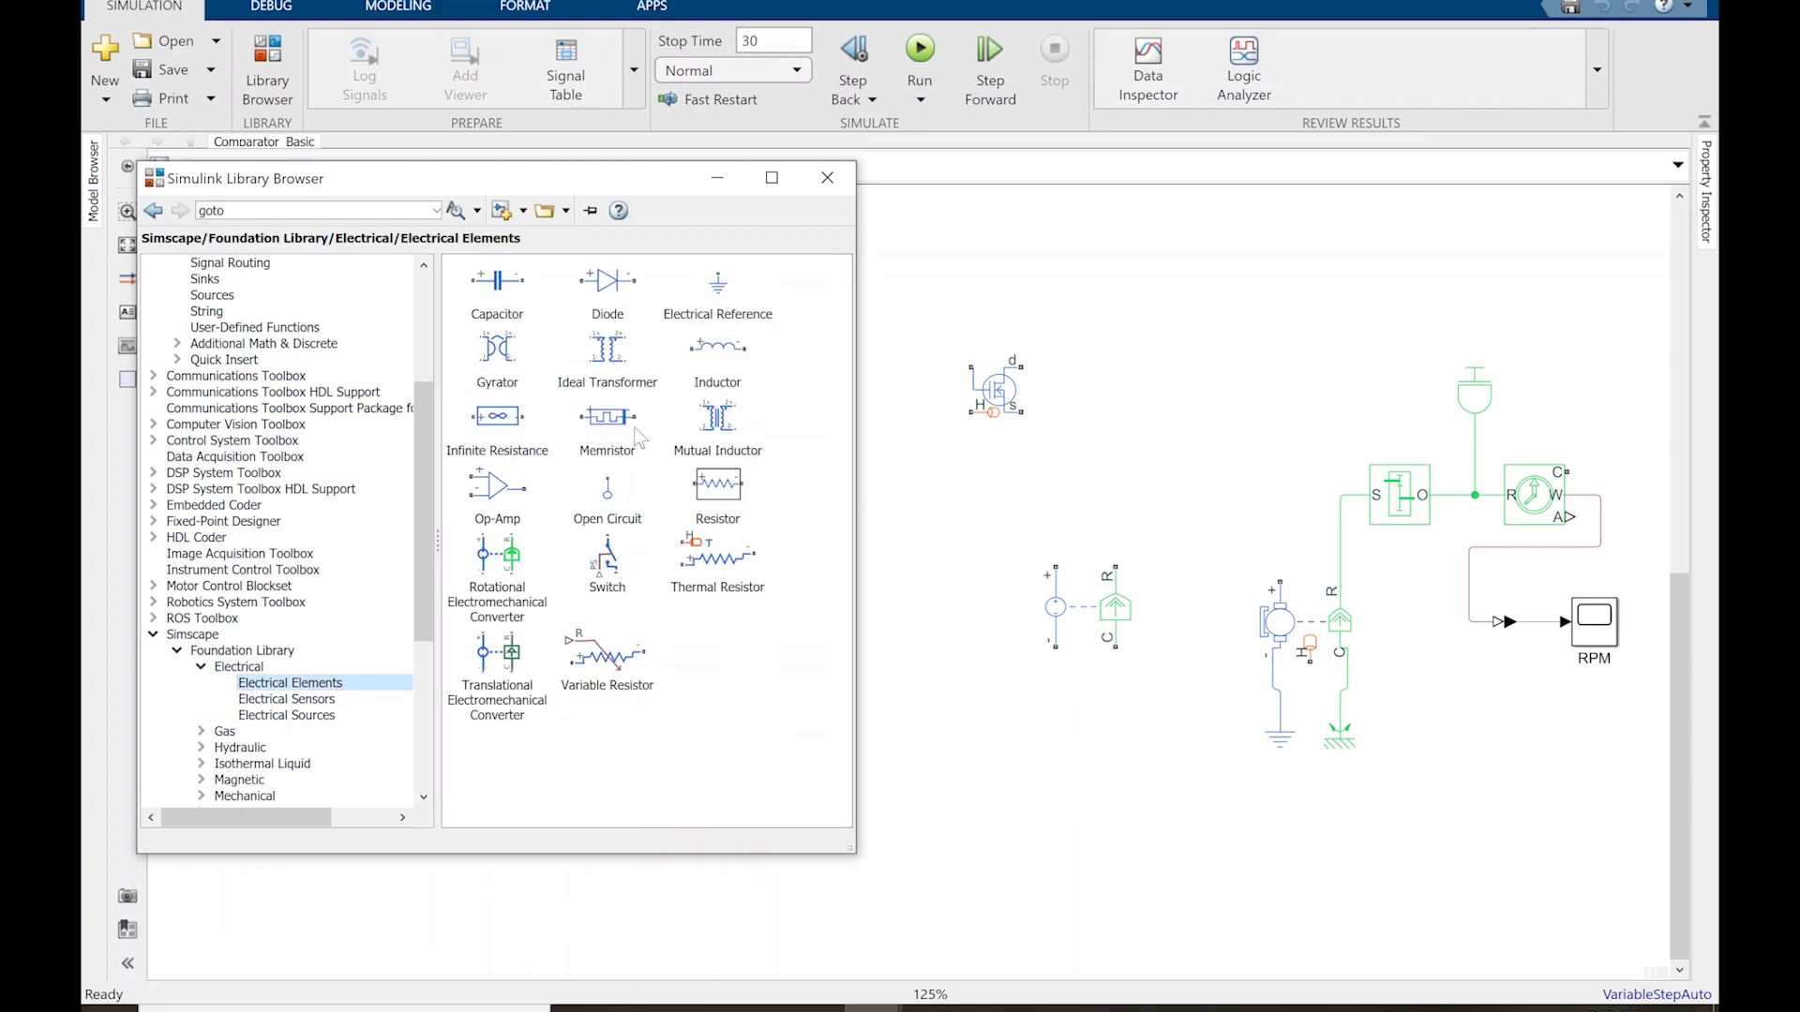
left_click_drag(625, 172, 1350, 157)
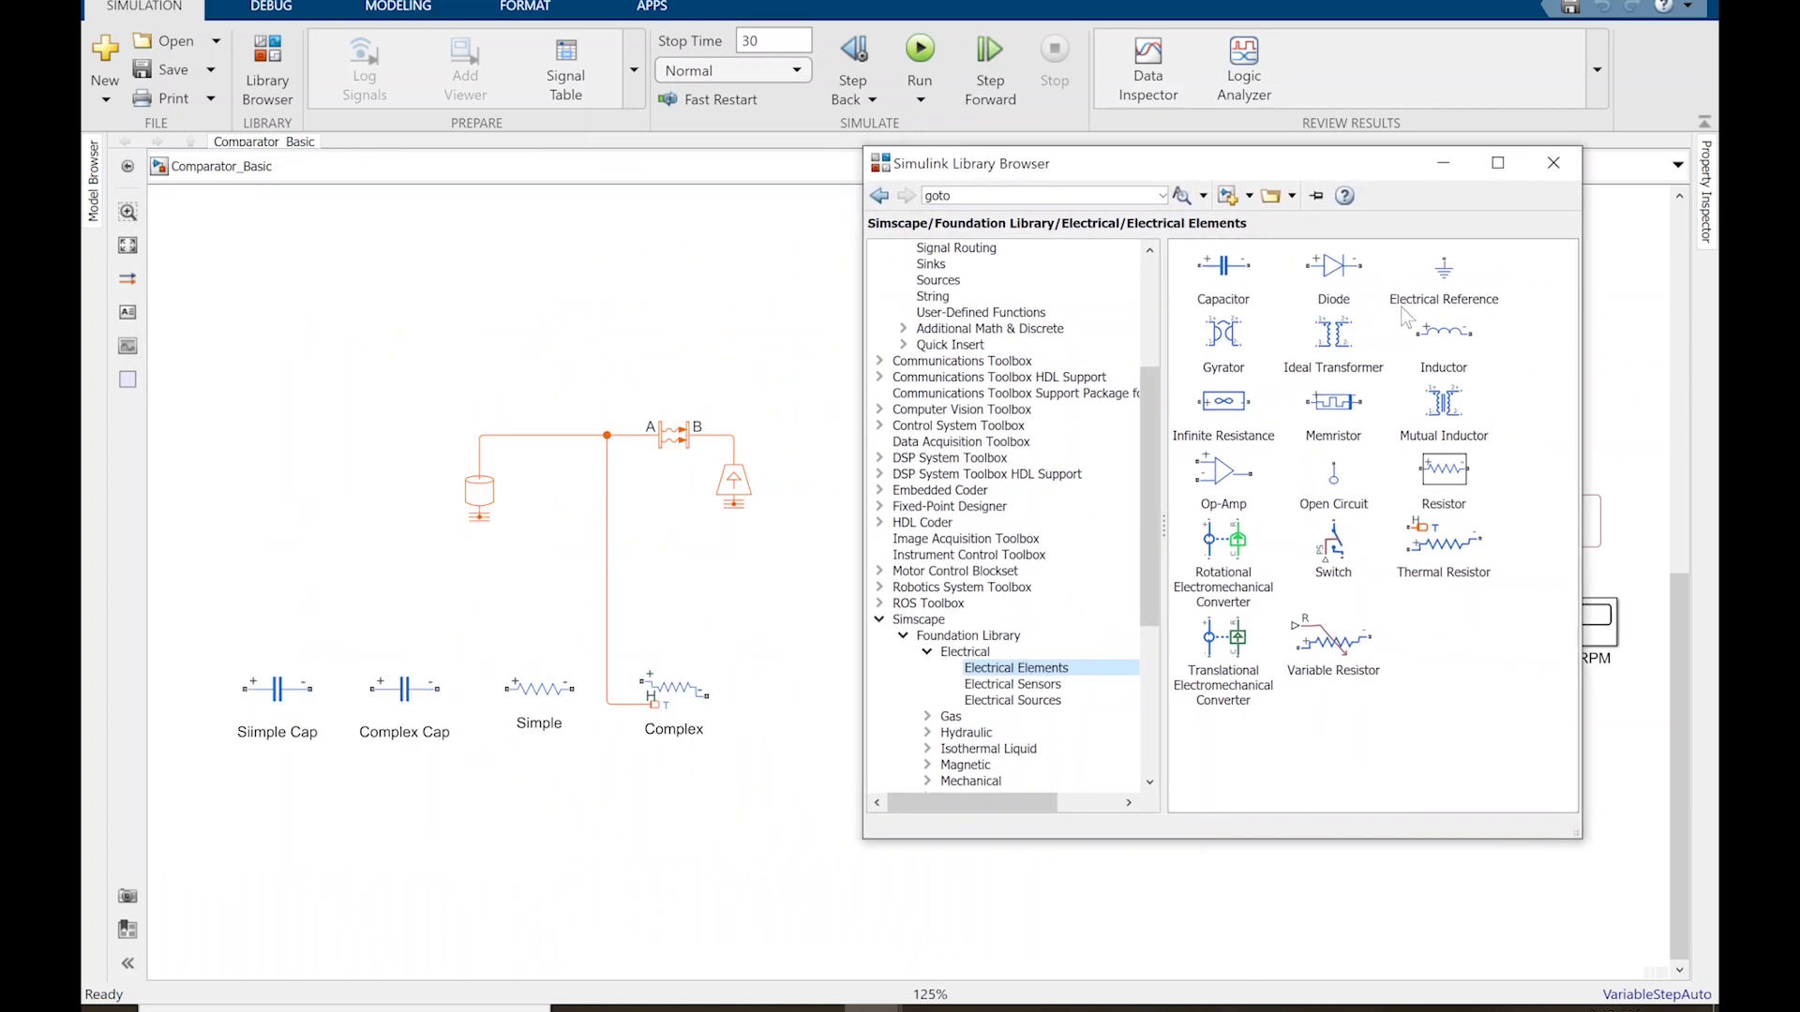
Step: Inspect the Simple resistor's block parameters and its variables, and close them without changes
left_click(540, 703)
left_click(549, 703)
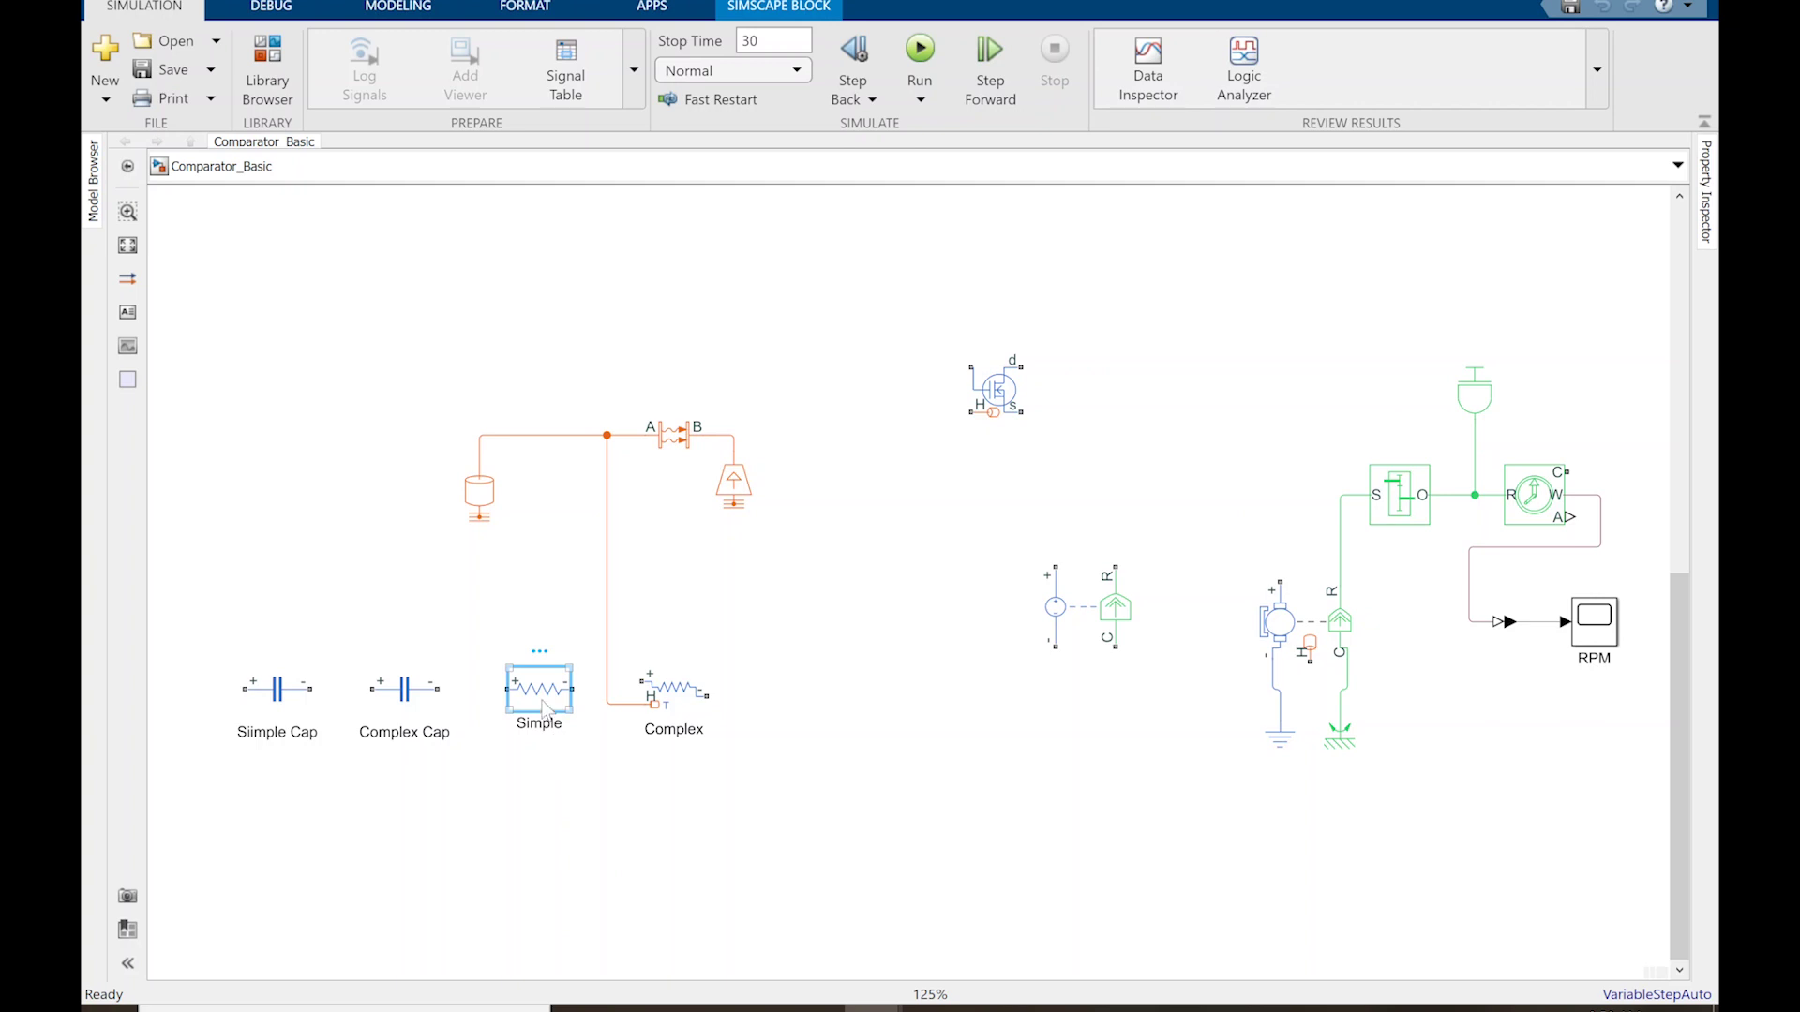
double_click(547, 701)
key("Escape")
mouse_move(872, 1007)
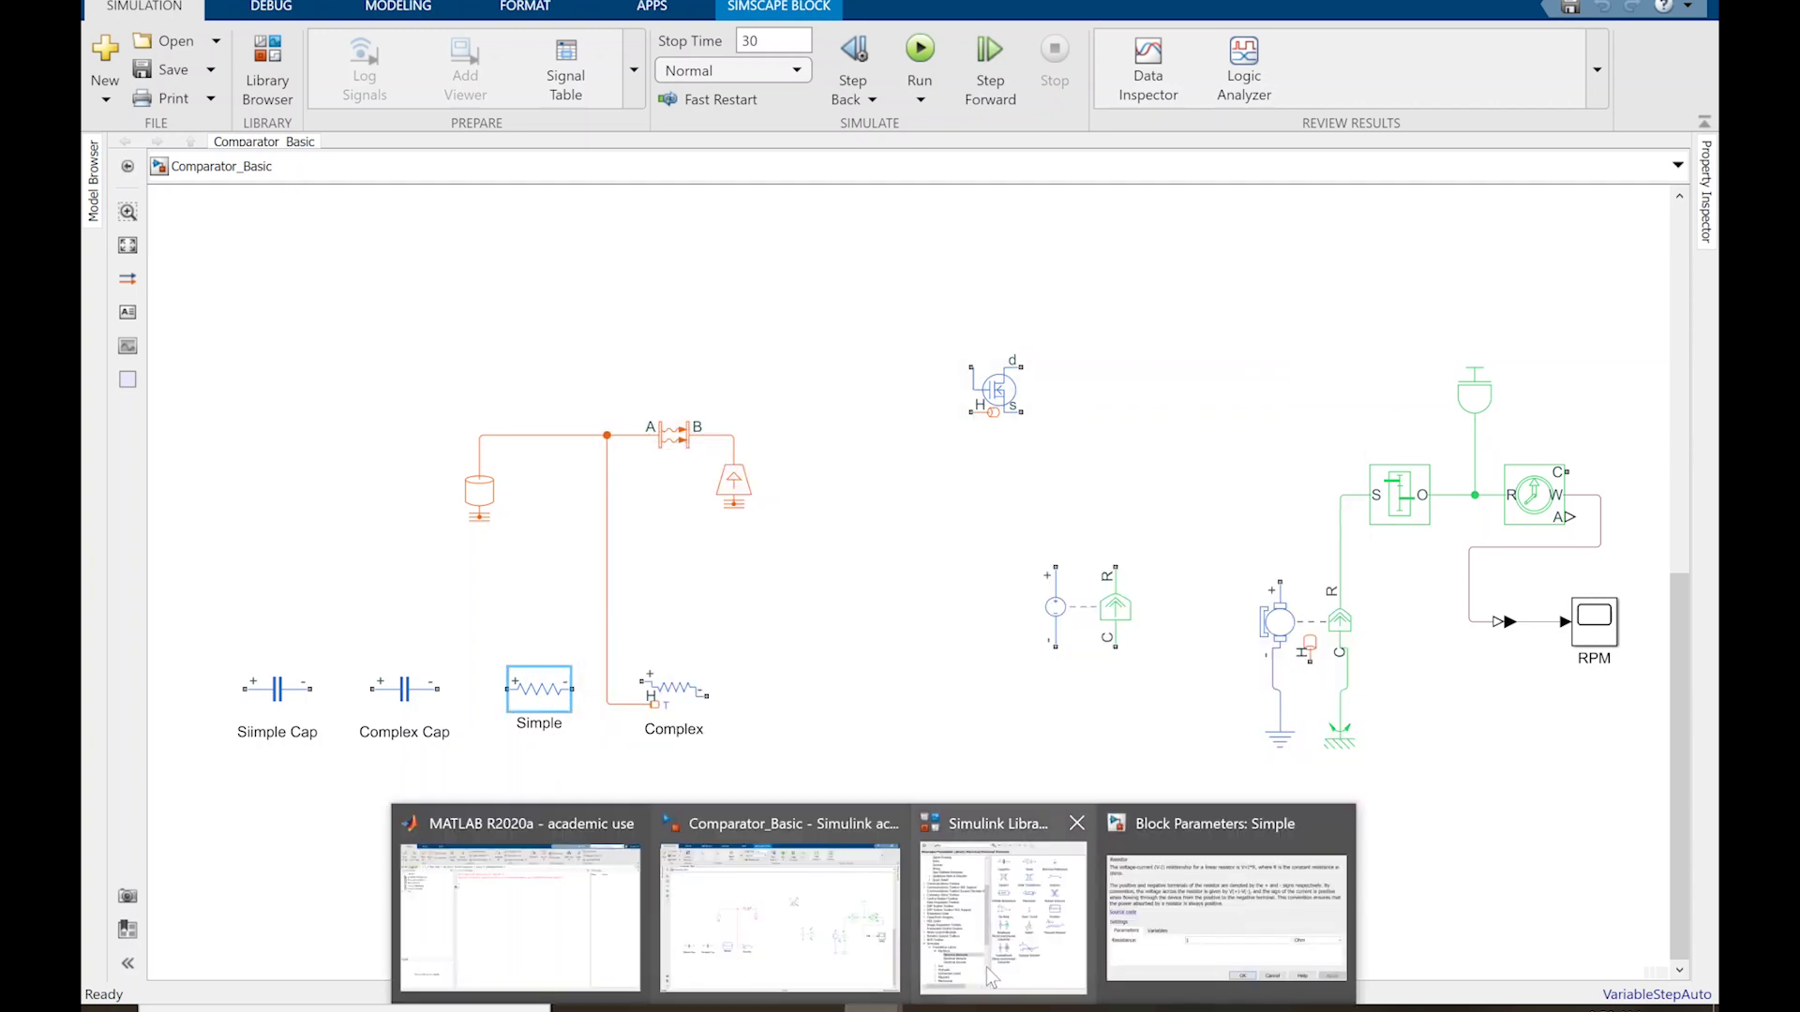
left_click(1211, 936)
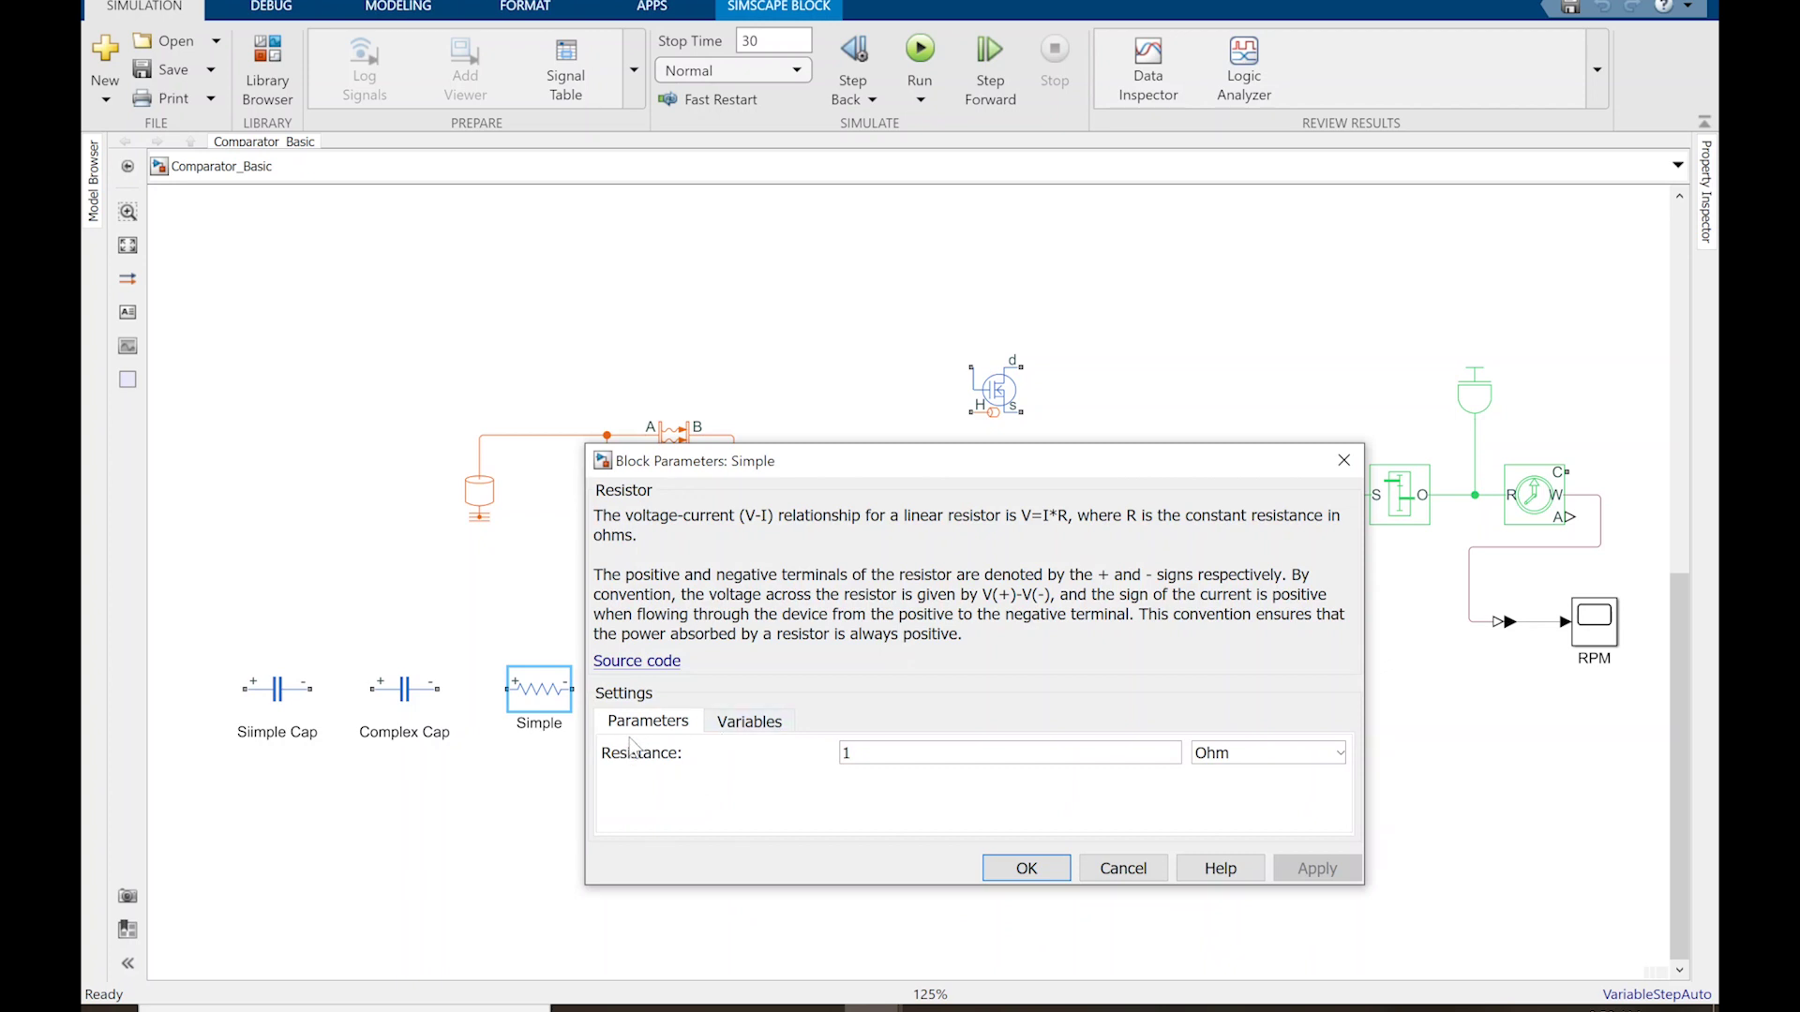
left_click(755, 720)
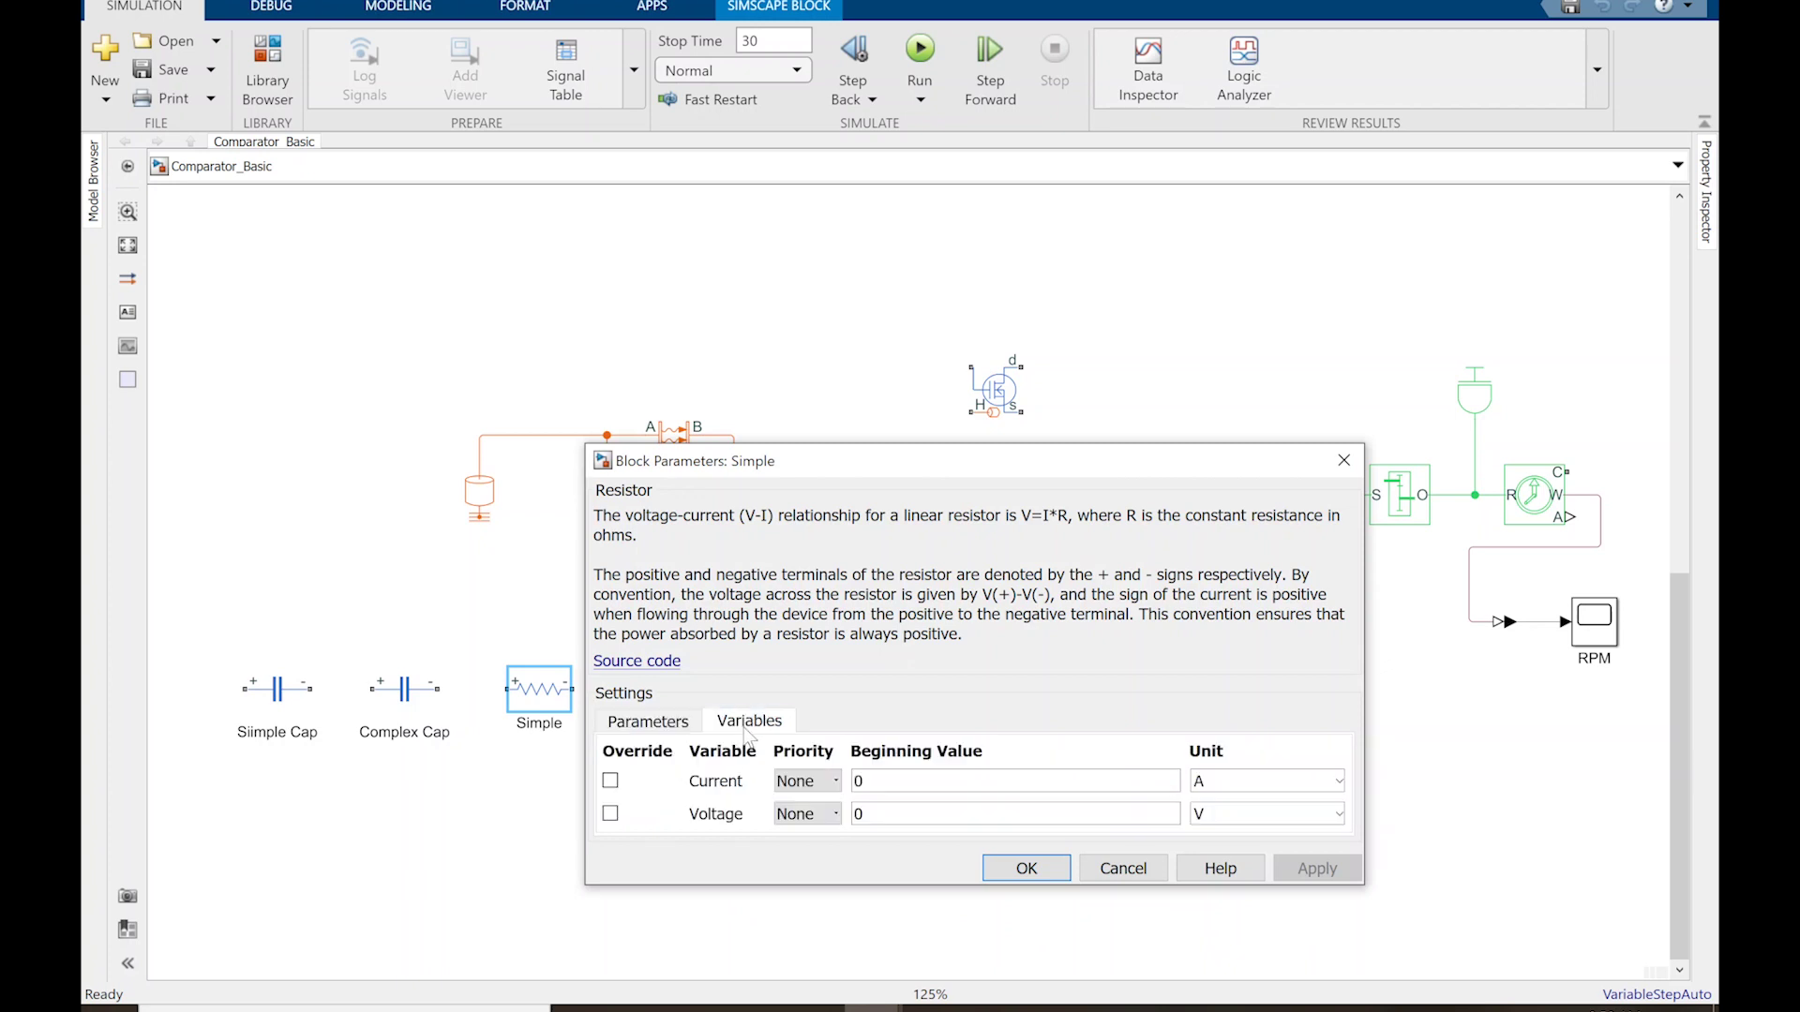
left_click(1106, 871)
left_click(617, 784)
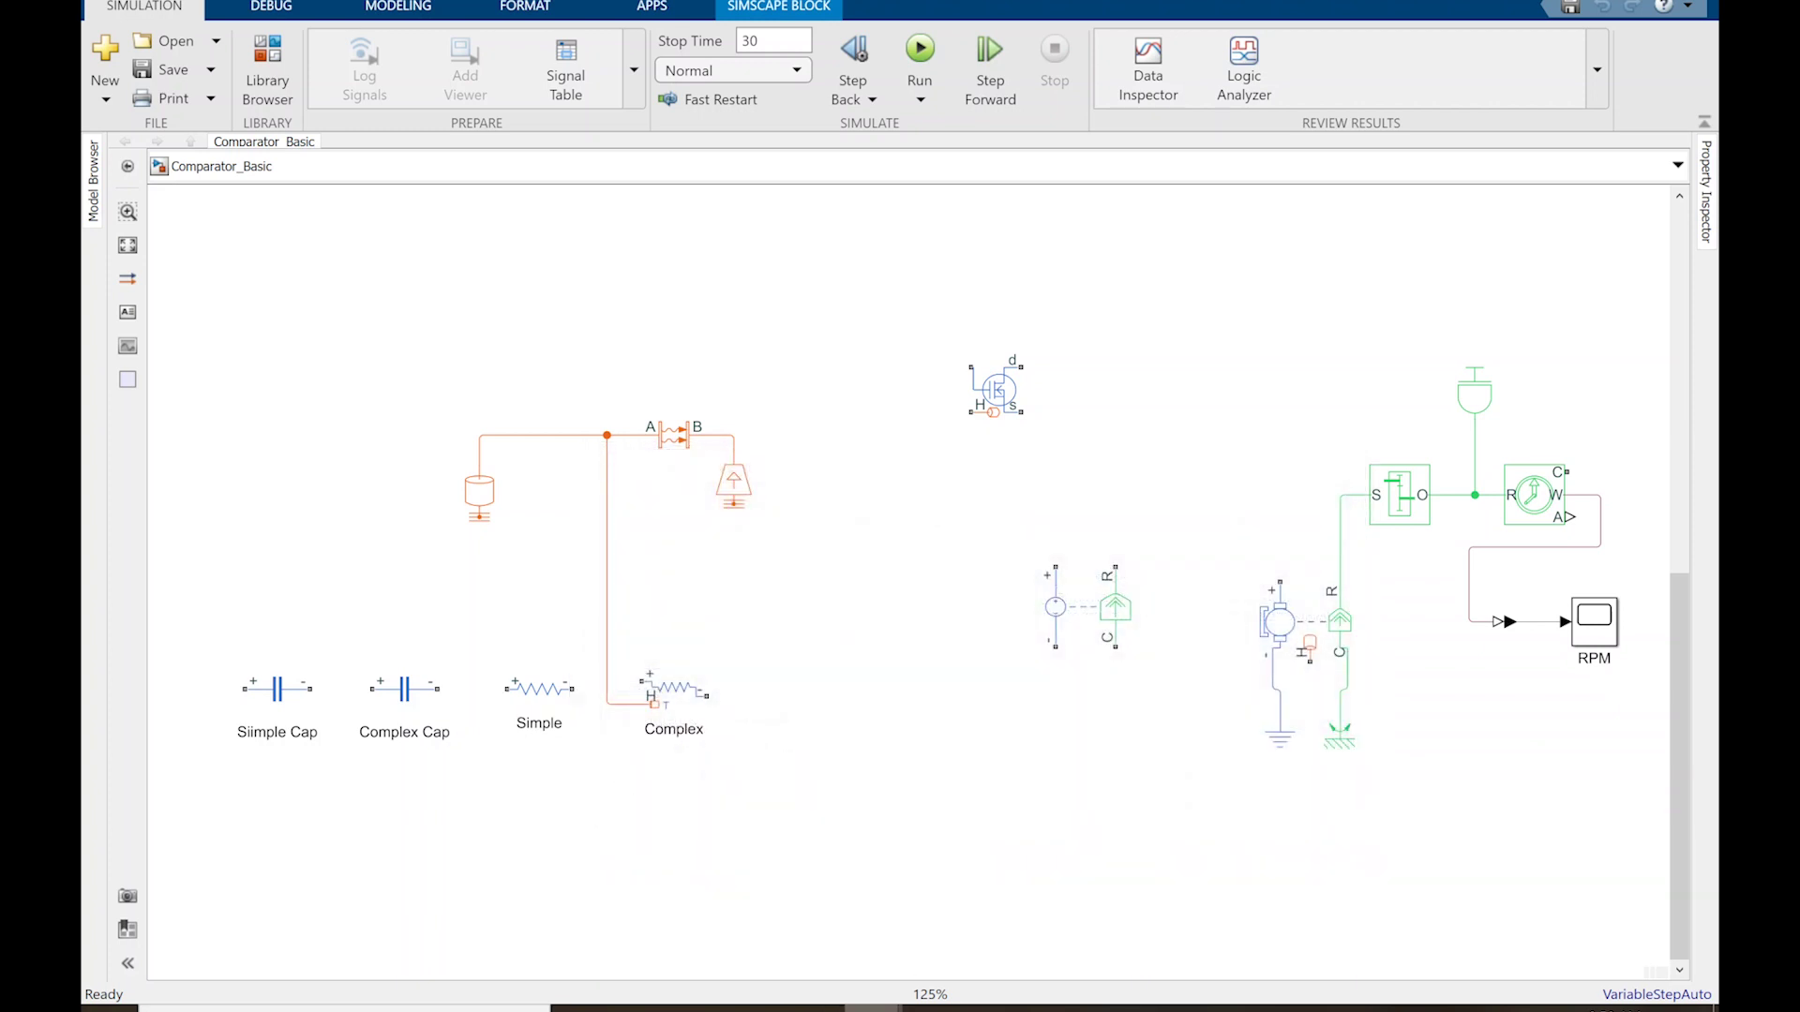
Step: Browse the block library to the Passive components of Simscape Electrical and find the Resistor block there
mouse_move(873, 1008)
left_click(1106, 945)
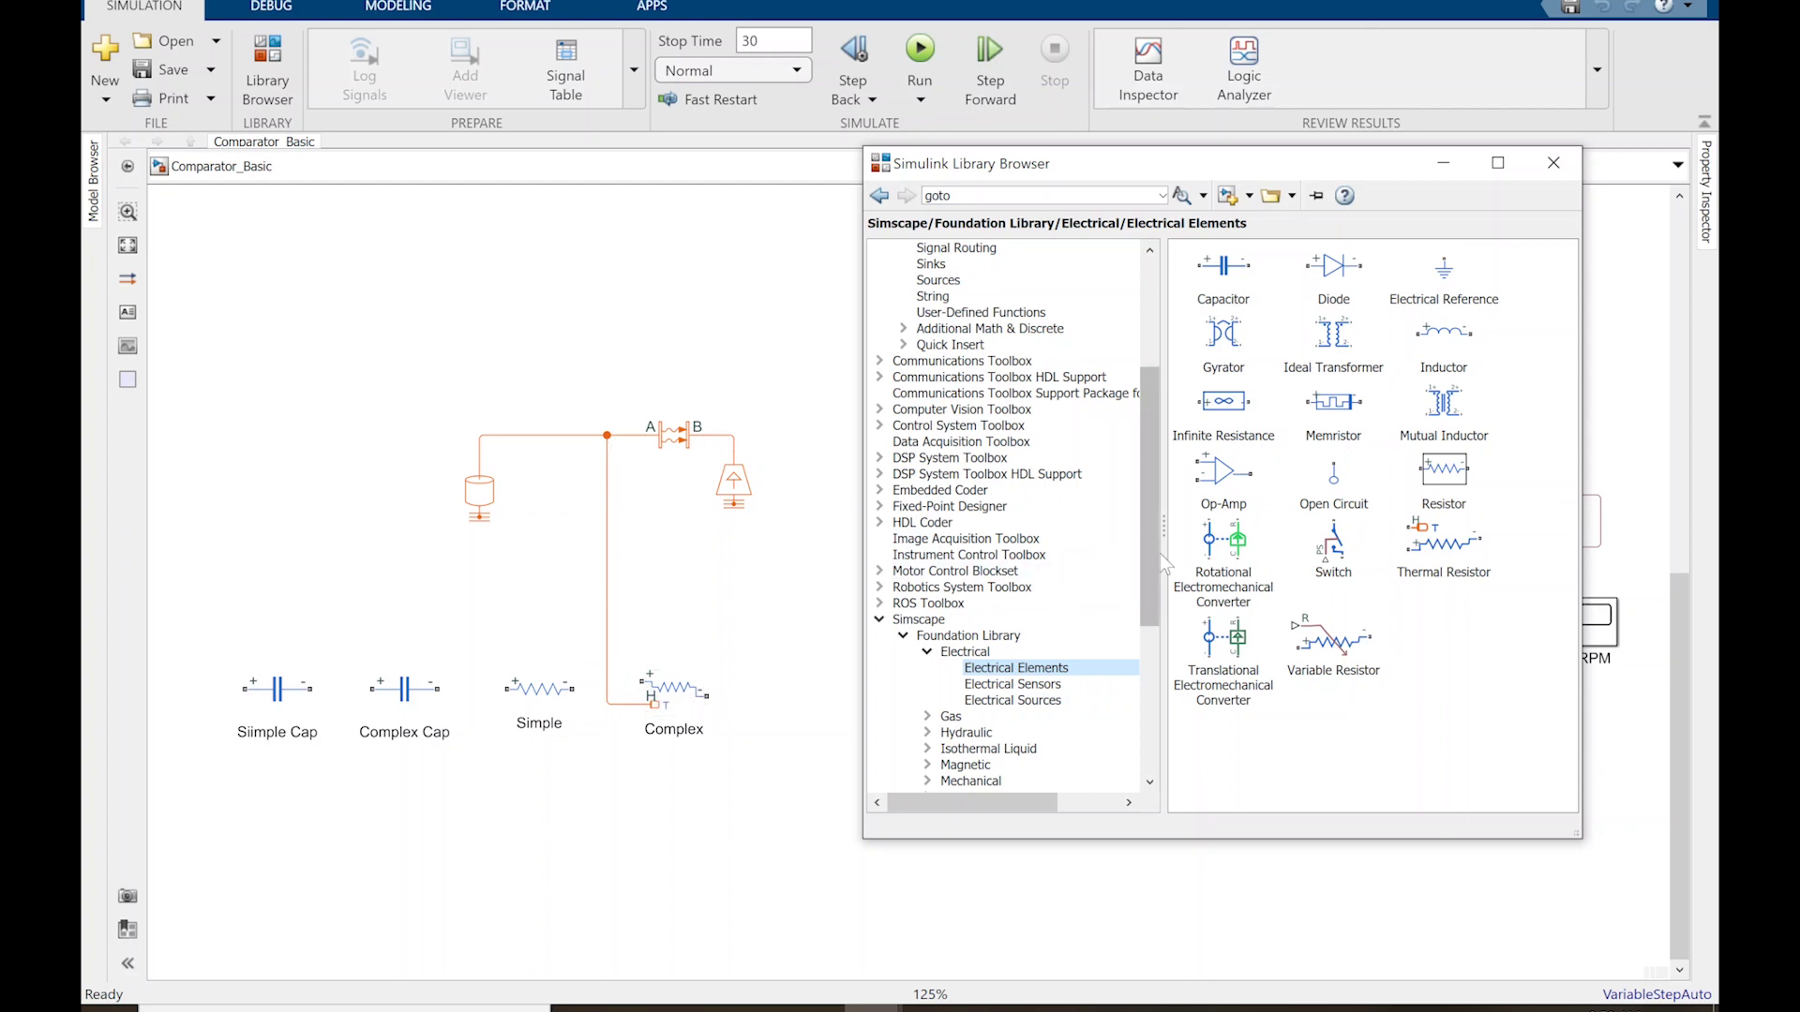
left_click_drag(1155, 573, 1158, 645)
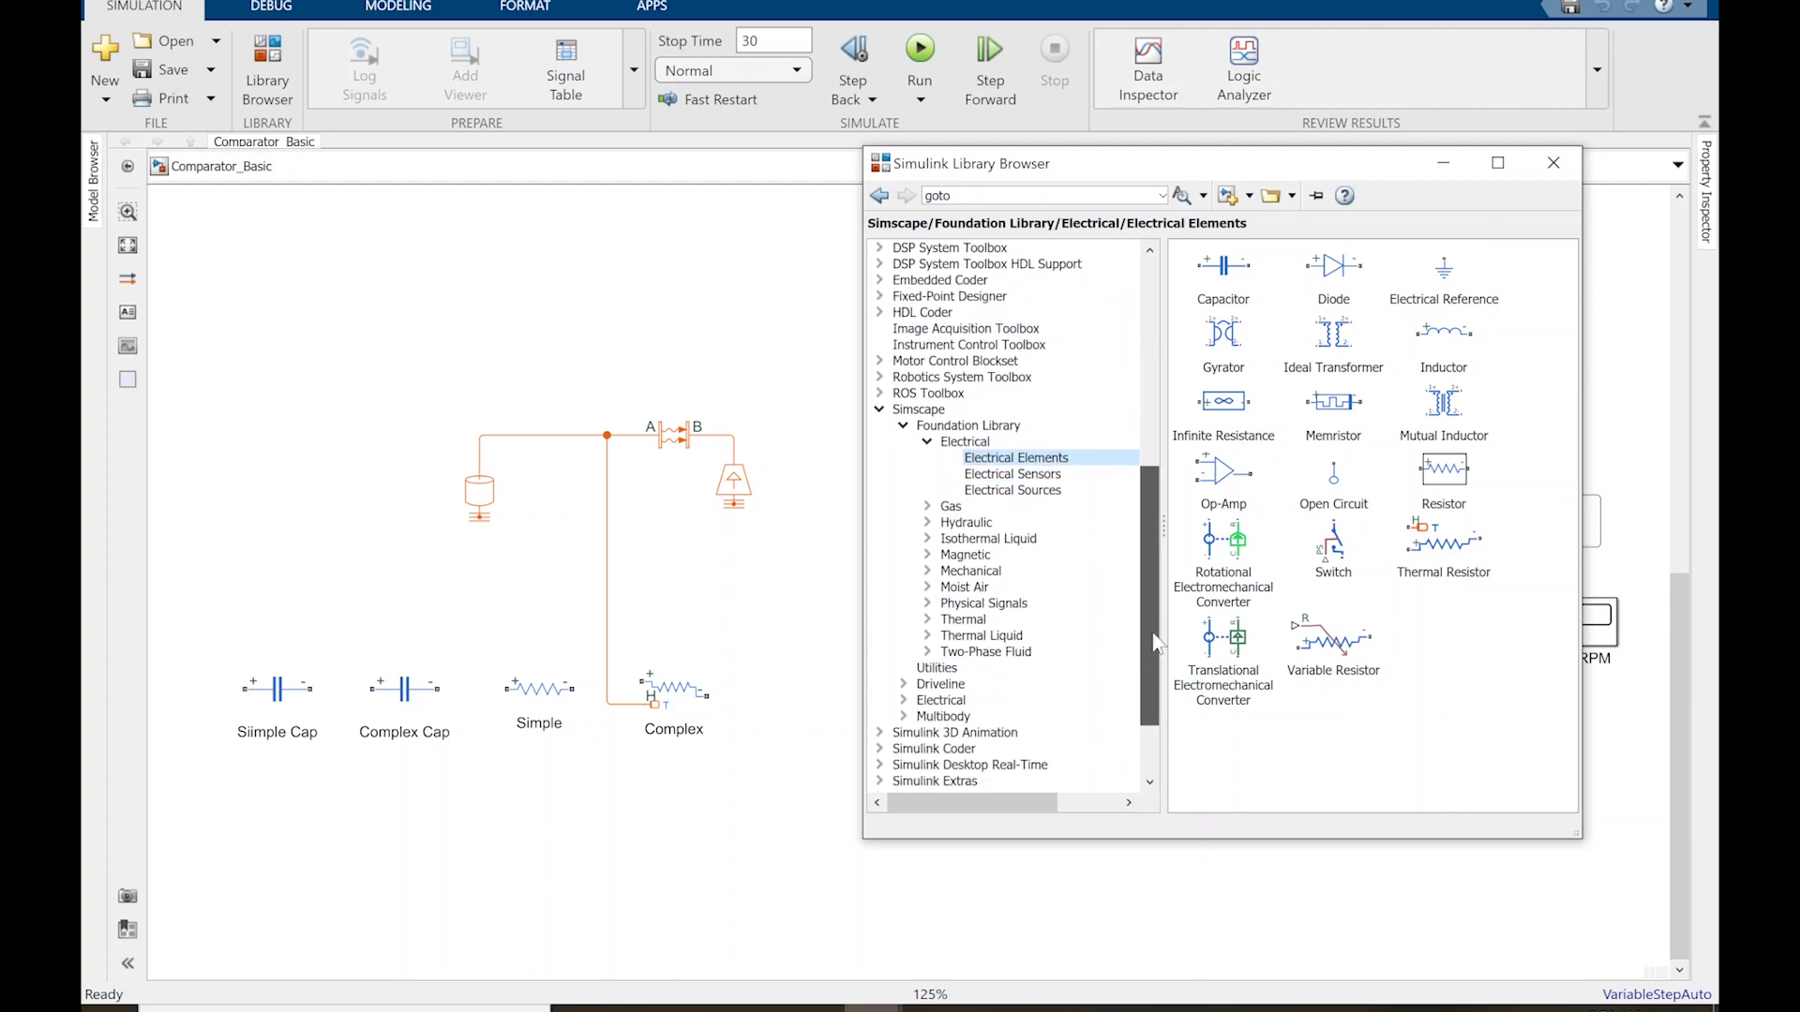
left_click(928, 444)
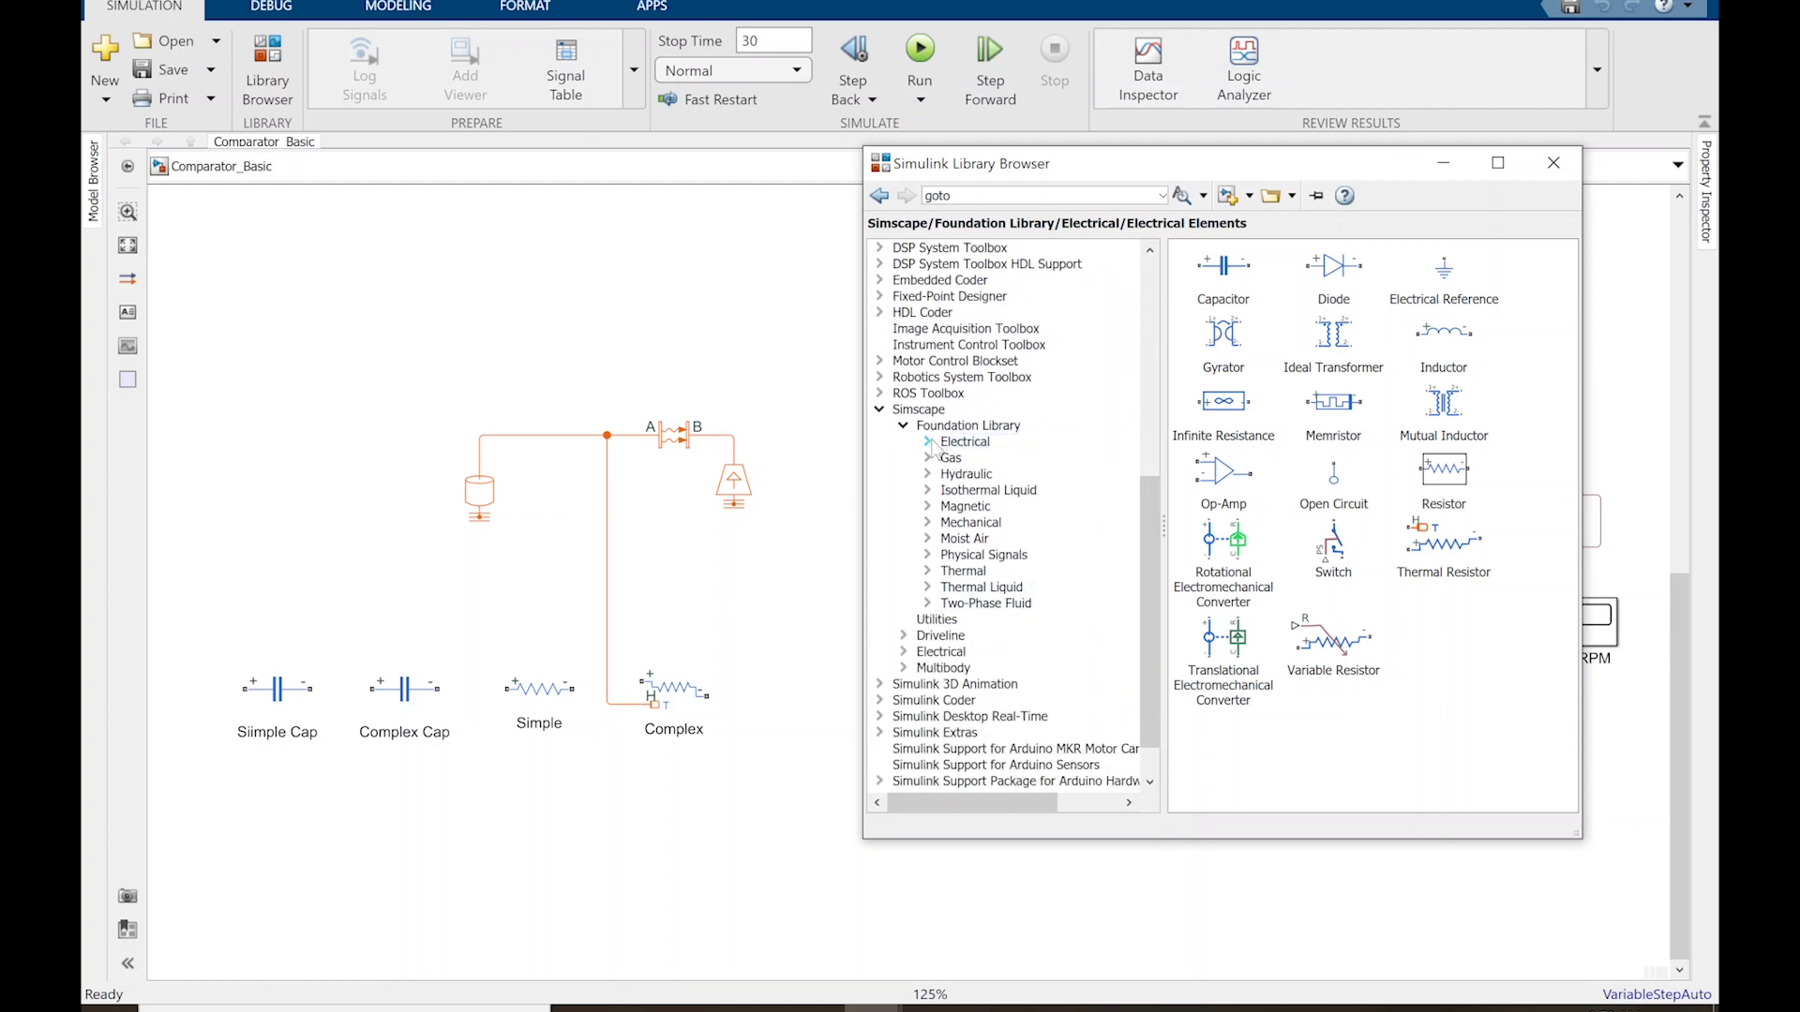
left_click(904, 429)
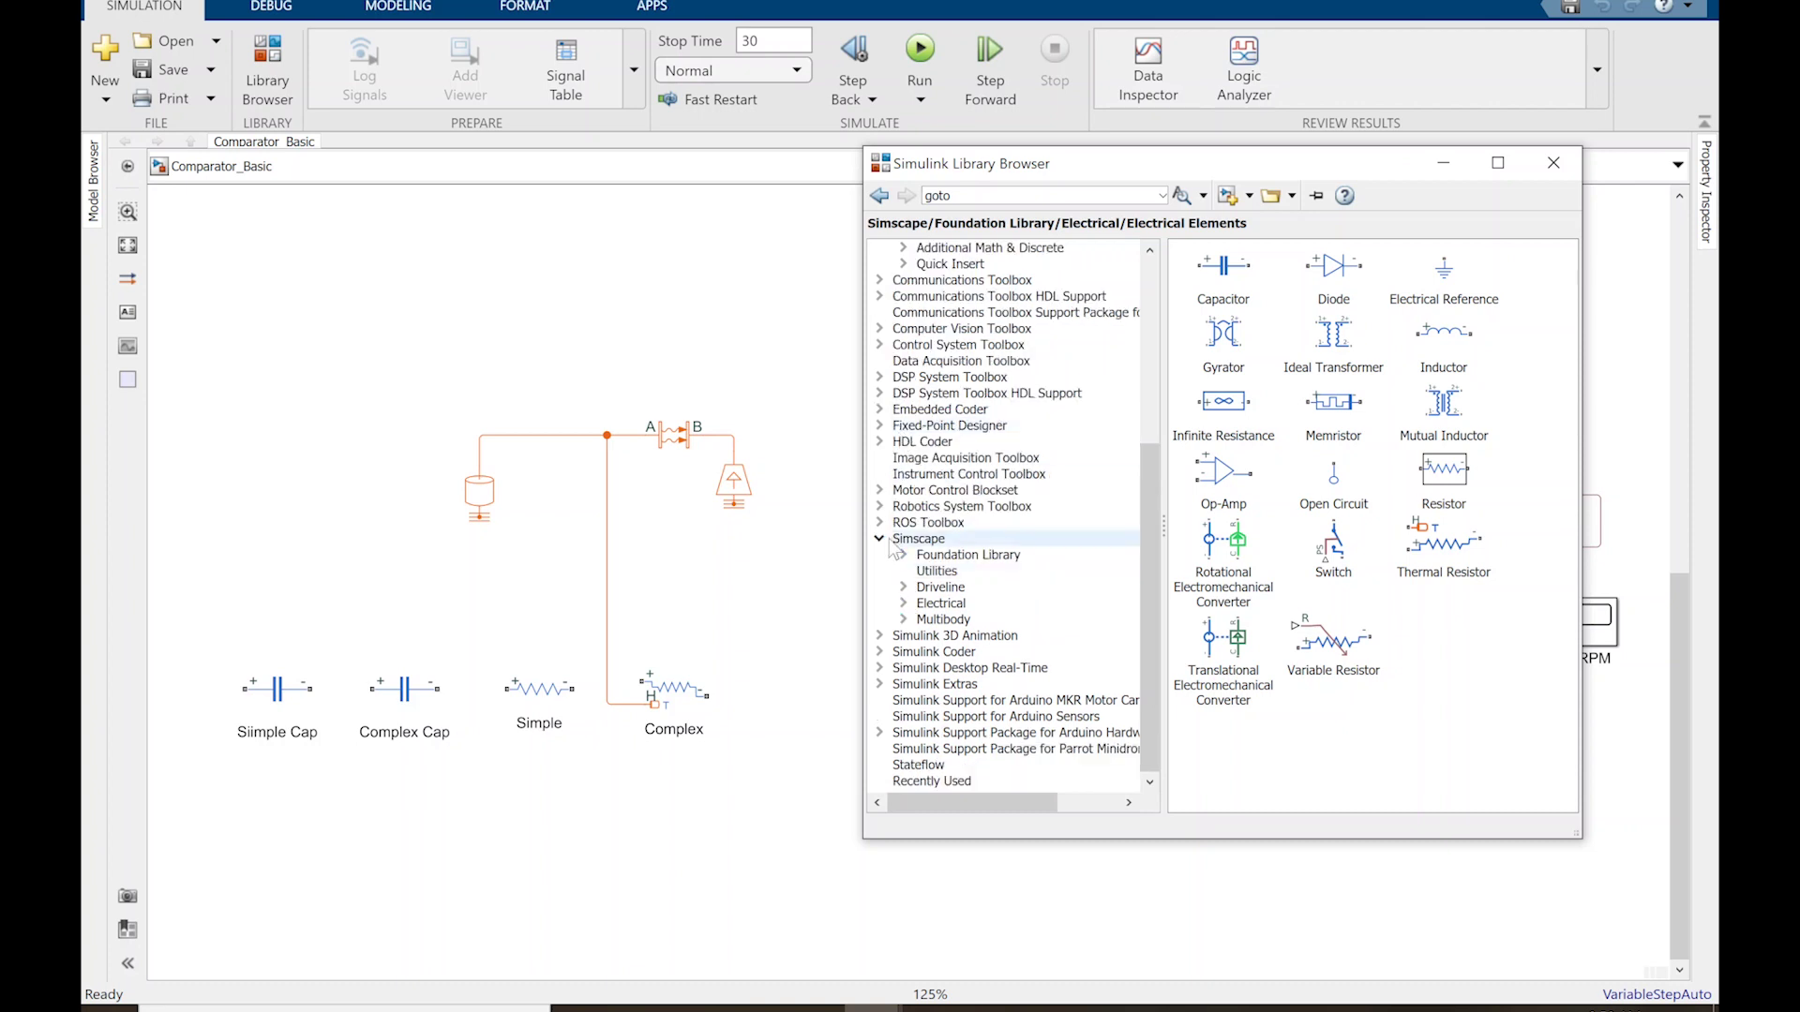
left_click(903, 603)
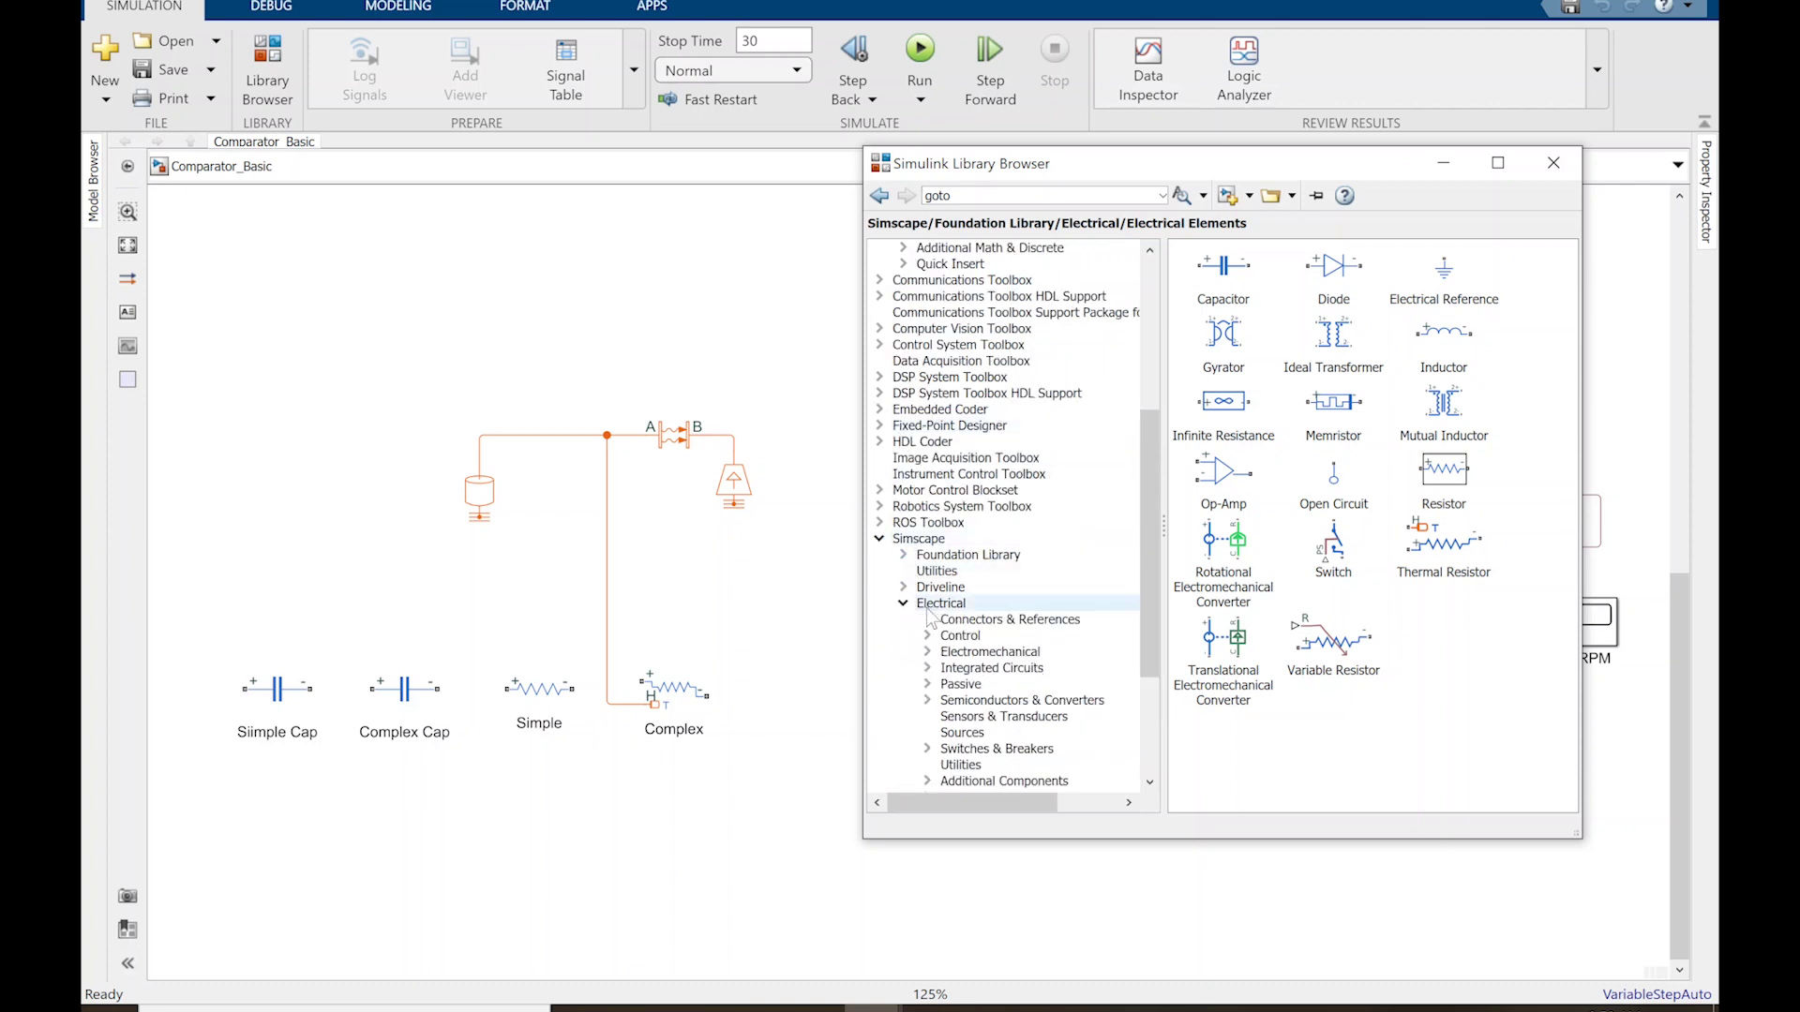
scroll(987, 647, "down", 1)
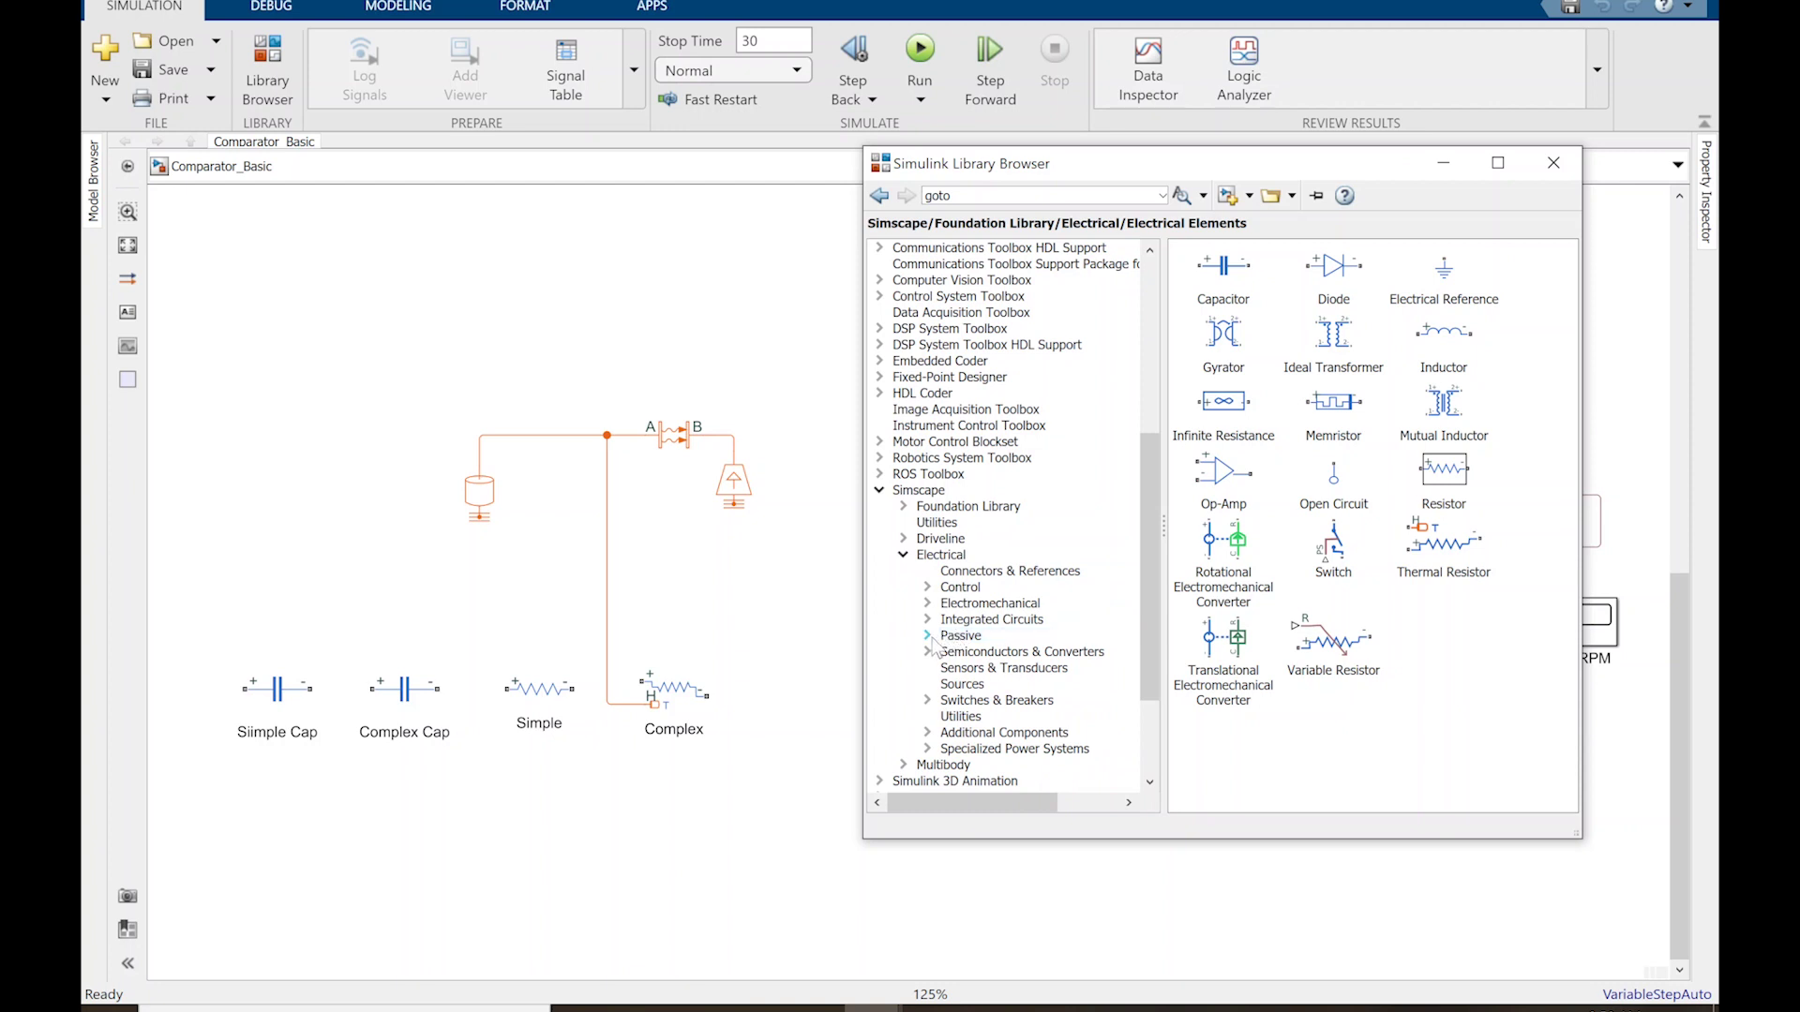
left_click(961, 637)
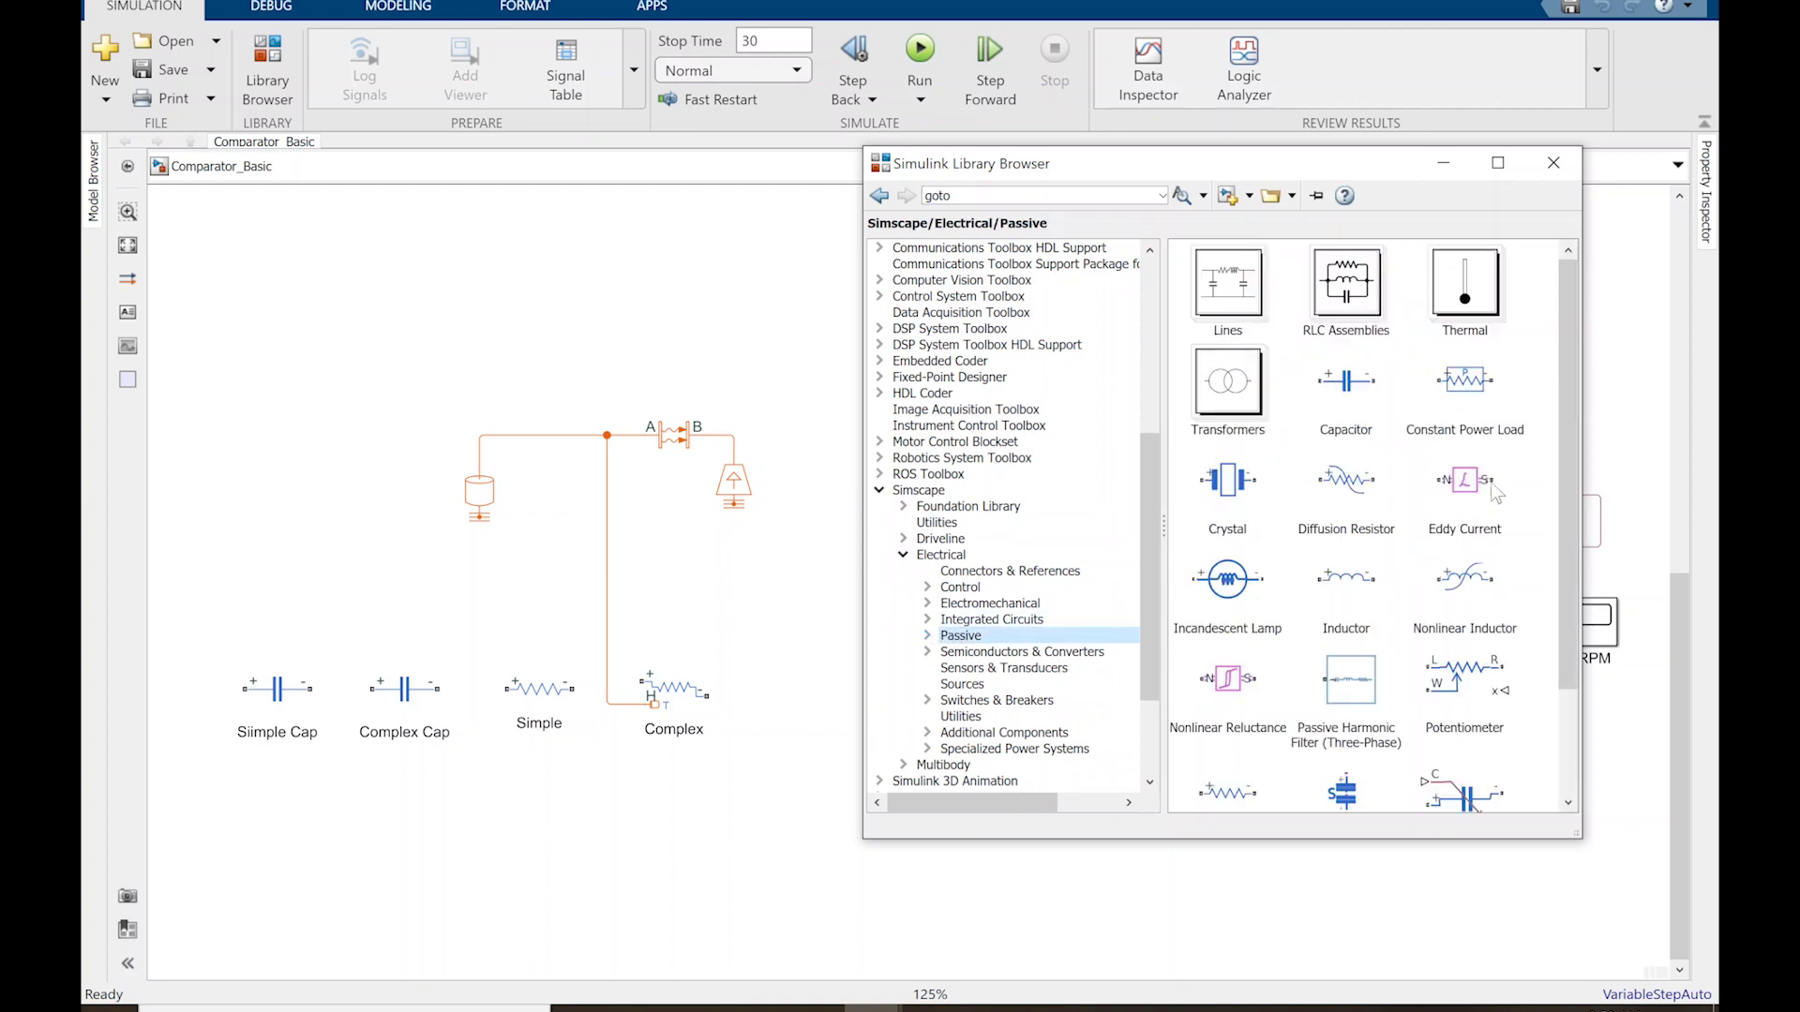
left_click_drag(1565, 330, 1561, 463)
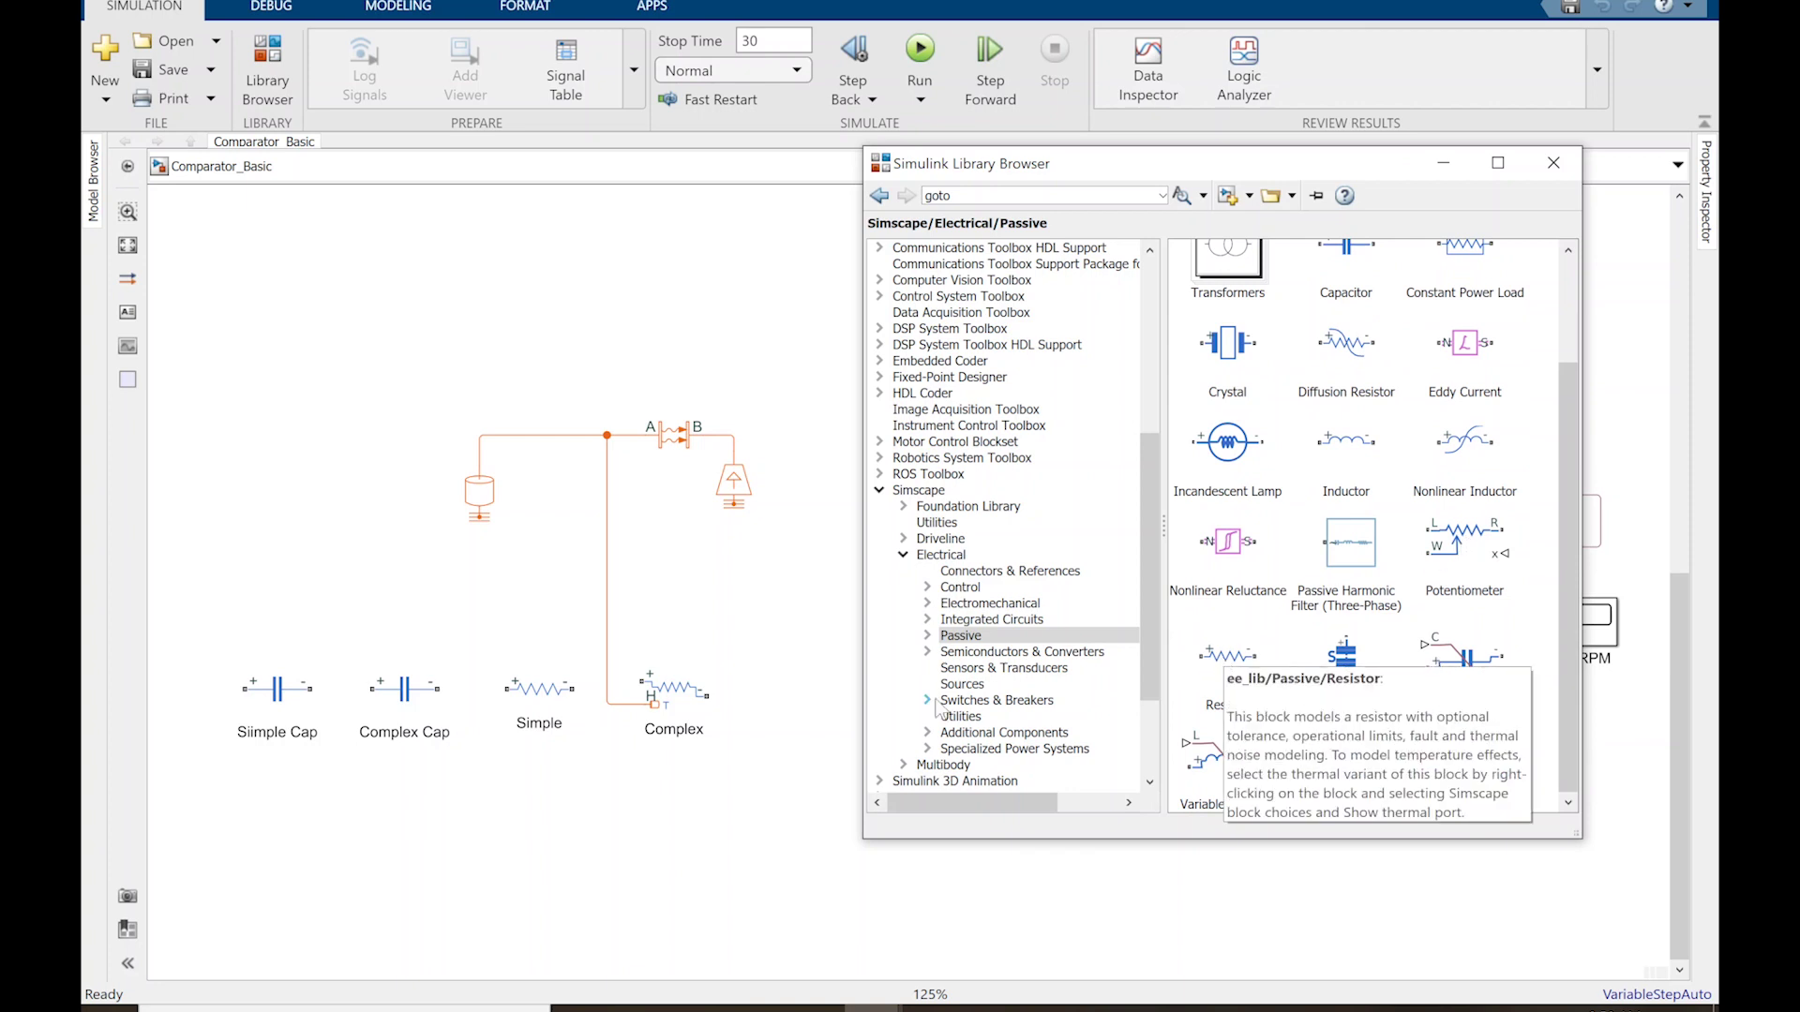
Step: Set the Complex resistor's tolerance application to Random tolerance with a Gaussian tolerance distribution
double_click(676, 698)
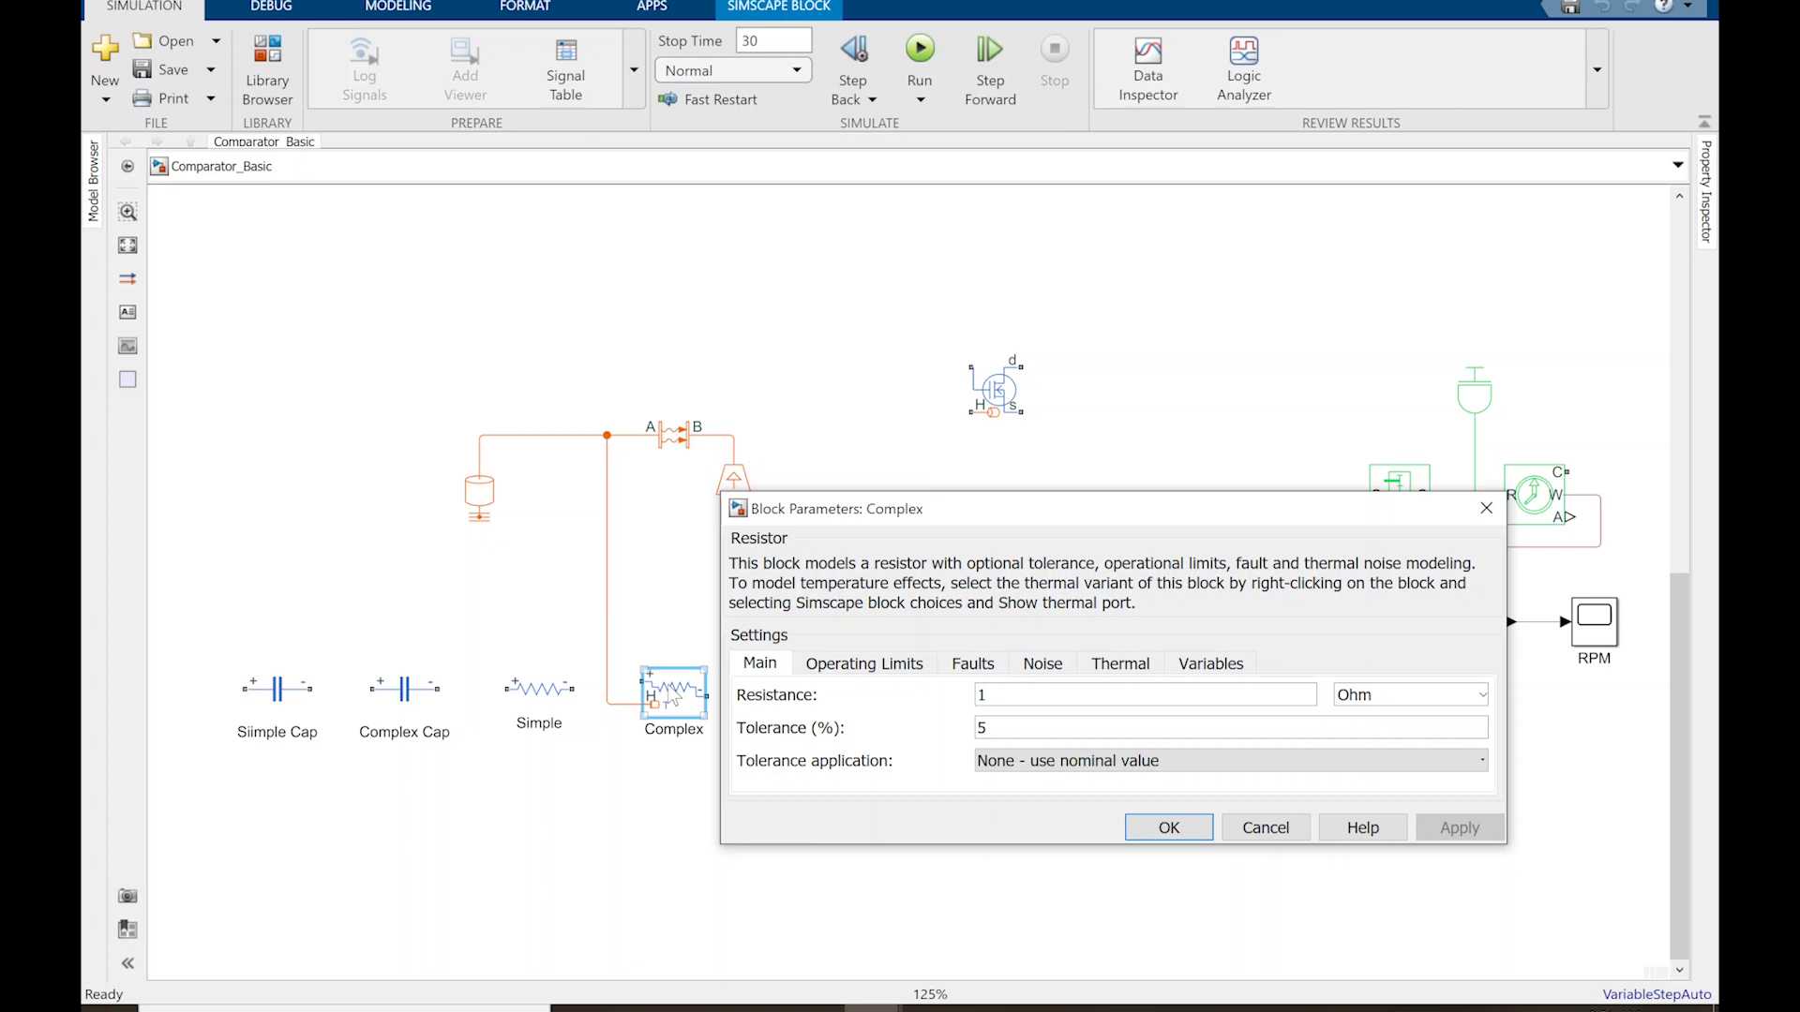
left_click(1195, 761)
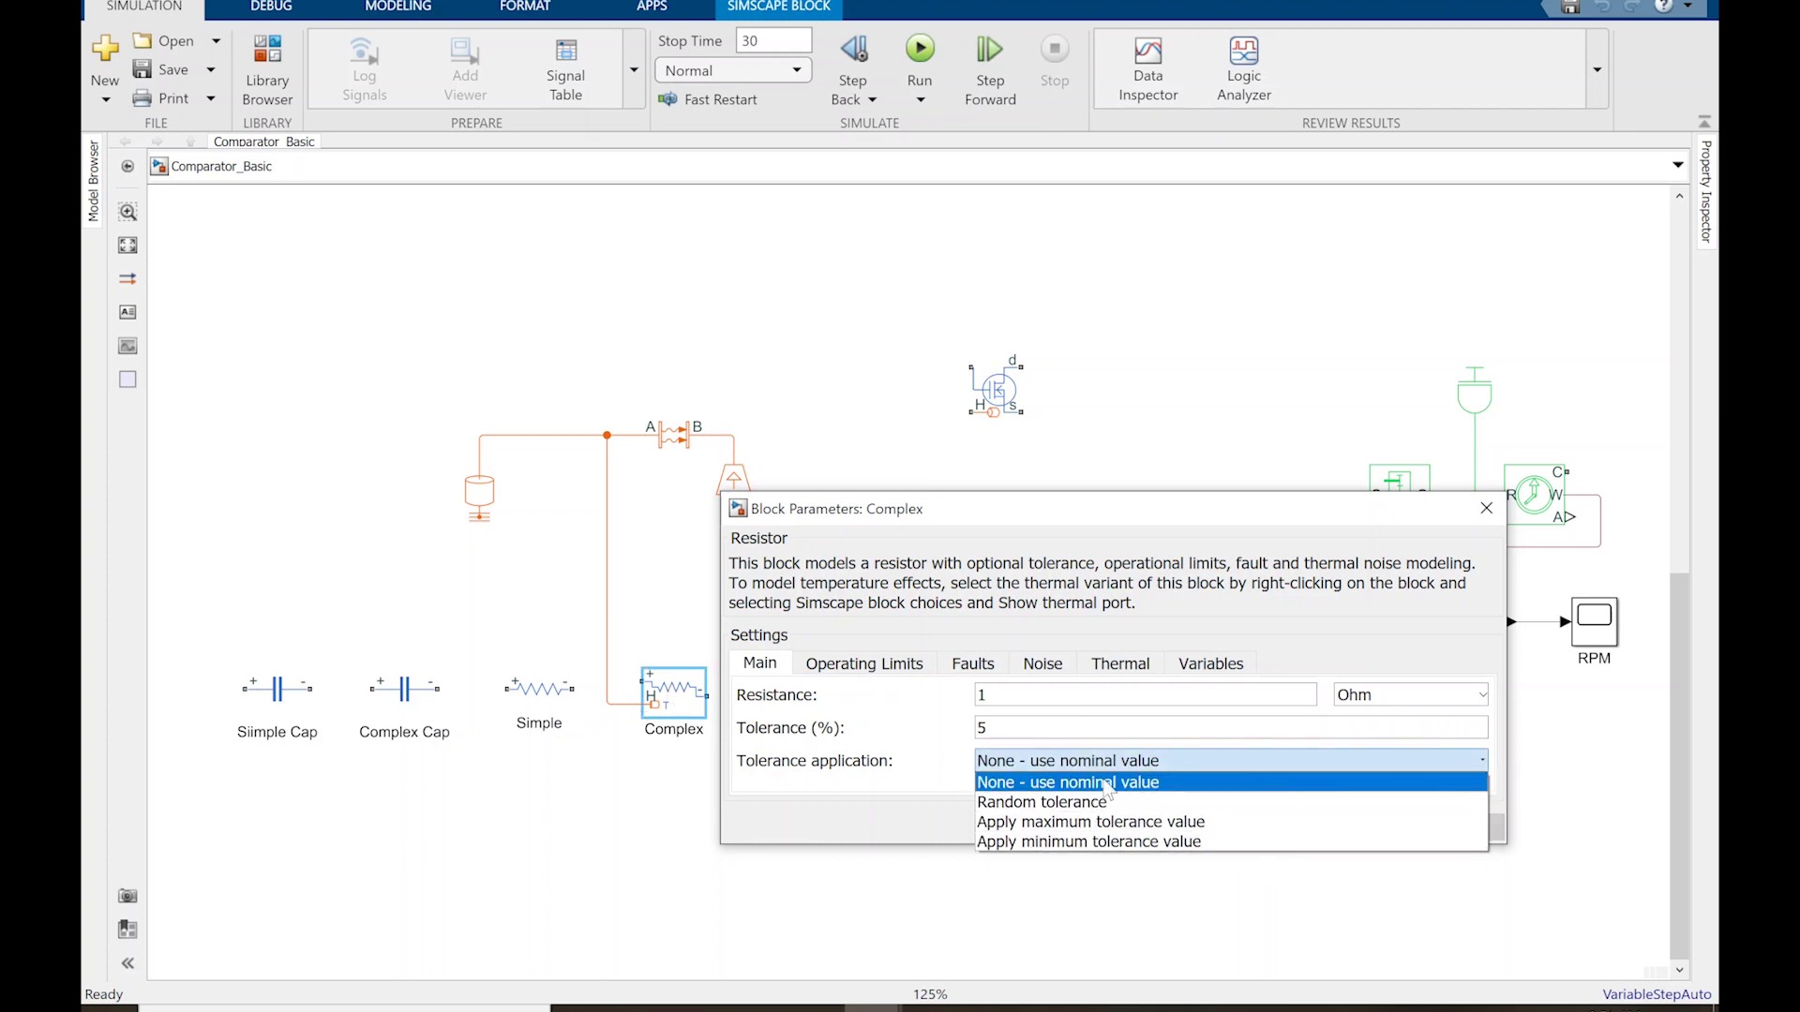
left_click(1087, 802)
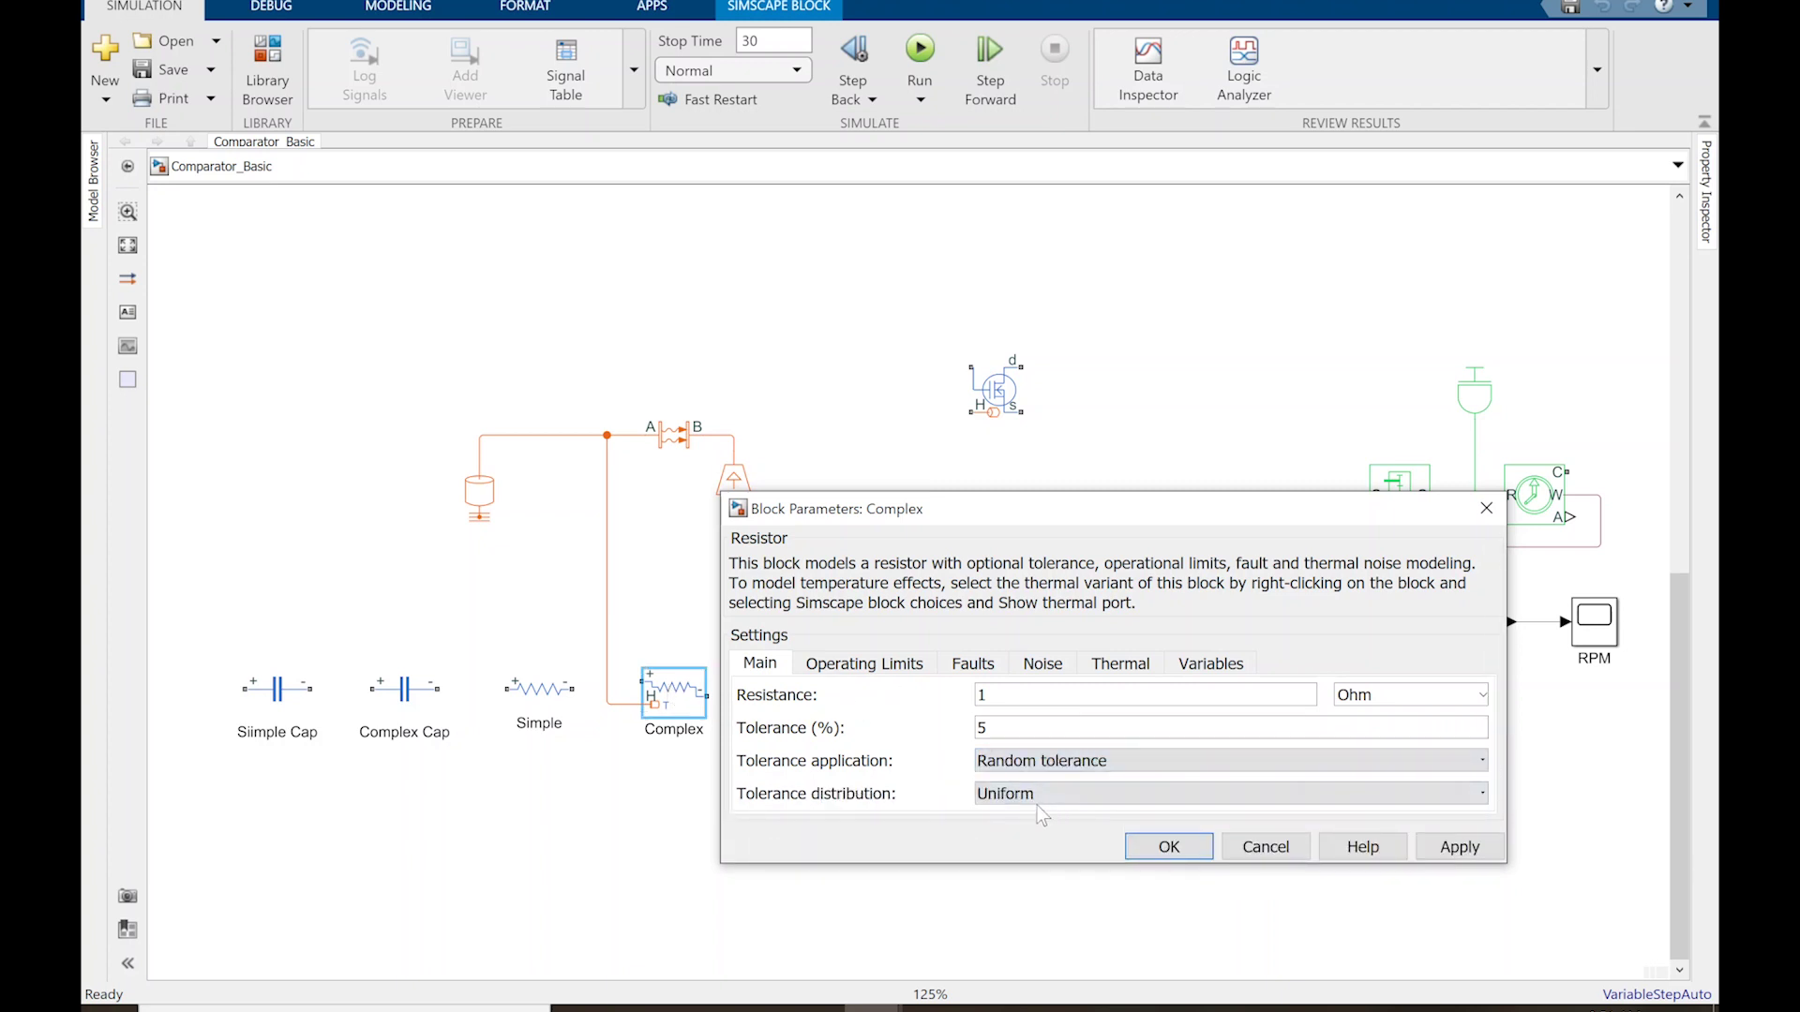
left_click(1061, 796)
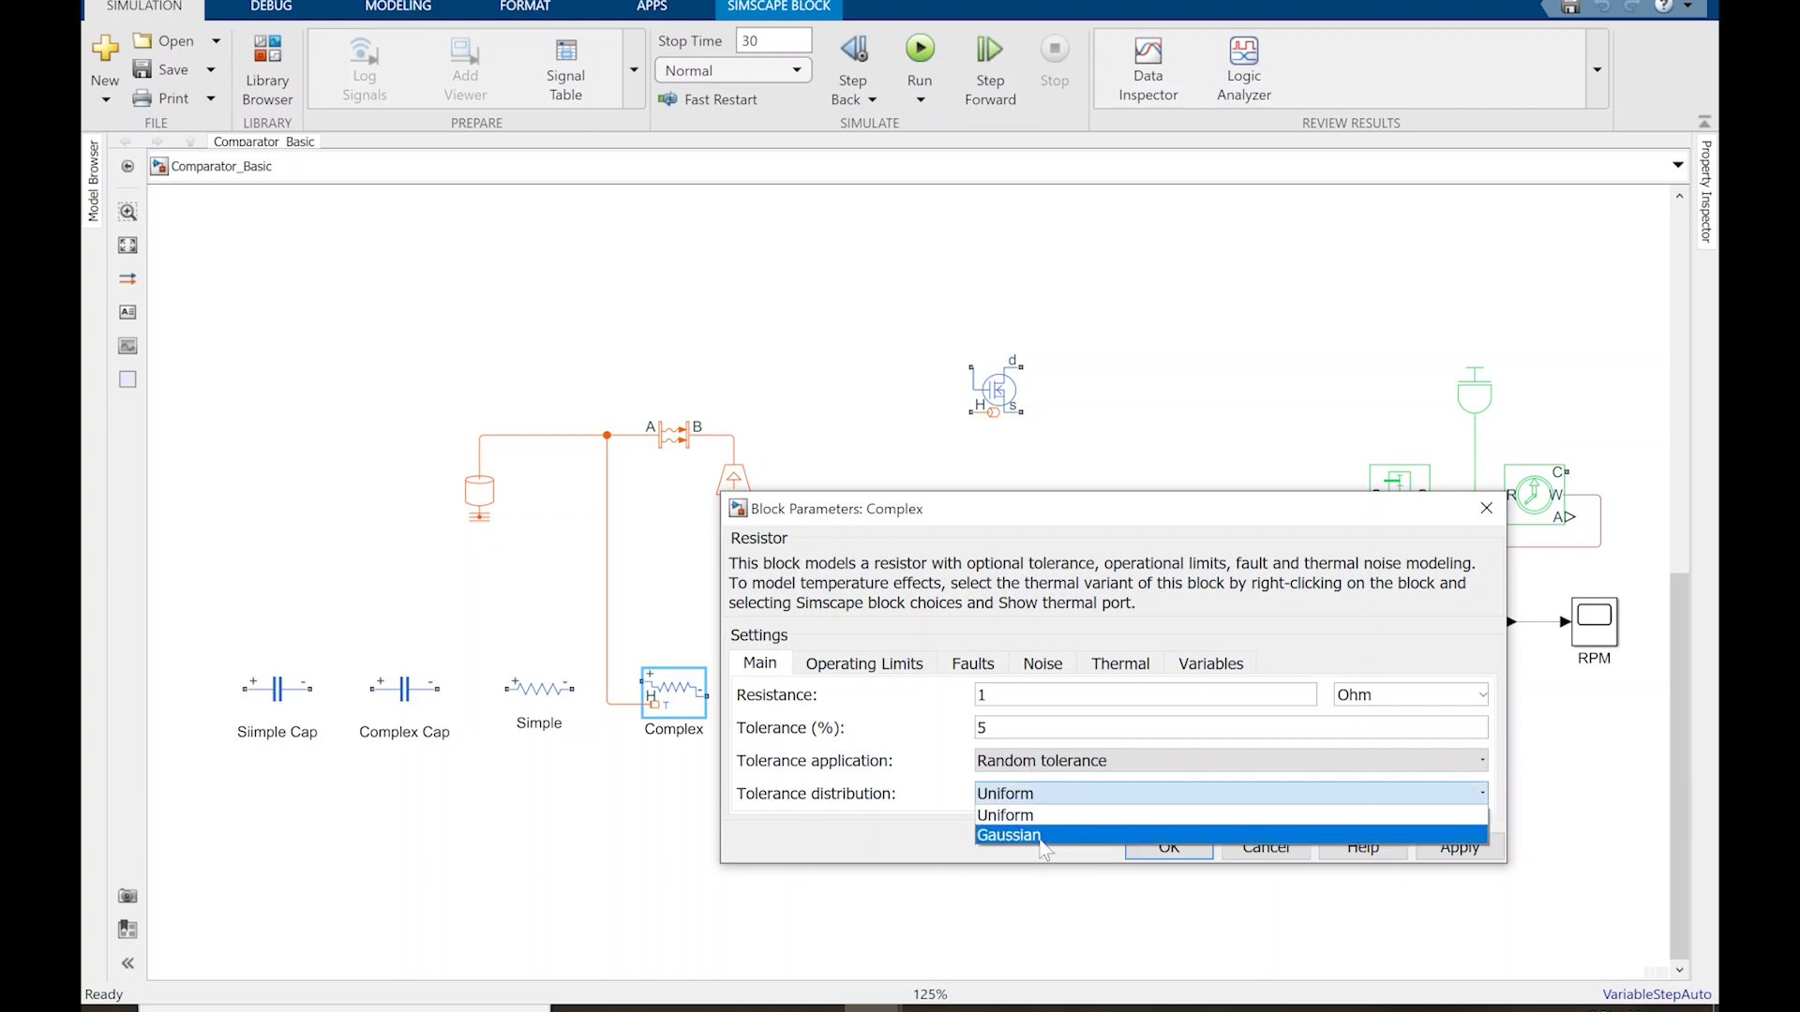
left_click(1042, 836)
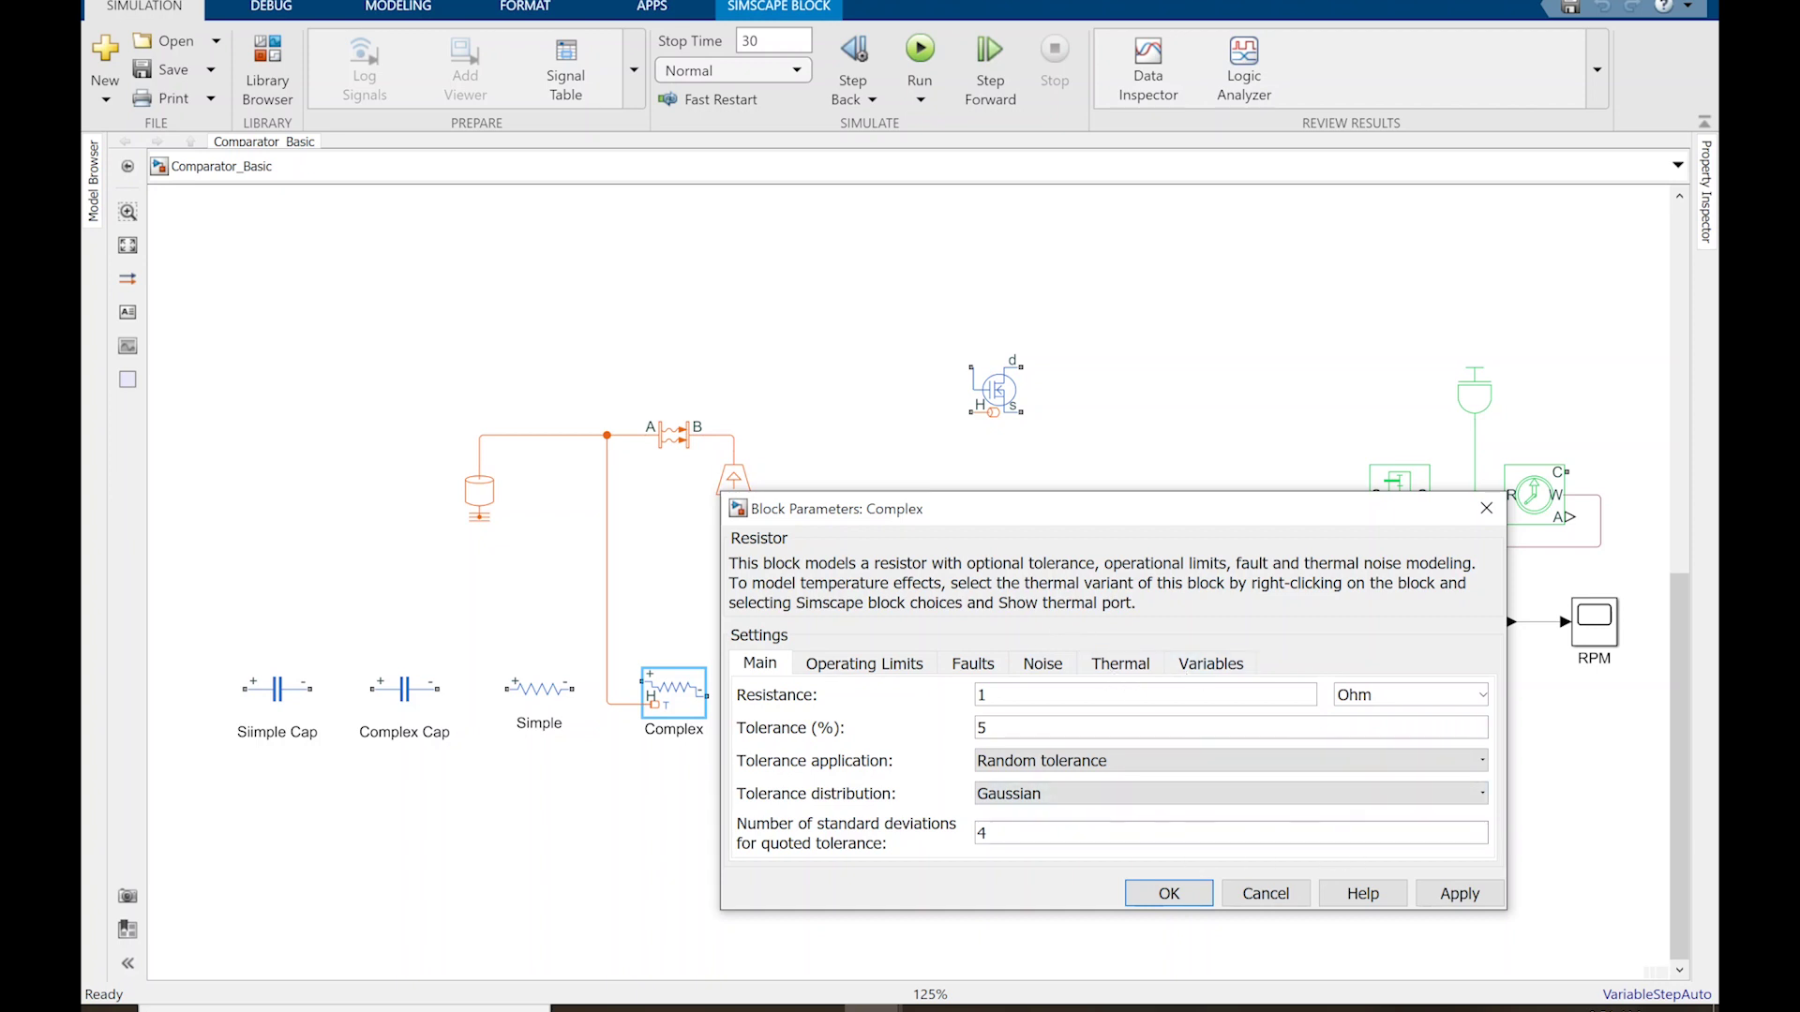
Step: Set the Complex resistor's tolerance distribution to Uniform, and enable its operating limits to review their parameters before disabling them again
left_click(1051, 797)
left_click(1060, 819)
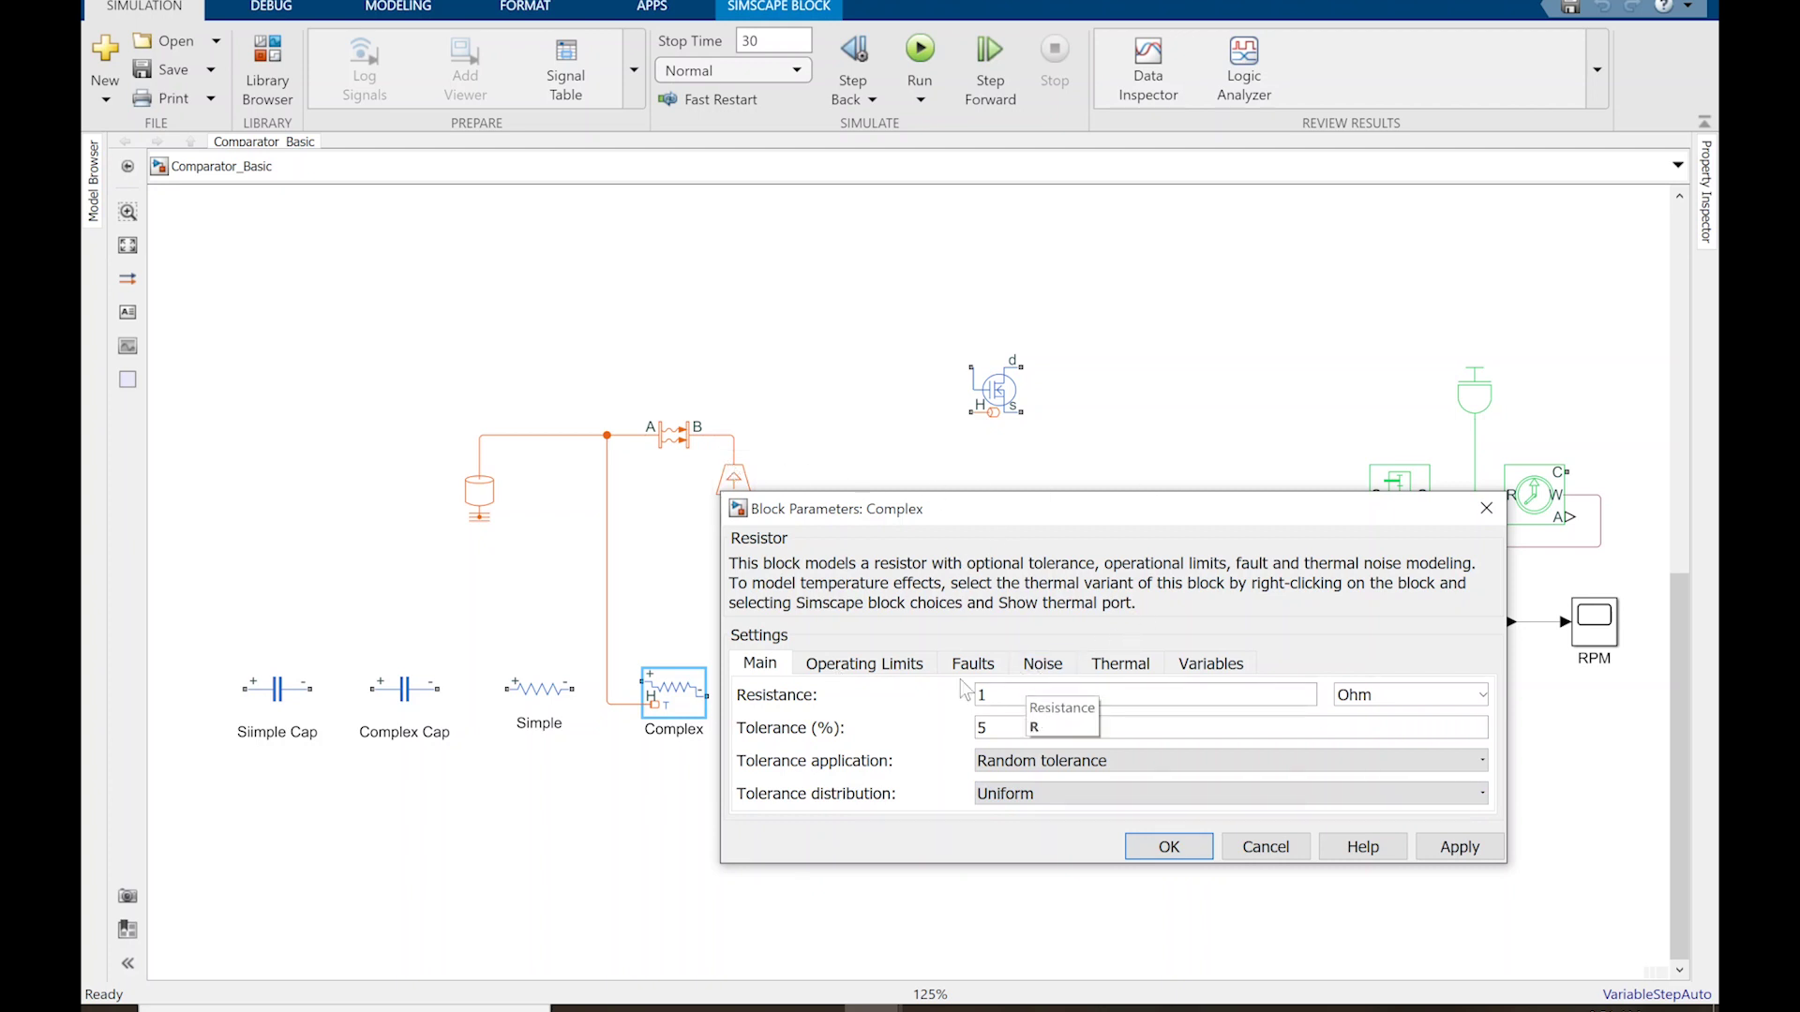
left_click(886, 668)
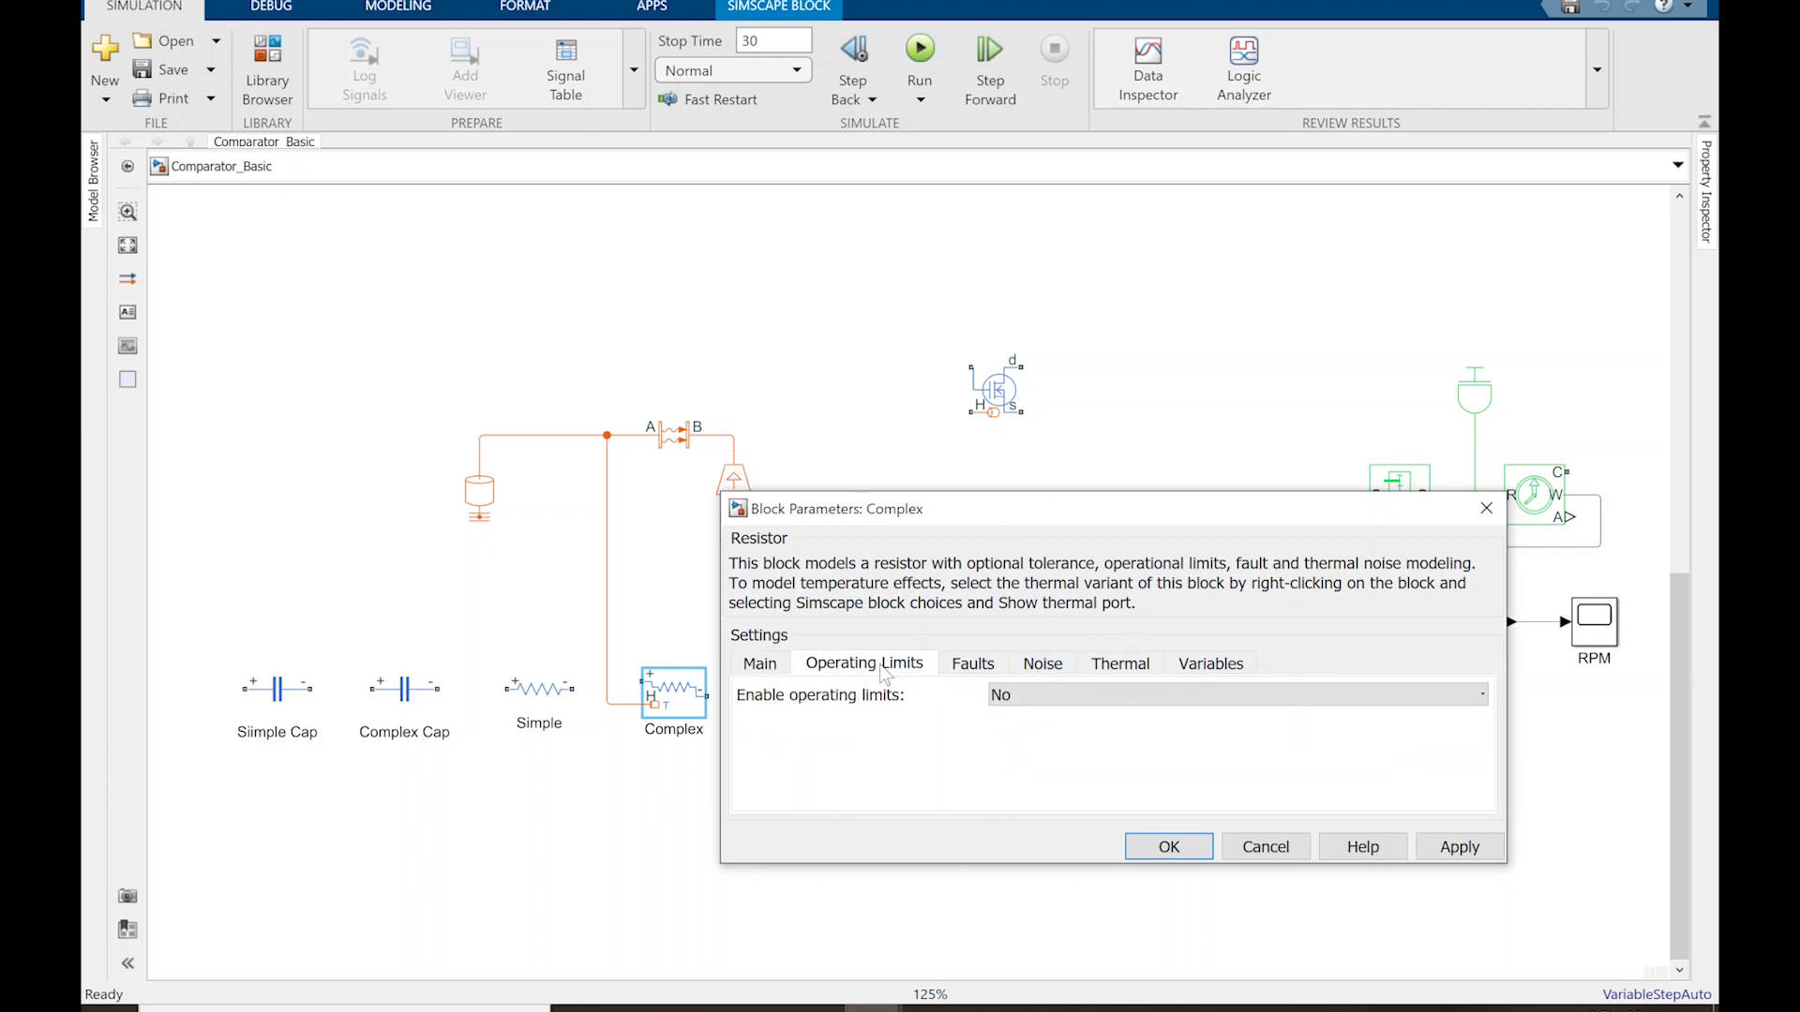
left_click(1142, 699)
left_click(1136, 737)
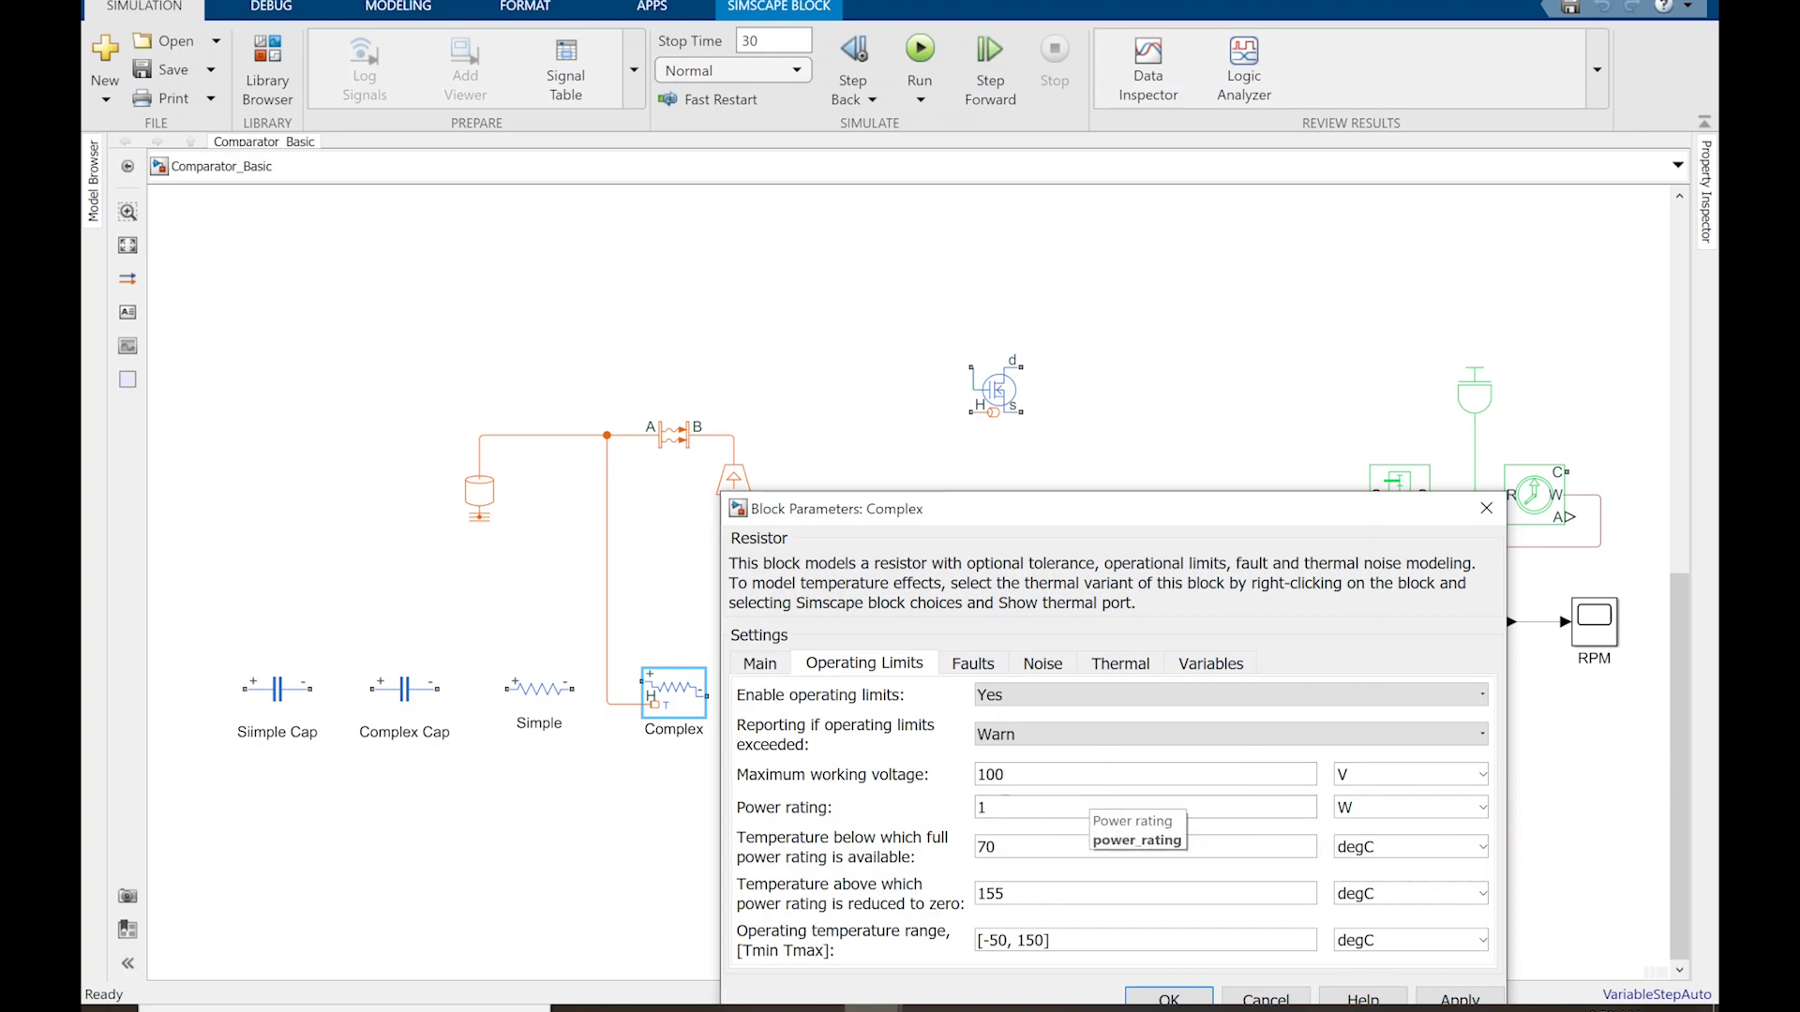
left_click(1026, 698)
left_click(1030, 718)
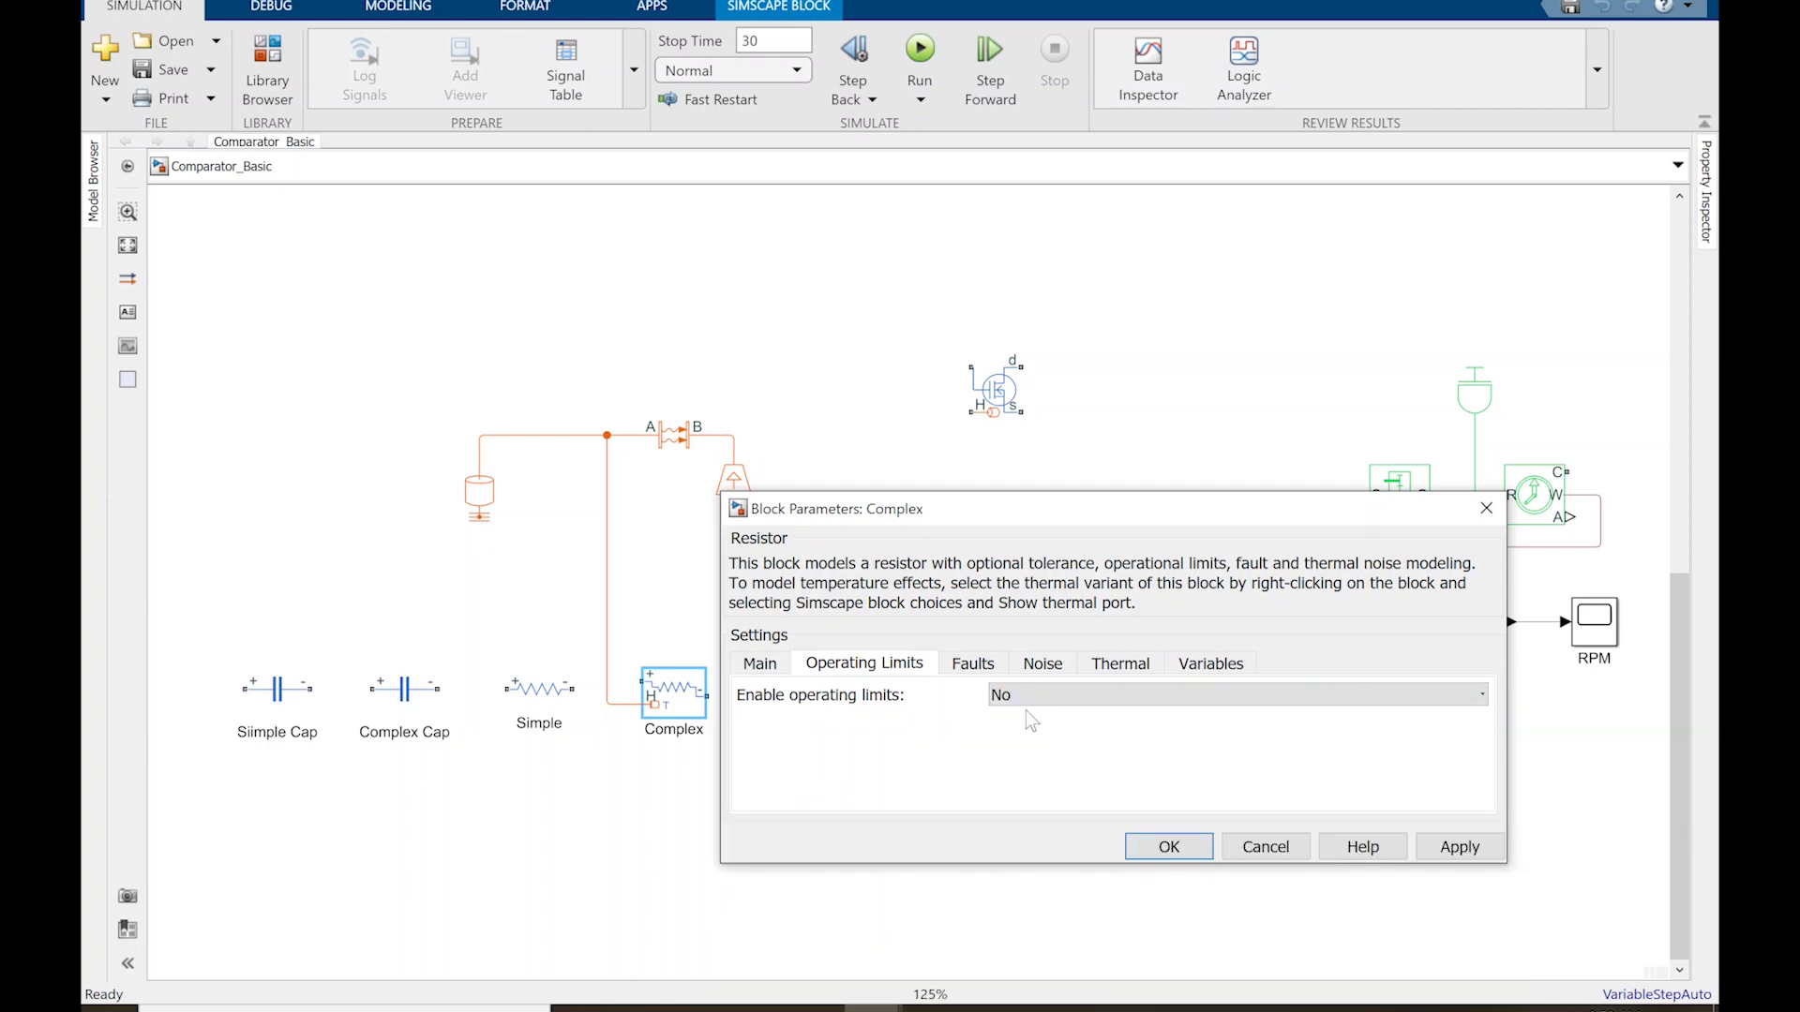
Step: Enable and disable the Complex resistor's faults to preview their options, and inspect its thermal parameters before discarding the changes
left_click(975, 665)
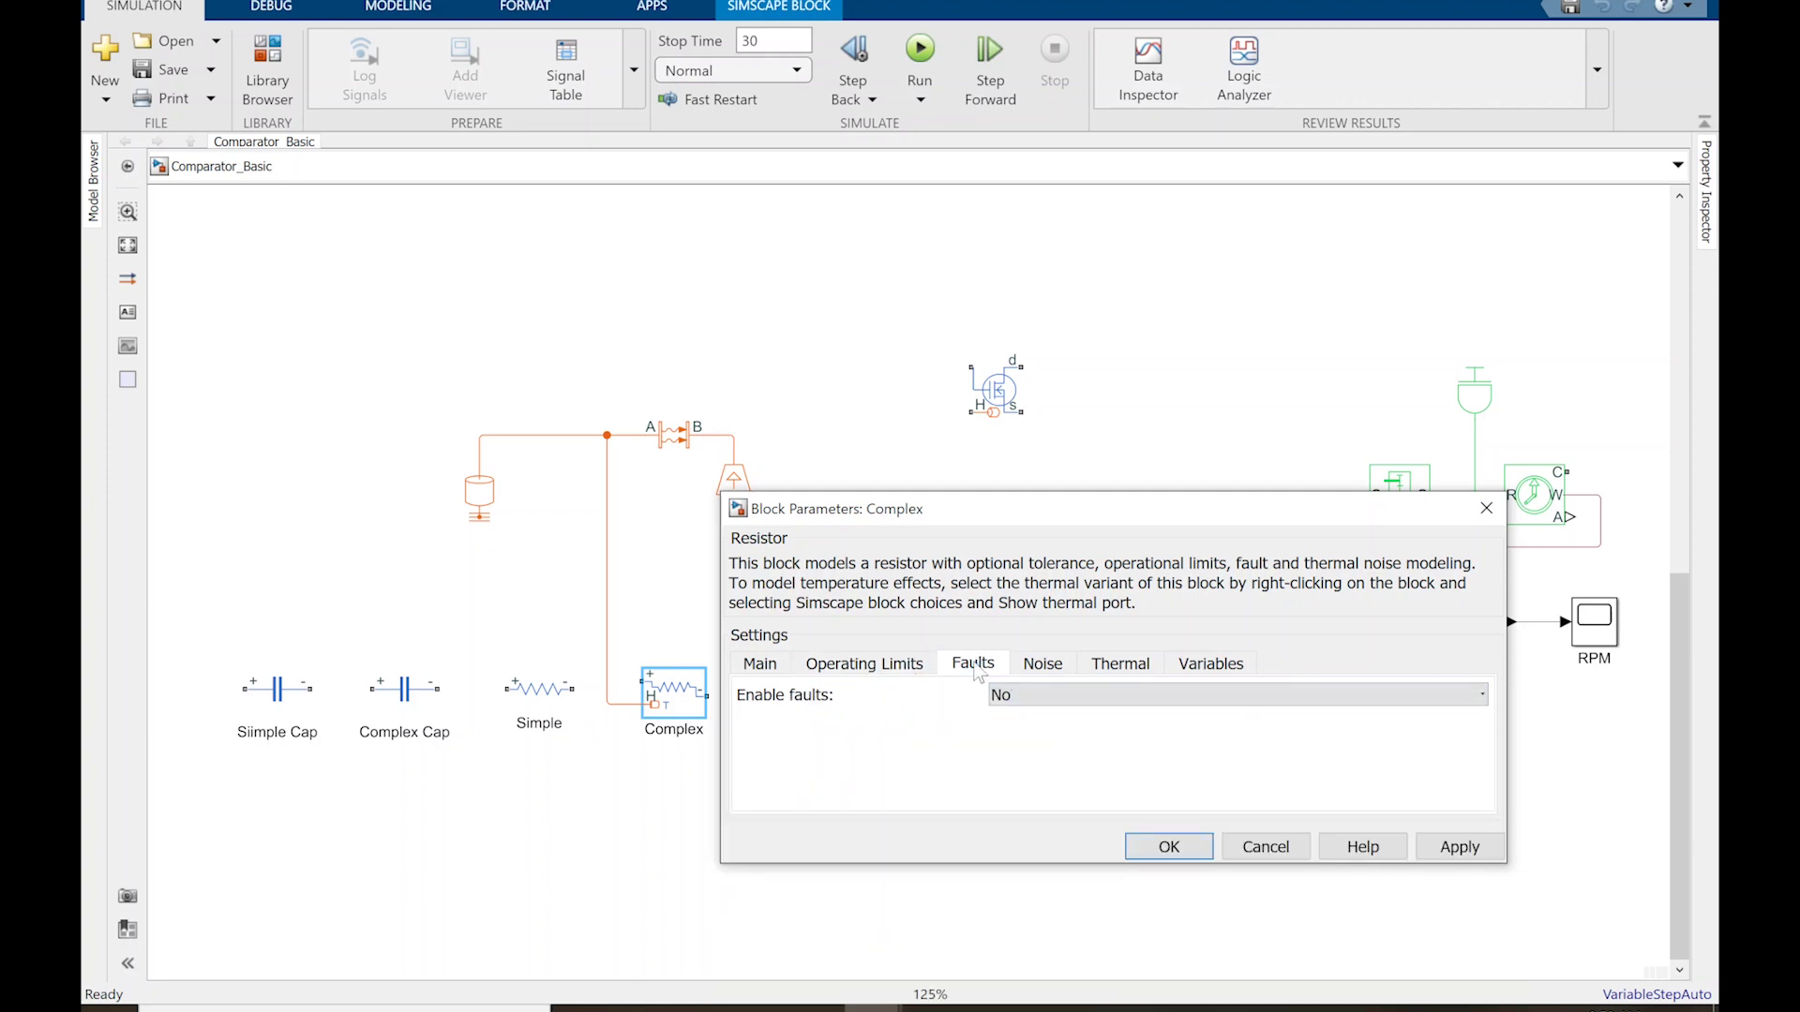
left_click(1044, 694)
left_click(1044, 731)
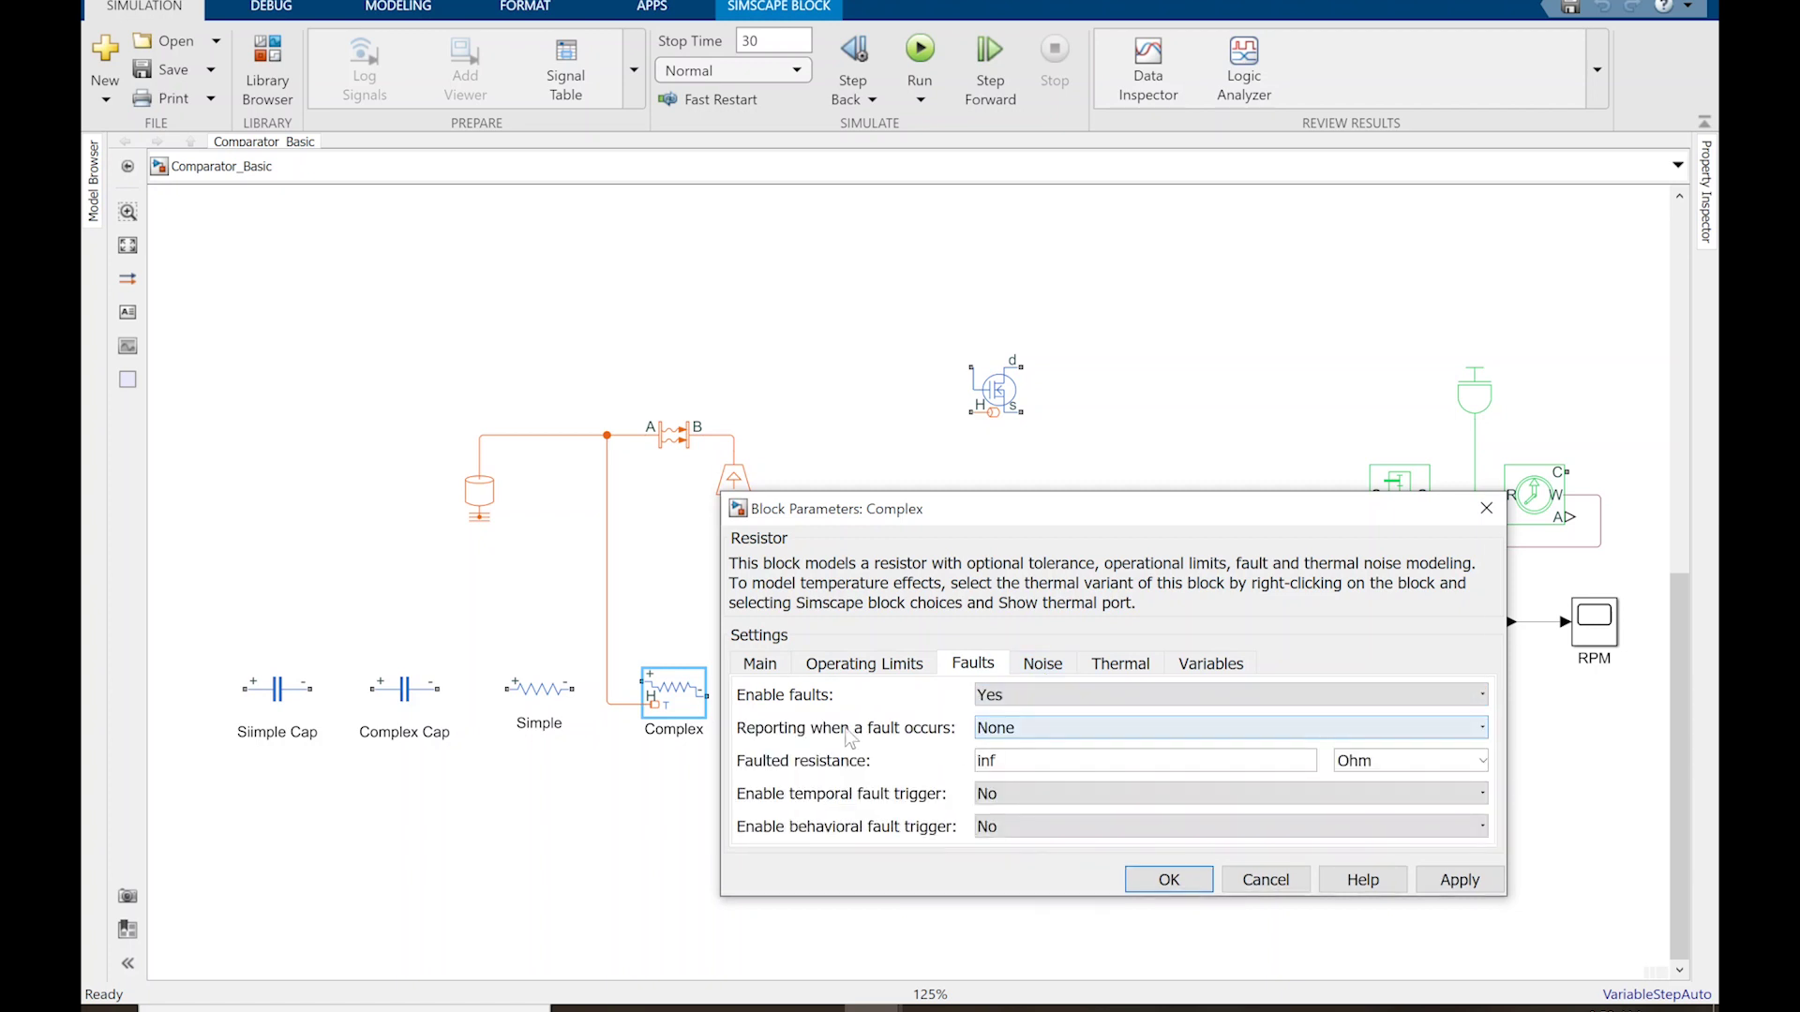
left_click(1003, 695)
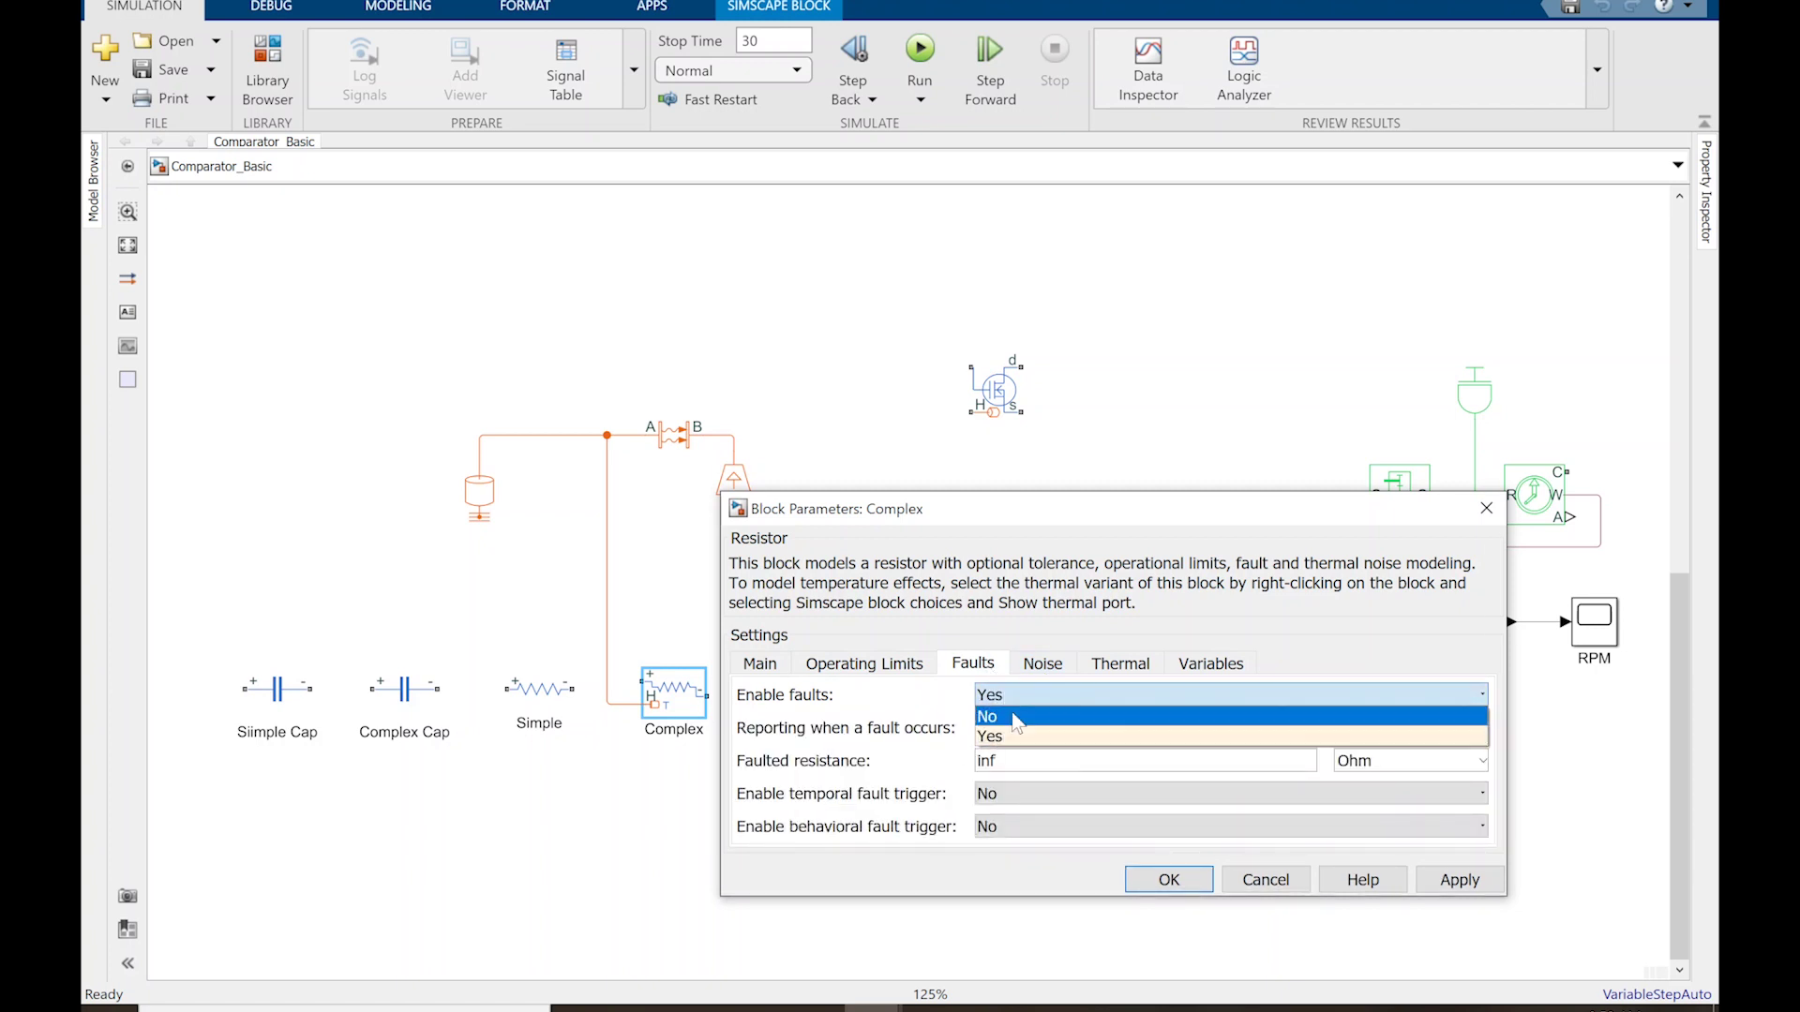
left_click(1013, 714)
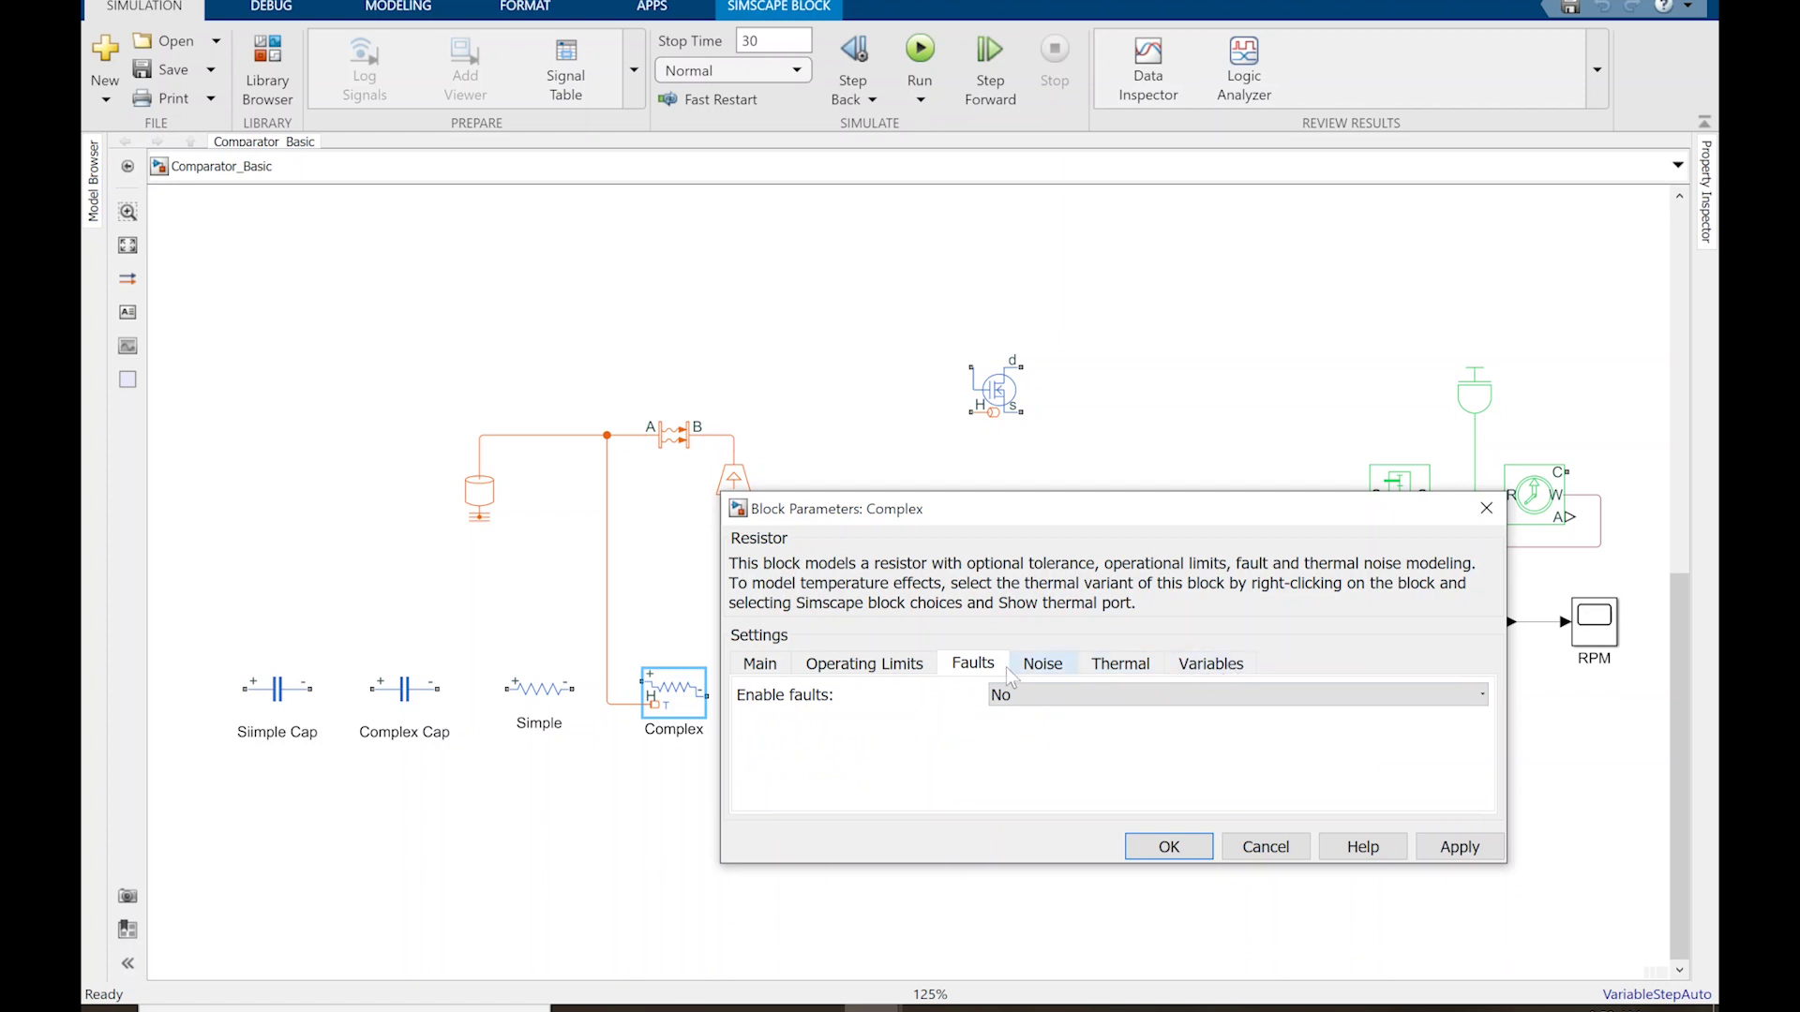
left_click(1118, 664)
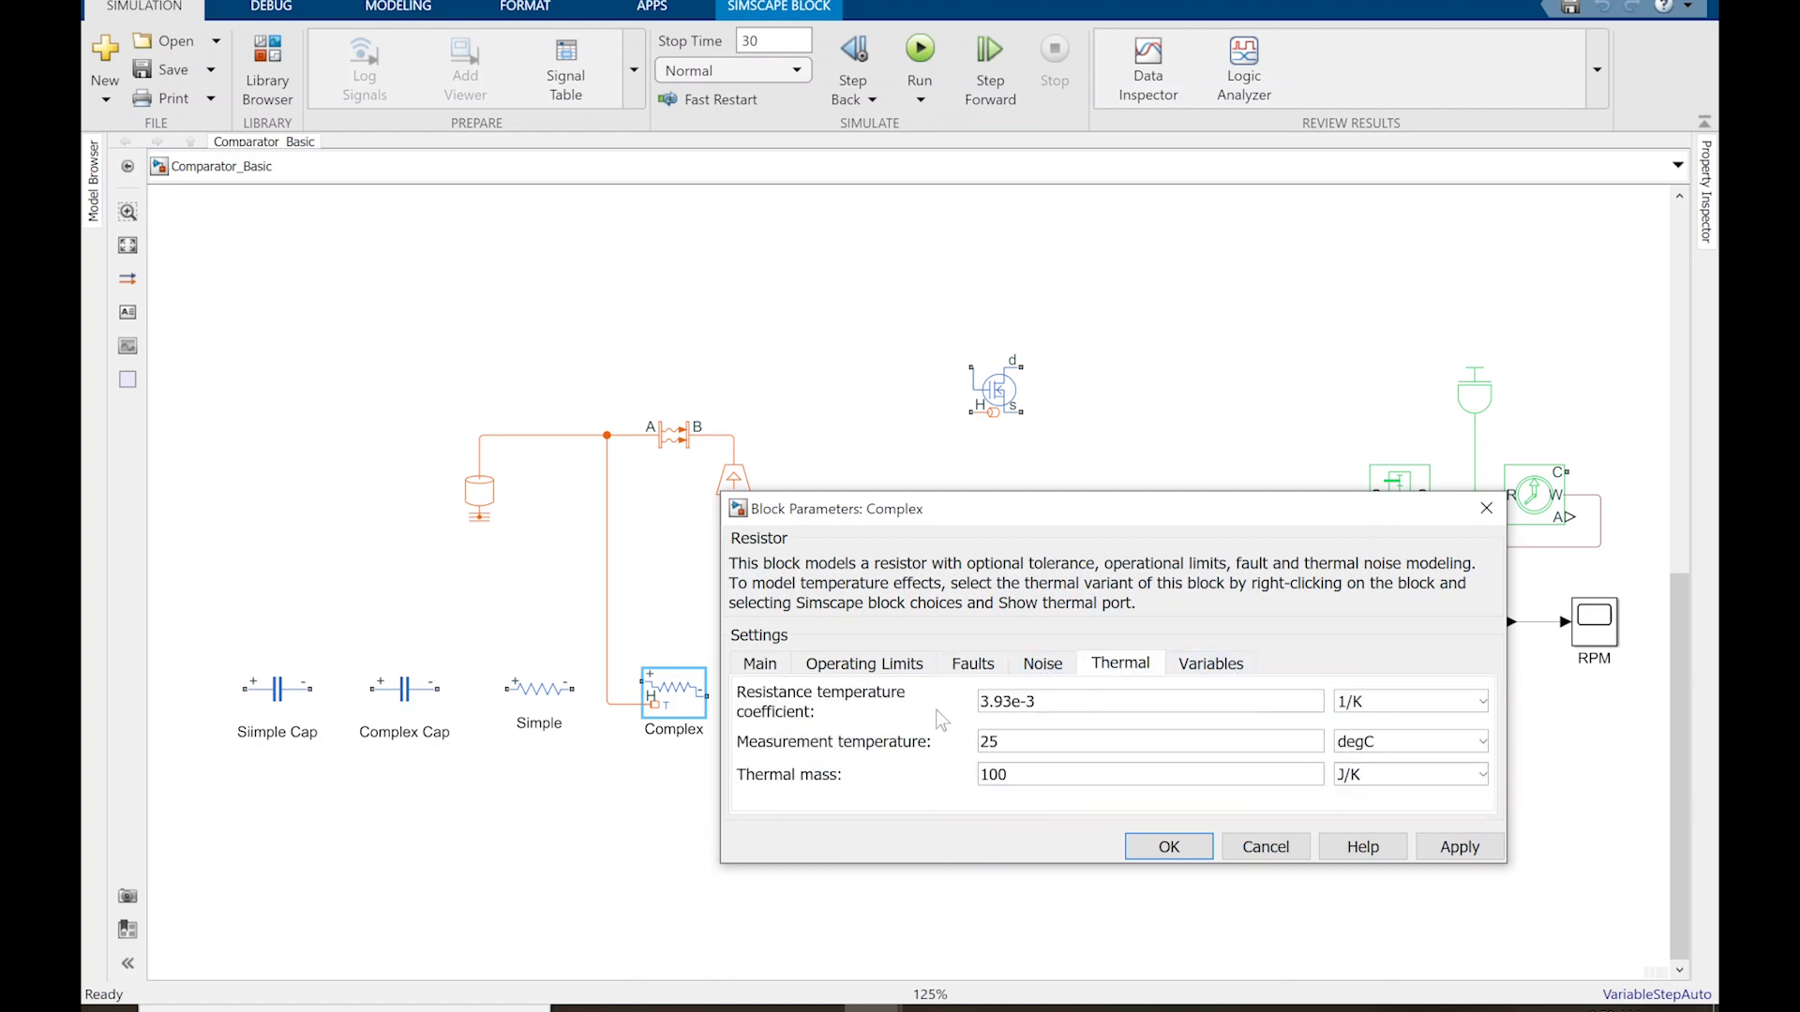
left_click(1286, 849)
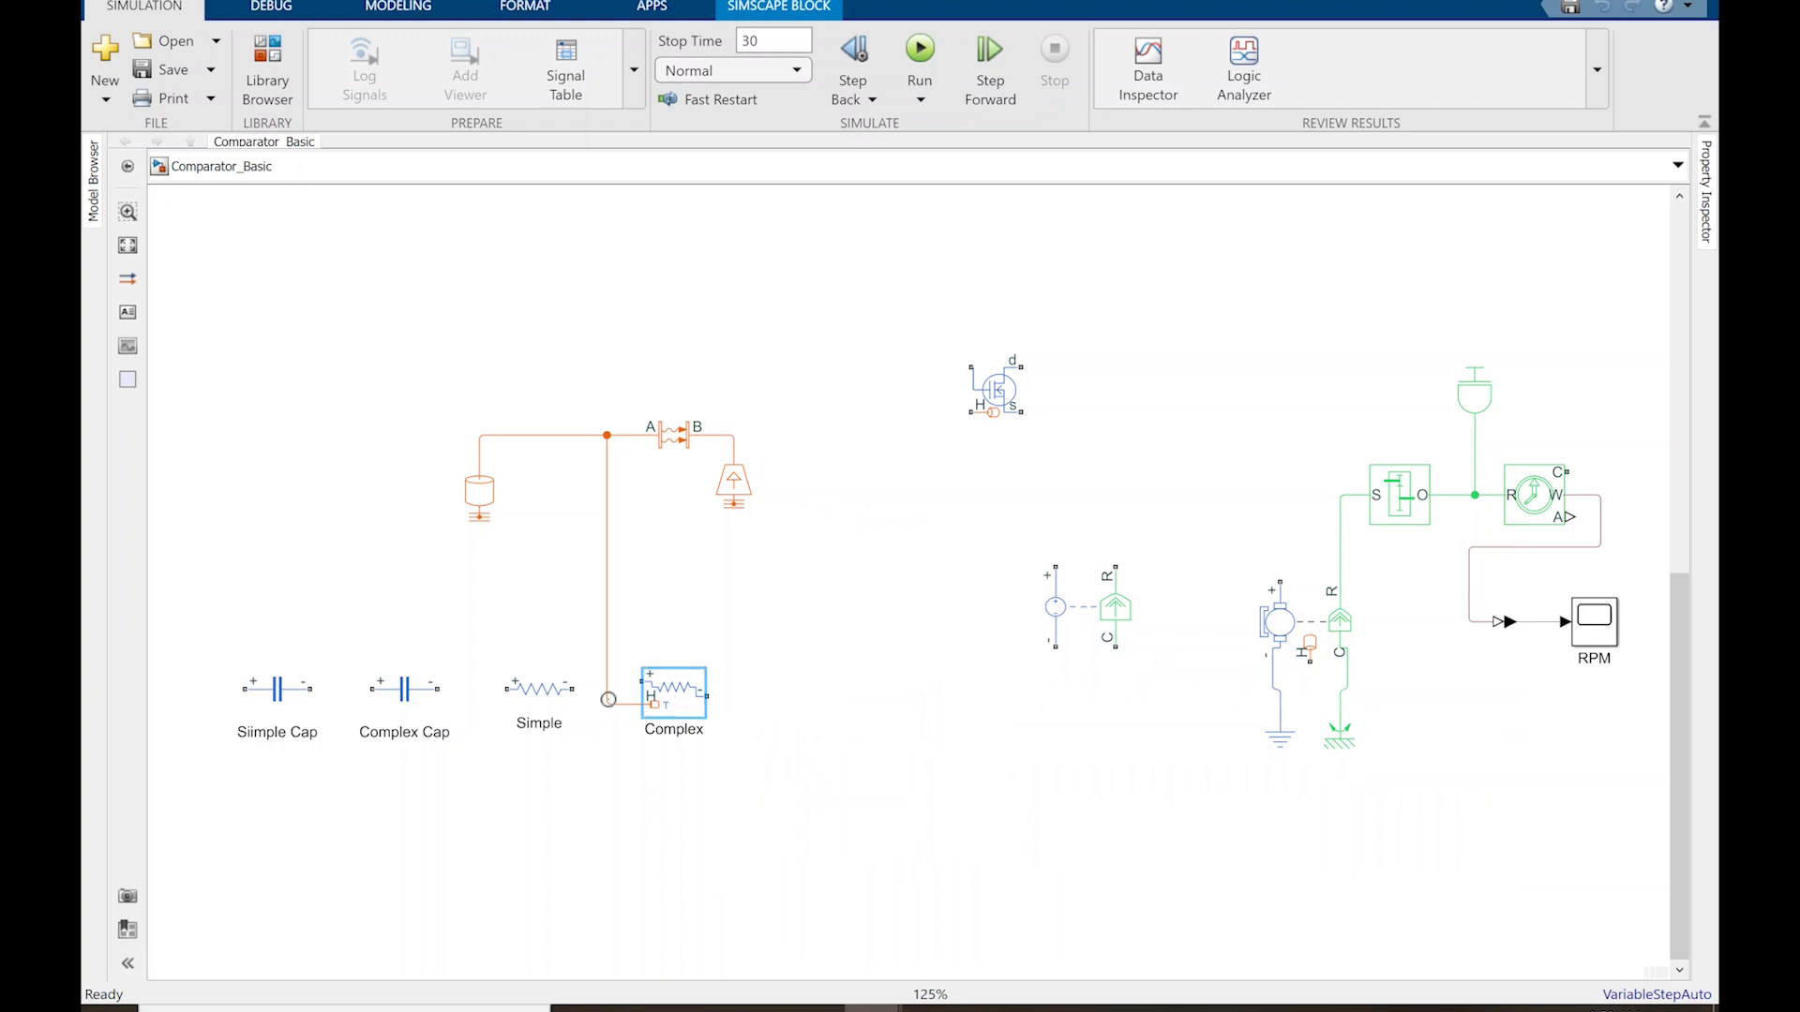
Step: Switch the Complex resistor to its No thermal port variant
left_click_drag(608, 699, 653, 703)
right_click(679, 698)
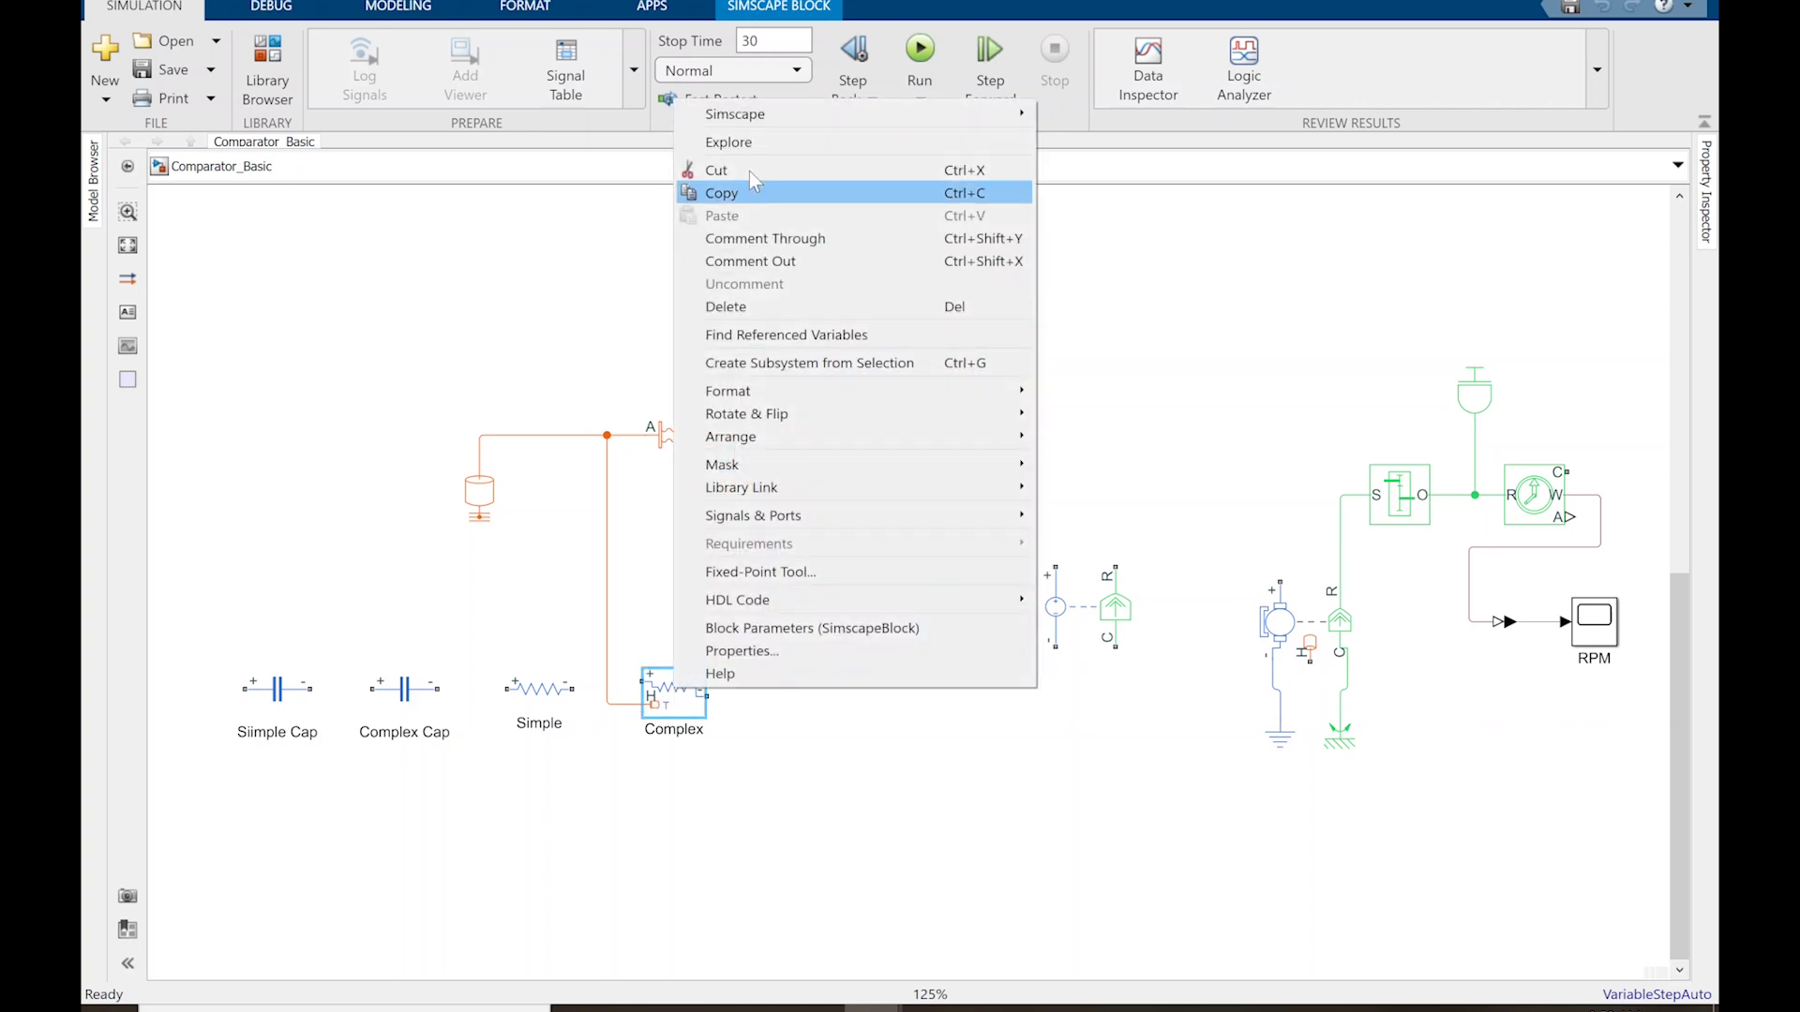
mouse_move(927, 123)
mouse_move(1102, 143)
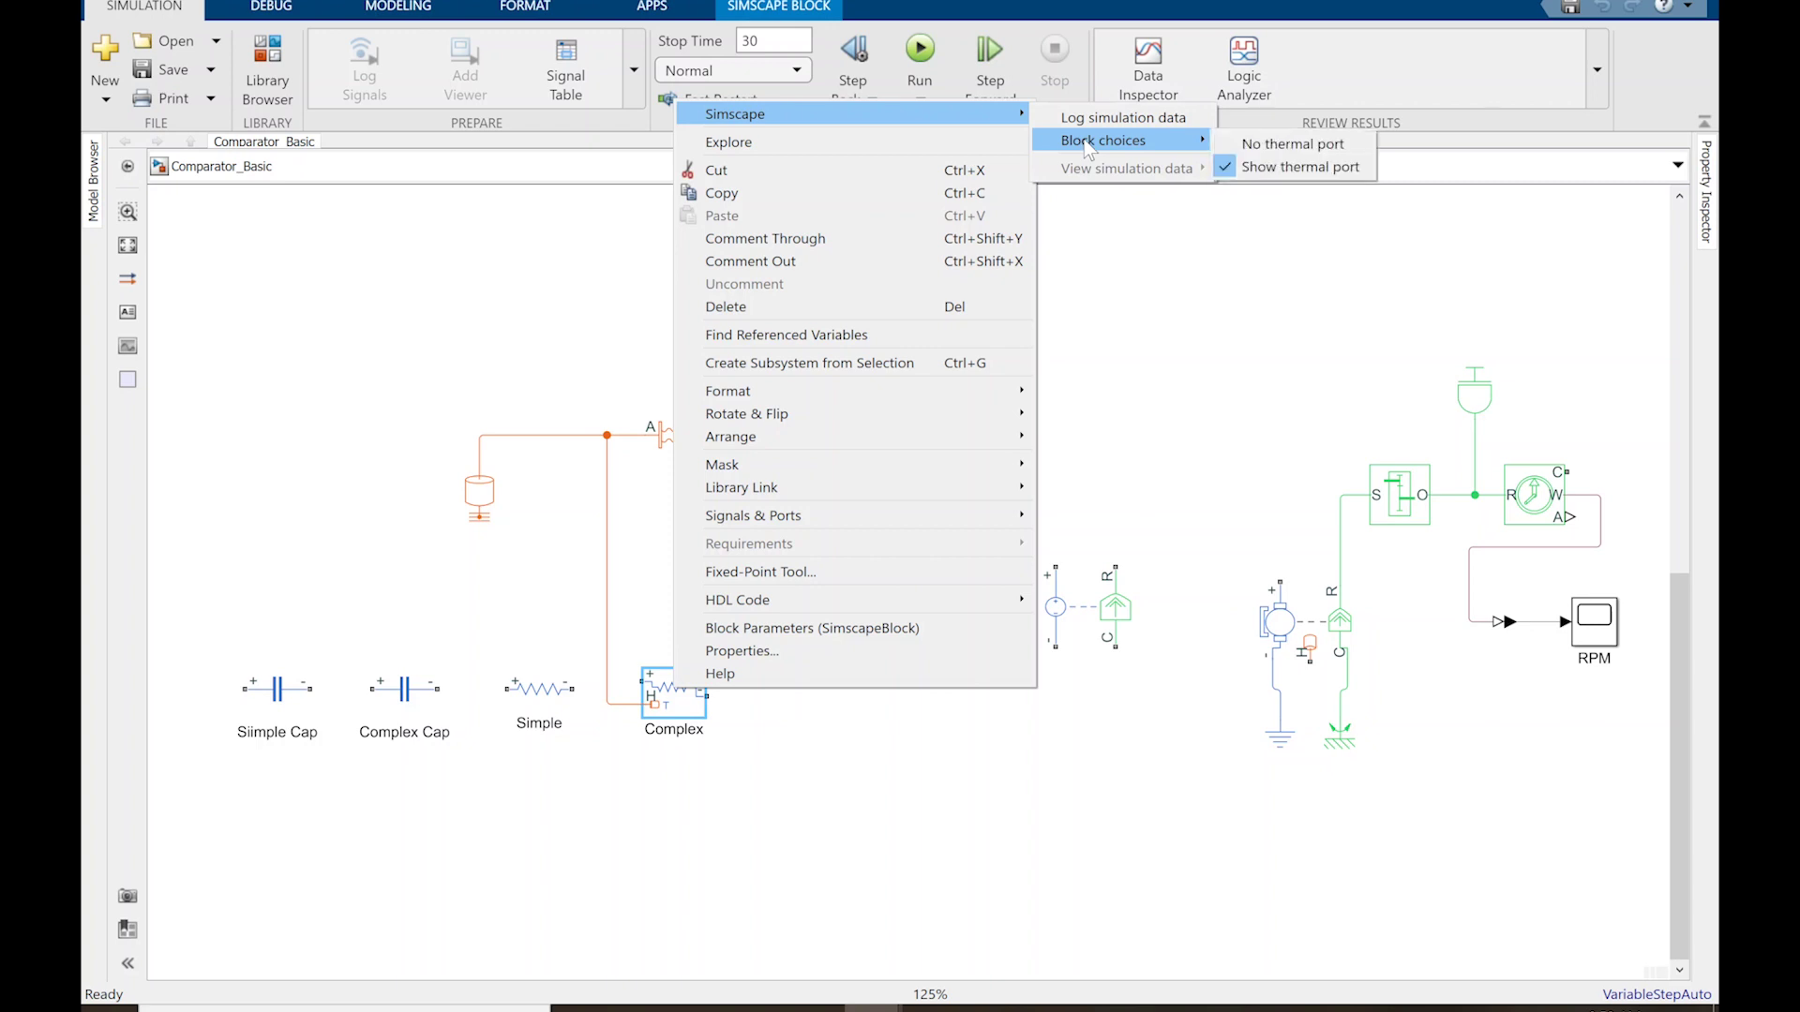
left_click(1286, 146)
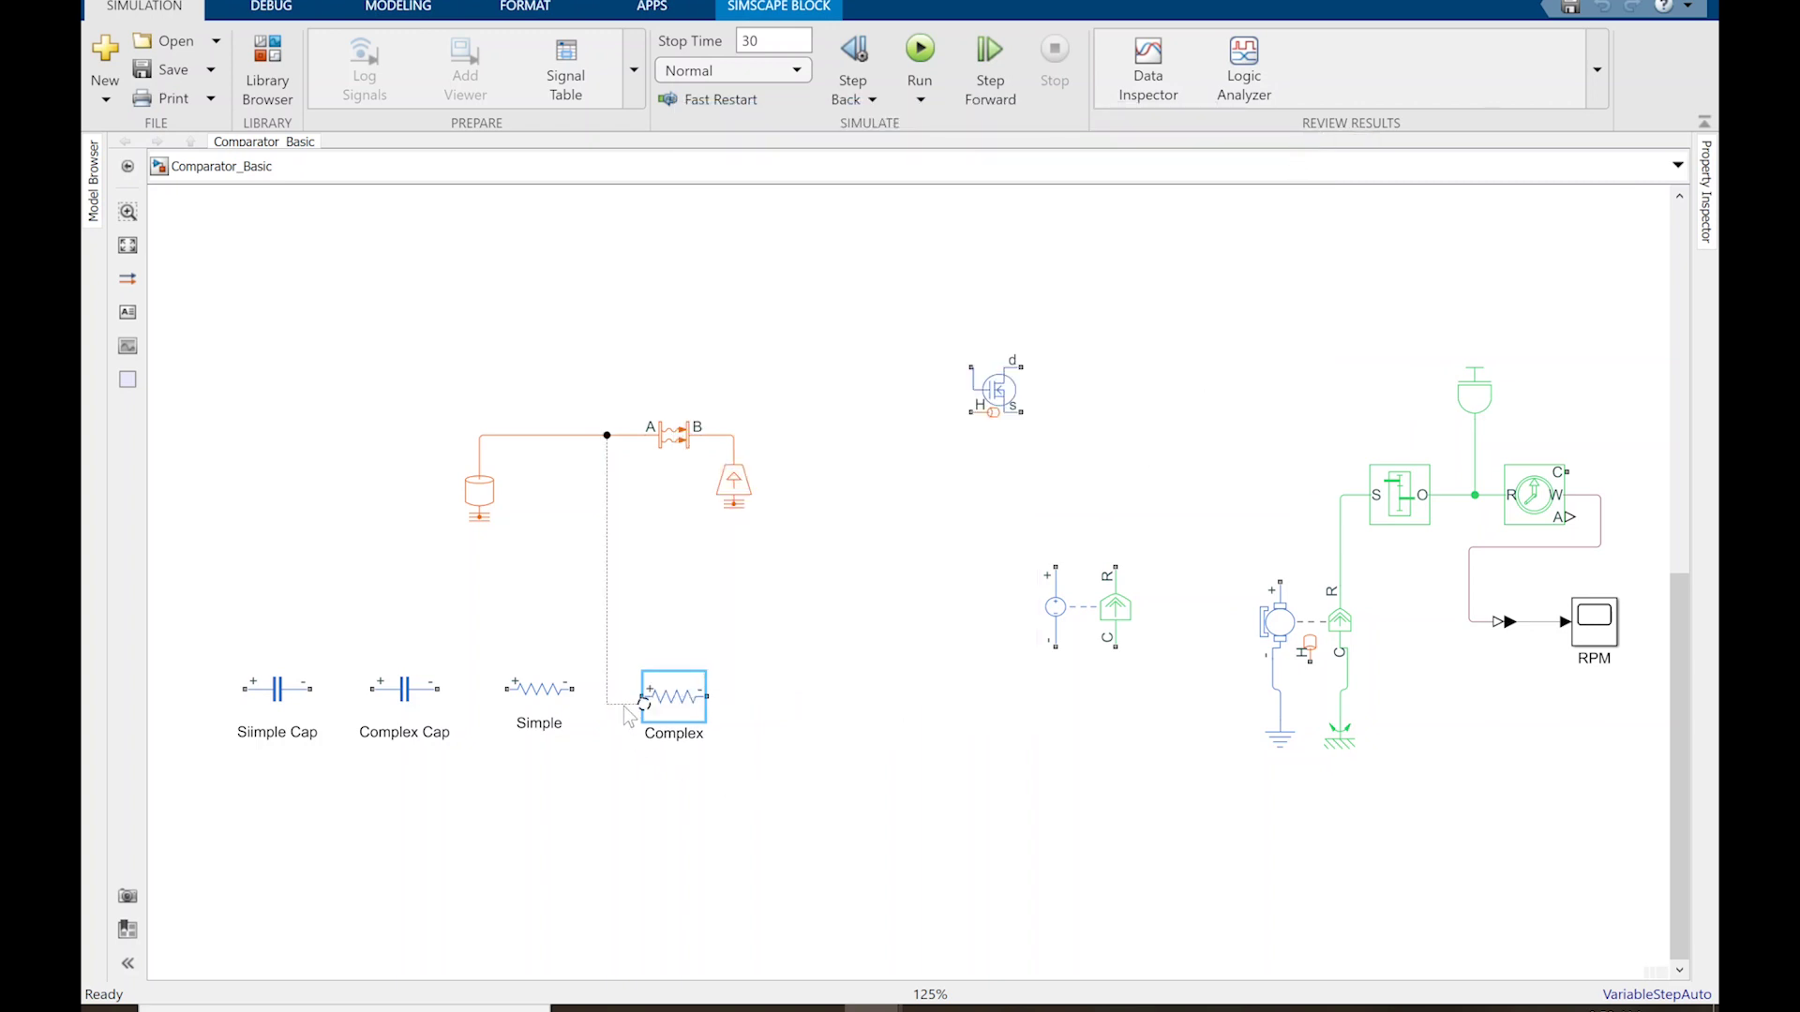
Step: Delete the dangling thermal line left beside the Complex resistor
left_click_drag(623, 706, 604, 660)
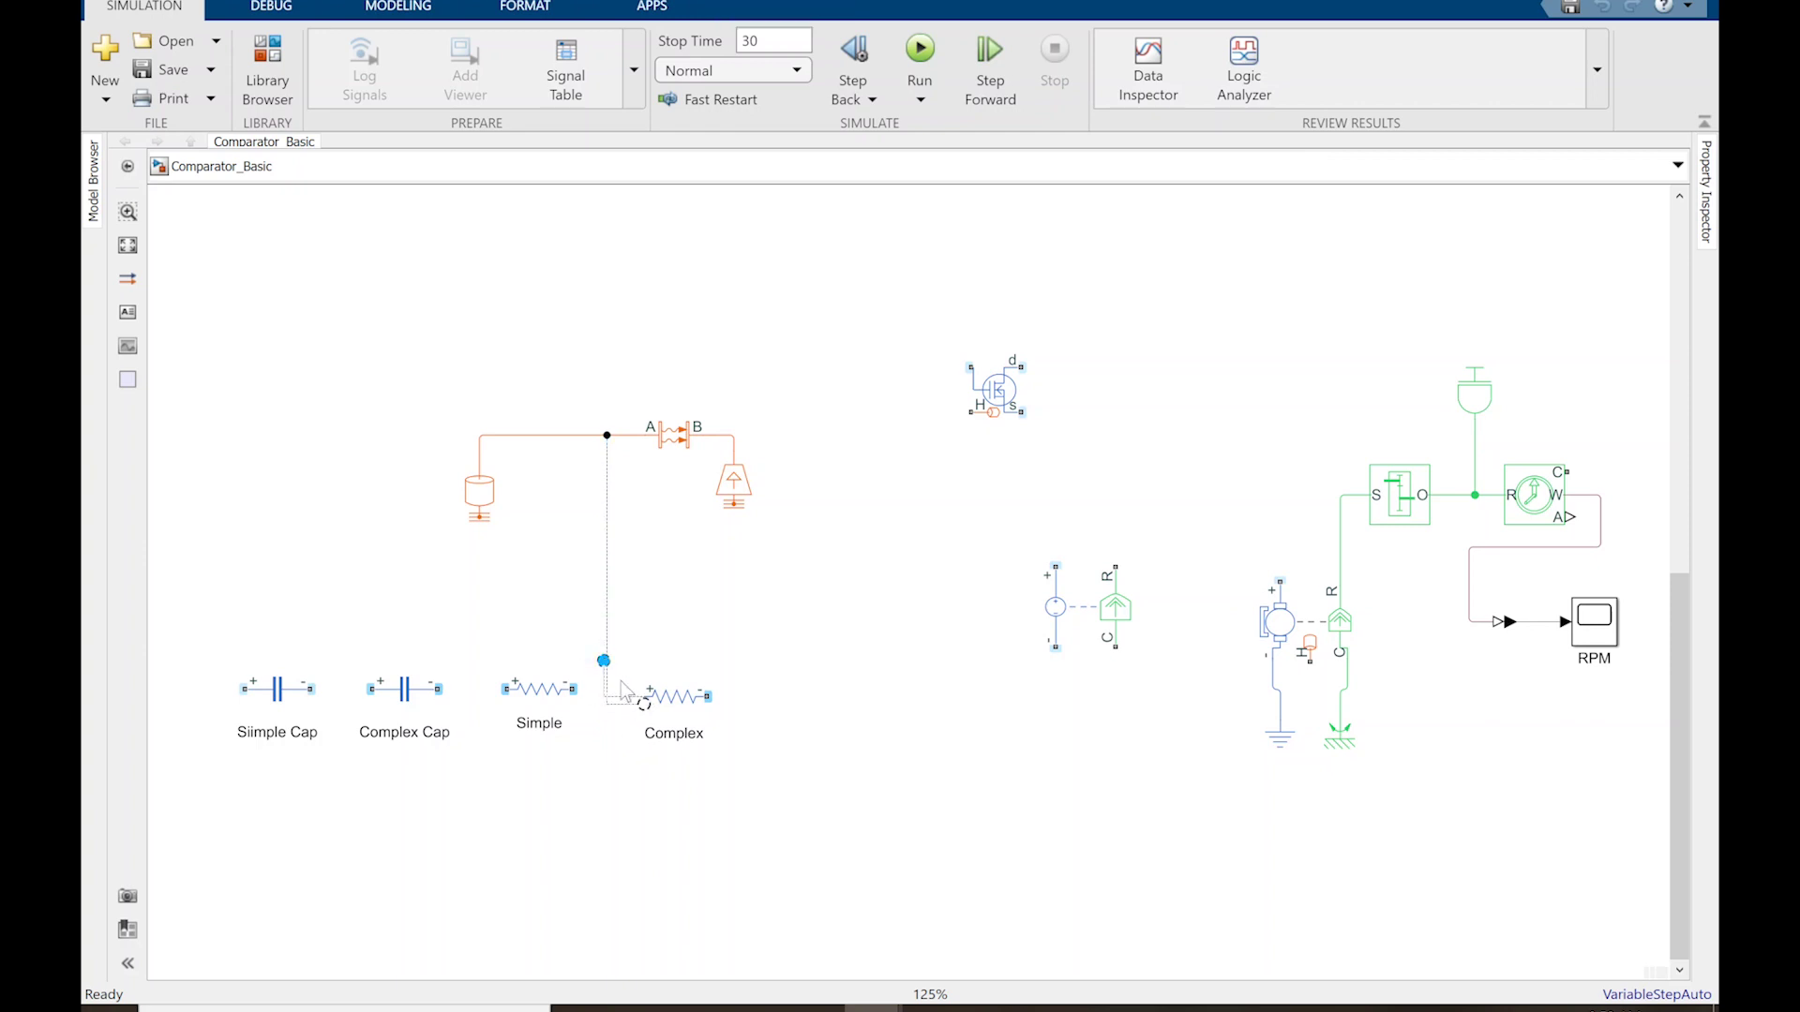
left_click(611, 698)
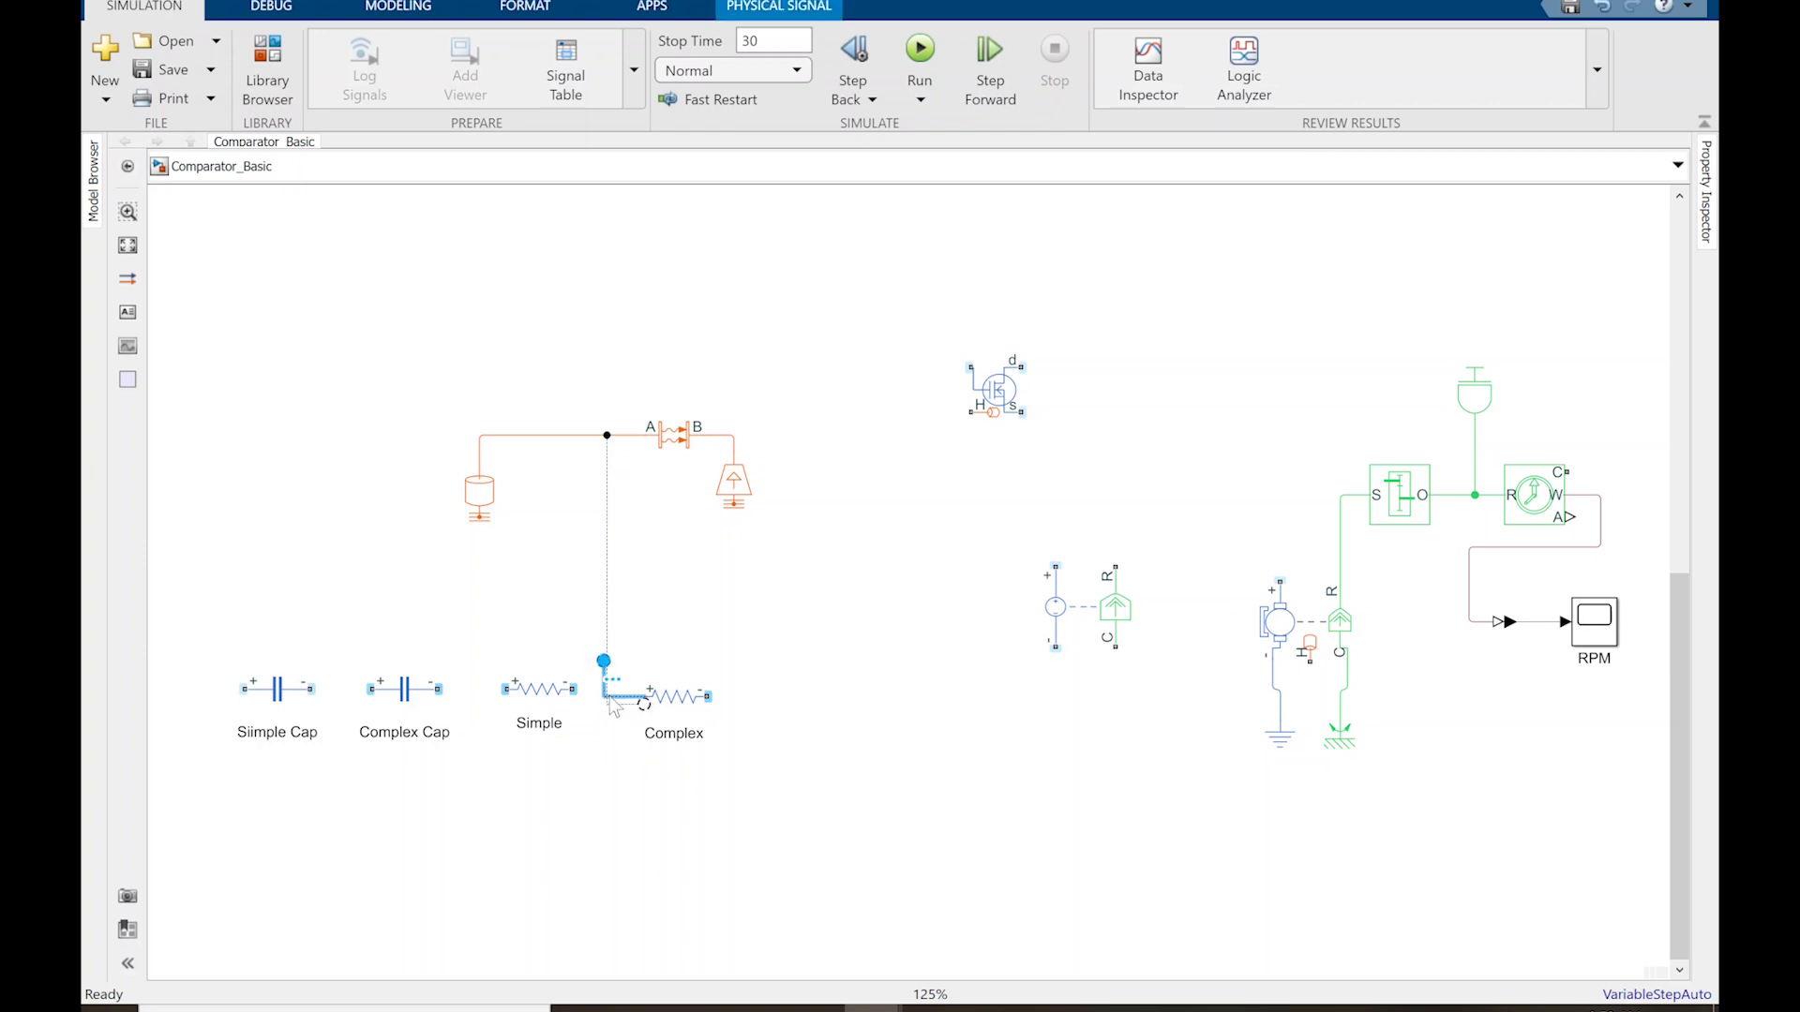
left_click(619, 712)
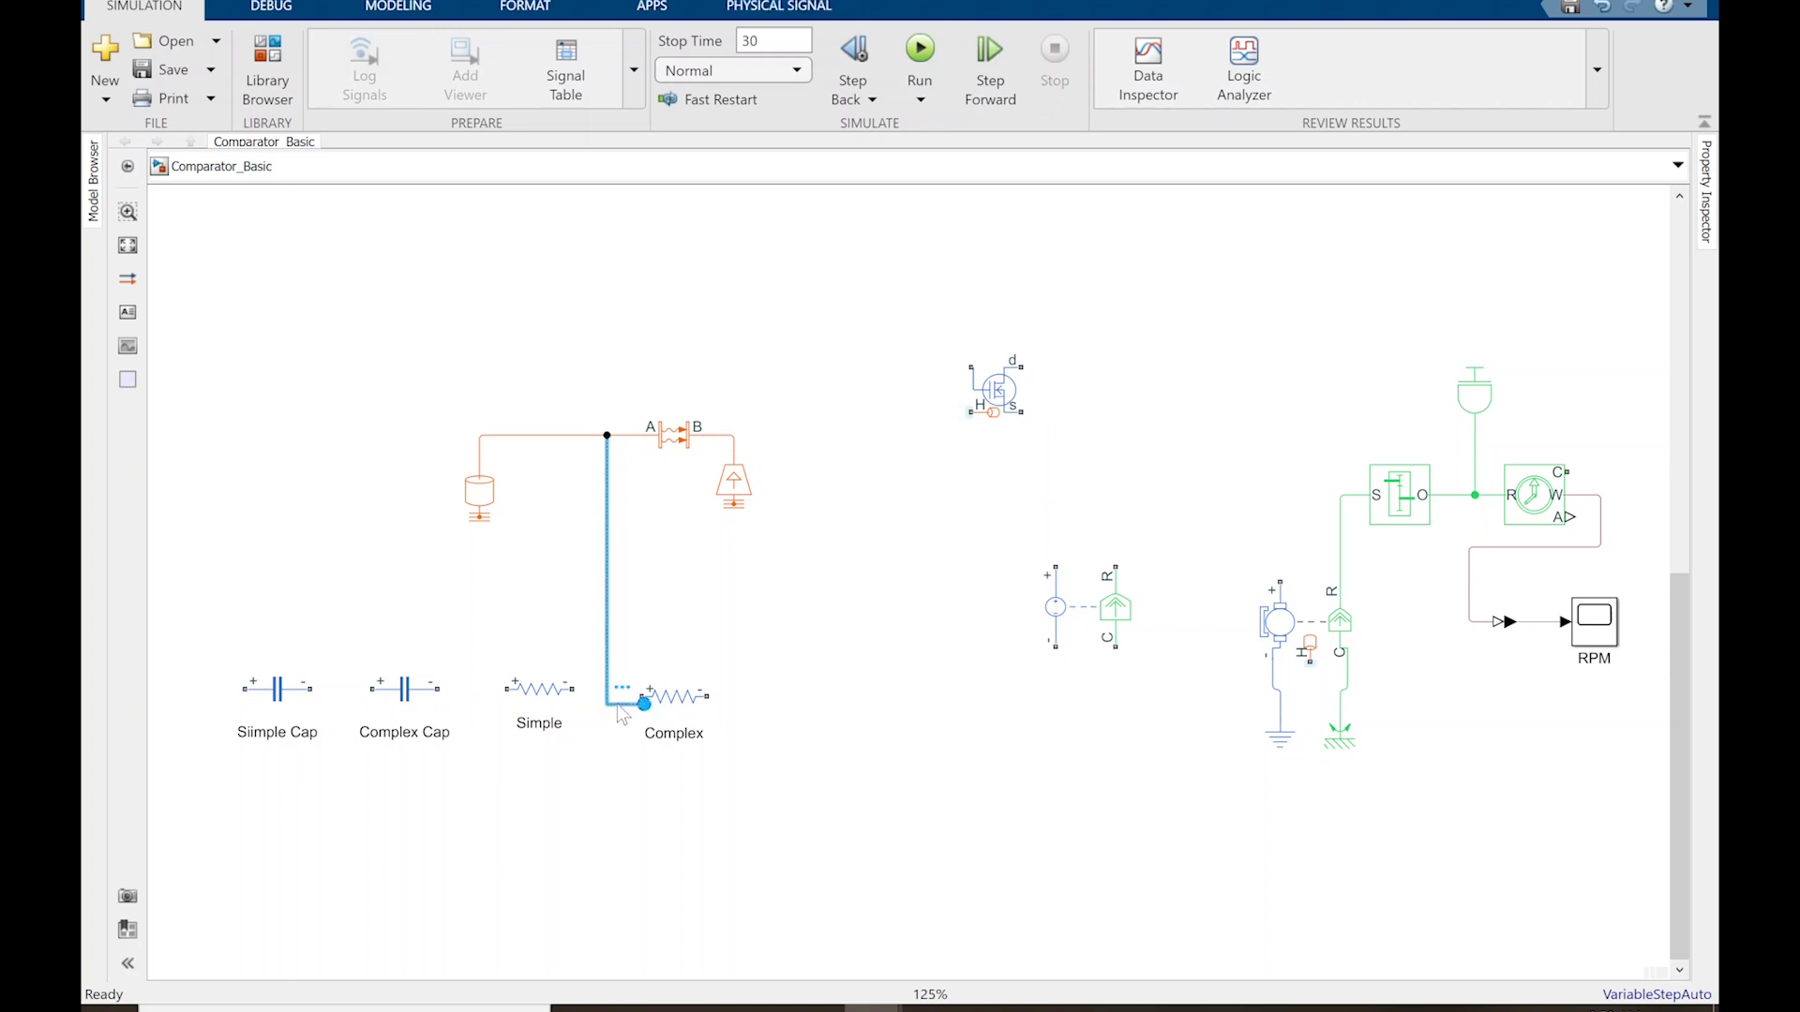
key("Delete")
Step: Switch the Complex resistor to its Show thermal port variant
left_click(690, 696)
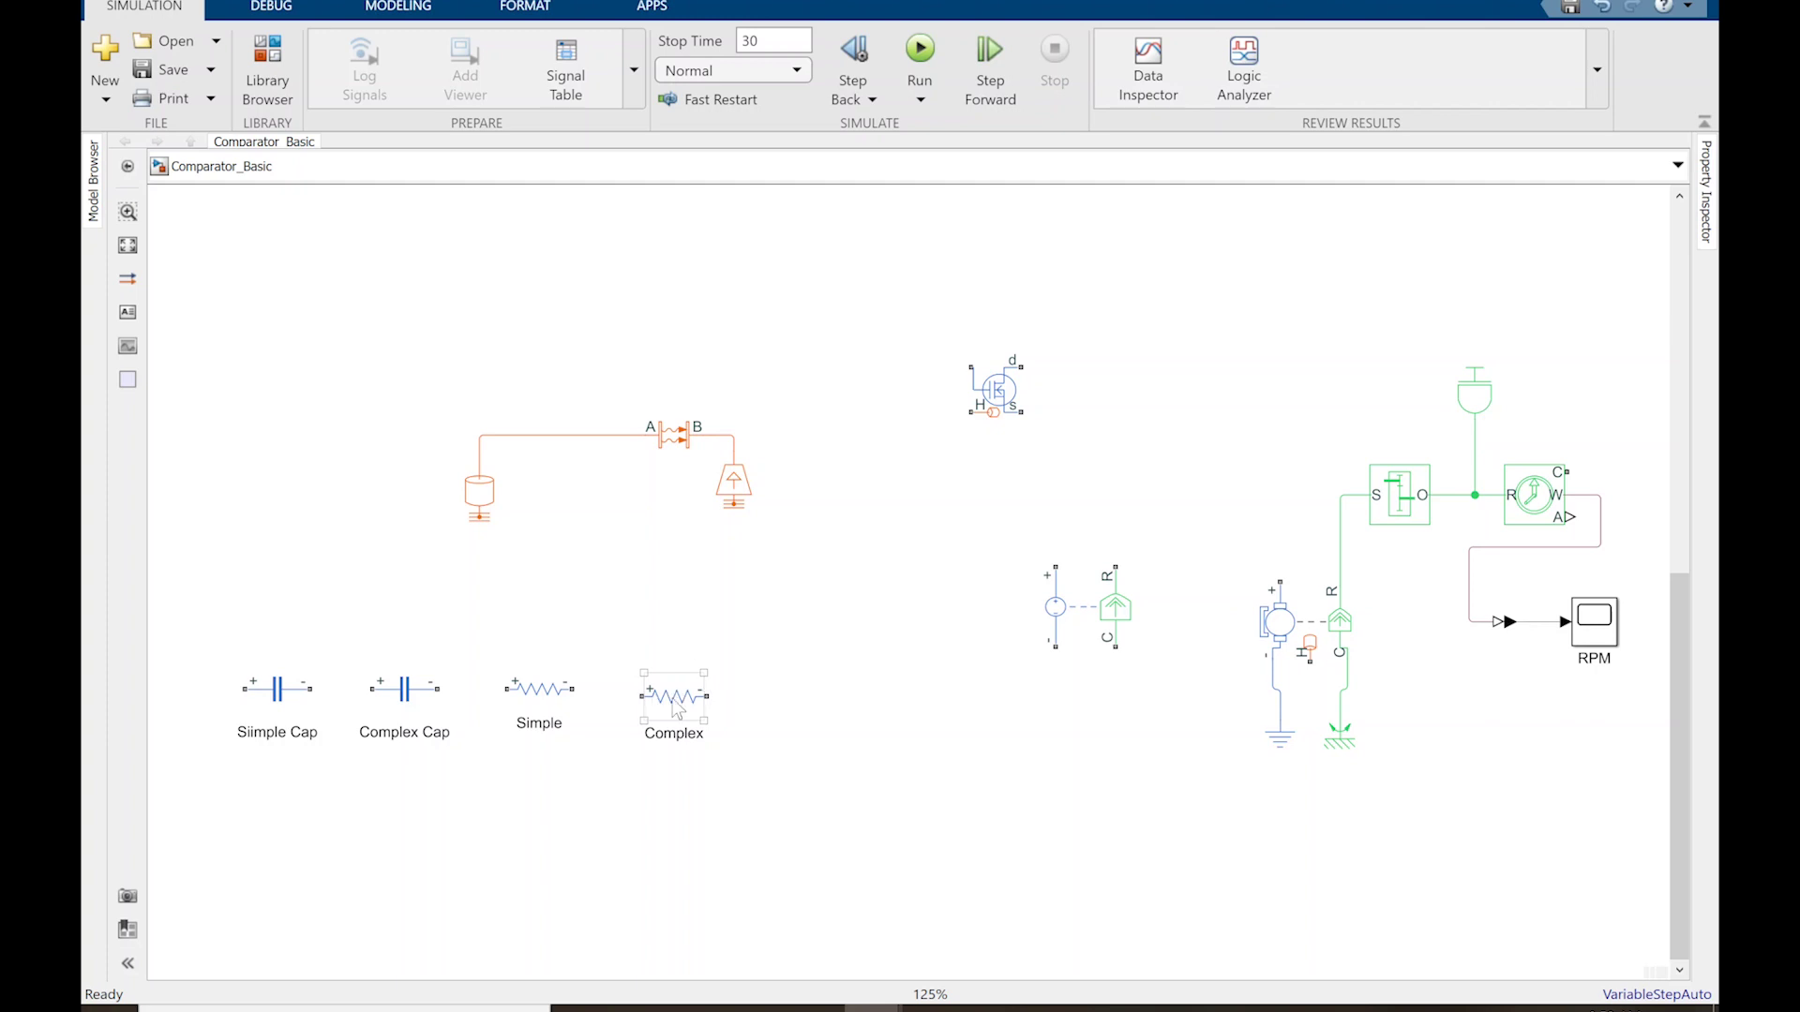
right_click(673, 696)
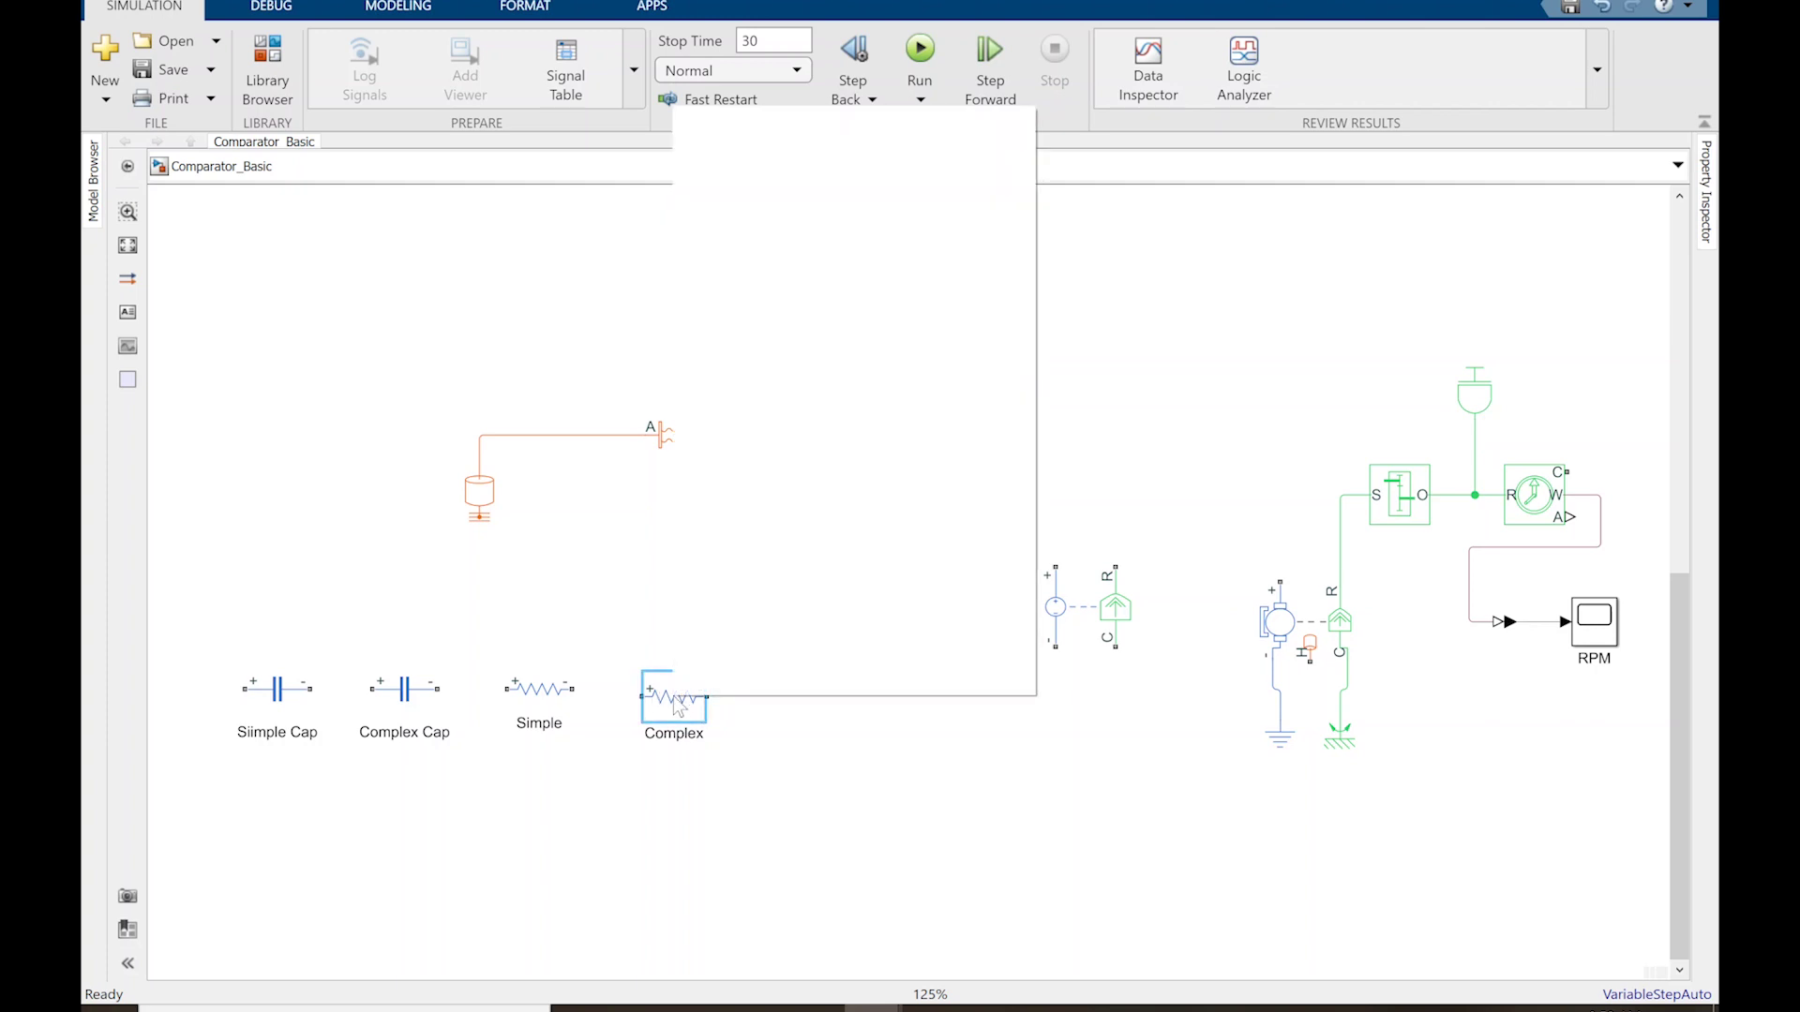
mouse_move(778, 124)
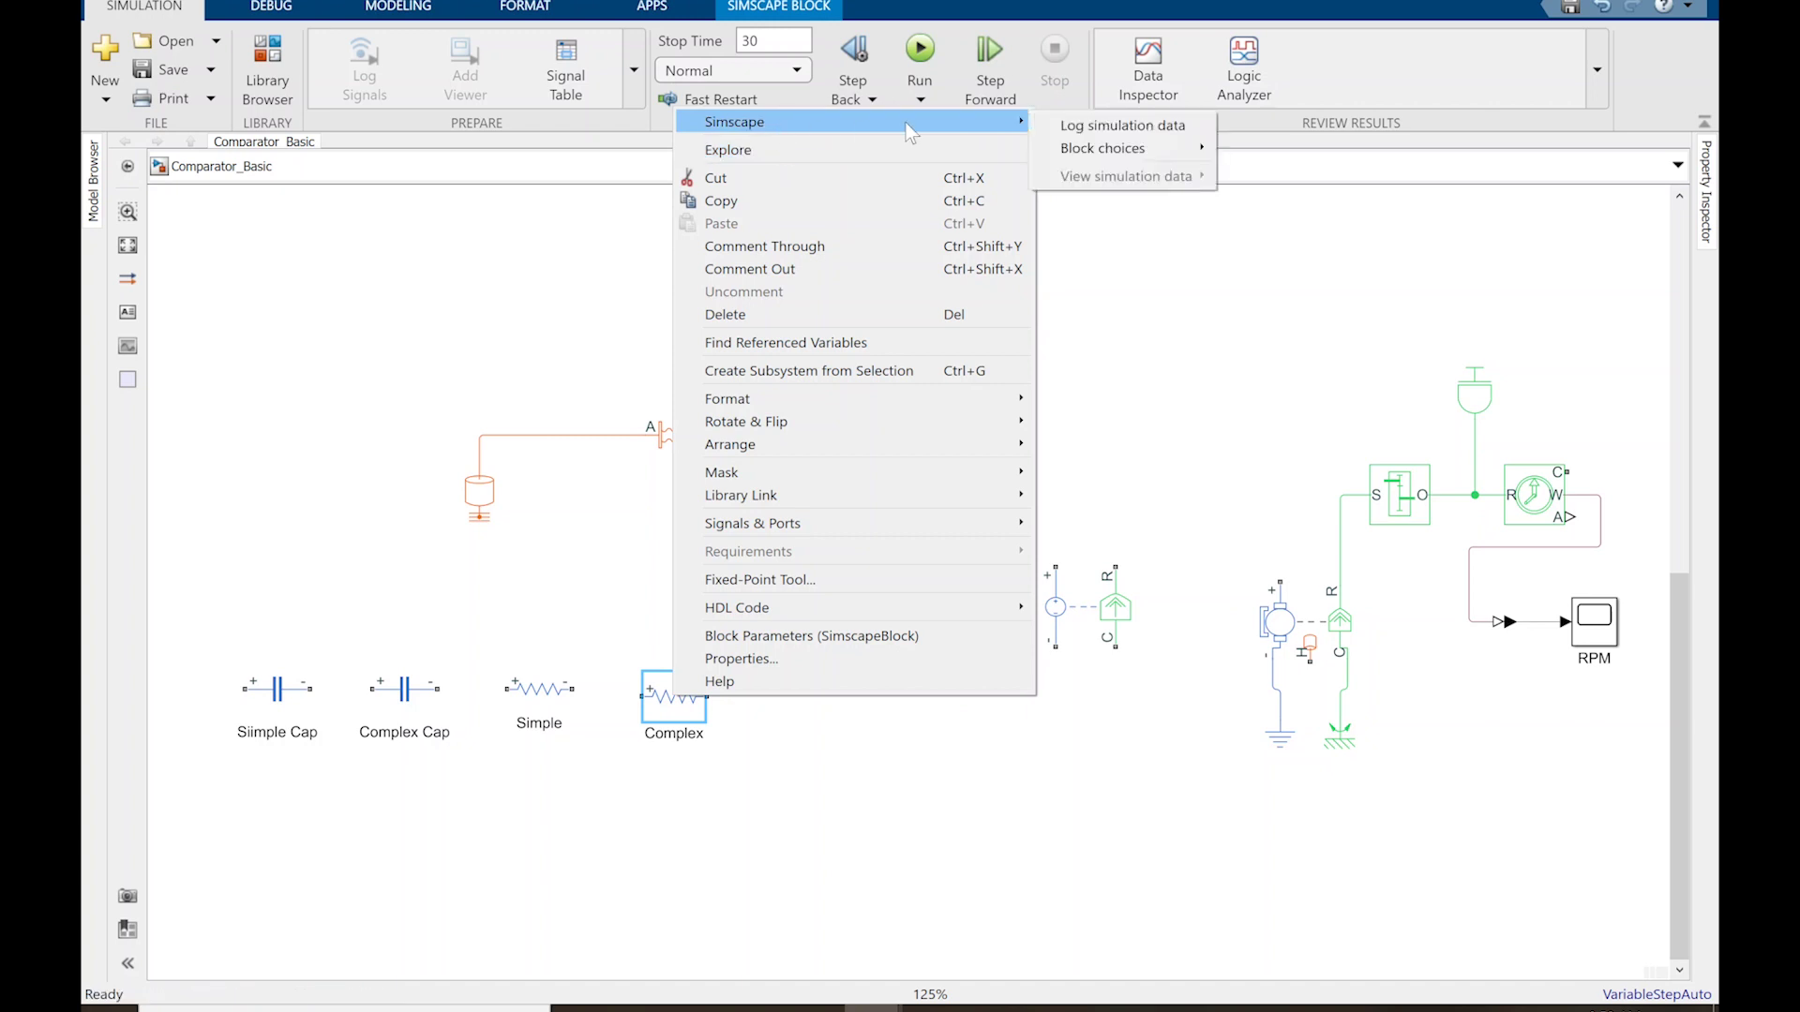
mouse_move(1111, 153)
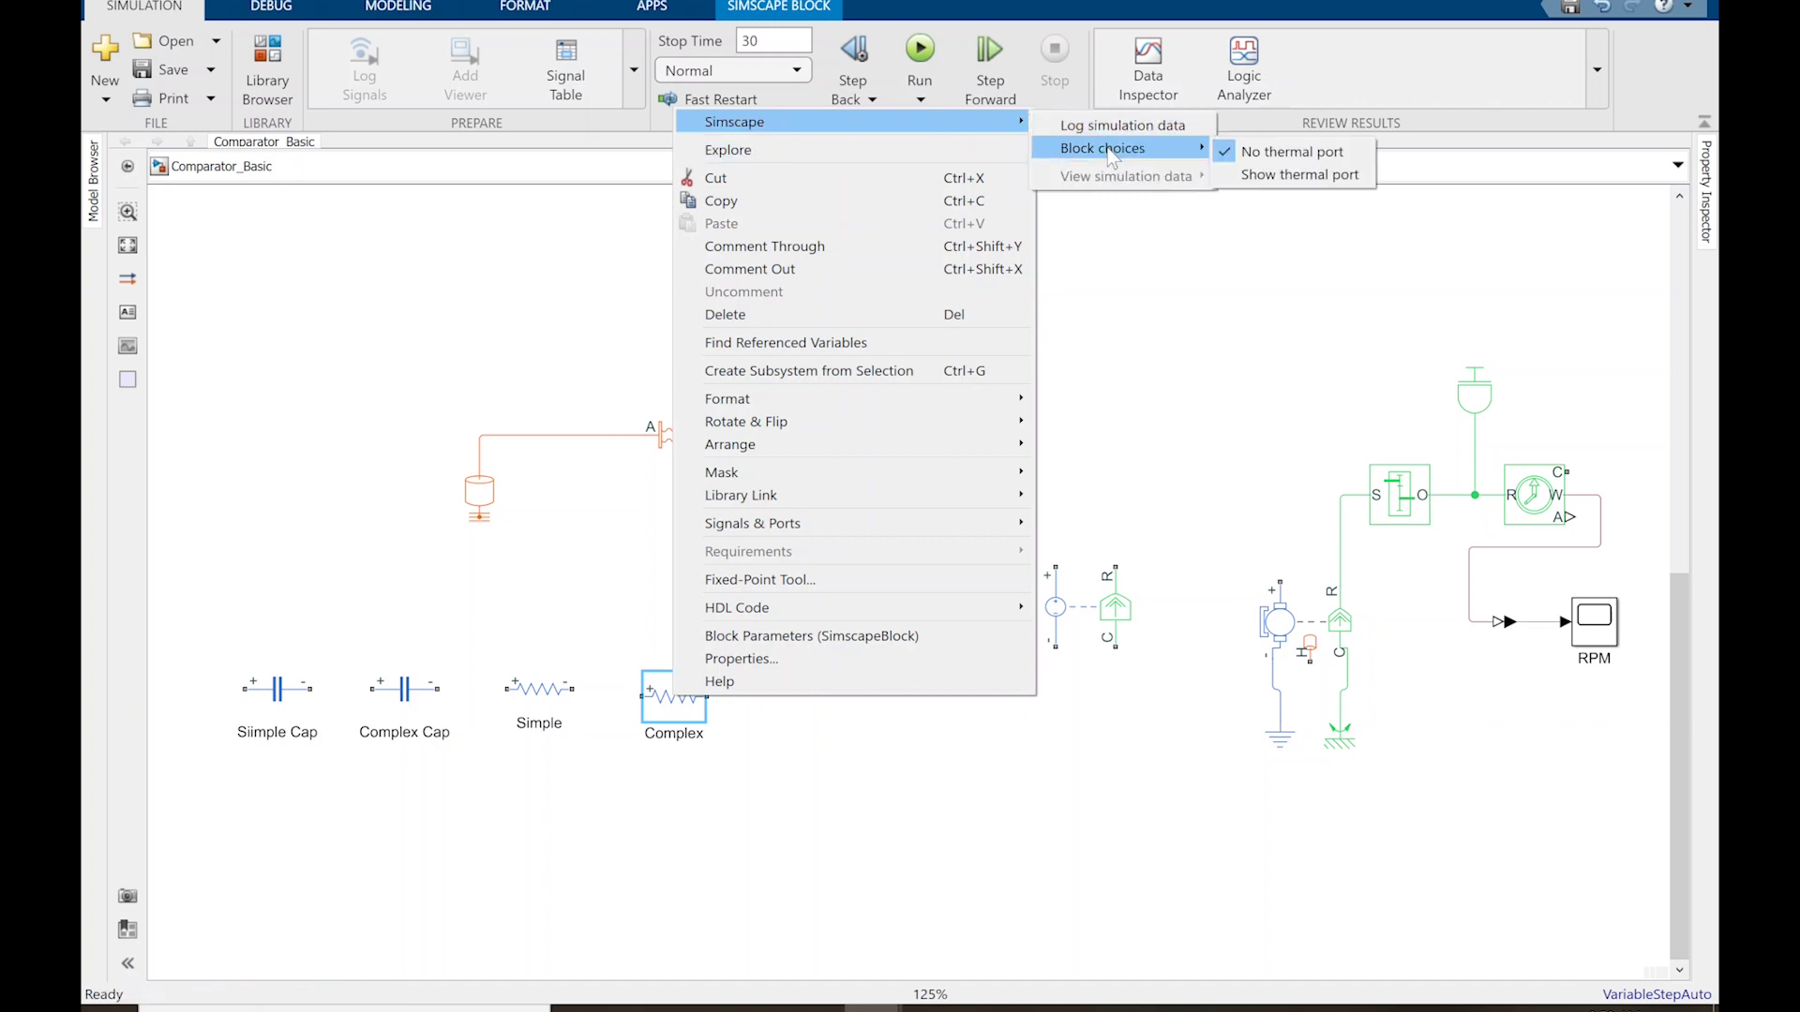
left_click(1262, 176)
left_click(656, 705)
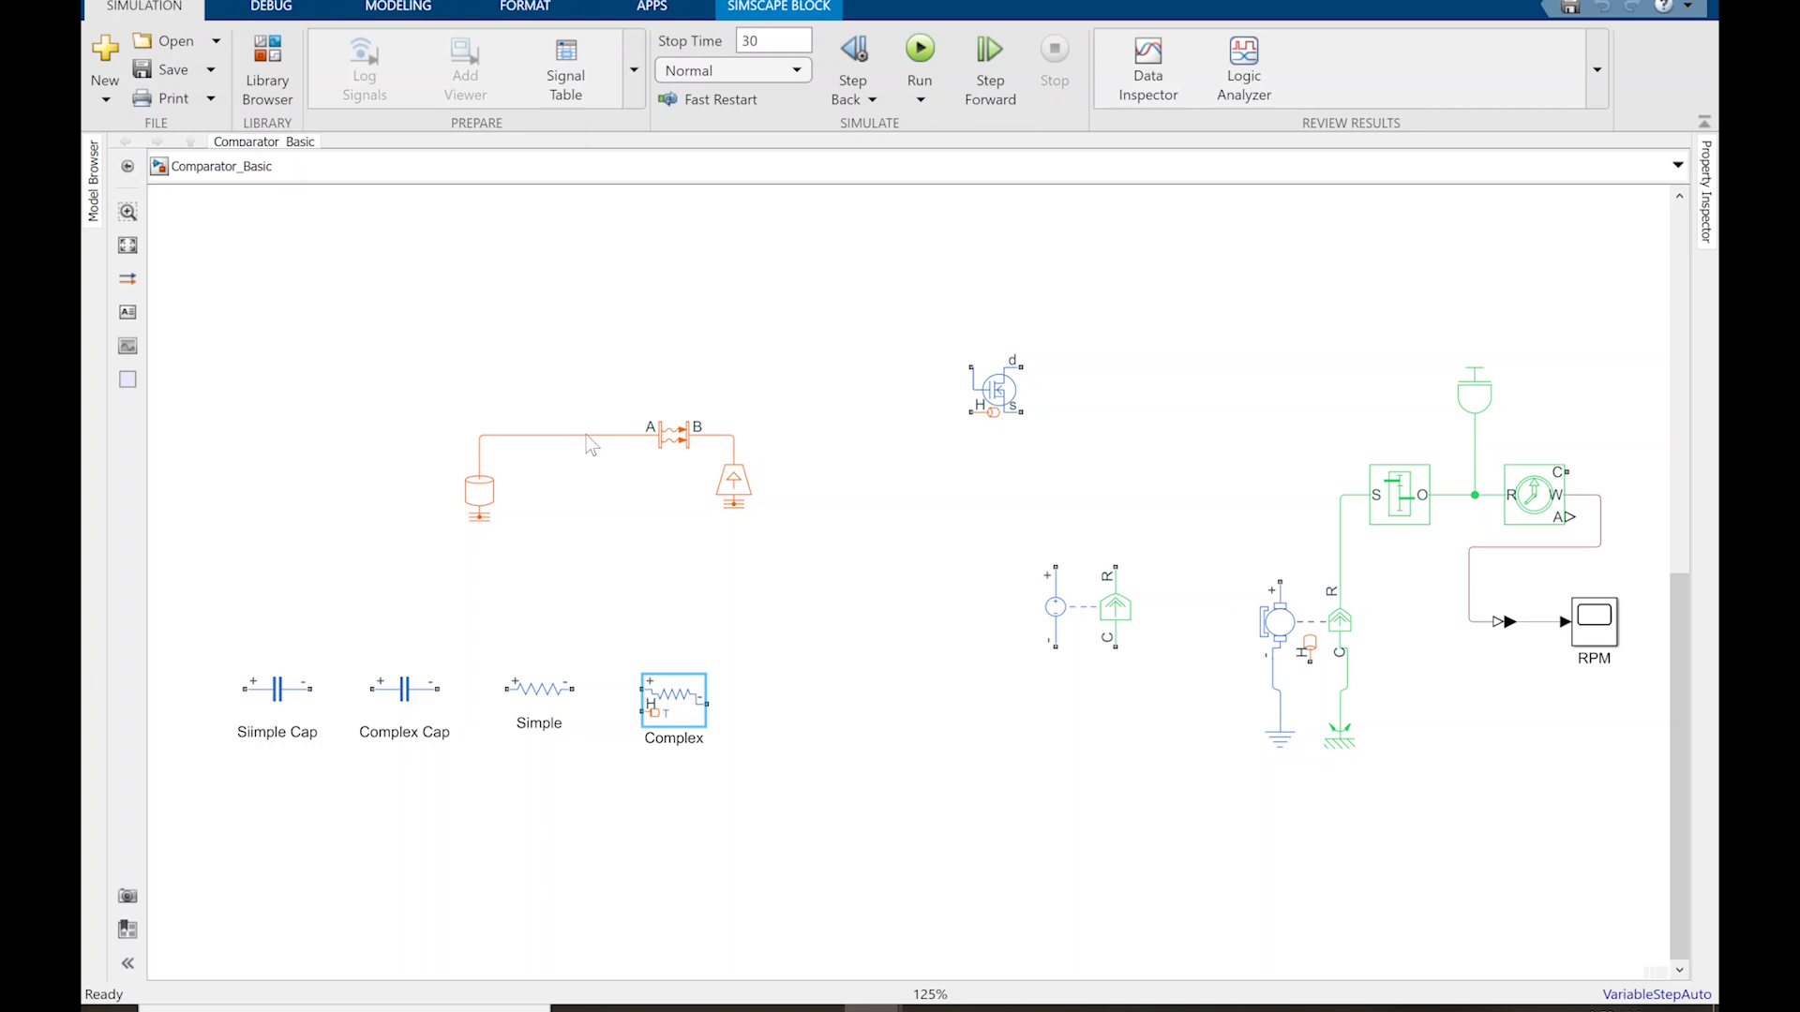
Step: Branch a thermal connection from the line feeding port A of the heat transfer block to the Complex resistor's H port
left_click(590, 436)
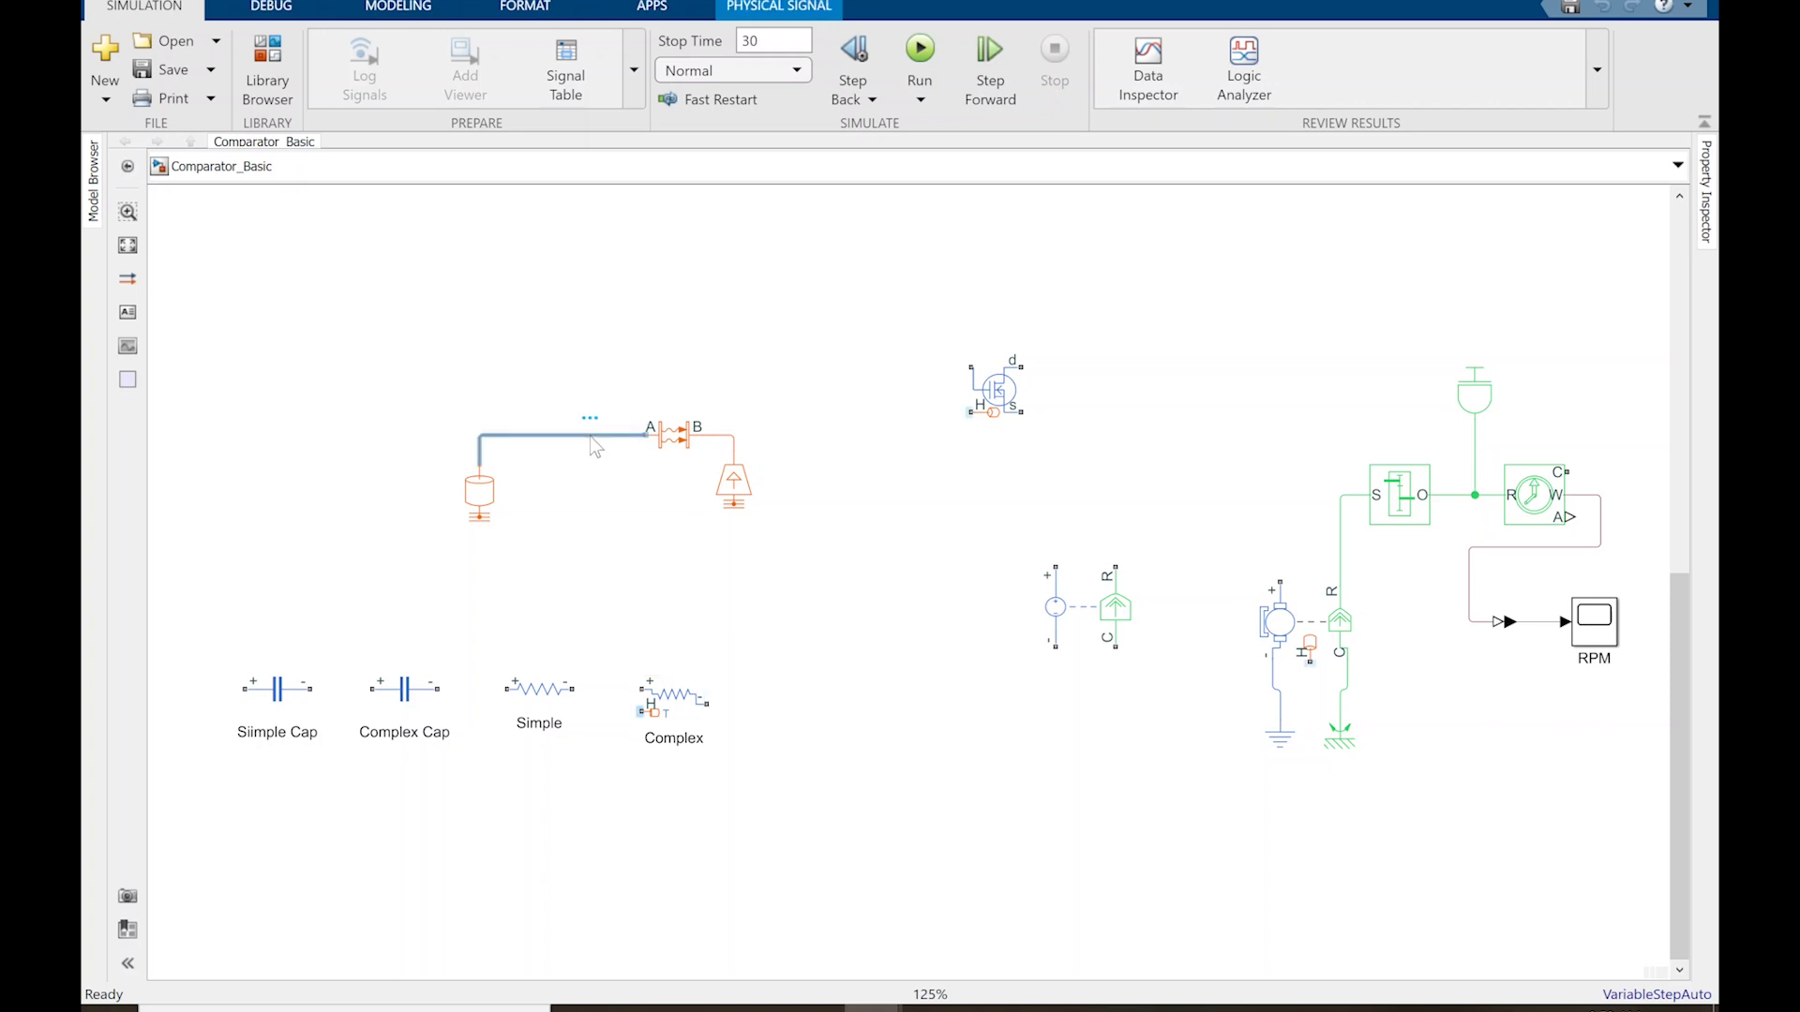
left_click(583, 438)
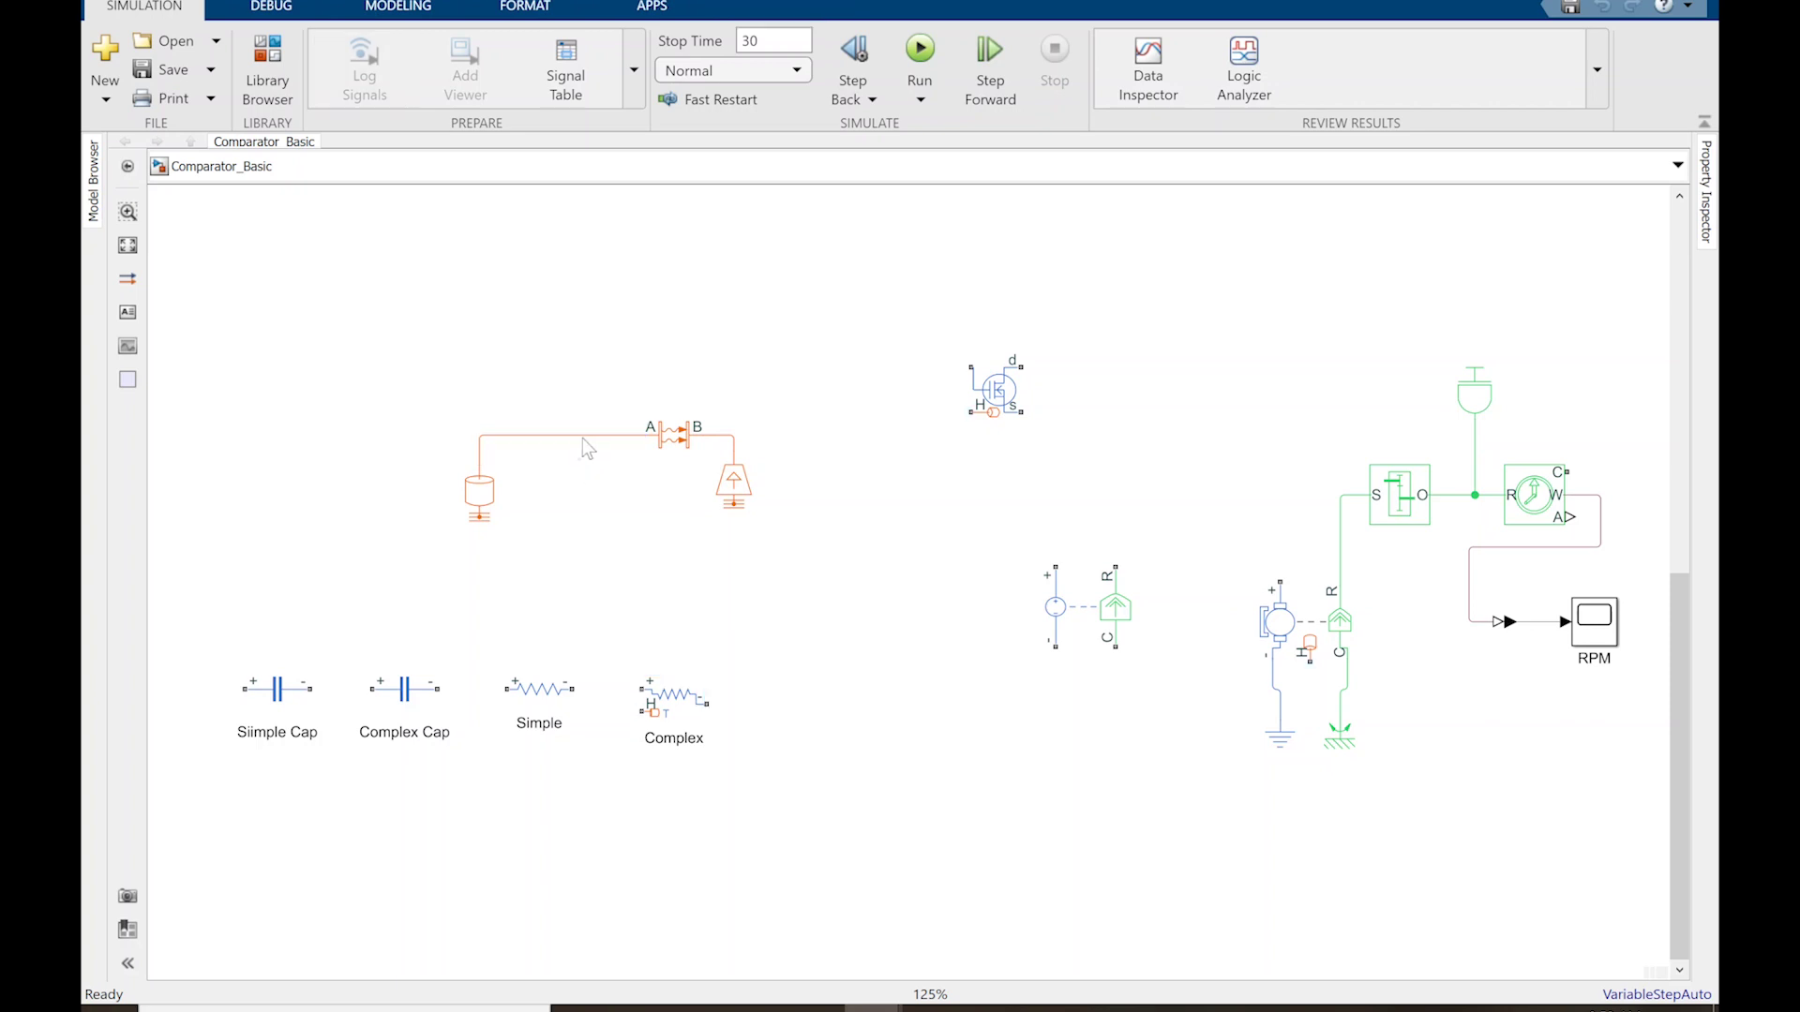
right_click(584, 437)
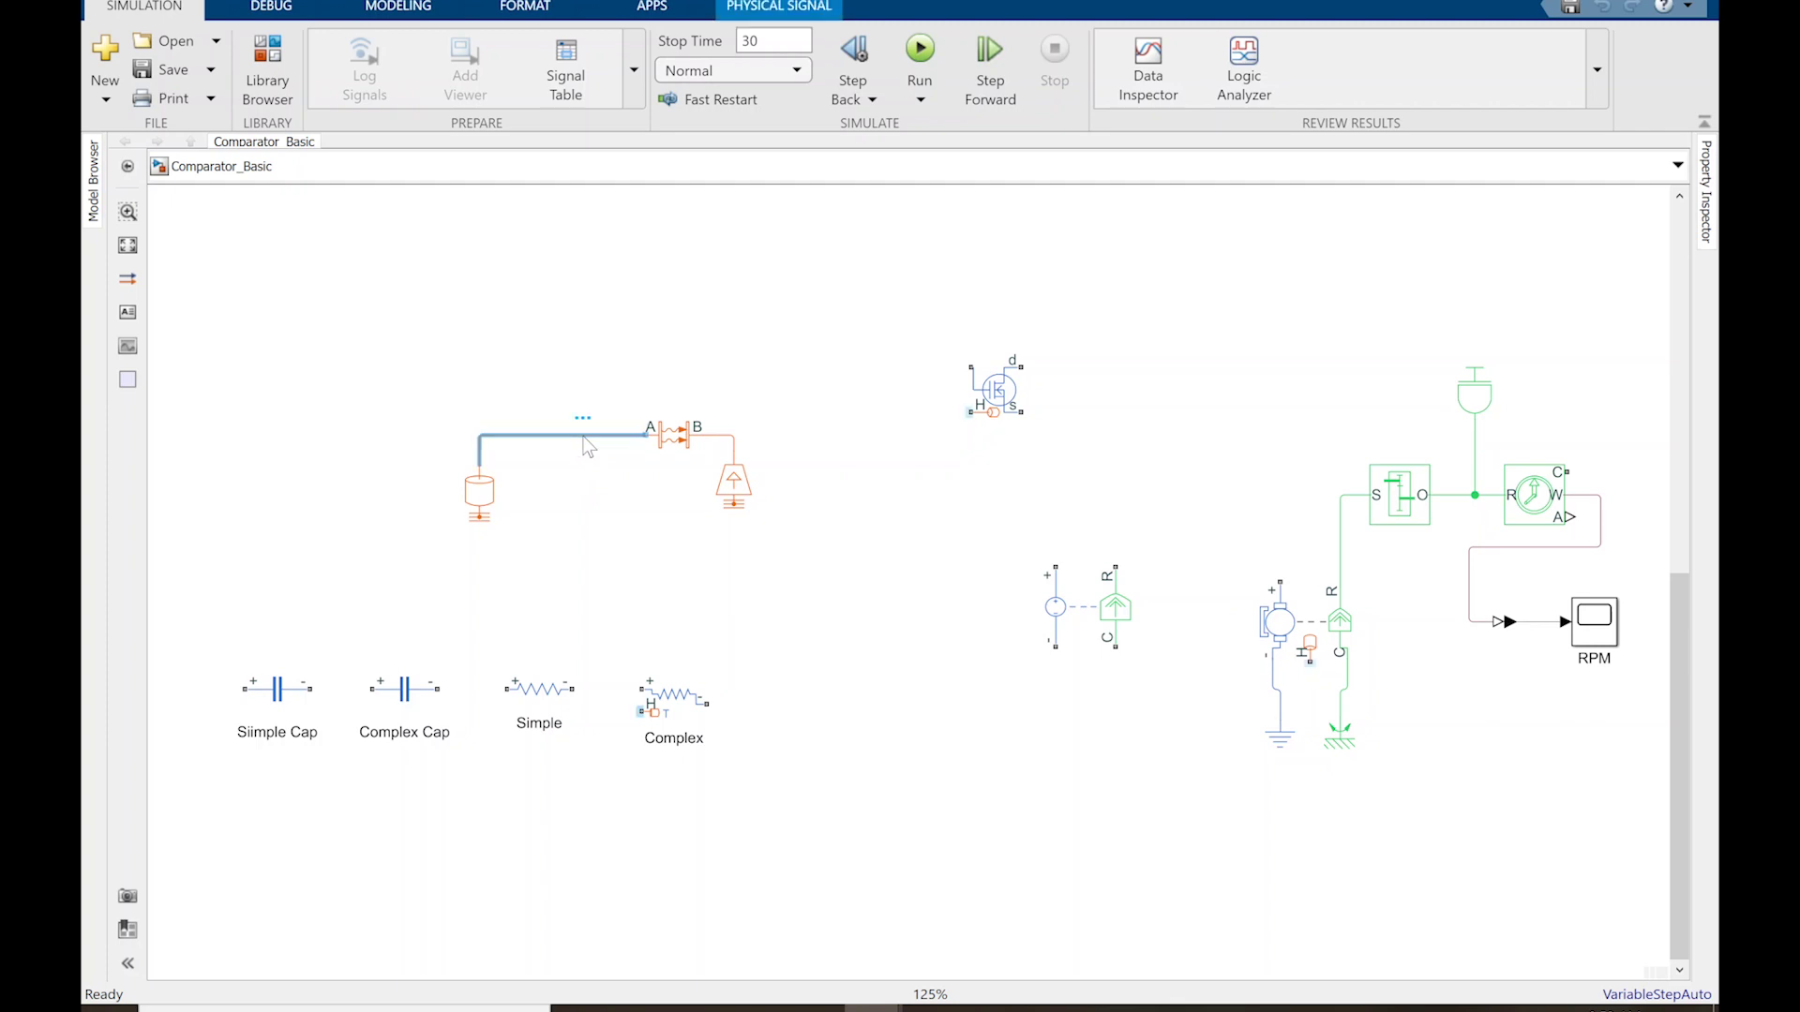
left_click(562, 470)
left_click_drag(588, 436, 639, 710)
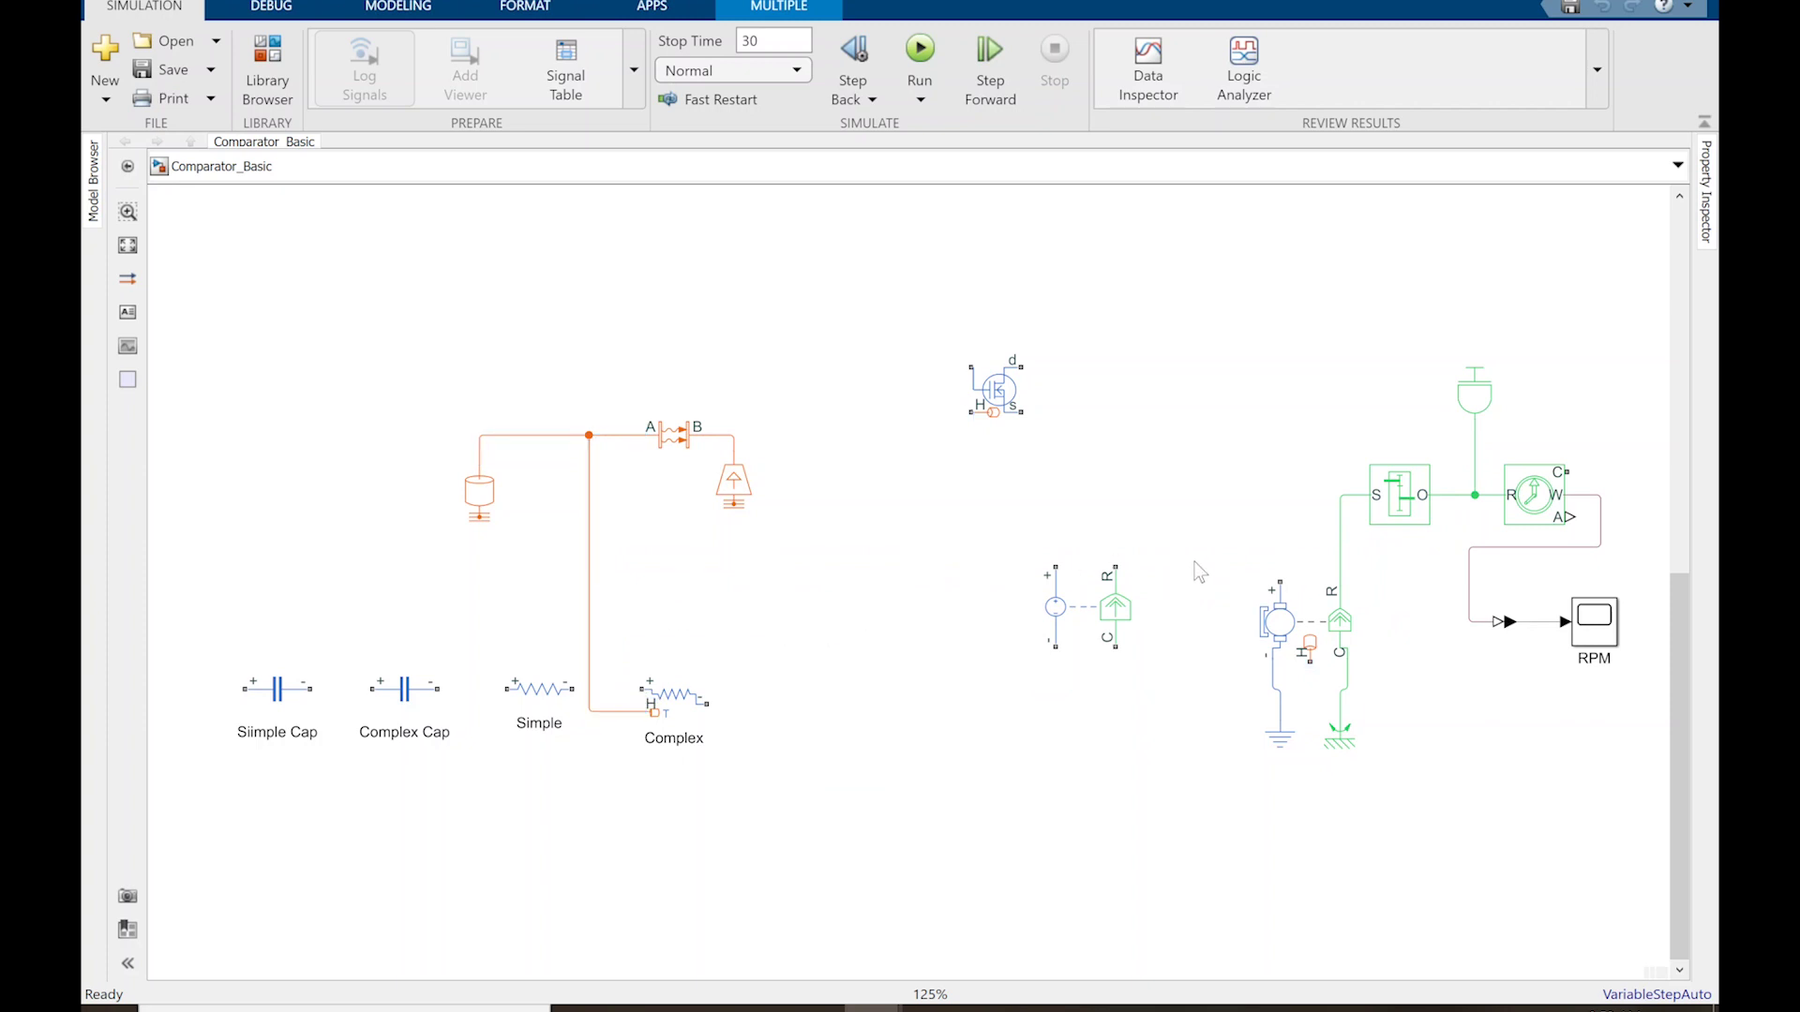
Step: Examine the mechanical measurement chain, from the rotational motion sensor through the PS-Simulink Converter to the RPM scope, and the Inertia block
left_click(1086, 568)
left_click(1057, 569)
left_click(1521, 503)
left_click(1587, 501)
left_click(1505, 624)
left_click_drag(1505, 609, 1484, 594)
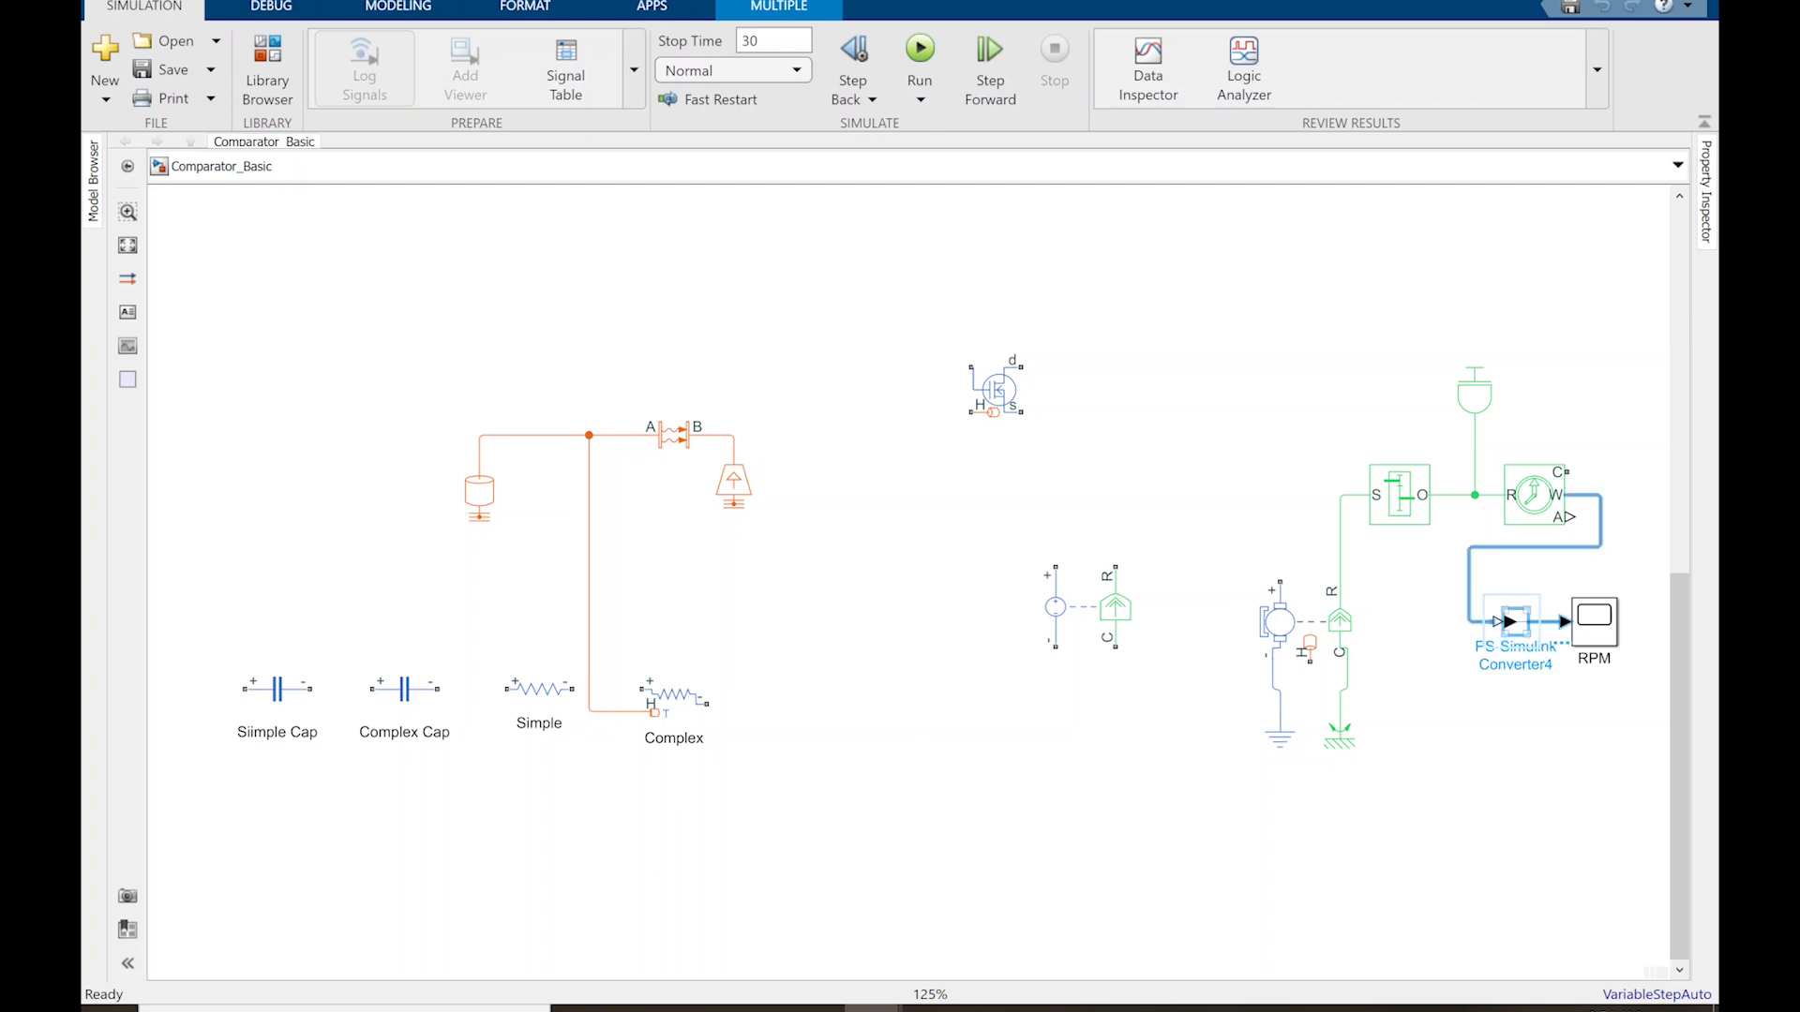
left_click(1597, 649)
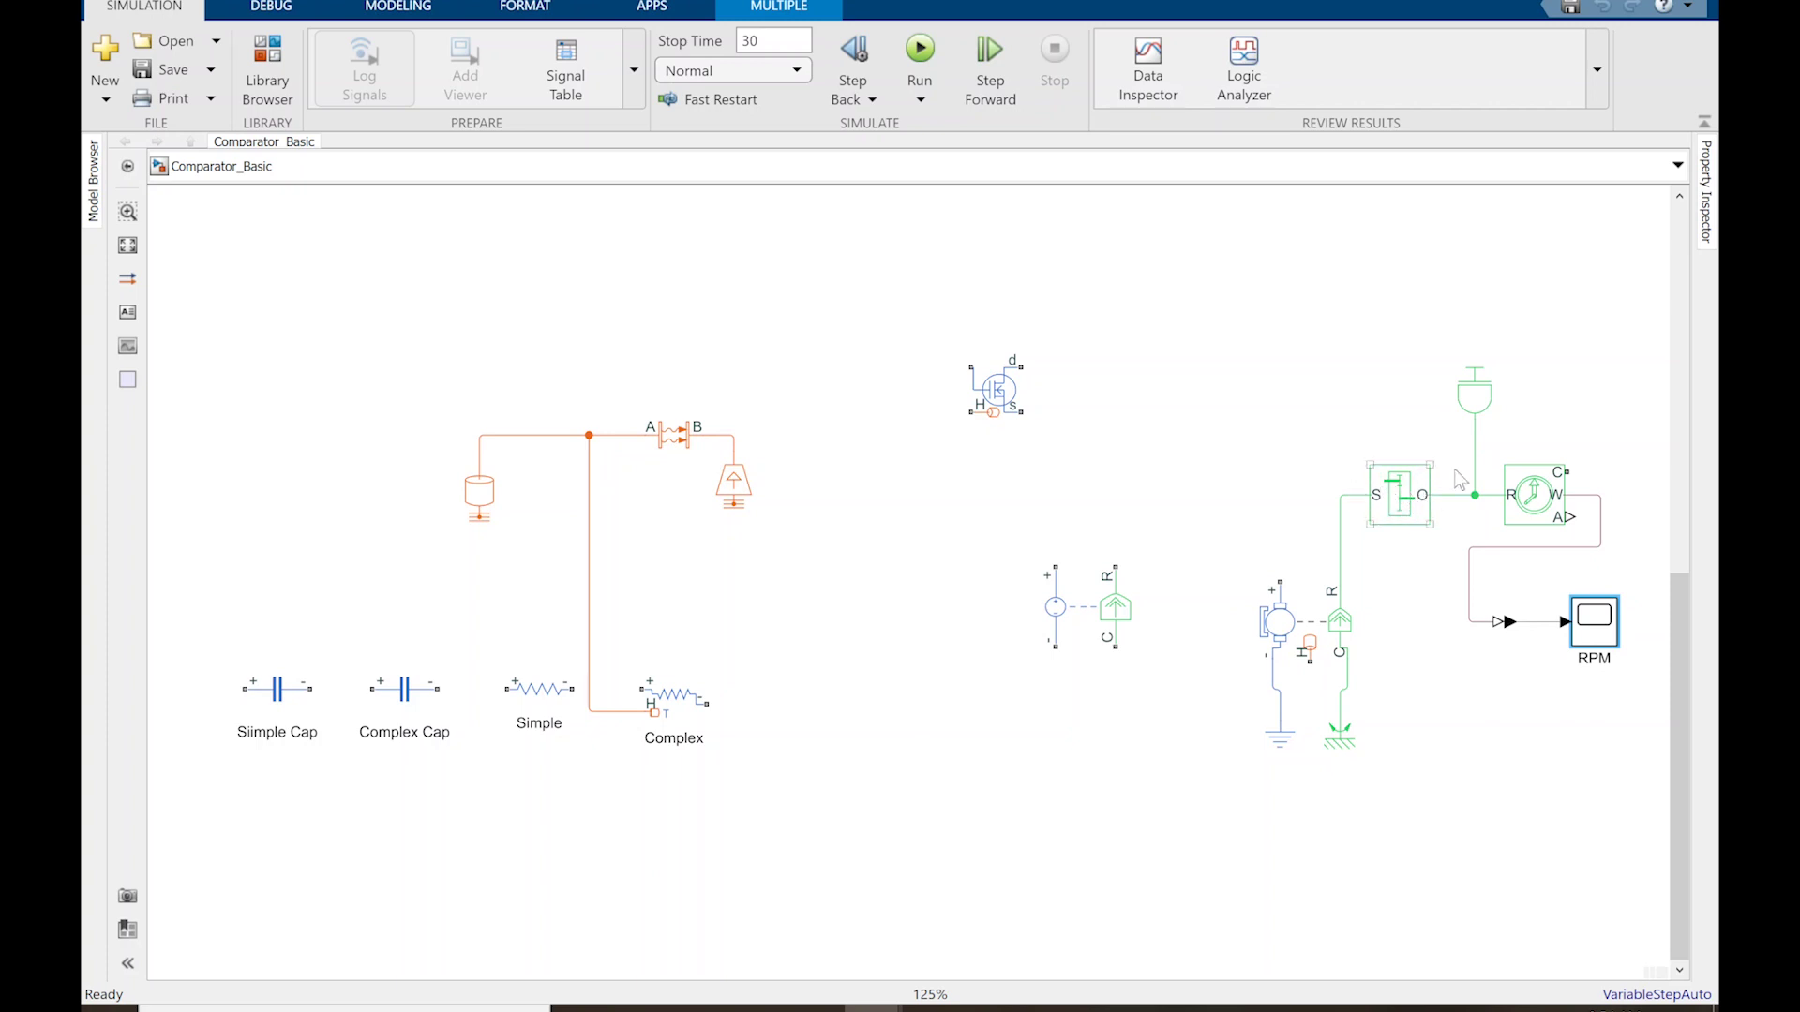
left_click(1469, 405)
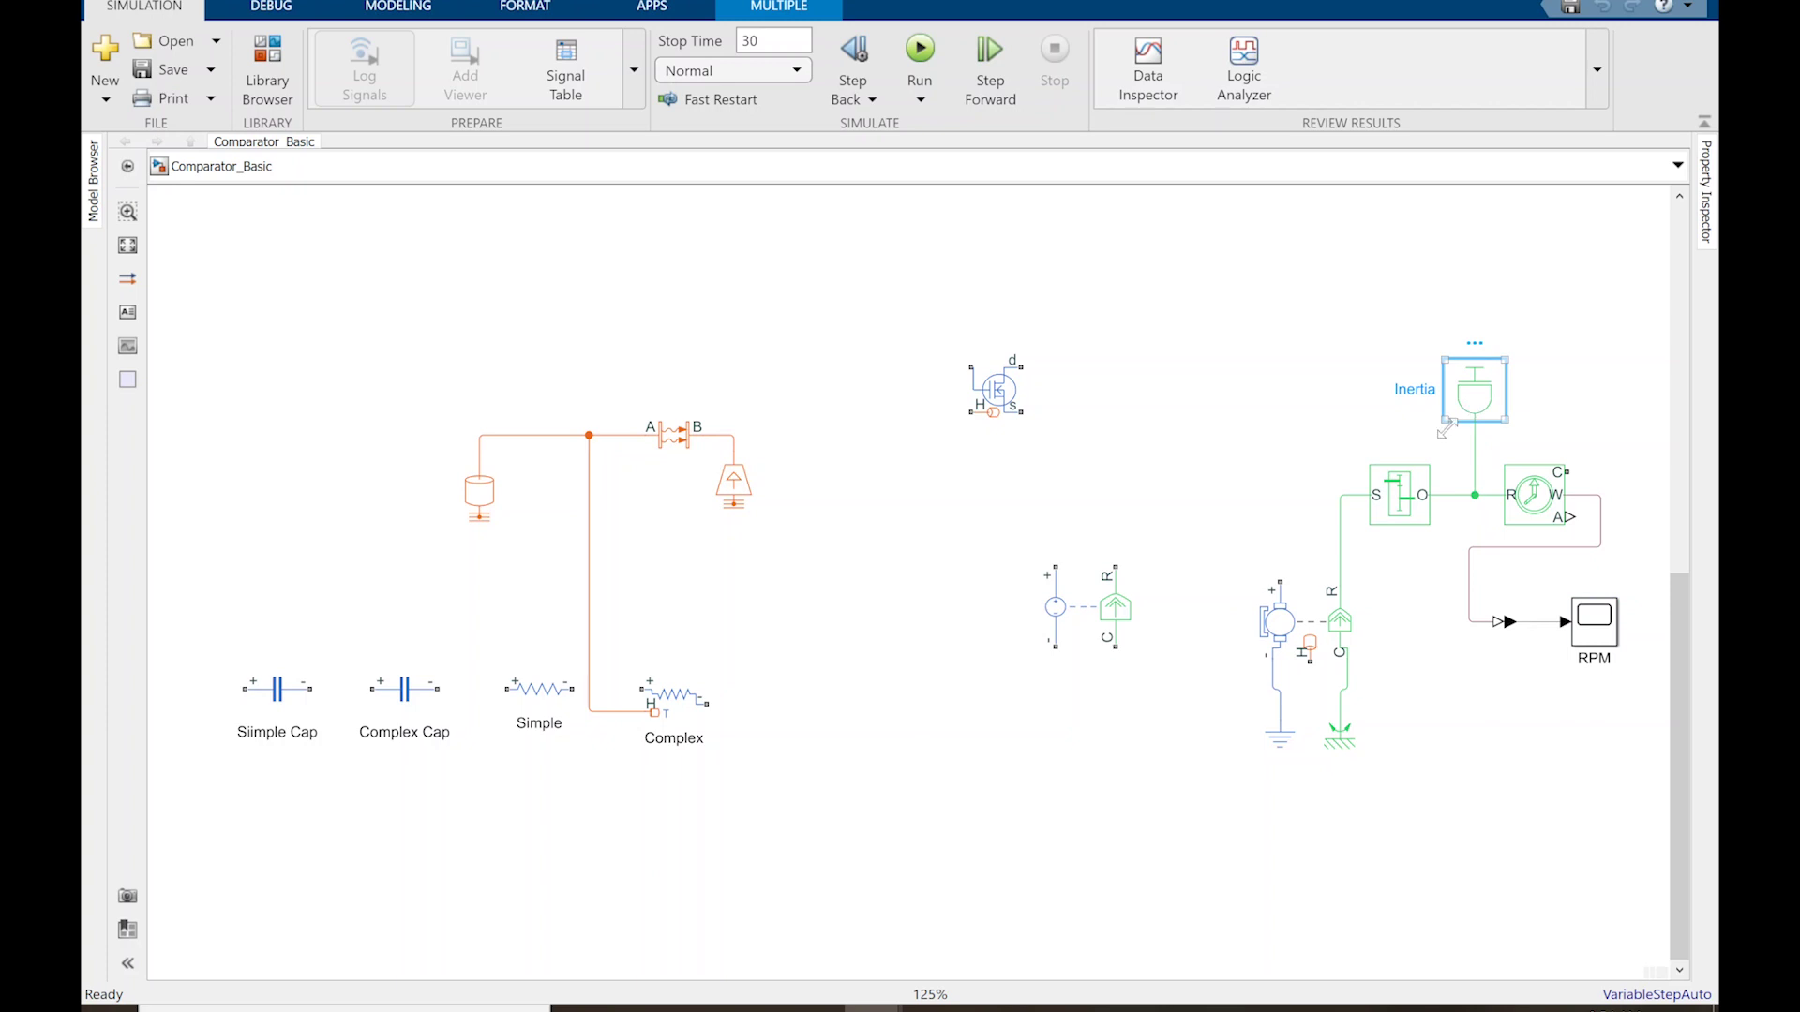
left_click(1451, 433)
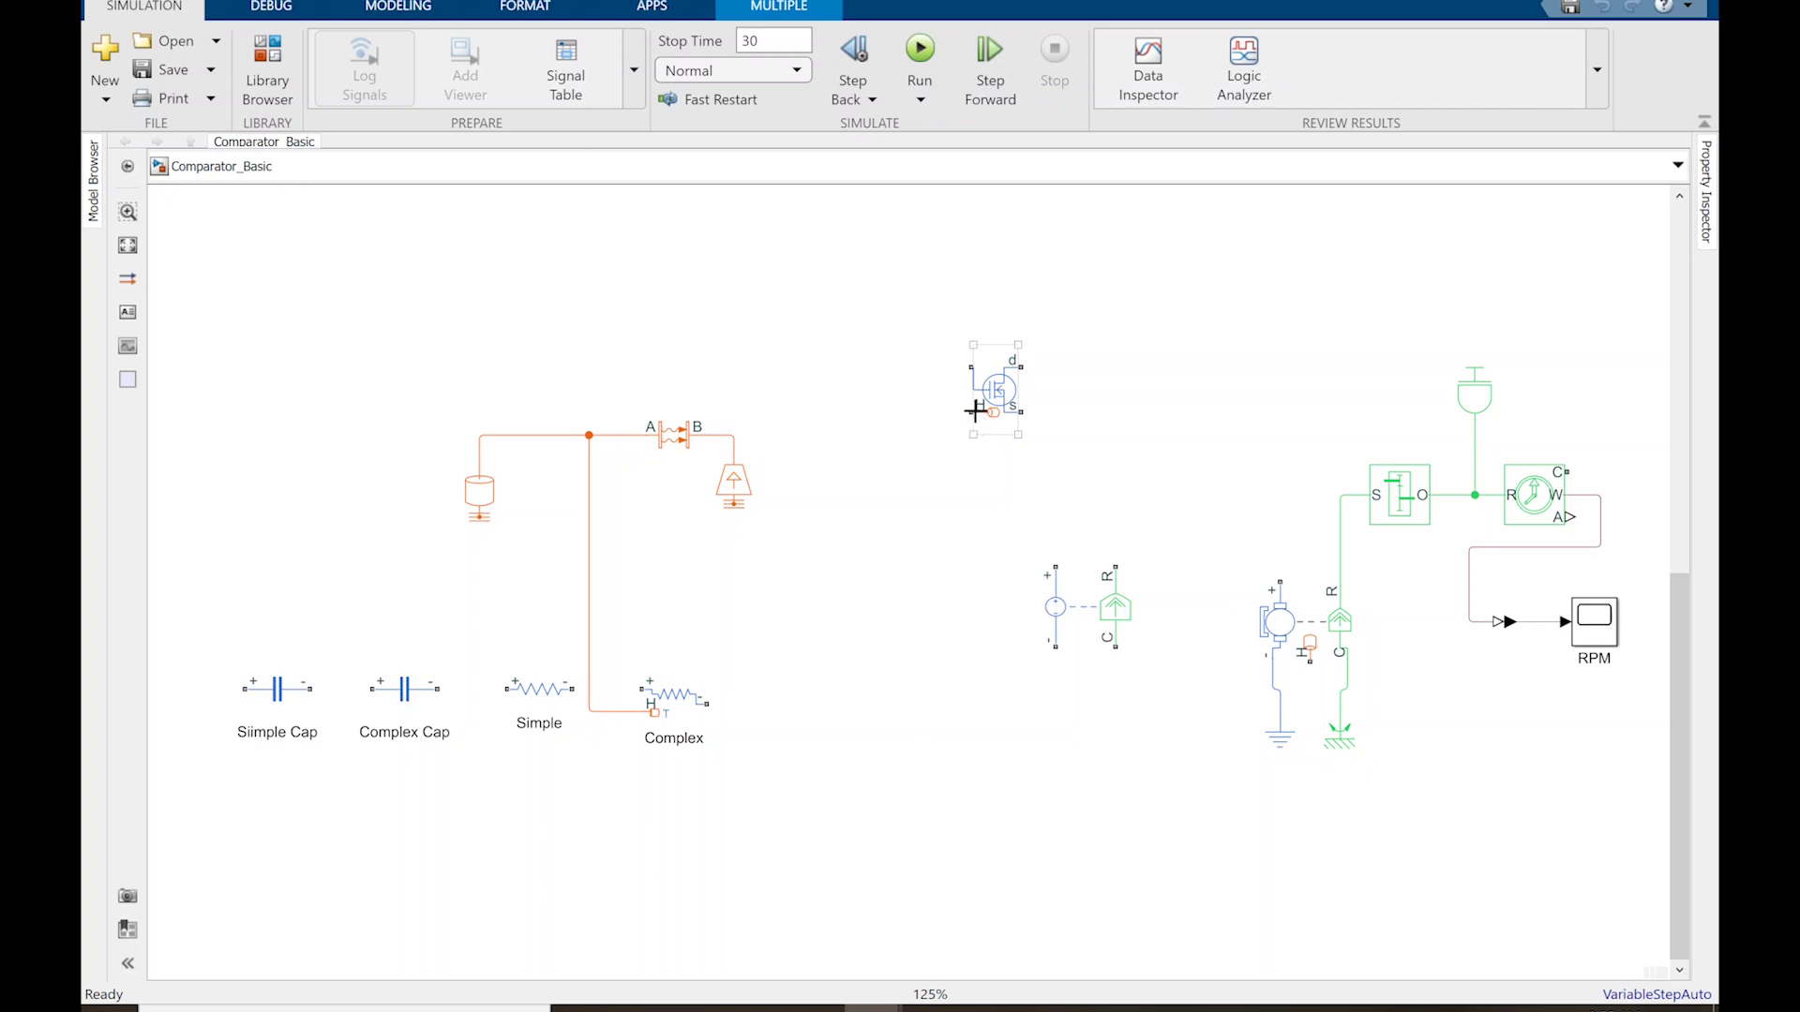
Step: Try connecting the MOSFET's thermal port H to the thermal network line, and delete that connection
left_click_drag(969, 409, 616, 434)
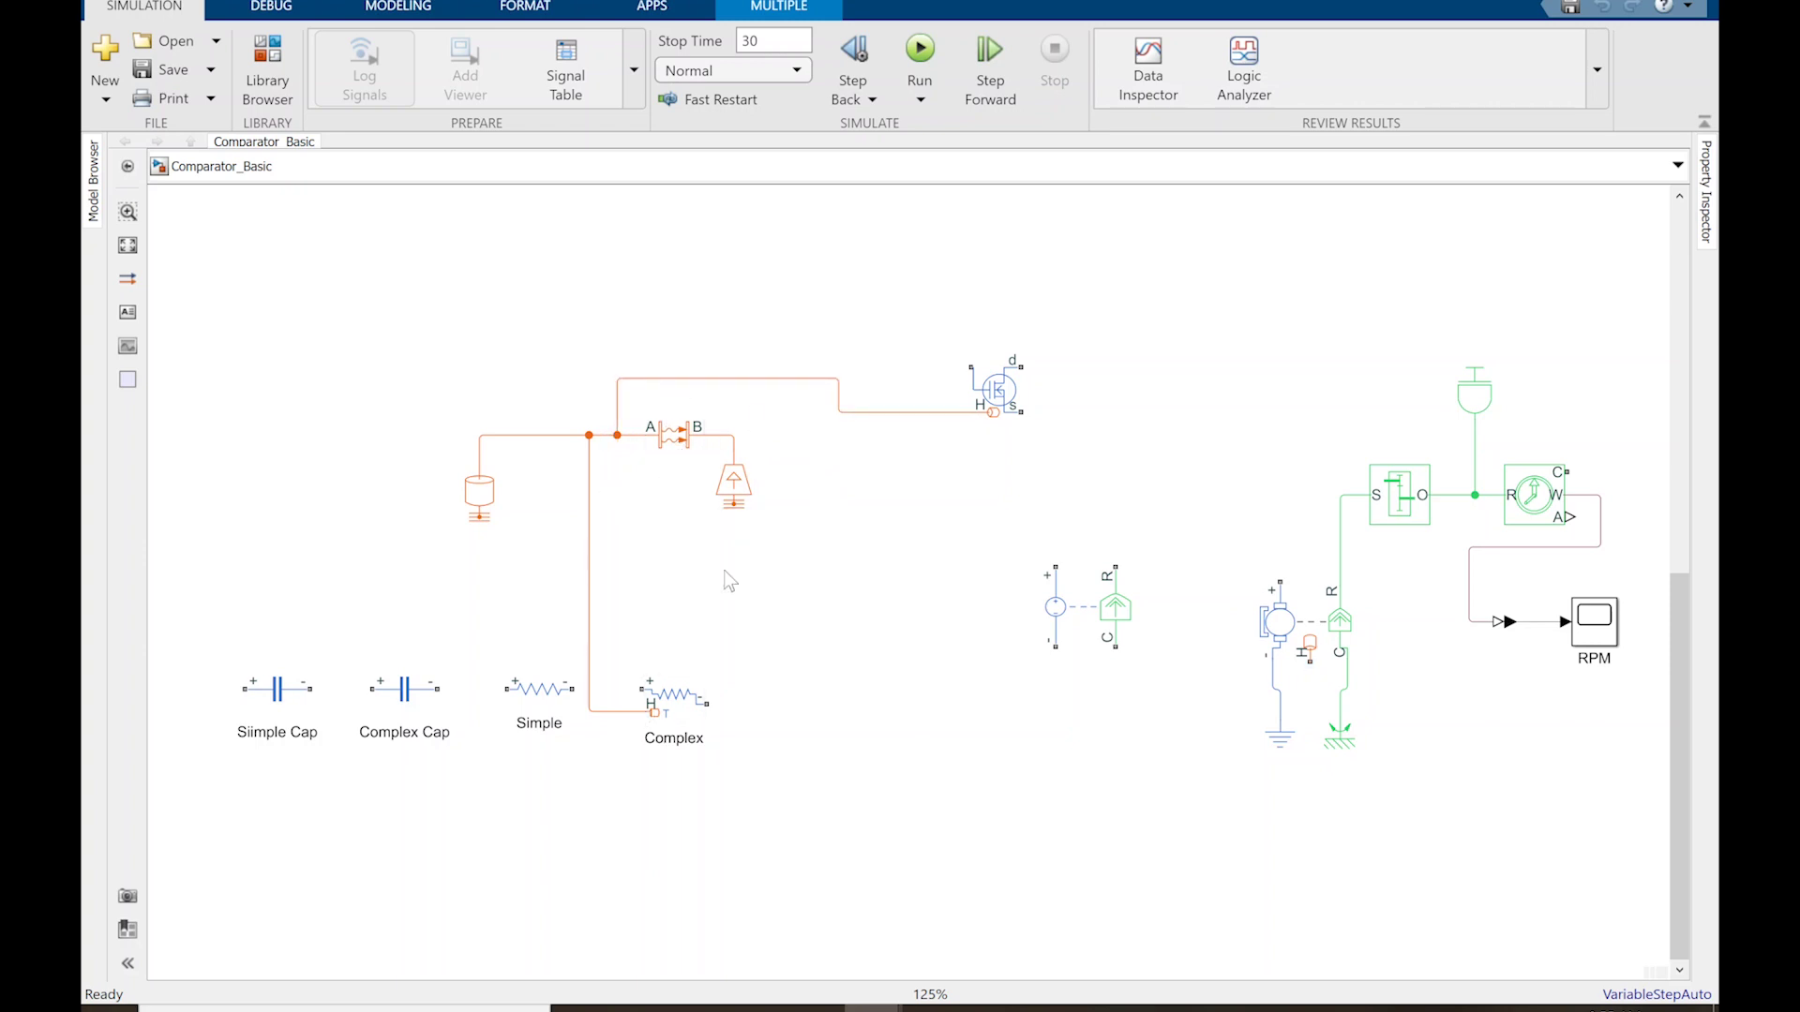
left_click(616, 408)
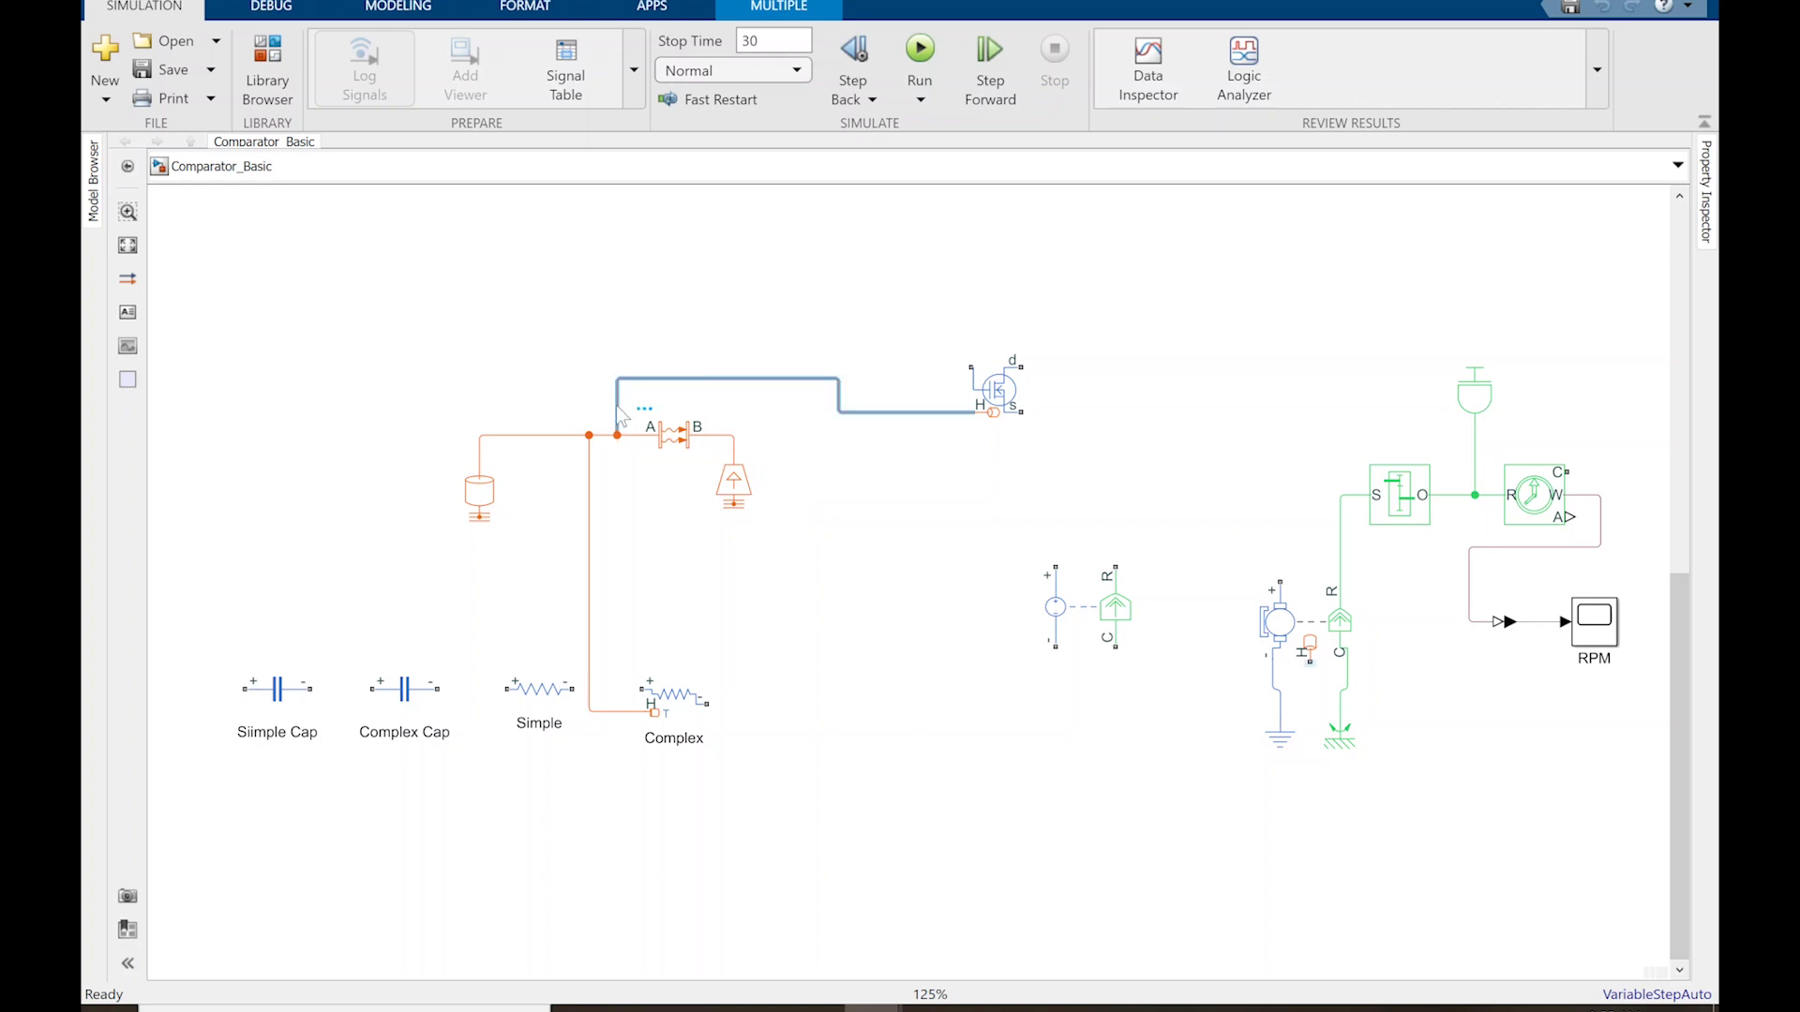
key("Delete")
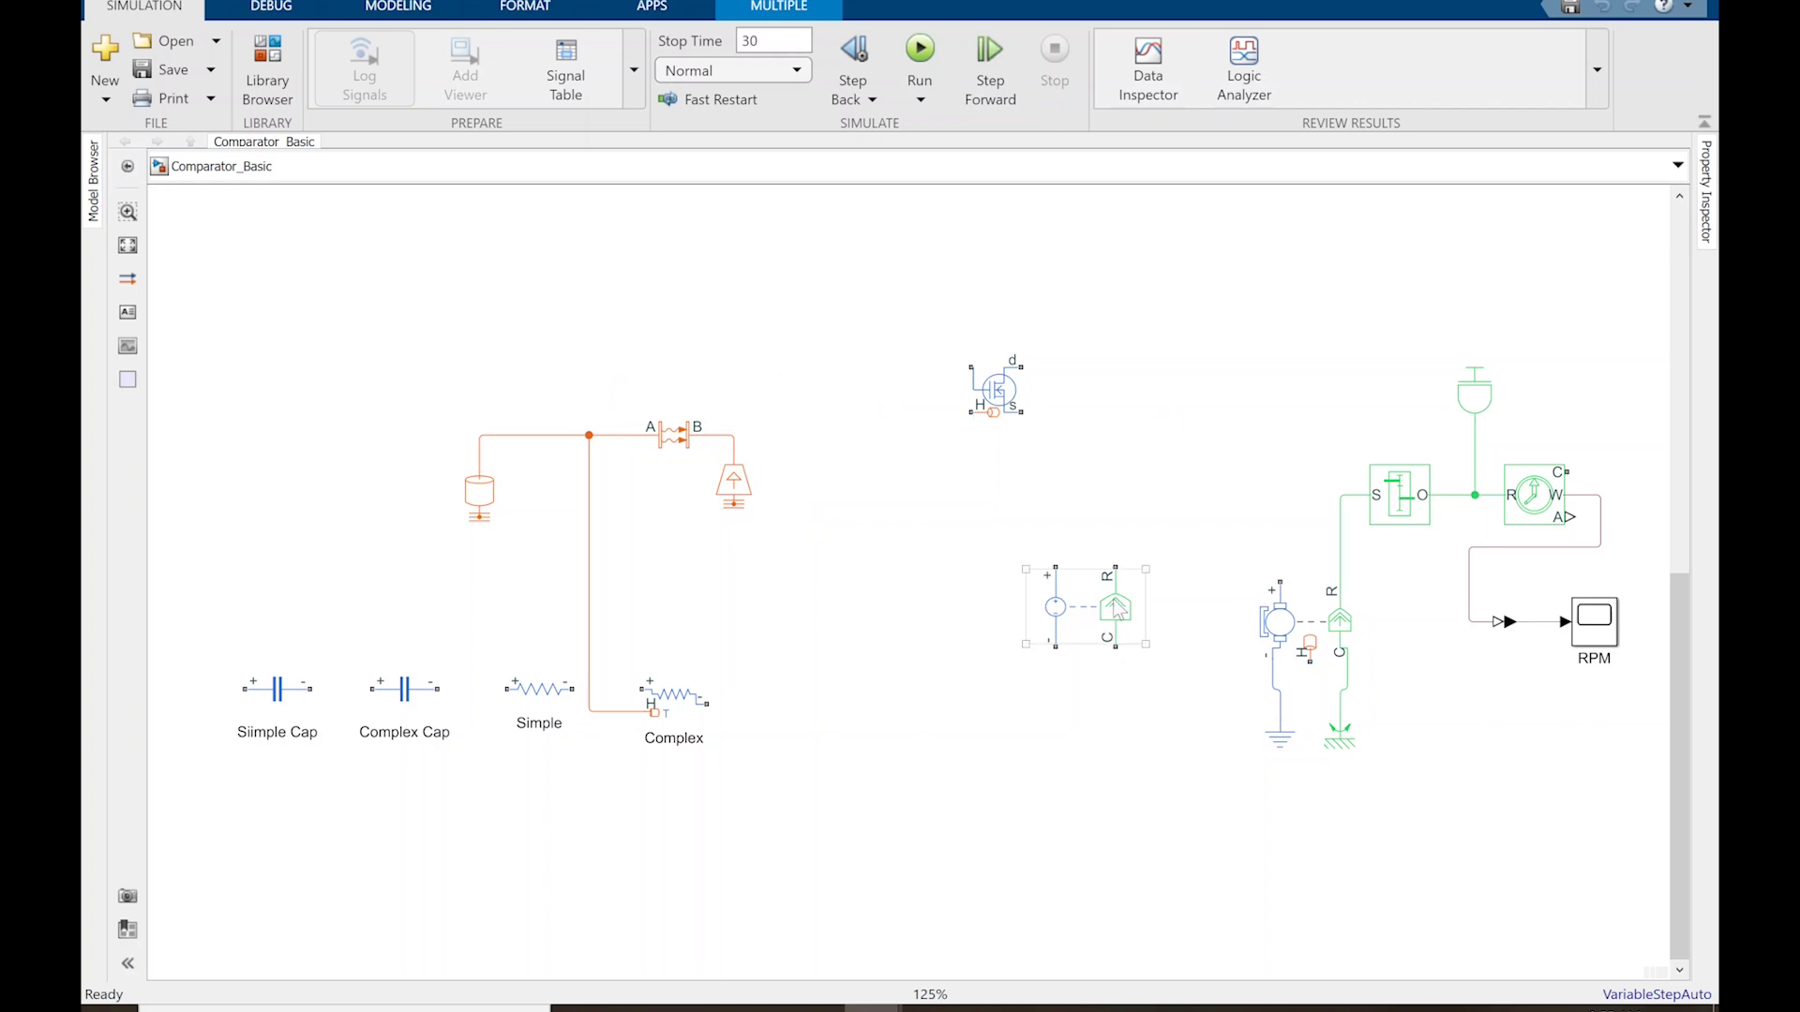
Step: Remove the unconnected electromechanical converter from the model and place the MOSFET beside the DC motor
left_click_drag(1112, 617, 894, 849)
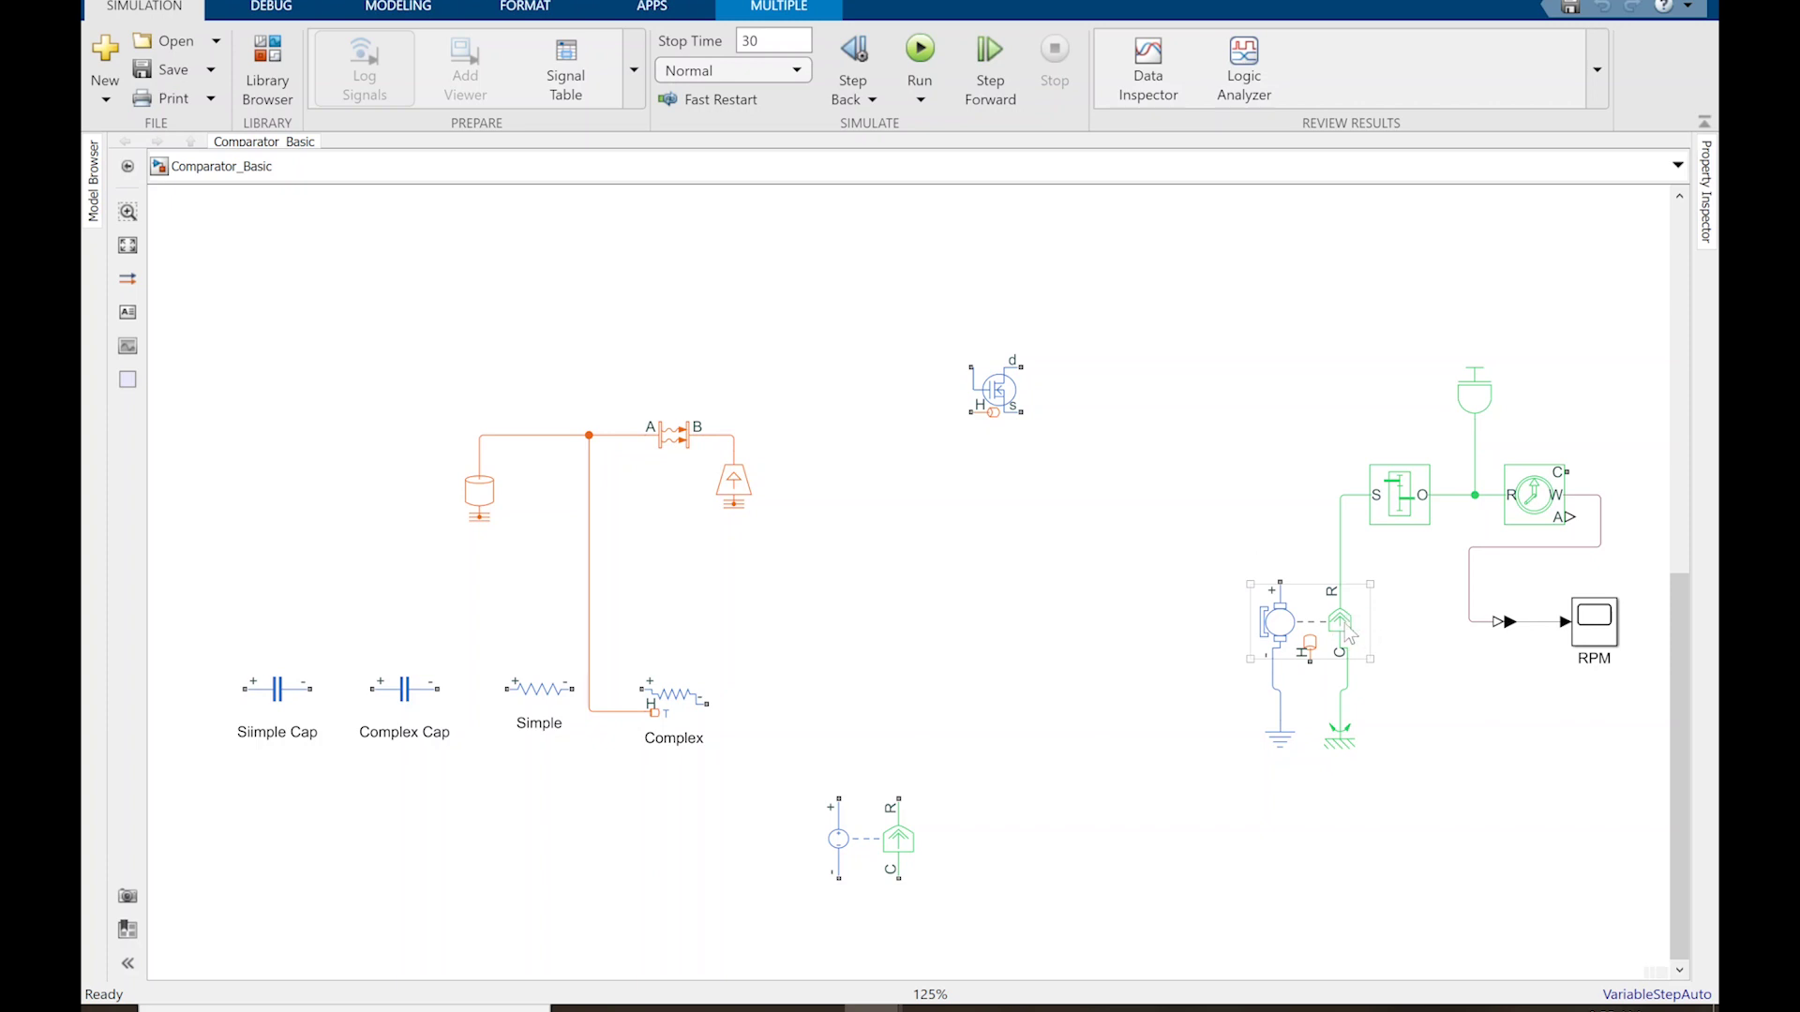
left_click(874, 848)
left_click(872, 842)
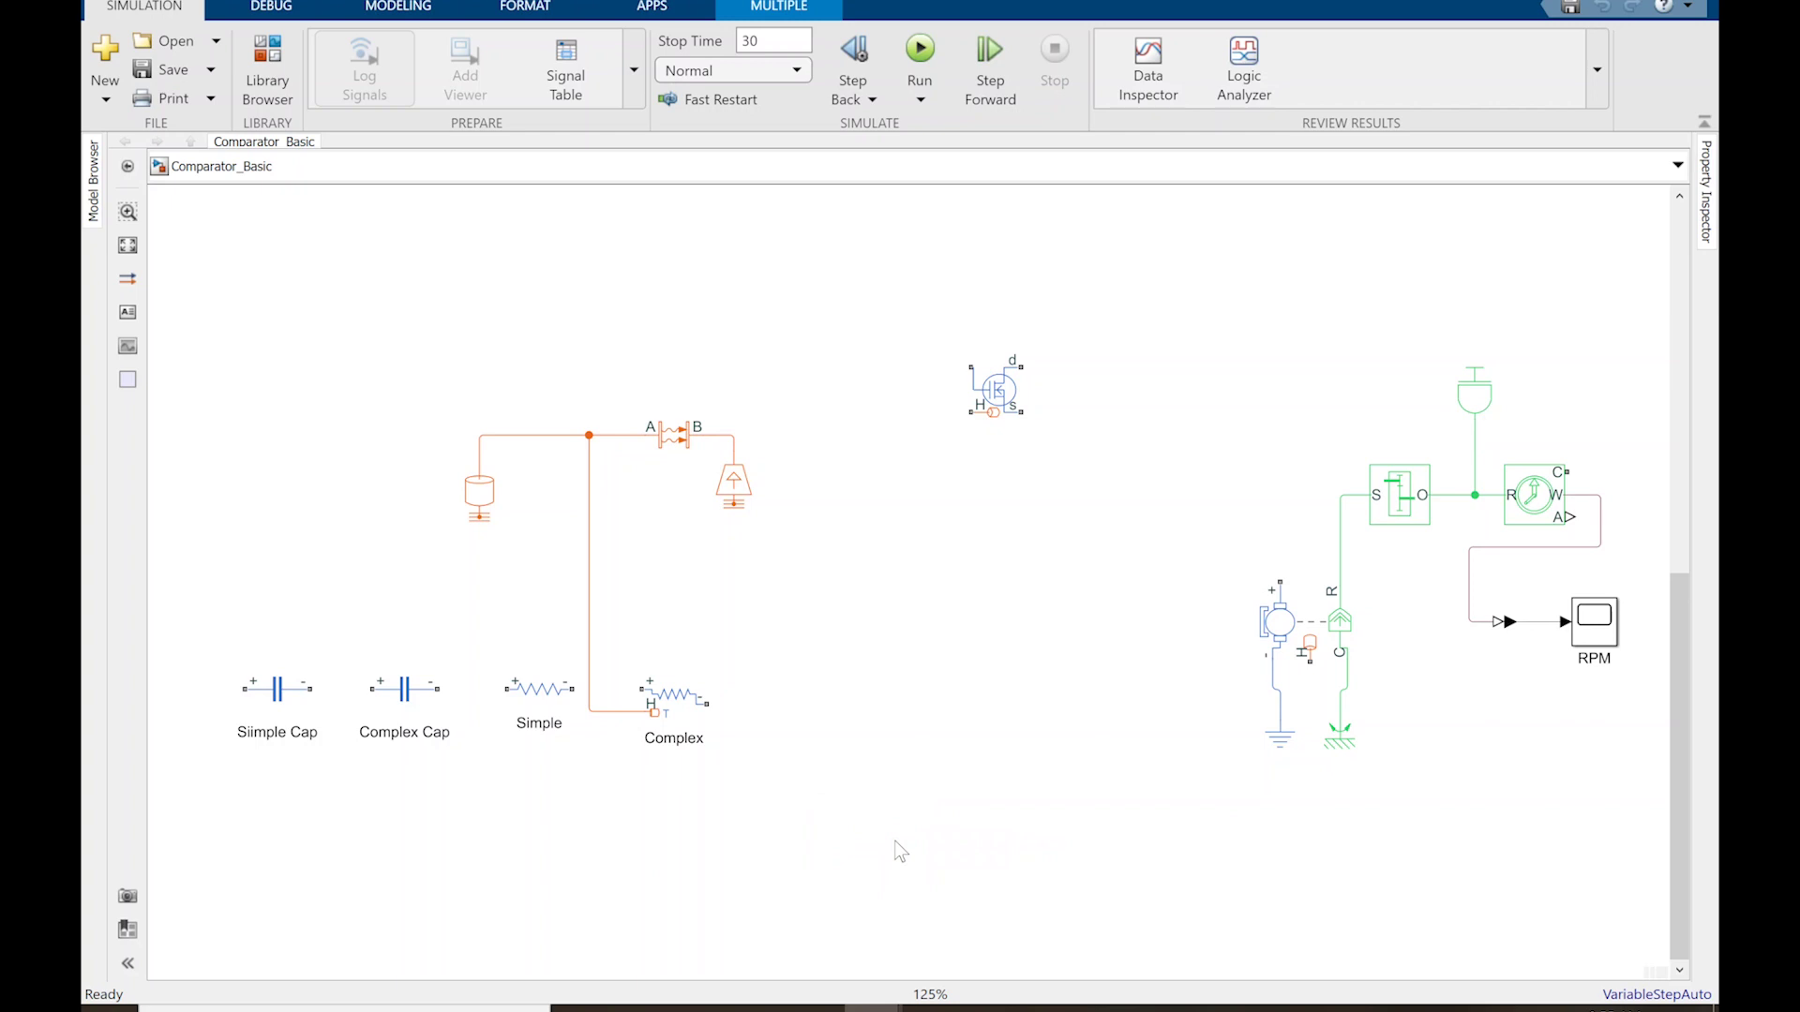
left_click(1009, 399)
left_click_drag(1008, 399, 1153, 668)
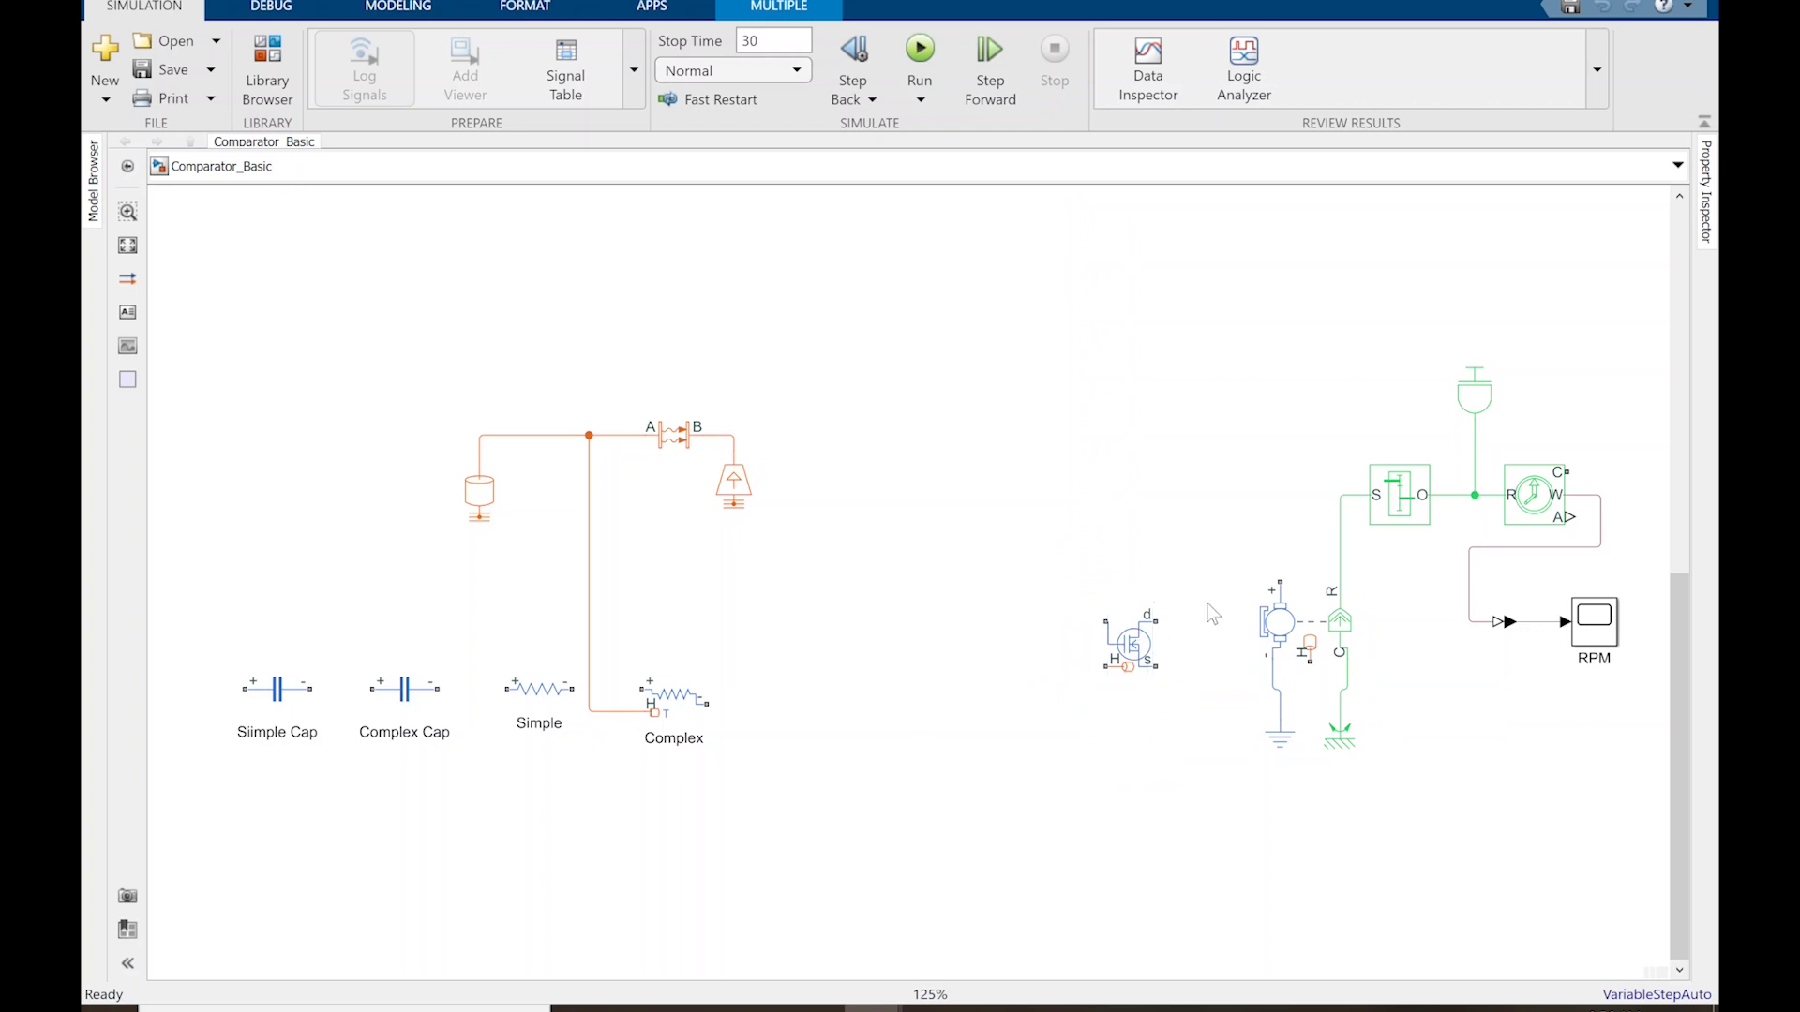
Step: Examine the DC motor section of the comparator model, and the comparator circuit above it with its supply line and potentiometer branch
left_click(1290, 621)
left_click(969, 607)
left_click(1563, 514)
left_click(1011, 260)
scroll(1208, 457, "up", 8)
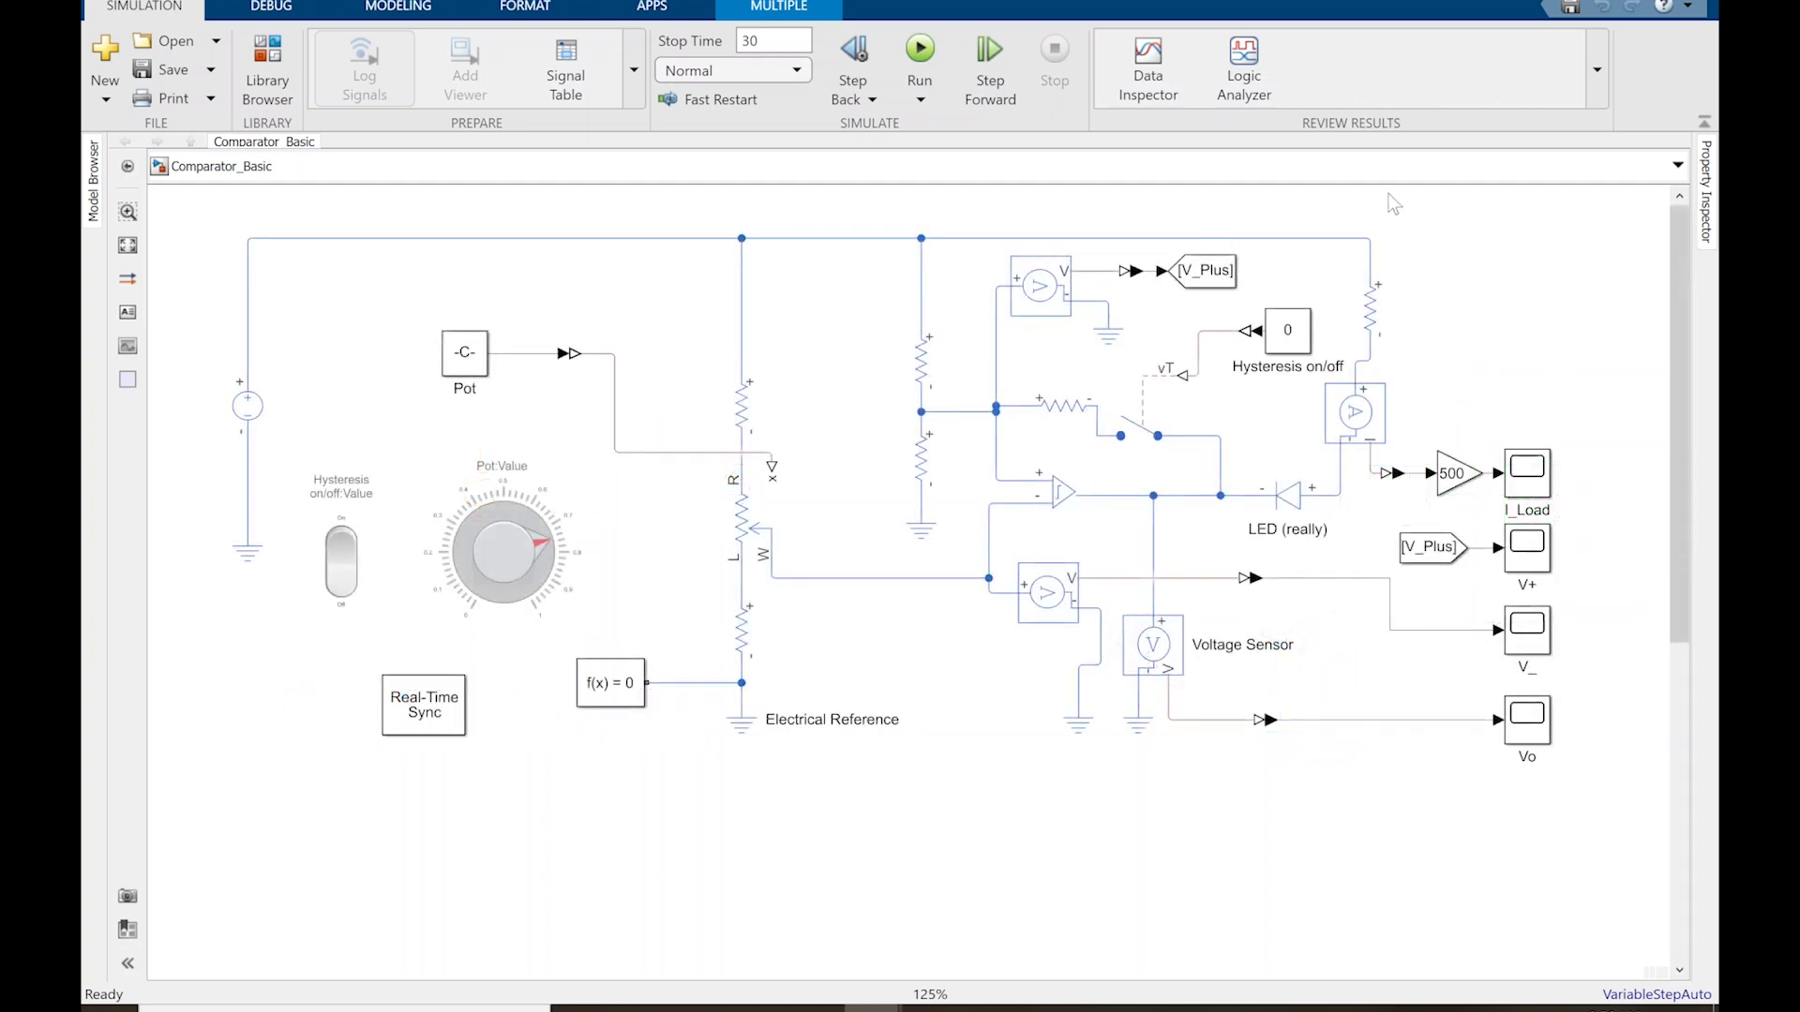
left_click(1018, 200)
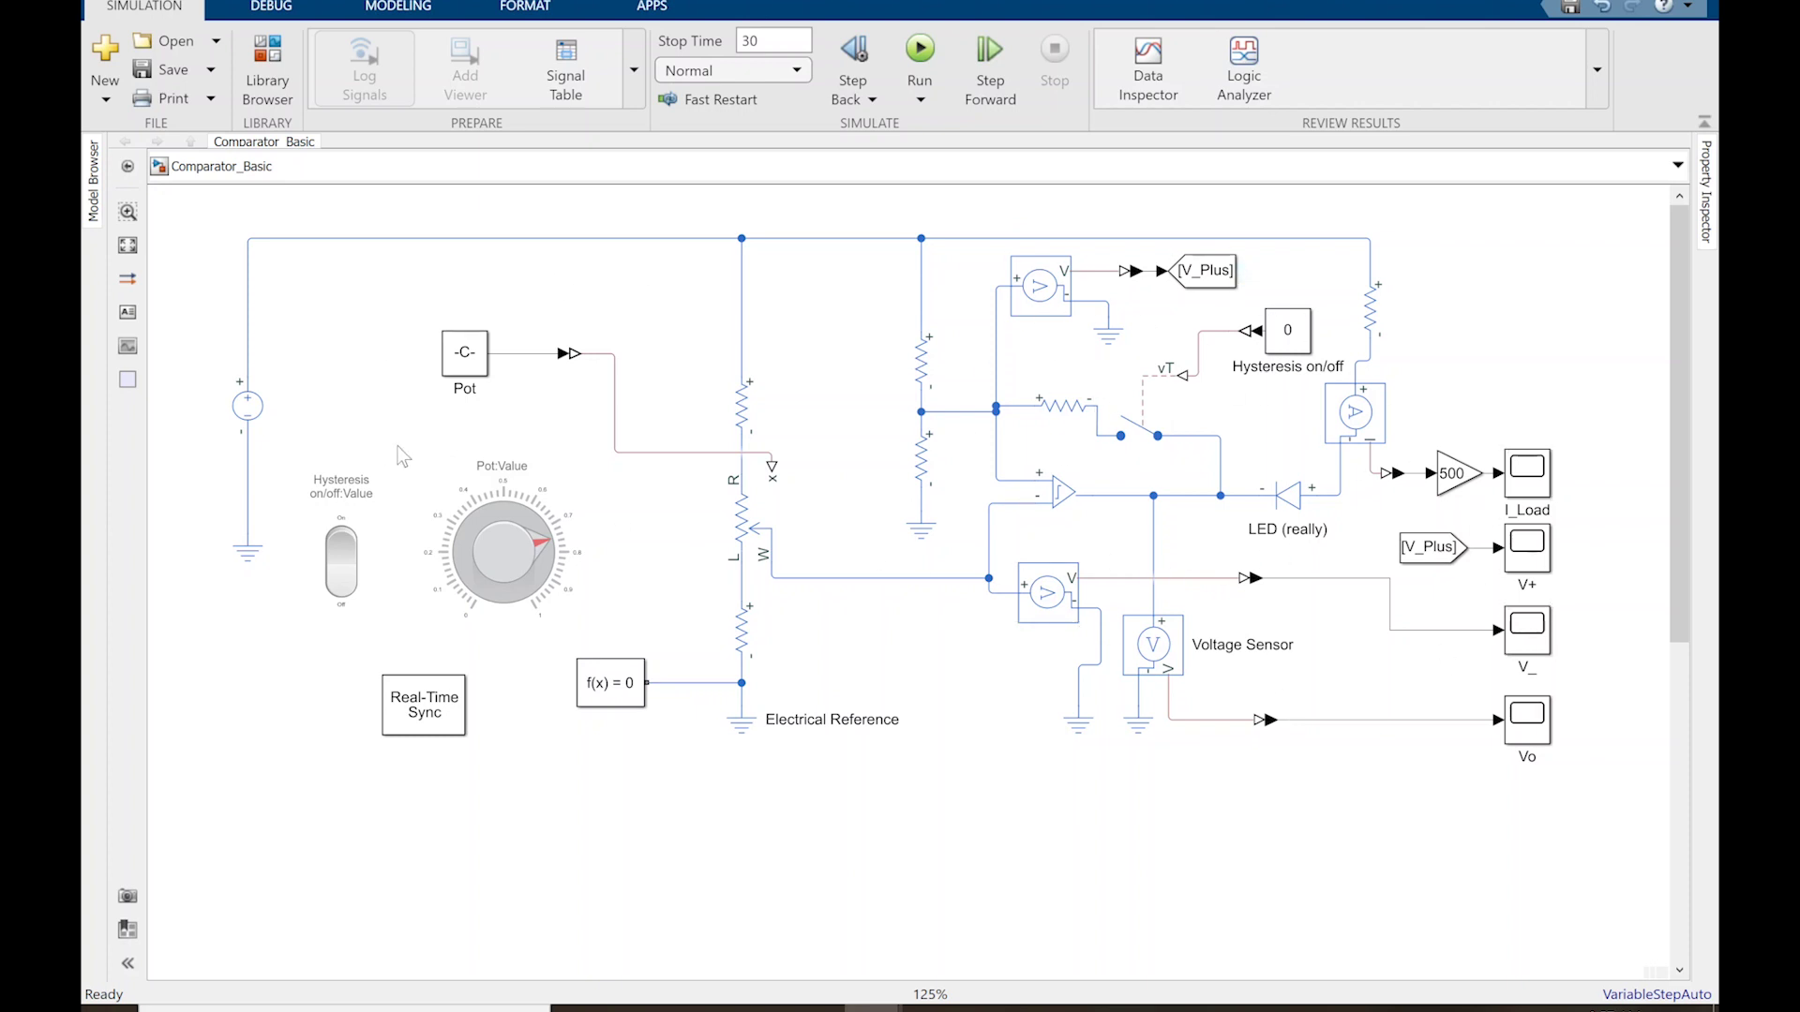
left_click(739, 377)
left_click(750, 441)
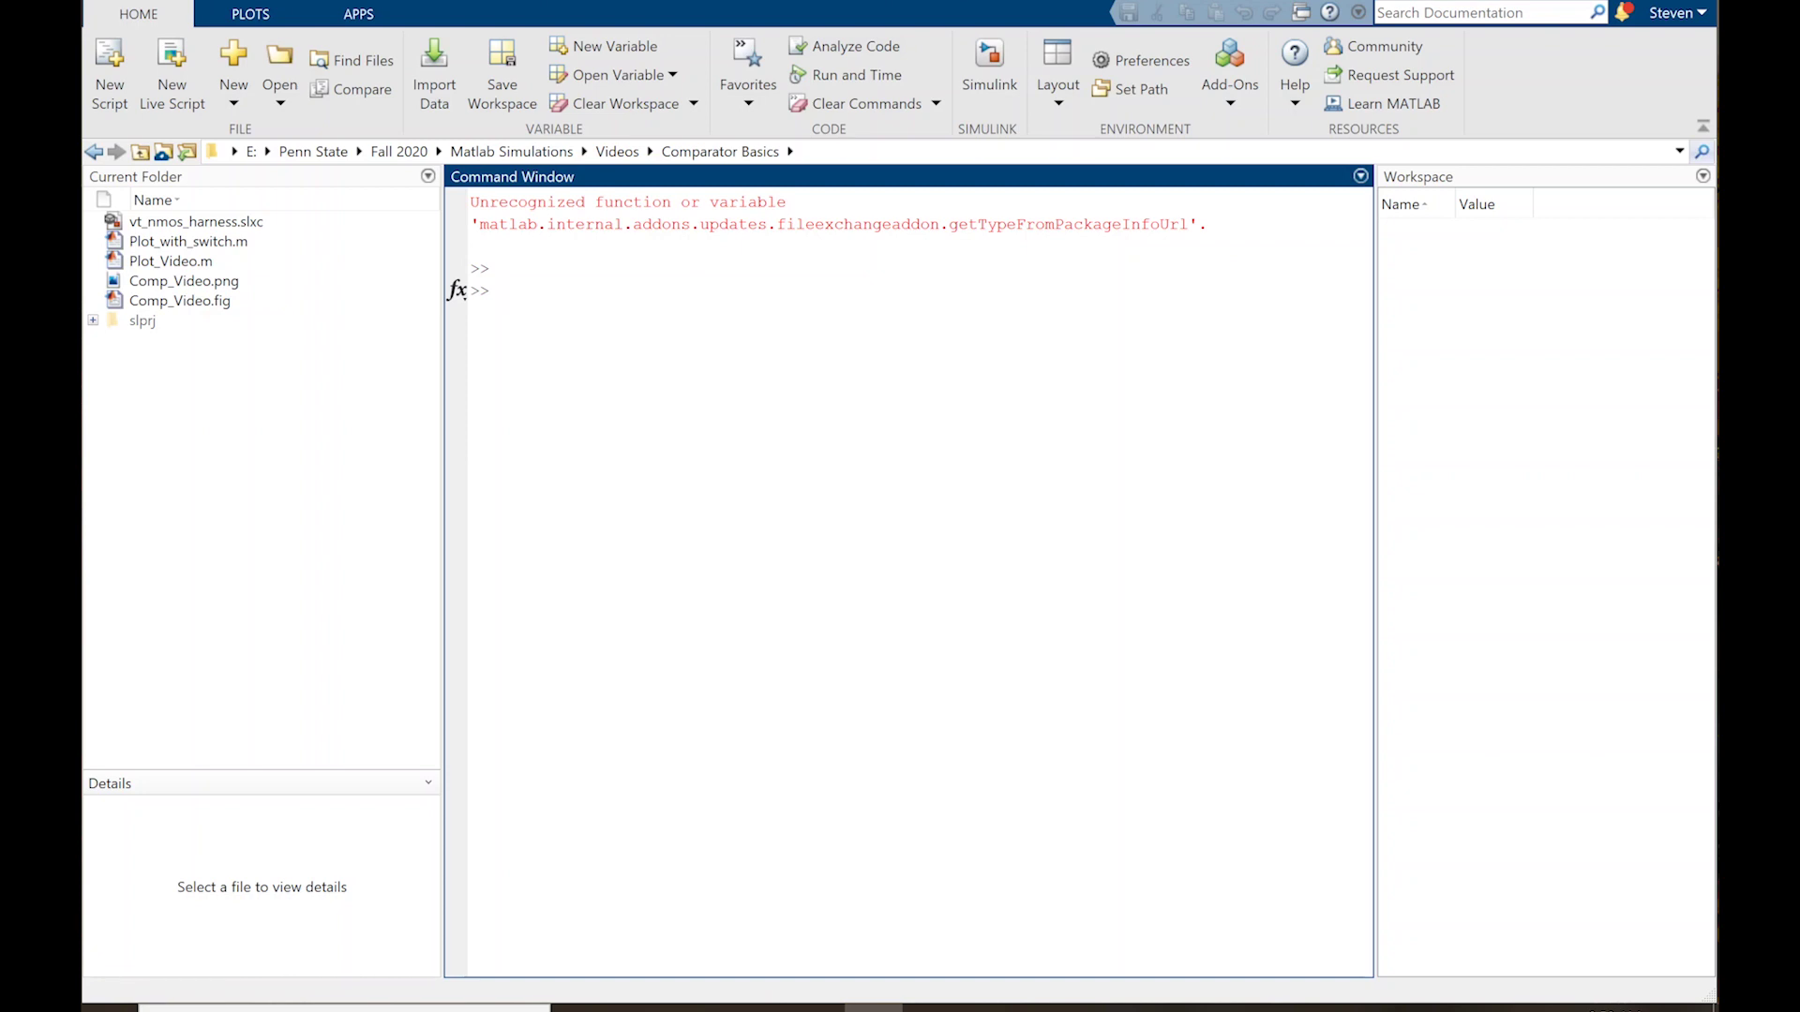
Step: Open the Simulink start page from MATLAB and examine the model templates offered for Simscape
left_click(993, 64)
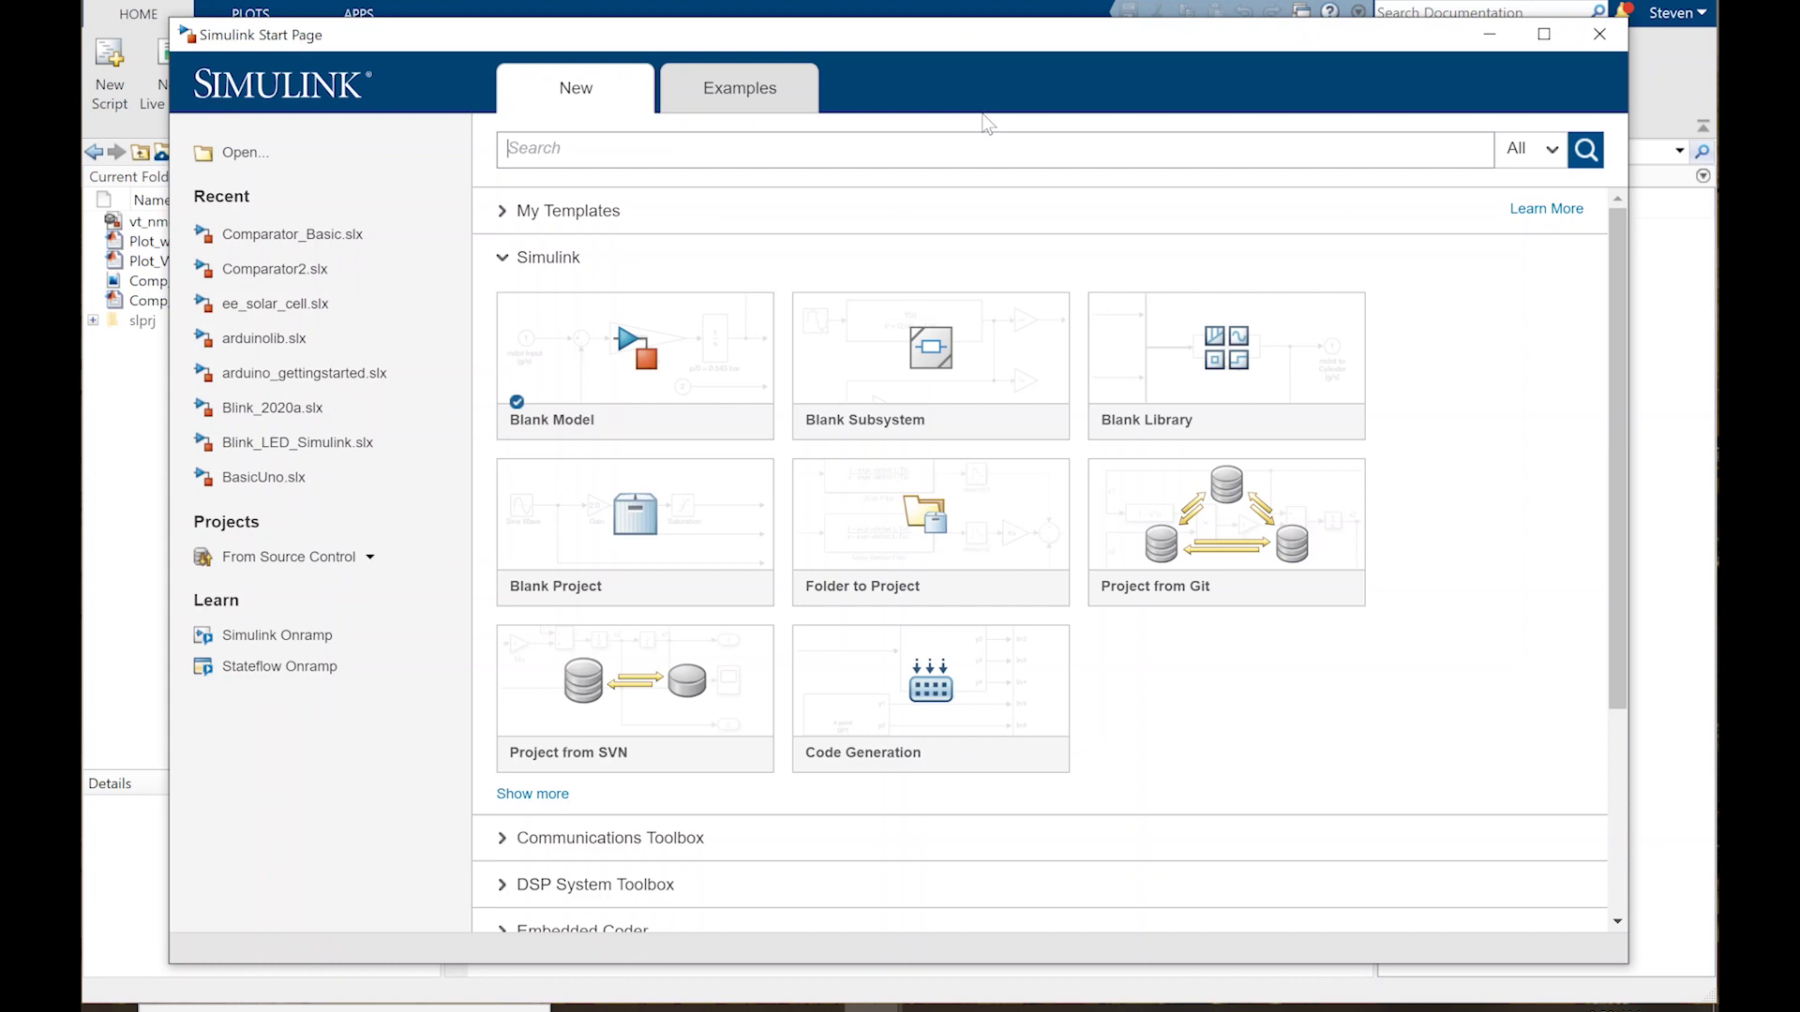
mouse_move(735, 370)
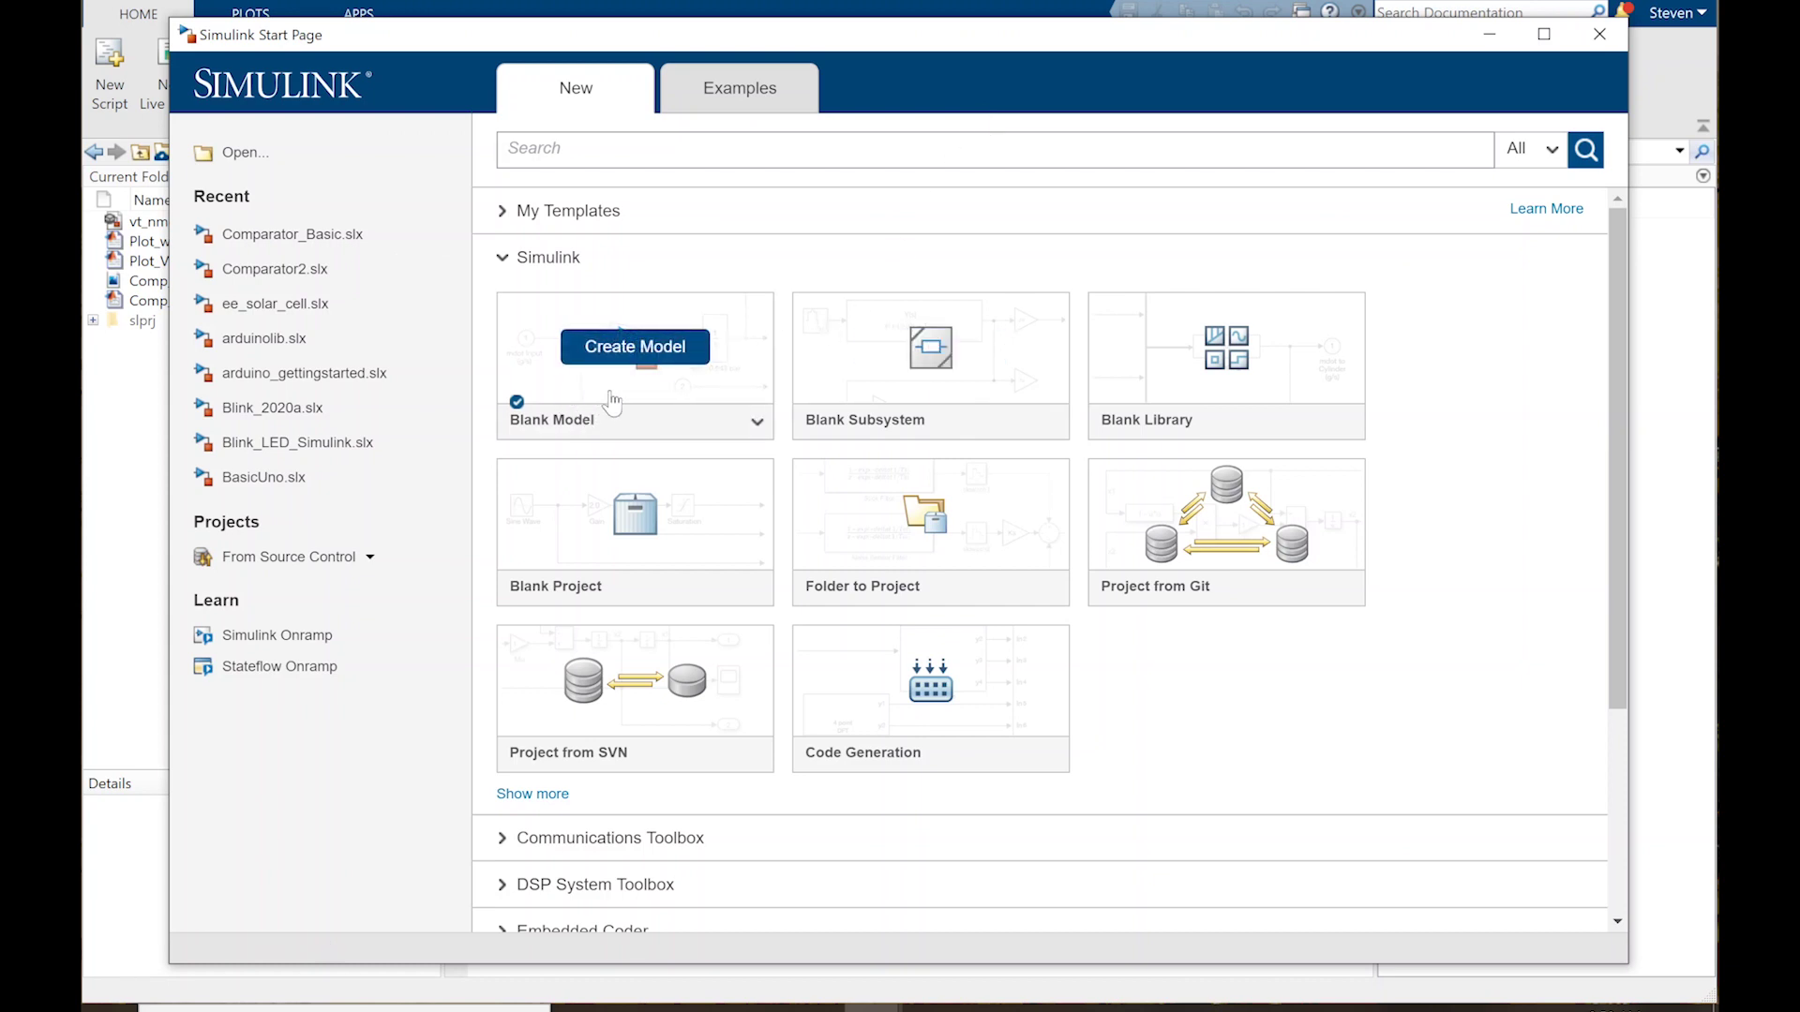
scroll(717, 401, "down", 4)
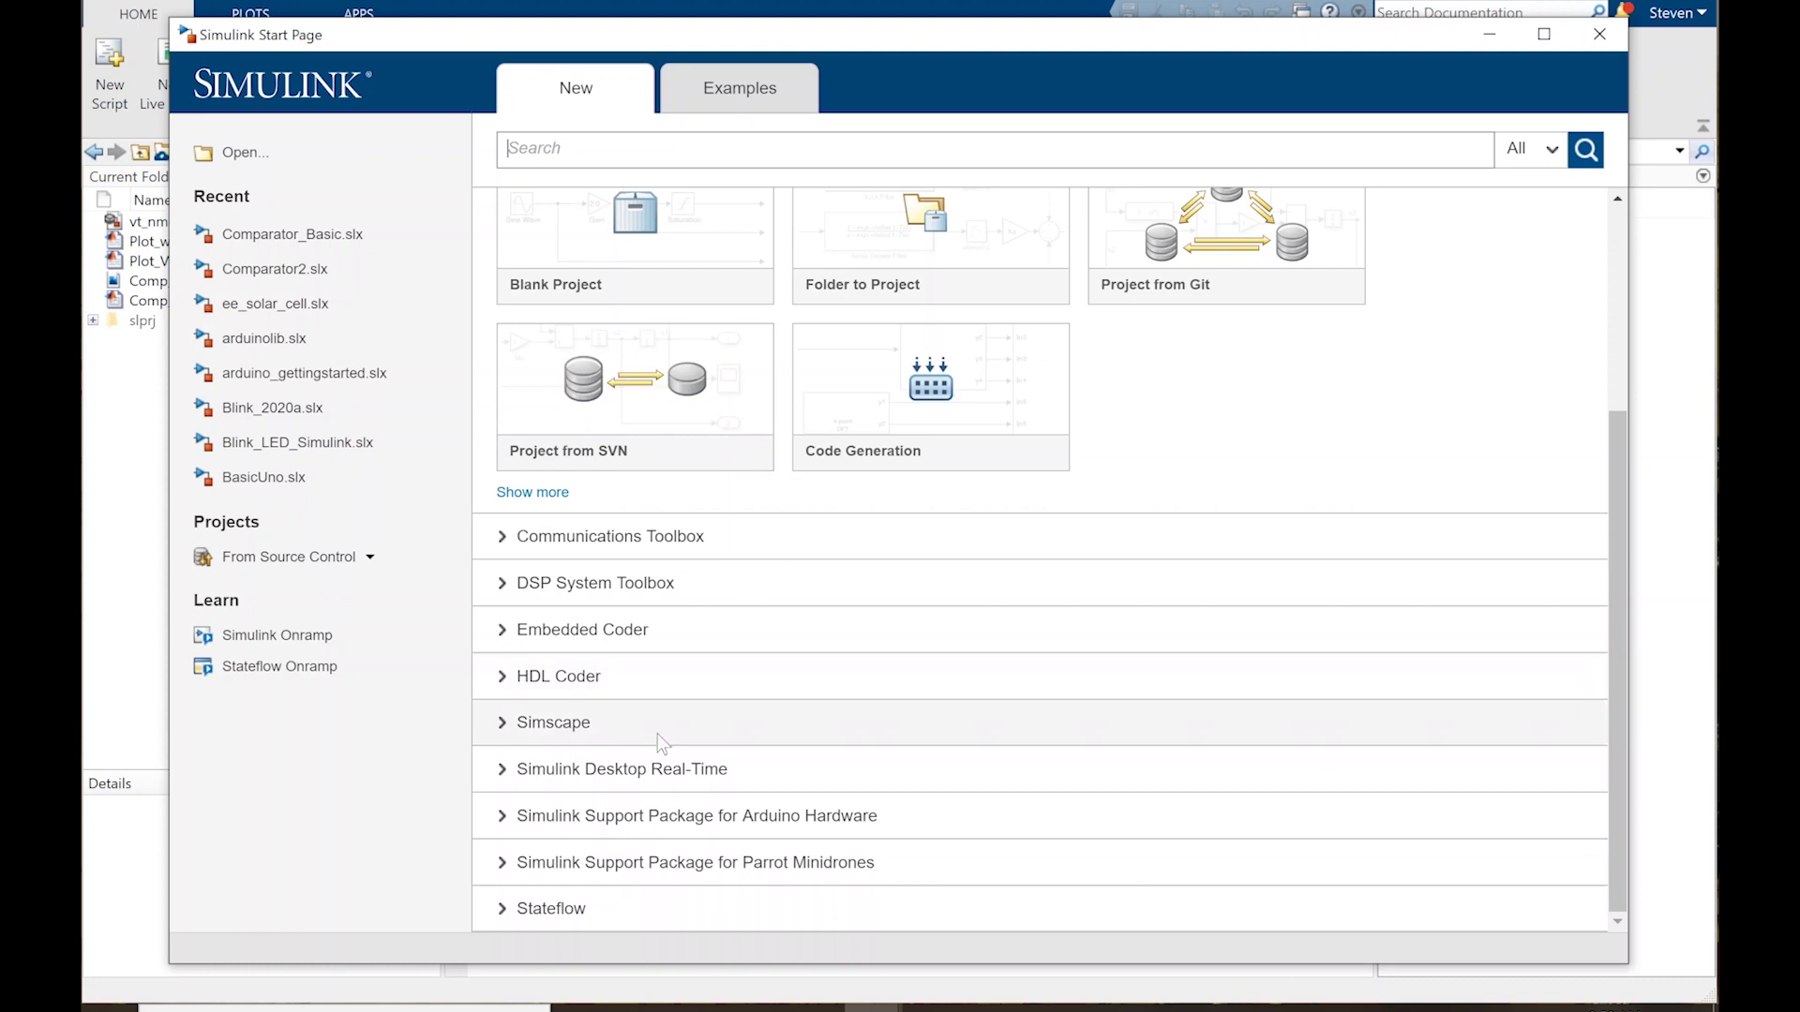
left_click(550, 732)
scroll(988, 712, "down", 3)
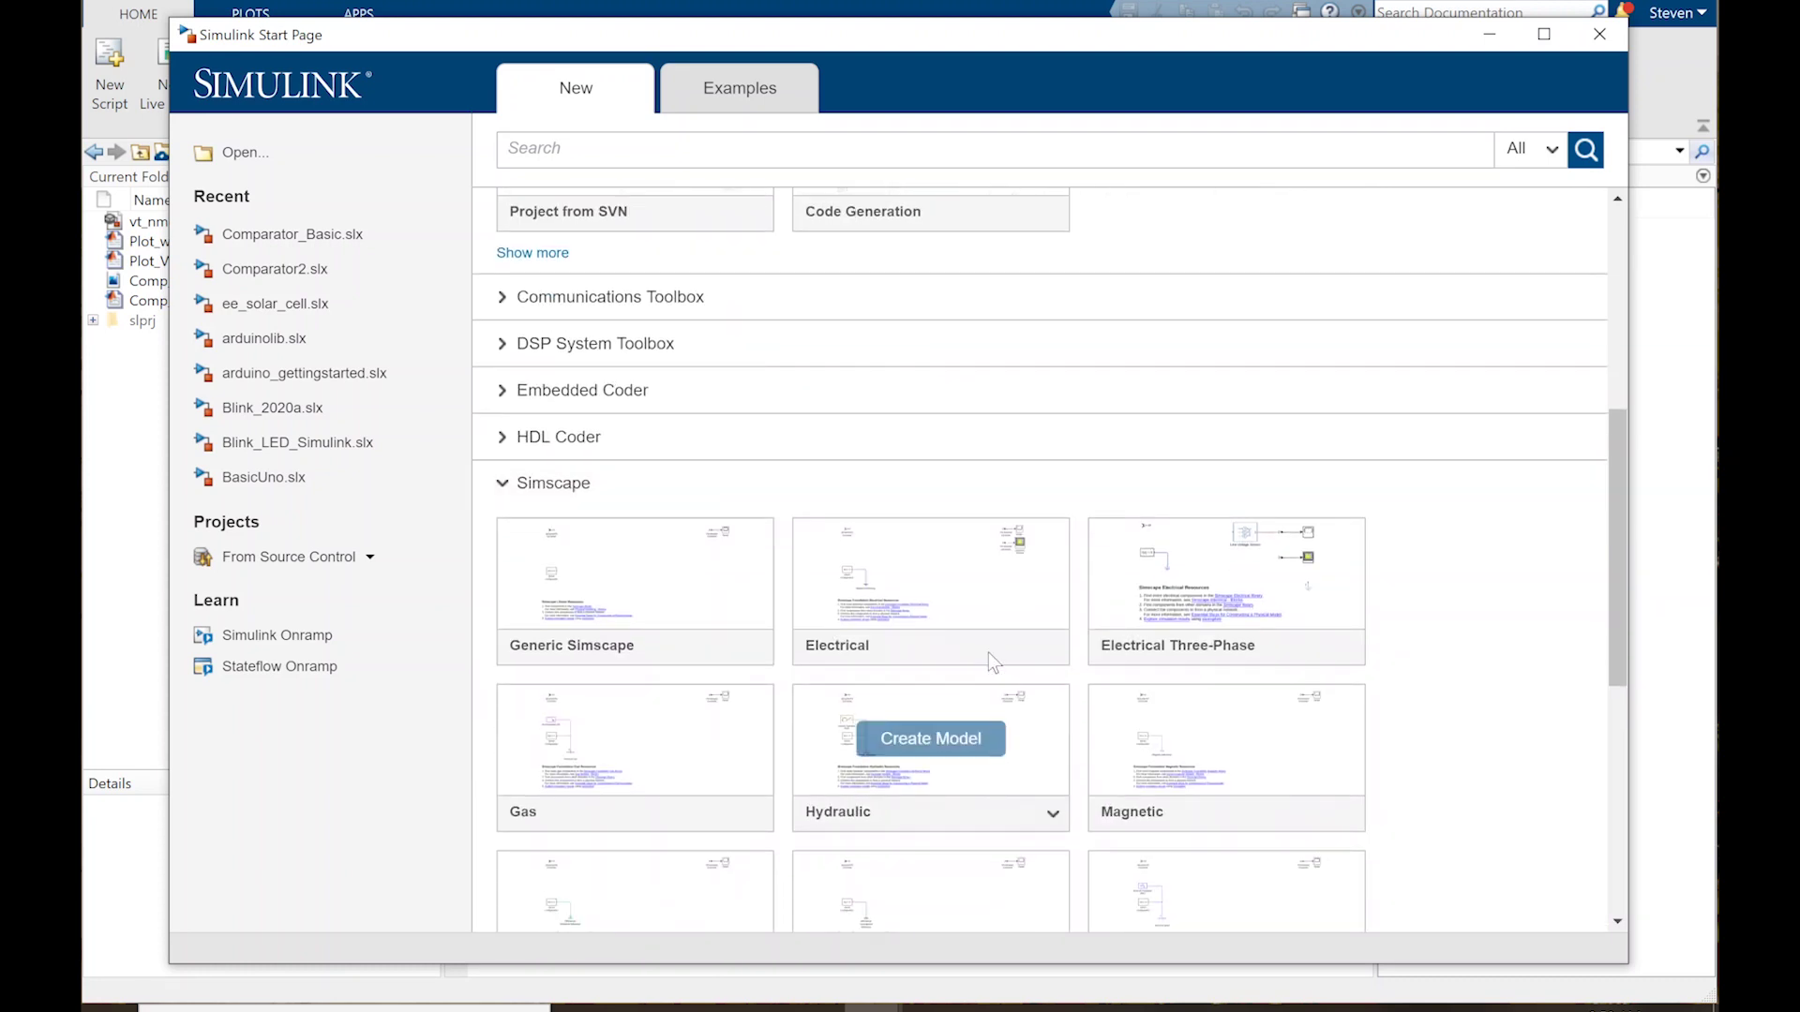
mouse_move(988, 656)
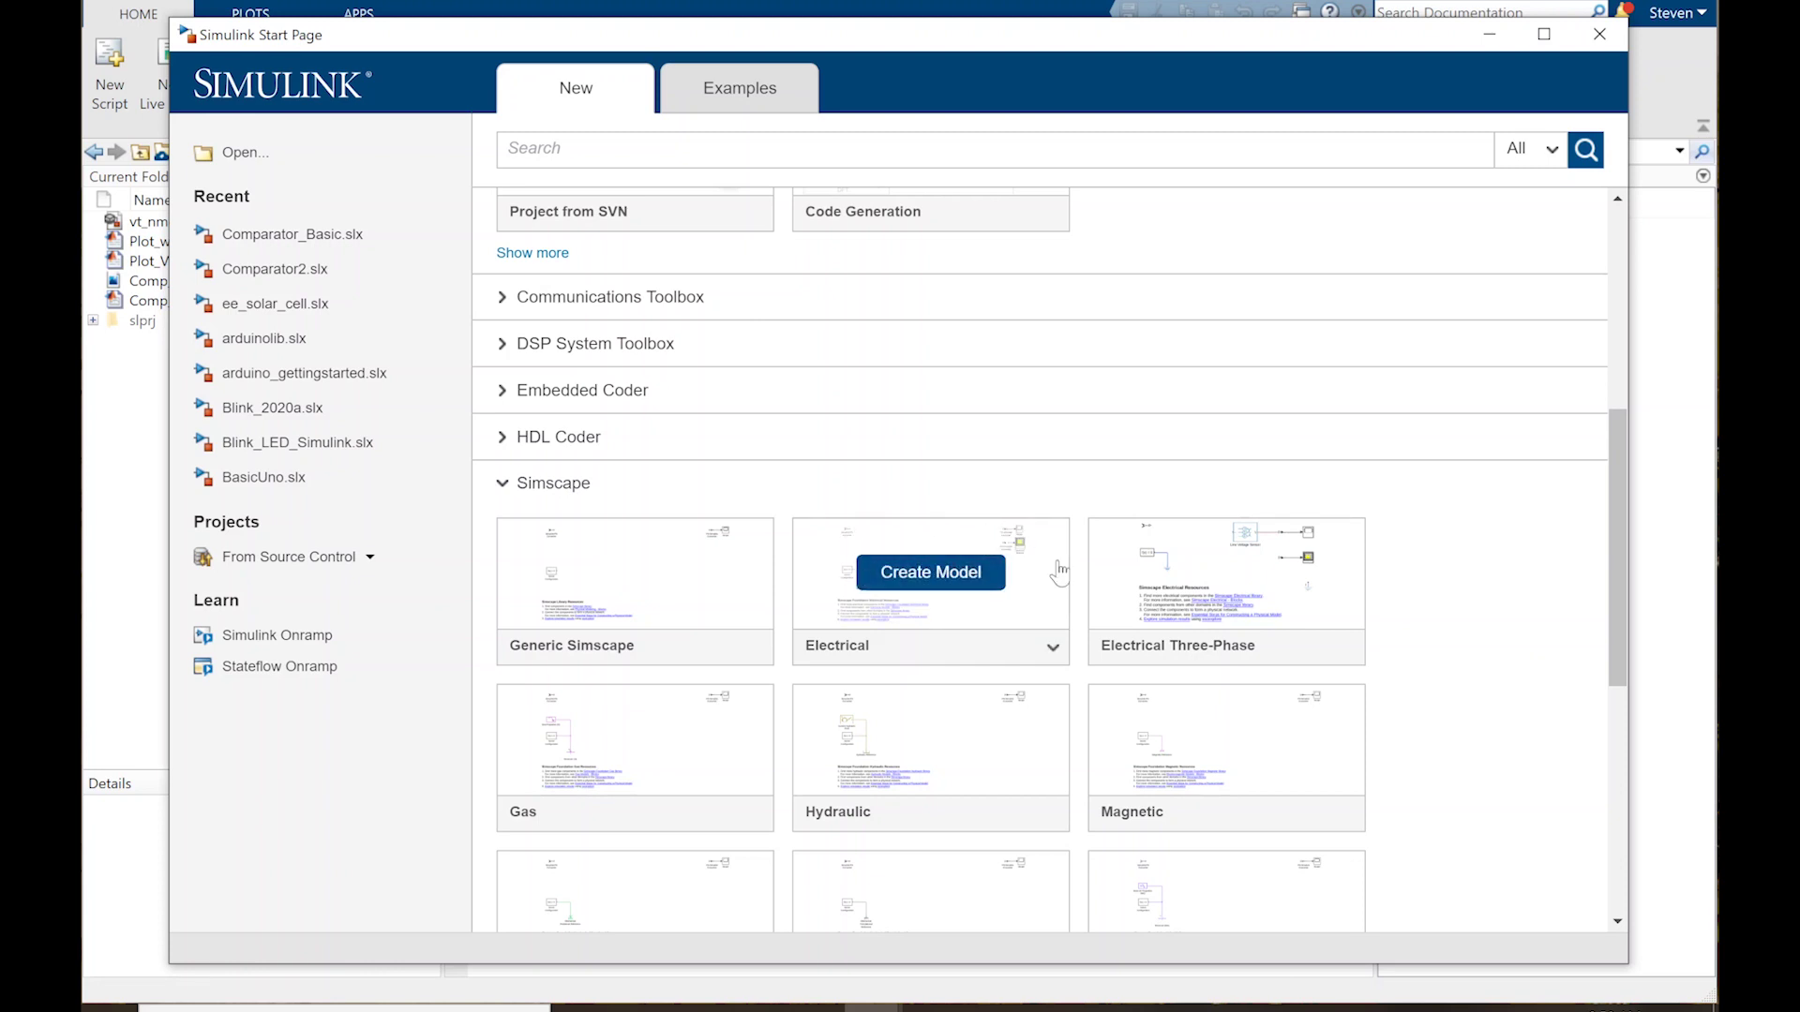
scroll(1084, 405, "up", 5)
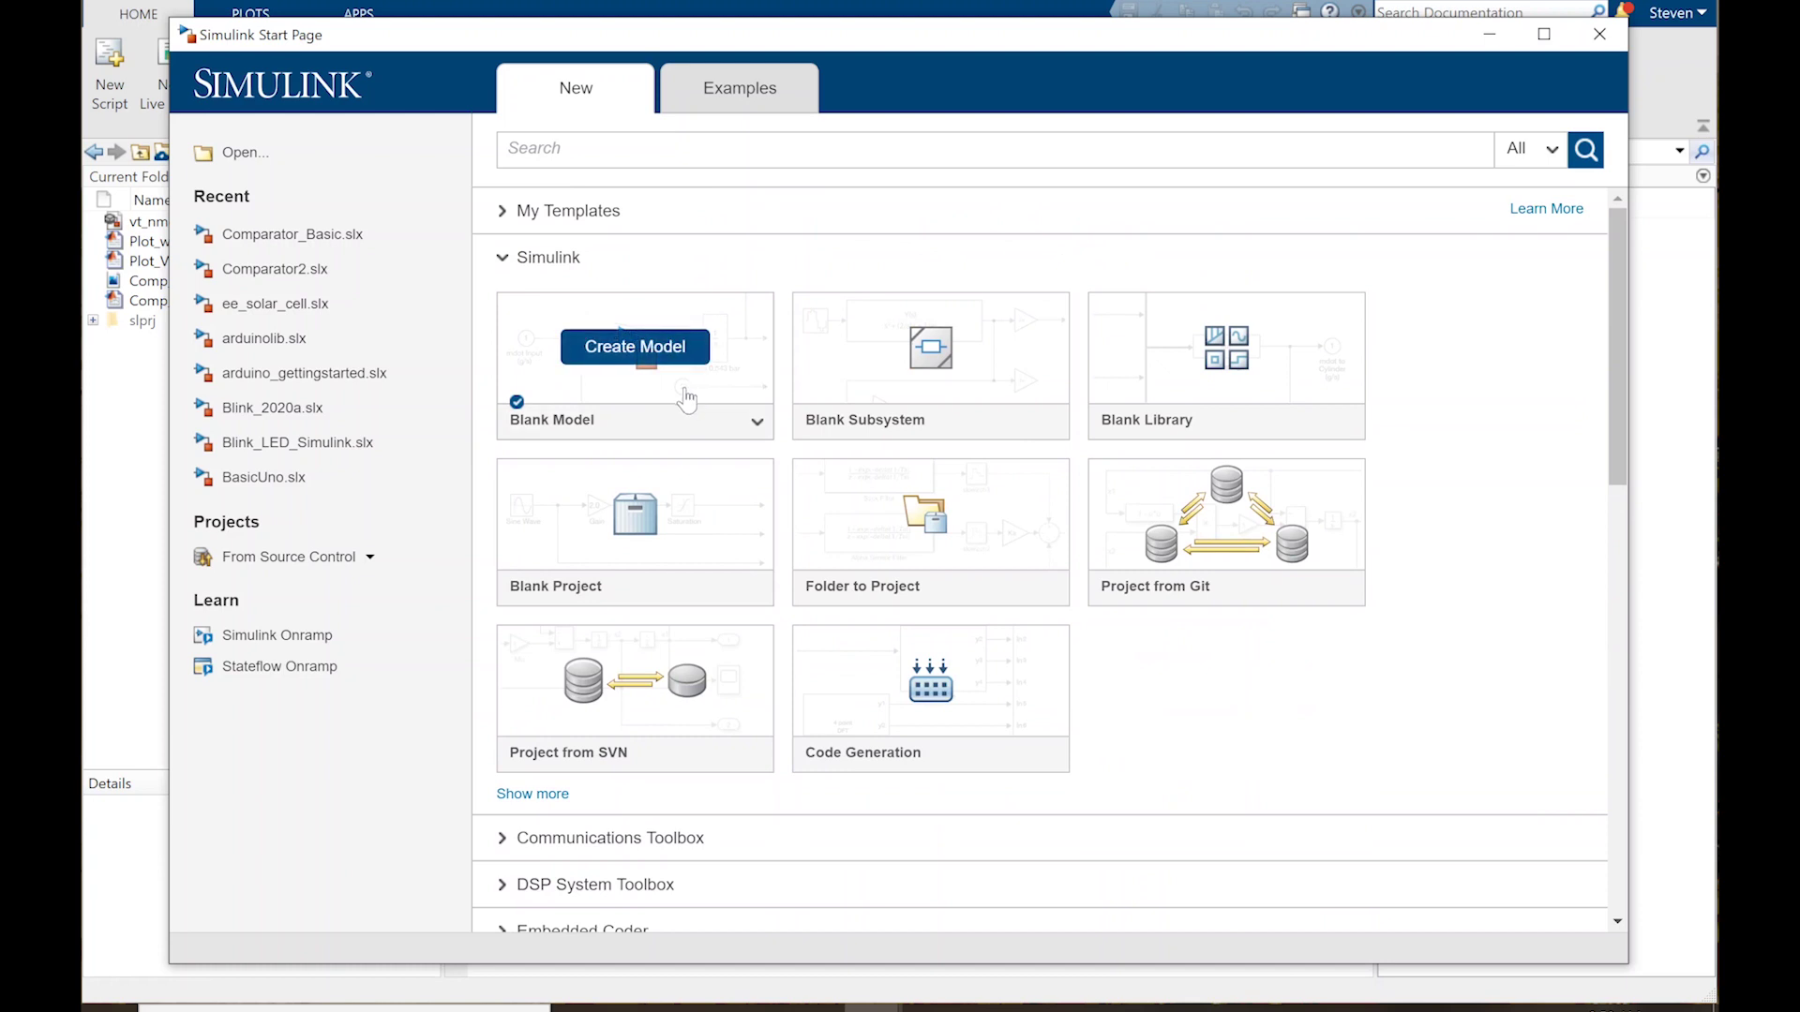
Step: Create a blank model and open the Library Browser, arranging both windows so that blocks can be brought across
left_click(678, 386)
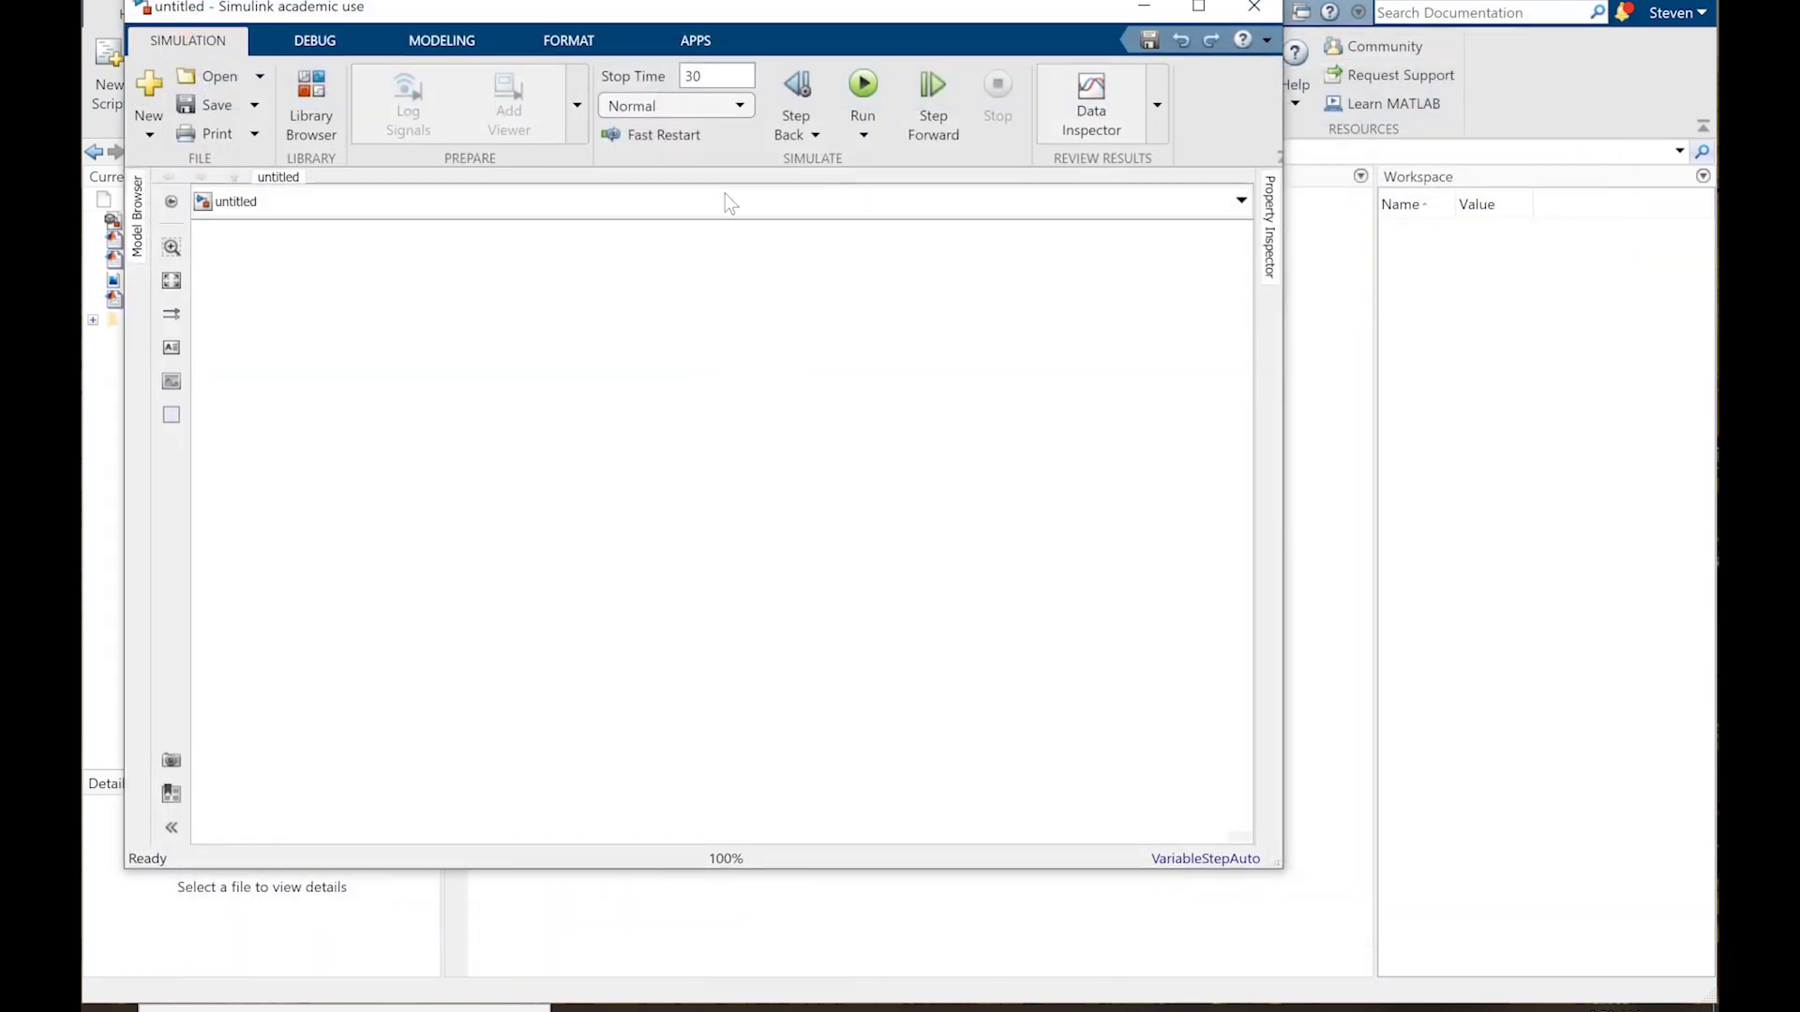
left_click_drag(717, 19, 1078, 79)
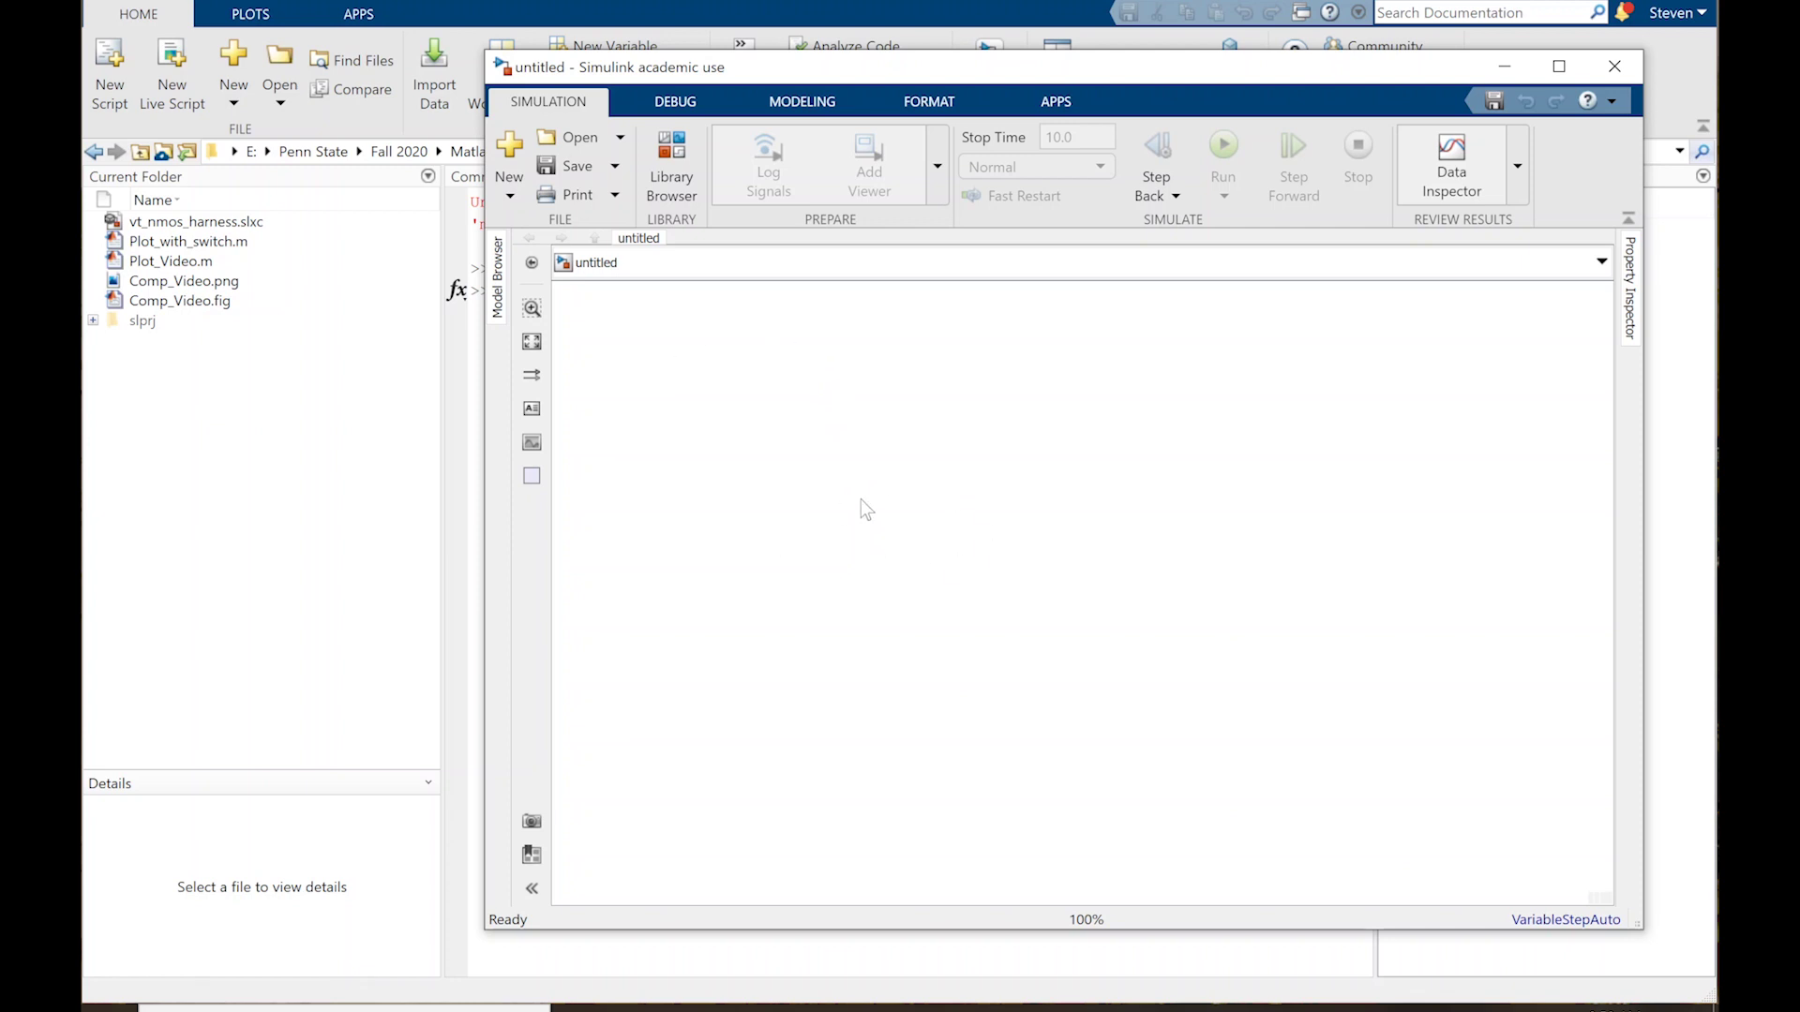
left_click(673, 157)
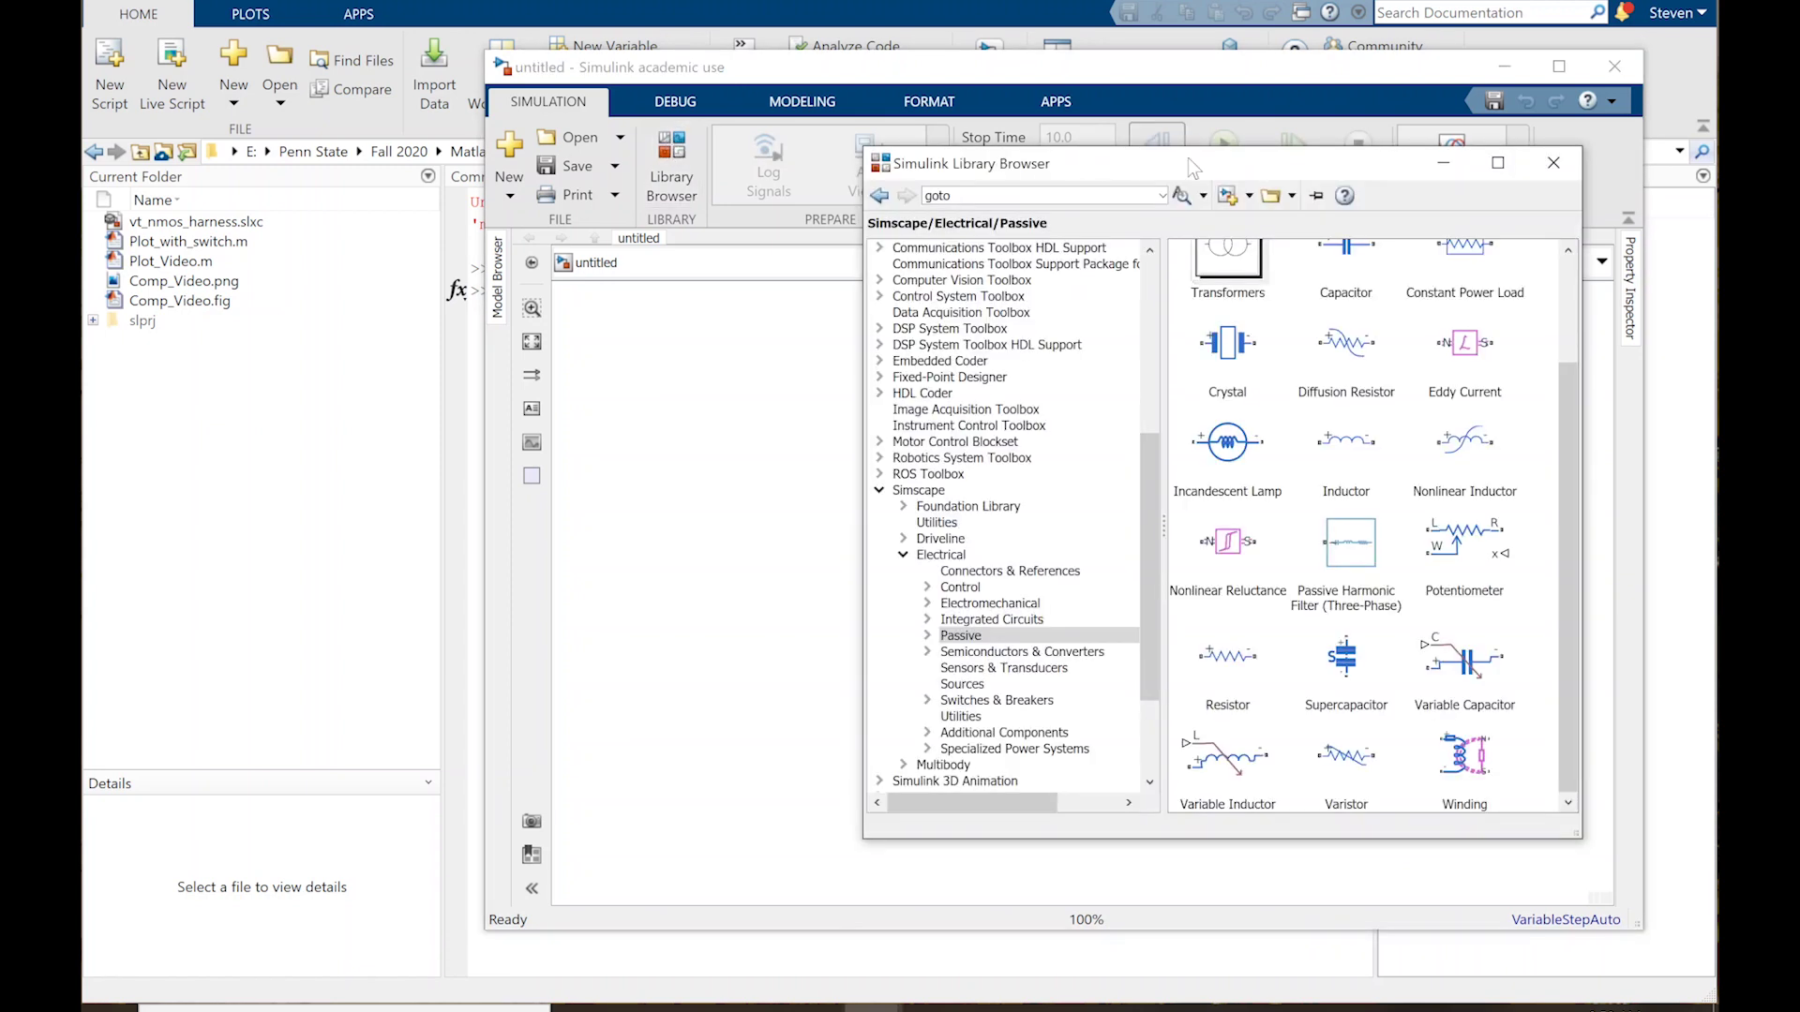
left_click_drag(1188, 157, 419, 225)
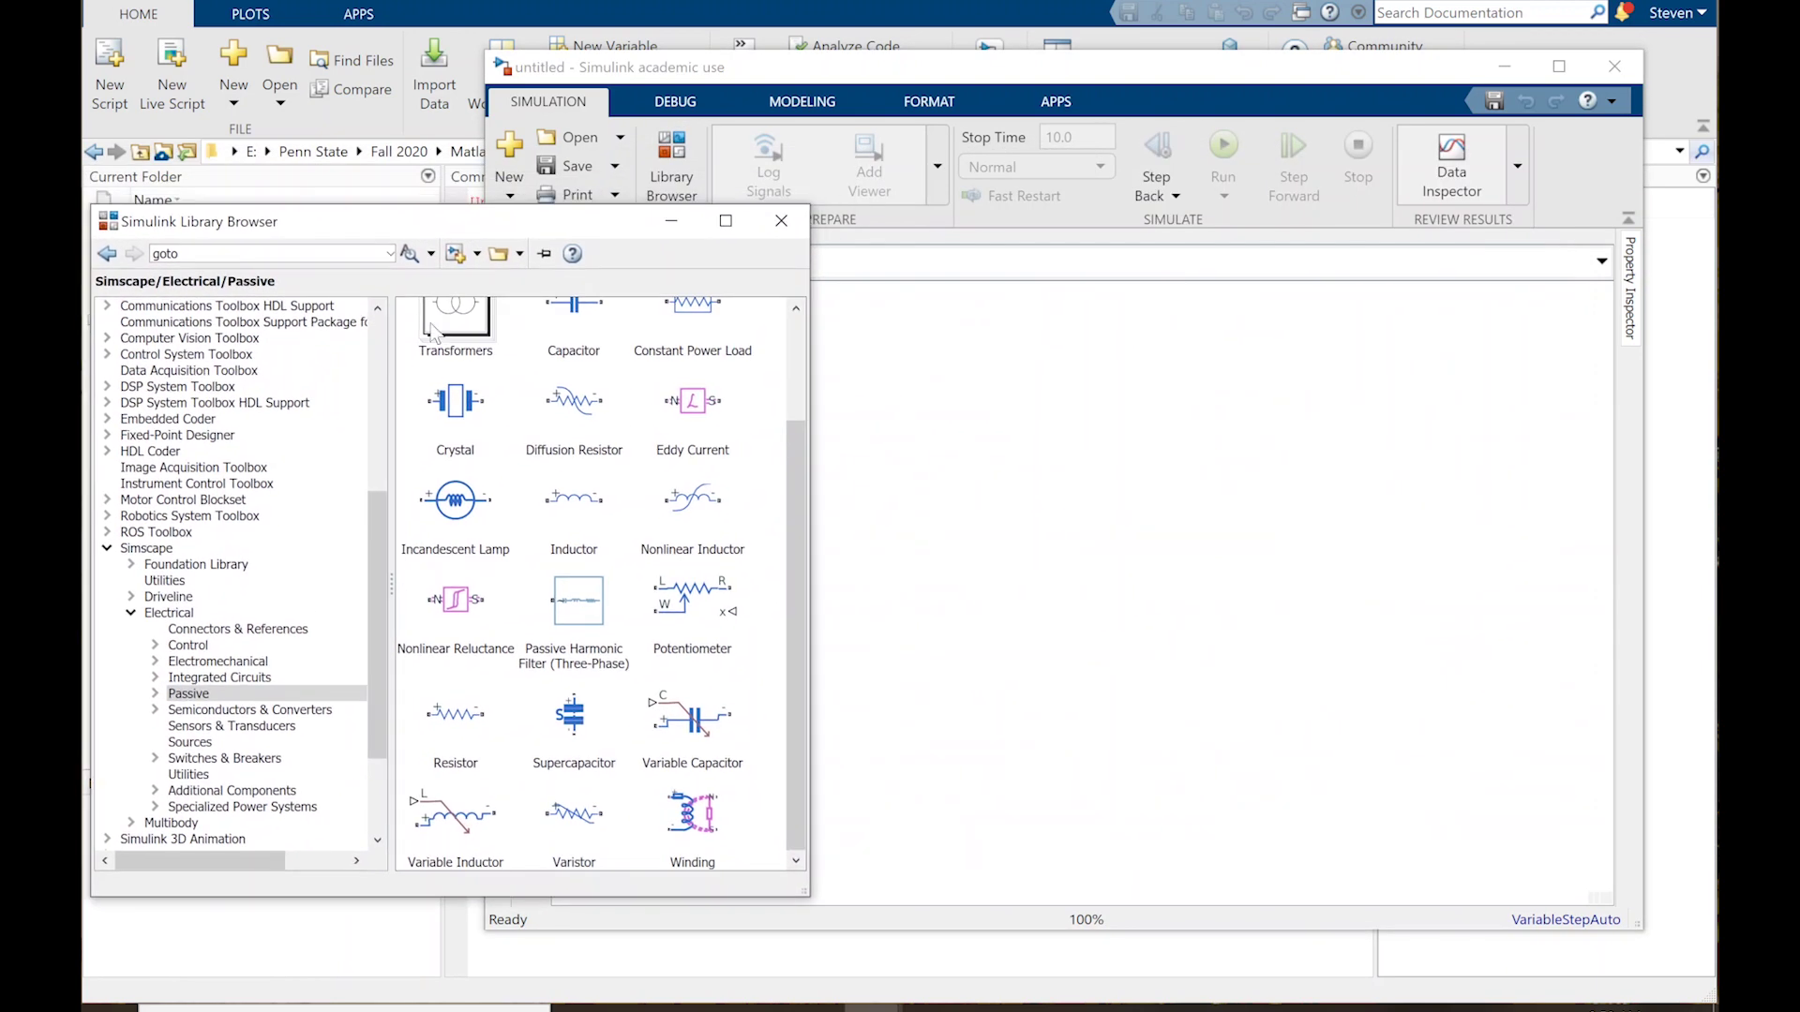
Step: Examine the Commonly Used Blocks of the Simulink library with the Simscape branch collapsed
left_click(108, 548)
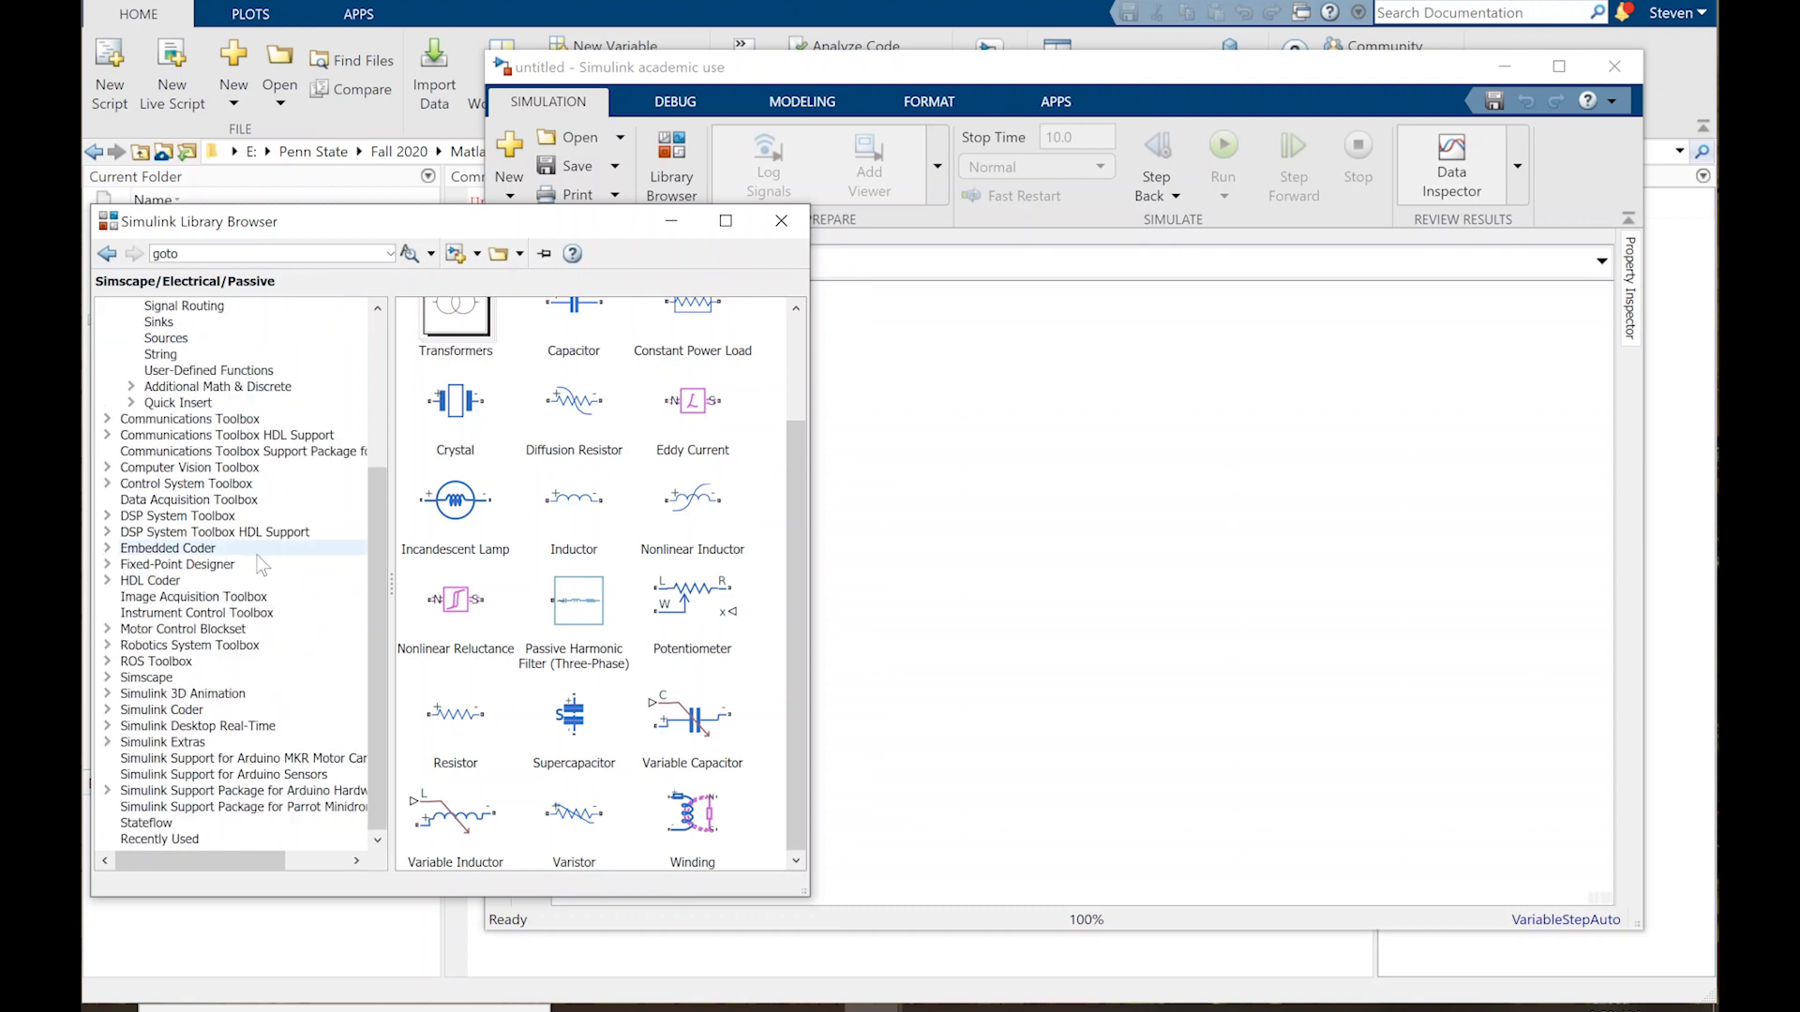
left_click_drag(369, 486, 370, 348)
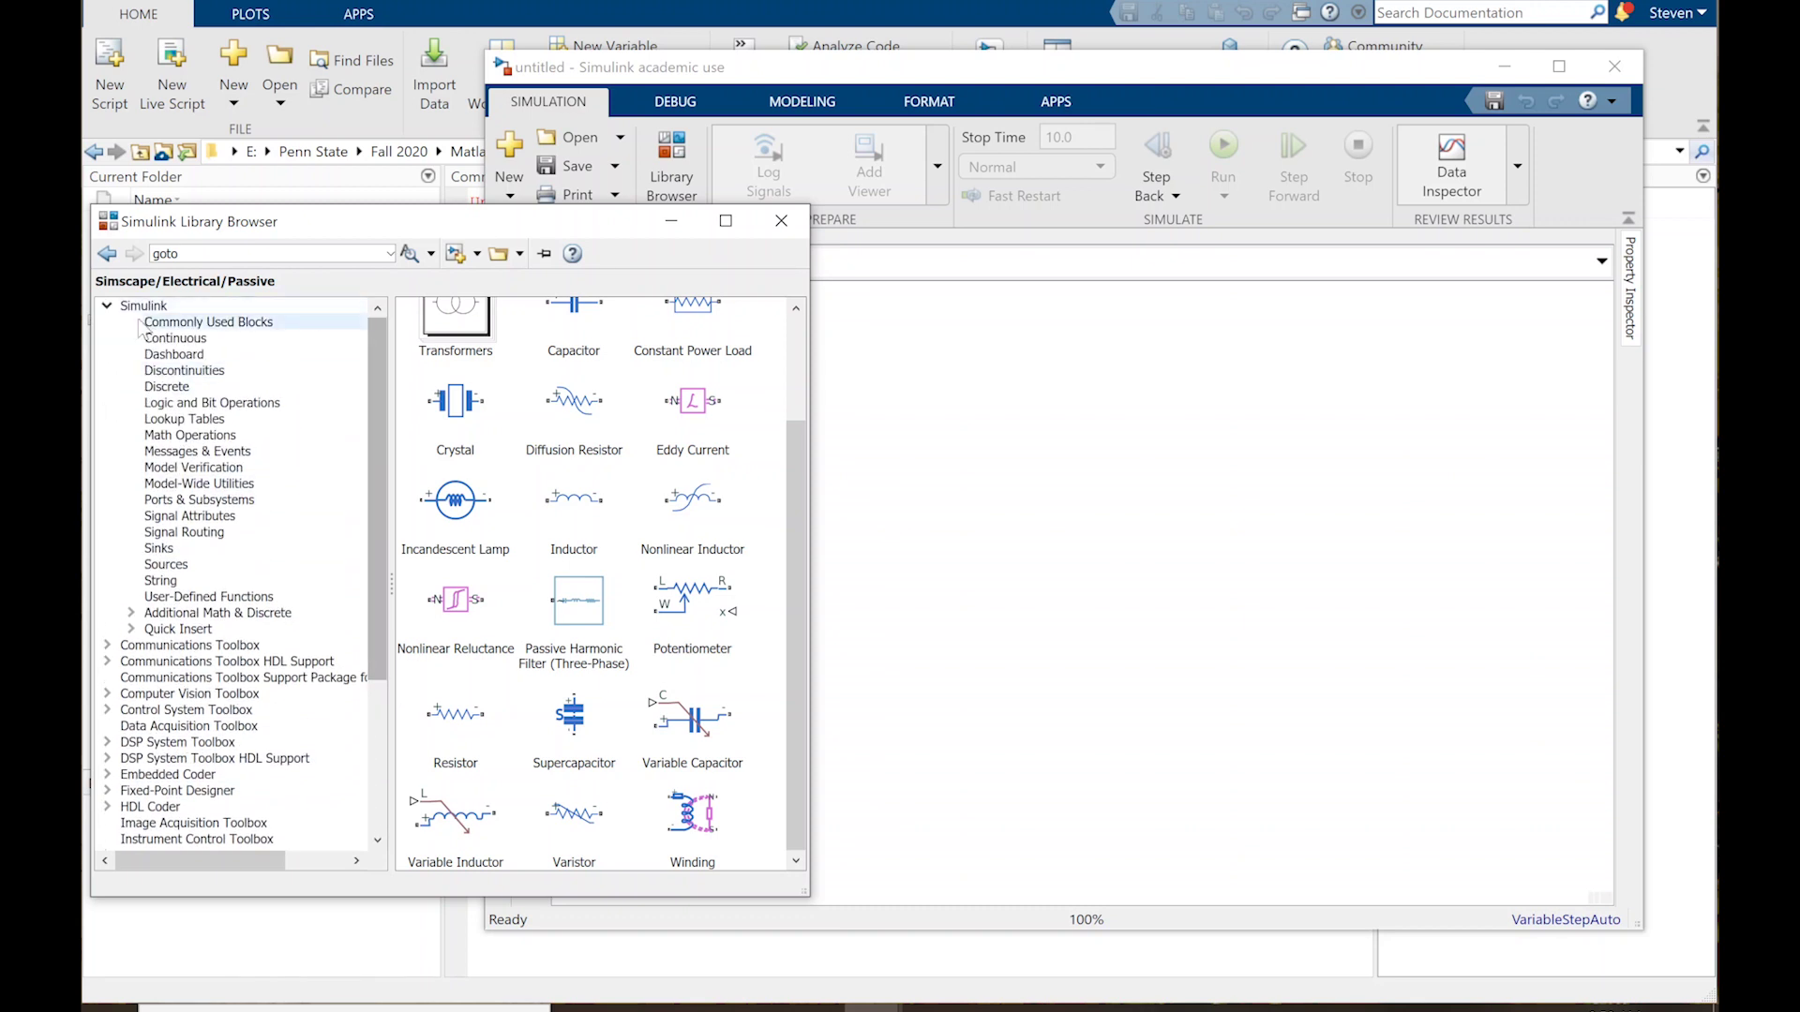
left_click(177, 323)
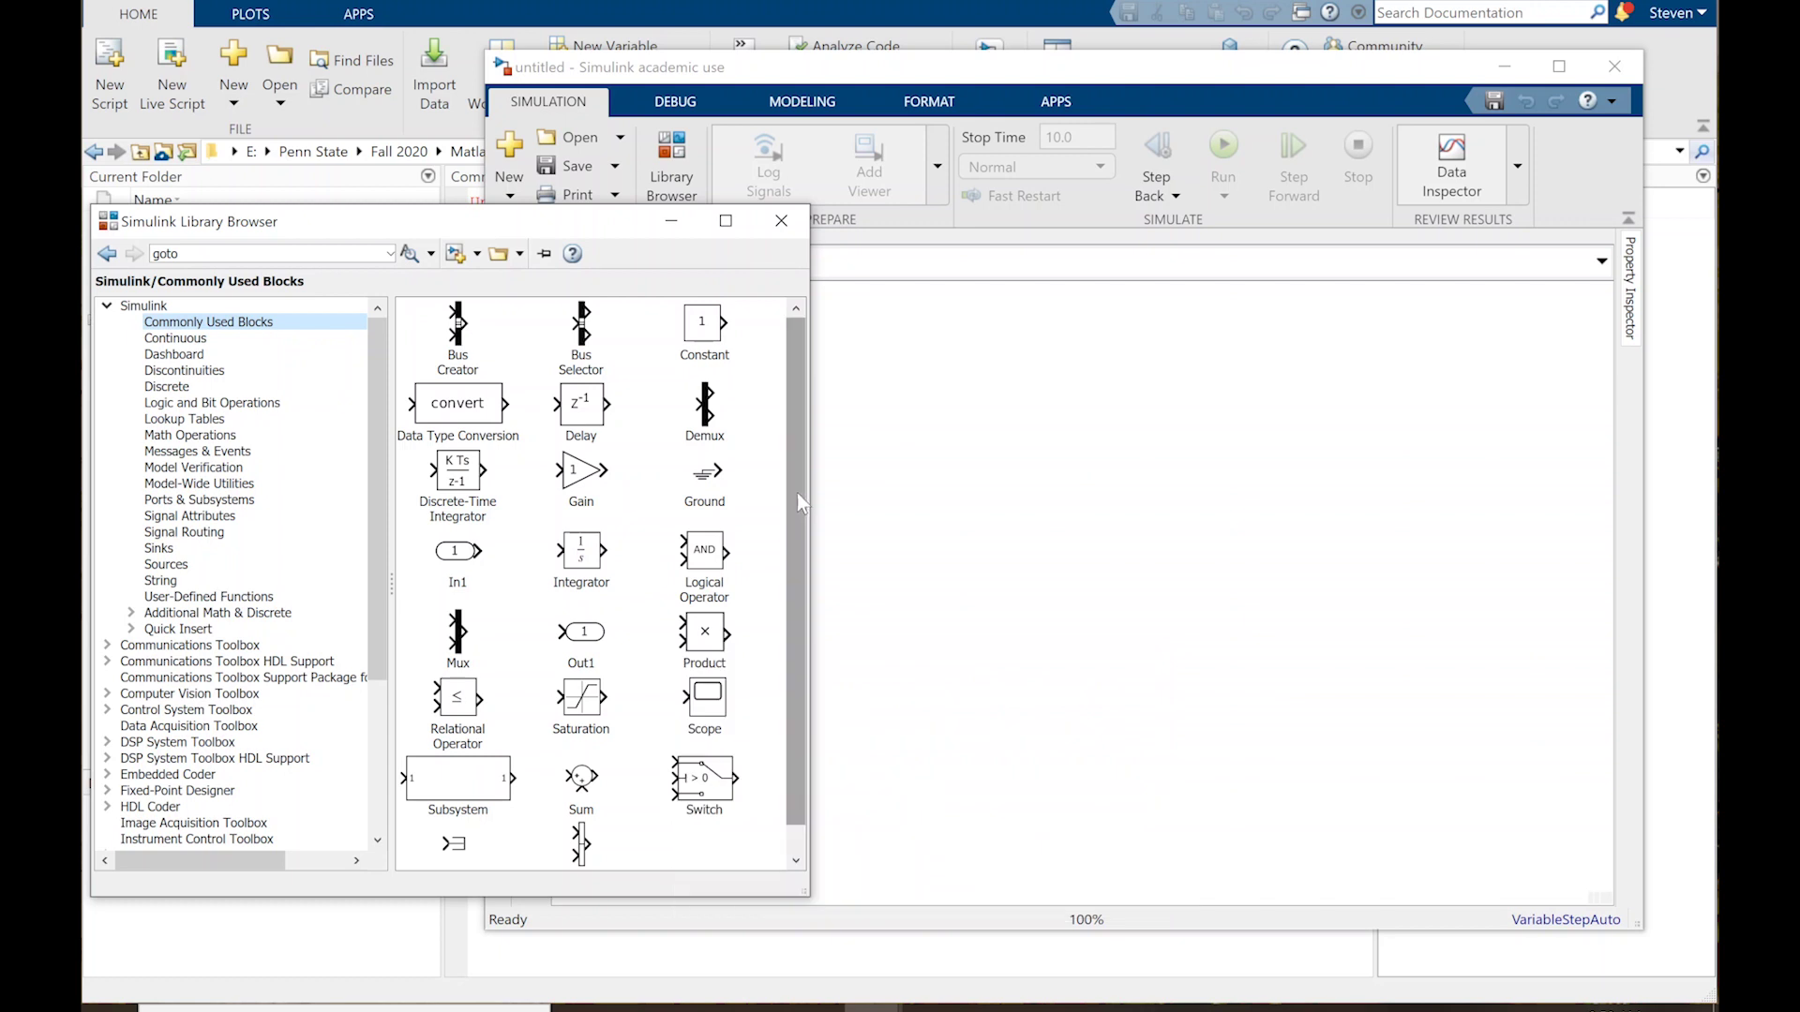
mouse_move(797, 493)
left_mouse_down()
mouse_move(797, 516)
mouse_move(797, 494)
left_mouse_up()
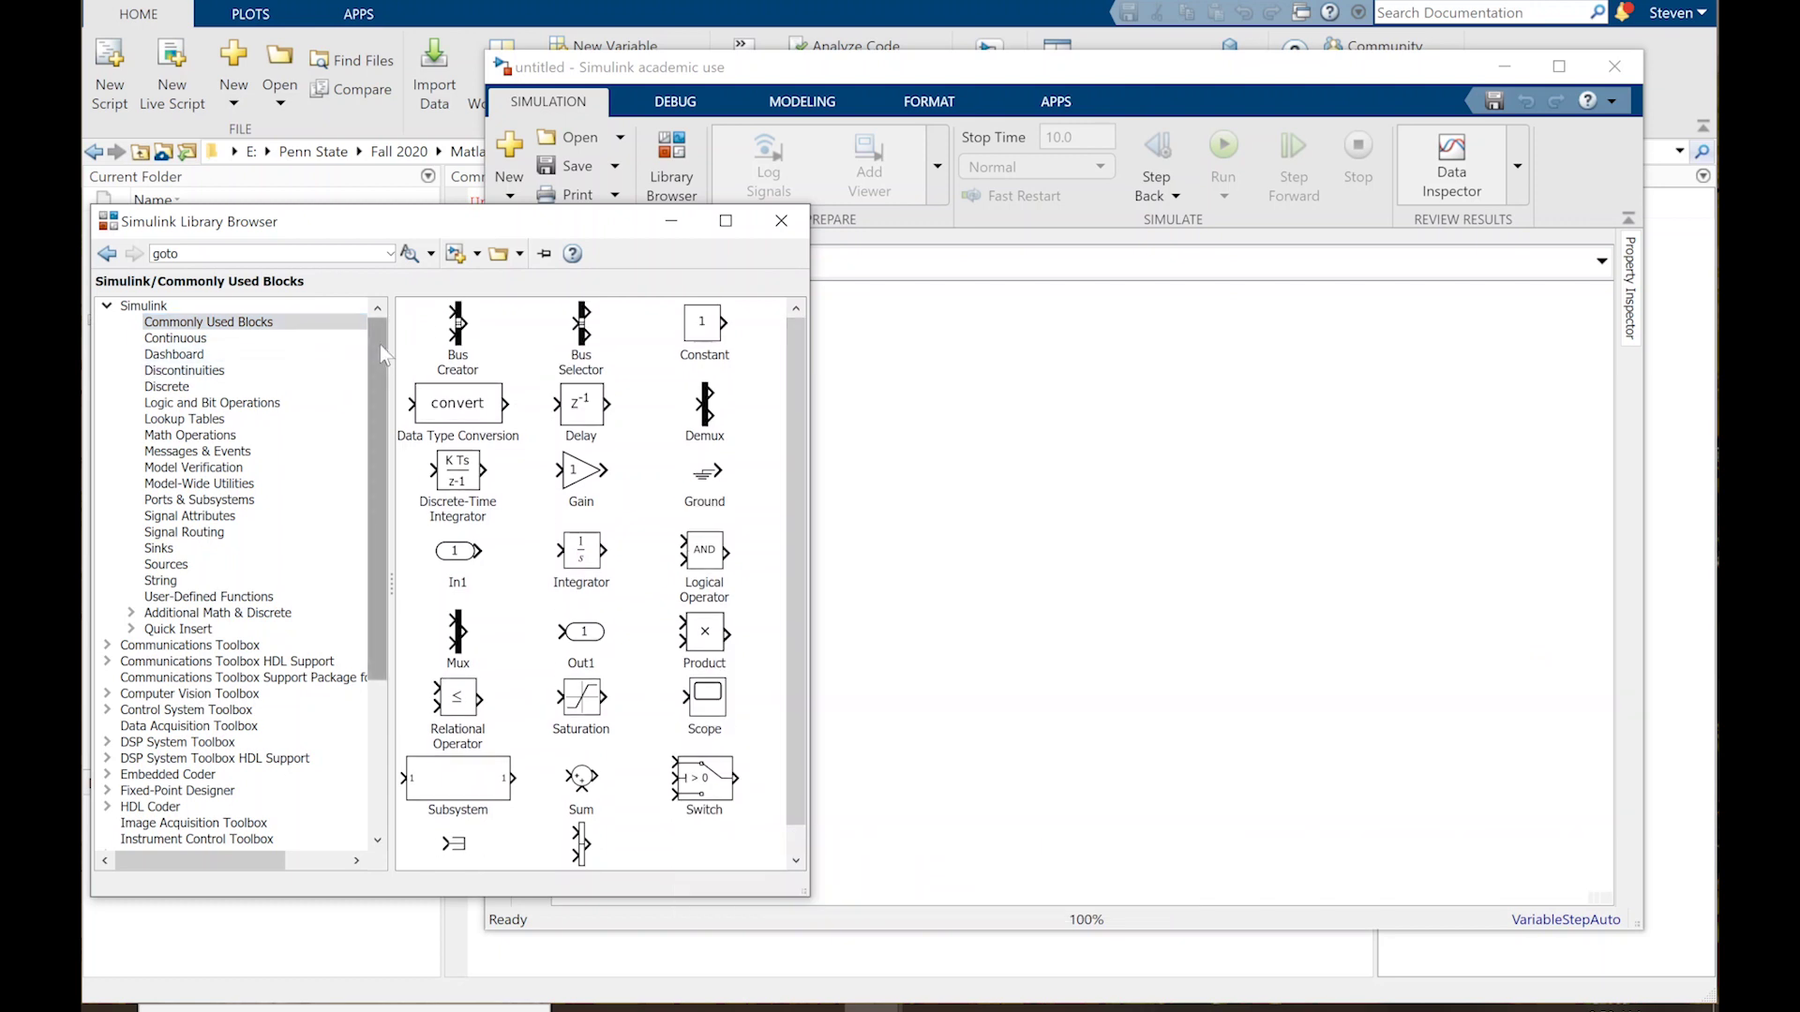
scroll(377, 441, "down", 5)
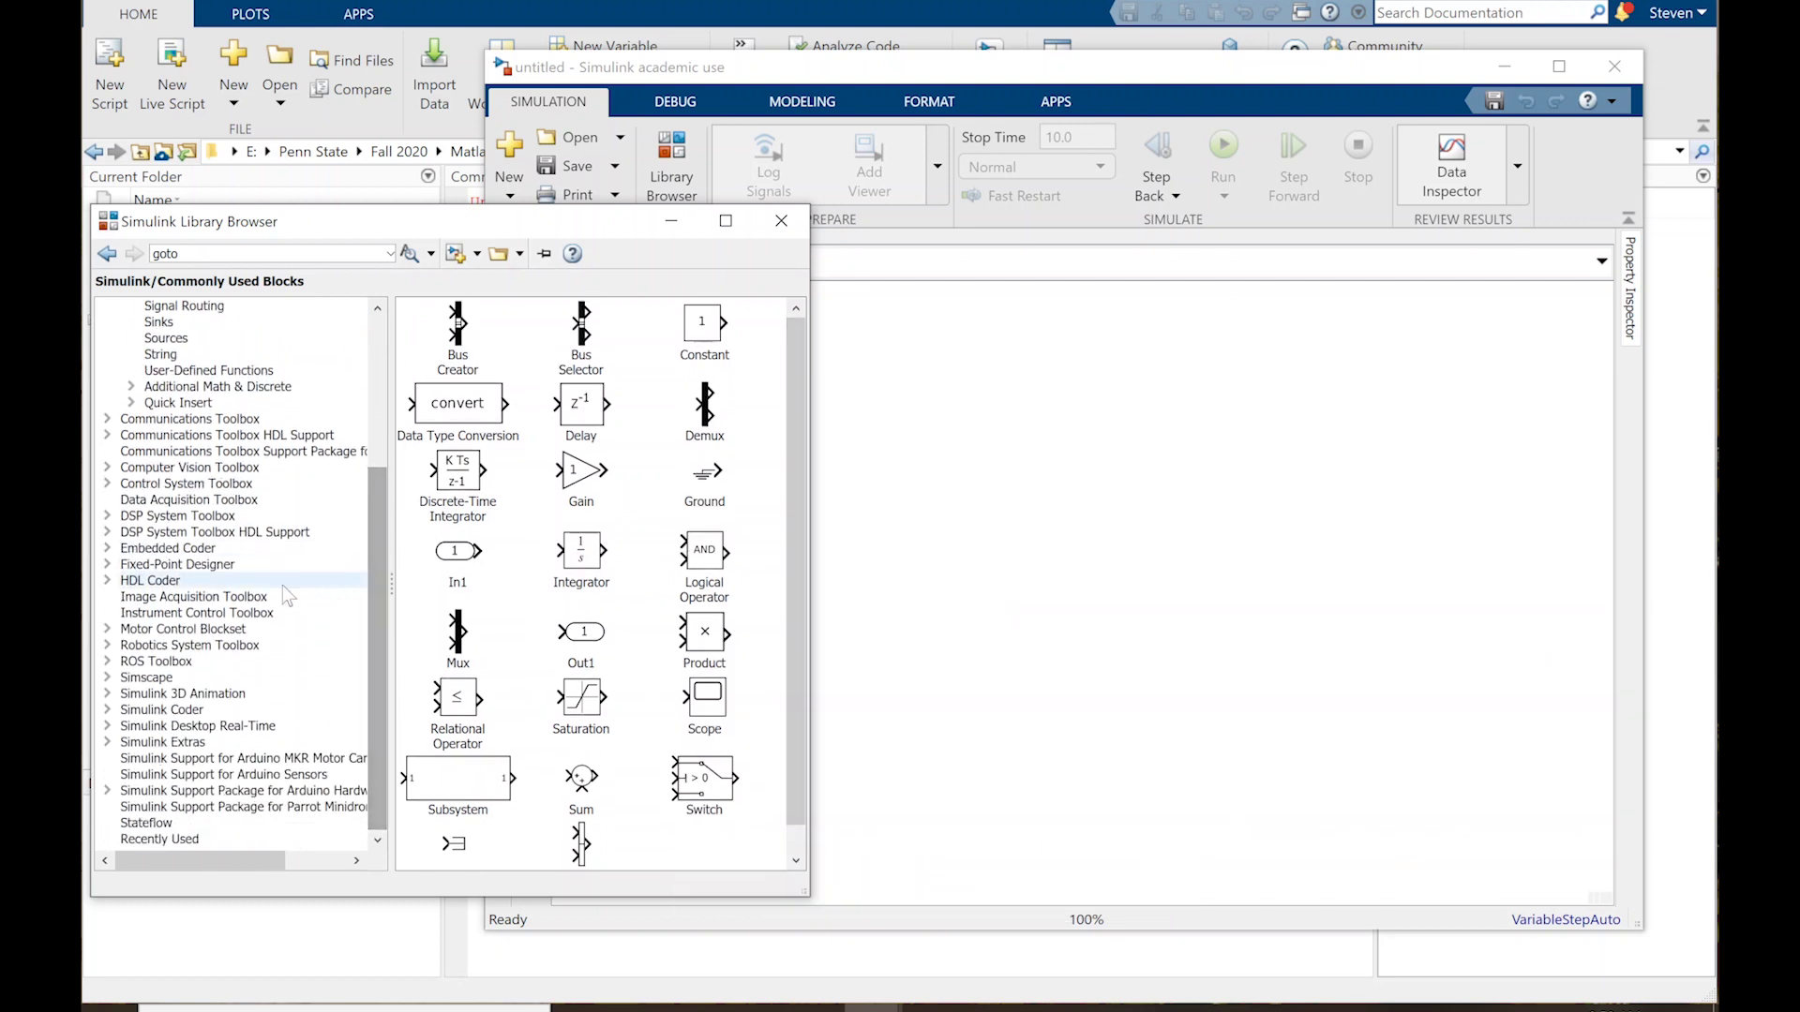
Step: Expand the Simscape library and examine the passive components in its Electrical section
left_click(106, 678)
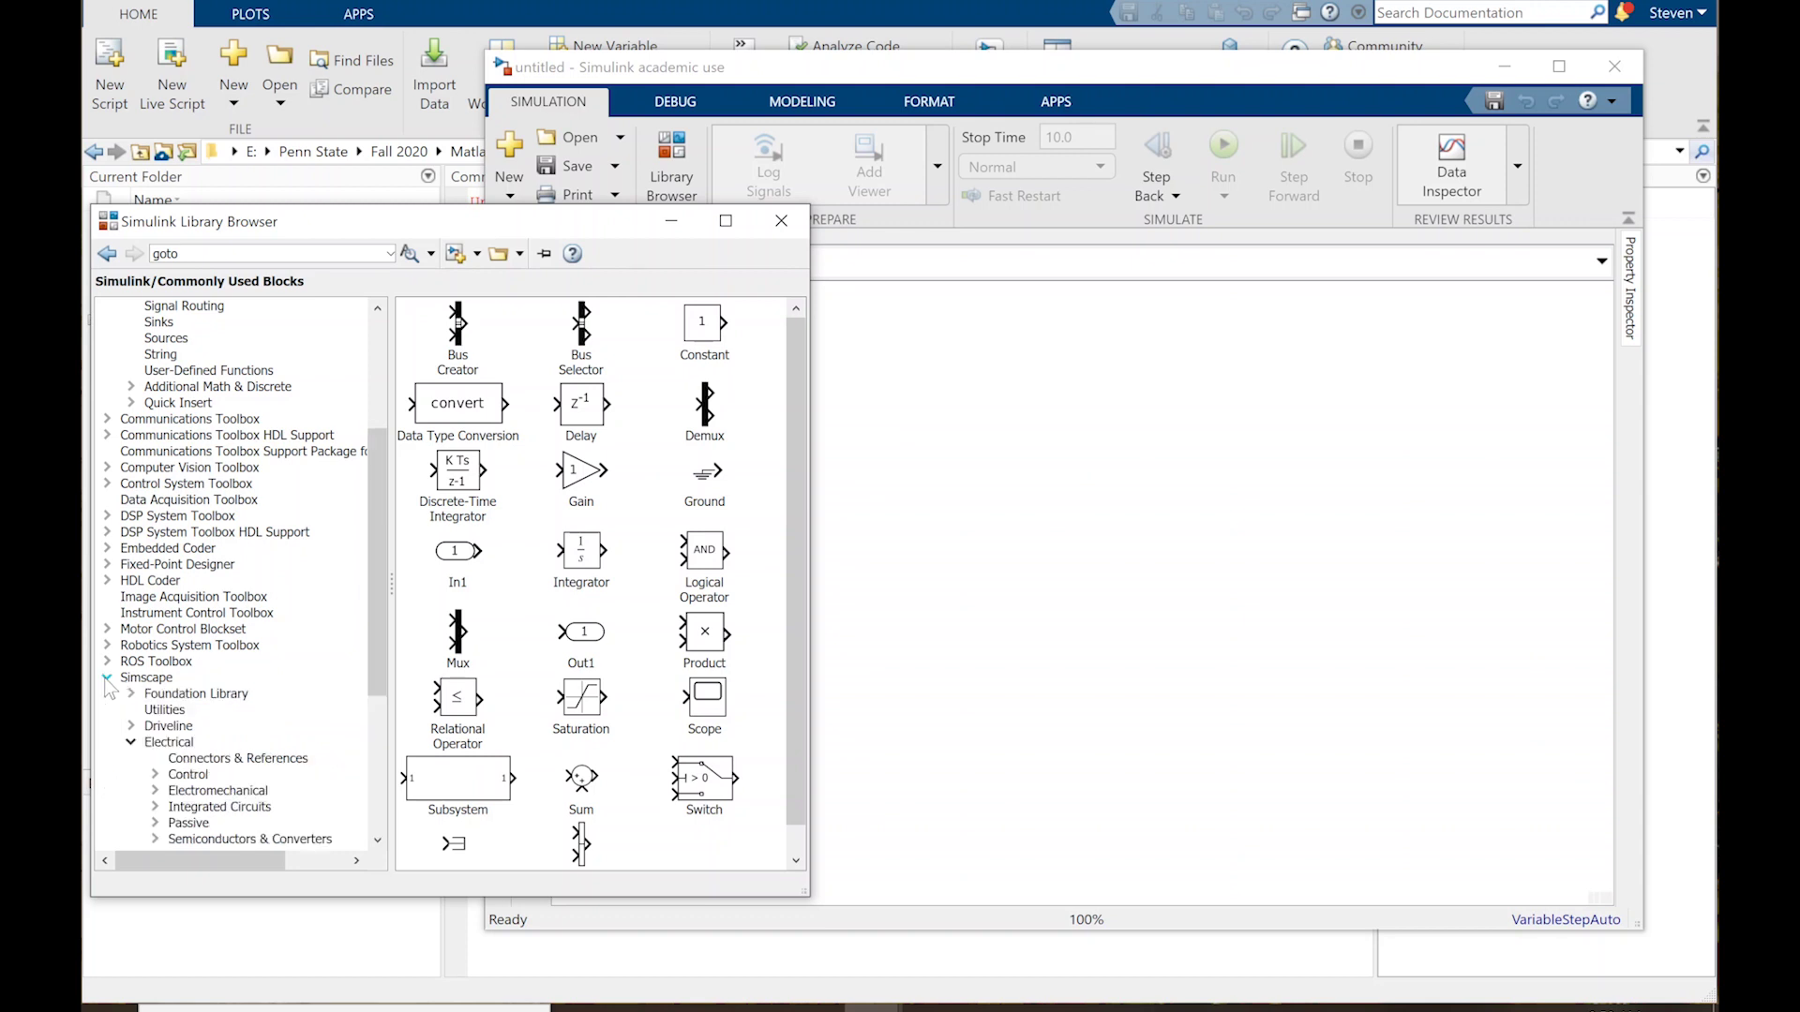
scroll(158, 647, "down", 2)
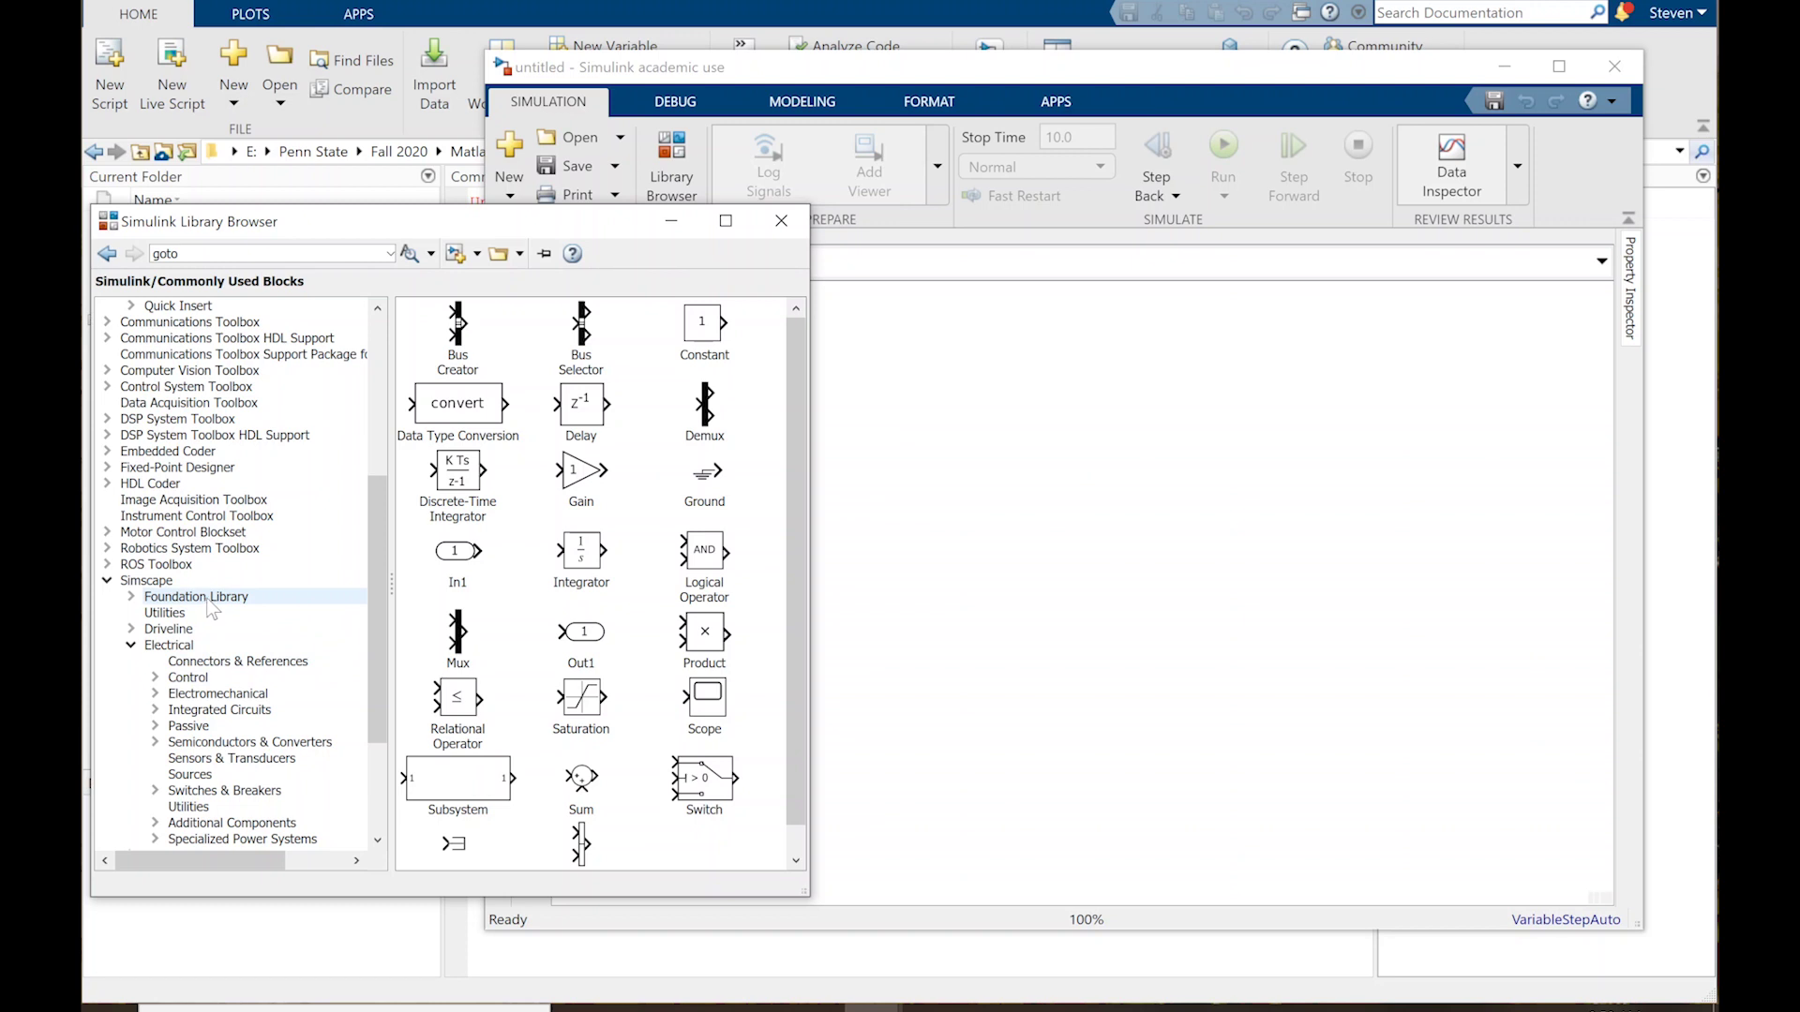
scroll(210, 602, "down", 1)
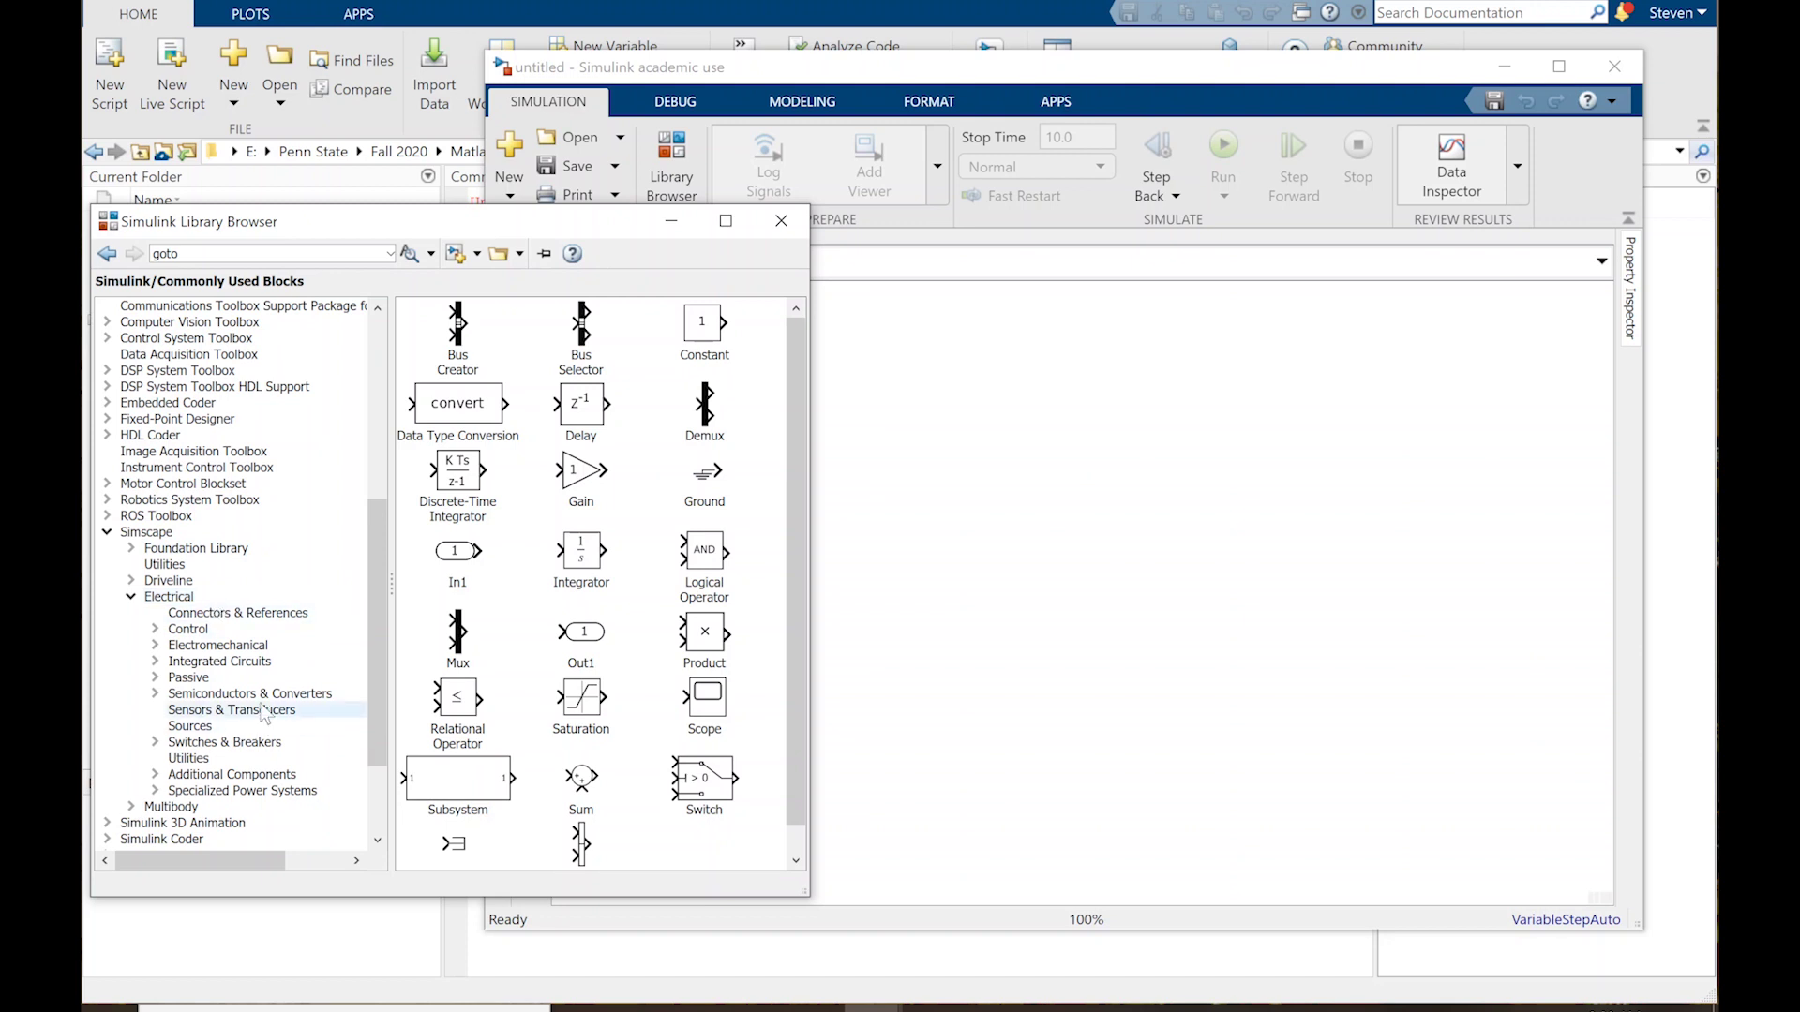
left_click(200, 681)
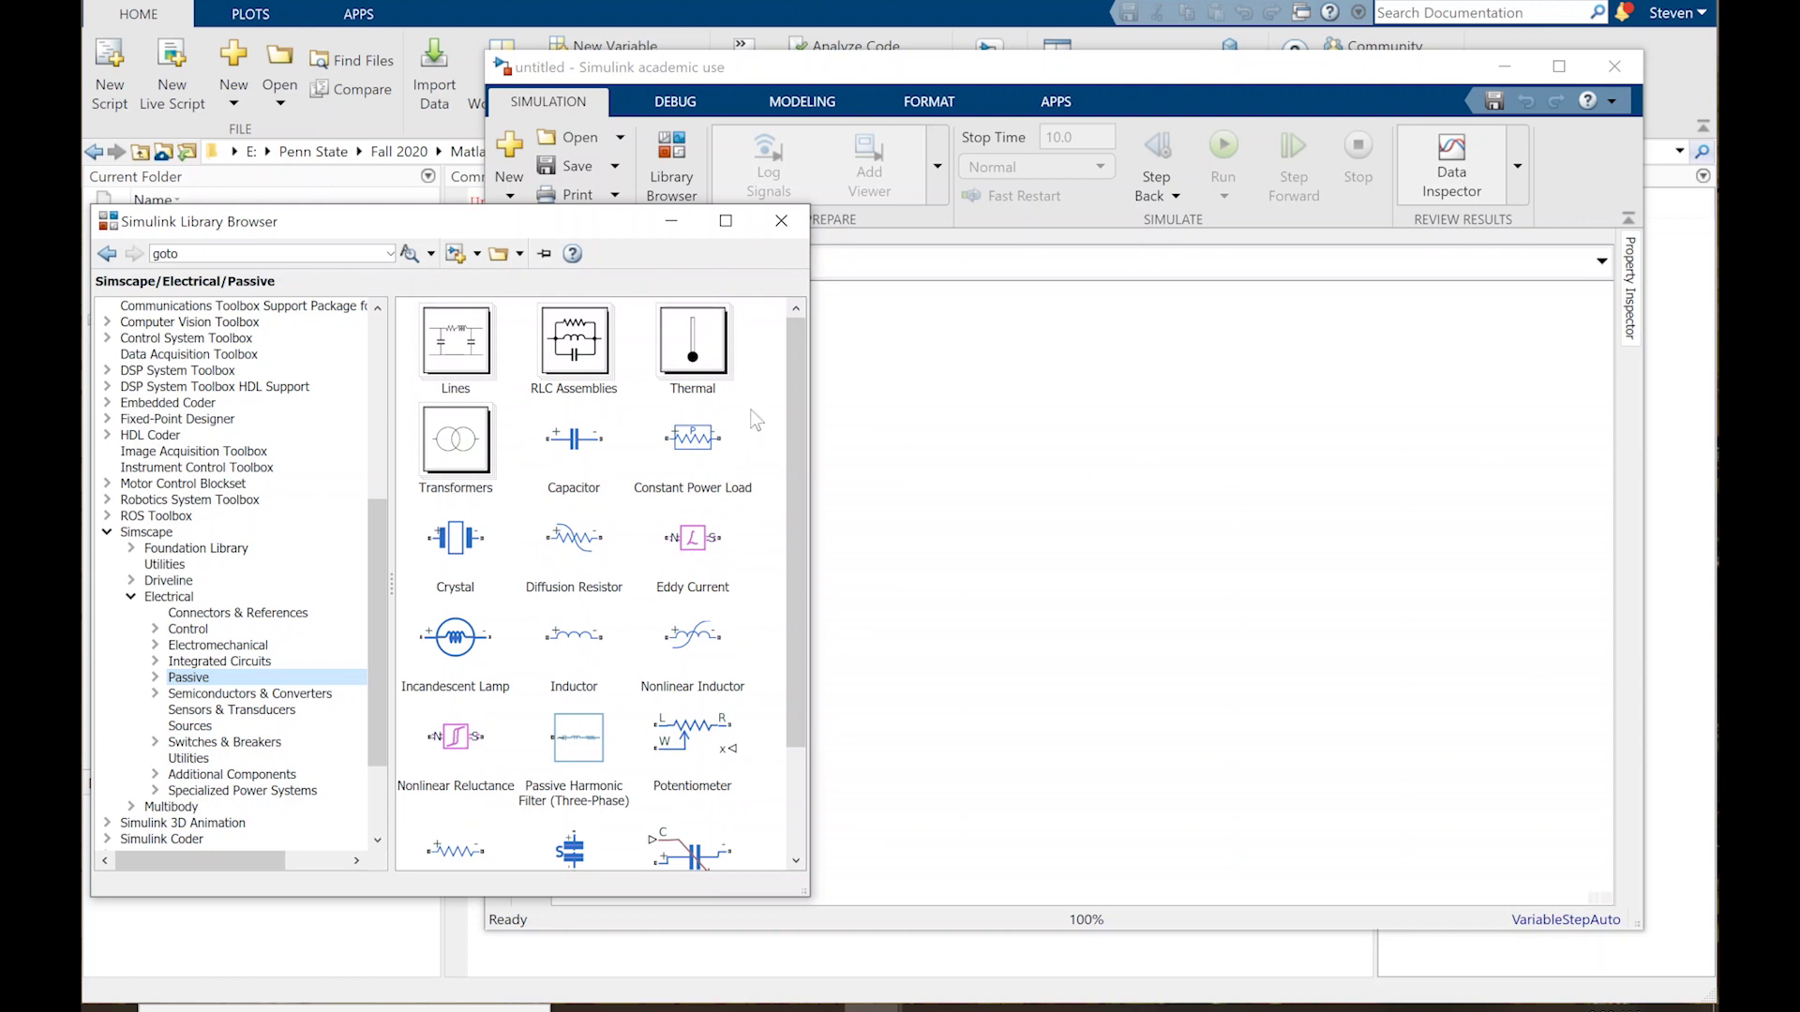
left_click_drag(797, 363, 796, 483)
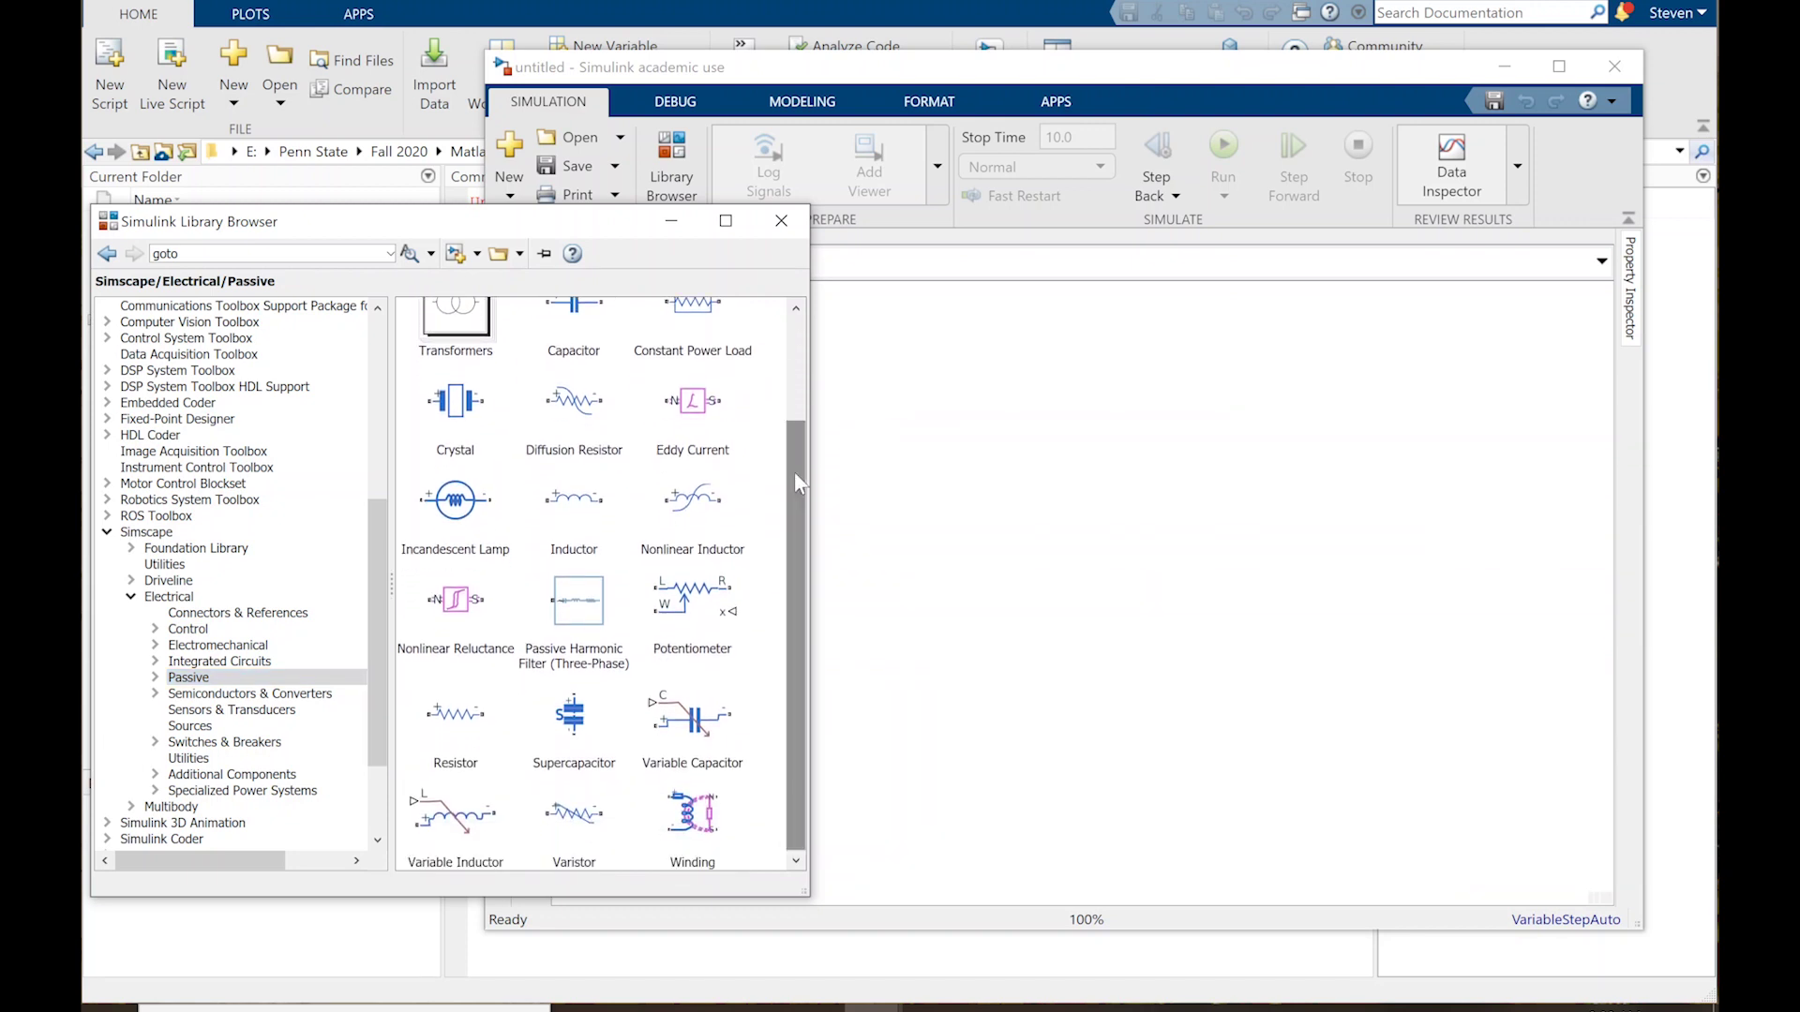
Step: Add a Voltage Source from the Simscape Electrical sources and place it near the canvas's left edge
left_click(194, 727)
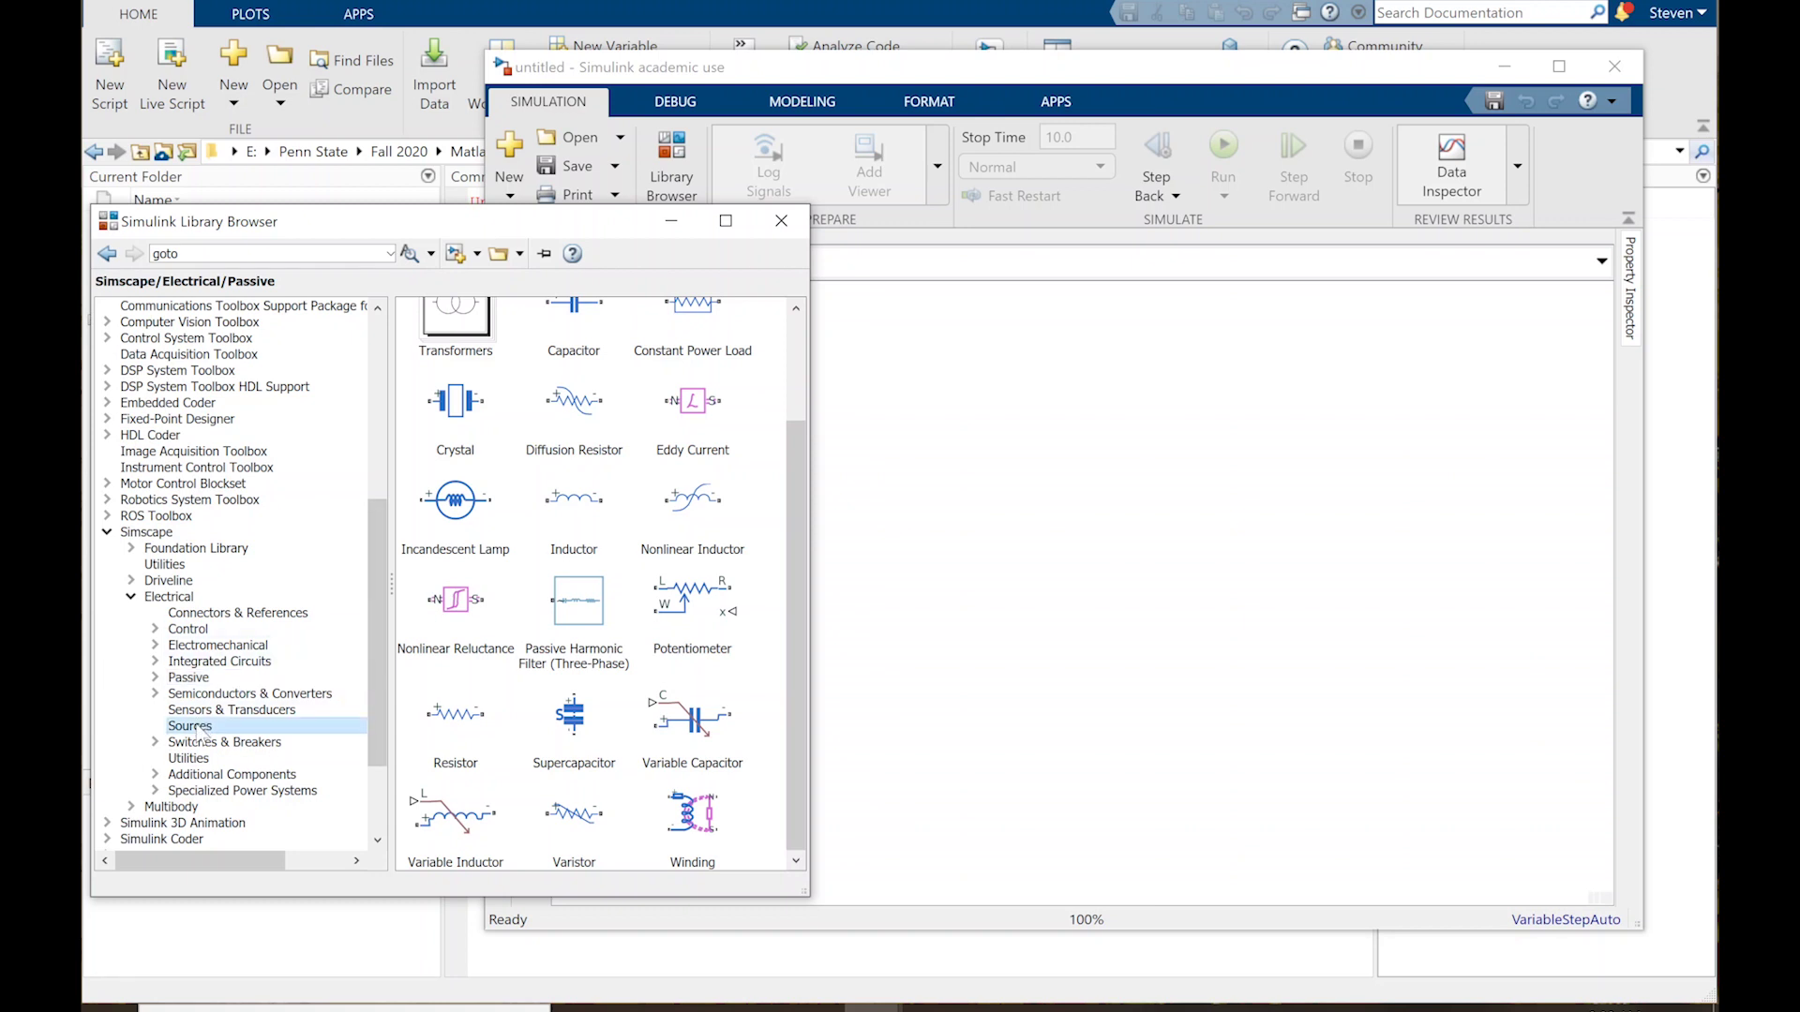
left_click_drag(791, 367, 786, 689)
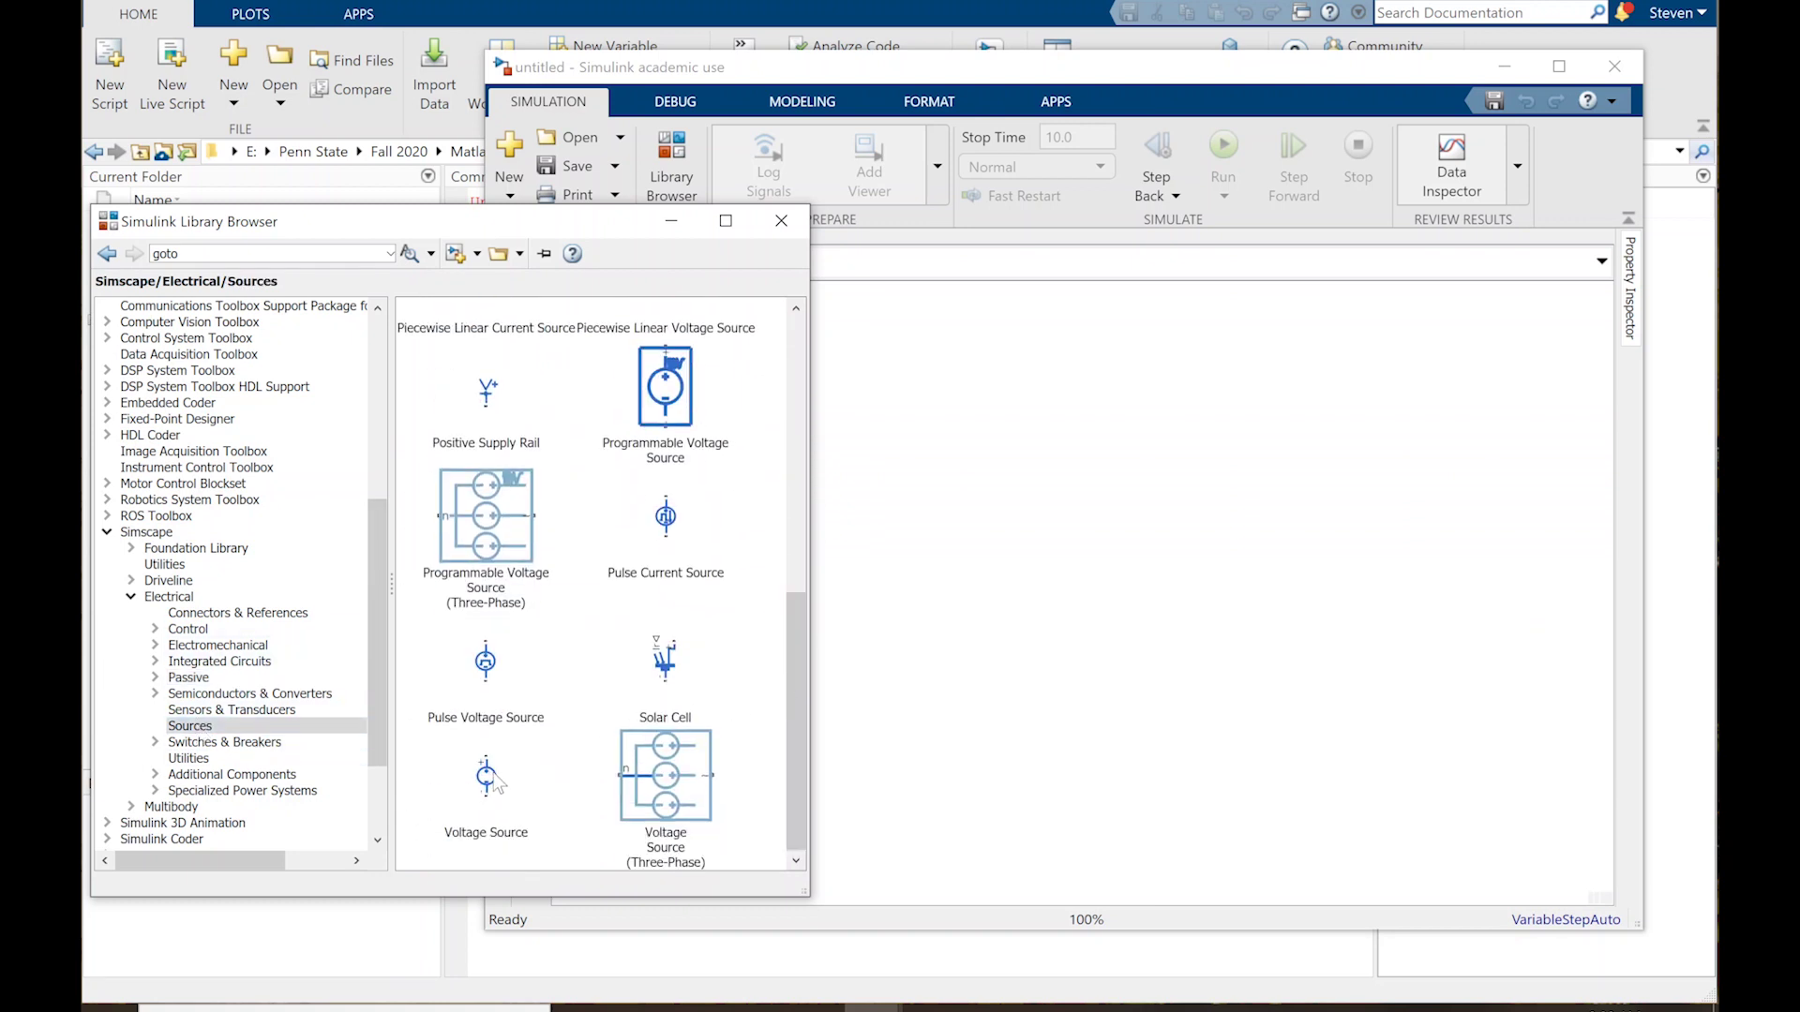
left_click_drag(487, 780, 896, 459)
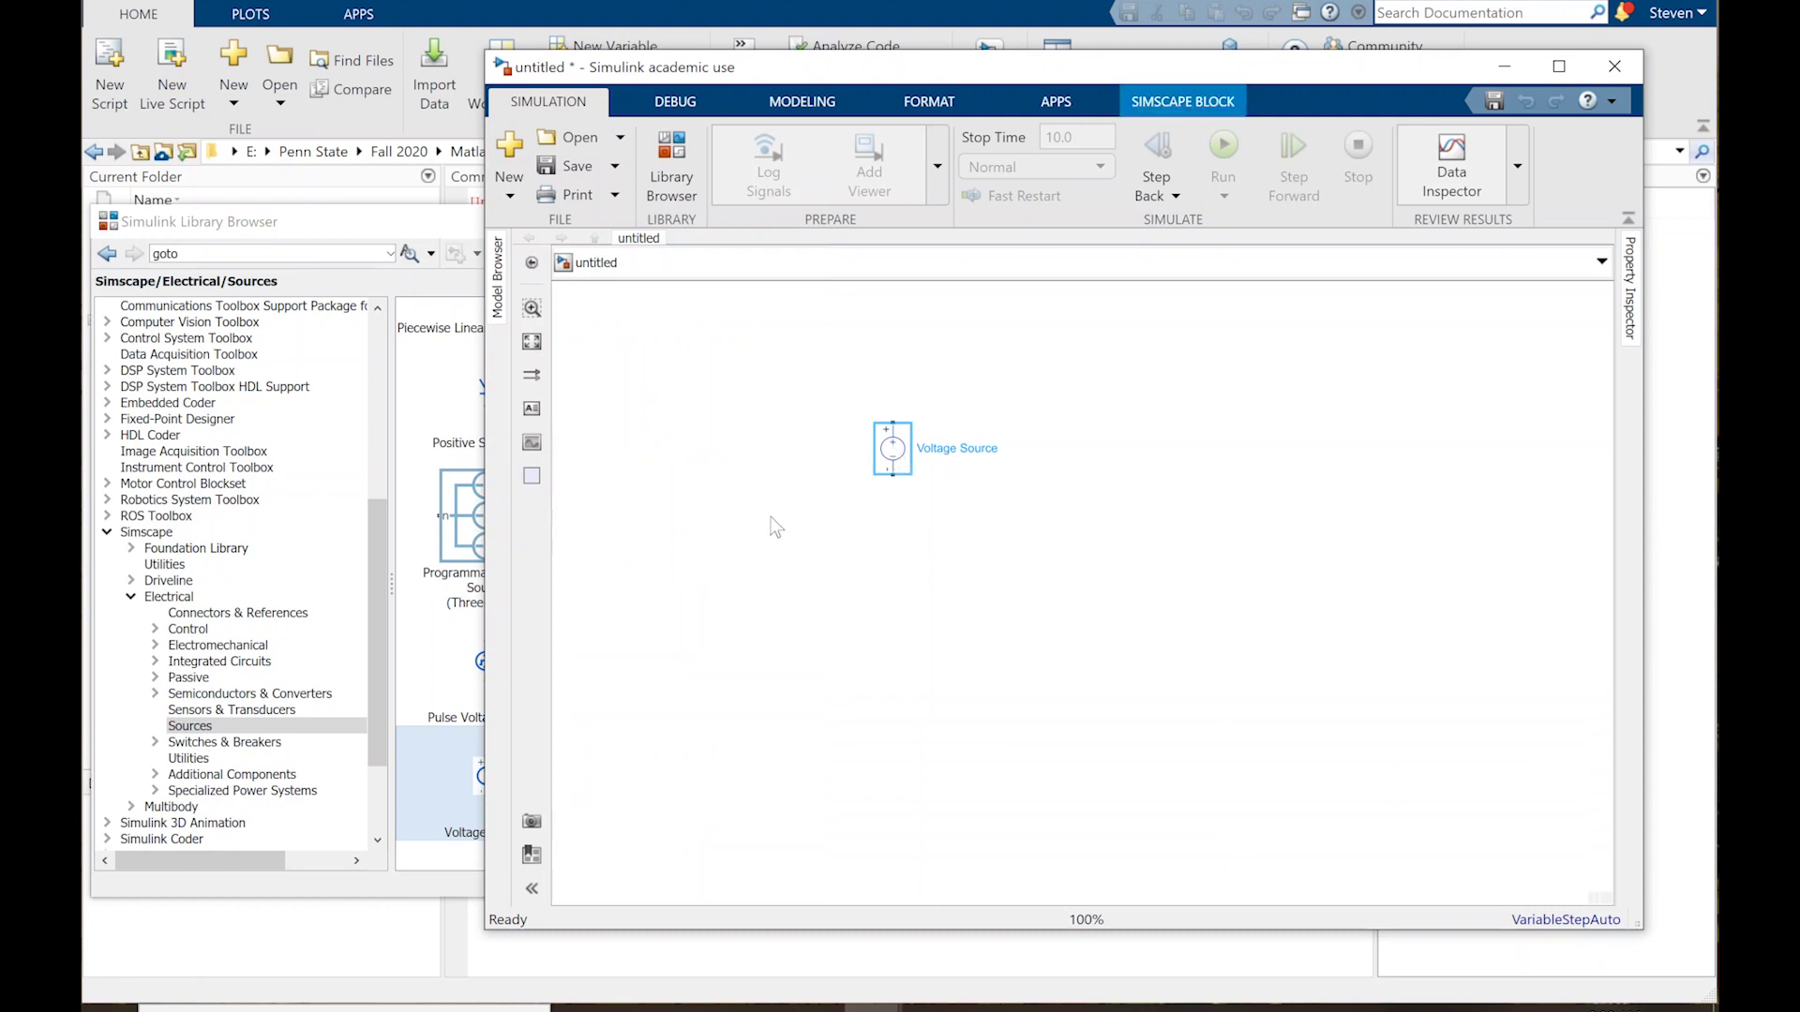
left_click_drag(892, 449, 656, 549)
Step: Set the voltage source's DC voltage to 9 V, and review its noise settings
double_click(660, 548)
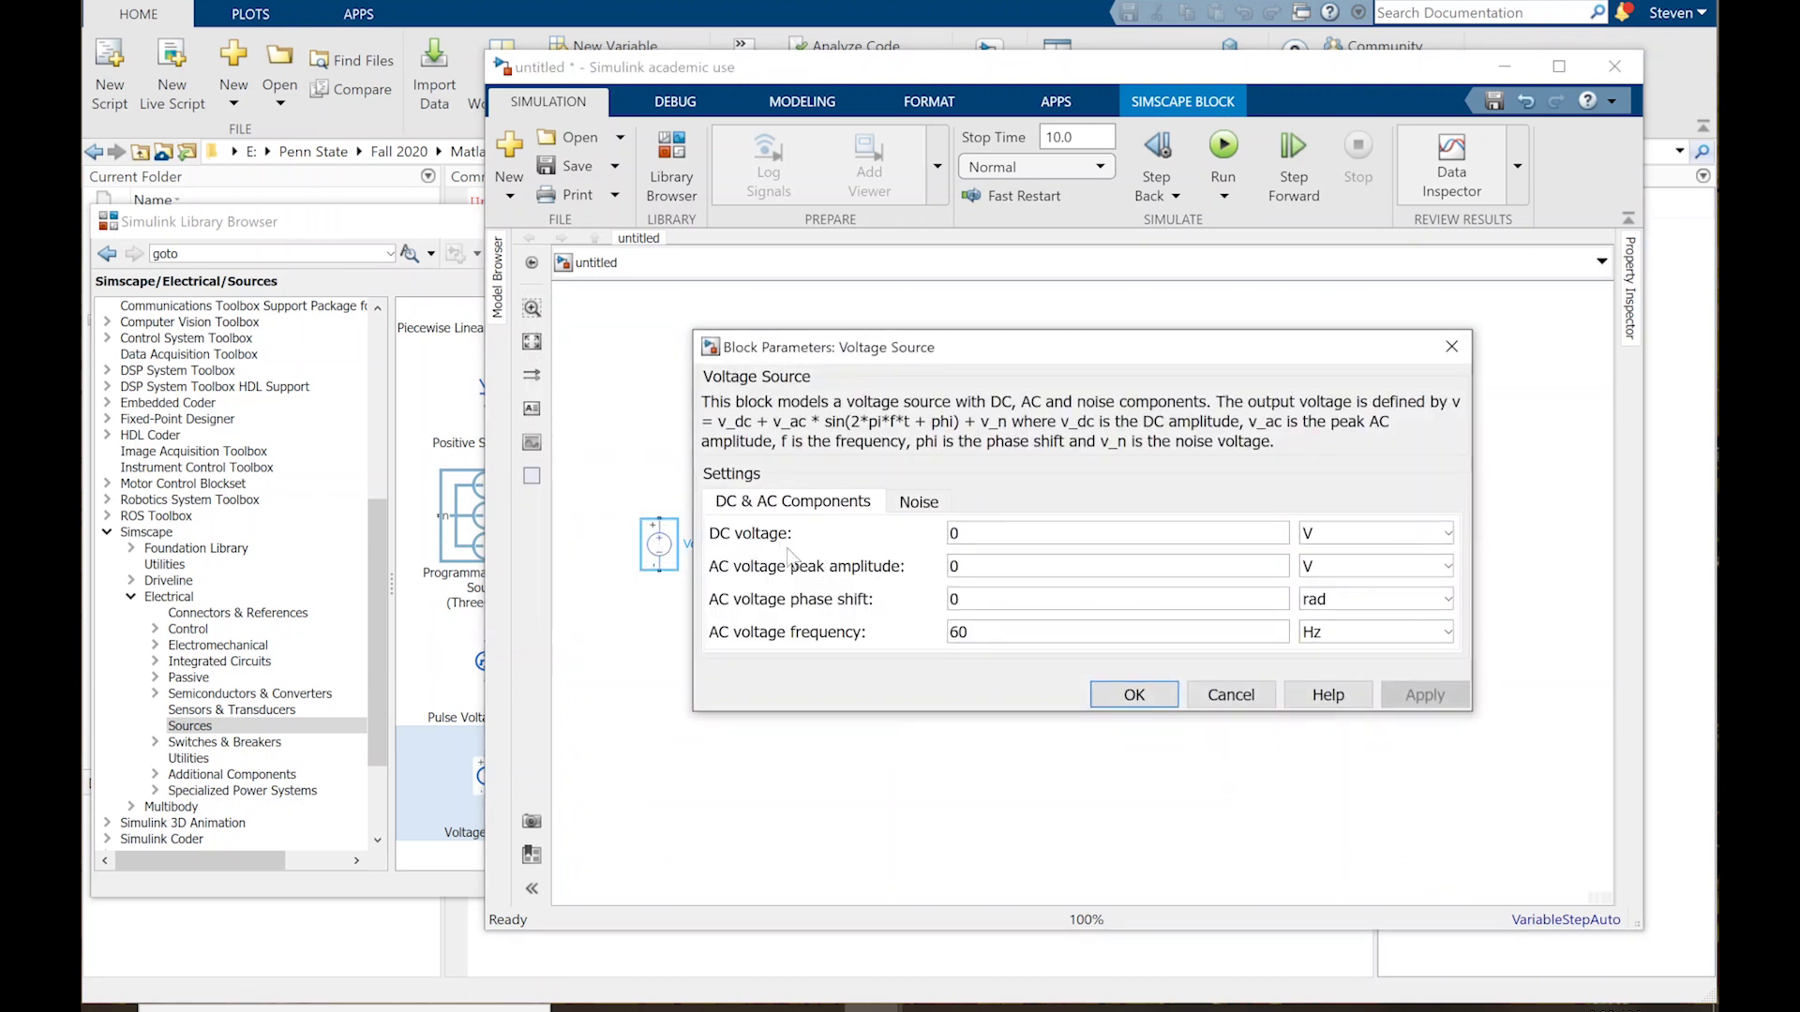
double_click(953, 533)
type("9")
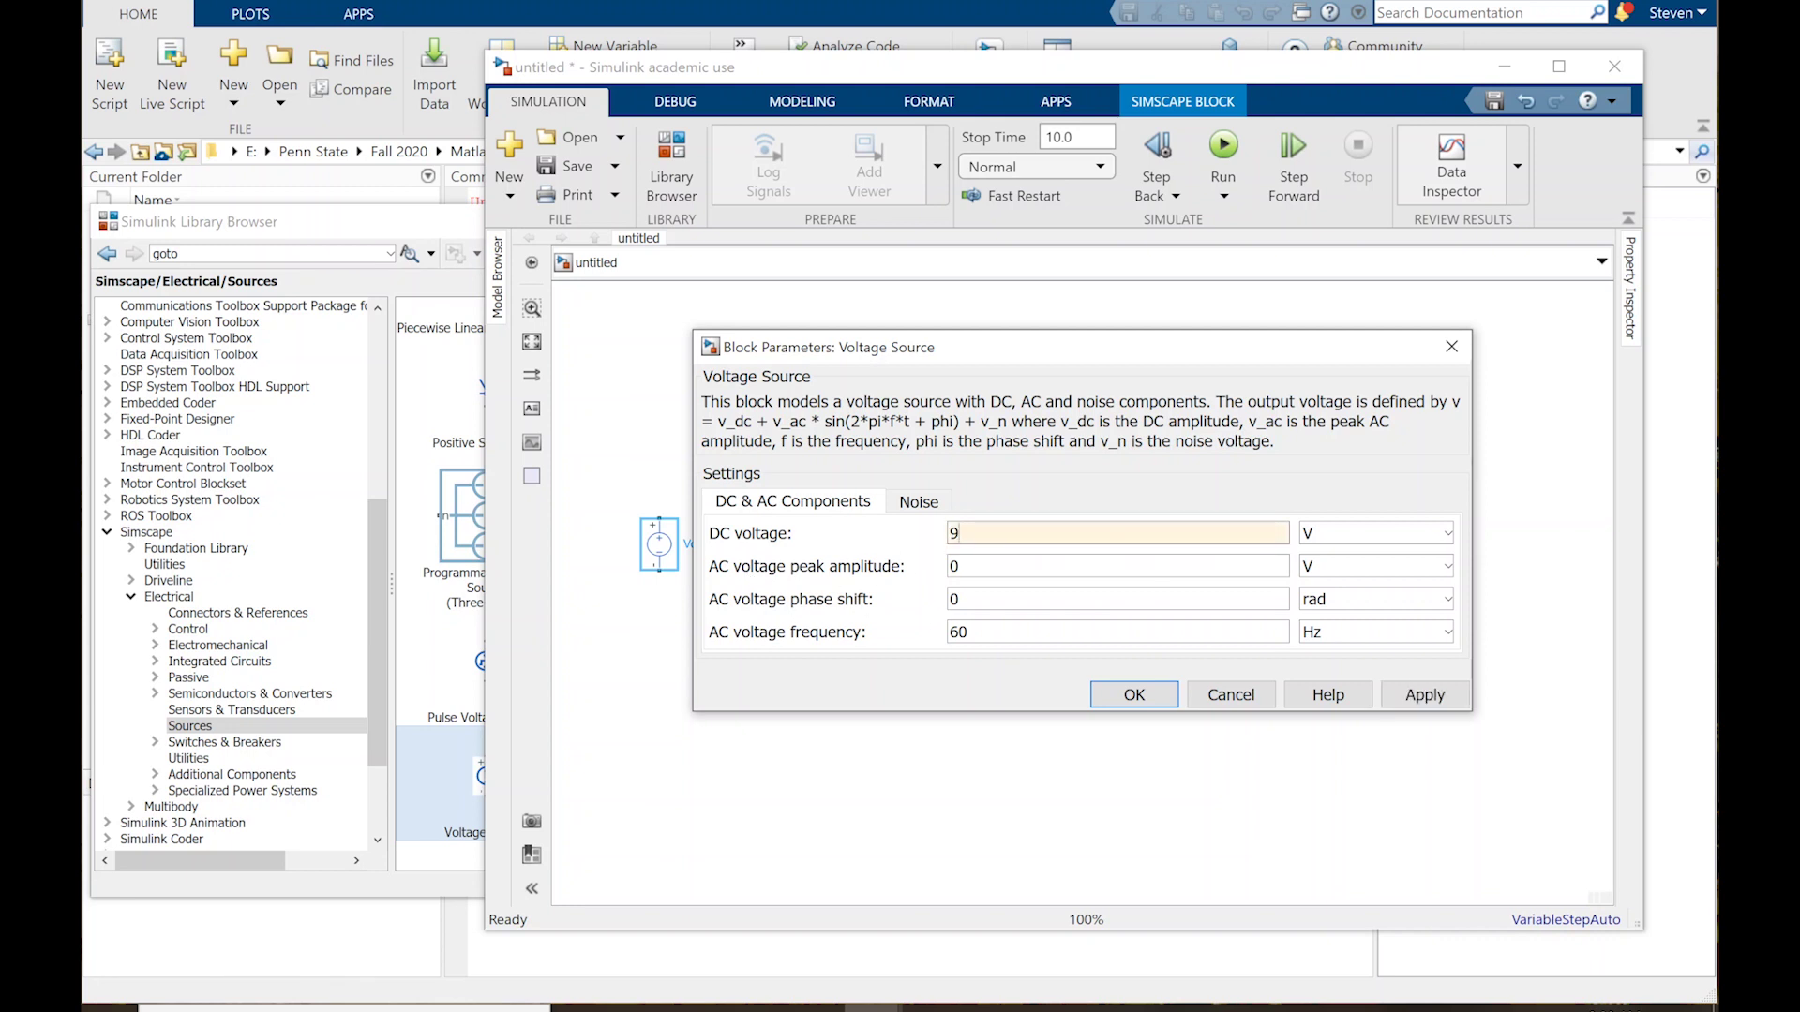
left_click(920, 507)
left_click(811, 511)
left_click(1131, 693)
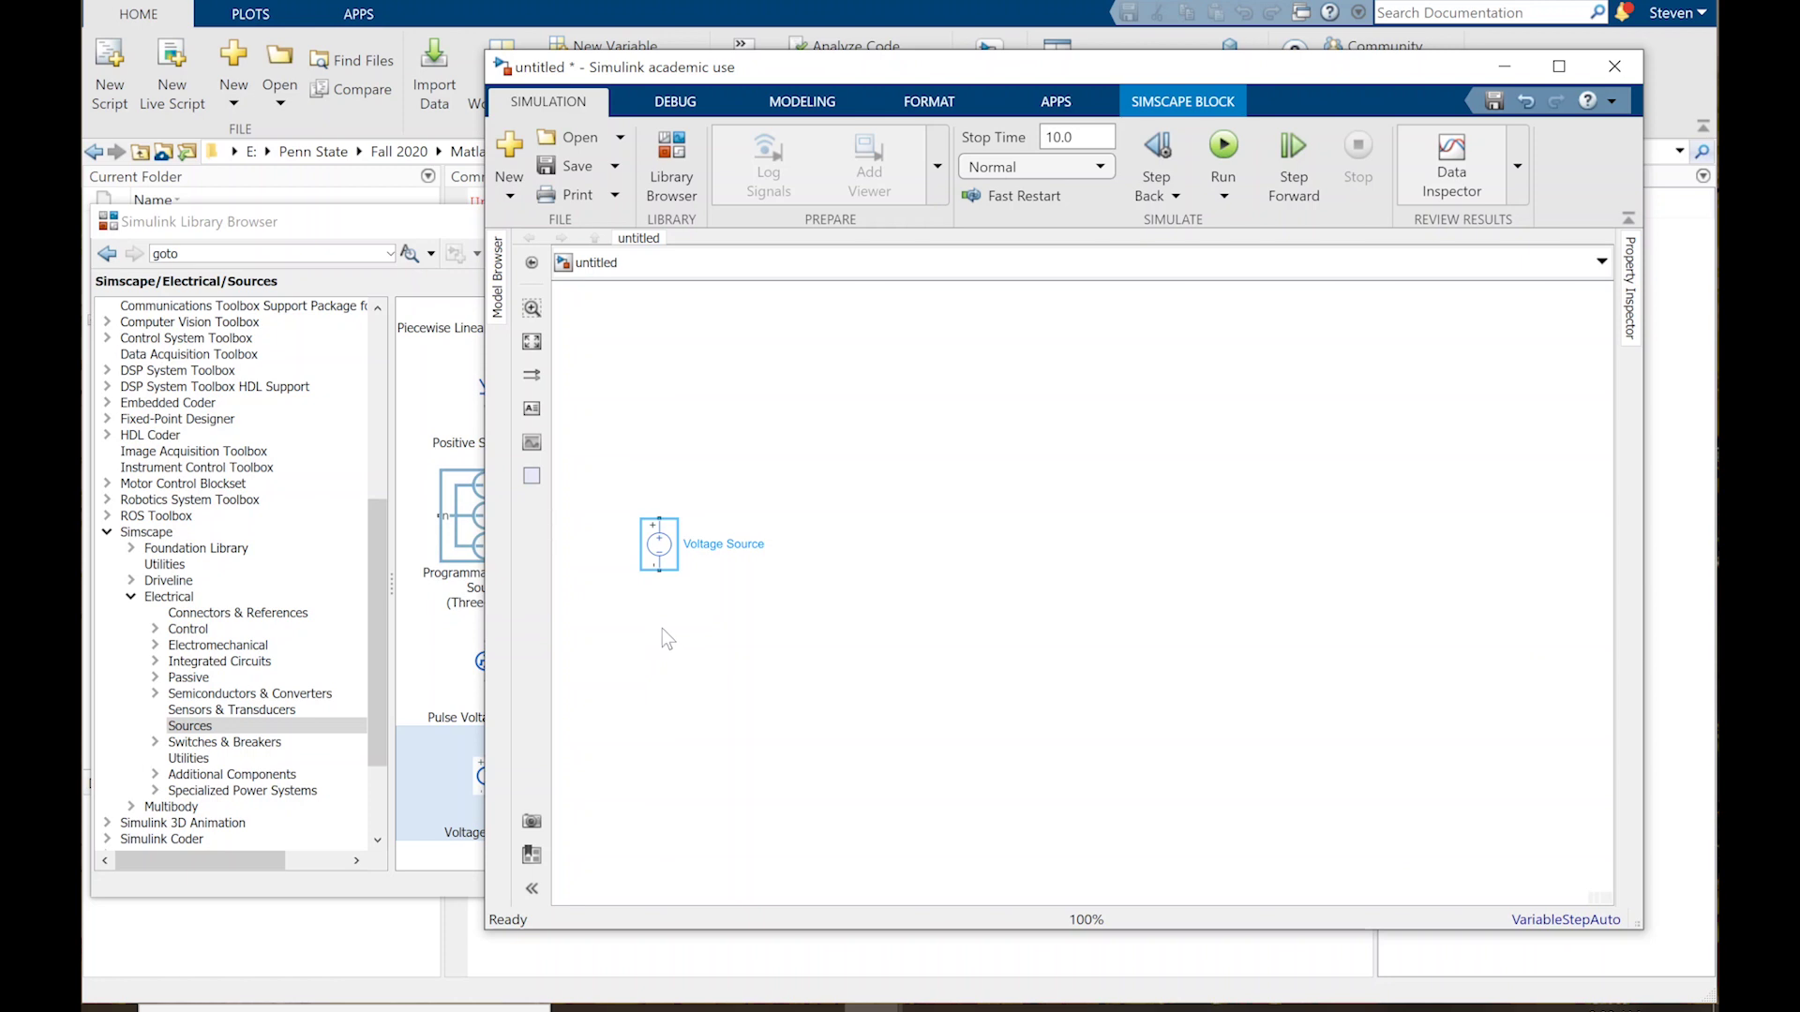
Step: Add an Electrical Reference below the voltage source and a Solver Configuration block to the left between them
left_click(379, 221)
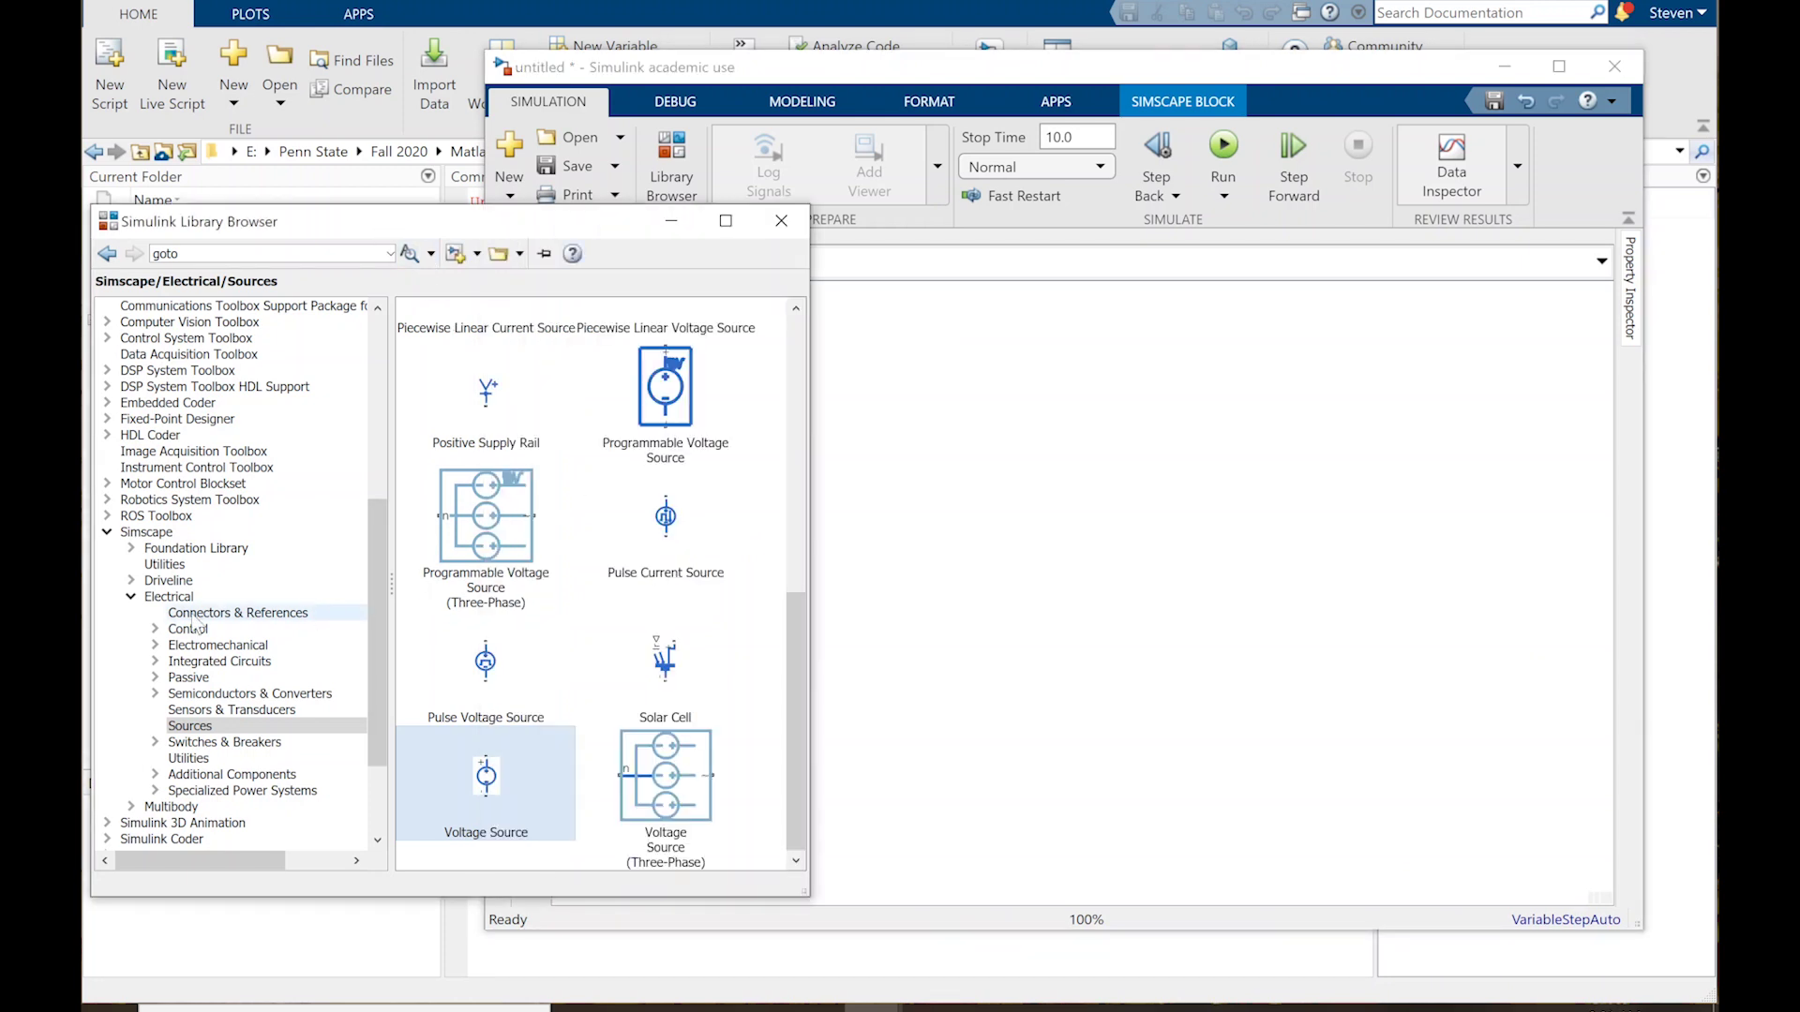
left_click(199, 615)
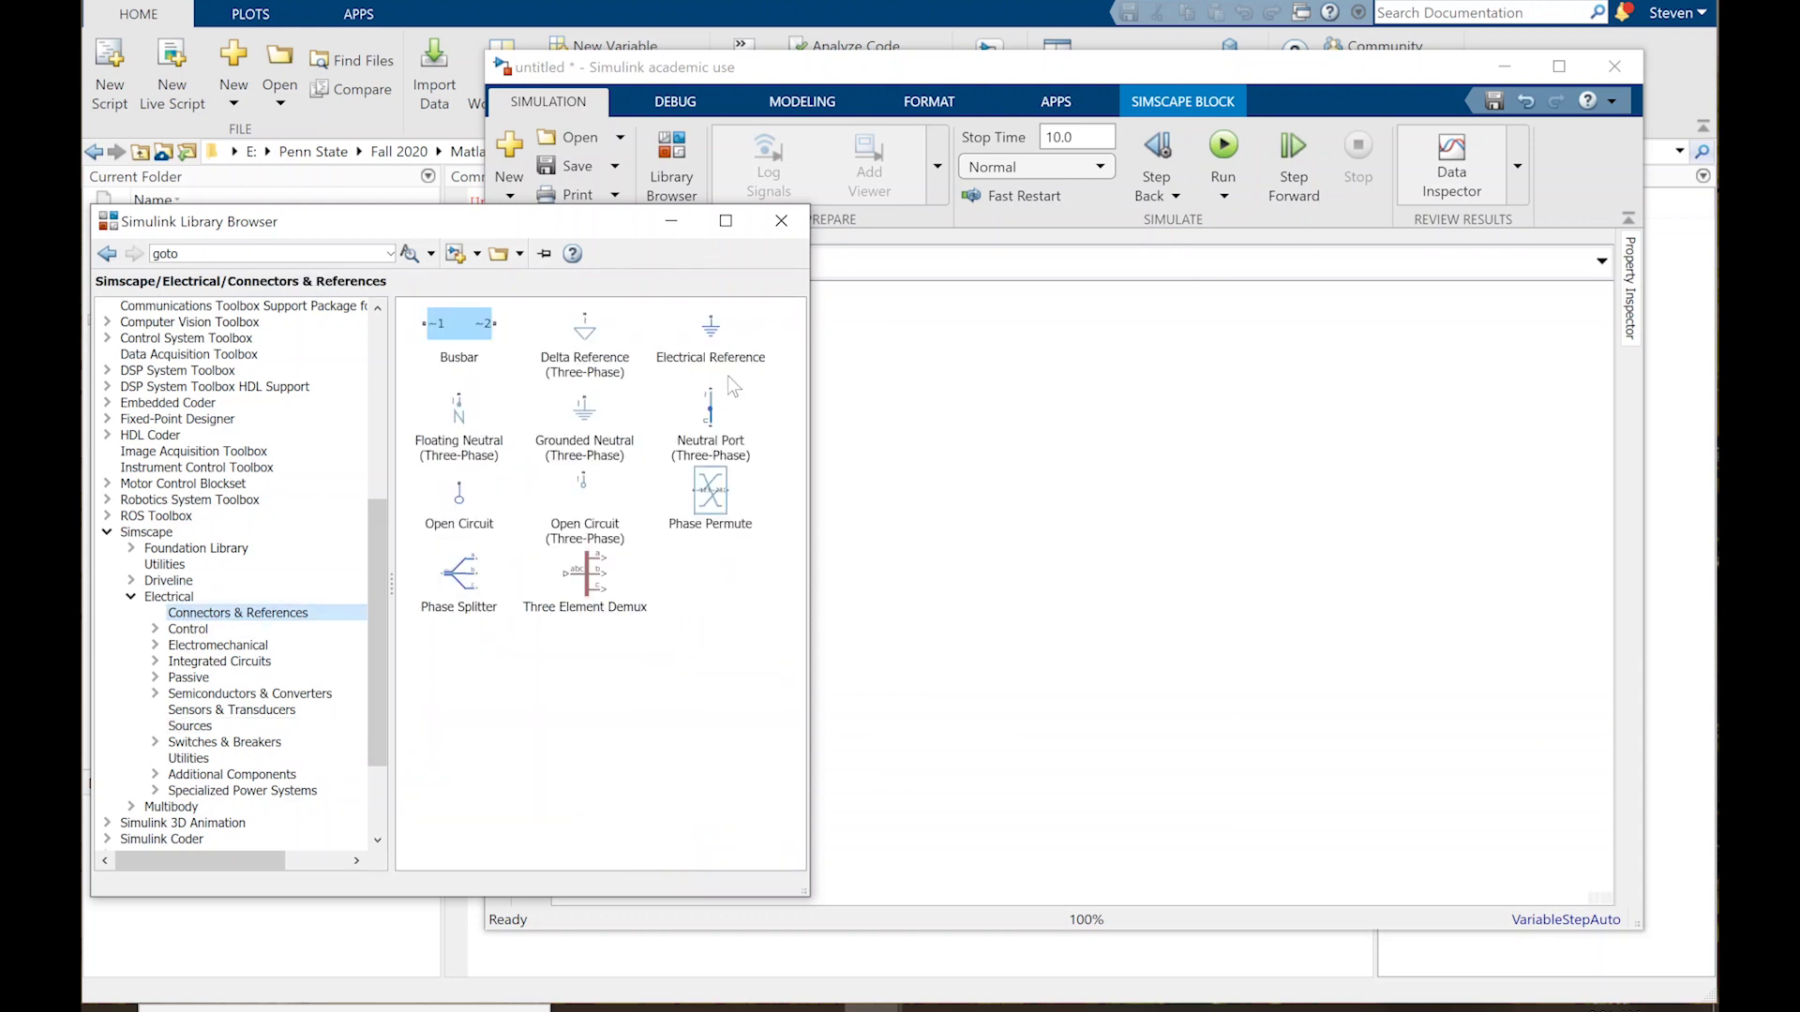
left_click_drag(712, 330, 659, 668)
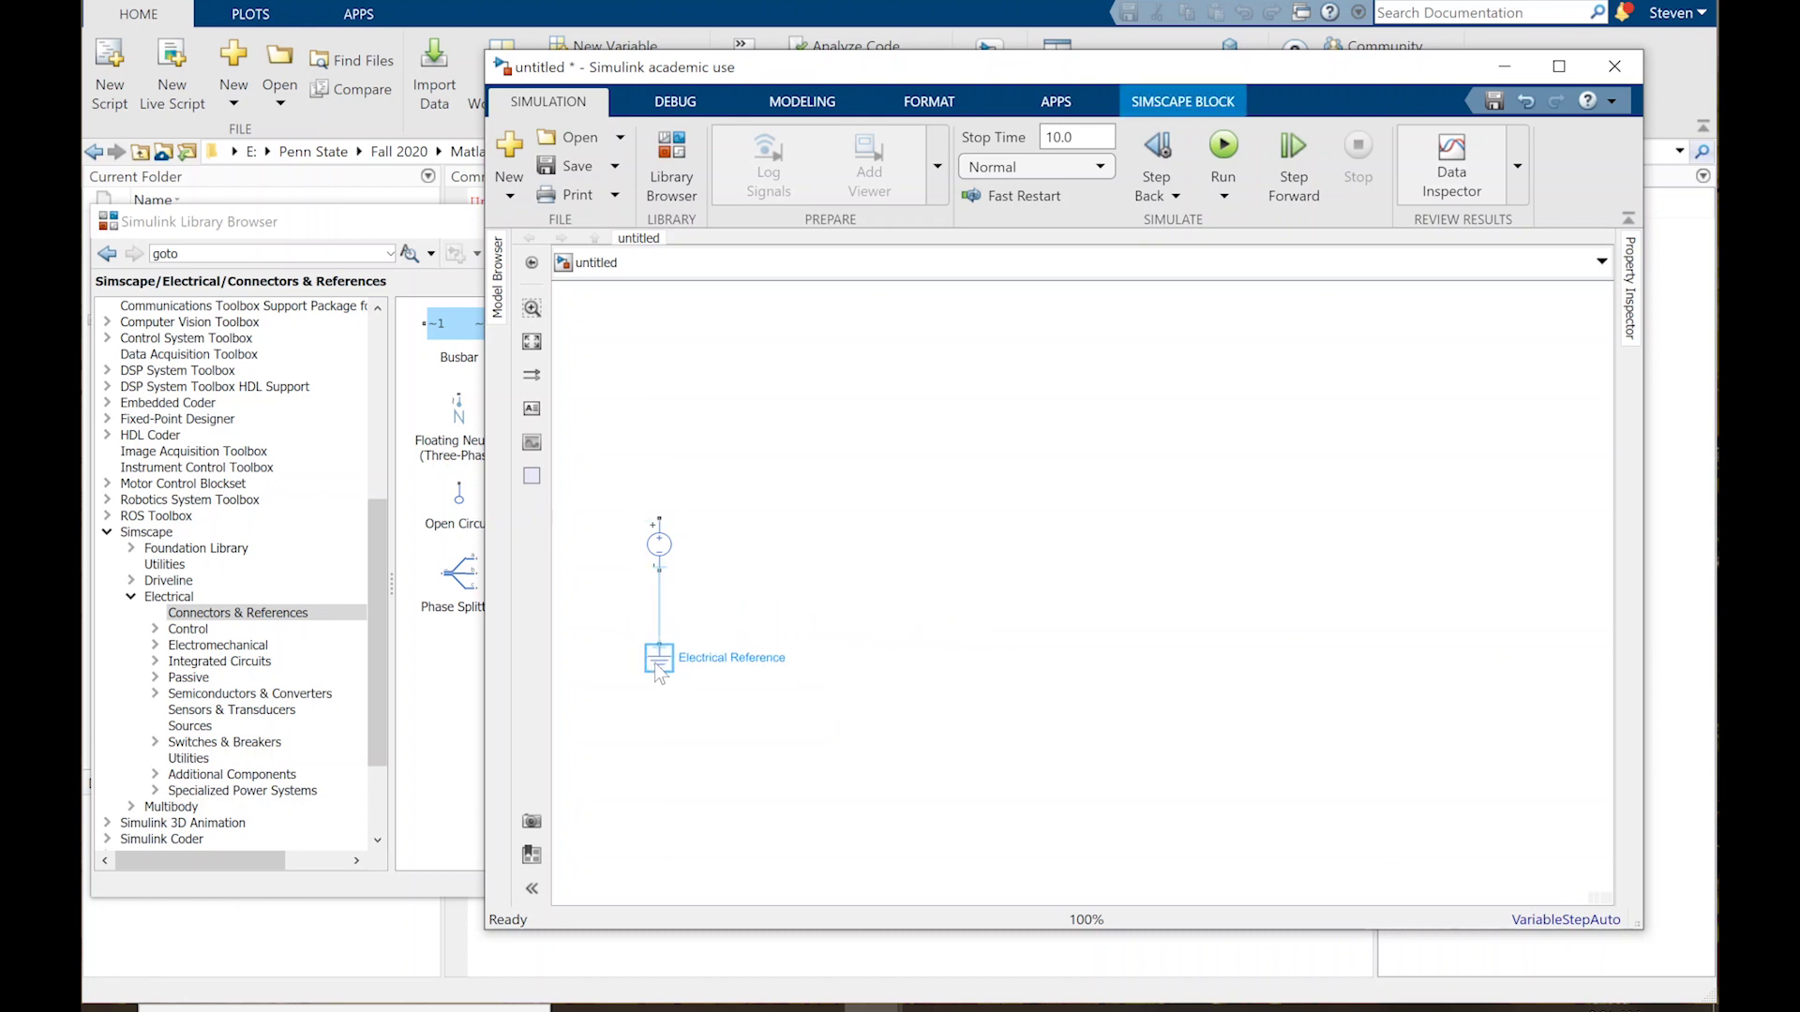
left_click(761, 574)
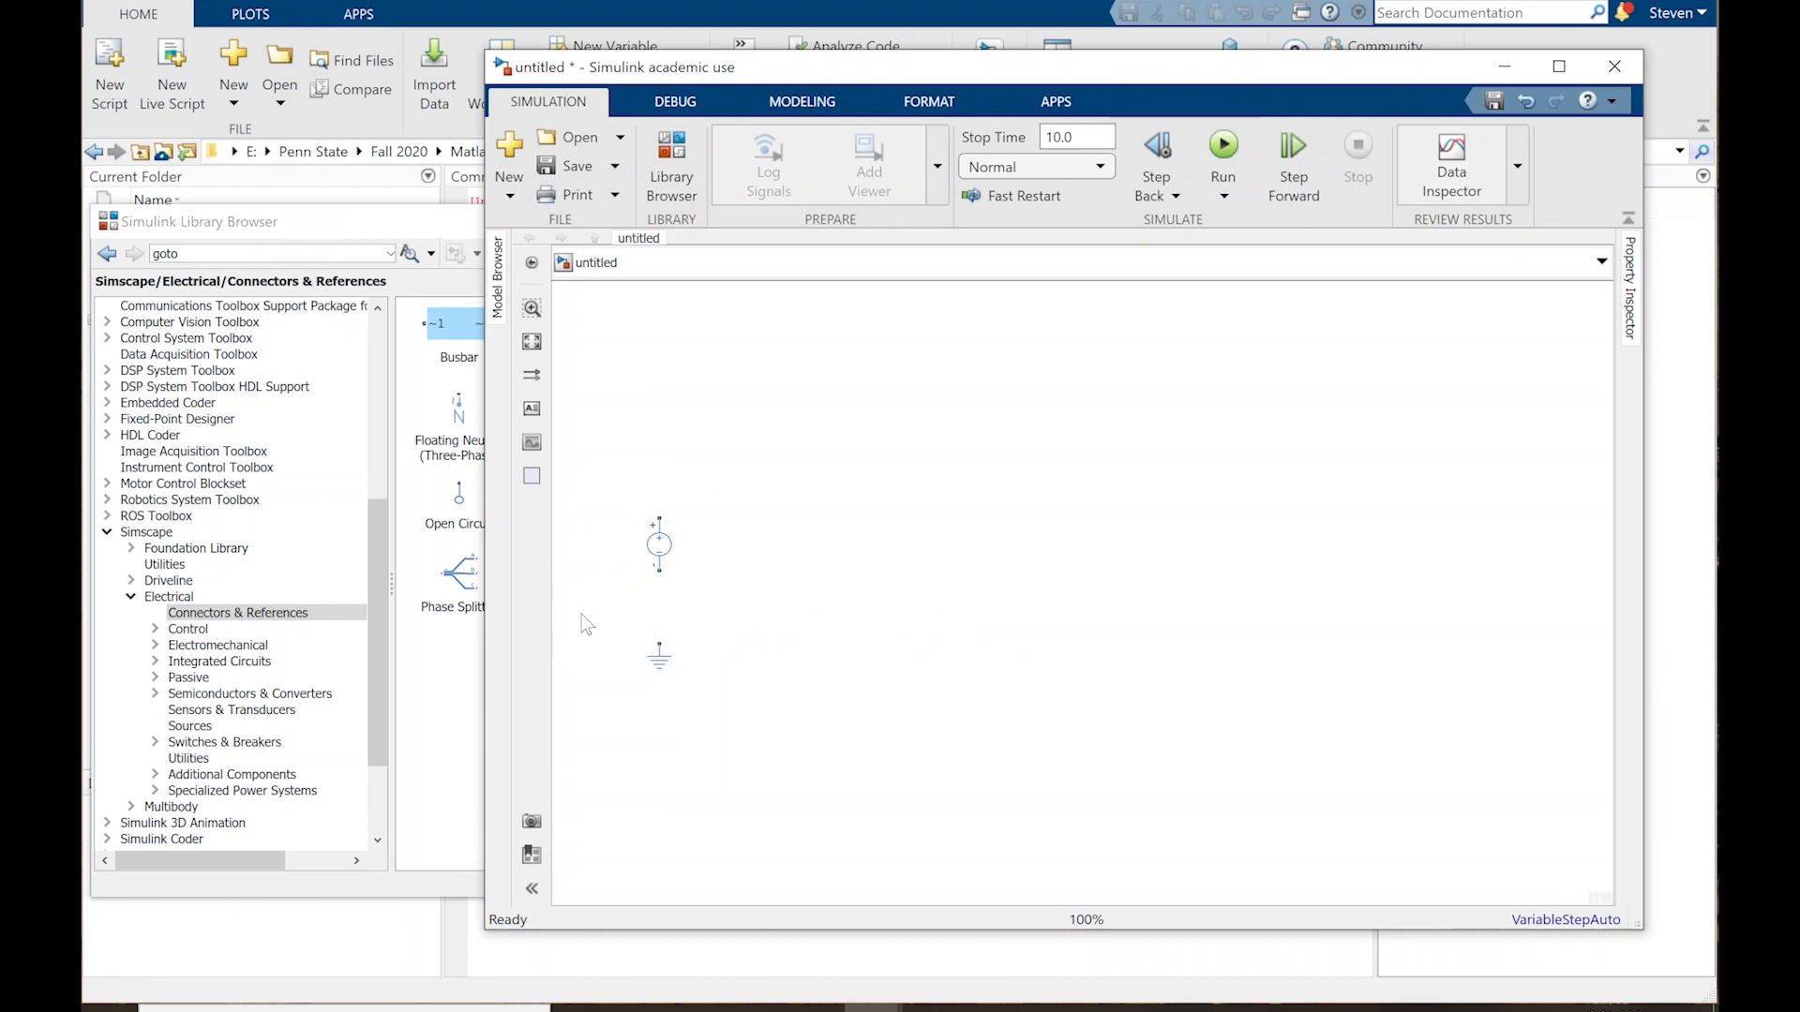
left_click(165, 566)
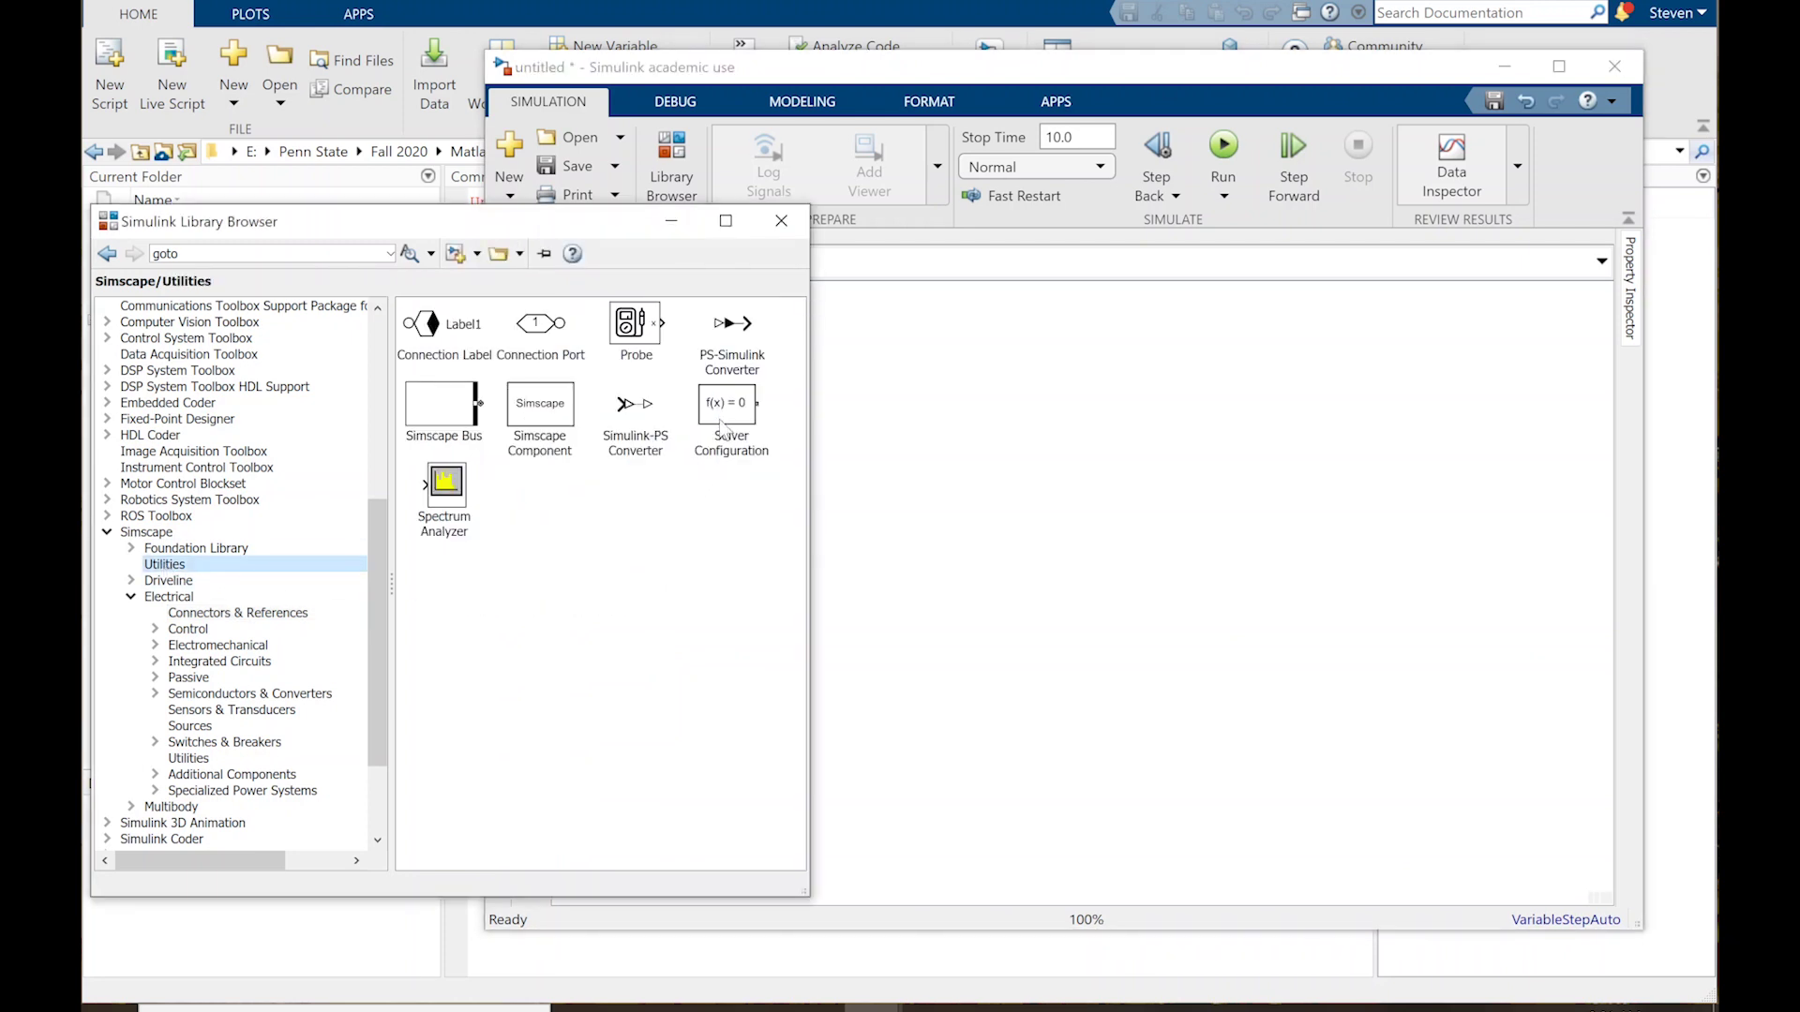
left_click_drag(727, 412, 675, 617)
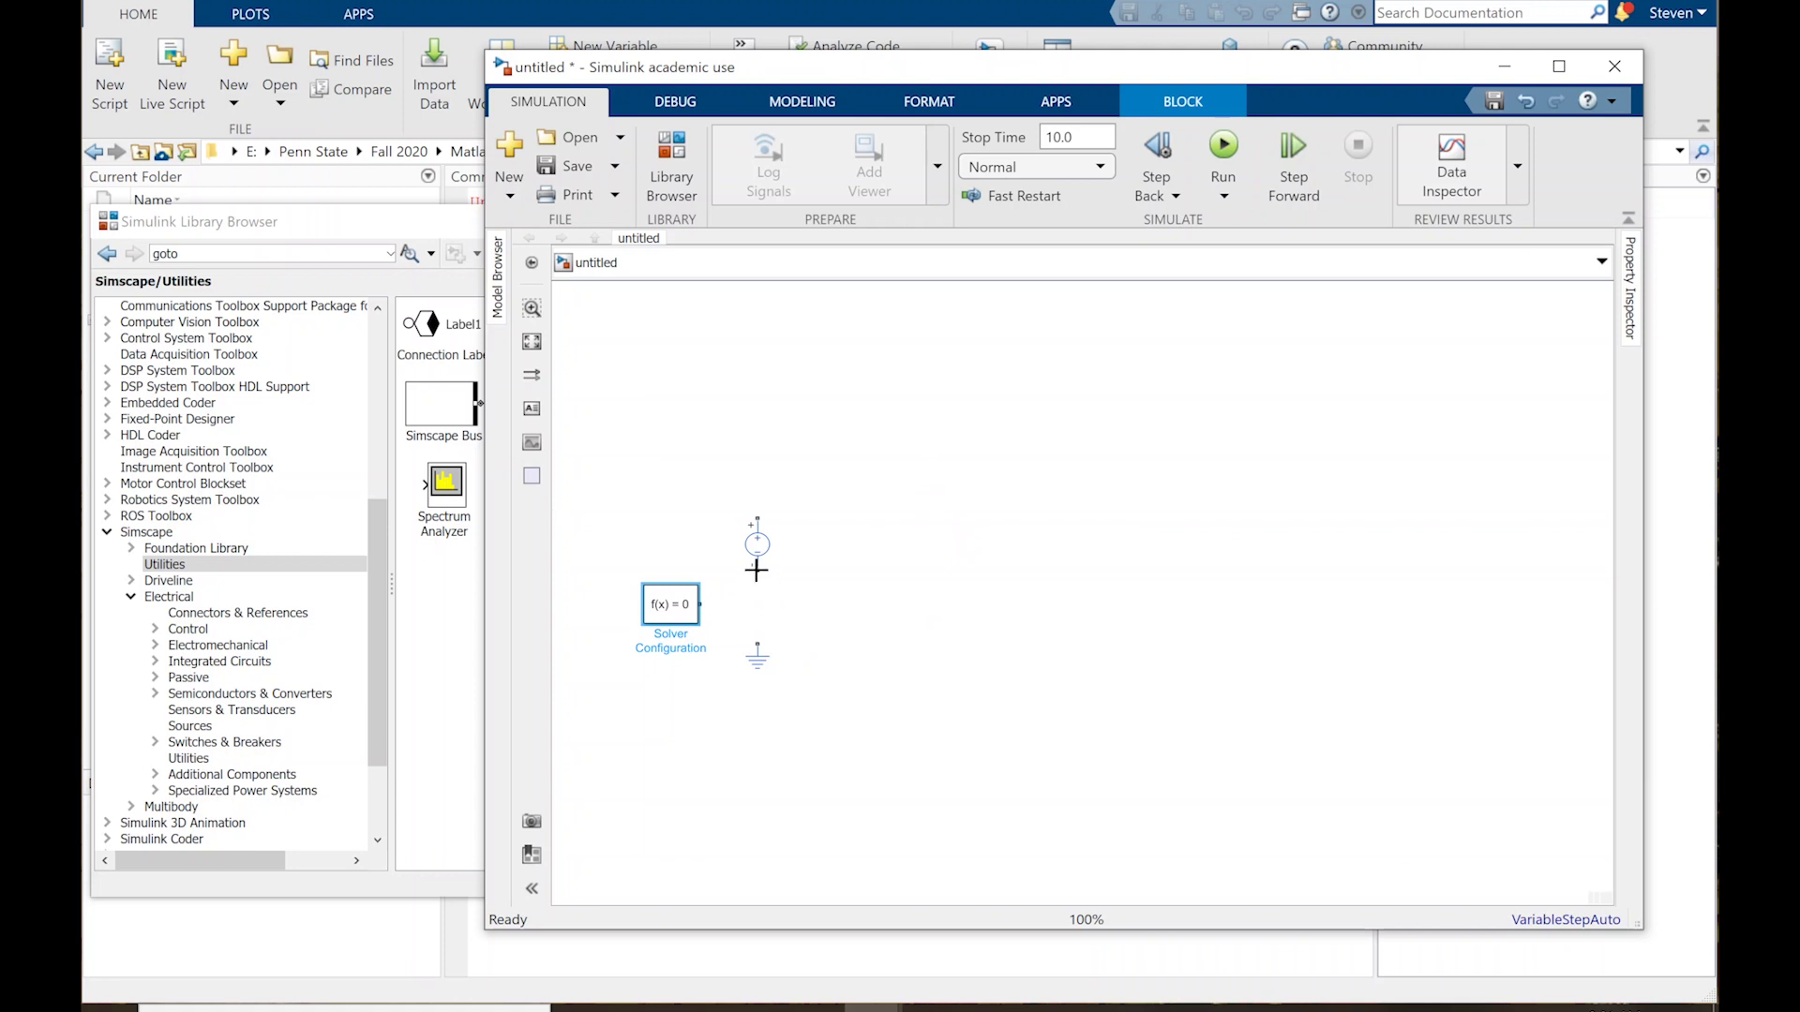
Step: Connect the voltage source's negative terminal to the Electrical Reference, and join the Solver Configuration block to that line
left_click_drag(756, 569, 757, 641)
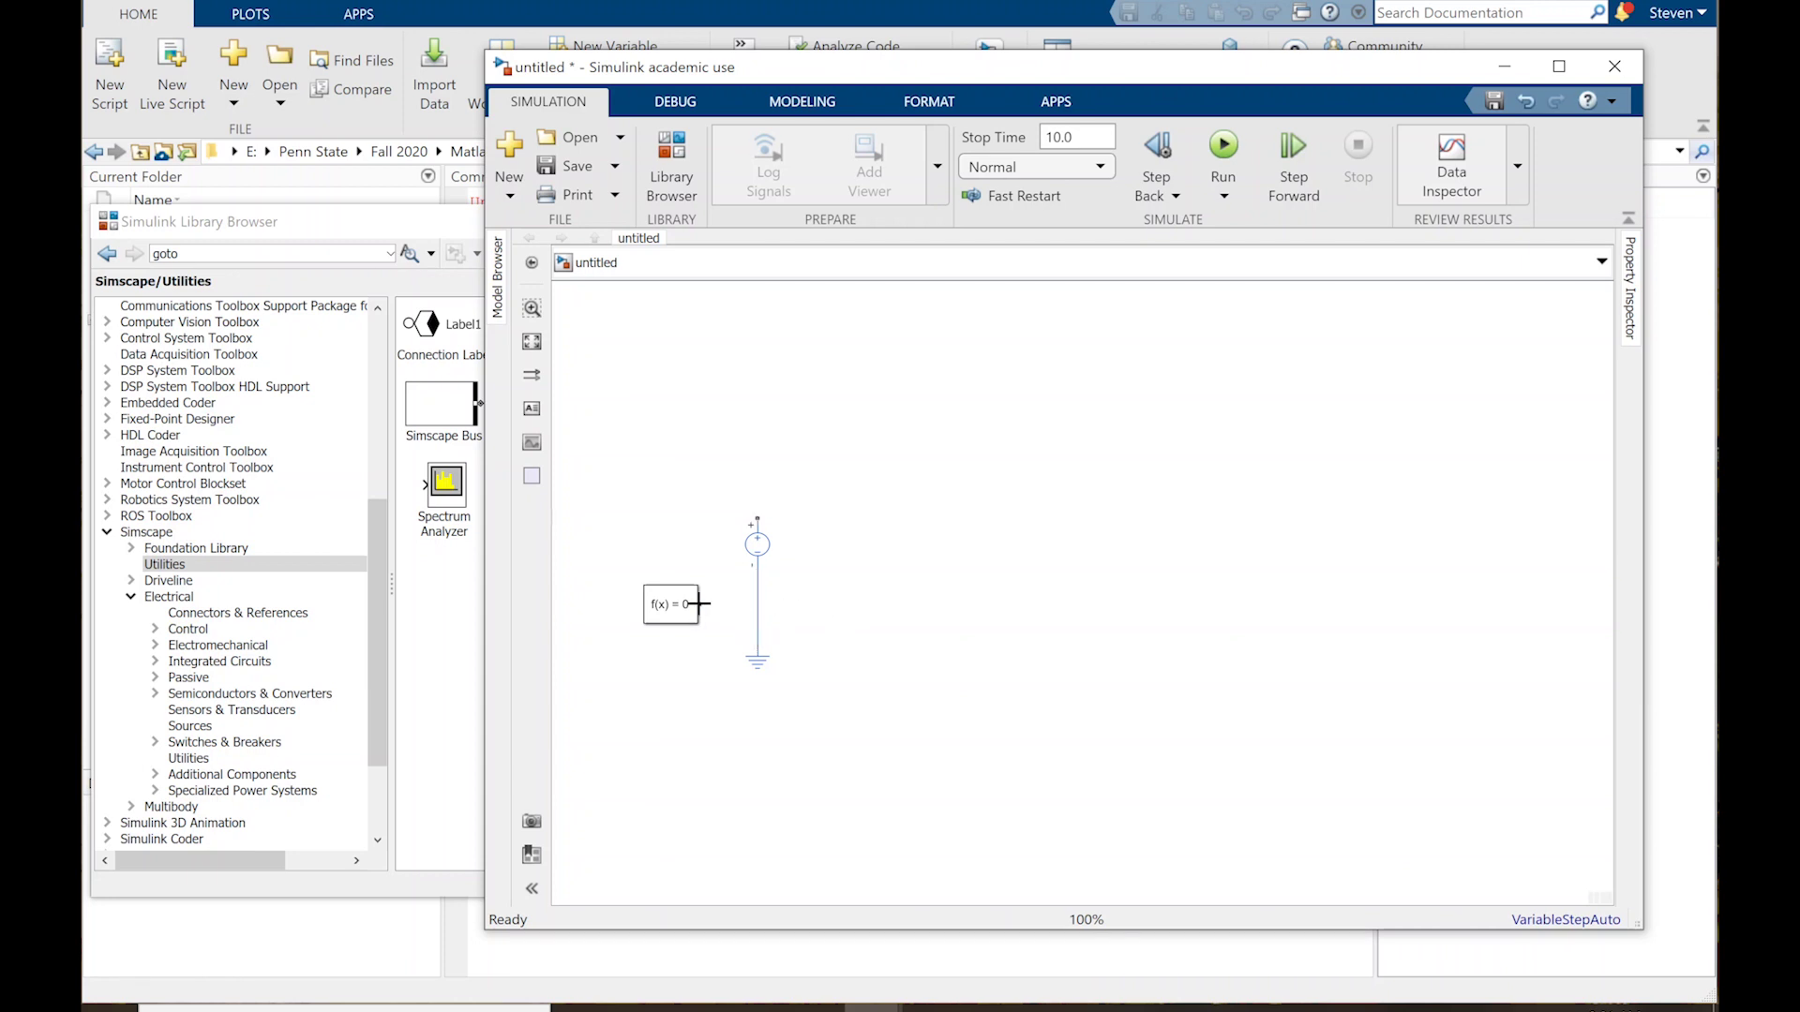
left_click(758, 609)
left_click_drag(758, 604, 703, 605)
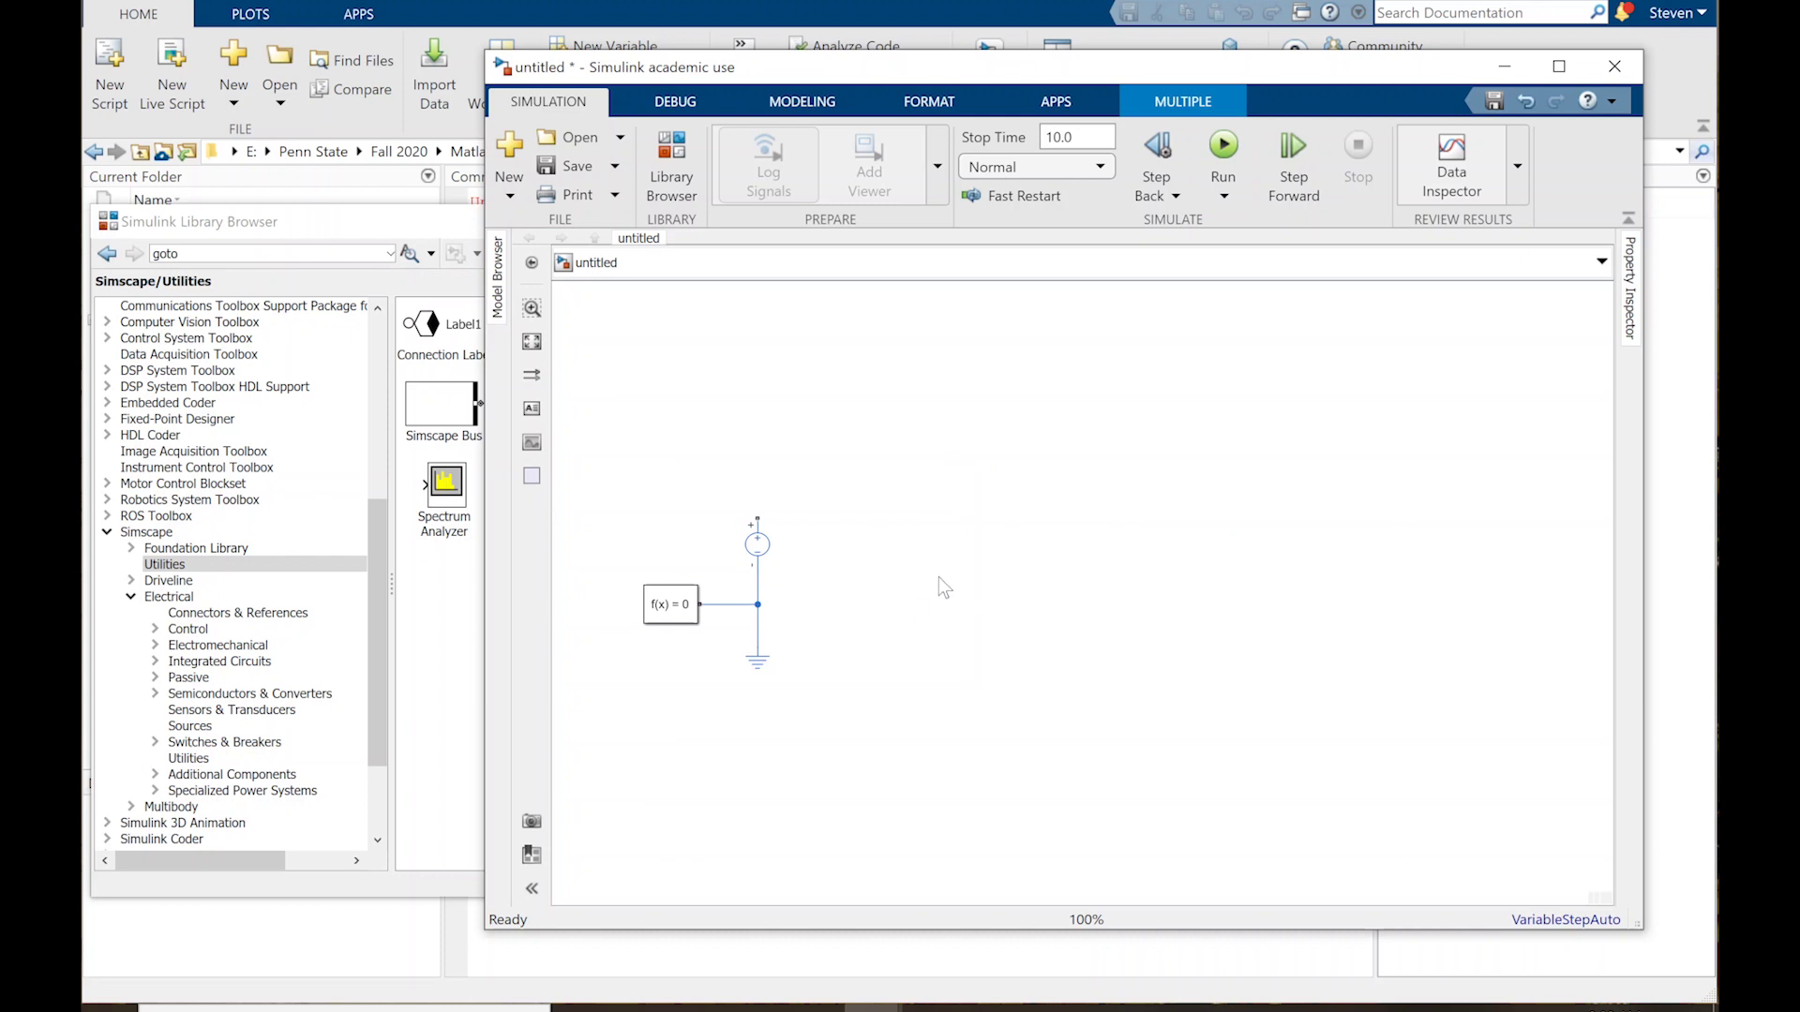
Step: Add a Resistor from the Simscape Electrical passive components above and to the right of the voltage source
left_click(206, 678)
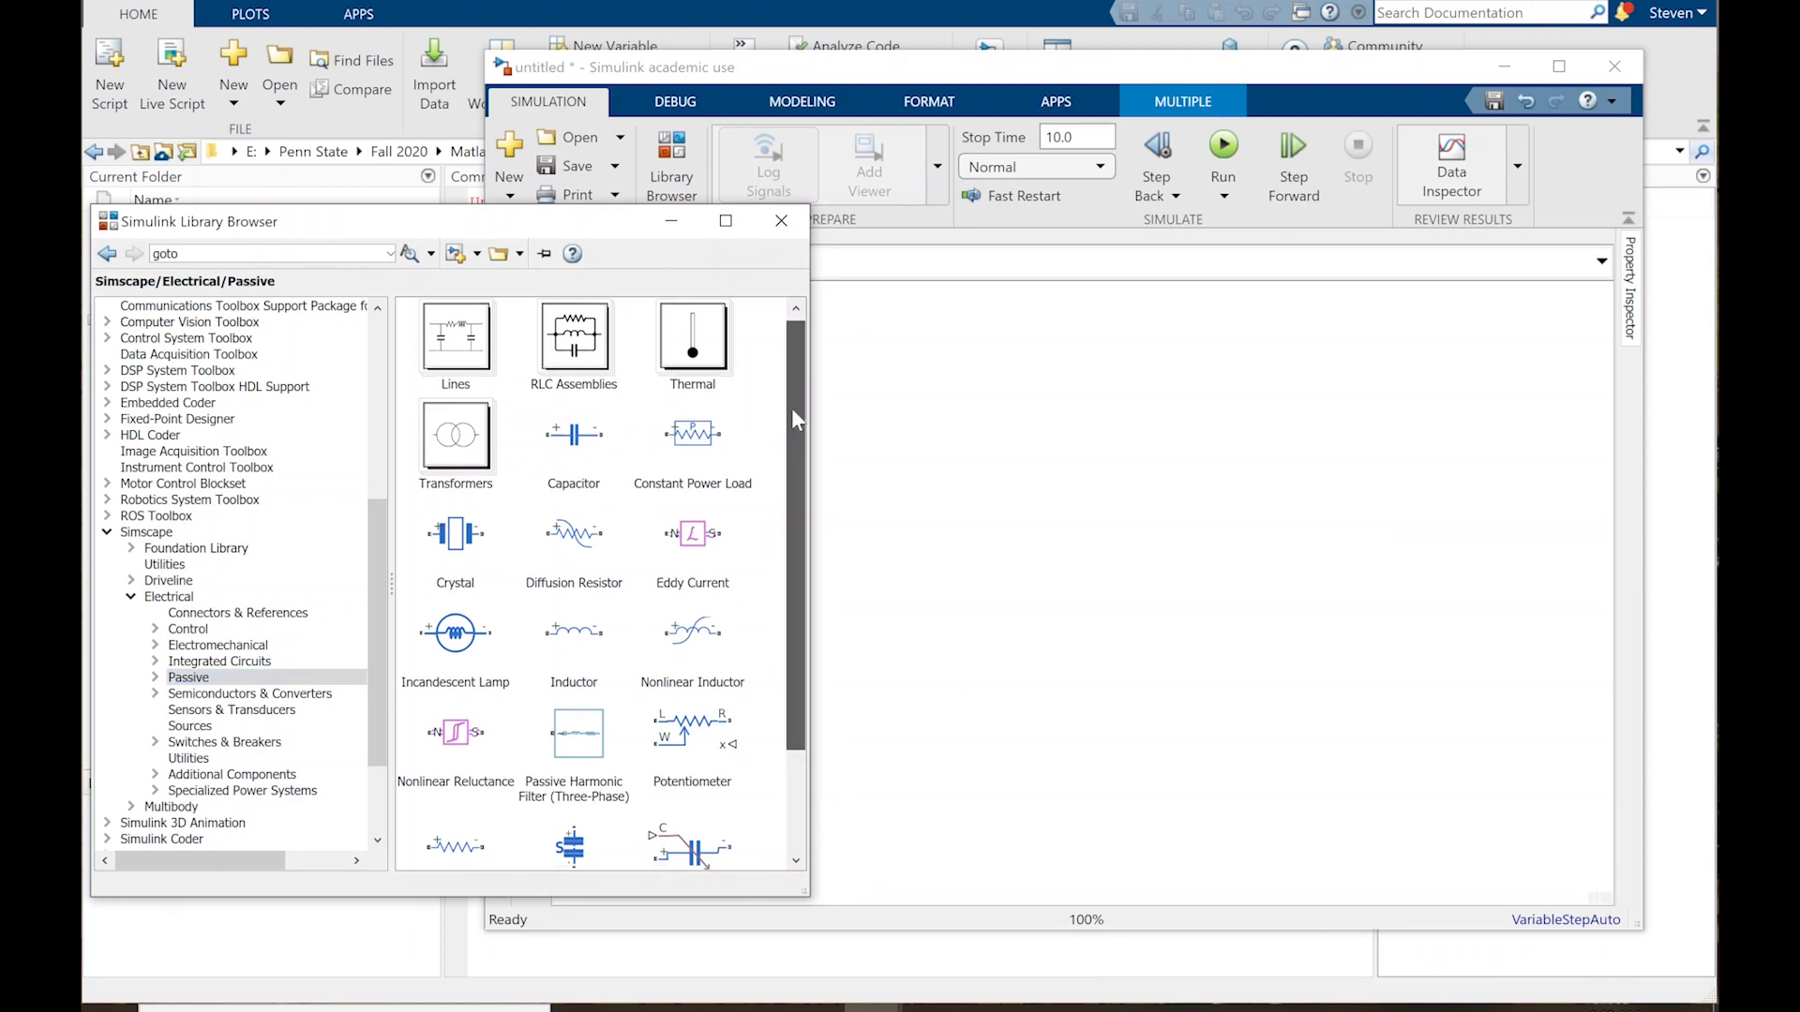
scroll(792, 408, "down", 3)
left_click_drag(454, 724, 909, 467)
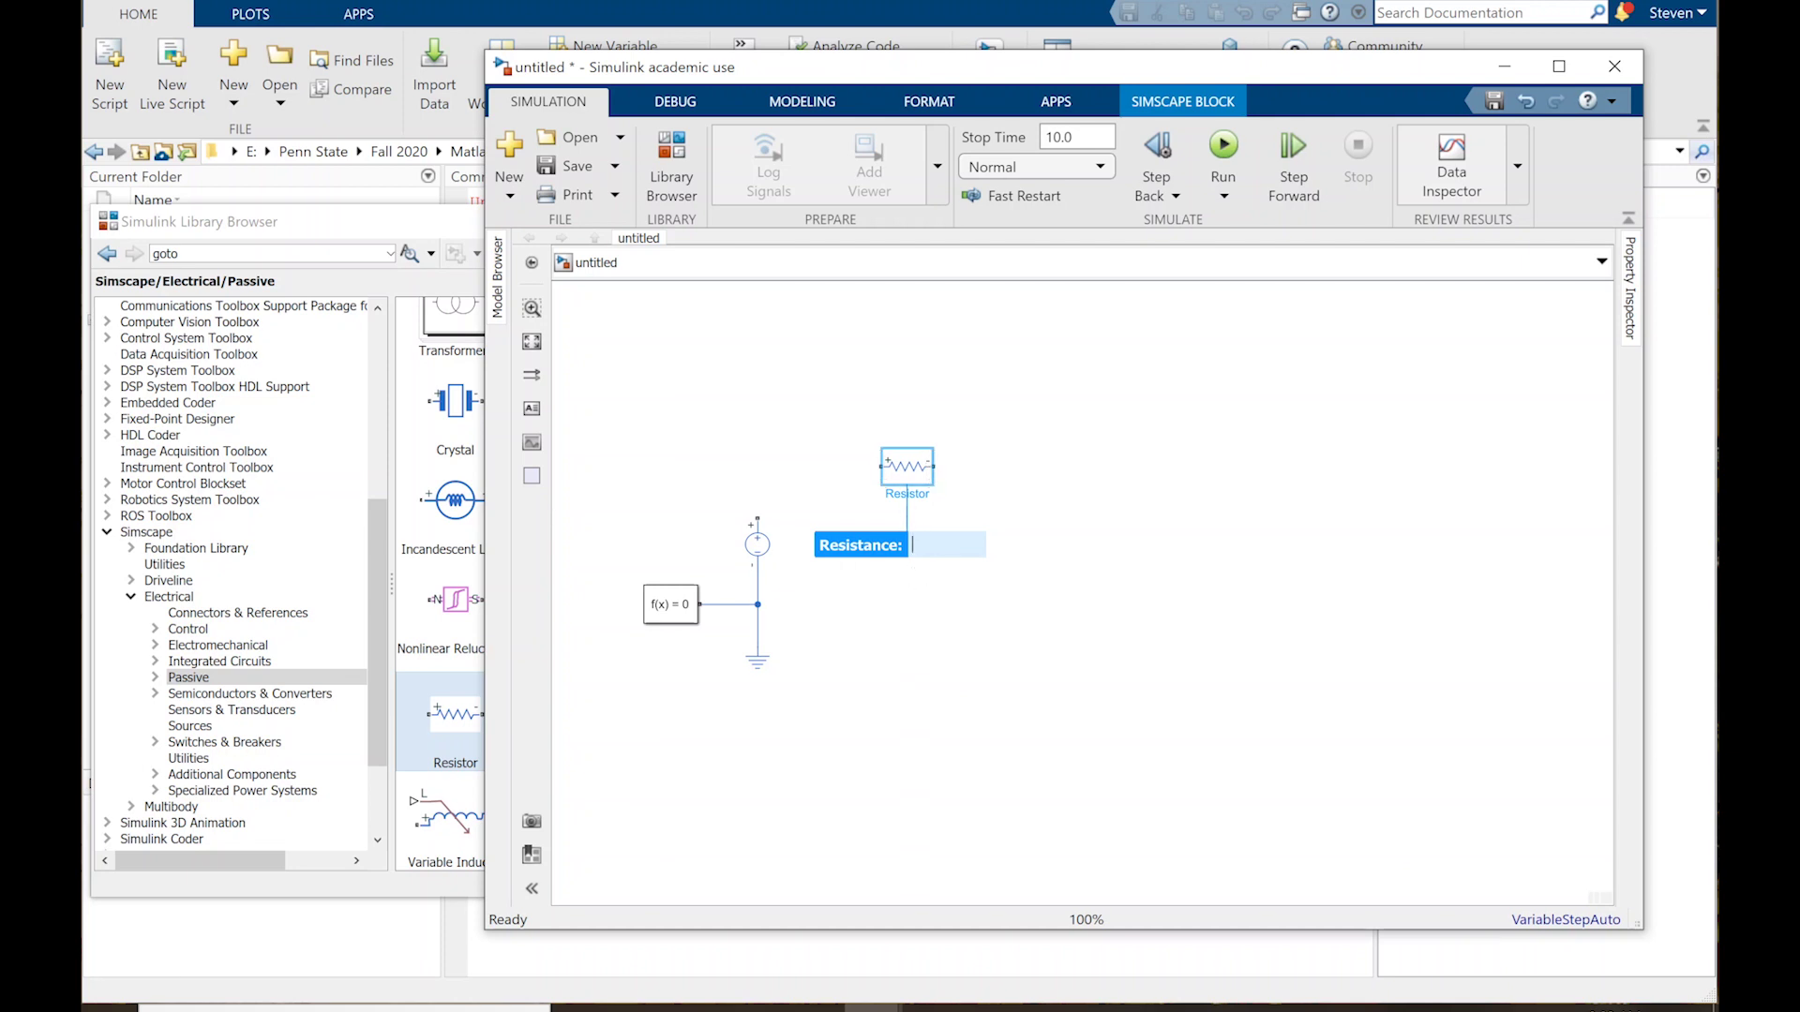
left_click(917, 617)
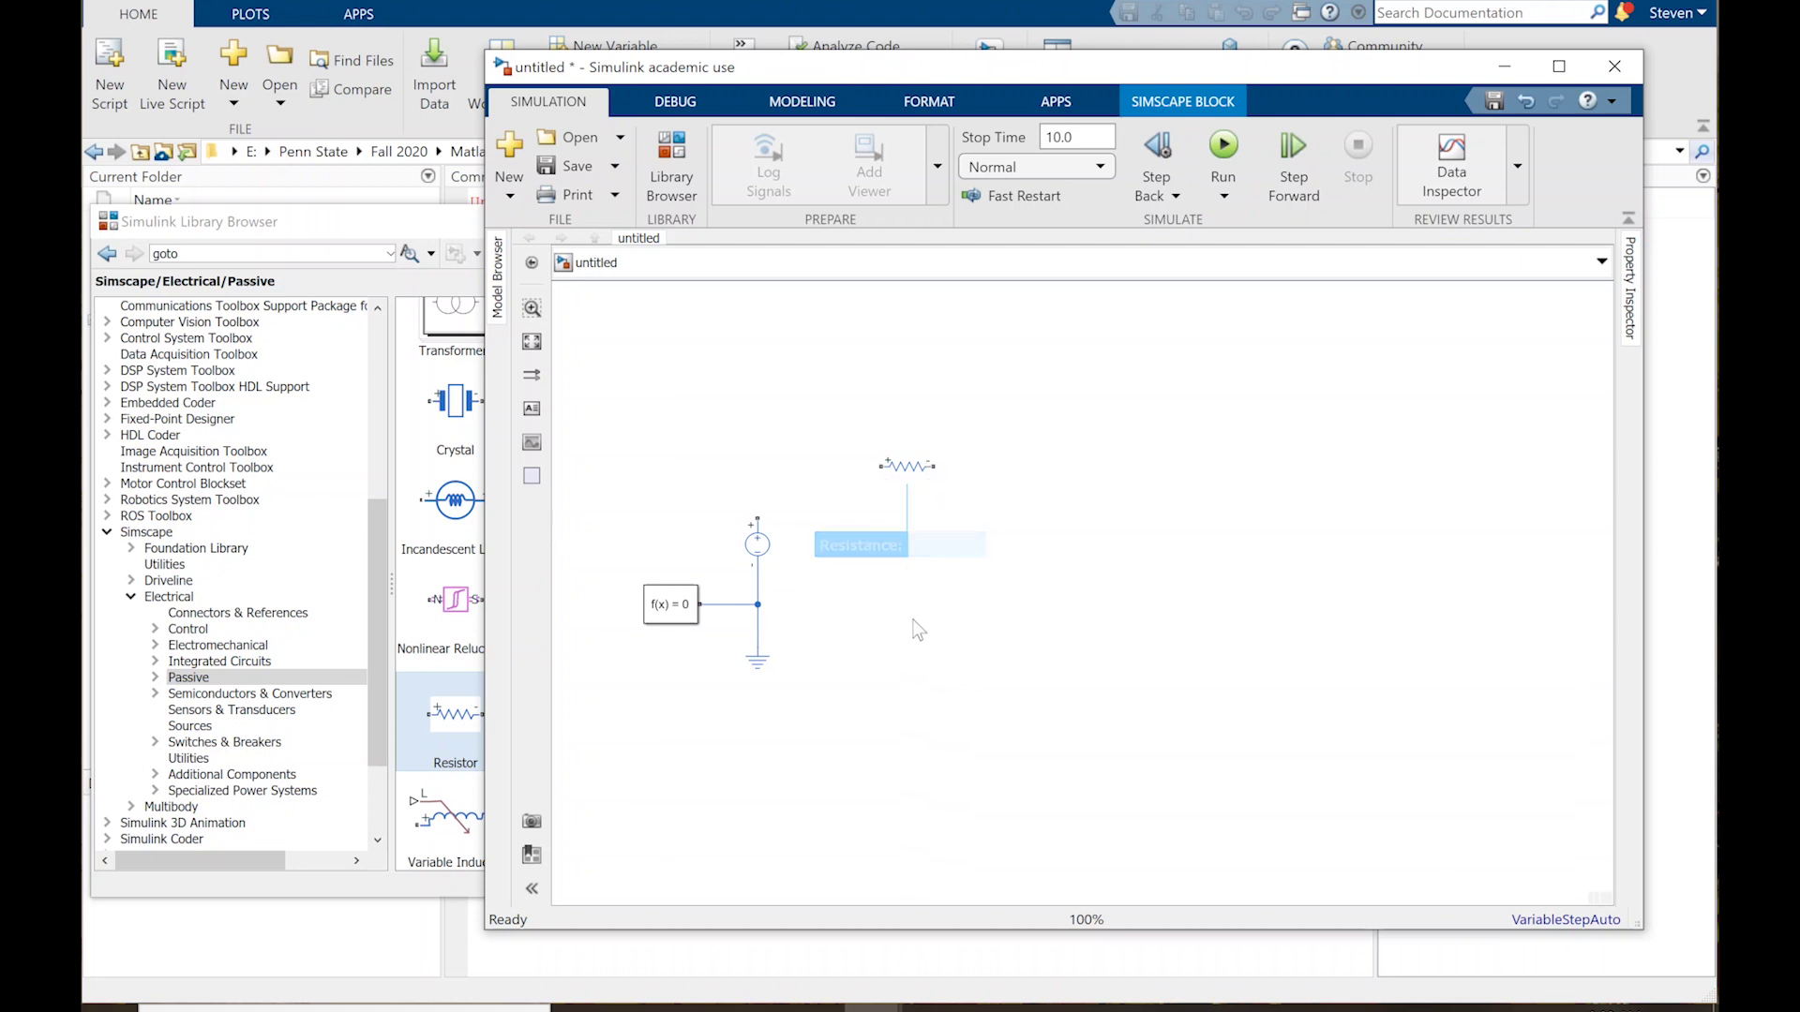
Step: Set the resistor's resistance to 4.7 kOhm
double_click(909, 468)
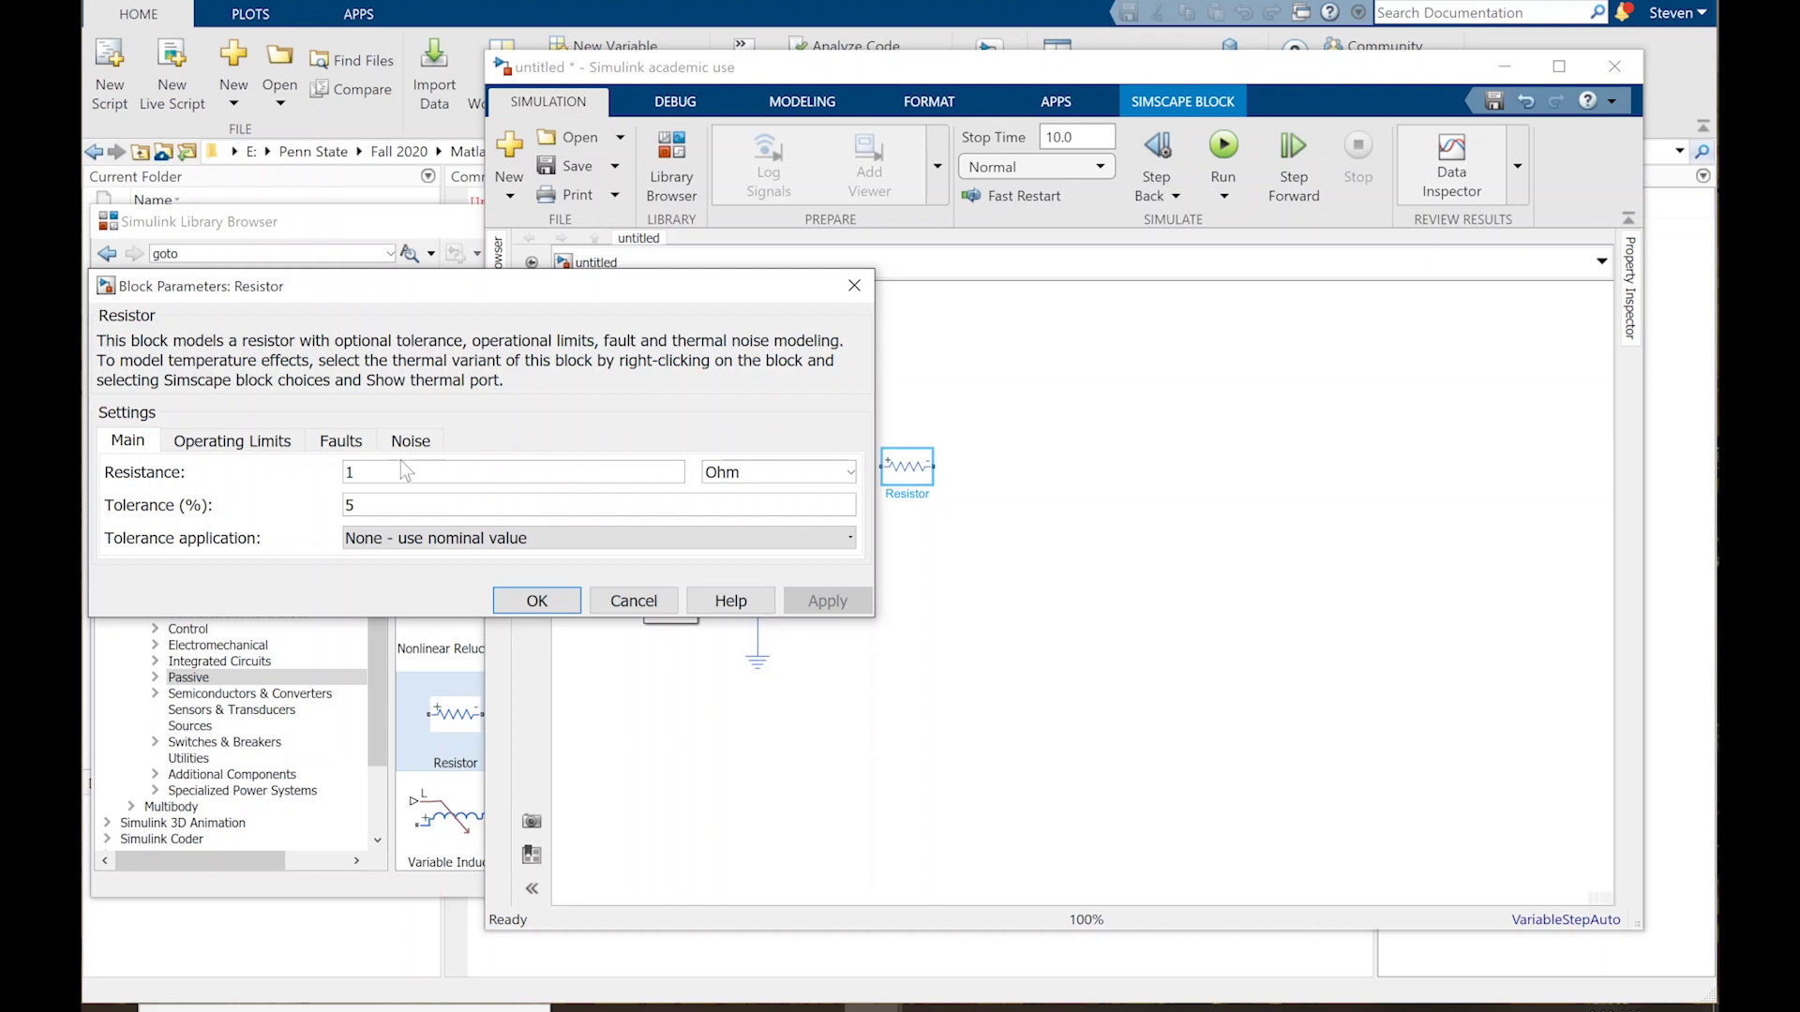
double_click(401, 469)
type("4.7")
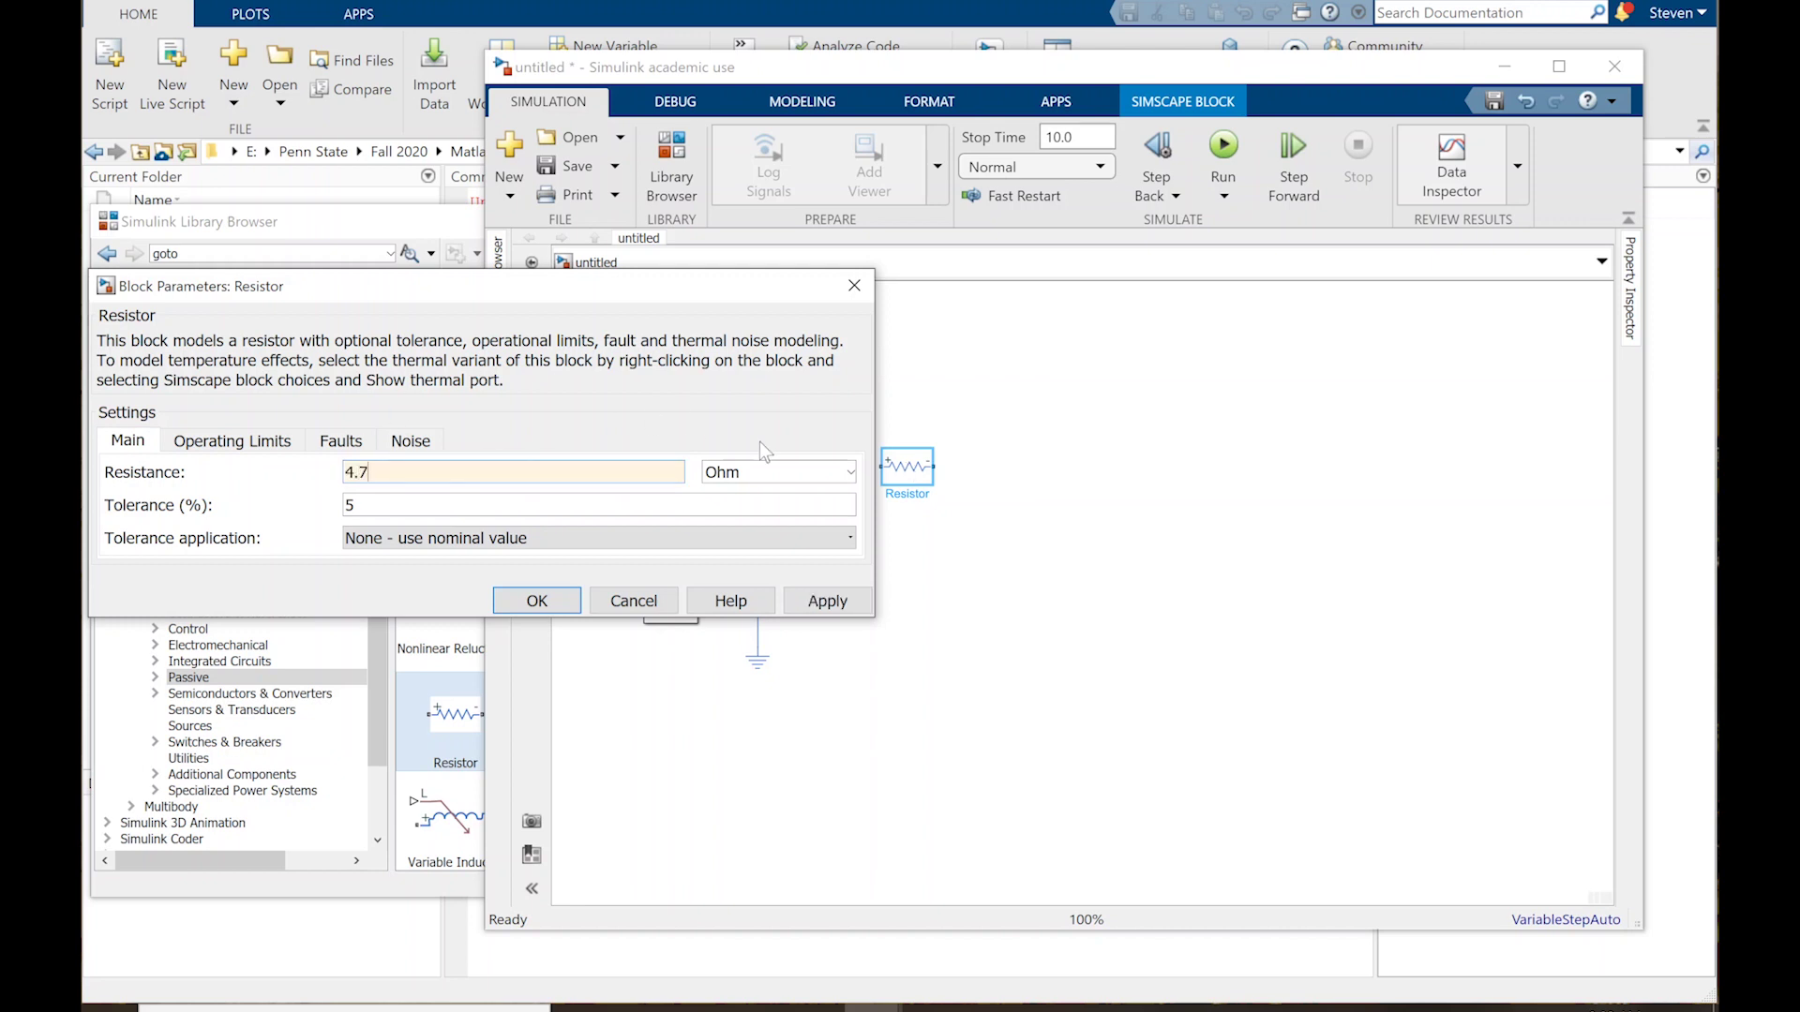
left_click(849, 471)
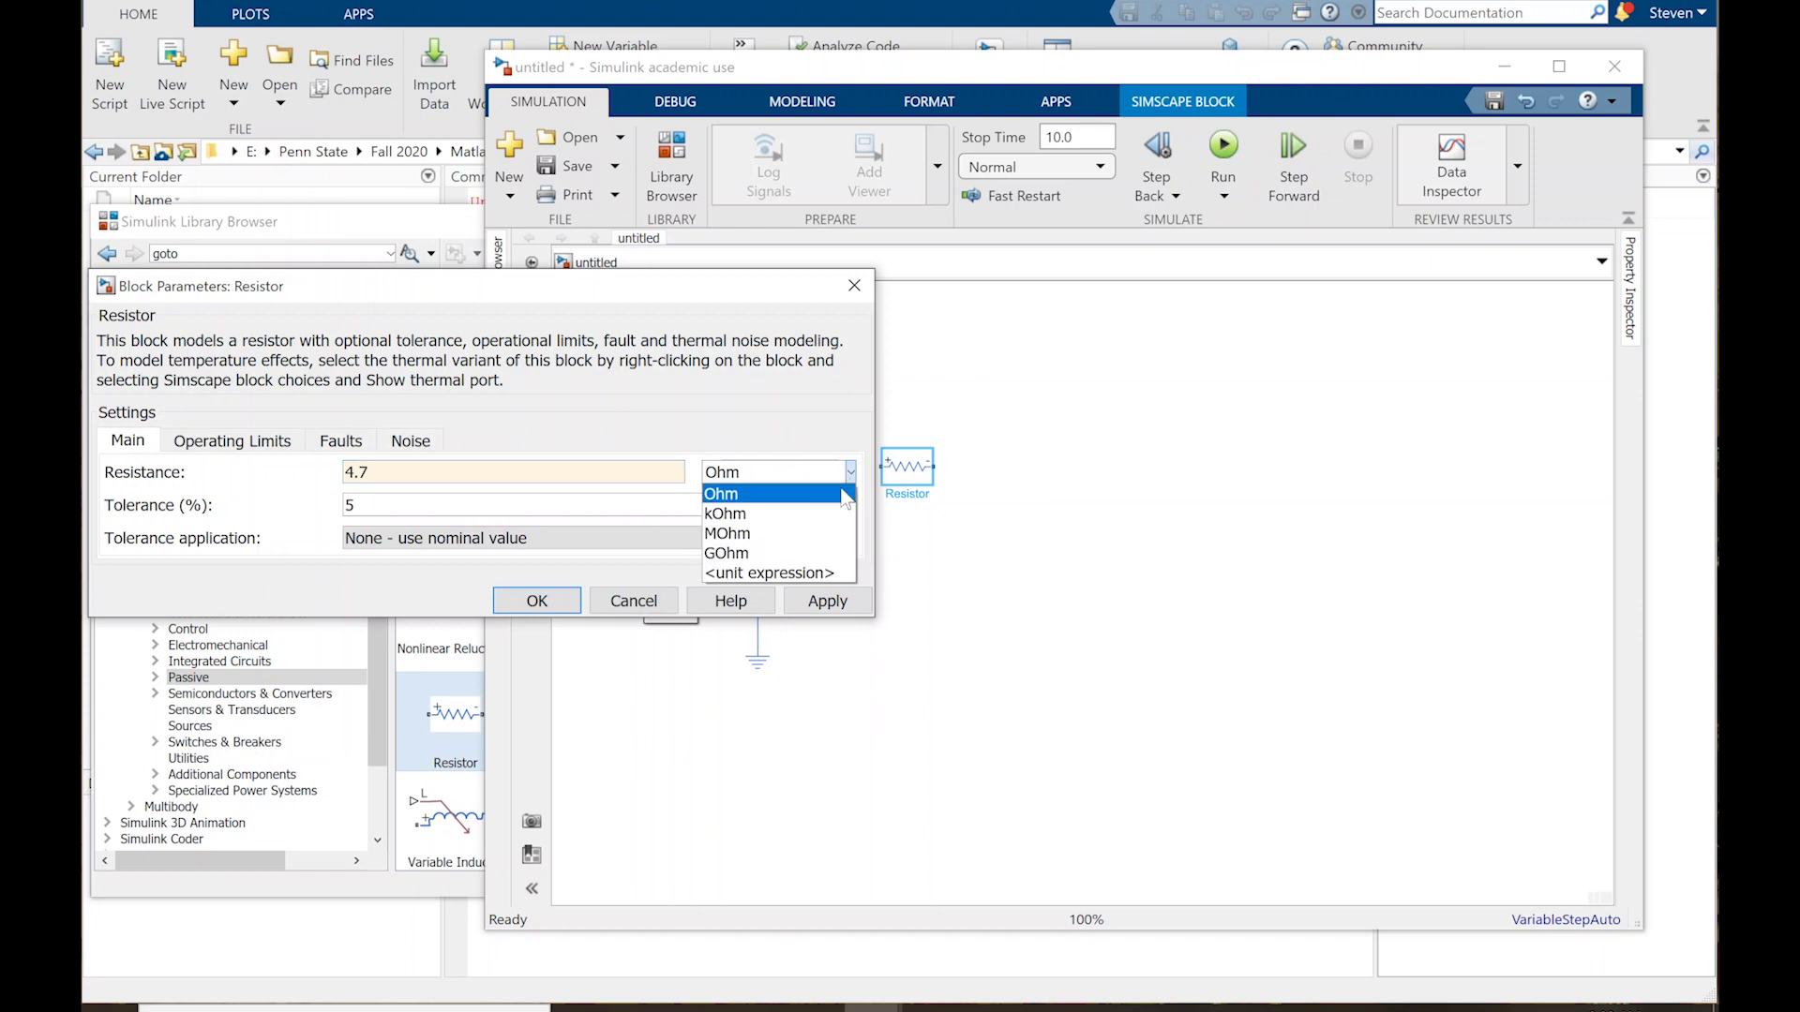
left_click(829, 514)
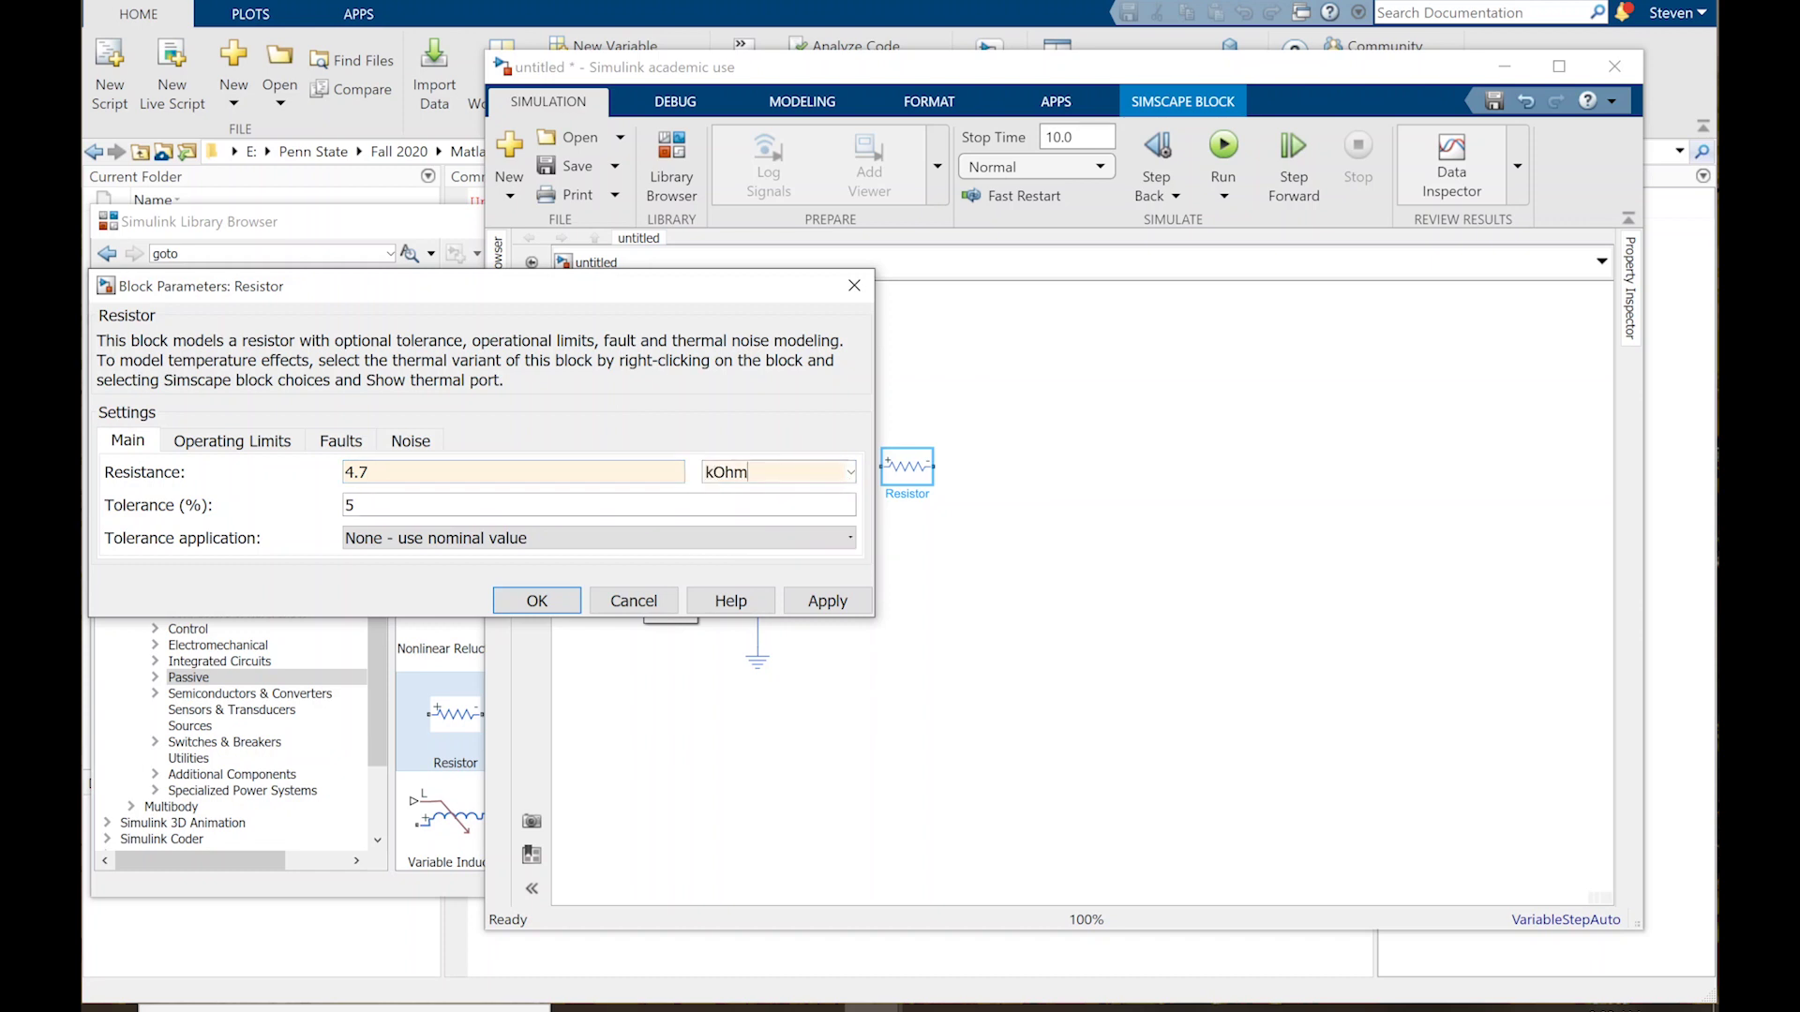
left_click(536, 600)
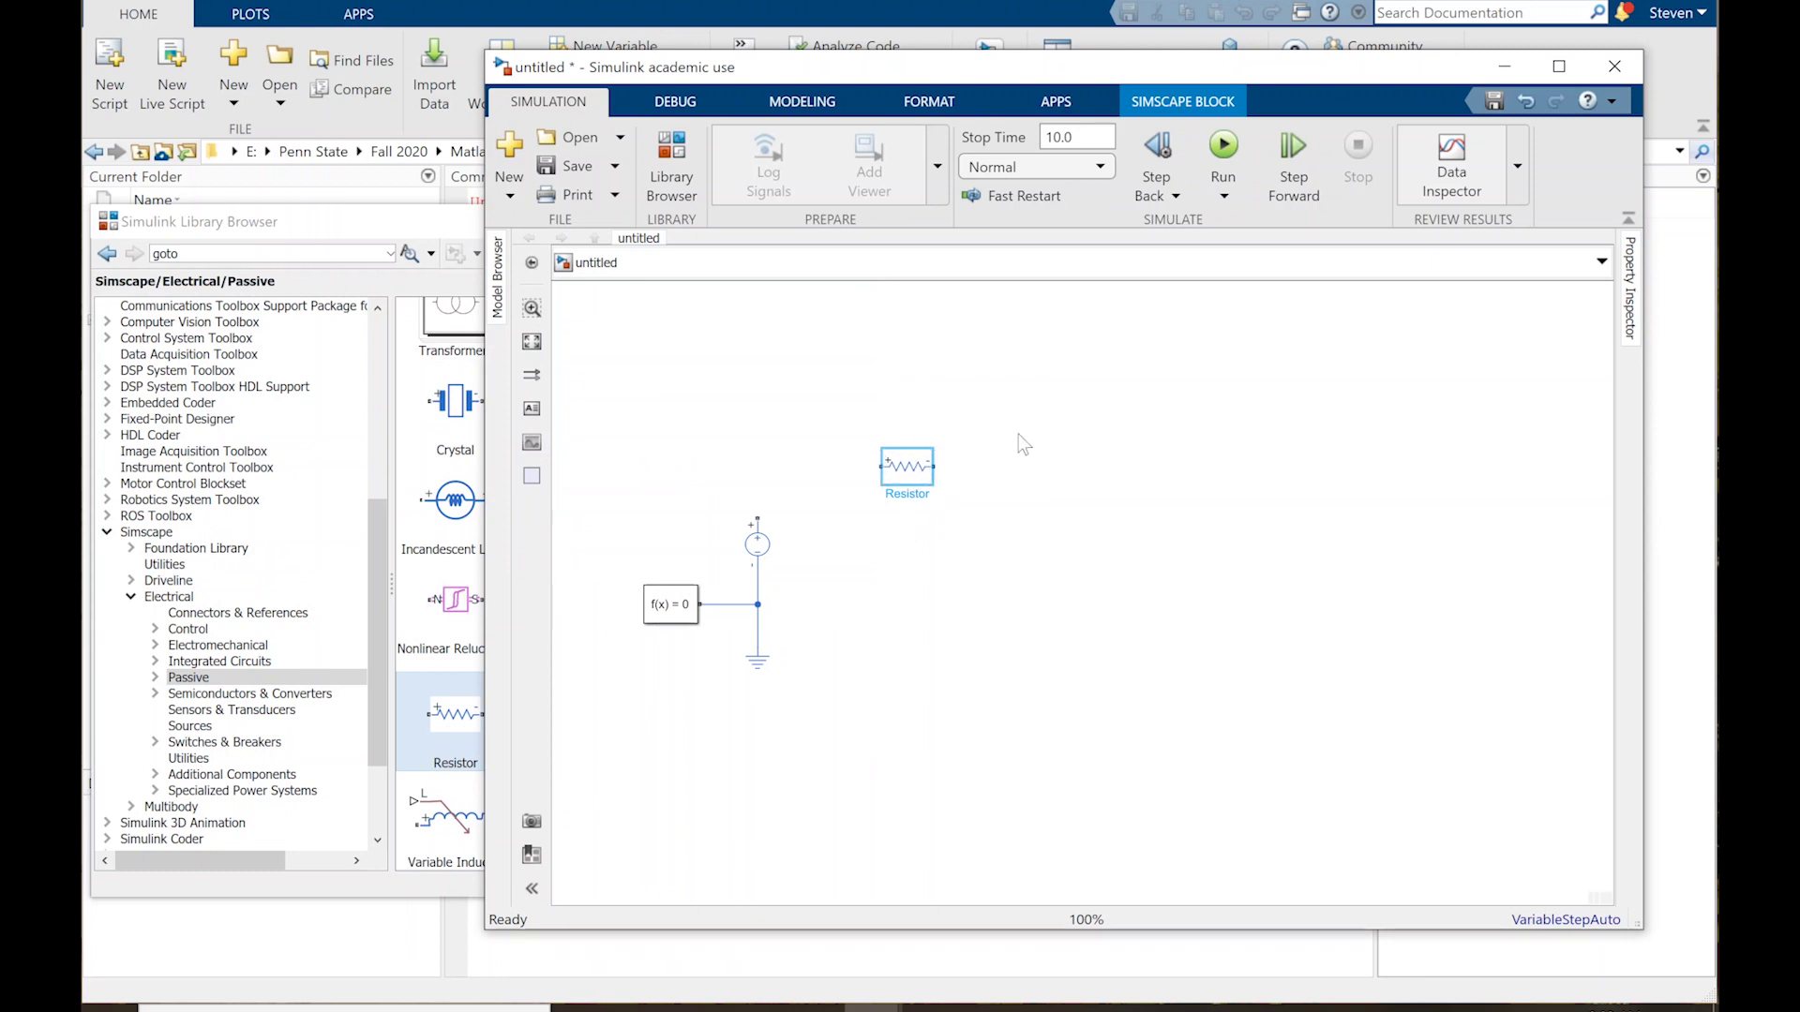
Step: Rotate the resistor to vertical and move it farther right, and shift the connected source, reference and solver group left
key("ctrl+r")
key("ctrl+z")
key("ctrl+r")
key("ctrl+z")
key("ctrl+r")
left_click_drag(908, 468, 1003, 451)
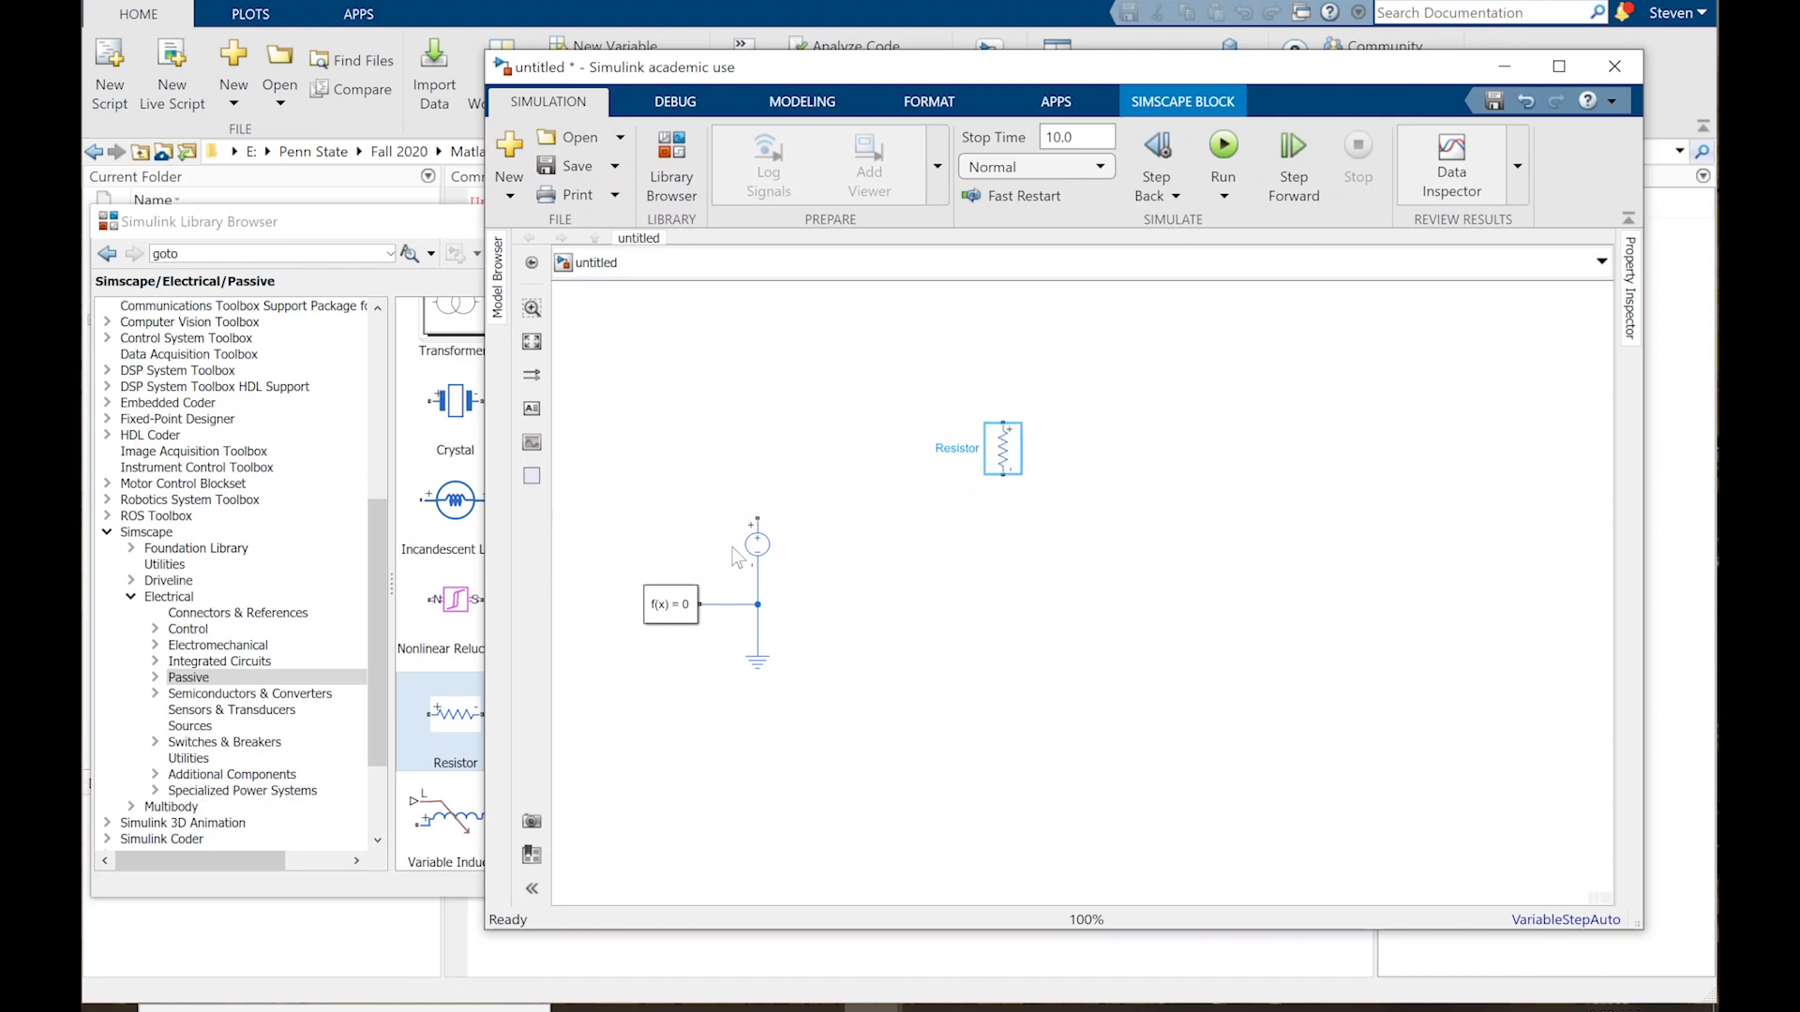
left_click_drag(621, 484, 886, 717)
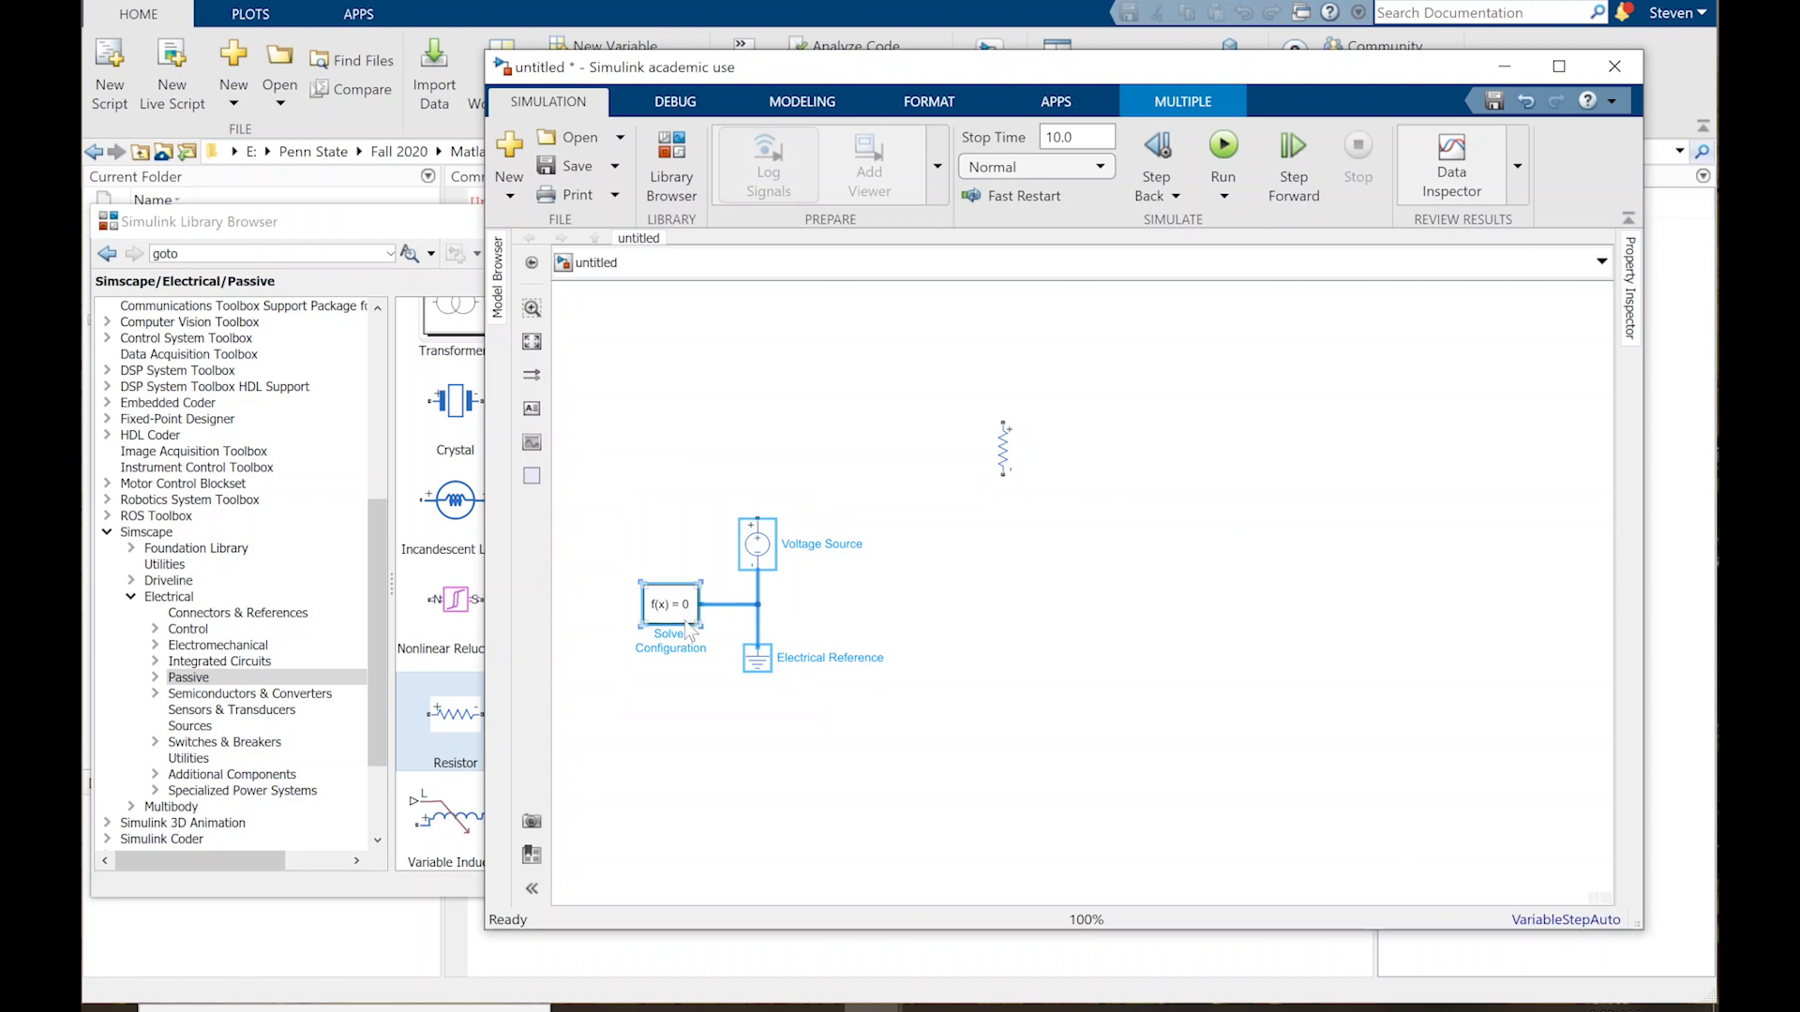
left_click_drag(691, 630, 622, 630)
Step: Duplicate the vertical resistor directly below the original with a gap between them, and delete the line joining the two
left_click(1003, 454)
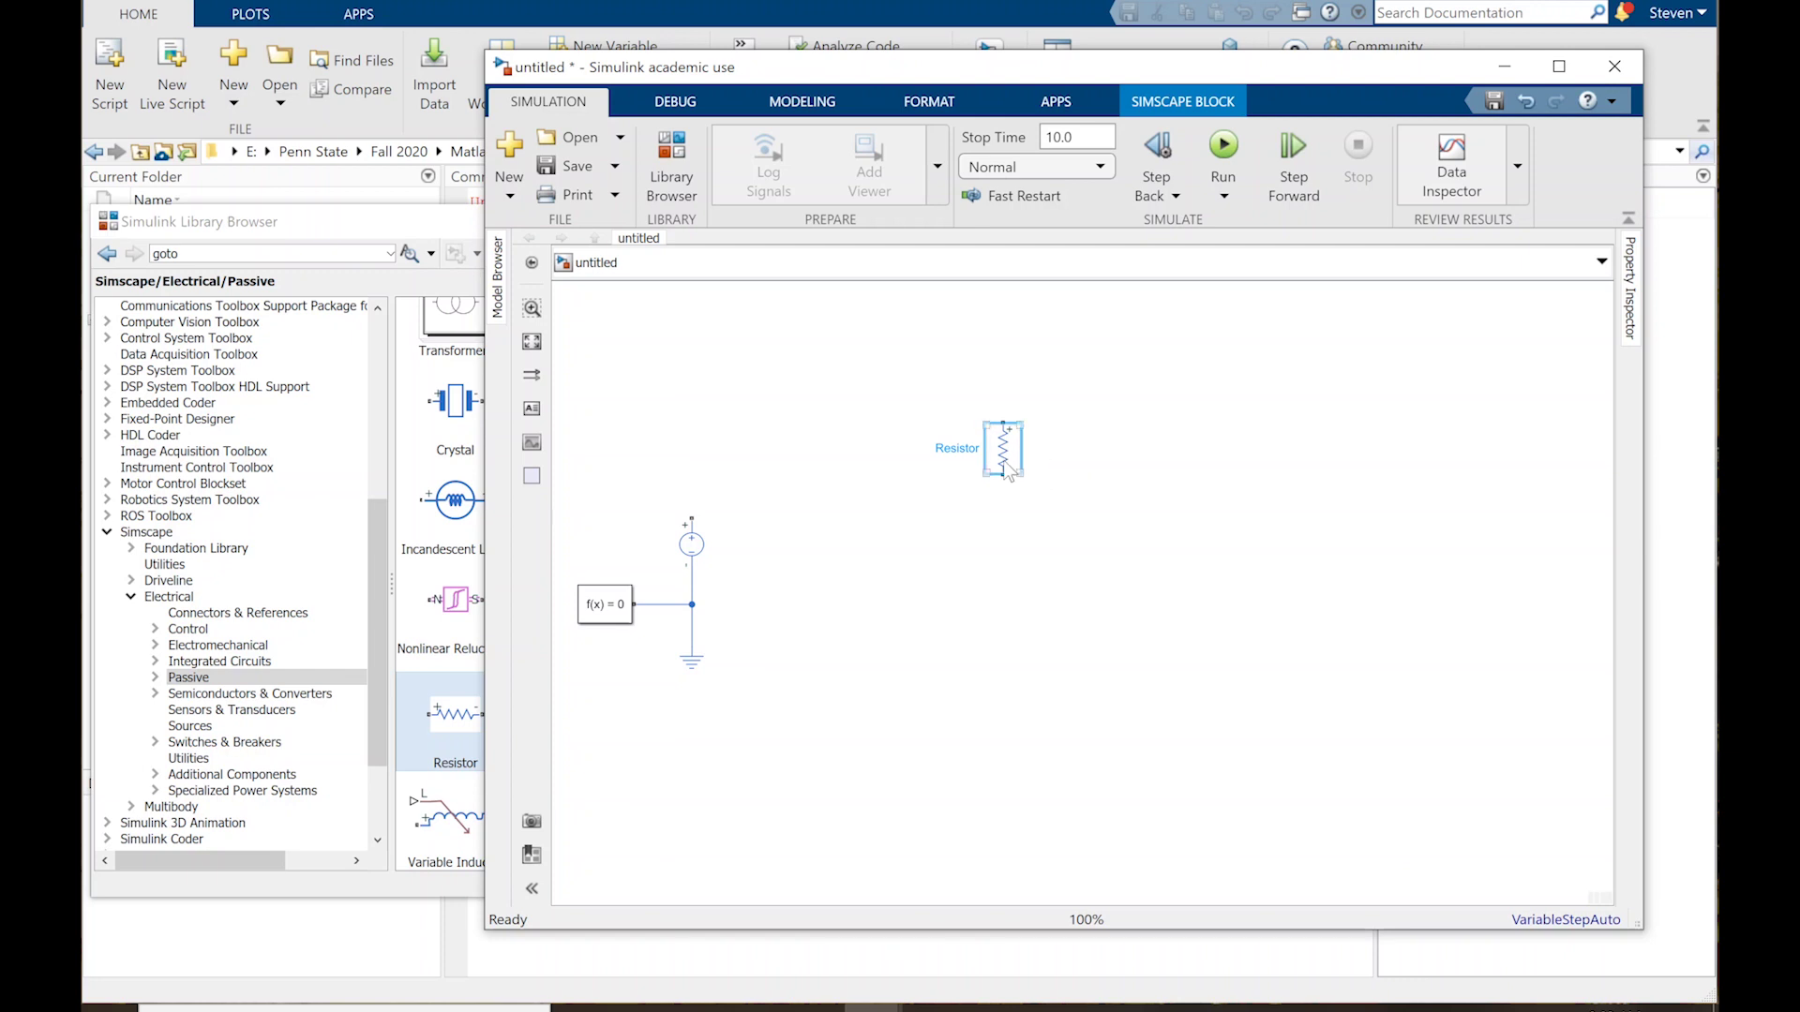
left_click_drag(1007, 471, 1004, 651)
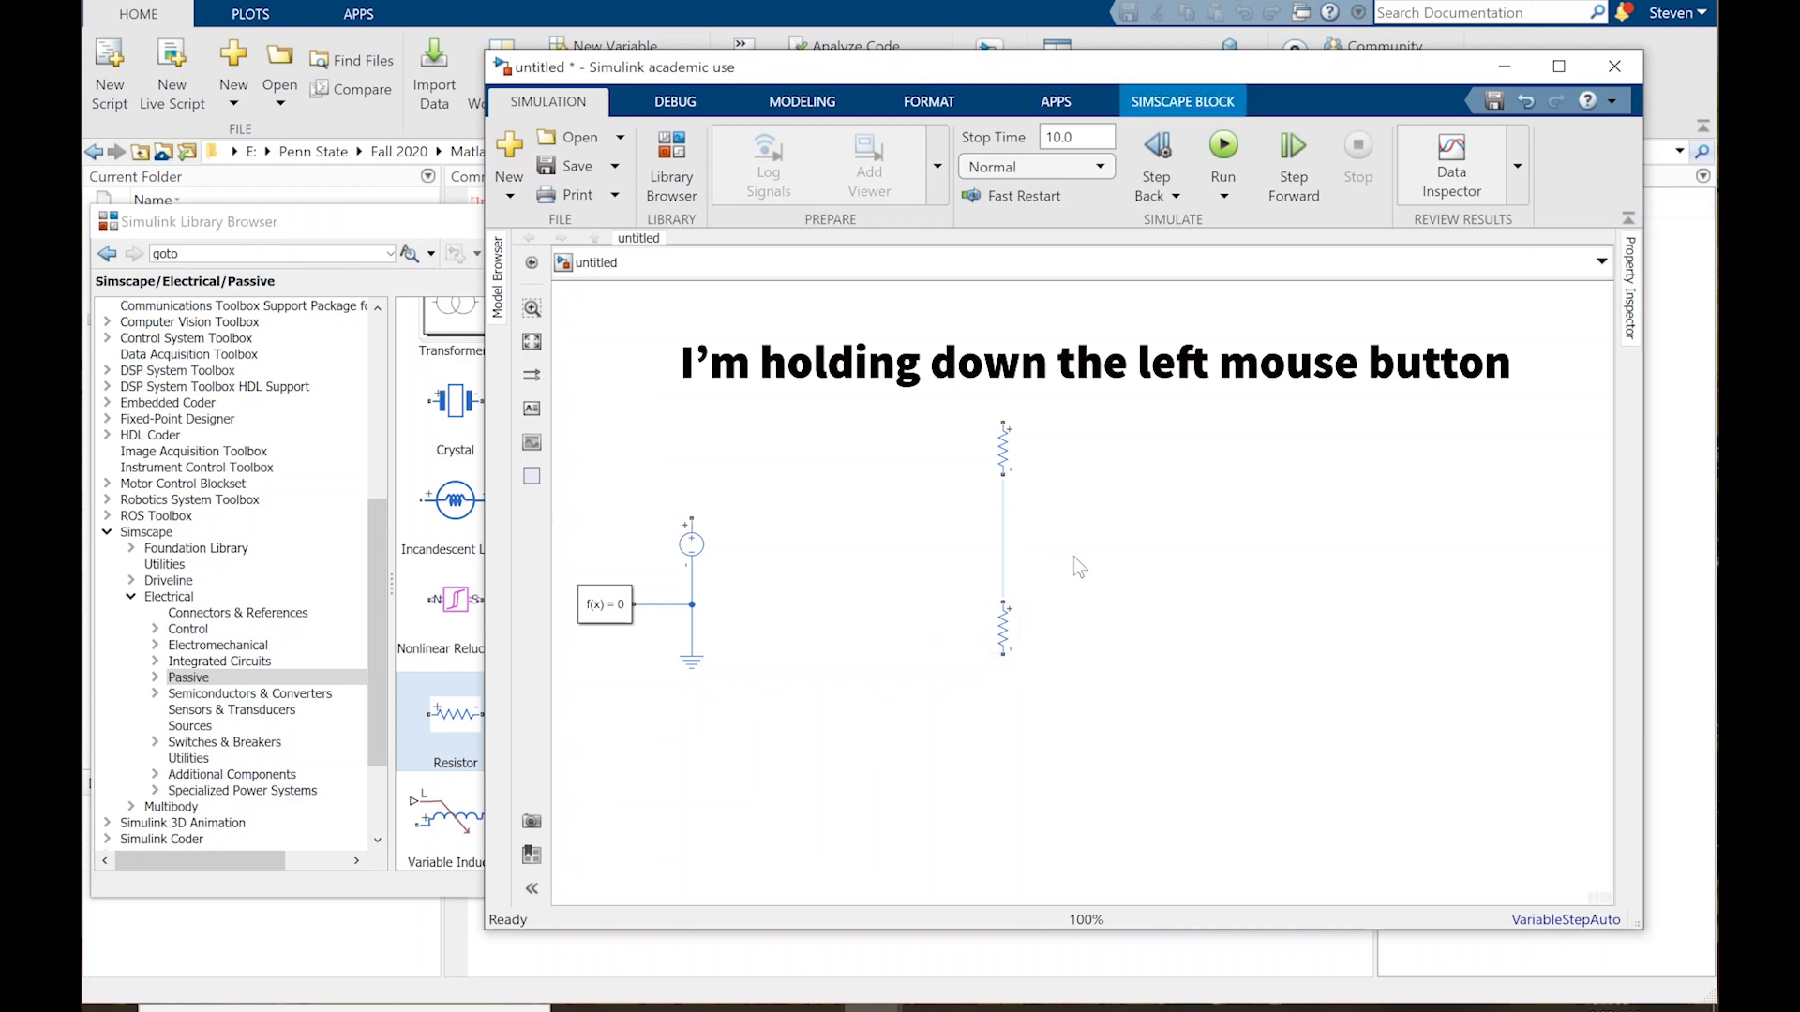
left_click(1004, 551)
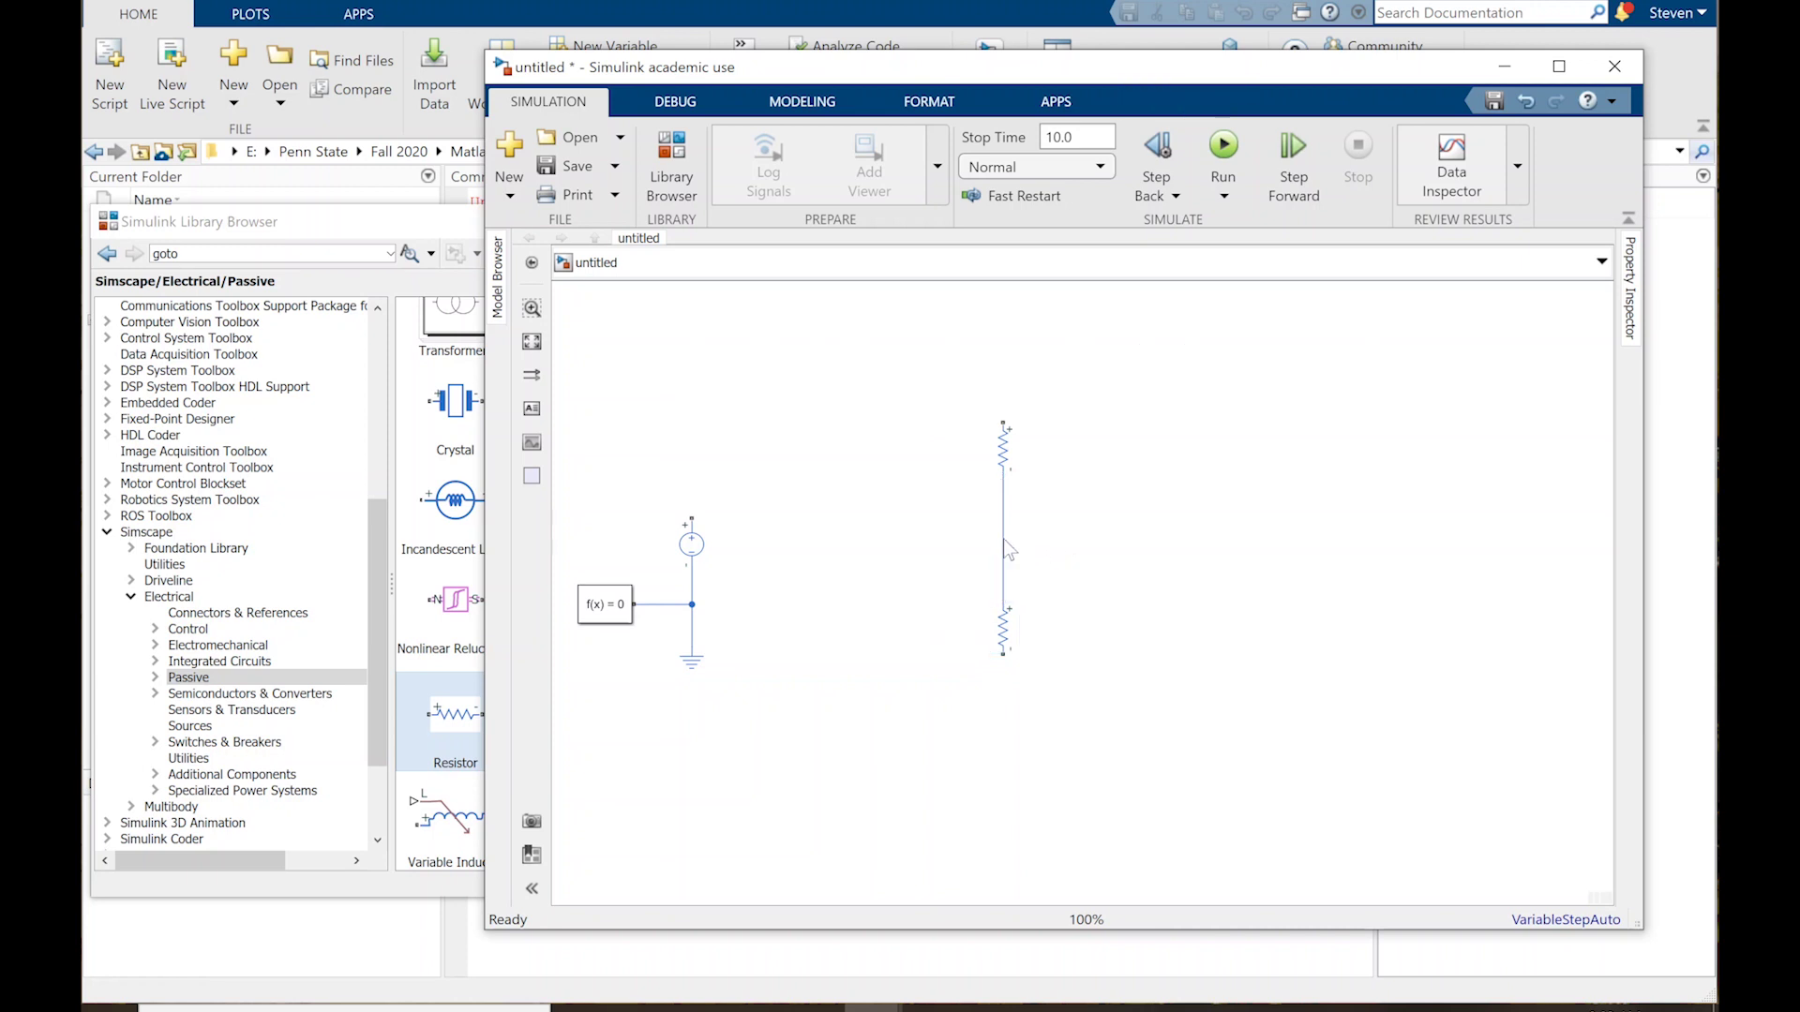
key("Delete")
right_click(1009, 451)
left_click(1109, 326)
Step: Add a Potentiometer to the right of the two resistors, then rotate it to vertical and mirror it so its resistive track faces left
left_click(396, 232)
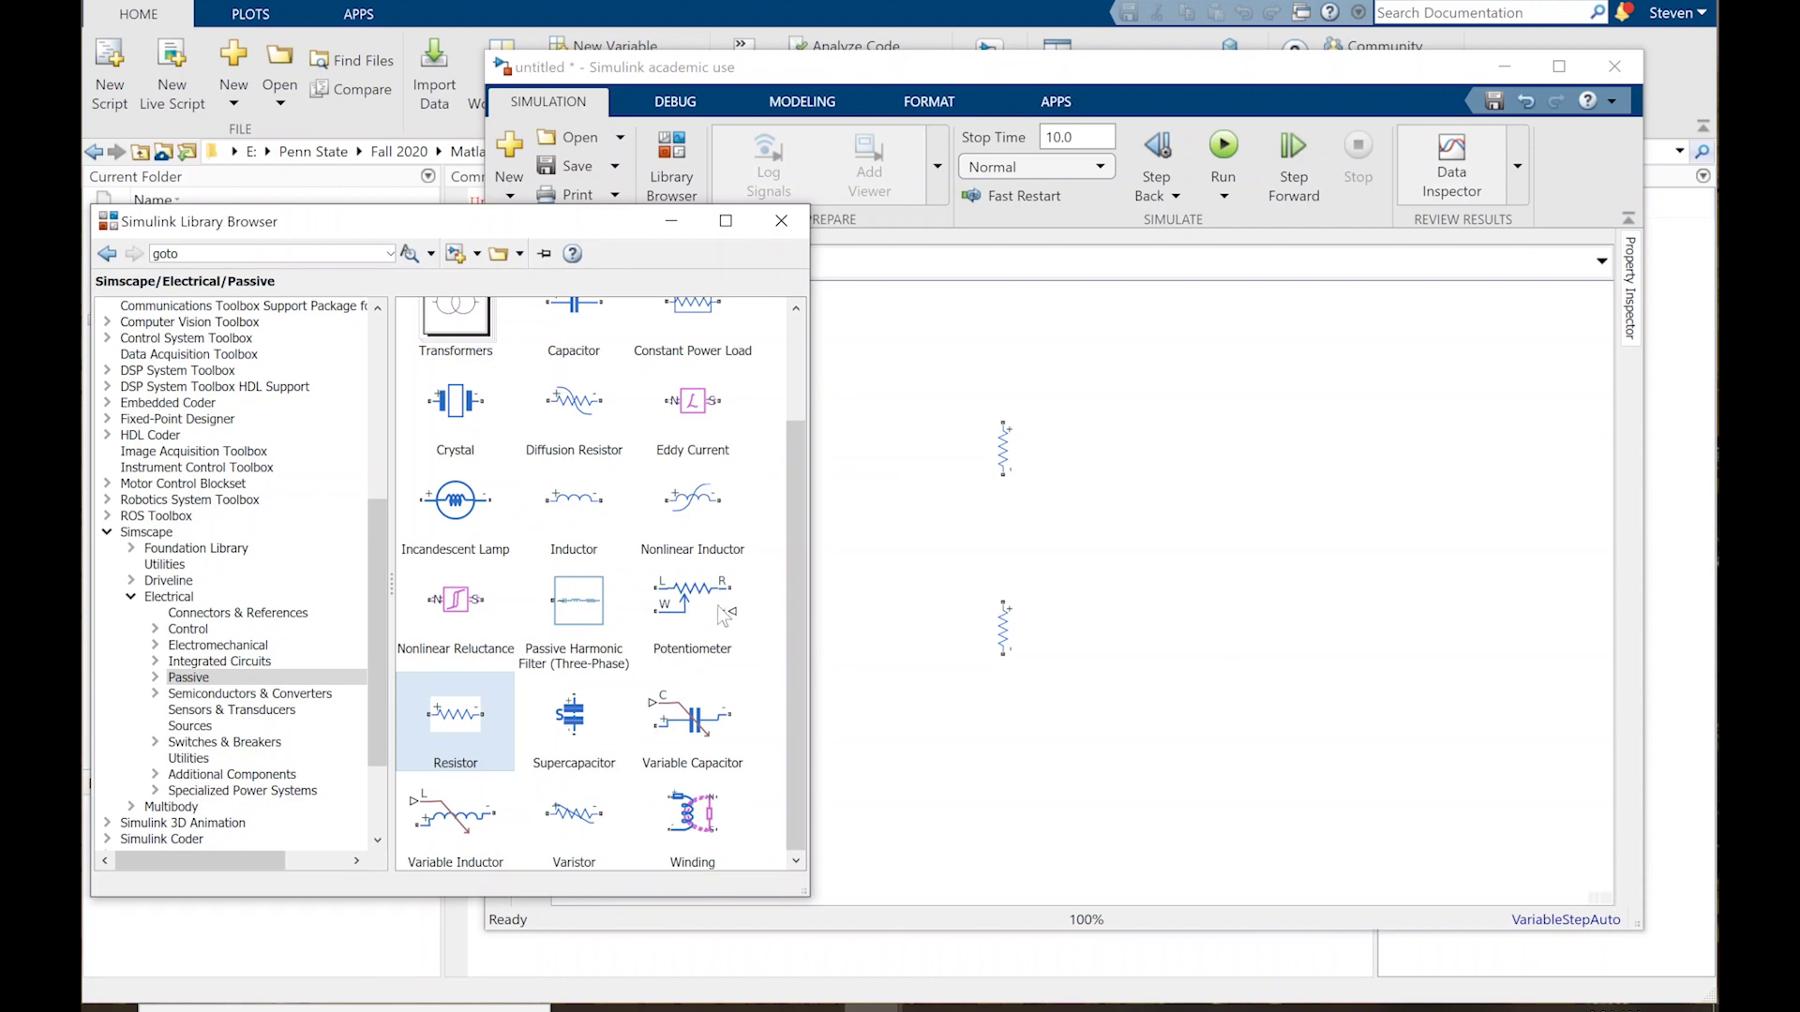
left_click_drag(690, 600, 1099, 539)
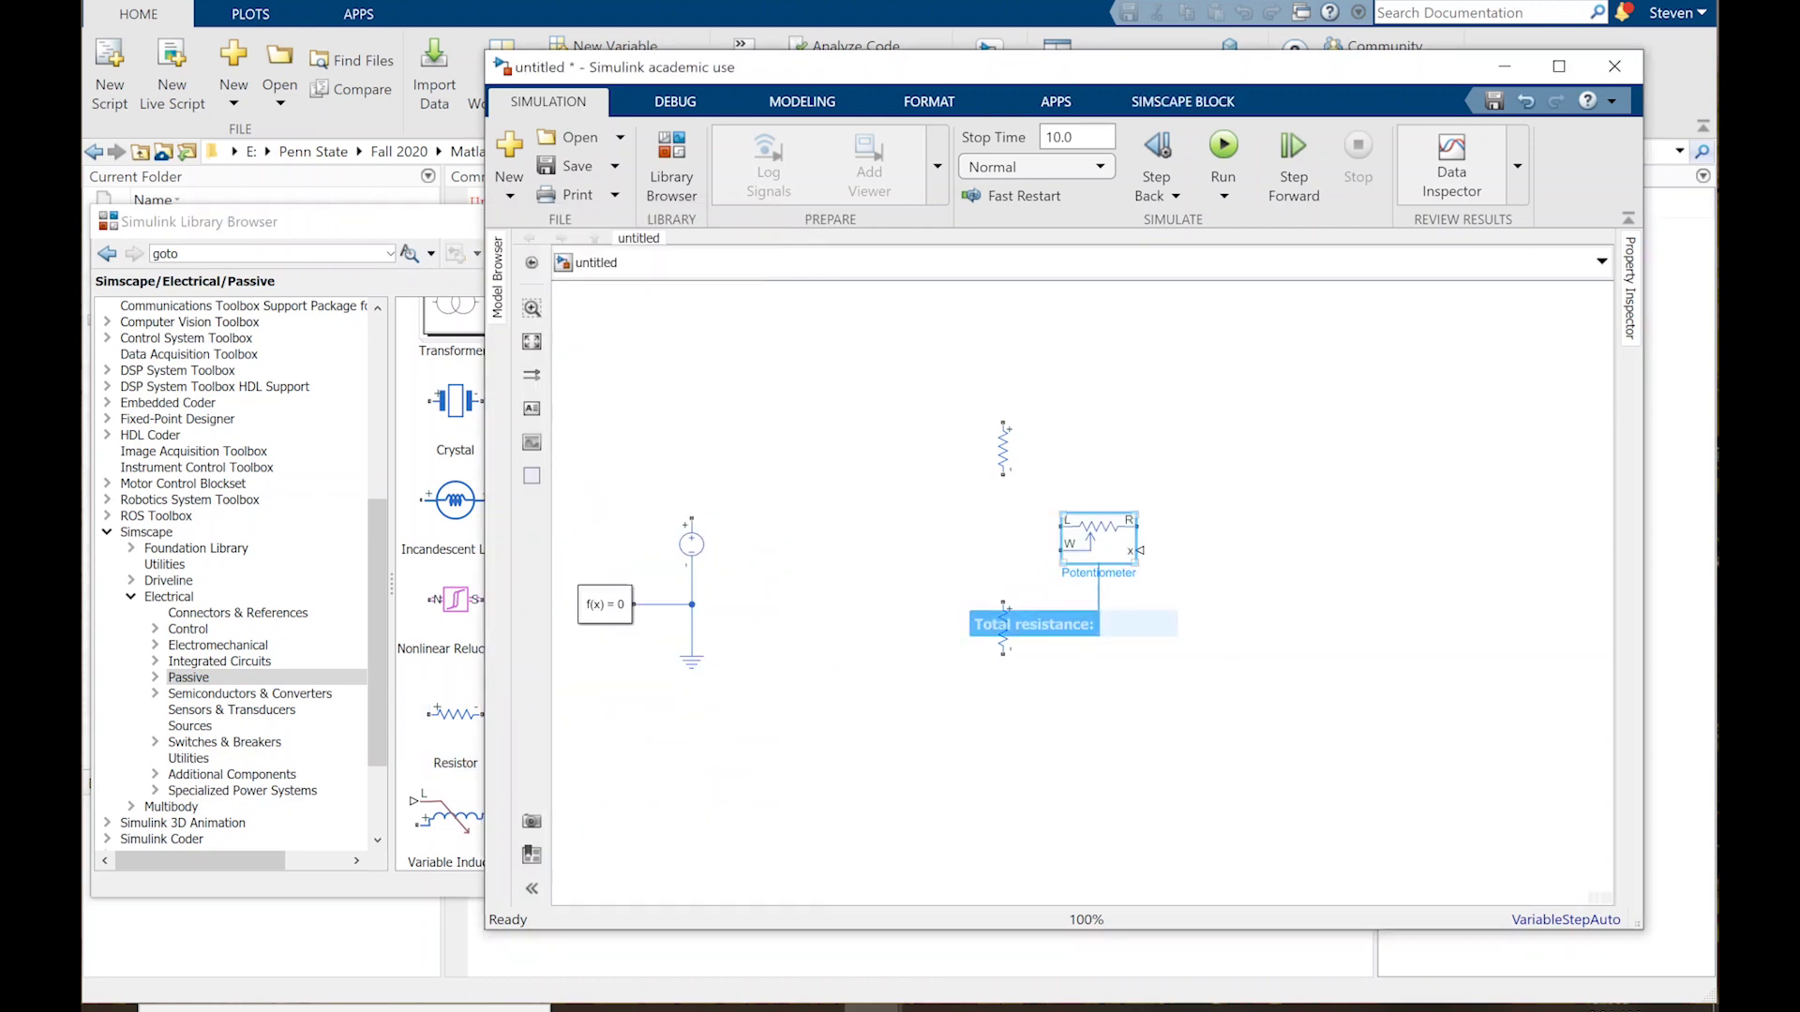
left_click(1215, 554)
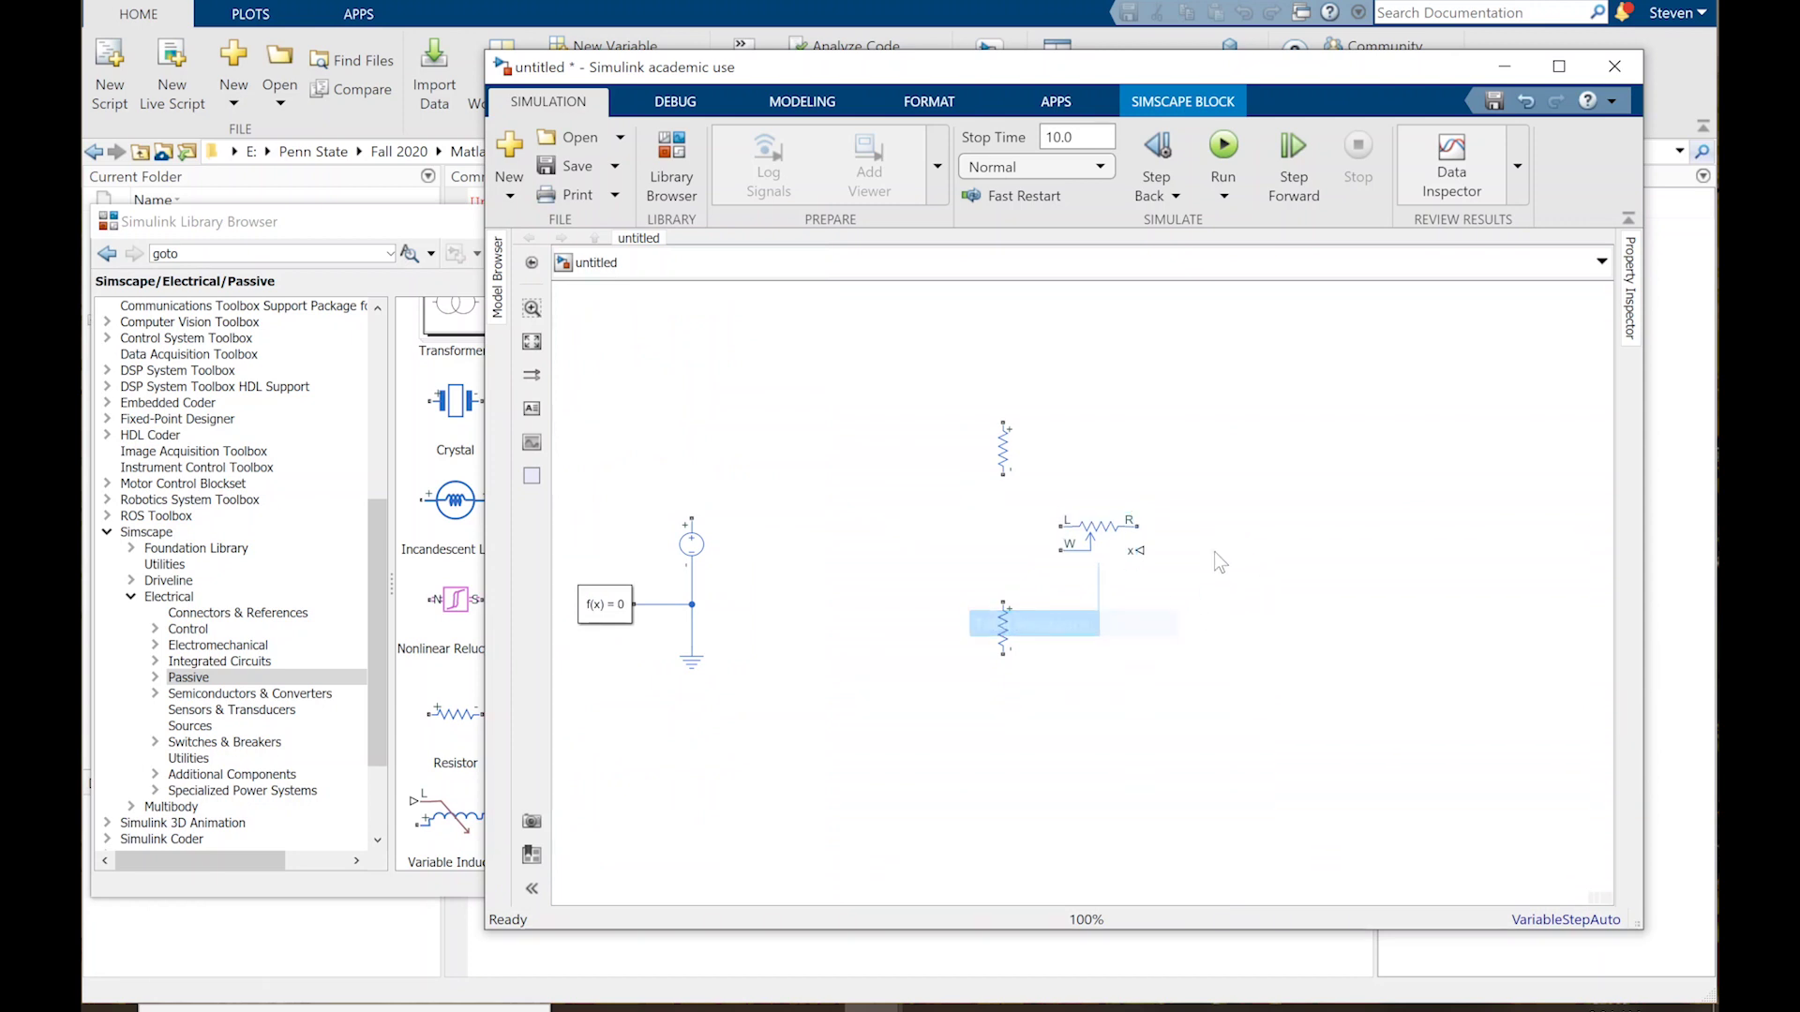
left_click(1088, 530)
key("ctrl+r")
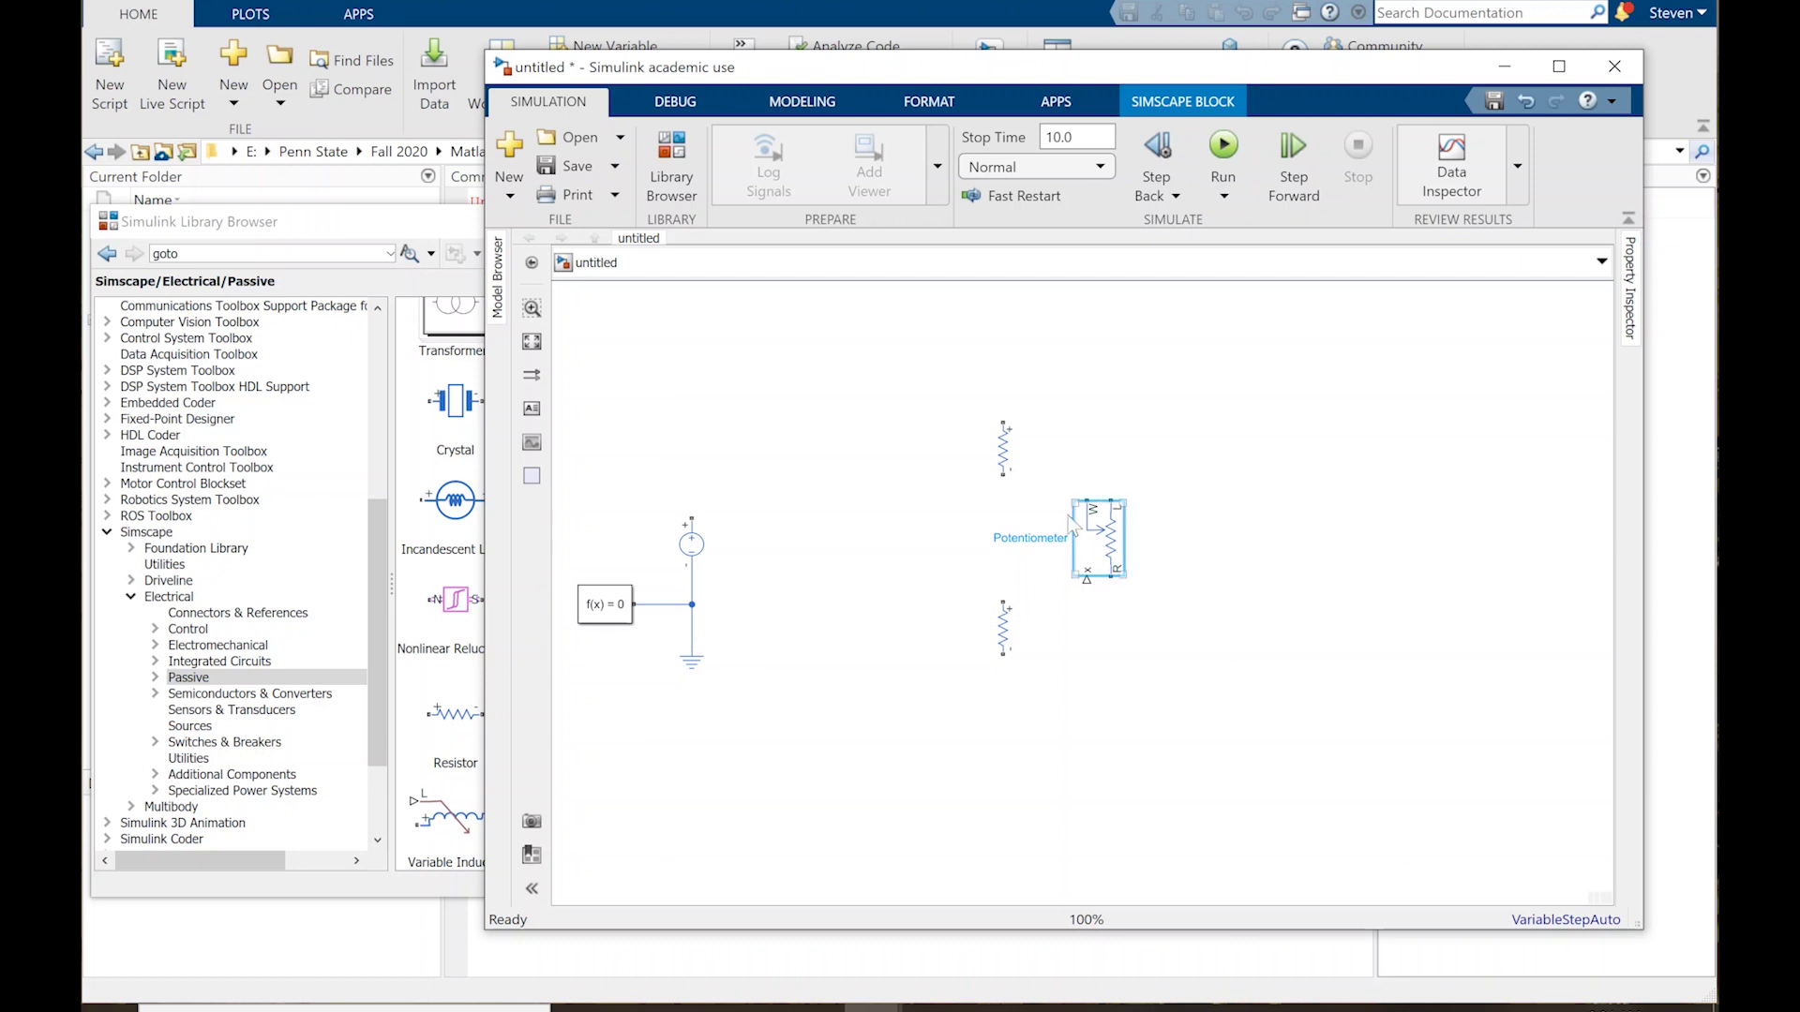
key("ctrl+i")
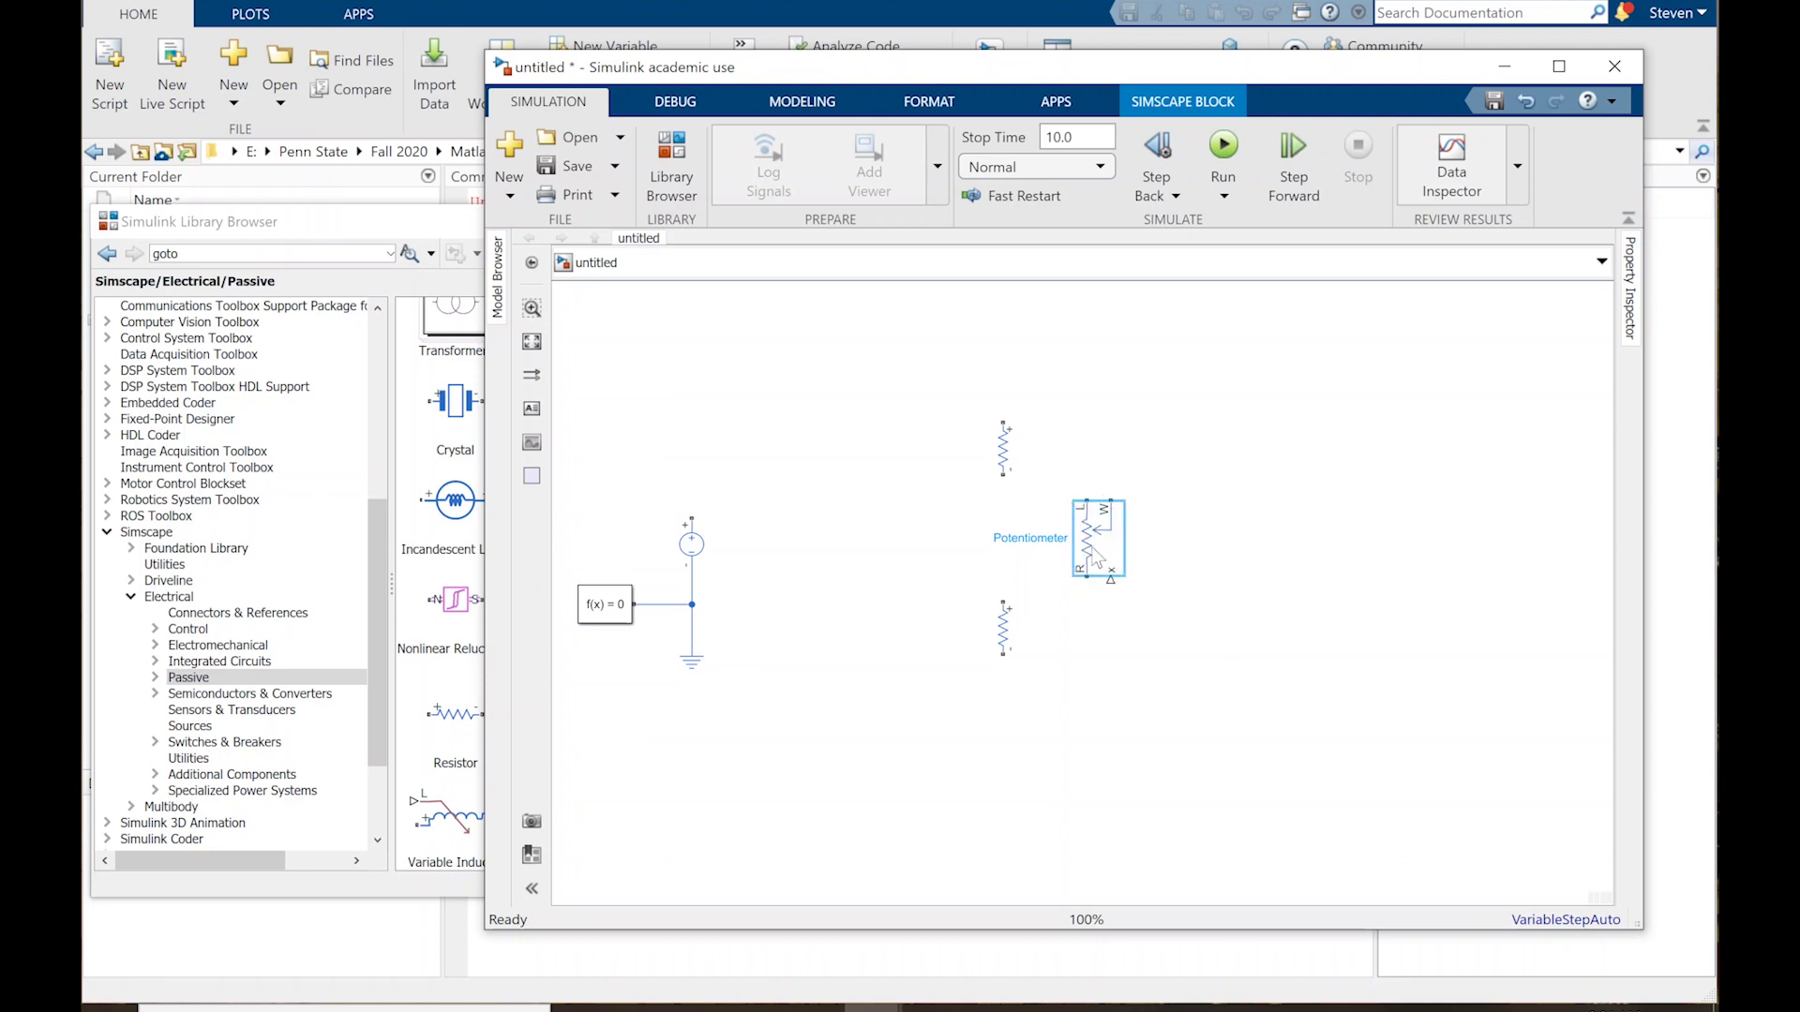
Step: Try the potentiometer between the two resistors with its L terminal up, and move it back out to the right
left_click_drag(1082, 532, 1006, 538)
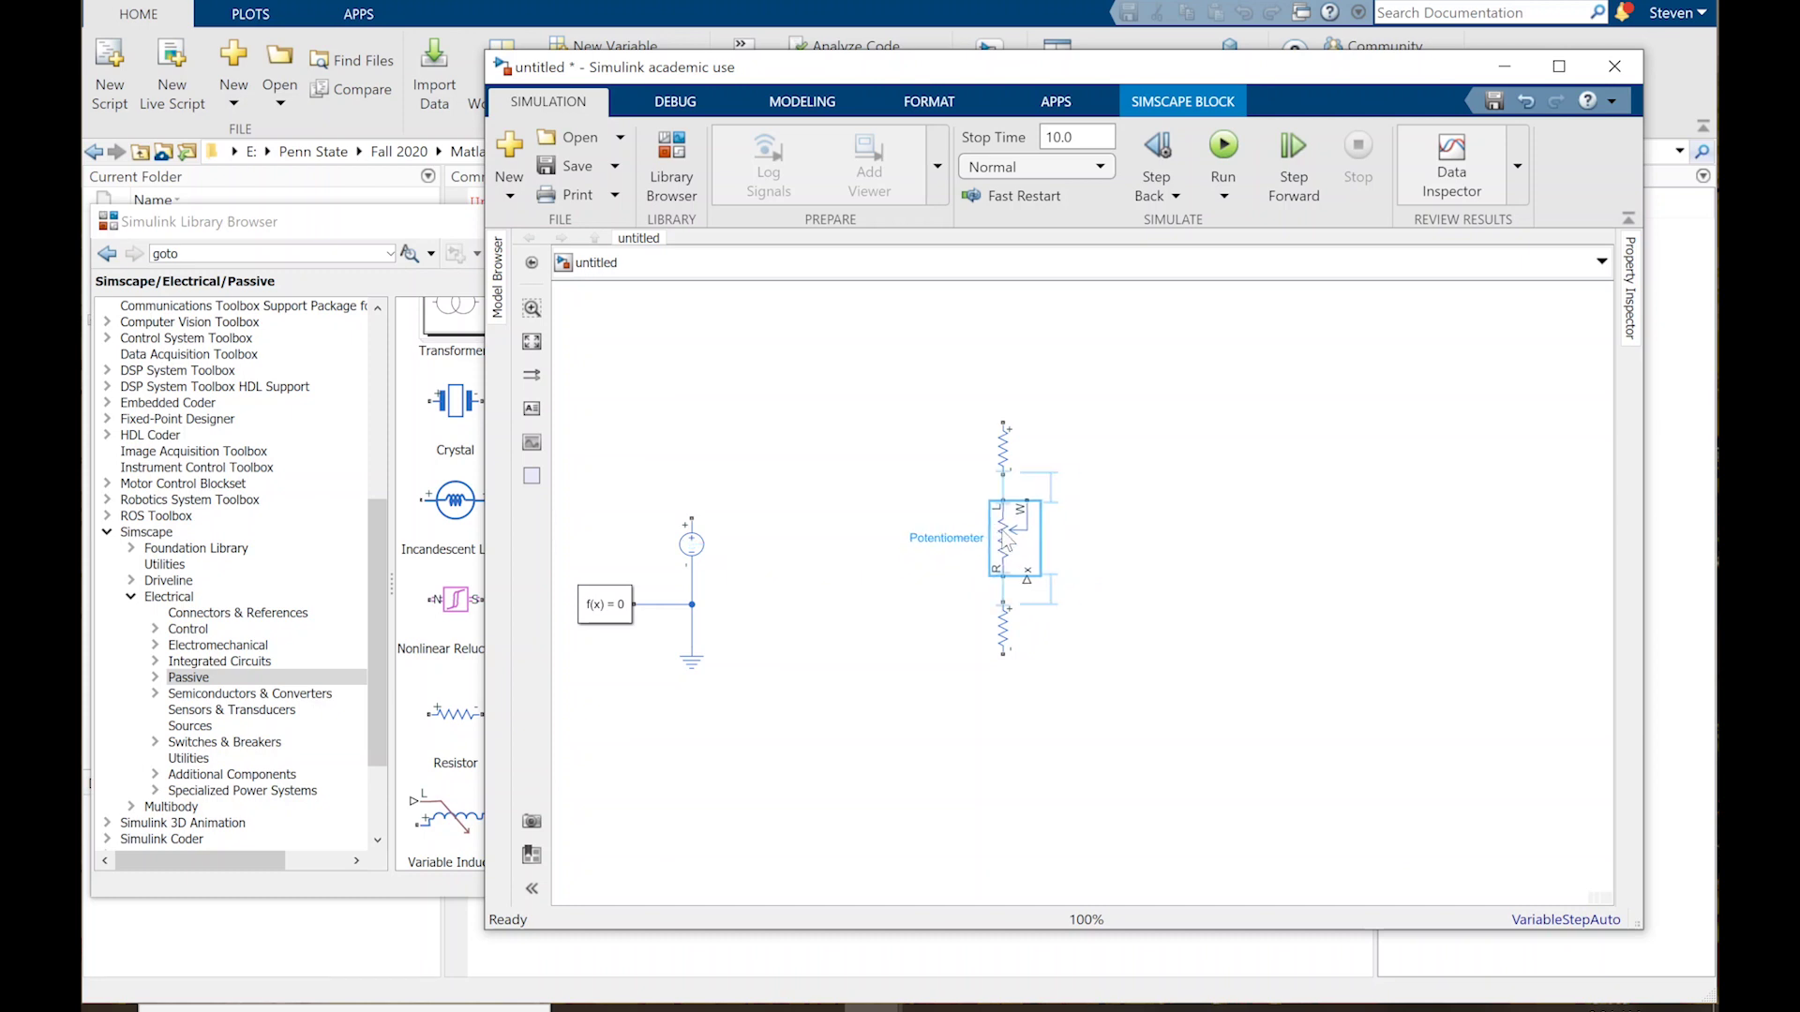
left_click(1071, 555)
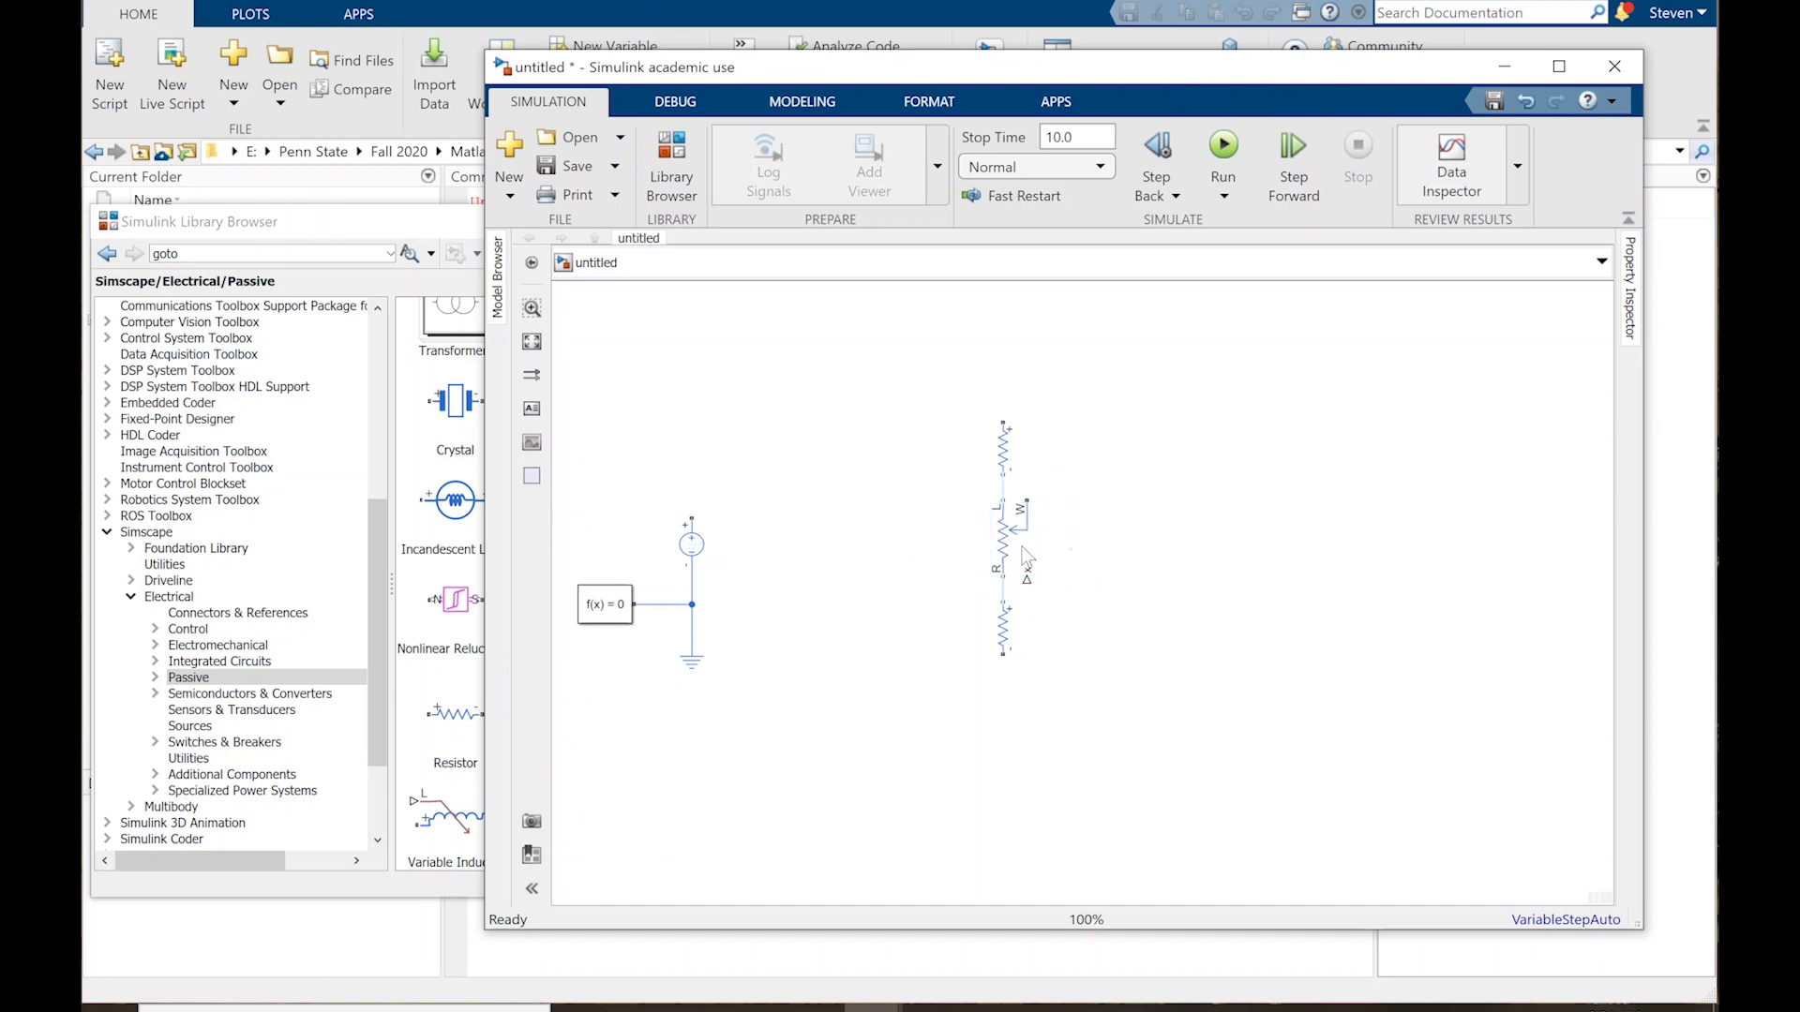
left_click_drag(1003, 574, 1018, 603)
left_click_drag(1015, 544, 1106, 546)
left_click(1145, 542)
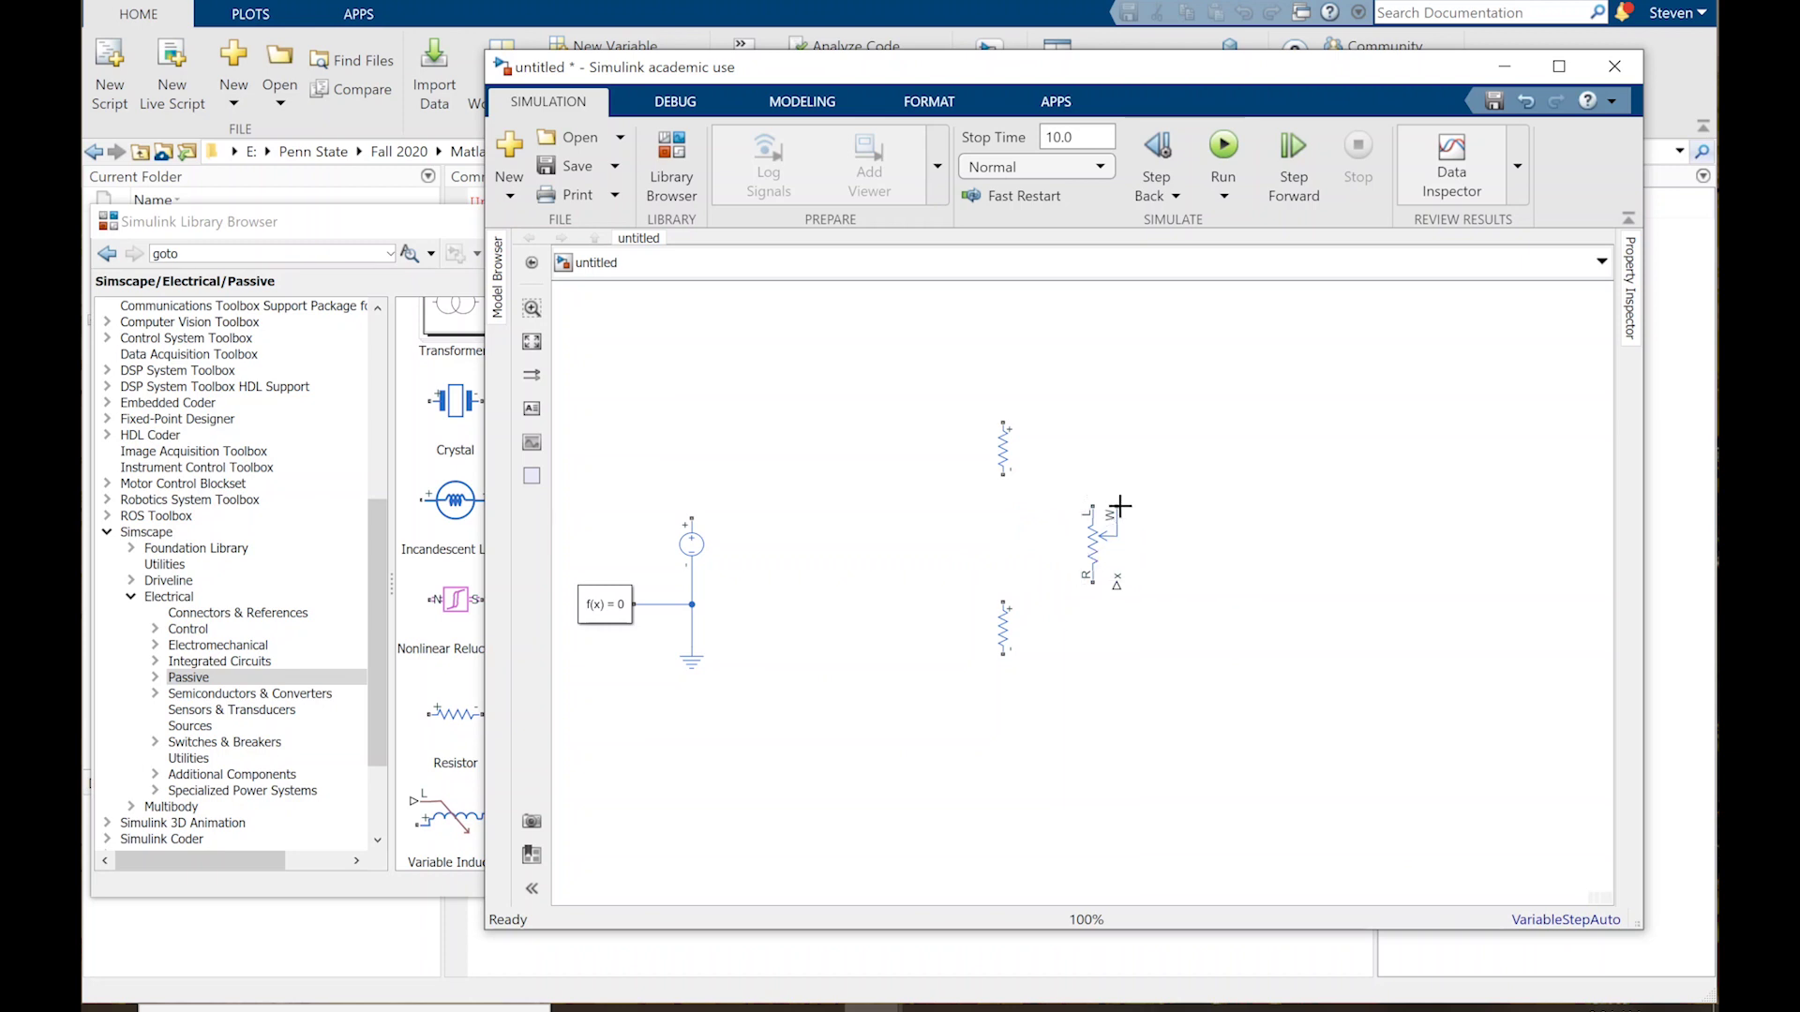
Step: Review the potentiometer's total resistance, residual resistance, wiper input and taper parameters
left_click(1119, 553)
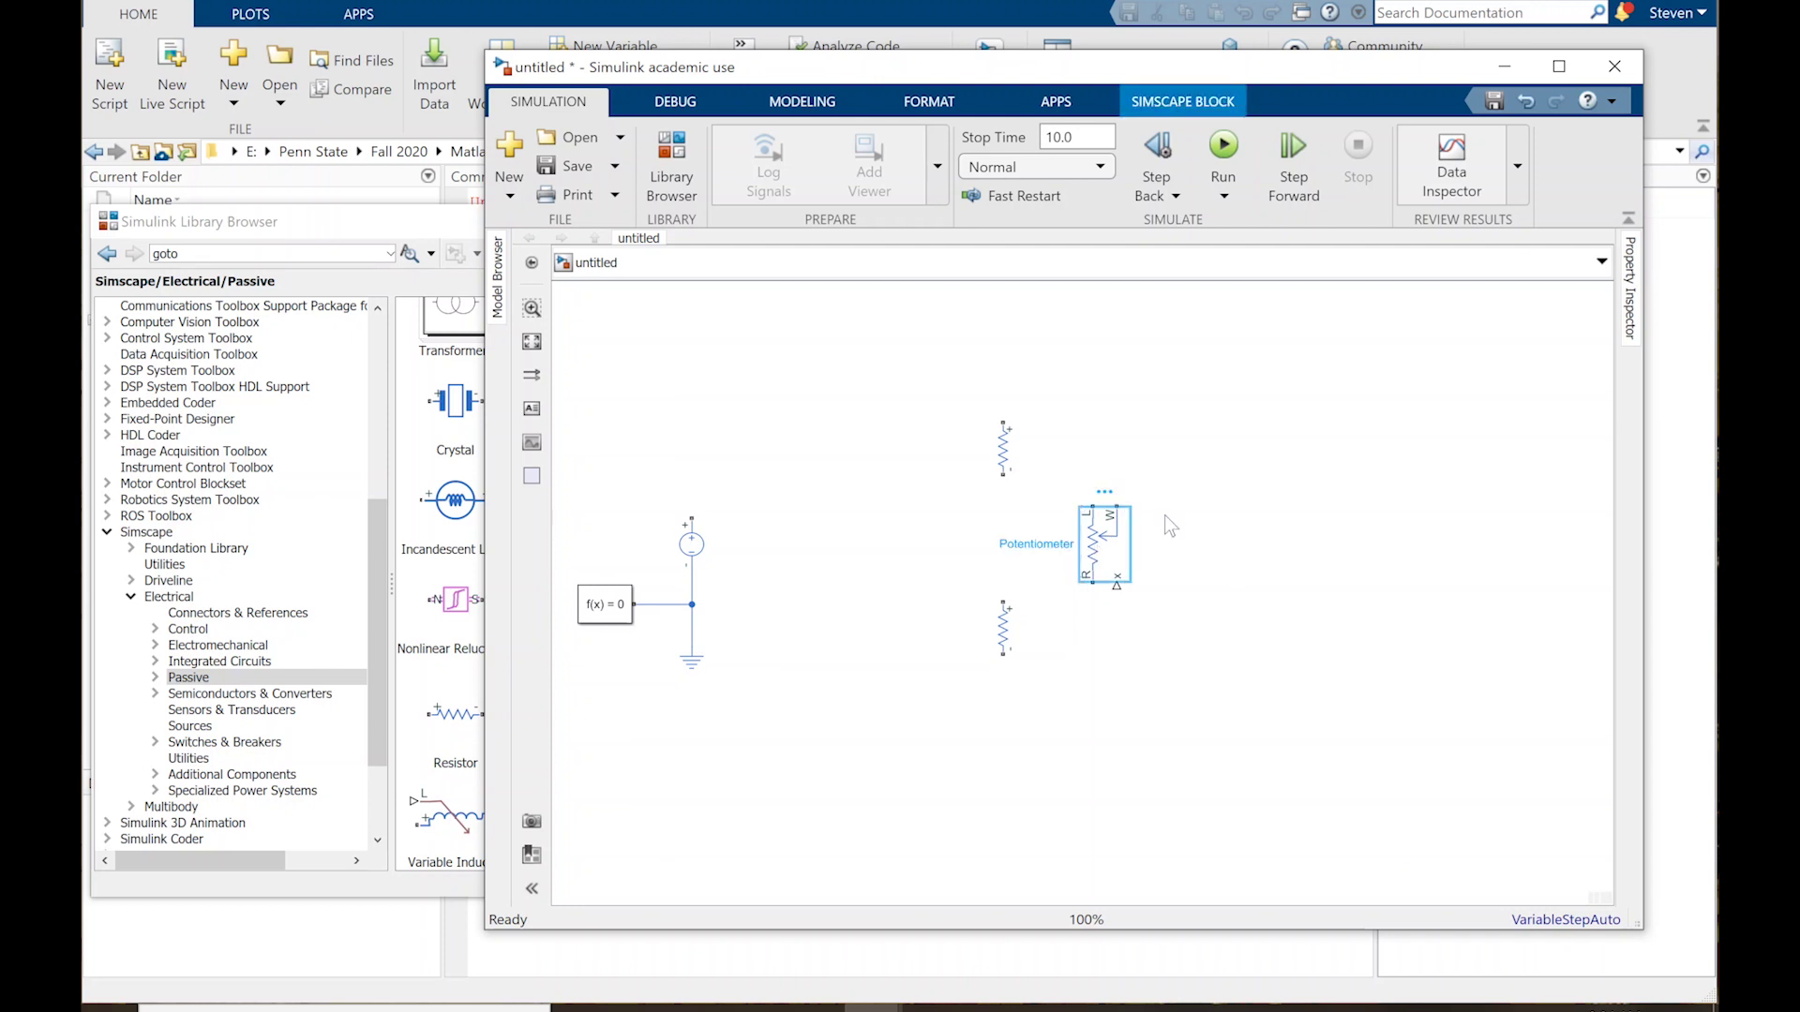
key("ctrl+i")
key("ctrl+i")
double_click(1115, 566)
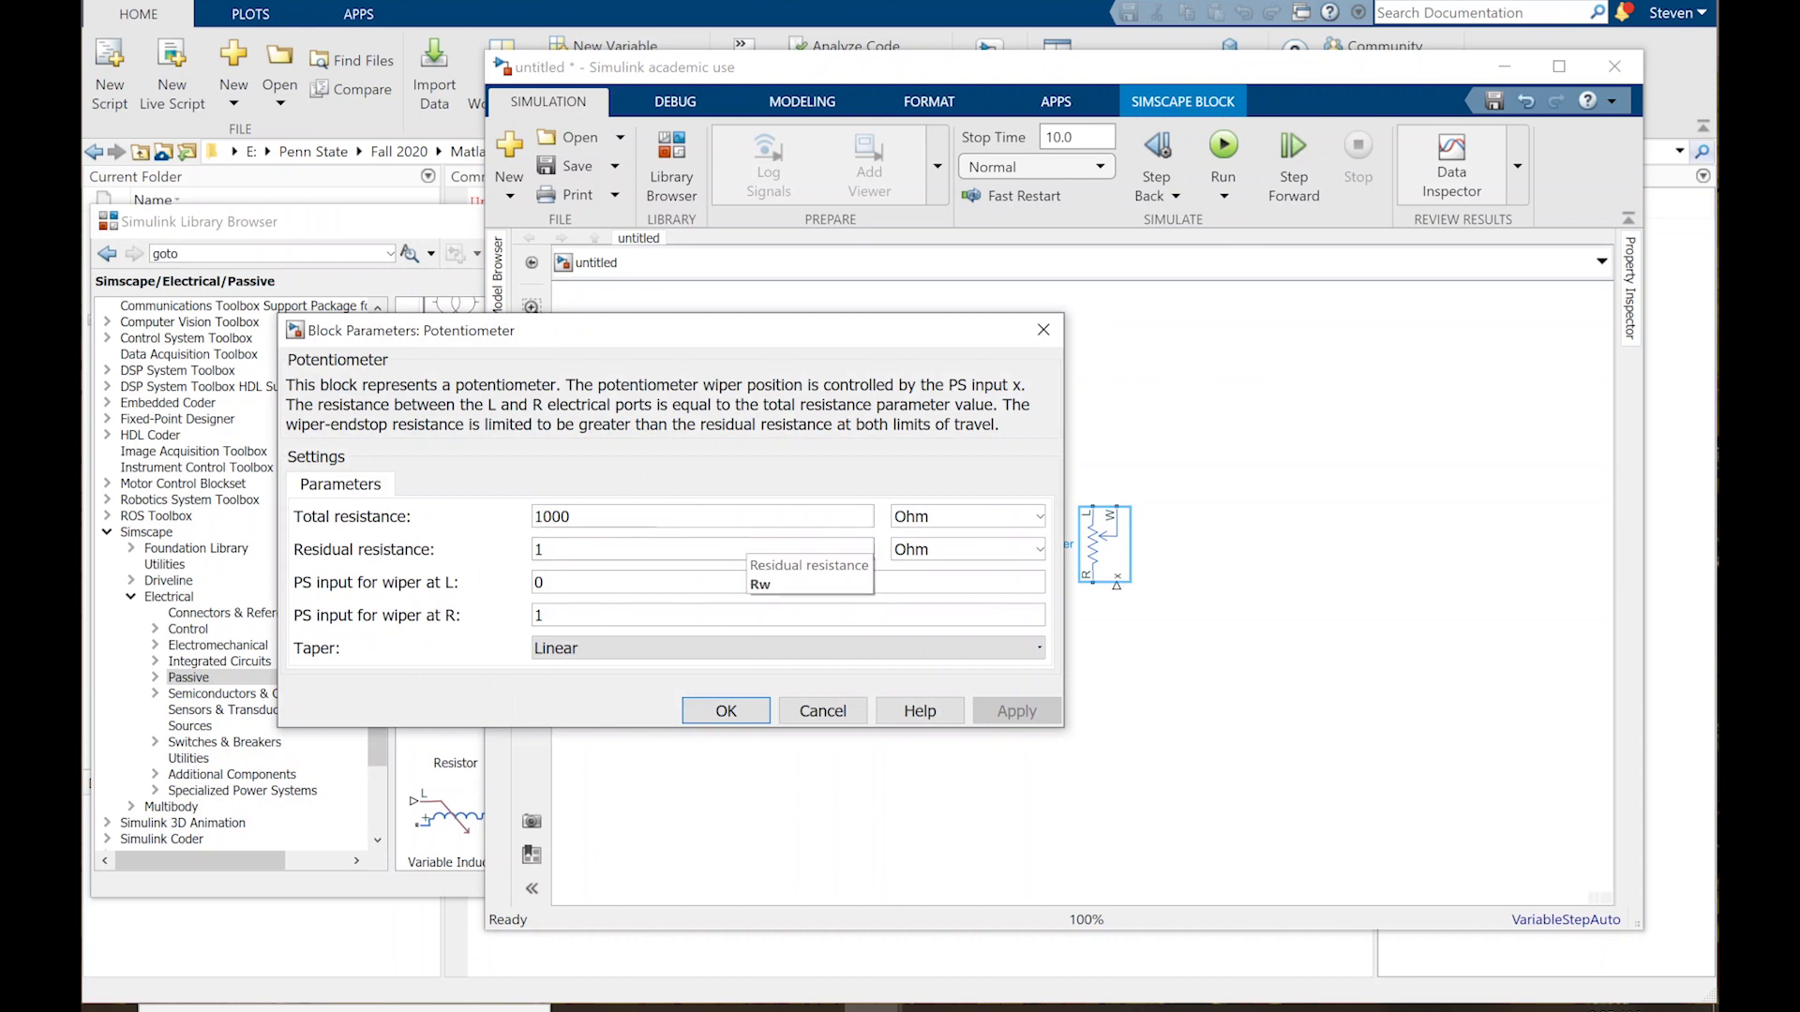
left_click(843, 707)
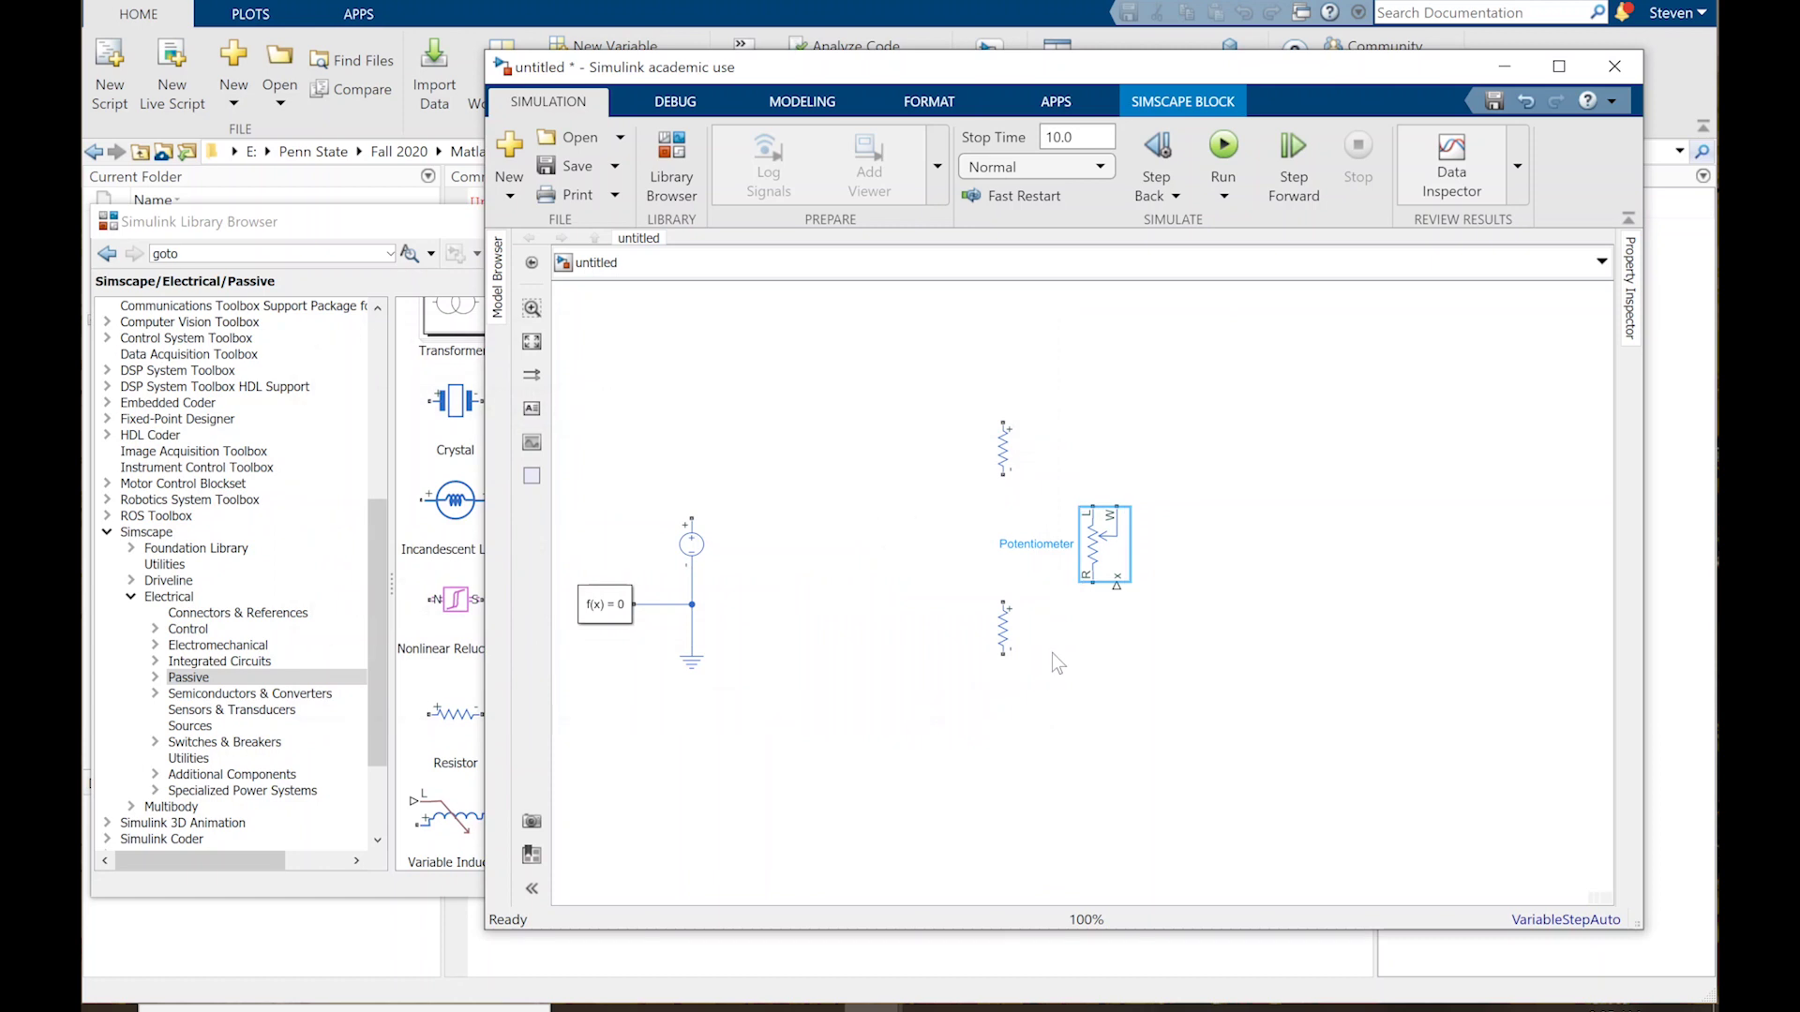
Step: Reorient the potentiometer so terminal R is up and the wiper faces right, and place it in line between the two resistors
left_click(1115, 563)
key("ctrl+r")
key("ctrl+r")
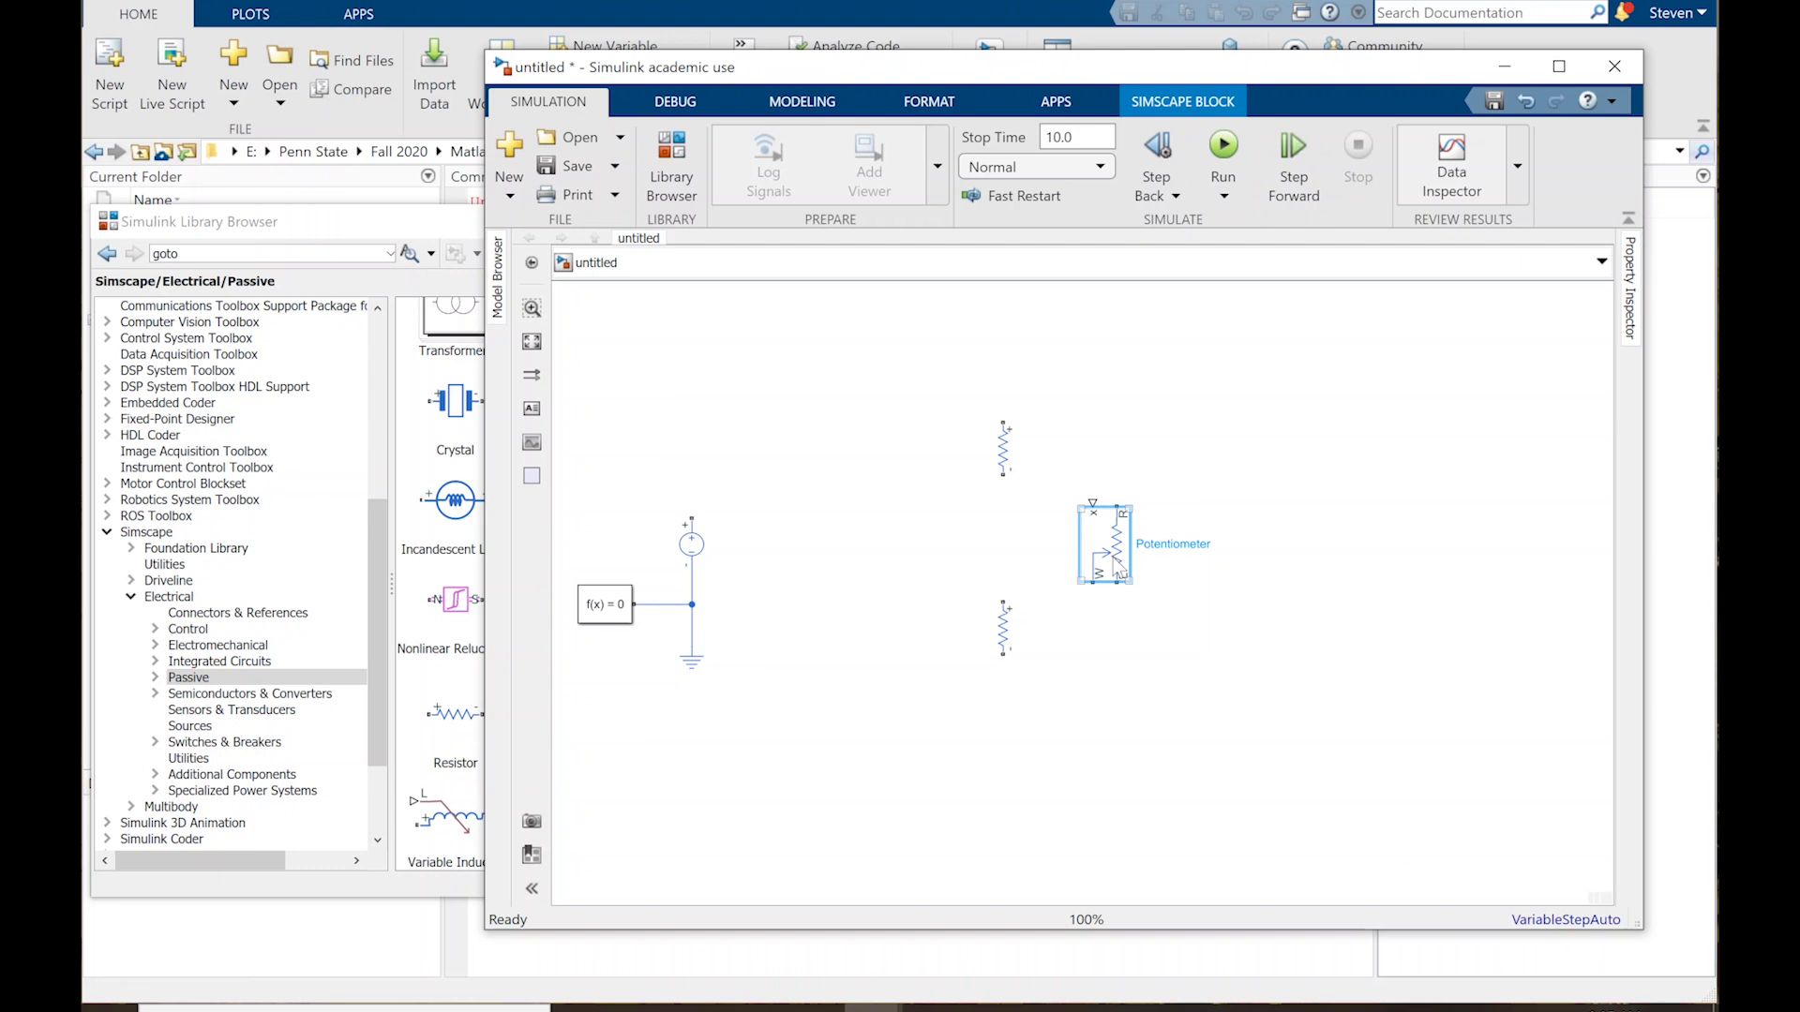
key("ctrl+i")
left_click_drag(1109, 538, 1019, 532)
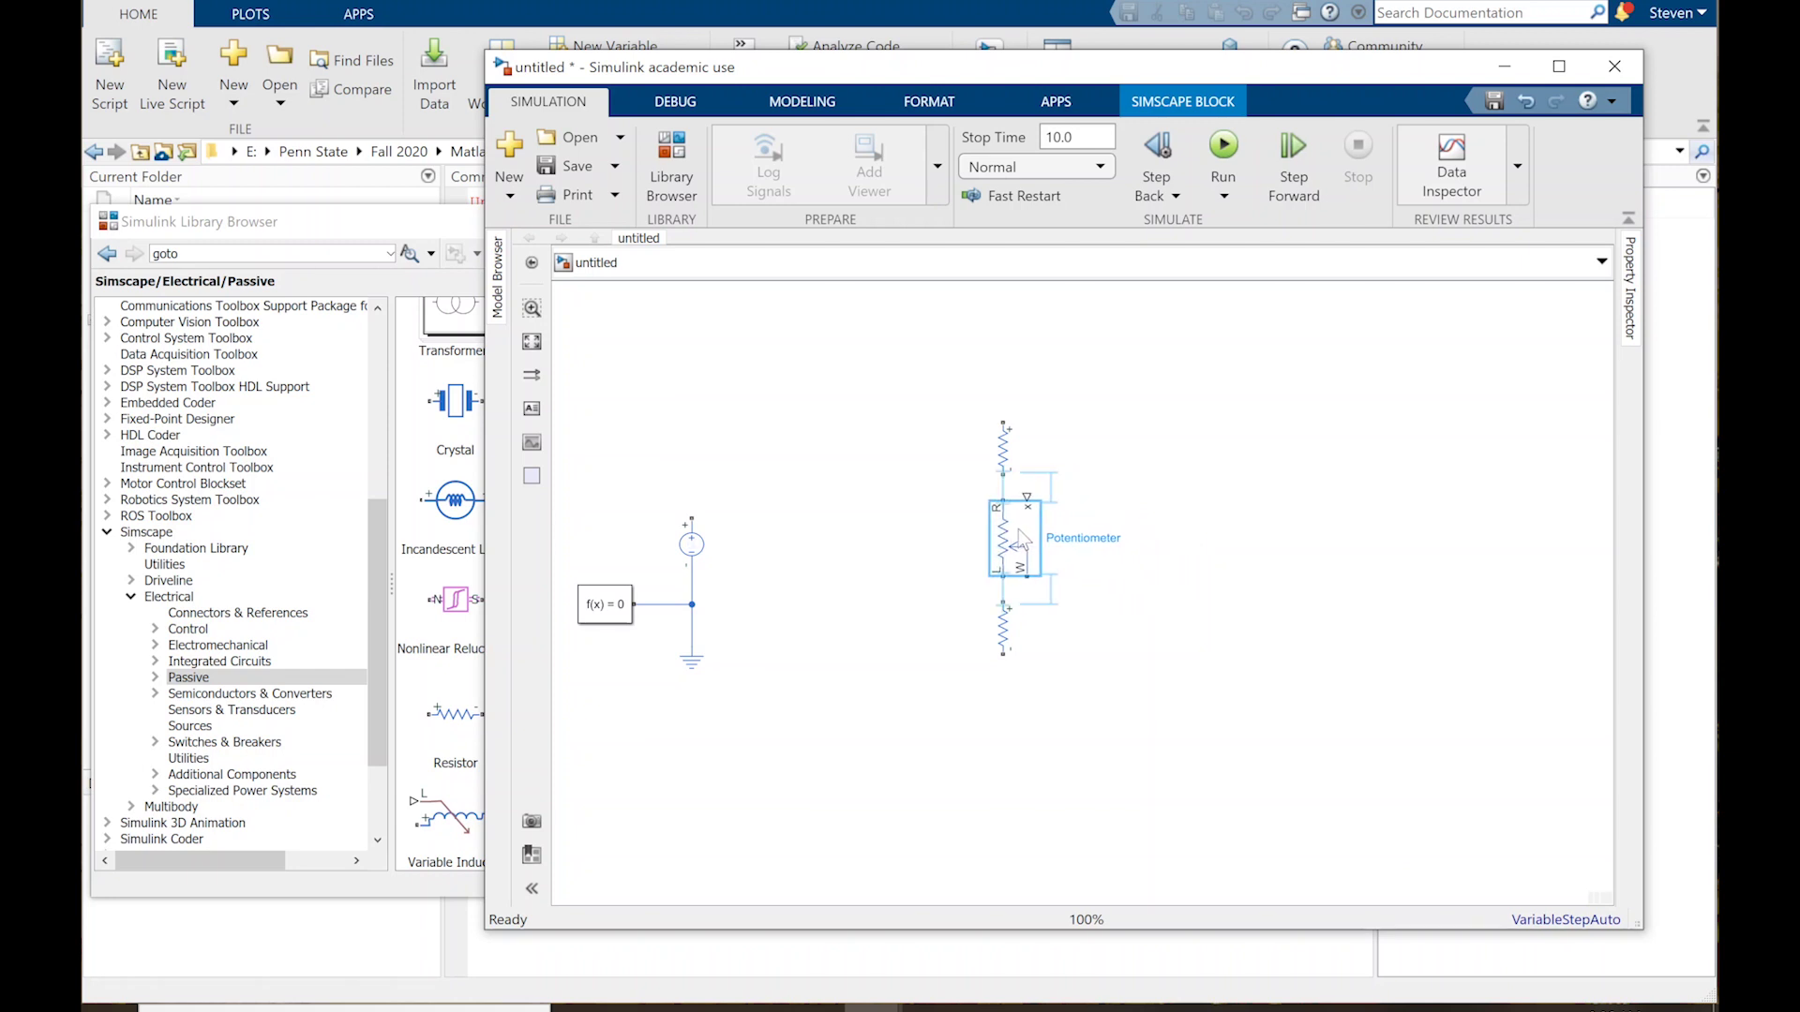
left_click(1099, 500)
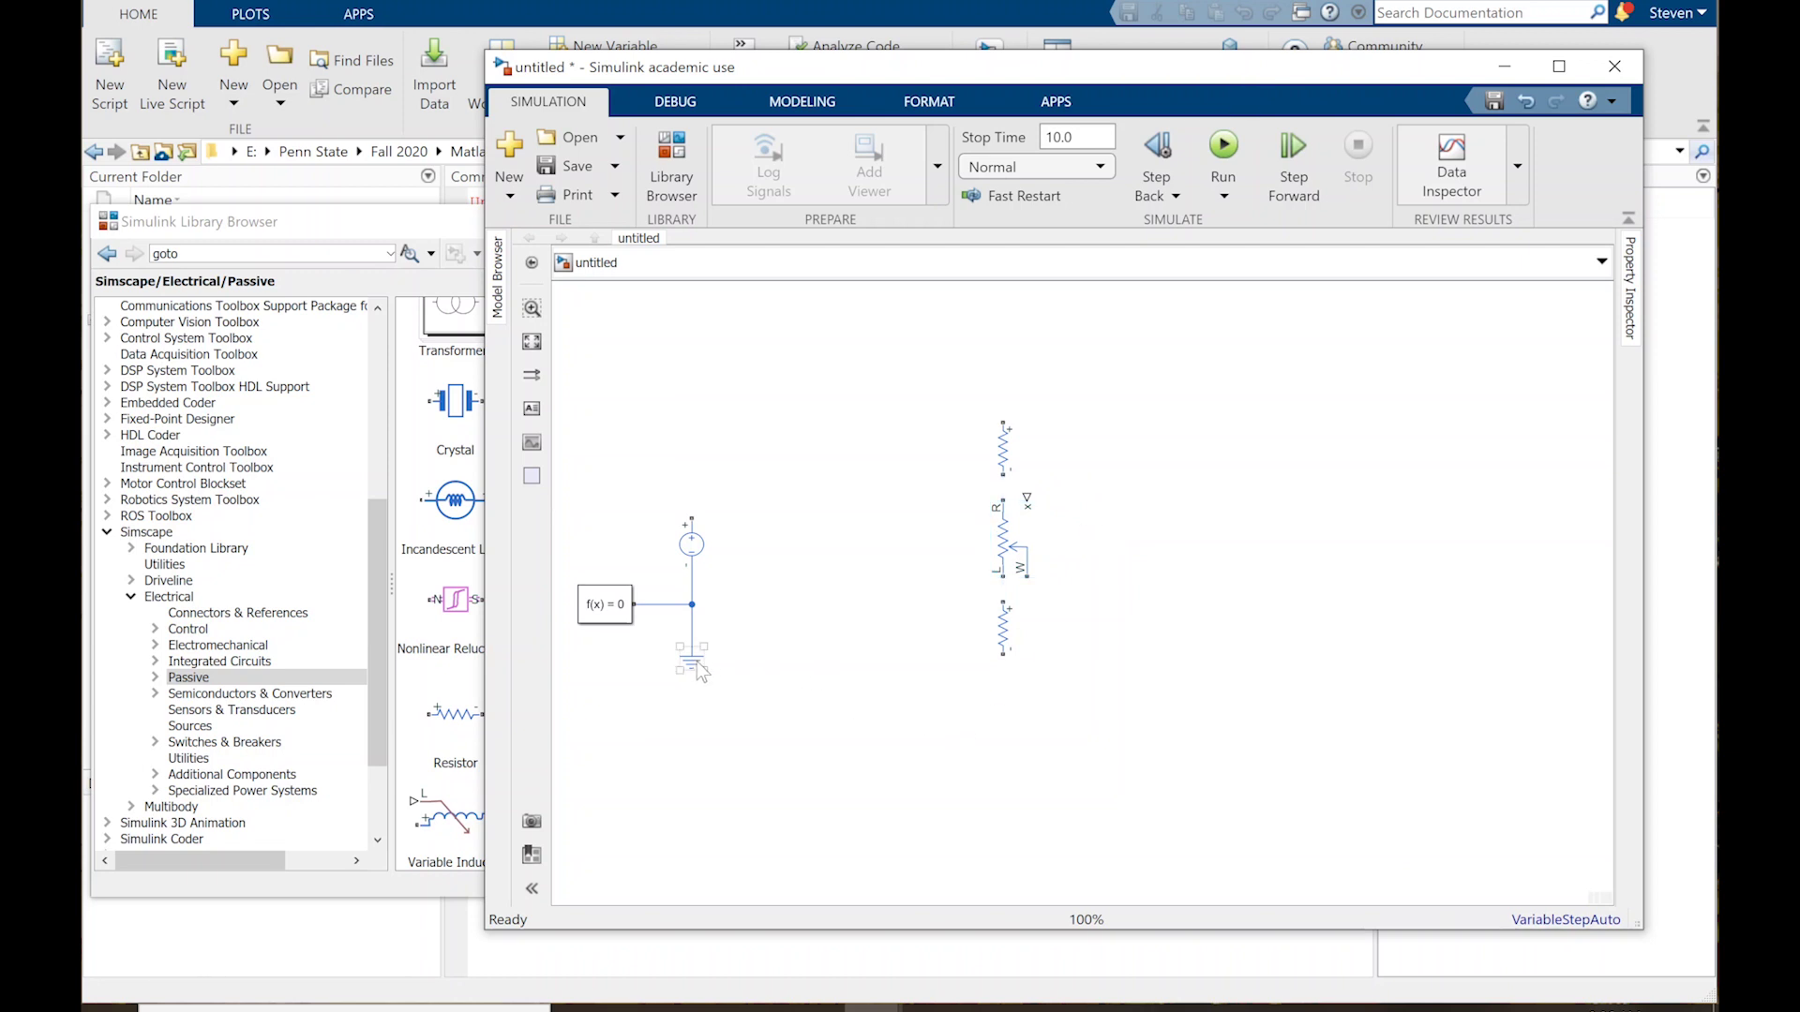
Step: Copy the Electrical Reference to below the lower resistor, and add another Electrical Reference in the canvas's lower-right area
left_click_drag(701, 671, 1005, 707)
left_click(835, 739)
type("elecgric")
key("BackSpace")
key("BackSpace")
key("BackSpace")
key("BackSpace")
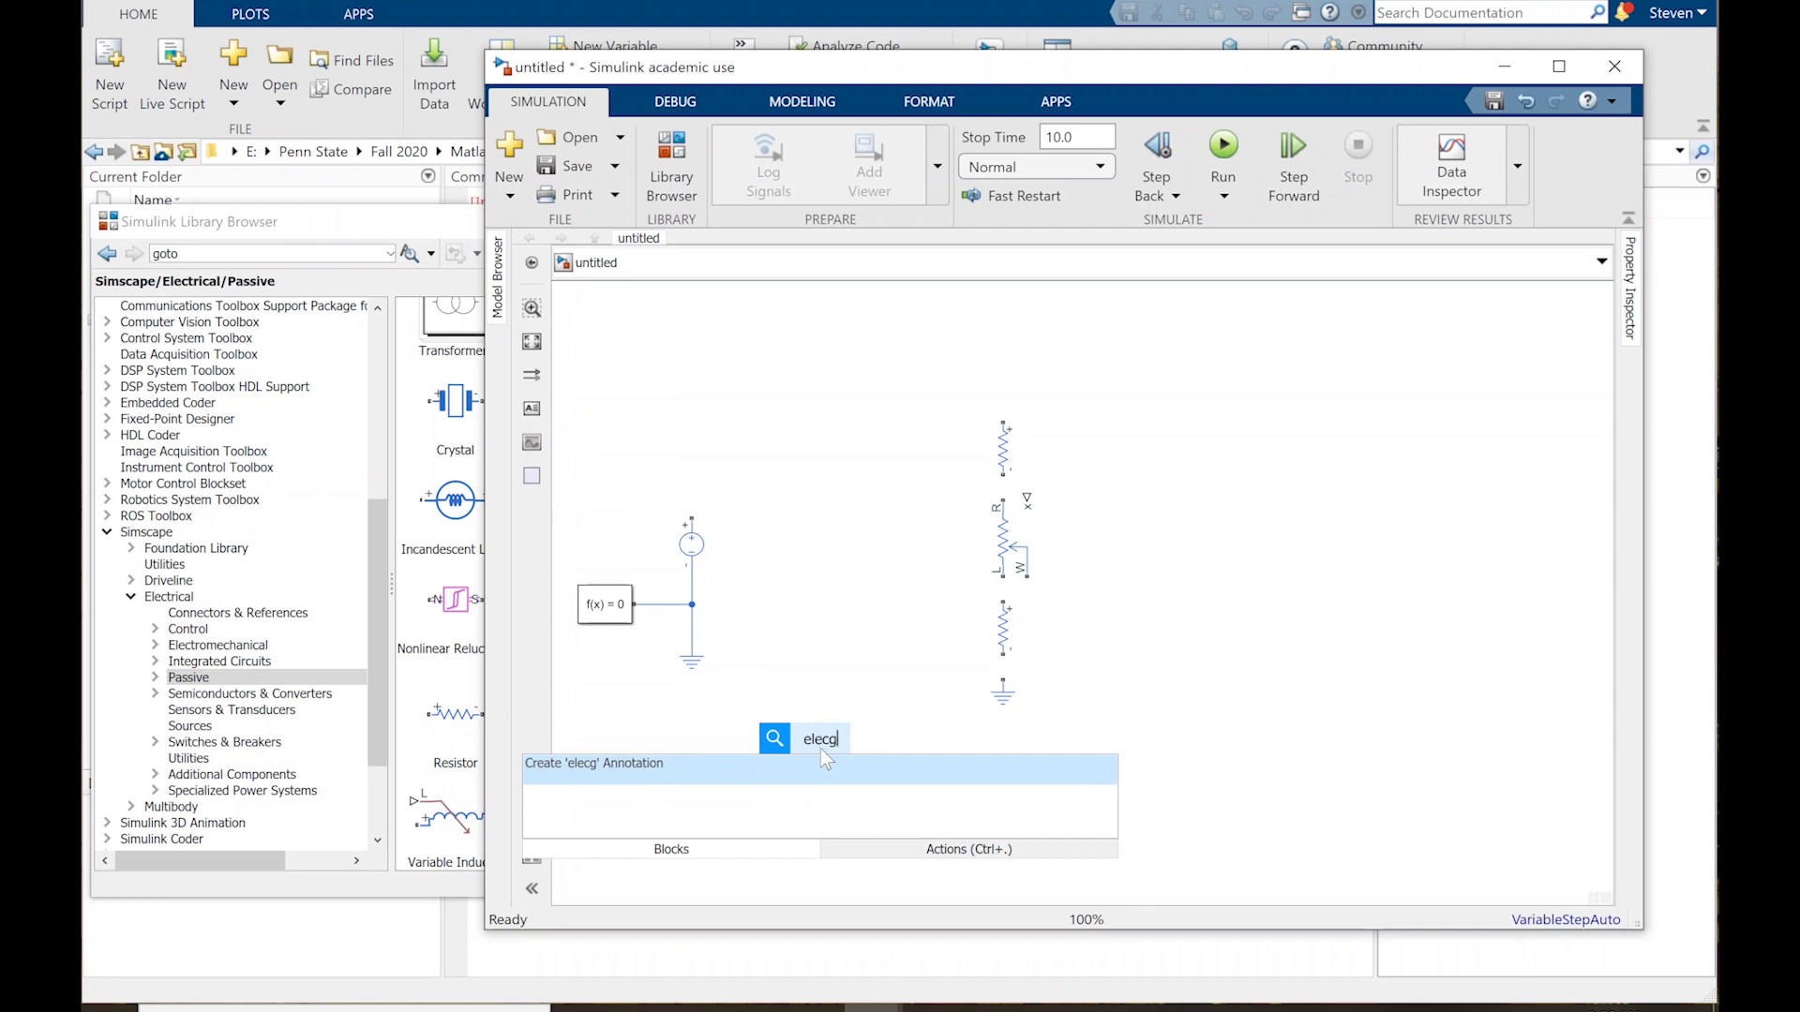
type("trical")
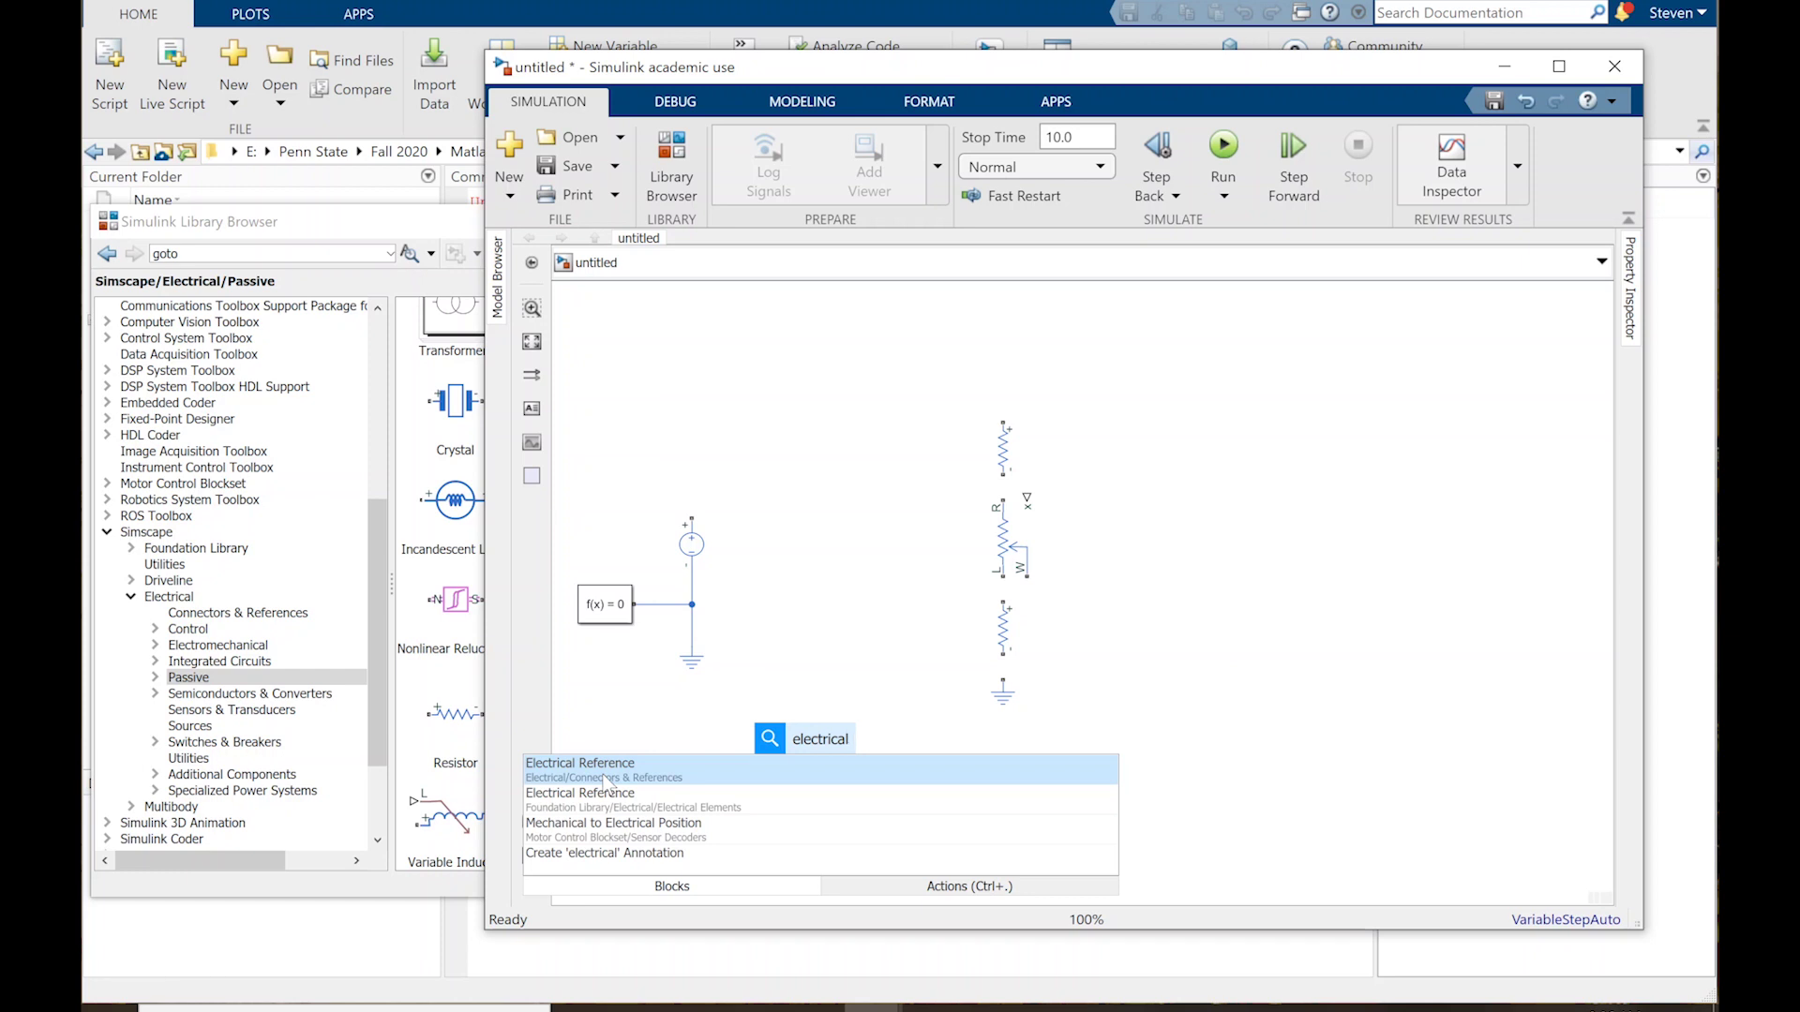
left_click(604, 781)
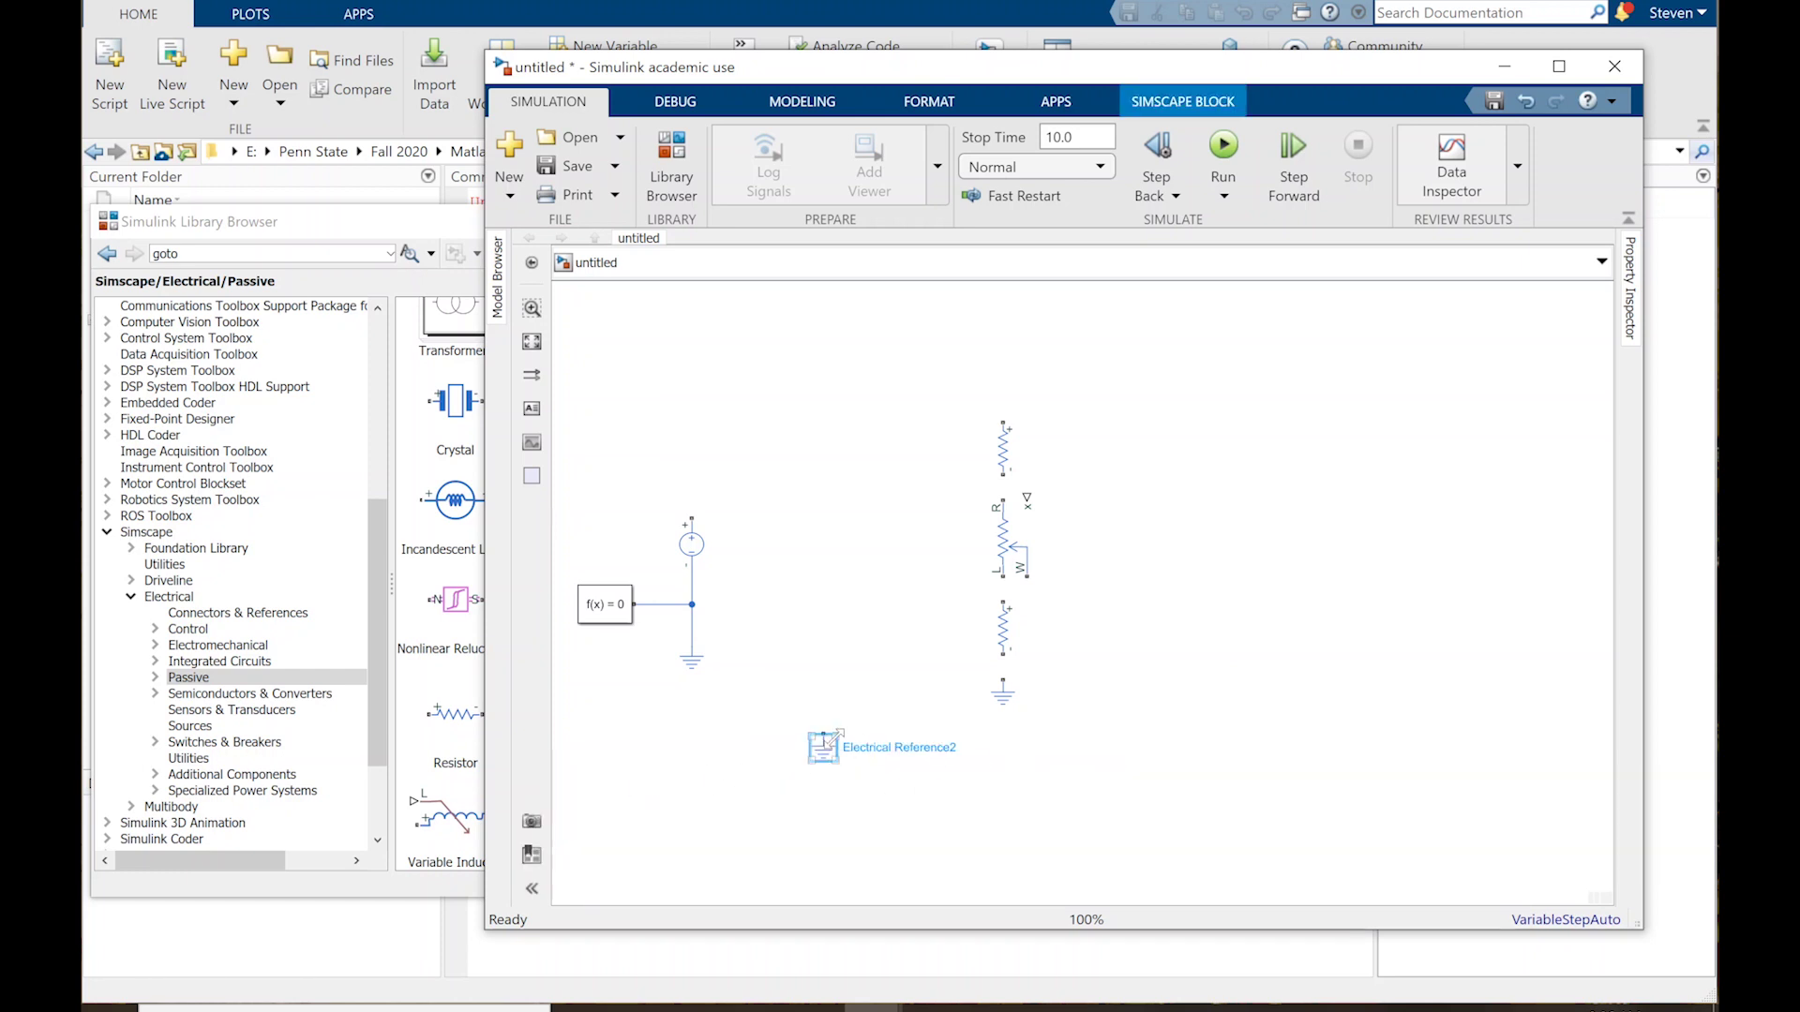
left_click_drag(824, 750, 1311, 828)
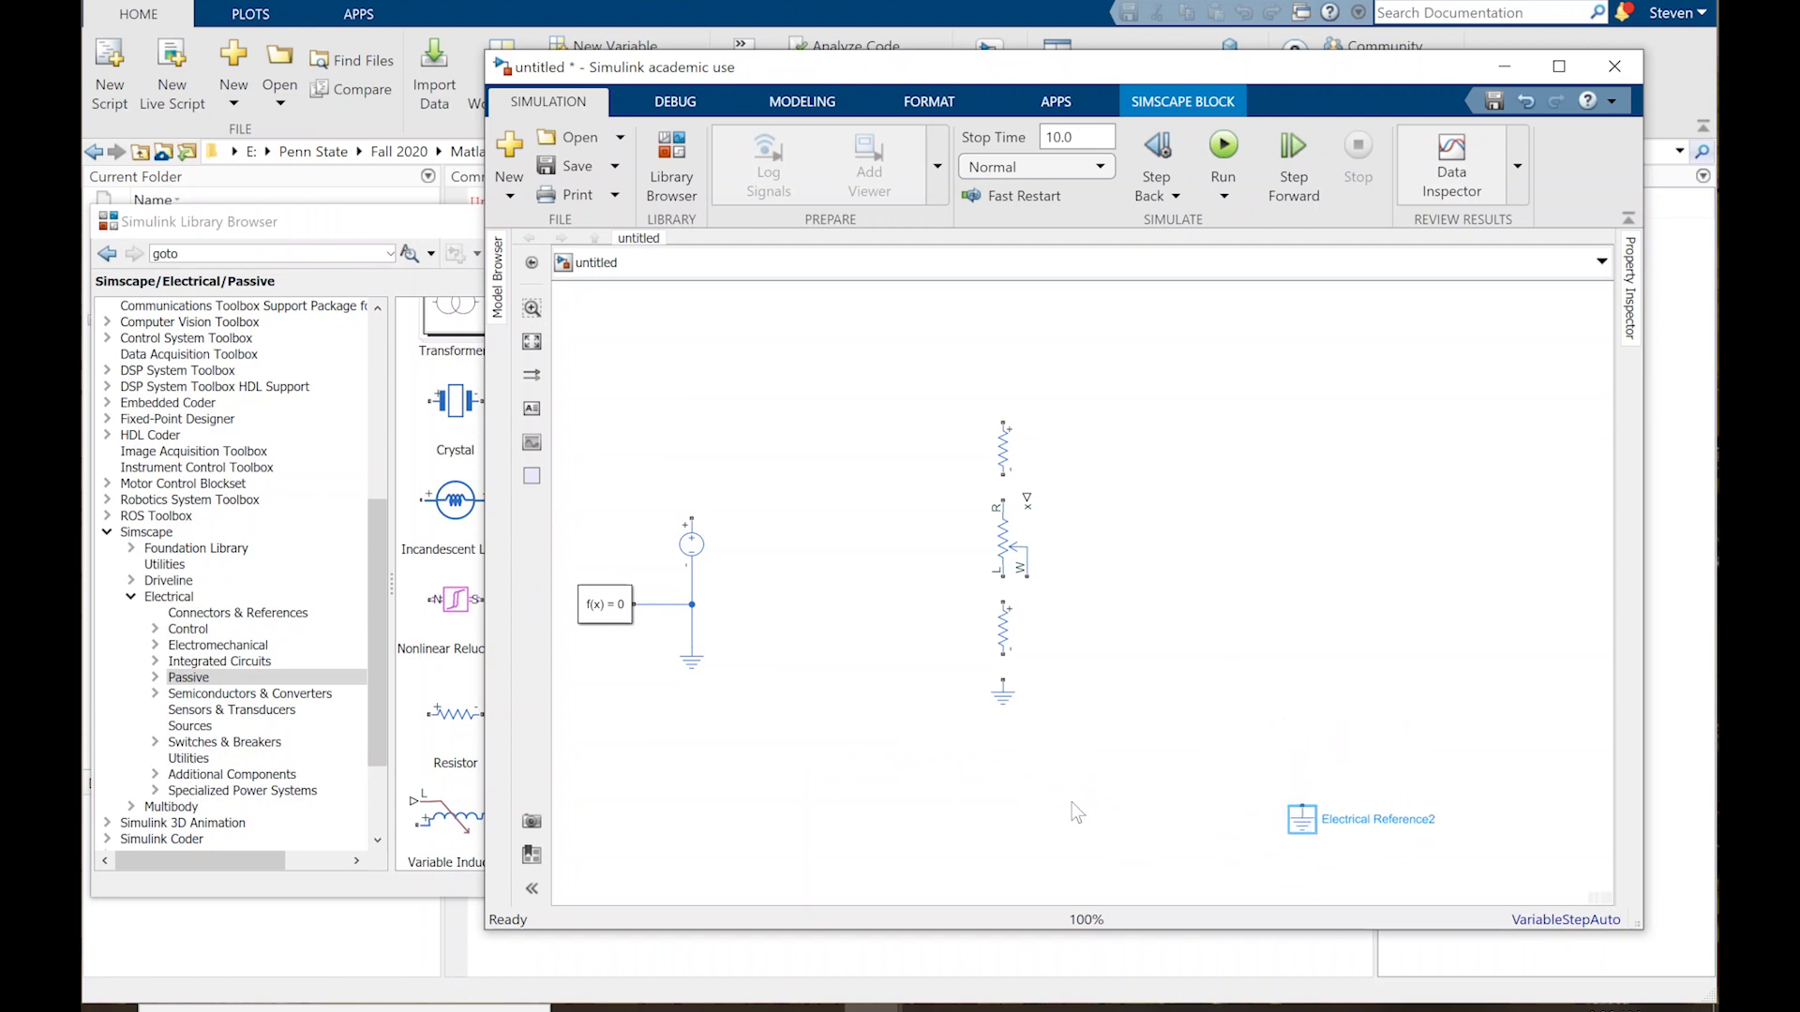
left_click(930, 763)
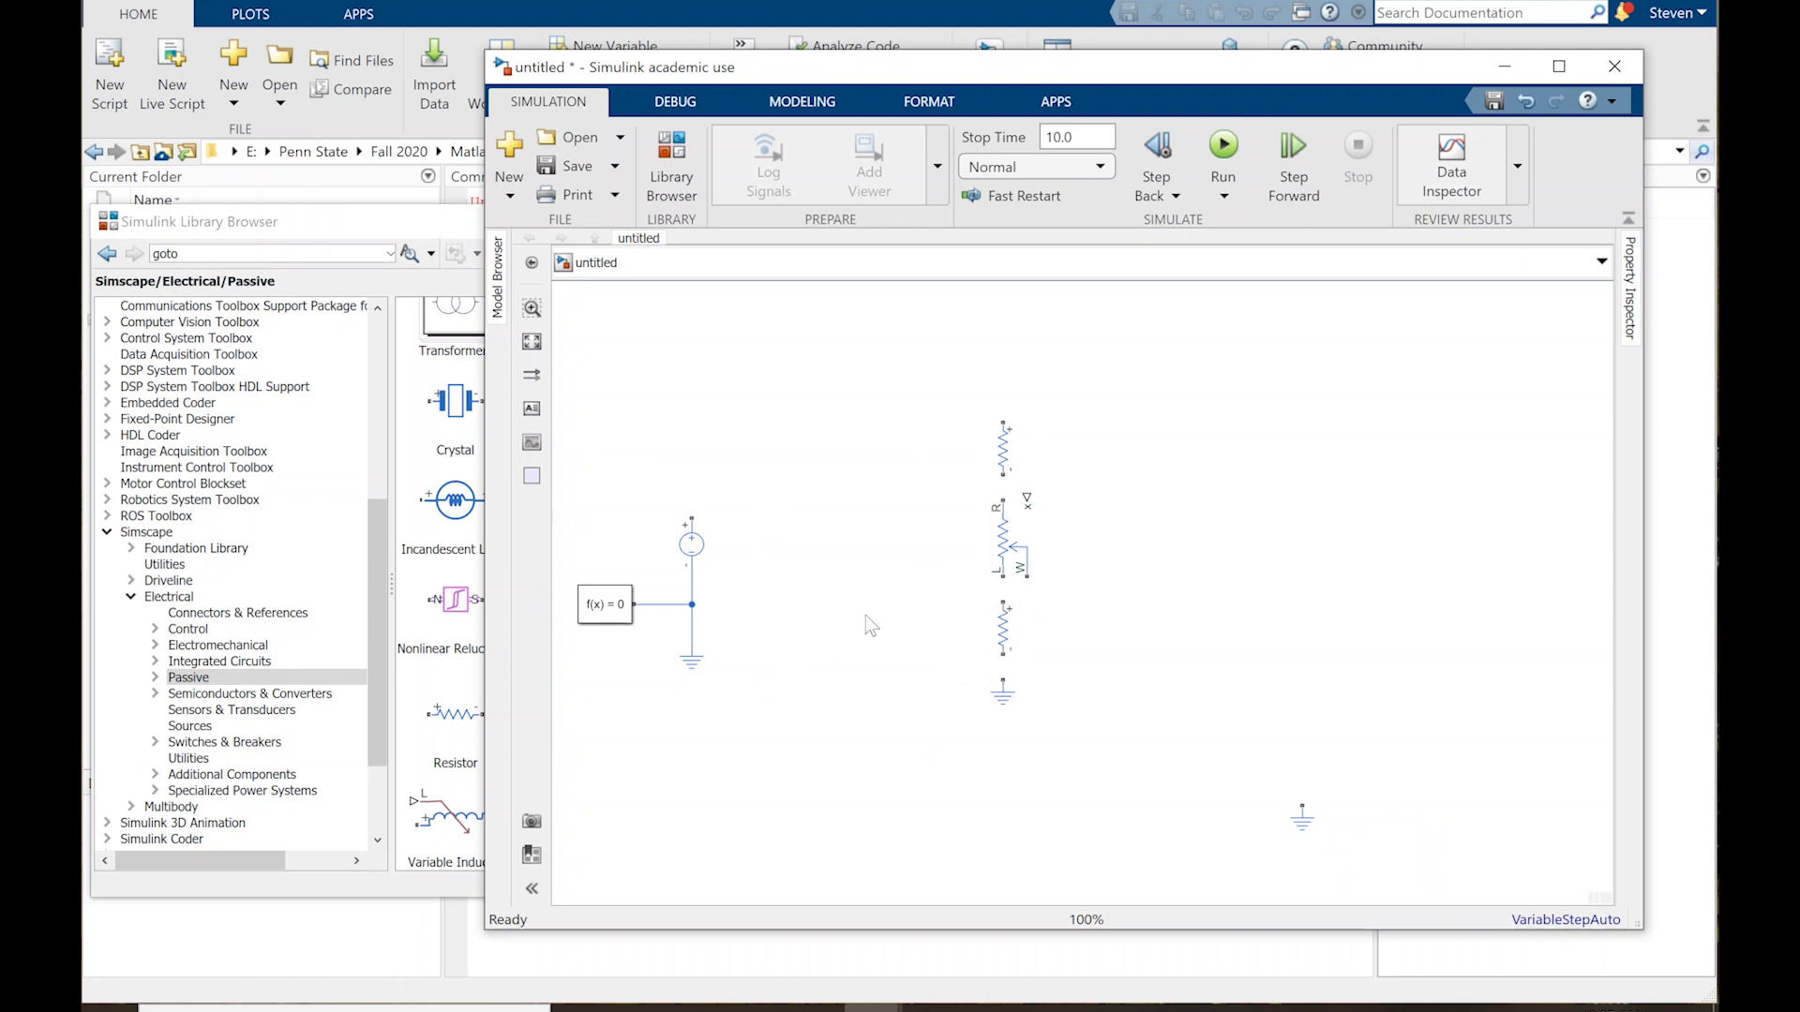
Step: Connect the voltage source's positive terminal to the upper end of the top resistor, routing the line above both
left_click_drag(689, 516, 954, 330)
left_click(954, 394)
left_click(1018, 471)
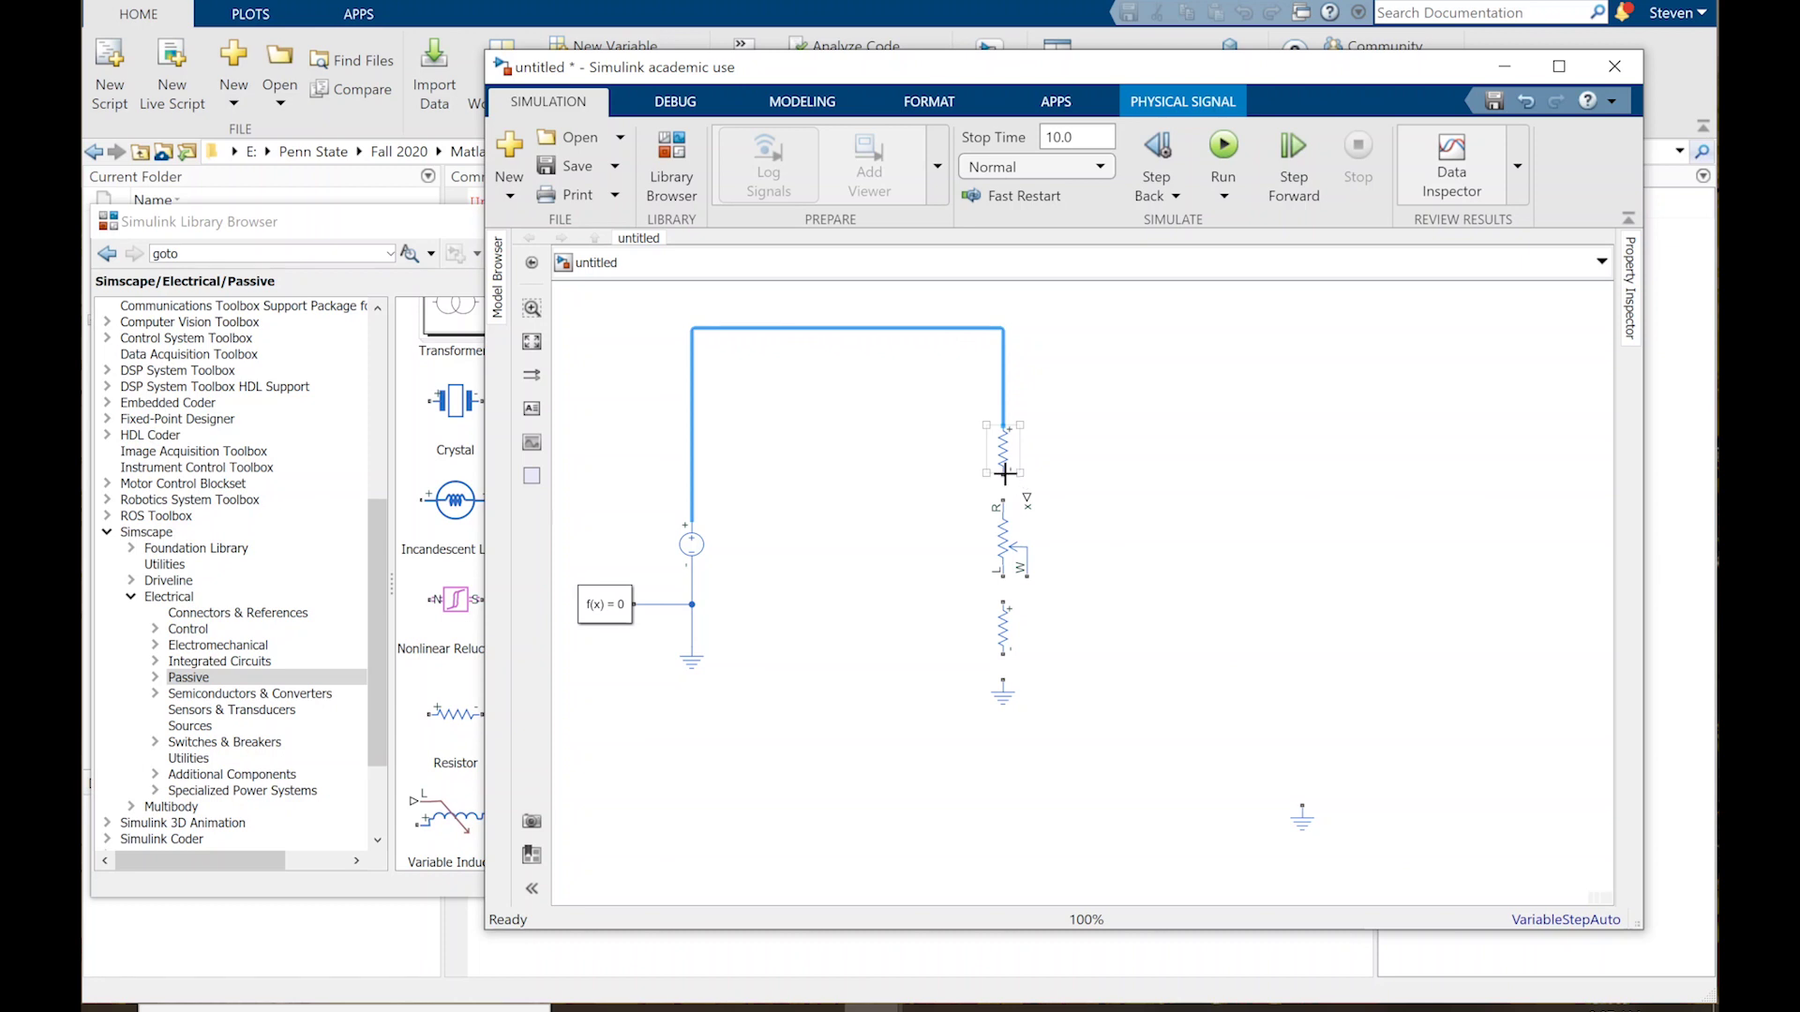
Step: Wire the top resistor to potentiometer terminal R, terminal L to the lower resistor, and the lower resistor to its Electrical Reference
mouse_move(1003, 474)
left_mouse_down()
mouse_move(1028, 492)
mouse_move(1009, 470)
mouse_move(1028, 490)
mouse_move(1004, 474)
mouse_move(1021, 494)
mouse_move(1002, 497)
left_mouse_up()
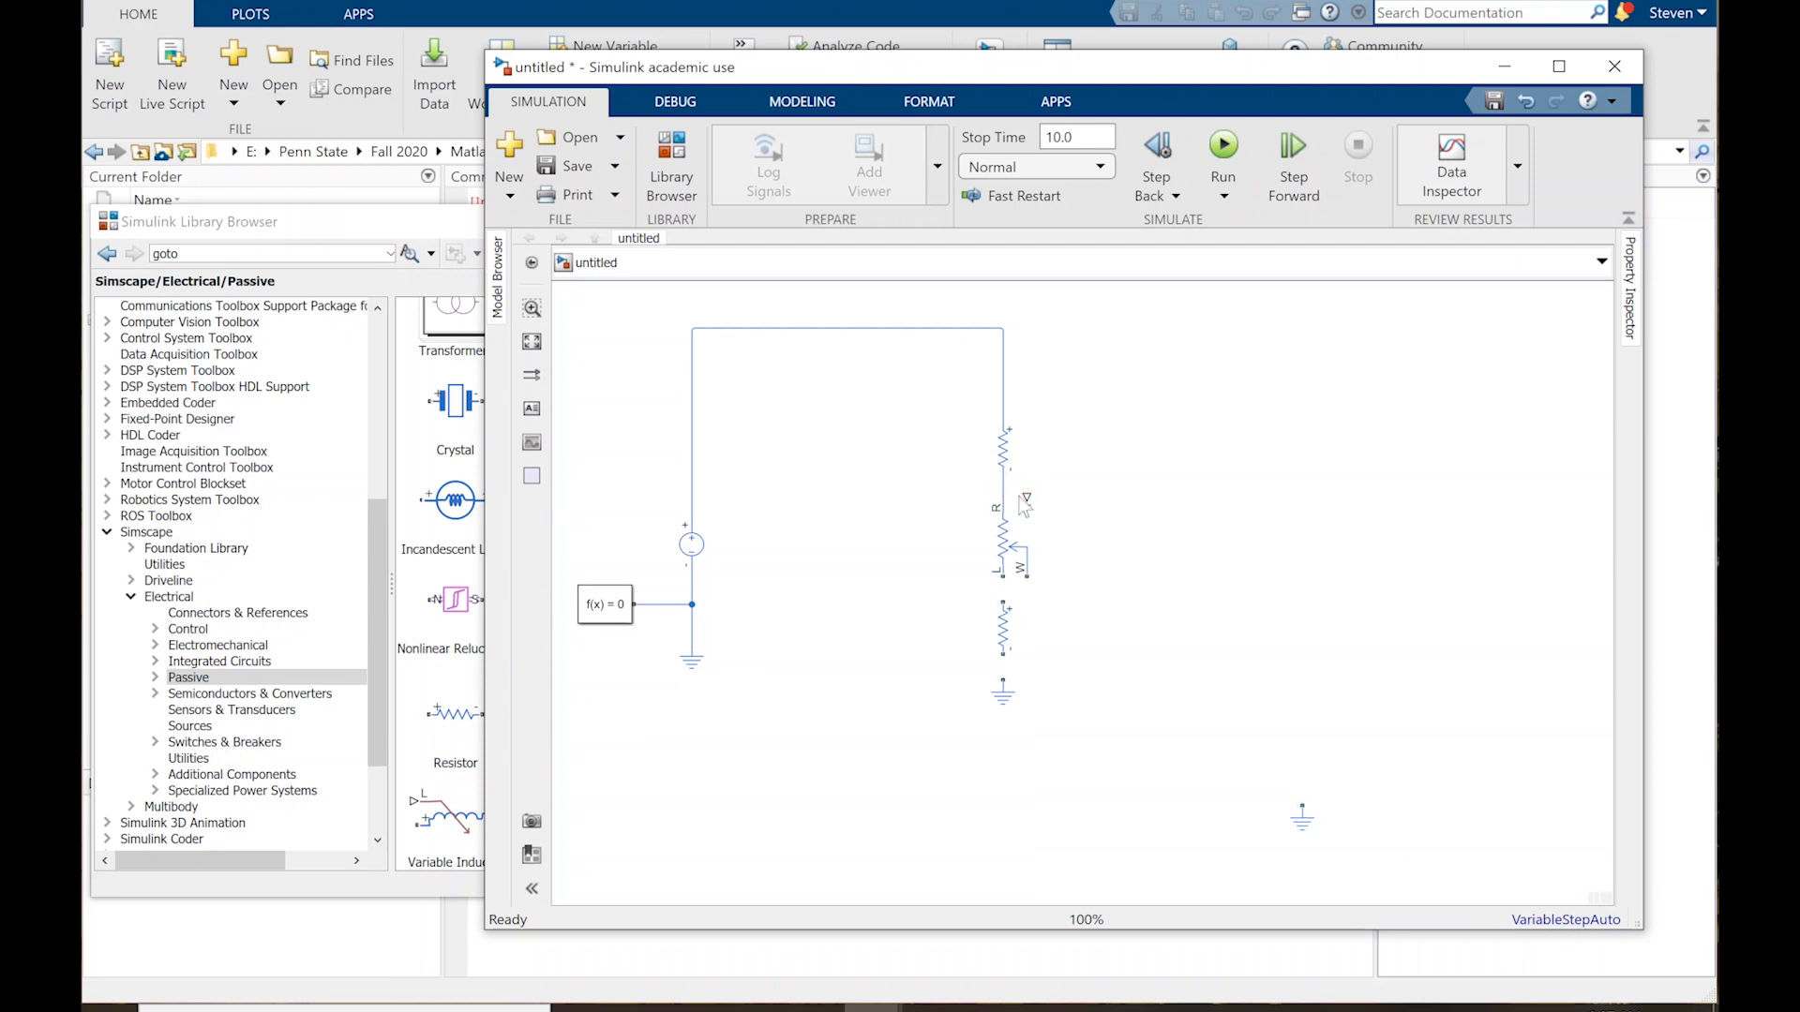
mouse_move(1004, 578)
left_mouse_down()
mouse_move(1002, 655)
mouse_move(1029, 615)
mouse_move(1027, 576)
mouse_move(1025, 661)
mouse_move(1003, 680)
mouse_move(1003, 658)
mouse_move(1002, 677)
left_mouse_up()
Step: Add a Knob from the Simulink Dashboard library between the voltage source and the potentiometer
left_click(313, 225)
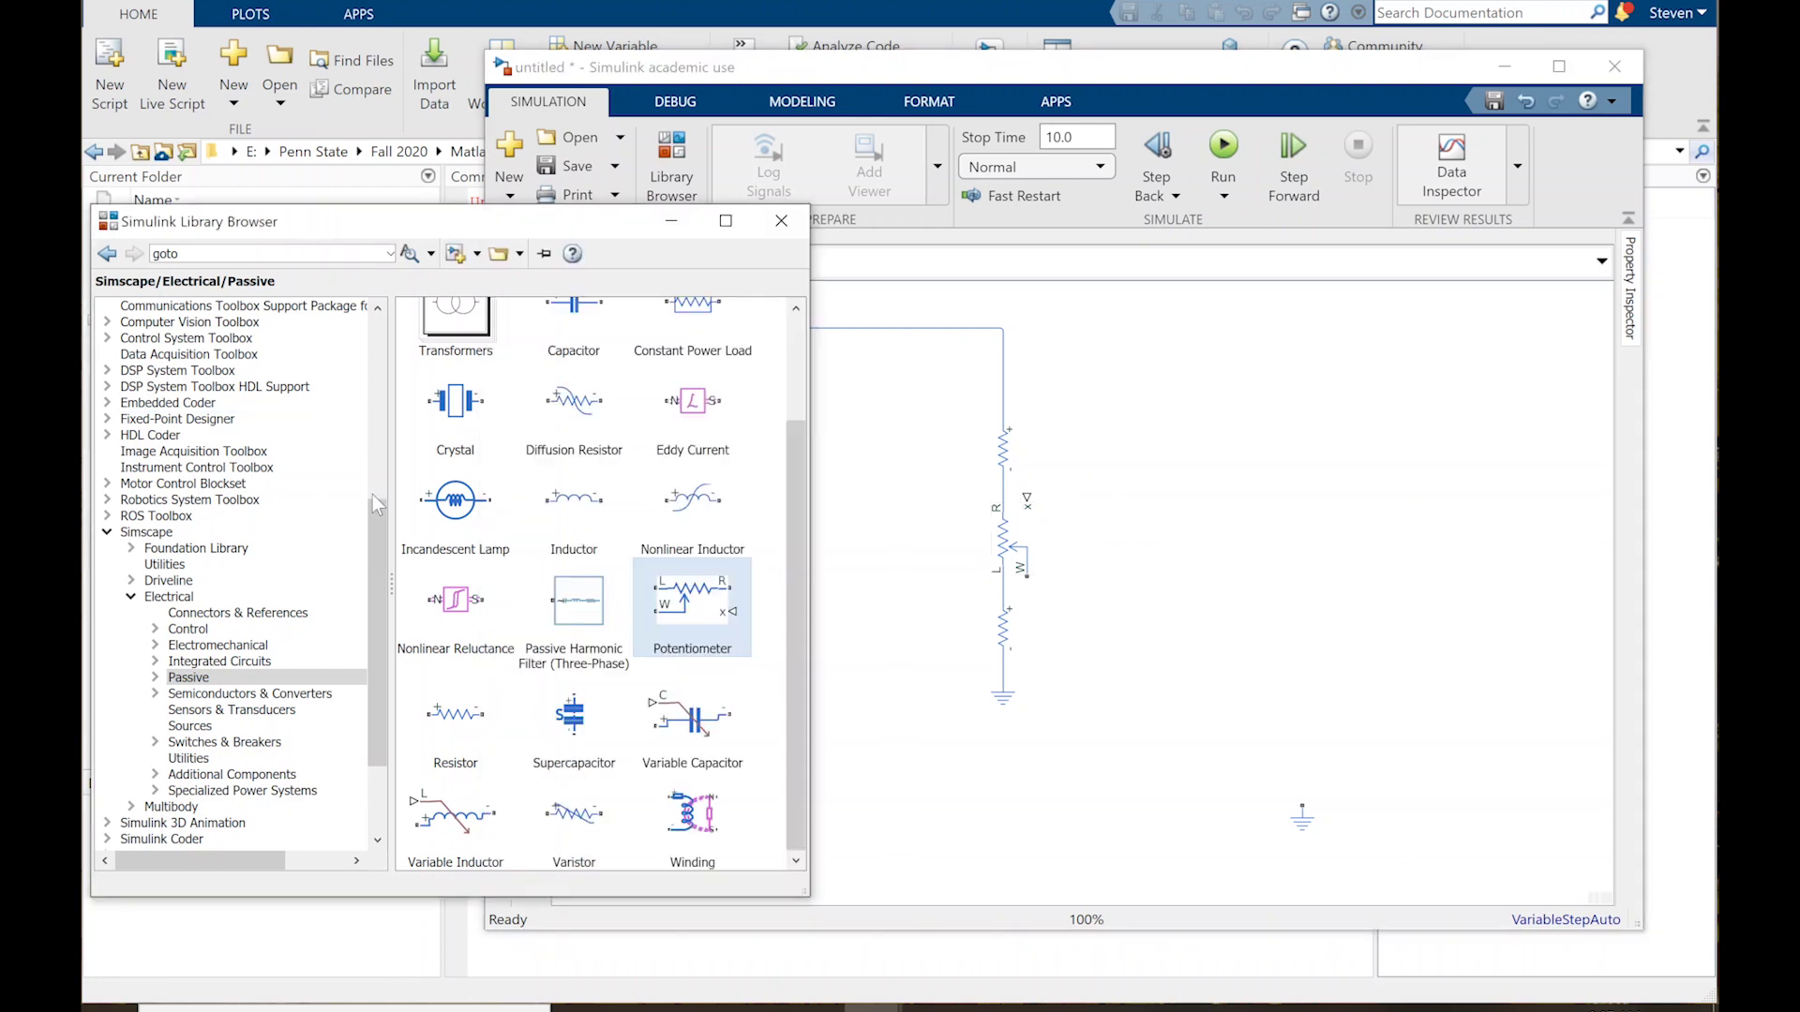
left_click_drag(378, 551, 370, 335)
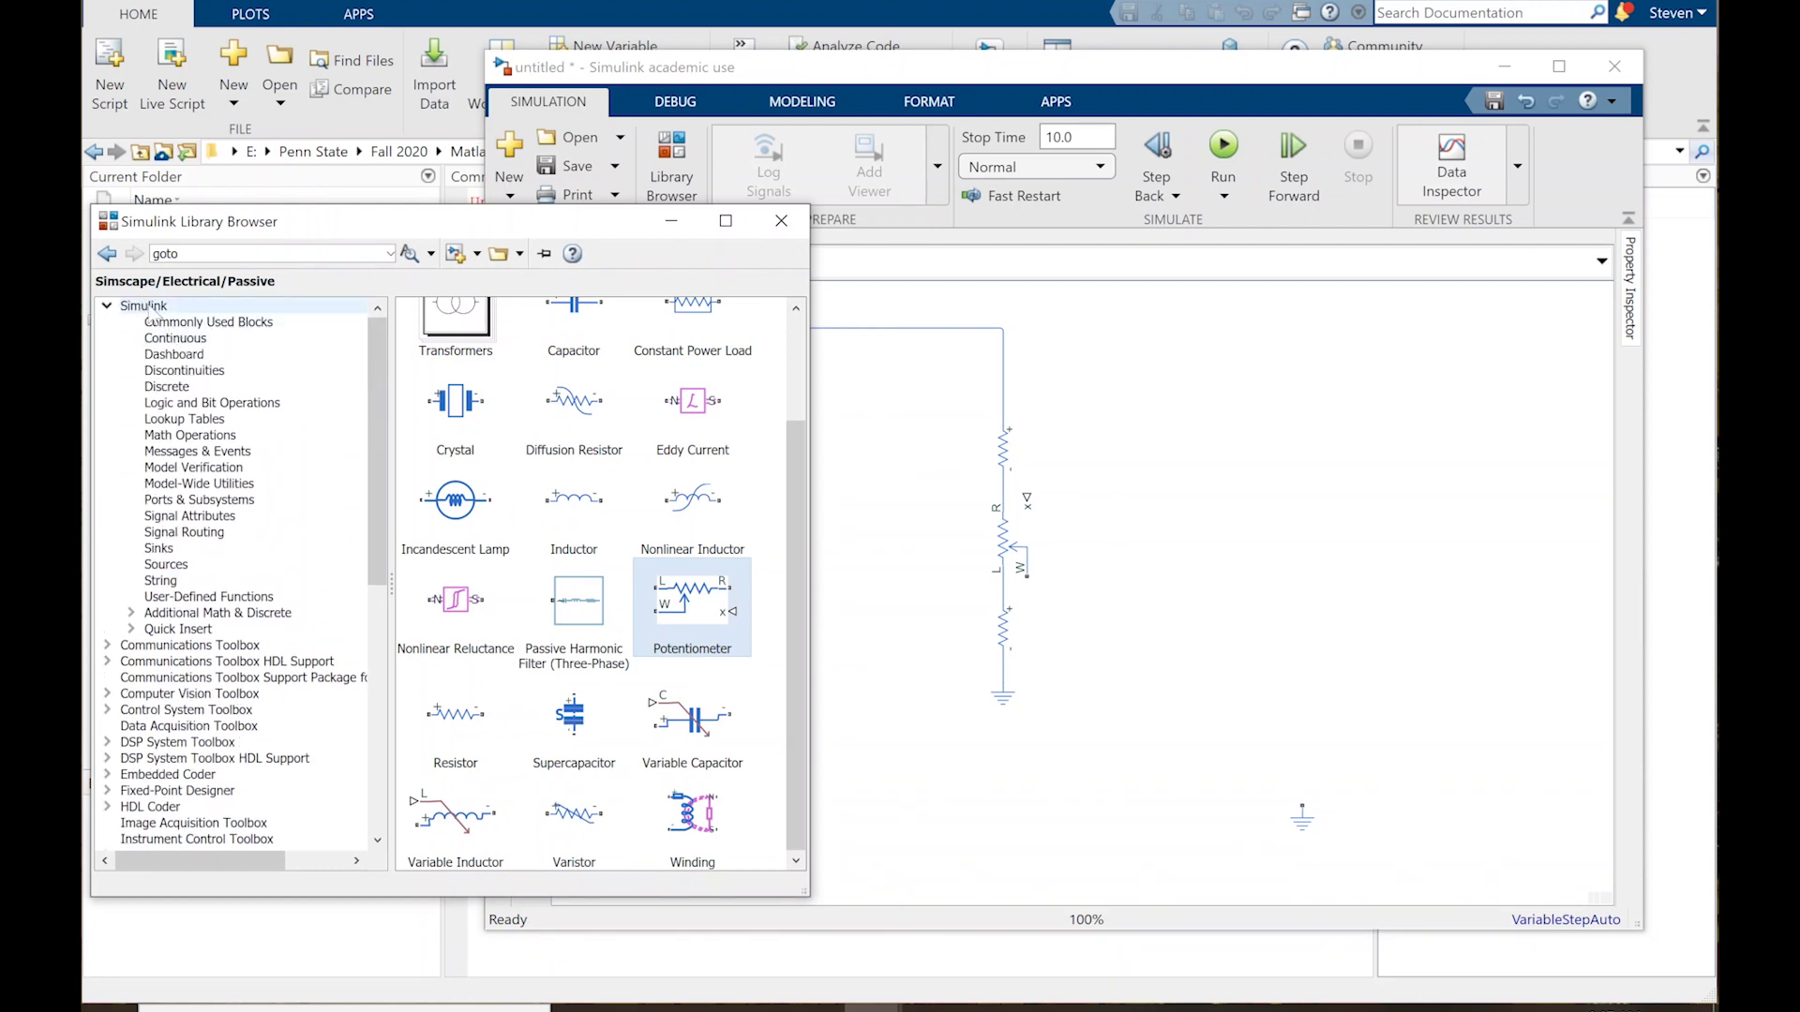
left_click(174, 354)
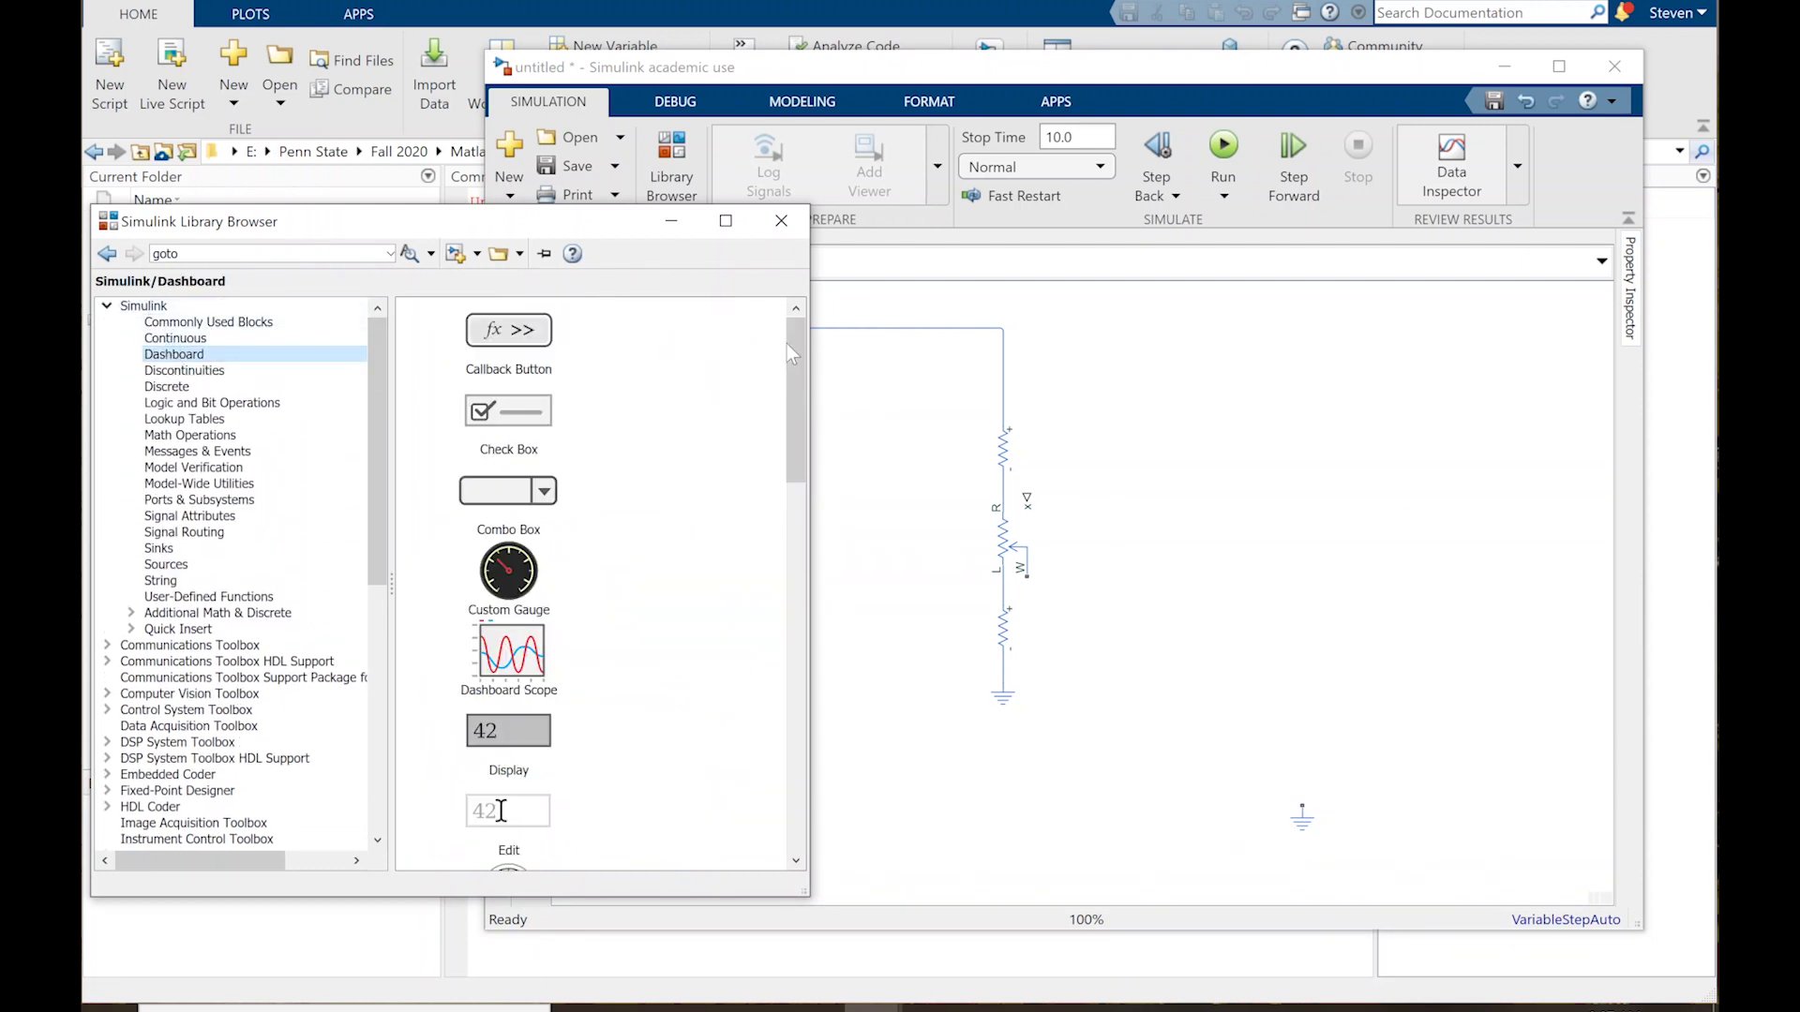
left_click_drag(800, 343, 803, 543)
left_click_drag(506, 489, 866, 596)
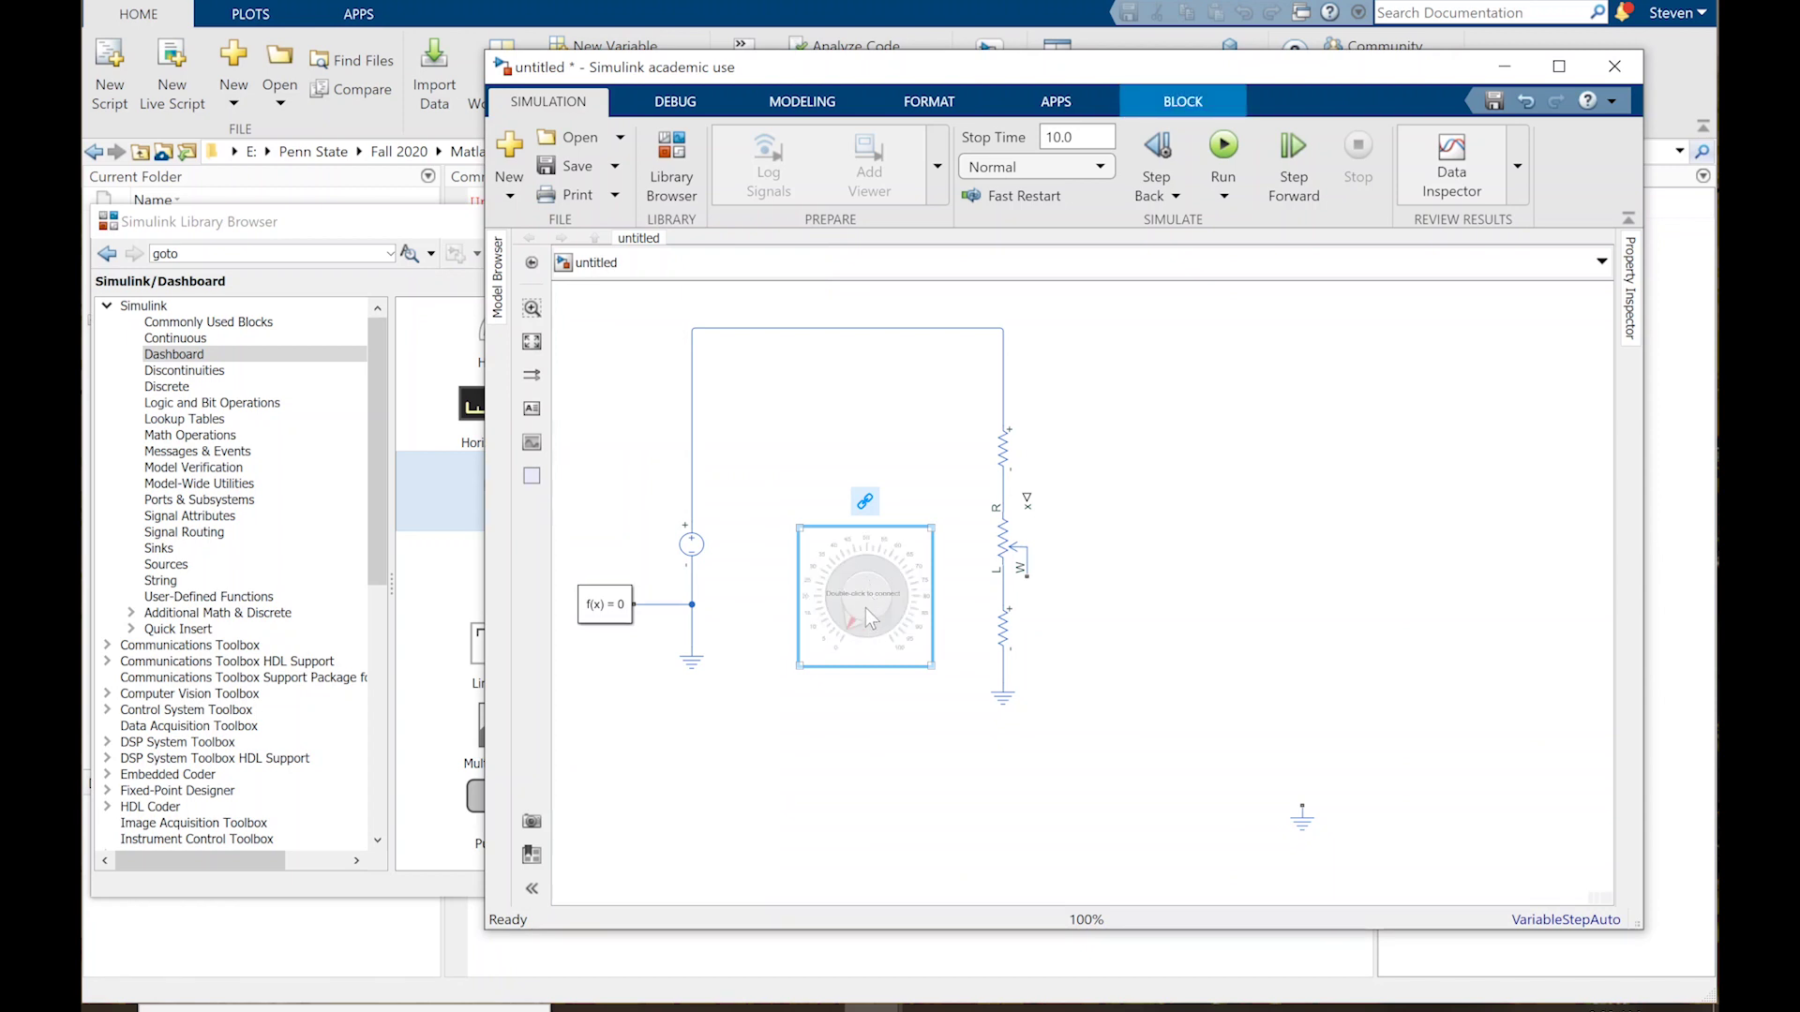
left_click_drag(865, 610, 898, 599)
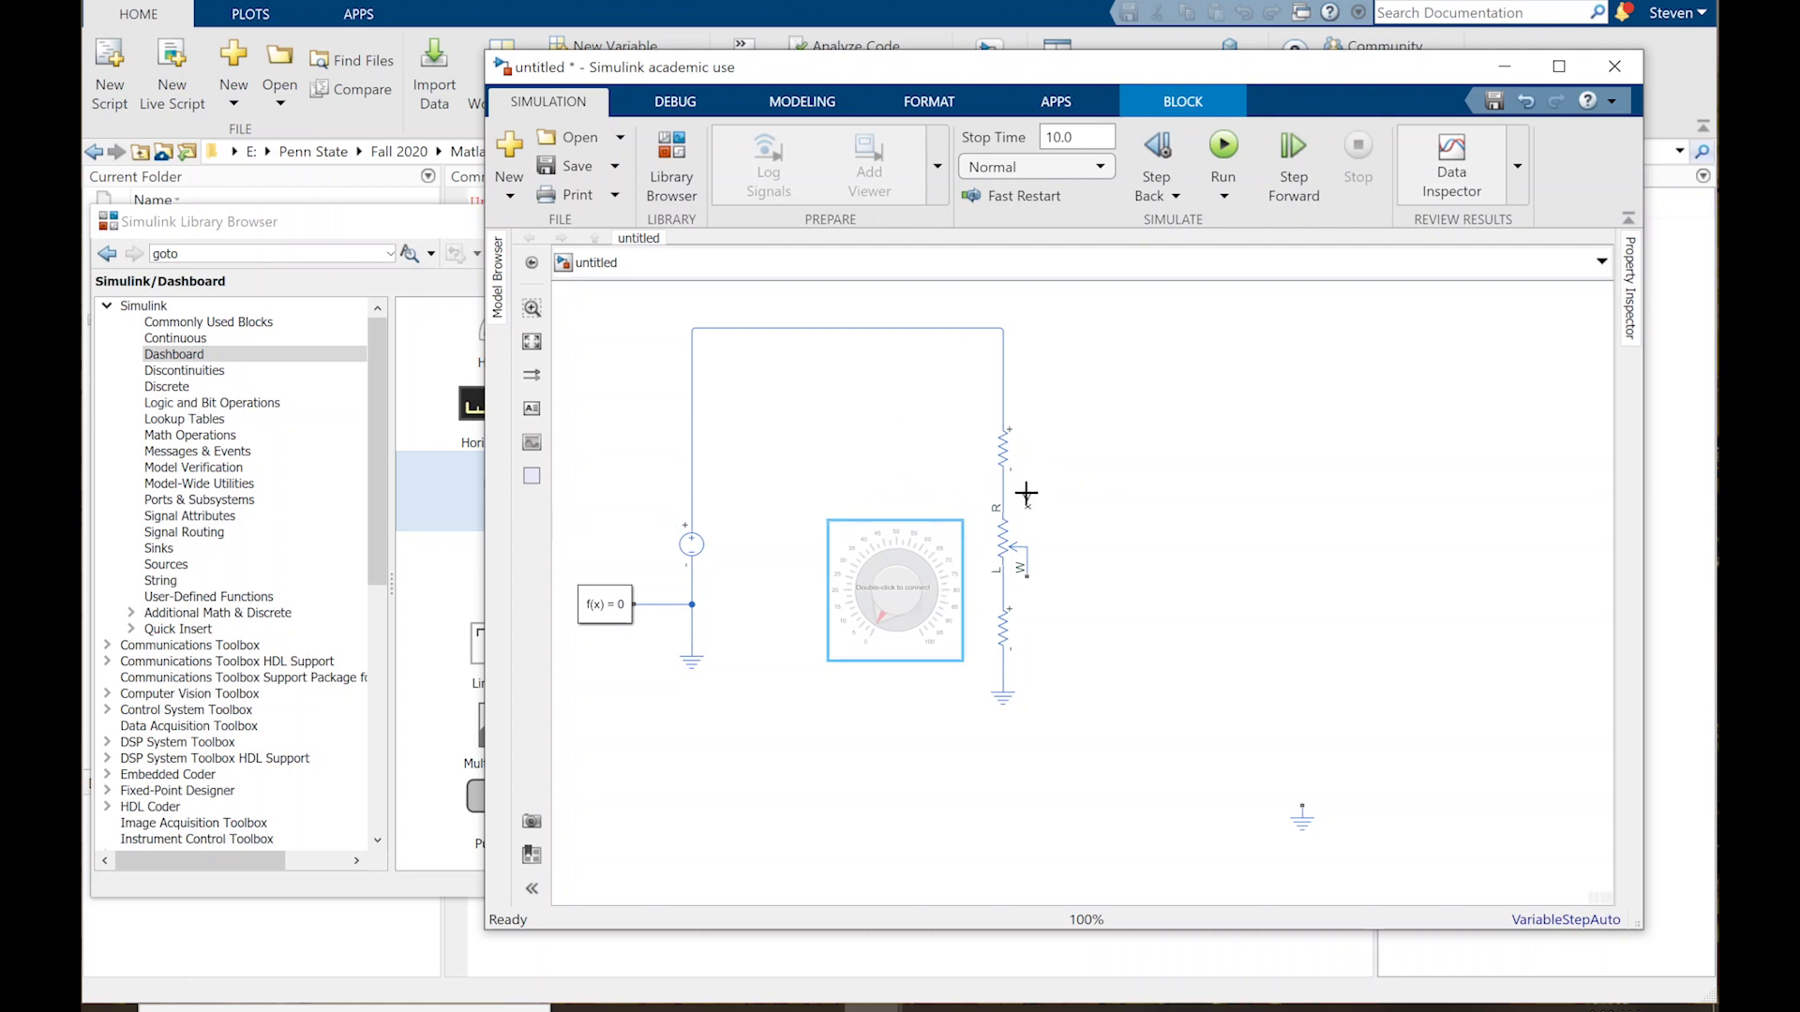
Step: Add a Constant block from the Commonly Used Blocks library, placing it above the knob
left_click(330, 273)
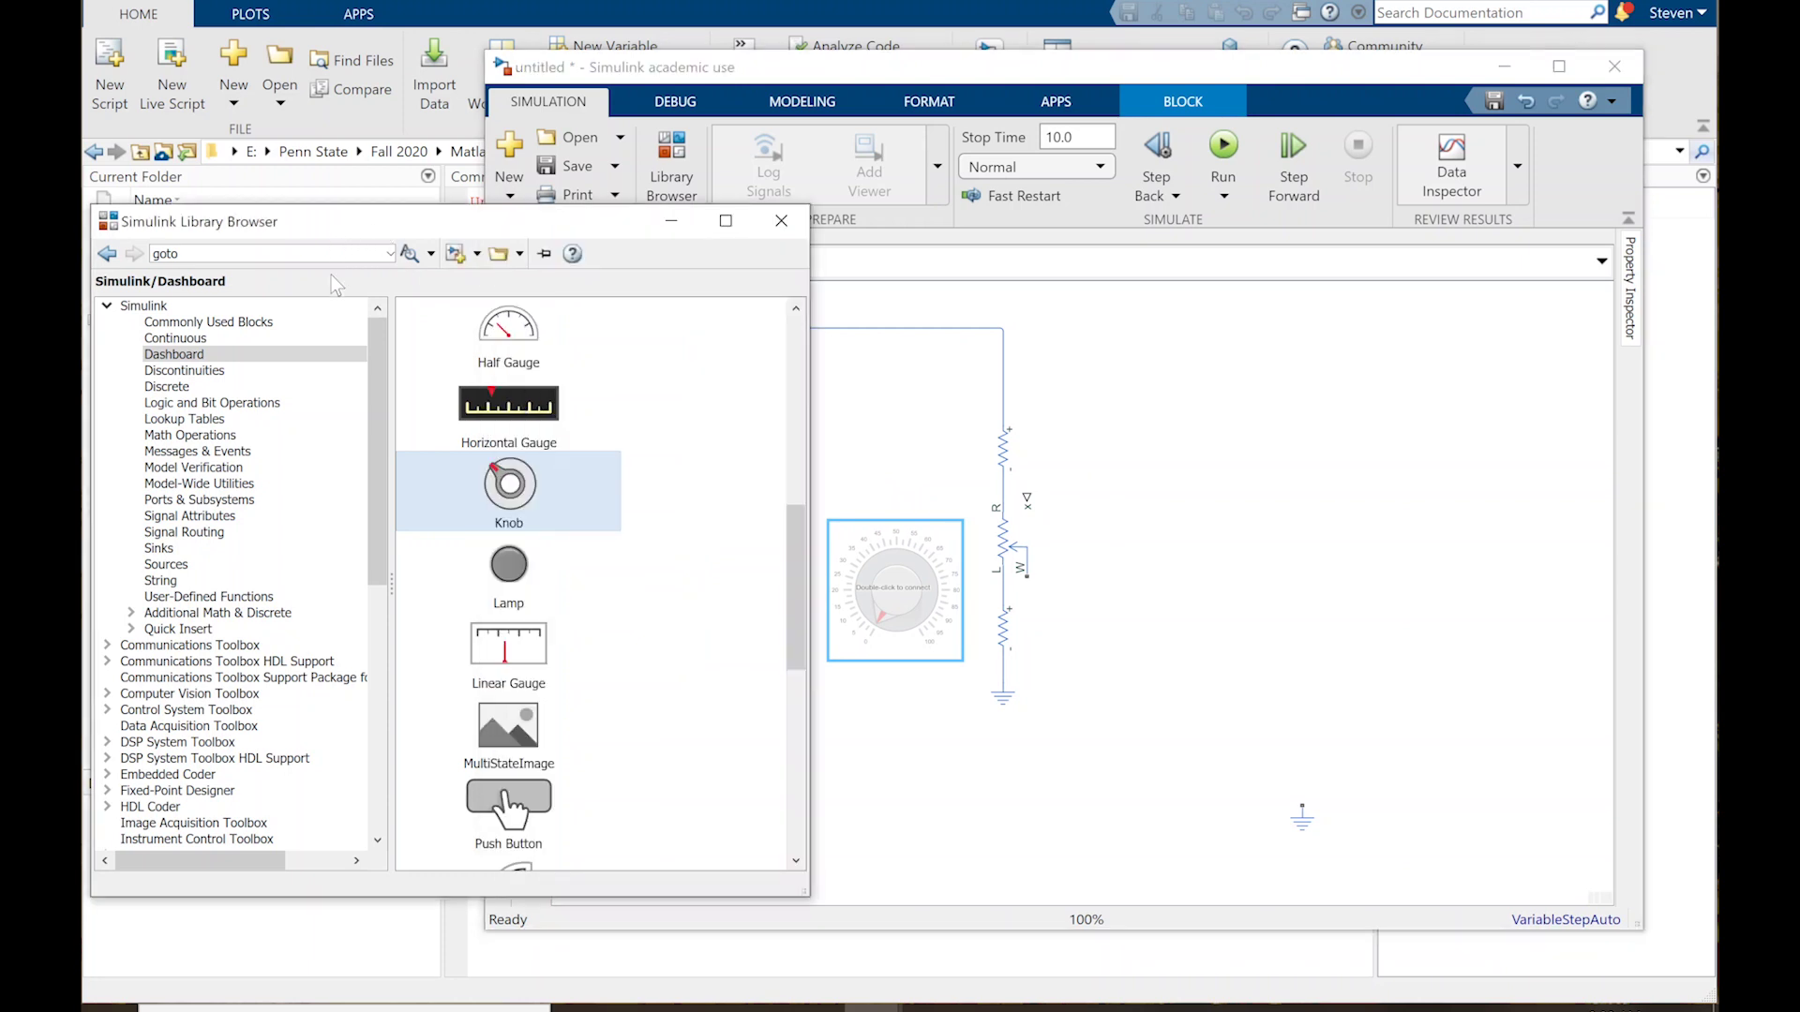
left_click(193, 322)
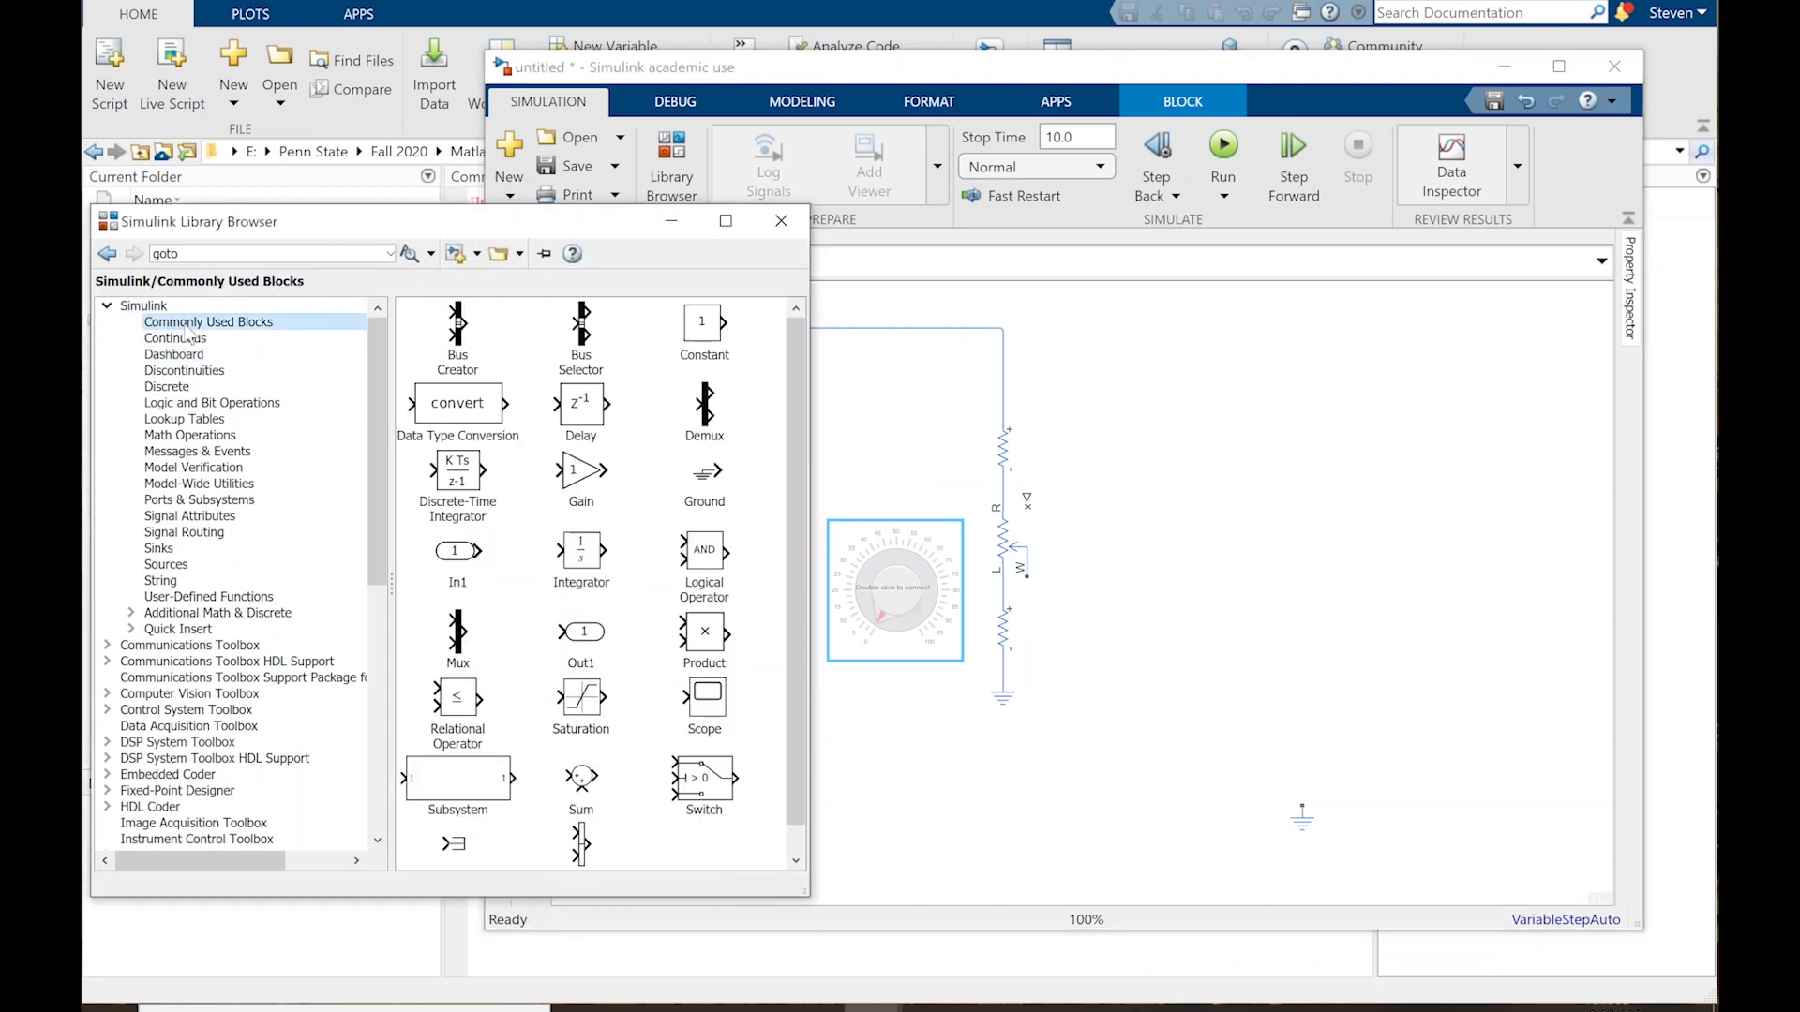
left_click_drag(699, 335, 830, 403)
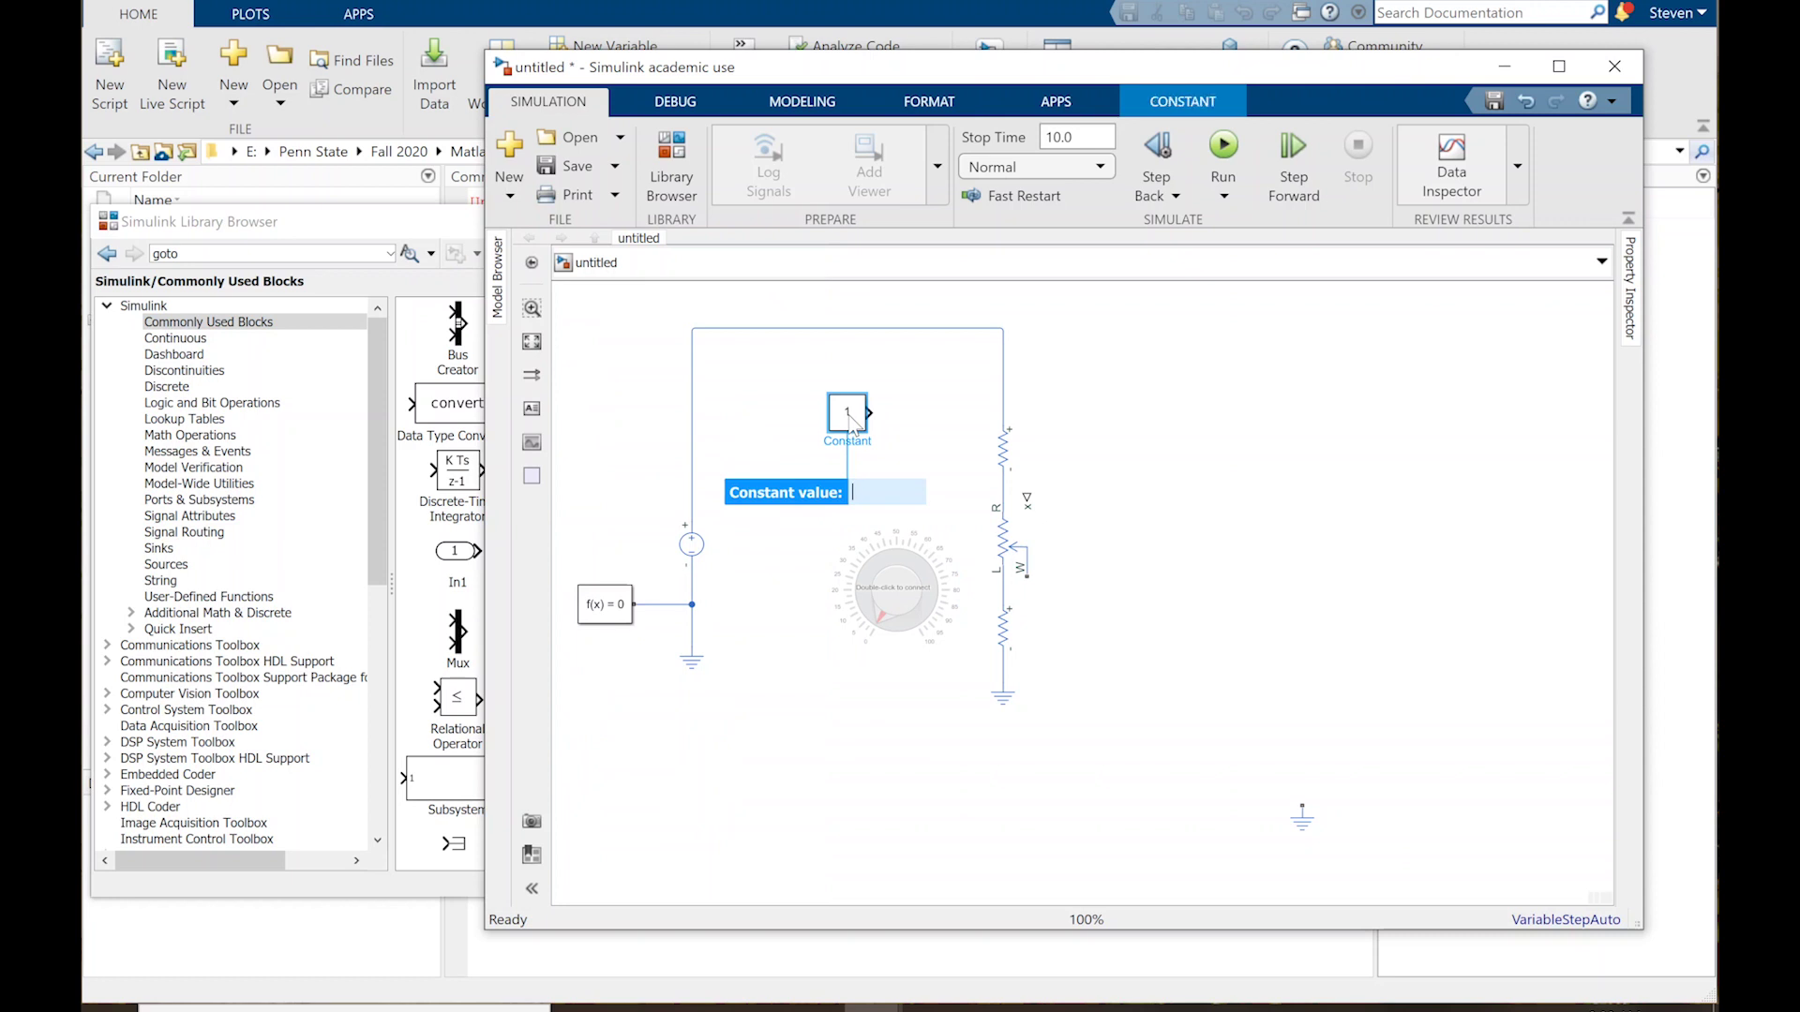
left_click_drag(849, 421, 859, 423)
Step: Link the knob to the Constant block's Value parameter and rename the Constant block POT
left_click(880, 563)
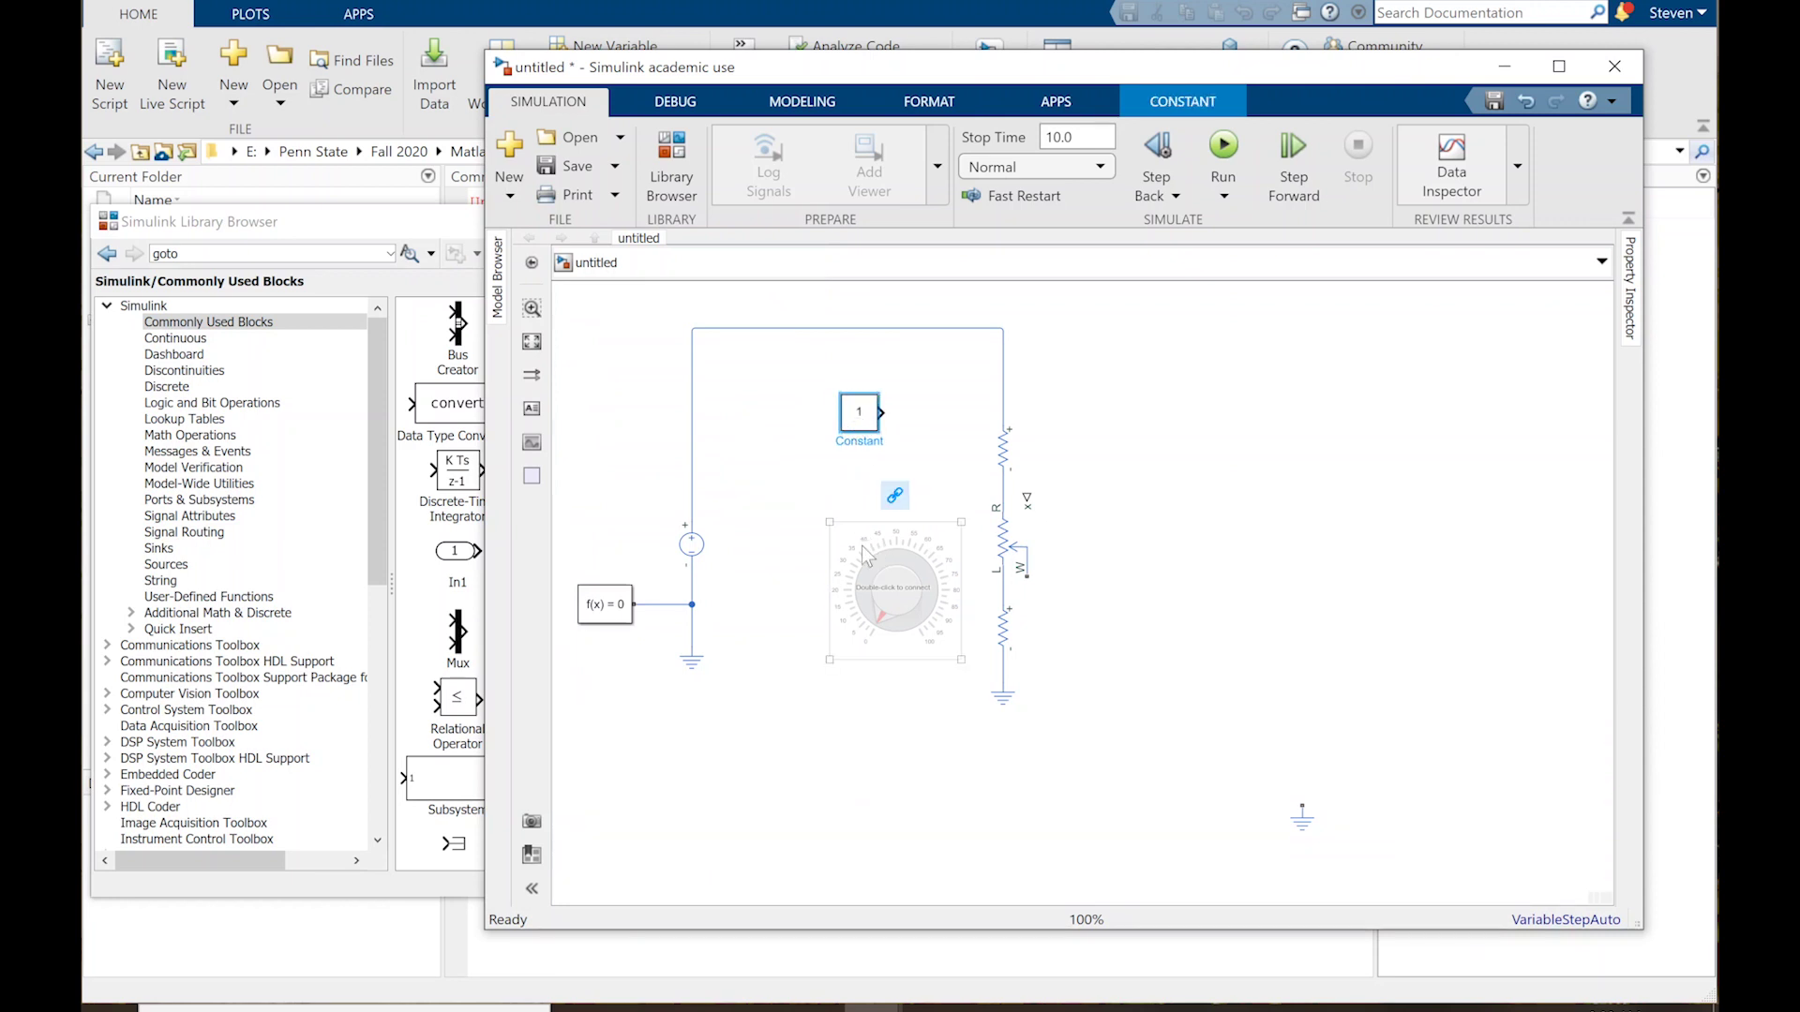
left_click(880, 553)
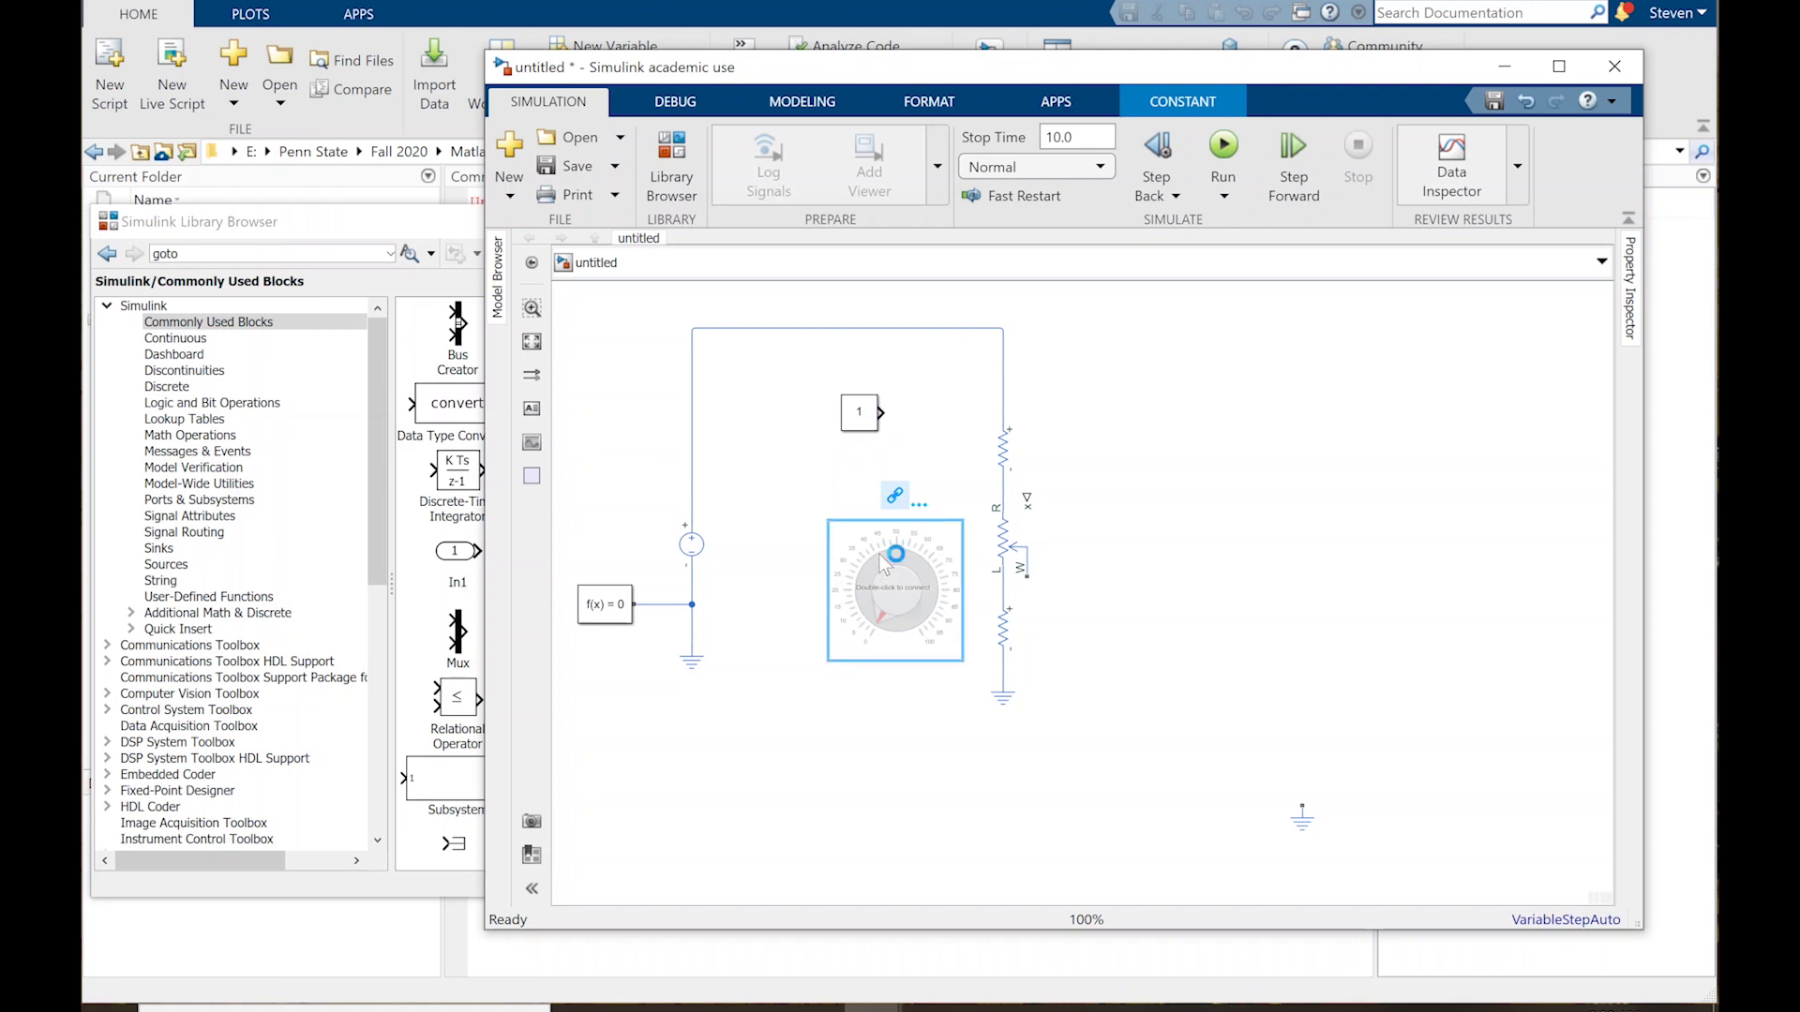
double_click(882, 561)
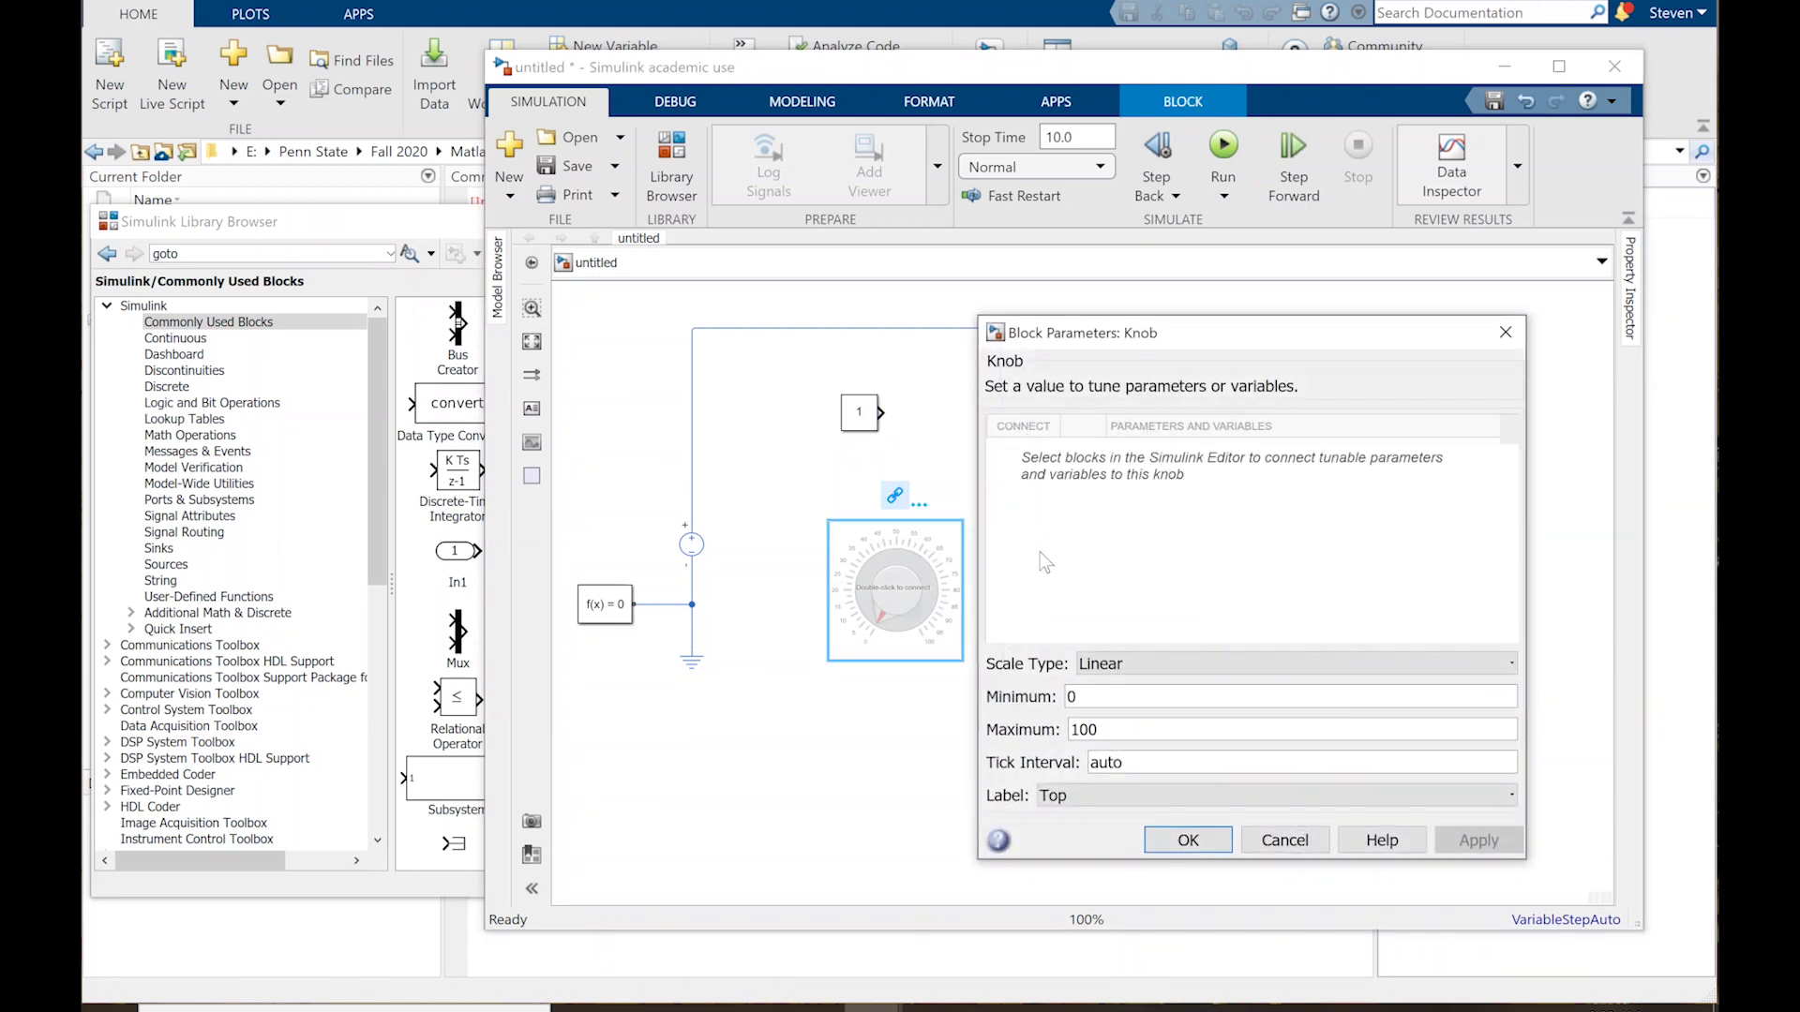
left_click(862, 426)
left_click(862, 426)
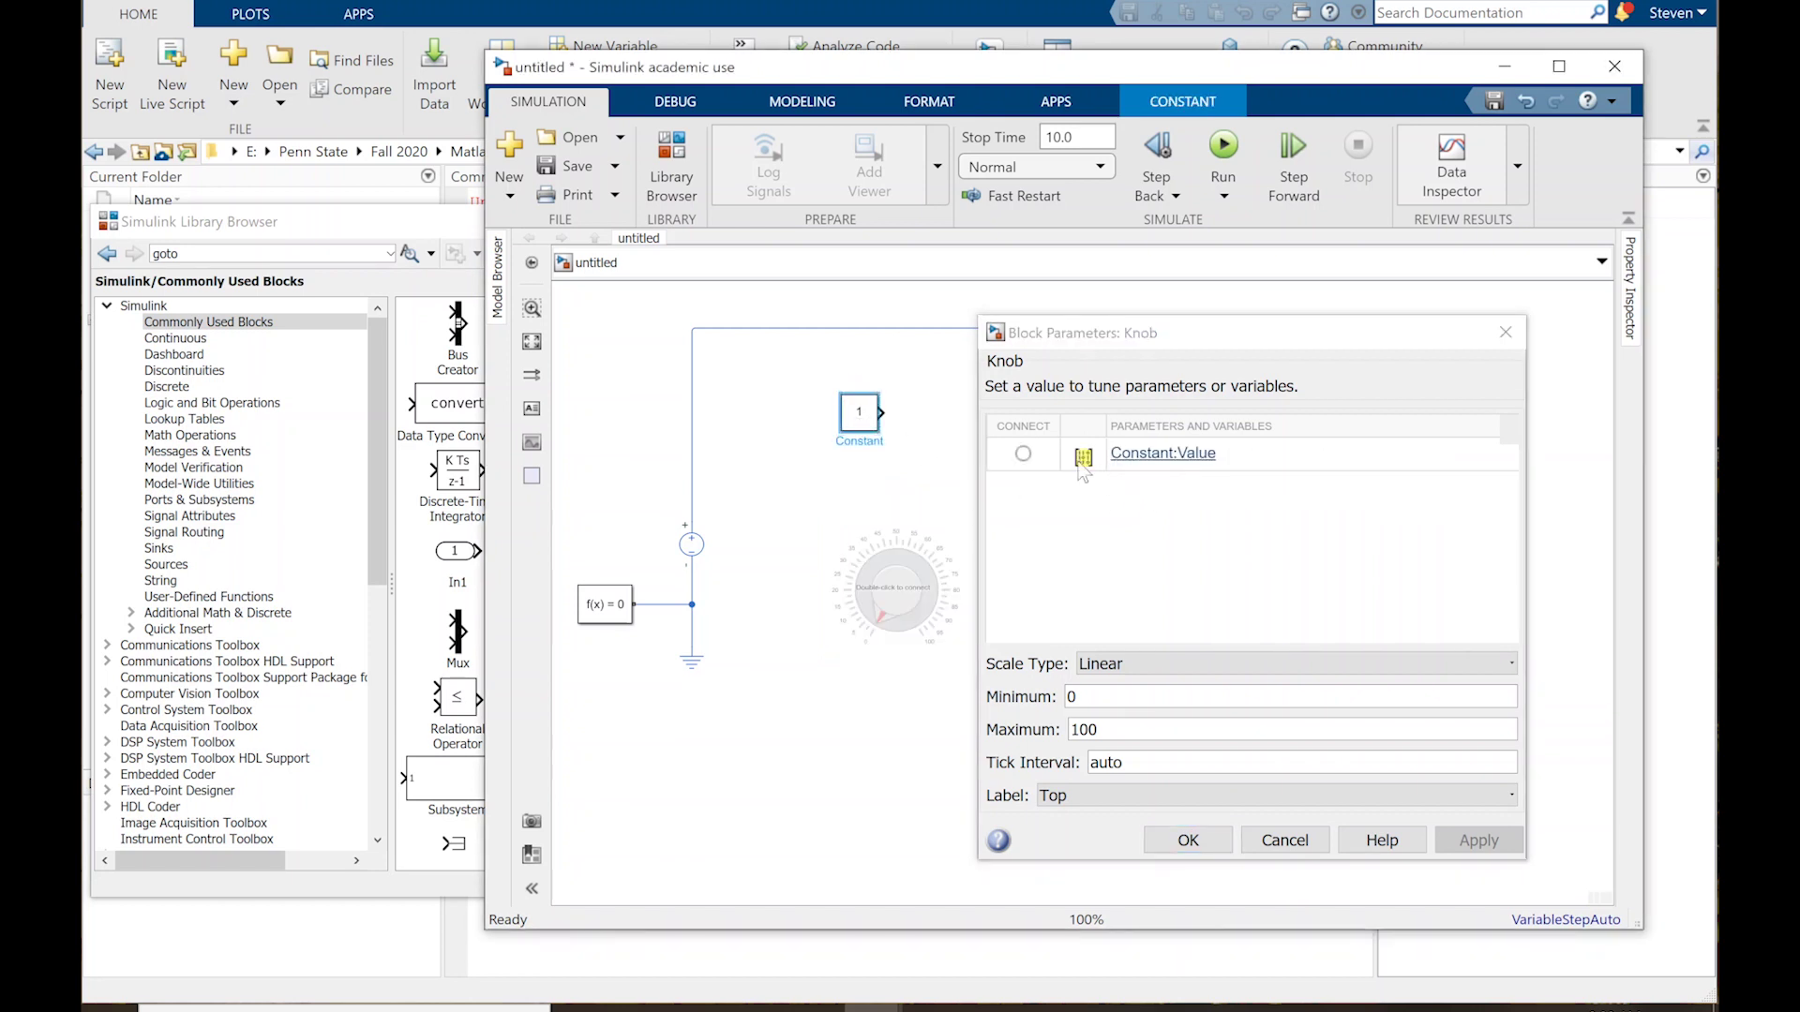
left_click(1023, 455)
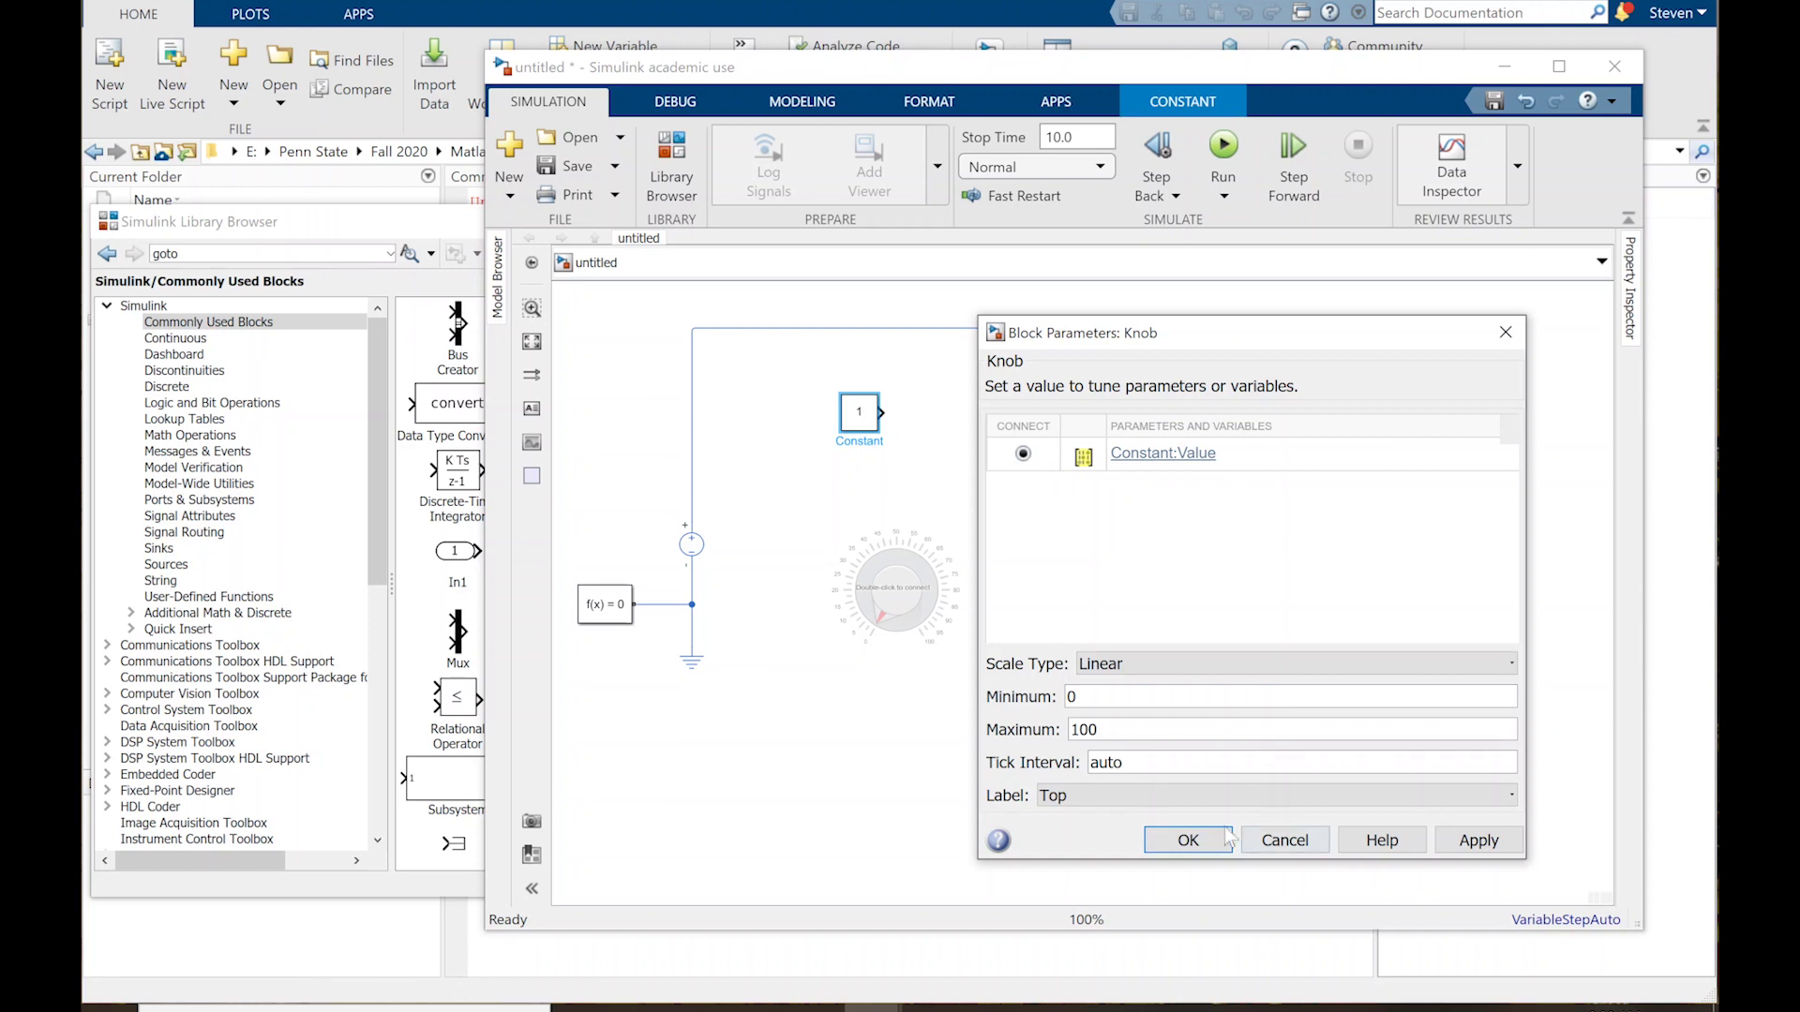
left_click(1187, 841)
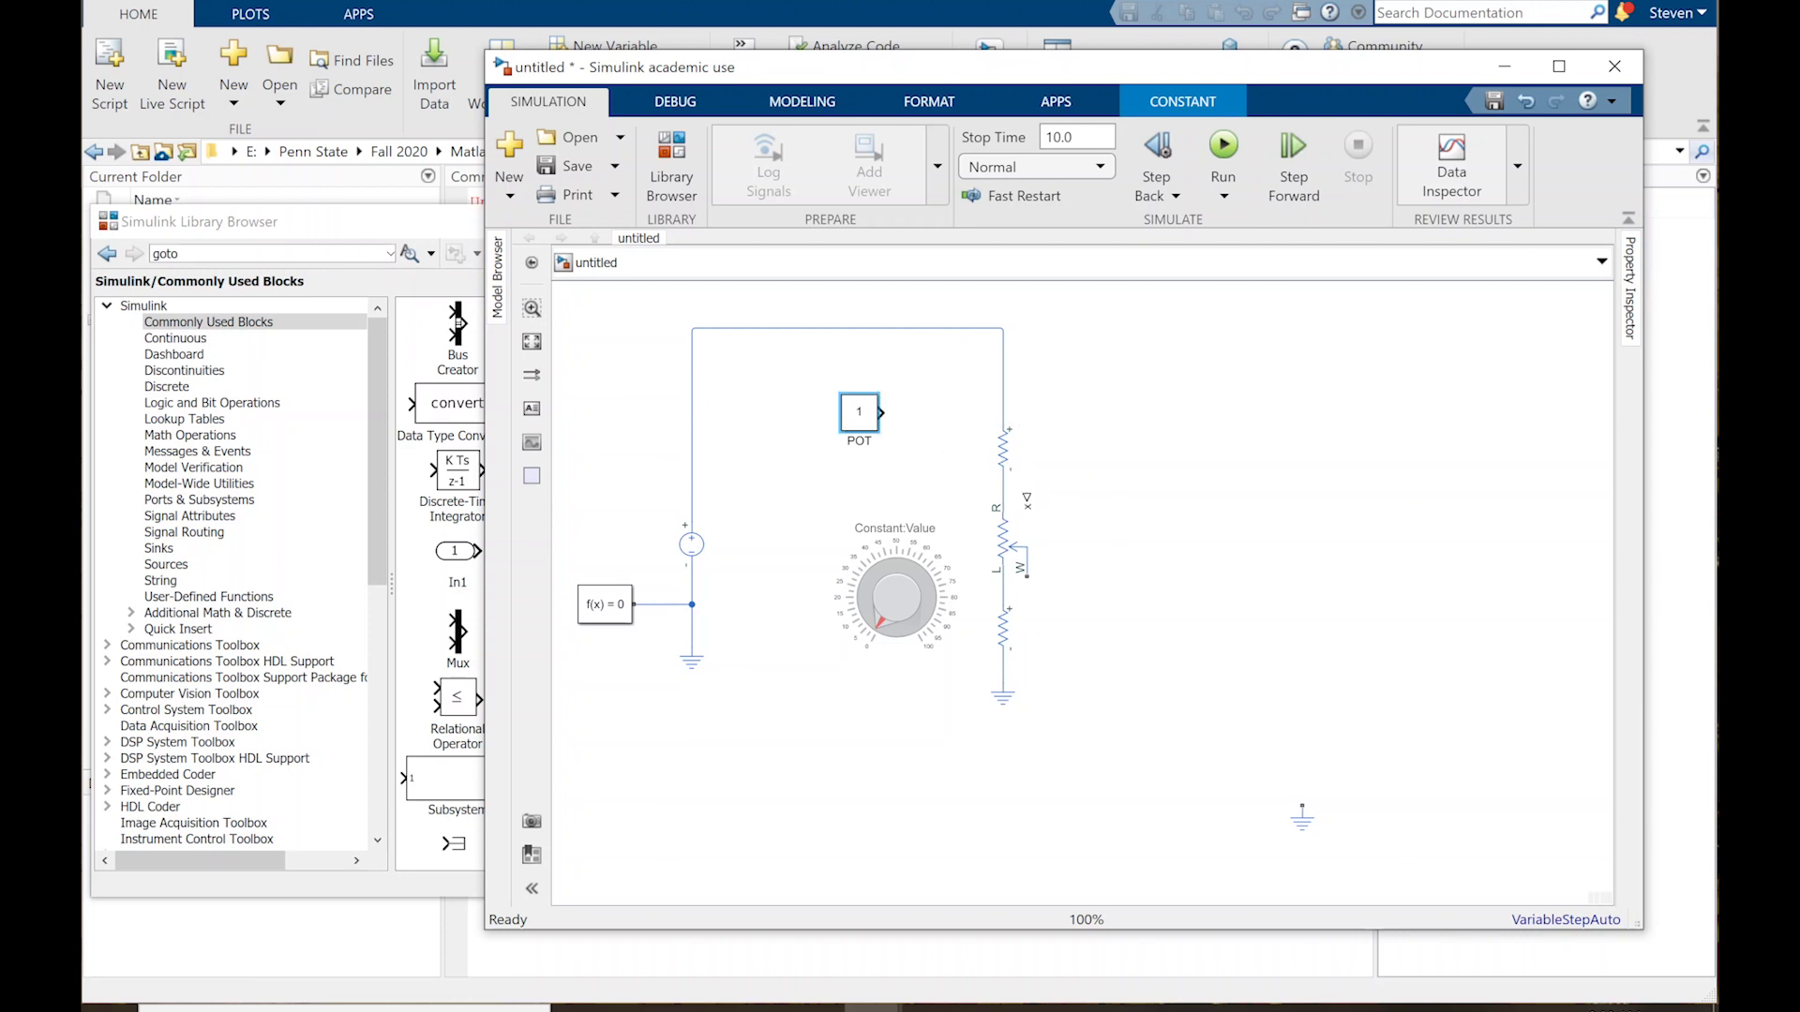
Step: Add a Simulink-PS Converter from the Simscape Utilities library at the output of the POT constant
left_click(358, 221)
left_click_drag(378, 394, 398, 604)
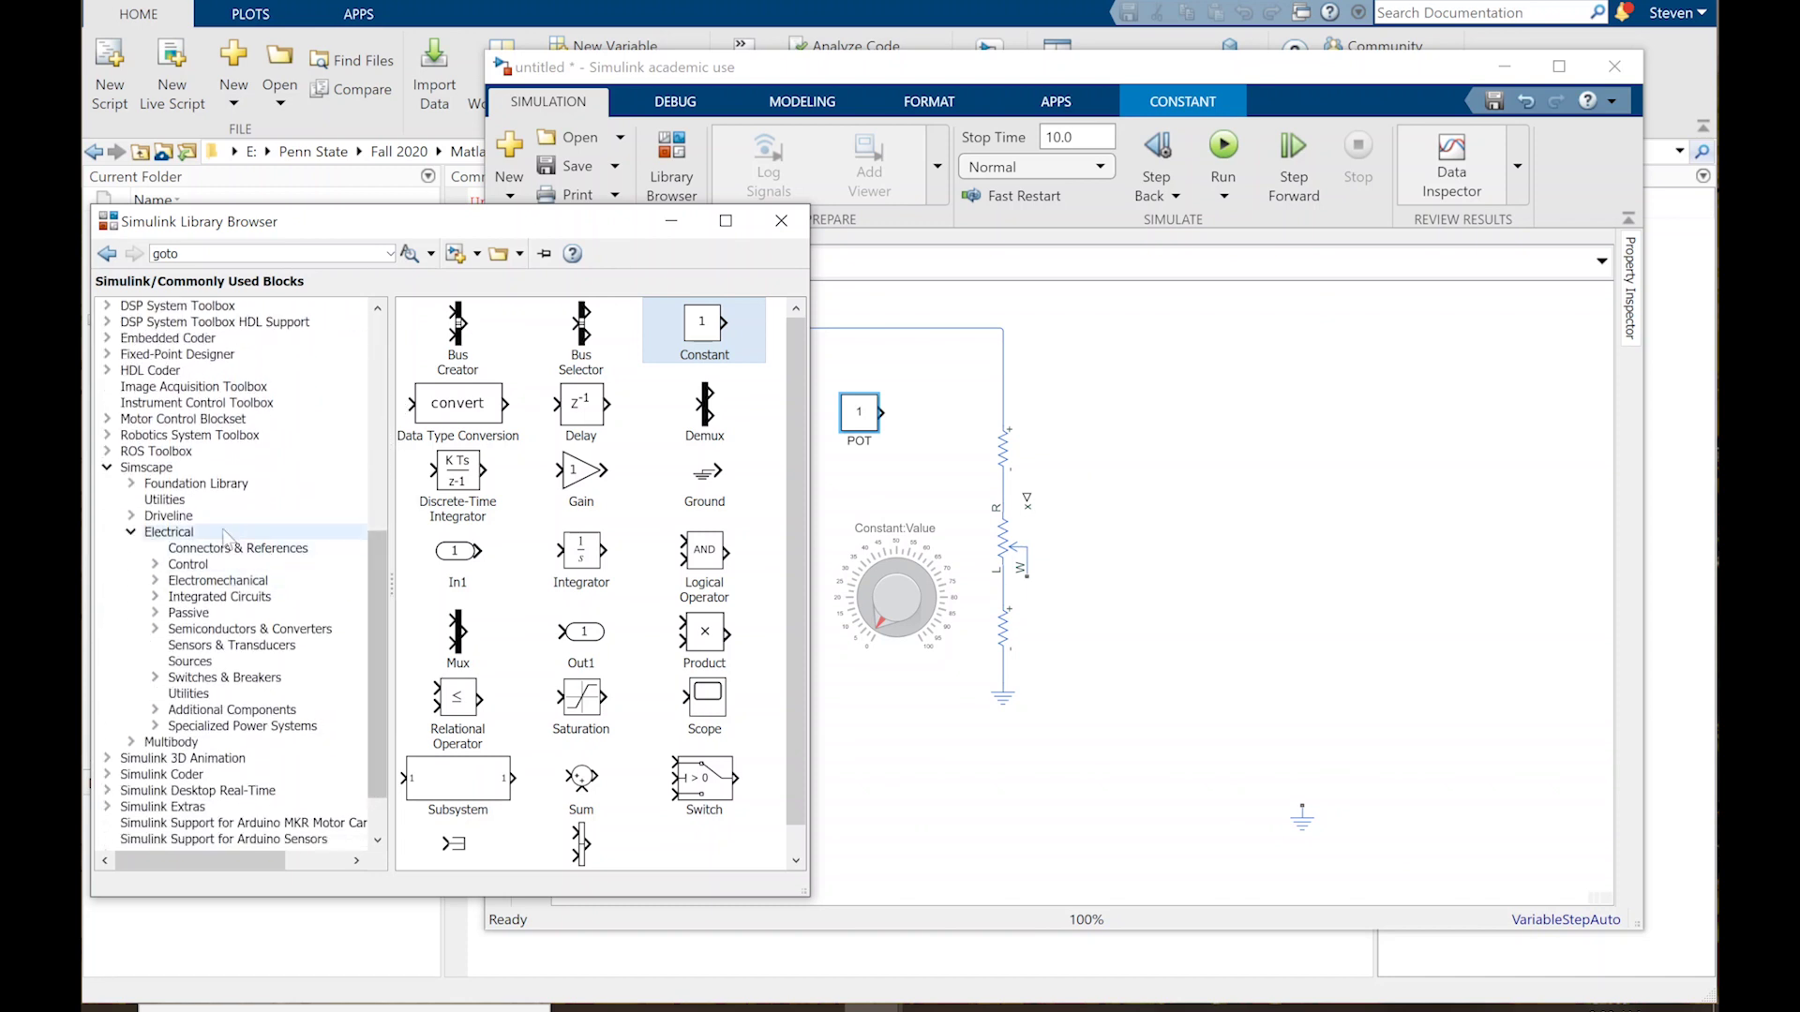
left_click(166, 501)
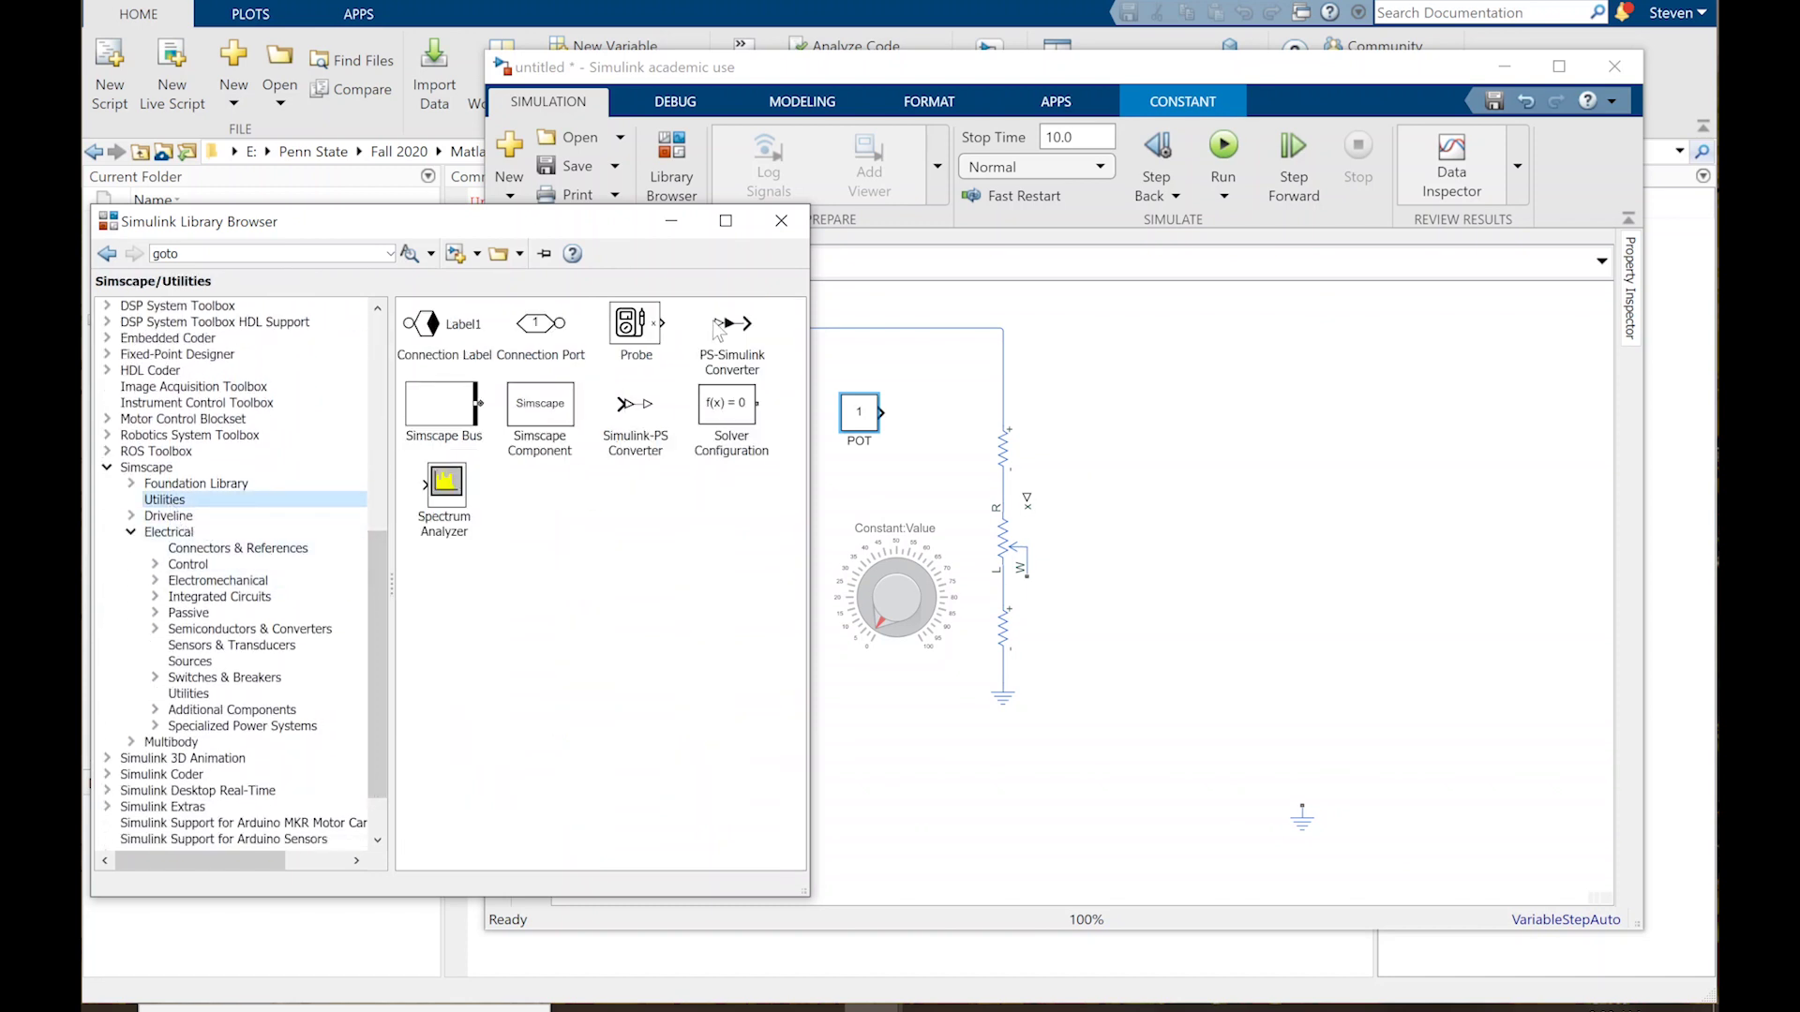
left_click(629, 412)
left_click_drag(629, 413, 909, 412)
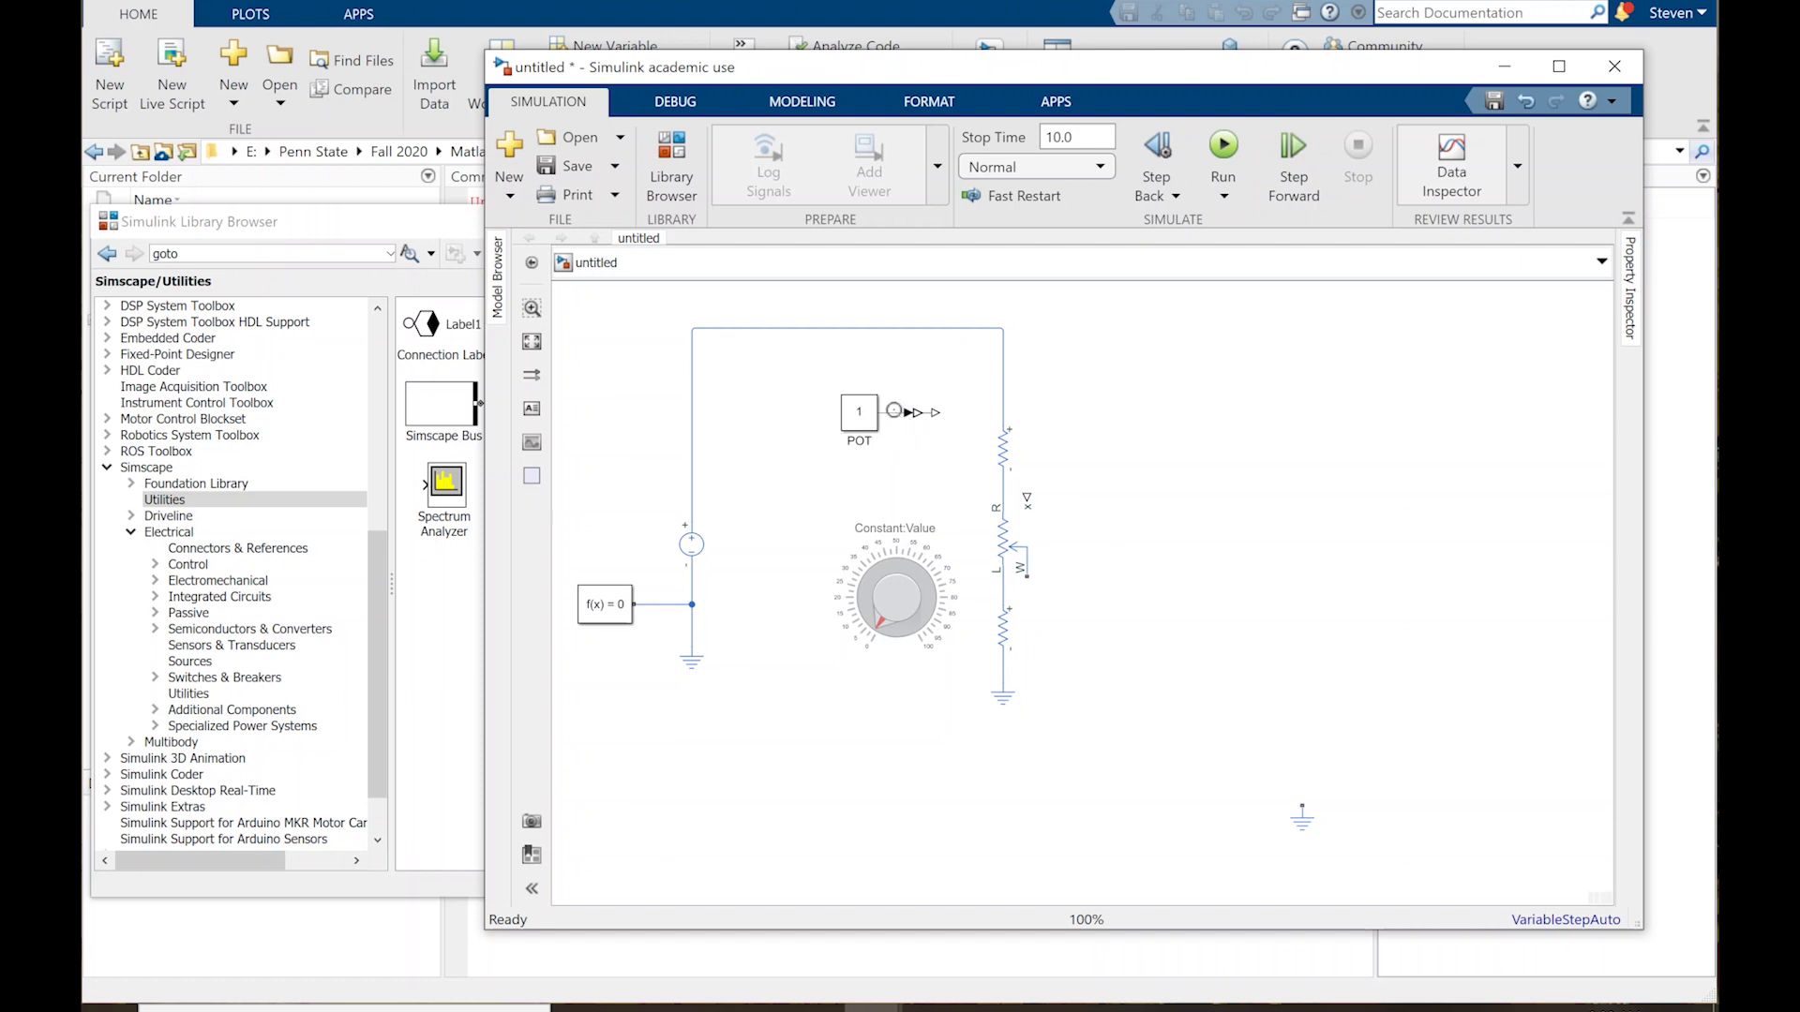
Step: Detach the Simulink-PS Converter from the POT constant, realign it with the constant's output, and reconnect it
key("Delete")
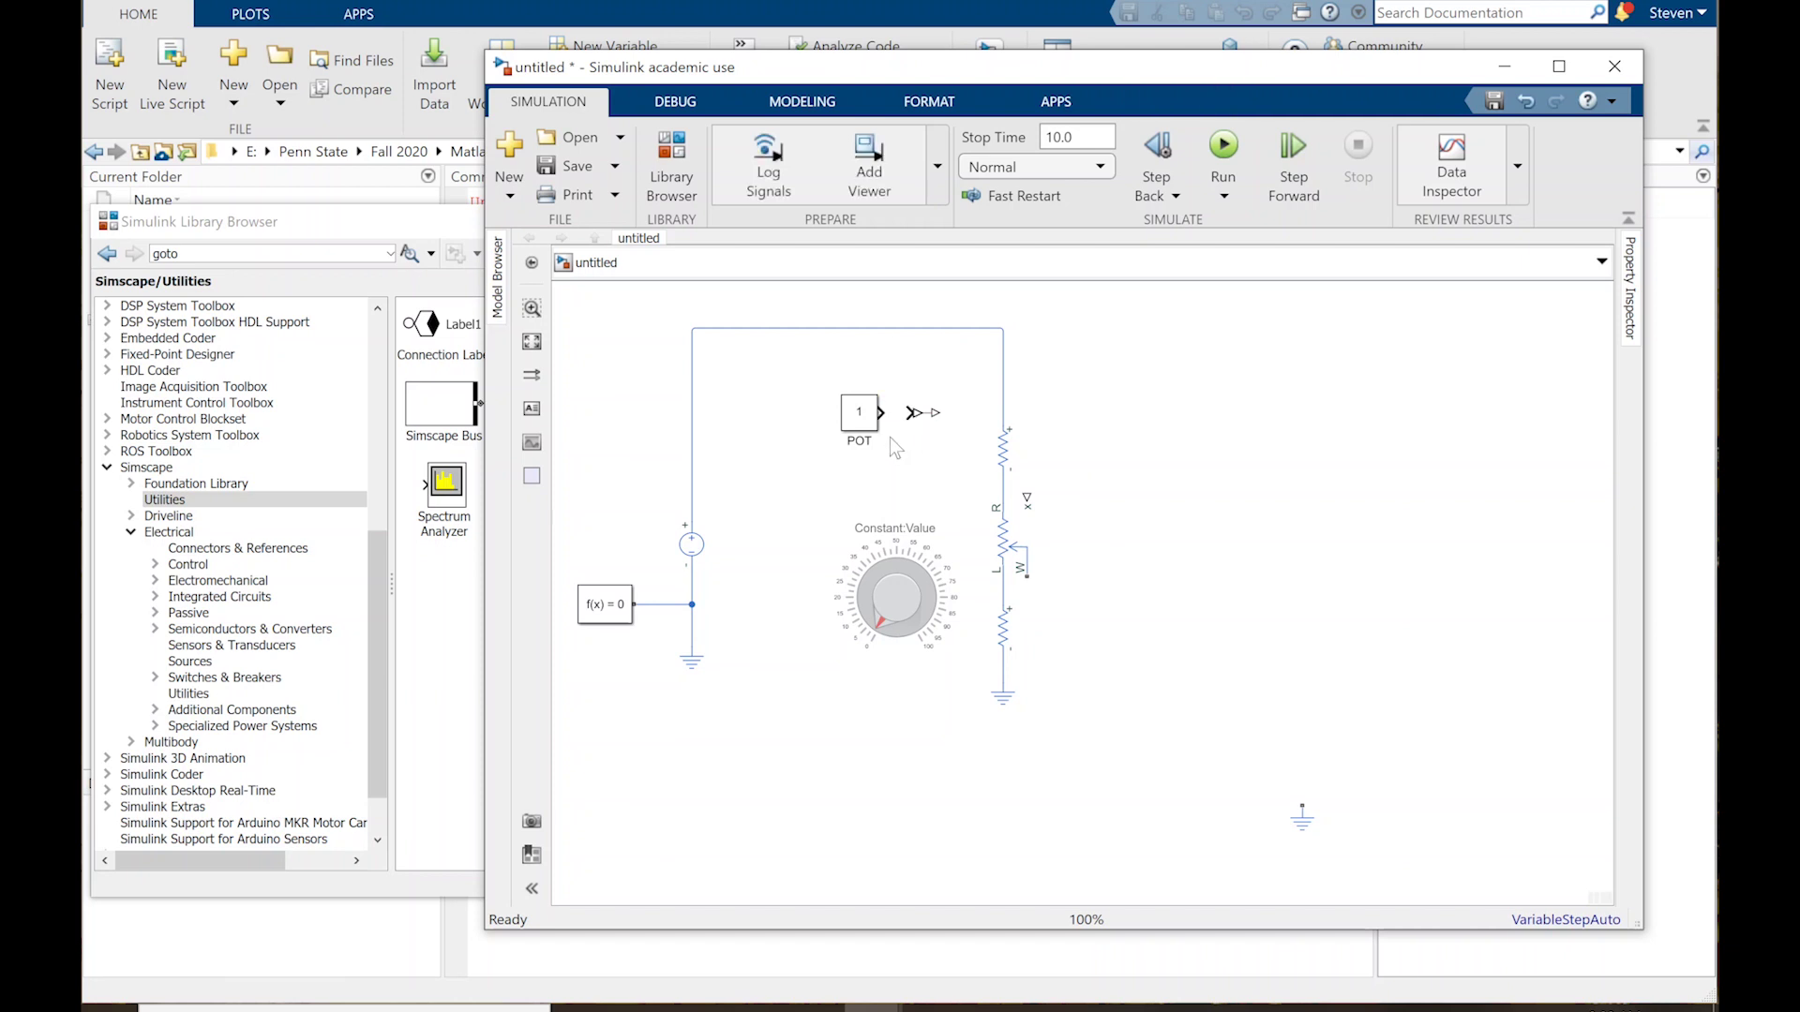
left_click(928, 421)
left_click_drag(935, 447, 882, 413)
left_click(862, 426)
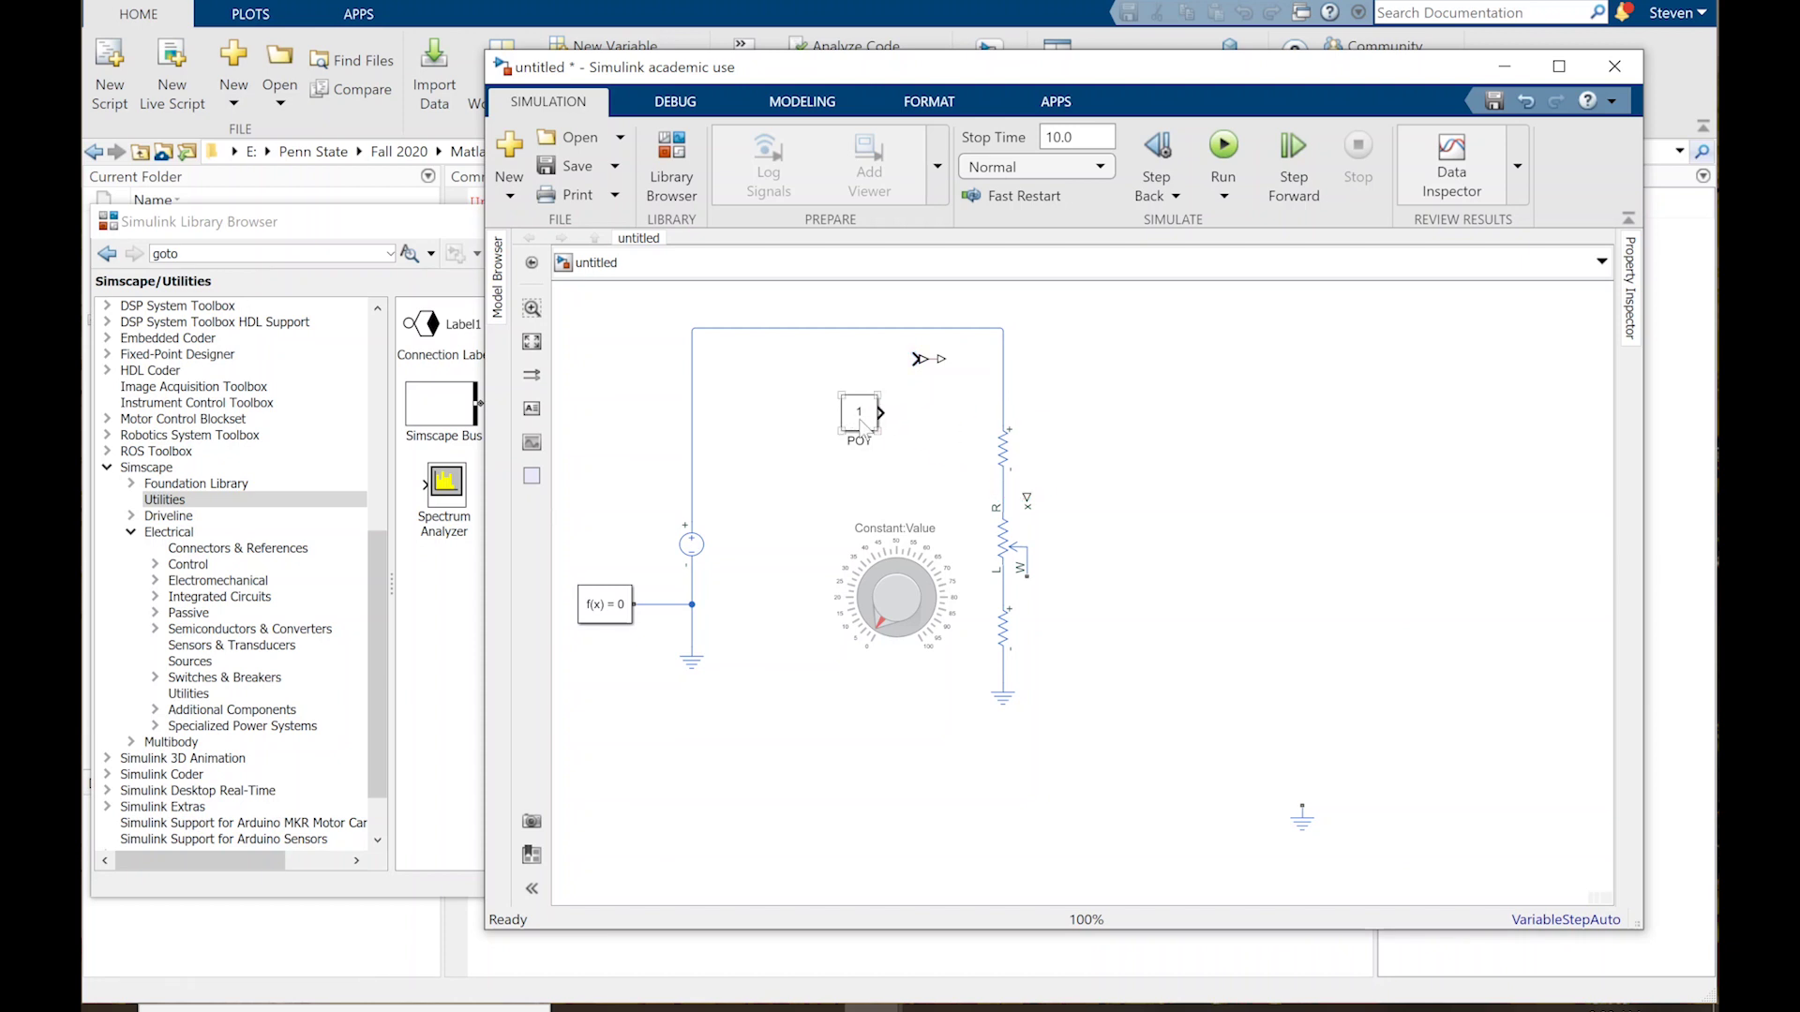
left_click(895, 360)
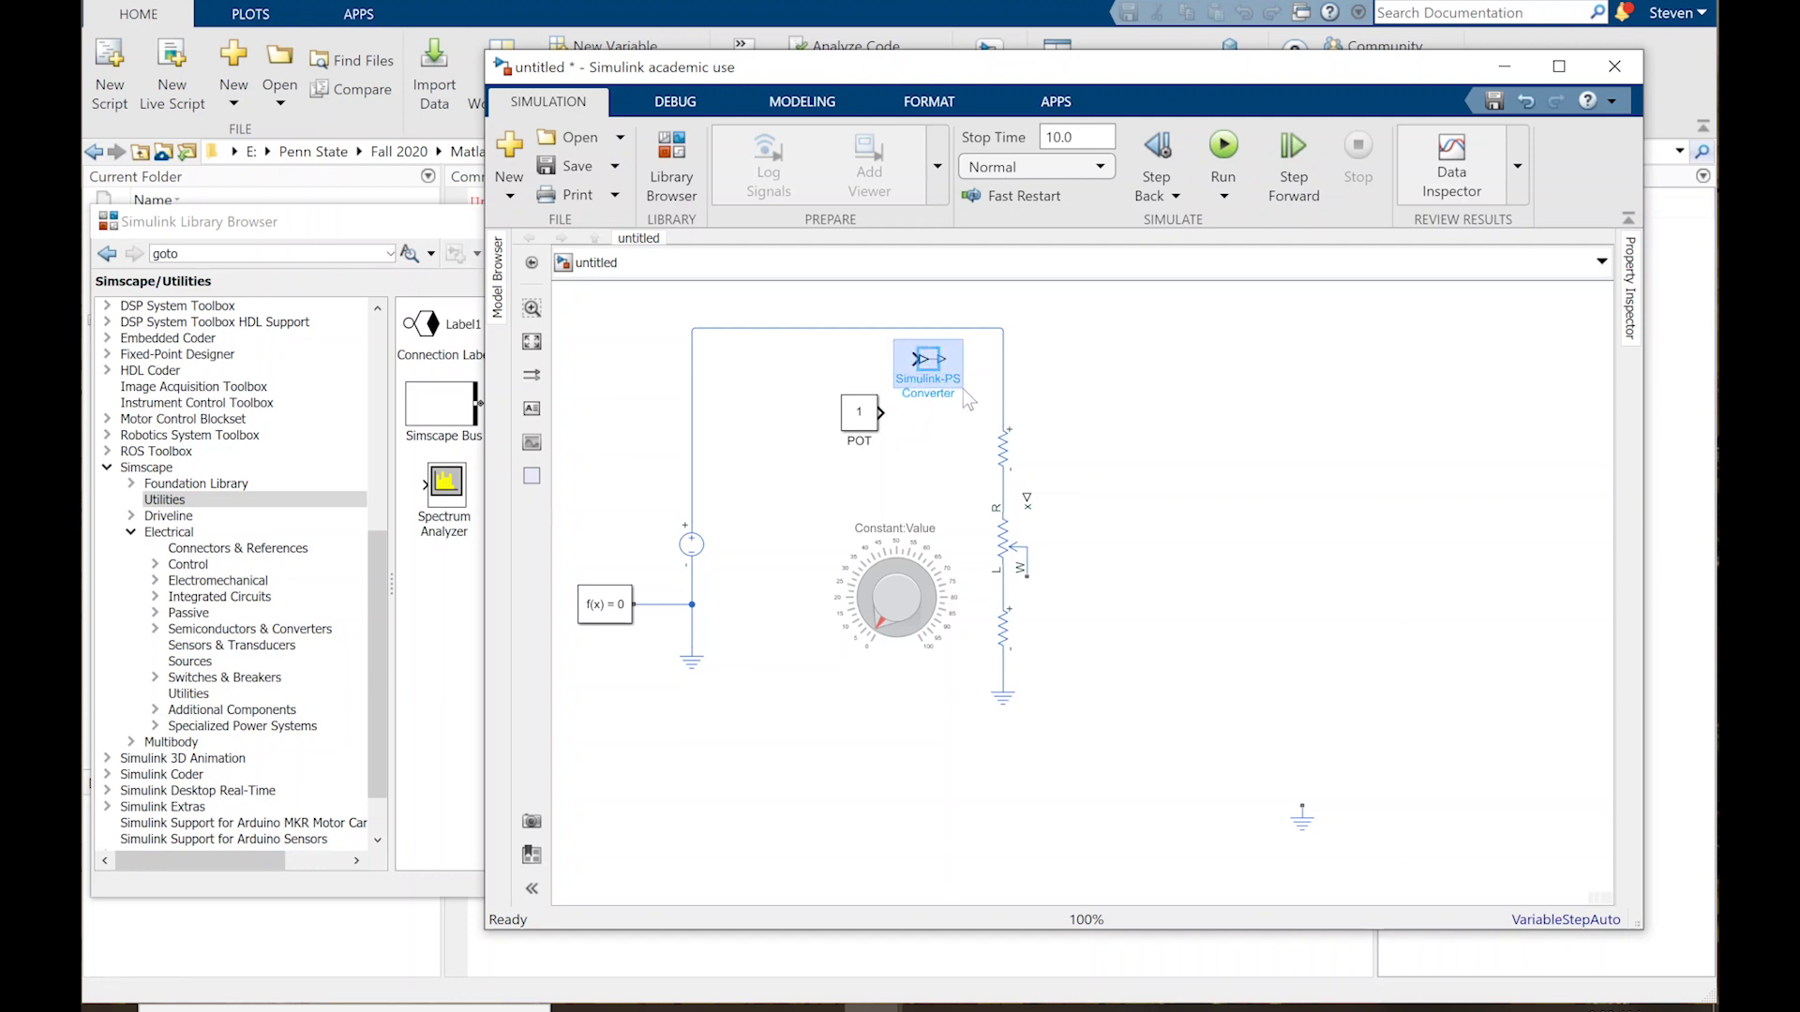
left_click(913, 359)
left_click_drag(914, 359, 929, 422)
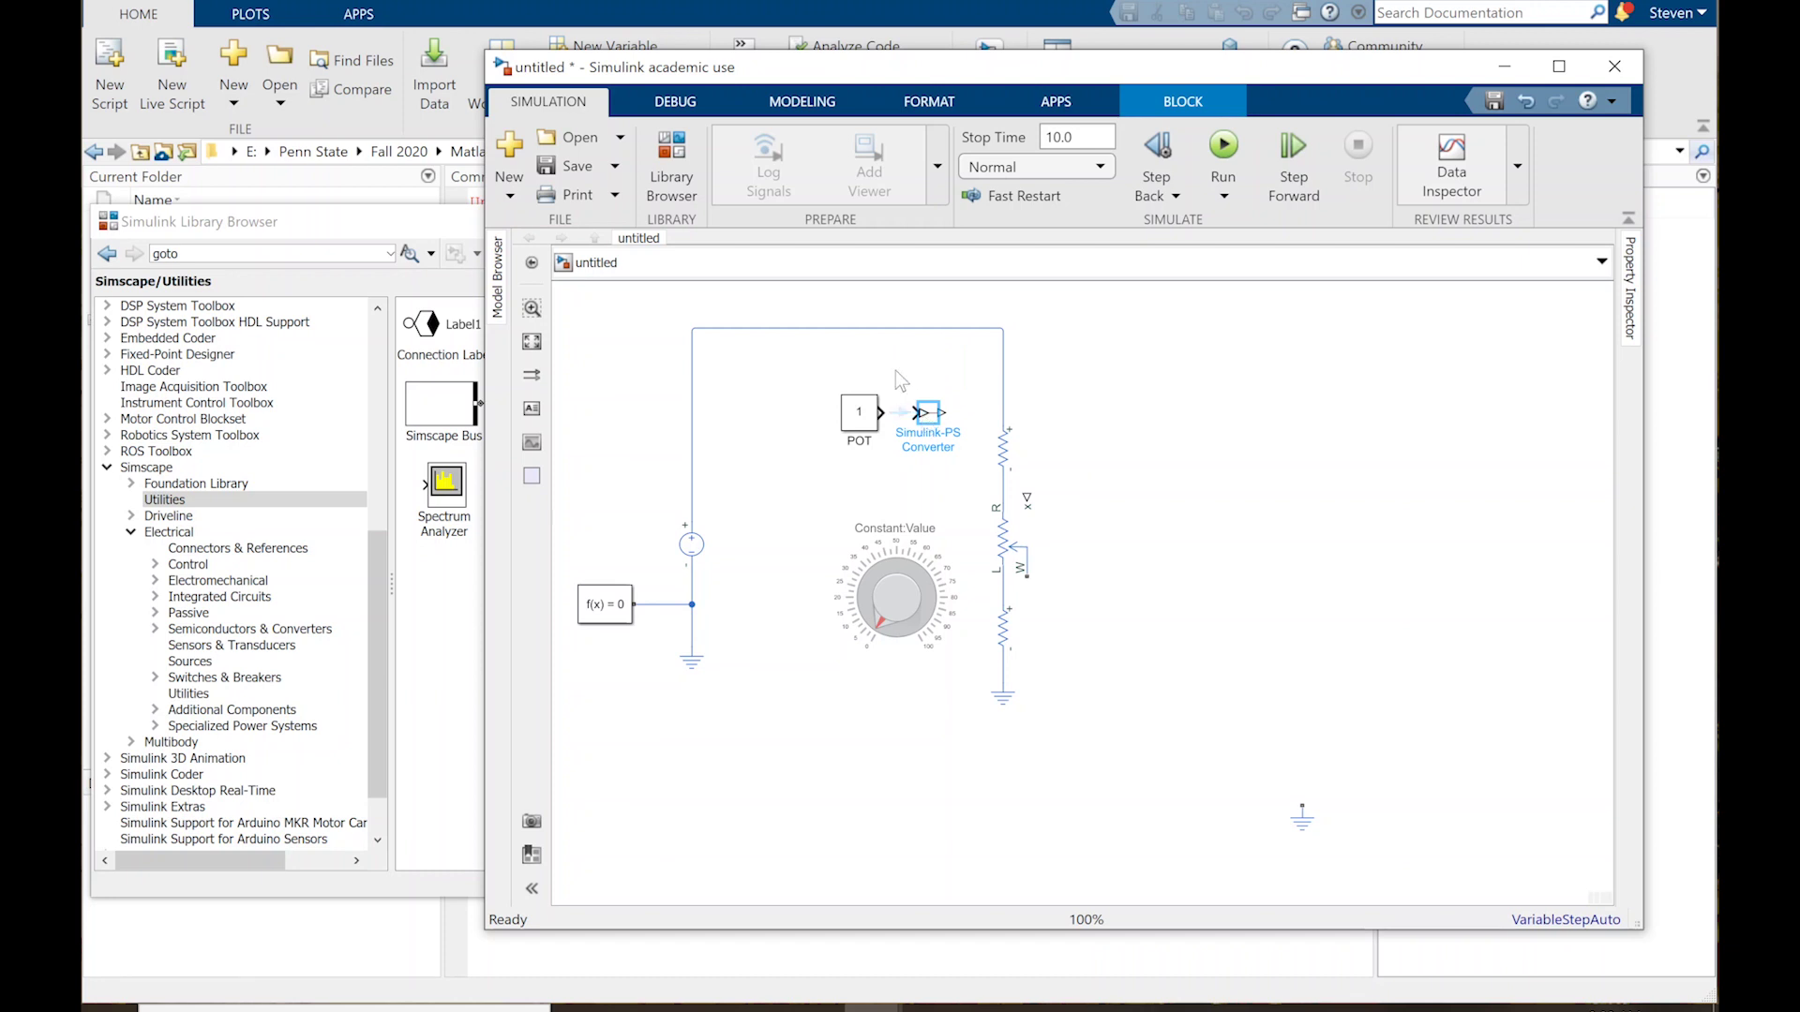
left_click(936, 333)
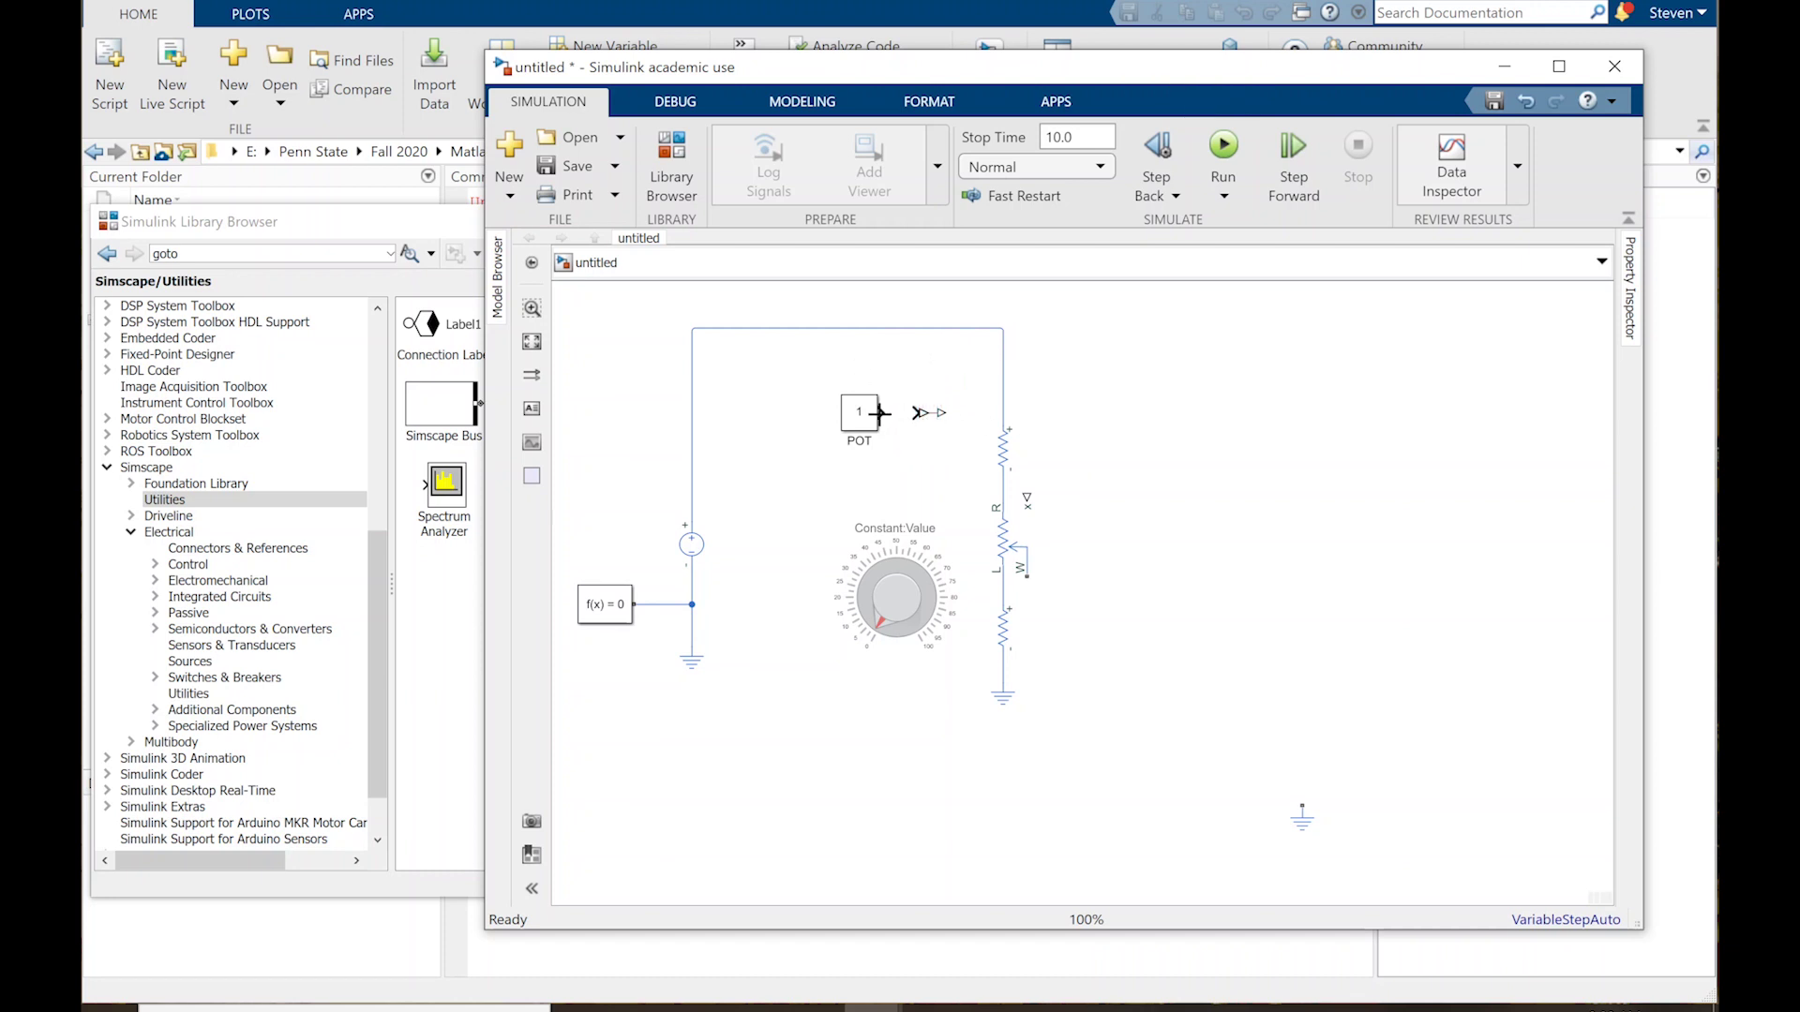
left_click_drag(878, 413, 911, 412)
Step: Connect the Simulink-PS Converter's output to the potentiometer's x port, routing the line down between the top resistor and the potentiometer
left_click(930, 412)
left_click(1022, 501)
mouse_move(1022, 497)
left_mouse_down()
mouse_move(941, 413)
mouse_move(1021, 494)
left_mouse_up()
left_click_drag(985, 413, 957, 477)
left_click(958, 372)
left_click(692, 541)
left_click(723, 680)
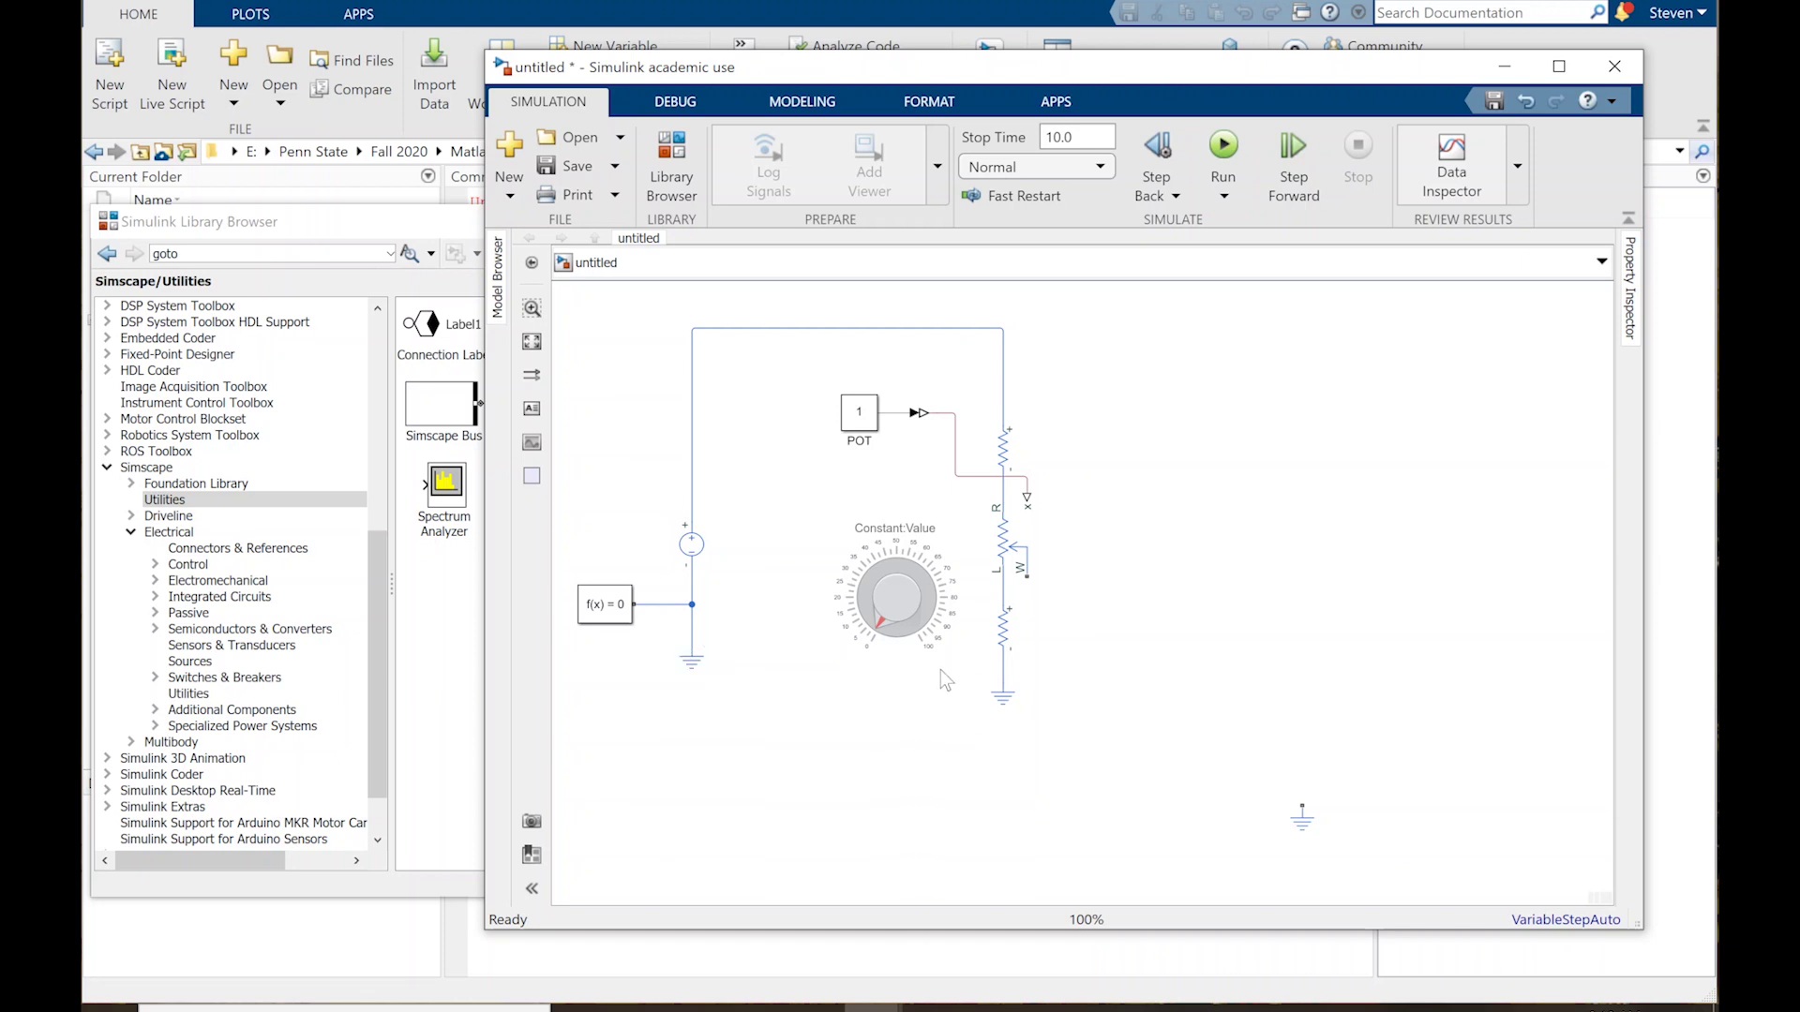
Step: Review the knob's block parameters, including its scale type and range, and check the potentiometer's wiper terminal
left_click(905, 616)
left_click(900, 573)
double_click(900, 573)
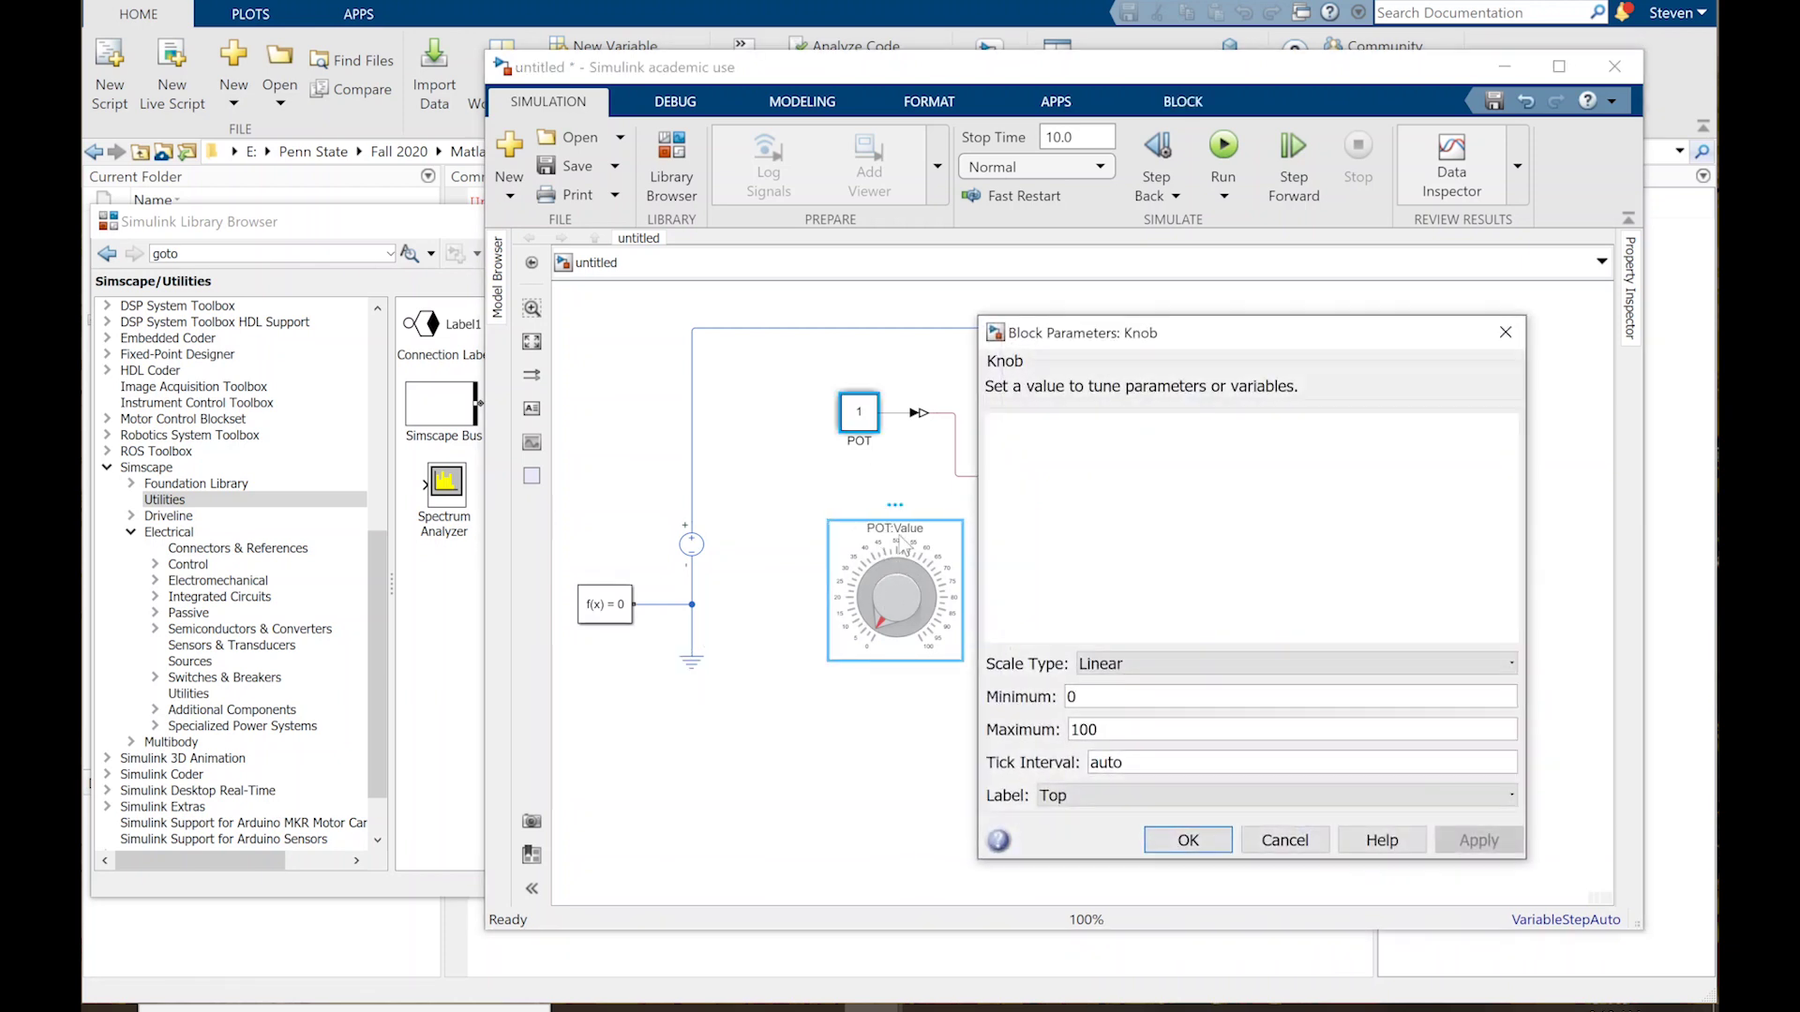
left_click(1190, 948)
left_click(872, 489)
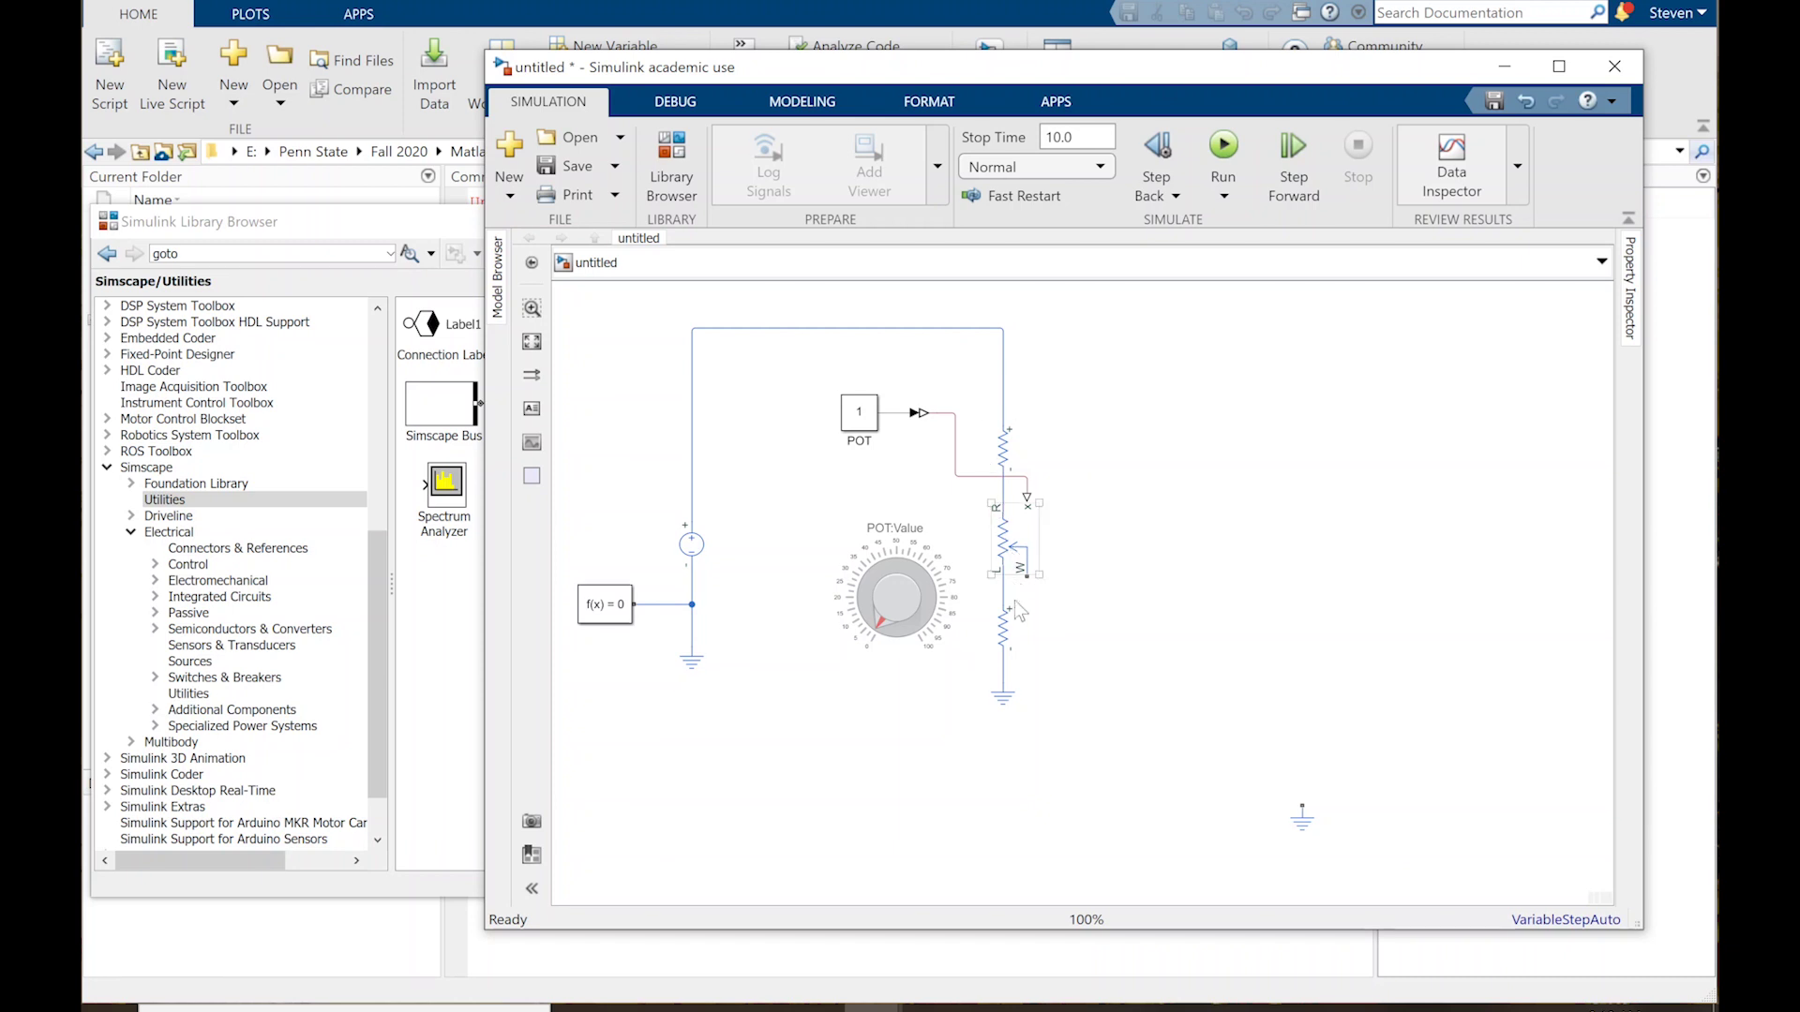
left_click(1005, 692)
left_click(1028, 576)
left_click(1053, 589)
Step: Add a Scope from the Commonly Used Blocks library, placing it above and to the right of the unconnected Electrical Reference
left_click(309, 228)
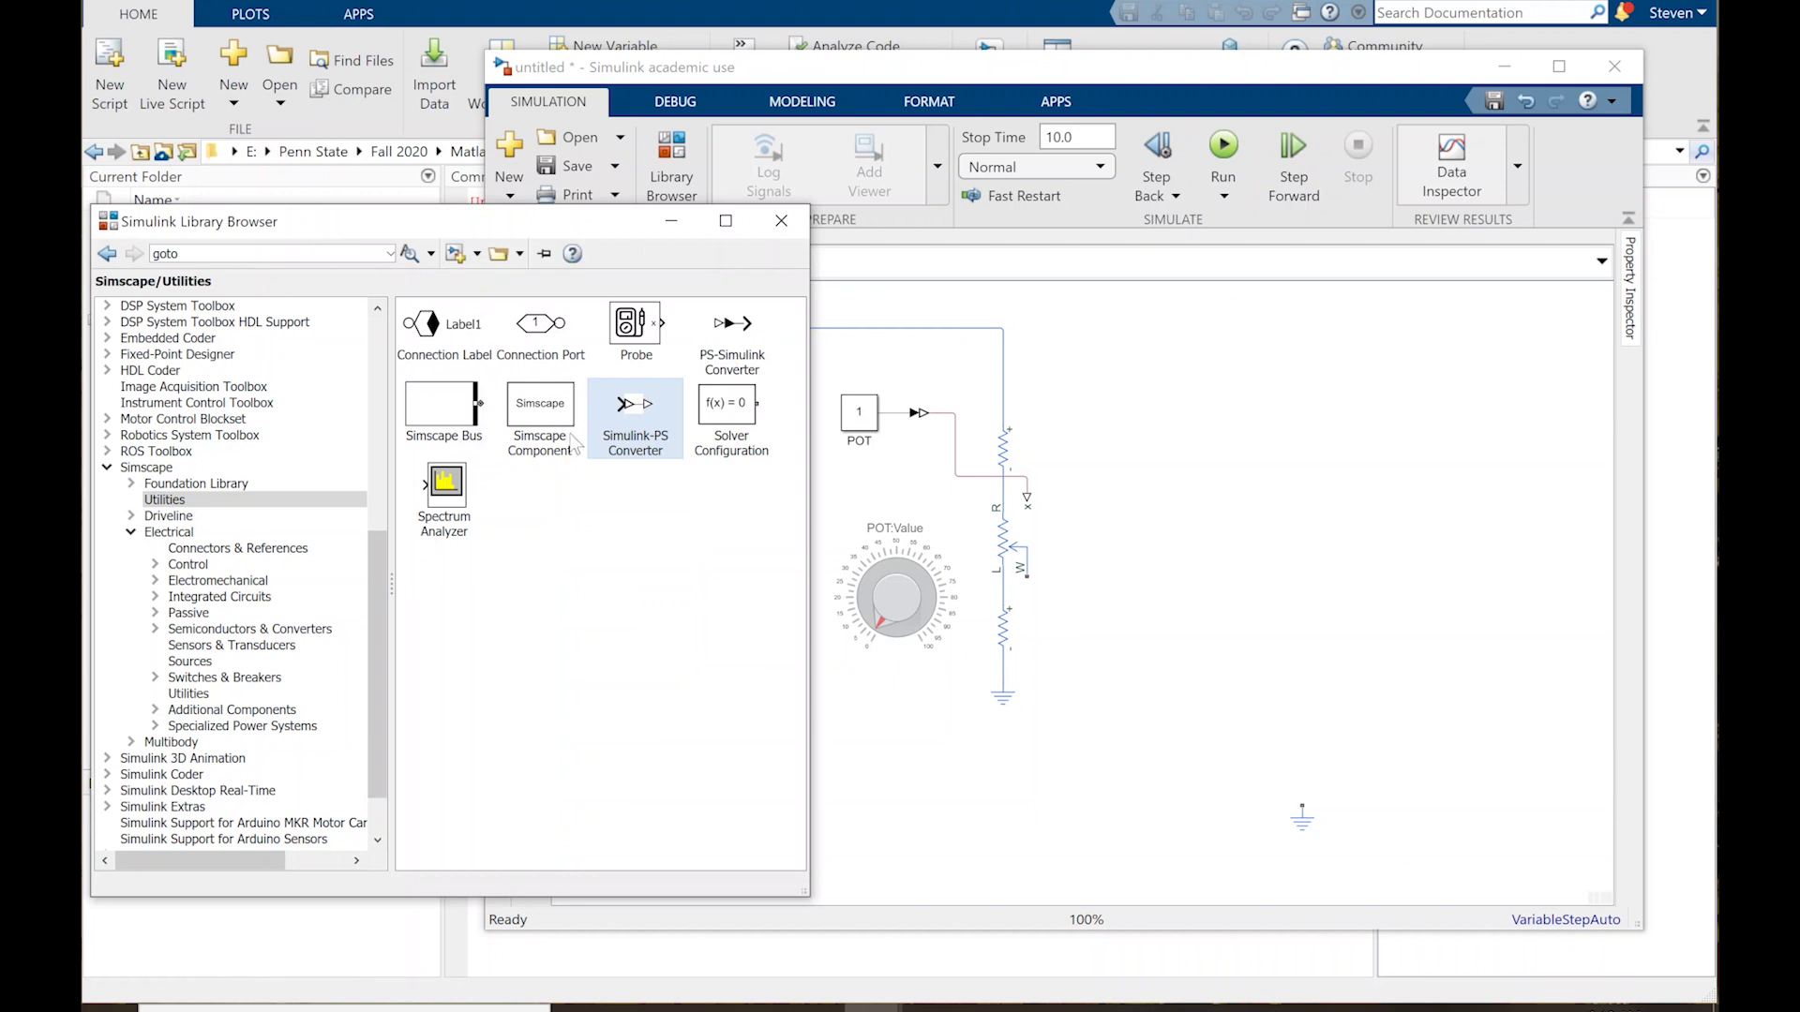
scroll(244, 562, "up", 9)
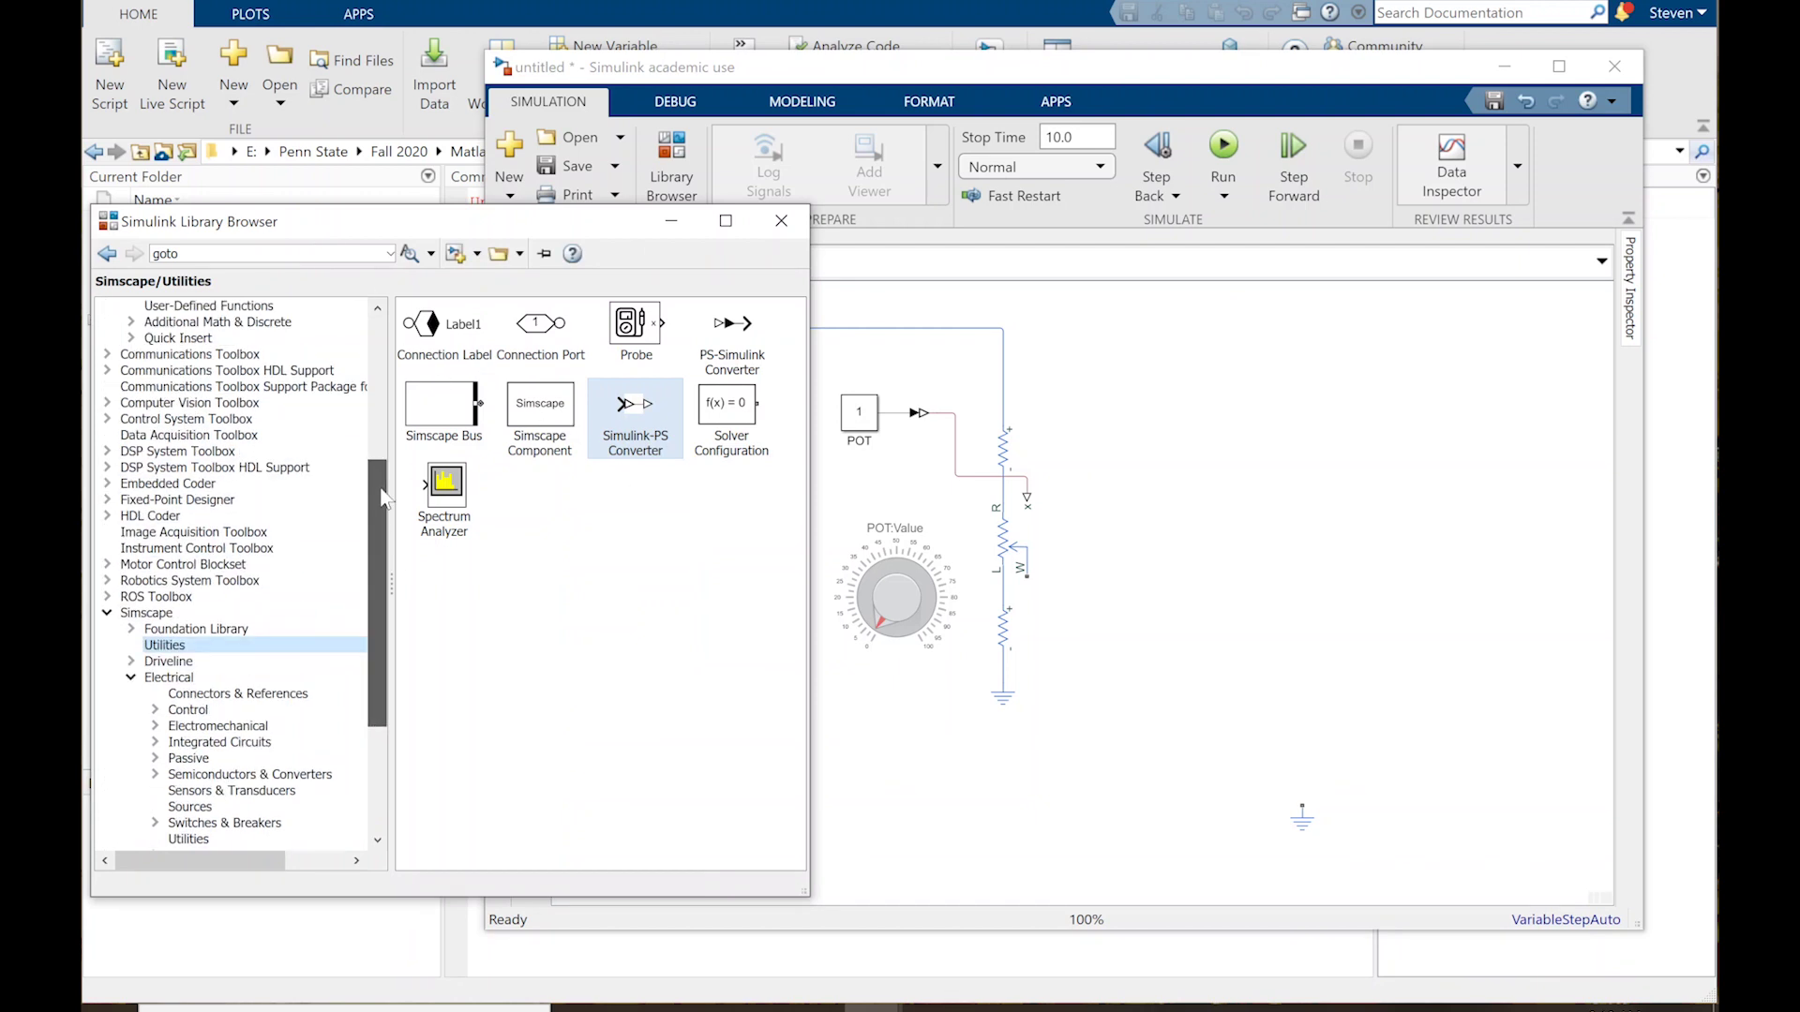
left_click(232, 326)
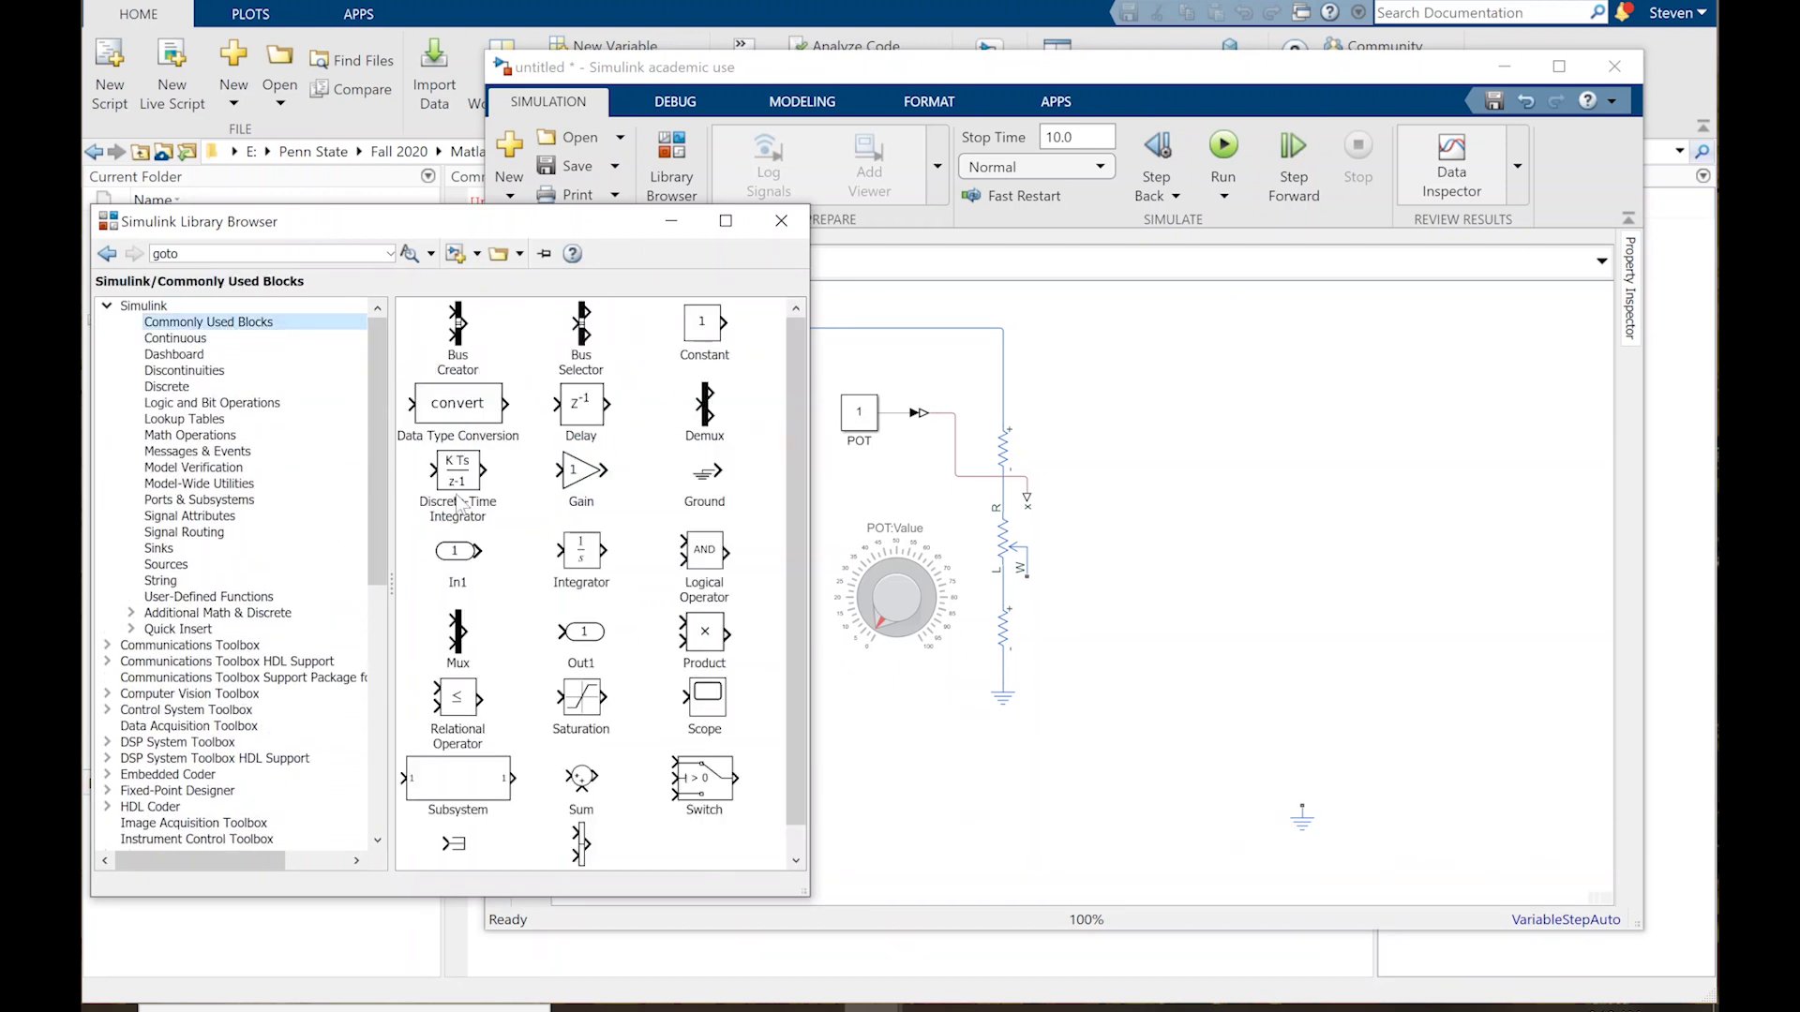
left_click_drag(707, 703, 1534, 698)
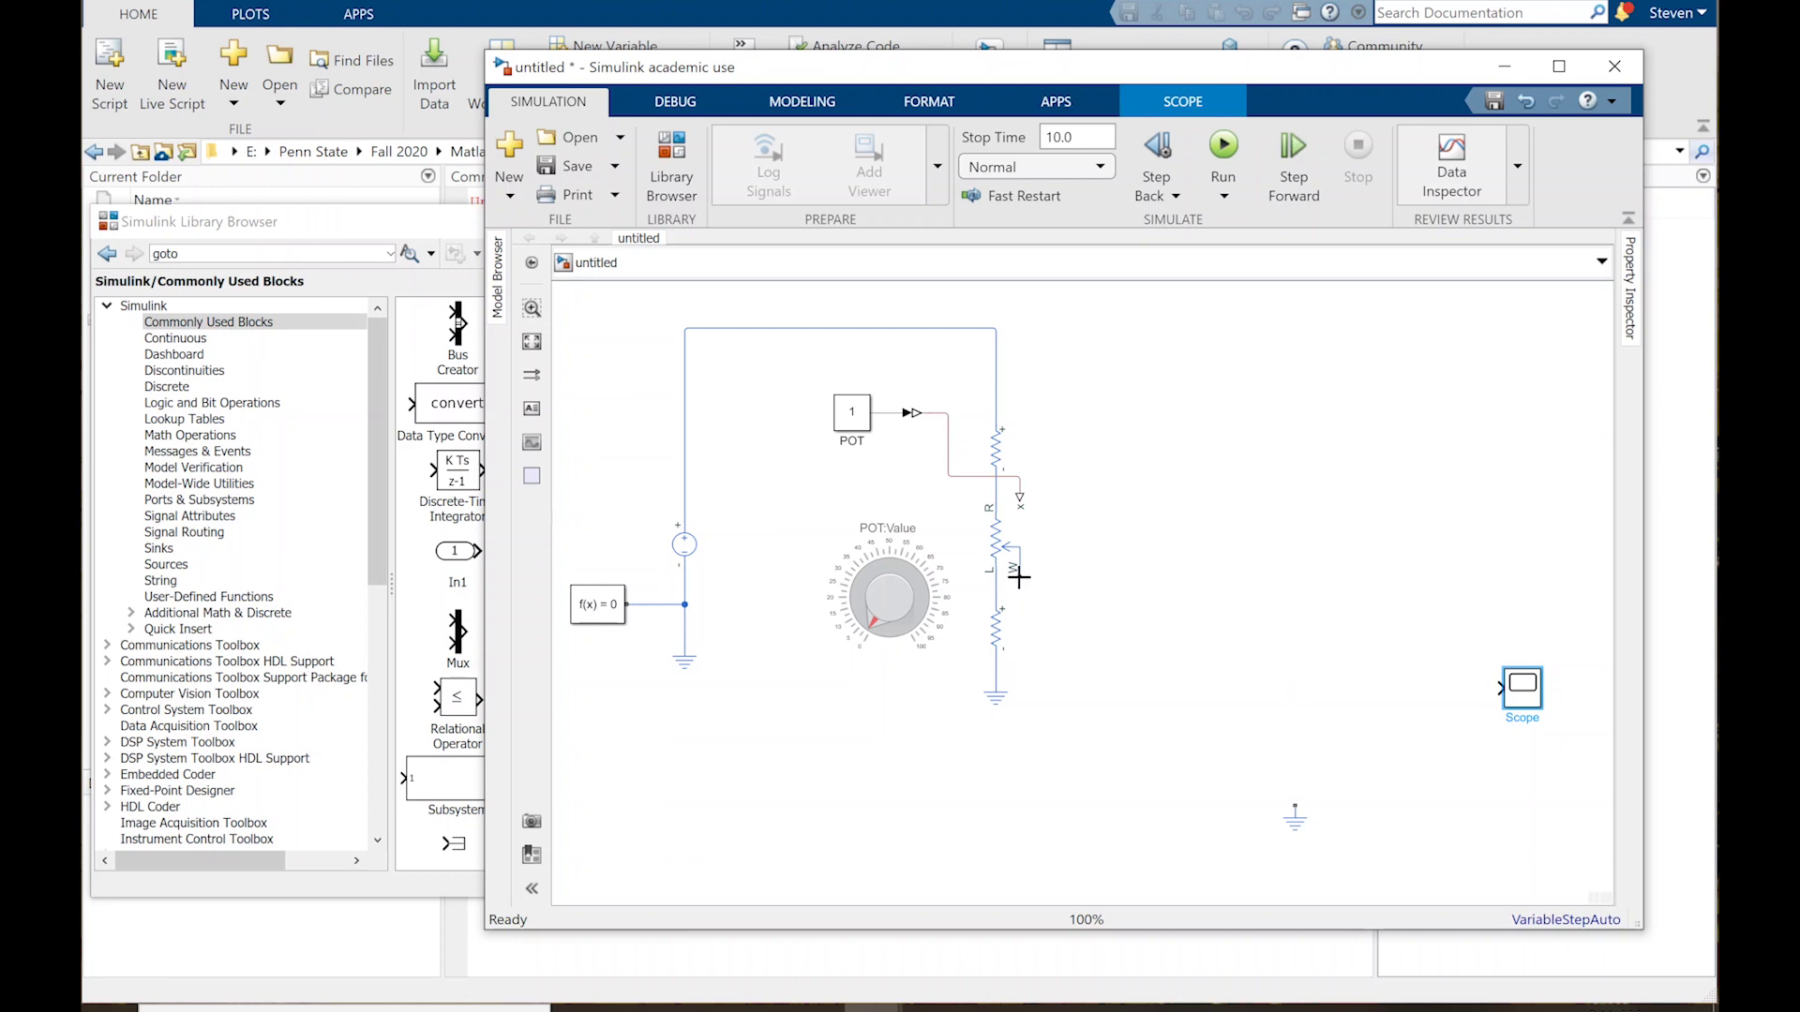
mouse_move(1019, 577)
left_mouse_down()
mouse_move(1093, 610)
mouse_move(1415, 651)
mouse_move(1493, 688)
mouse_move(1115, 583)
mouse_move(1017, 578)
left_mouse_up()
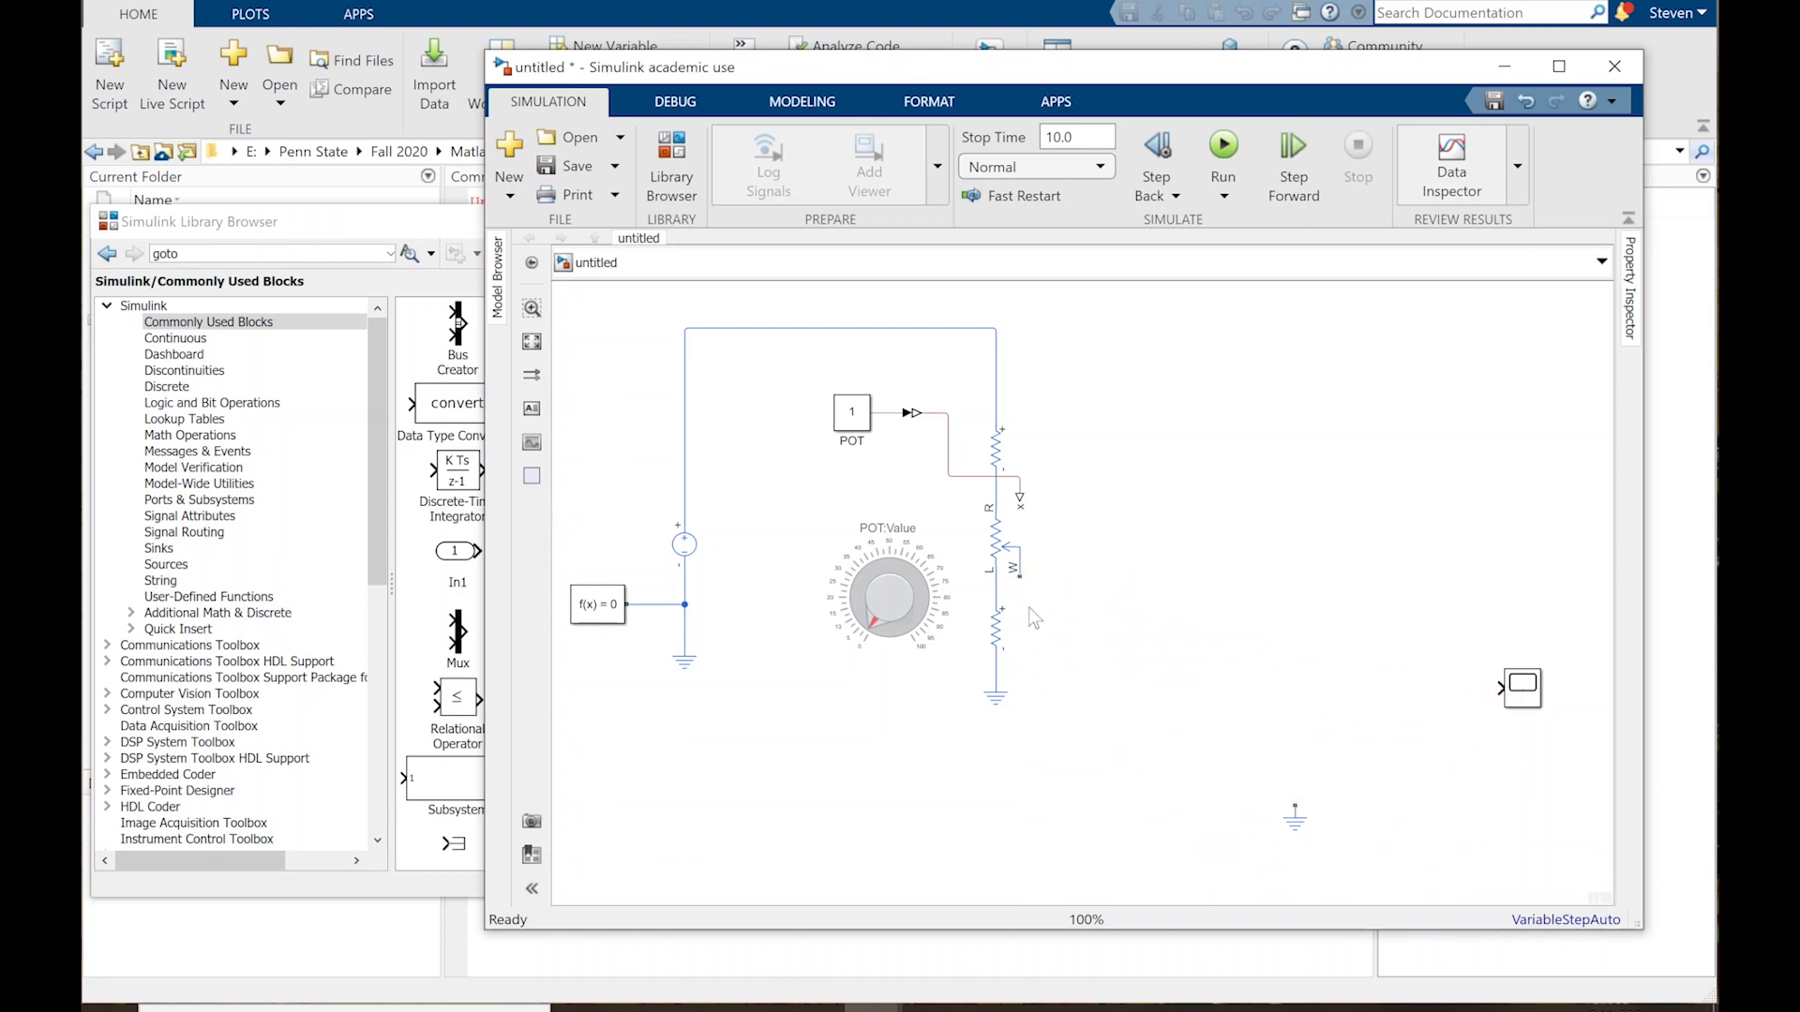
Step: Add a PS-Simulink Converter from Simscape Utilities and connect its output to the Scope's input
left_click(368, 223)
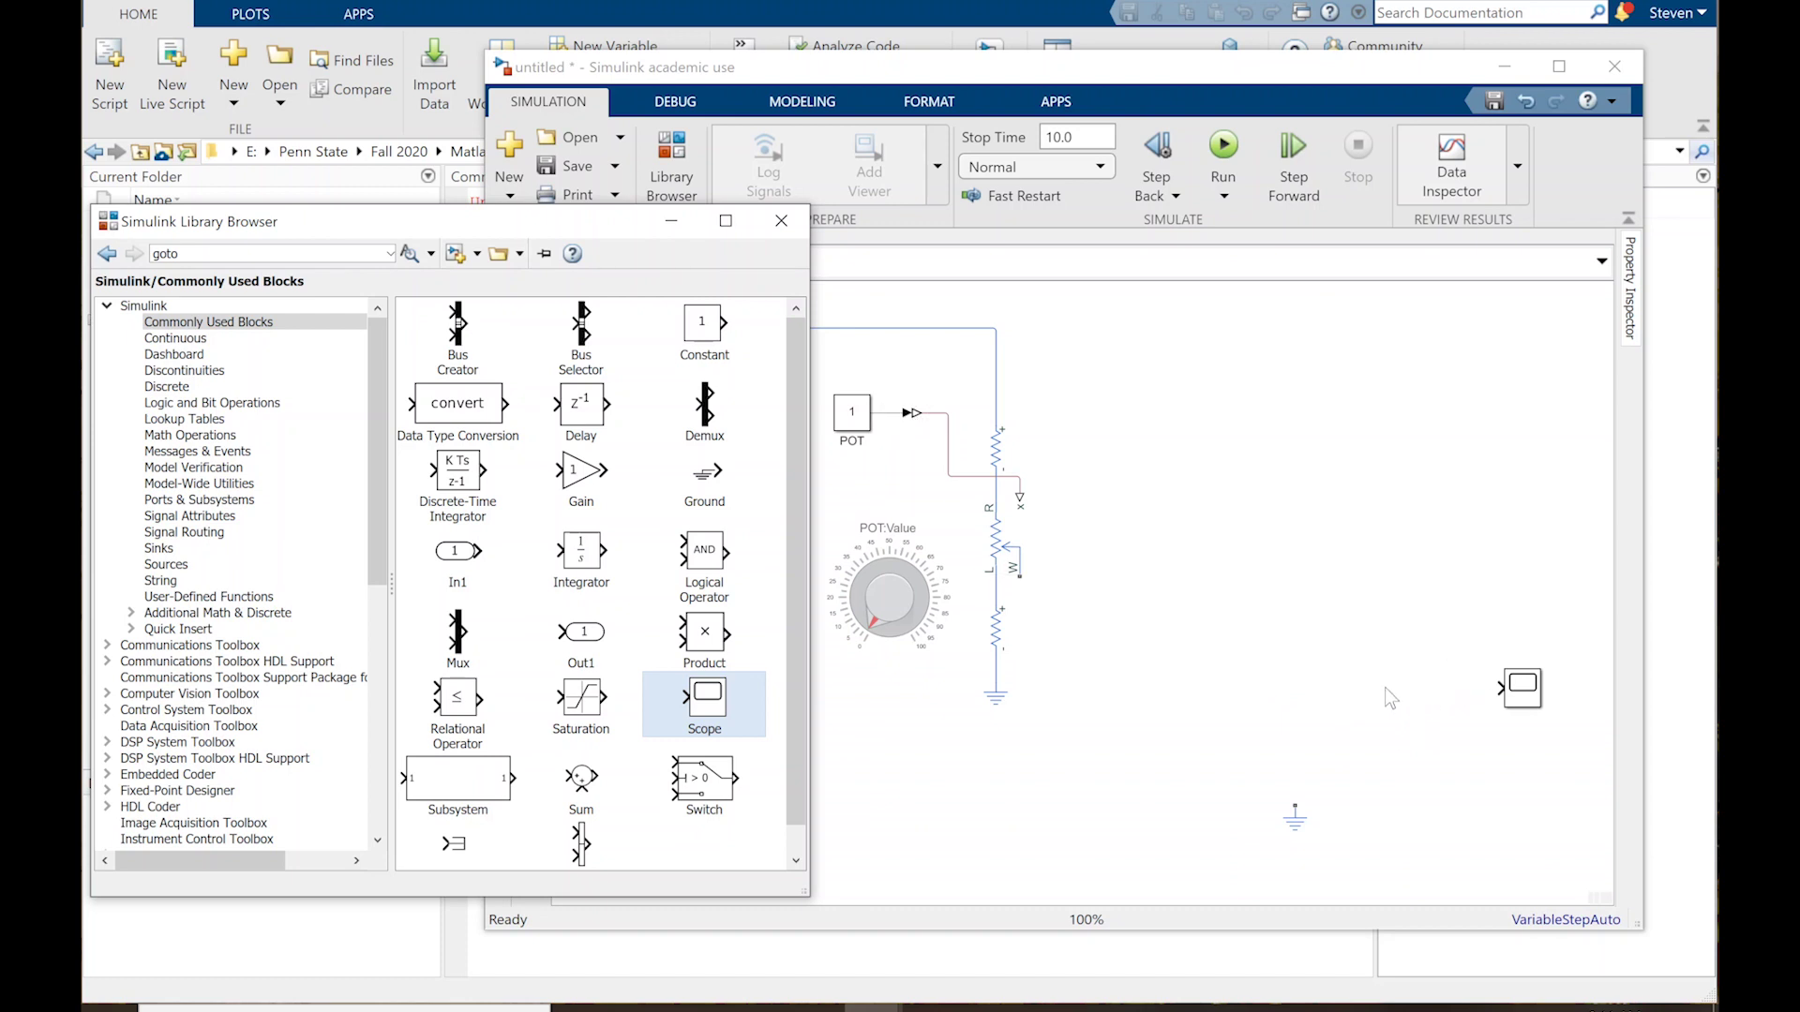
left_click(1335, 683)
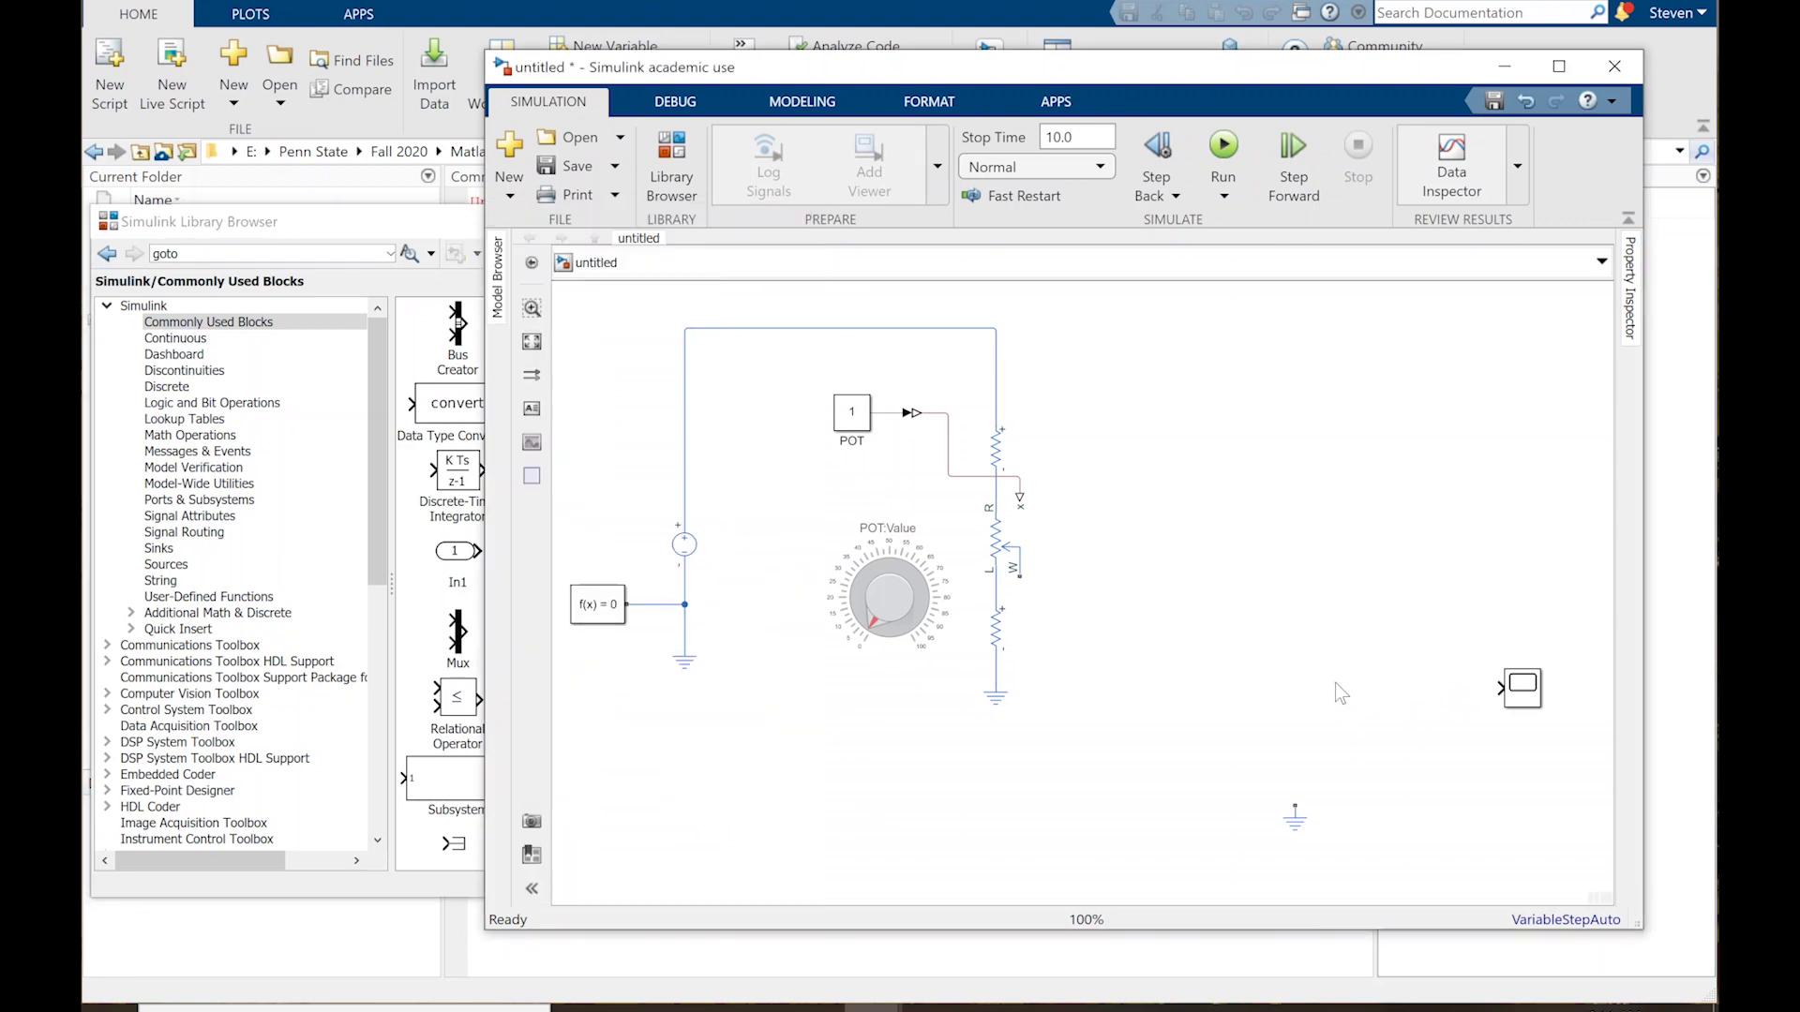
left_click(364, 222)
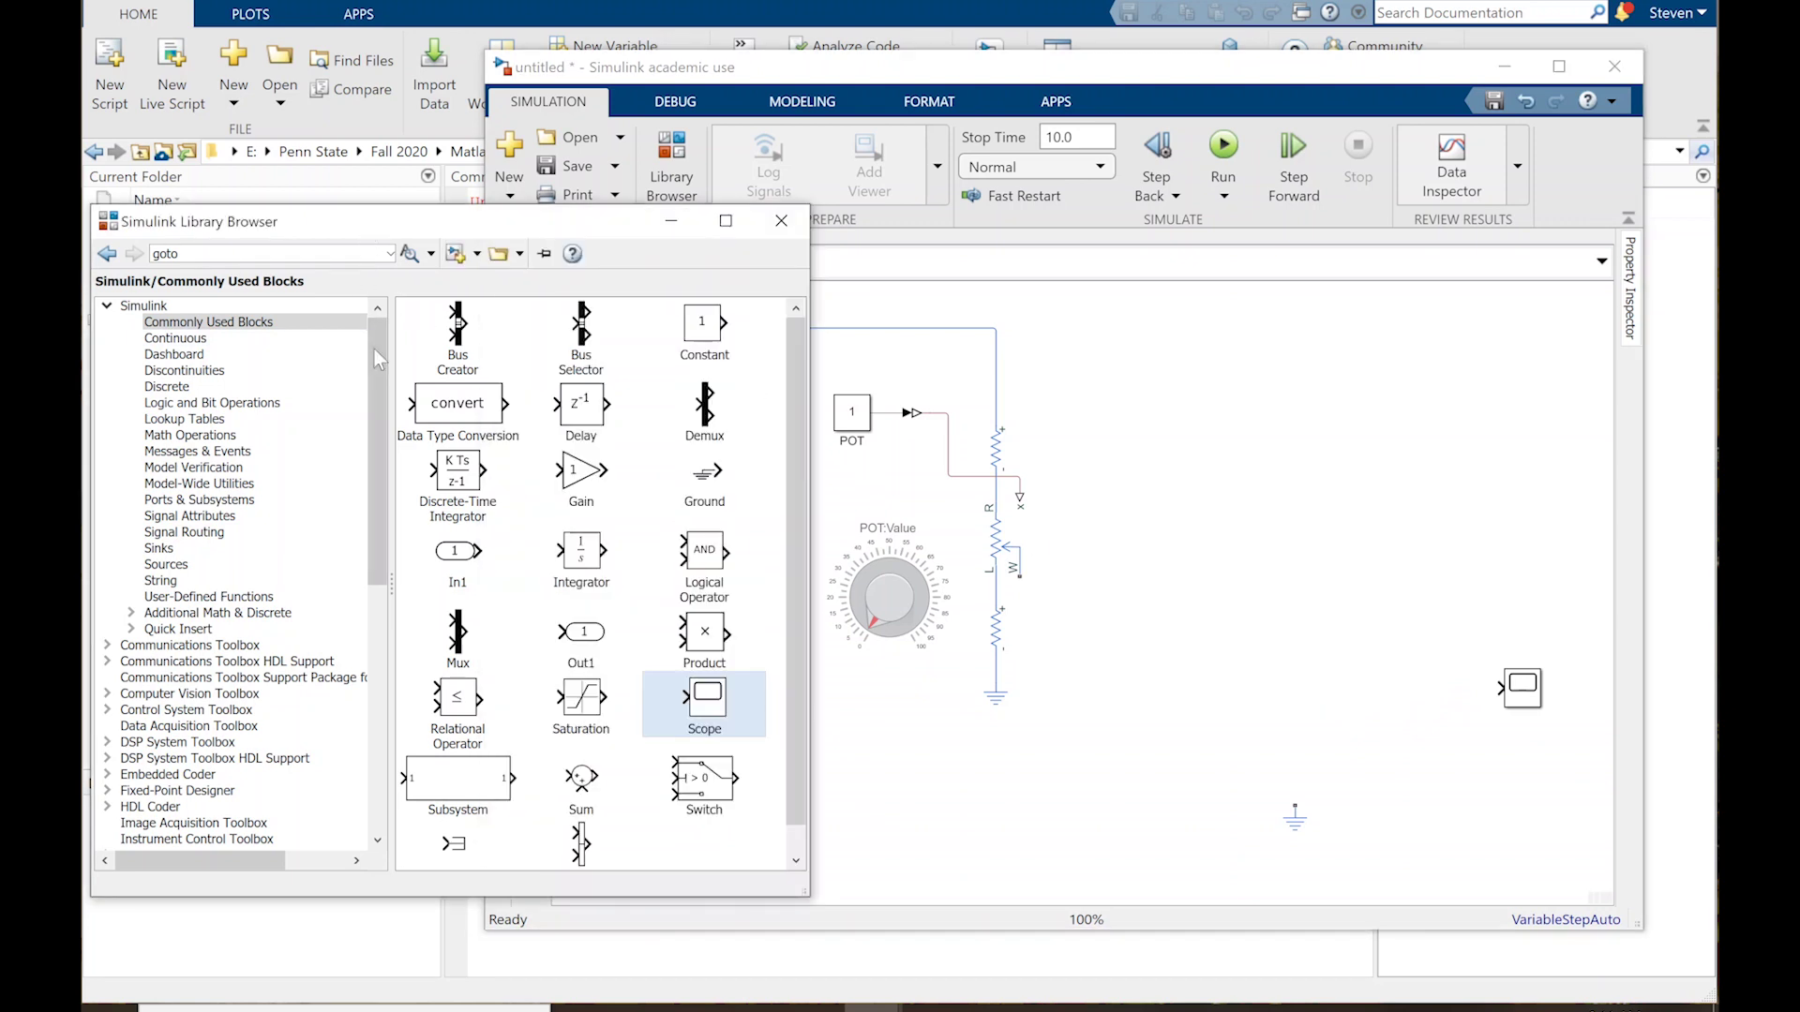
left_click_drag(374, 349, 374, 563)
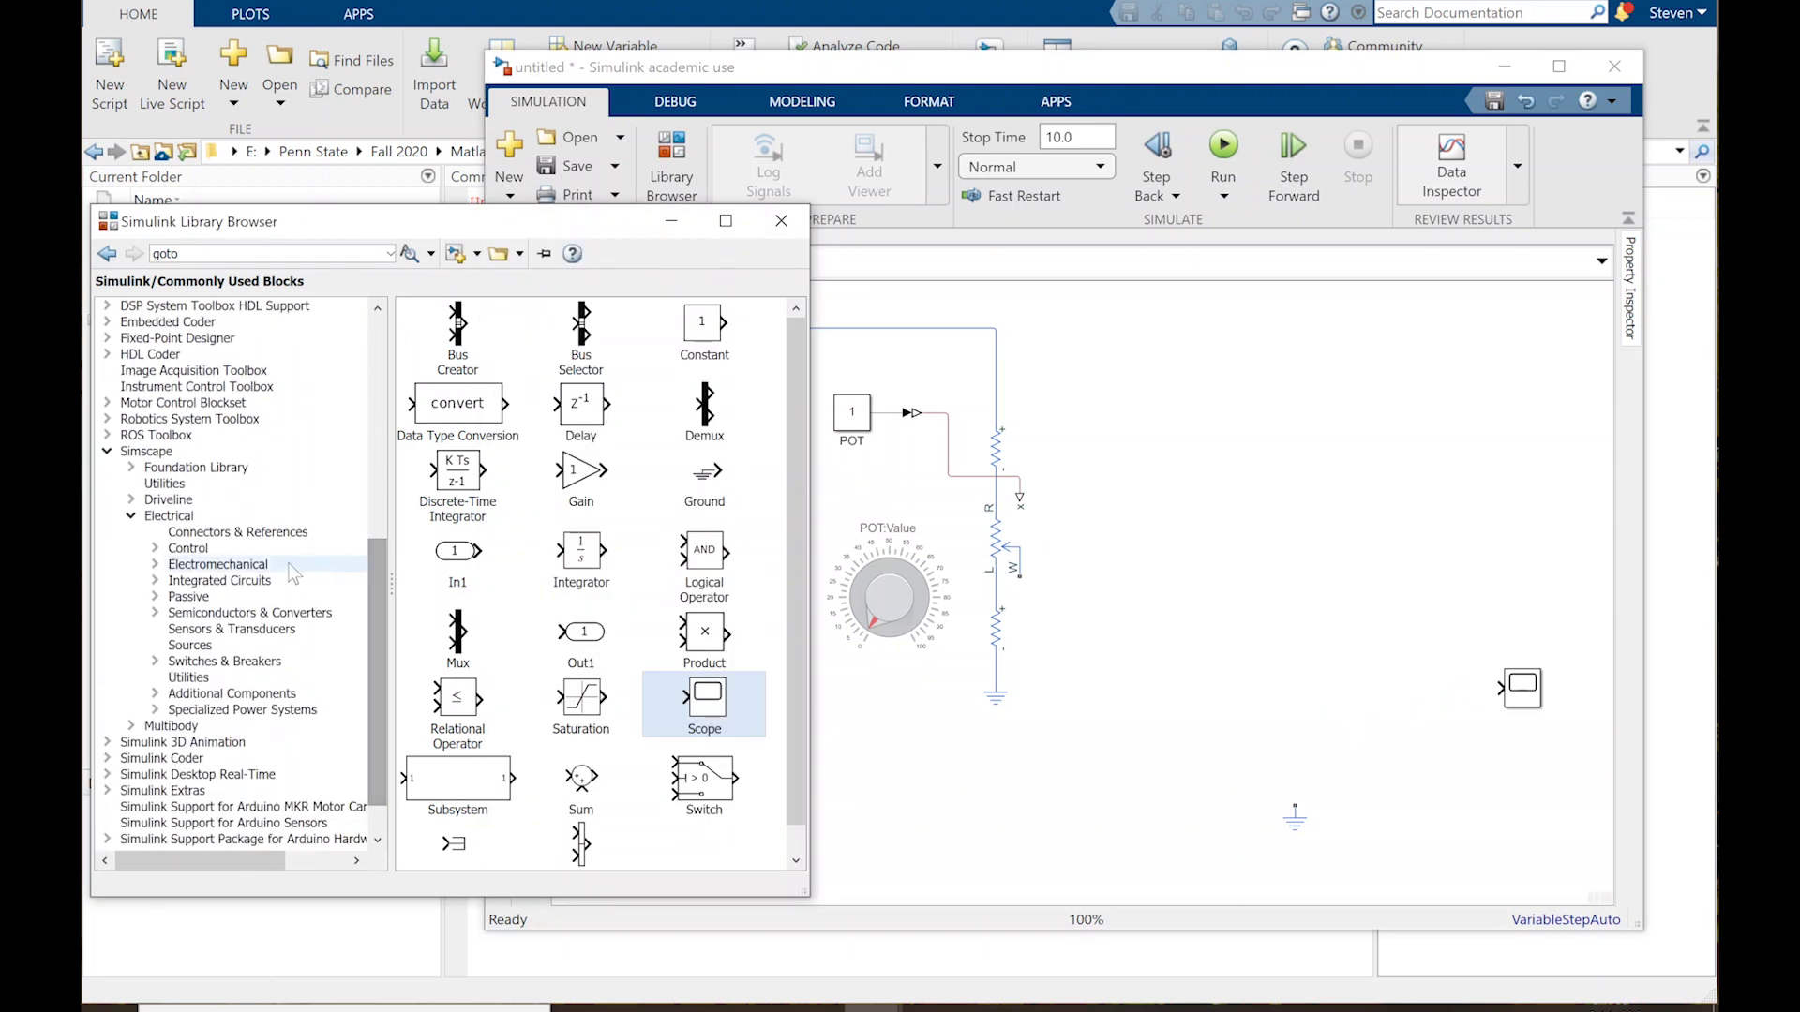
left_click(164, 483)
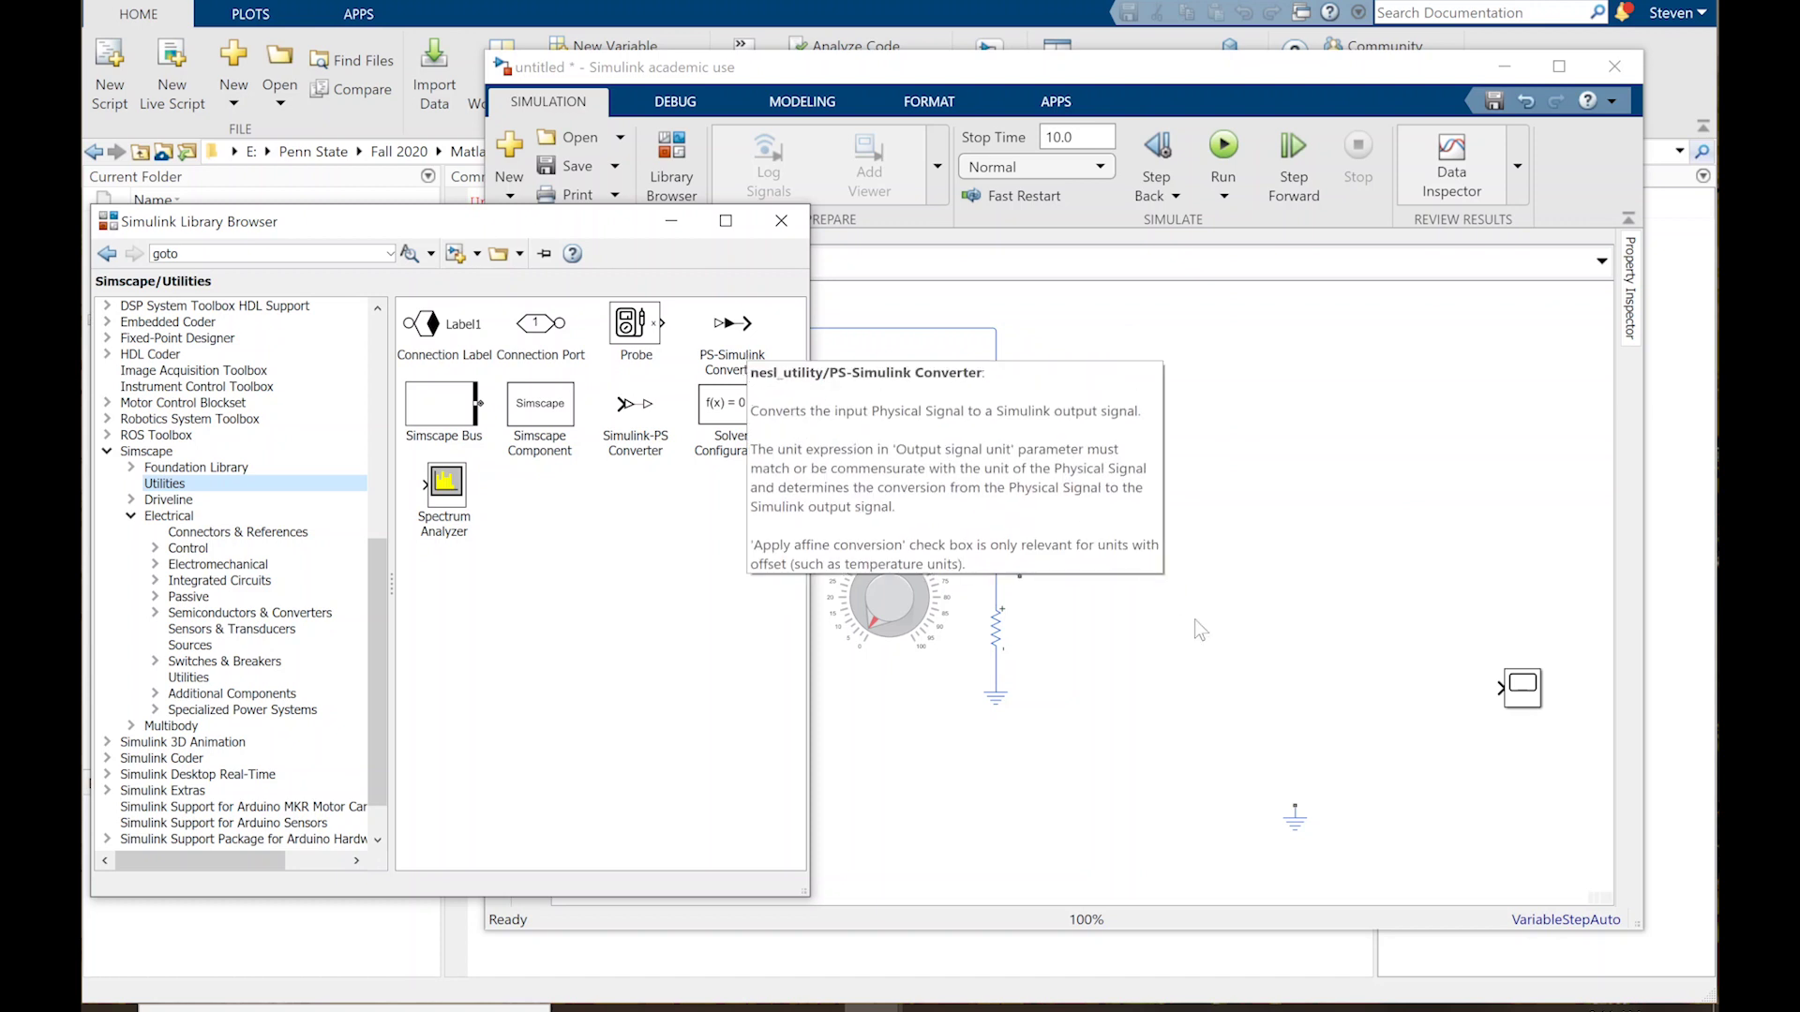
left_click(1364, 684)
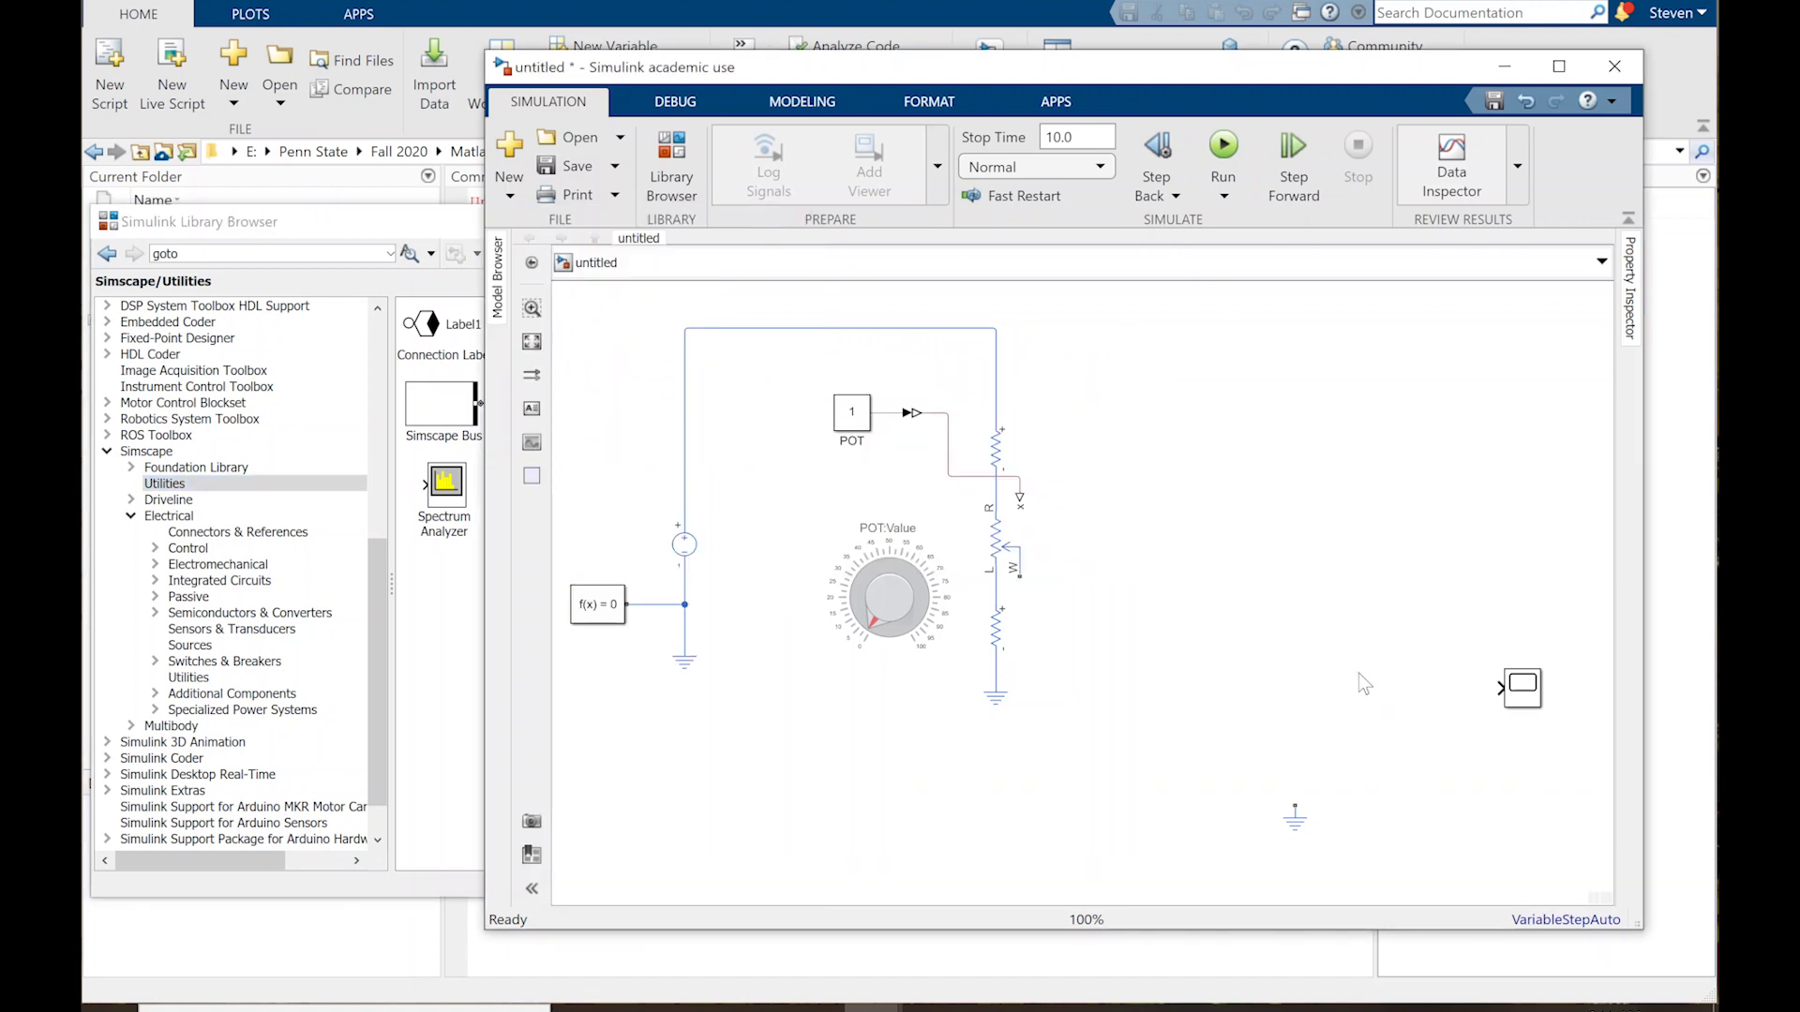
type("ps-")
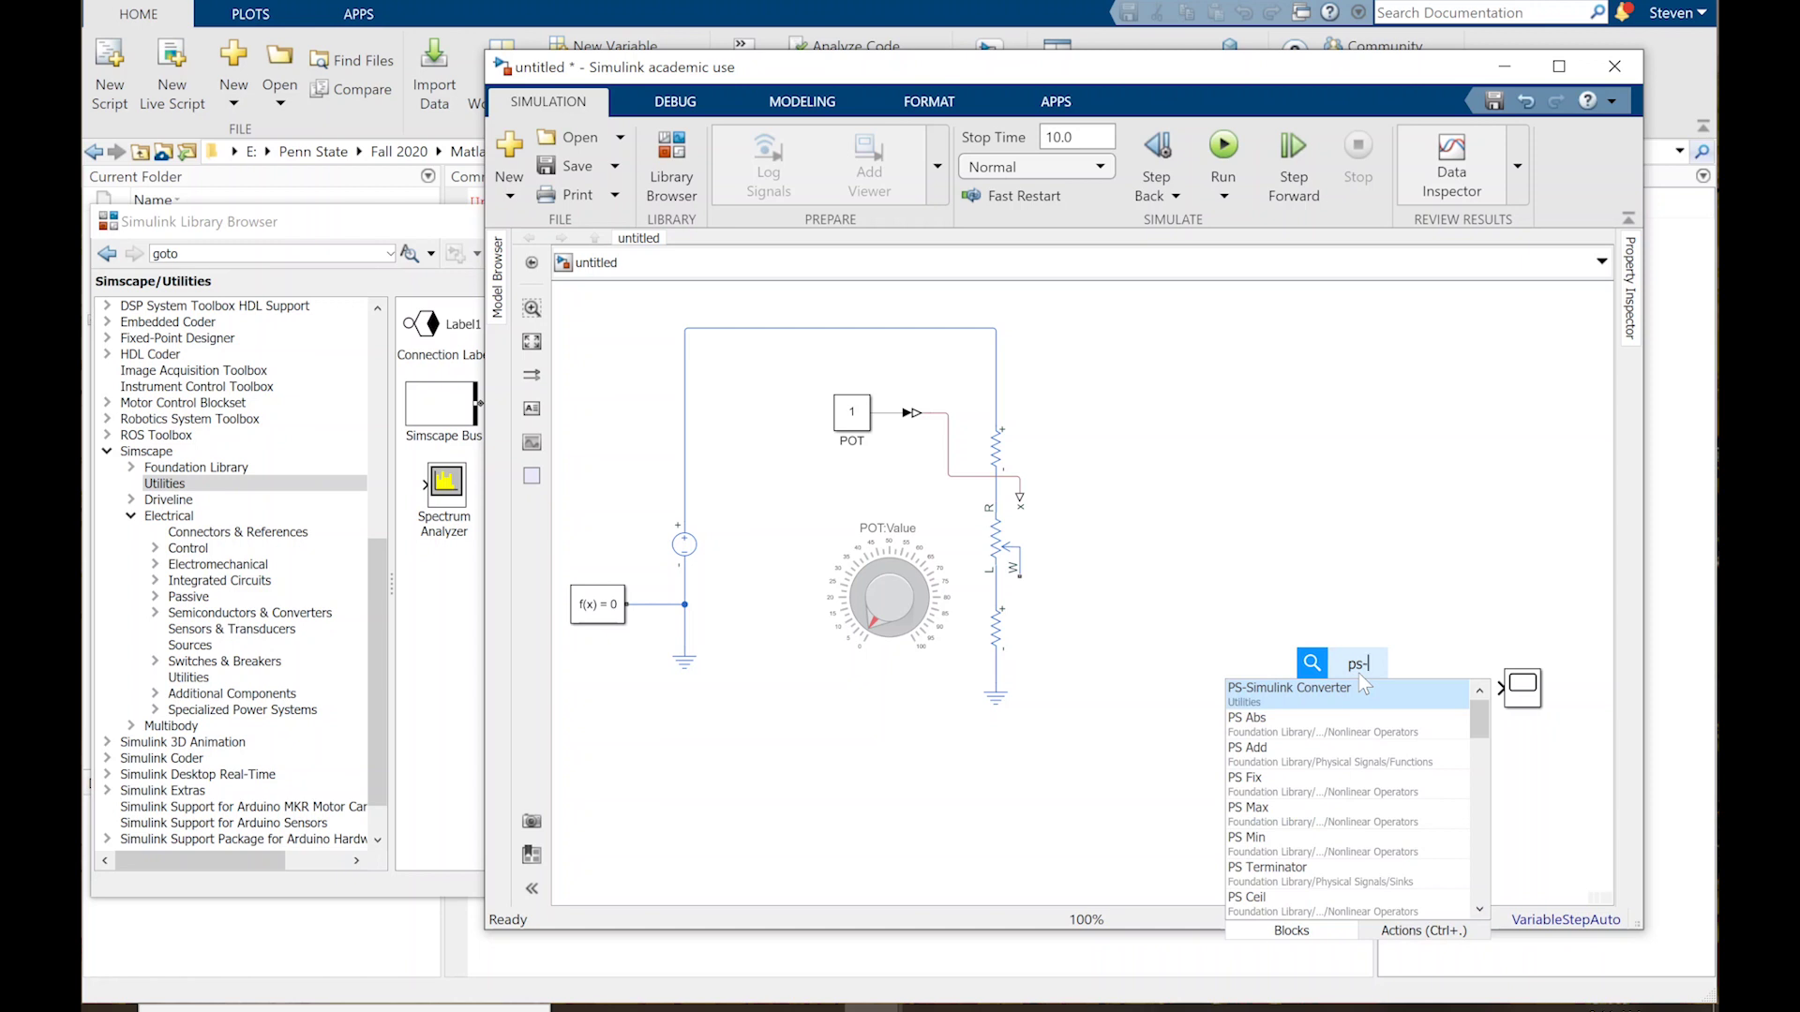
key("Return")
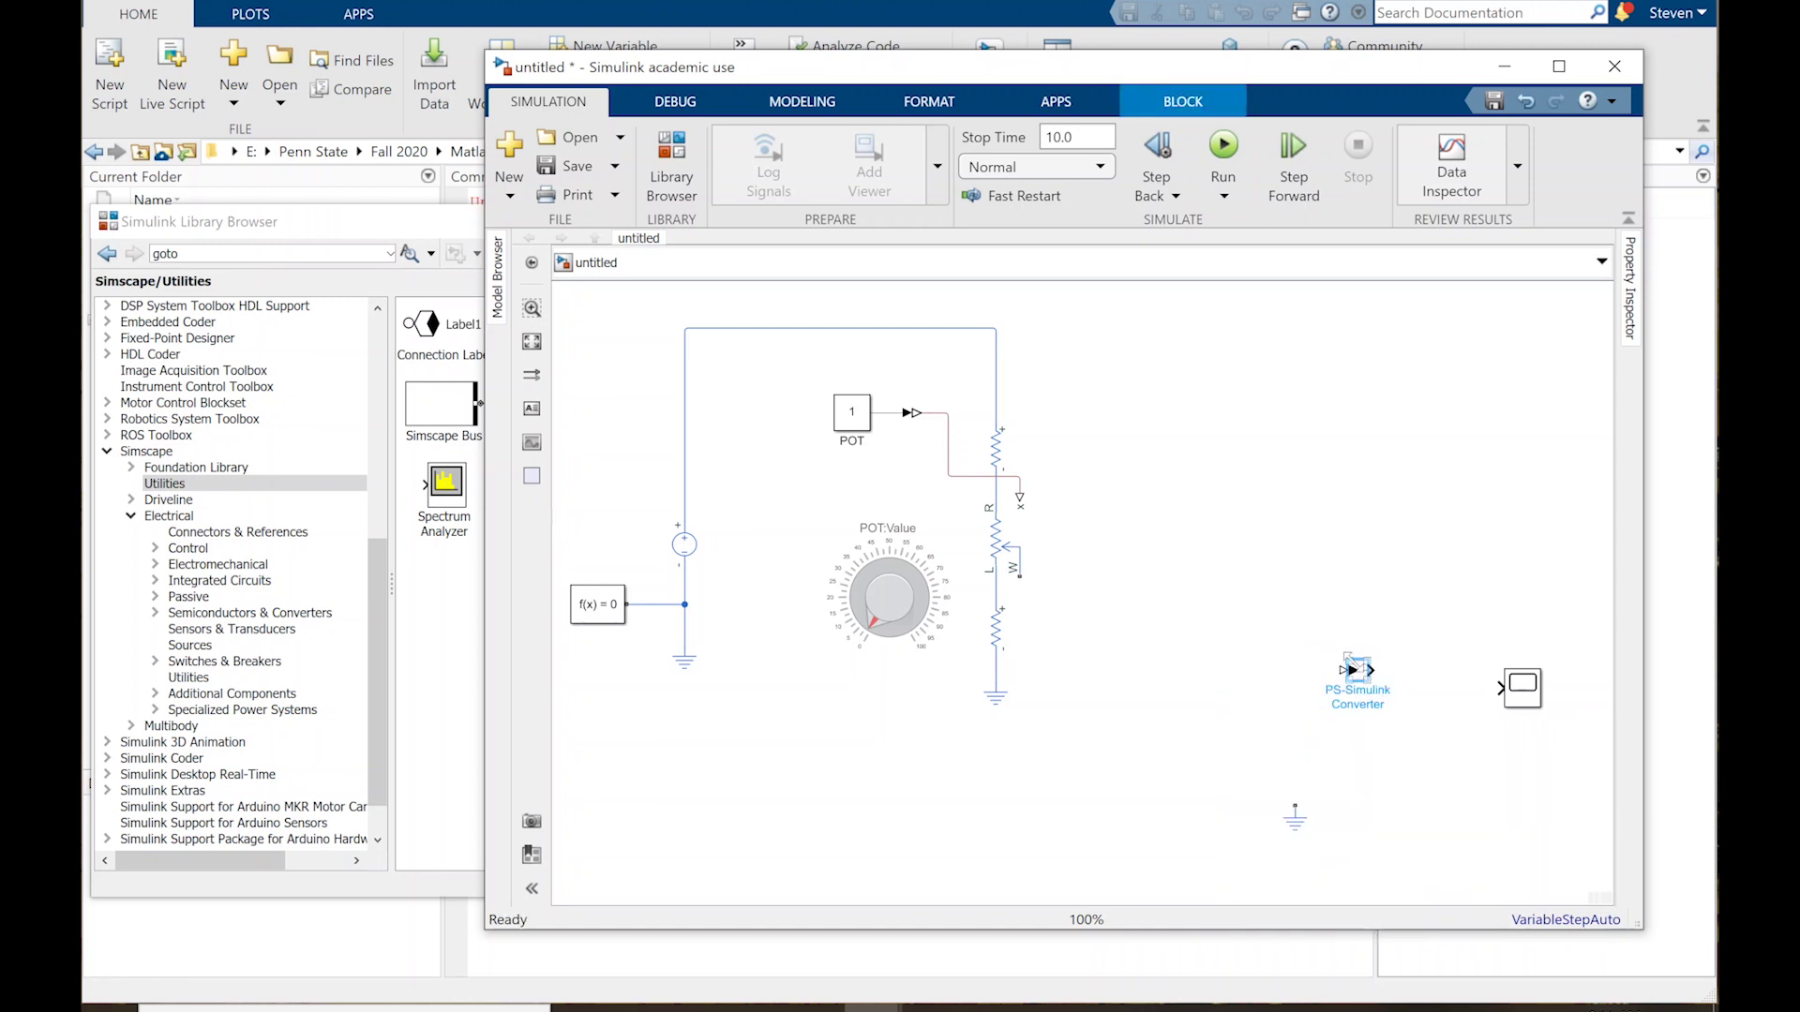
left_click_drag(1346, 656, 1453, 673)
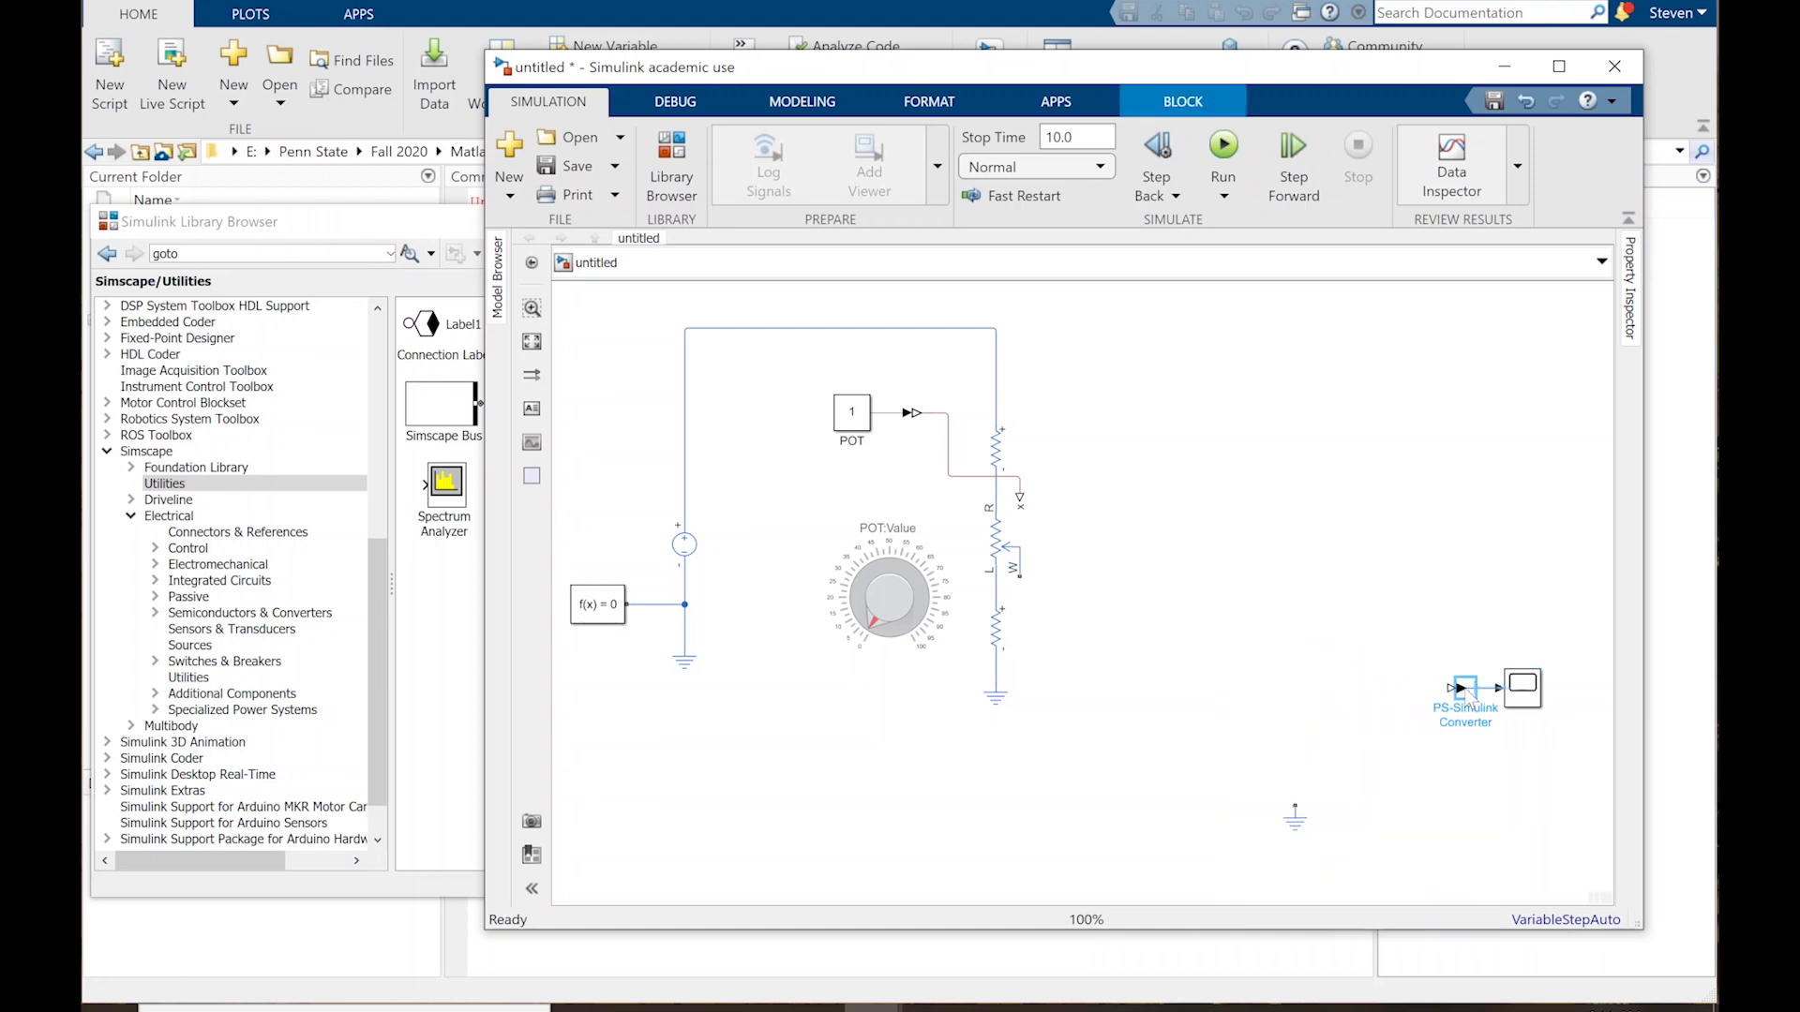
left_click(1458, 608)
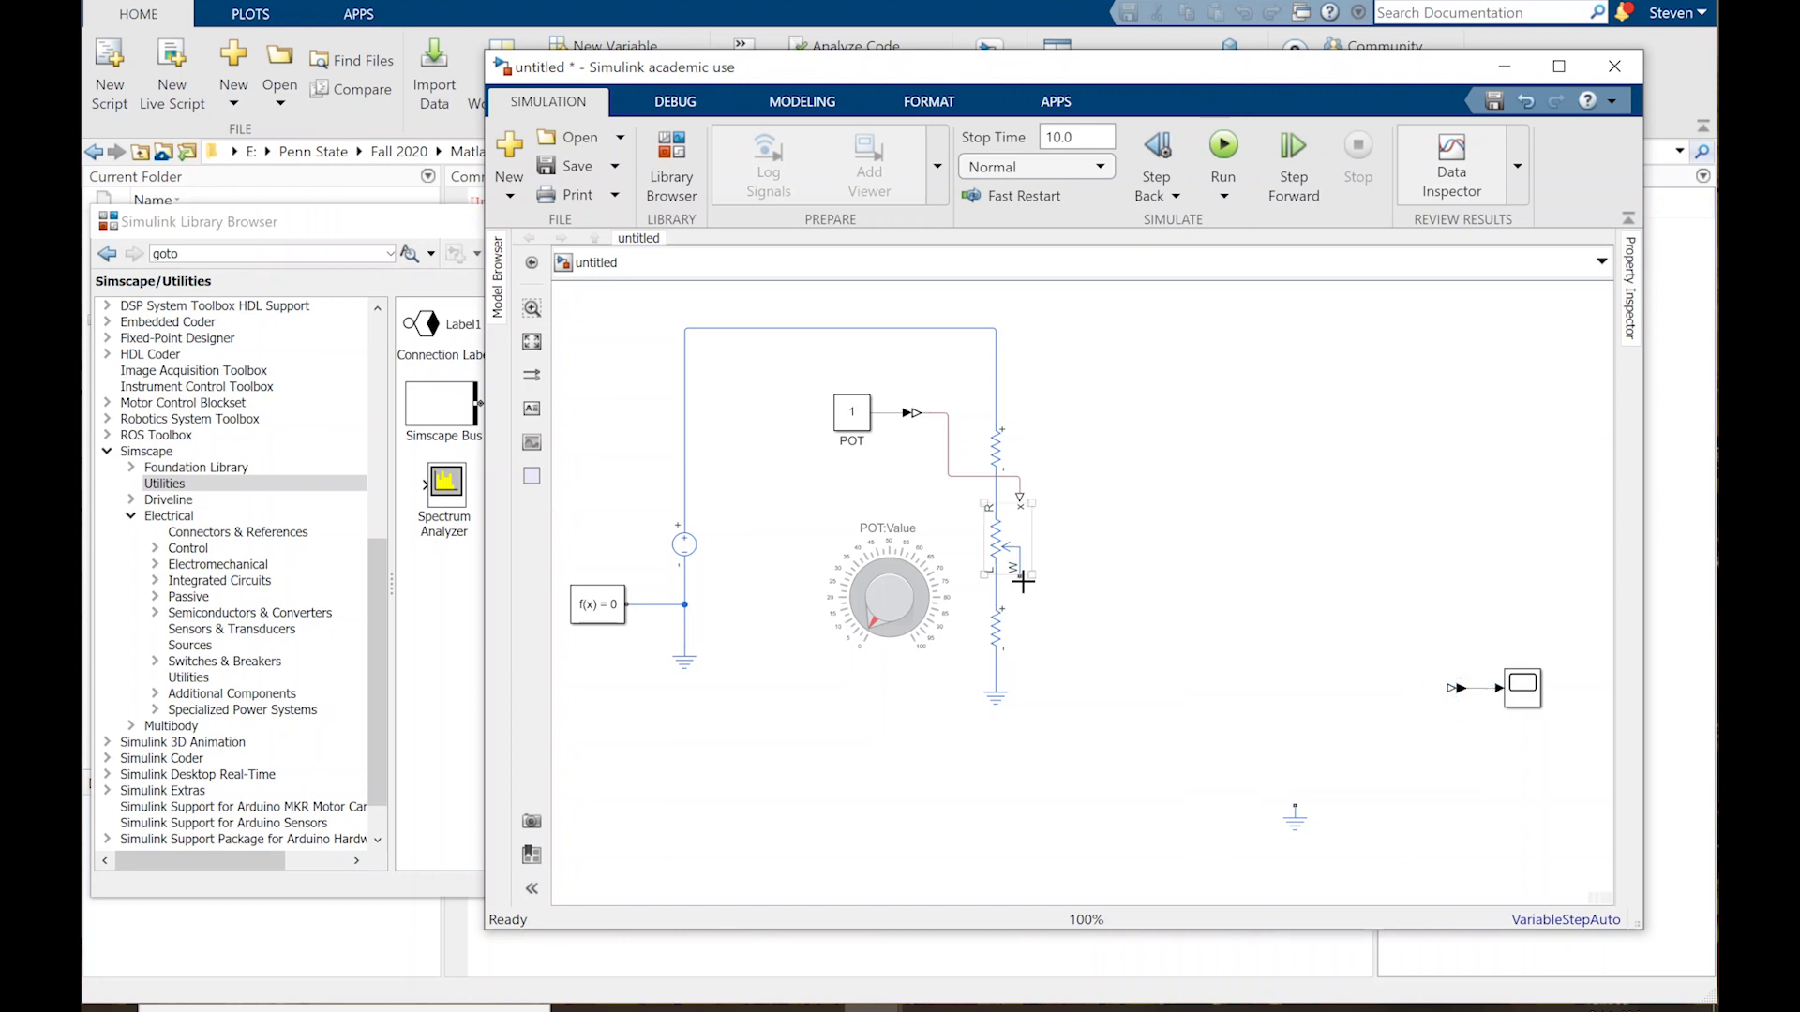
Step: Add a Voltage Sensor from Simscape Electrical's Sensors & Transducers library, placing it beside the lower resistor
mouse_move(1019, 577)
left_mouse_down()
mouse_move(1072, 610)
mouse_move(1362, 650)
mouse_move(1018, 586)
mouse_move(1265, 683)
mouse_move(1447, 690)
mouse_move(1028, 594)
mouse_move(1023, 578)
left_mouse_up()
left_click(997, 591)
left_click(1128, 649)
left_click(404, 225)
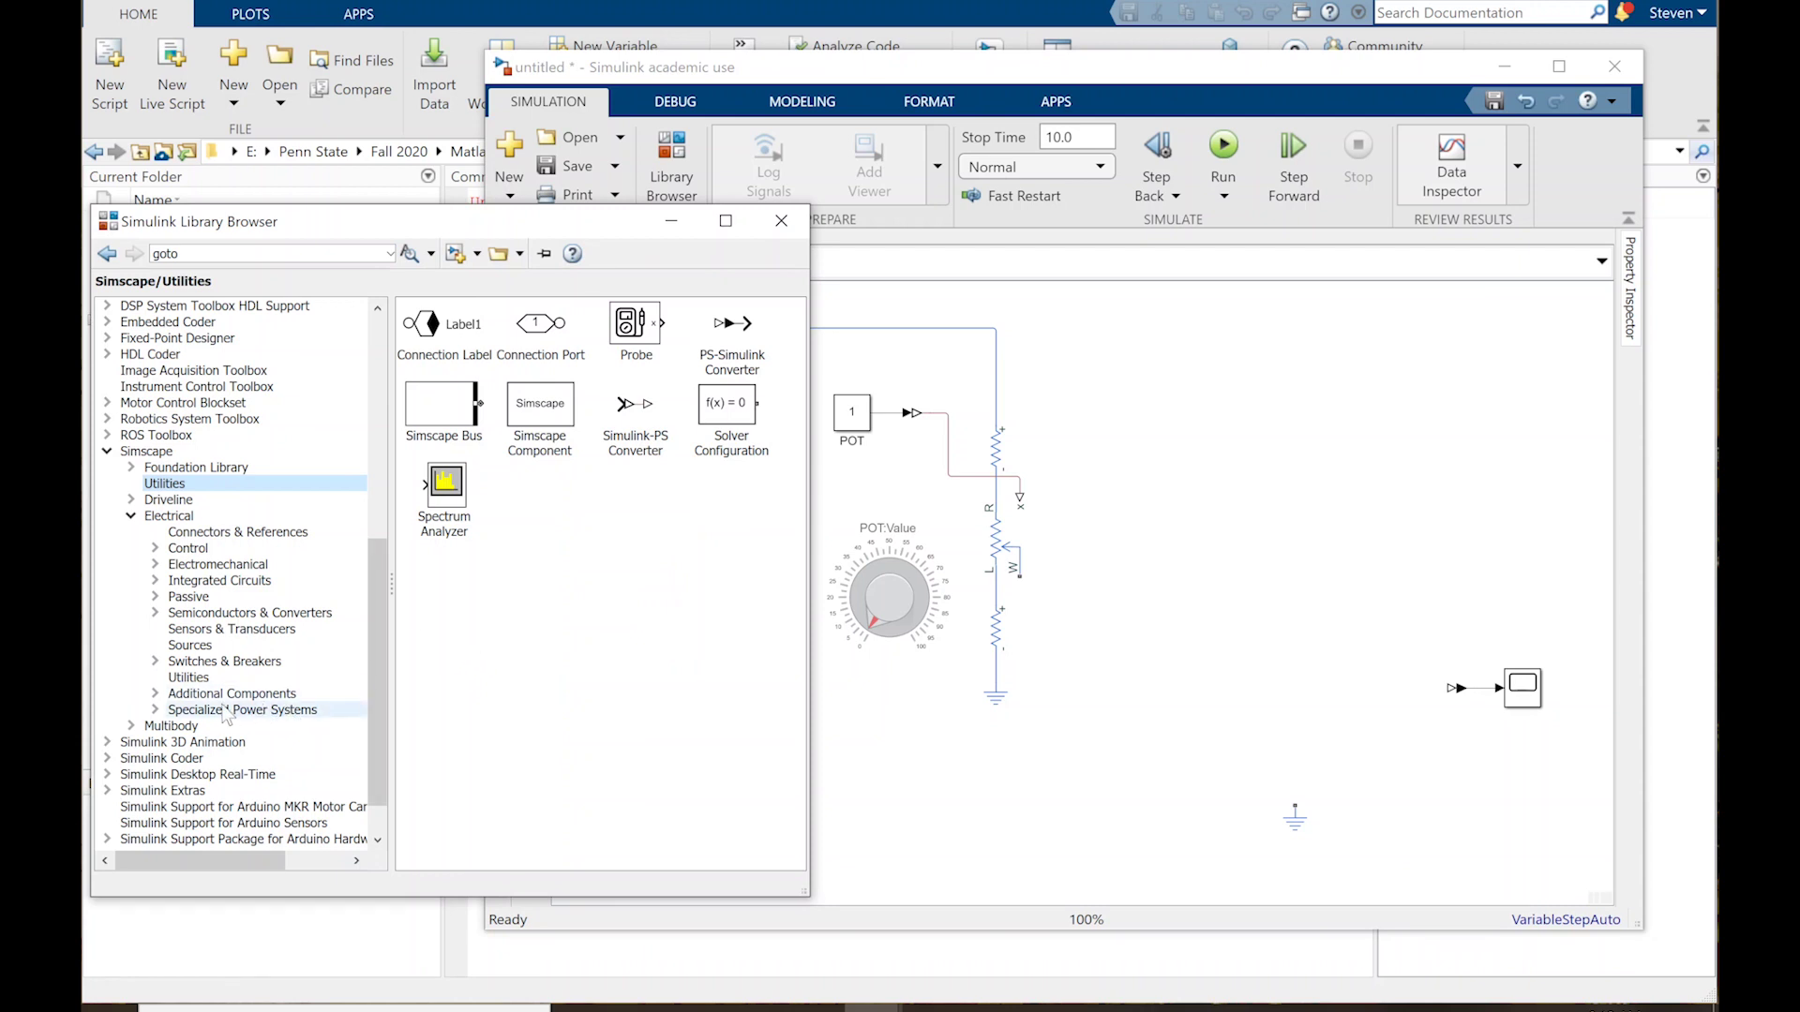
left_click(203, 632)
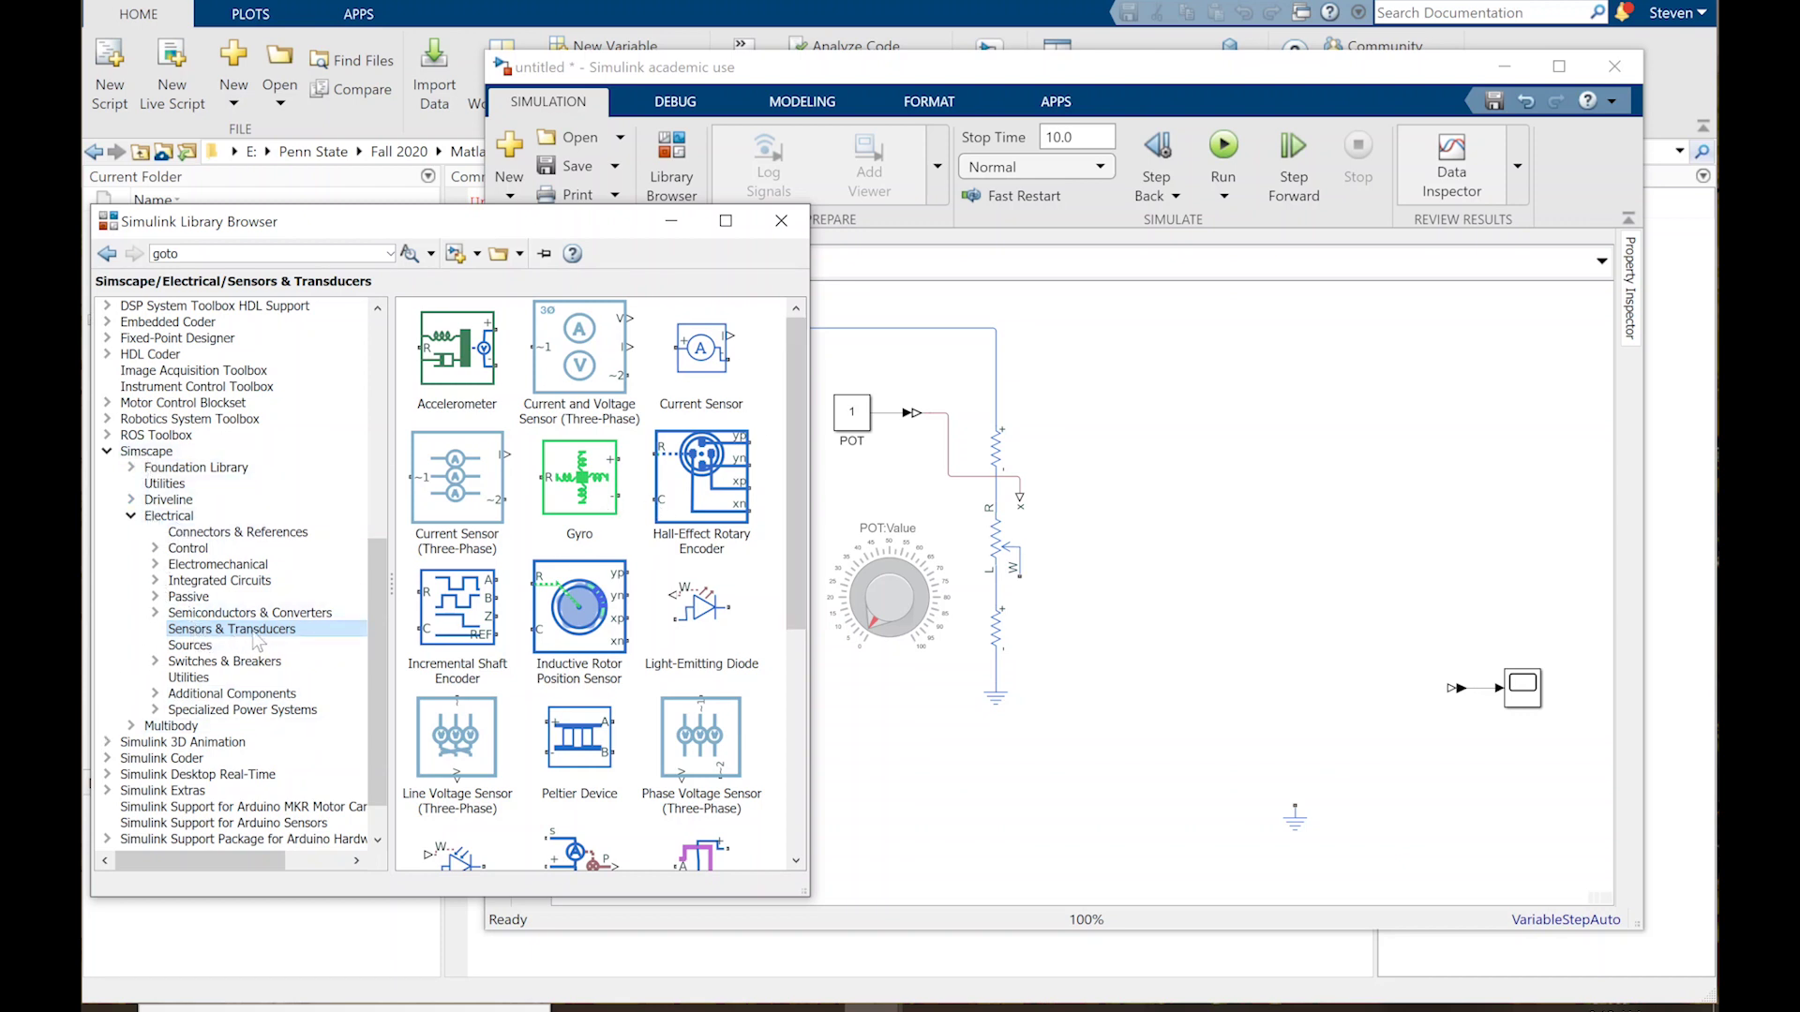
left_click_drag(795, 429, 786, 720)
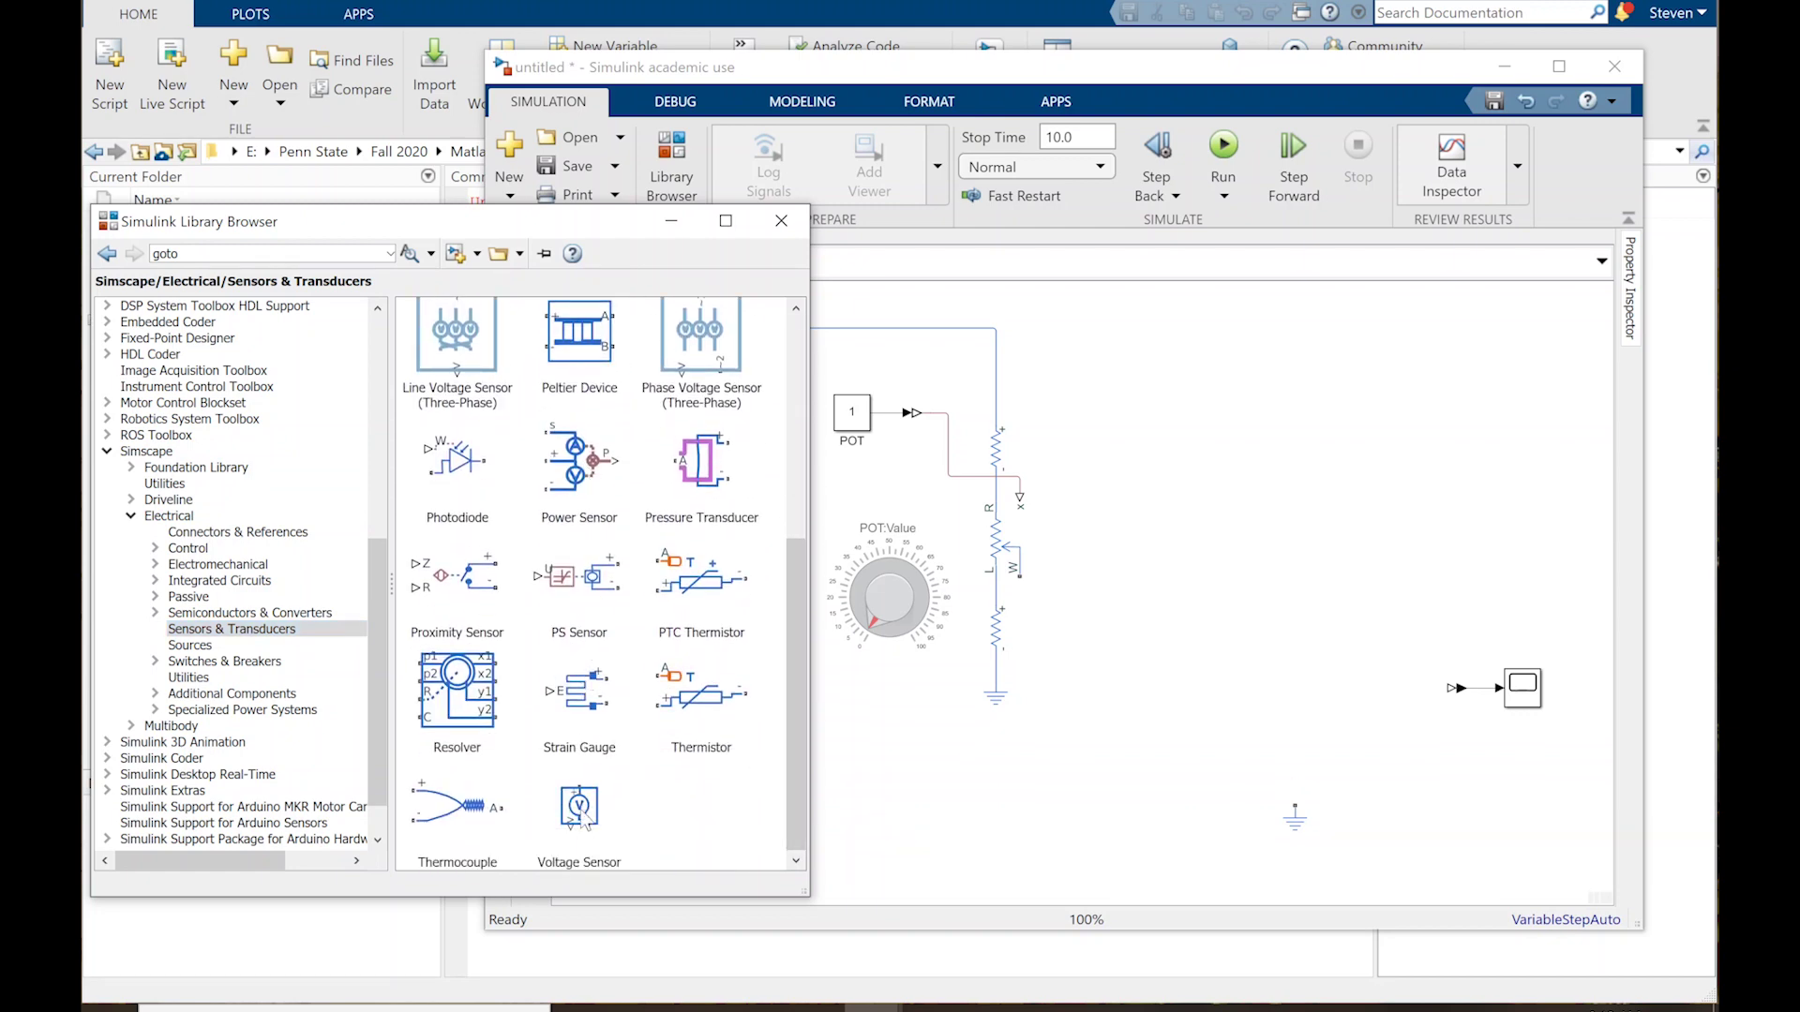
left_click_drag(585, 820, 1083, 639)
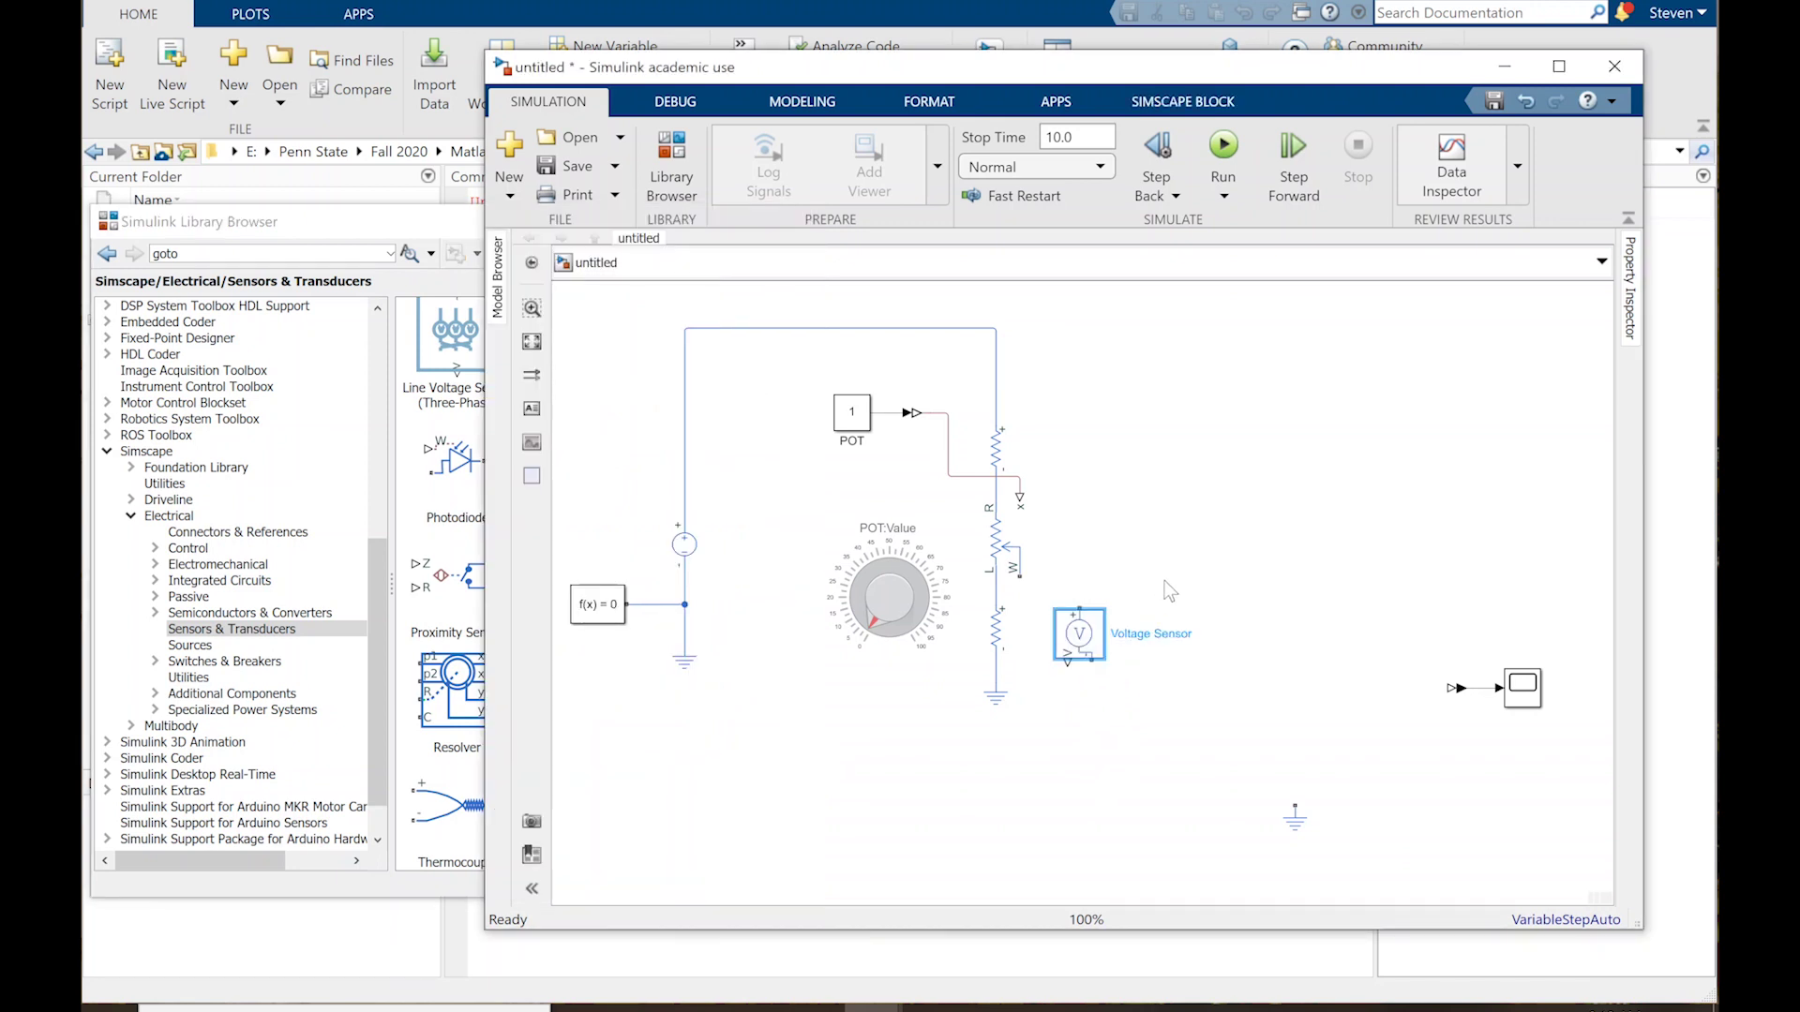
Step: Flip the Voltage Sensor horizontally and wire it from the potentiometer's wiper to the lower resistor's ground line, with its V output feeding the PS-Simulink Converter
left_click(1086, 667)
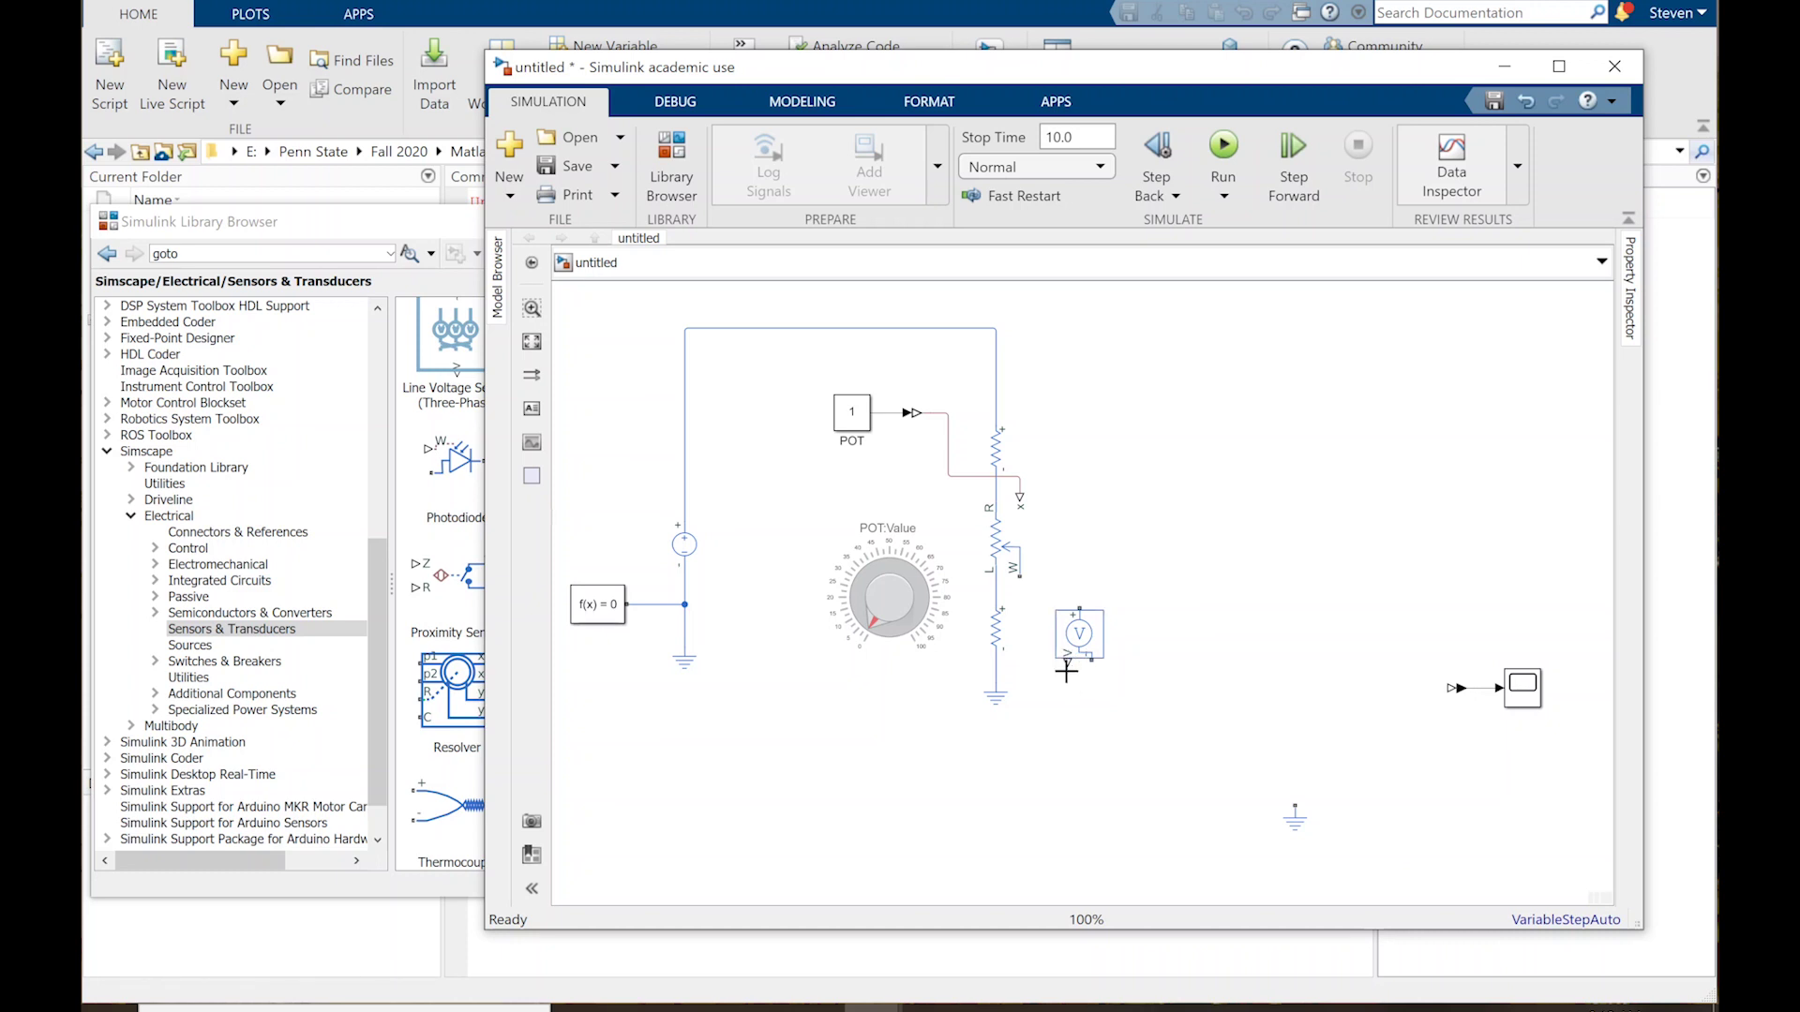
left_click(1079, 633)
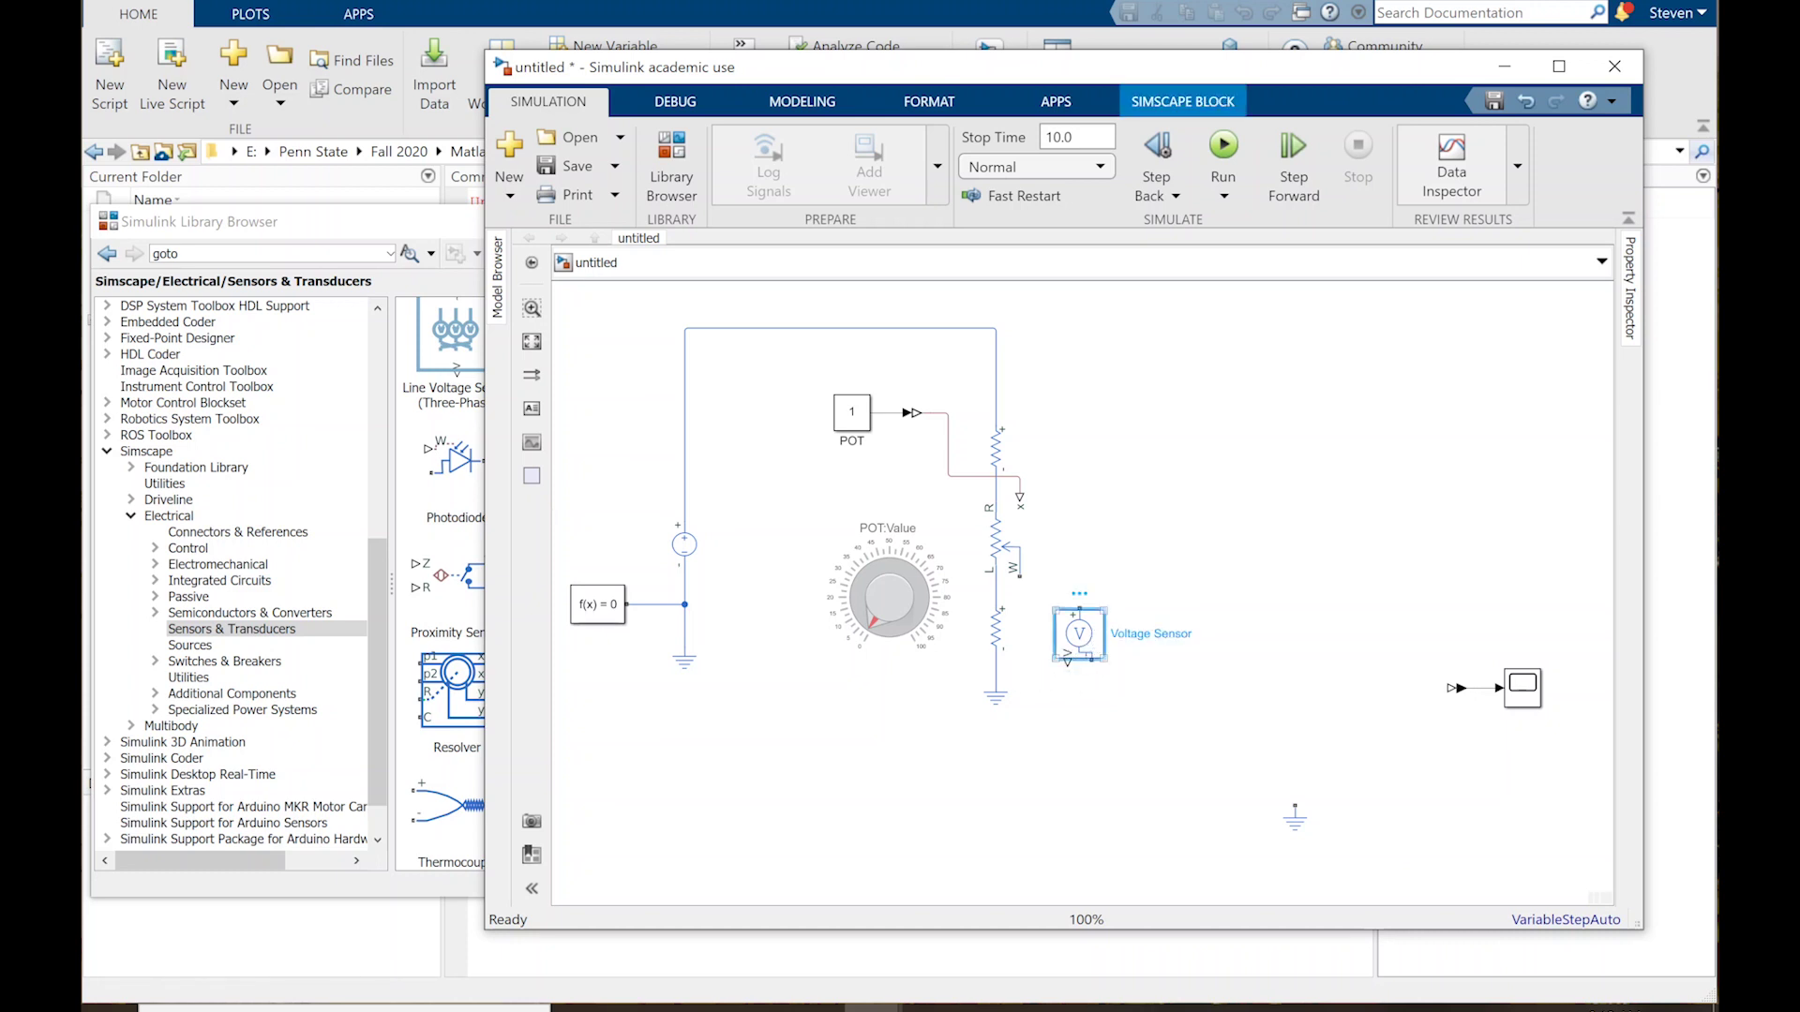
key("ctrl+i")
mouse_move(1019, 577)
left_mouse_down()
mouse_move(1084, 614)
mouse_move(1062, 666)
mouse_move(999, 673)
left_mouse_up()
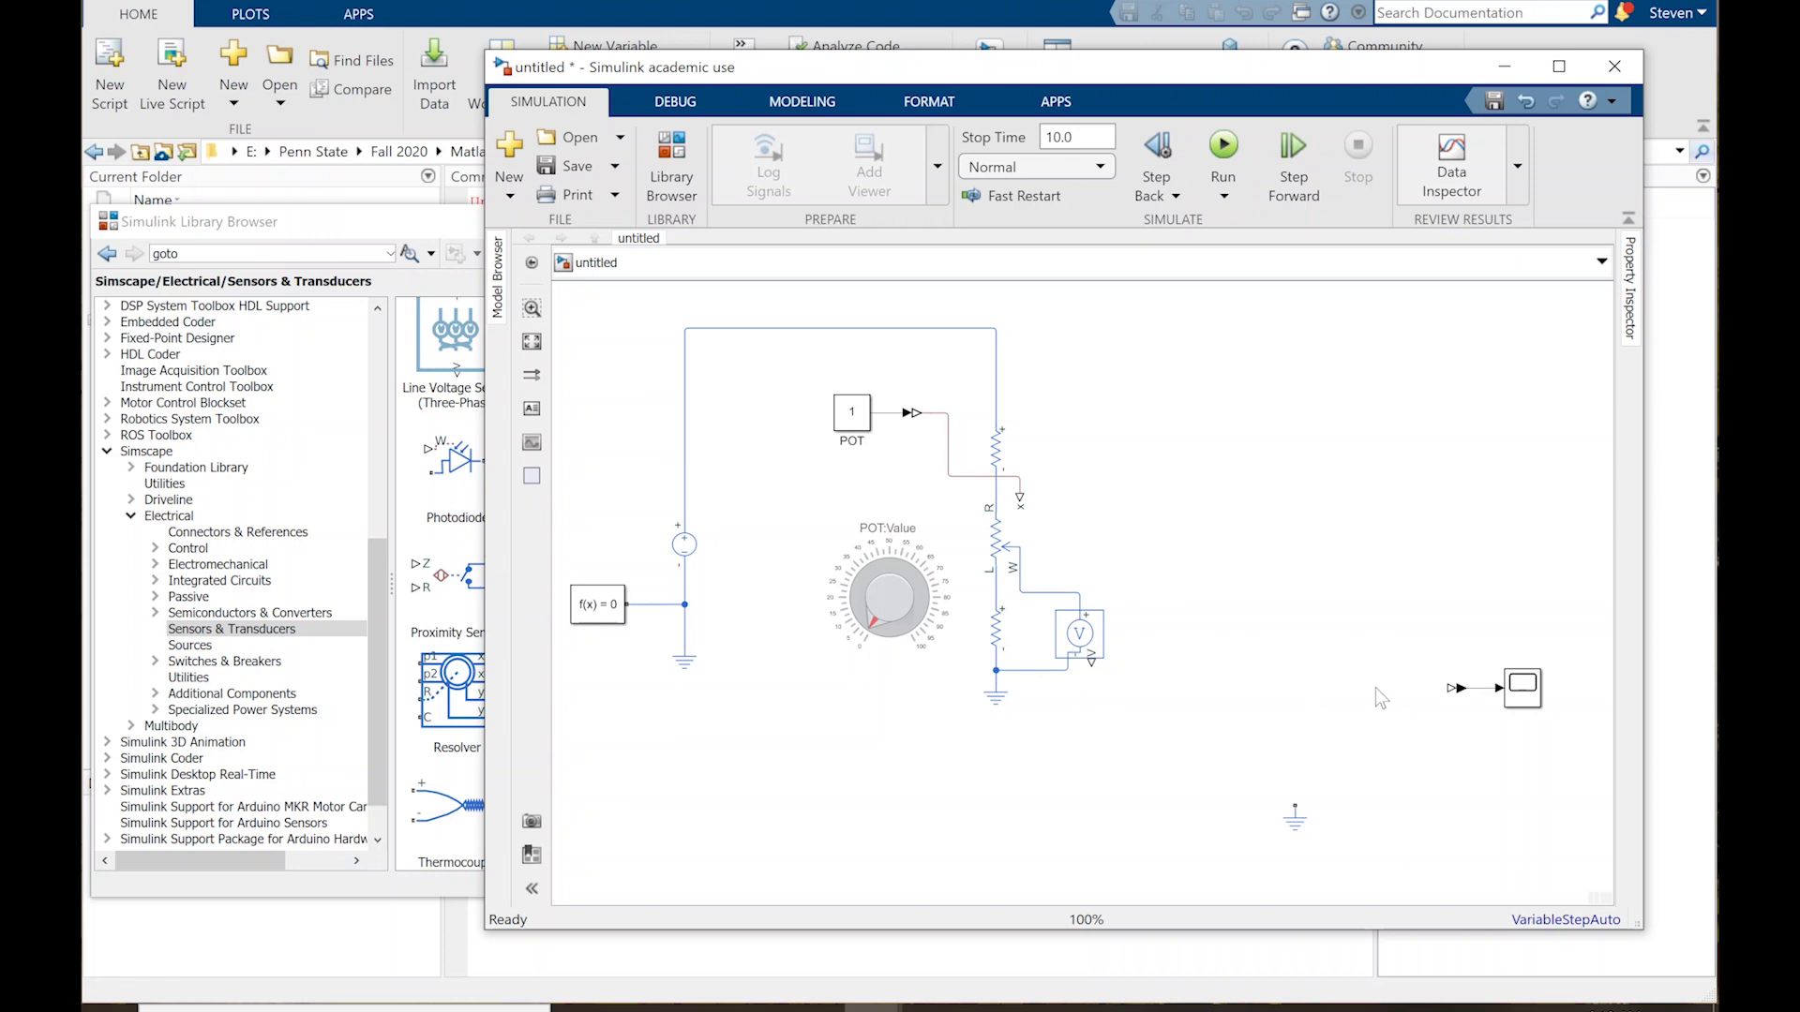
left_click_drag(1093, 660, 1444, 691)
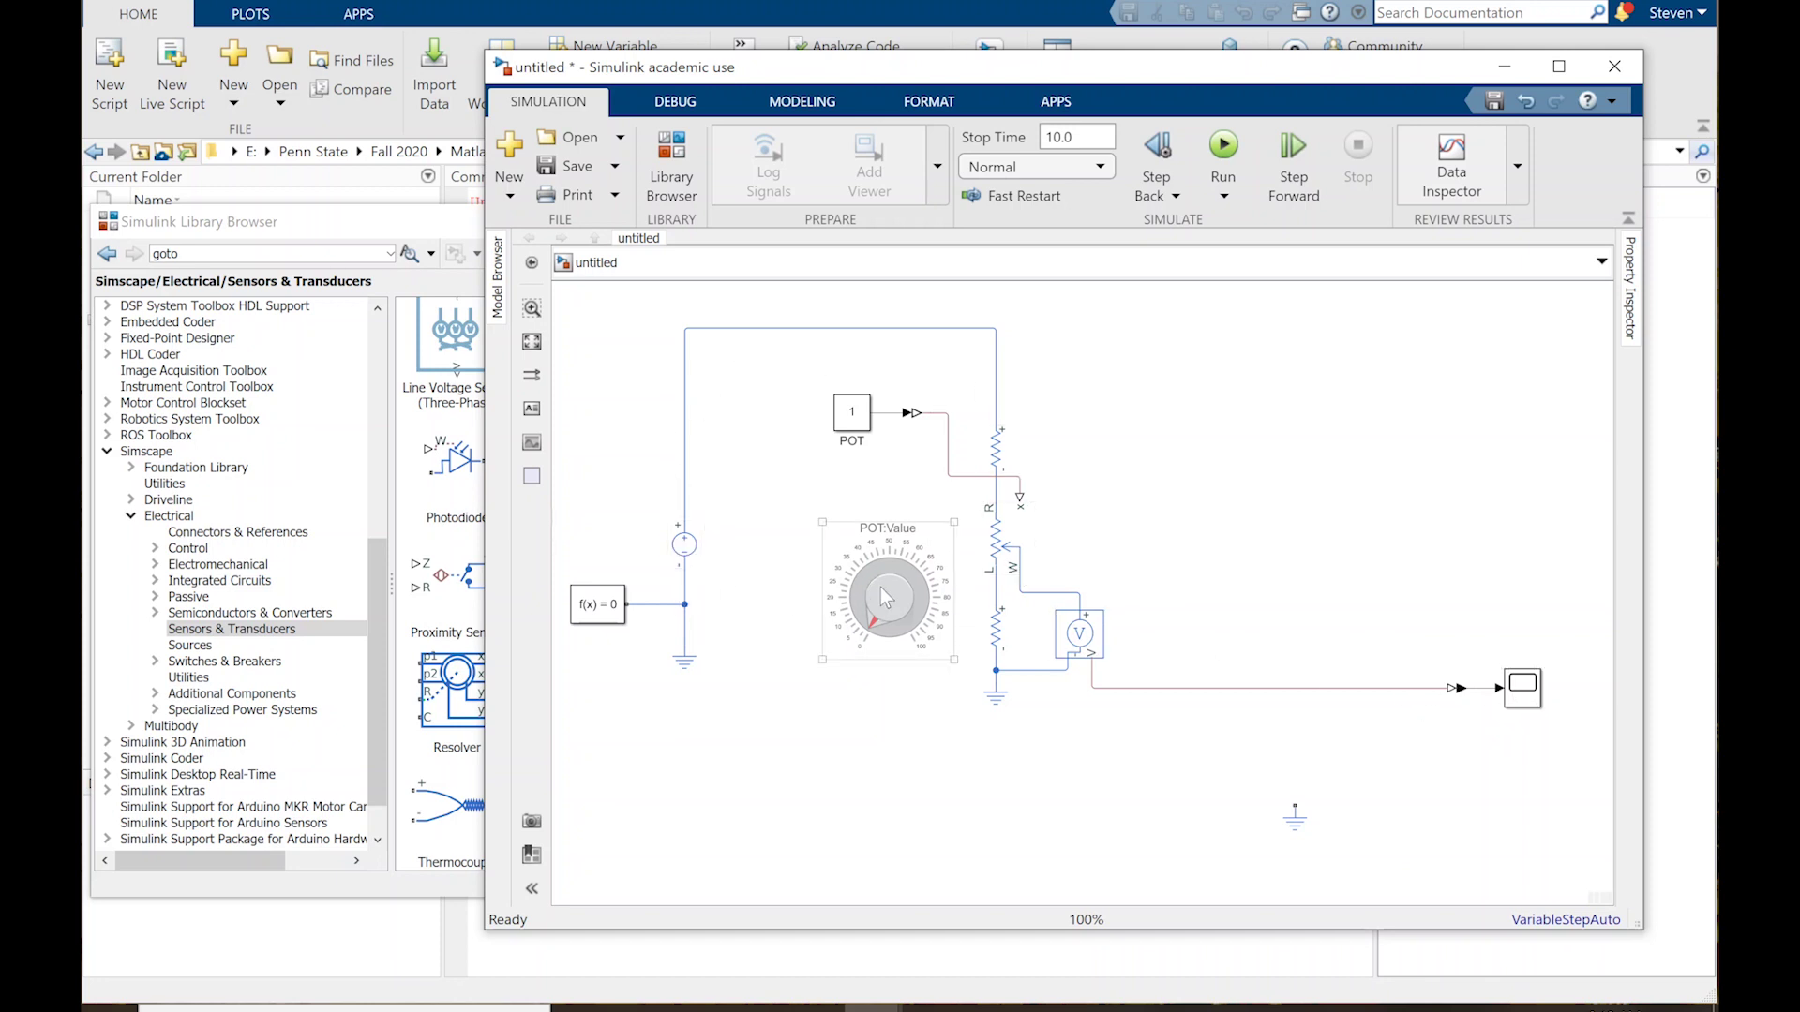
Step: Run the simulation and view the Voltage Sensor's signal in the Scope, then close the plot
left_click(1059, 137)
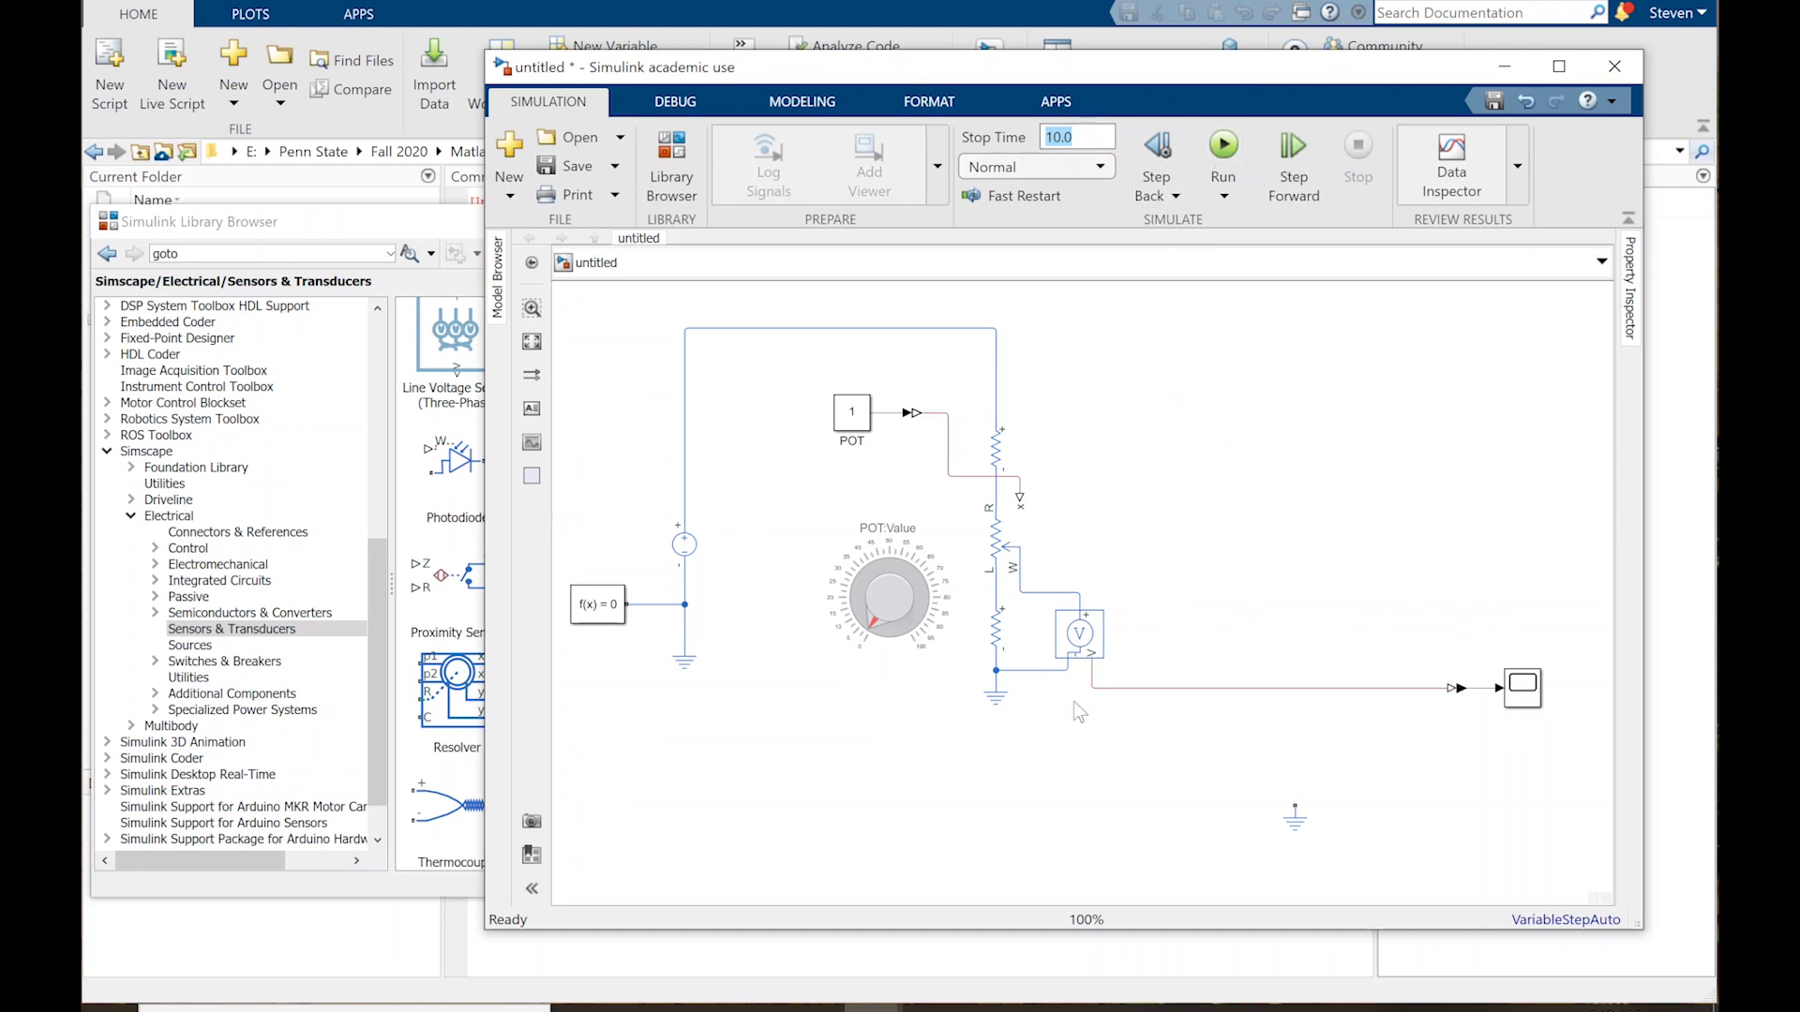
left_click(1223, 150)
left_click(1224, 162)
left_click(1223, 162)
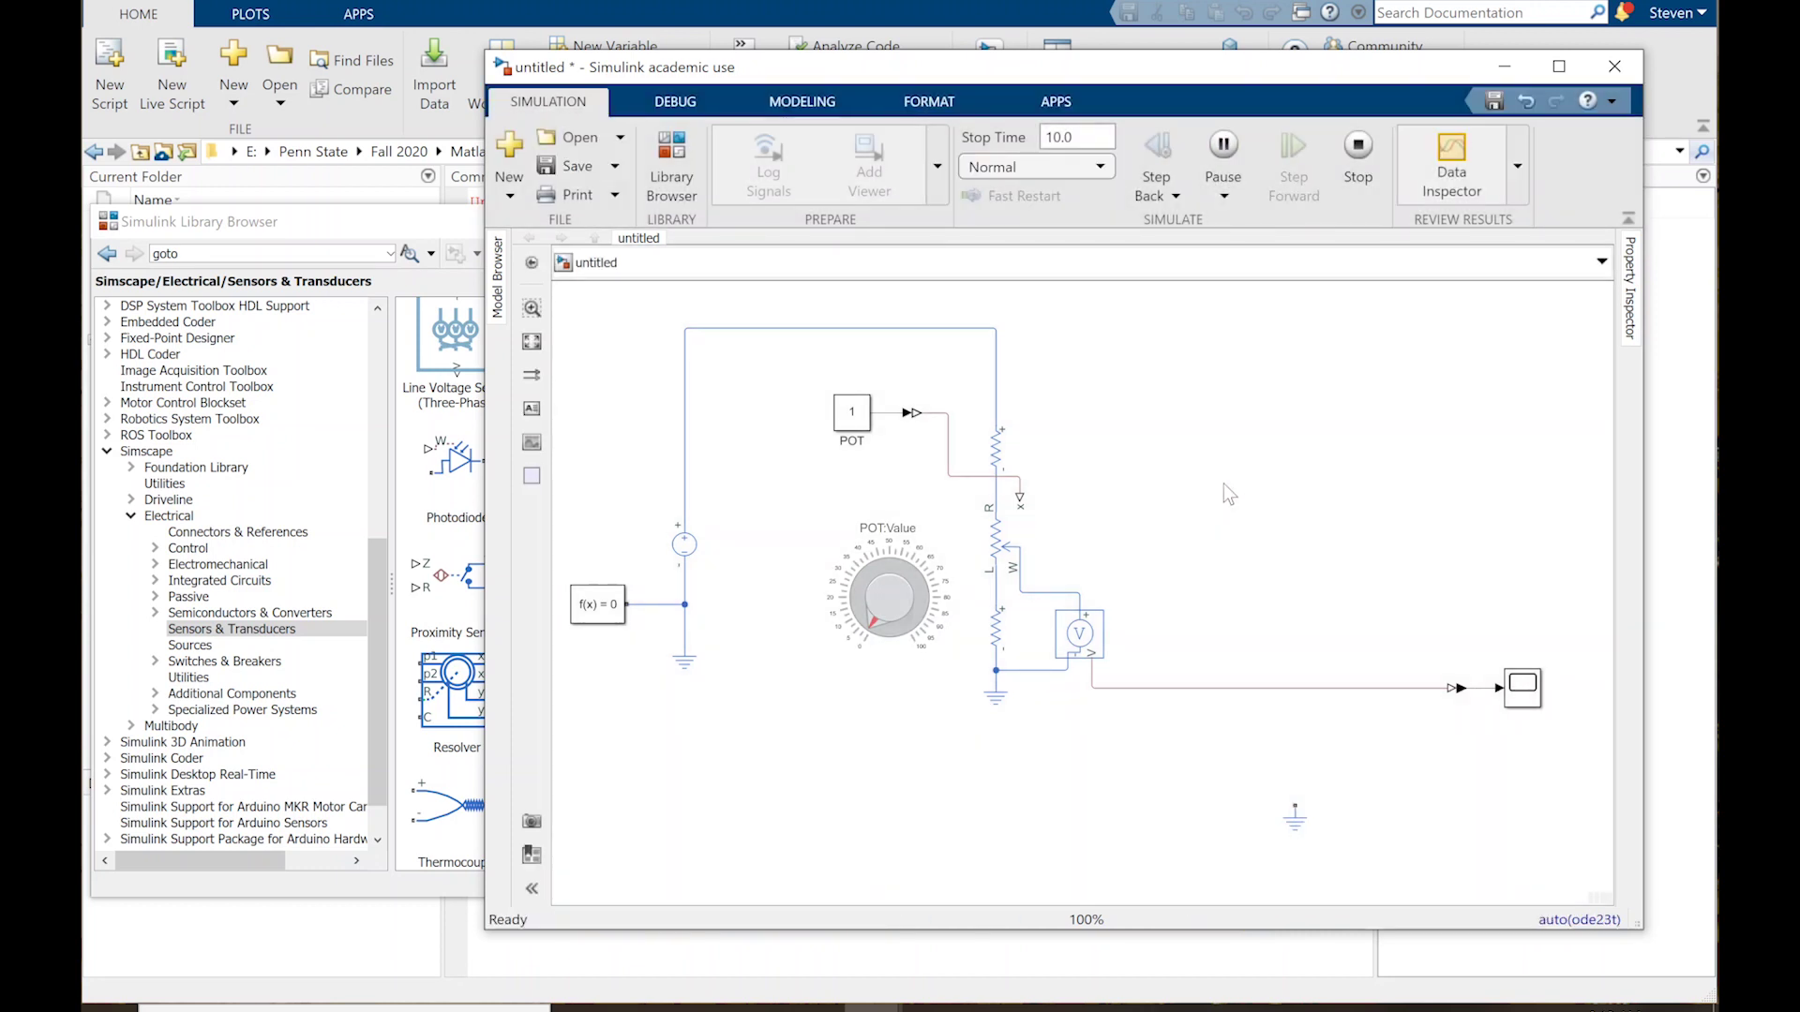
left_click(1528, 703)
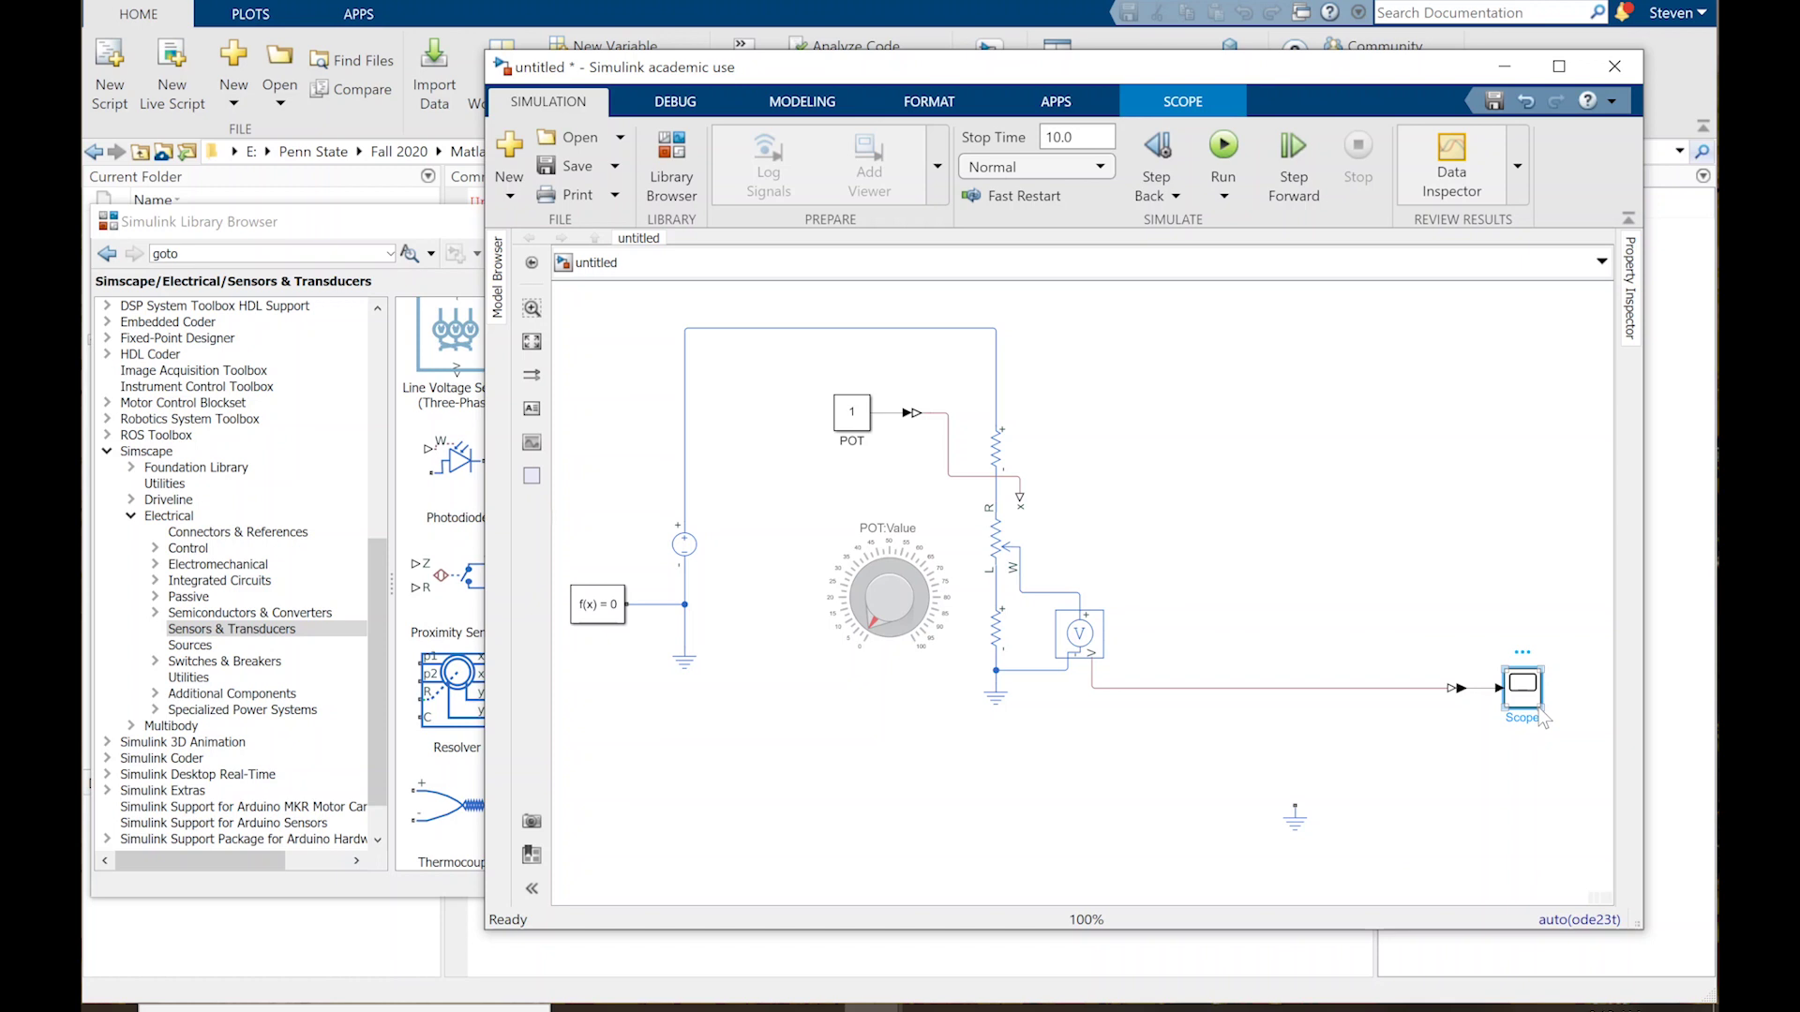
double_click(1541, 718)
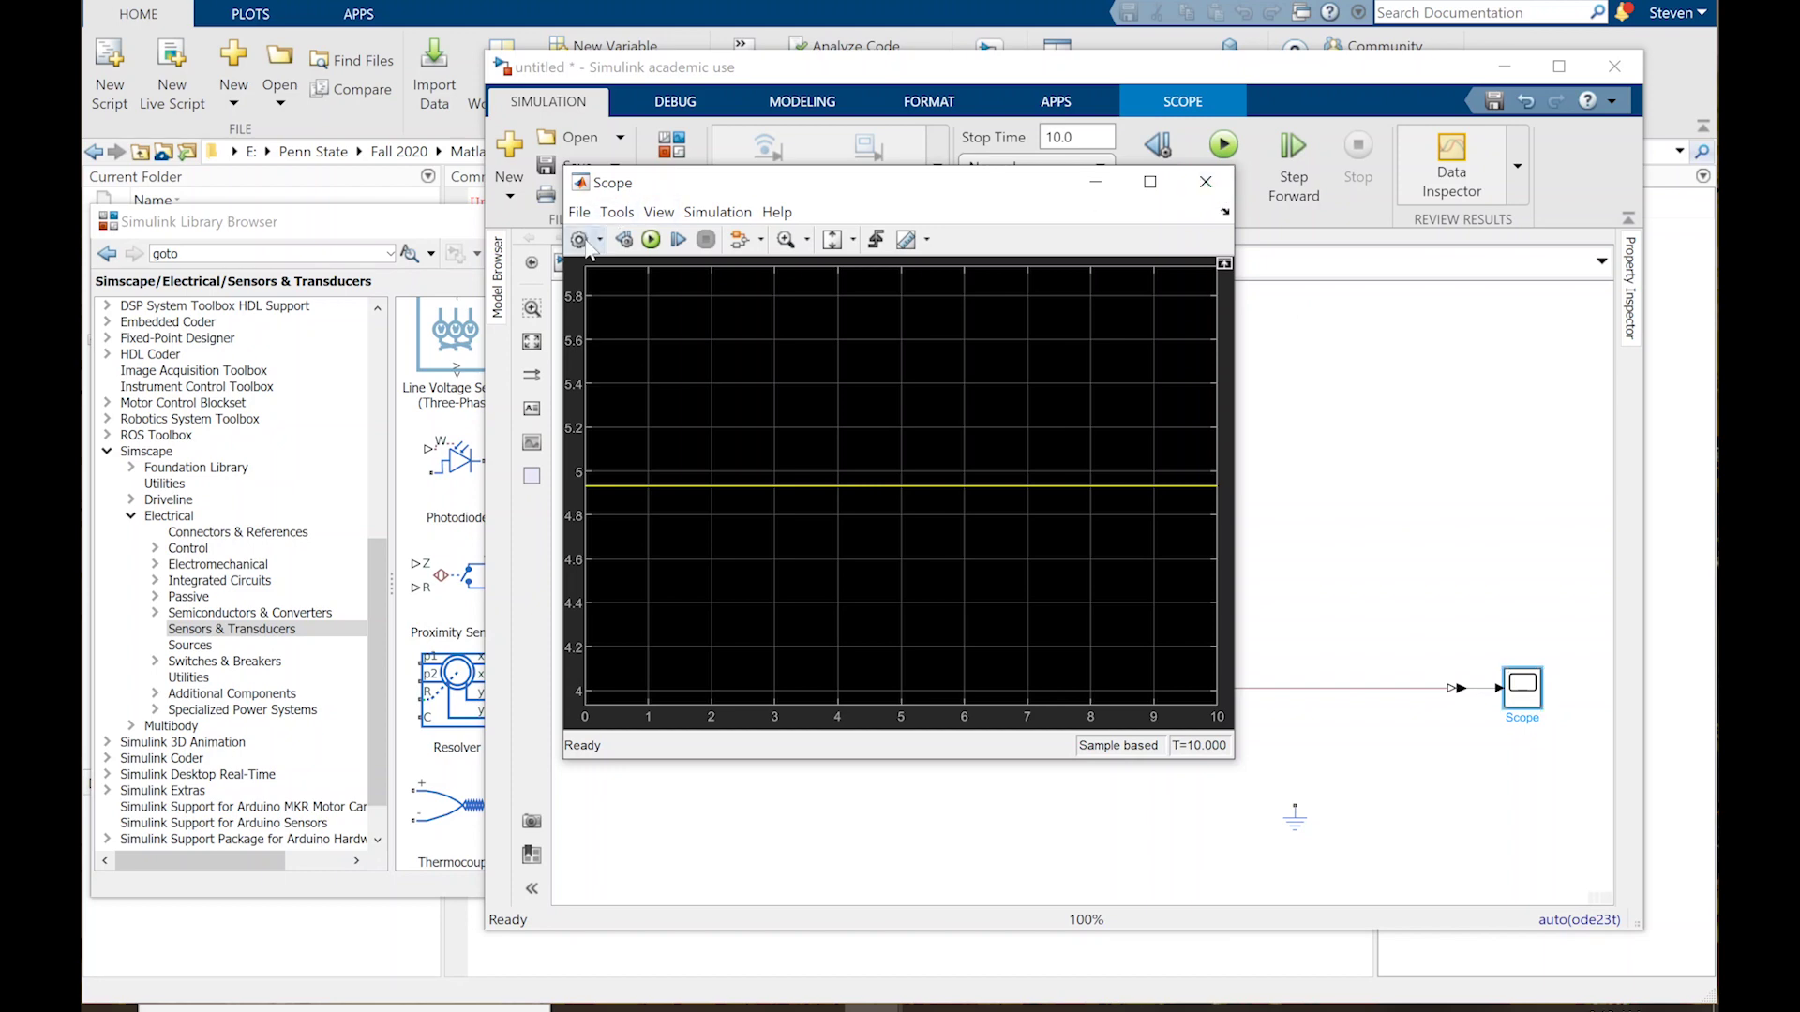
key("alt+F4")
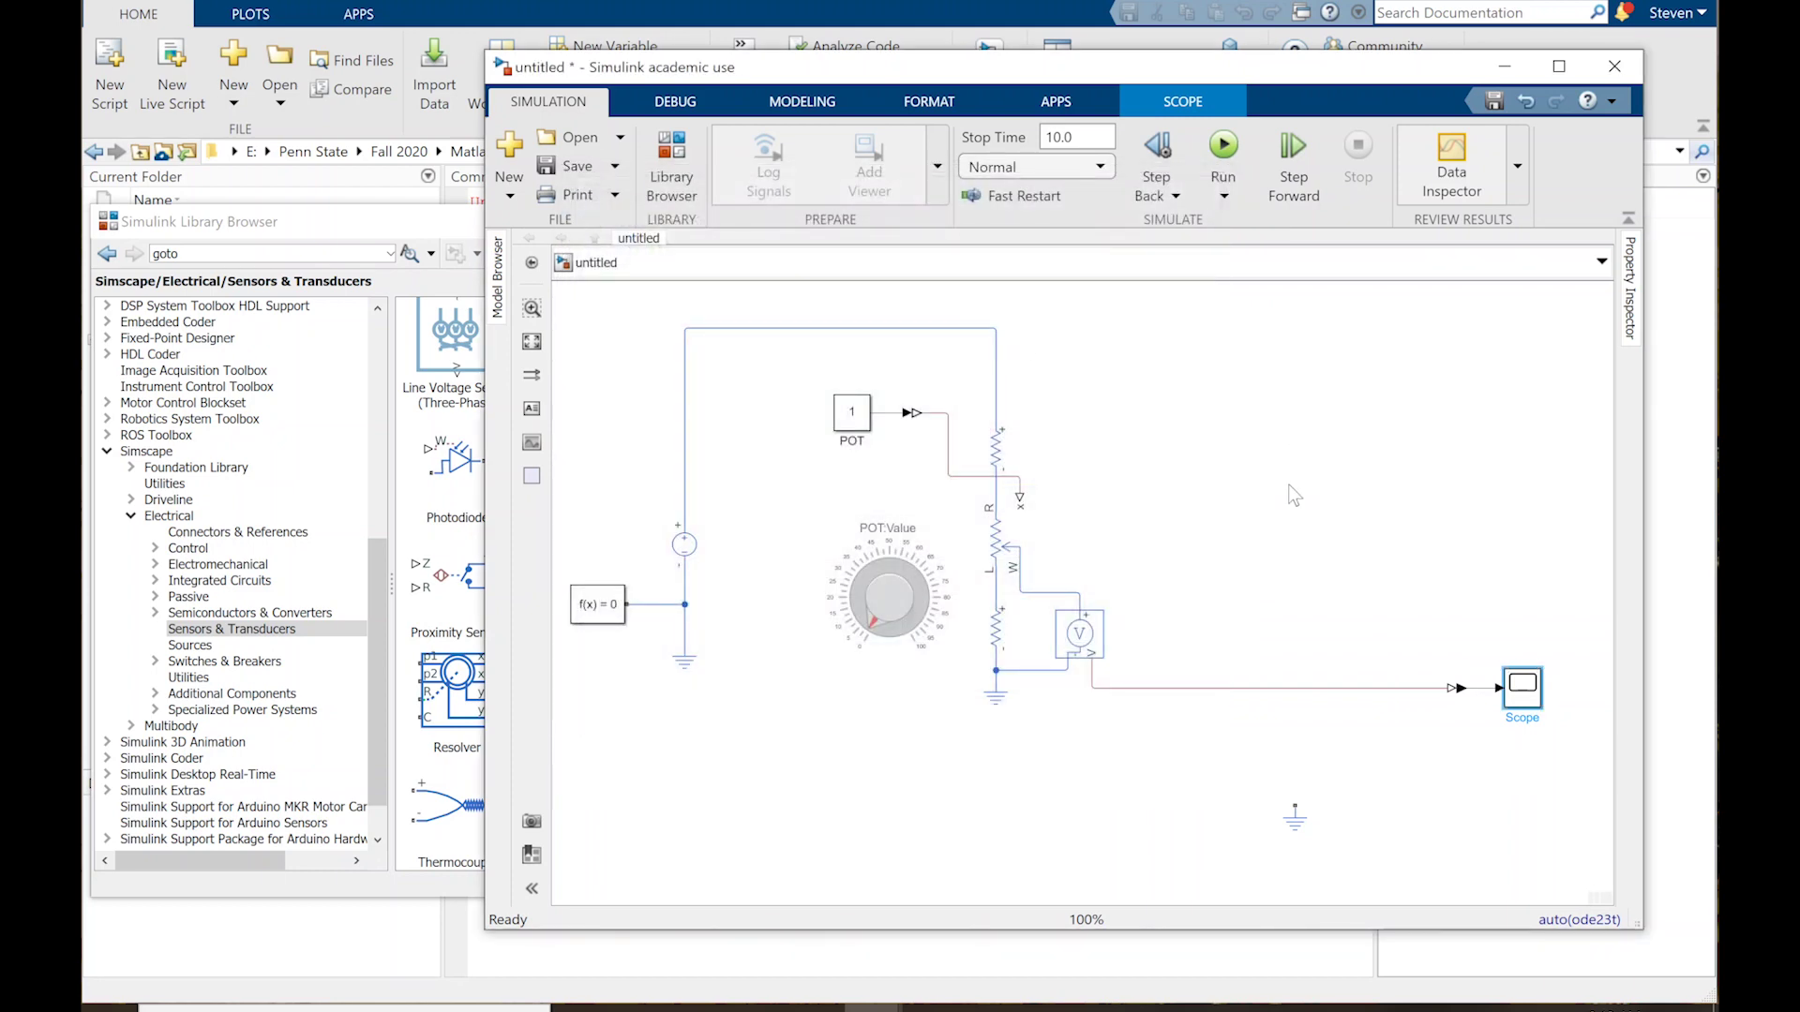
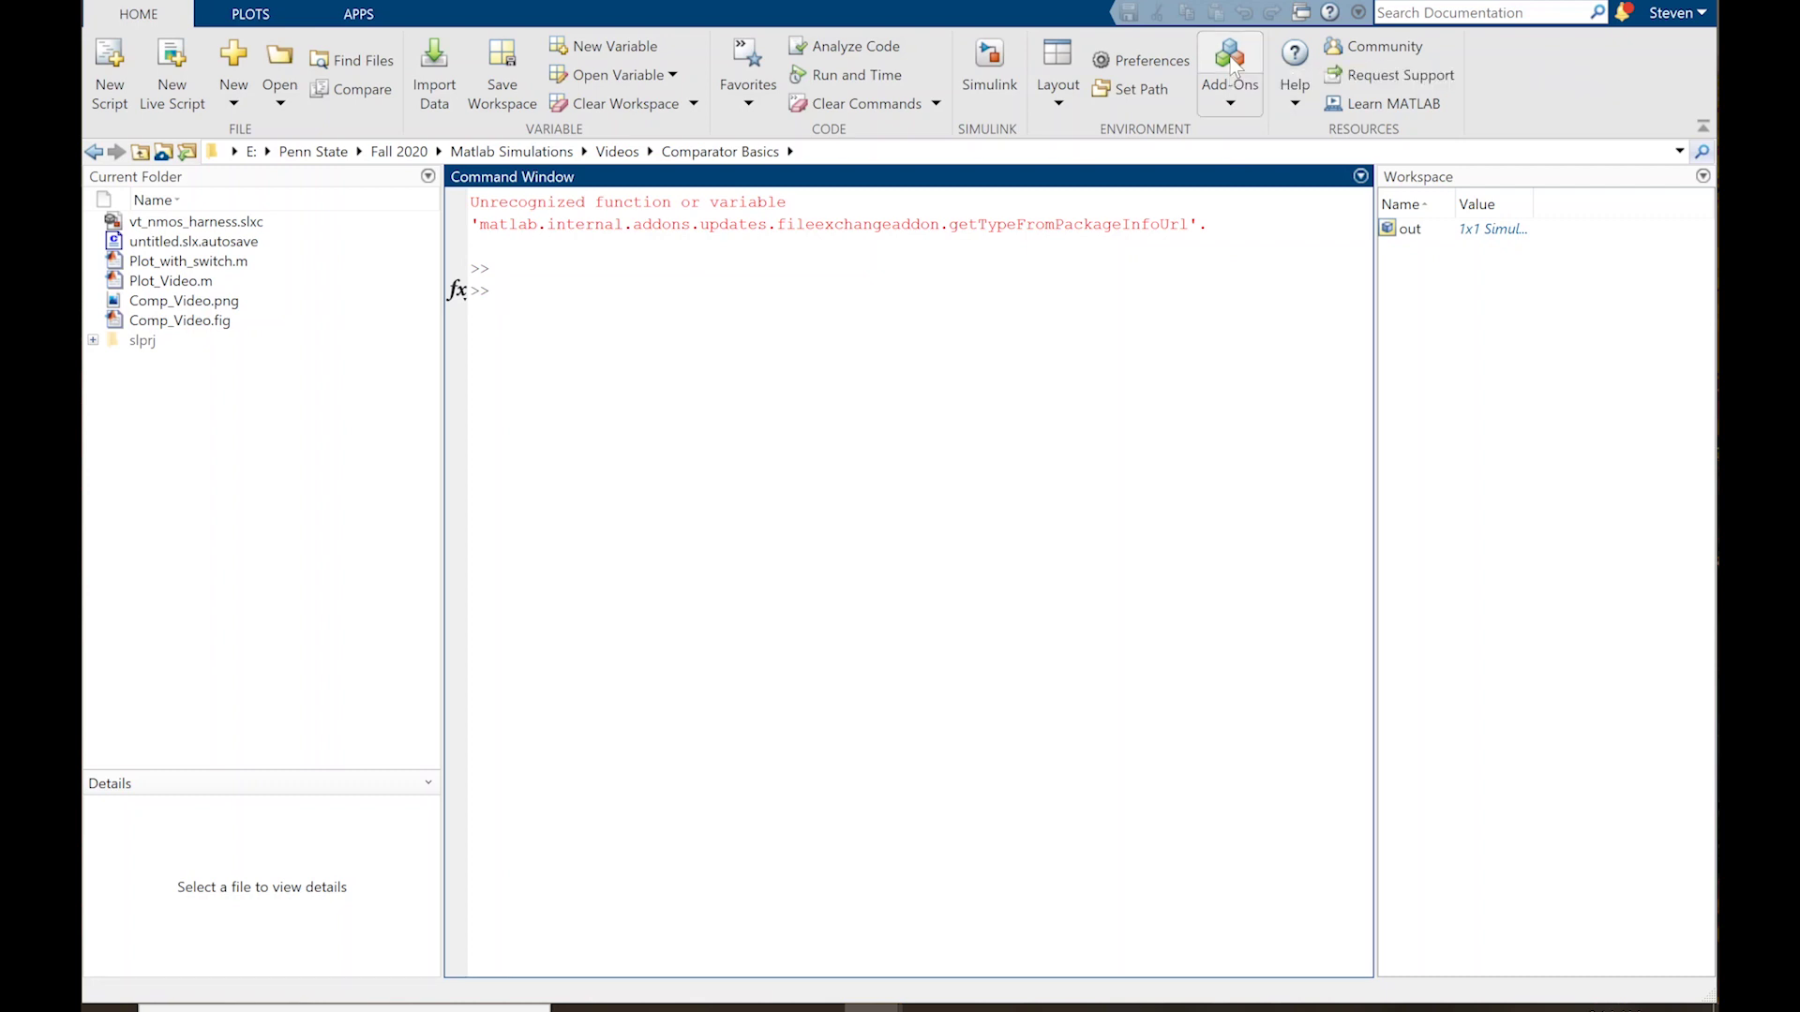
Step: Search MATLAB's Add-On Explorer for "Simulink desktop real-time" to check whether it is installed, and close the explorer
left_click(1230, 67)
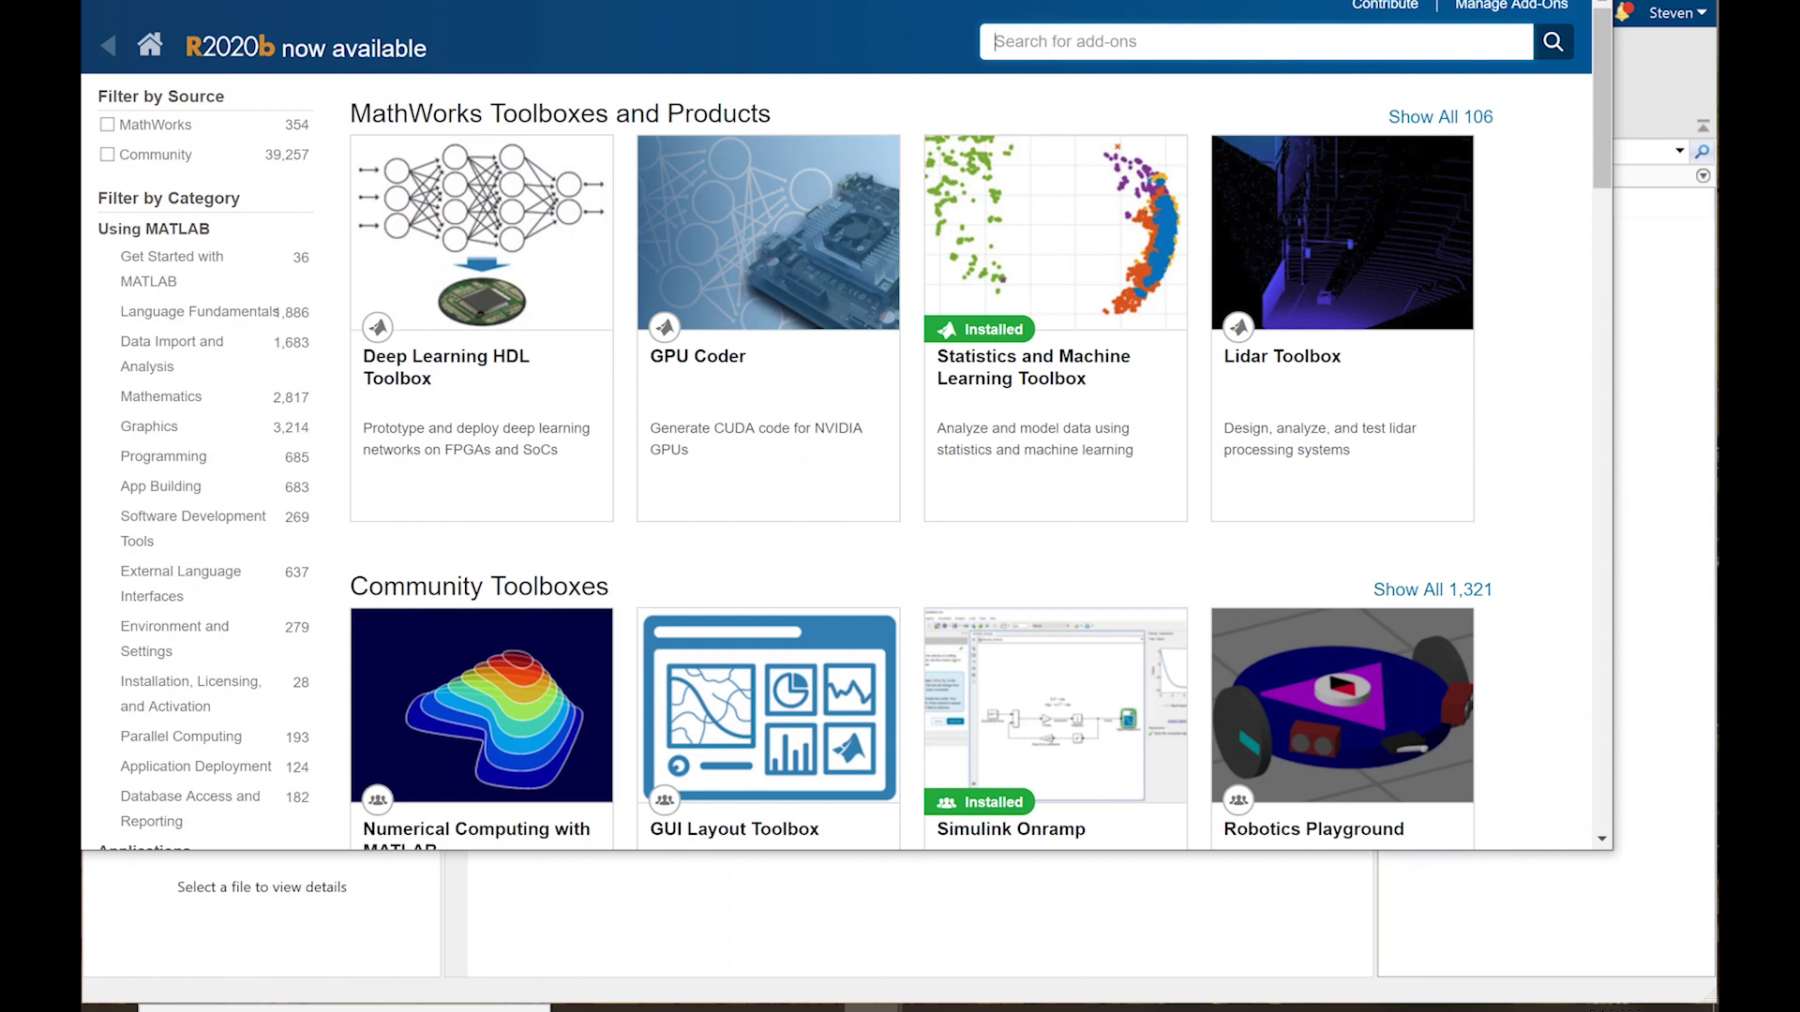
type("Simulink desktop real-time")
key("Return")
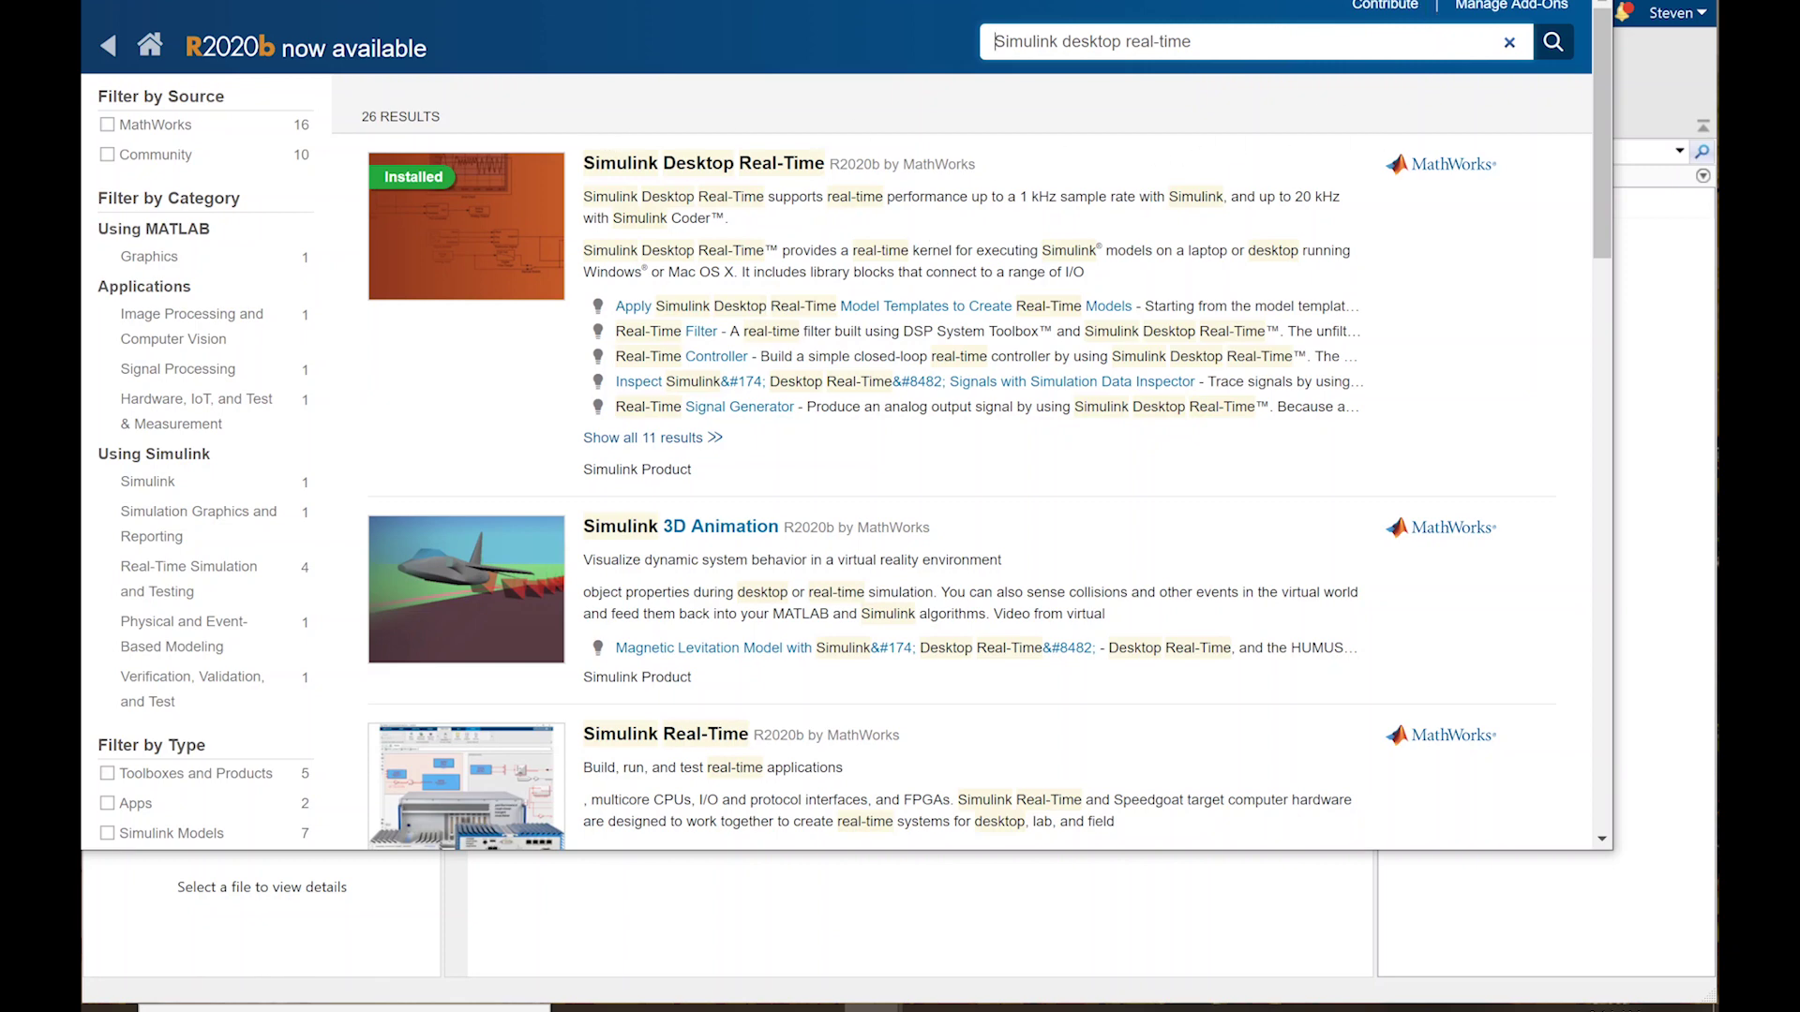
key("alt+F4")
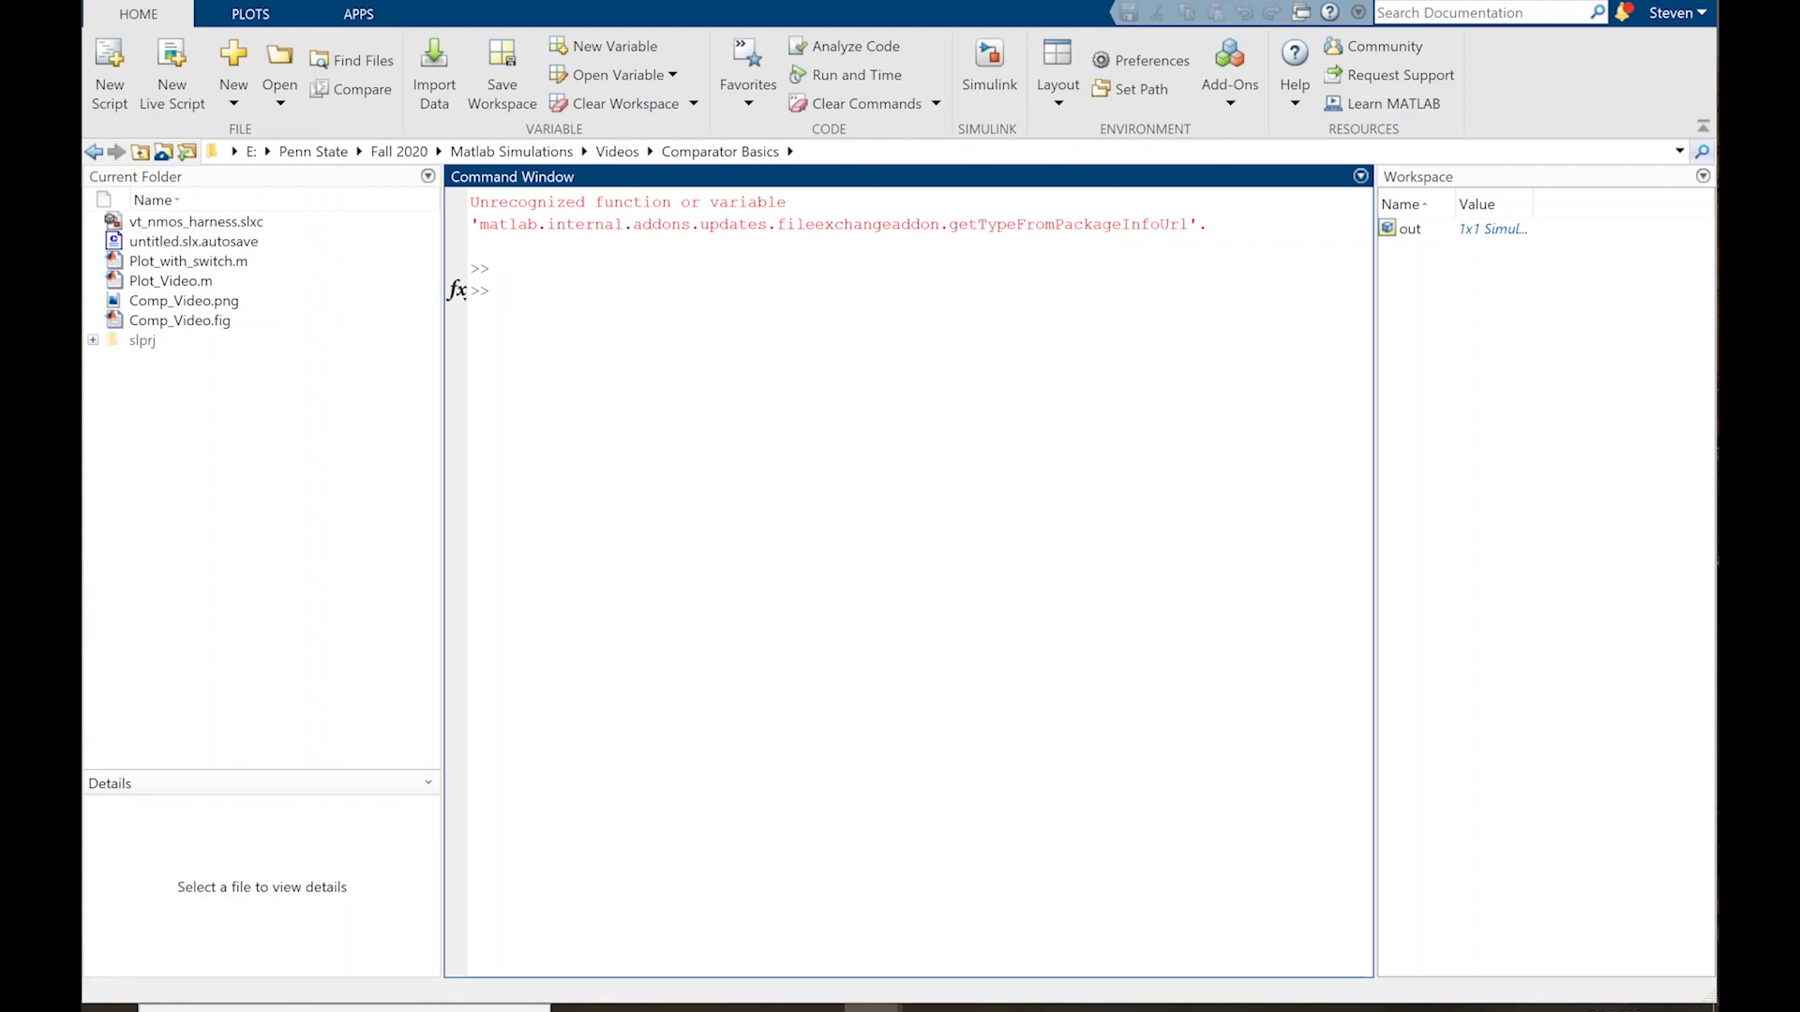
Step: Run "sldrtkernel -install" in the MATLAB Command Window and answer "n" to decline reinstalling the kernel
type("sldrtkerje")
key("BackSpace")
type("nel -install")
key("Return")
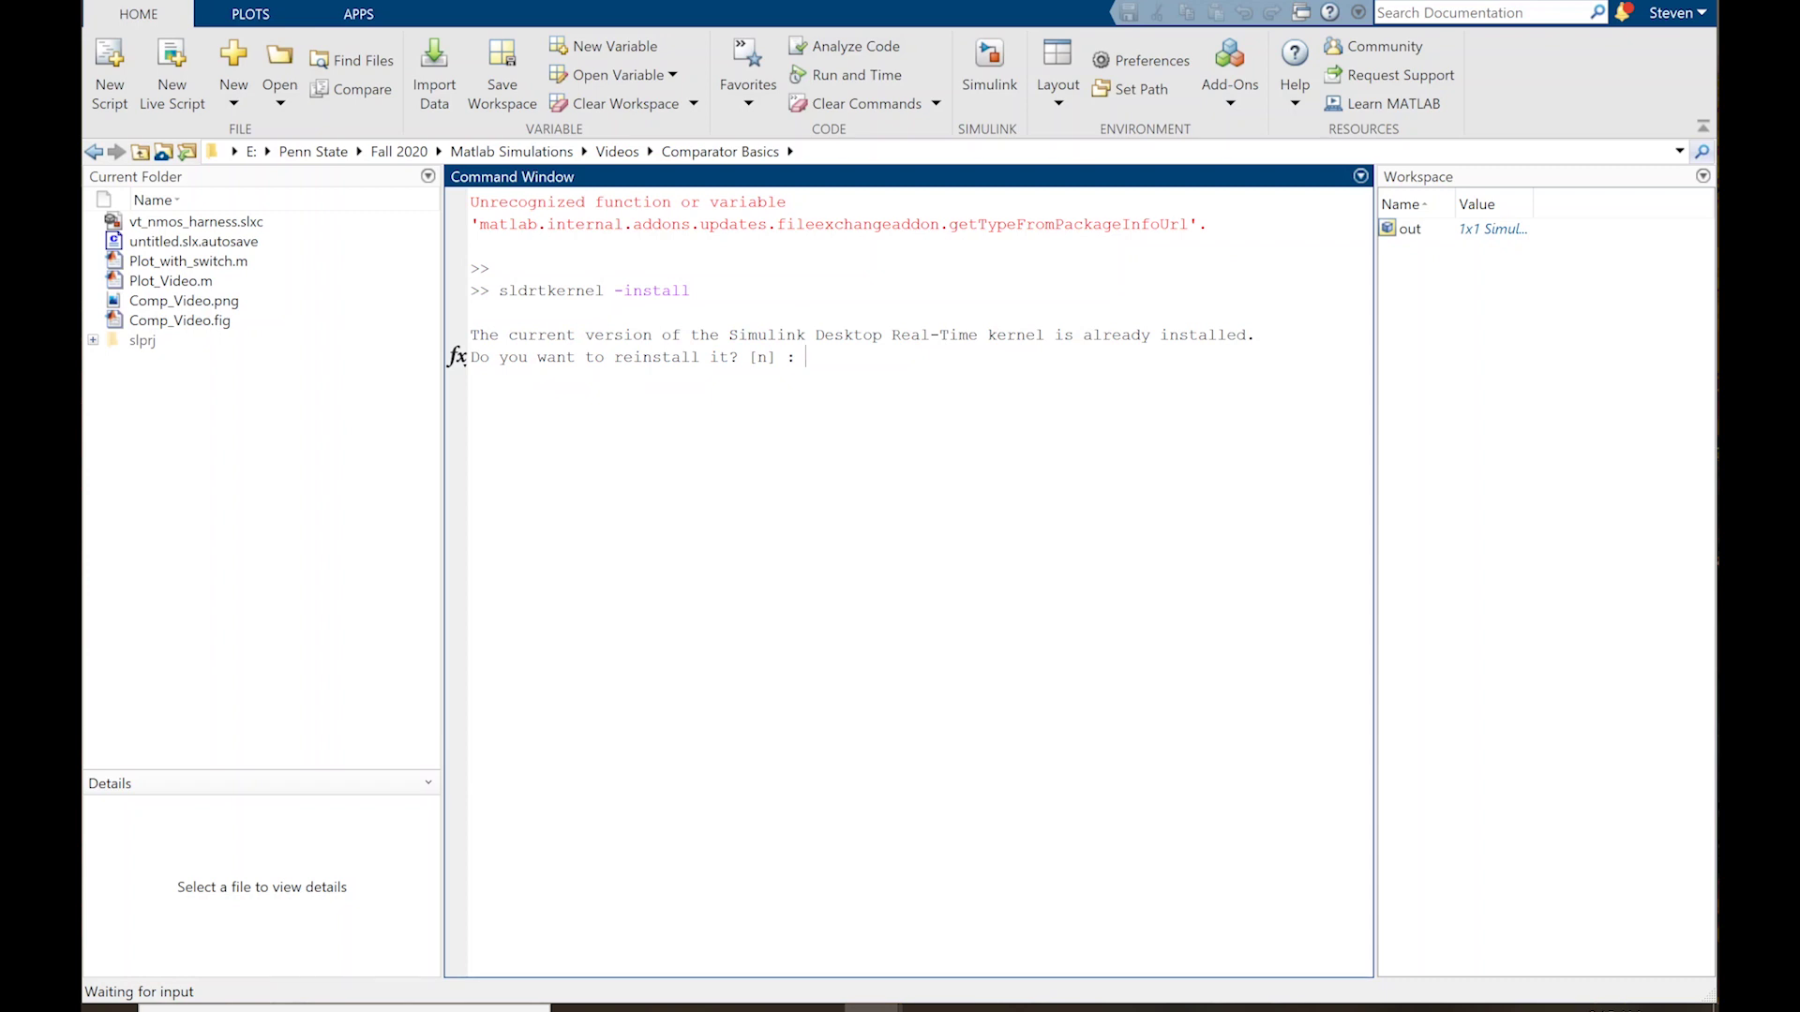
type("n")
key("Return")
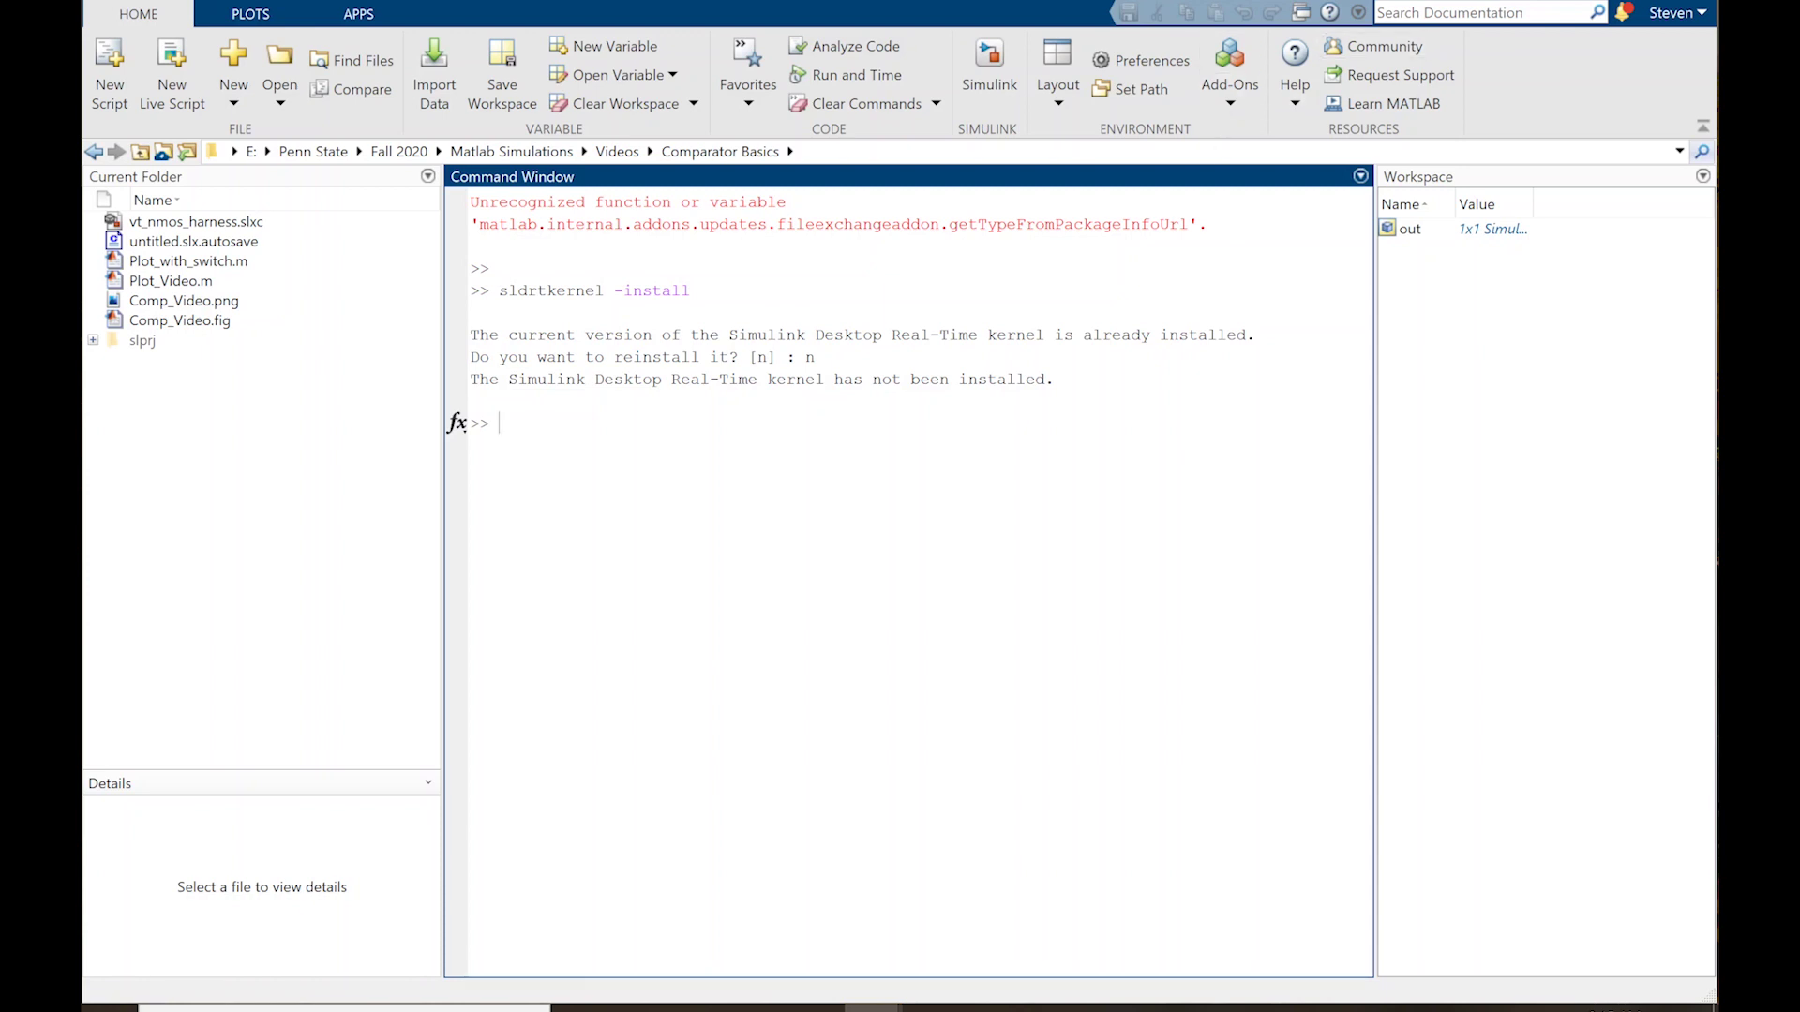
mouse_move(872, 1006)
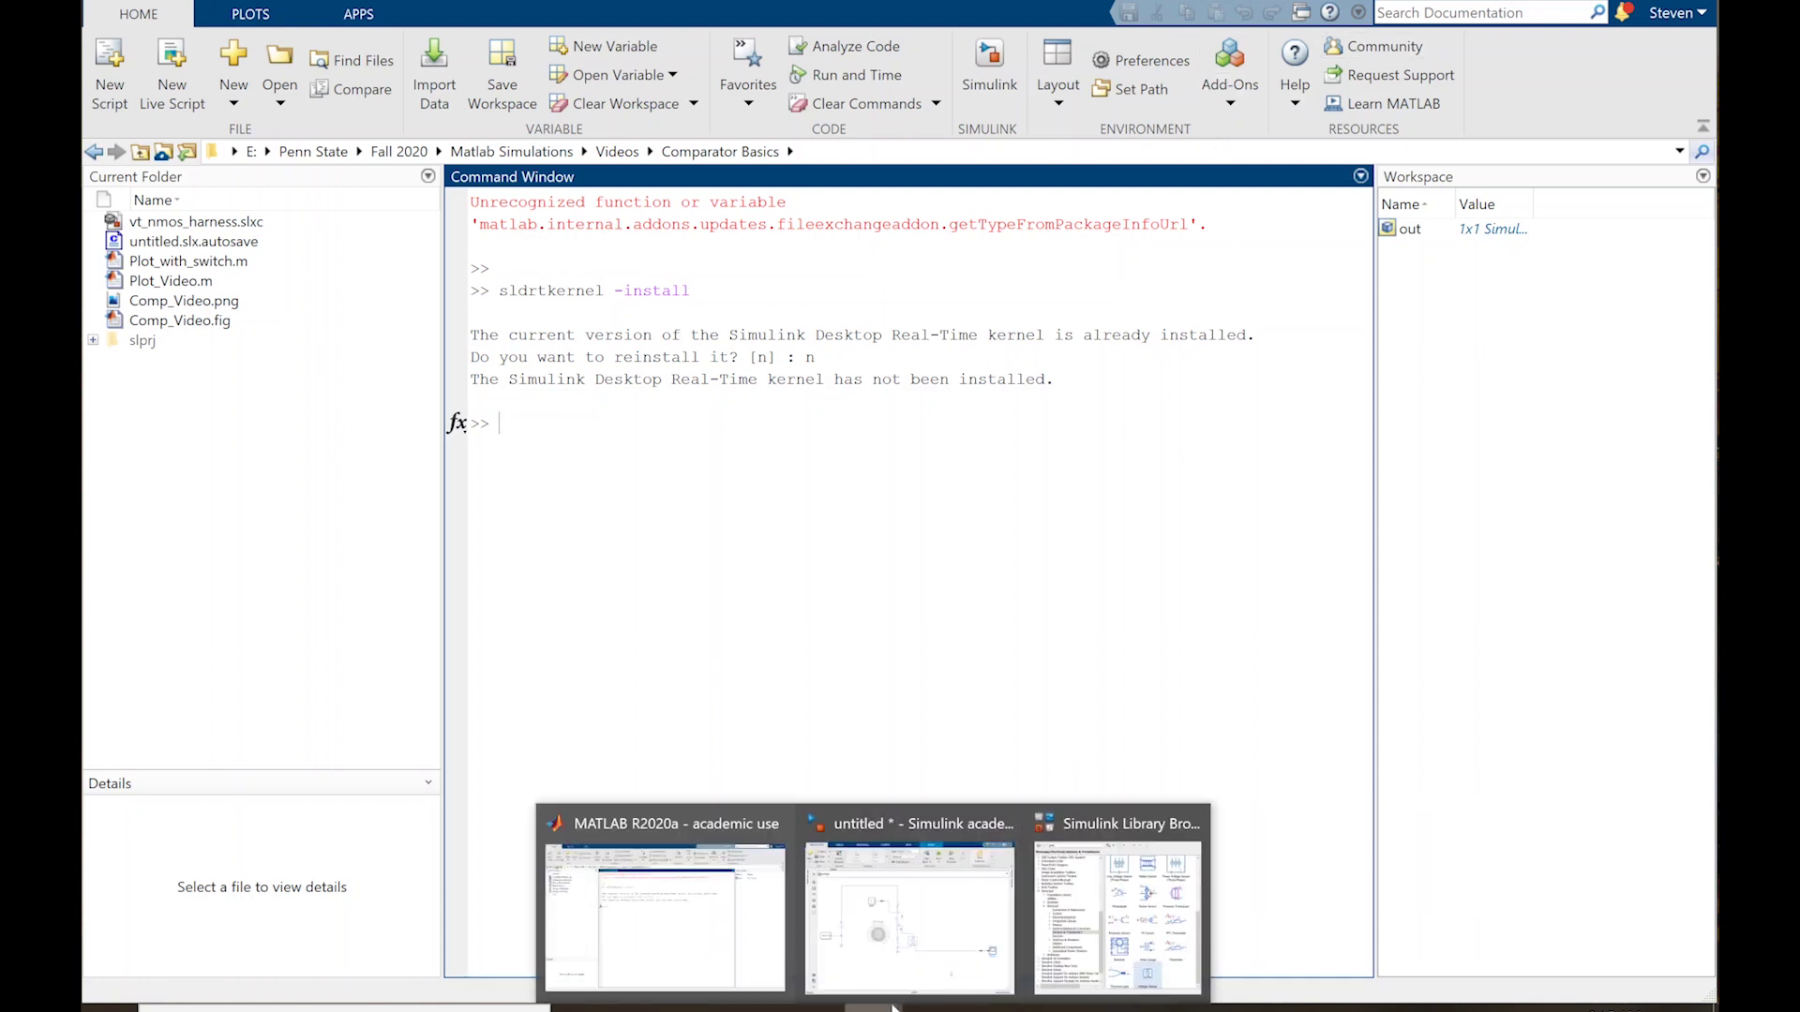
Step: Add a Real-Time Synchronization block from the Simulink Desktop Real-Time library to the model, below the f(x) = 0 block
left_click(947, 924)
left_click(671, 160)
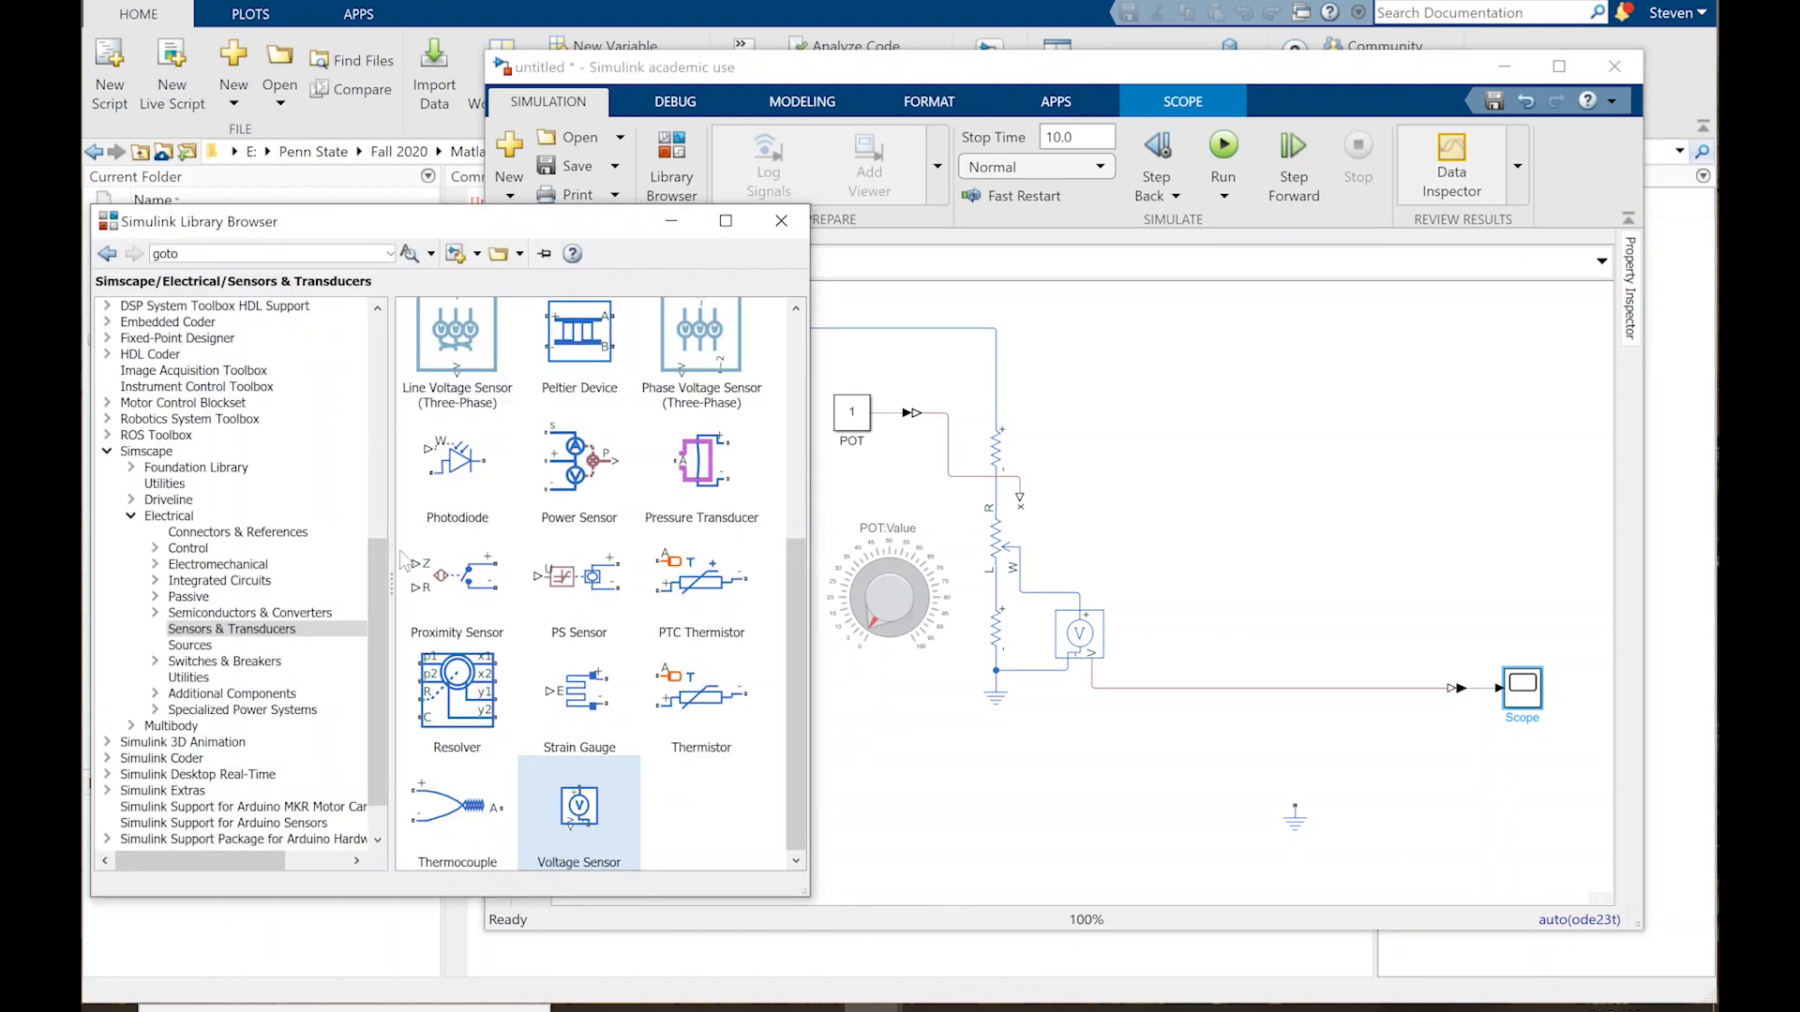
left_click_drag(369, 581, 371, 624)
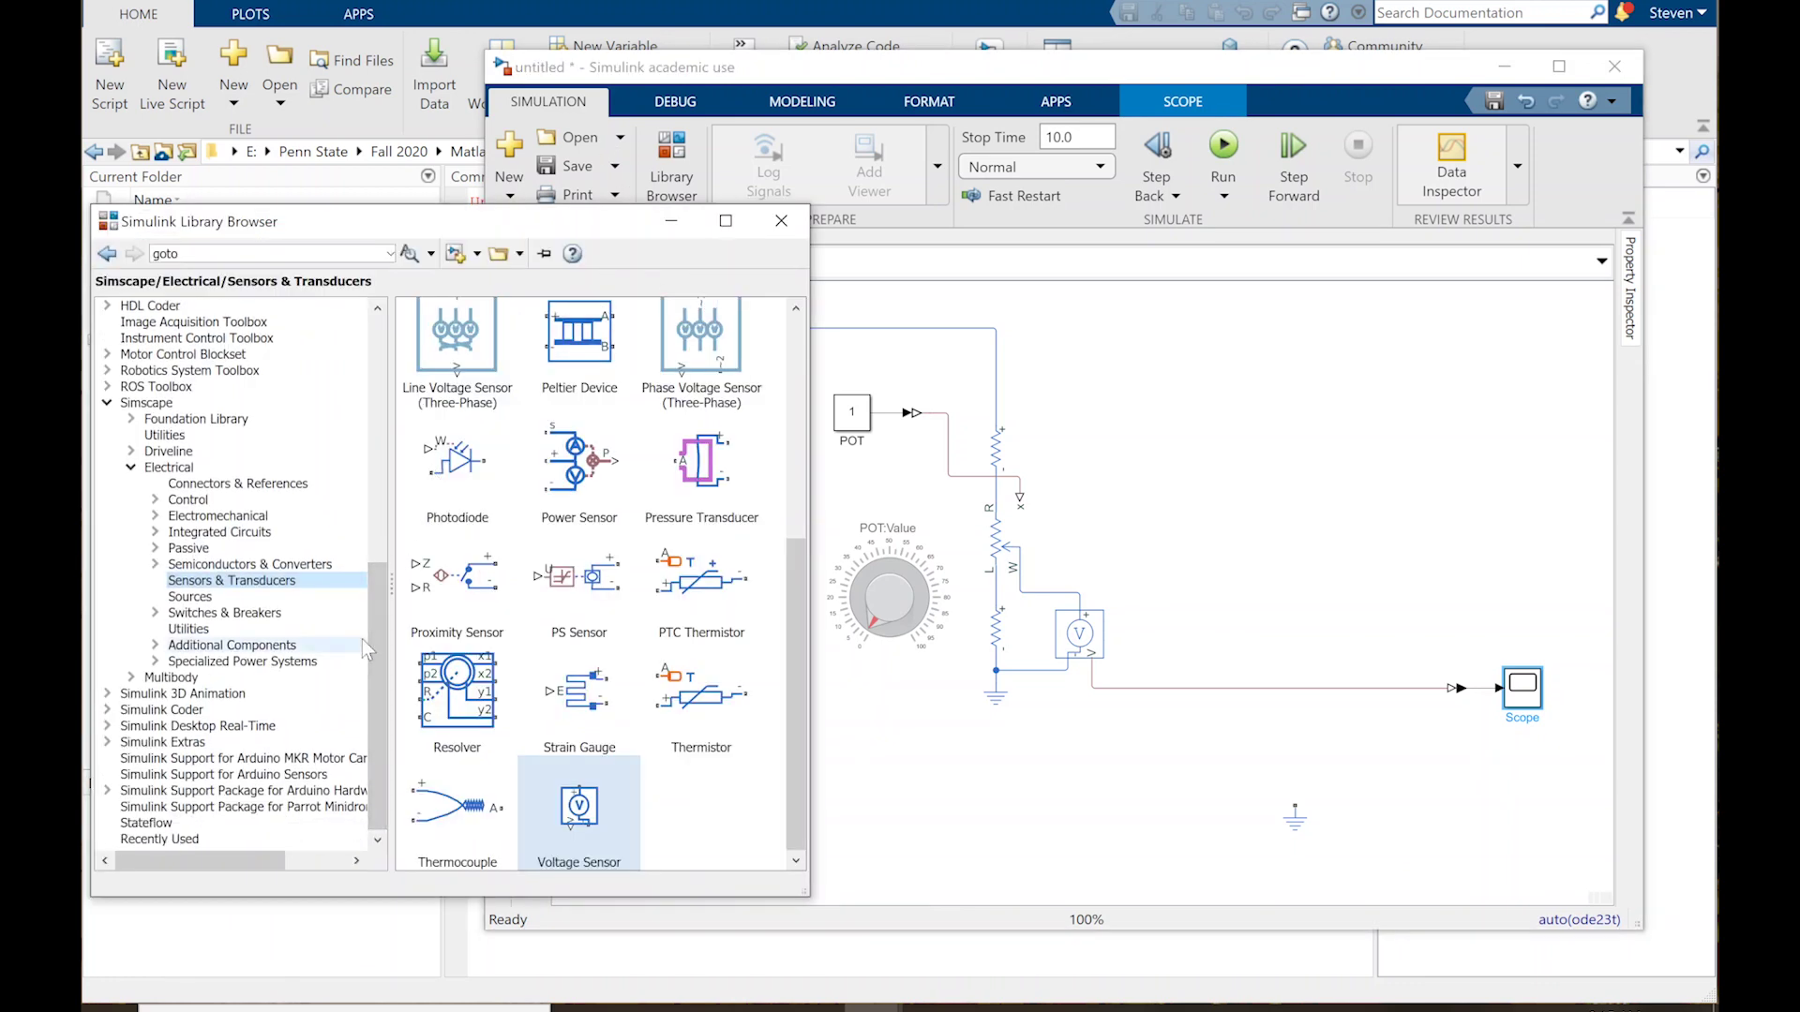
left_click(125, 731)
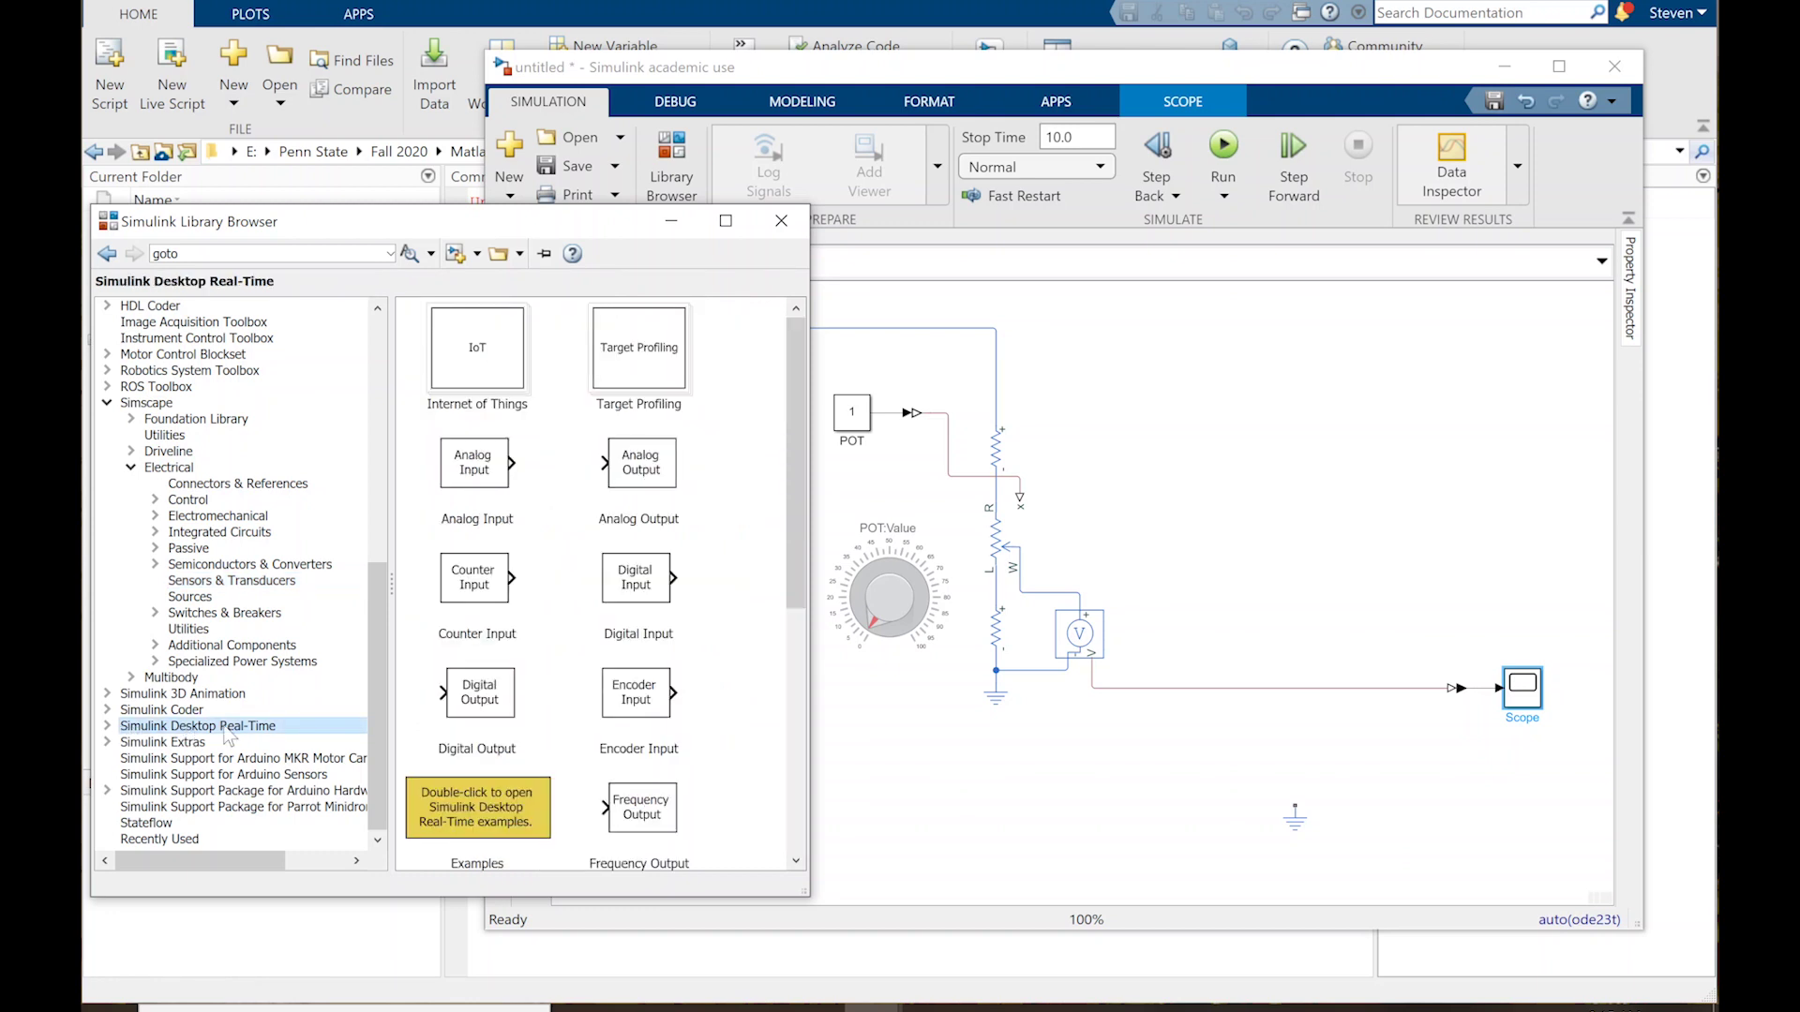
left_click_drag(794, 414, 794, 656)
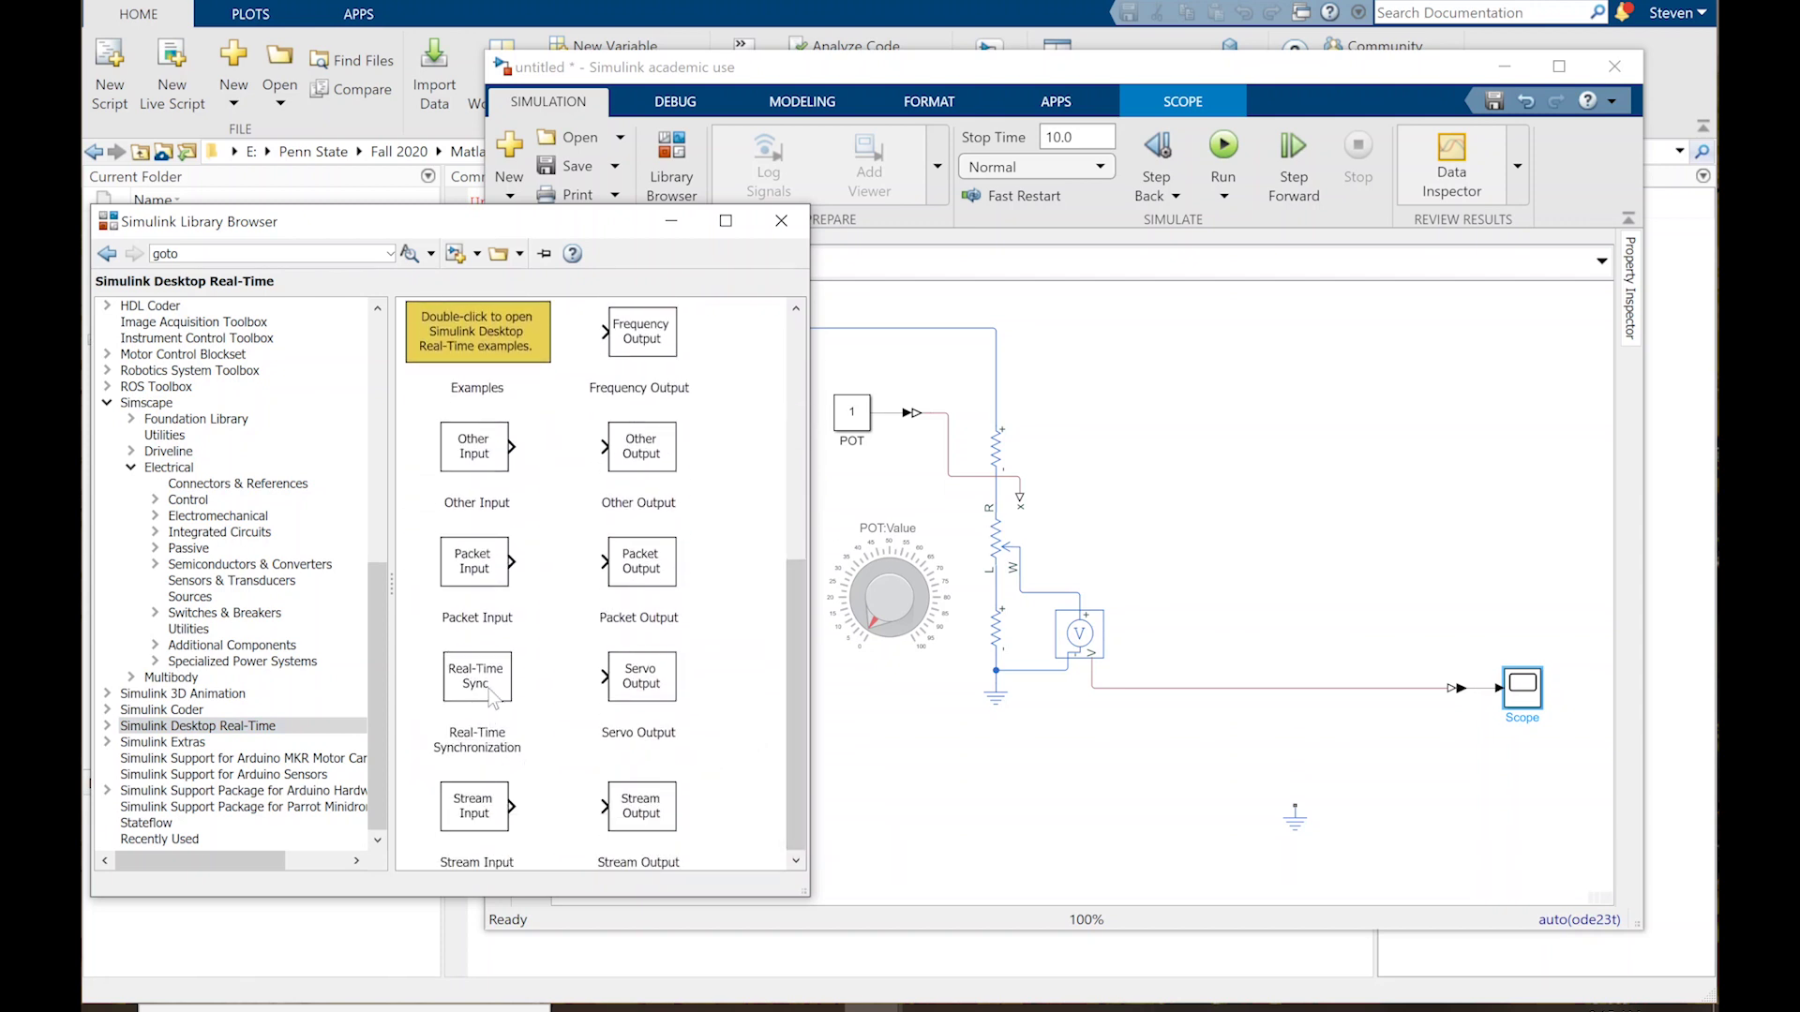
left_click_drag(489, 688, 832, 752)
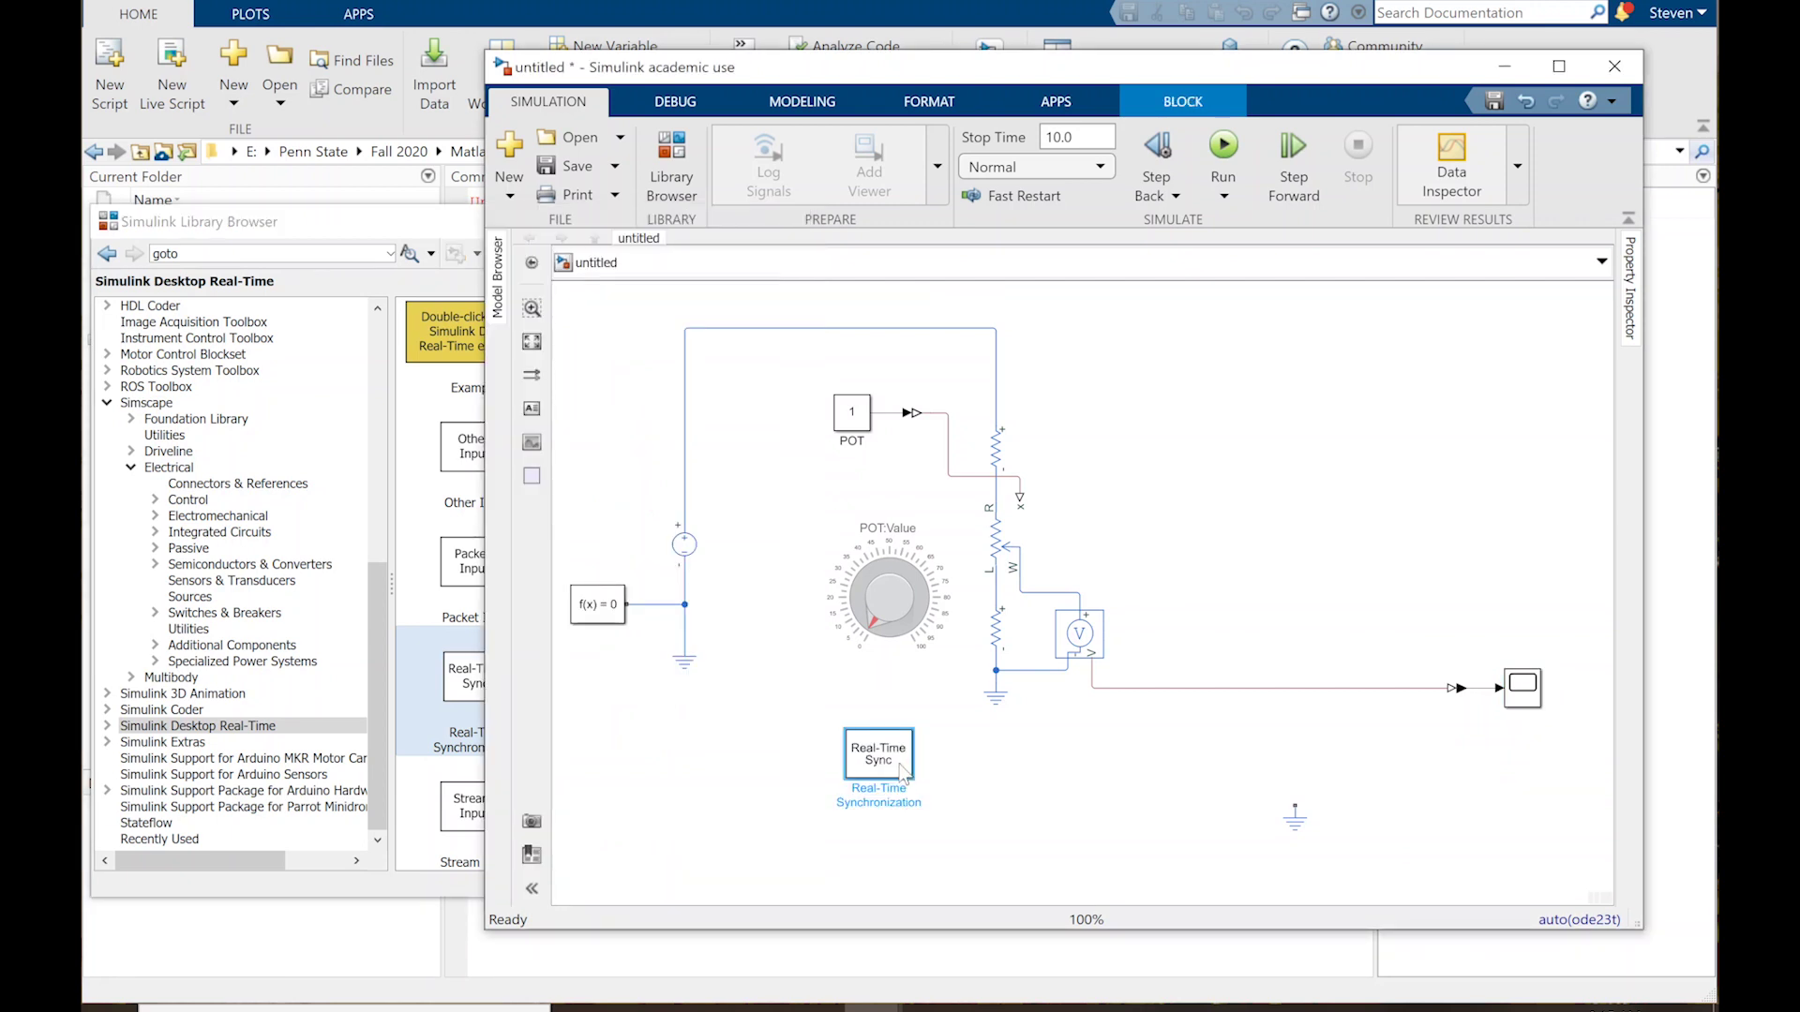
left_click_drag(898, 777, 629, 709)
left_click(687, 789)
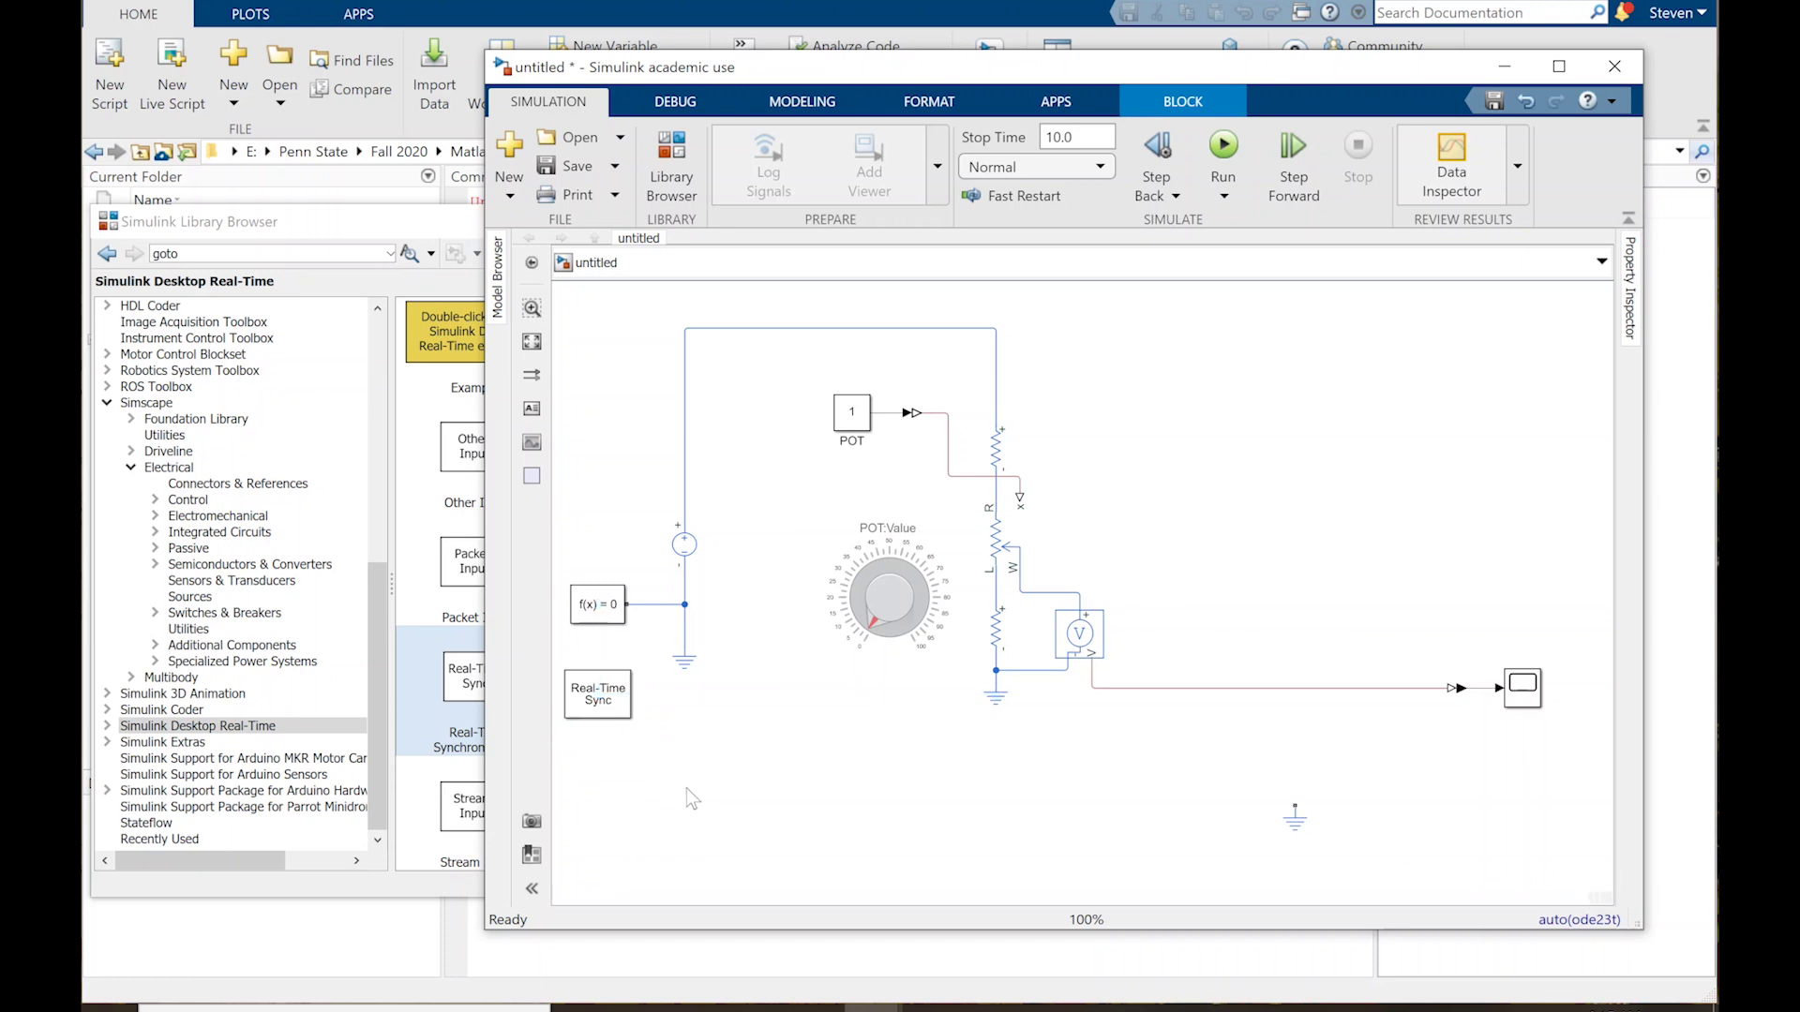
left_click(864, 585)
left_click(828, 460)
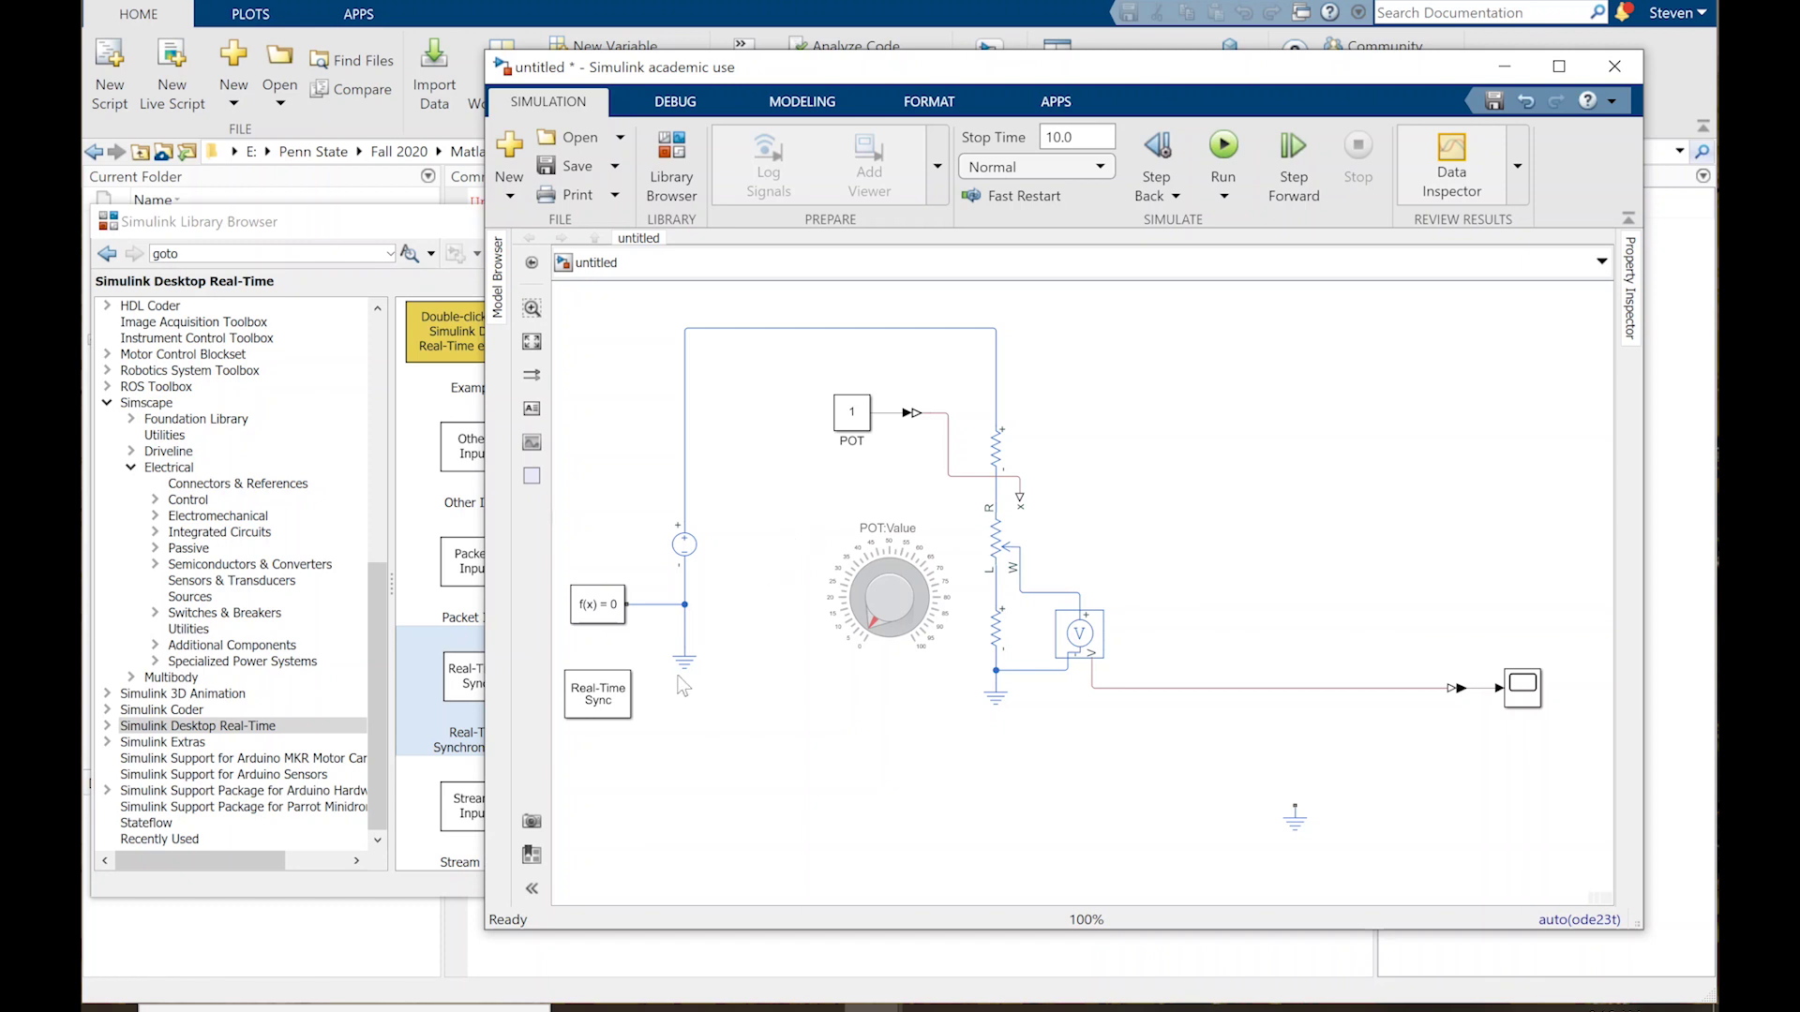
left_click(611, 701)
left_click(784, 616)
left_click(876, 620)
left_click(1288, 544)
left_click(870, 583)
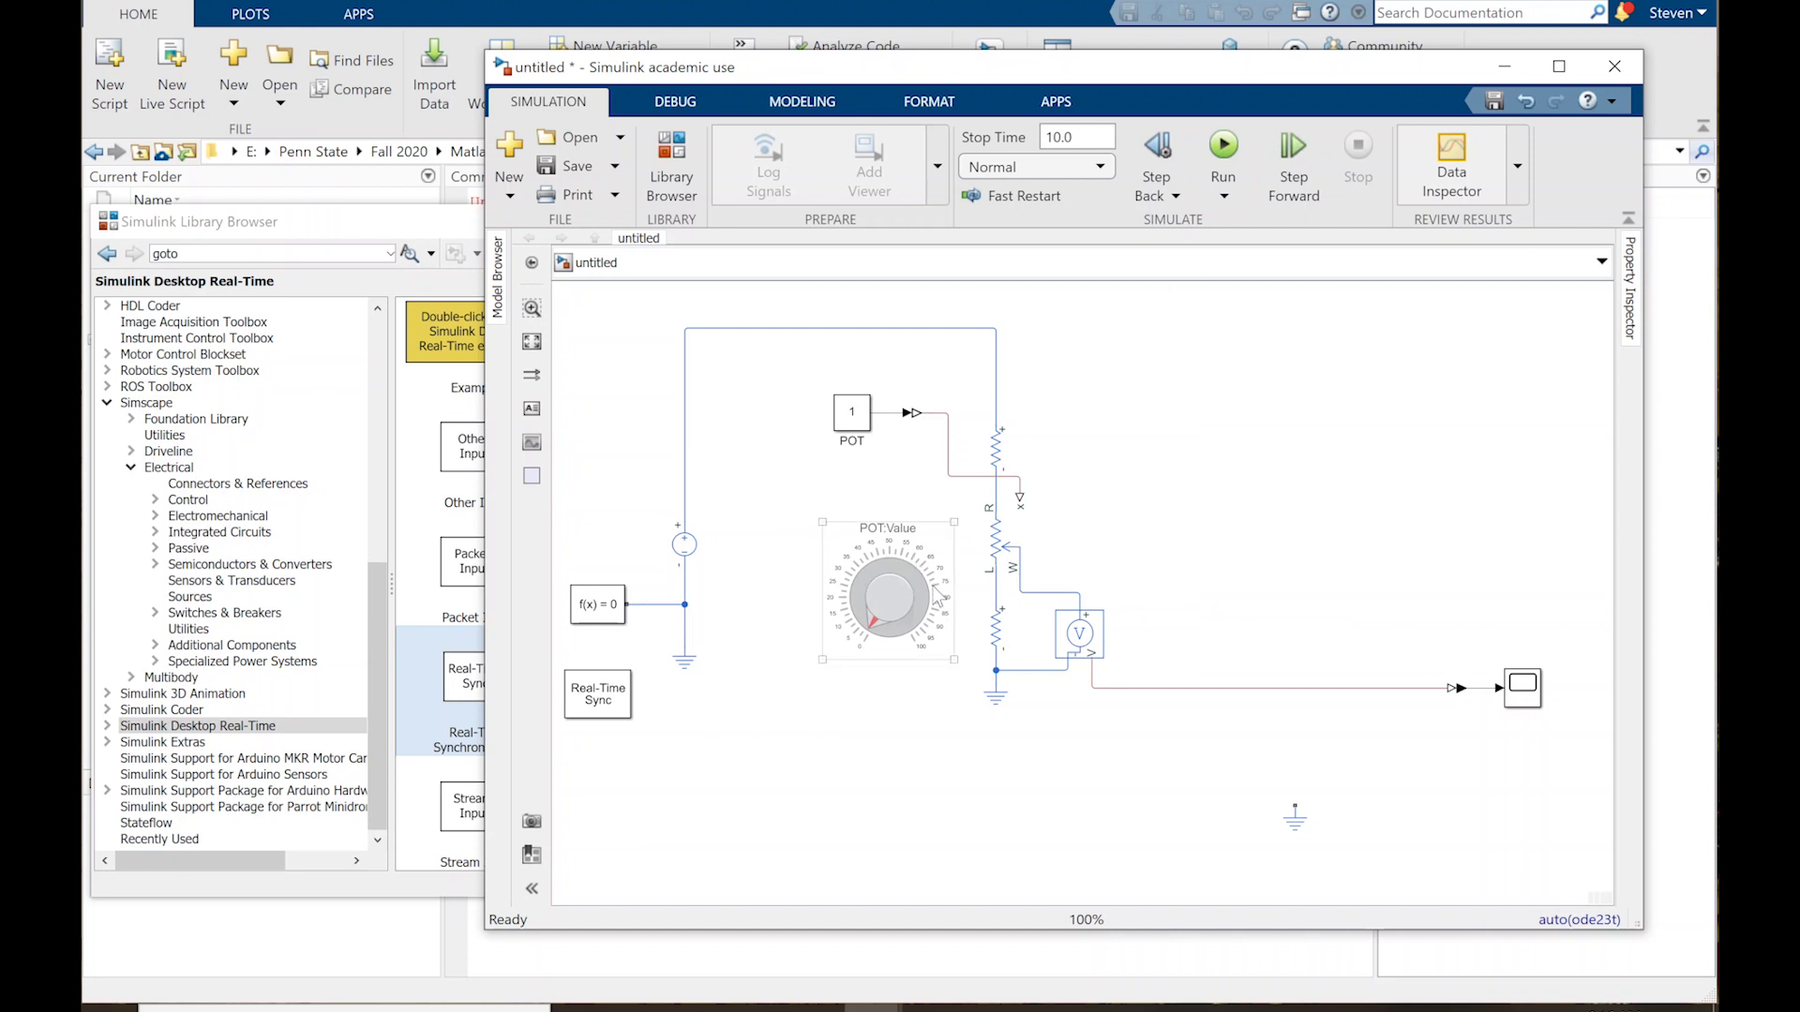
left_click(1078, 517)
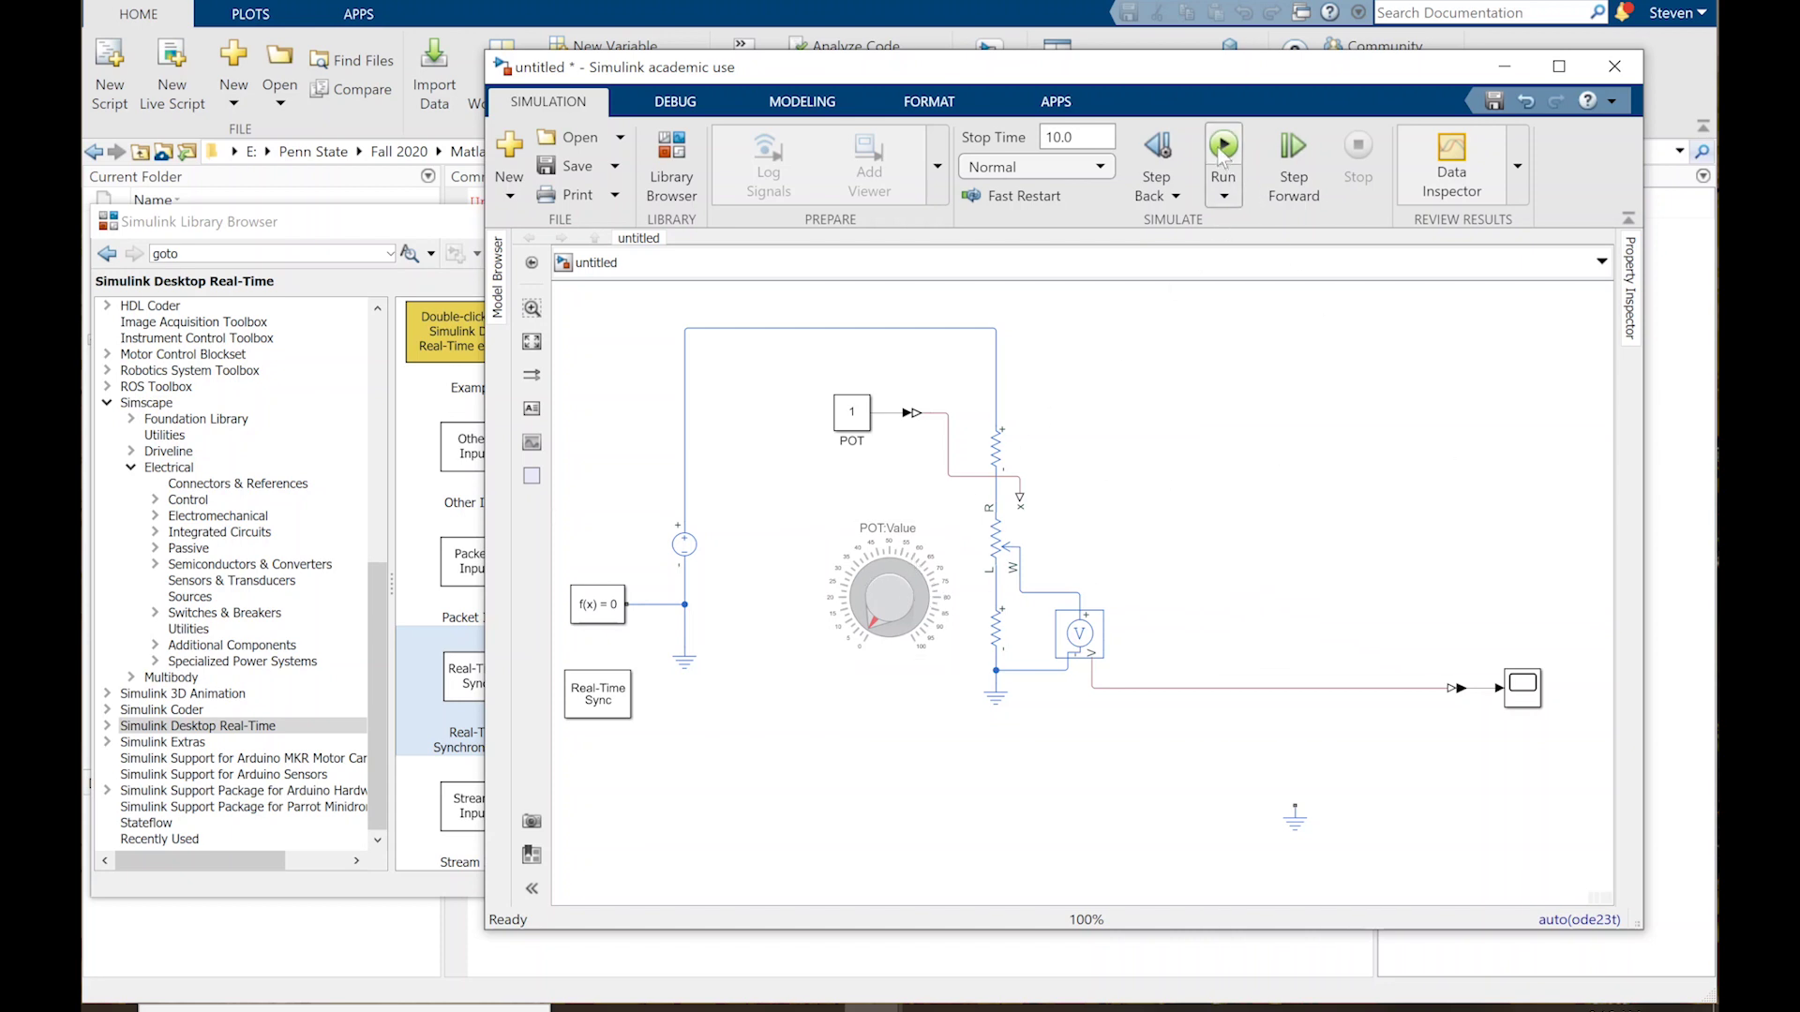
Step: Configure the Scope block to open at simulation start
double_click(1526, 705)
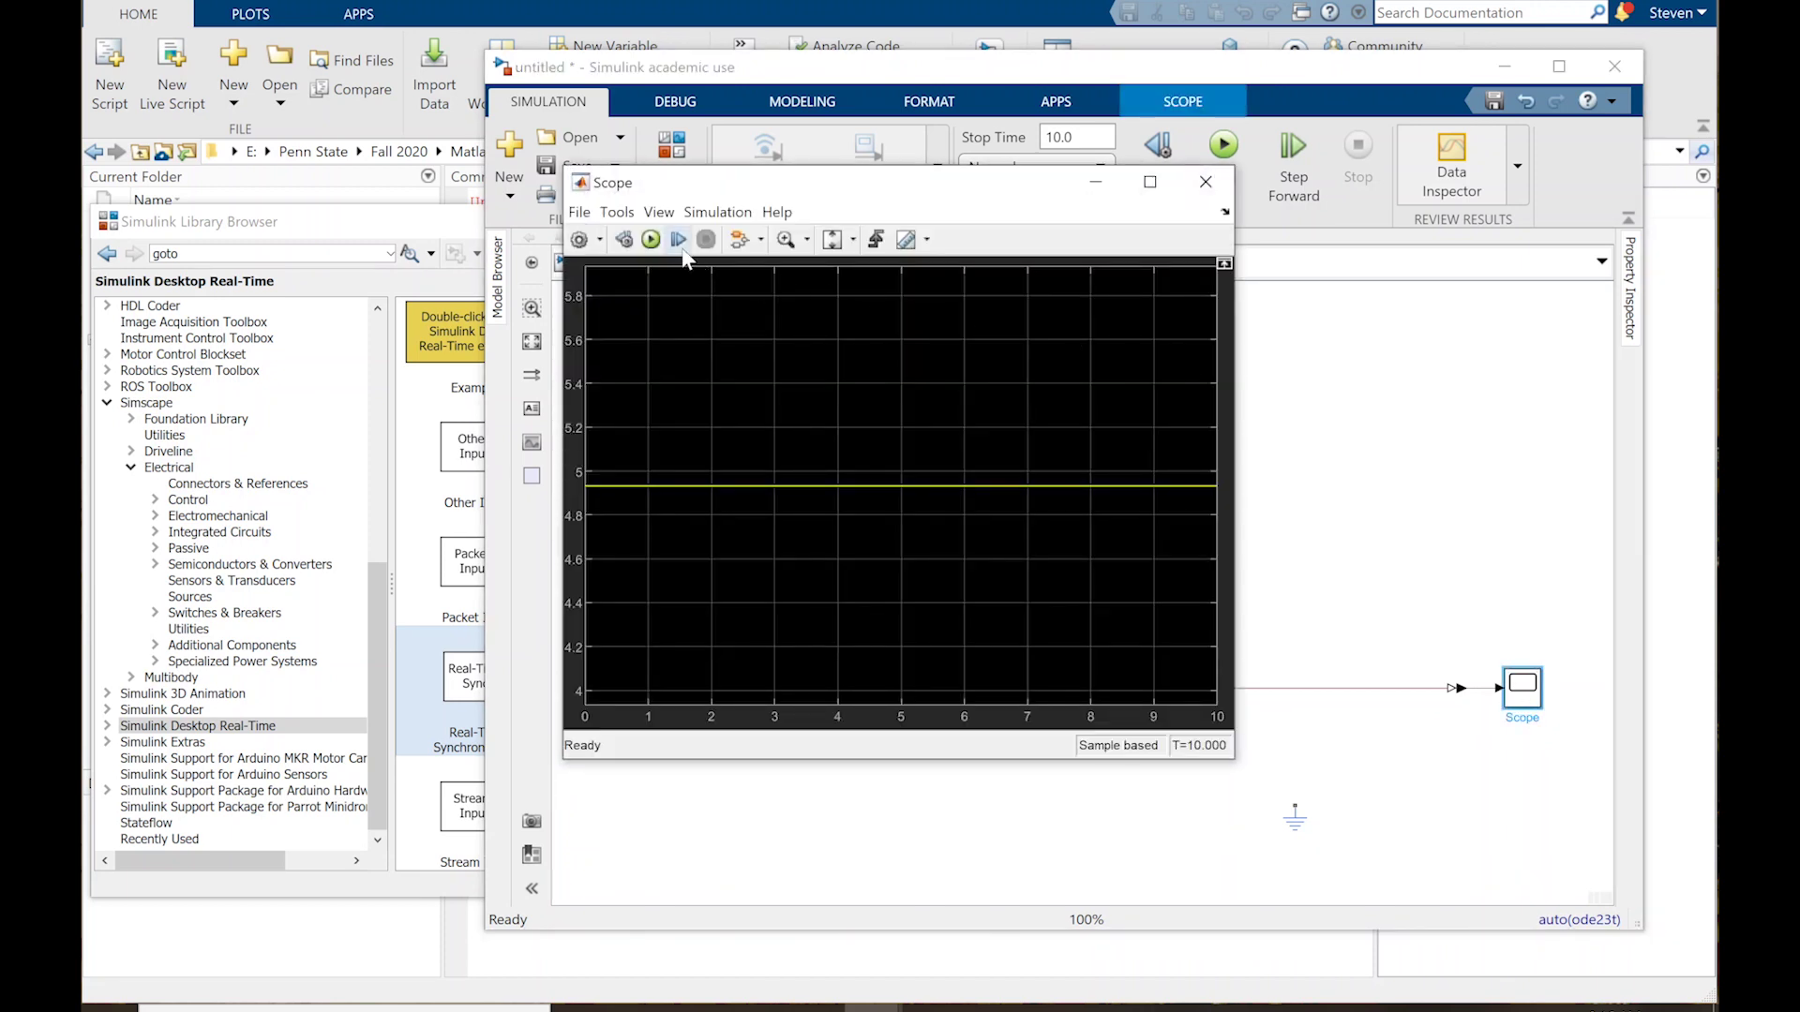
left_click(580, 240)
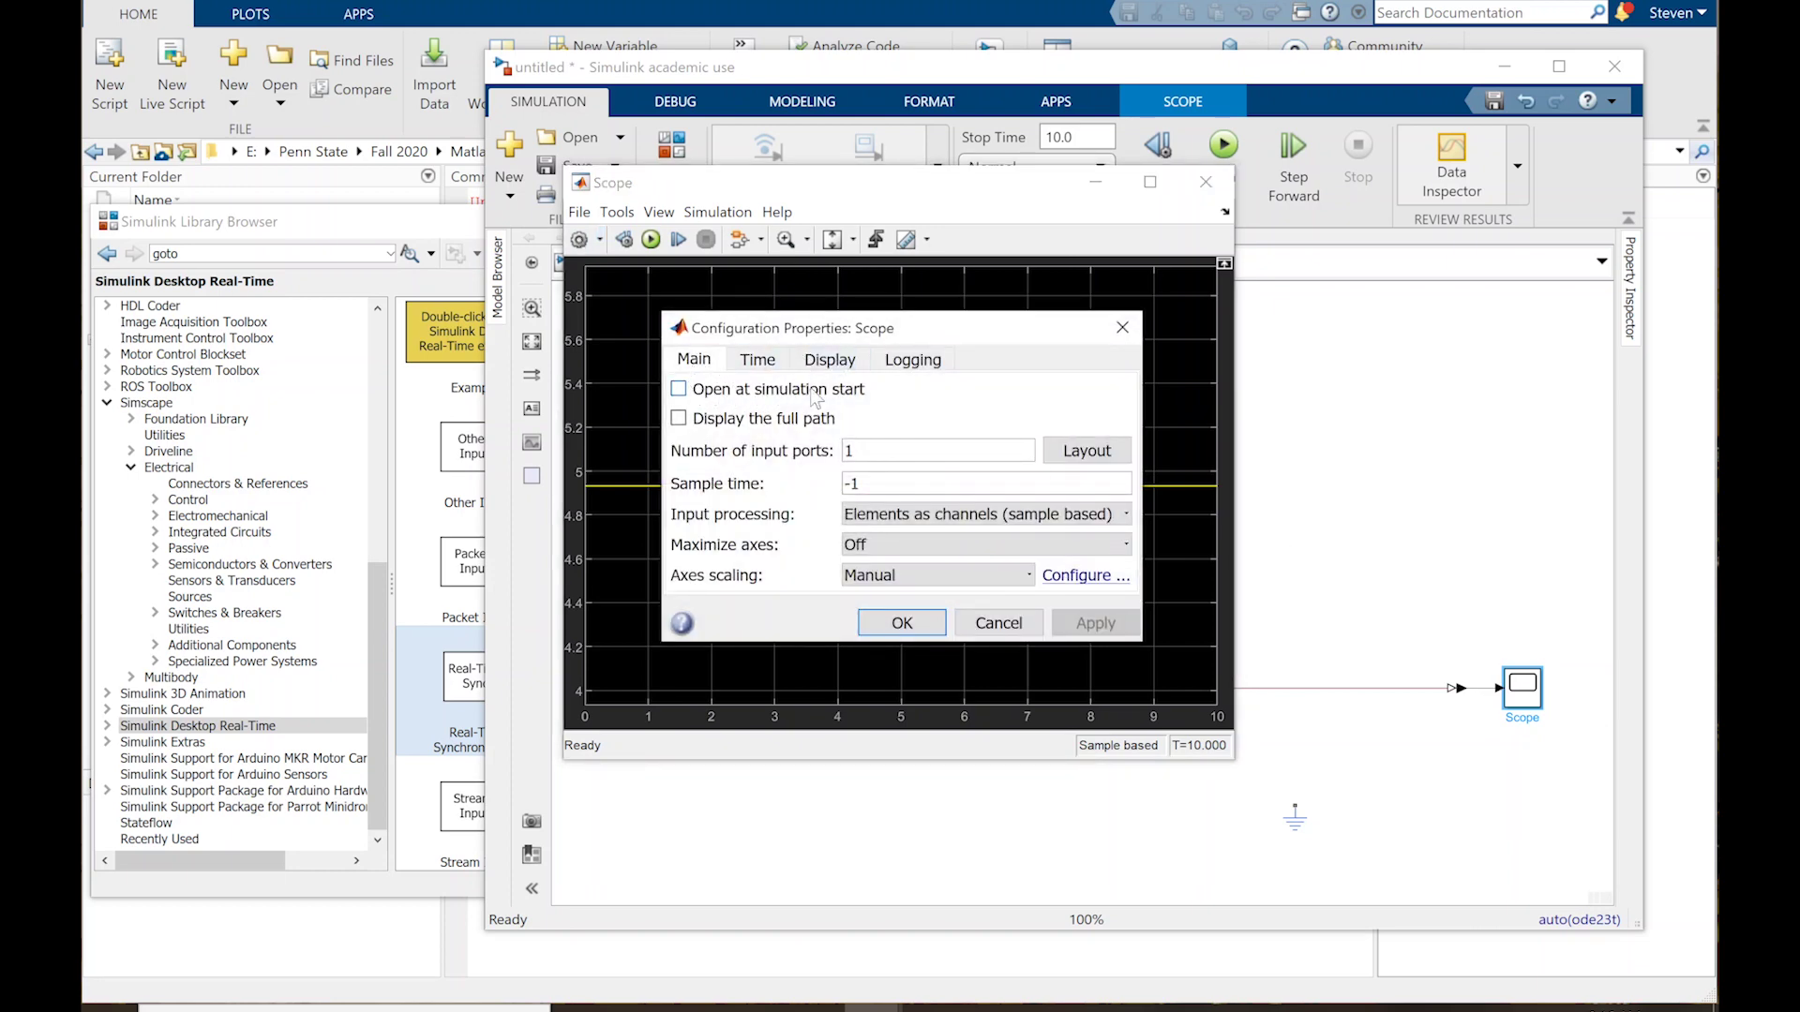
left_click(679, 389)
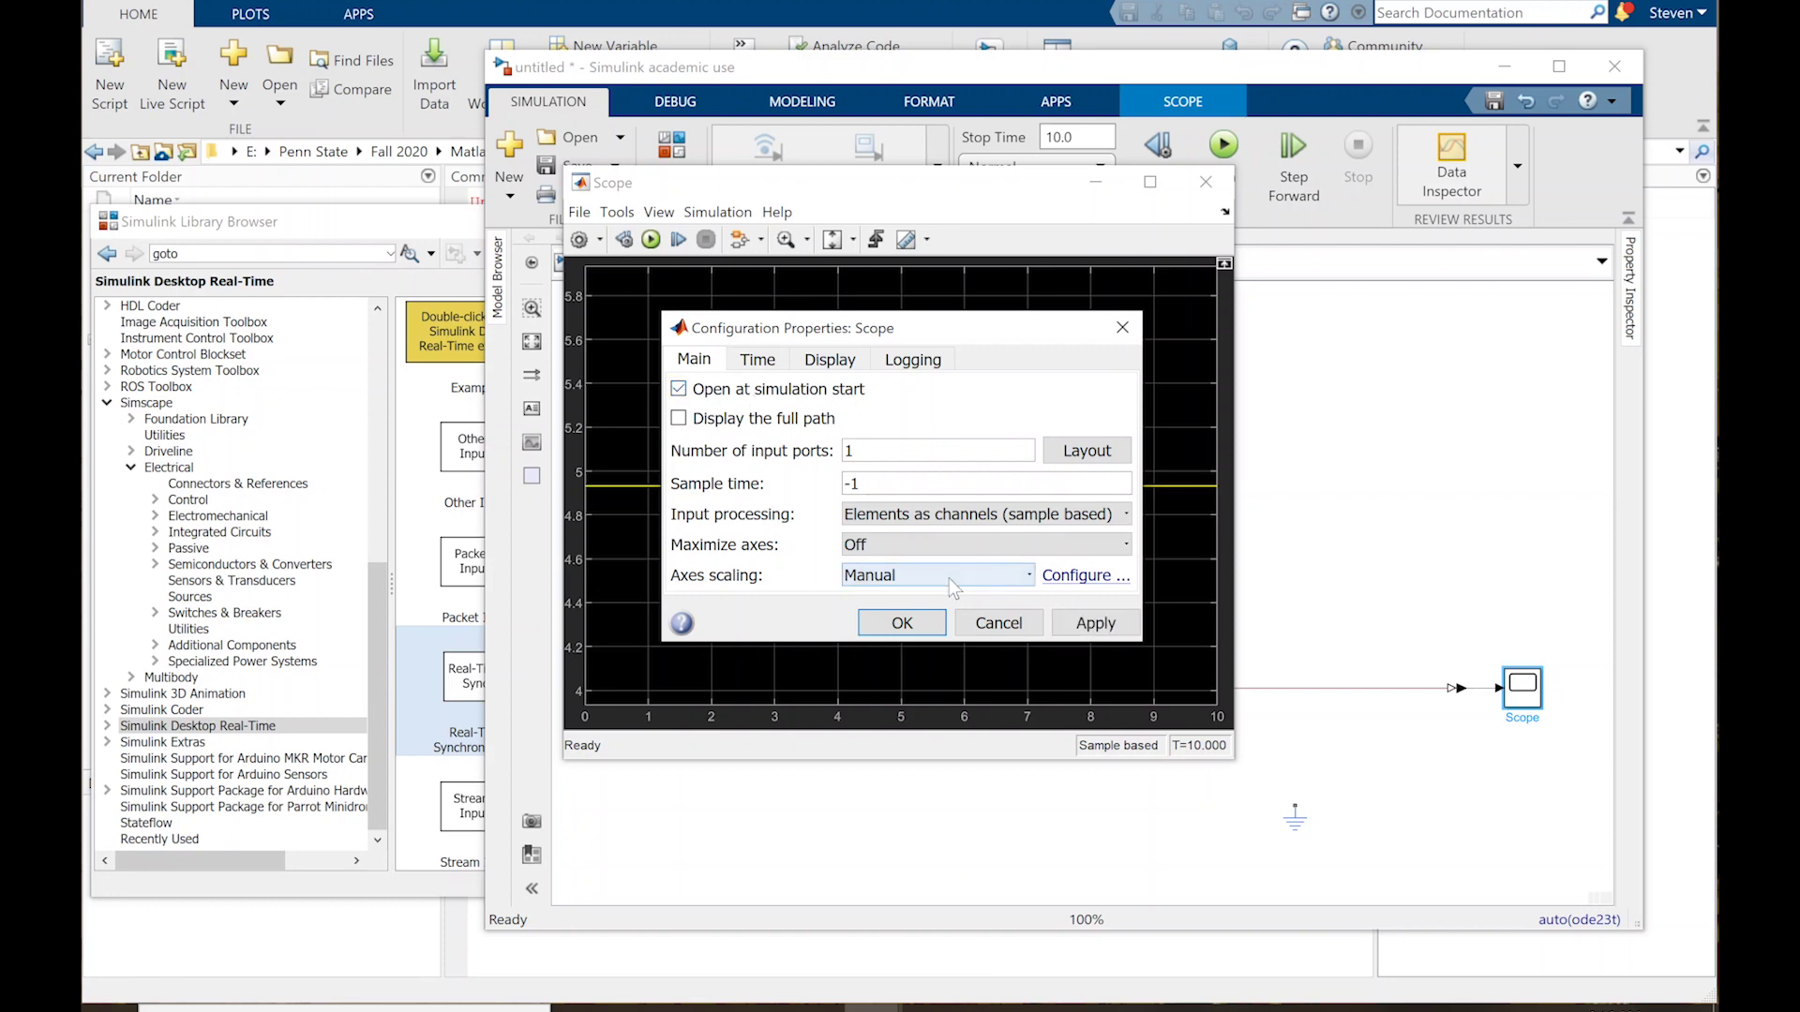
left_click(902, 623)
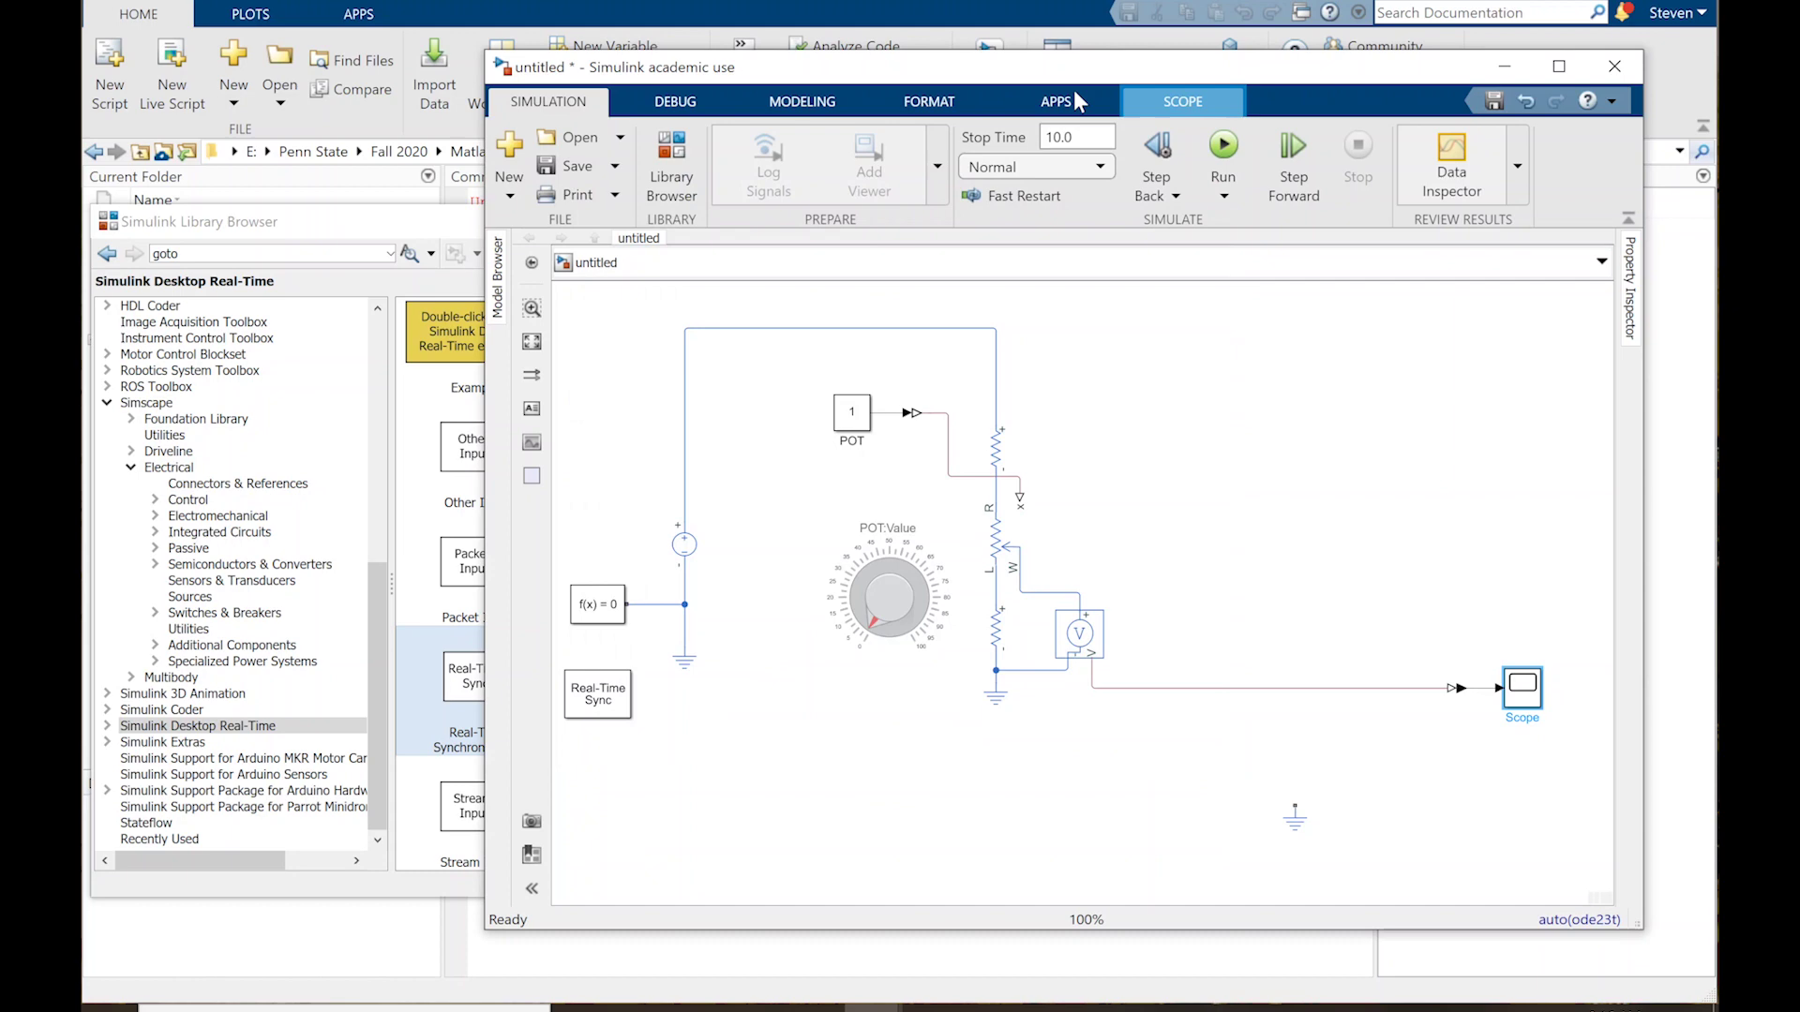
Step: Rearrange the model and Scope windows so the scope opens beside the circuit without covering the knob, and close the scope
left_click_drag(1061, 74, 704, 70)
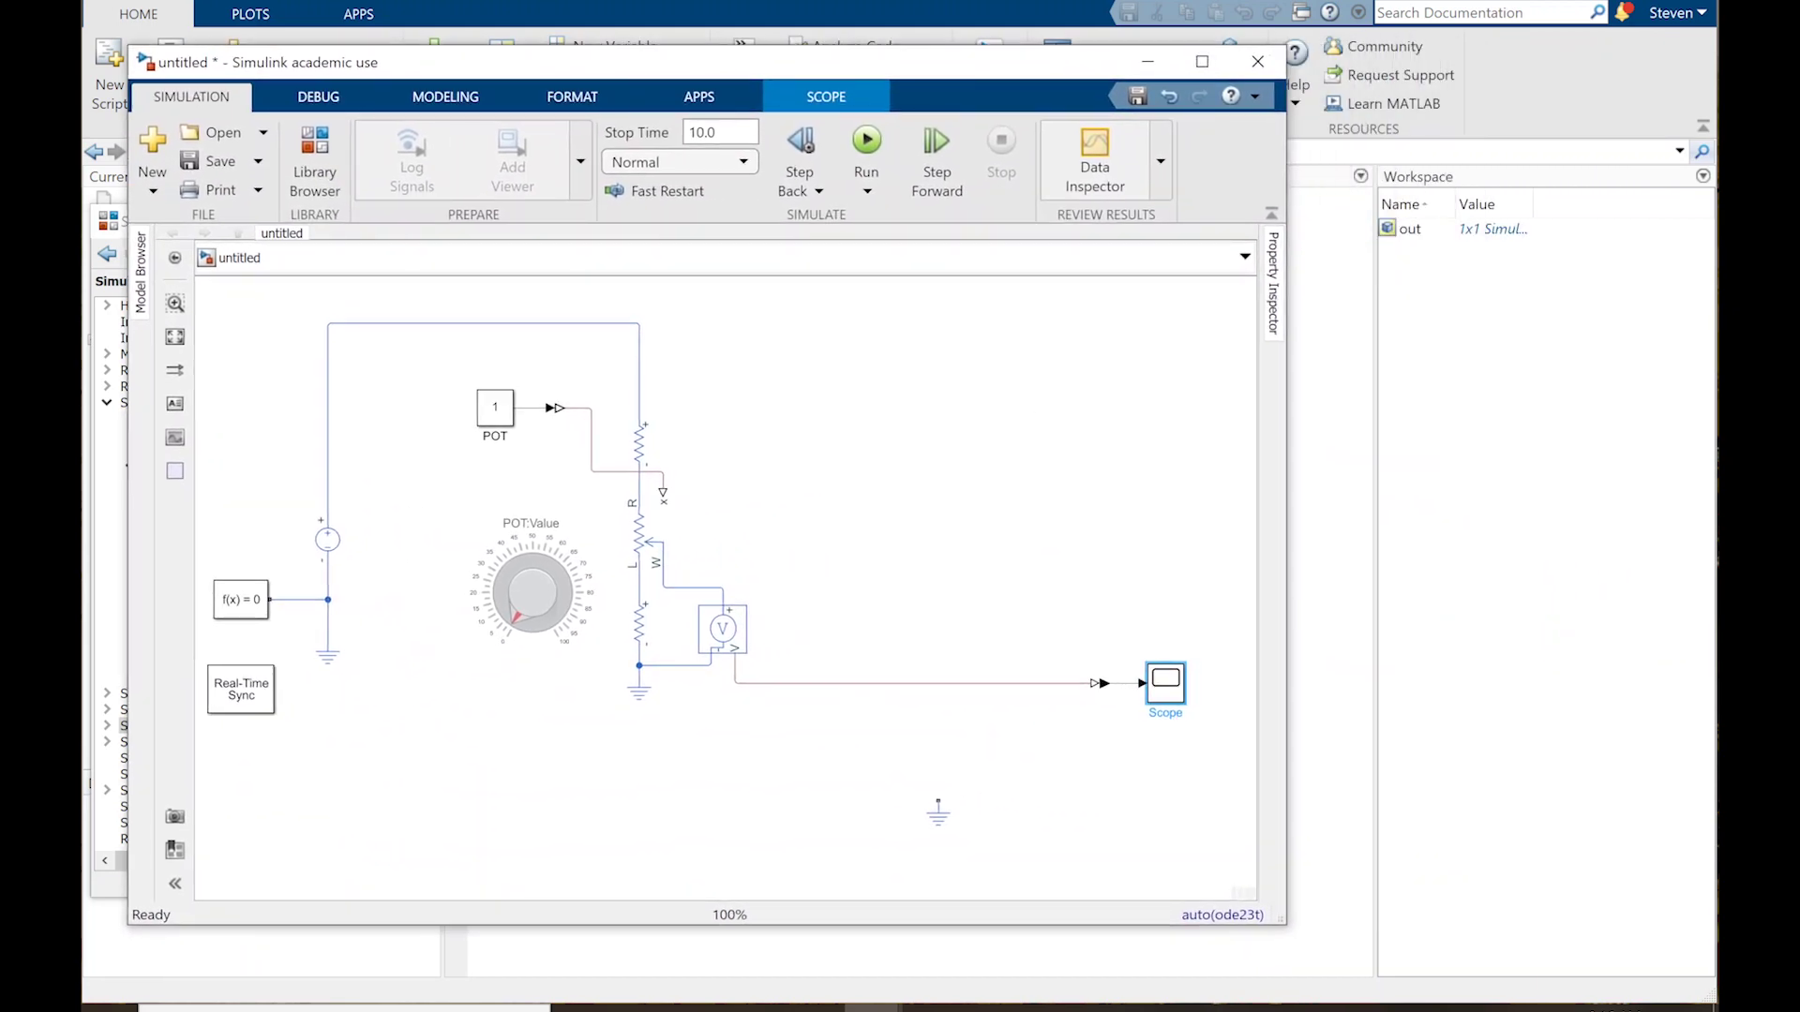
double_click(1167, 694)
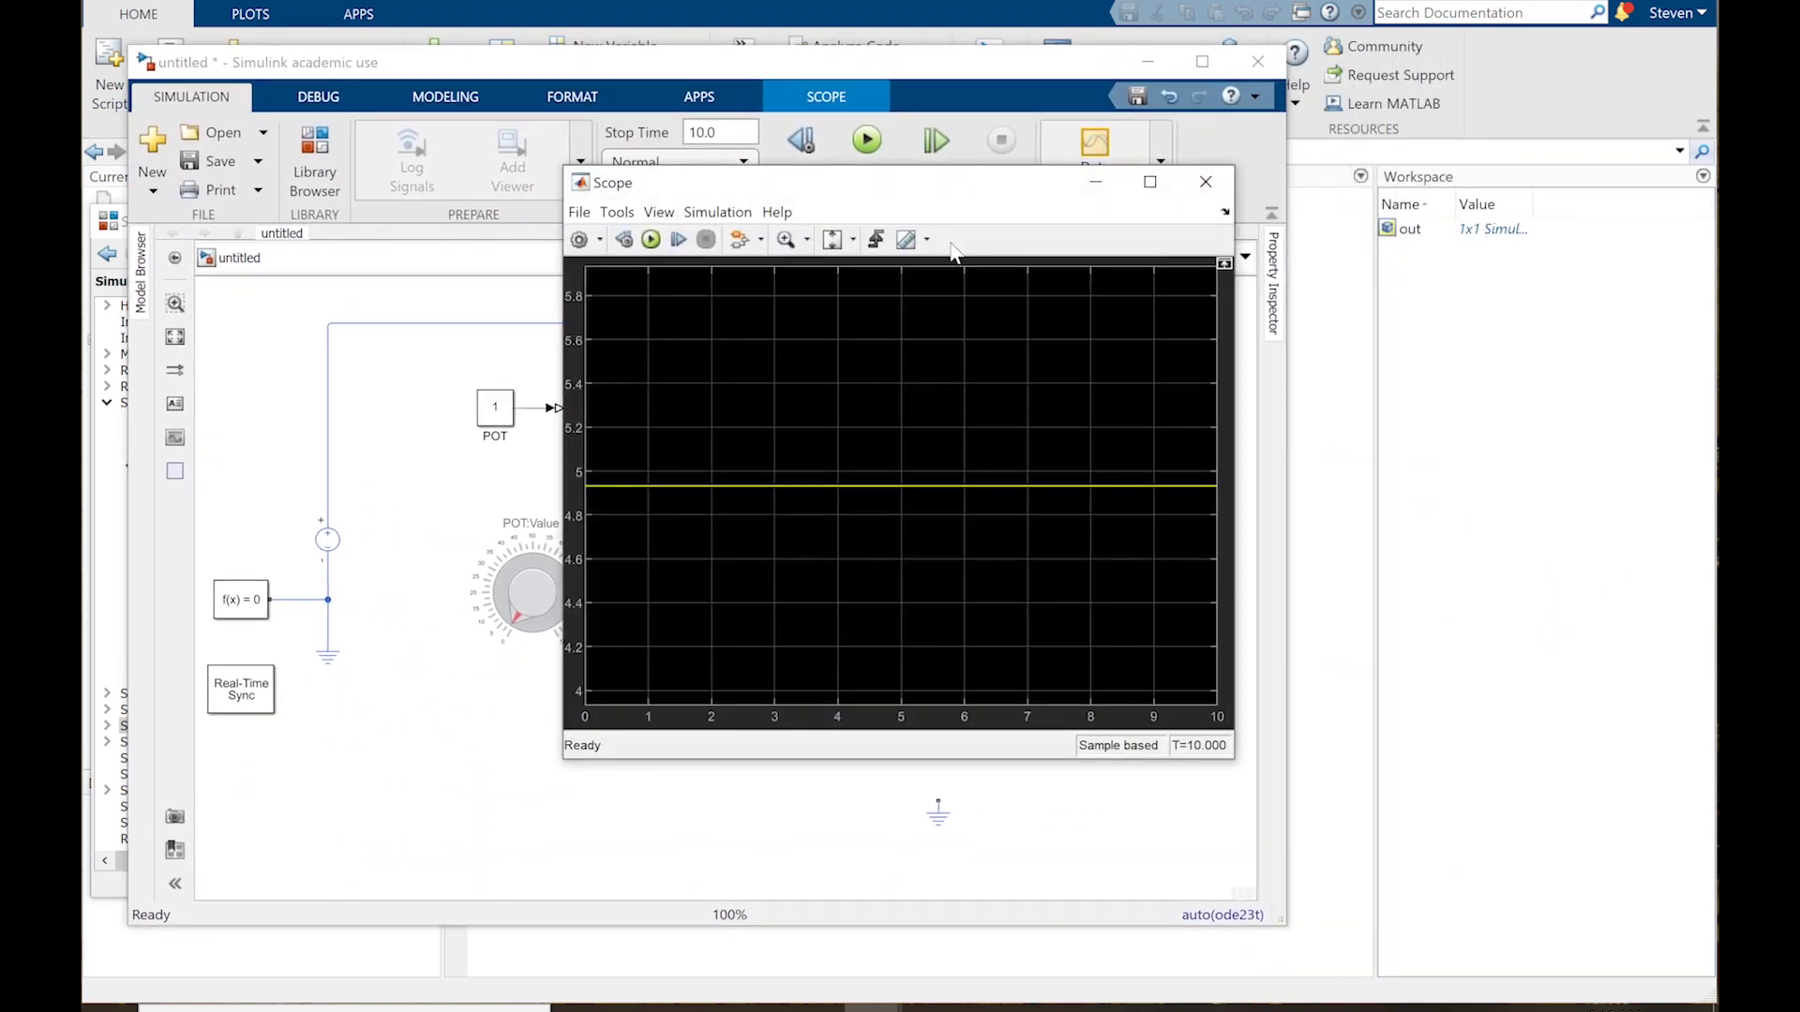
left_click_drag(925, 179, 1349, 183)
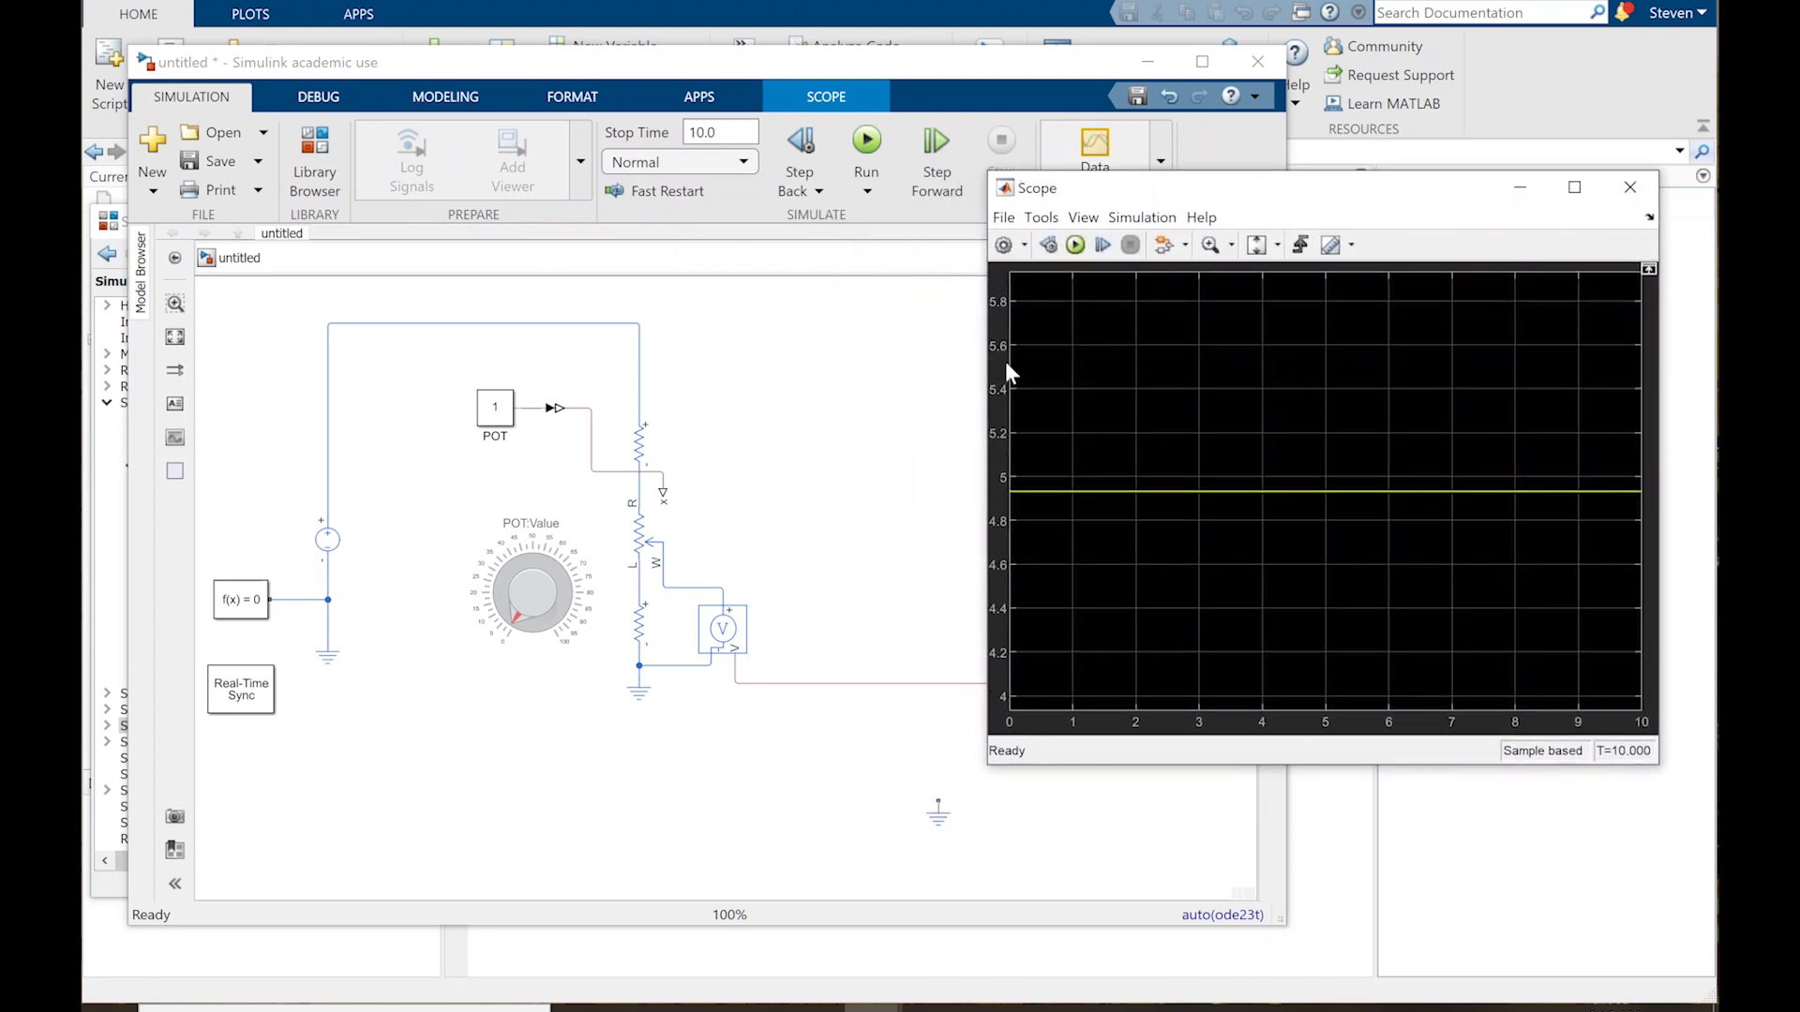
double_click(1236, 184)
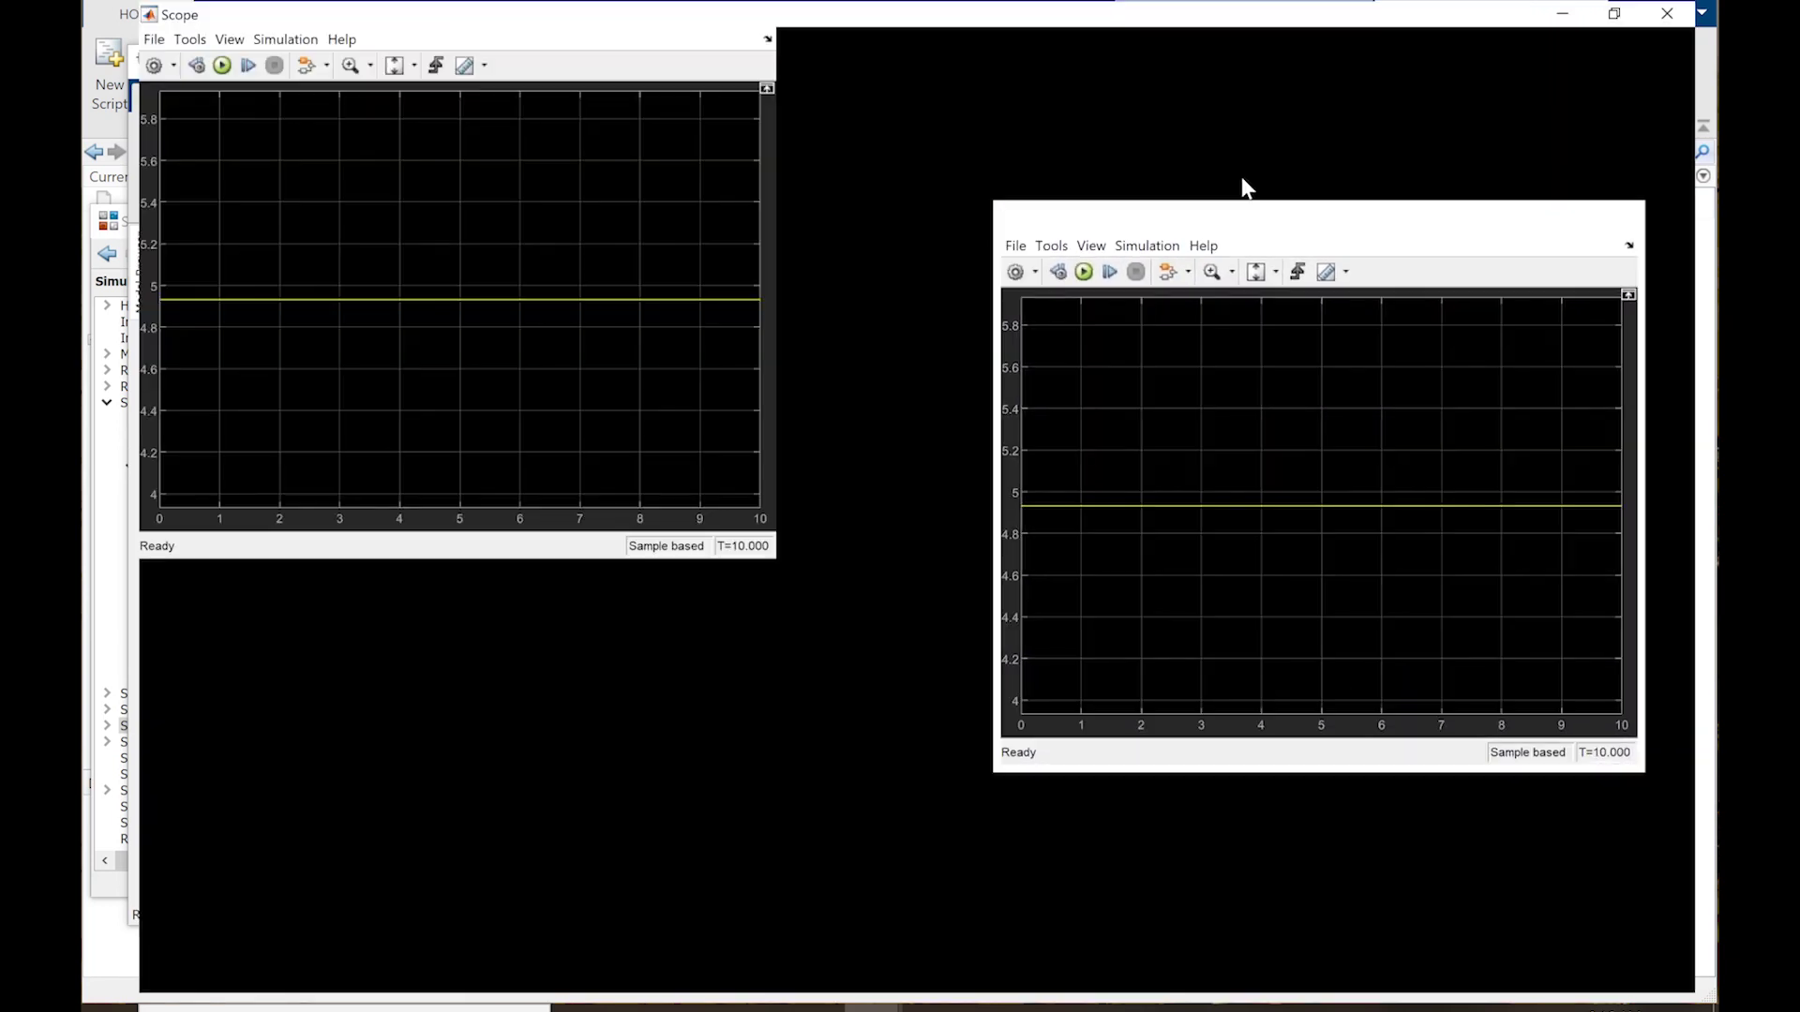
key("alt+F4")
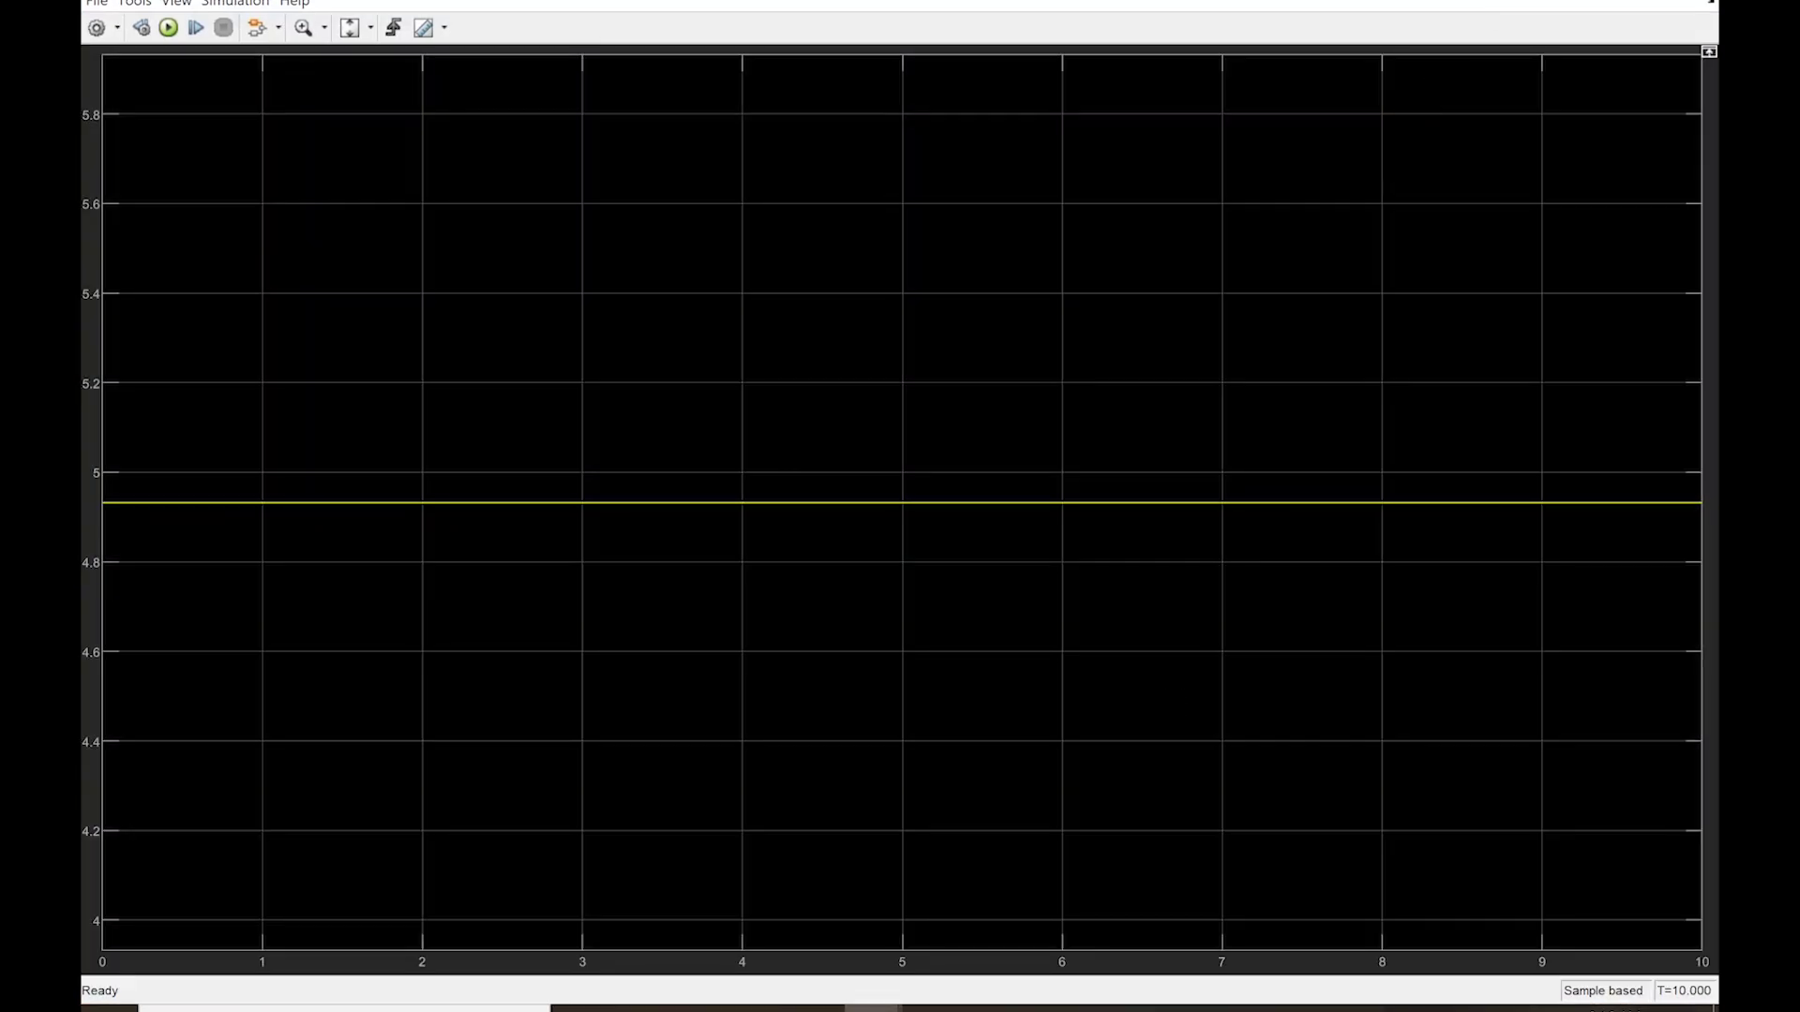
double_click(1458, 1)
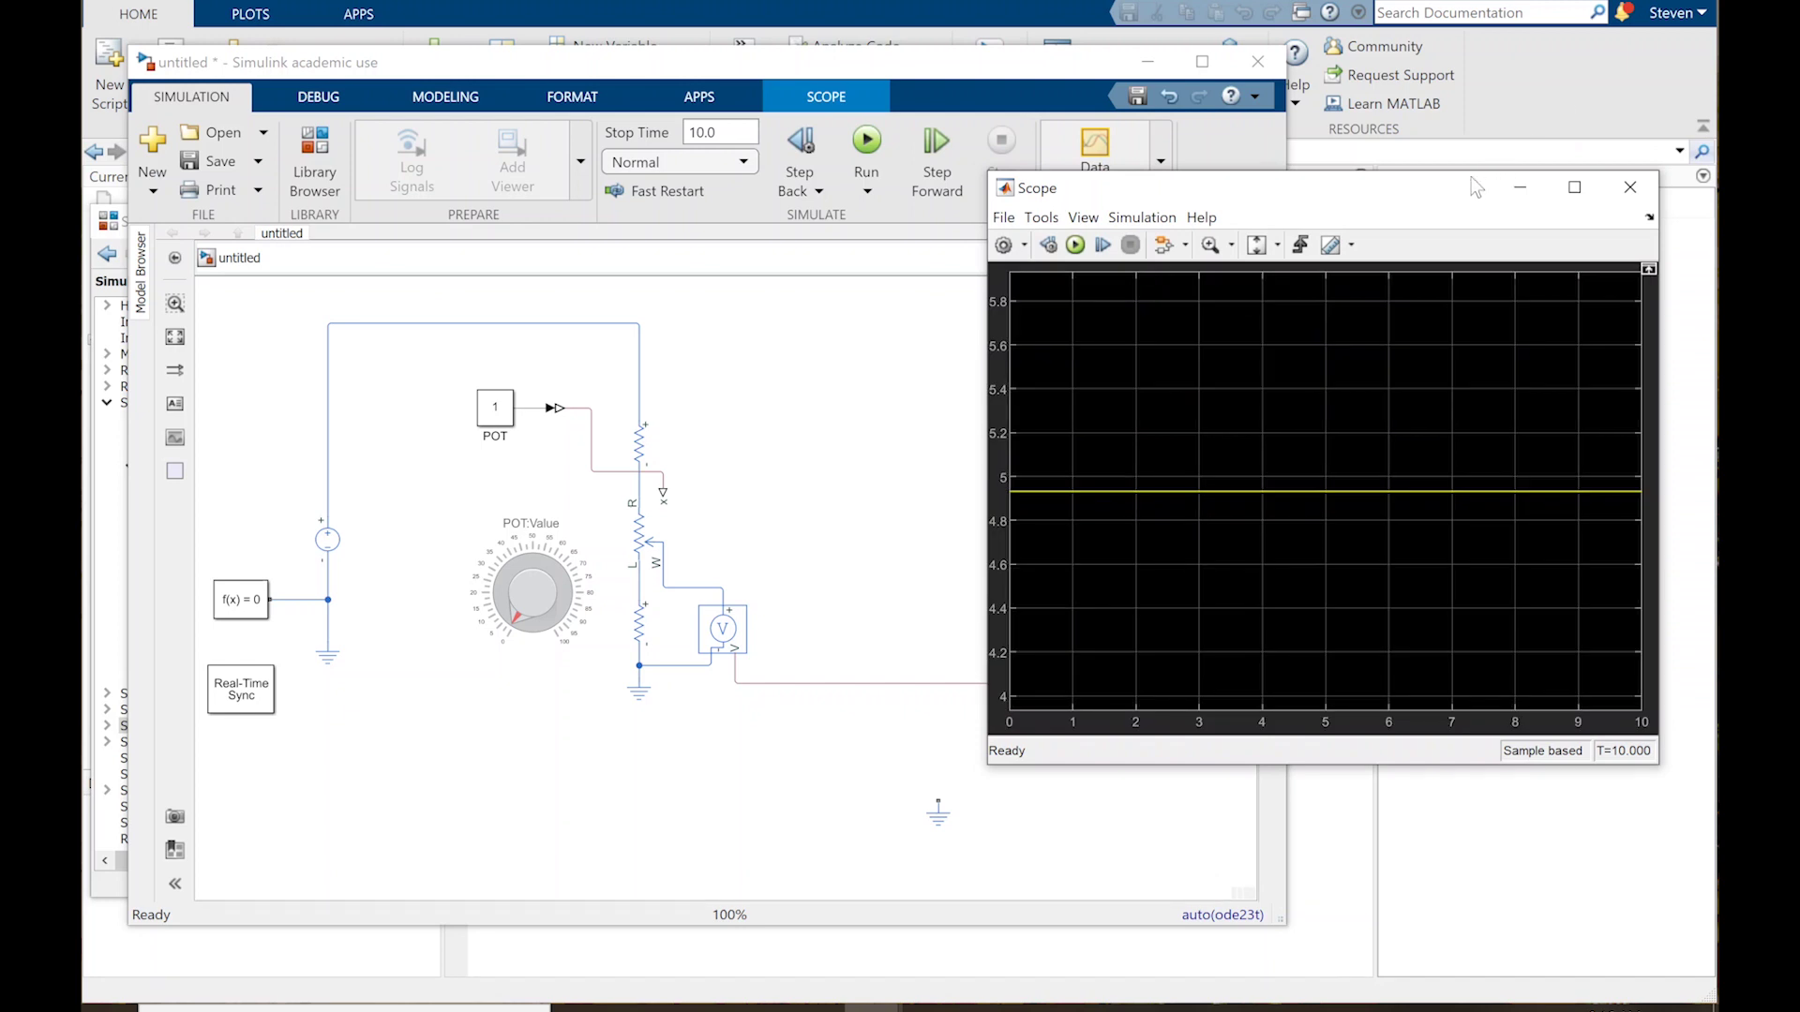
left_click_drag(1449, 196, 867, 283)
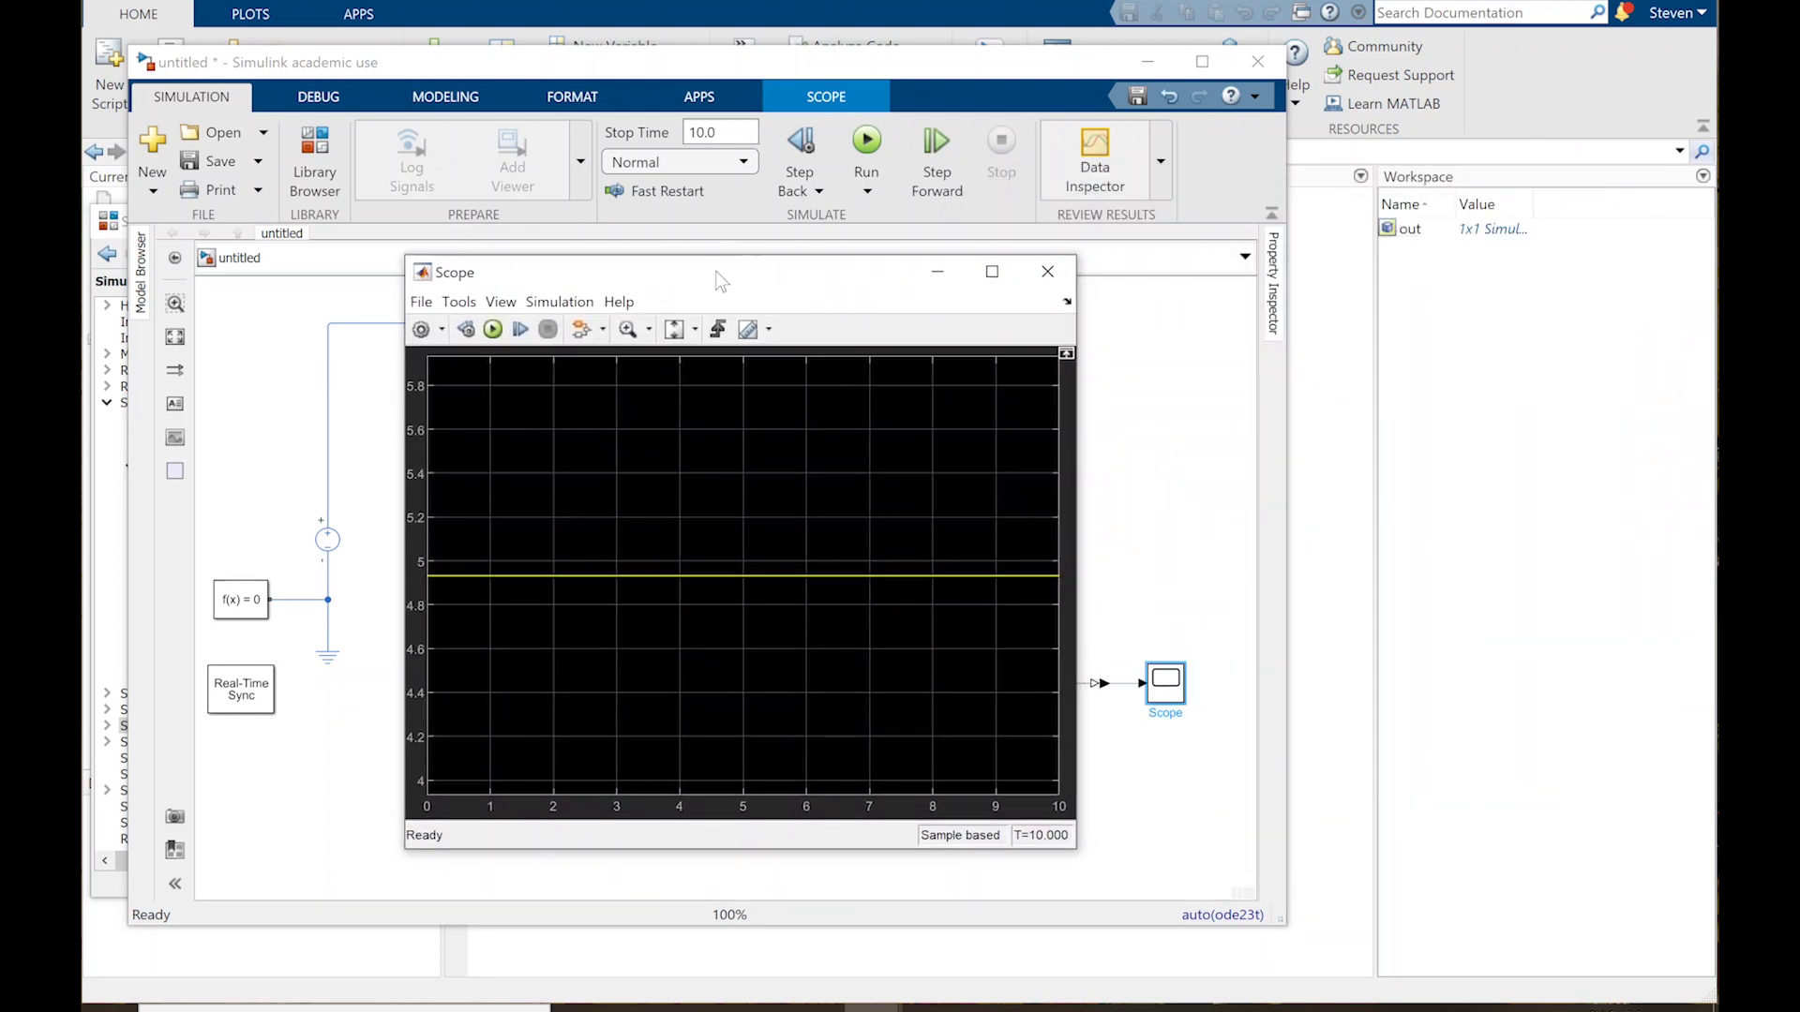
left_click_drag(716, 272, 1302, 265)
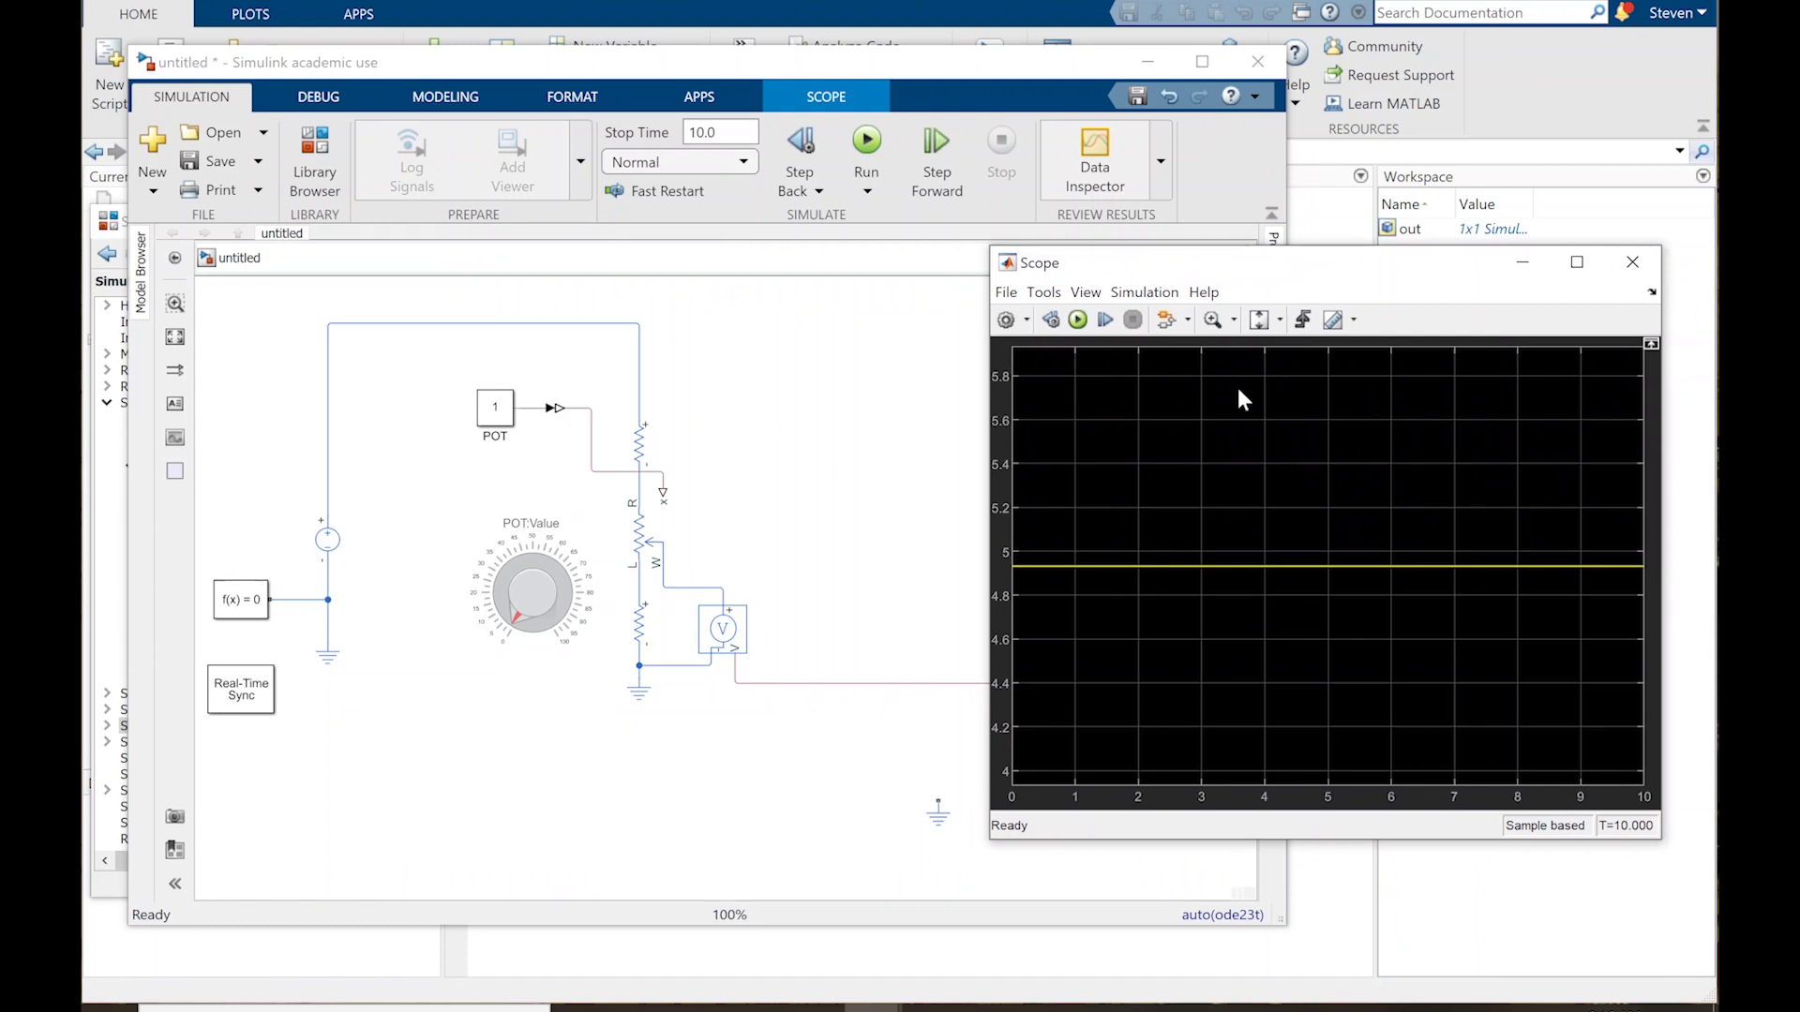
left_click(1632, 261)
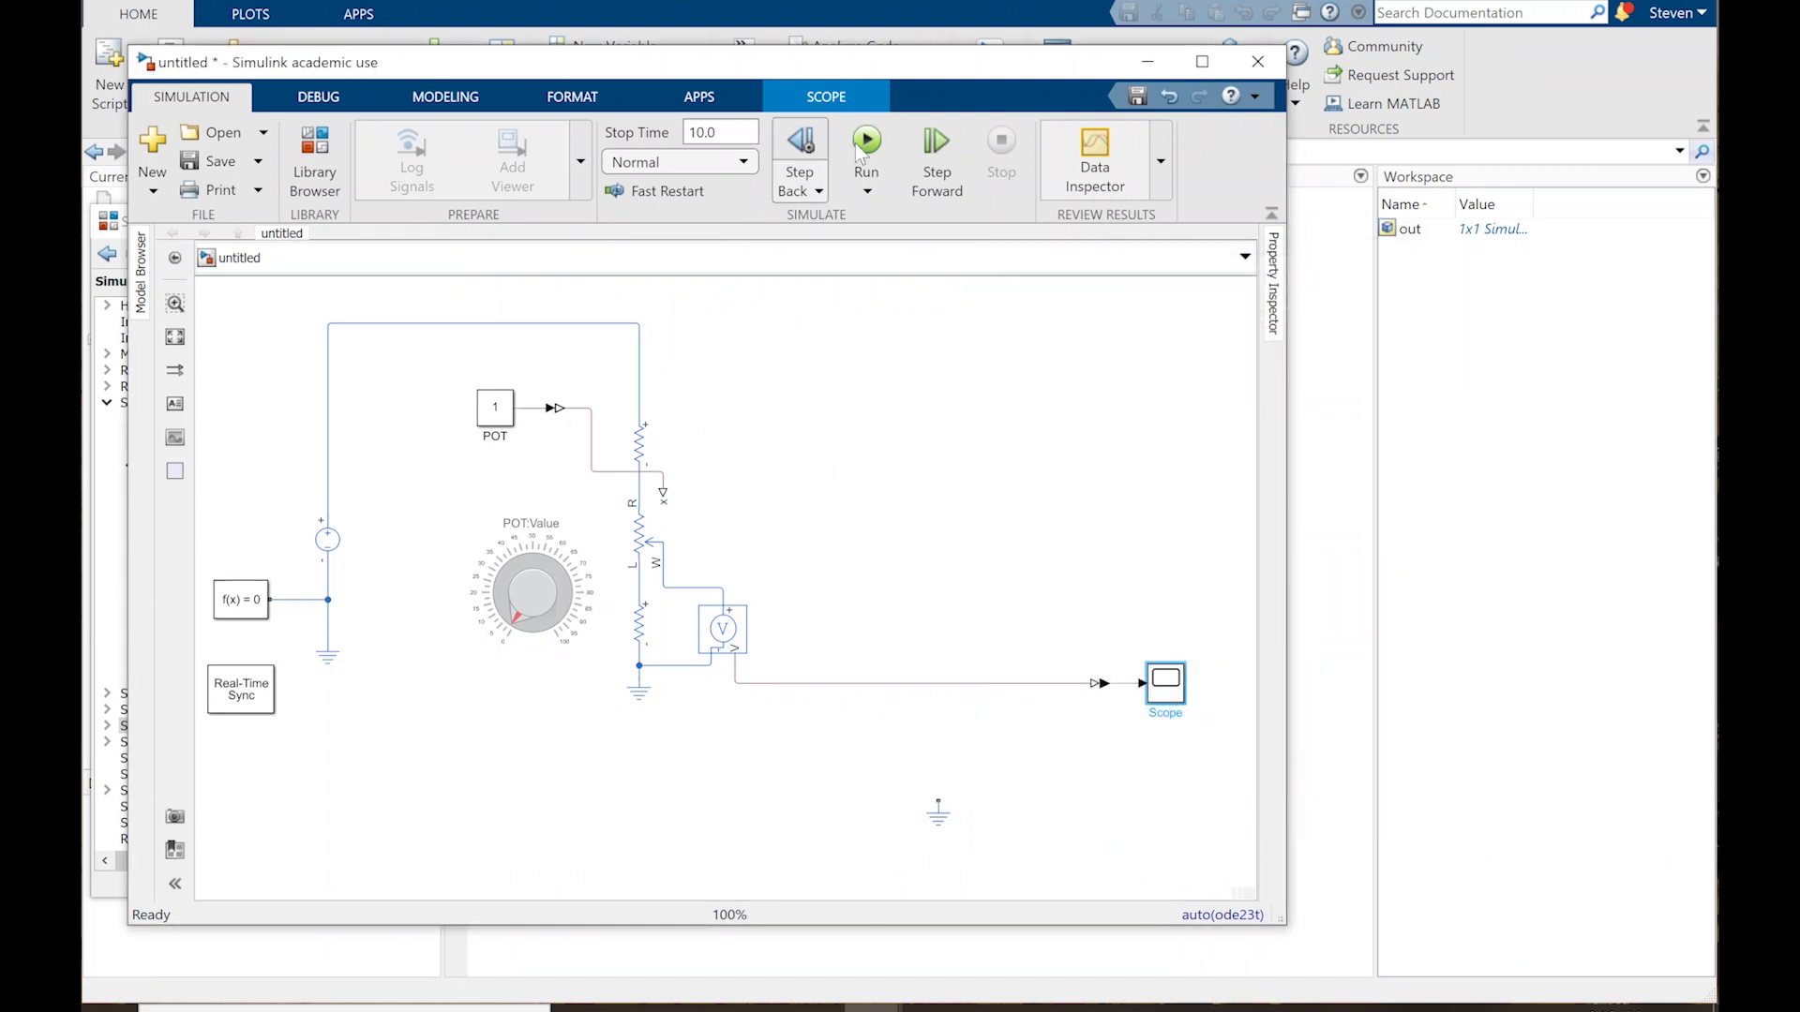
Step: Run the simulation while turning the POT knob to about 70, and close the diagnostics and scope windows
left_click(867, 143)
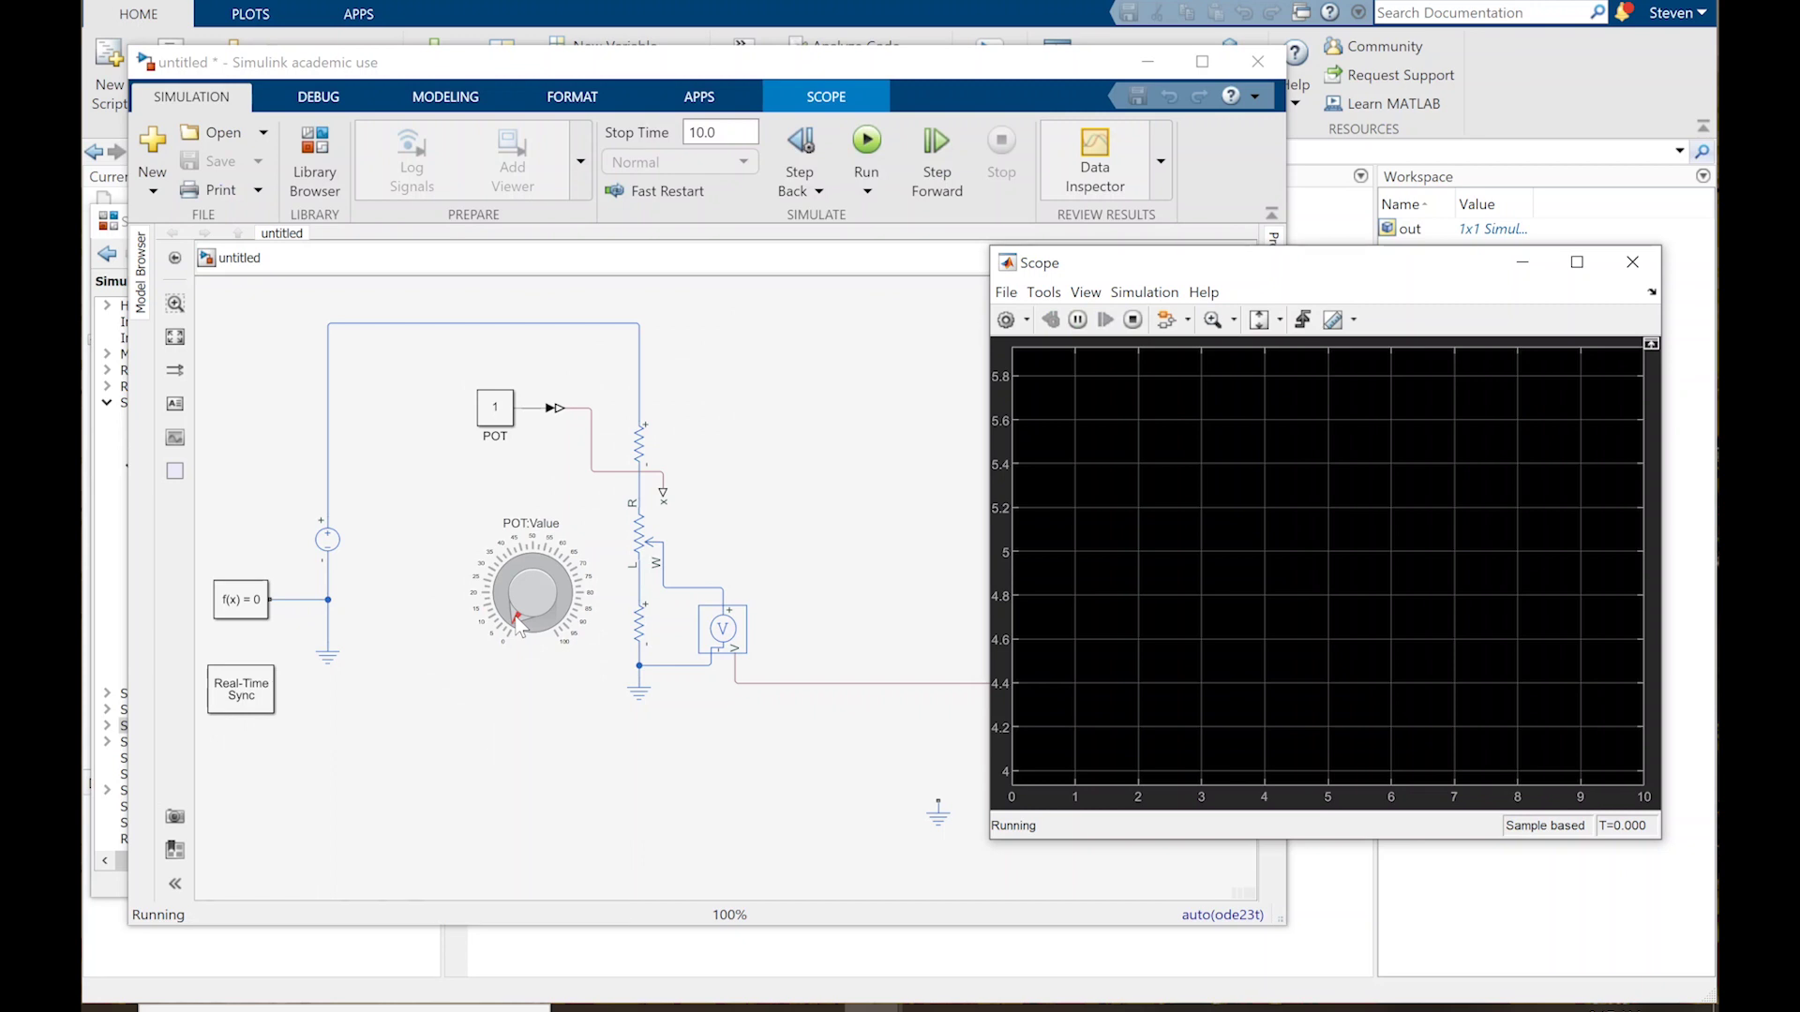
left_click_drag(519, 623, 563, 581)
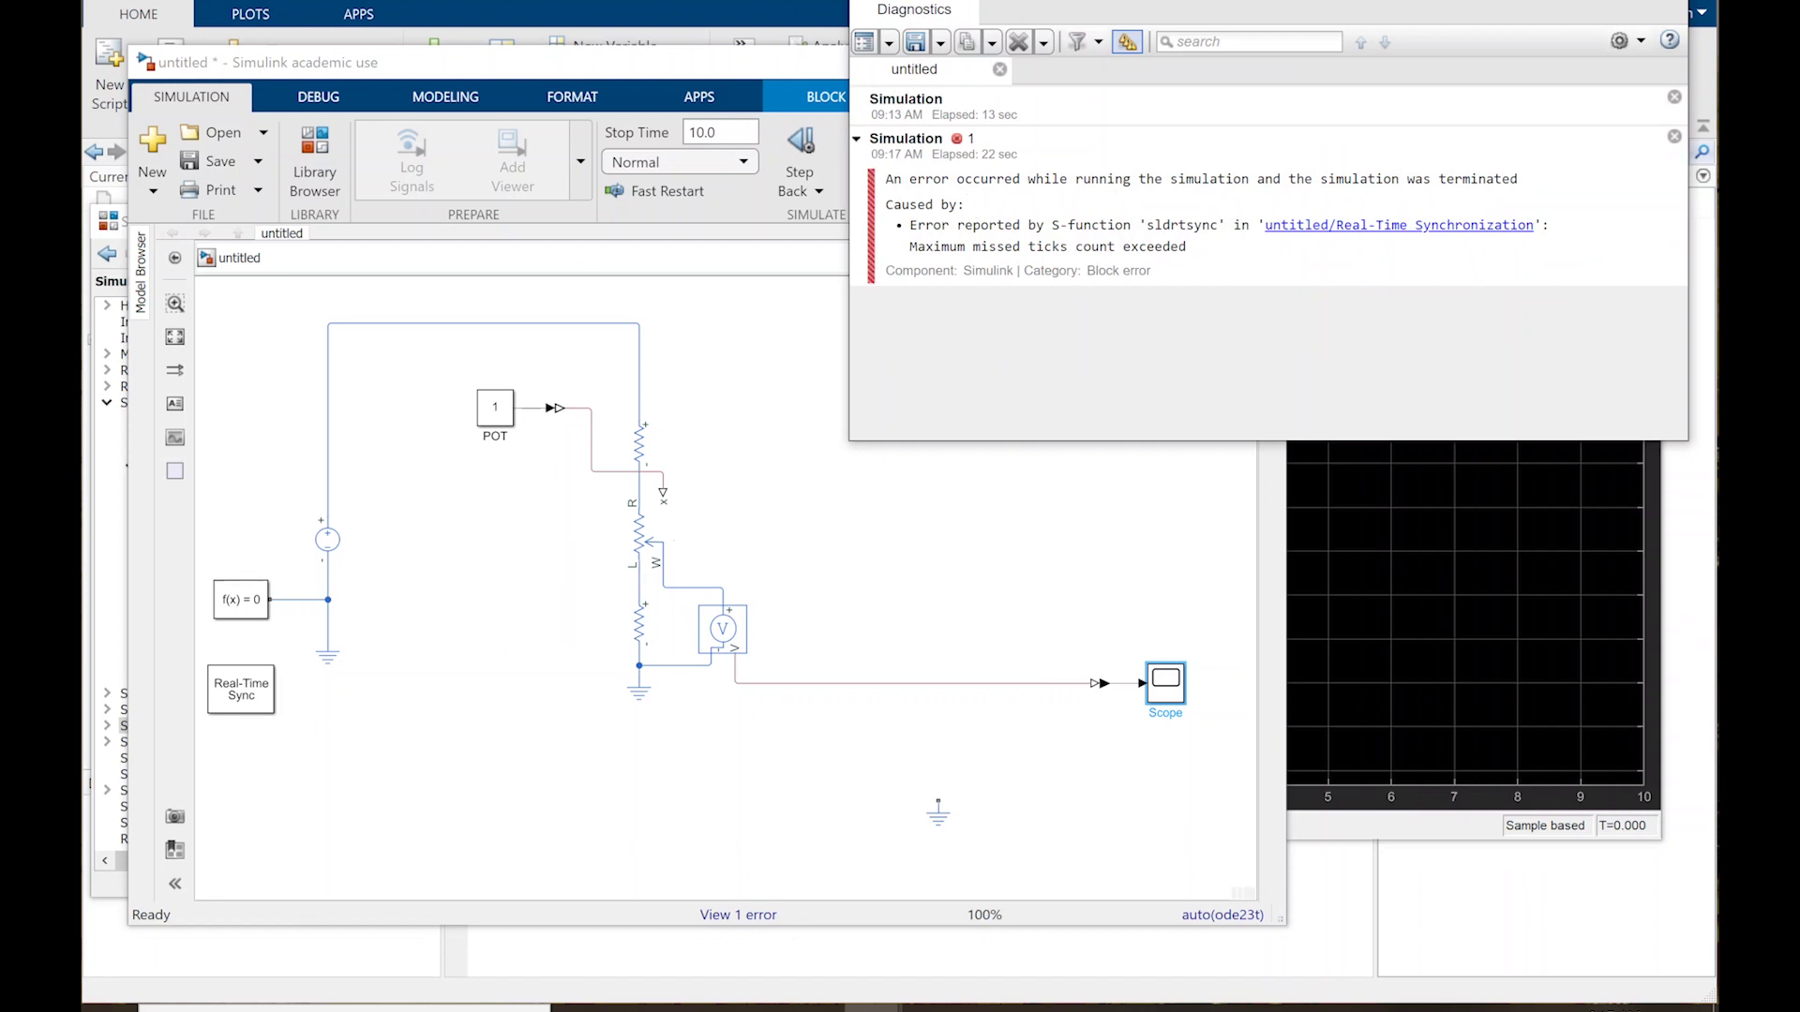
left_click(530, 586)
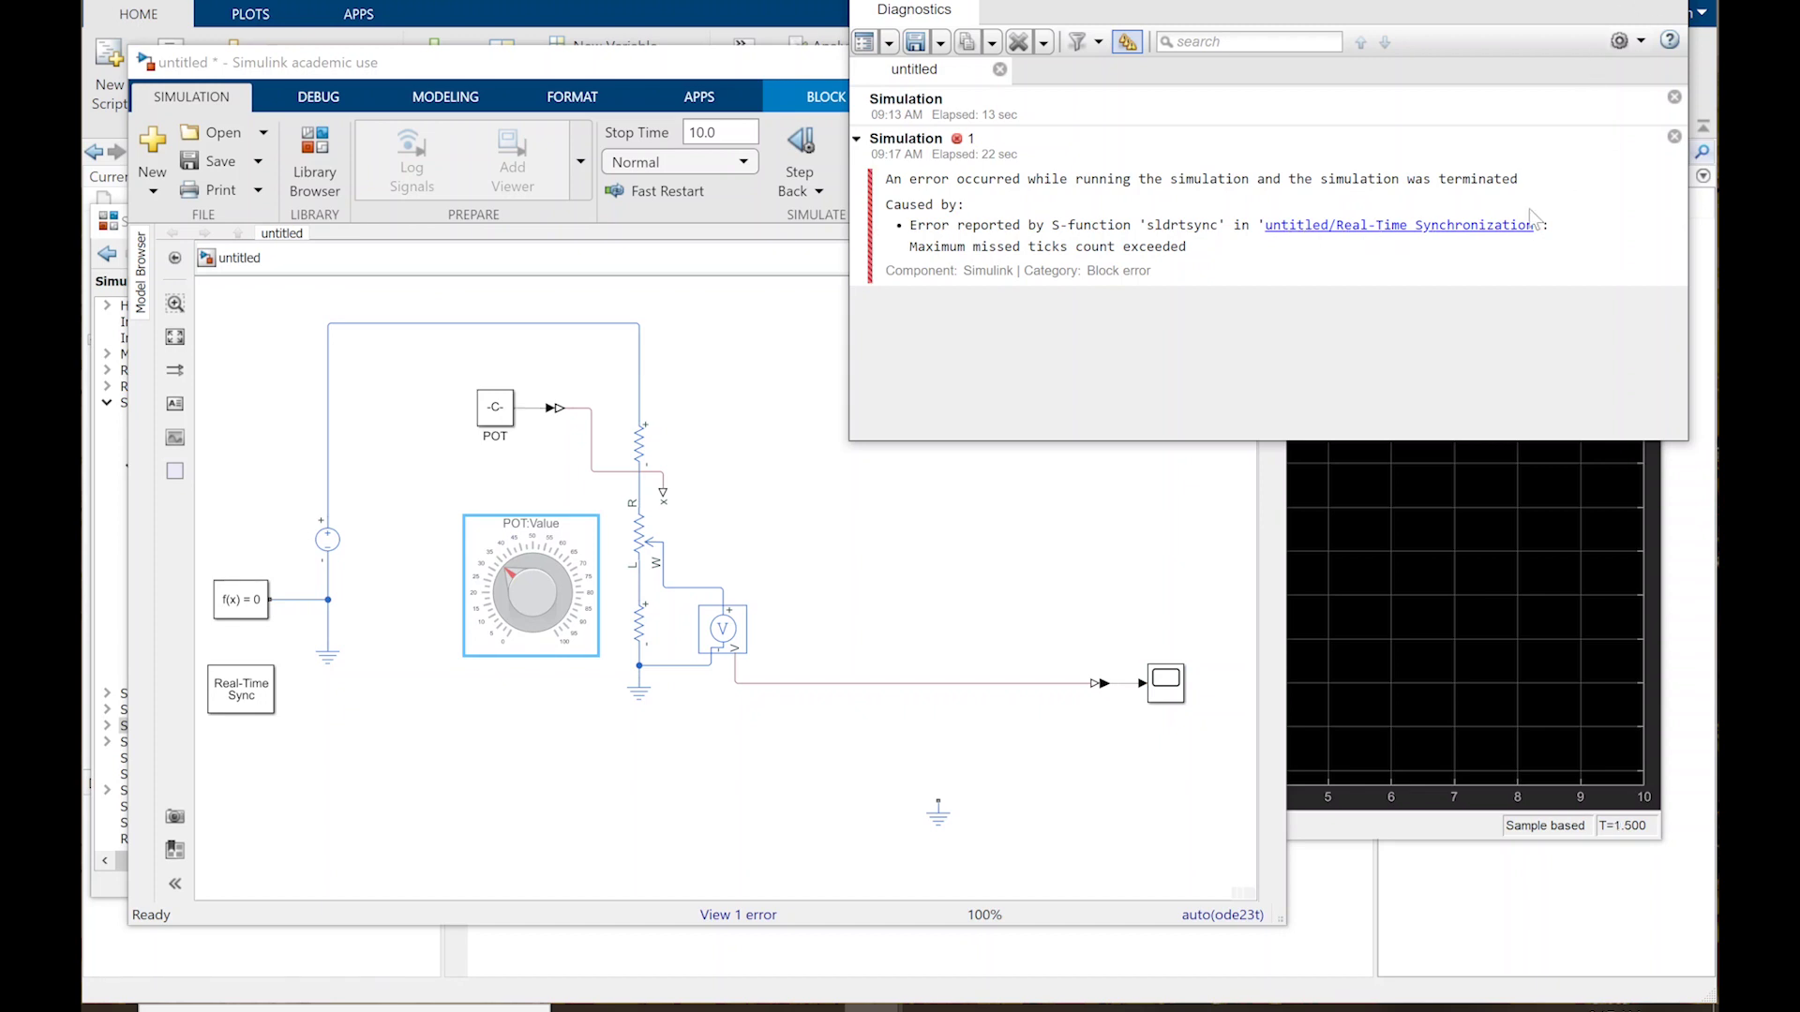
left_click(1596, 38)
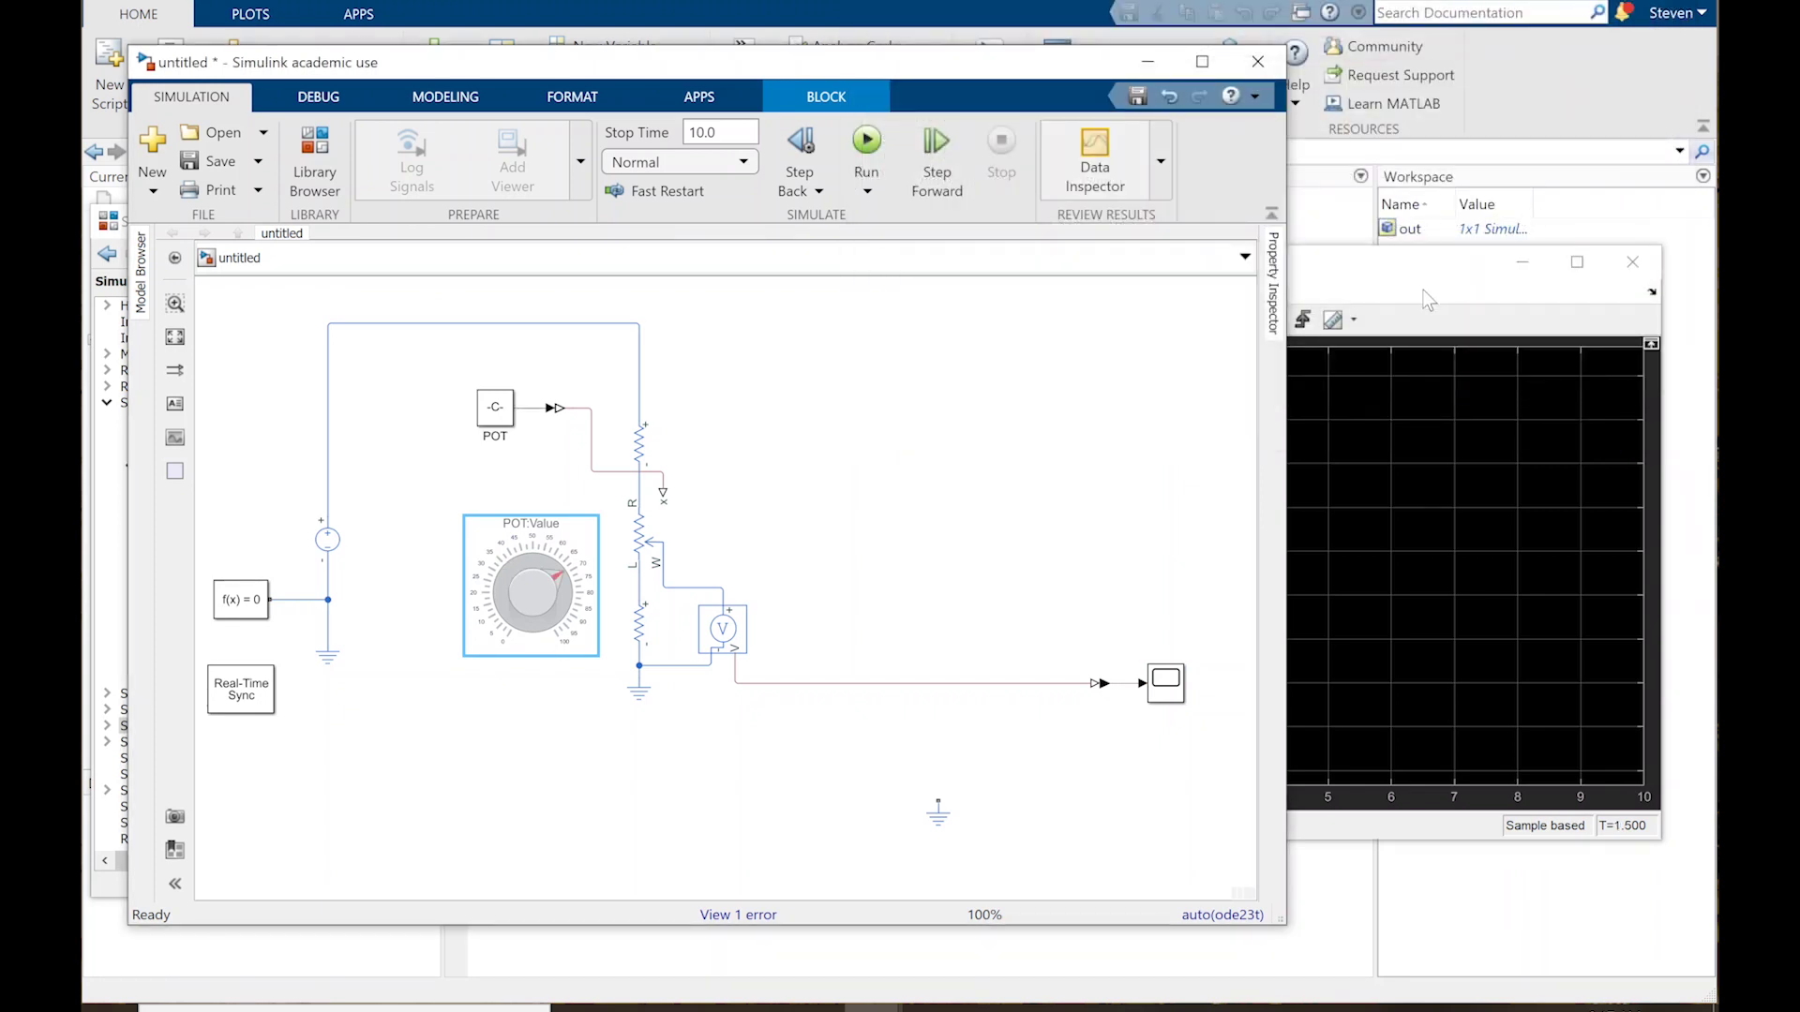
left_click(1633, 262)
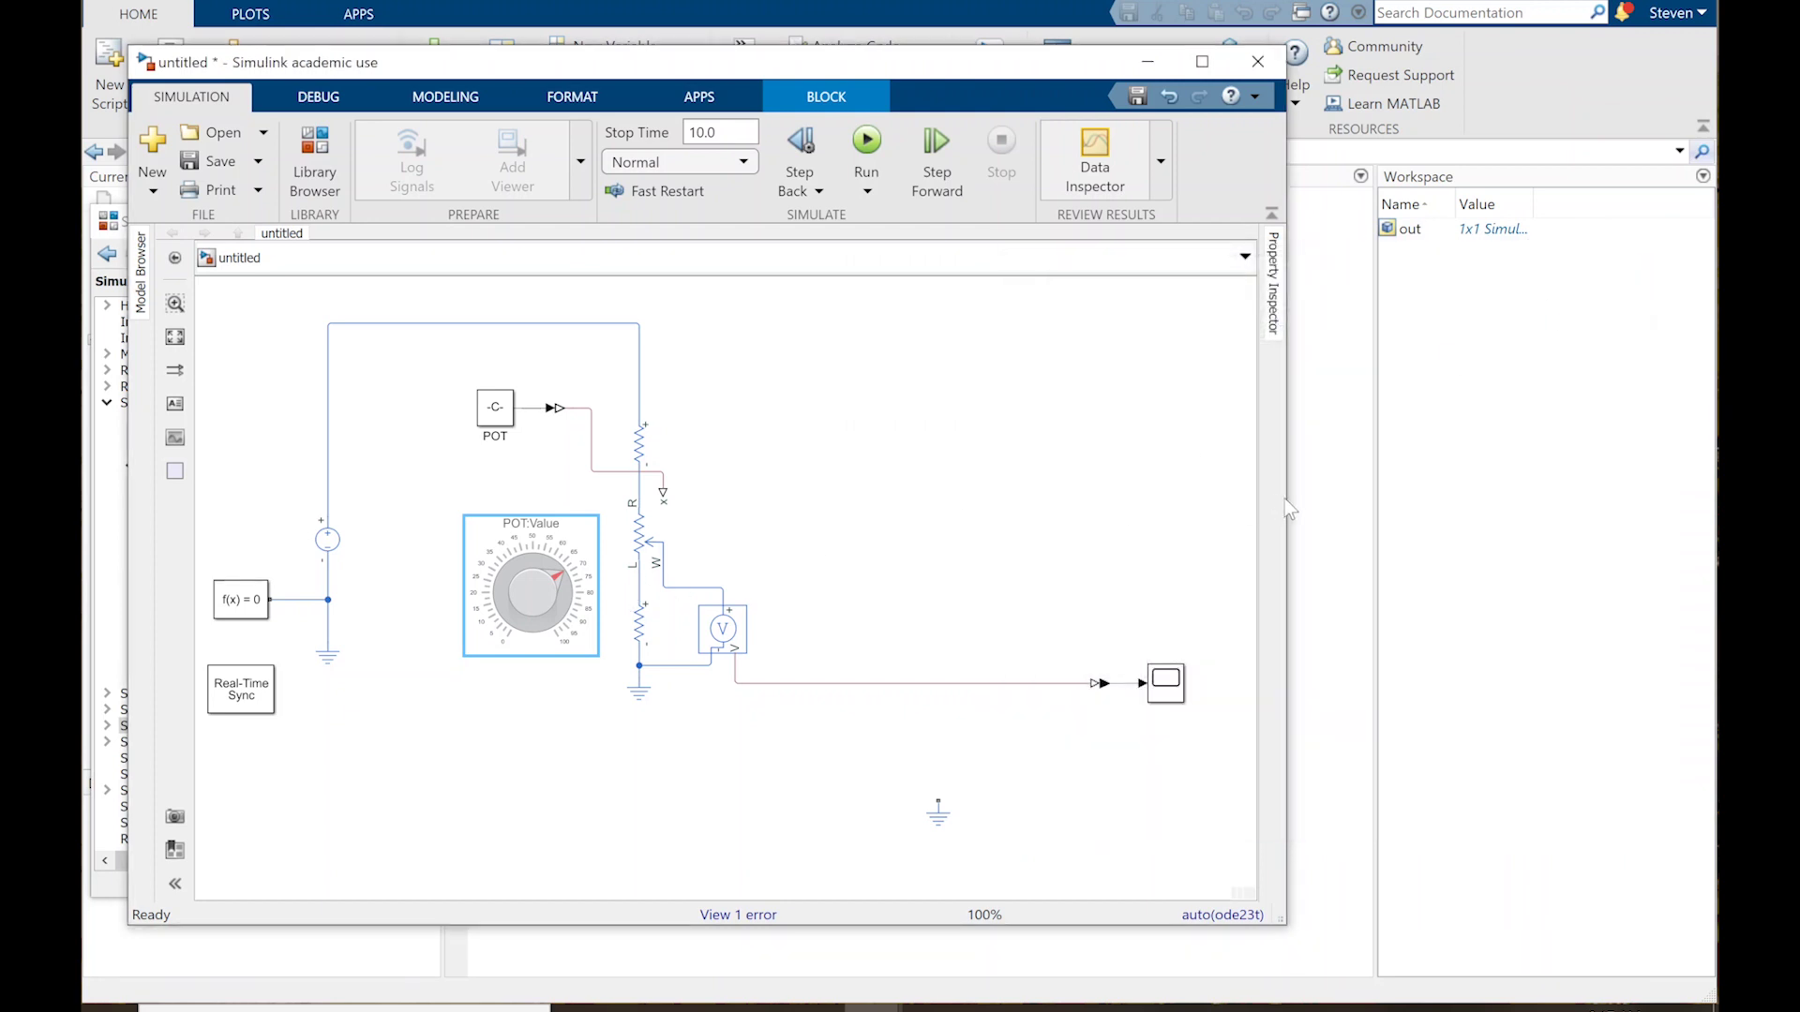
Step: Narrow the model window, rerun the simulation while turning the POT knob to about 80, and close the scope
left_click_drag(1286, 498, 1037, 512)
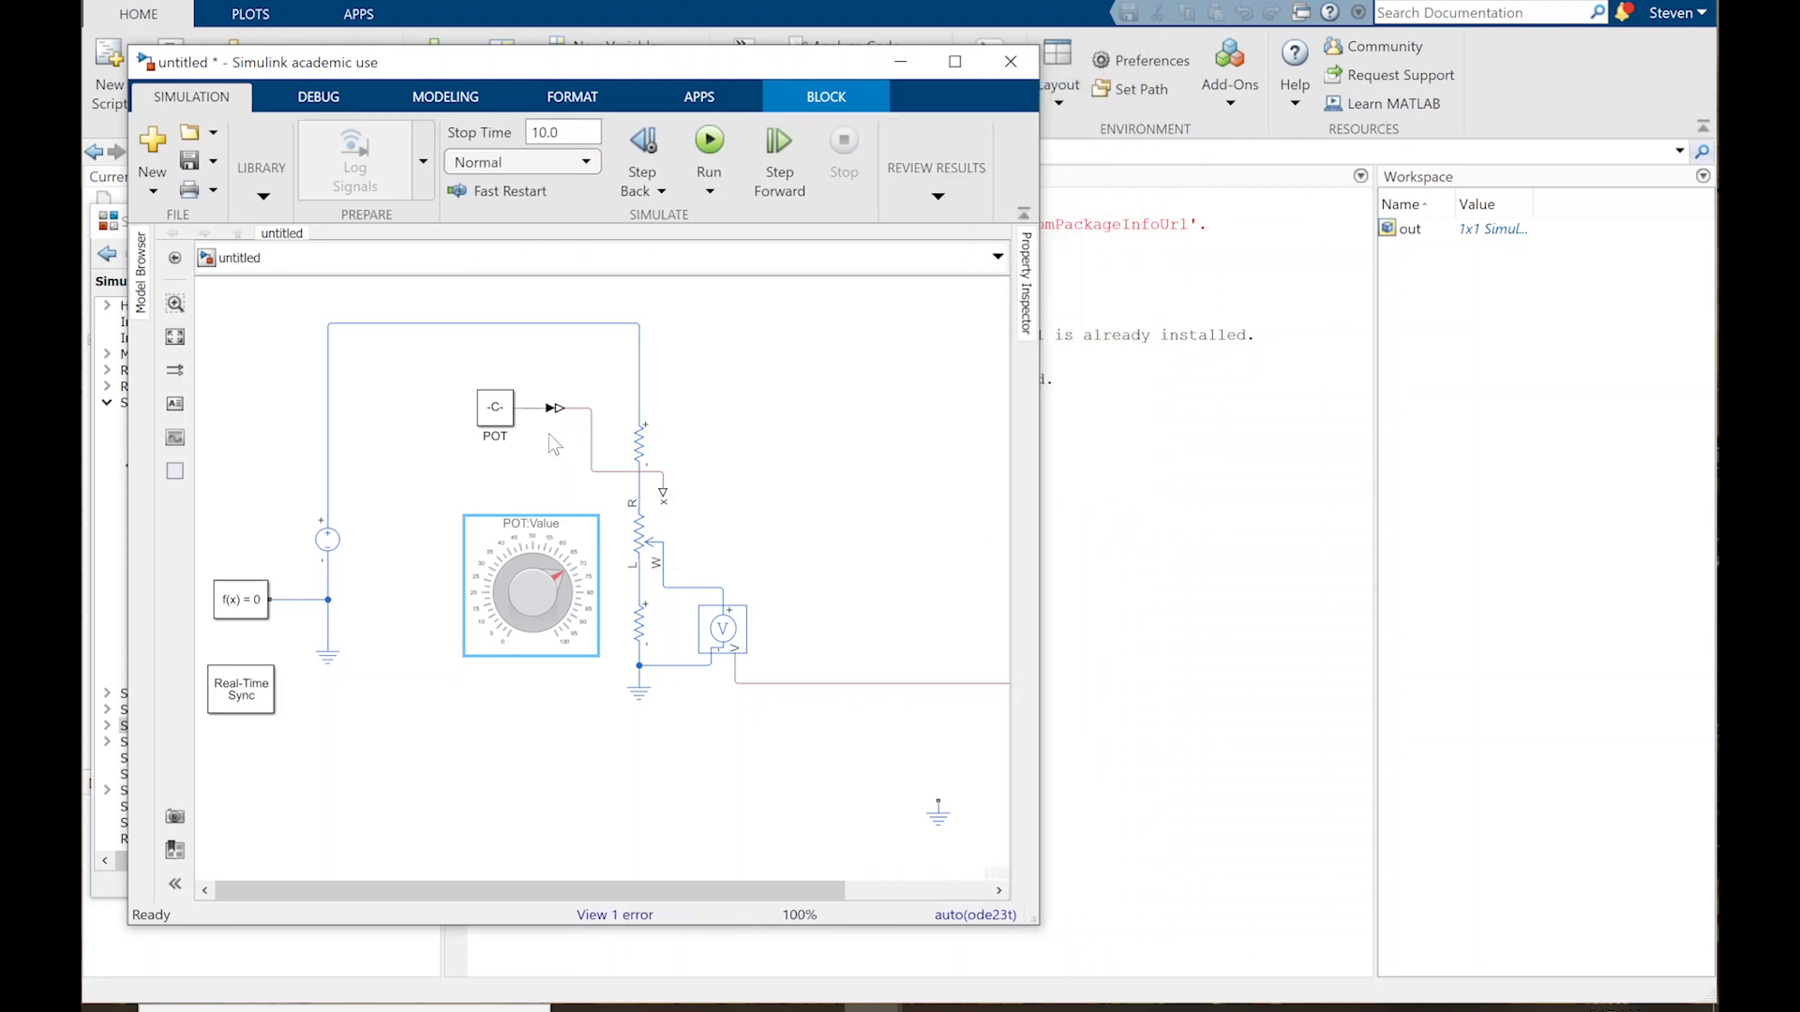
left_click(710, 141)
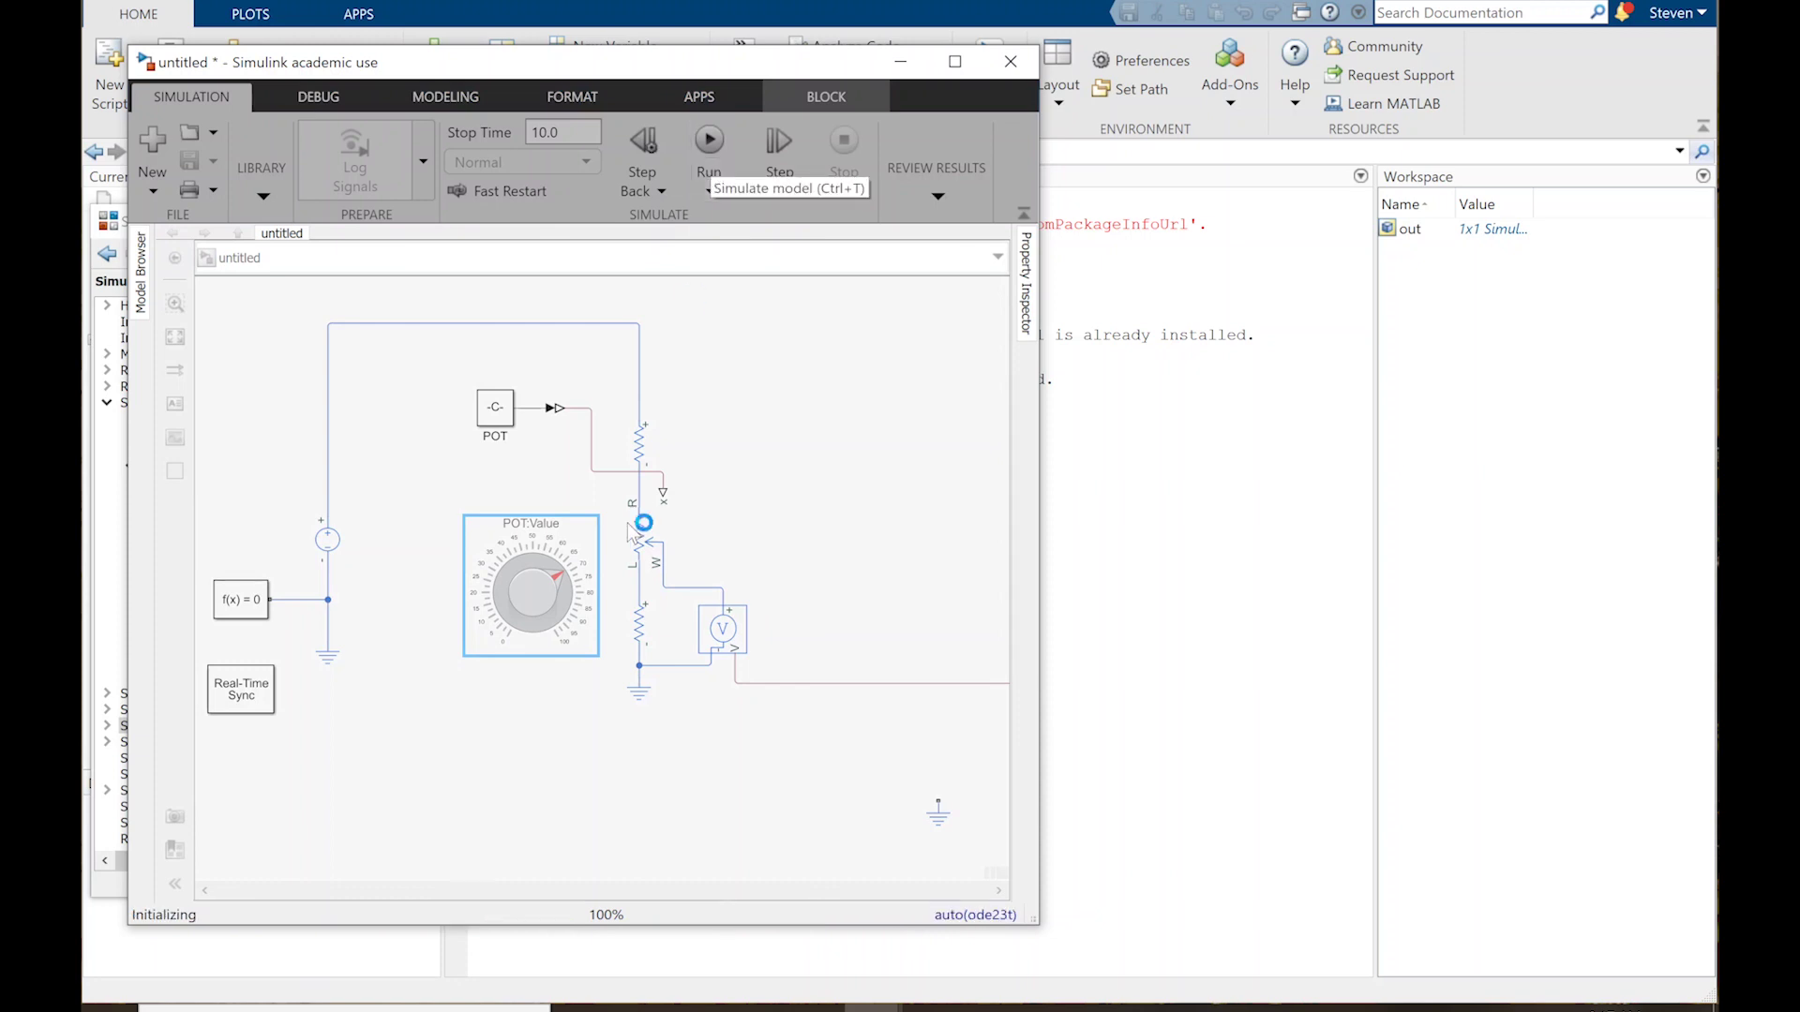
mouse_move(568, 576)
left_mouse_down()
mouse_move(520, 574)
mouse_move(499, 620)
mouse_move(504, 590)
mouse_move(549, 566)
mouse_move(561, 623)
mouse_move(563, 591)
mouse_move(538, 576)
mouse_move(507, 600)
mouse_move(514, 577)
mouse_move(555, 586)
mouse_move(560, 638)
mouse_move(536, 565)
mouse_move(501, 605)
mouse_move(519, 573)
mouse_move(562, 595)
mouse_move(553, 567)
mouse_move(564, 588)
left_mouse_up()
left_click(1202, 263)
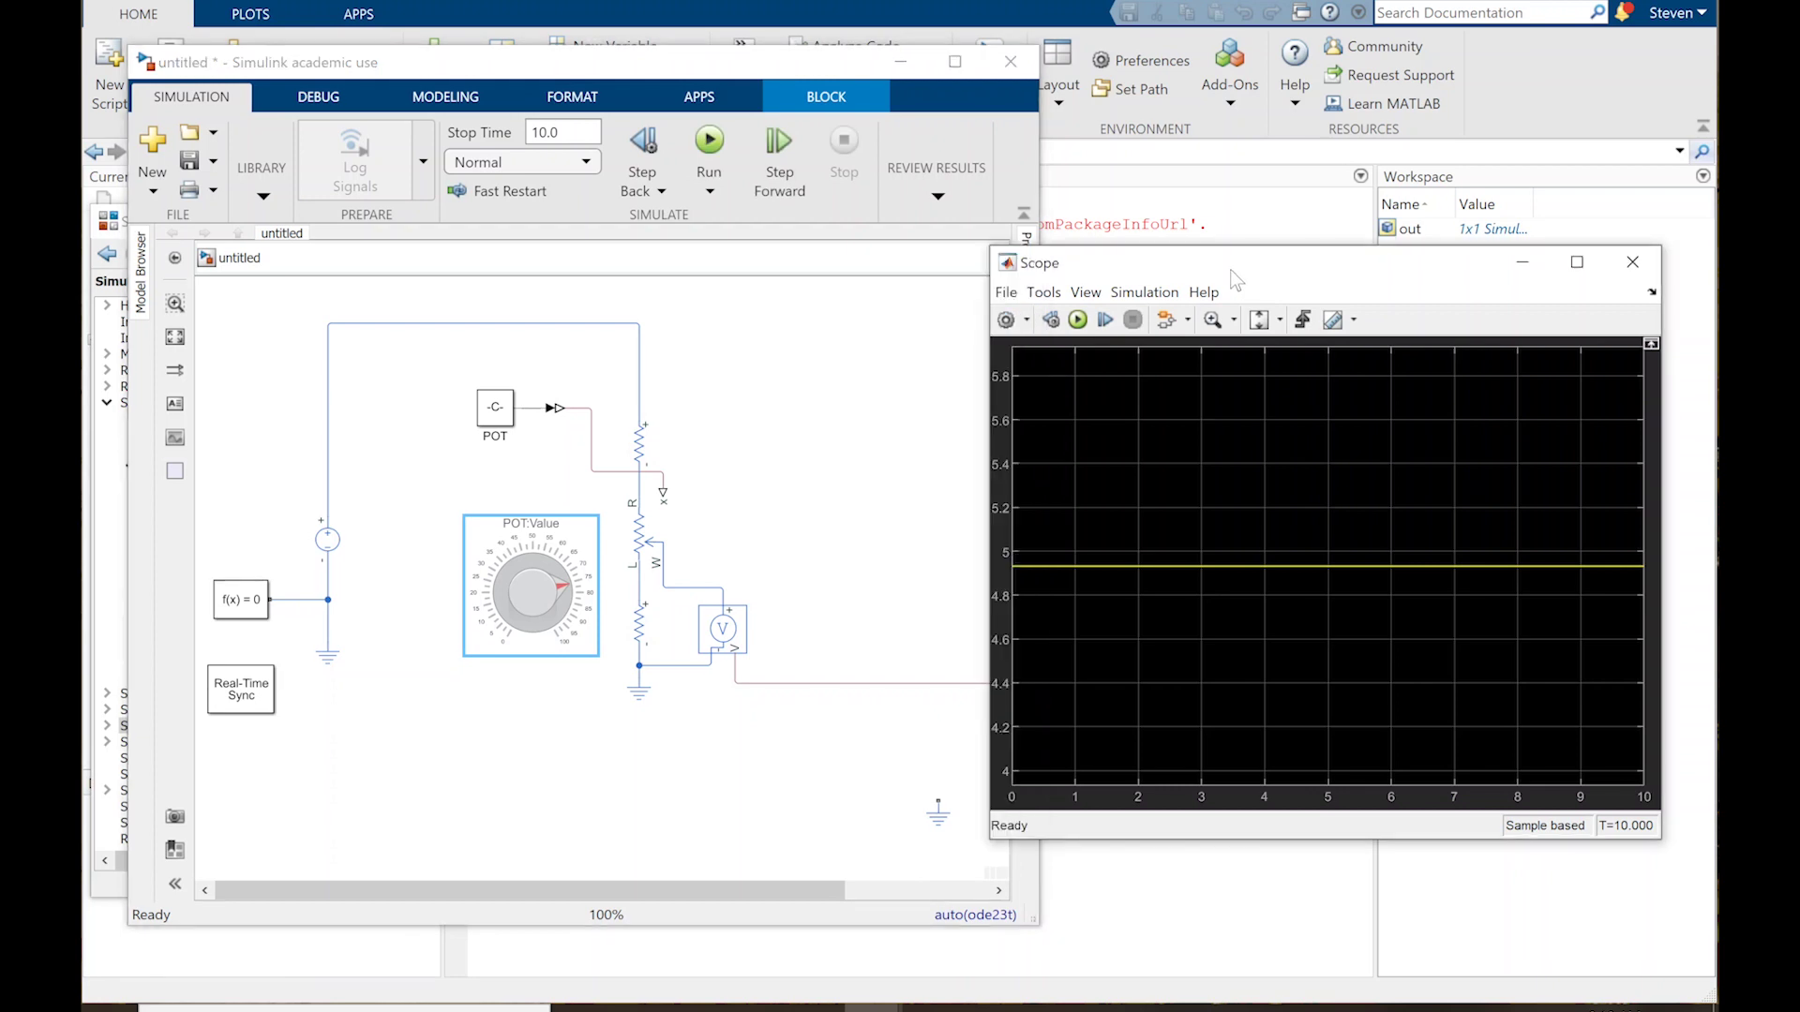
left_click(1633, 264)
left_click_drag(1038, 385, 1080, 401)
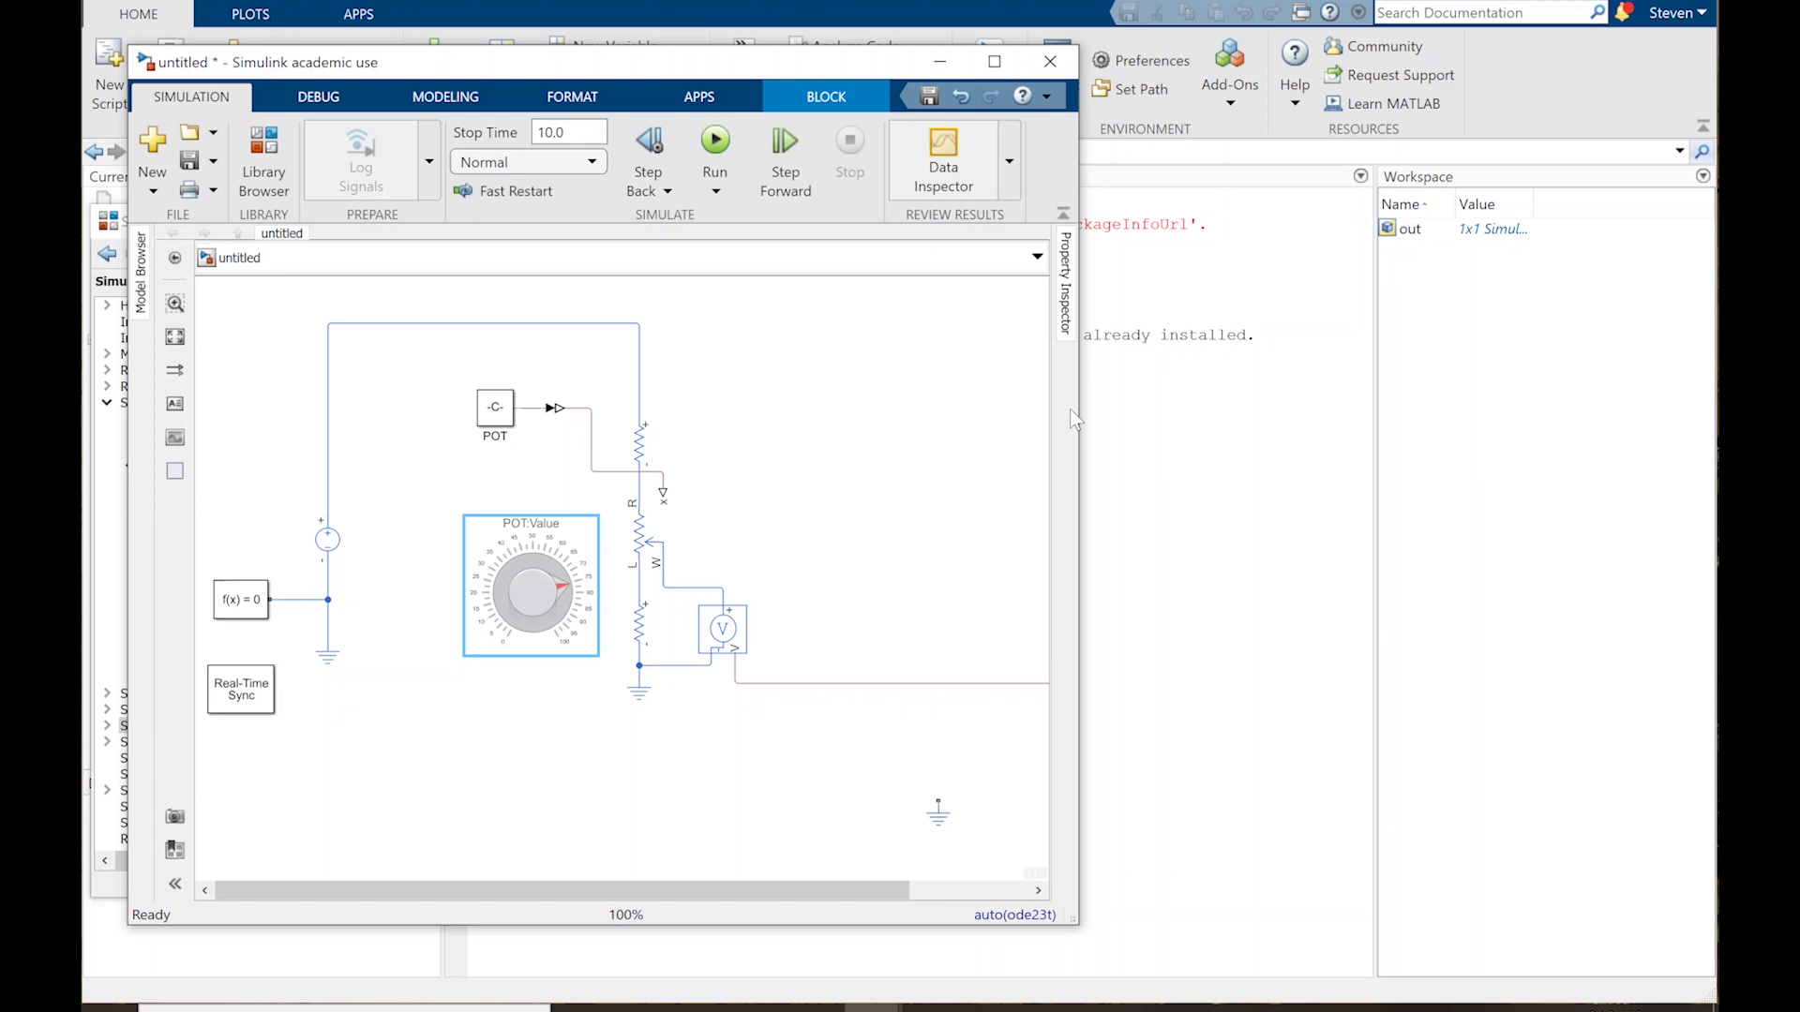
Step: Set the potentiometer's total resistance to 10 kOhm
double_click(645, 537)
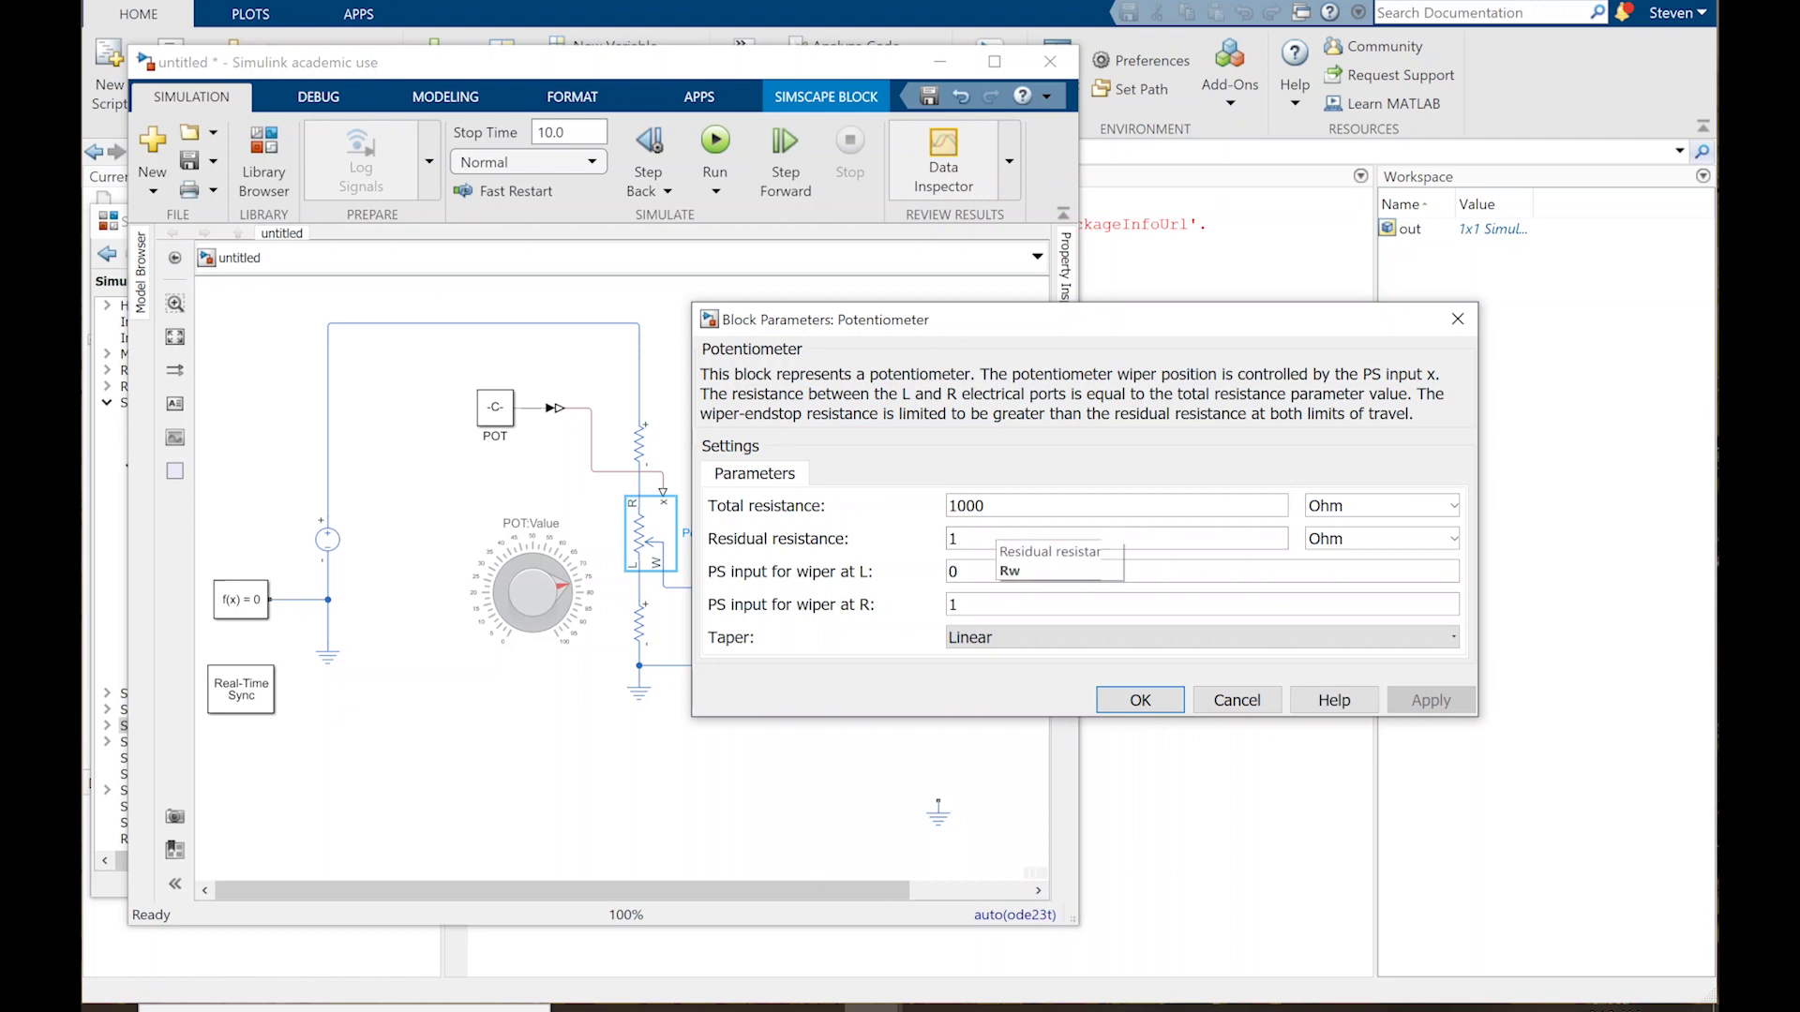
double_click(966, 505)
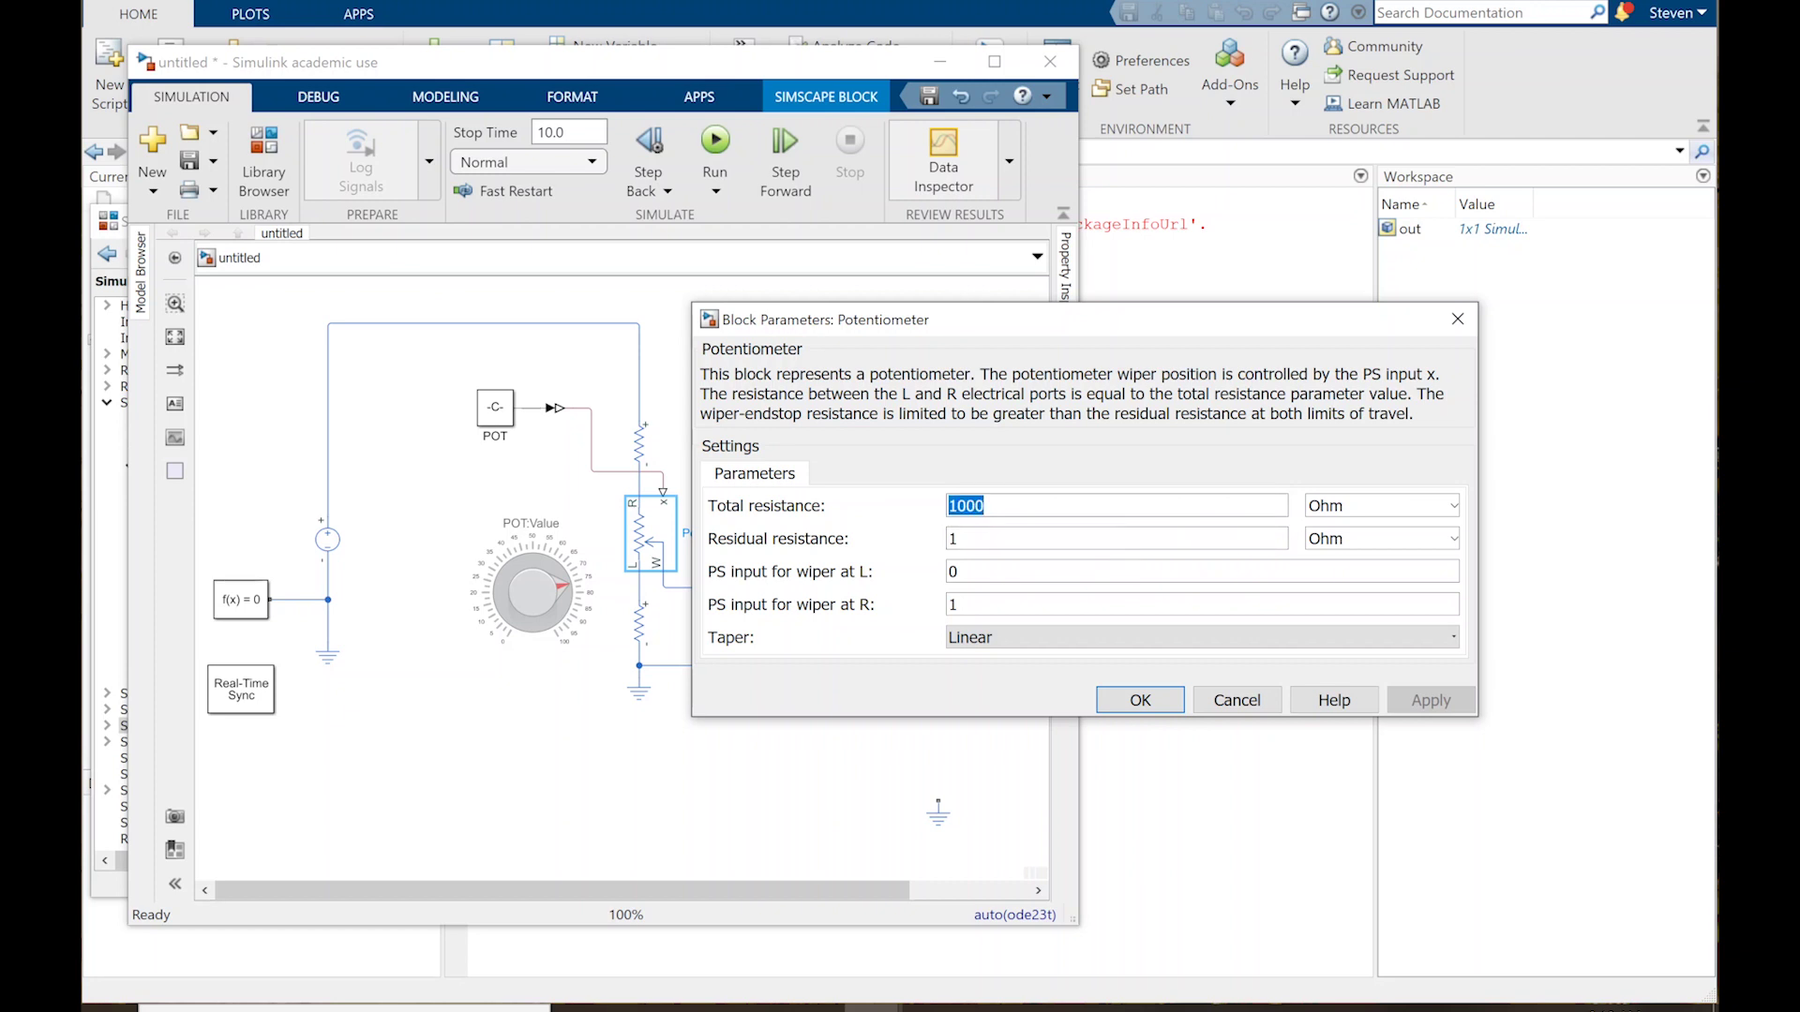
type("10")
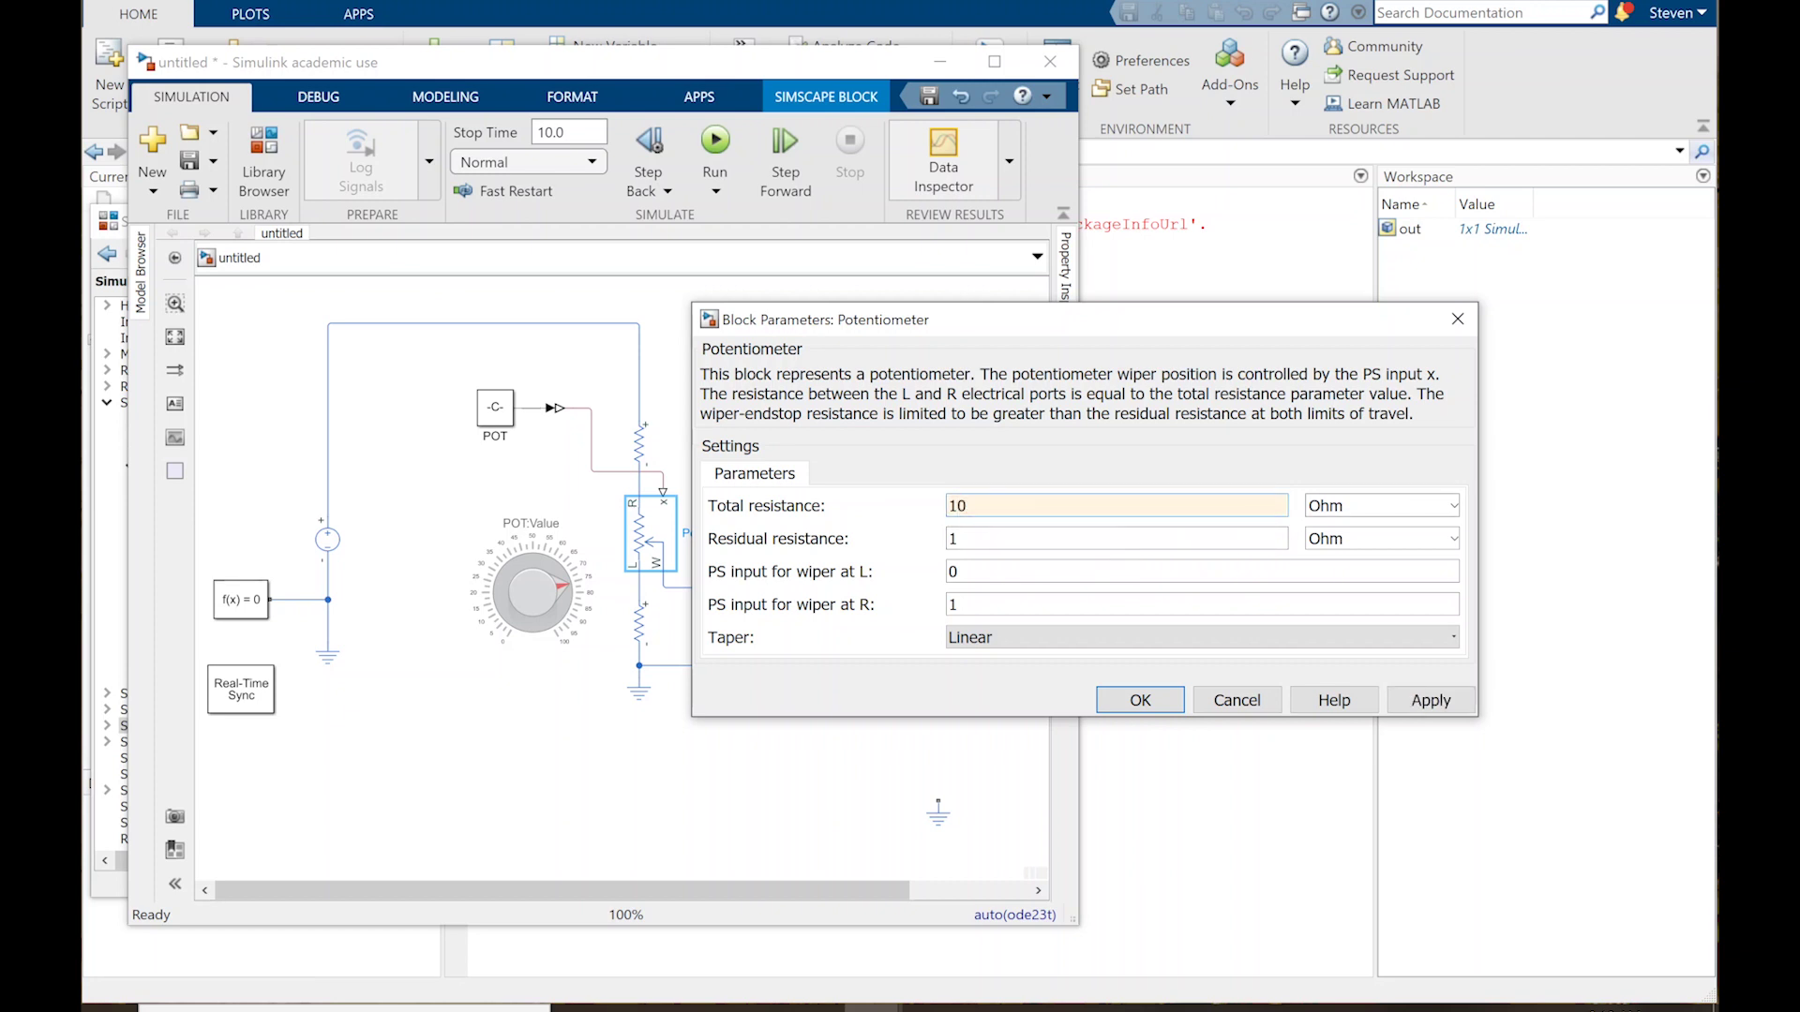
left_click(1453, 505)
left_click(1434, 544)
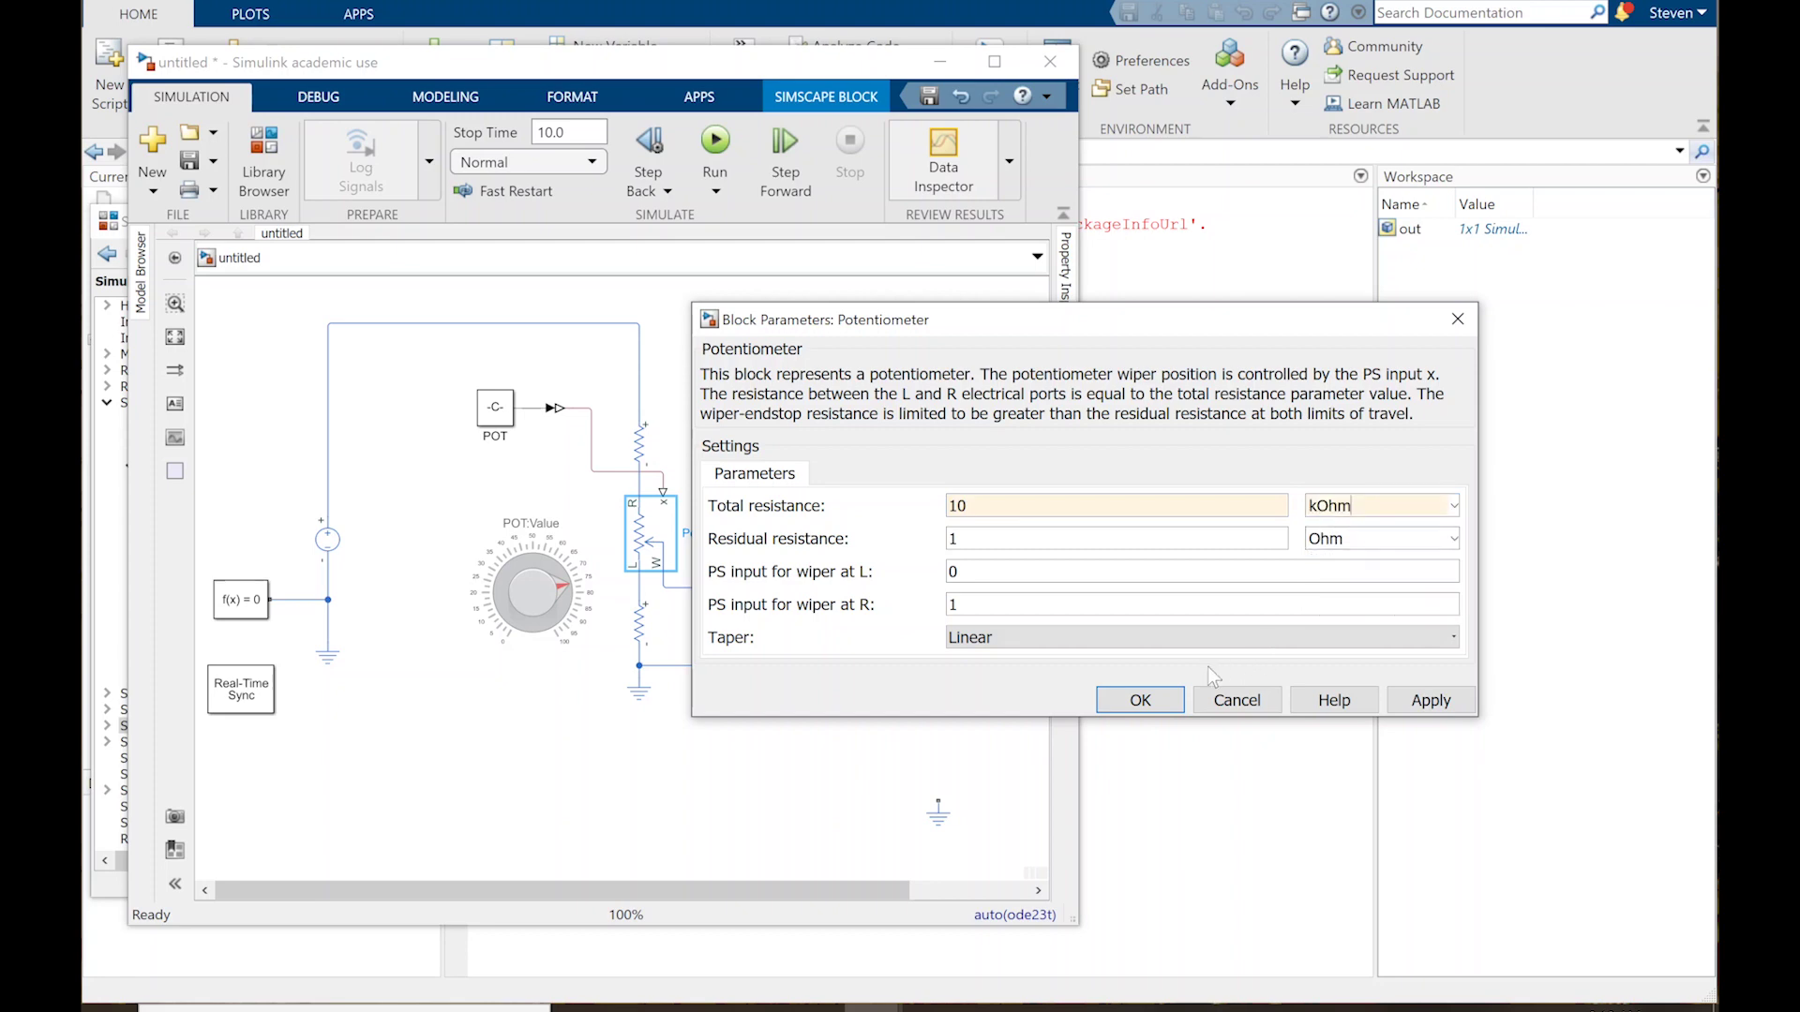
left_click(1140, 700)
Step: Check the resistance settings of both divider resistors and the parameters of the voltage source
double_click(639, 442)
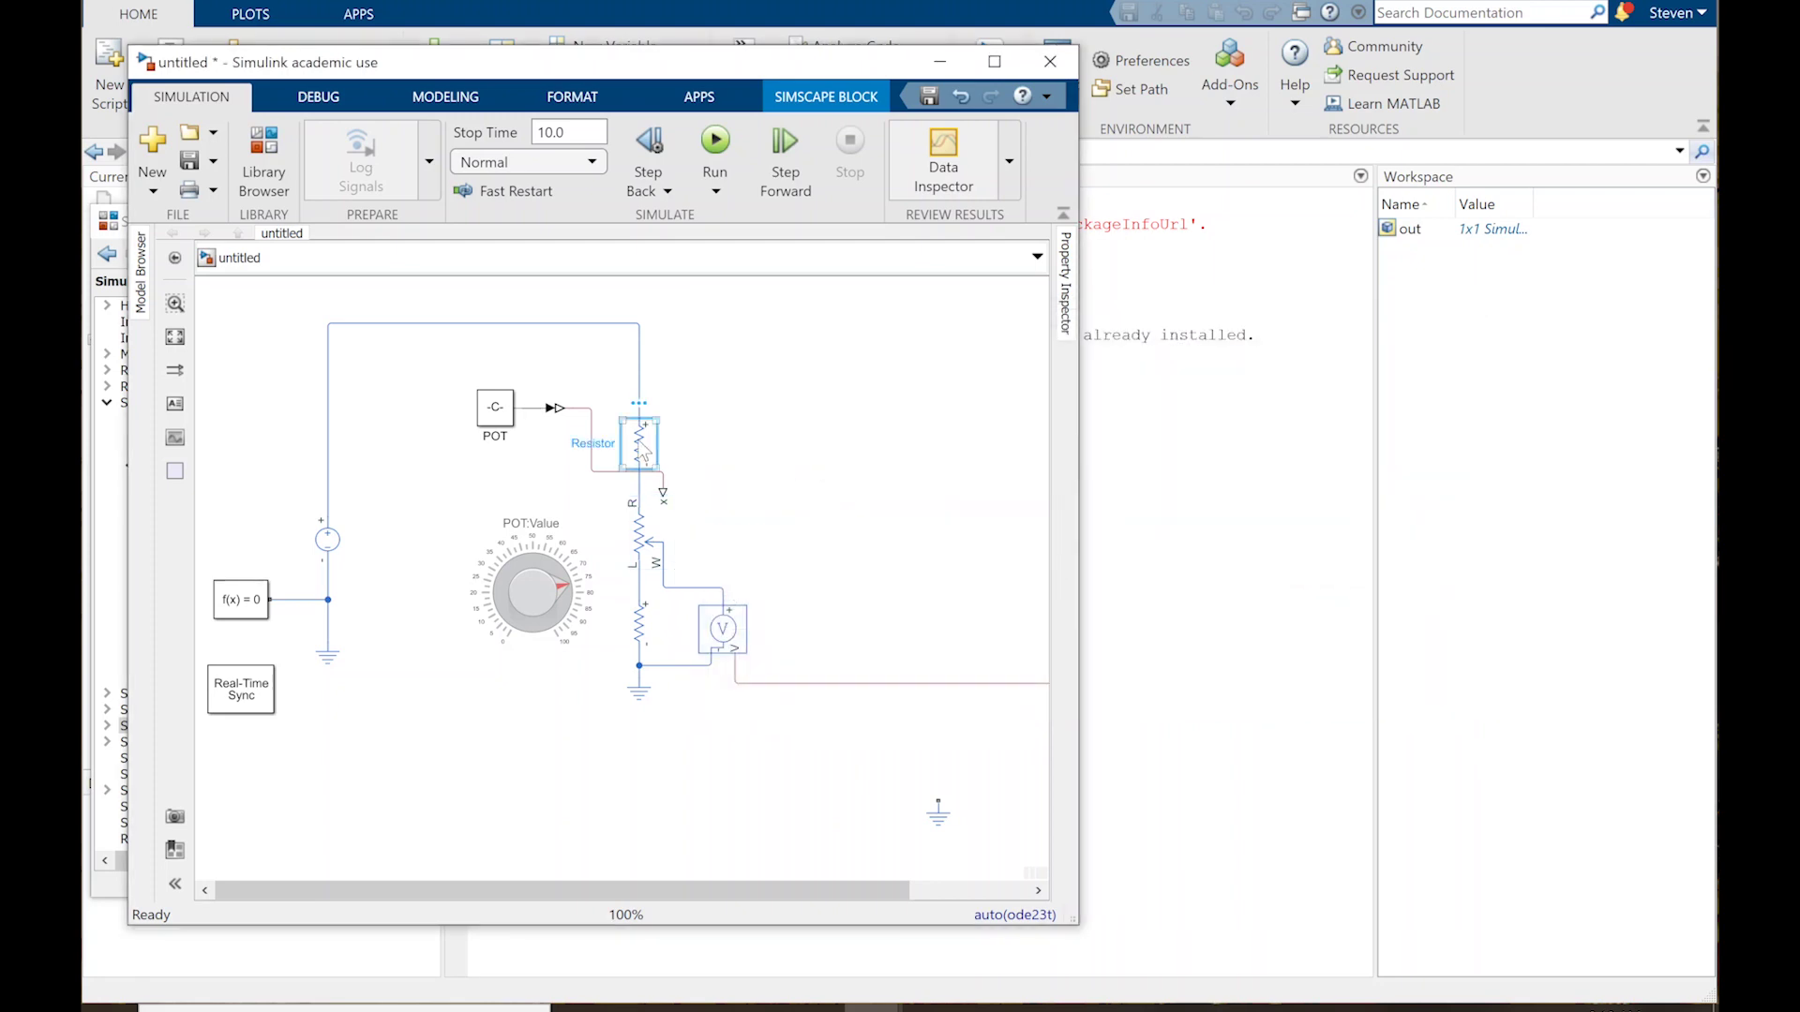
left_click(1216, 578)
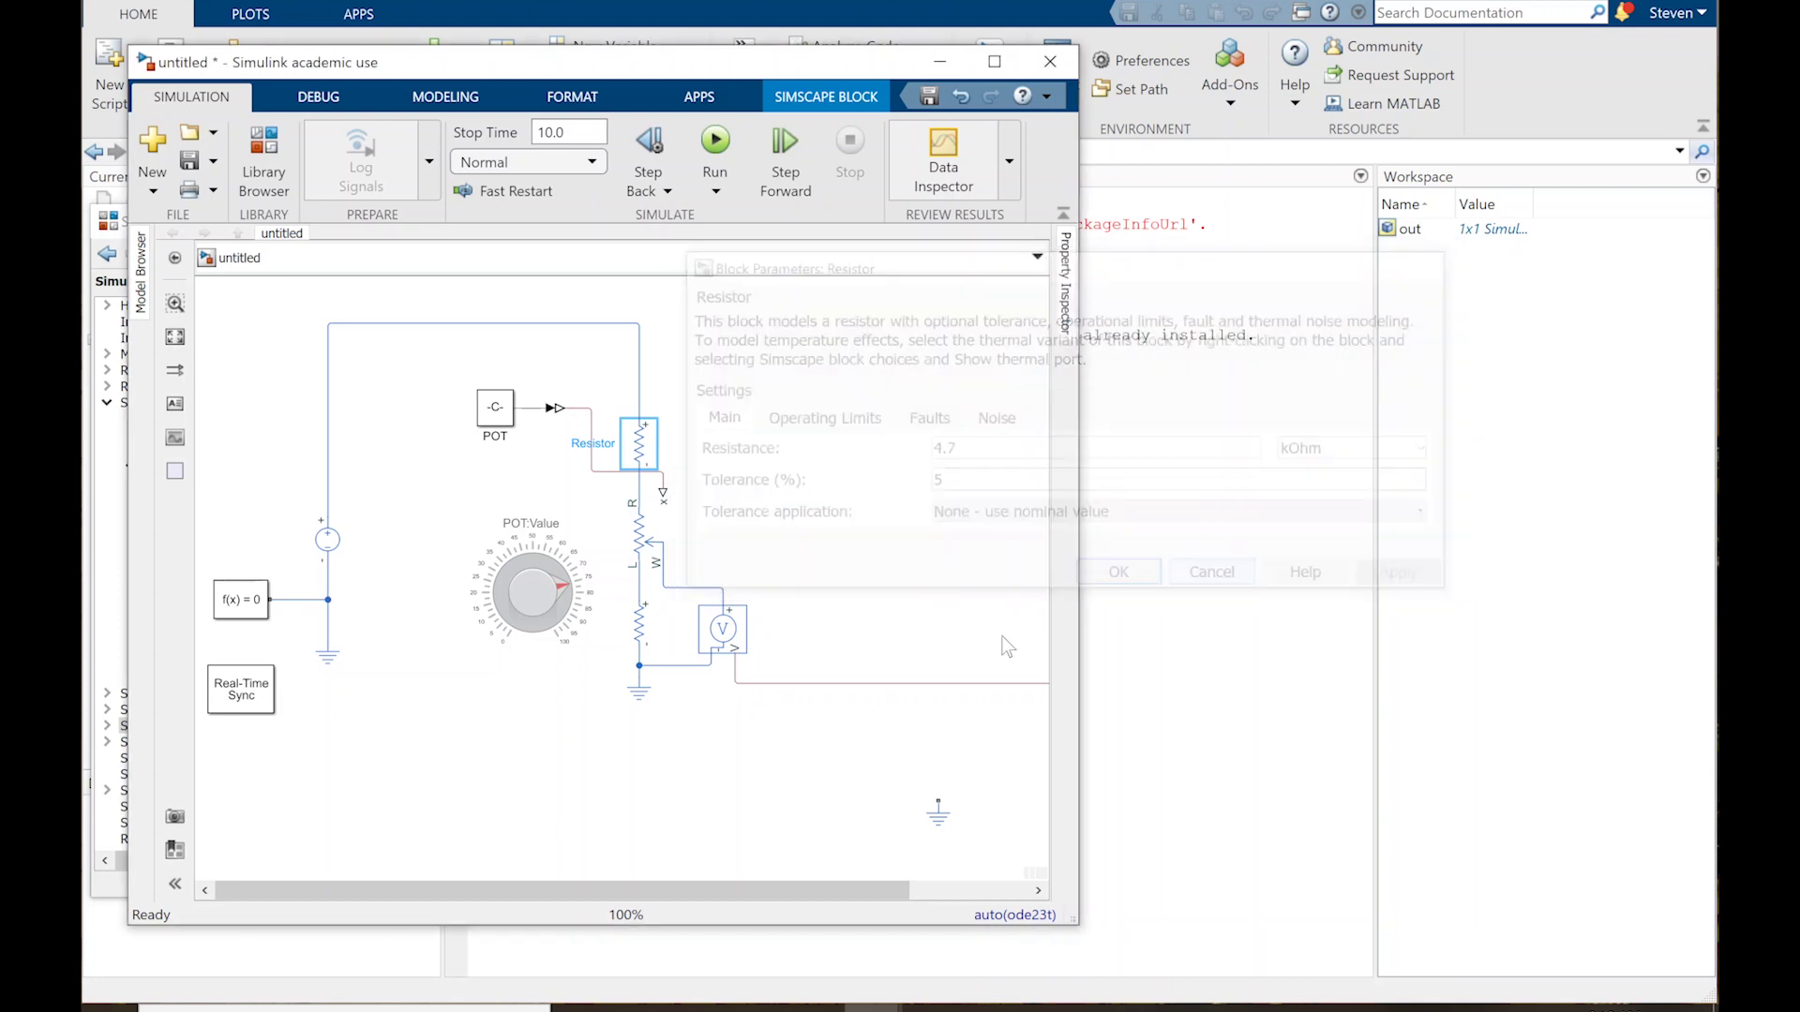
left_click(638, 626)
double_click(637, 626)
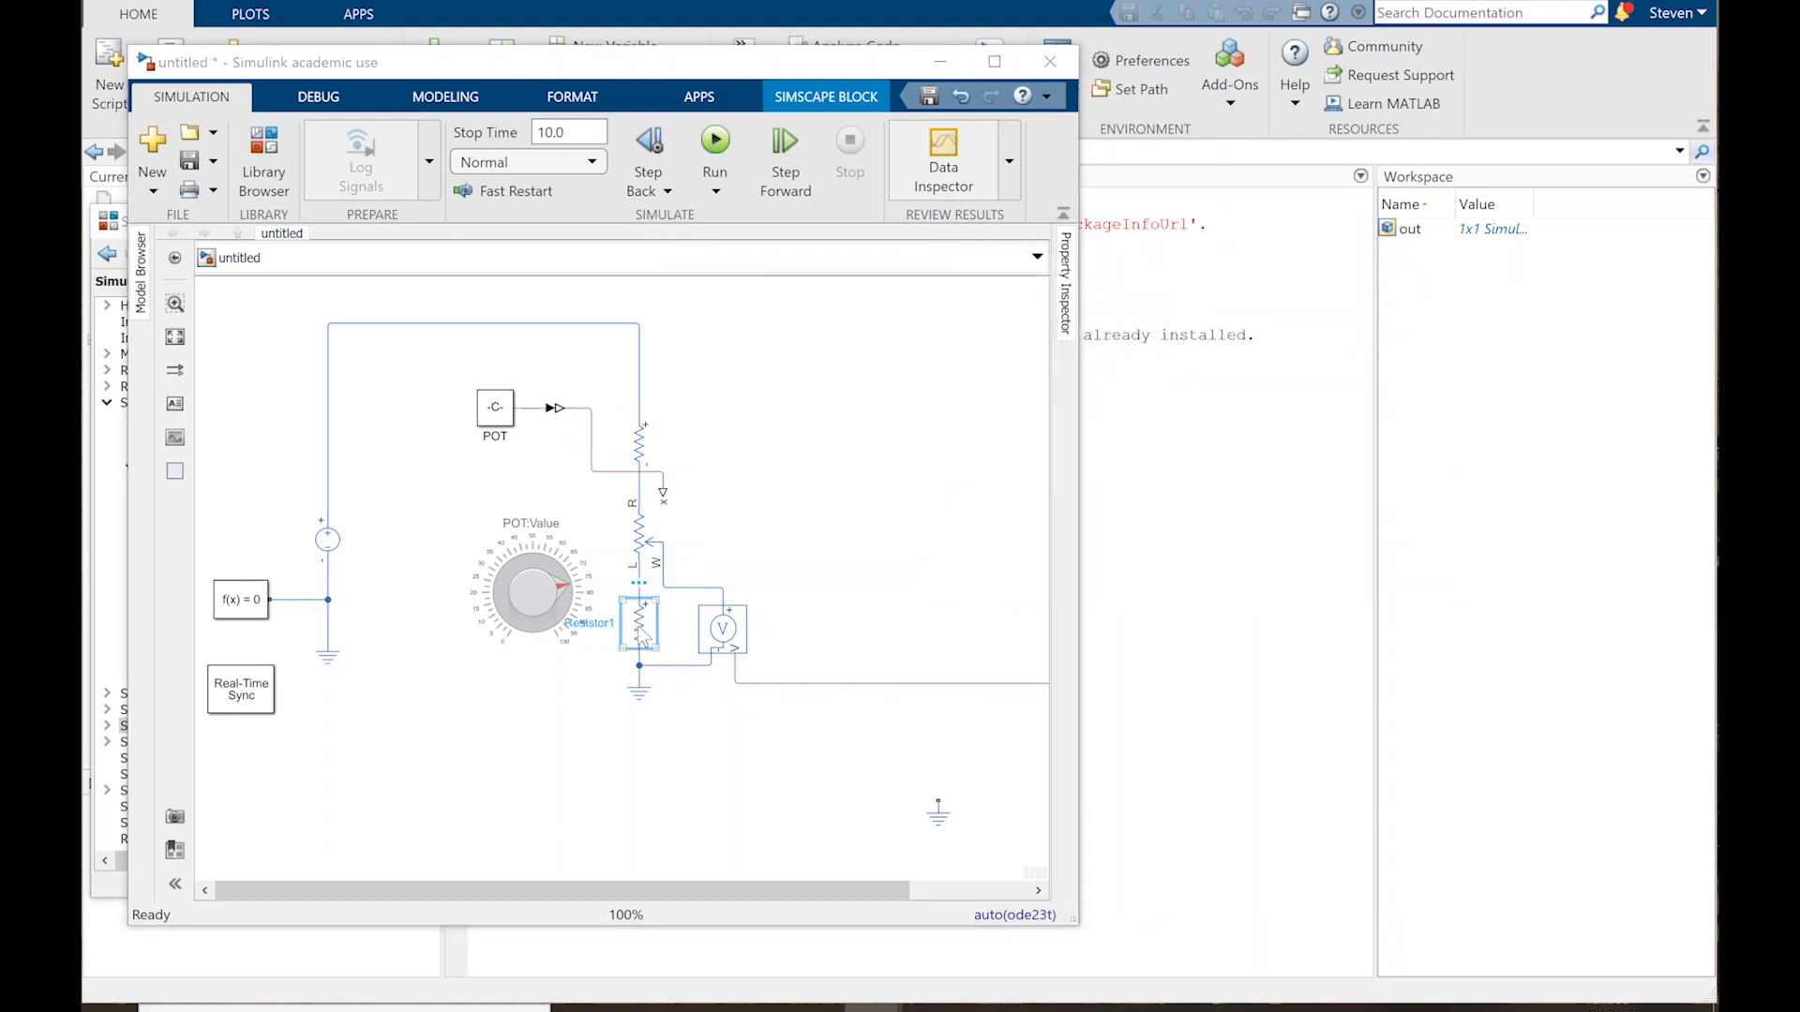
left_click(1122, 755)
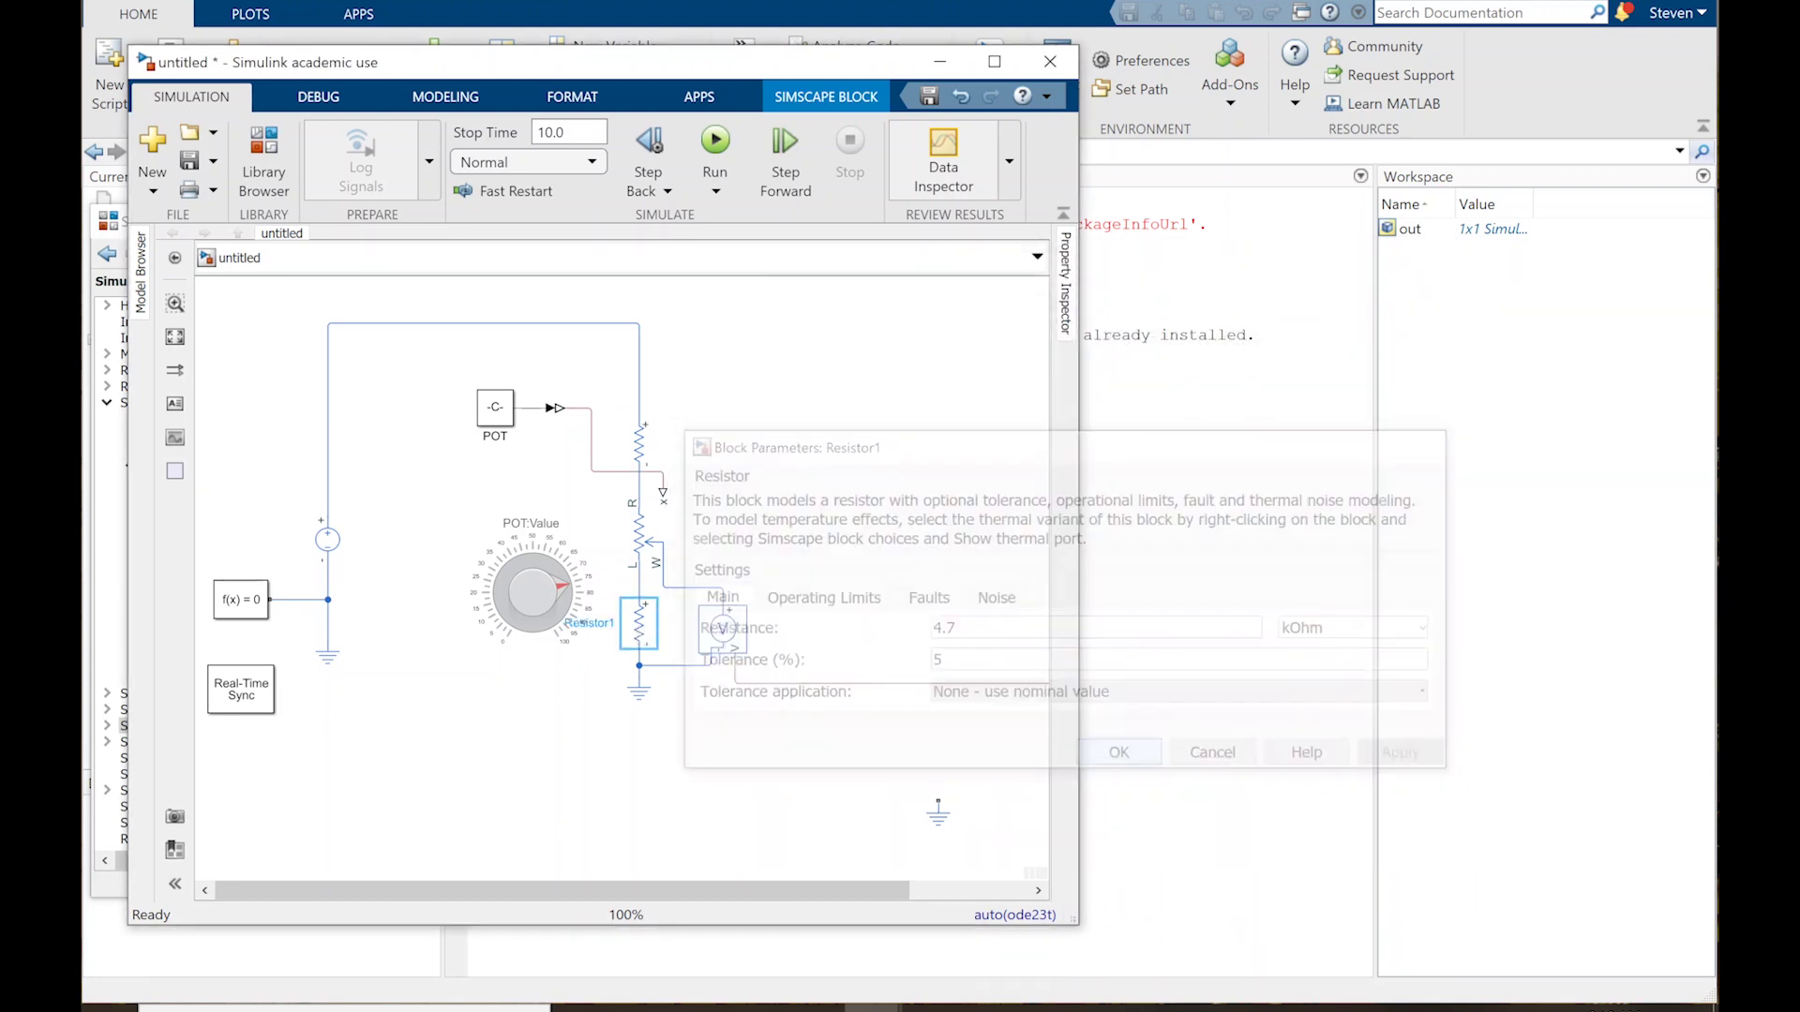
double_click(335, 538)
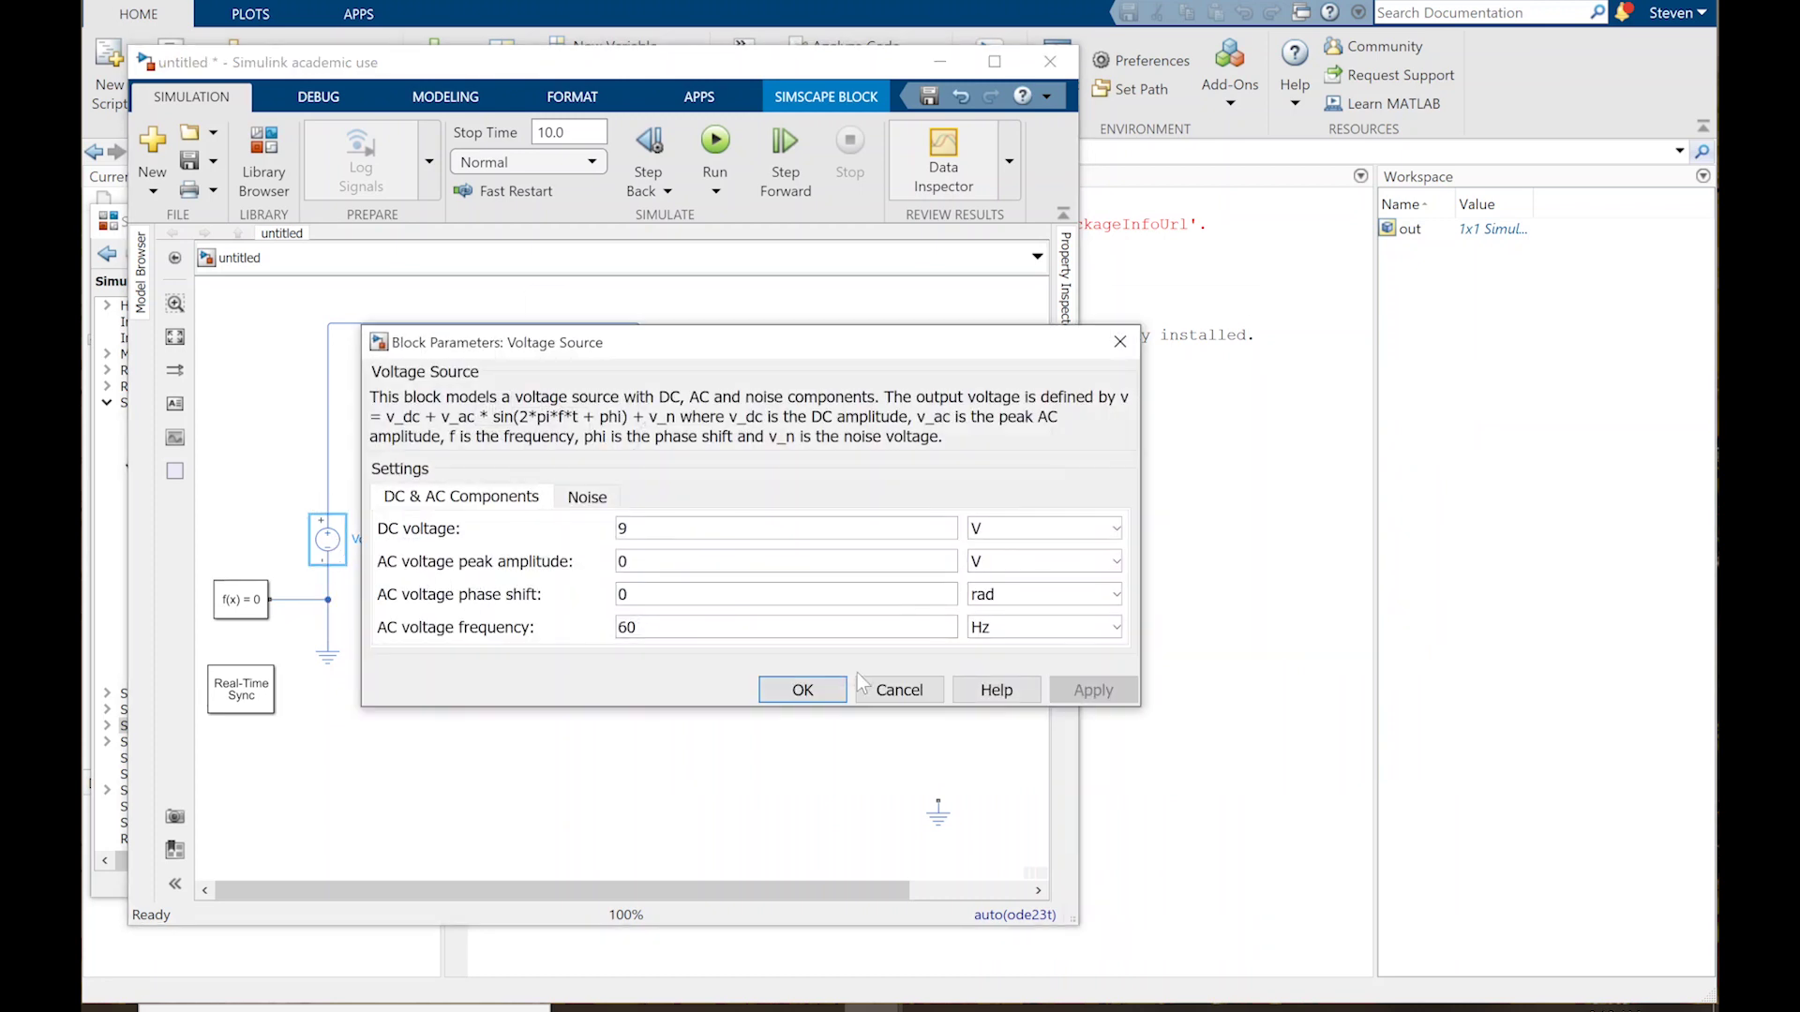
left_click(842, 690)
Step: Run the simulation while turning the POT knob to about 70, and bring the scope into full view
left_click(714, 141)
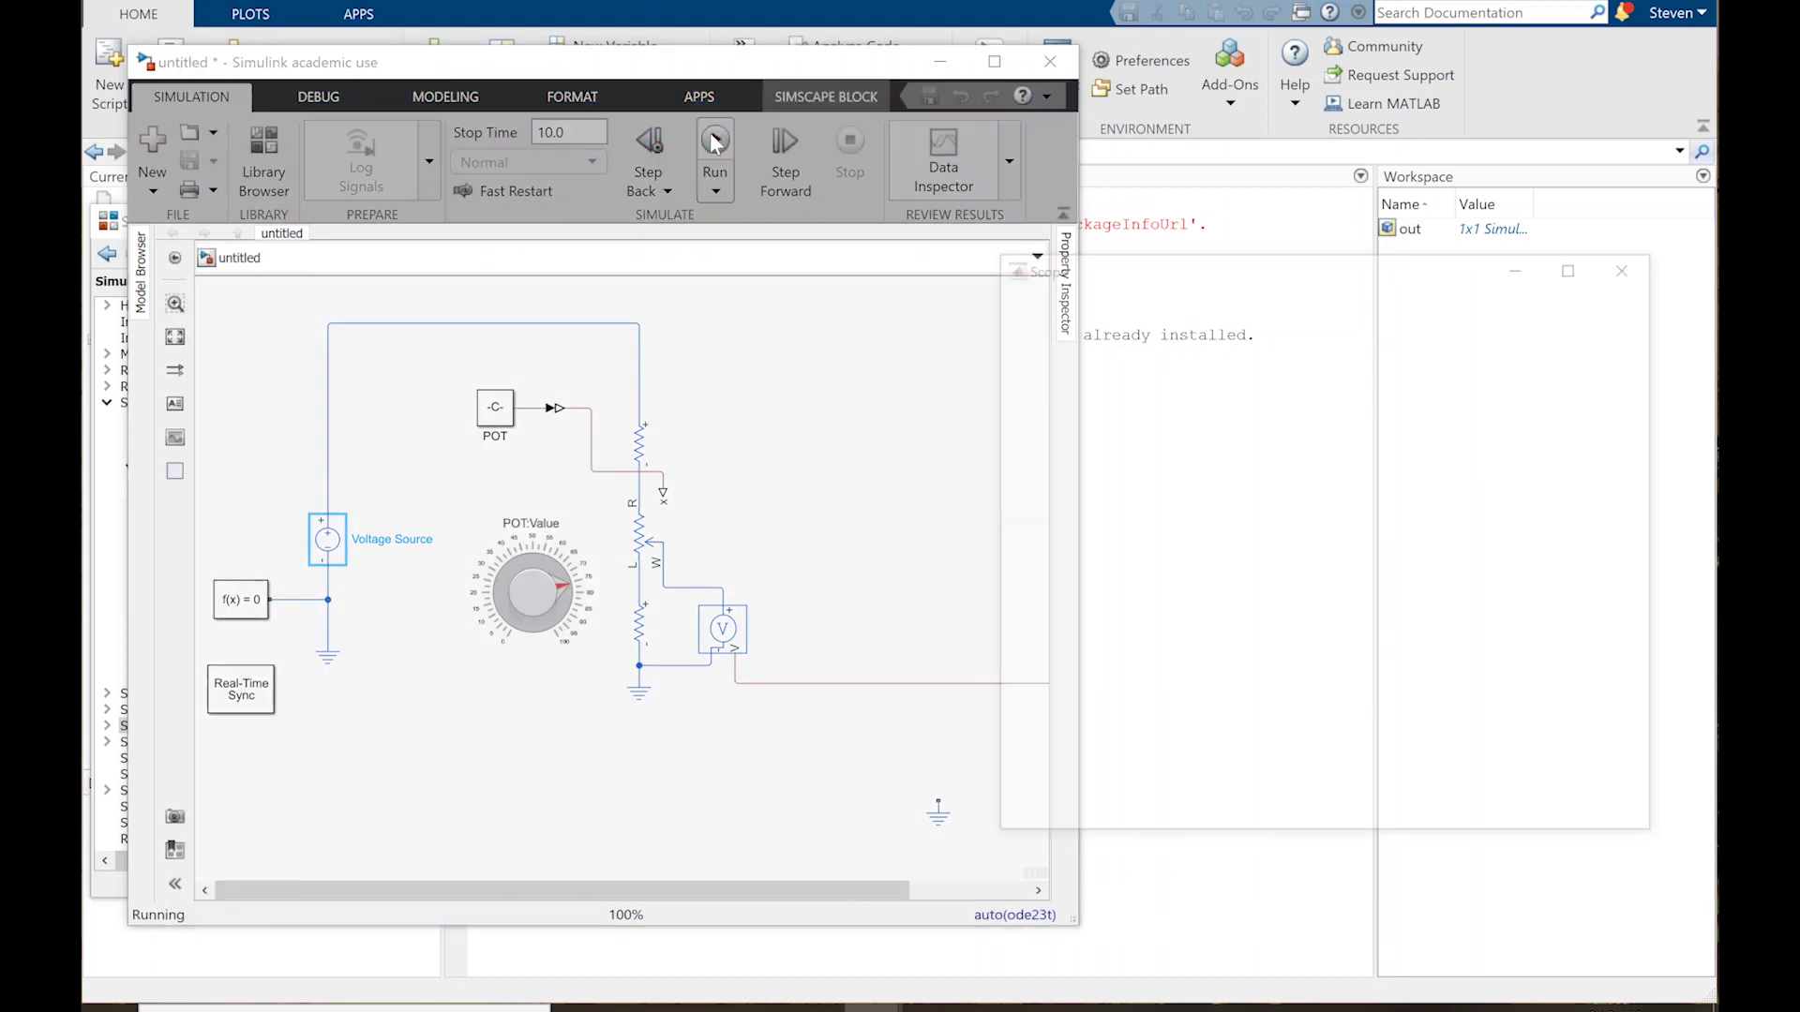
left_click(567, 595)
left_click_drag(567, 596, 516, 575)
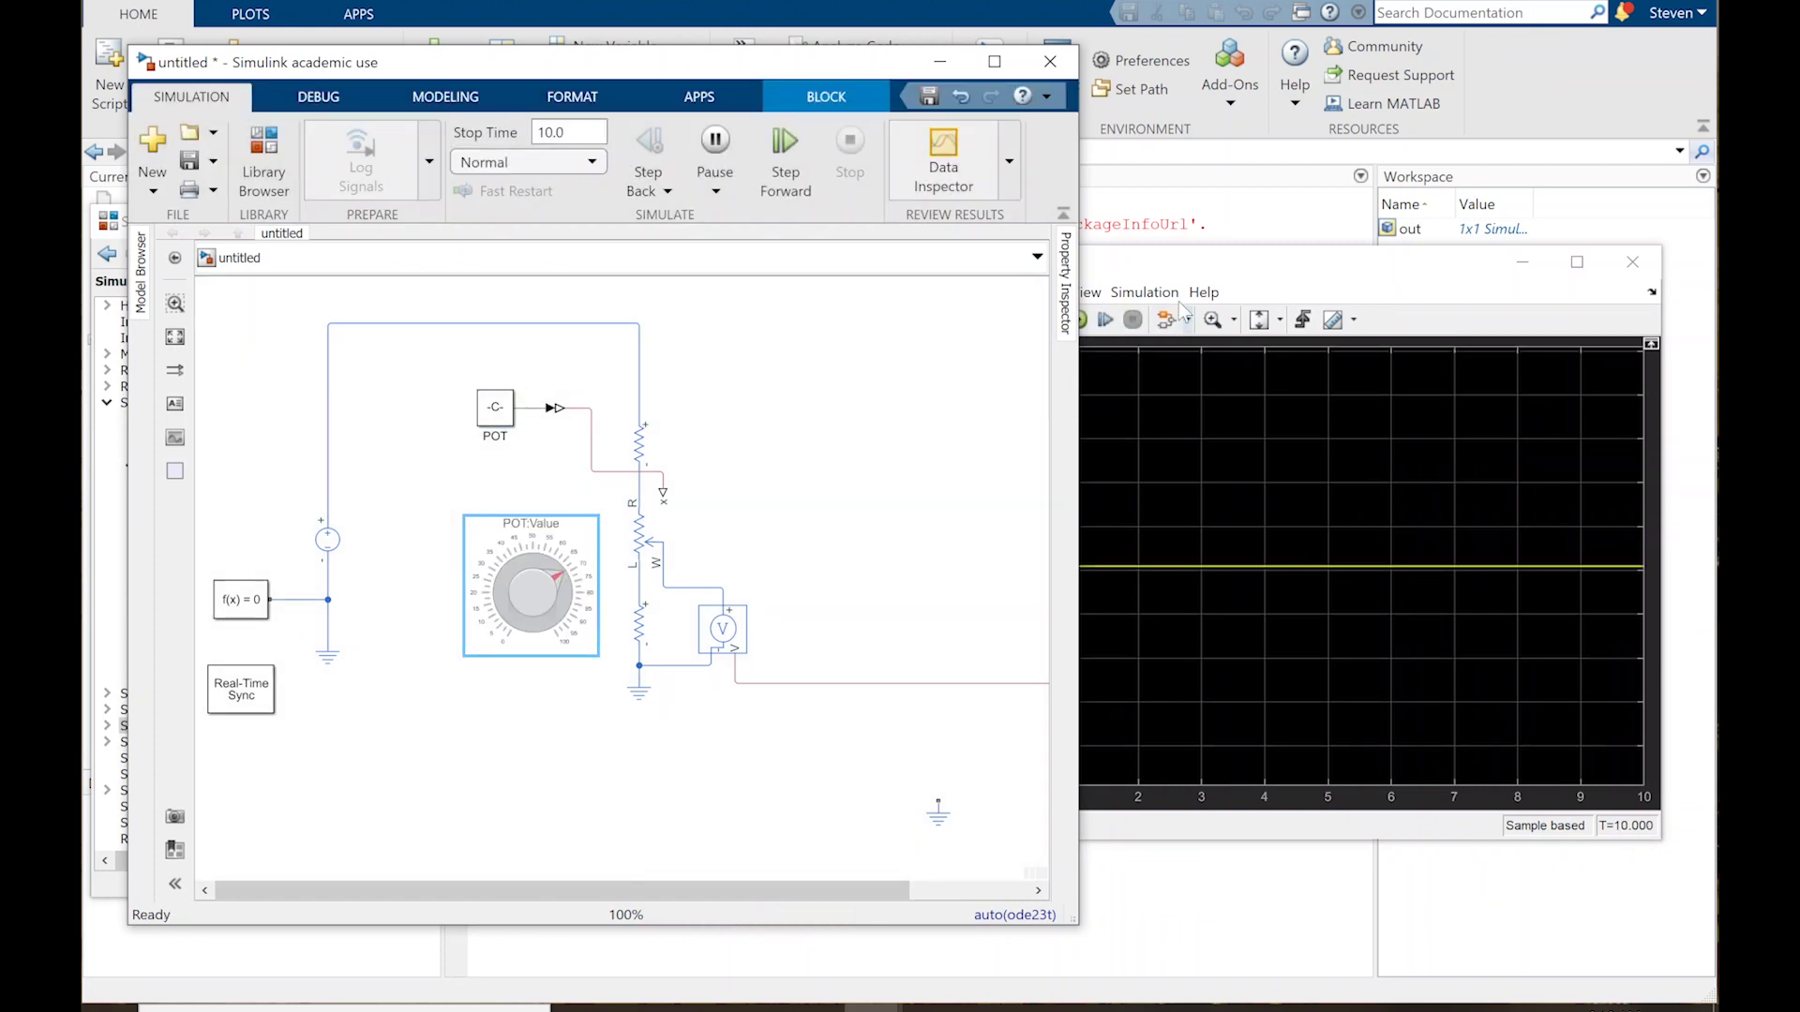
left_click(1201, 268)
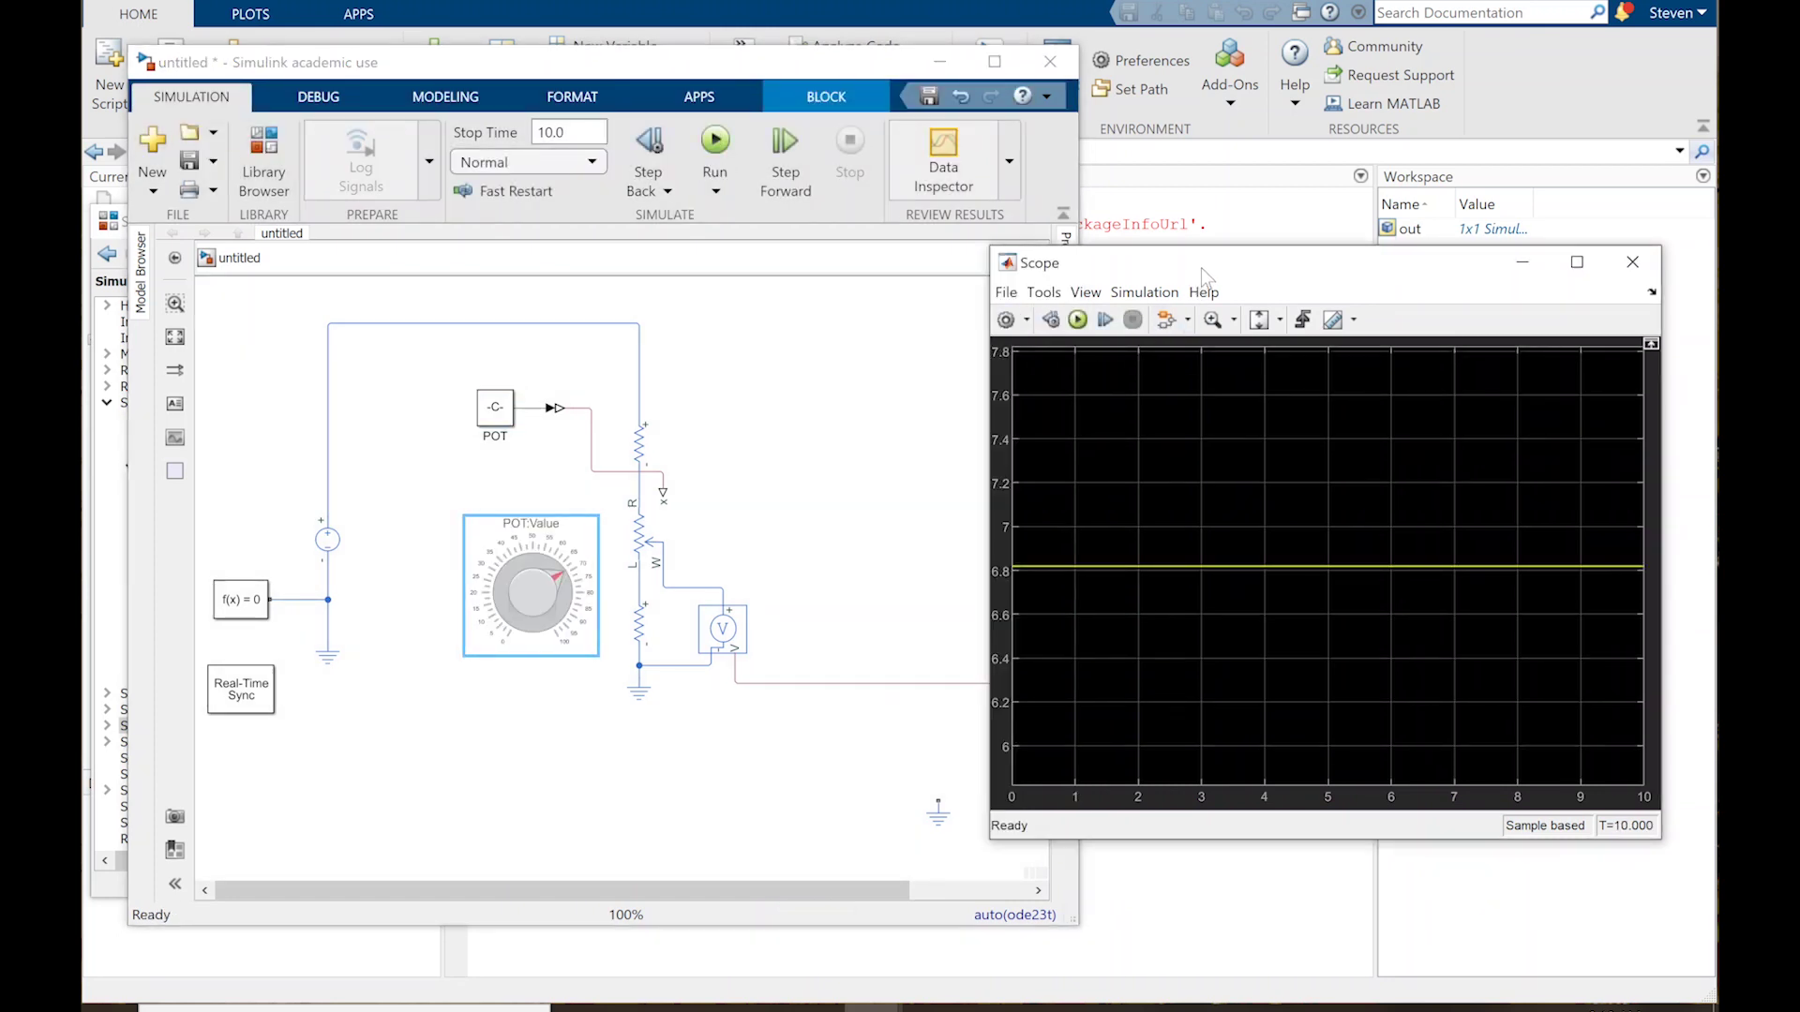
Step: Set the POT knob's maximum value to 1
double_click(526, 555)
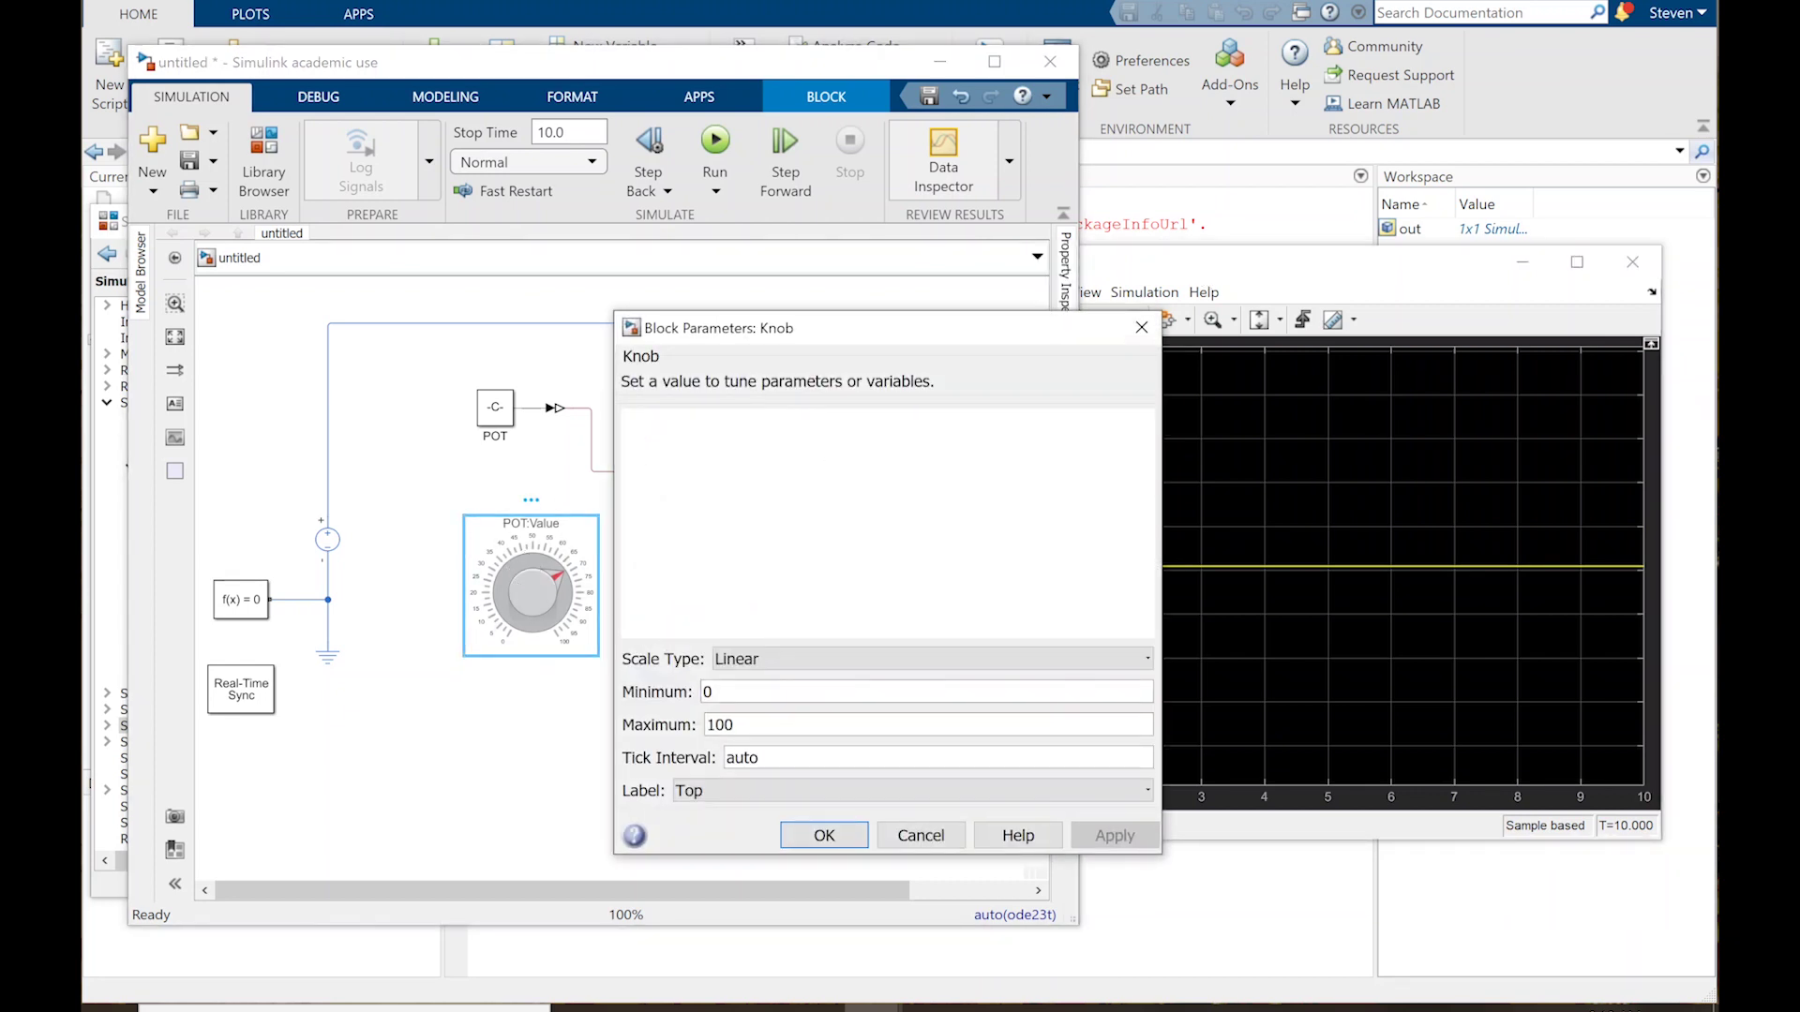
double_click(720, 724)
type("1")
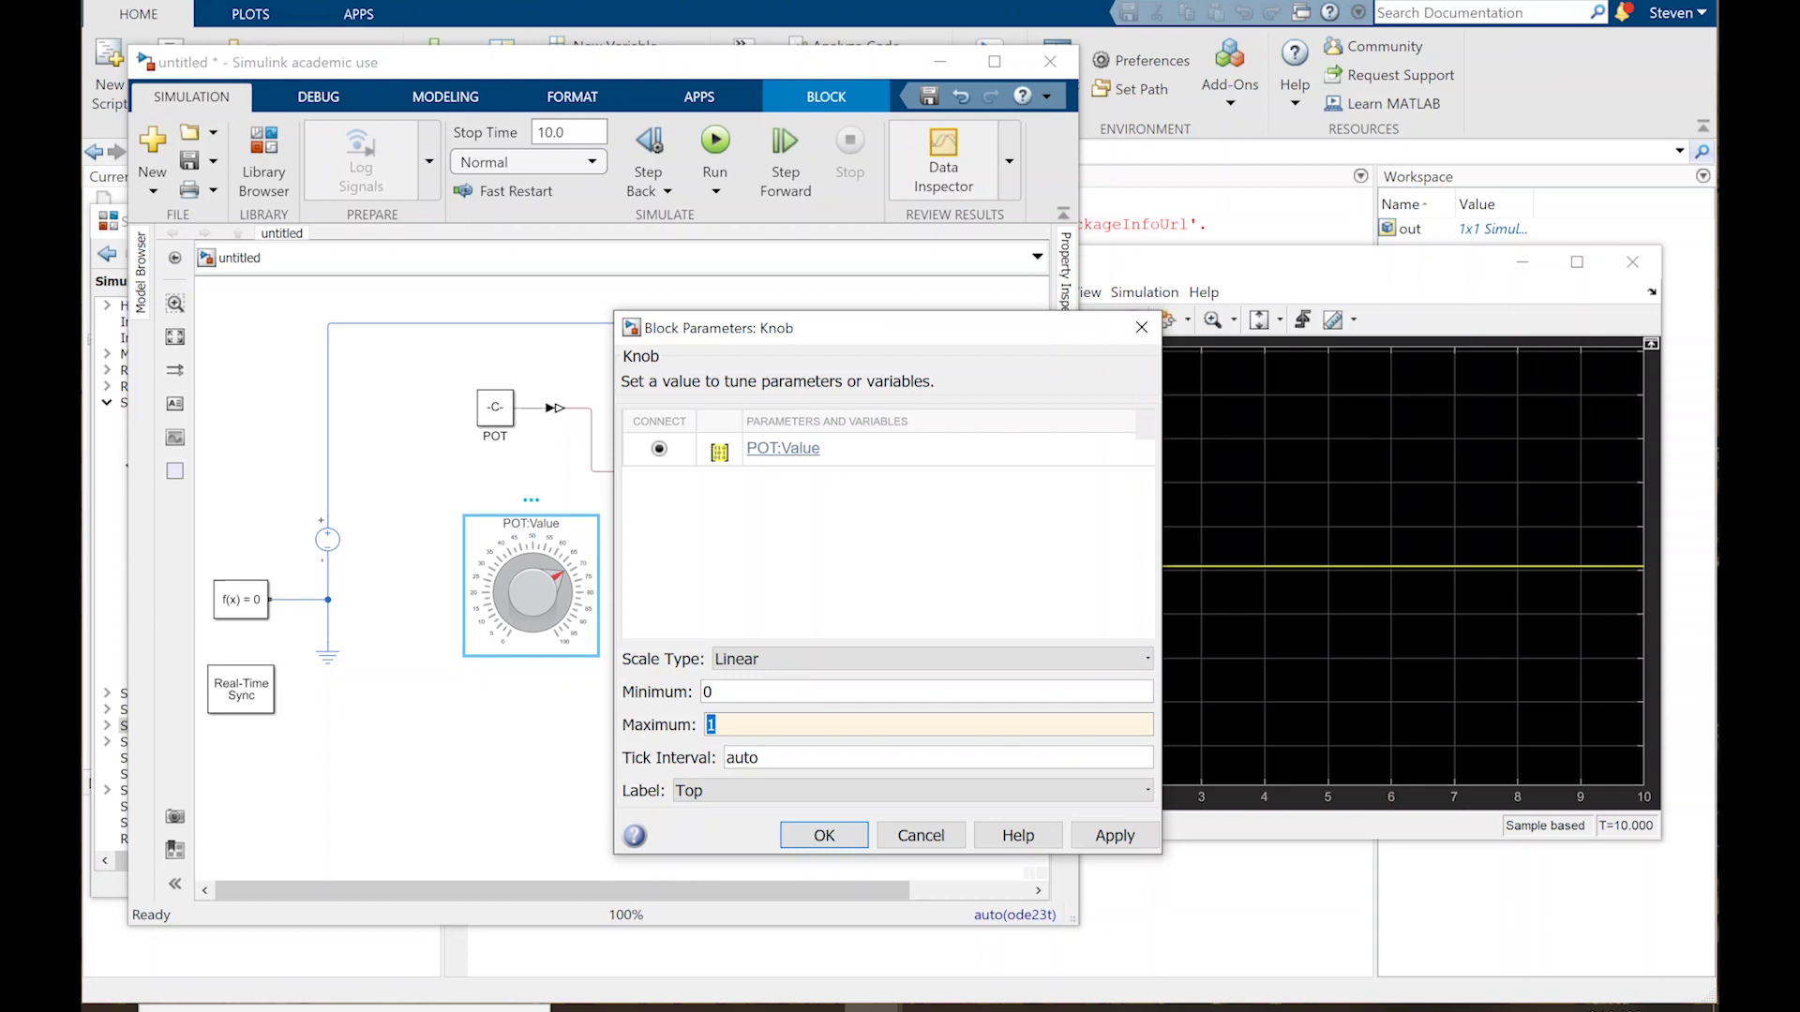
key("Return")
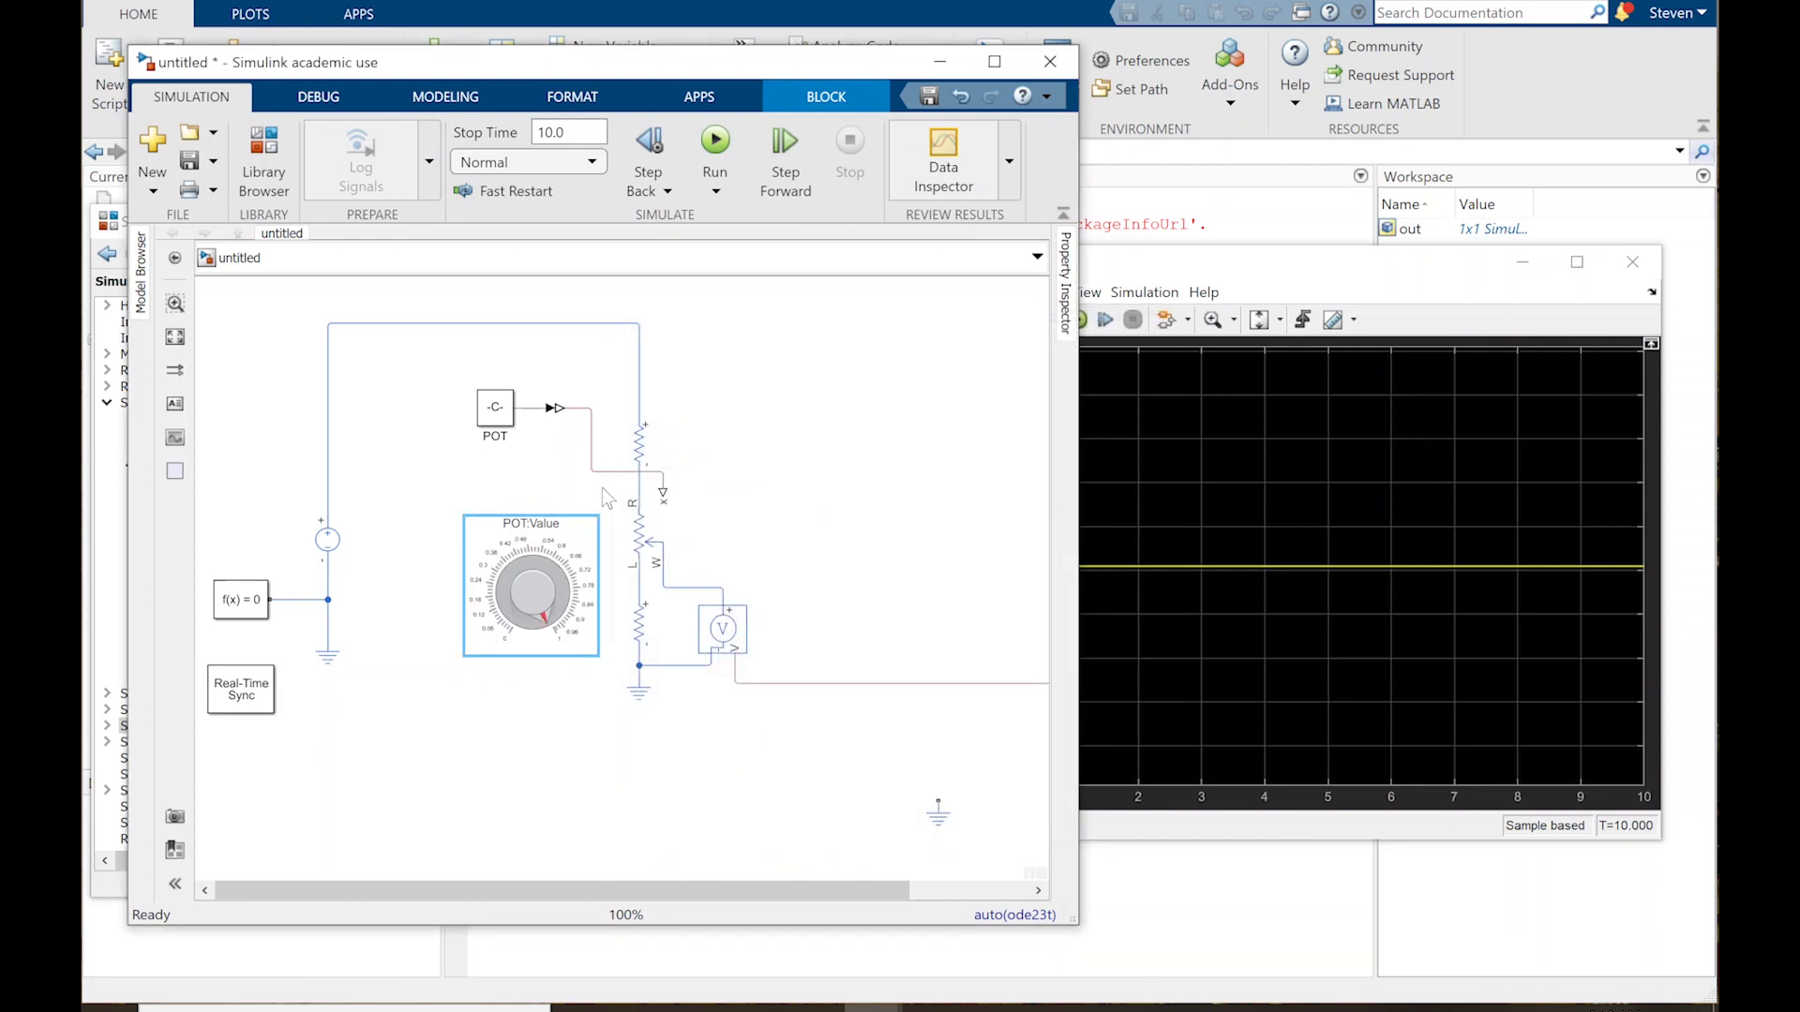
Step: Rerun the simulation while turning the POT knob back and forth, view the complete voltage trace, and close the scope
left_click(715, 141)
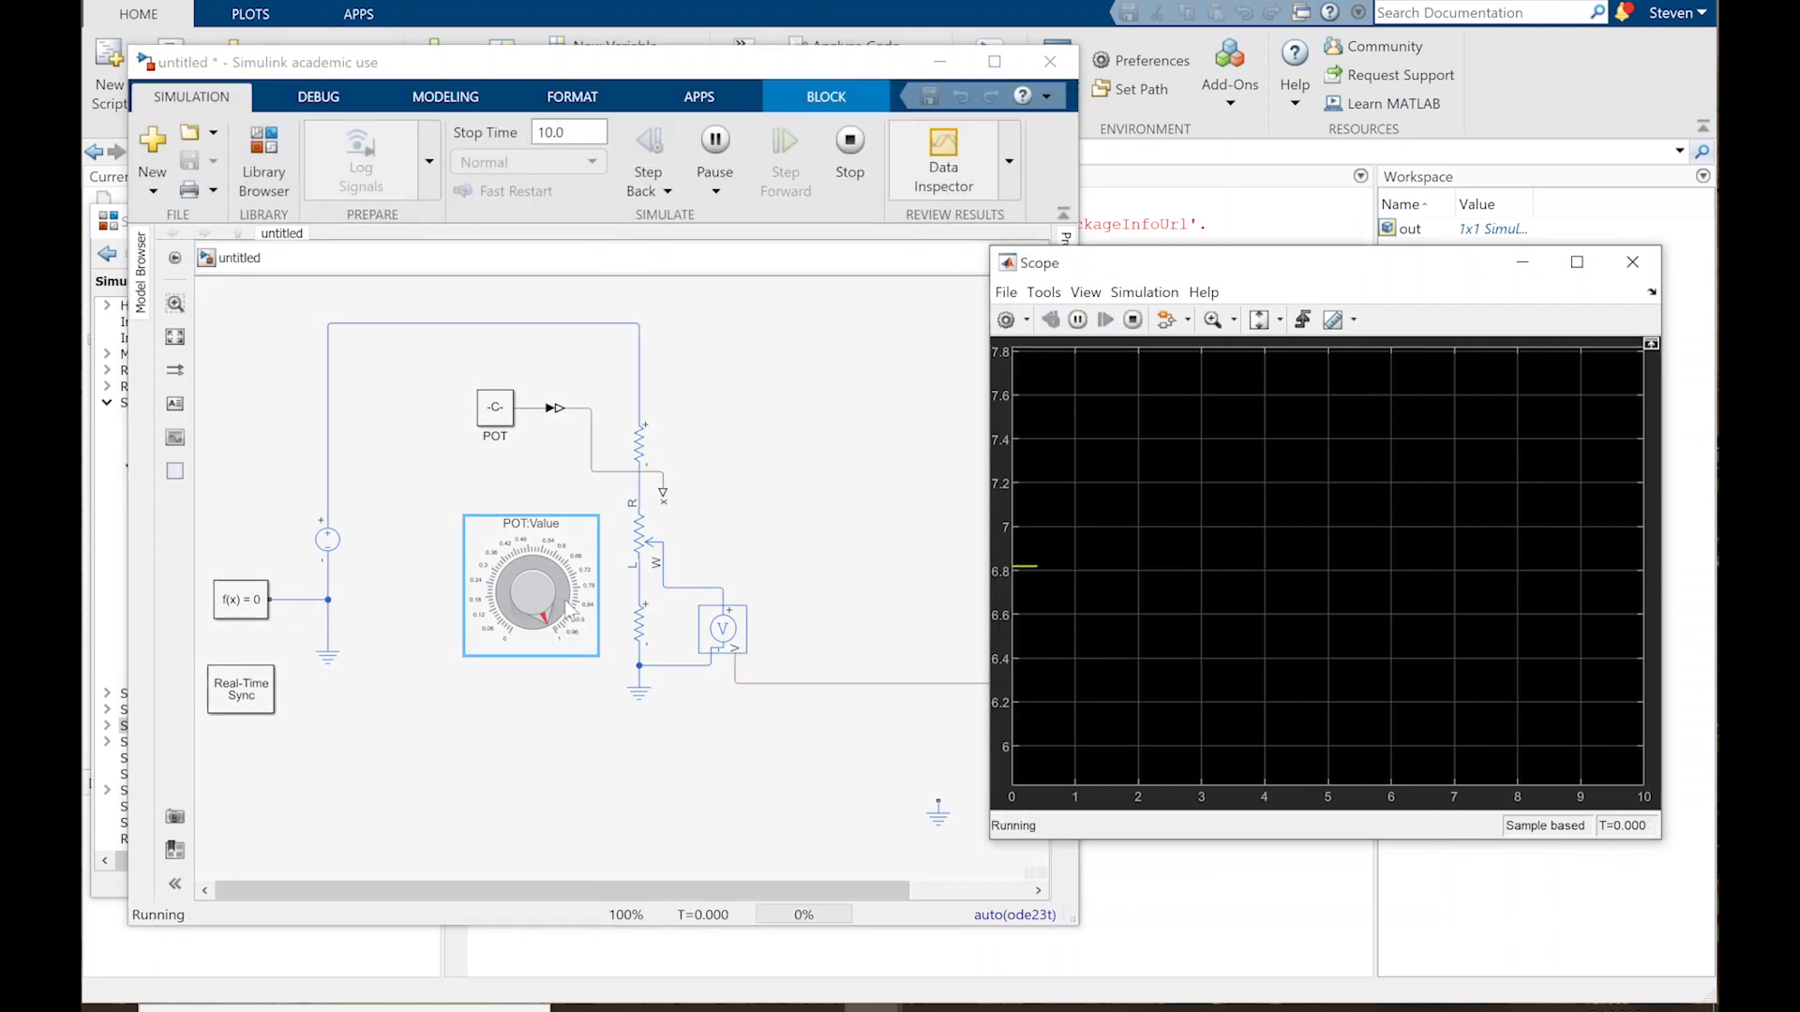
mouse_move(559, 607)
left_mouse_down()
mouse_move(539, 568)
mouse_move(504, 610)
mouse_move(539, 567)
mouse_move(568, 589)
mouse_move(567, 638)
mouse_move(563, 589)
mouse_move(530, 567)
mouse_move(516, 581)
mouse_move(567, 586)
mouse_move(553, 633)
mouse_move(561, 588)
left_mouse_up()
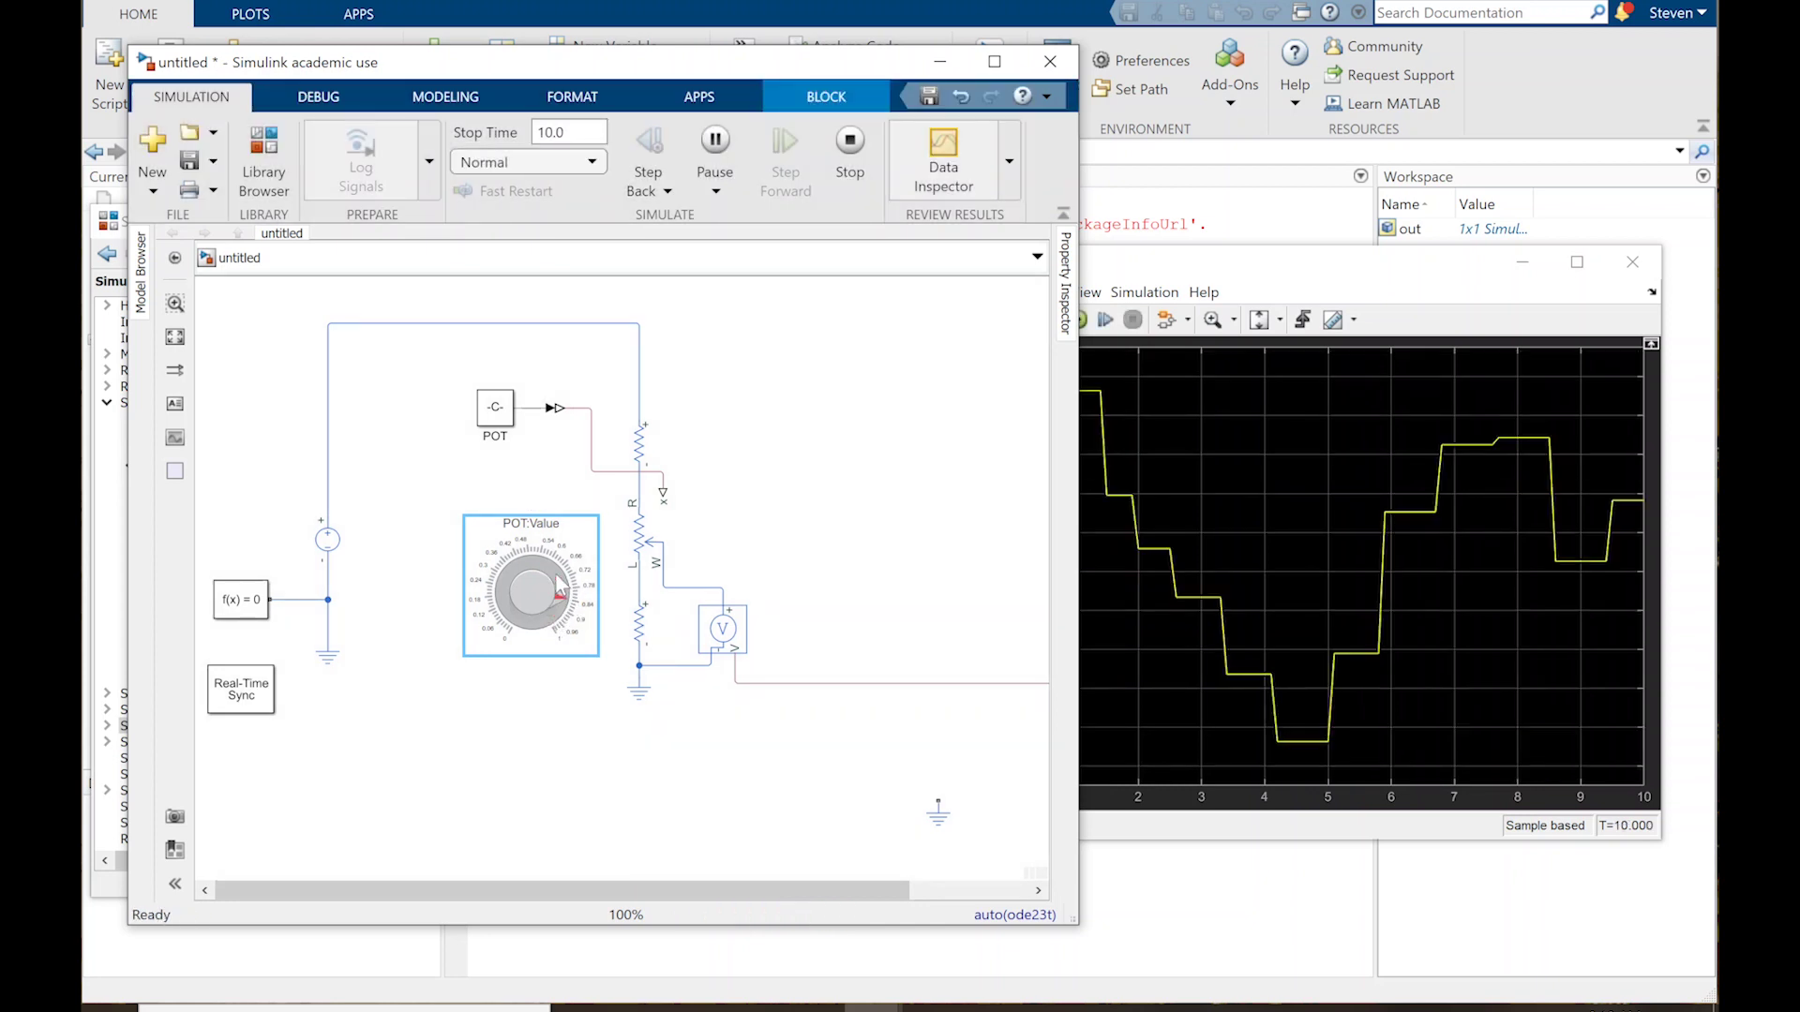
left_click(1243, 264)
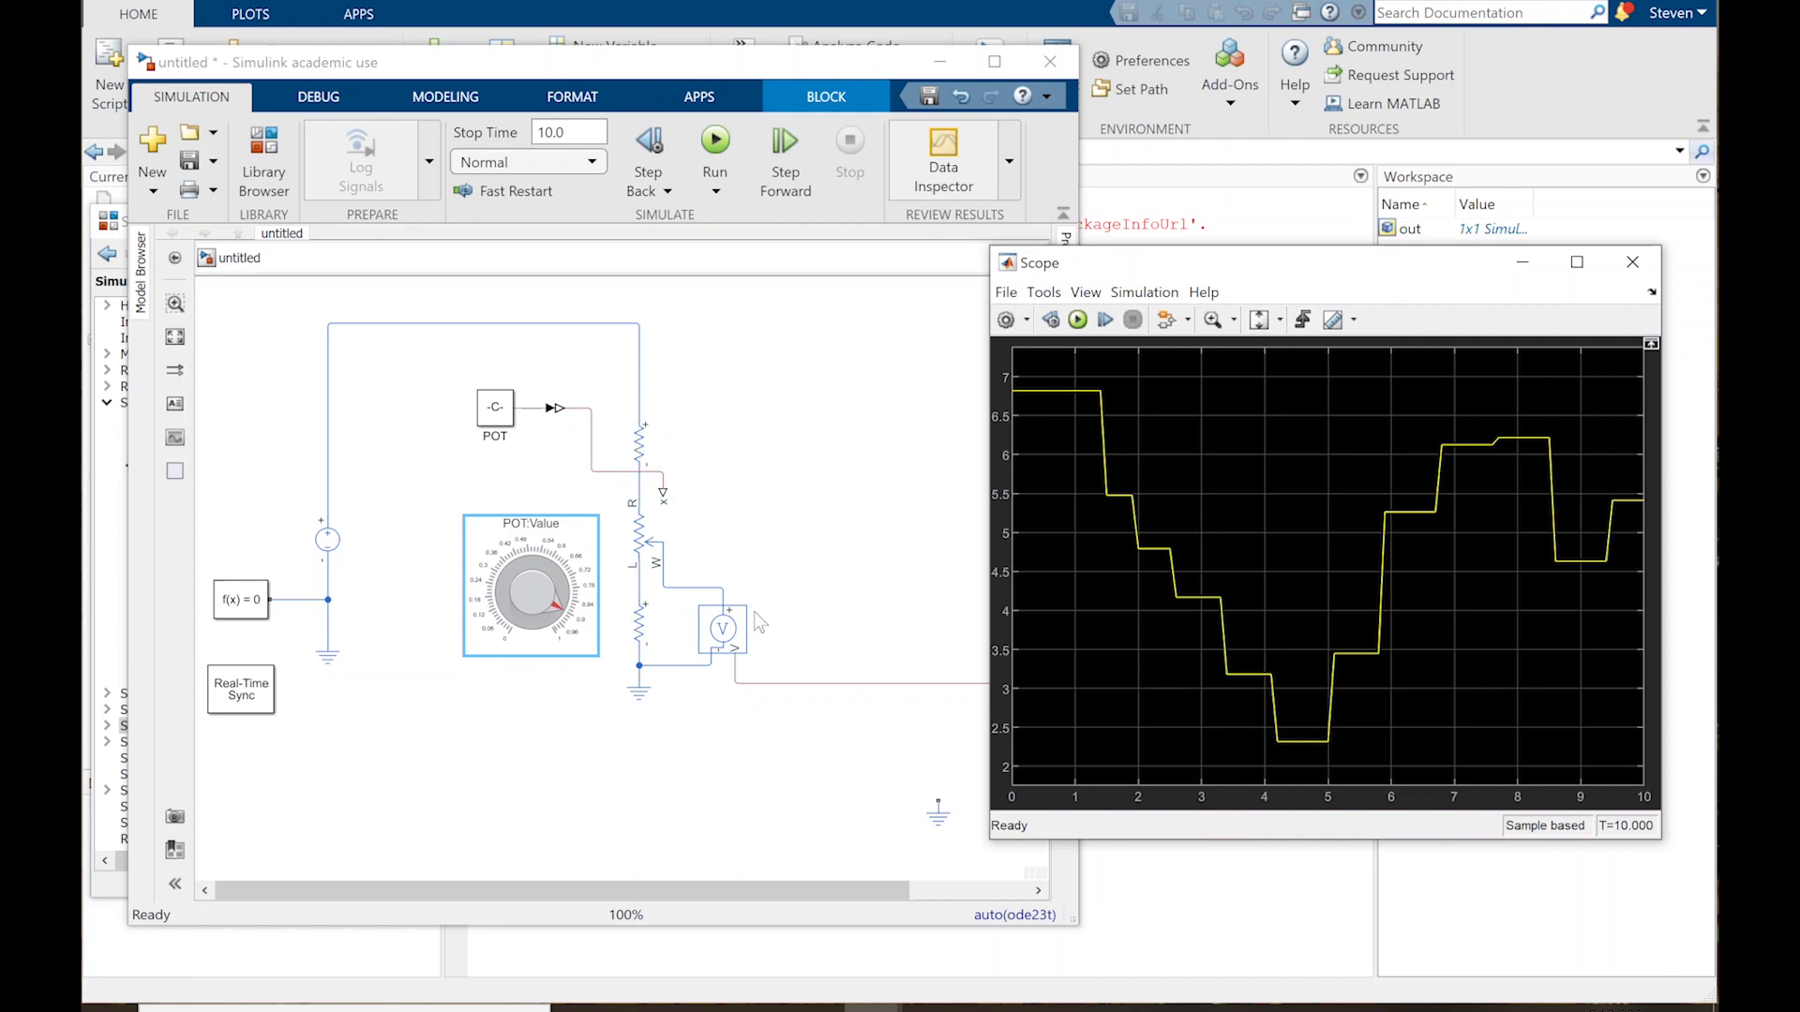
left_click(1632, 263)
Step: Widen the model window and move the PS-Simulink Converter and Scope together further from the voltage sensor
left_click_drag(1080, 498, 1366, 501)
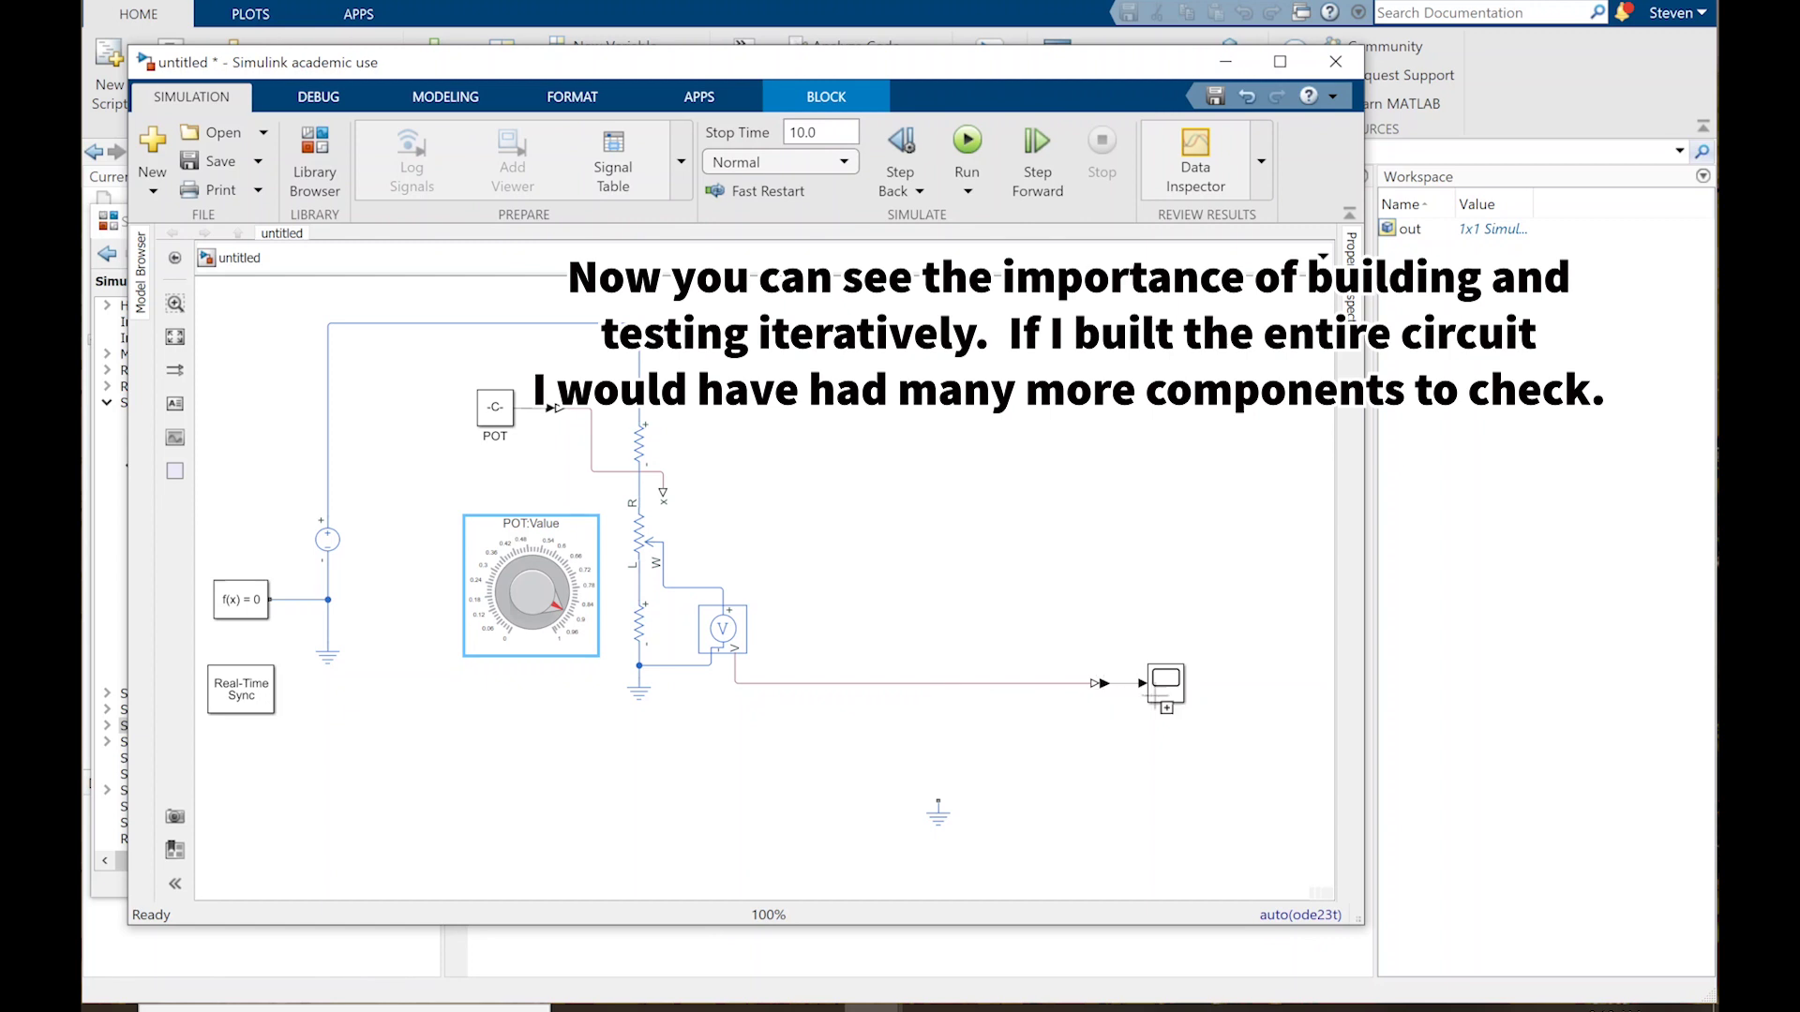
left_click_drag(1015, 633, 1218, 696)
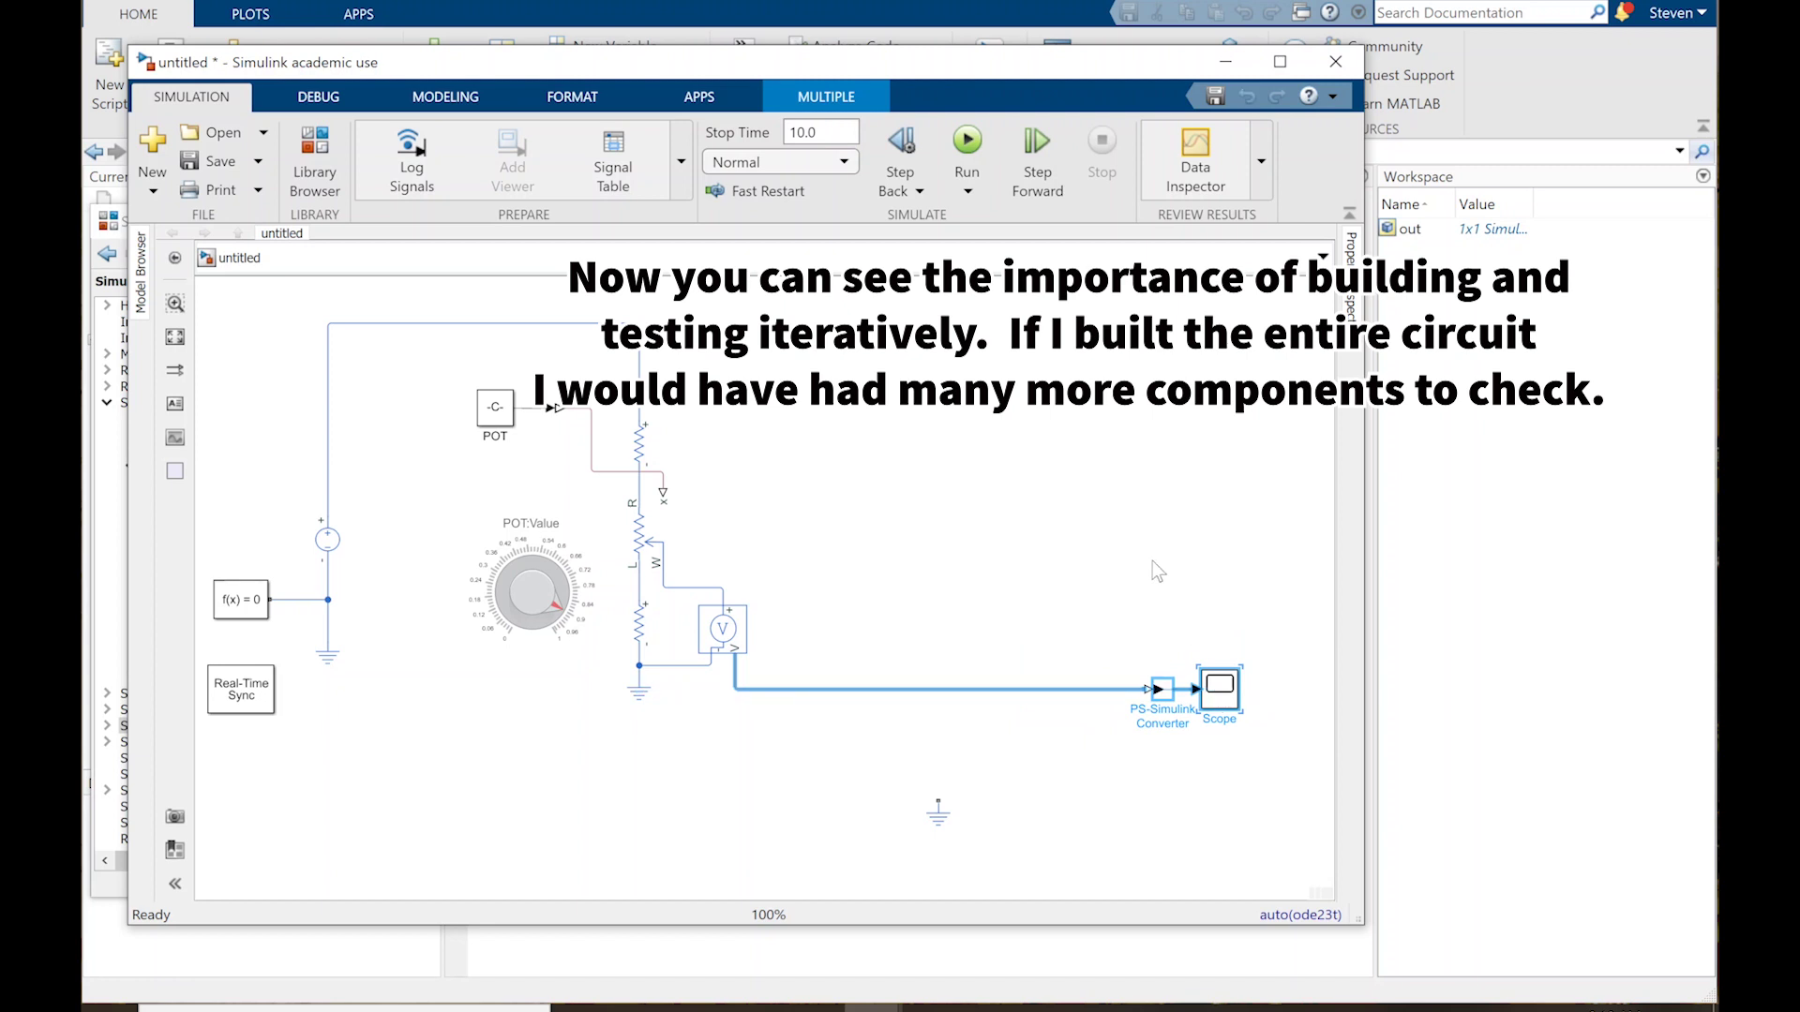
left_click(1151, 561)
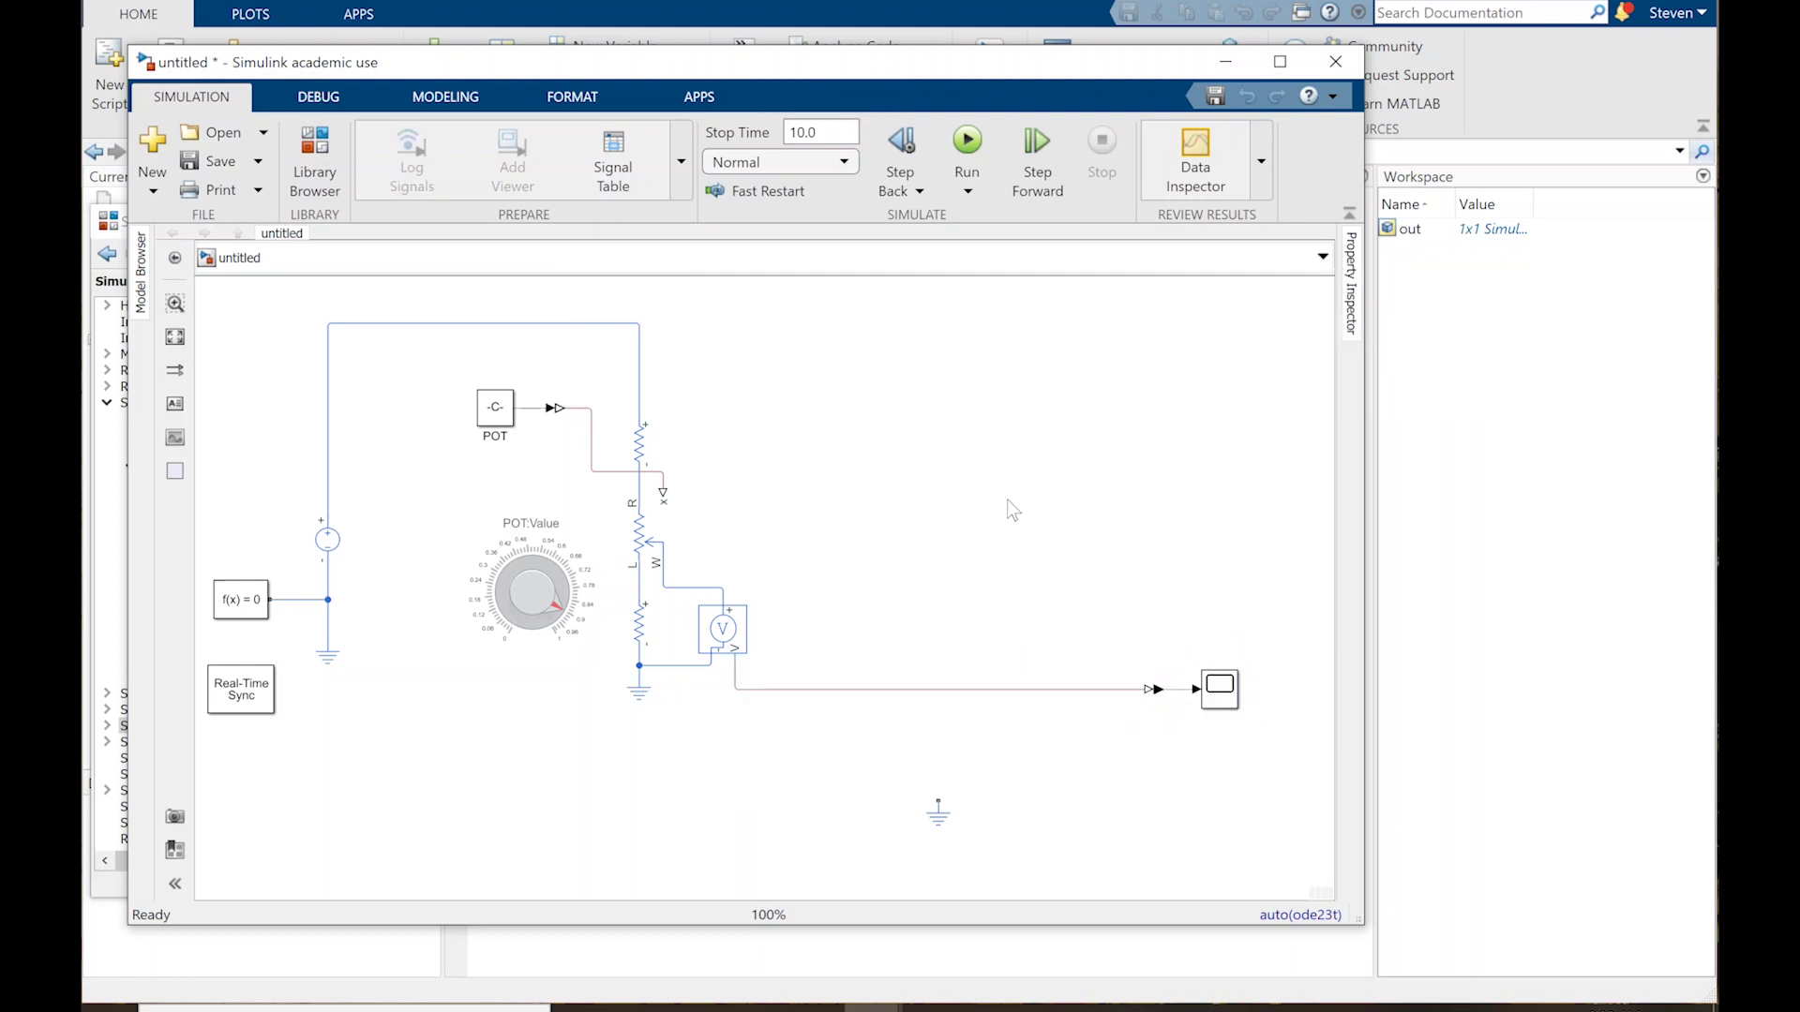
Step: Add a Comparator block from the Simscape Electrical Integrated Circuits library to the open space beside the potentiometer
left_click(314, 169)
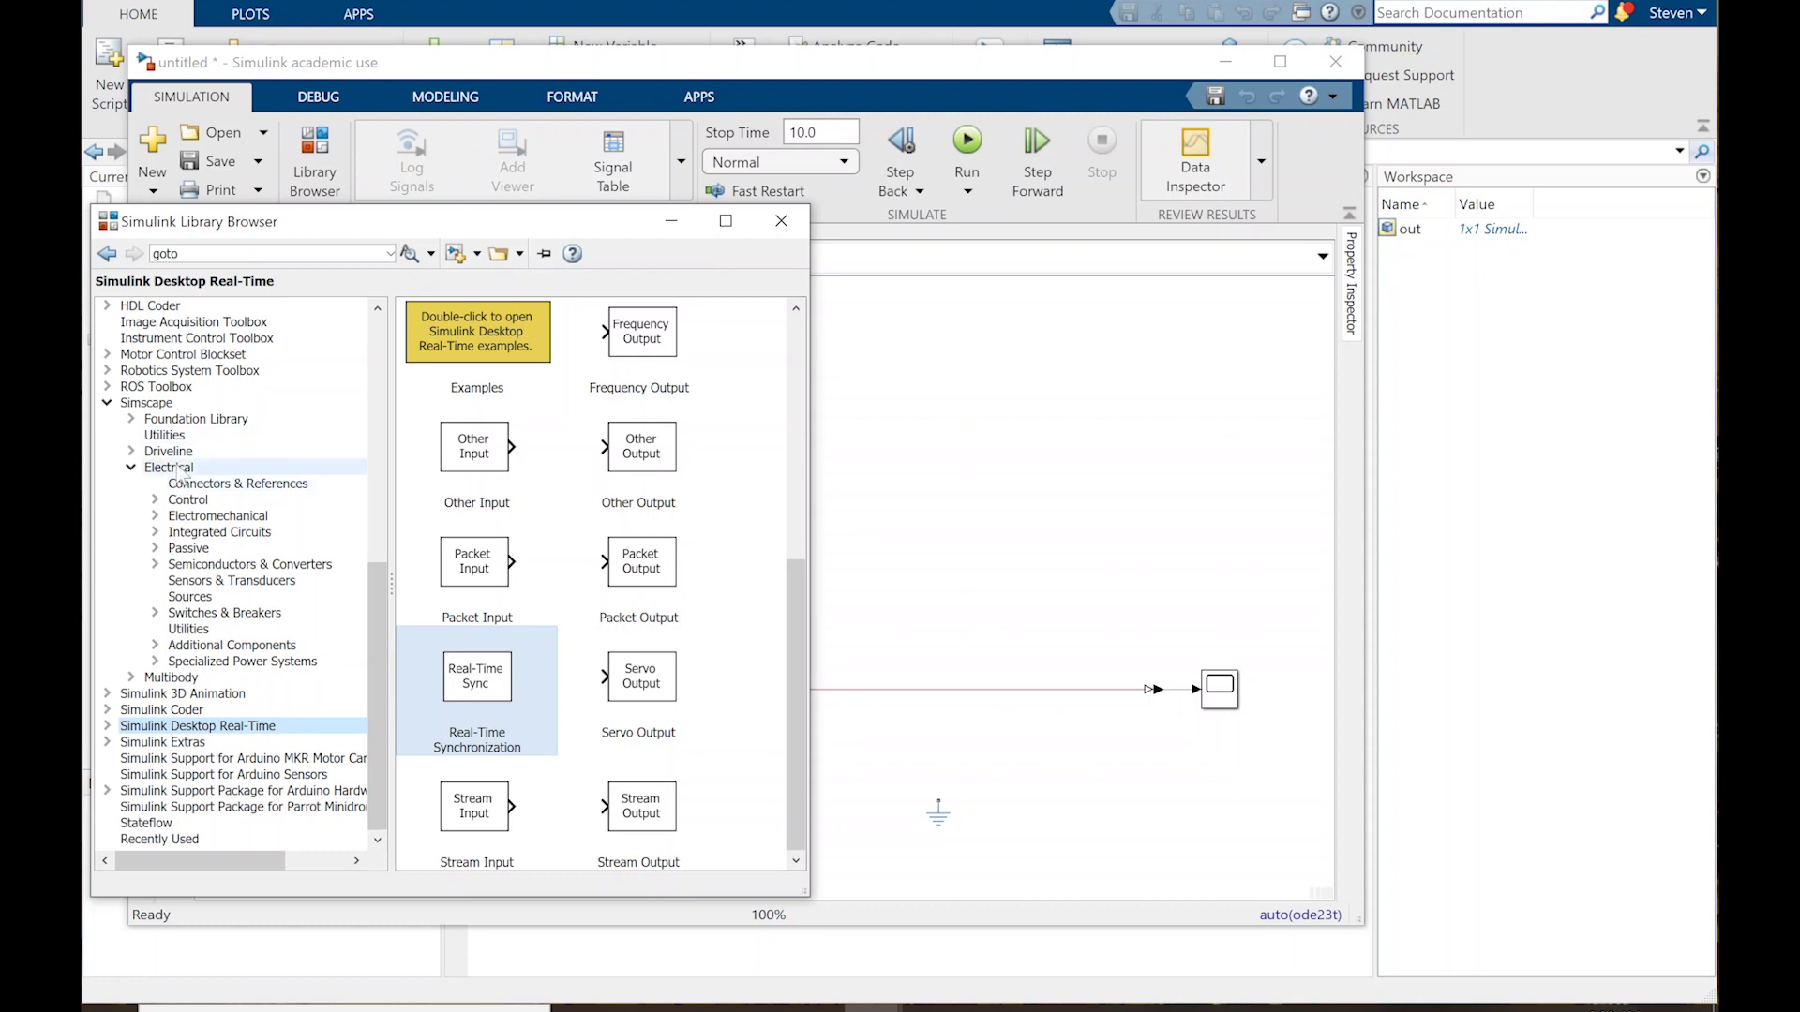
left_click(184, 531)
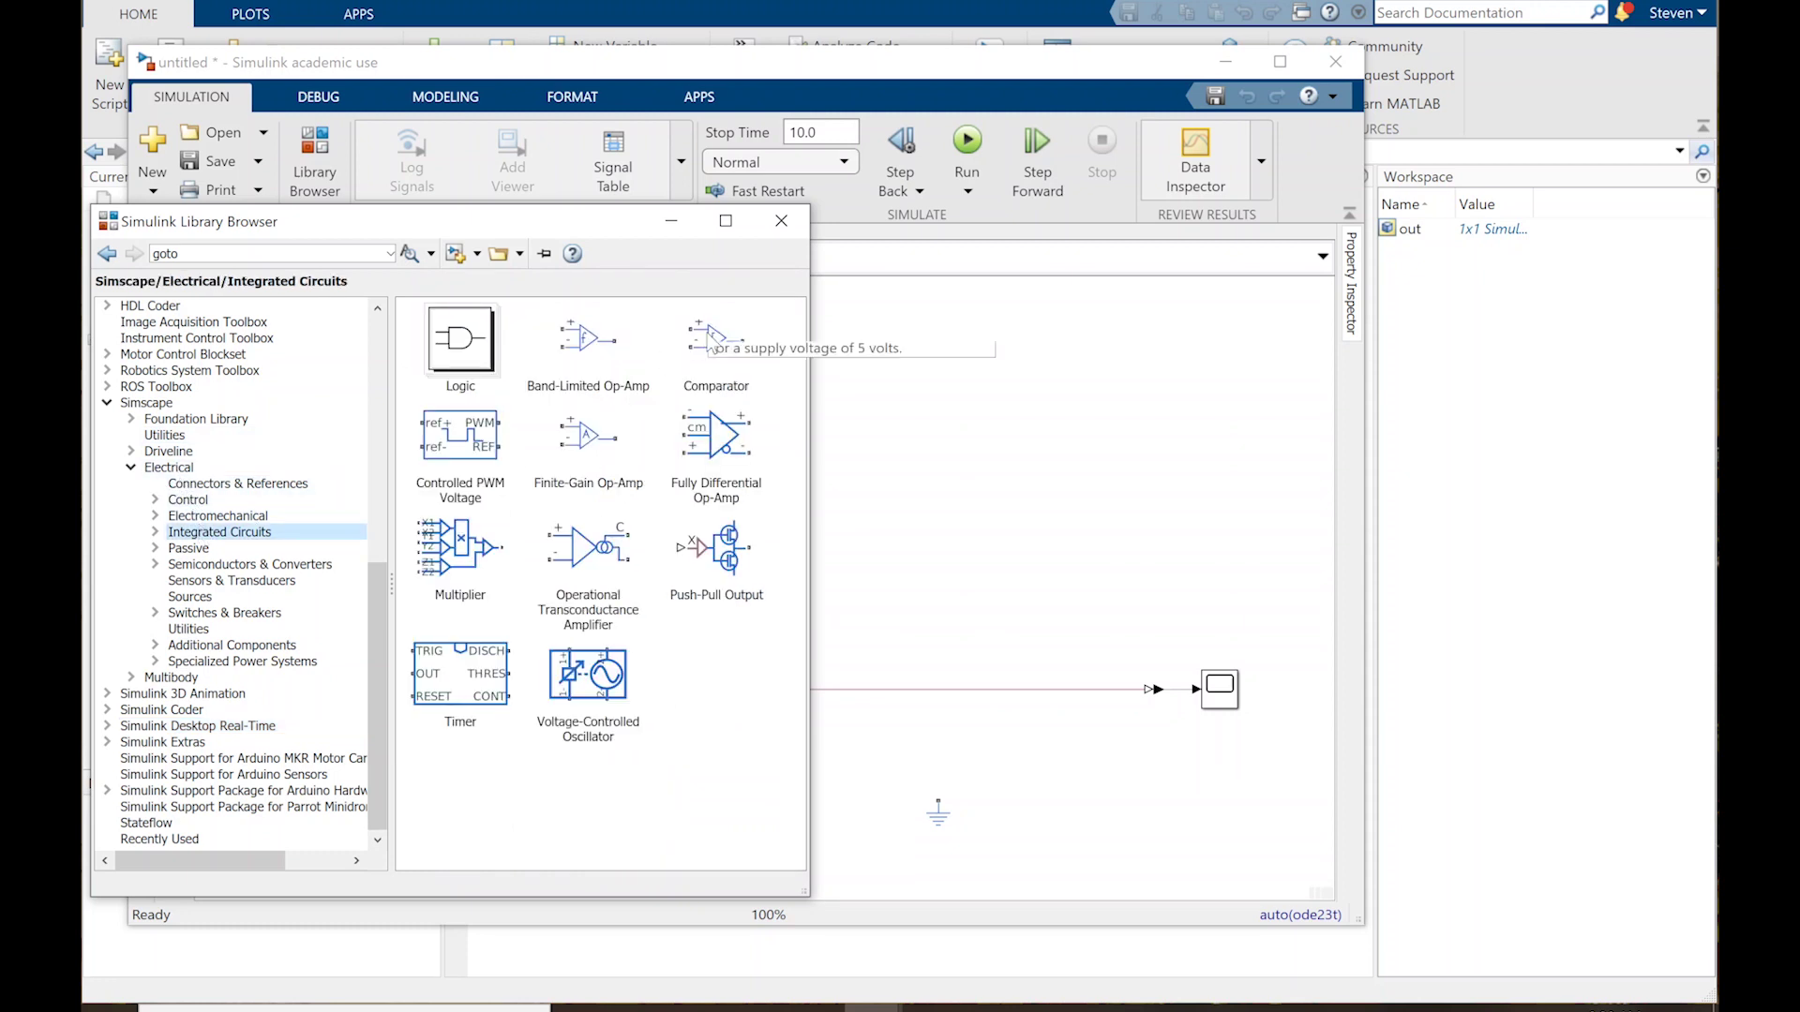
left_click_drag(714, 342, 858, 497)
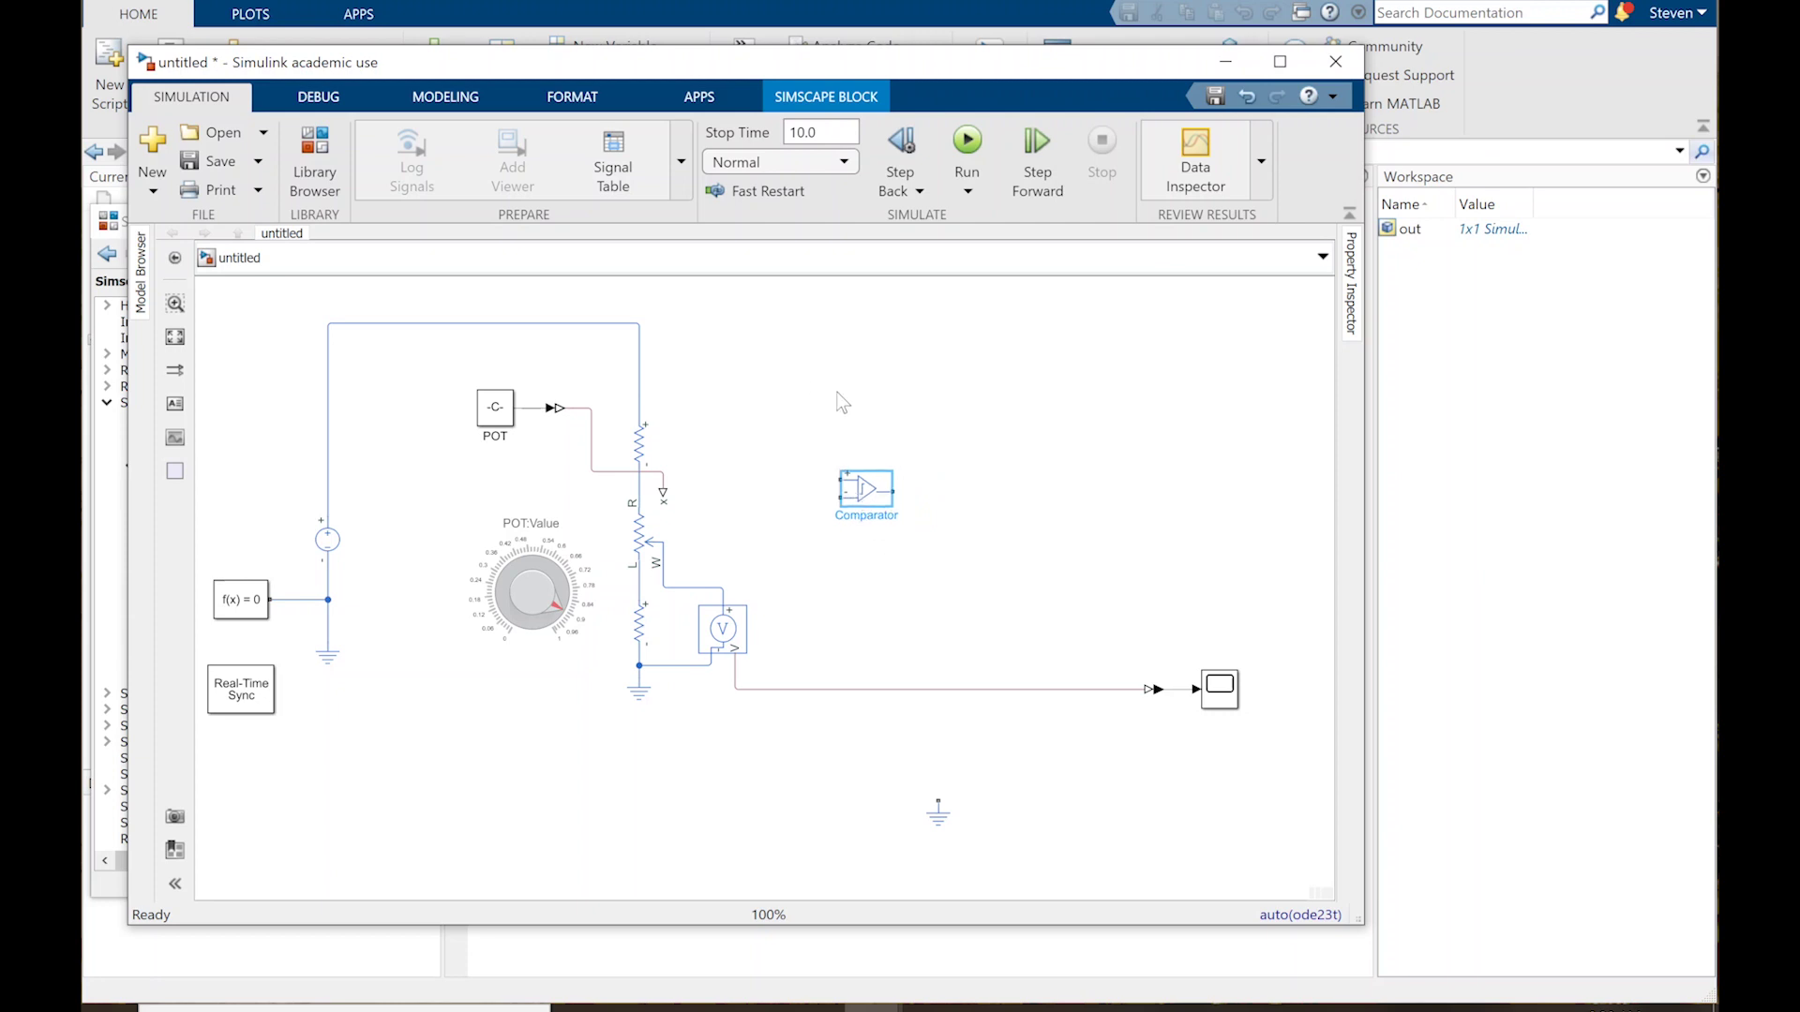
Step: Add an Electrical/Passive Resistor above the comparator and rotate it to vertical
left_click(801, 372)
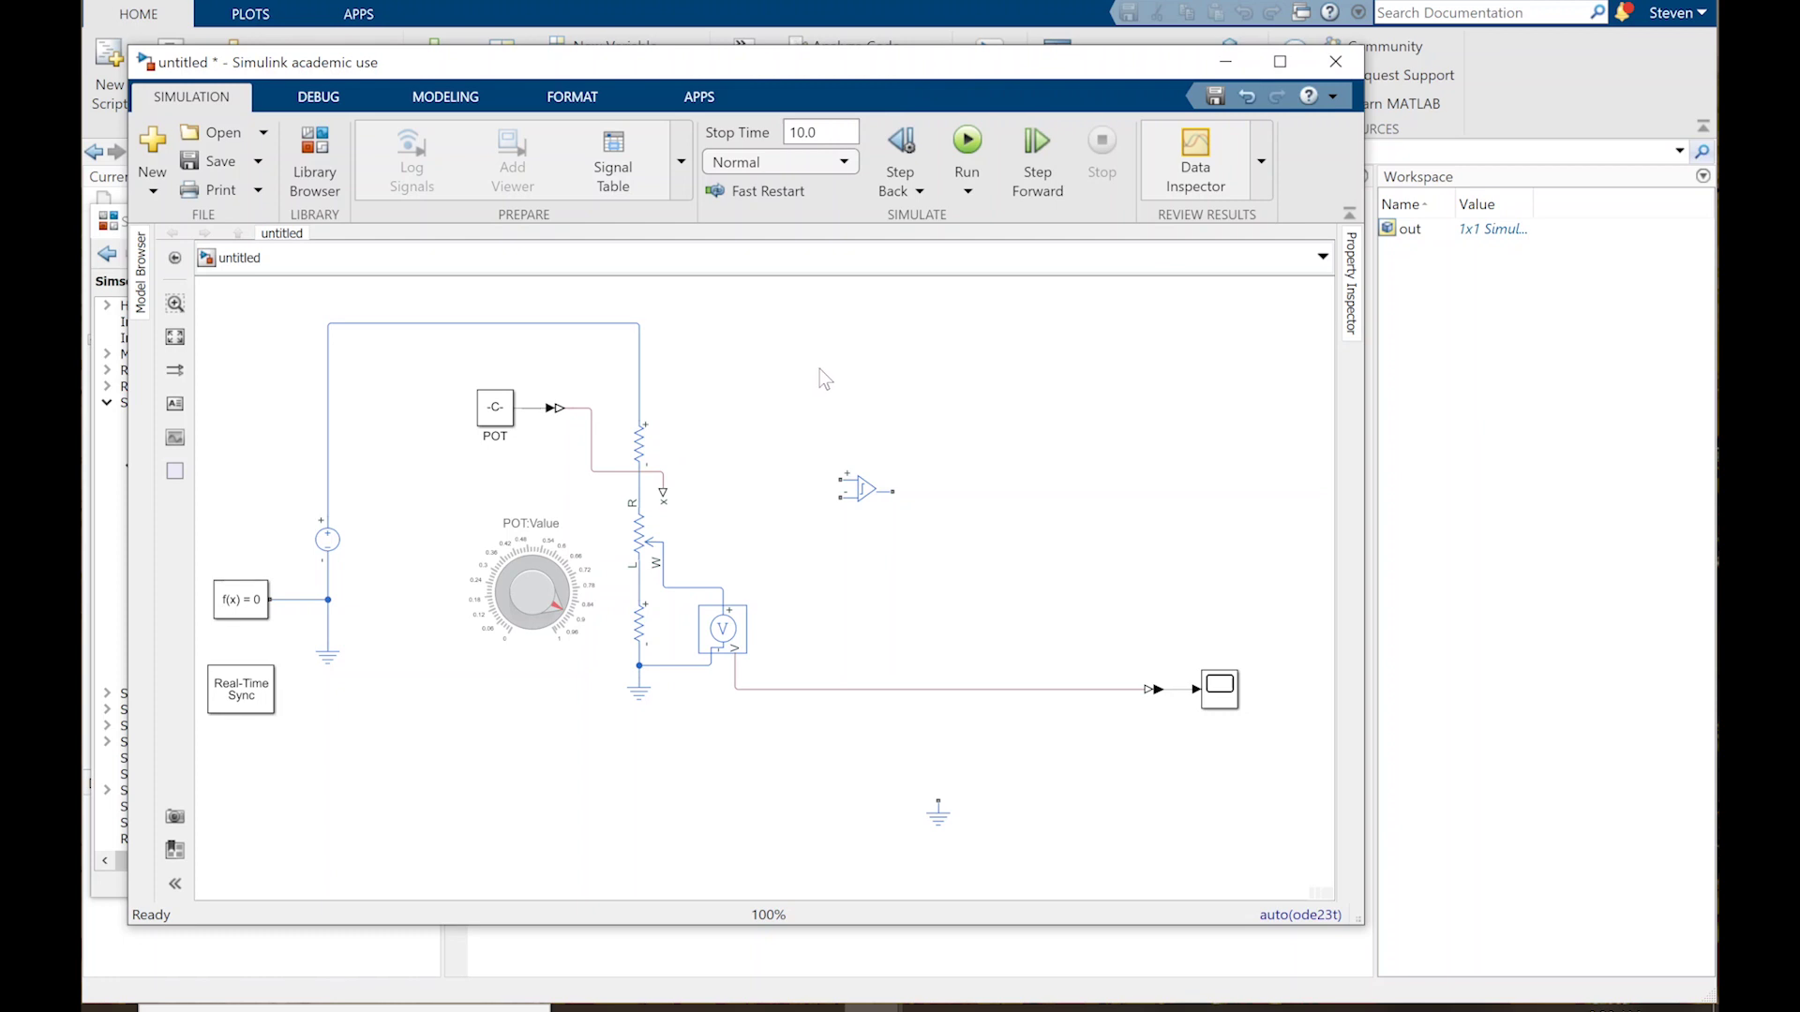
double_click(819, 368)
type("resistor")
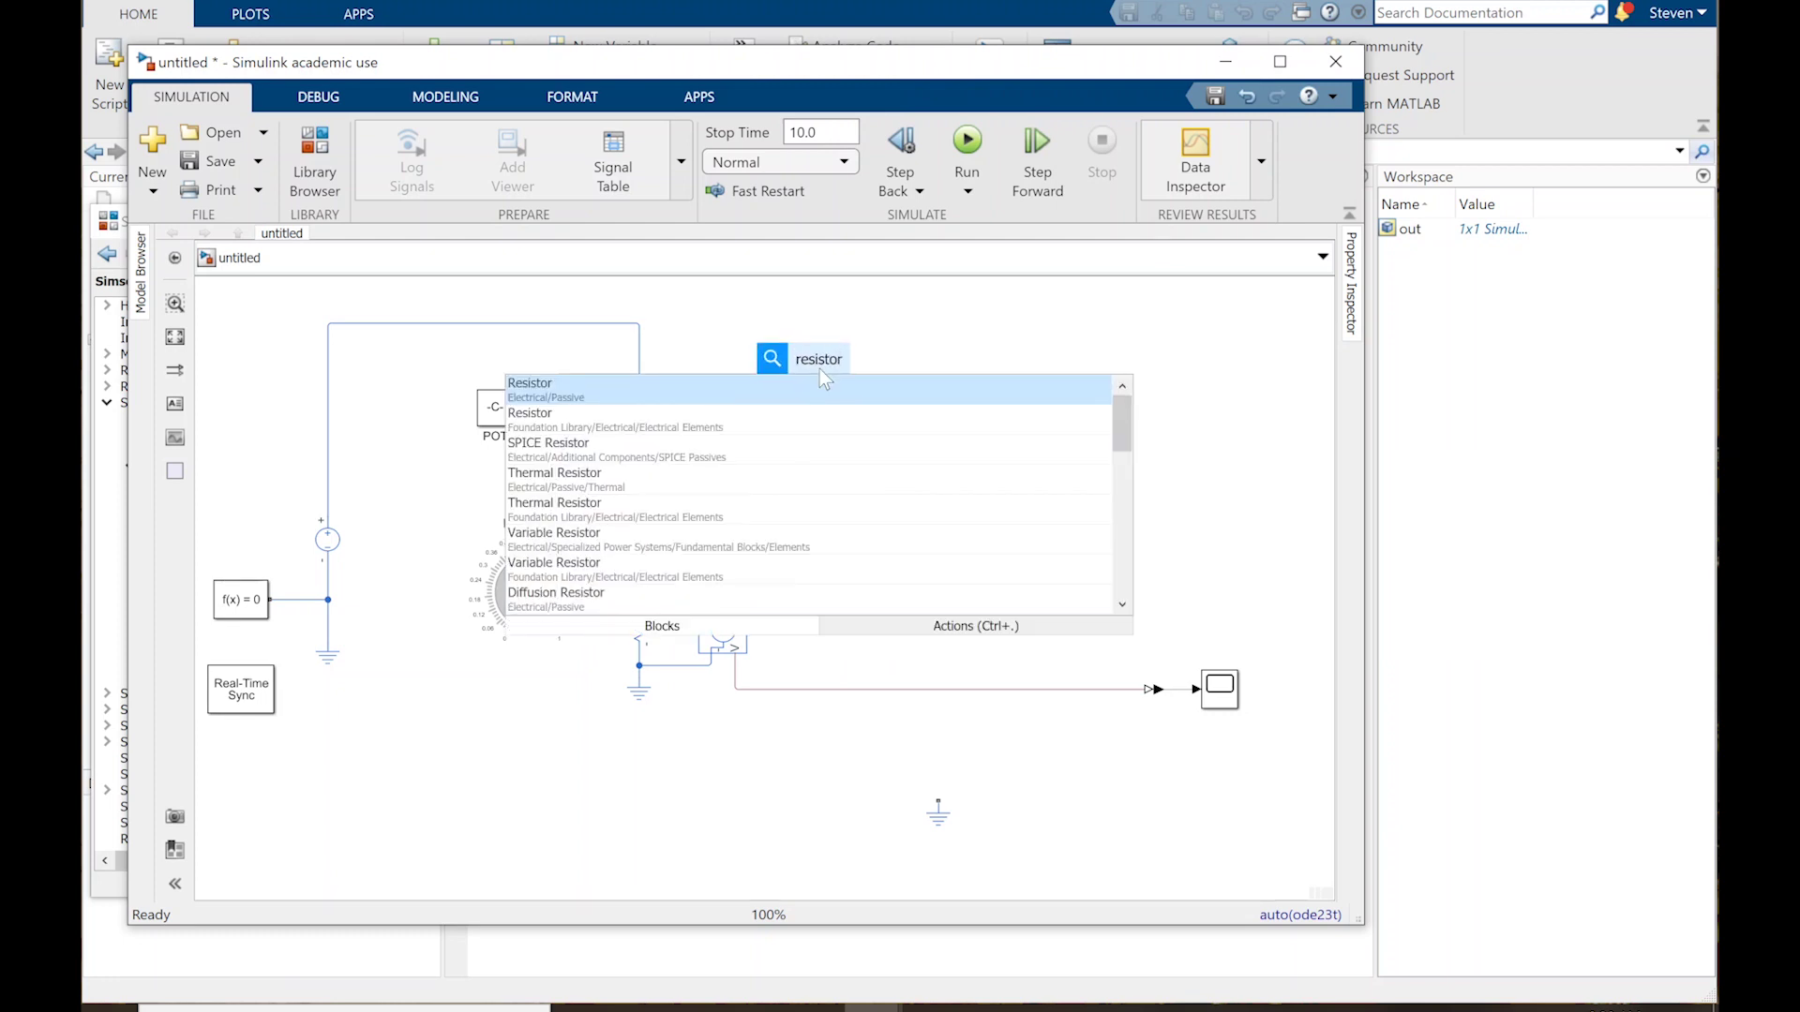
left_click(557, 391)
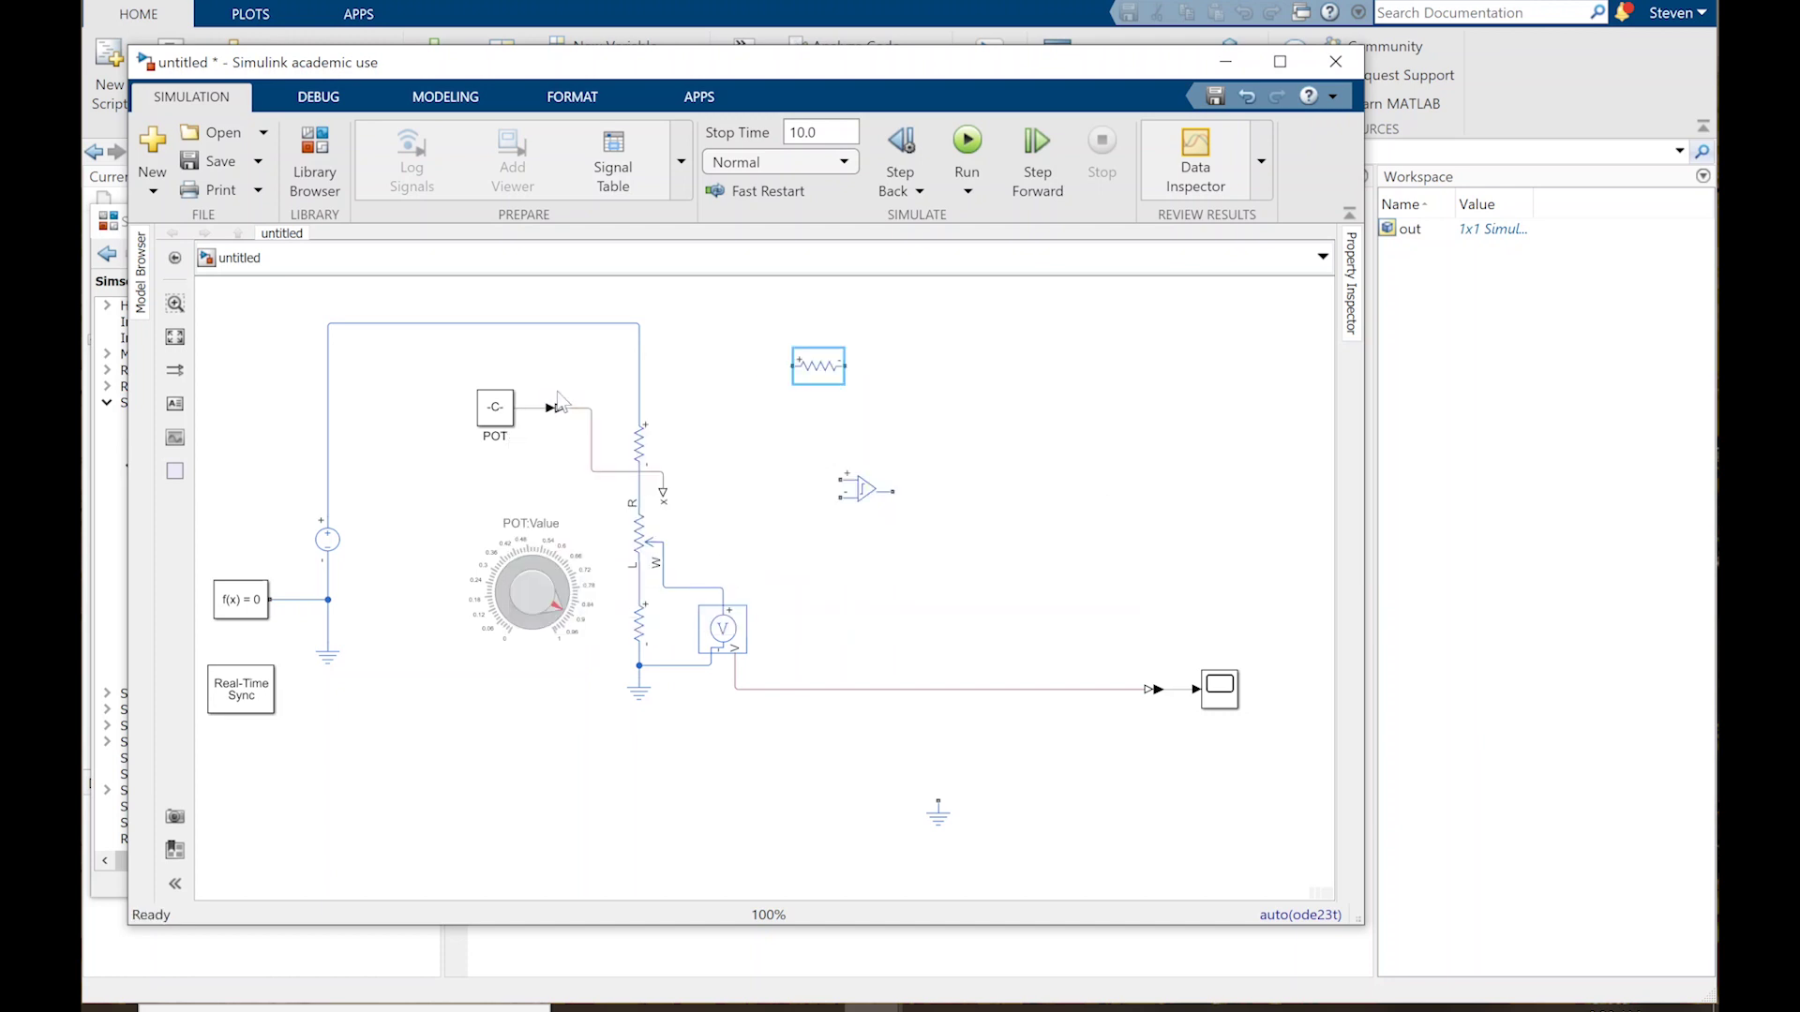
left_click(831, 372)
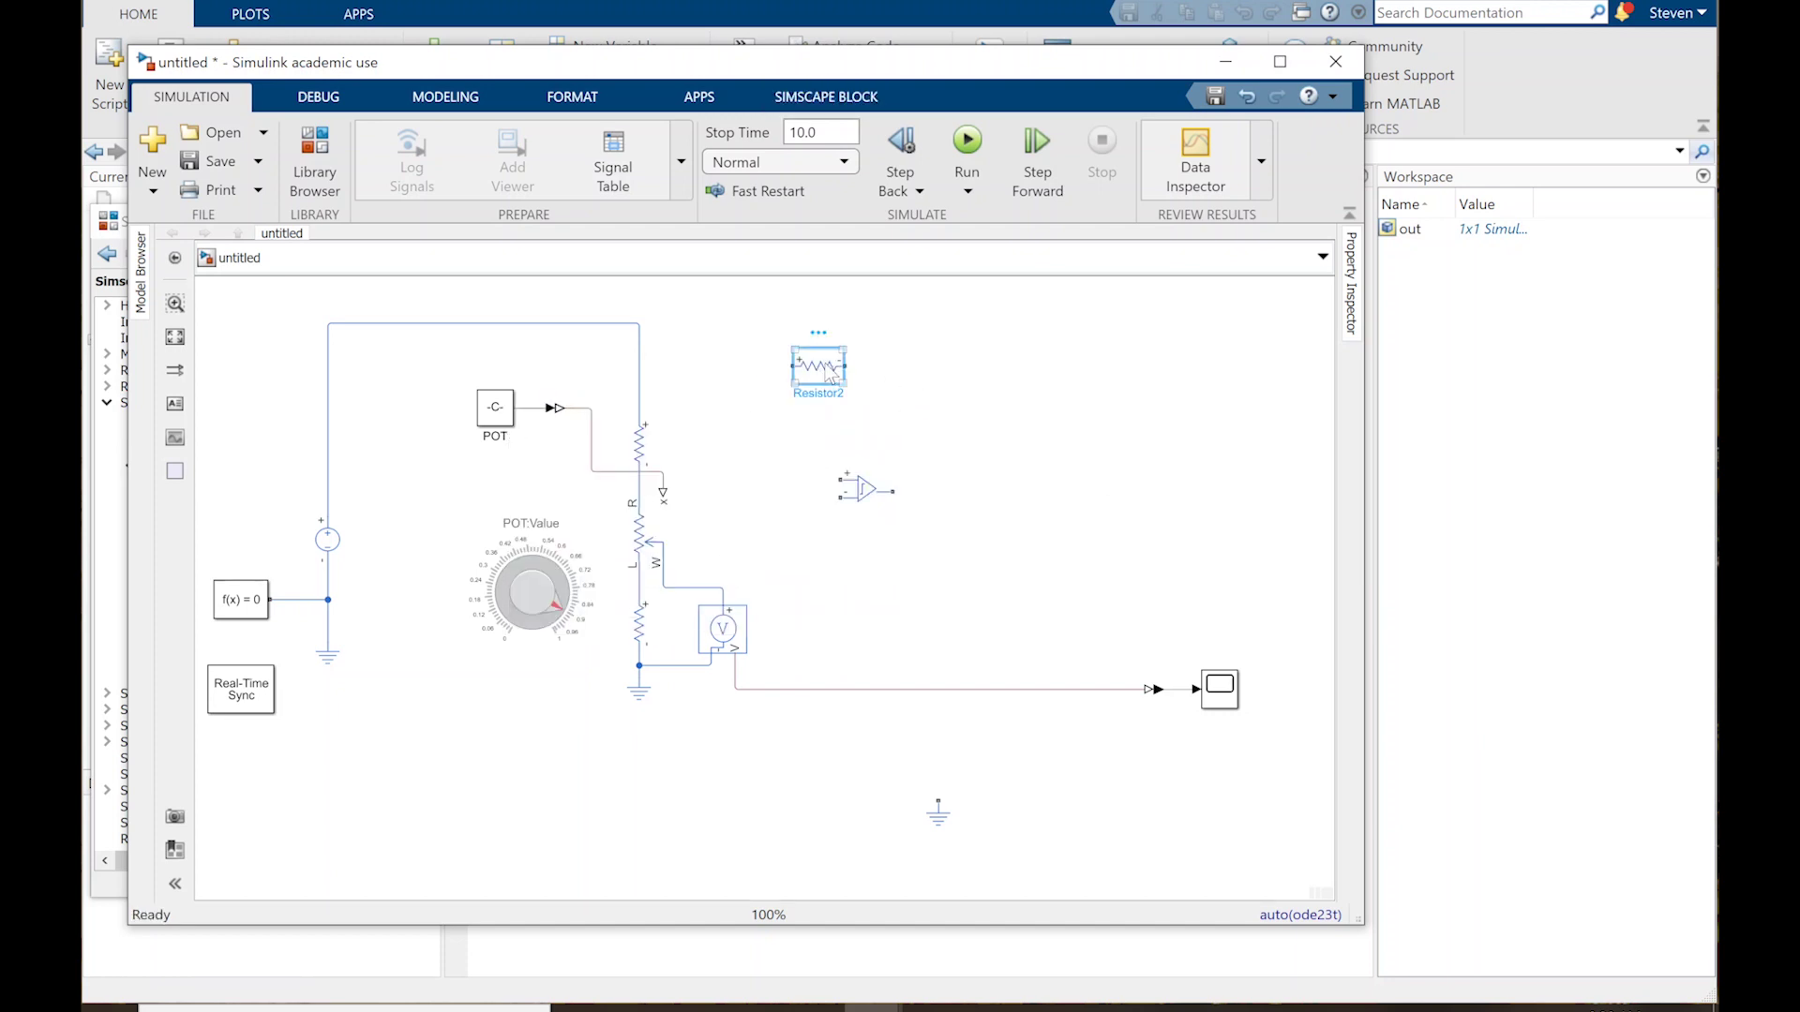
key("ctrl+r")
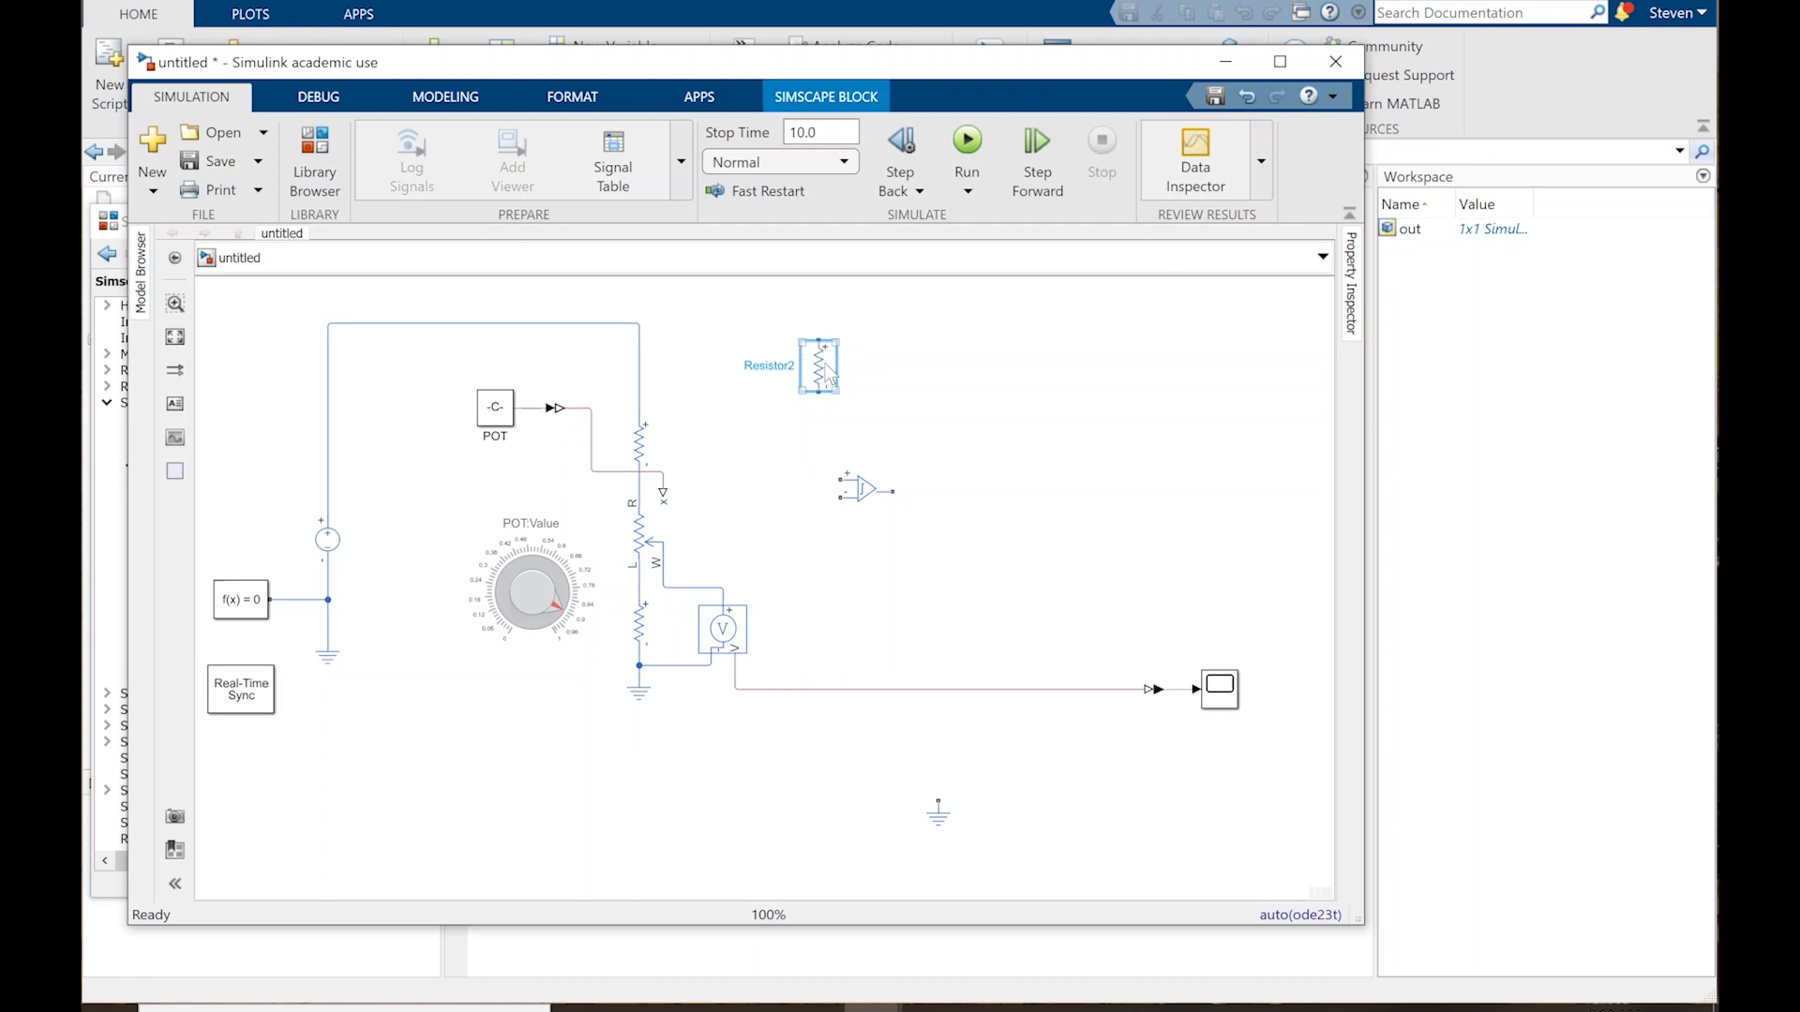
Step: Set the new resistor's resistance to 10 kOhm
double_click(823, 375)
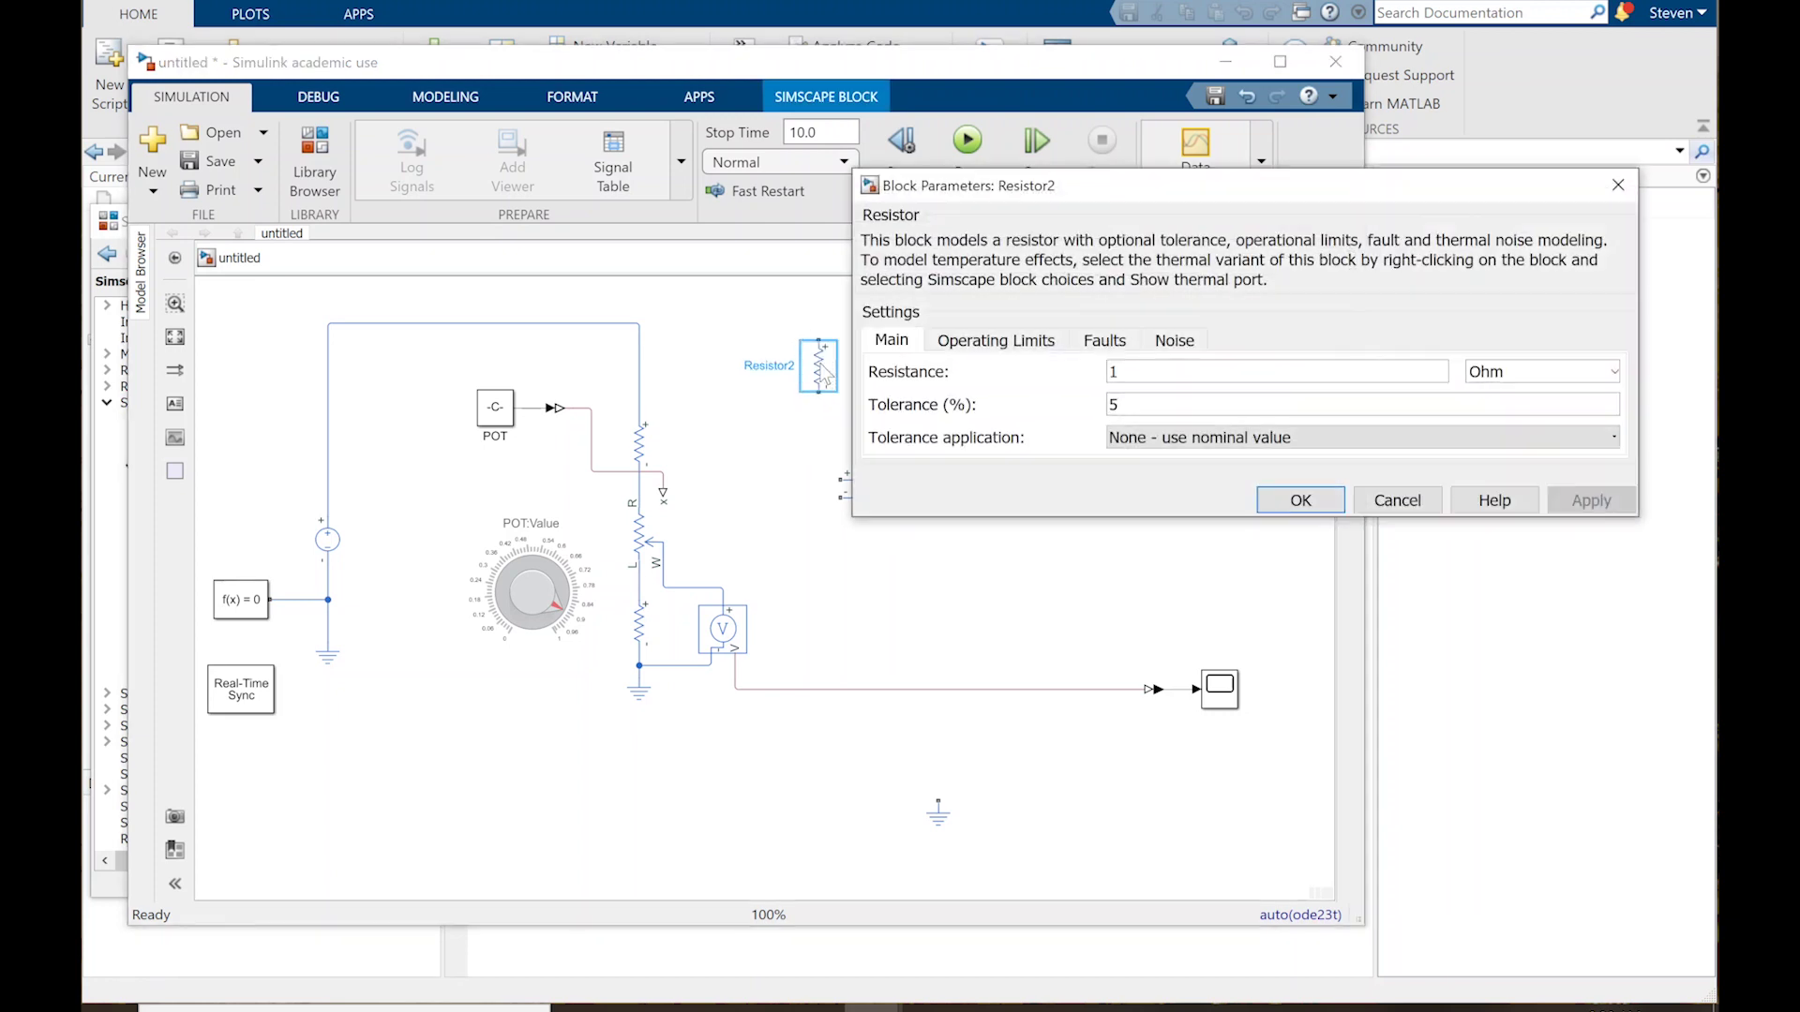
type("1")
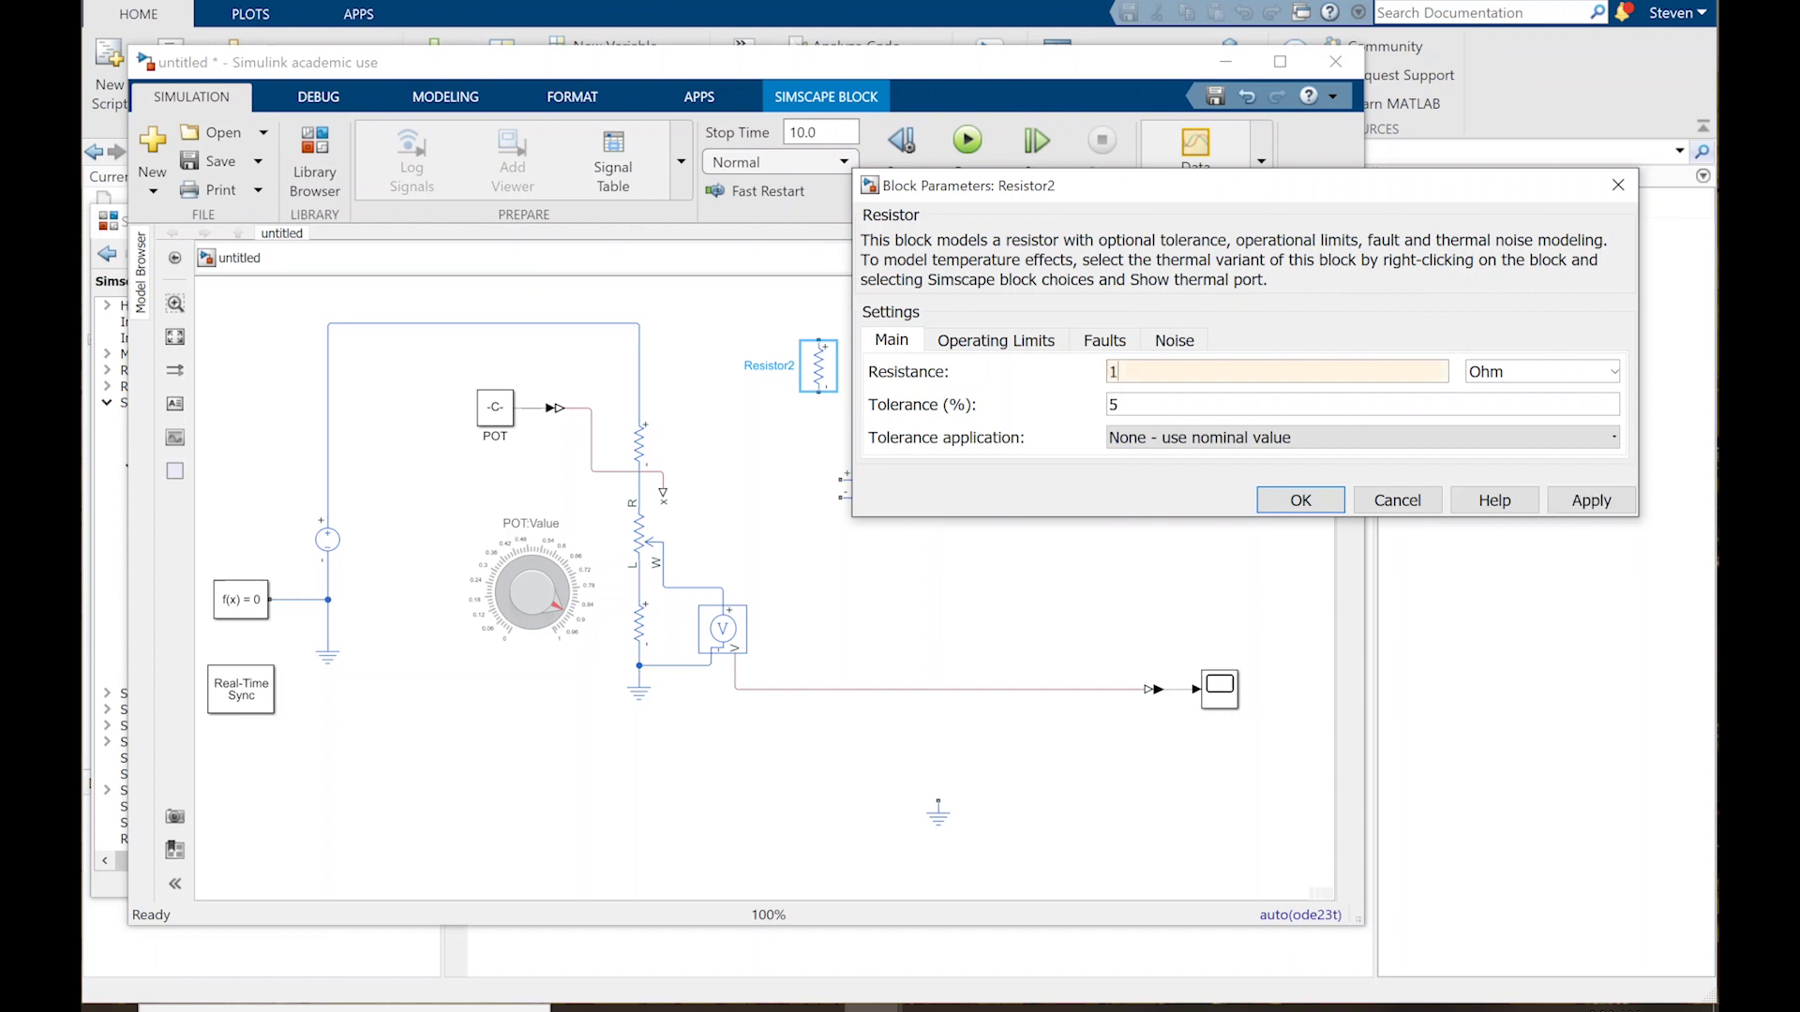
key("Tab")
left_click(1614, 371)
left_click(1499, 393)
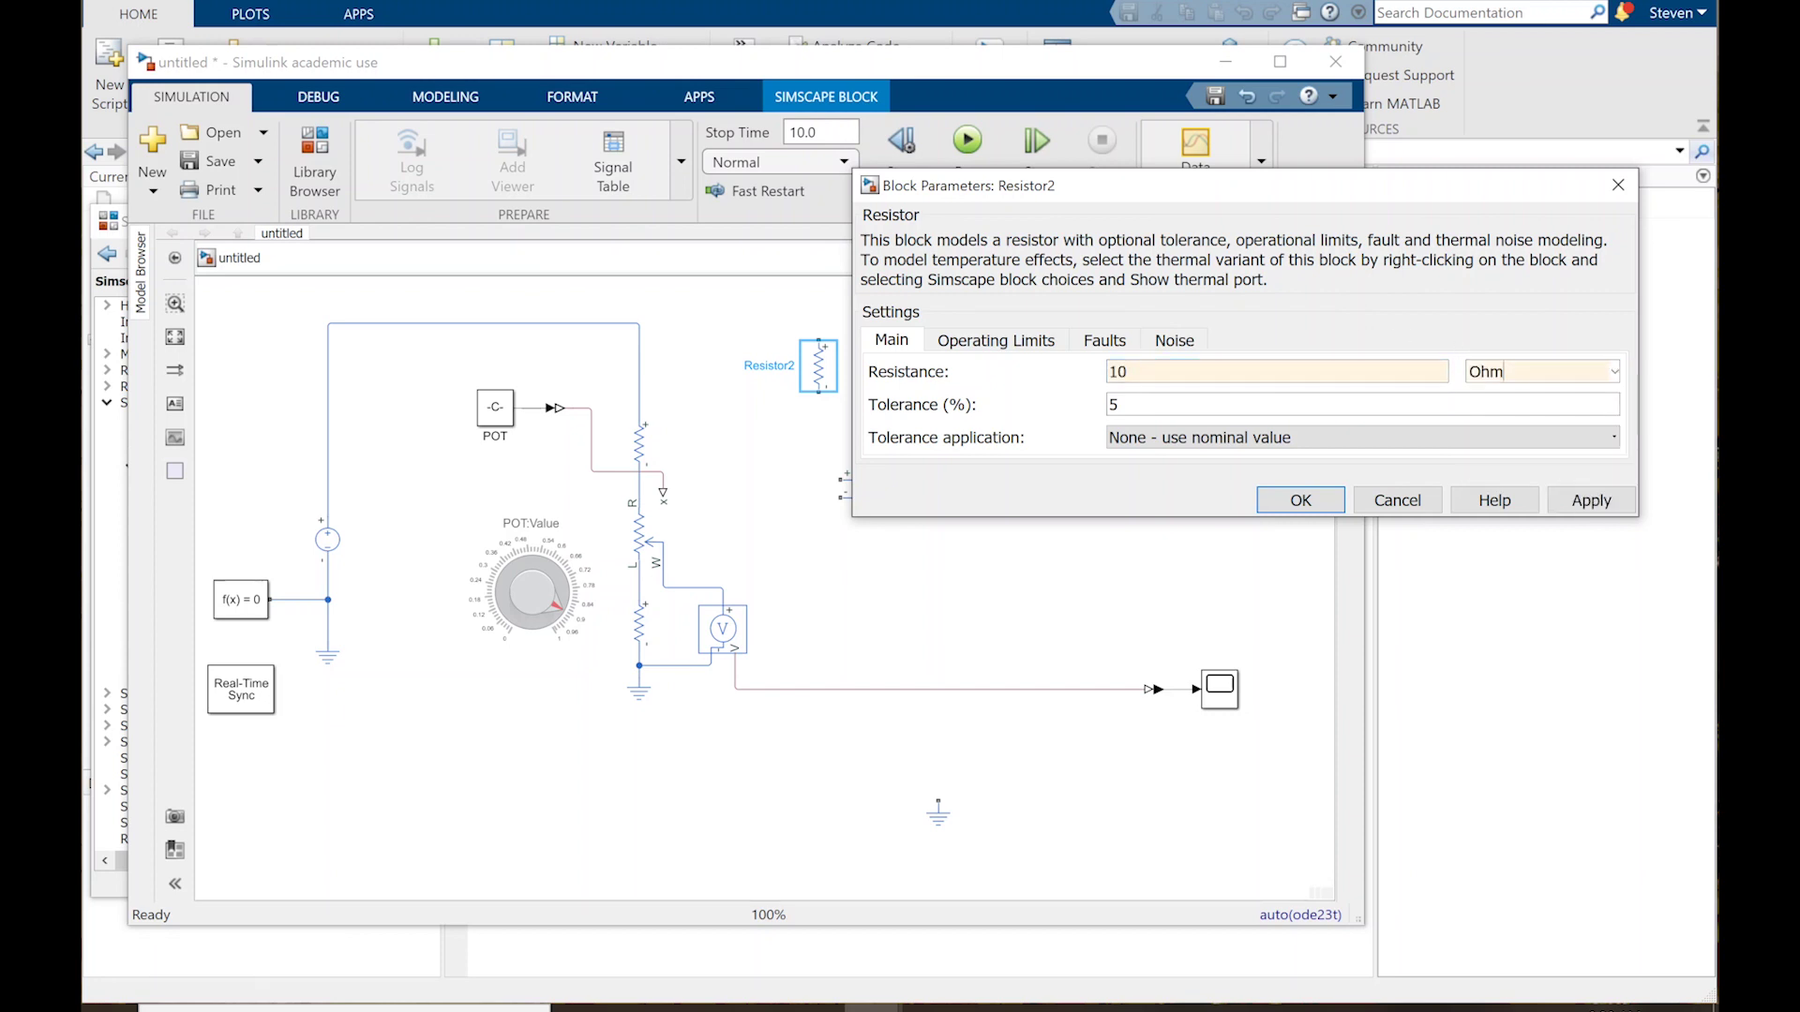
left_click(1613, 371)
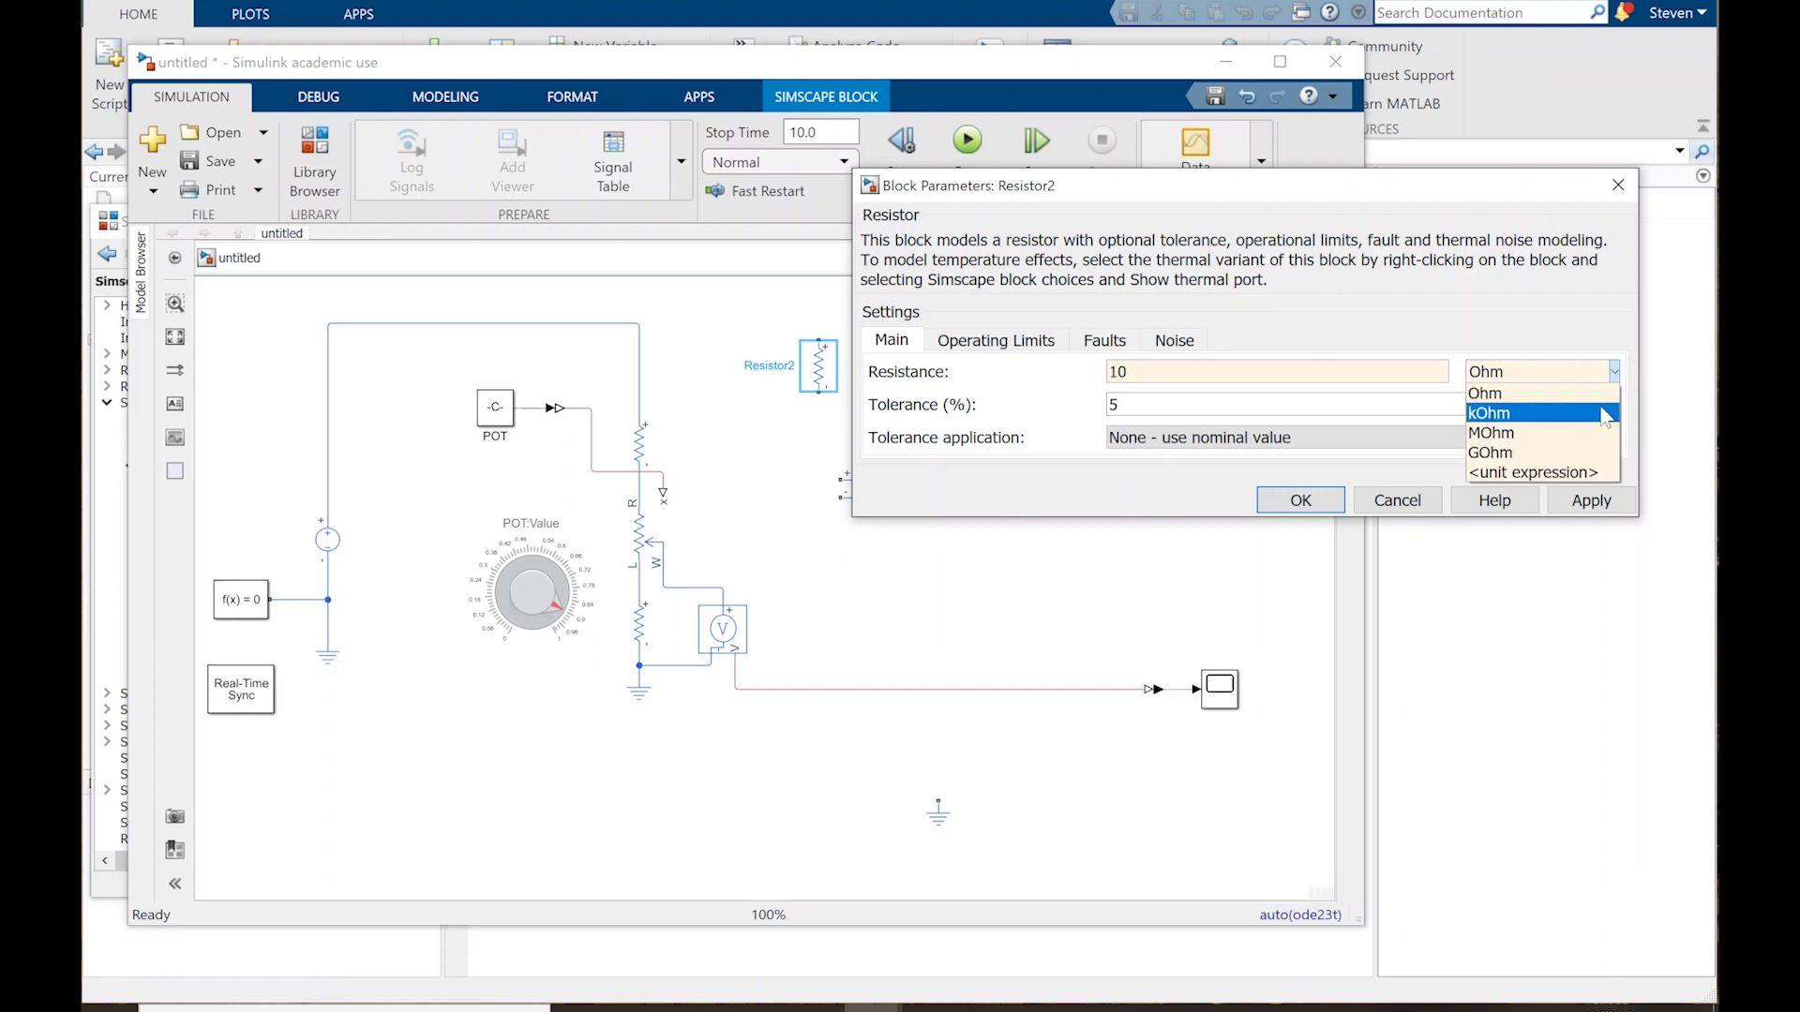
left_click(1605, 413)
left_click(1325, 497)
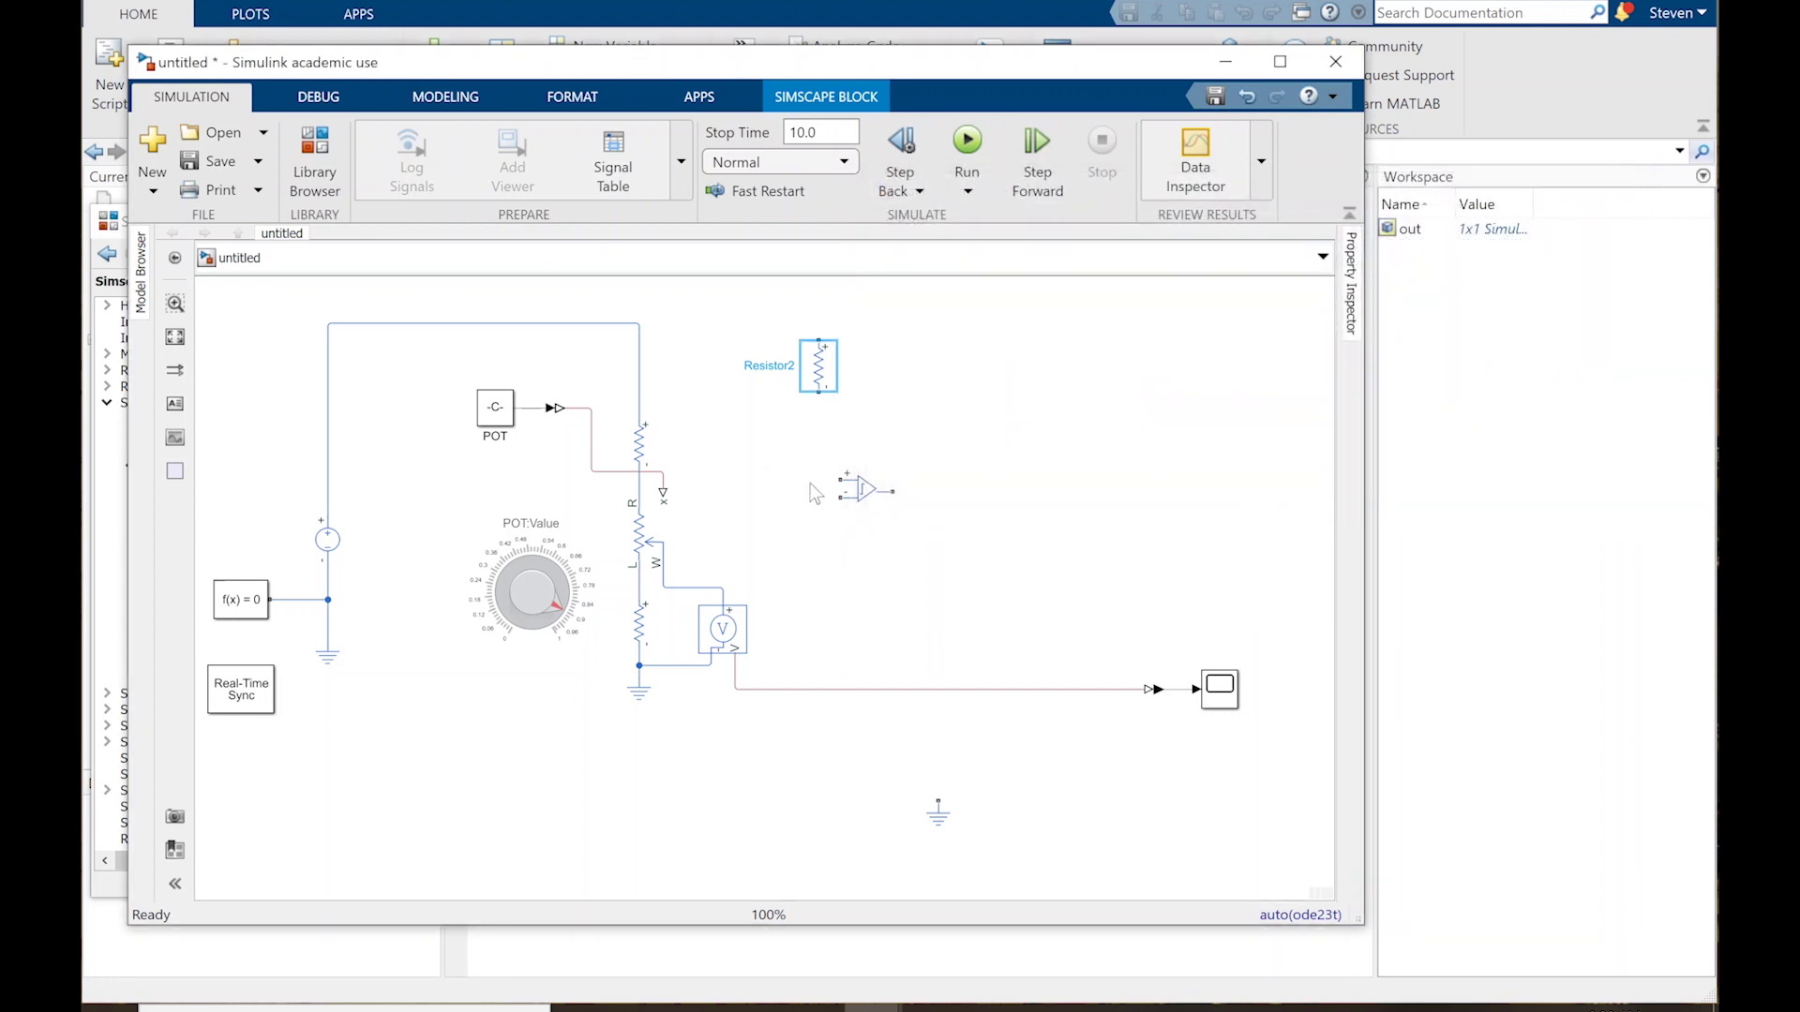
Step: Shift the comparator and the 10 kOhm resistor slightly apart and place a copy of the resistor directly below the original
left_click_drag(870, 506, 896, 478)
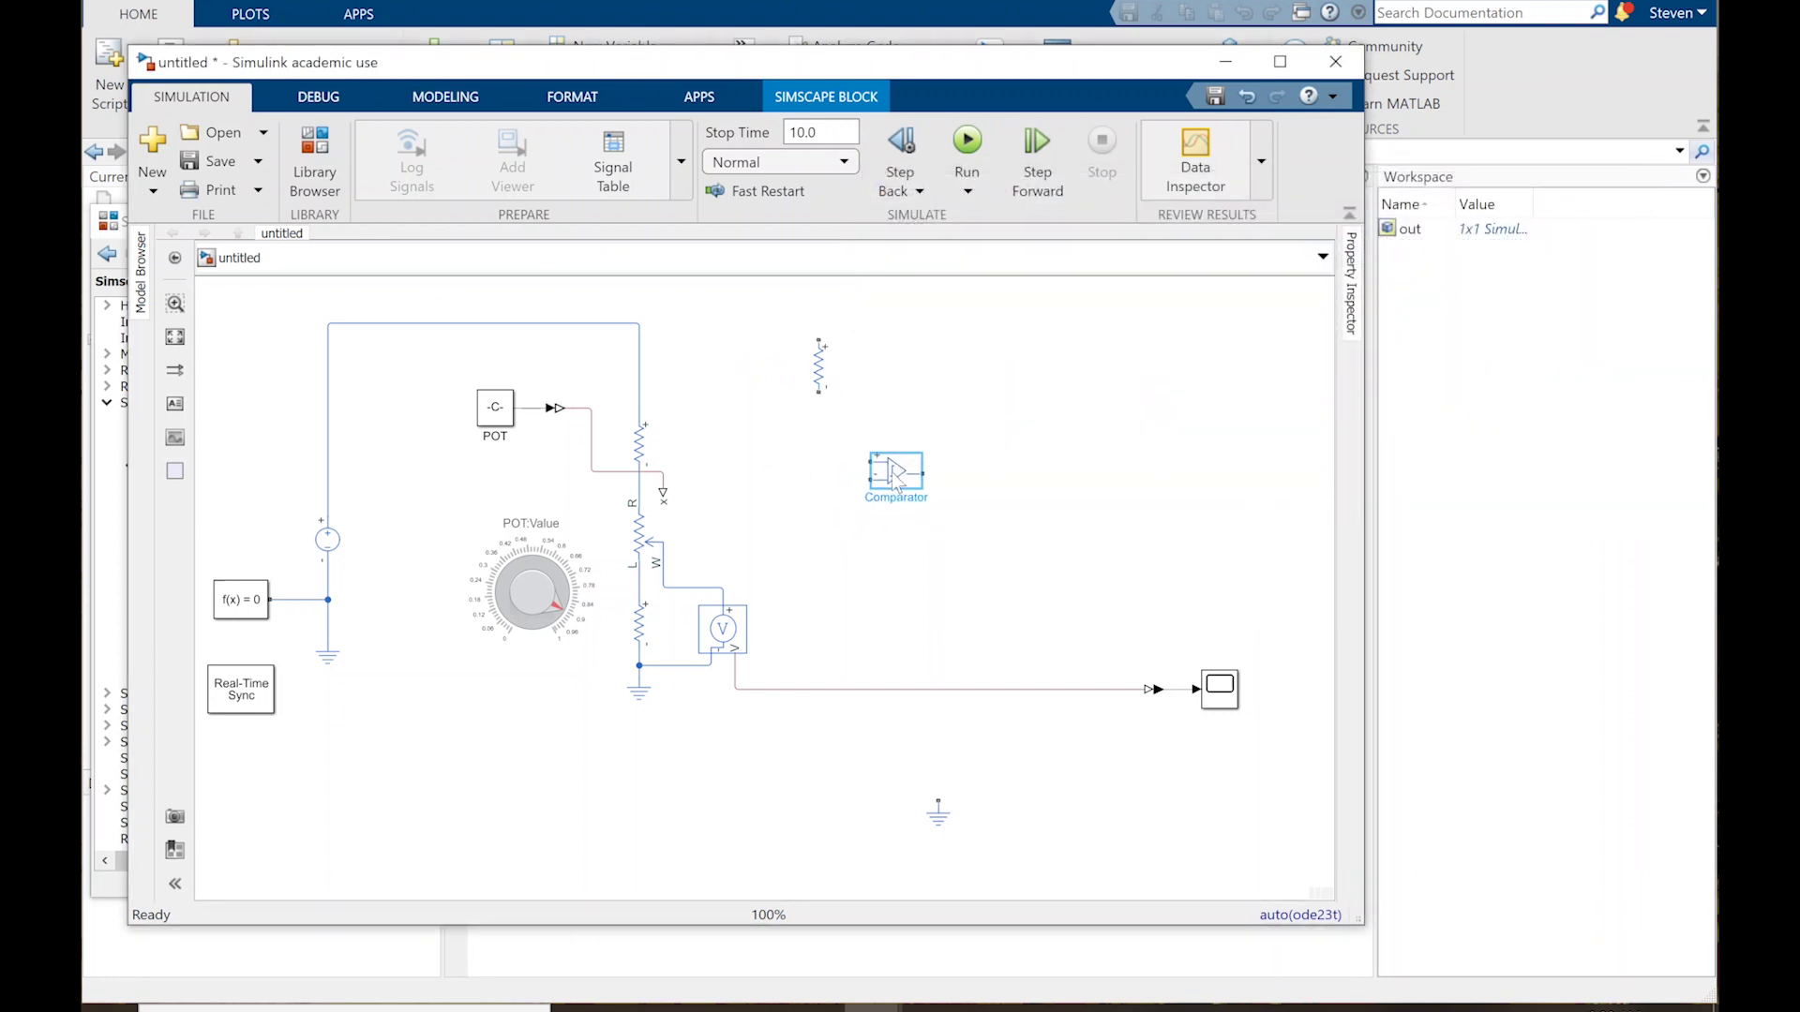
left_click(822, 377)
left_click_drag(817, 369, 816, 382)
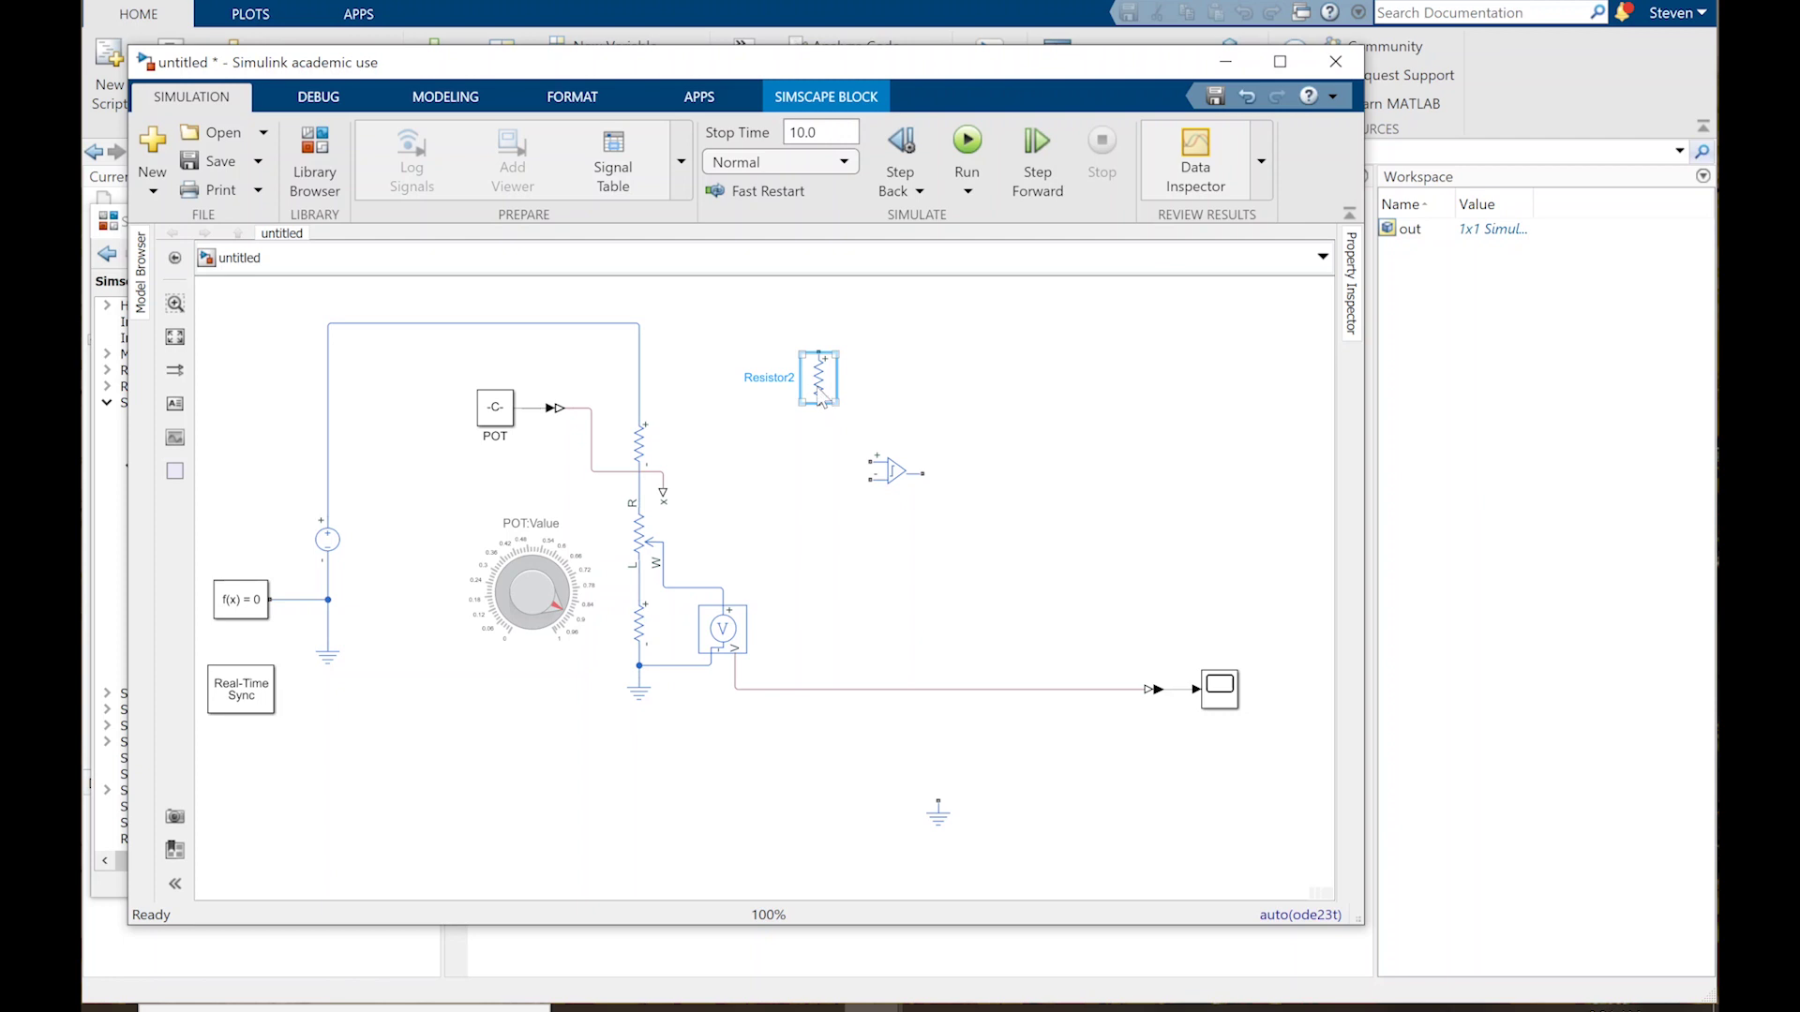
left_click_drag(823, 398, 823, 506)
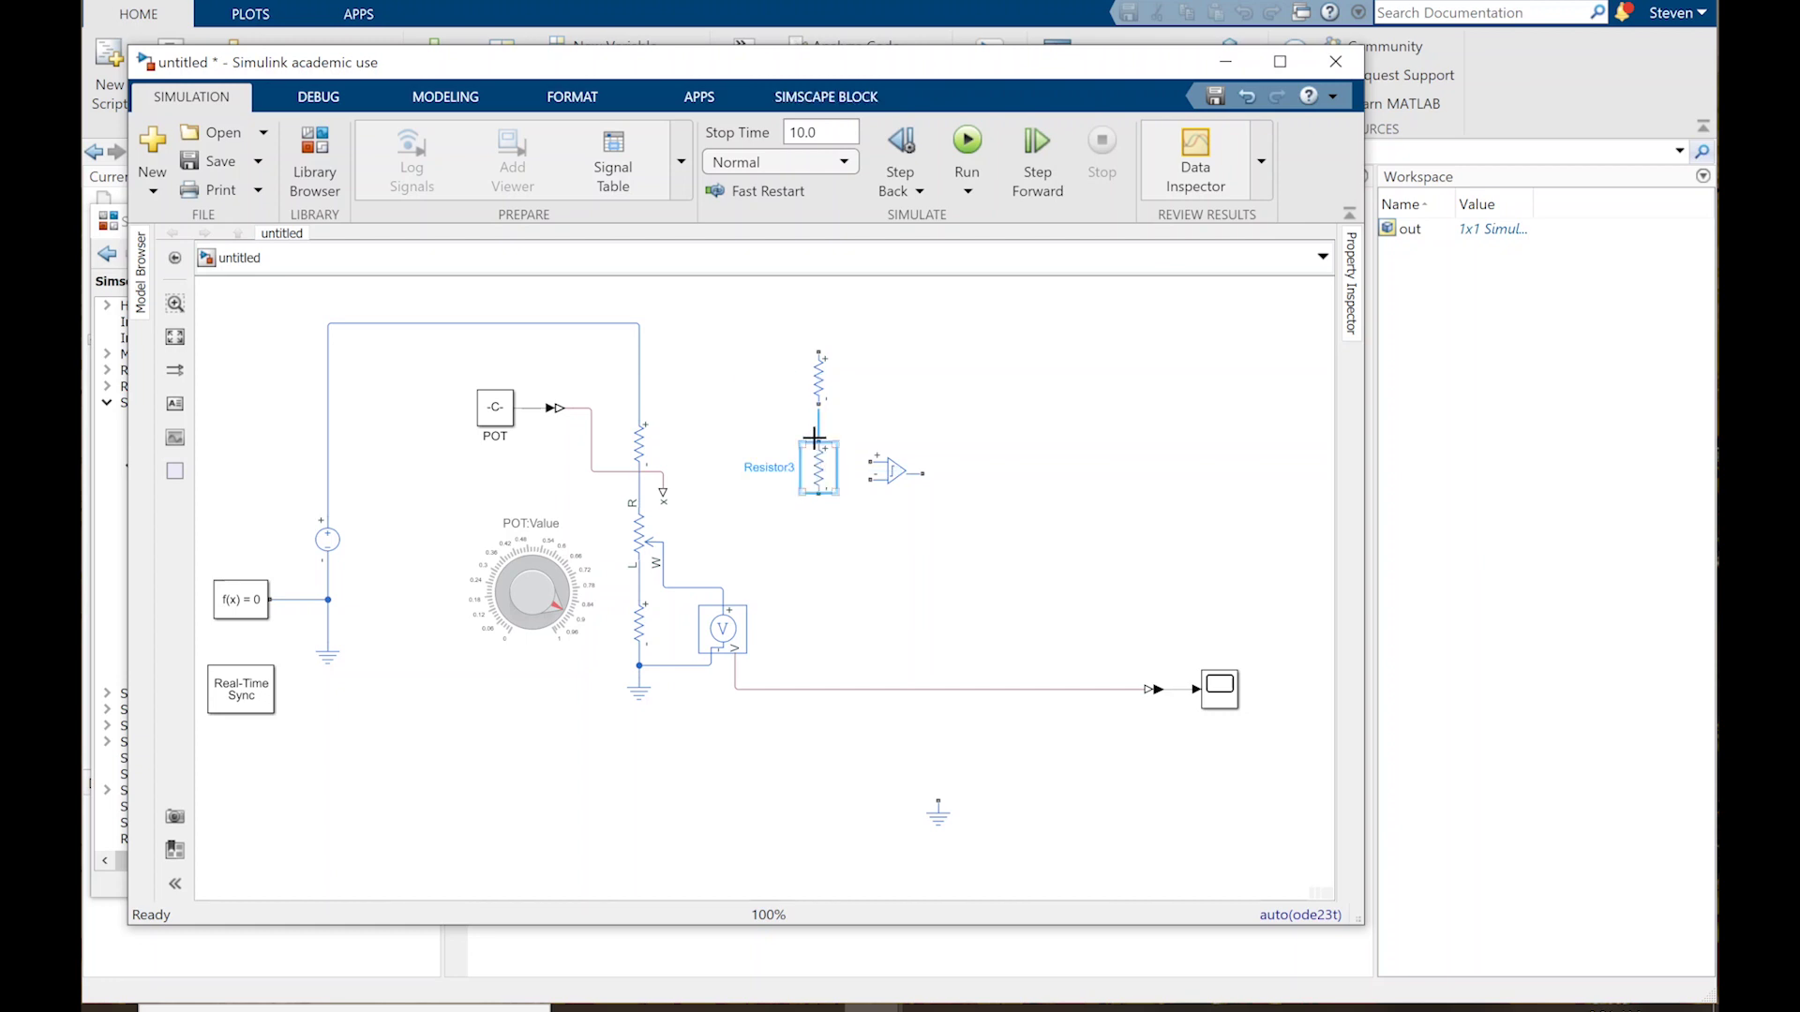
Step: Wire the two stacked resistors as a divider between the supply rail and the spare ground, with their junction feeding the comparator's + input
mouse_move(817, 442)
left_mouse_down()
mouse_move(816, 410)
mouse_move(868, 461)
left_mouse_up()
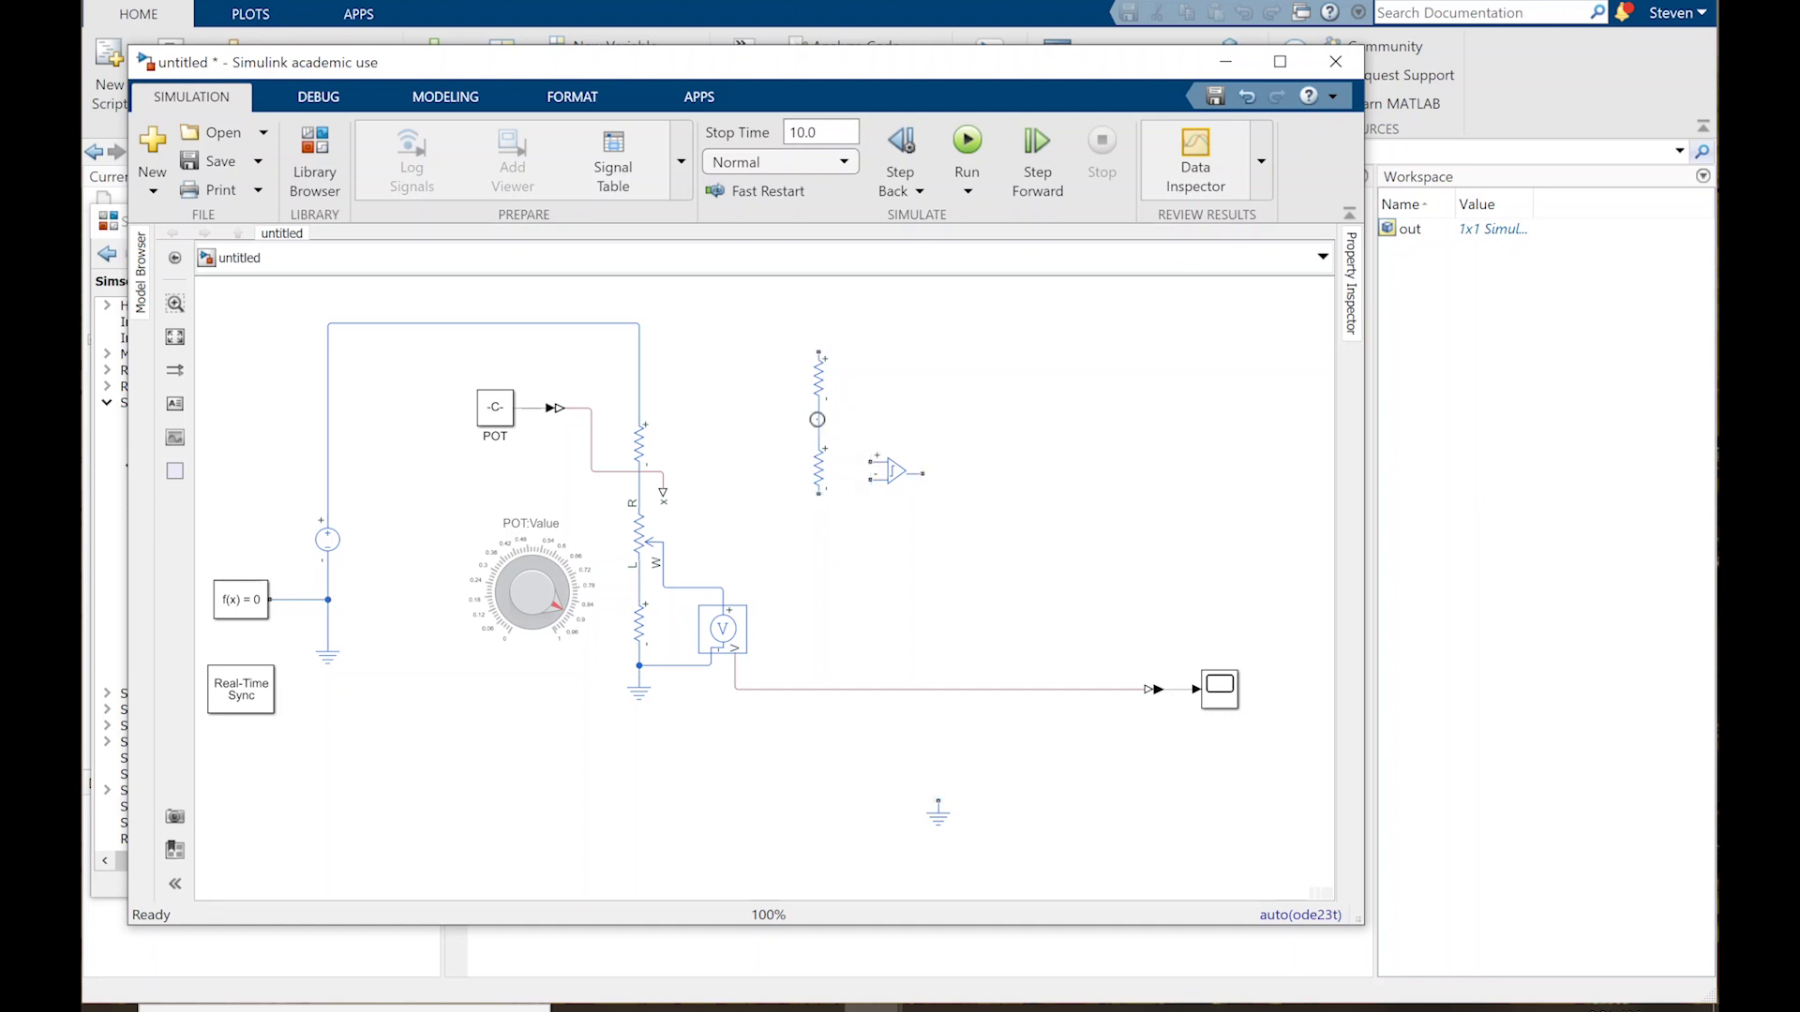
left_click_drag(818, 420, 864, 460)
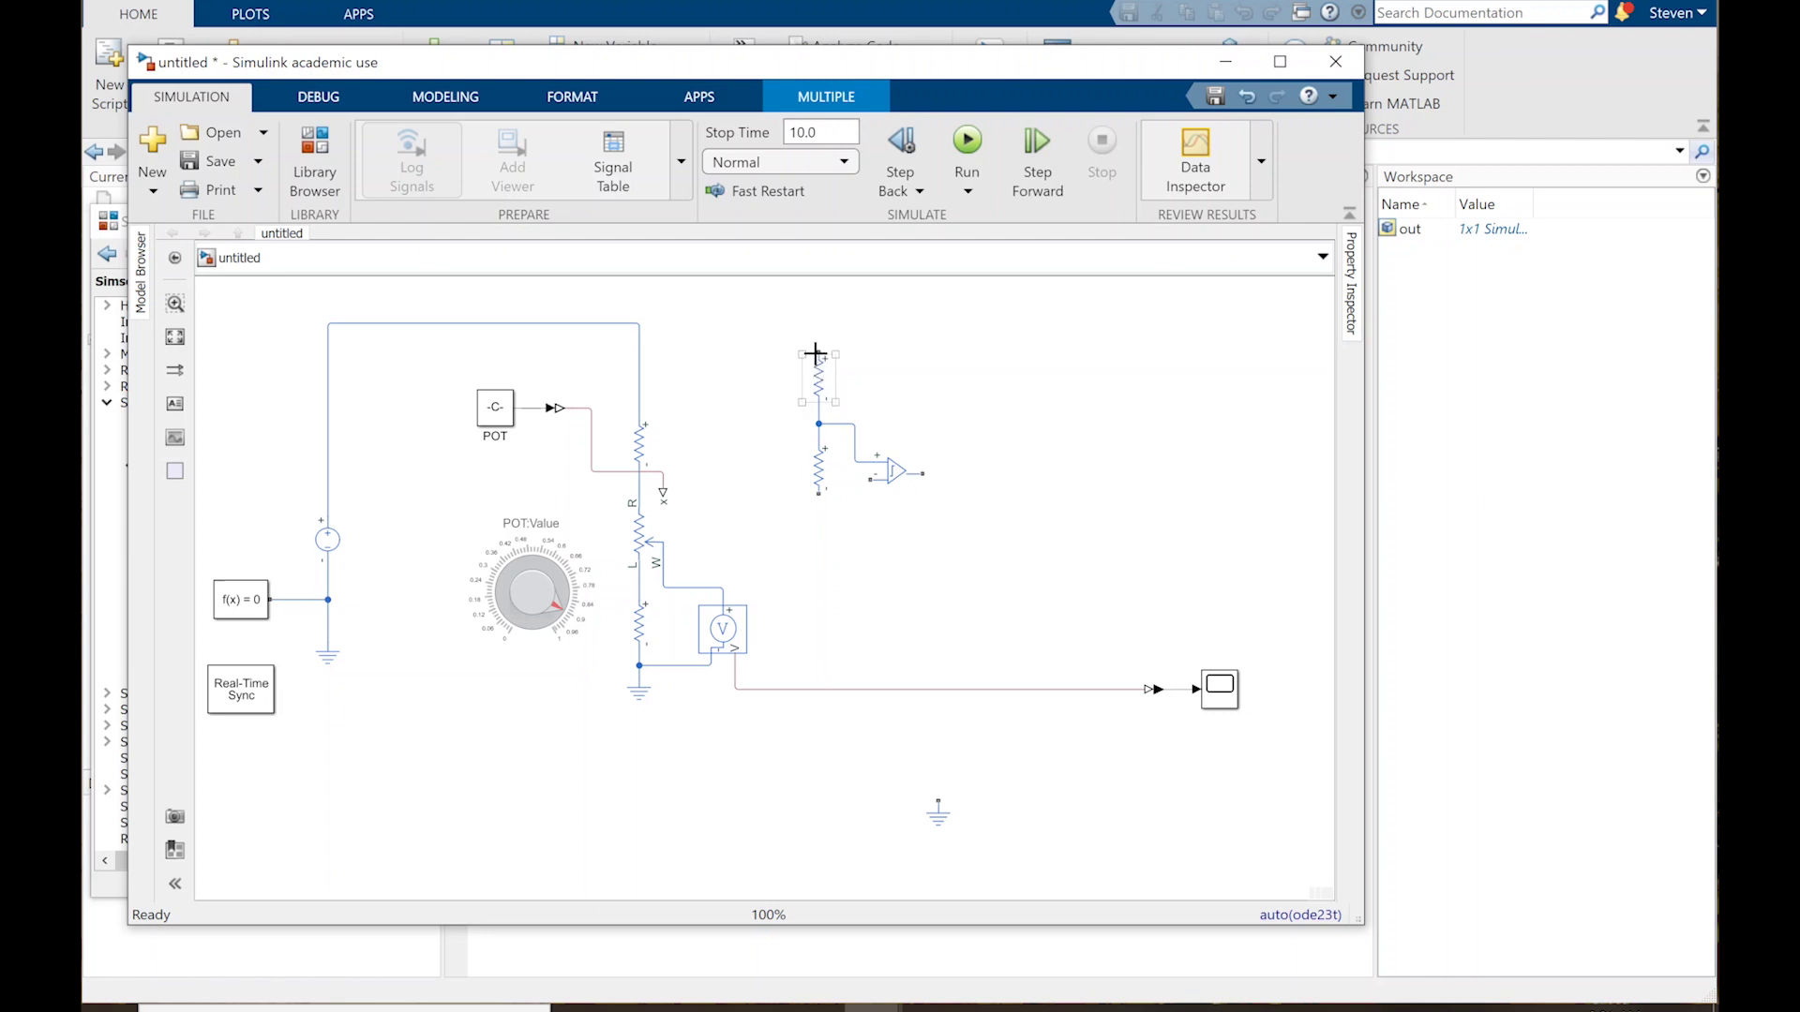
left_click_drag(814, 353, 639, 326)
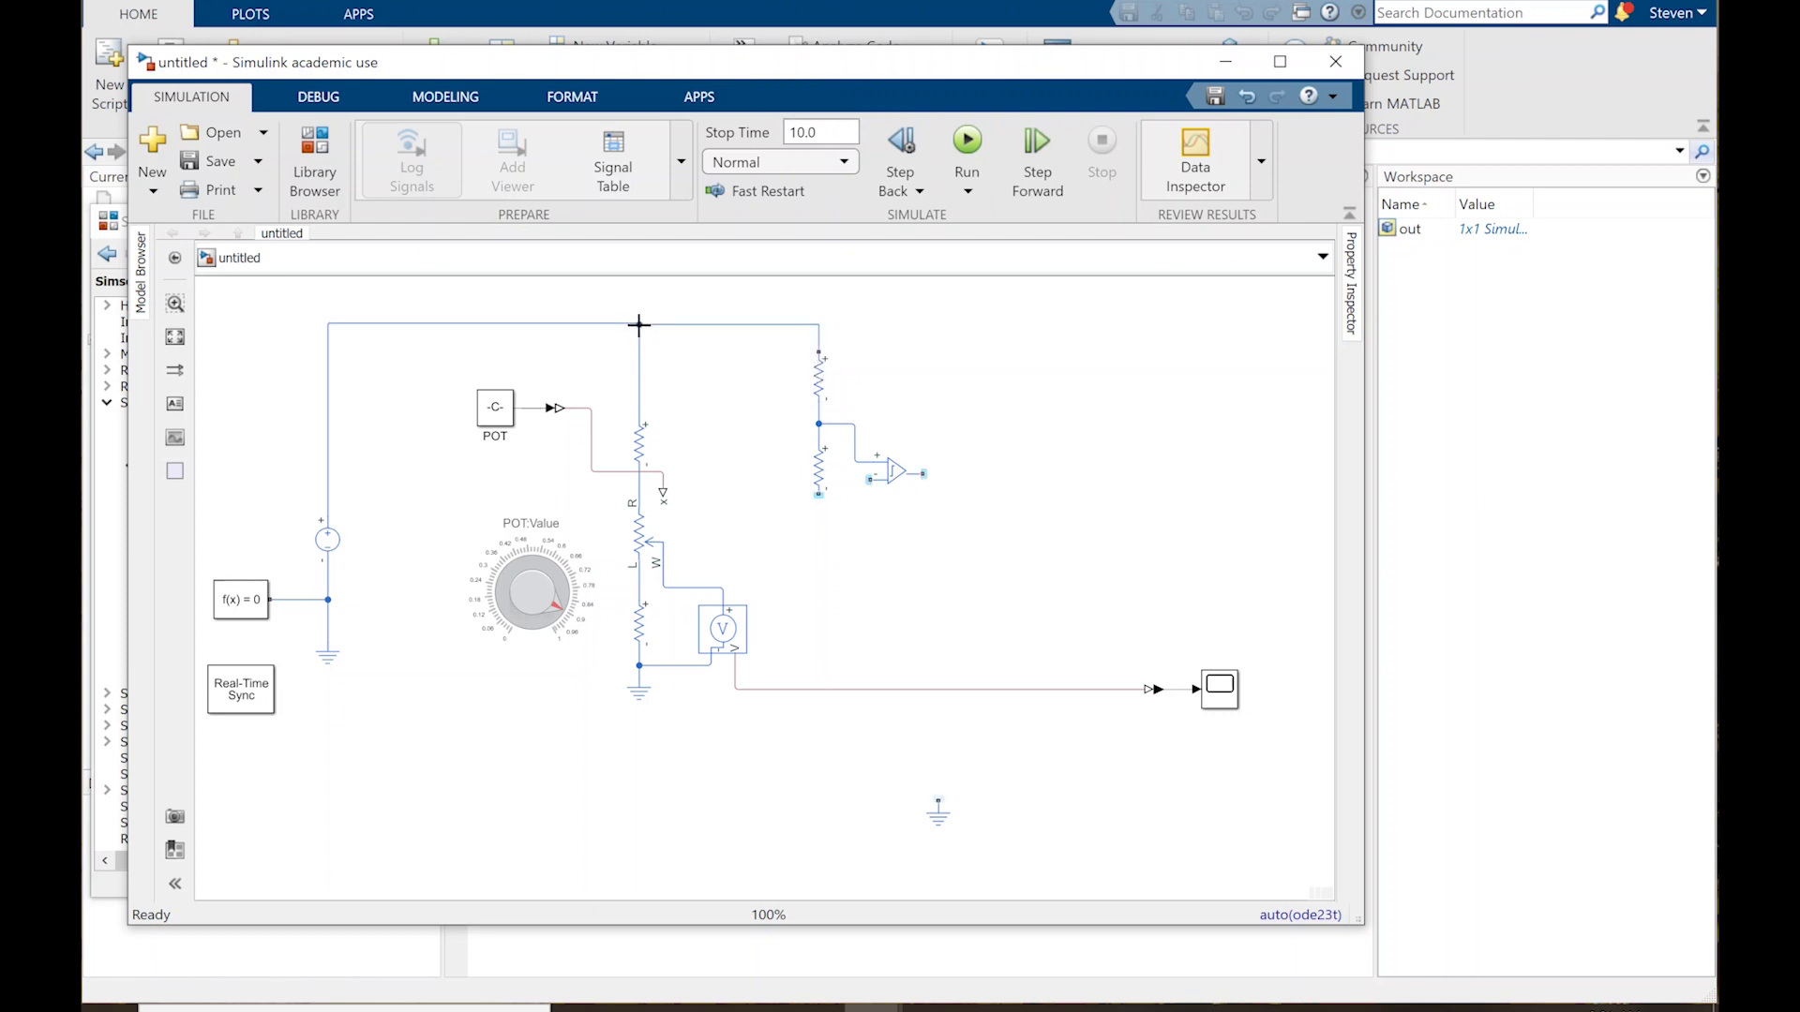
left_click(938, 813)
left_click_drag(939, 812, 821, 535)
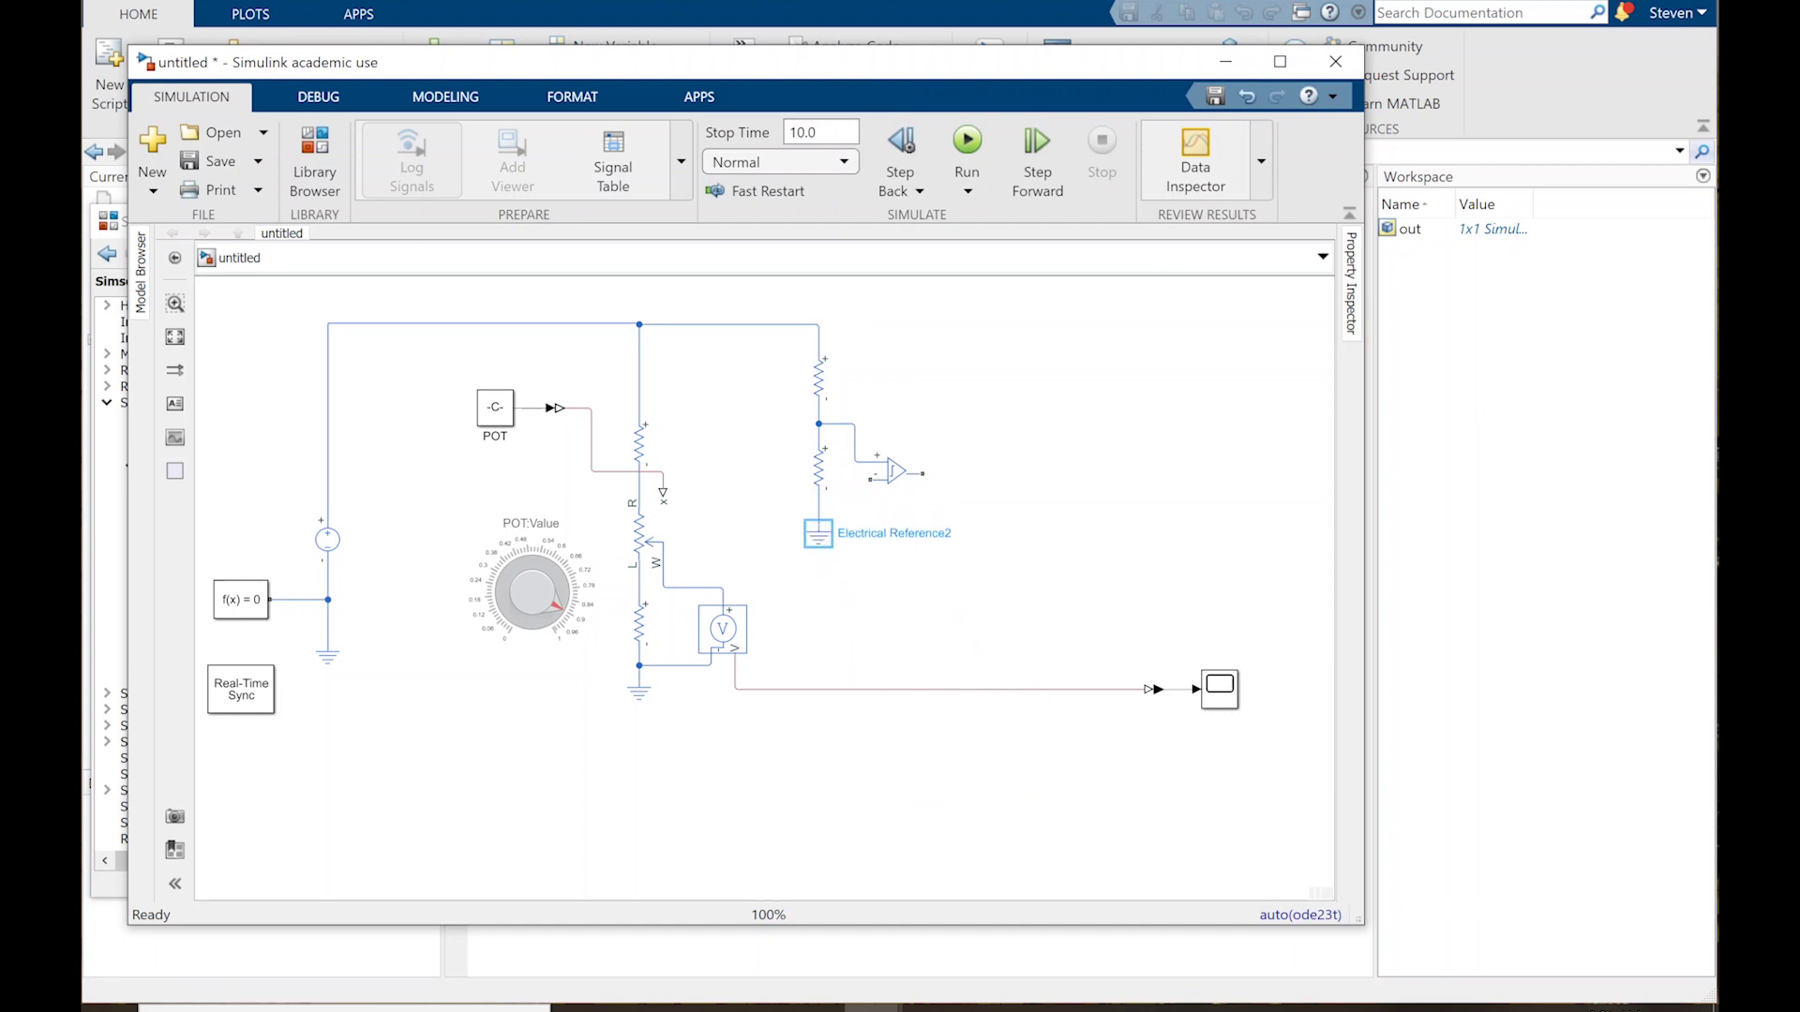
Step: Connect the potentiometer wiper node above the voltage sensor to the comparator's - input
left_click(1010, 415)
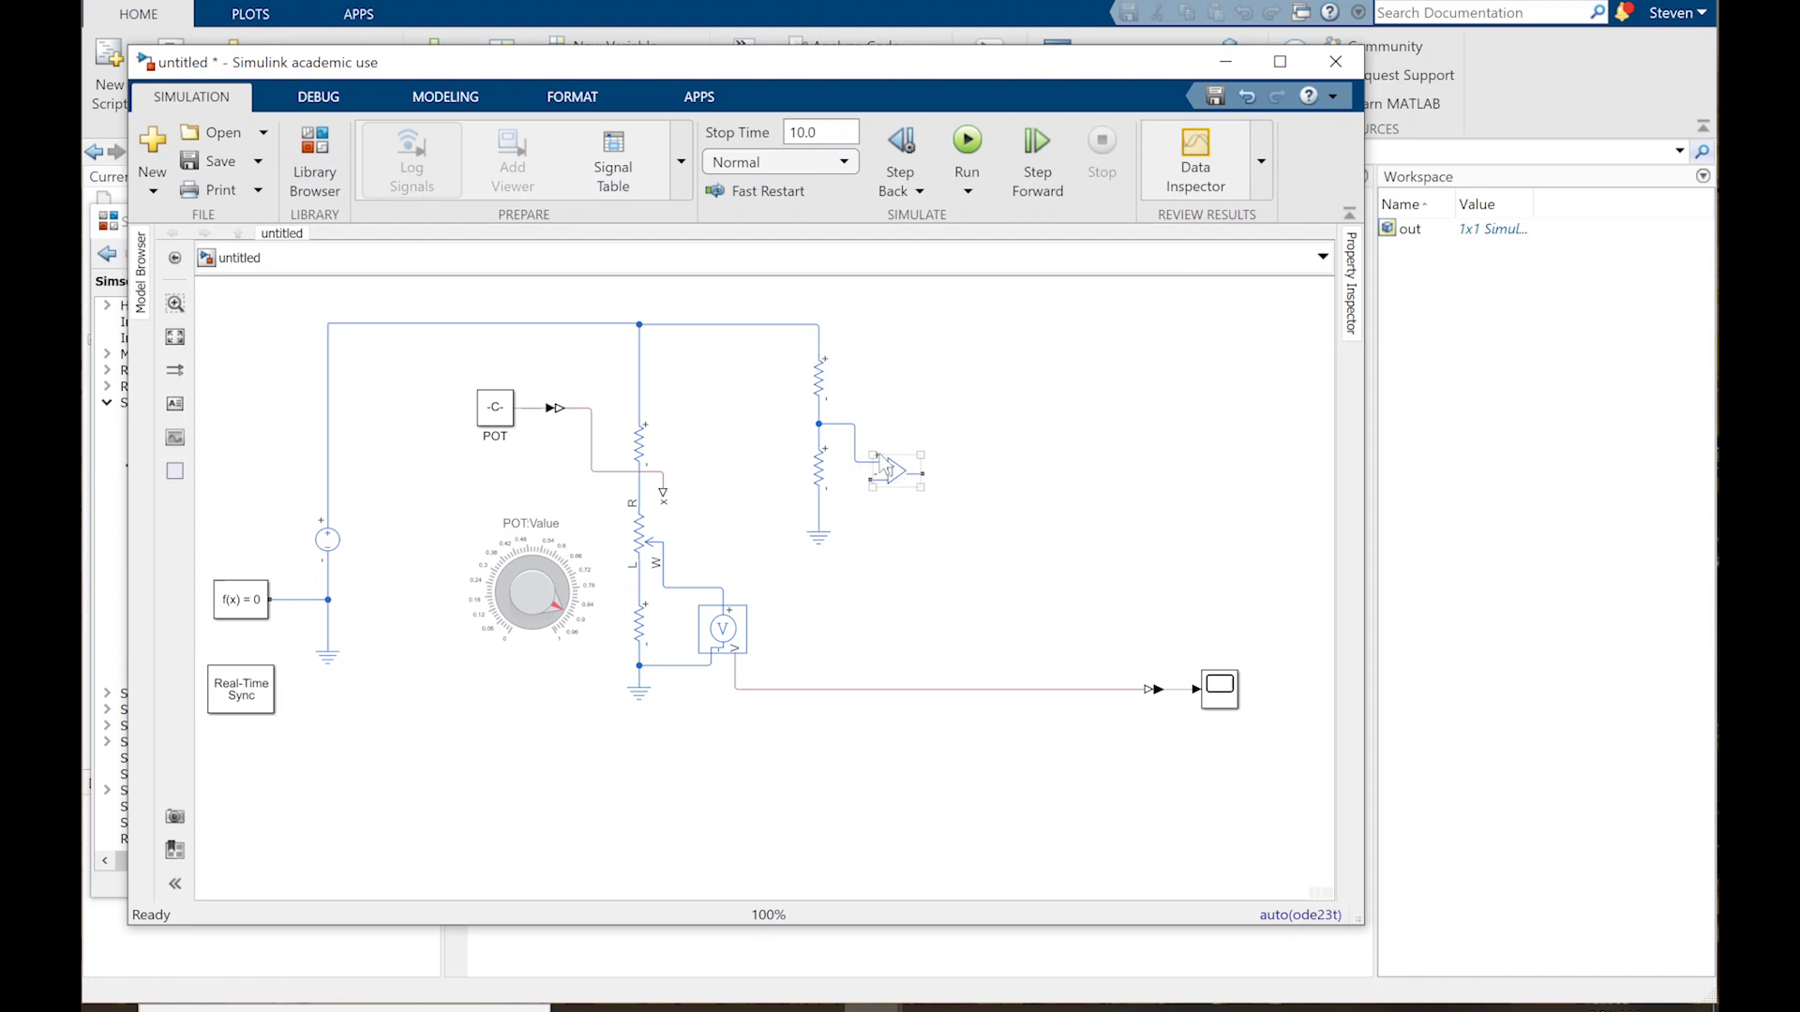
left_click_drag(728, 599, 871, 479)
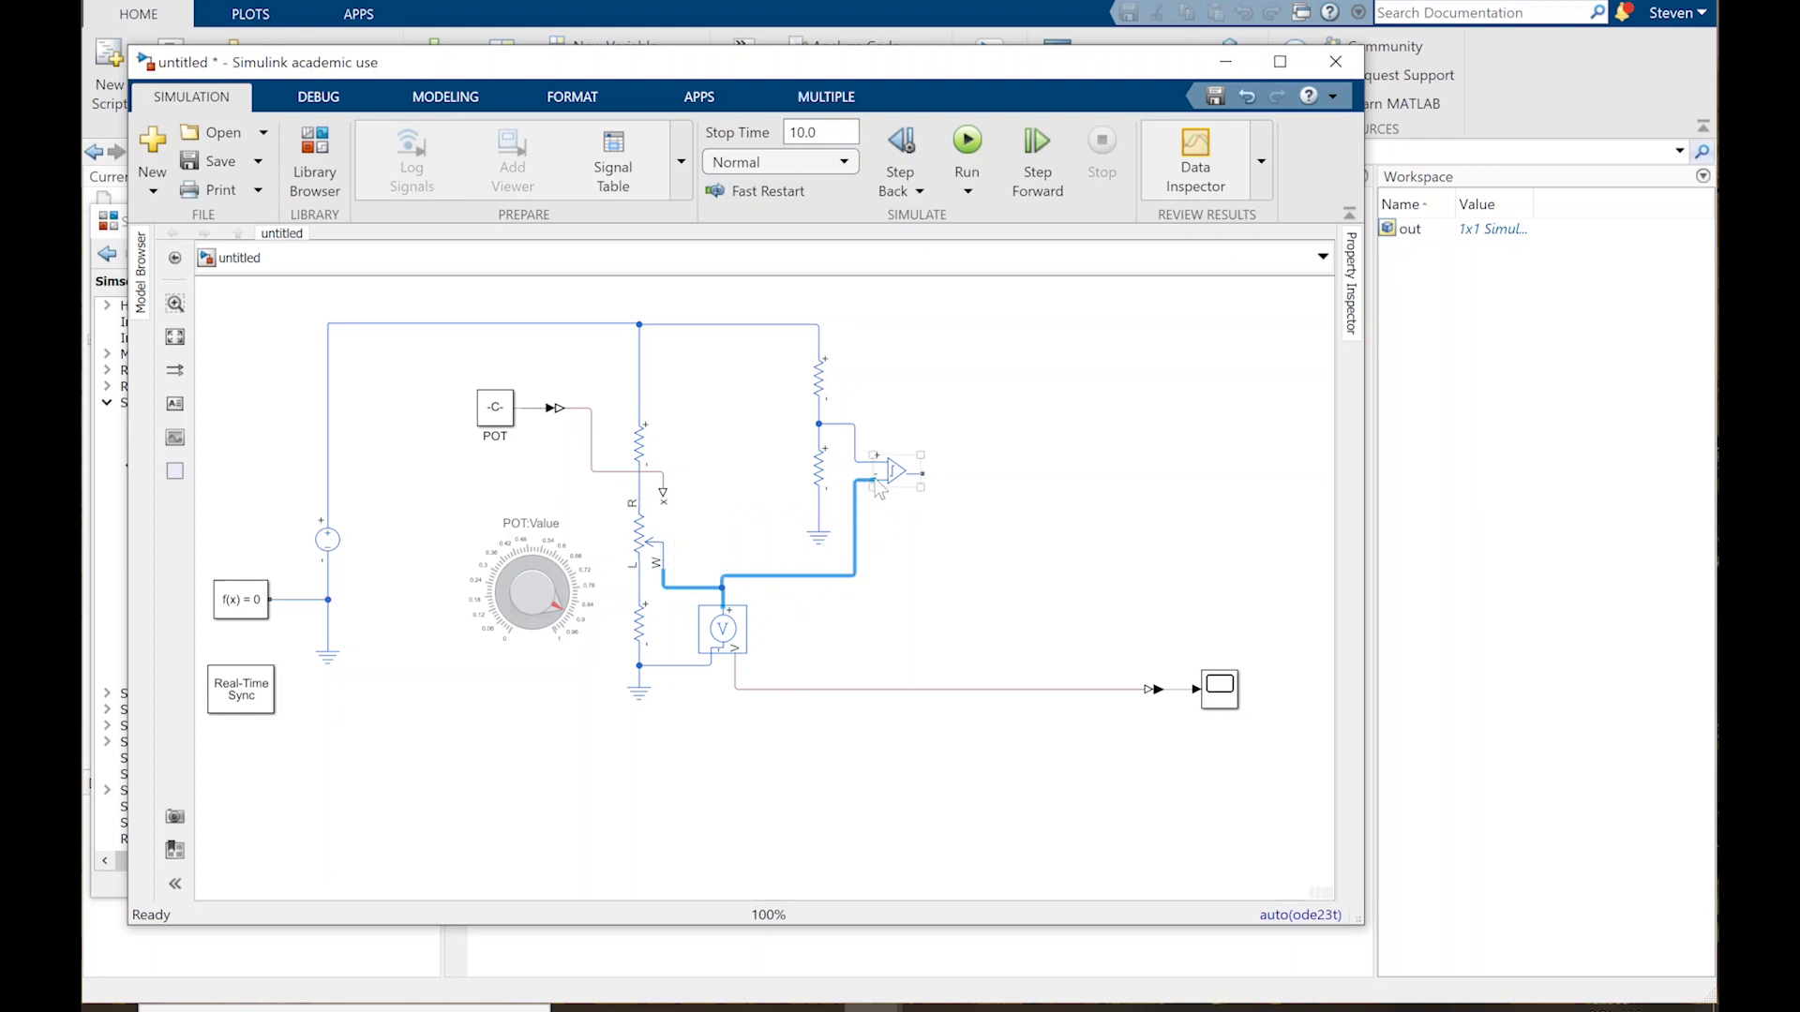
left_click(941, 504)
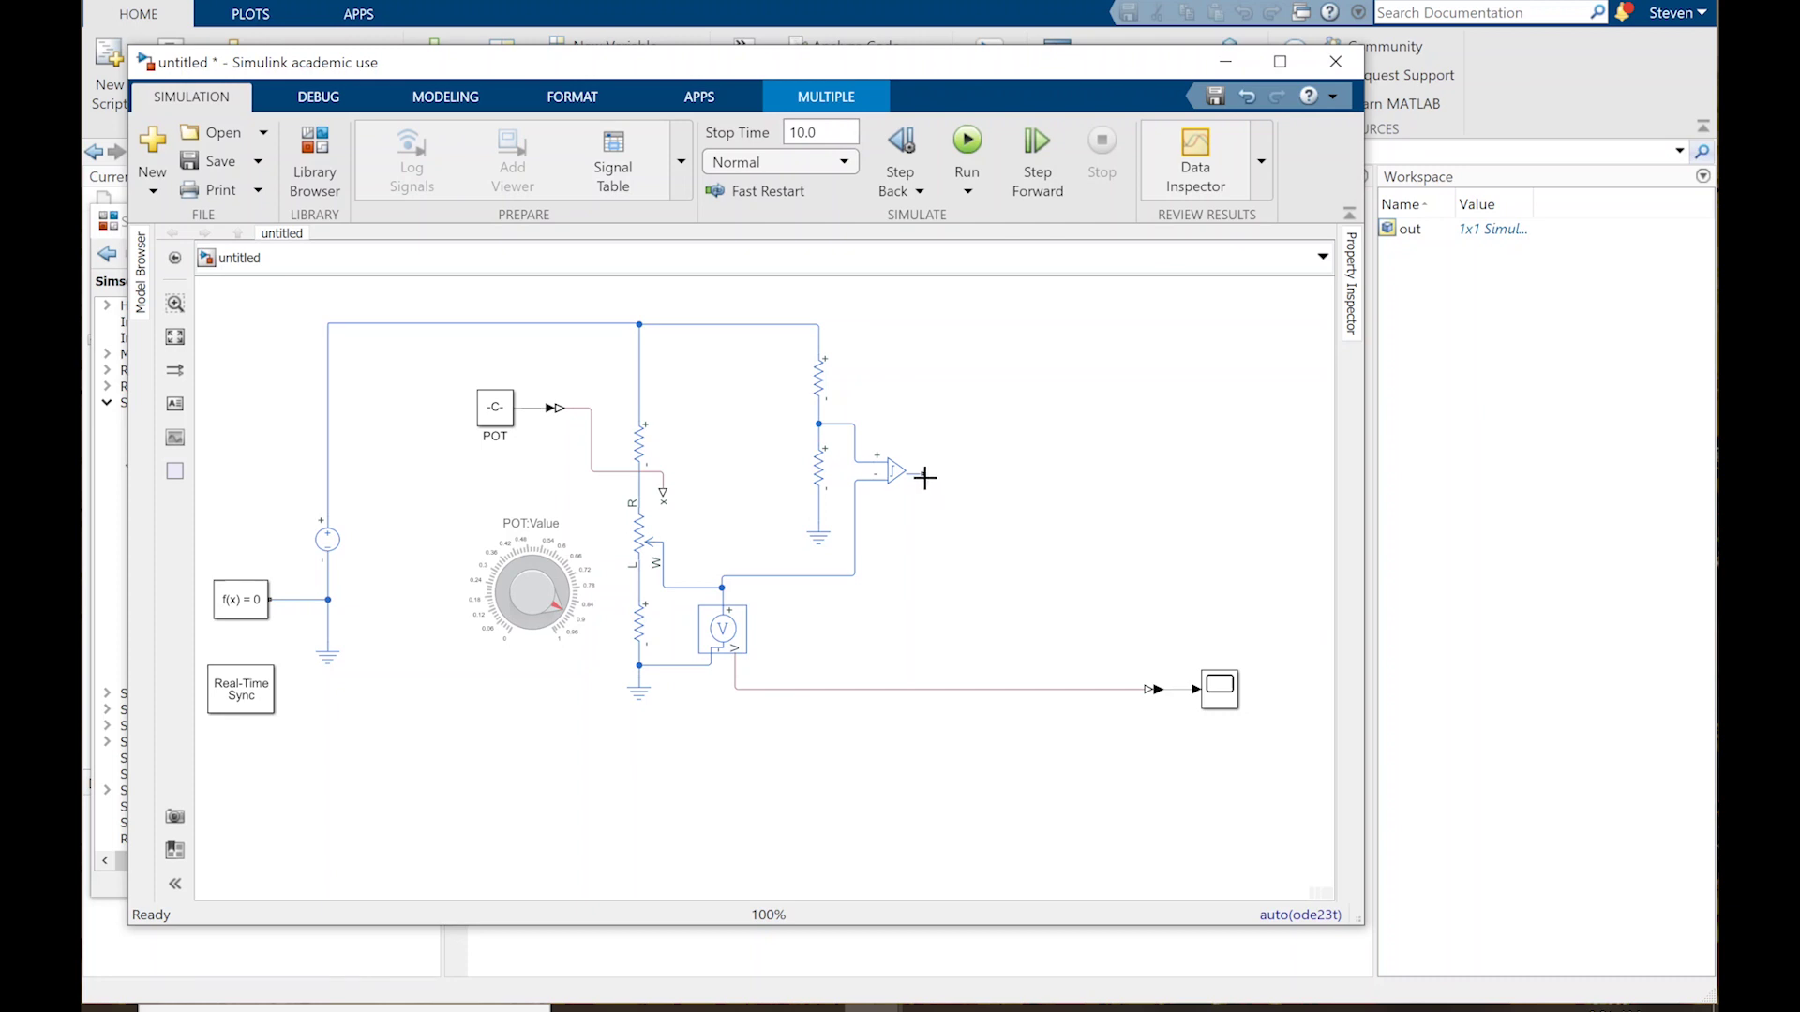
Step: Add an Electrical/Passive Resistor to the open space beyond the comparator output and rotate it to vertical
double_click(1099, 369)
type("resistor")
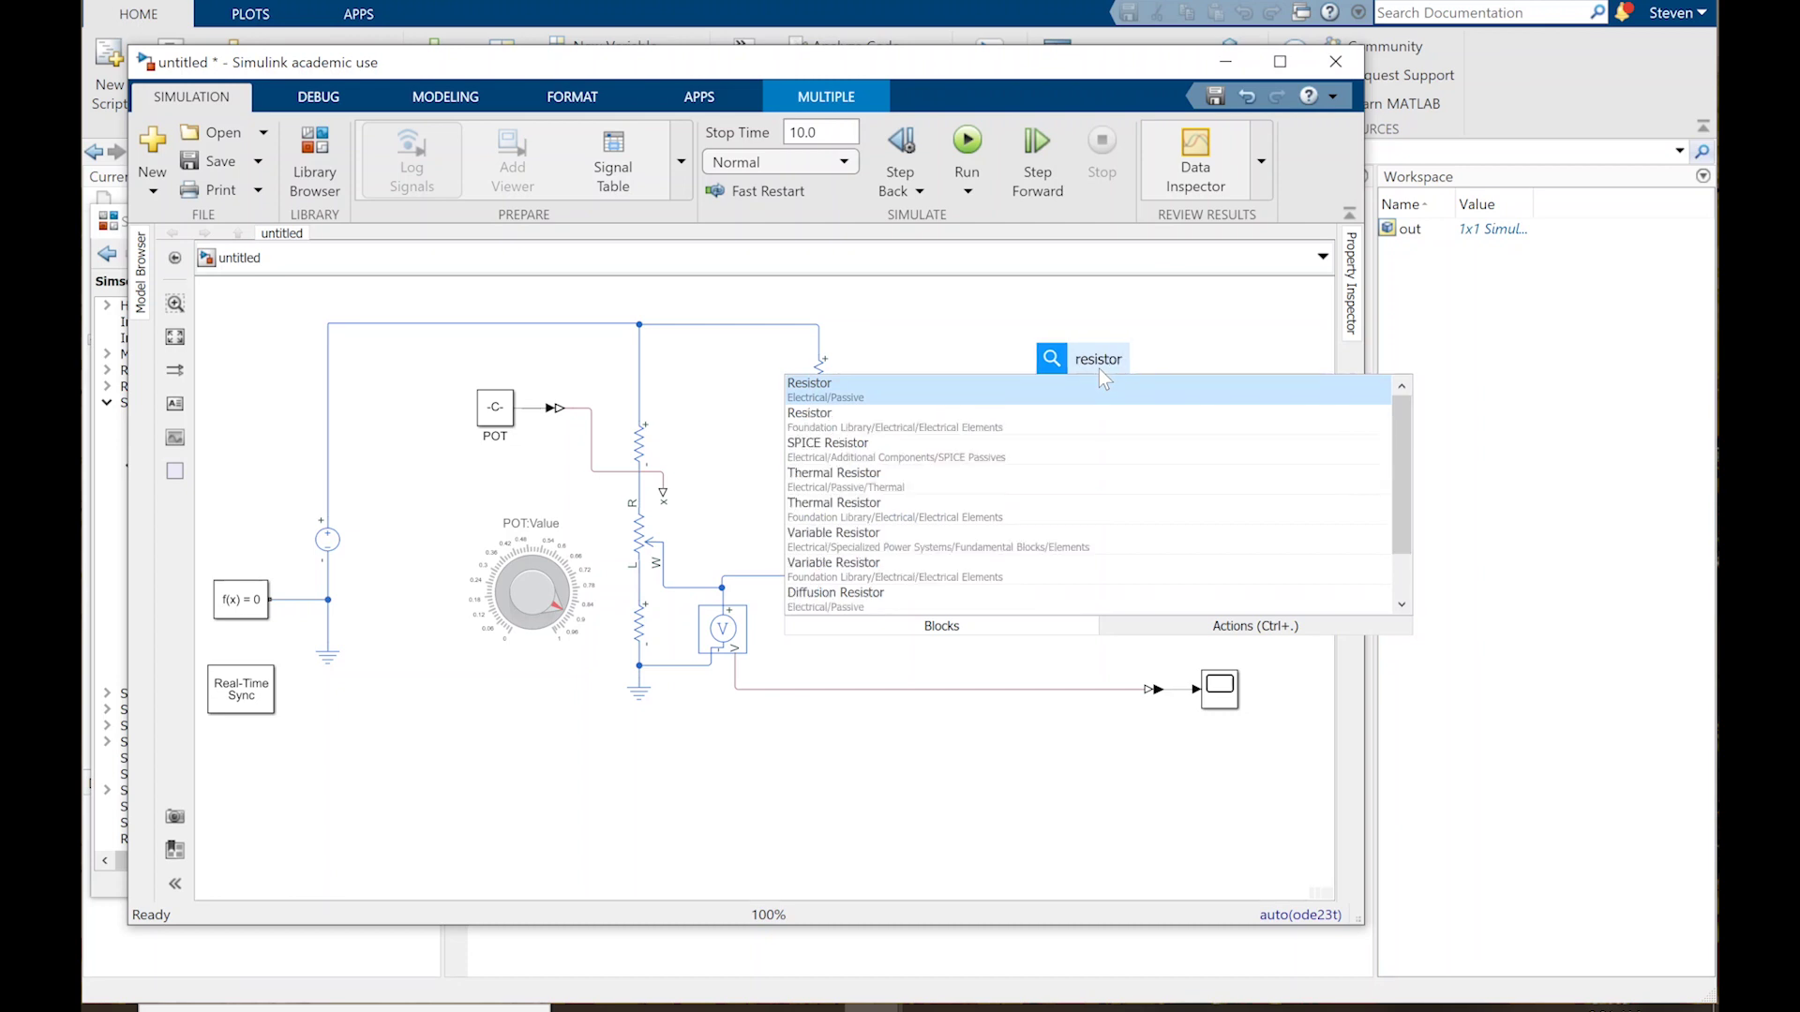
key("Return")
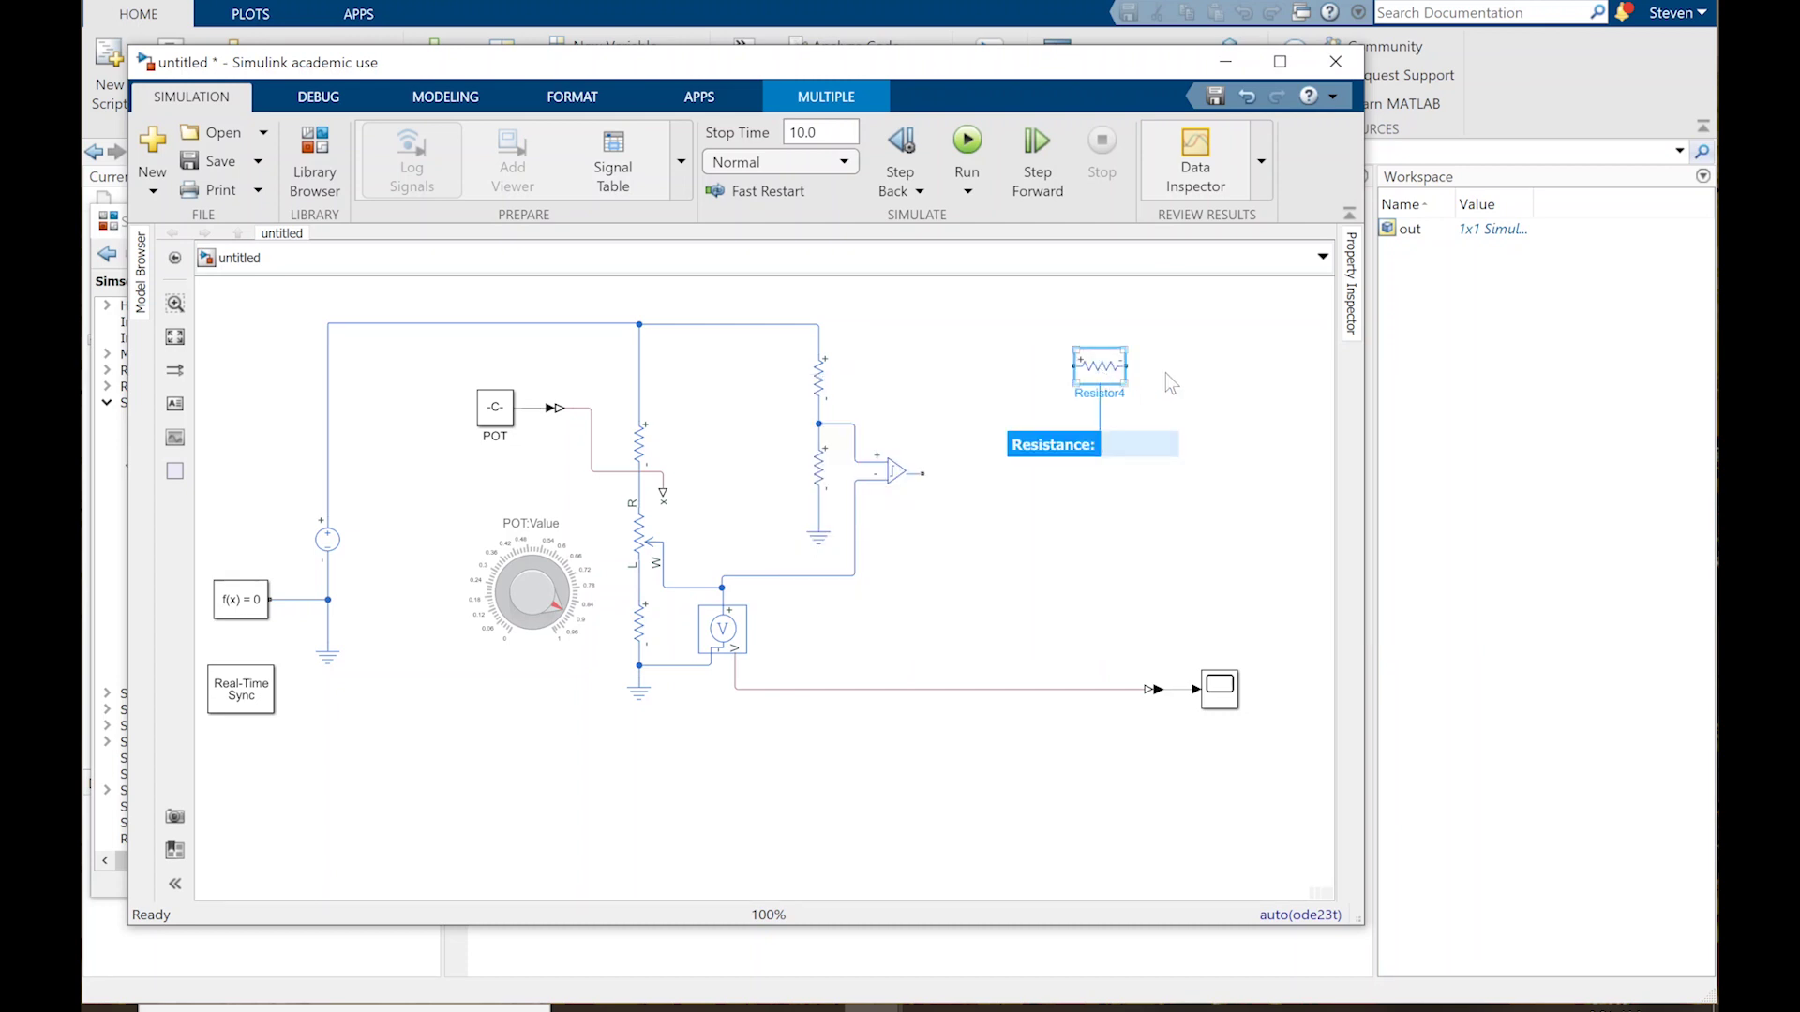
left_click(1192, 377)
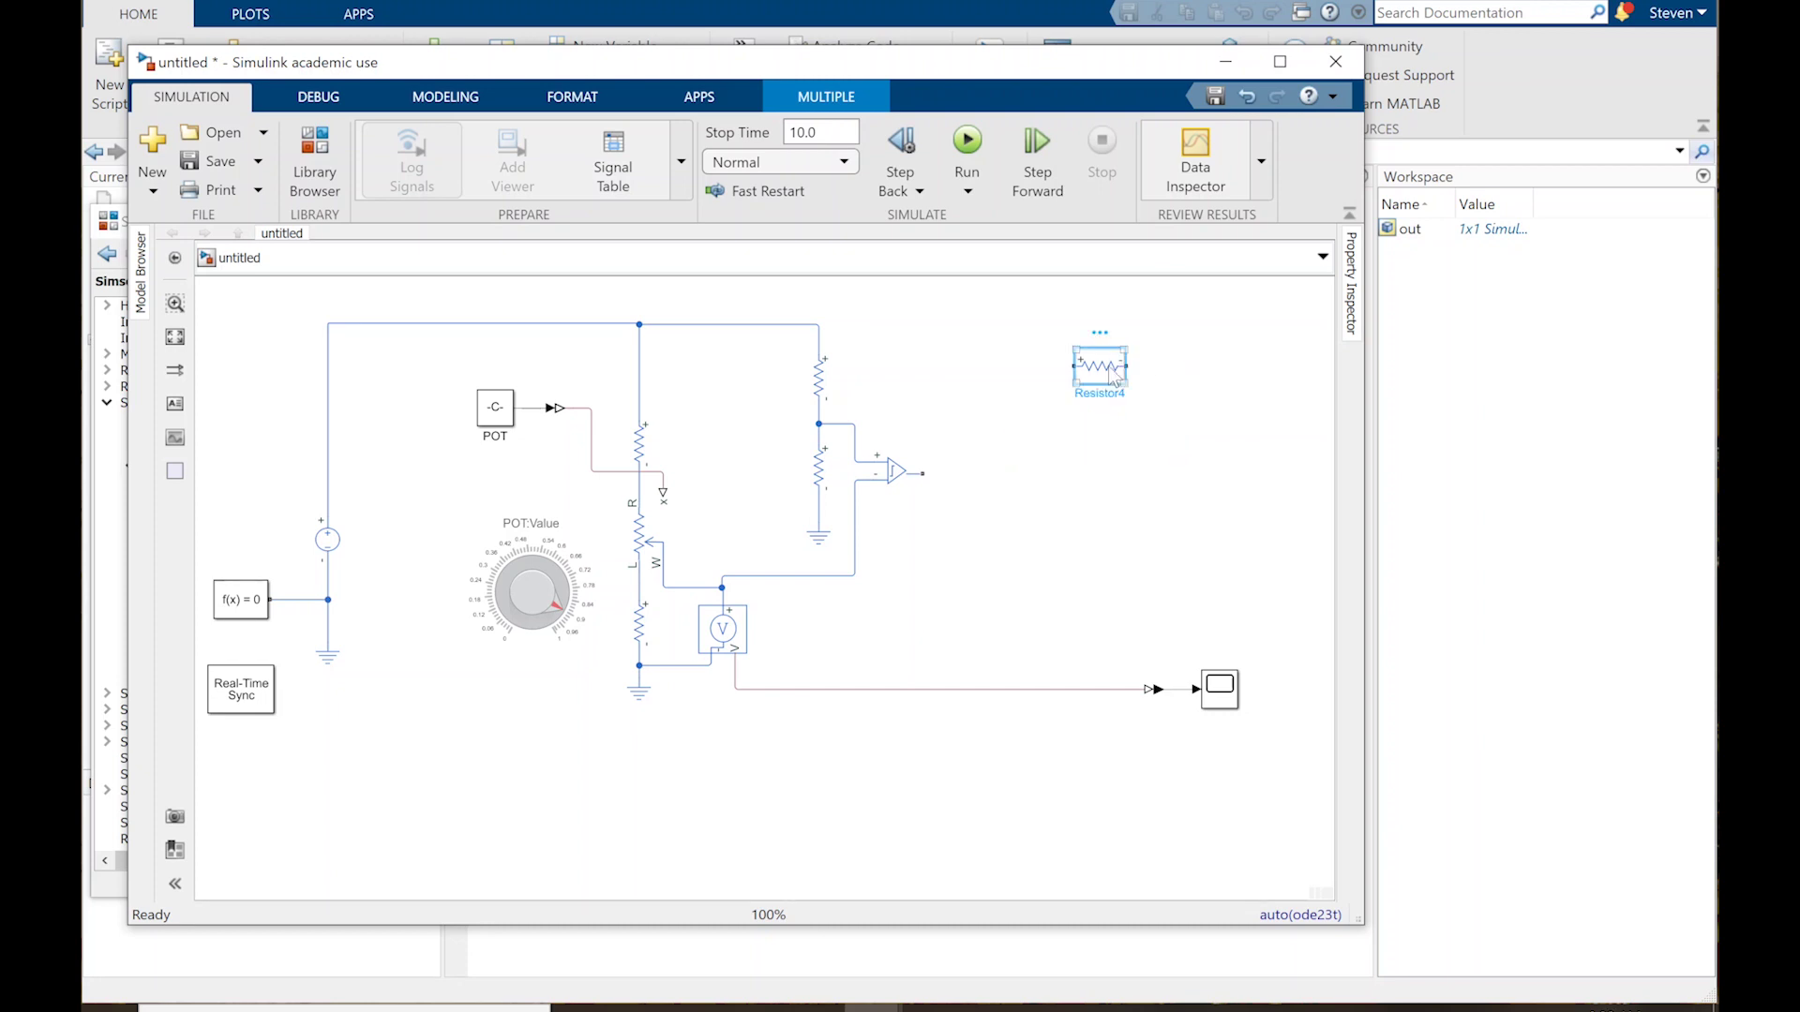
key("ctrl+r")
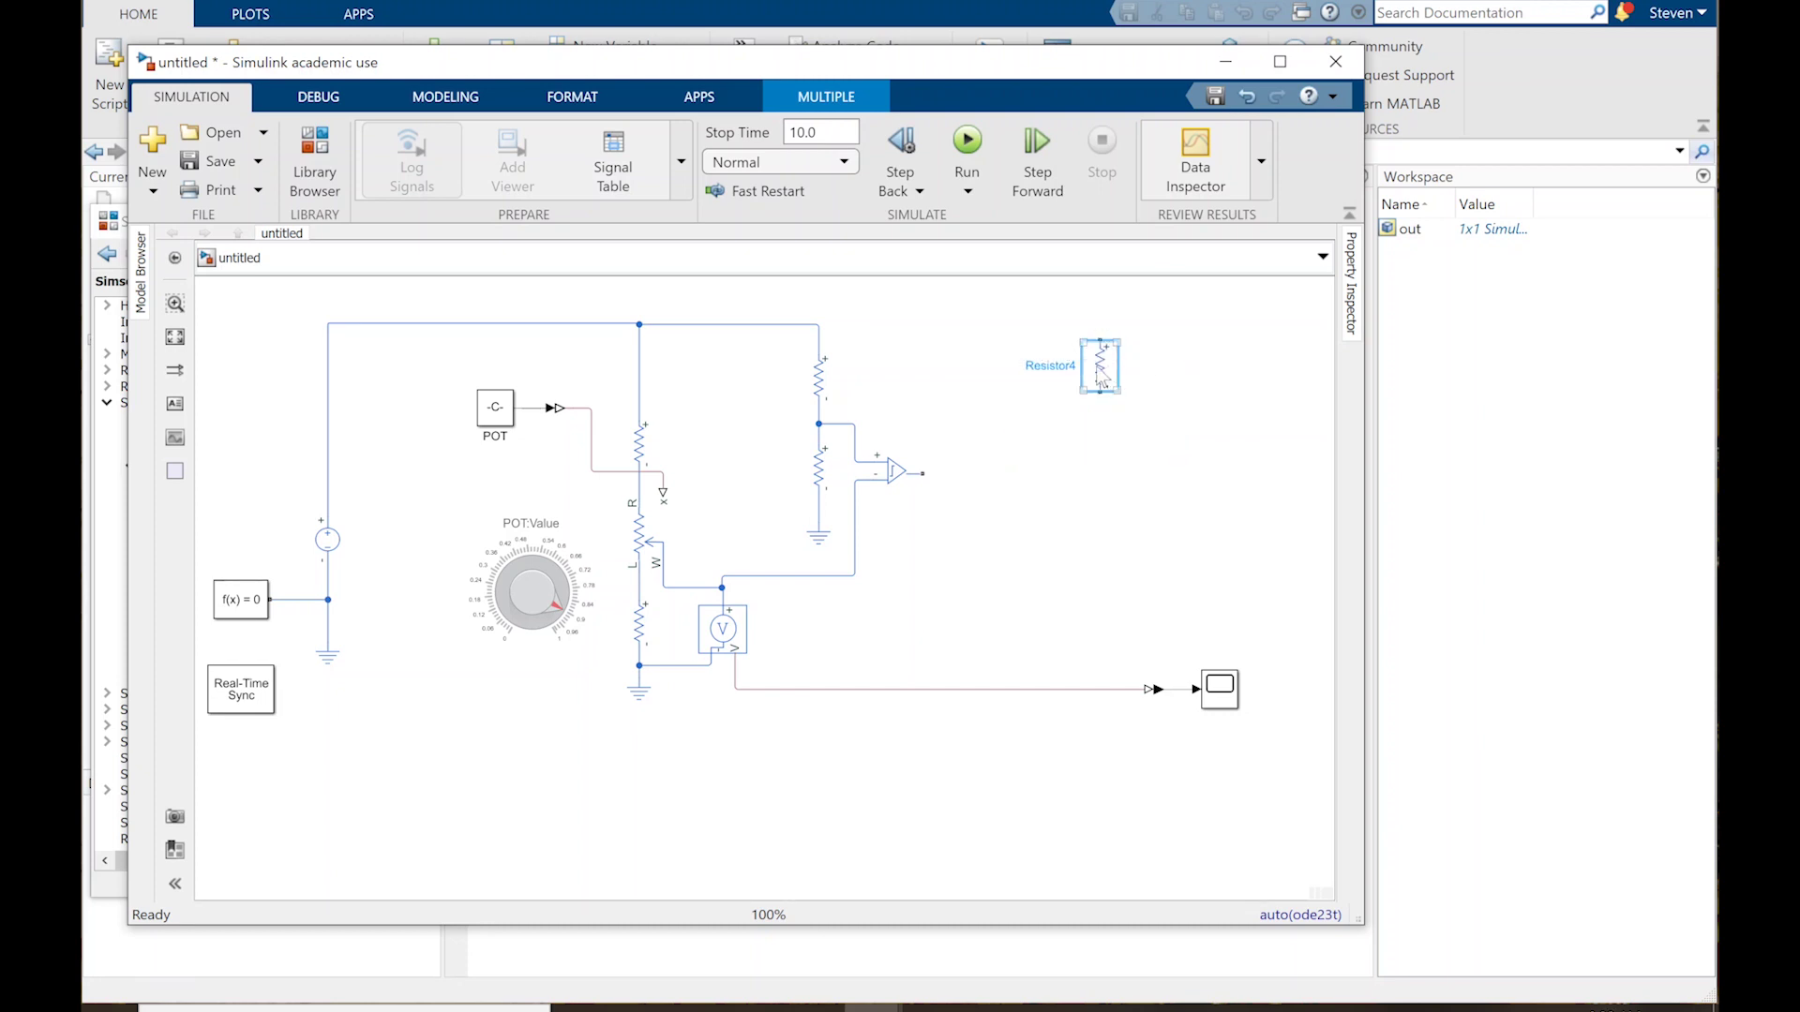
Step: Set the new resistor's resistance to 470 Ohm and wire its upper end to the supply rail
double_click(1106, 368)
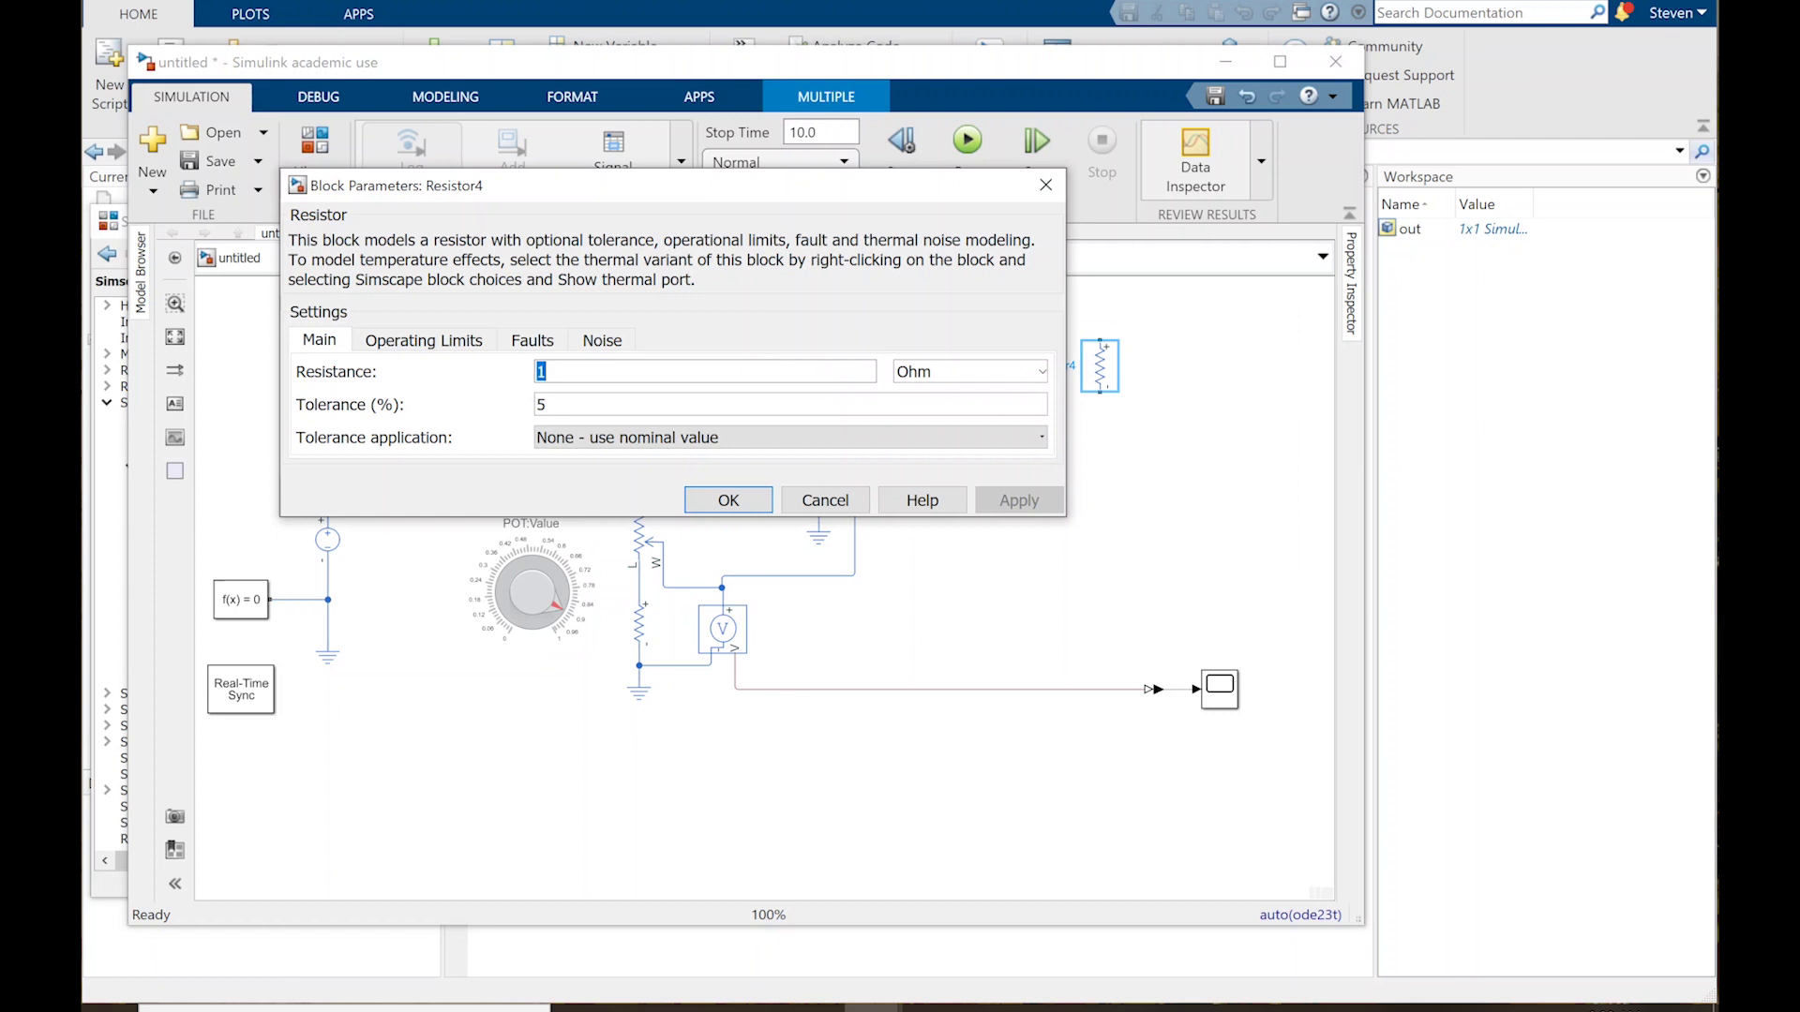
type("470")
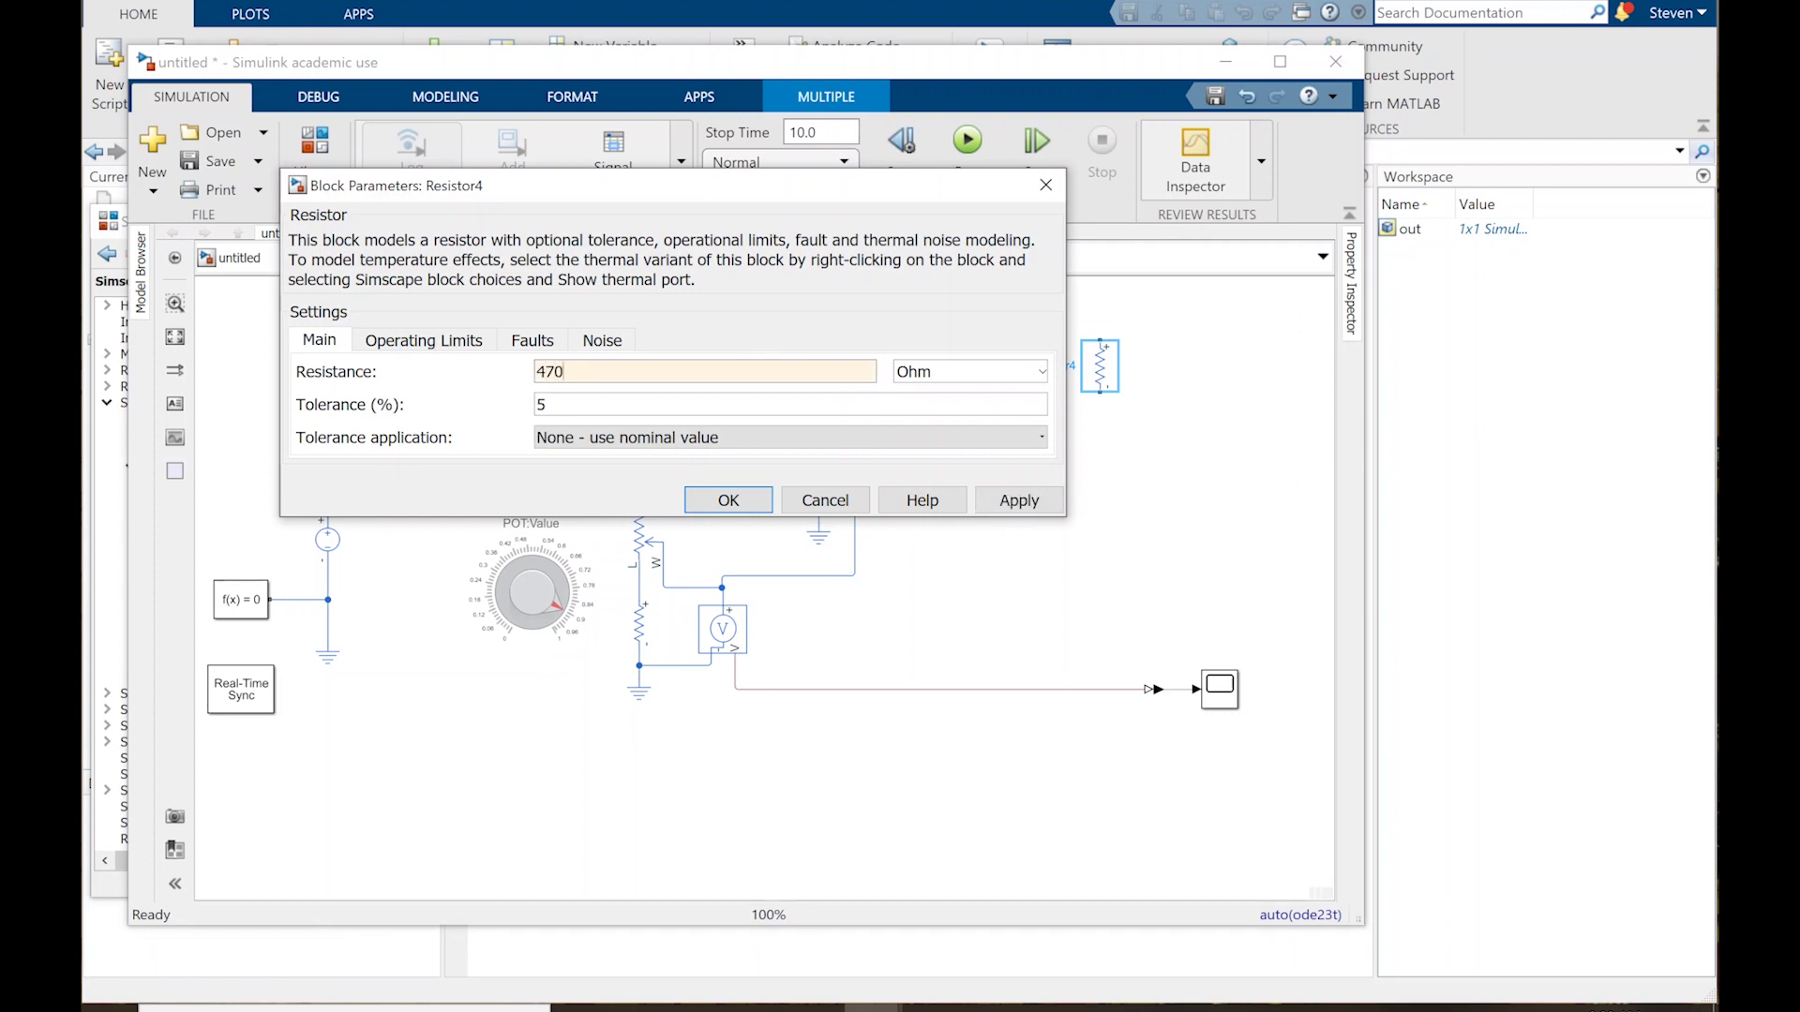
left_click(729, 500)
left_click_drag(1101, 368, 1118, 384)
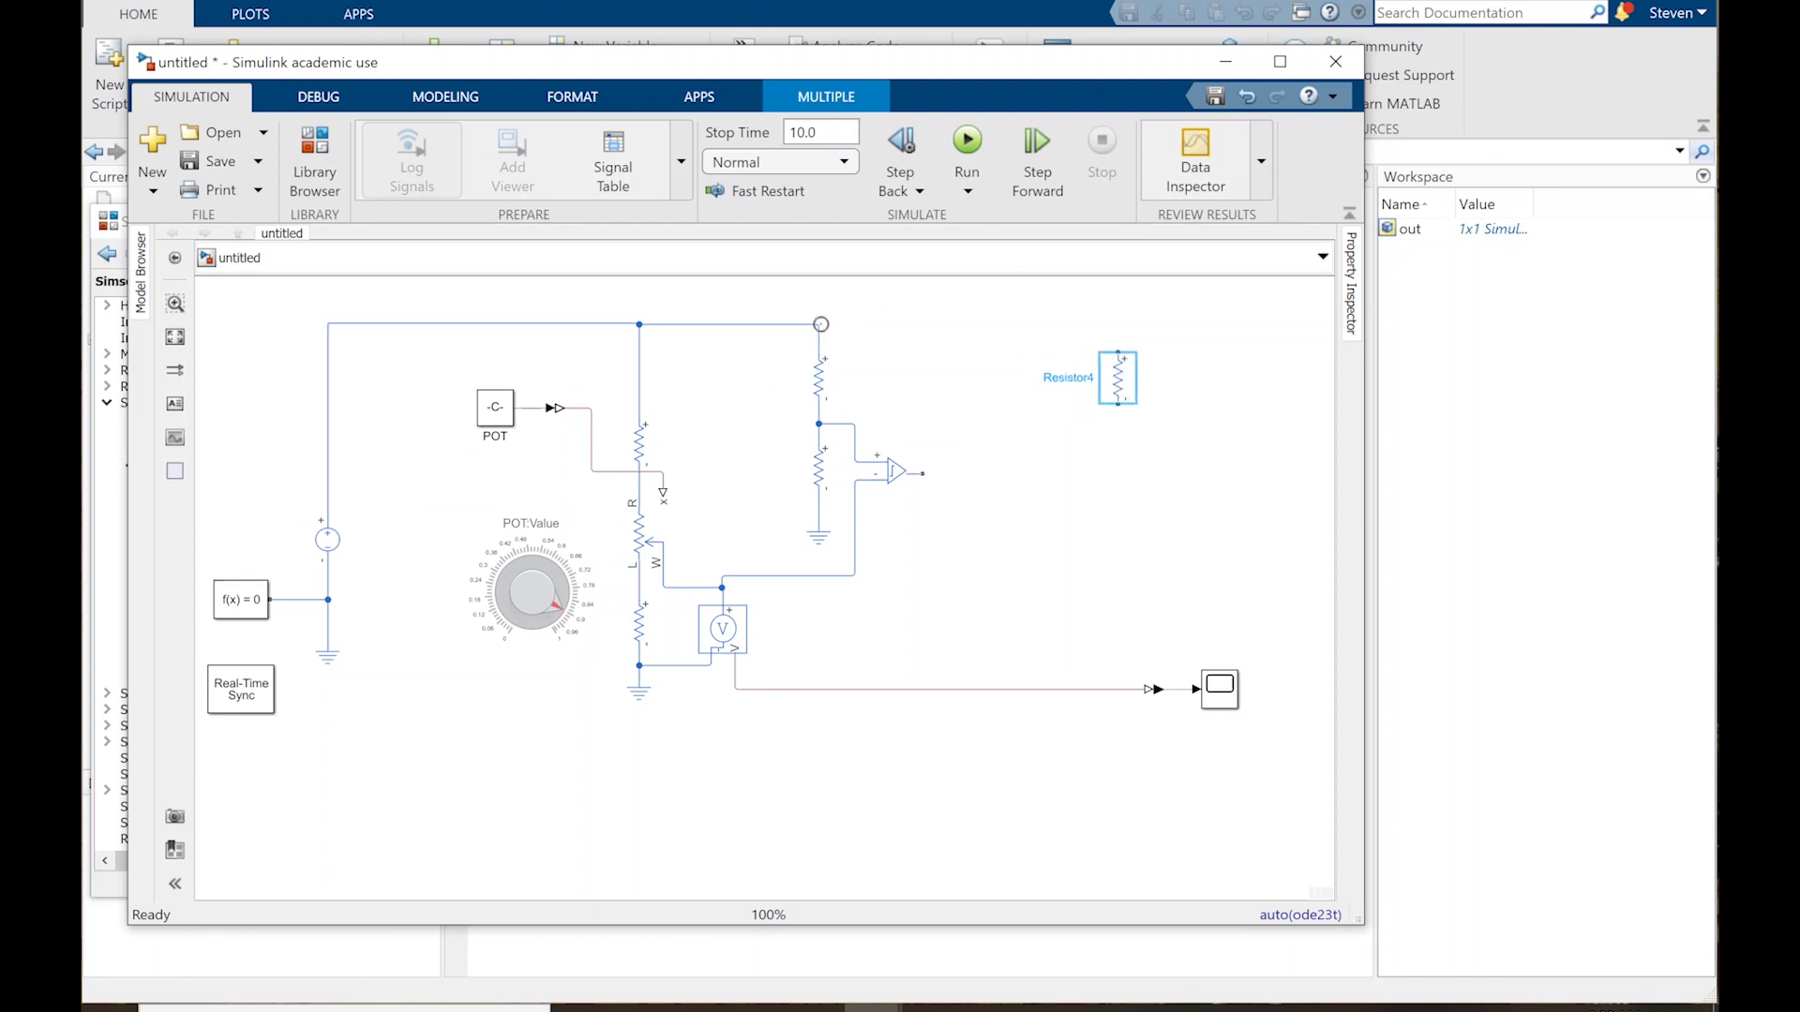
left_click_drag(820, 325, 1119, 348)
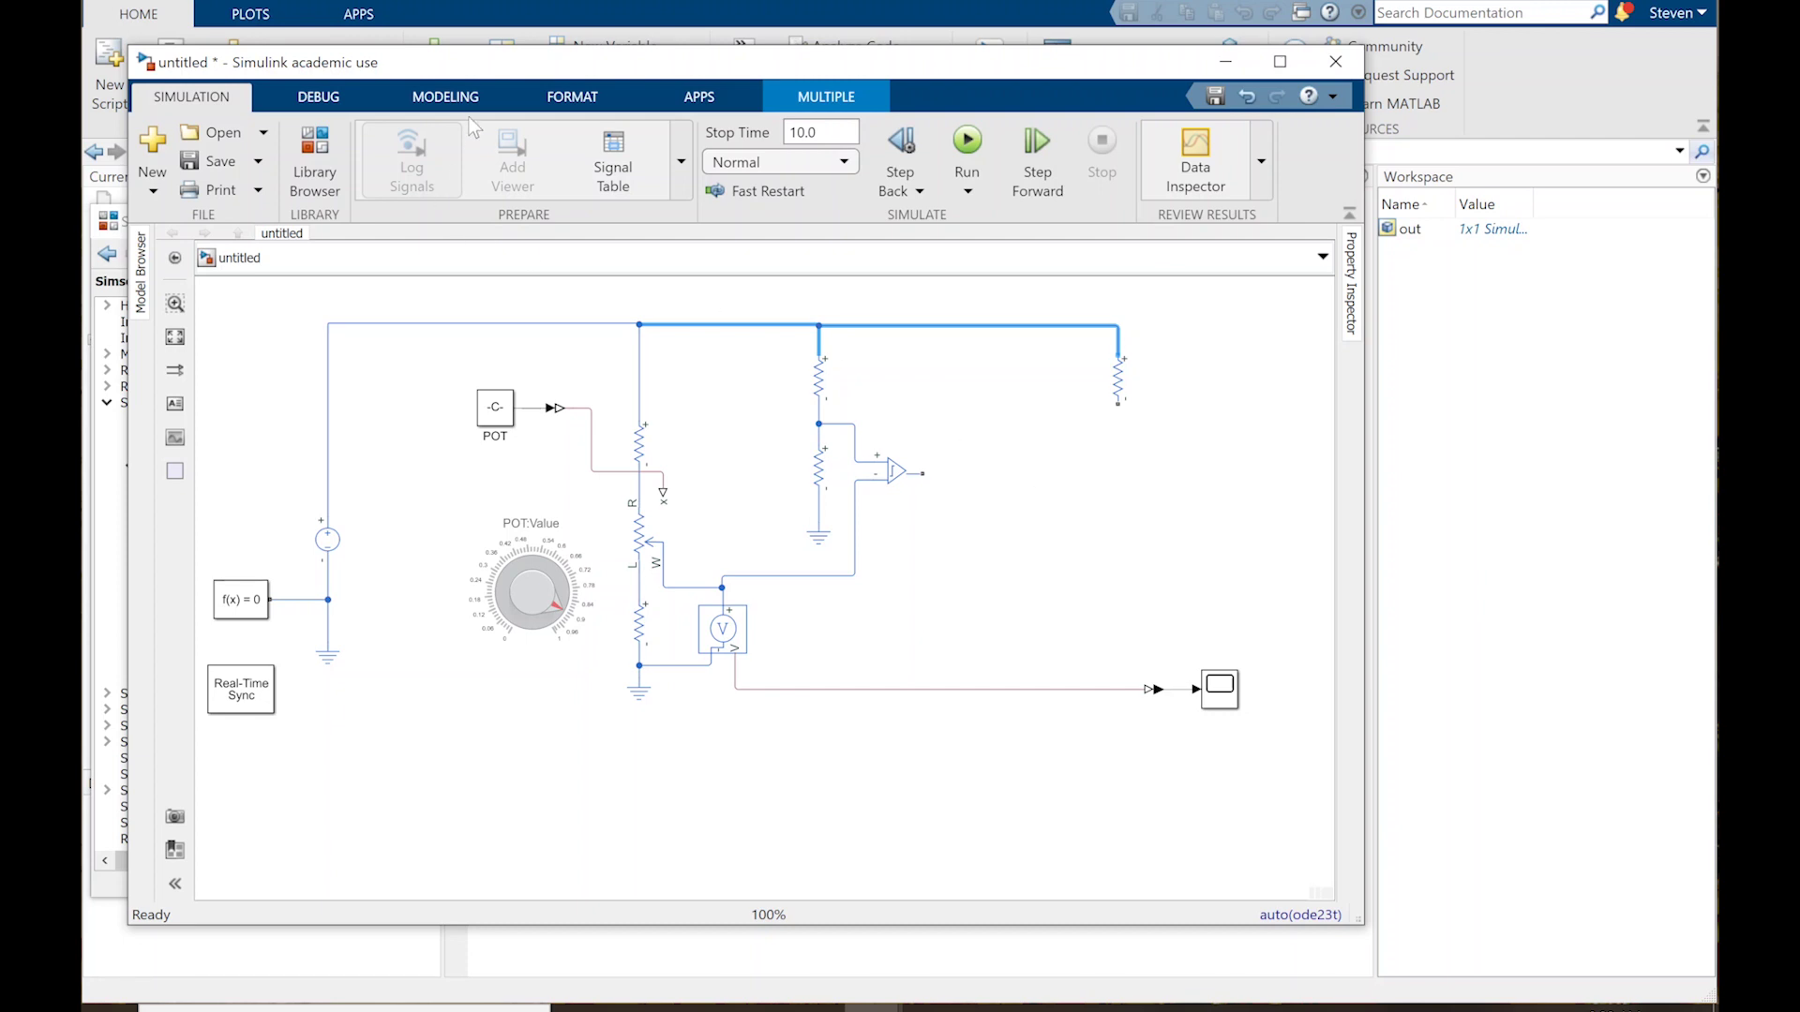
Step: Add a Diode from the Simscape Foundation Library's Electrical Elements between the comparator and the 470 Ohm resistor, with forward voltage 2.4
left_click(324, 164)
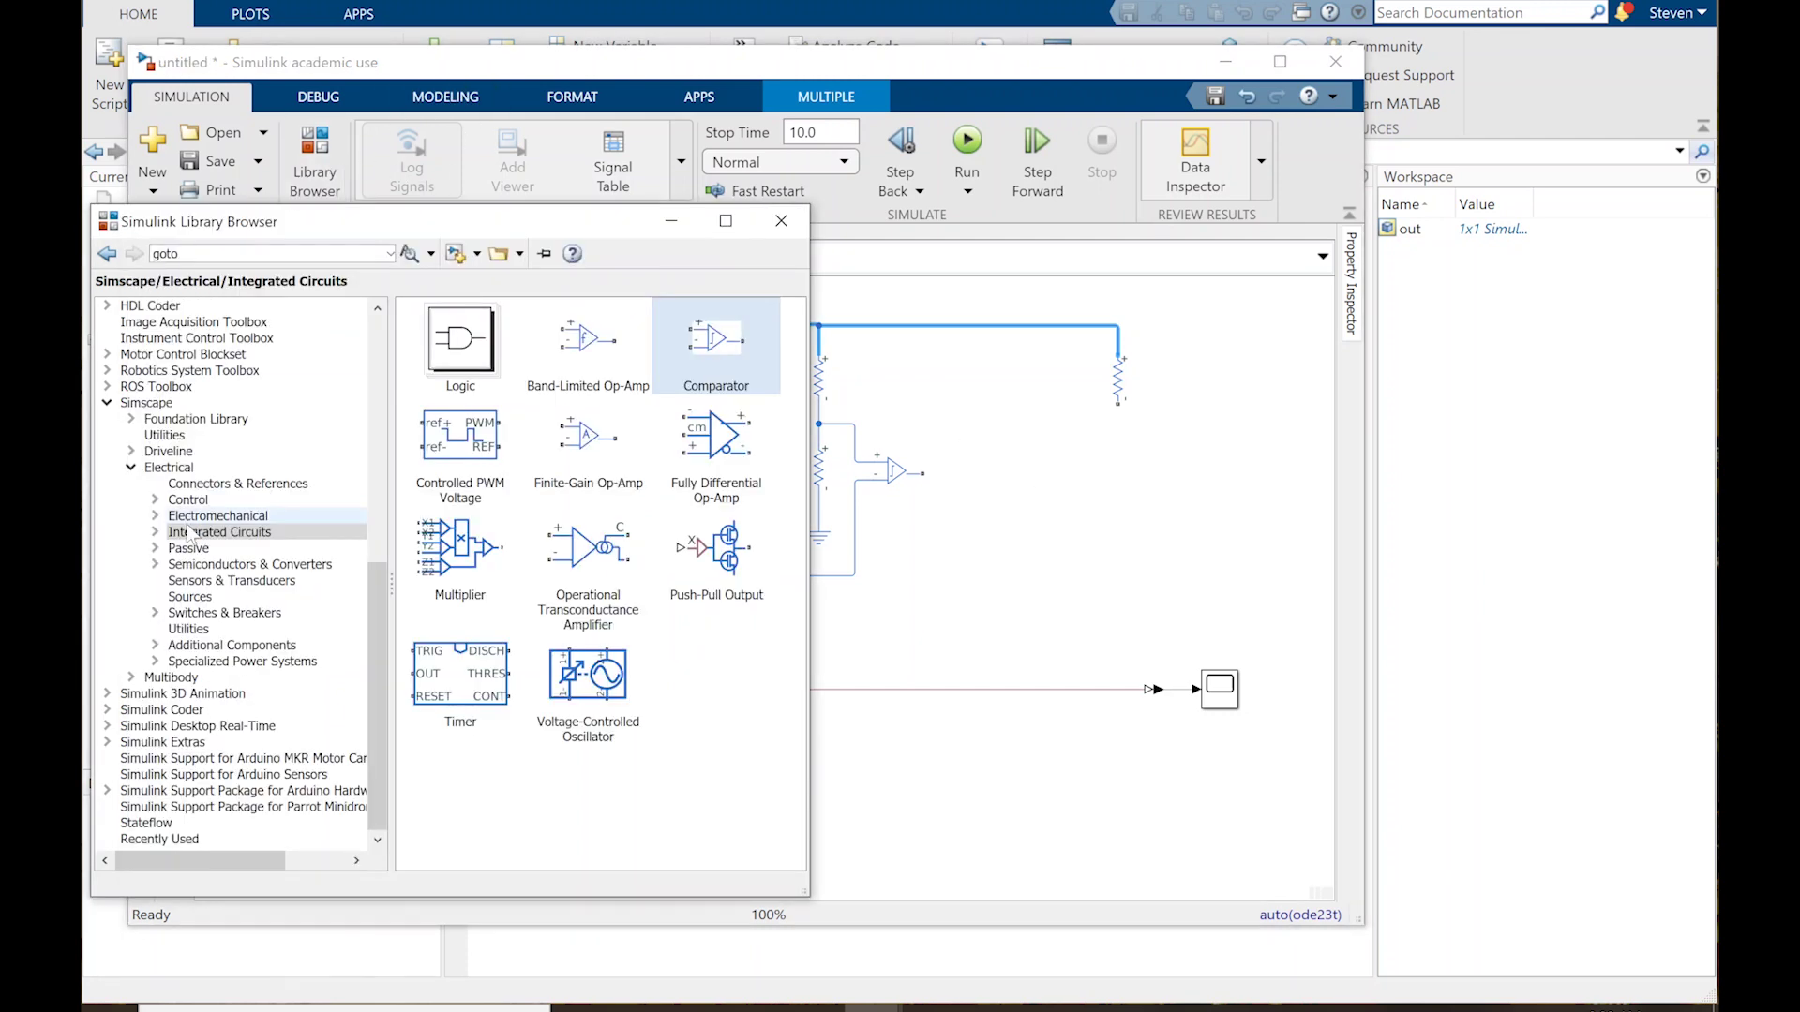
left_click(199, 565)
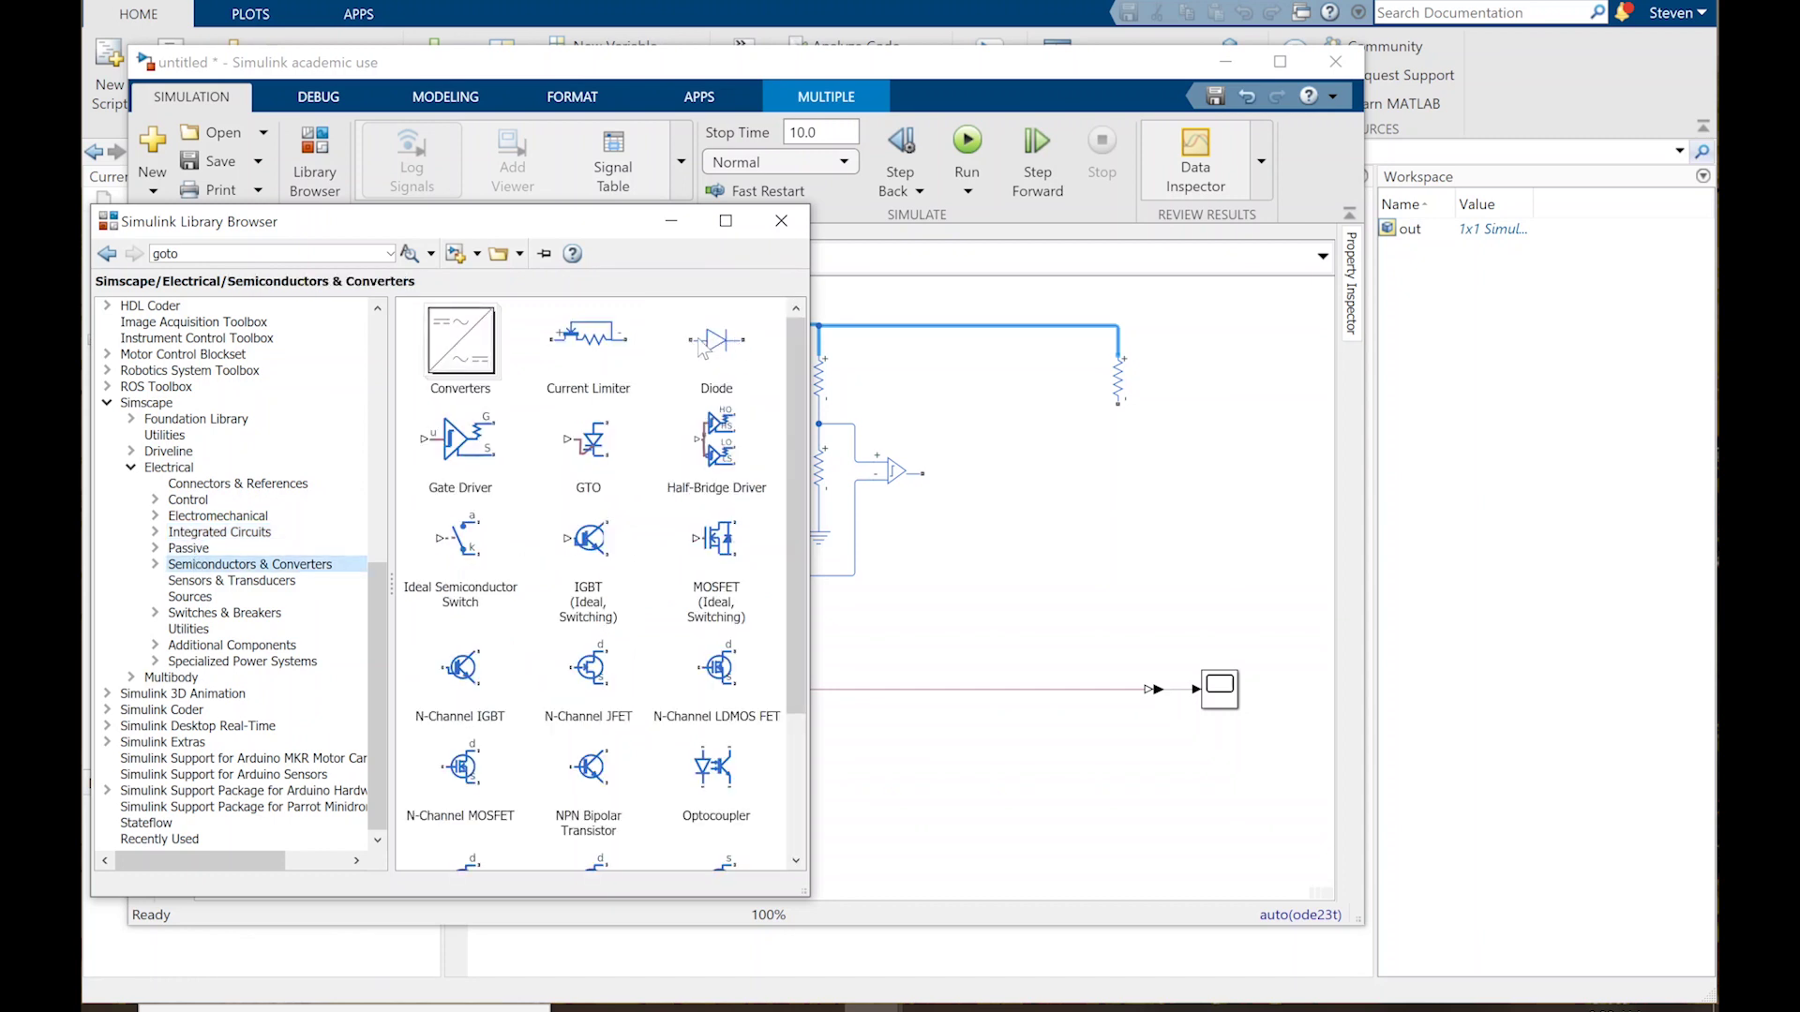
left_click(199, 421)
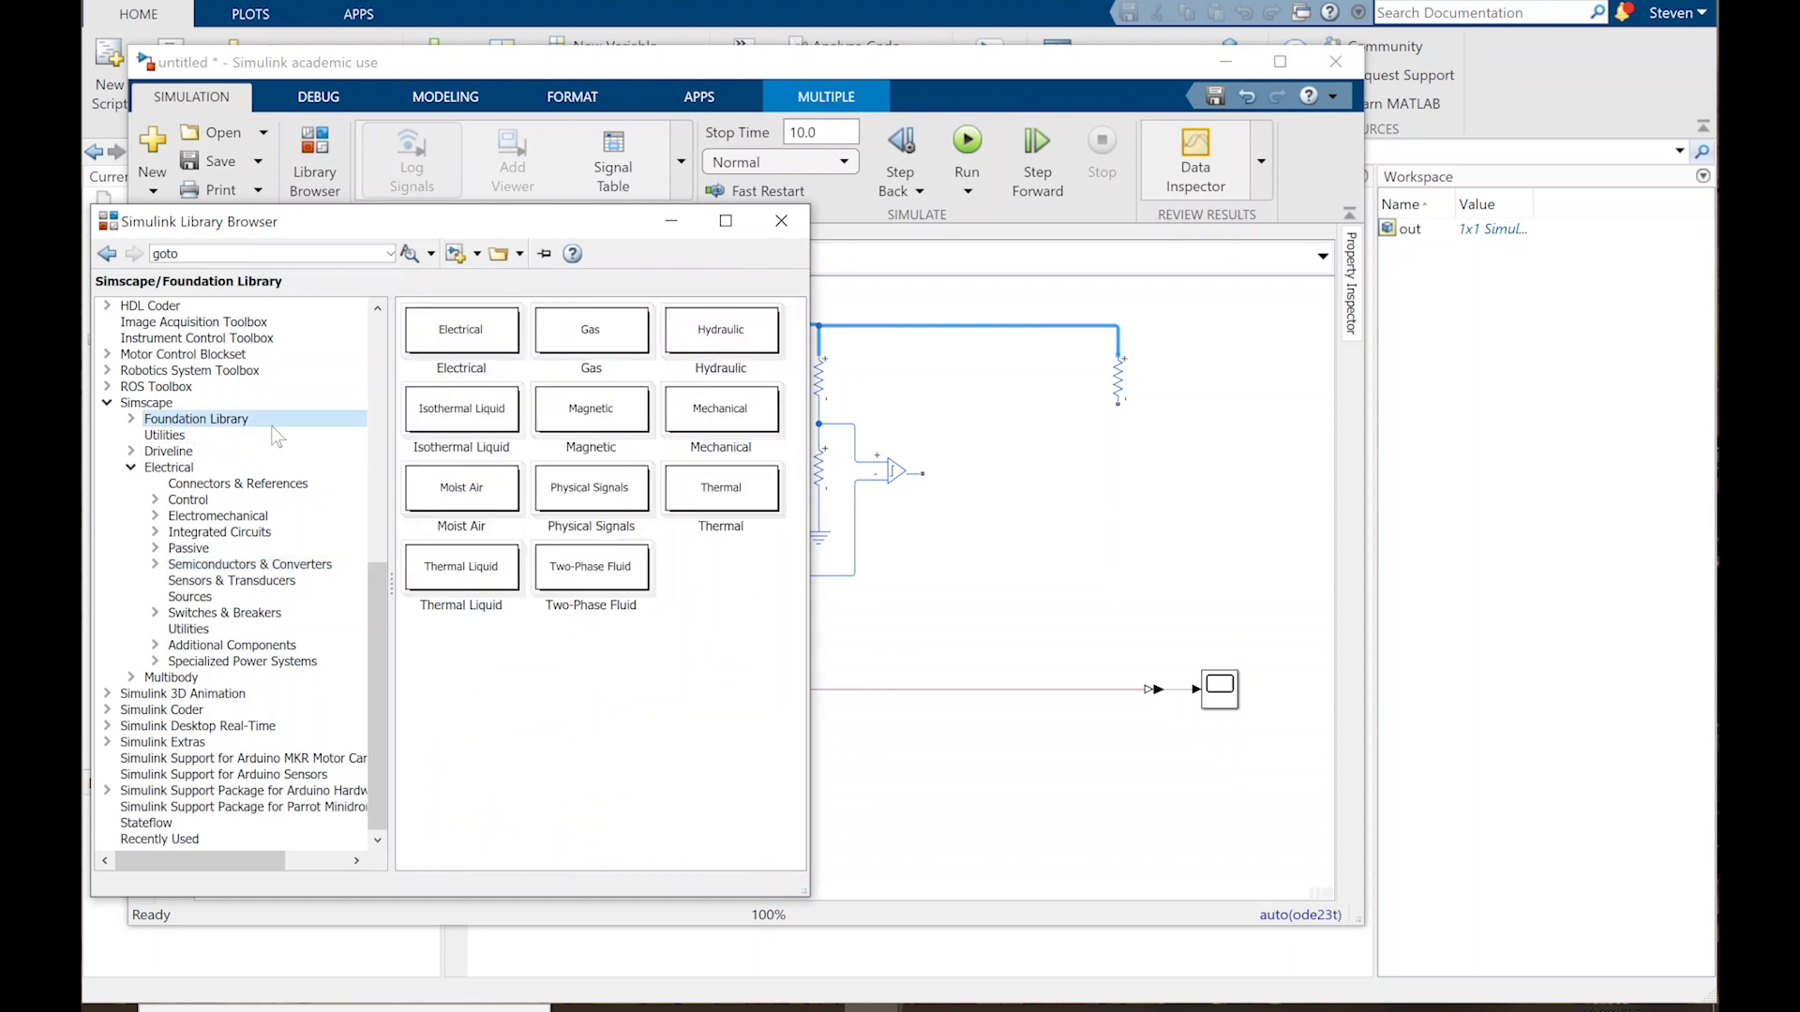
left_click(132, 420)
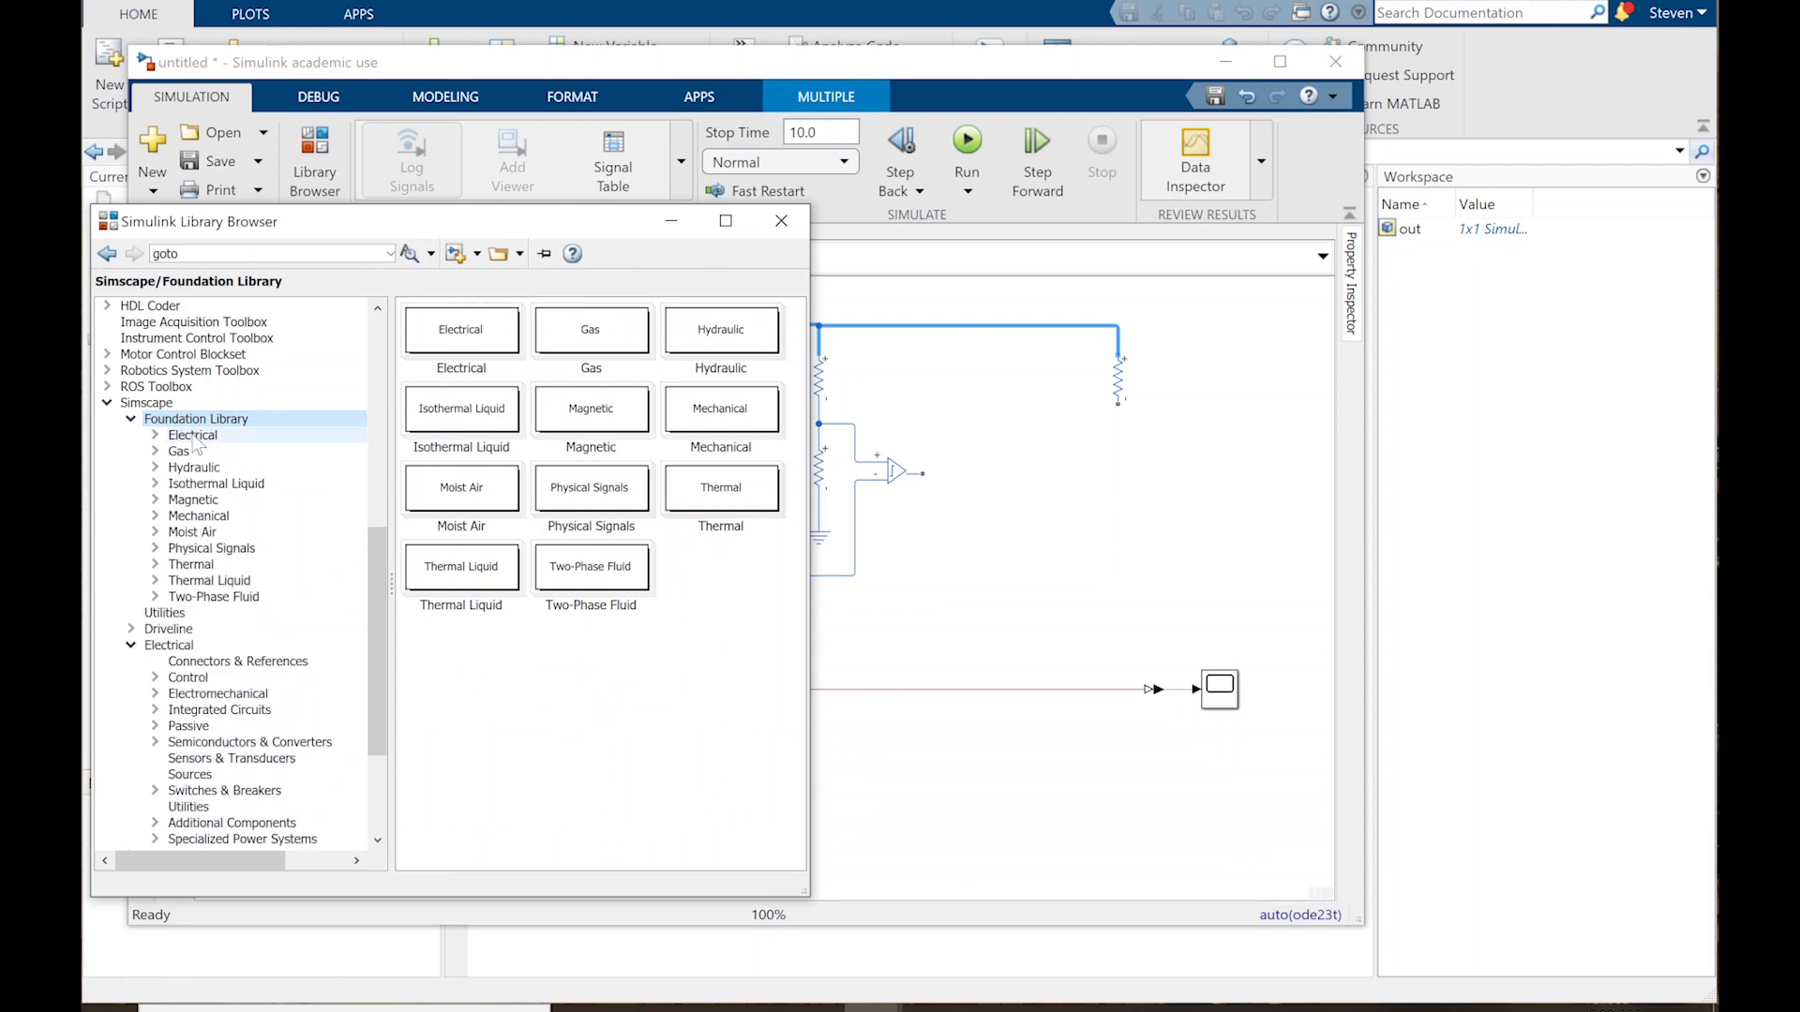
left_click(156, 436)
left_click(226, 453)
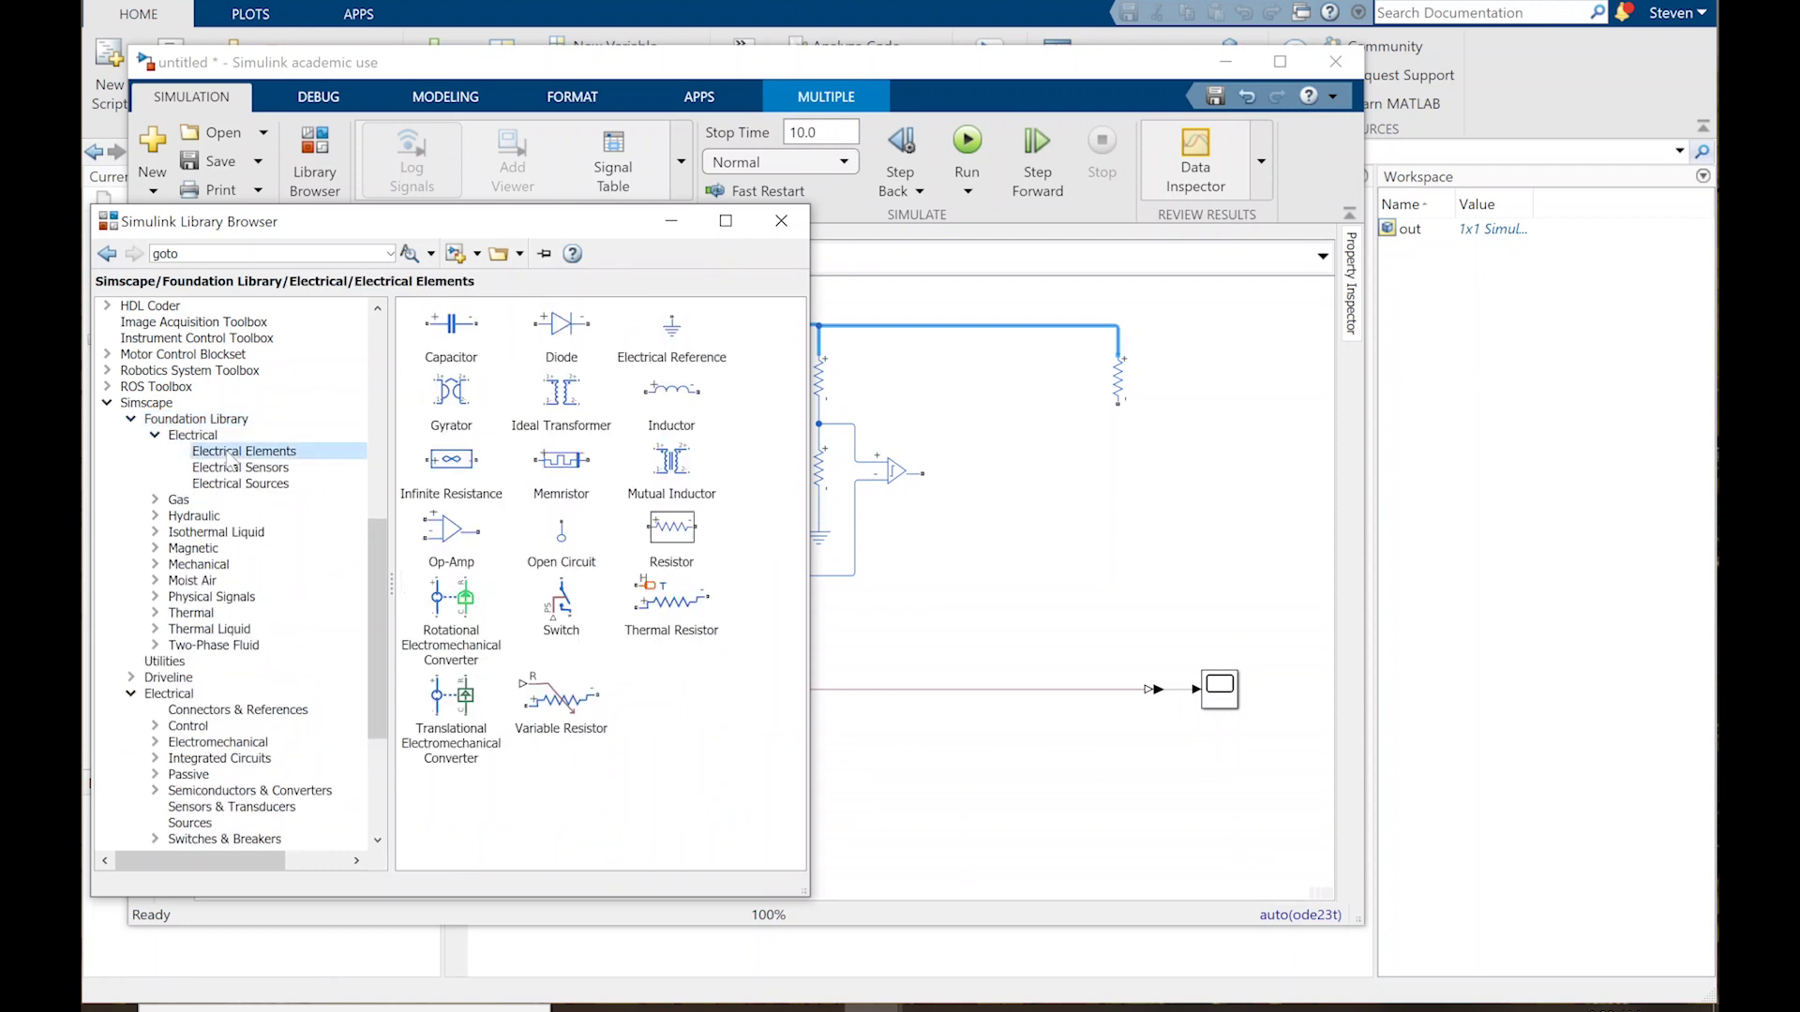
left_click_drag(553, 332, 1054, 553)
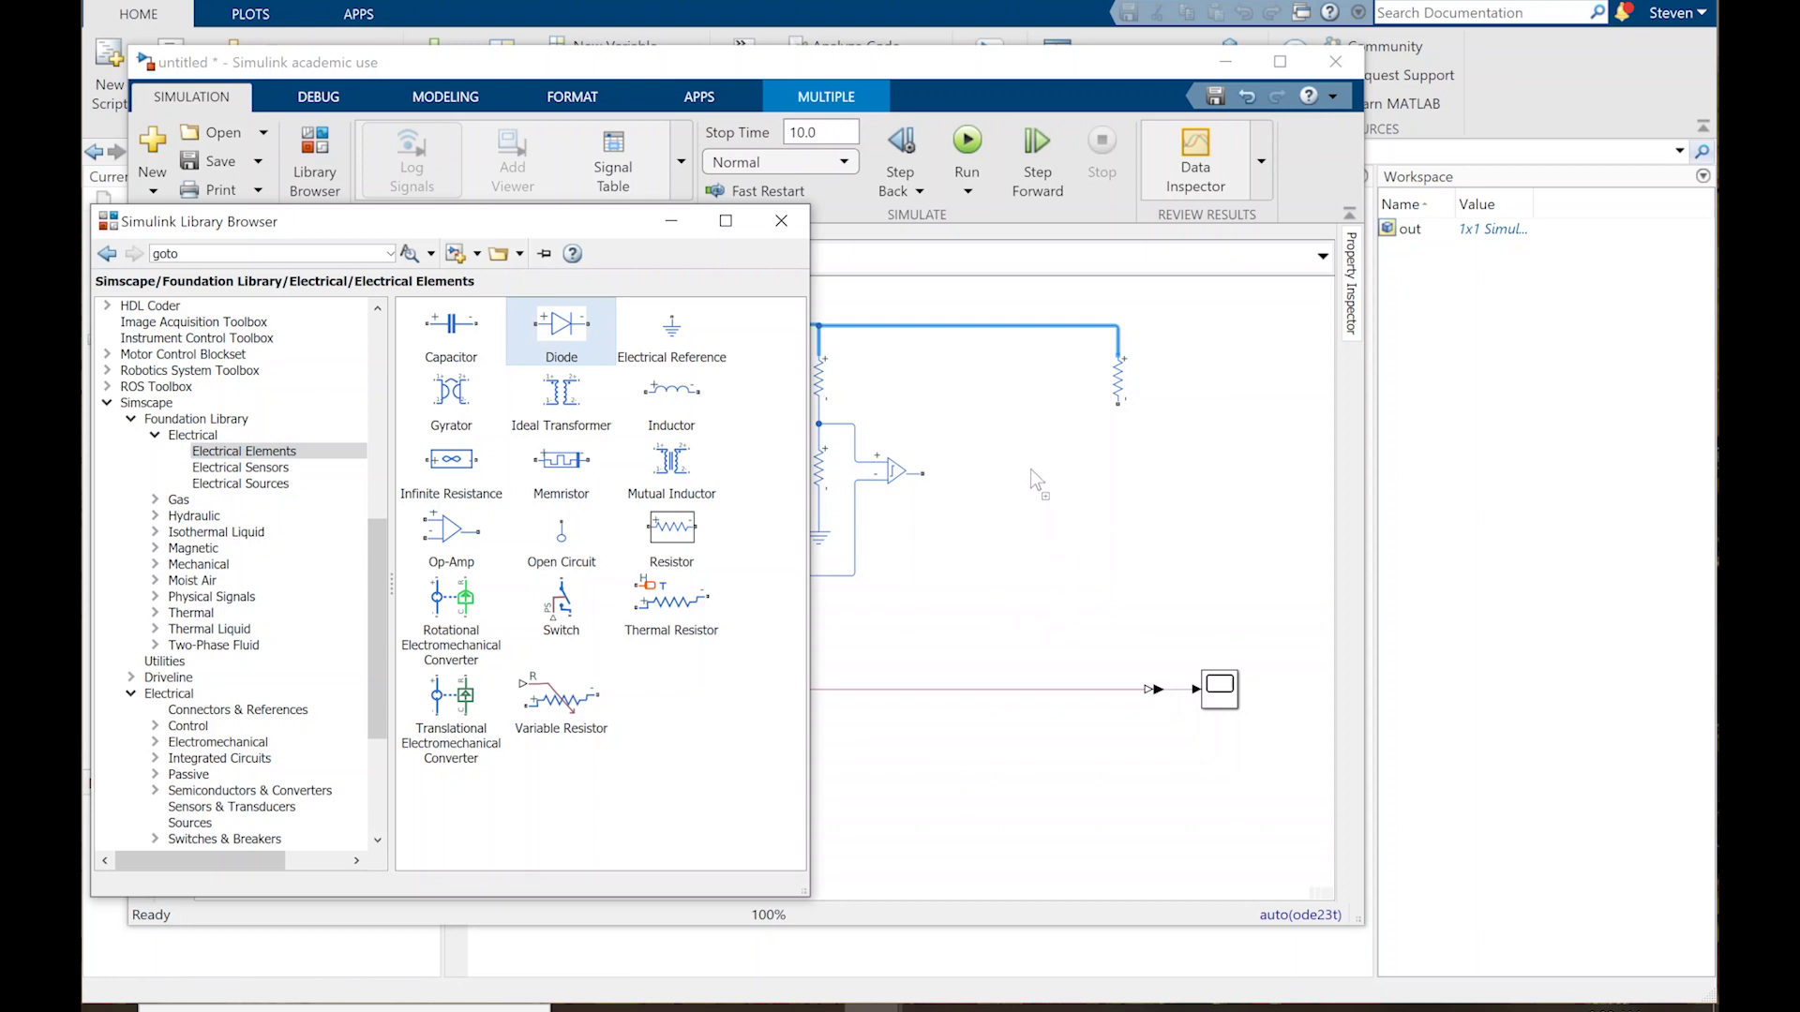
left_click_drag(1046, 466, 1041, 469)
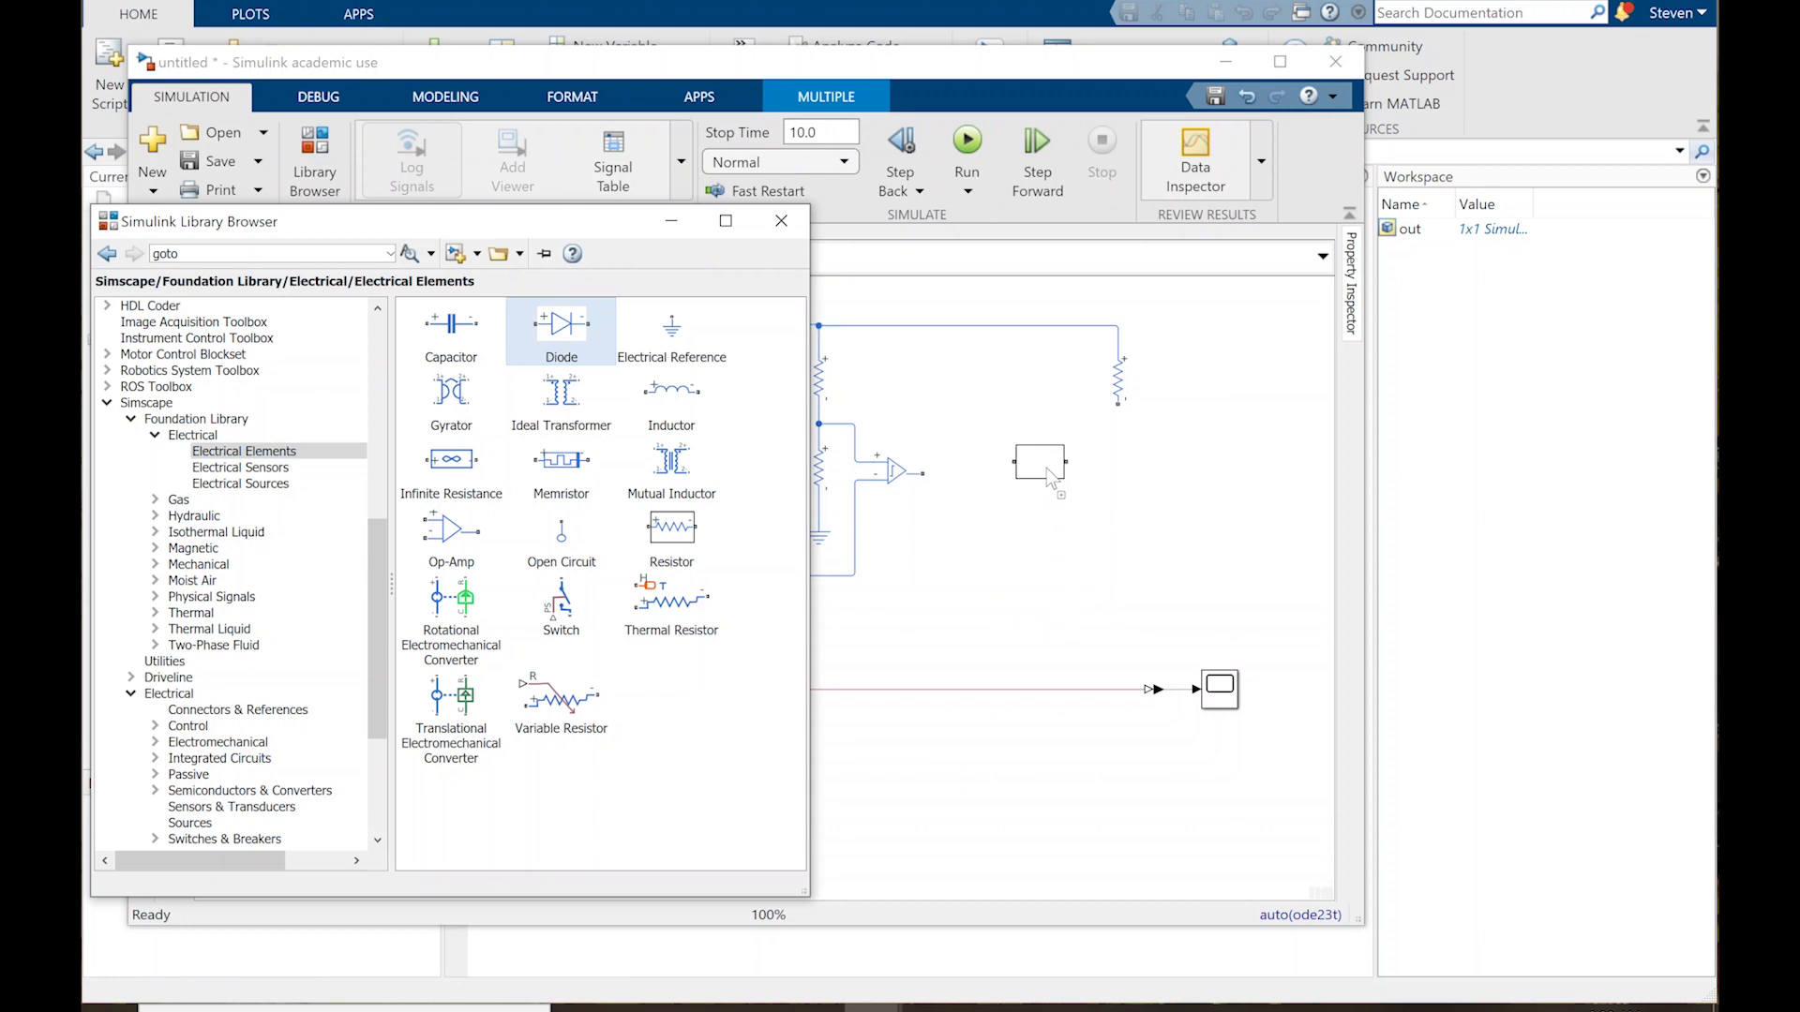
left_click(1052, 479)
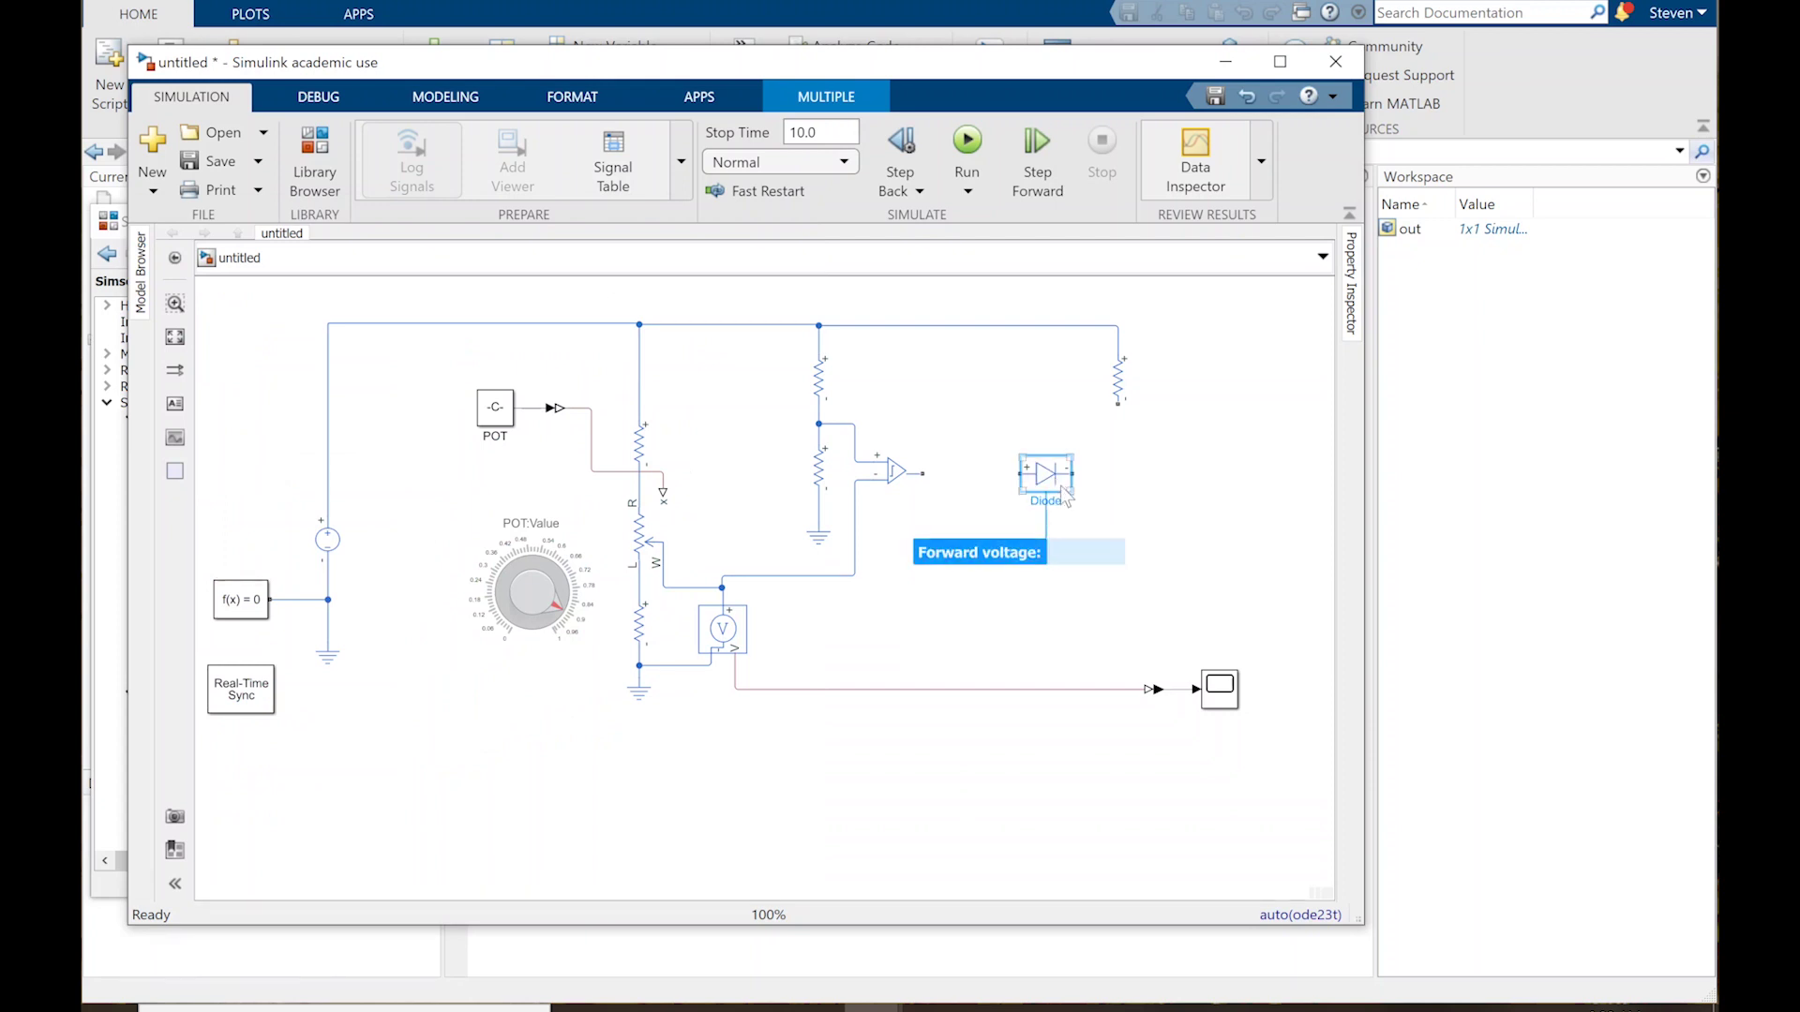
type("2.4")
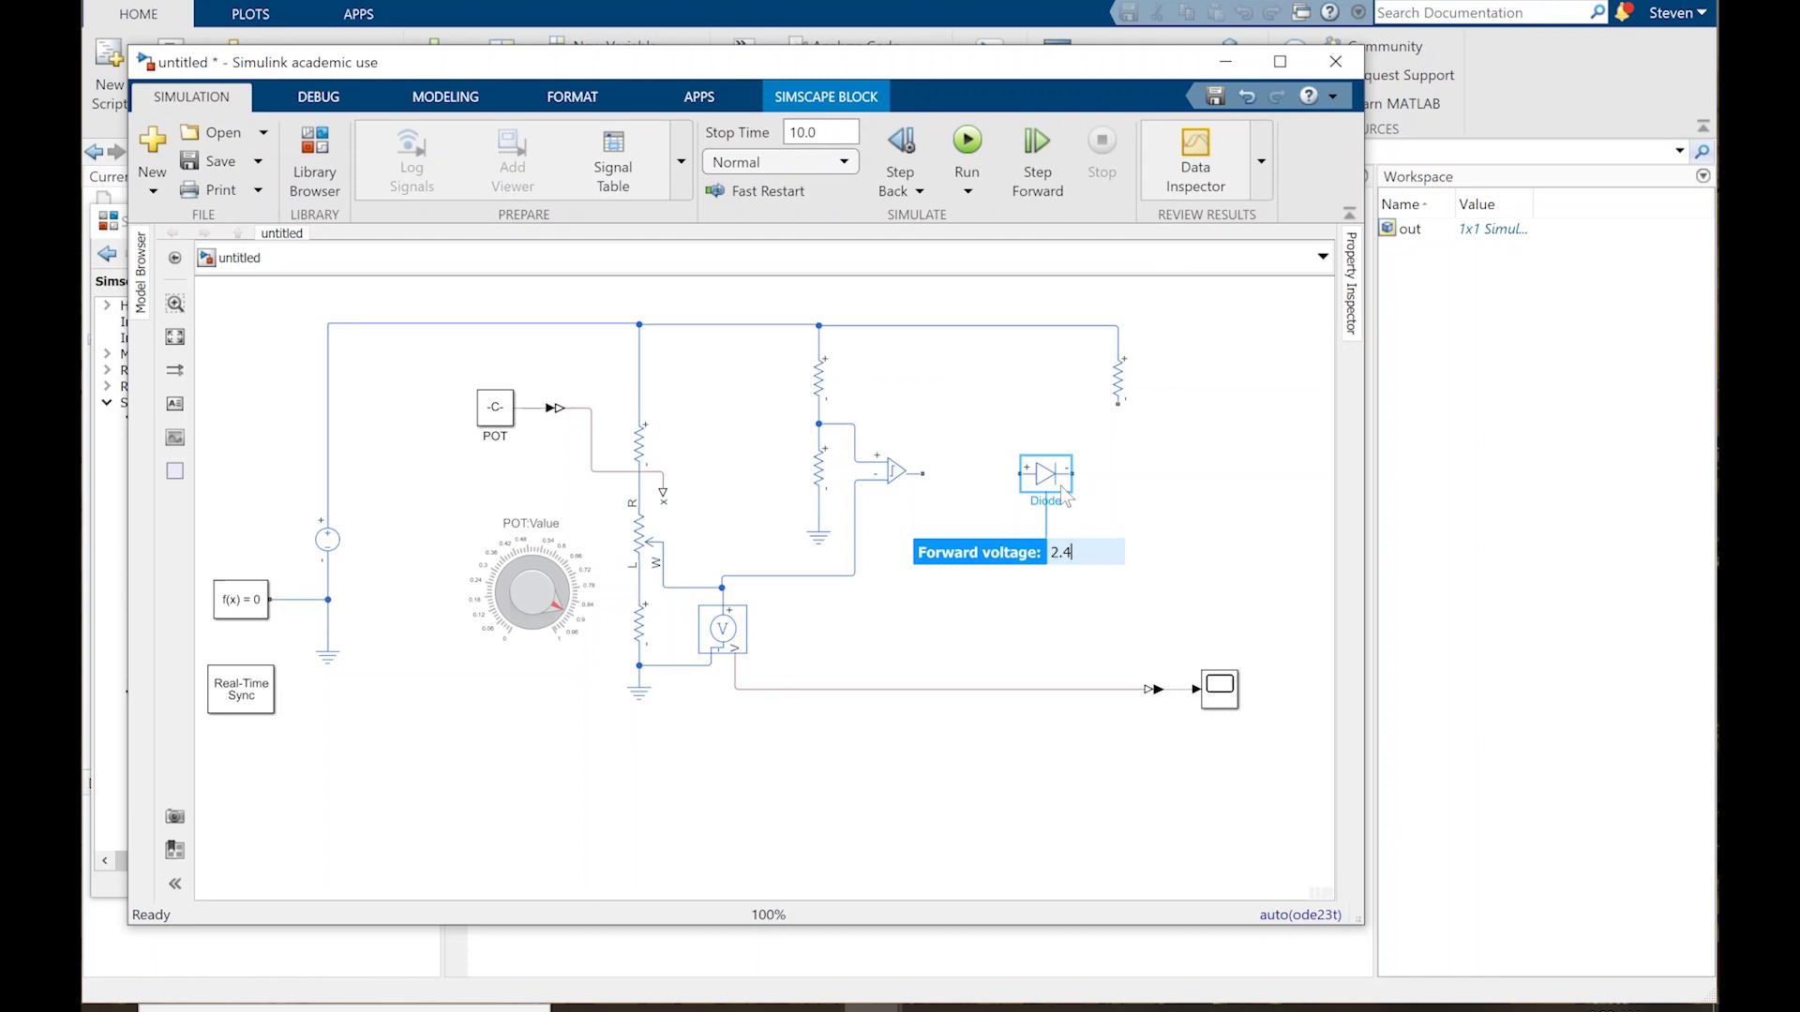
key("Return")
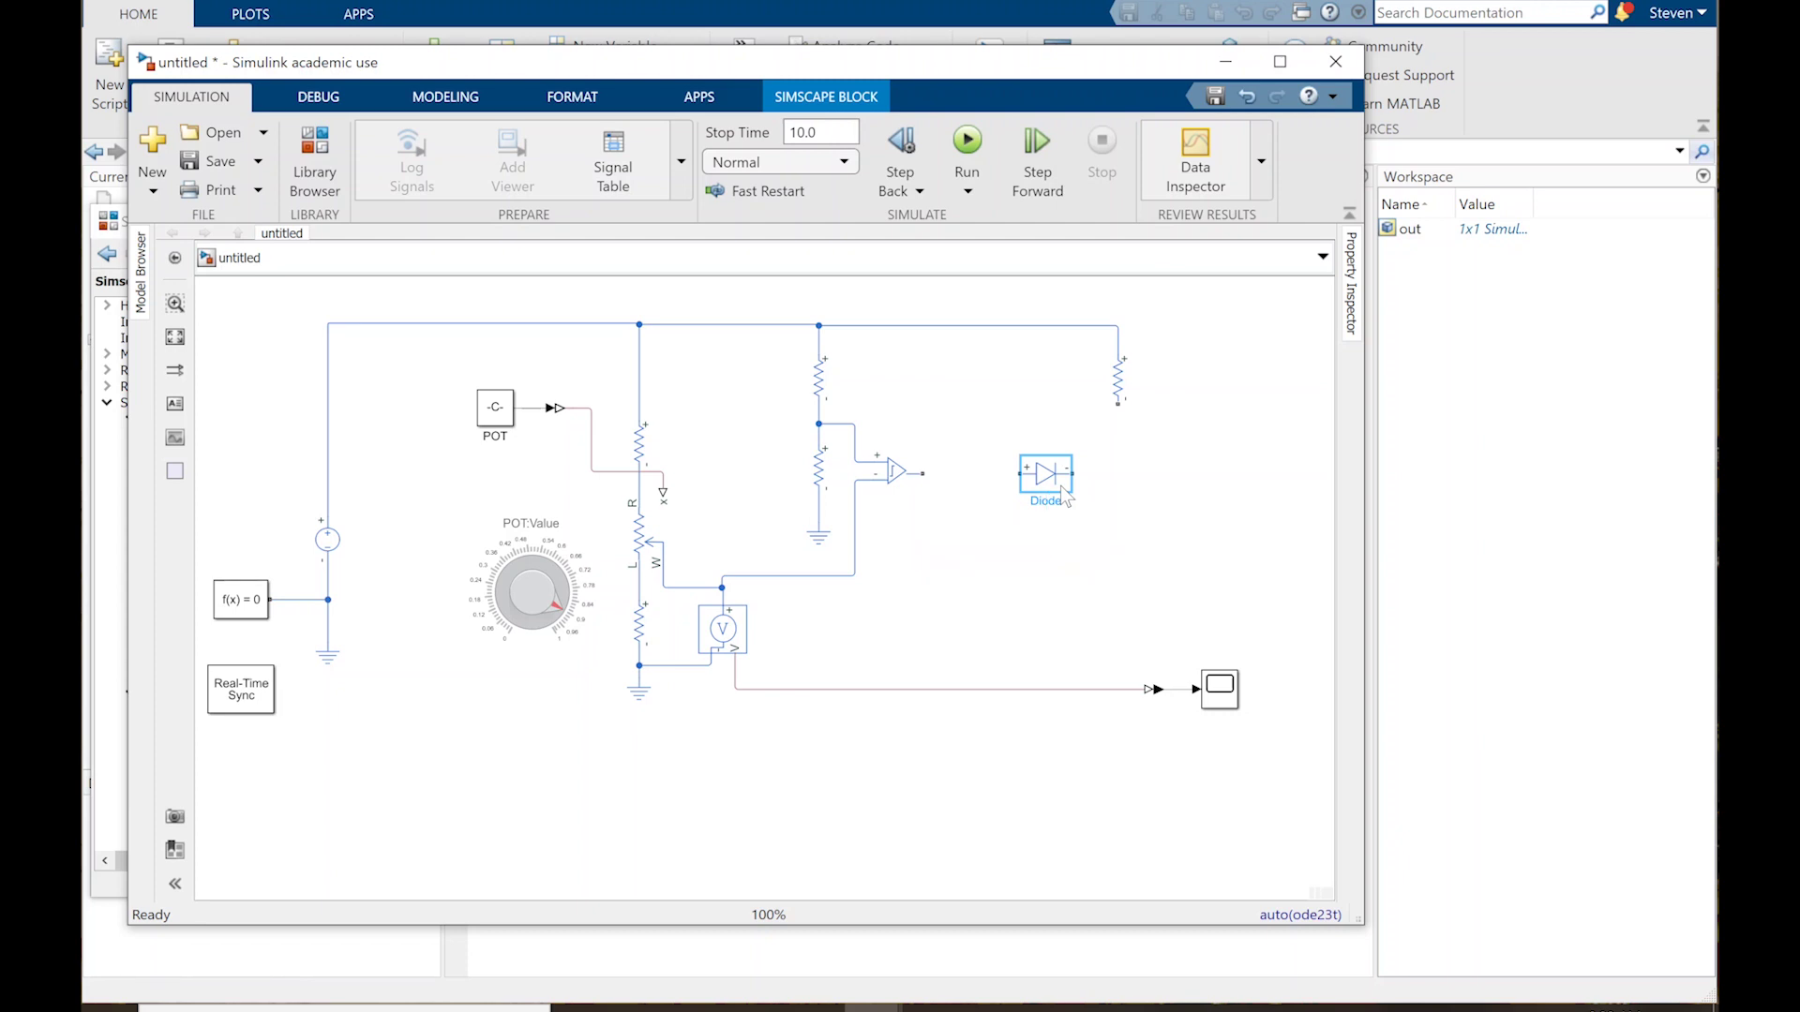
Step: Flip the diode and wire it between the 470 Ohm resistor's lower end and the comparator output
key("ctrl+i")
mouse_move(1118, 404)
left_mouse_down()
mouse_move(1093, 470)
mouse_move(924, 474)
left_mouse_up()
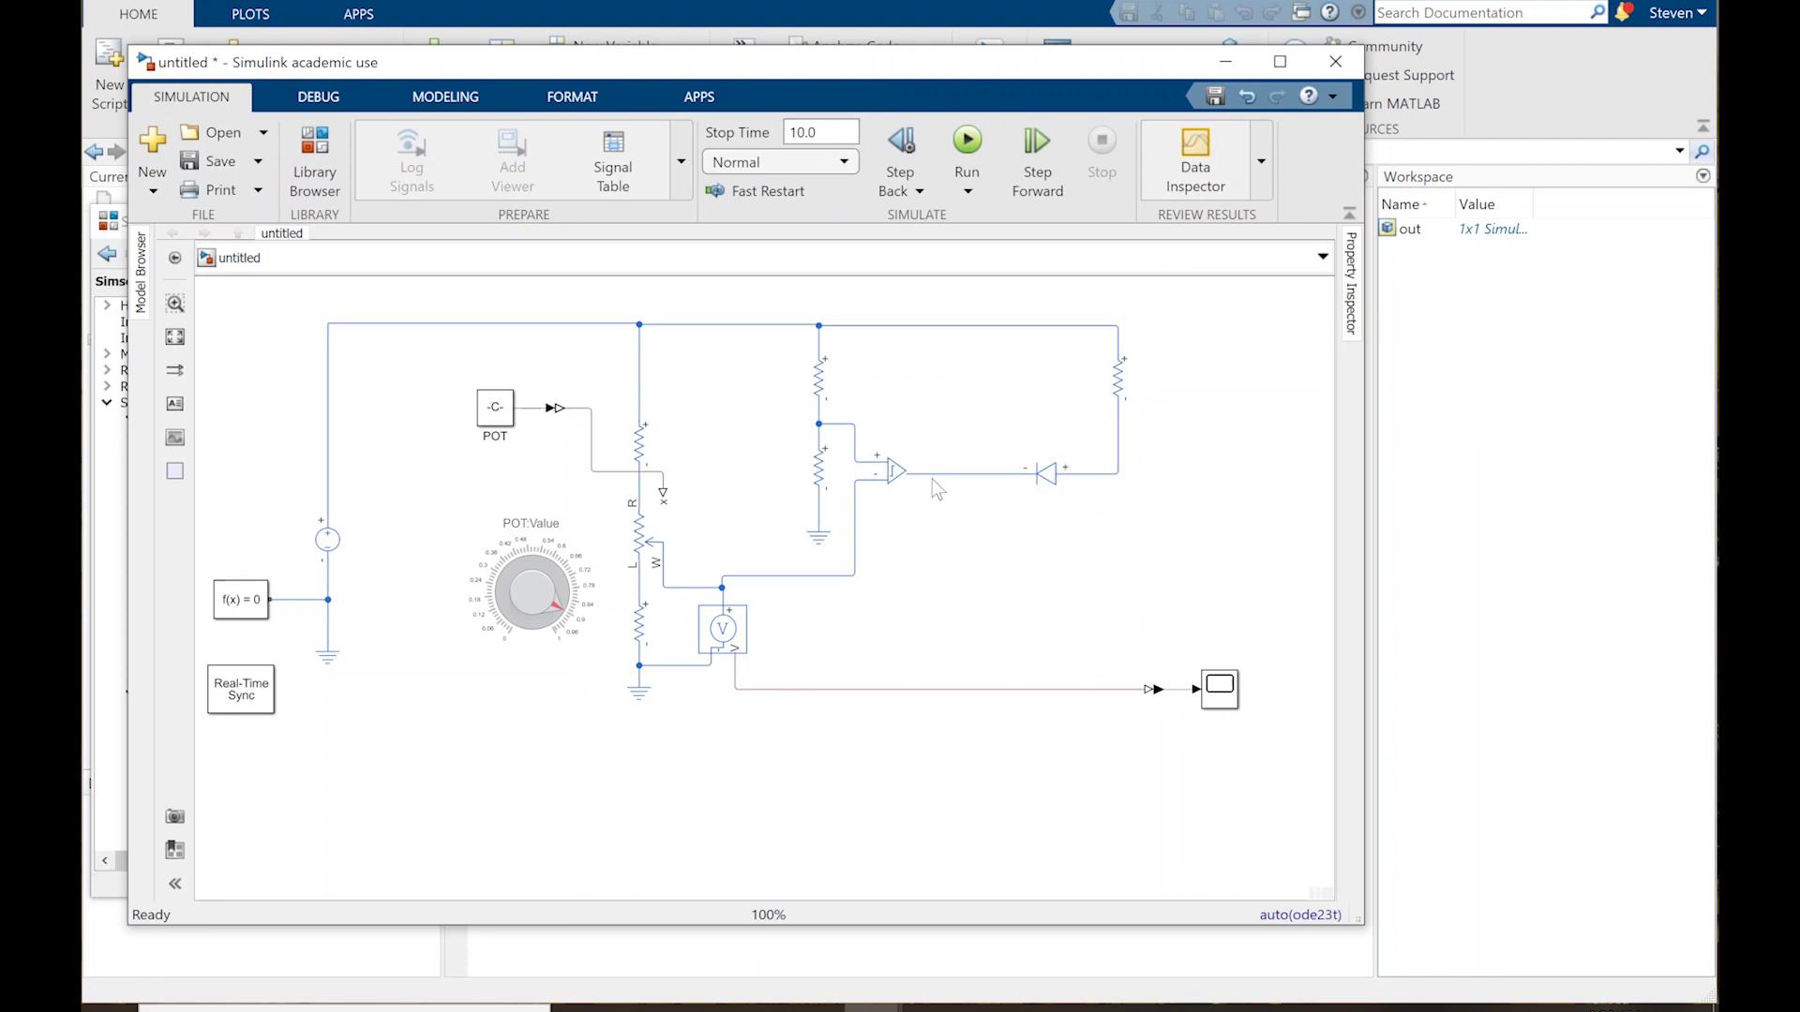
Step: Move the 470 Ohm resistor farther from the comparator and raise the supply rail to make room above the circuit
left_click_drag(1117, 380, 1168, 382)
left_click_drag(1039, 326, 1046, 405)
left_click_drag(806, 457, 600, 400)
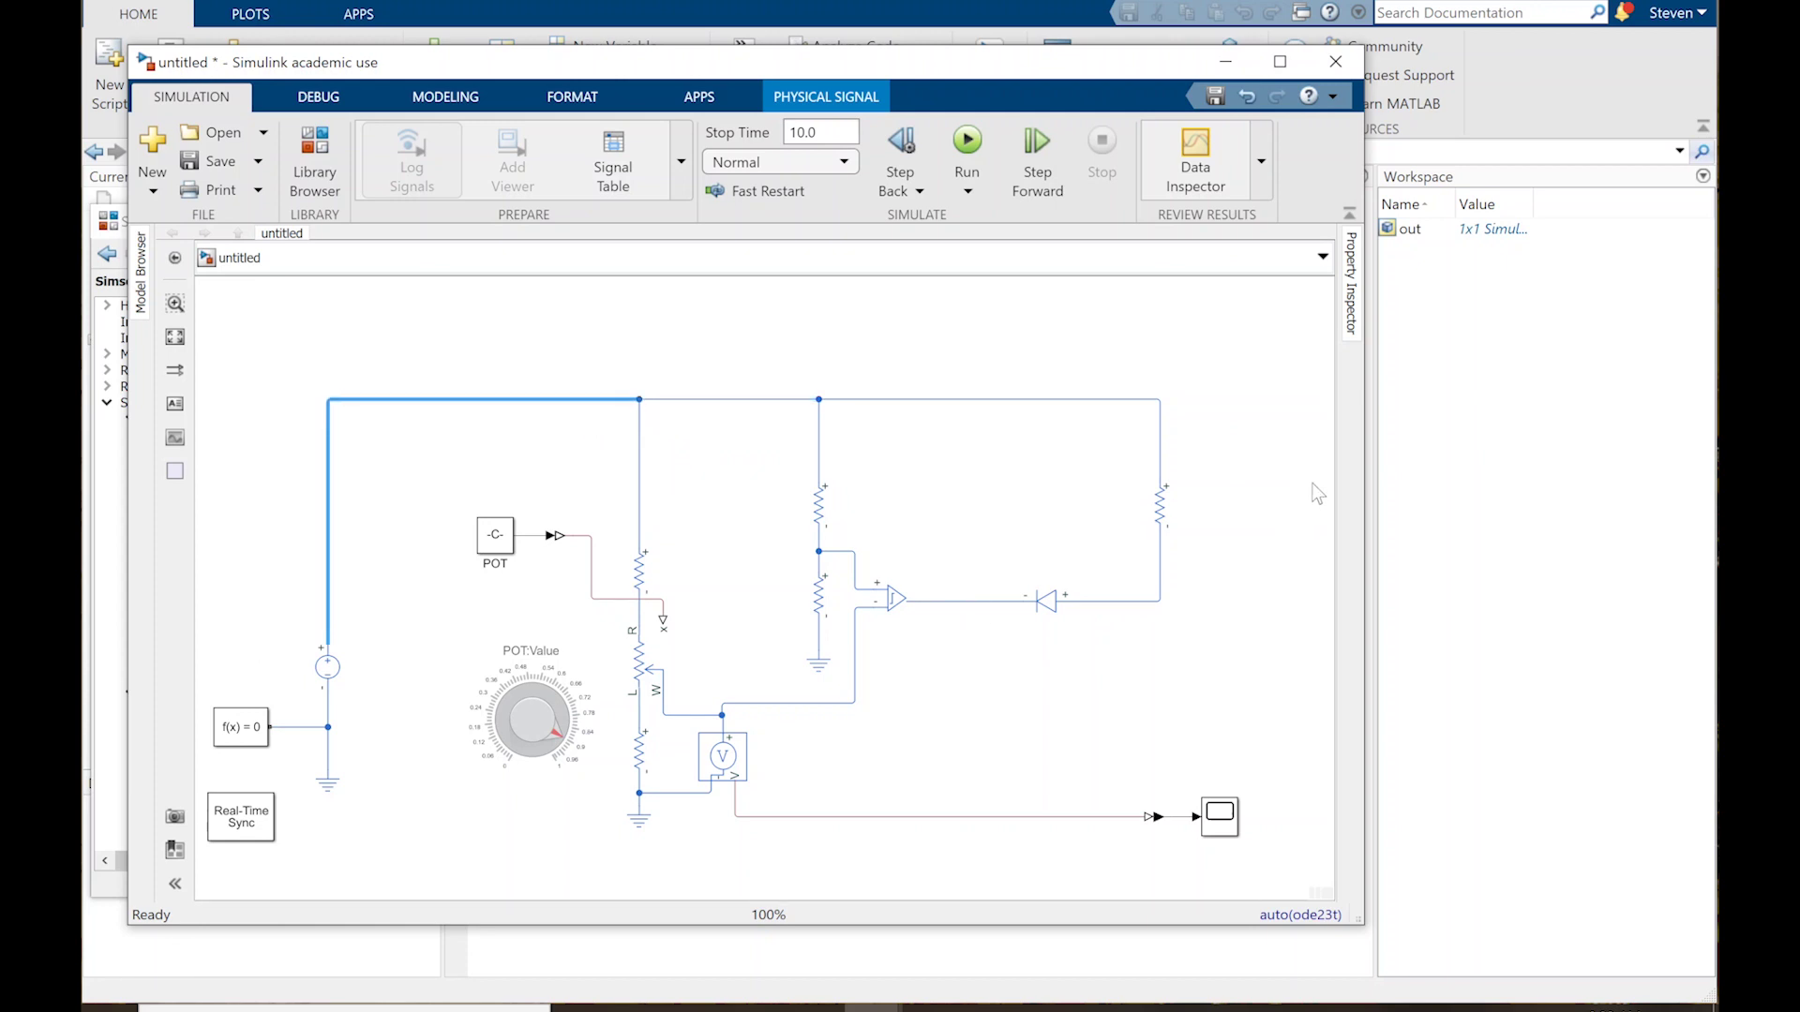
scroll(1220, 615, "down", 1)
left_click_drag(1013, 594, 960, 484)
scroll(928, 485, "up", 1)
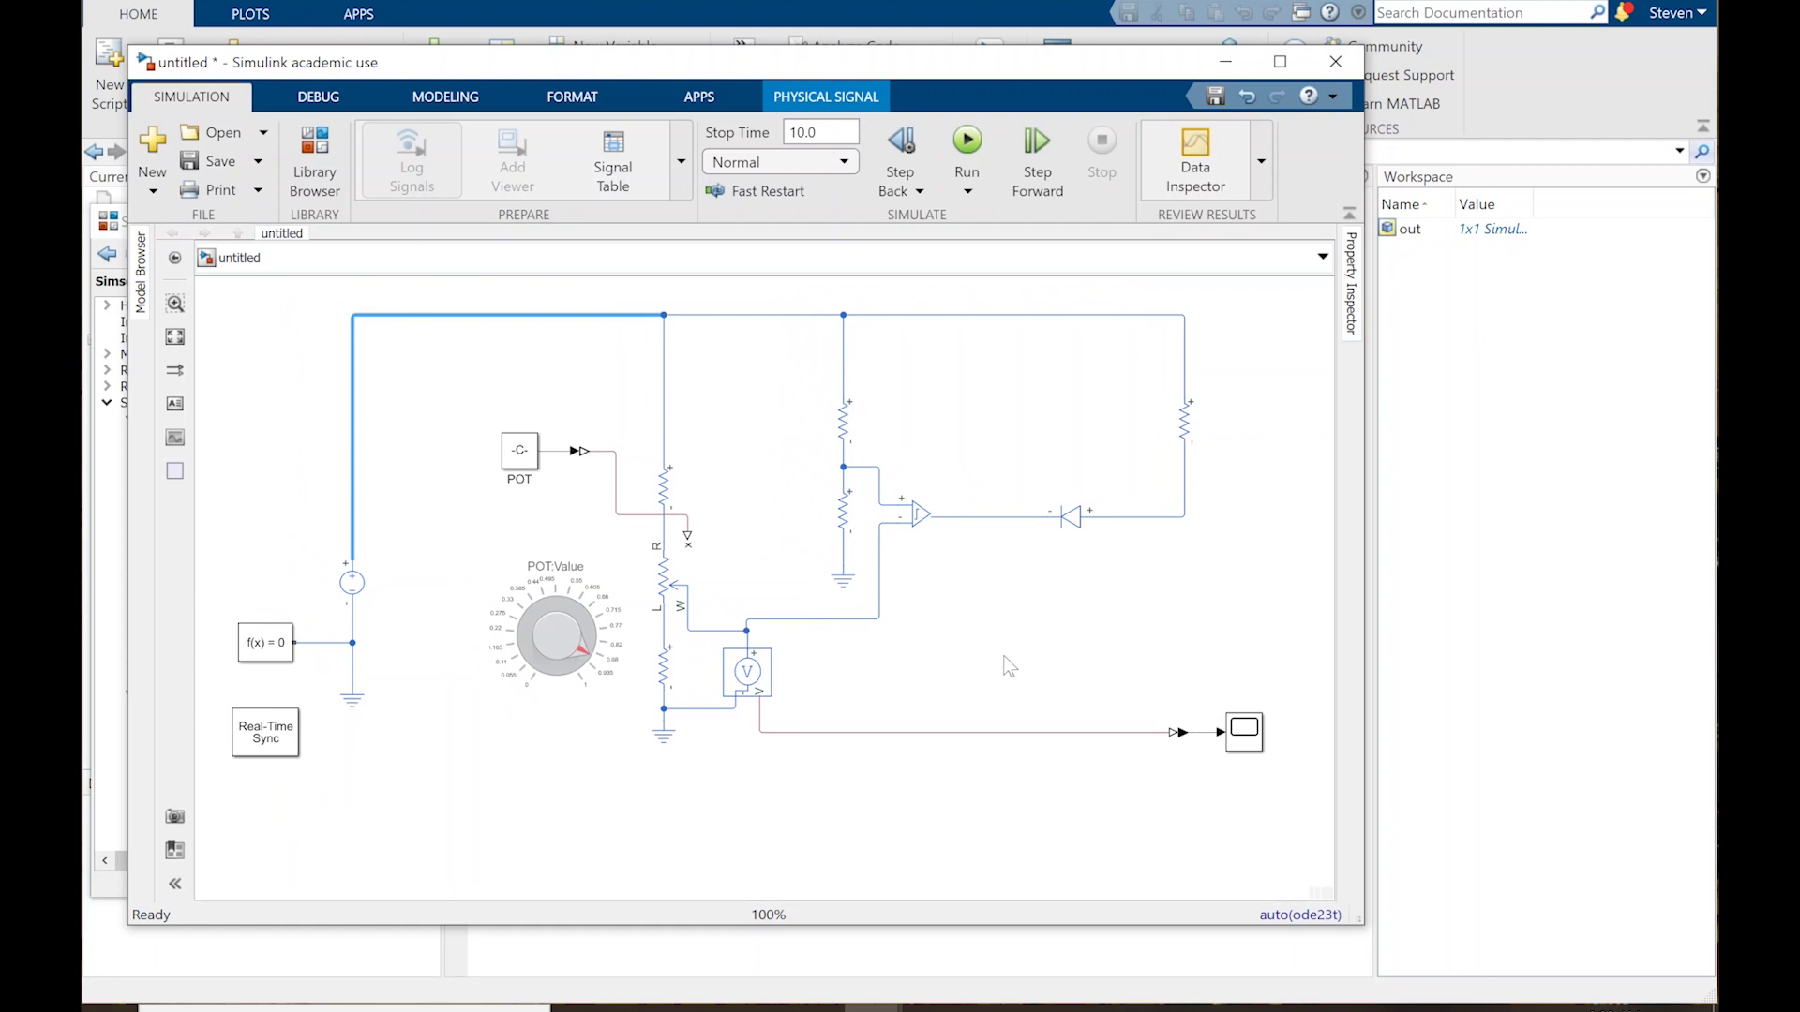
Step: Add a horizontal Electrical/Passive Resistor above the comparator and wire its + end to the comparator's + input node
left_click(846, 424)
left_click(856, 486)
left_click(761, 397)
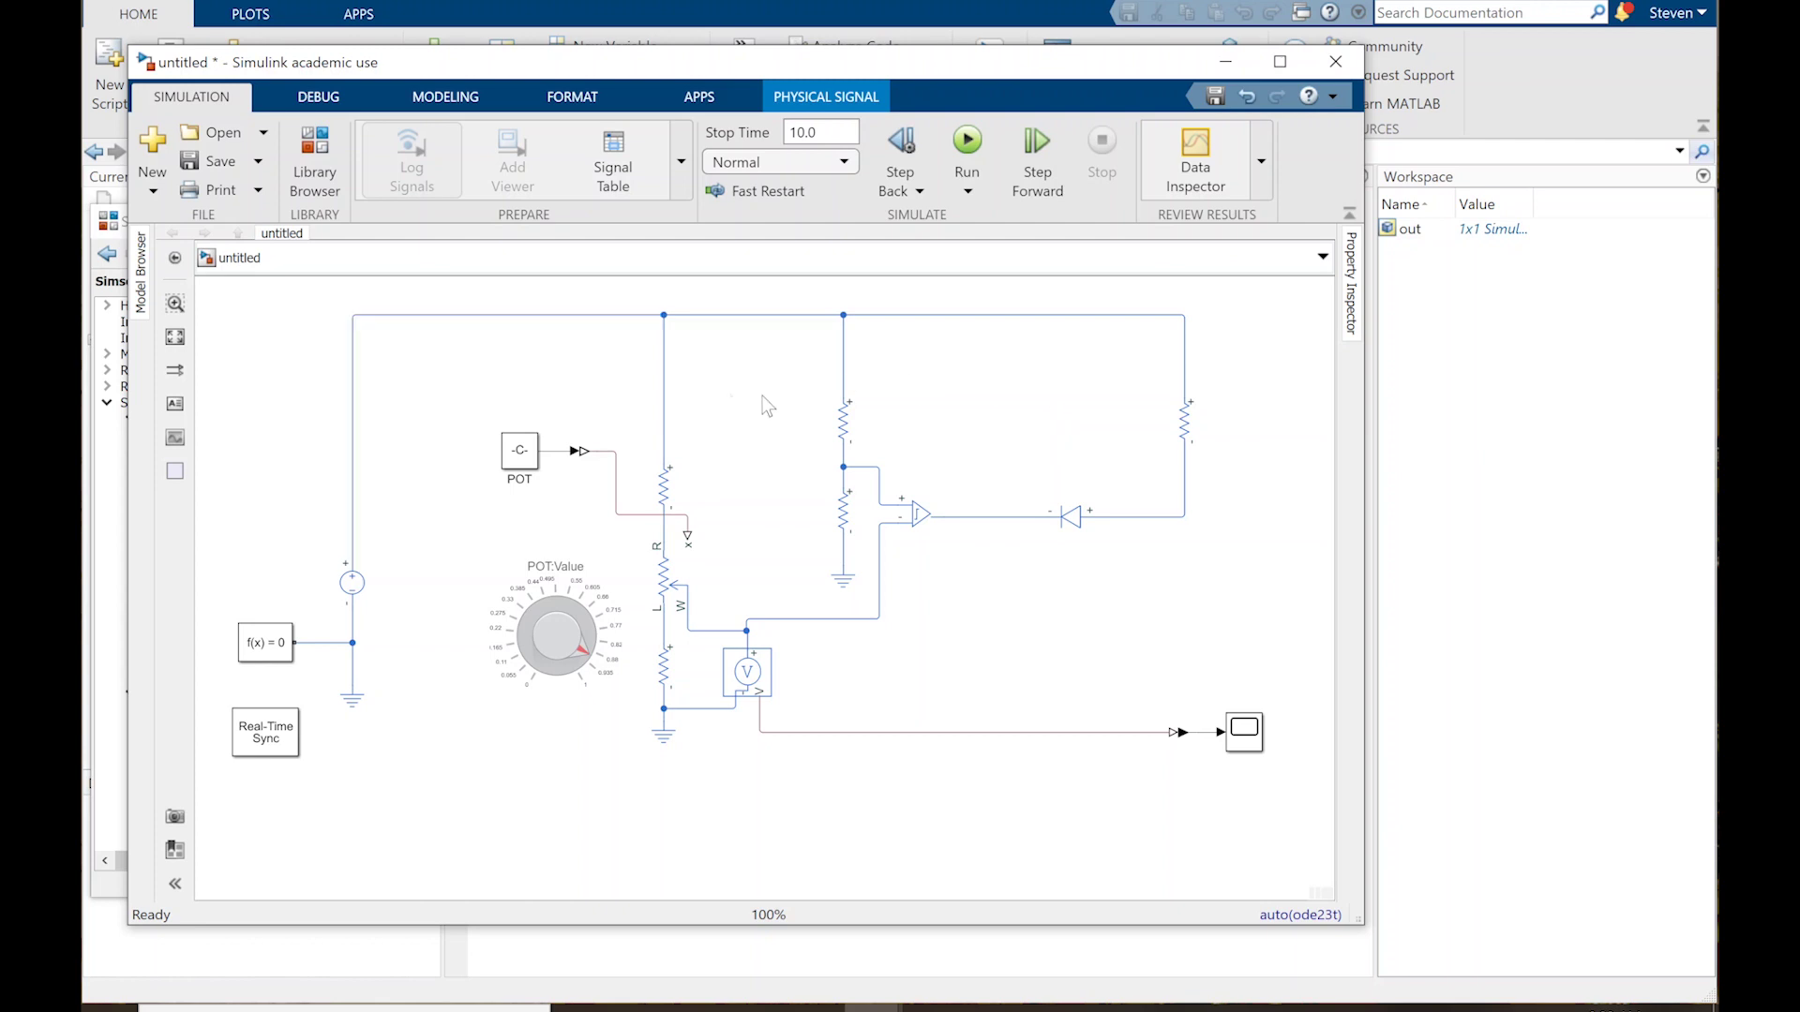
double_click(927, 391)
type("resistor")
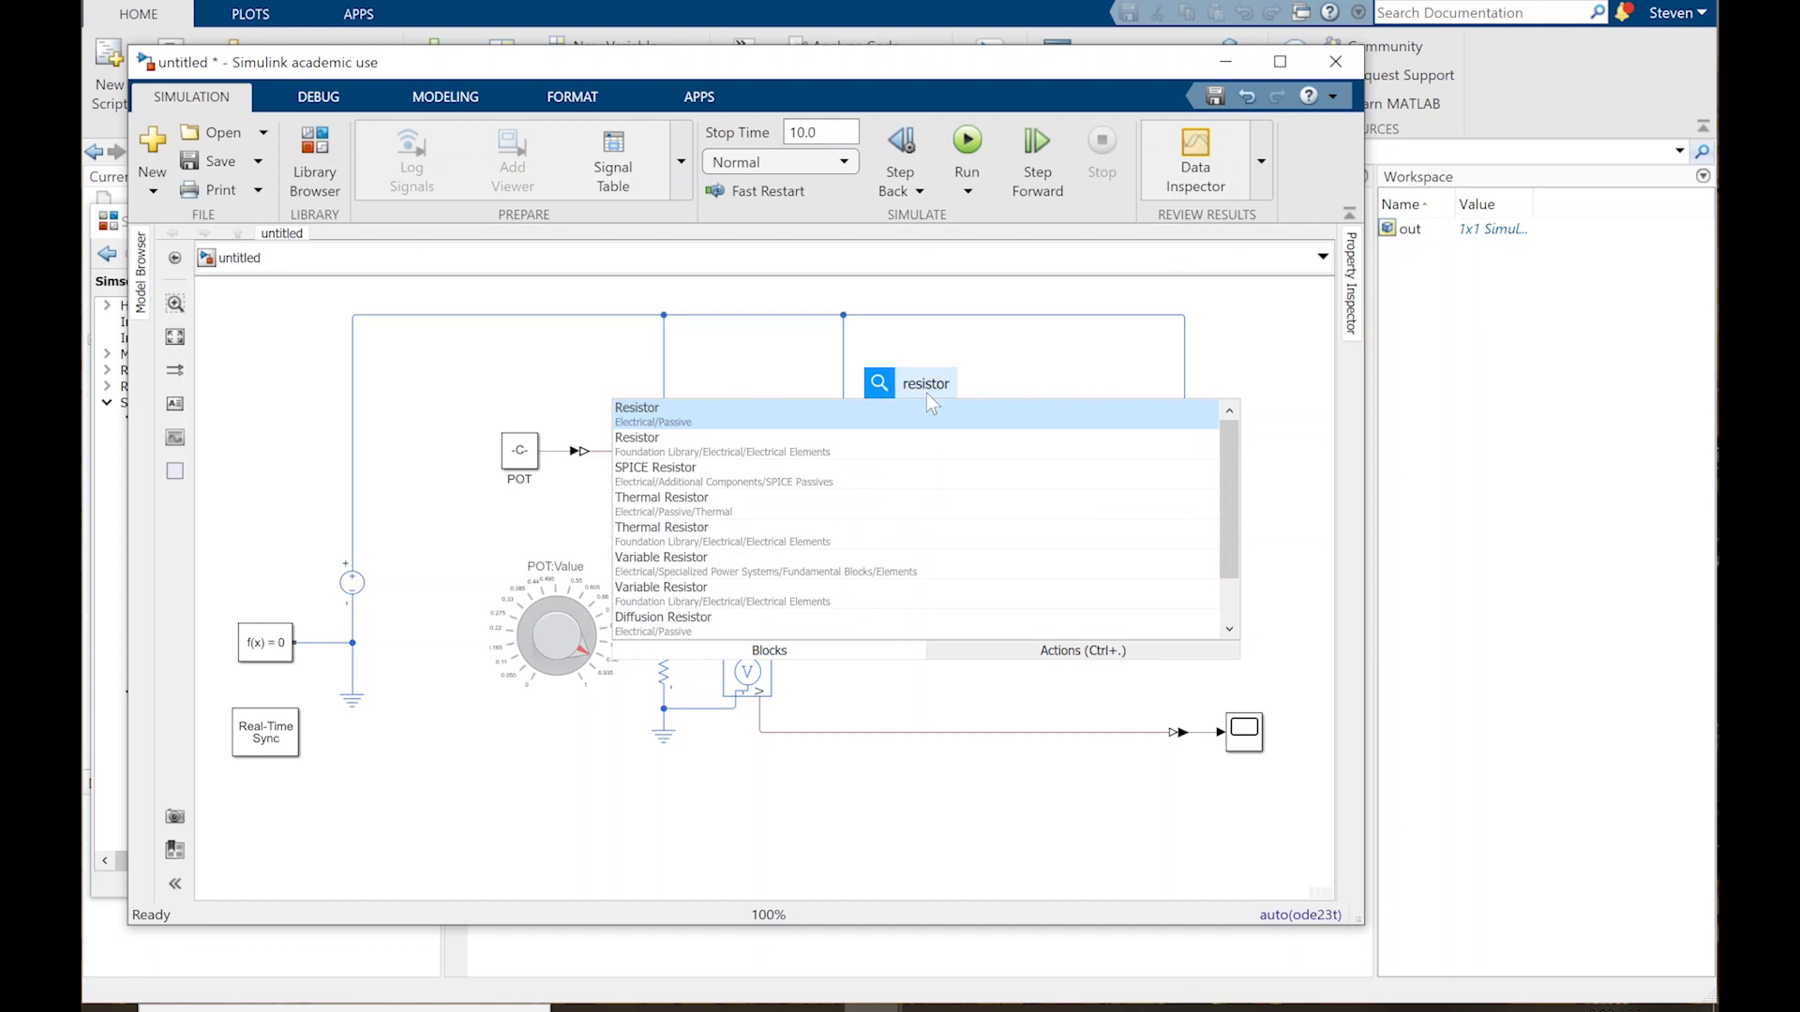
key("Return")
left_click_drag(928, 401, 878, 465)
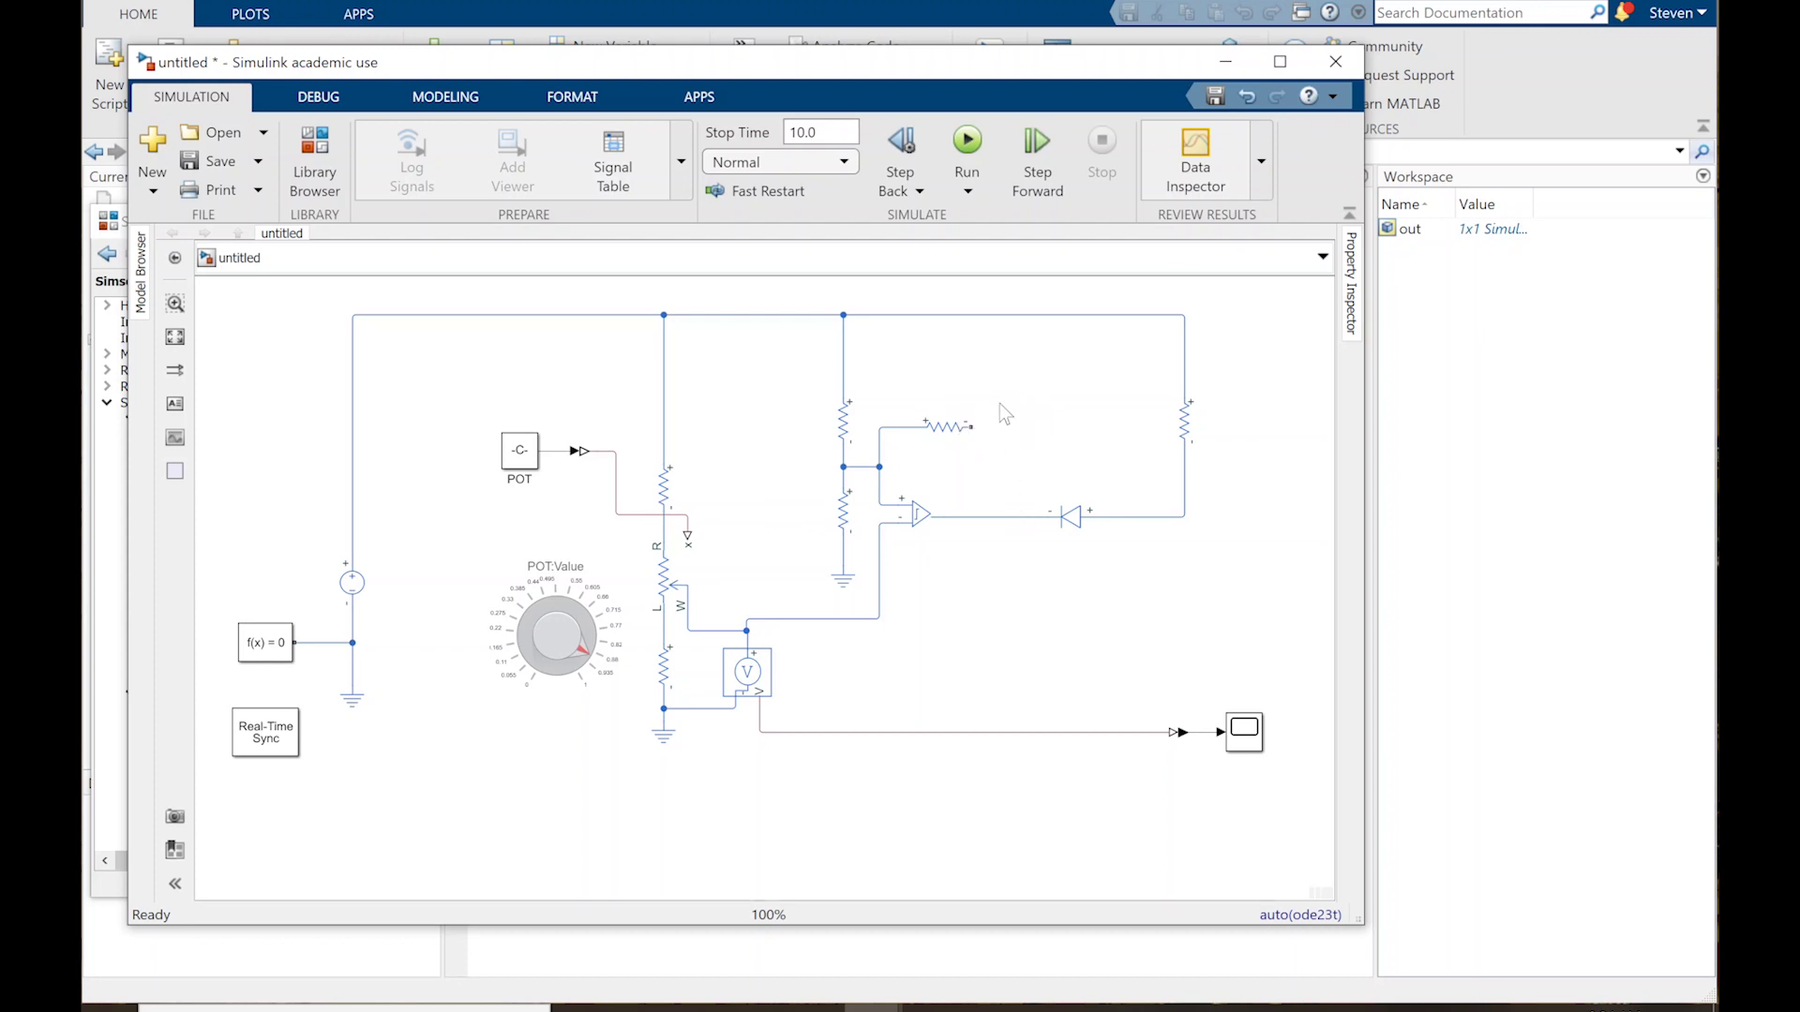
Step: Add an SPST Switch from Simscape Electrical Switches & Breakers beside the horizontal resistor, with a closed resistance of 0.2
left_click(315, 159)
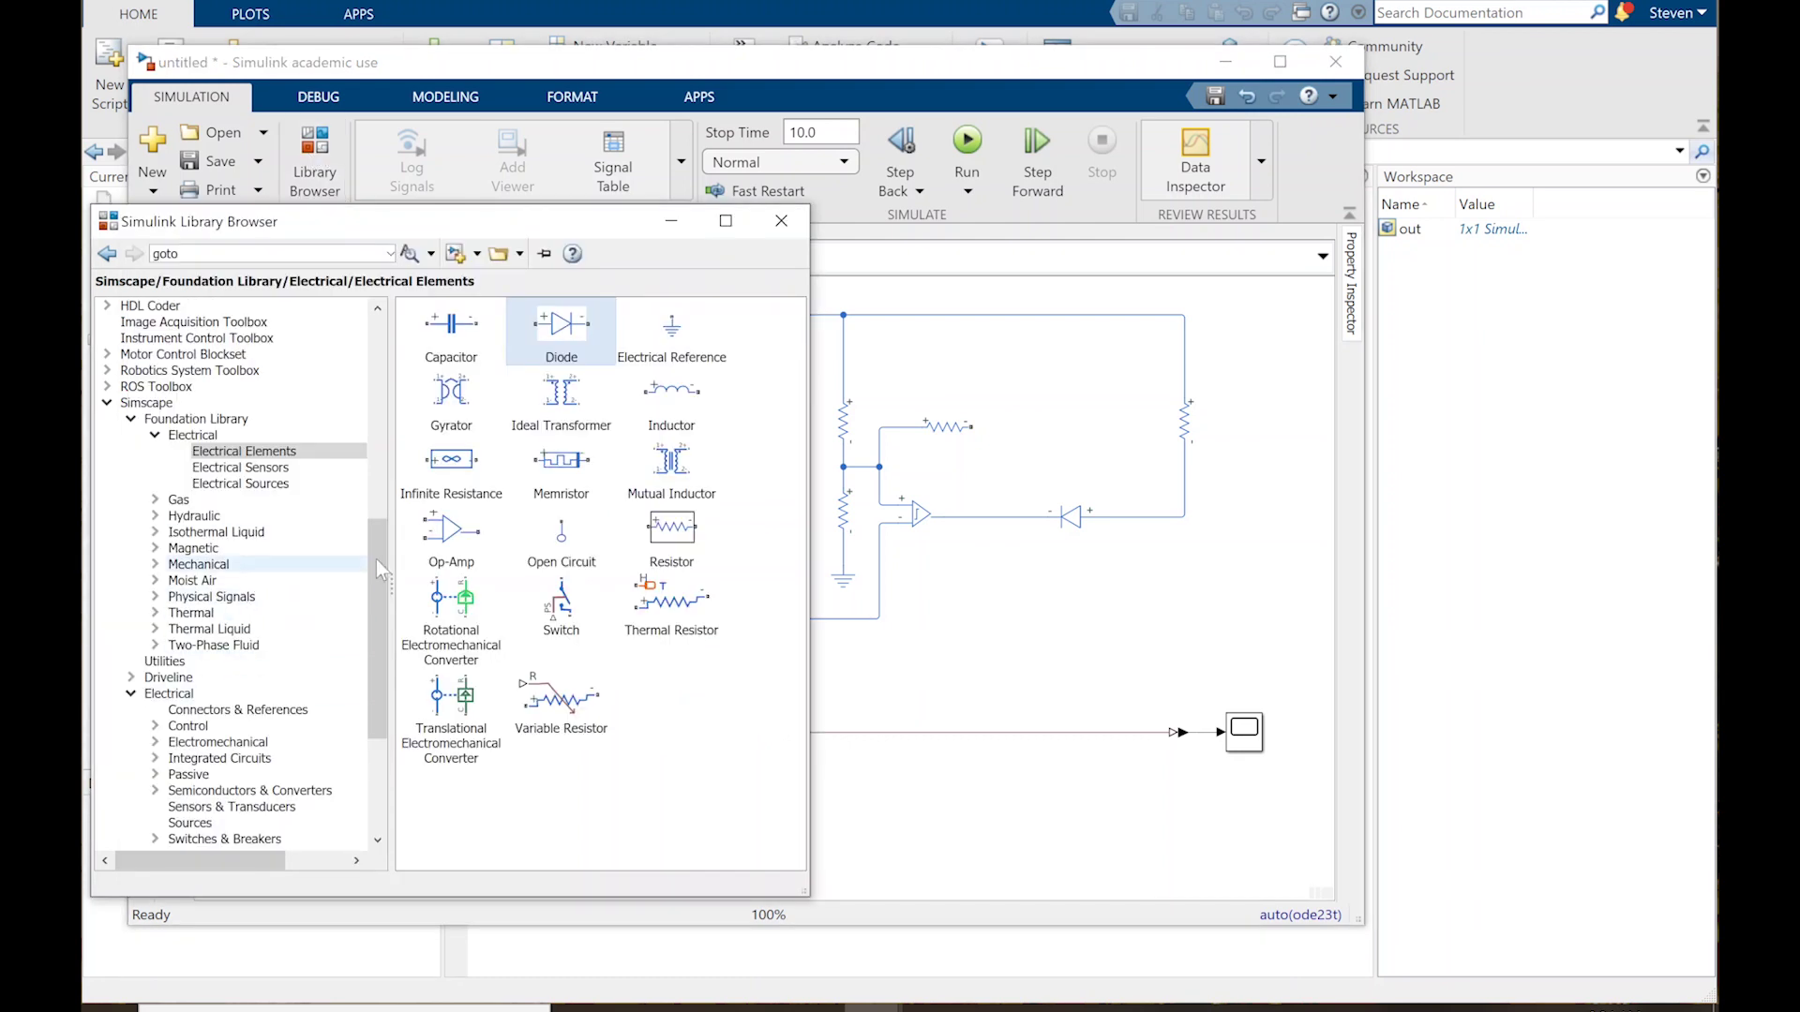
scroll(234, 581, "down", 4)
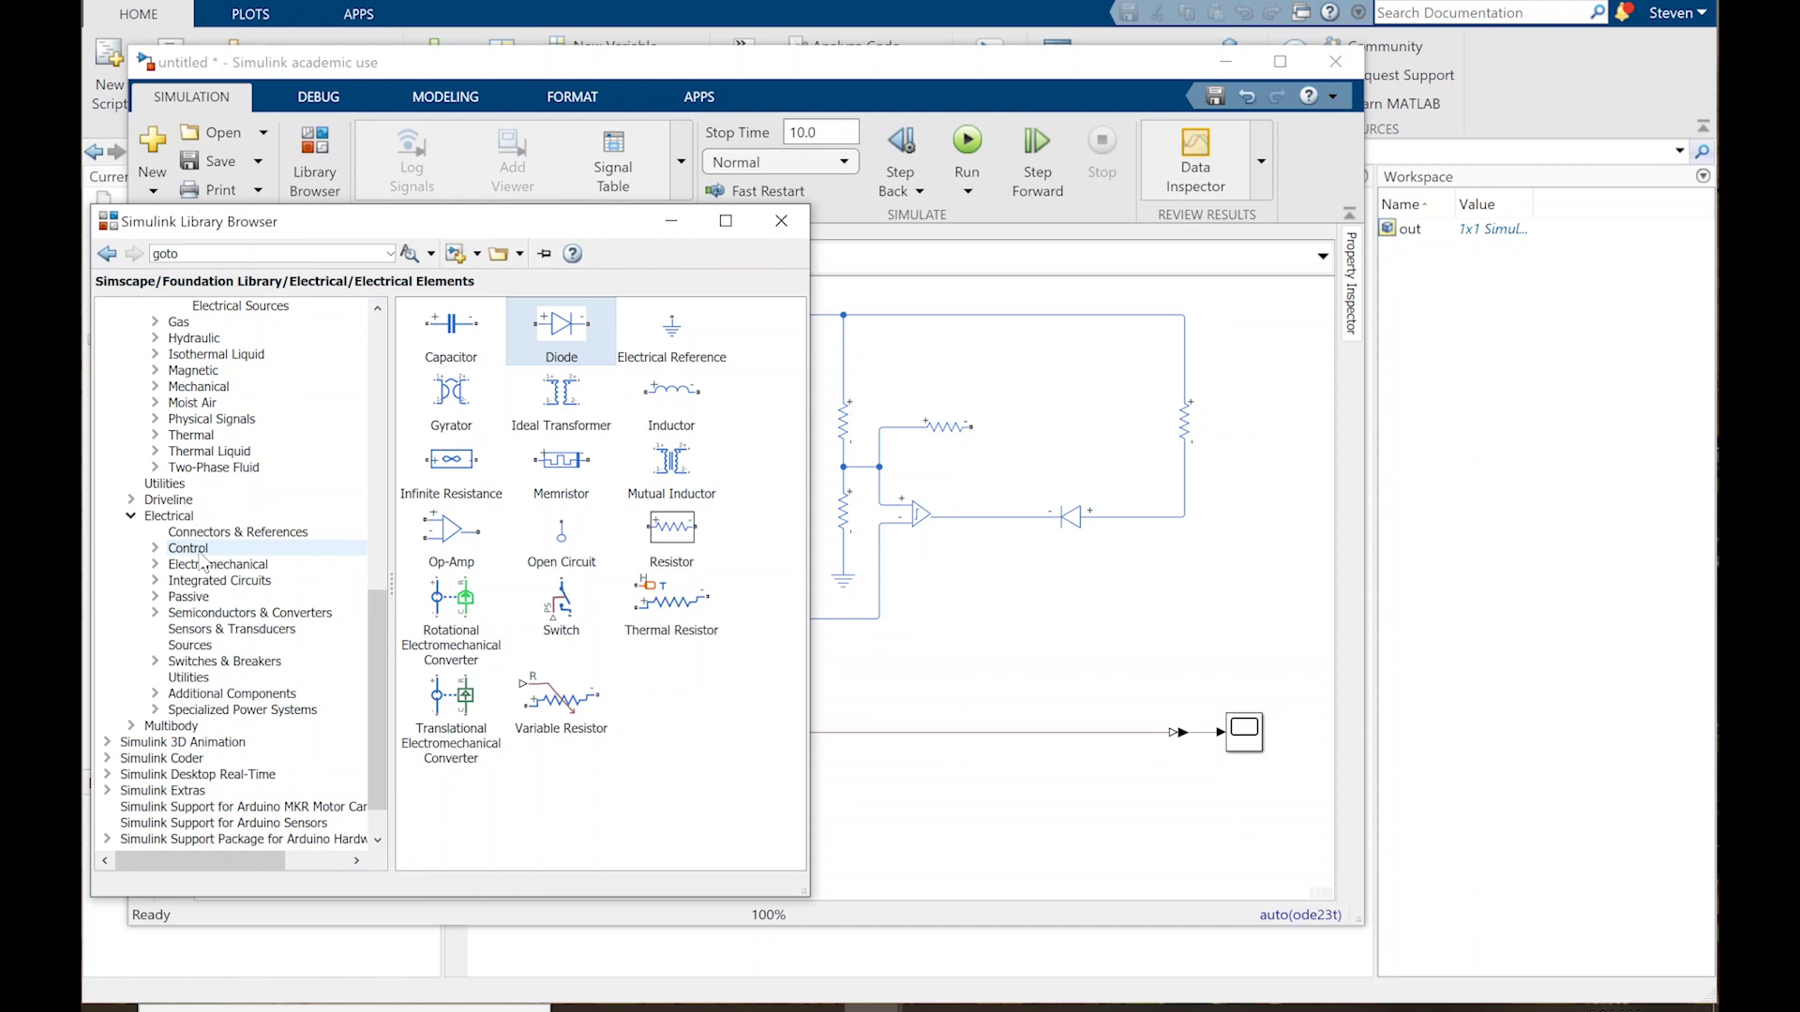
left_click(225, 661)
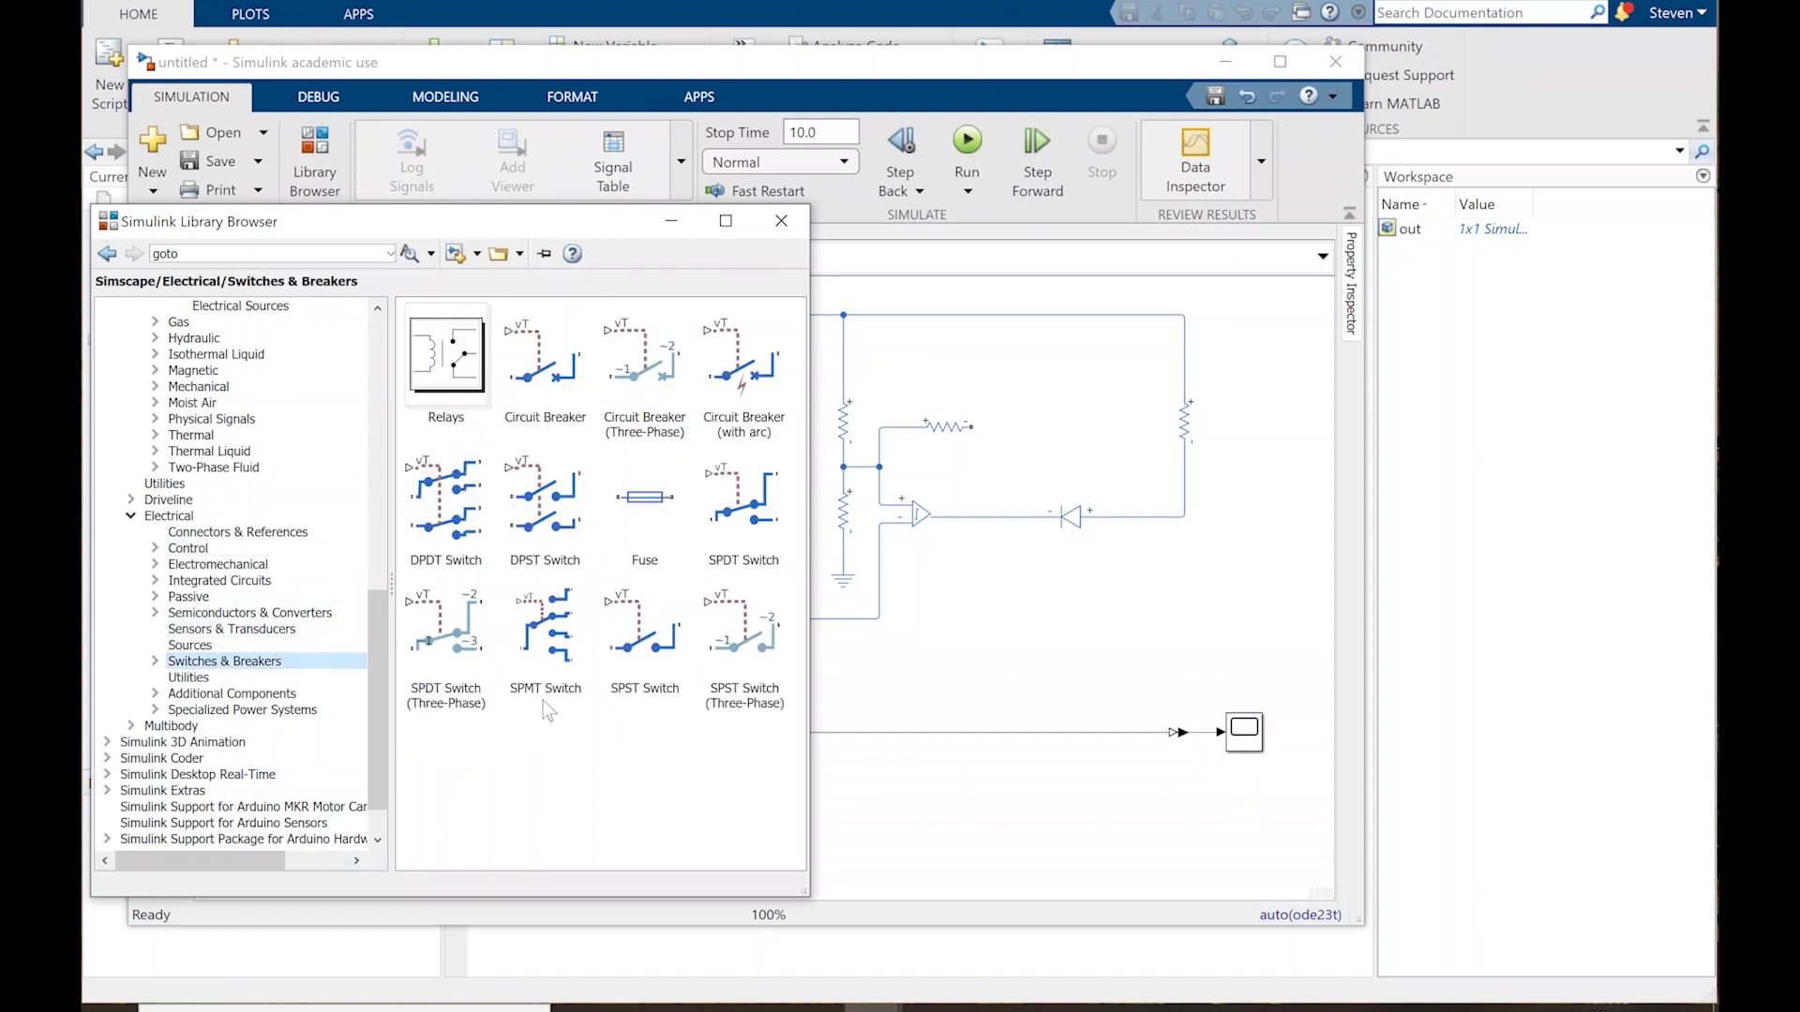
left_click_drag(649, 656, 1042, 407)
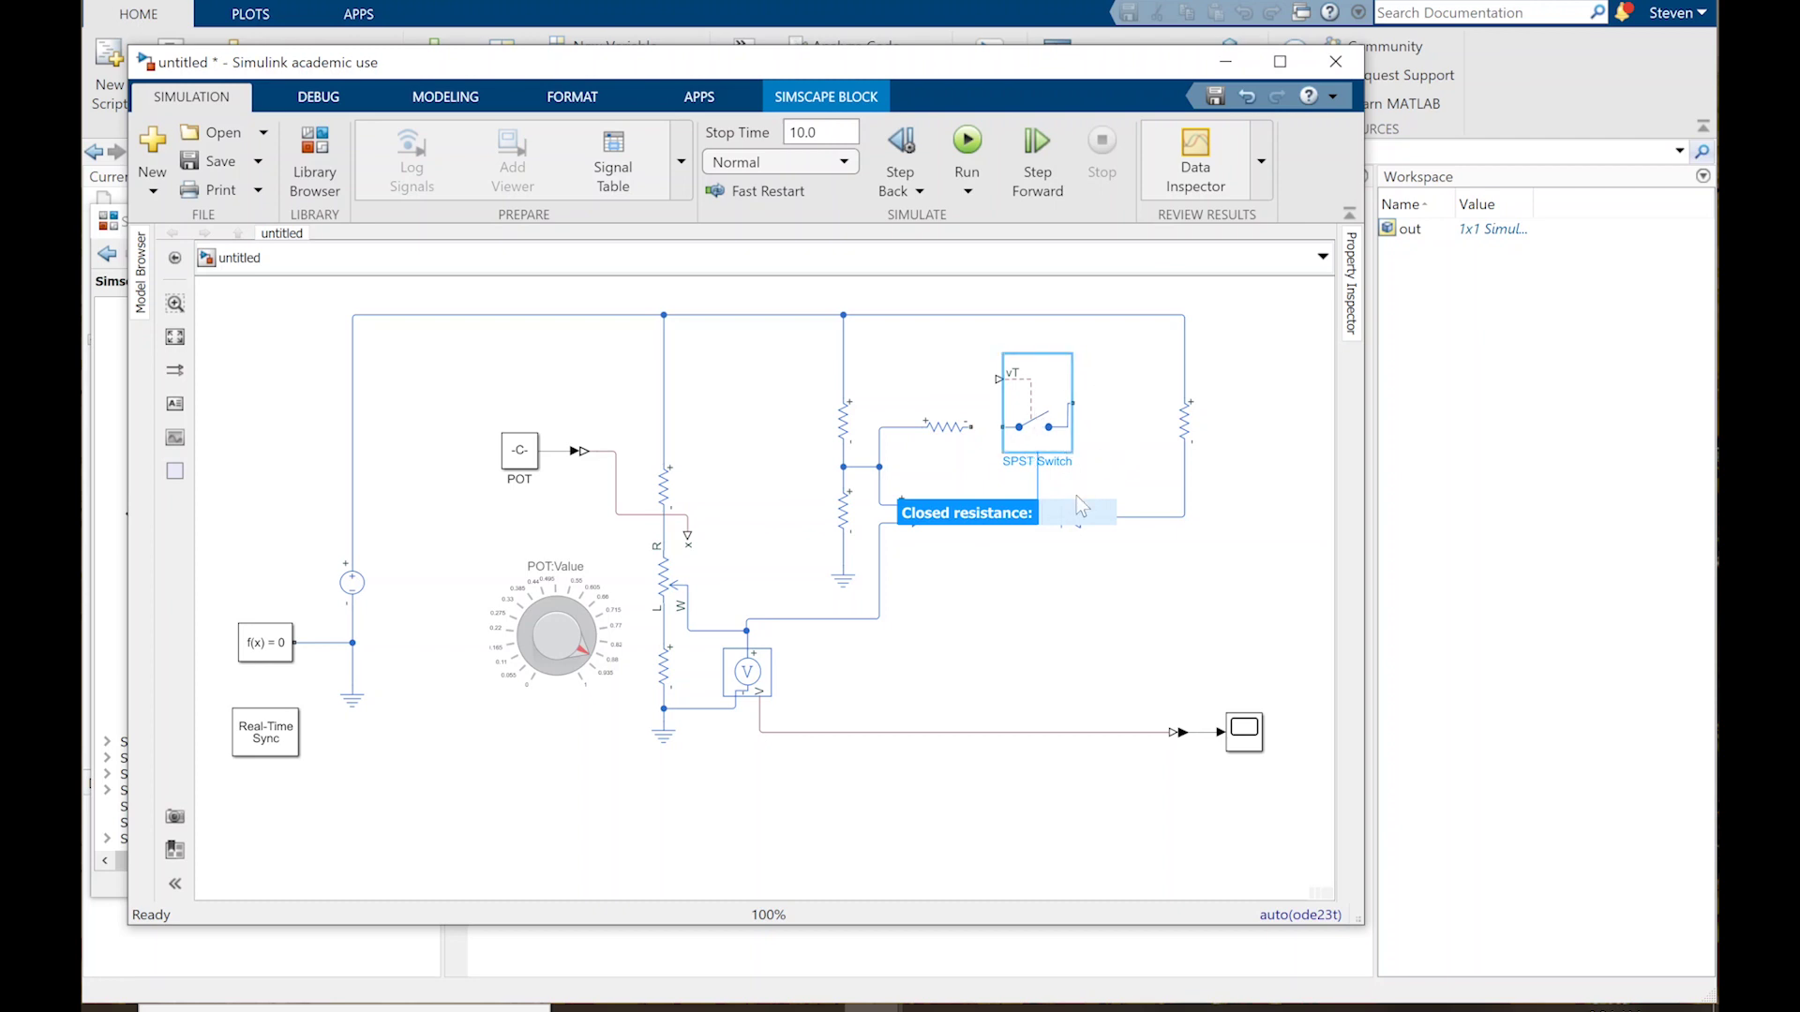
type("0.2")
key("Return")
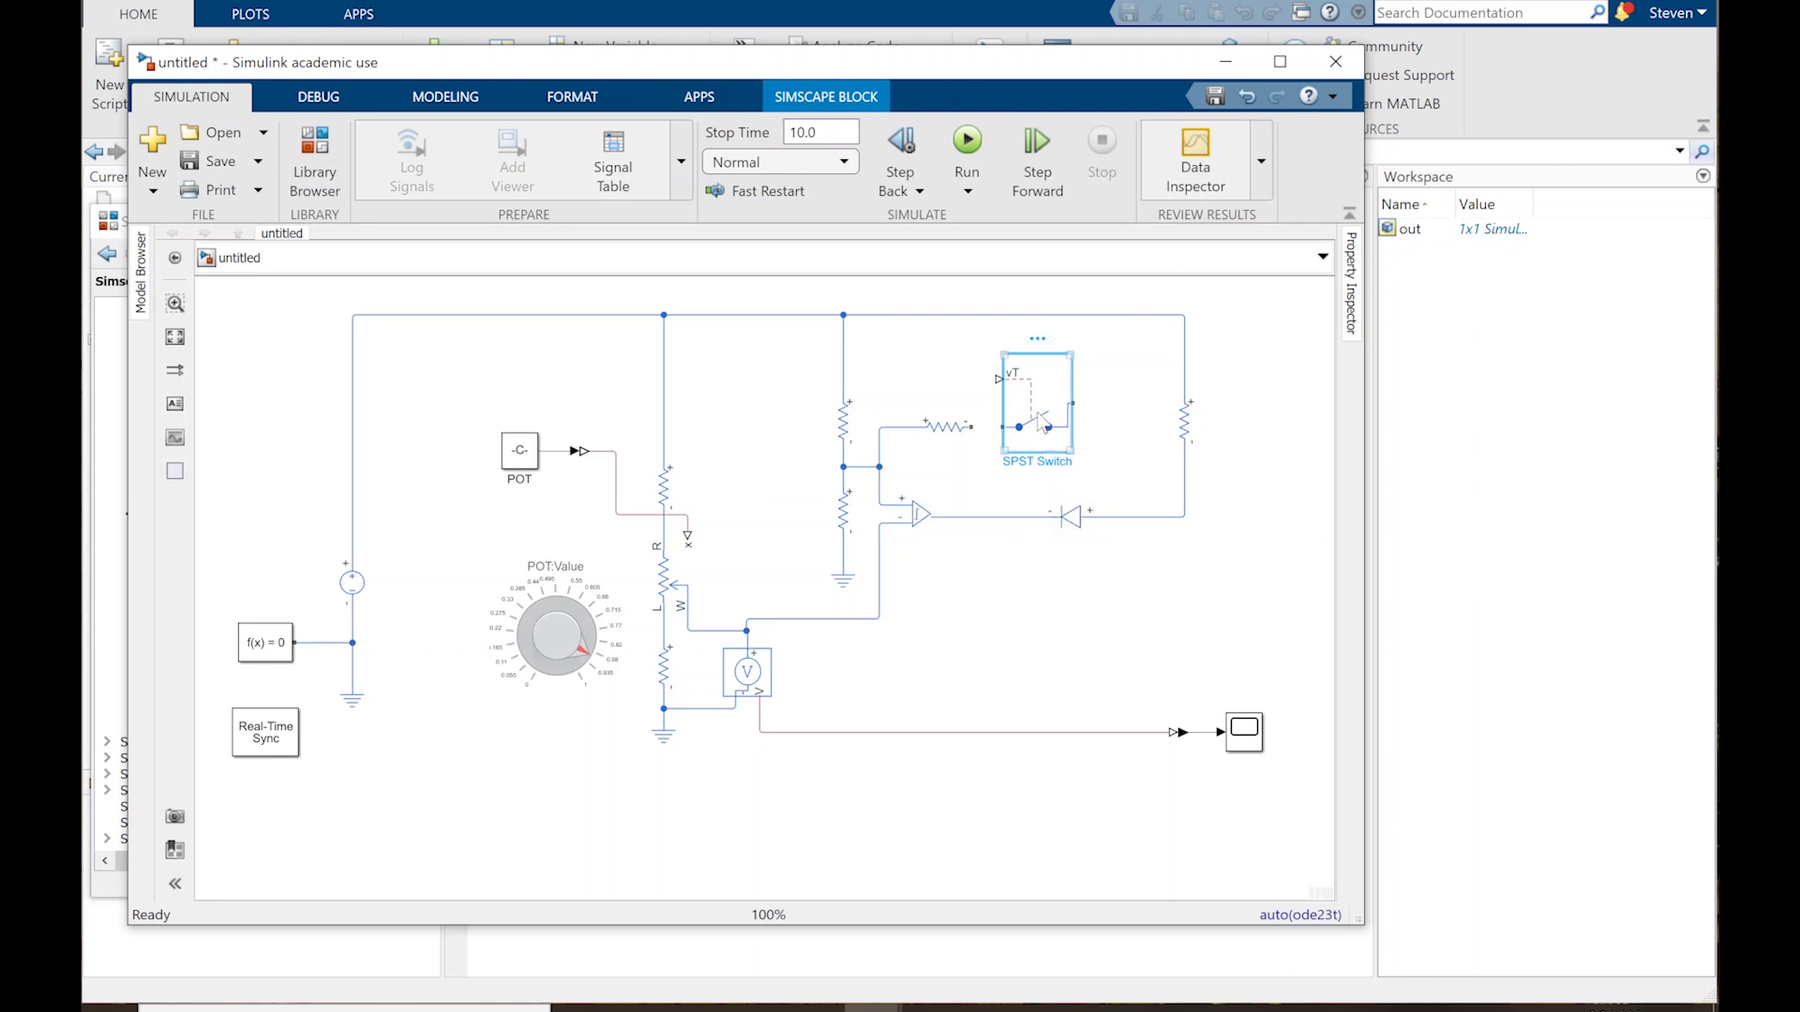
Step: Flip the SPST switch, attach it to the horizontal resistor's free end and wire it to the comparator output, shifting the diode aside for room
key("ctrl+i")
left_click_drag(1040, 423, 1016, 440)
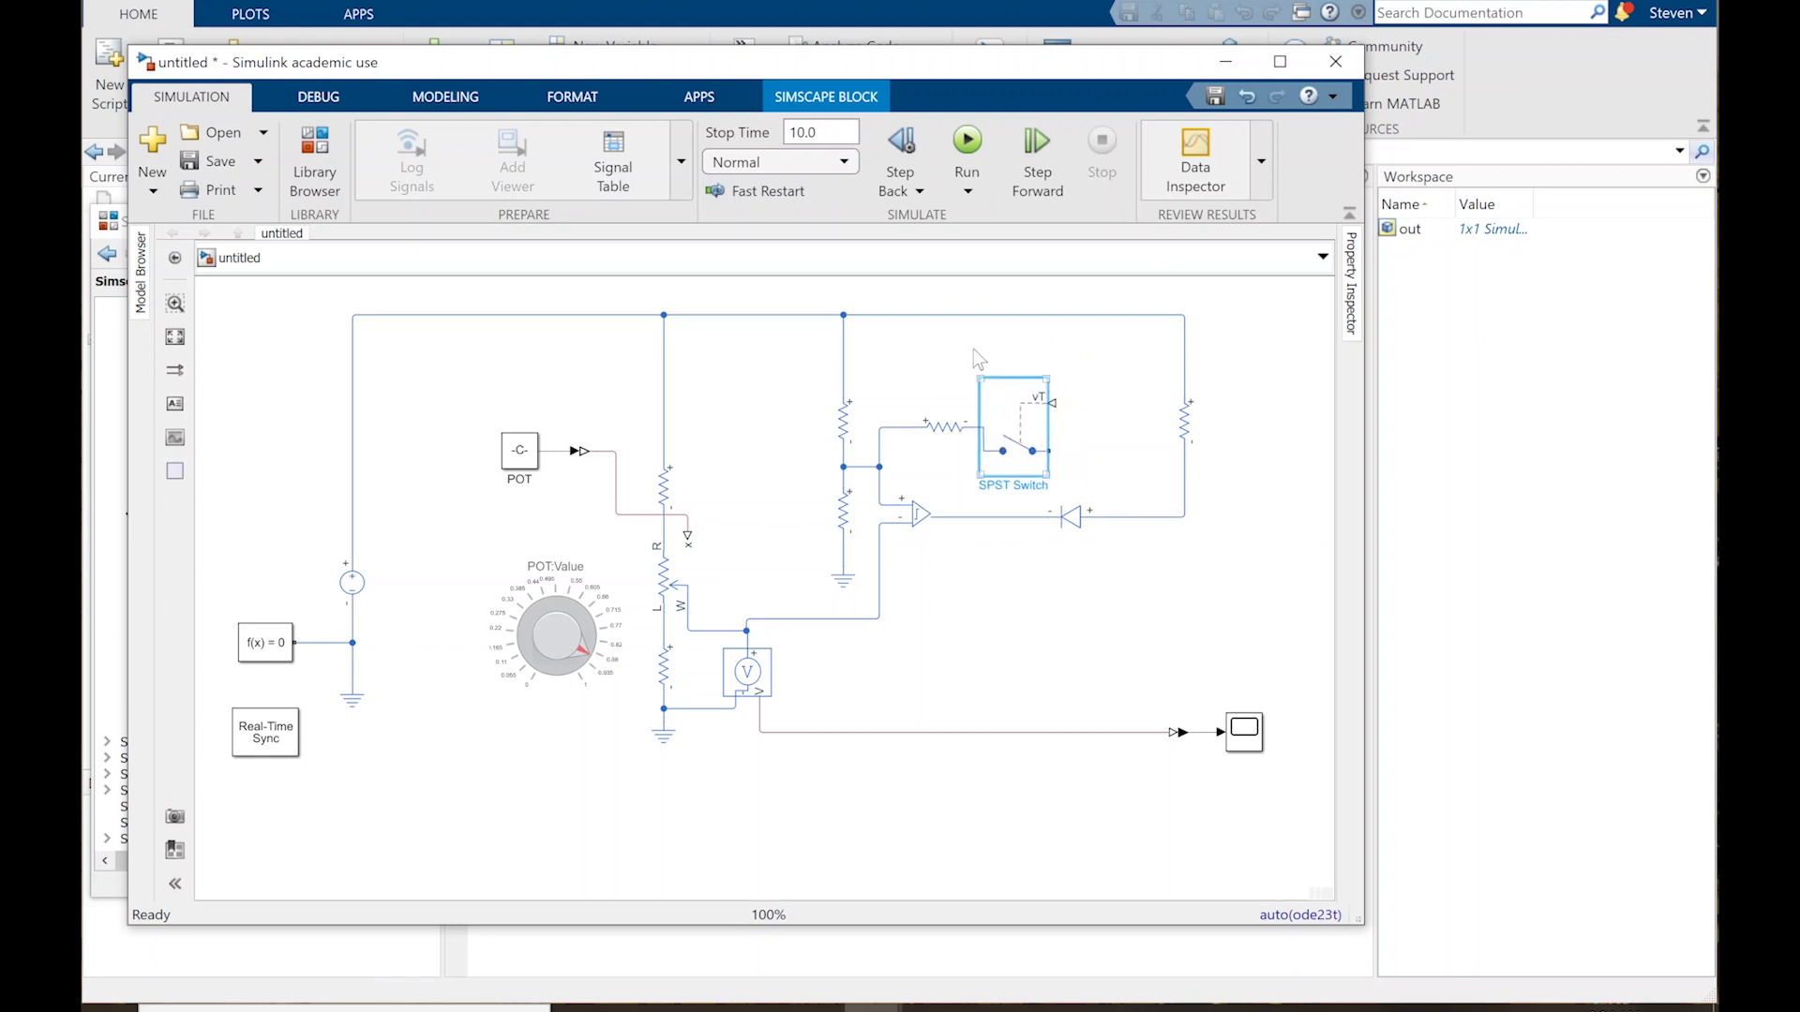
left_click_drag(1078, 529, 1143, 530)
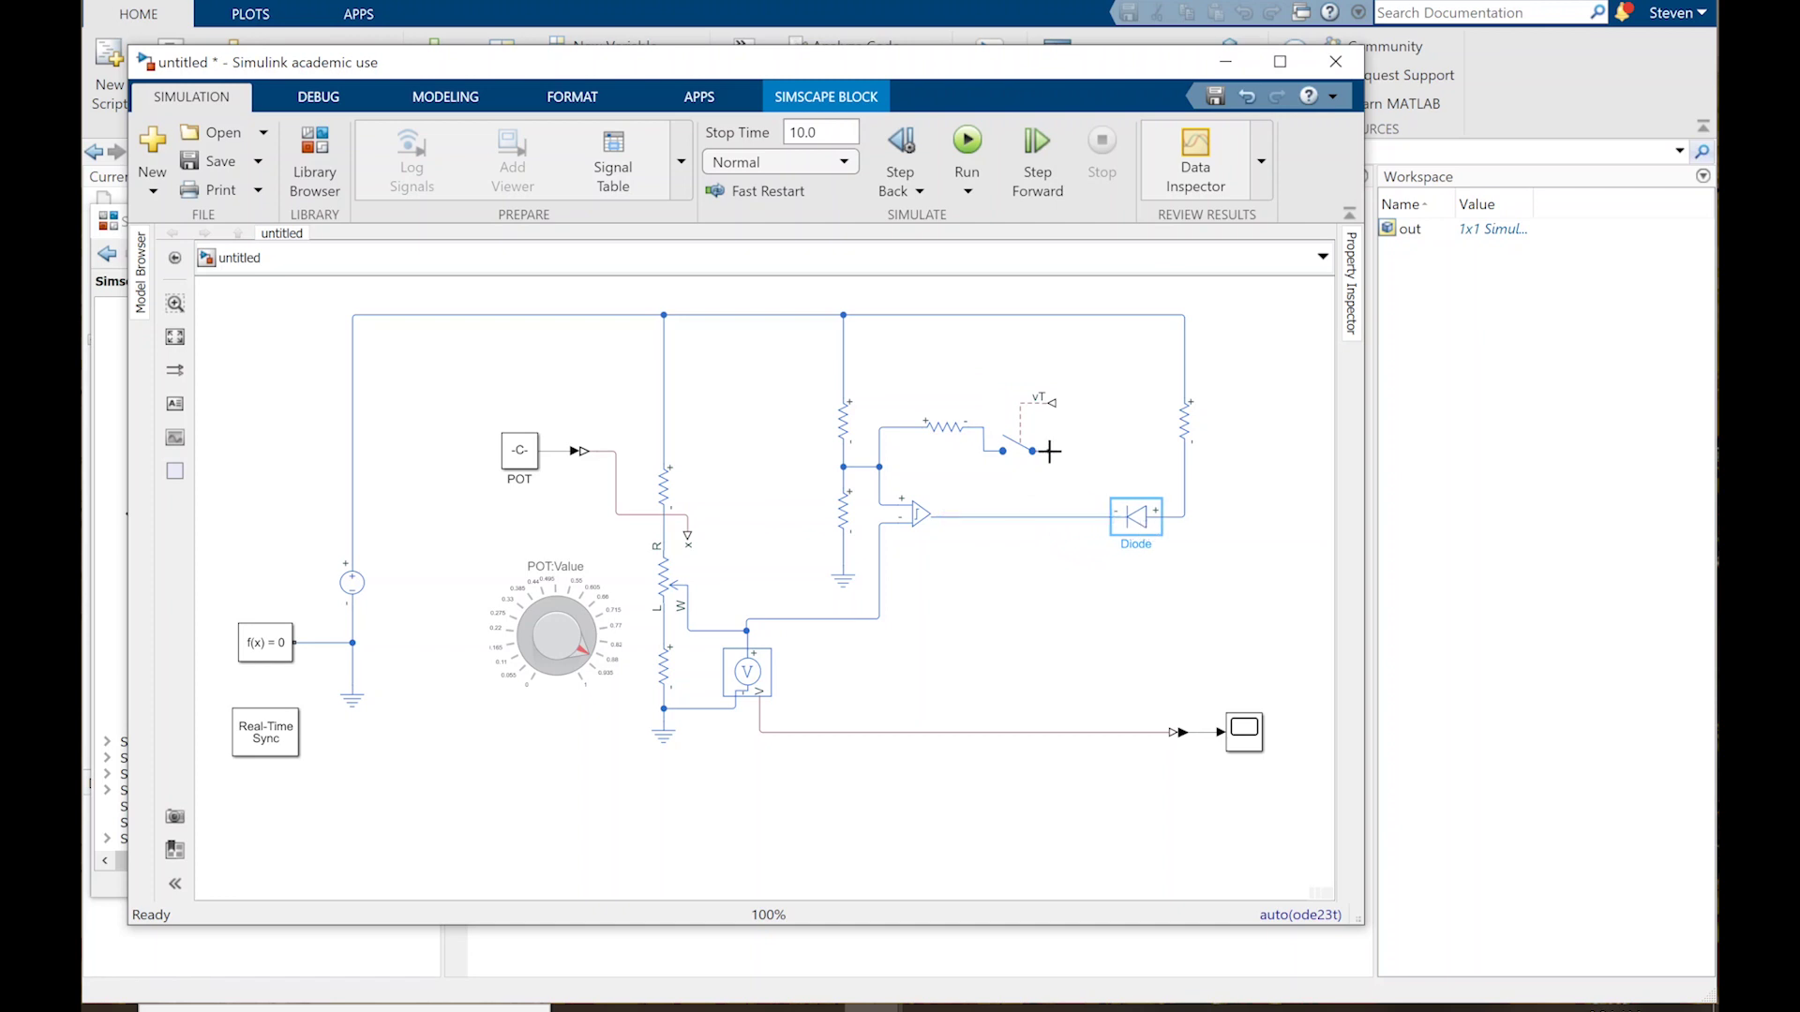
left_click_drag(1050, 451, 1078, 514)
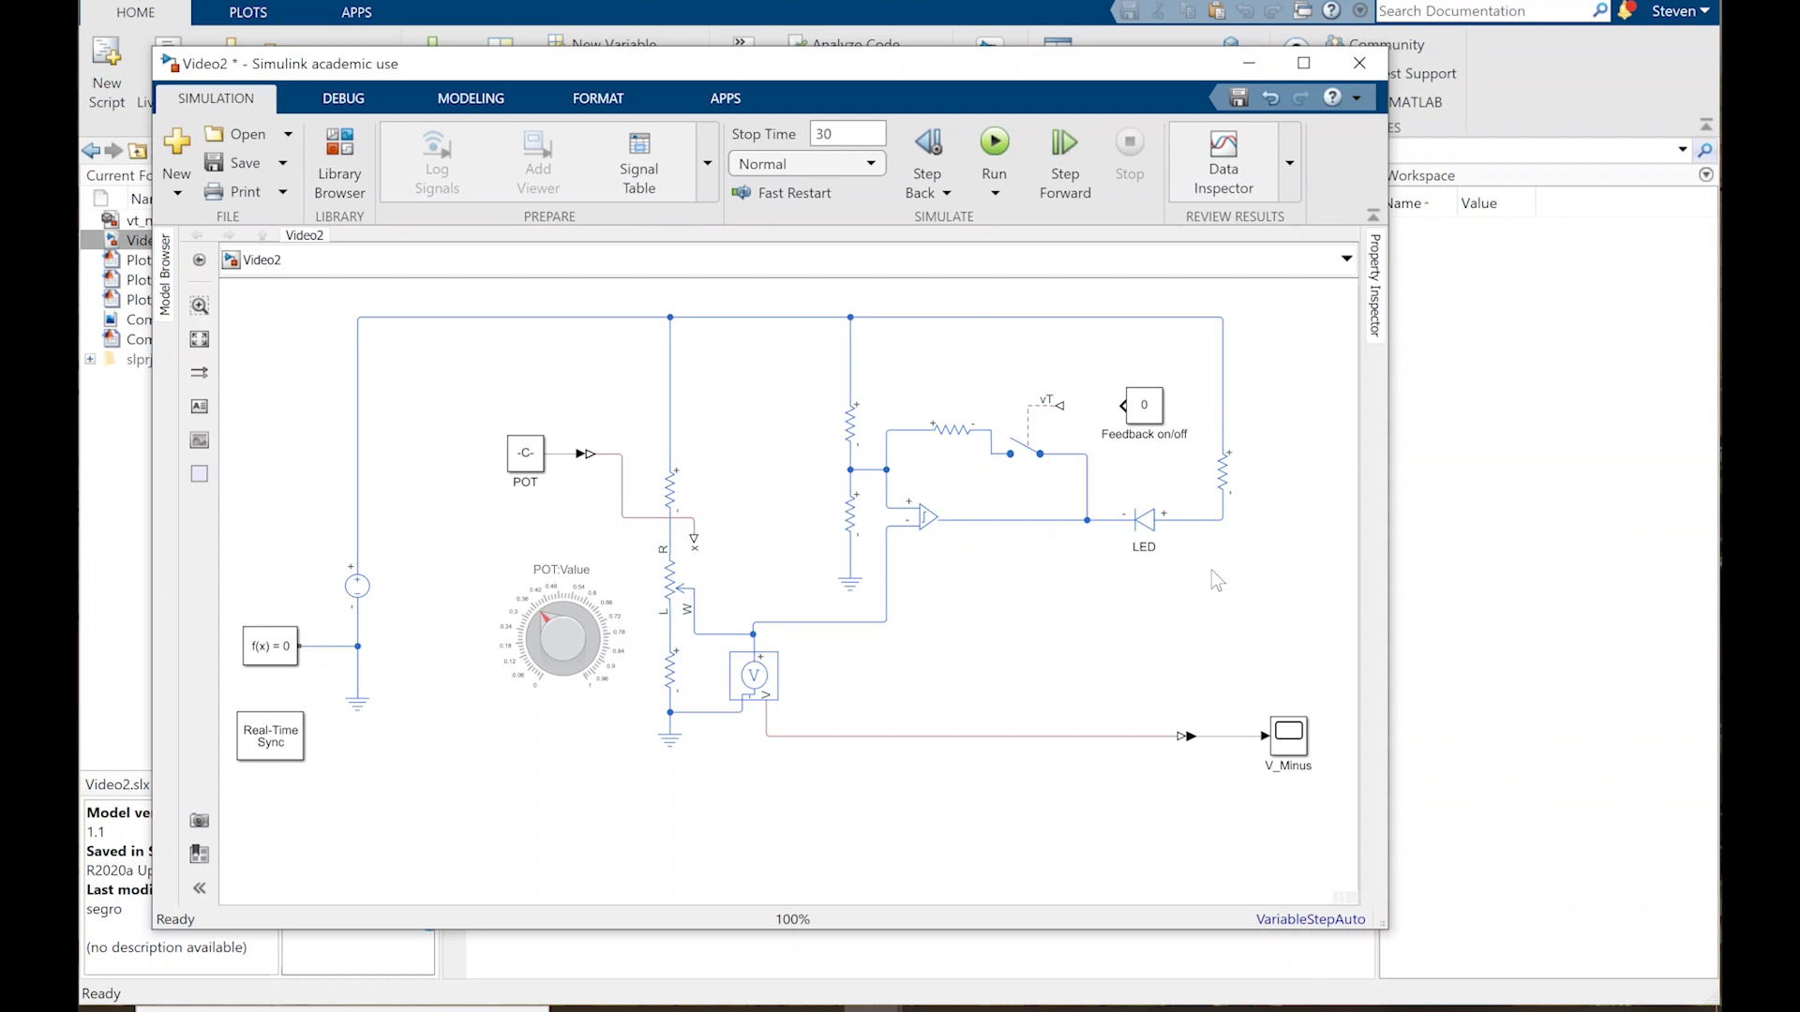
left_click(1217, 460)
left_click(1172, 468)
left_click(1039, 459)
left_click(956, 478)
Step: Insert a flipped Simulink-PS Converter connecting the Feedback on/off constant to the SPST switch's vT port
double_click(1099, 356)
type("simulin")
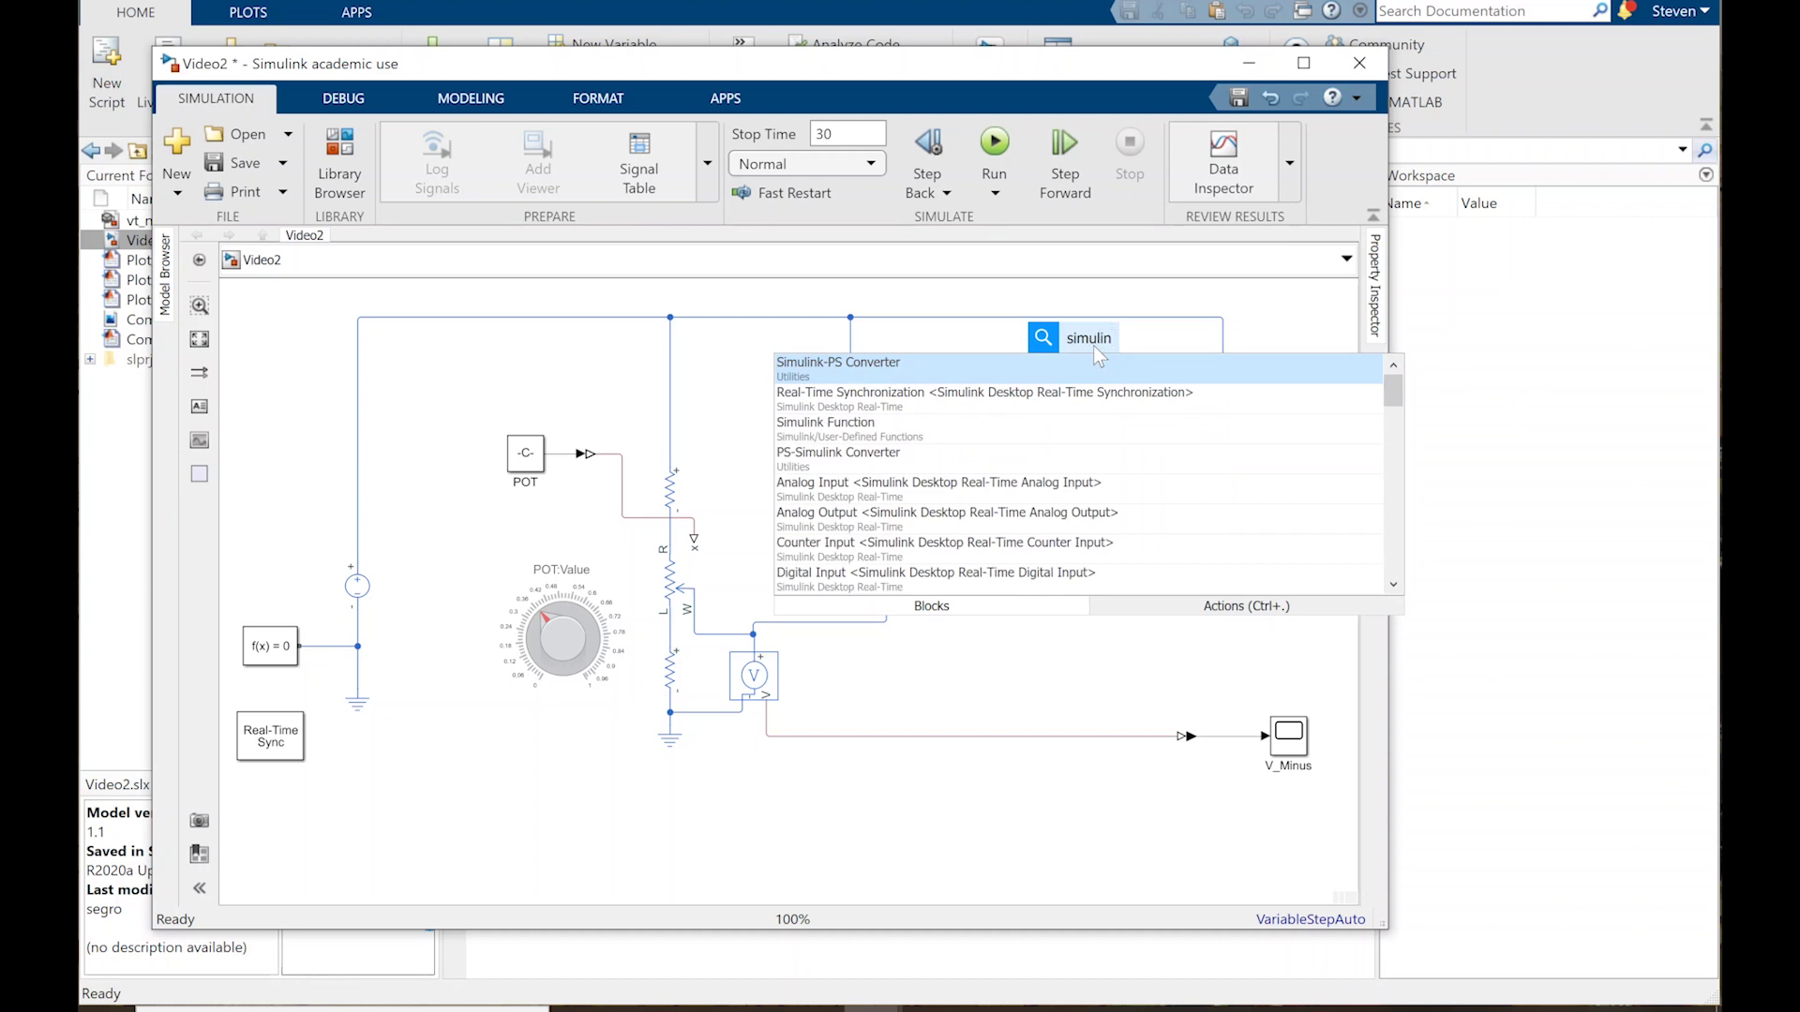
key("Return")
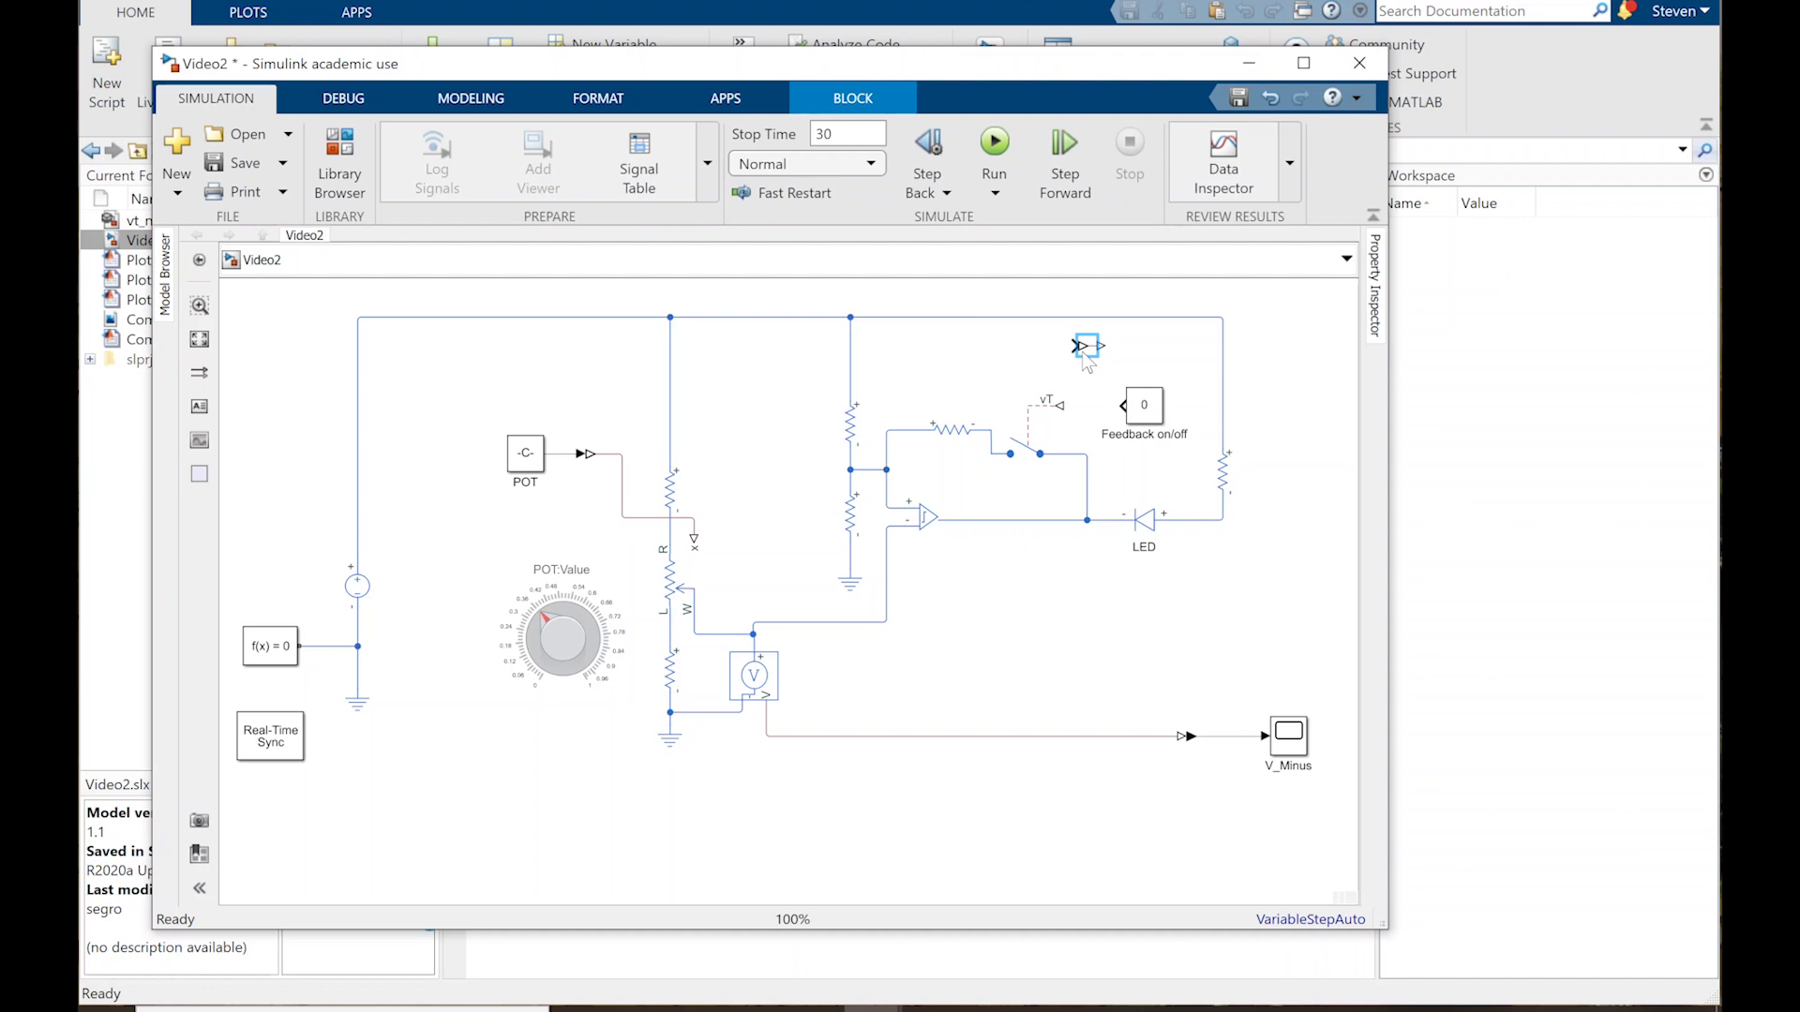
key("ctrl+i")
left_click_drag(1085, 349, 1085, 408)
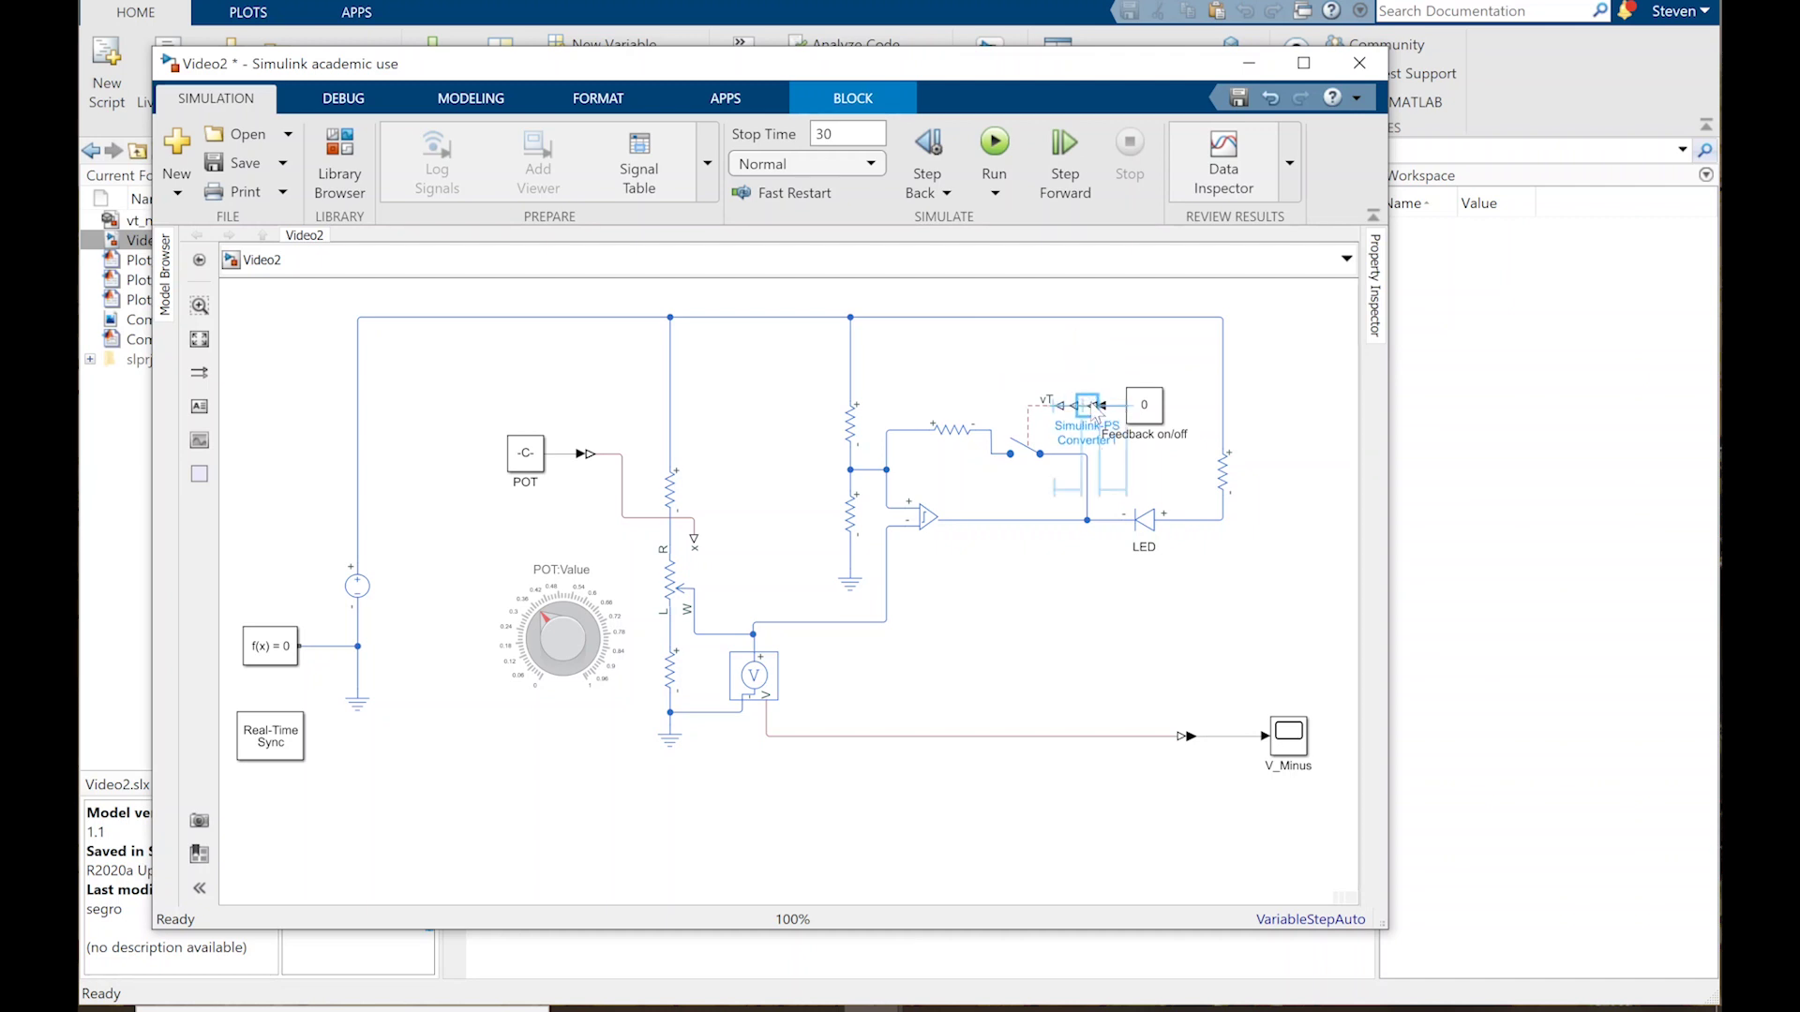
left_click(1111, 357)
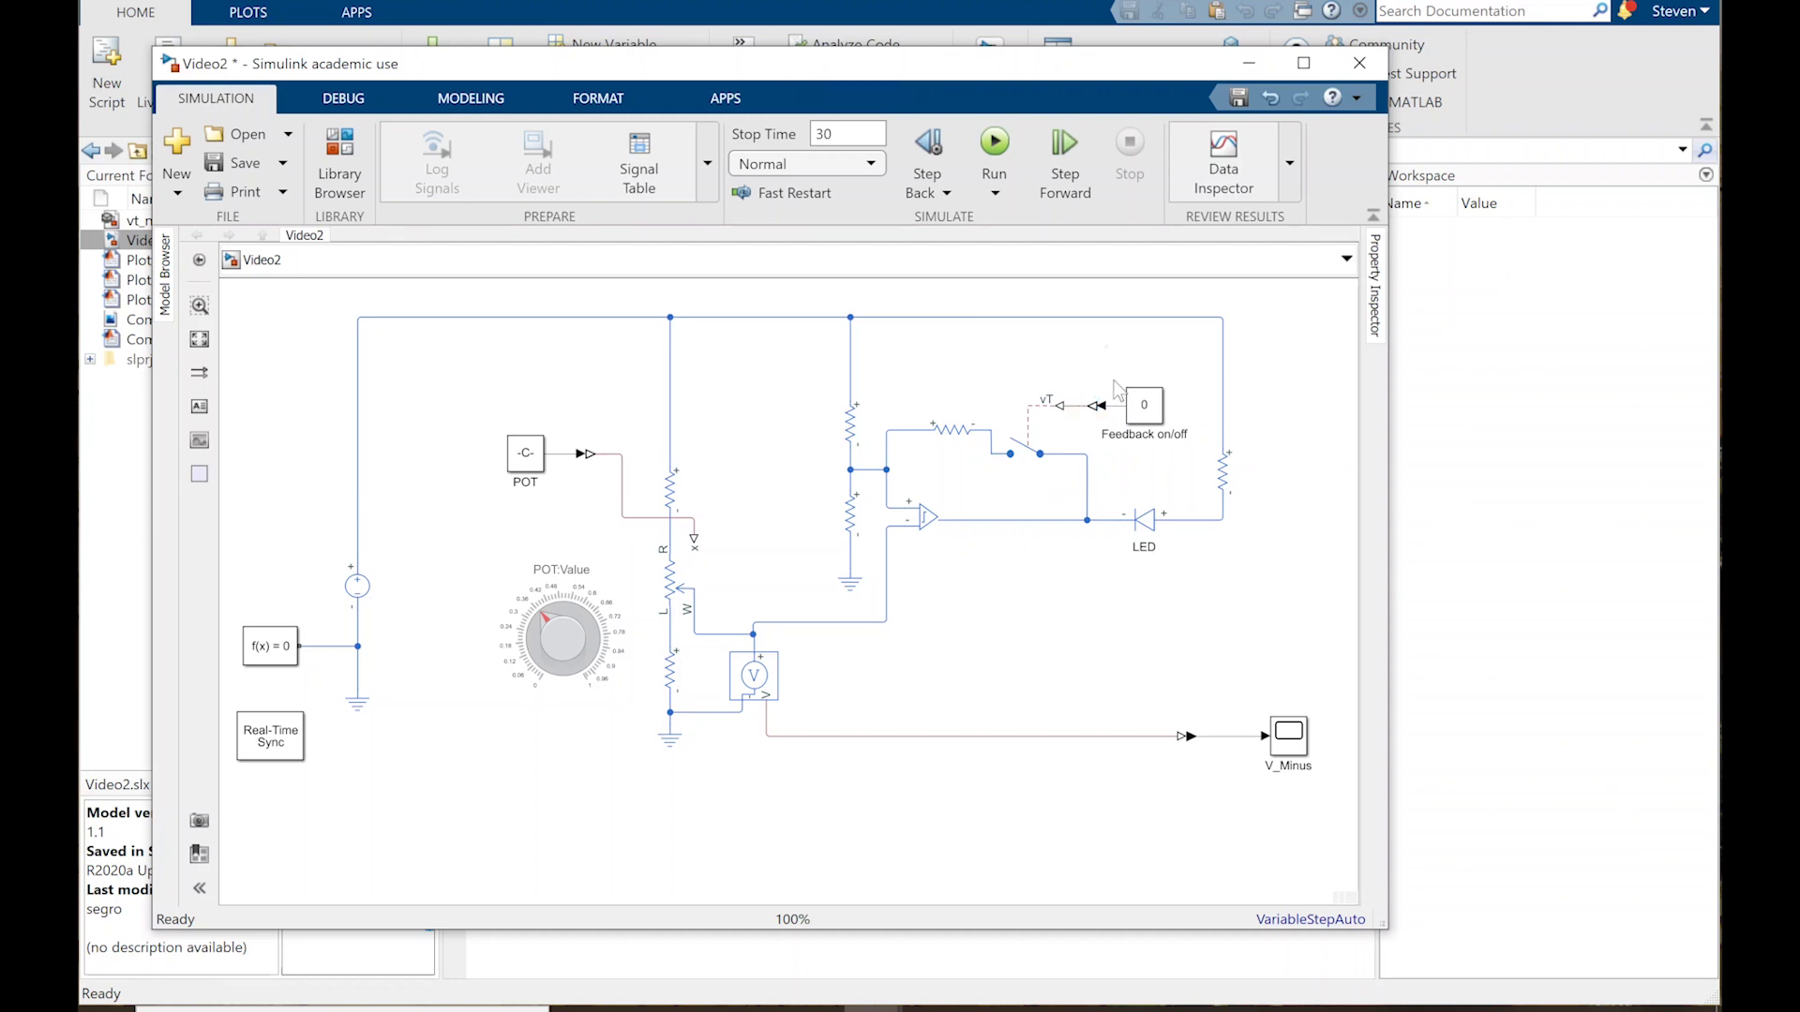
left_click(1091, 408)
left_click(1131, 420)
left_click(568, 501)
left_click(496, 635)
left_click(1105, 482)
Step: Add a Toggle Switch from the Simulink Dashboard library between the voltage source and the POT knob
left_click(353, 157)
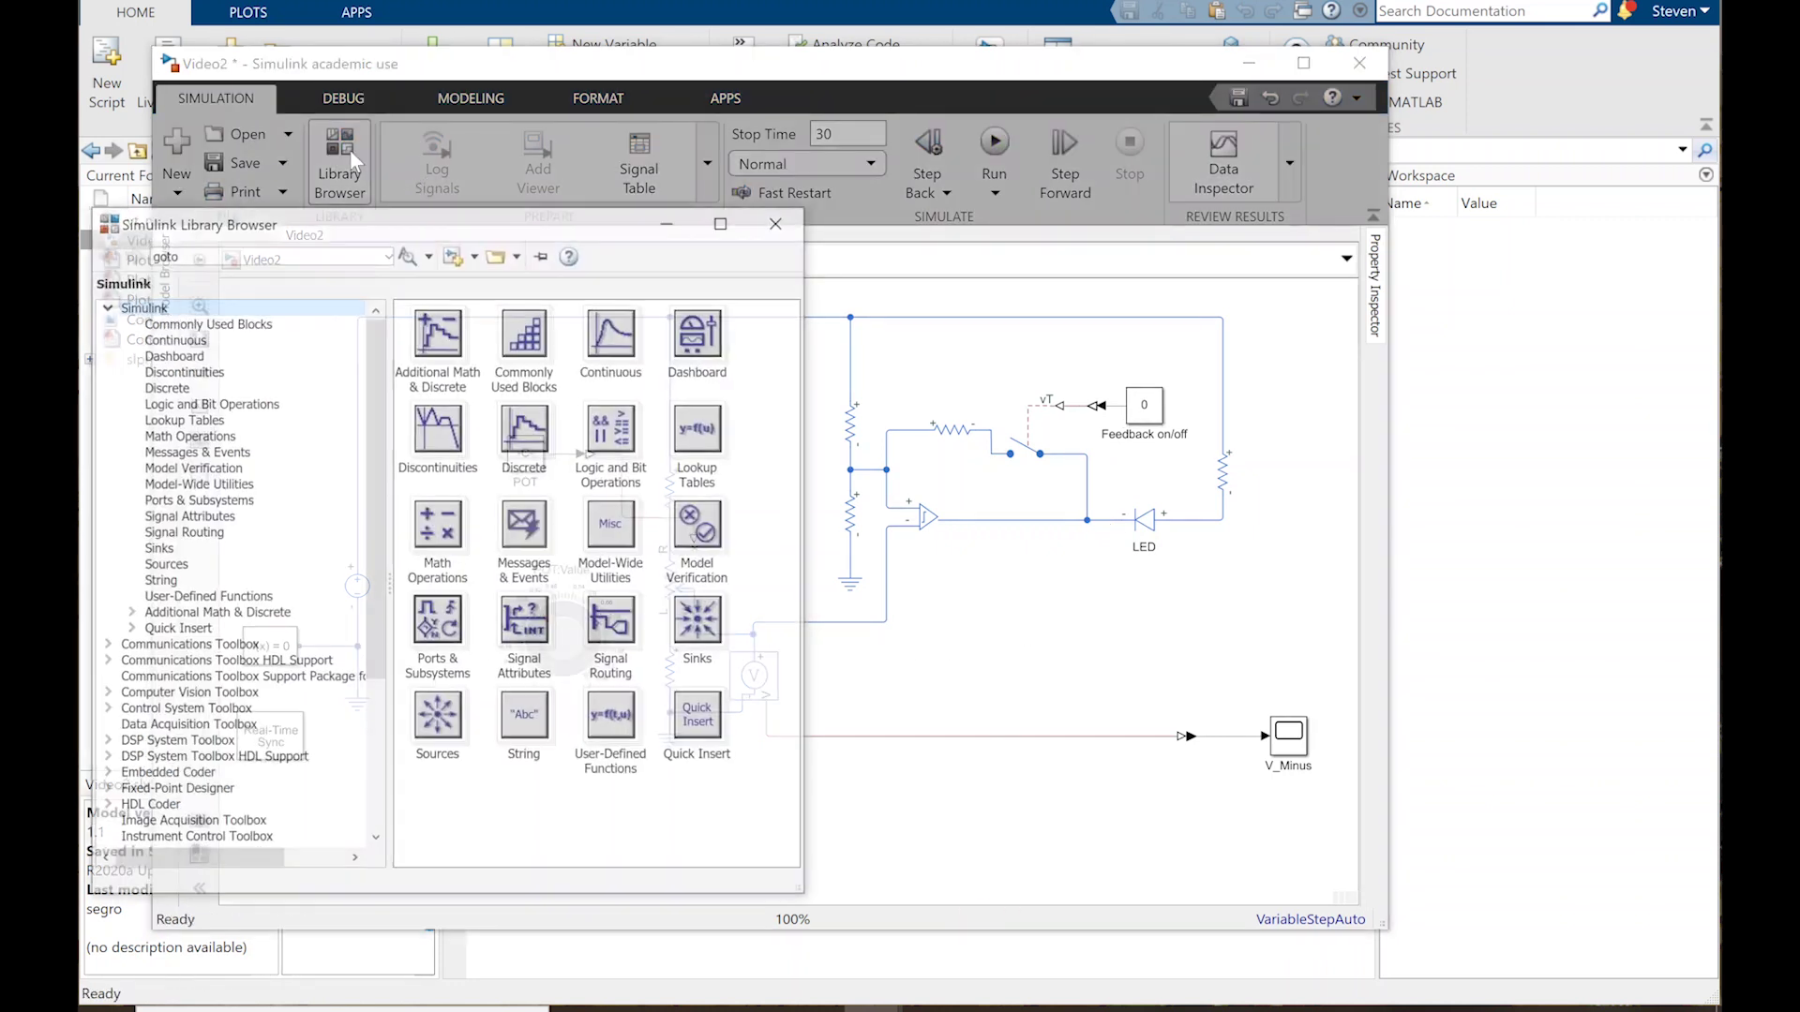
left_click_drag(375, 362, 369, 577)
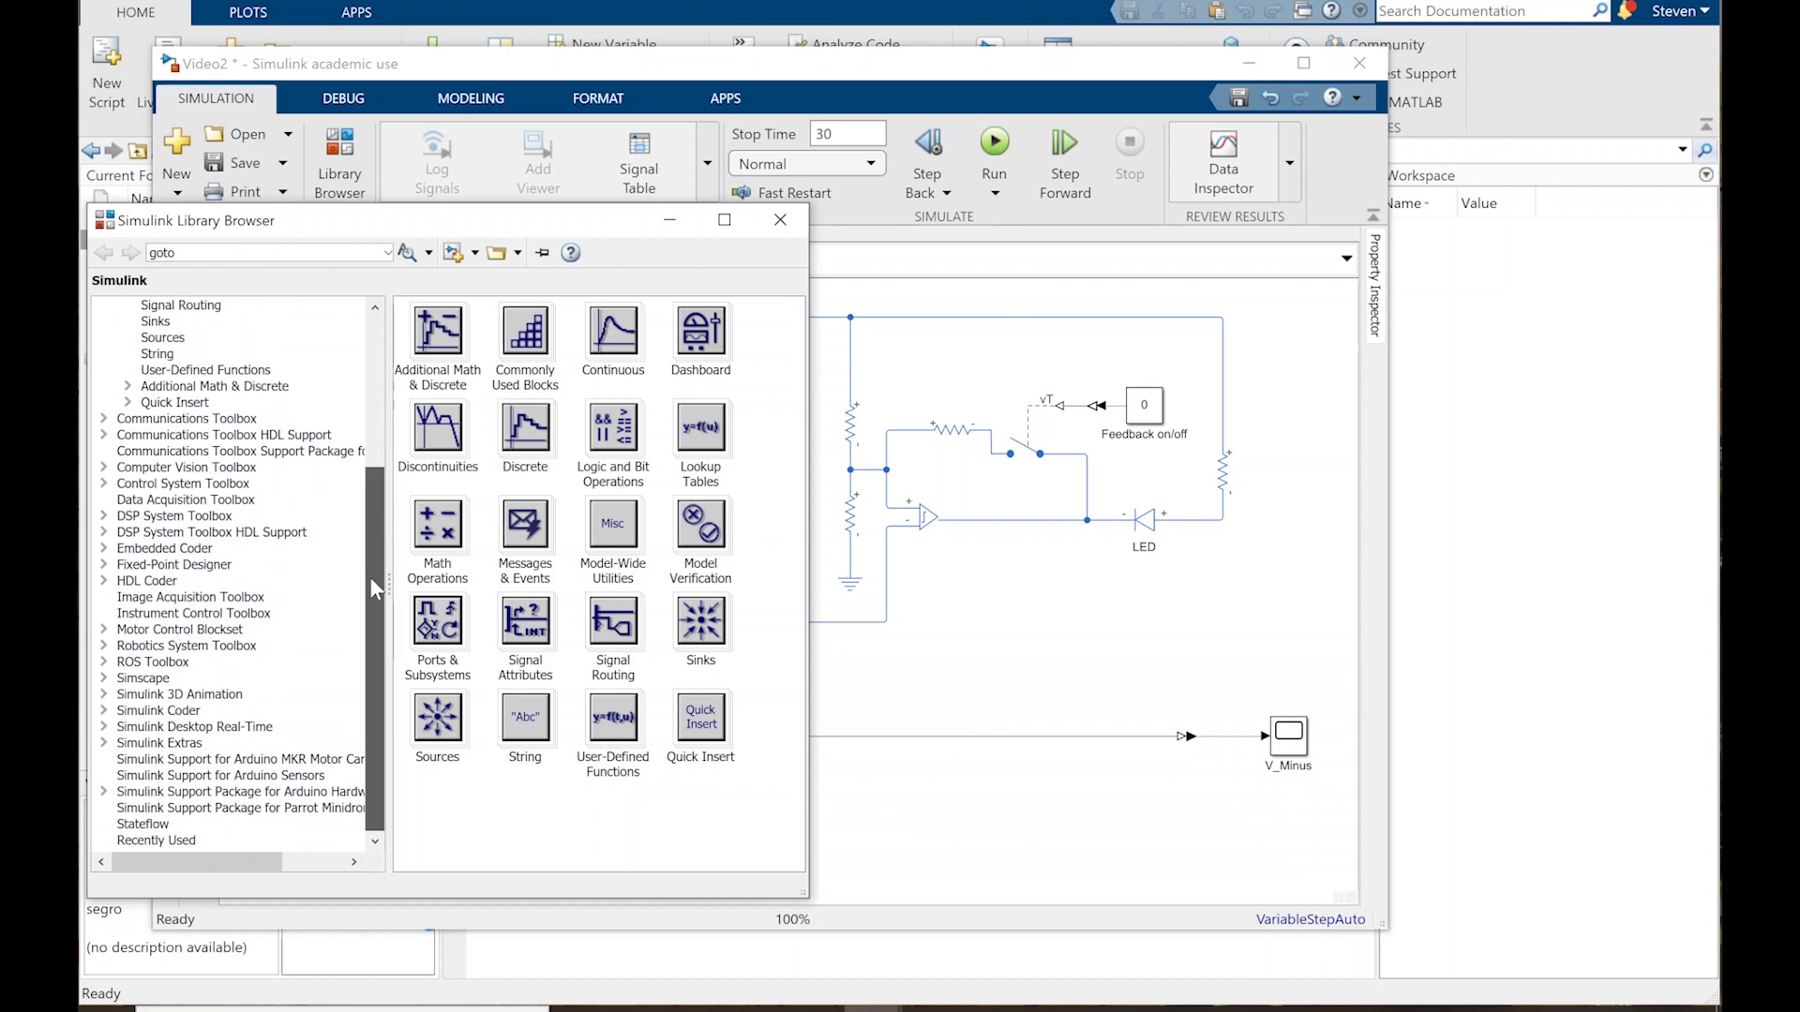
left_click(104, 678)
left_click(128, 743)
left_click_drag(375, 568, 378, 685)
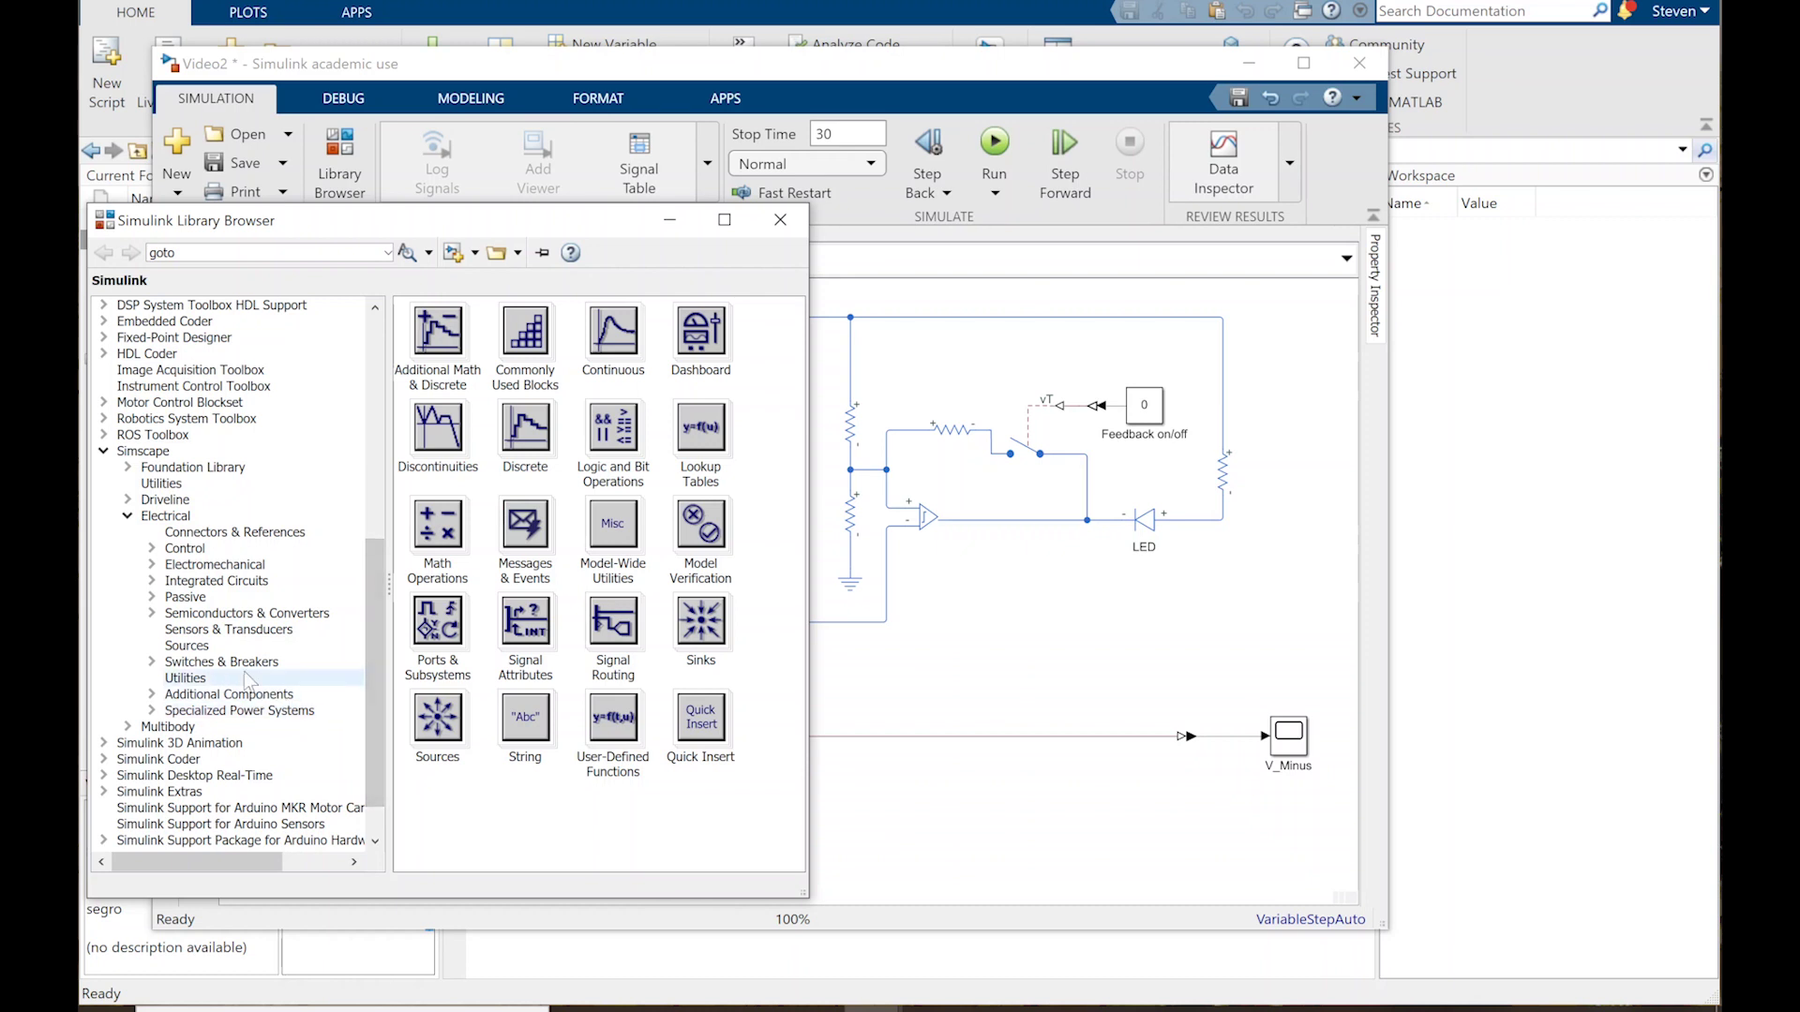
left_click_drag(375, 694, 373, 353)
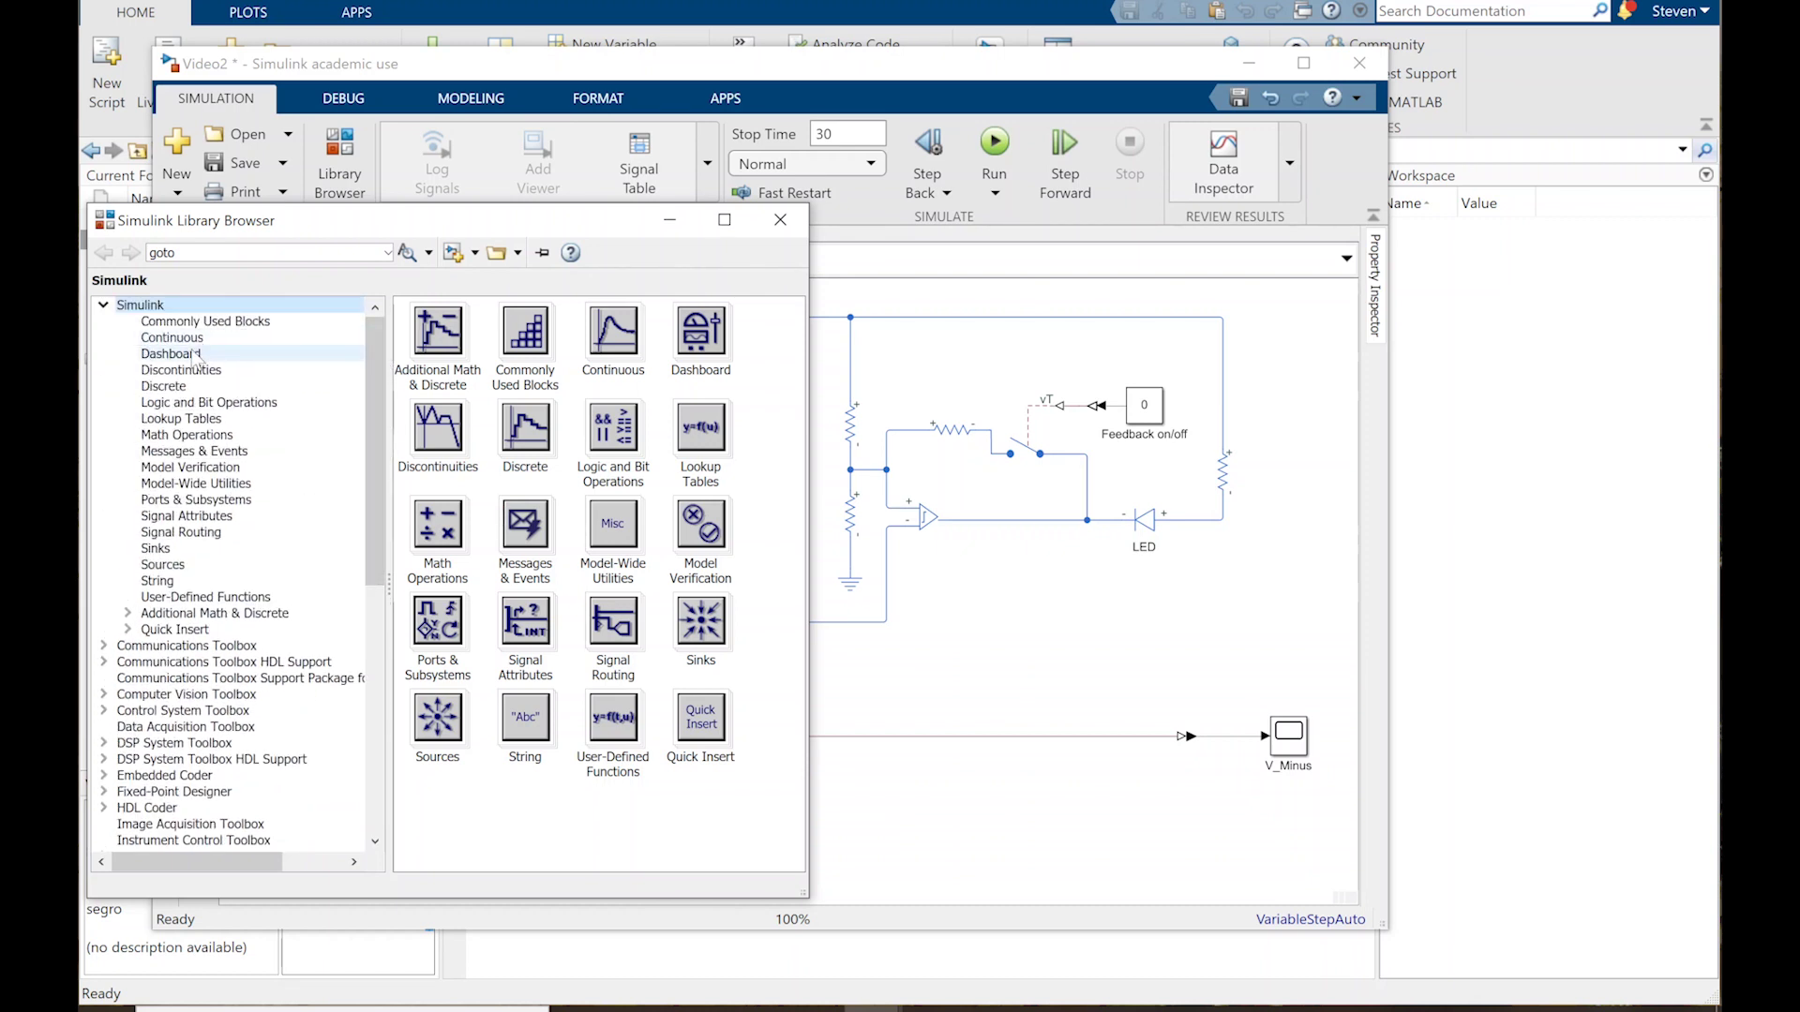
left_click(195, 355)
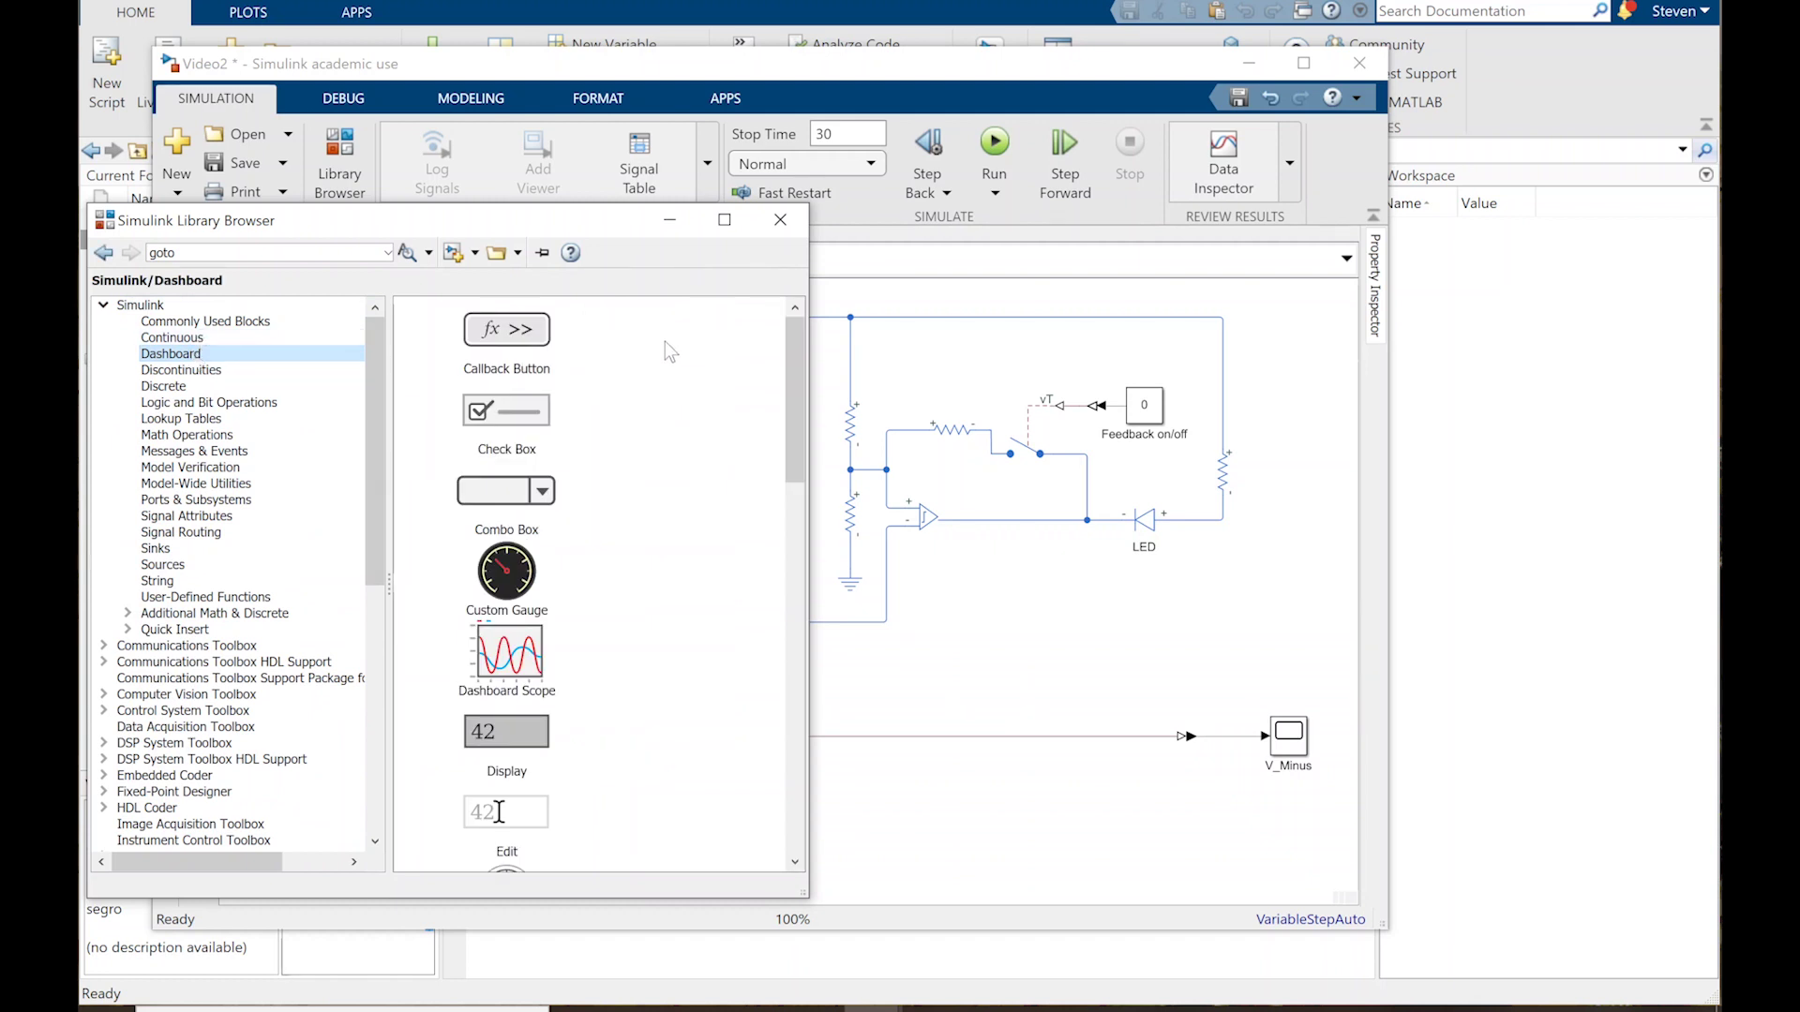
left_click_drag(792, 364, 790, 734)
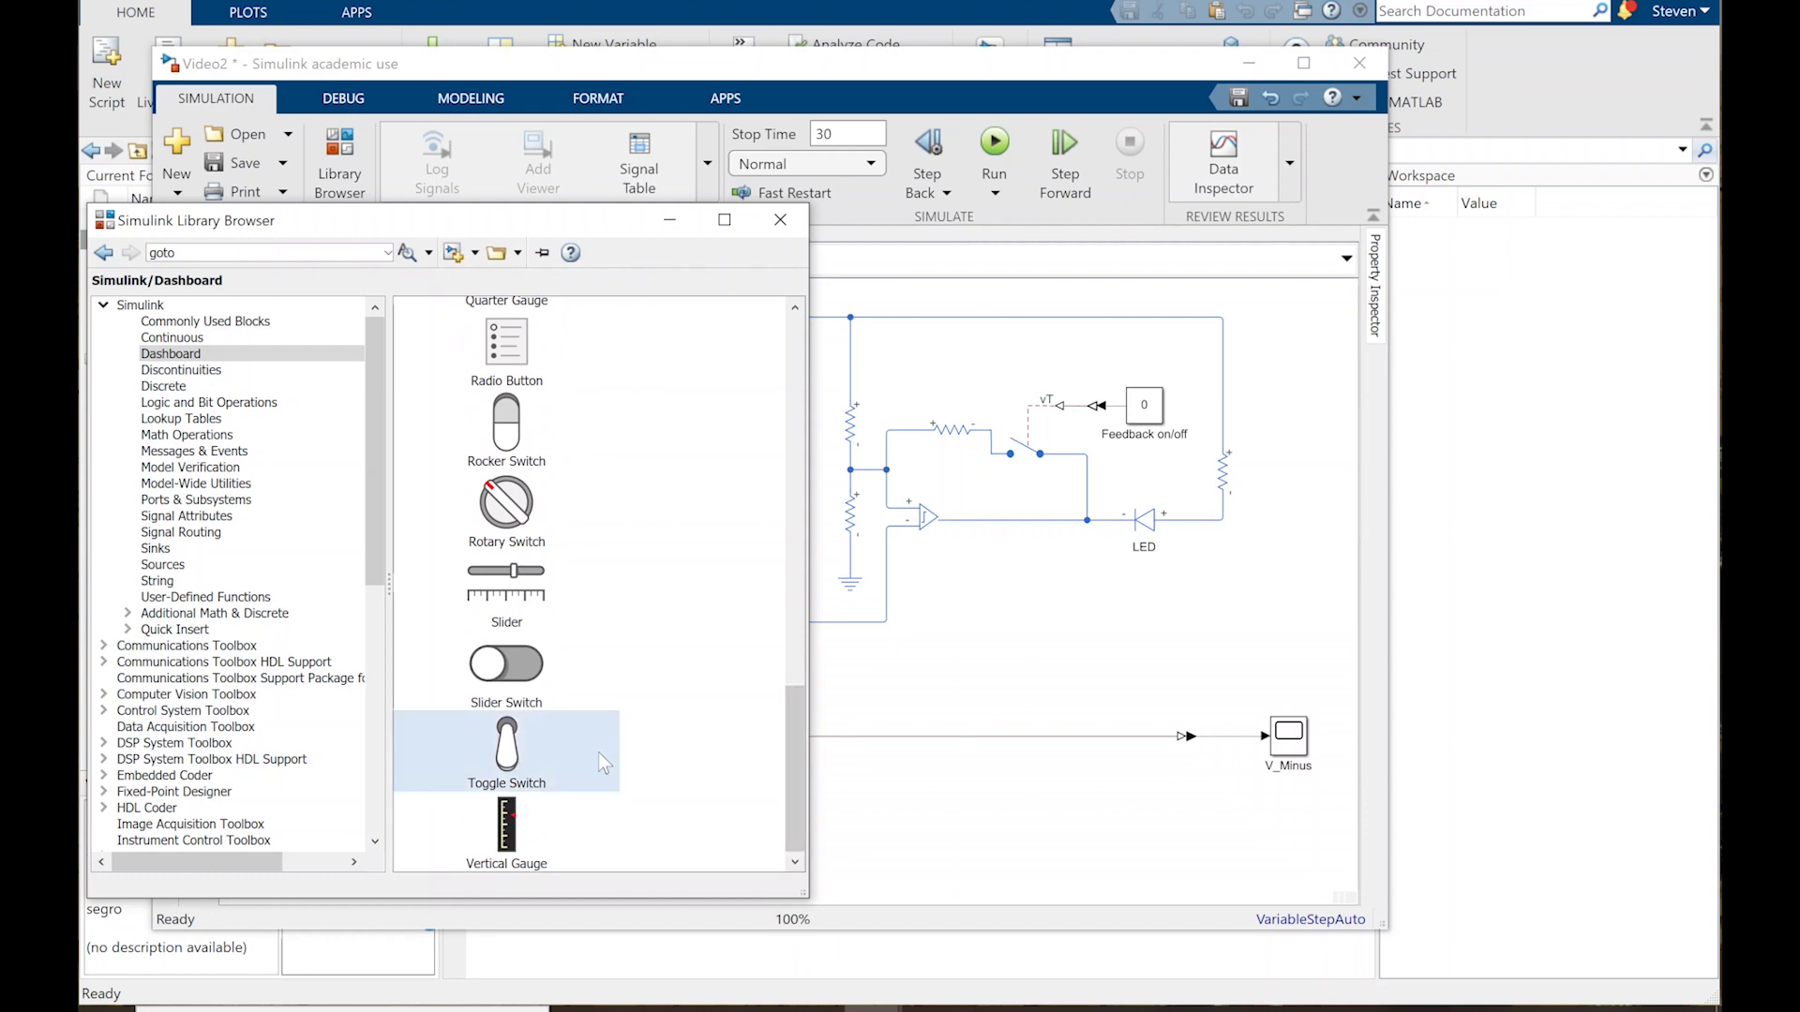
left_click_drag(502, 757, 419, 616)
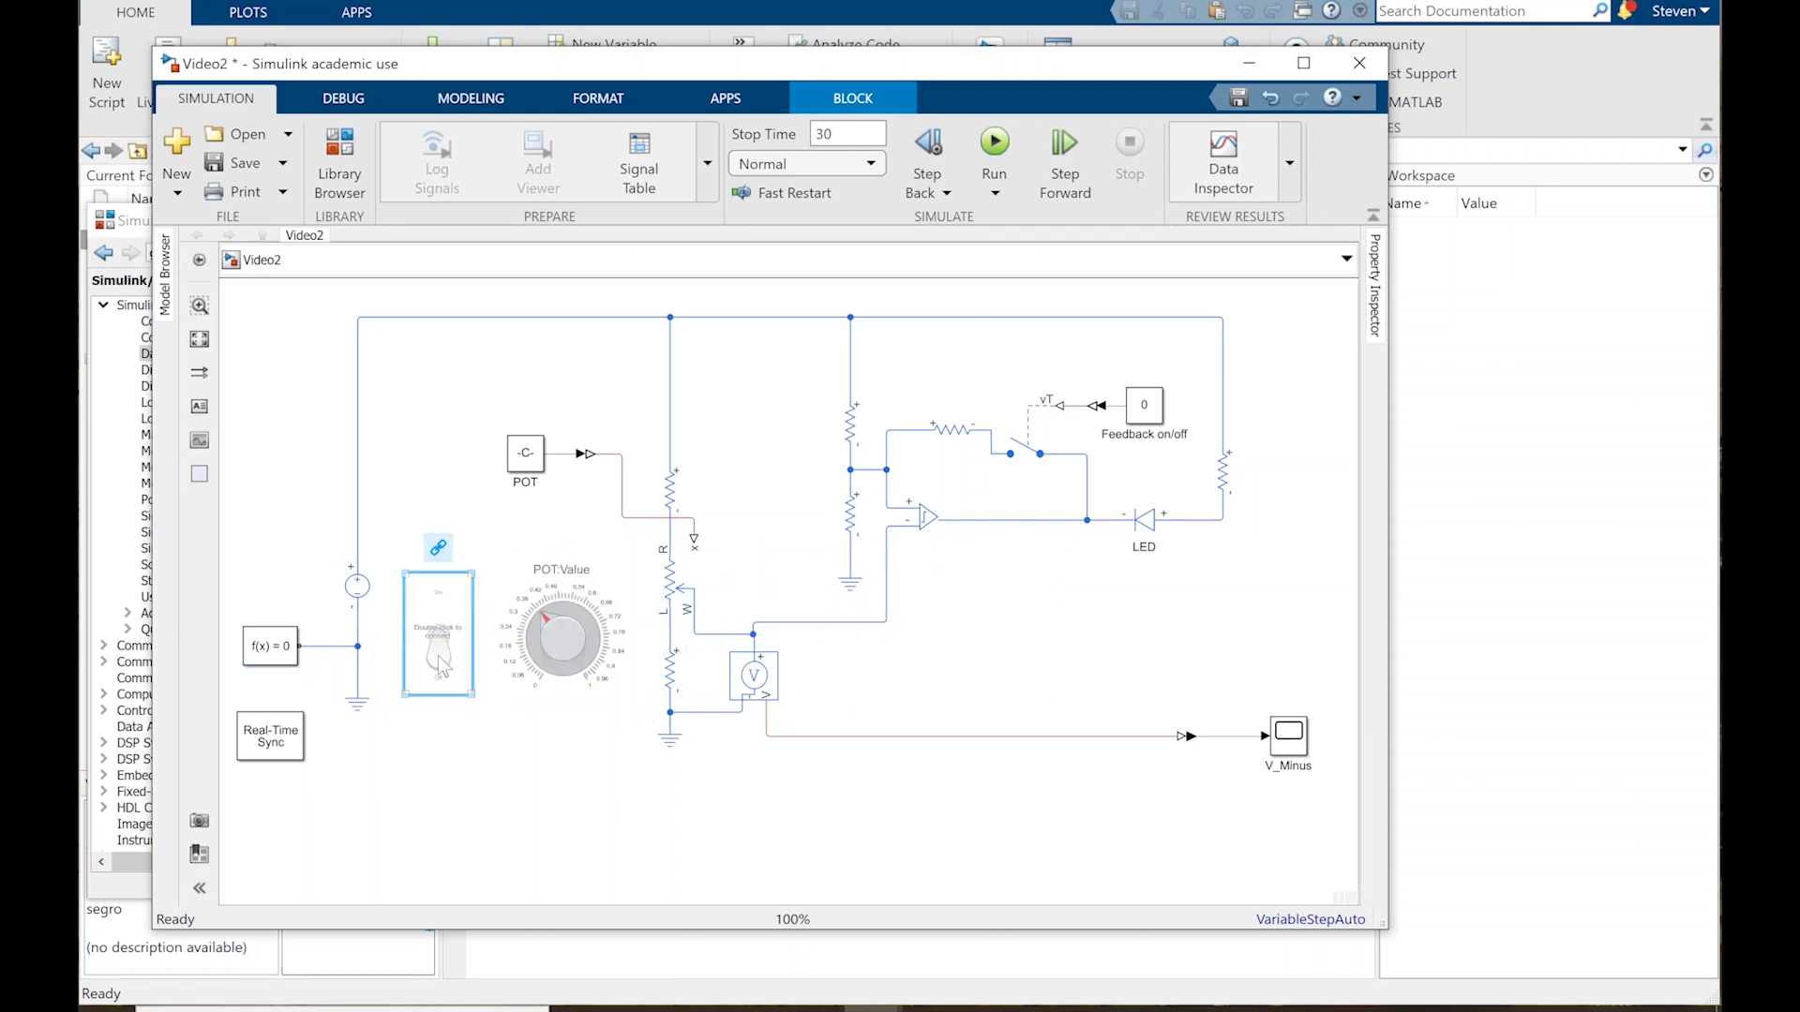
Step: Link the toggle switch to the Feedback on/off constant's Value parameter
double_click(434, 634)
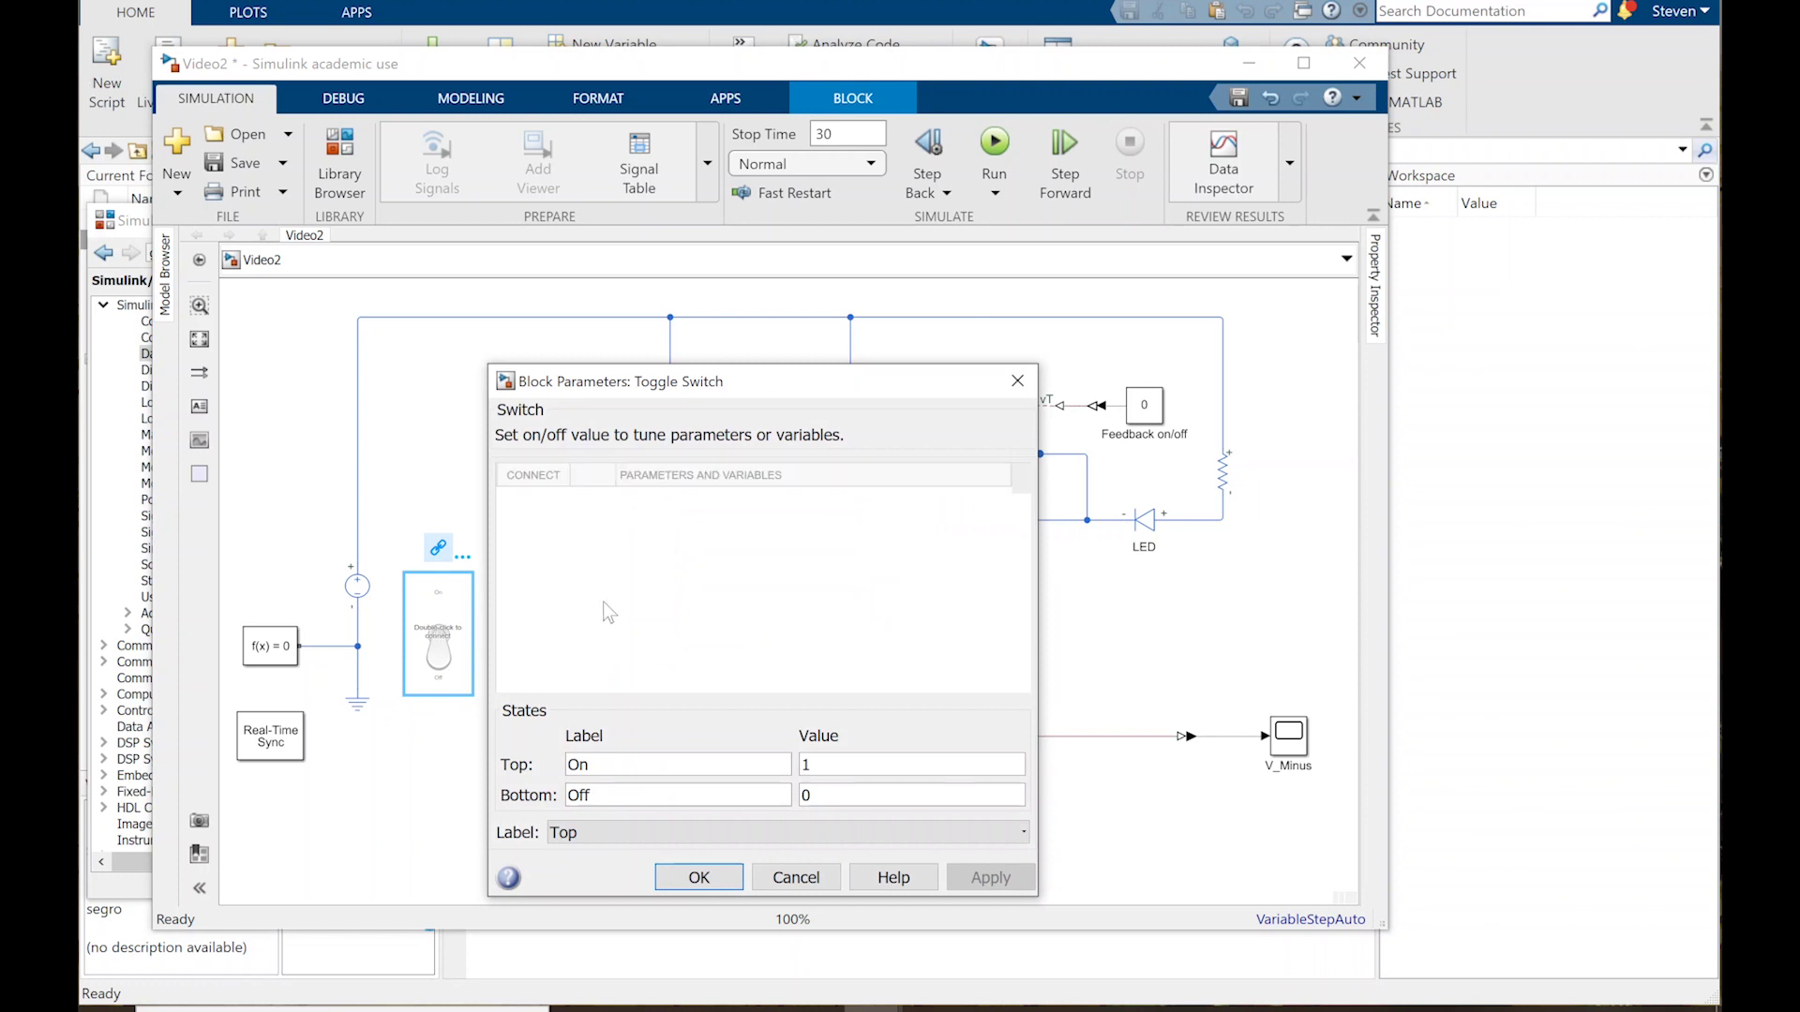
left_click(1154, 417)
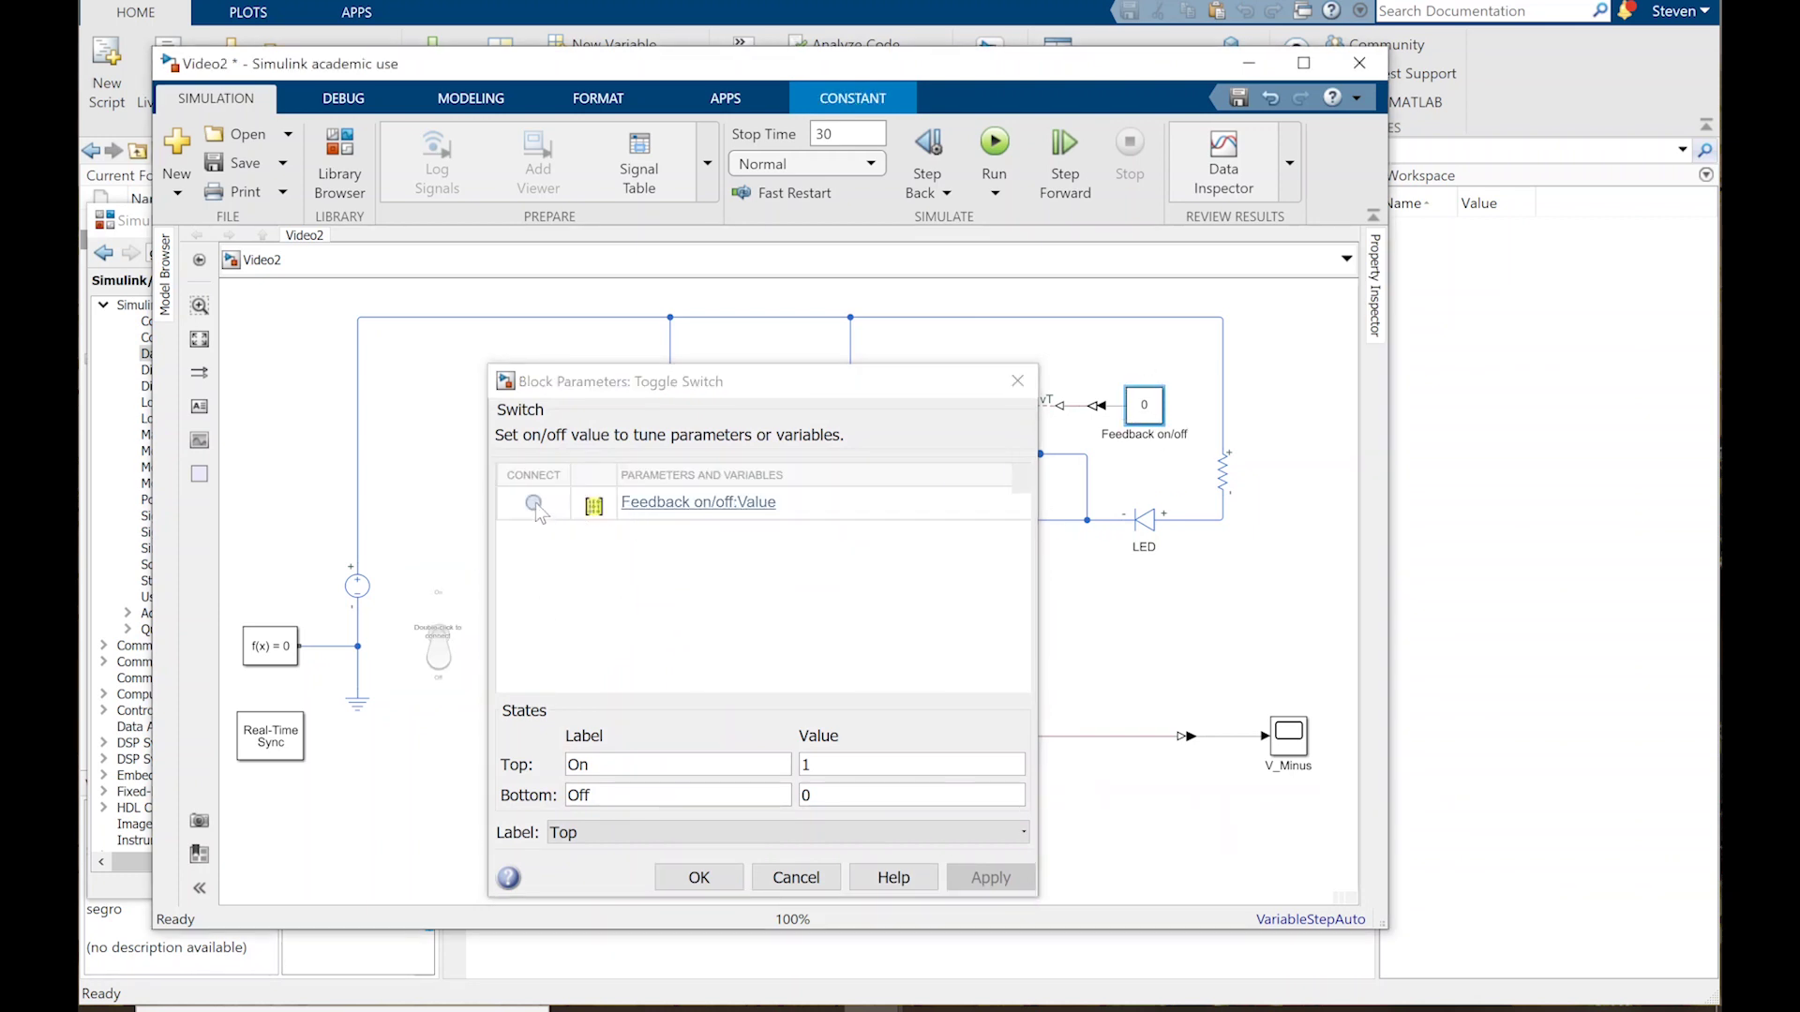
left_click(532, 502)
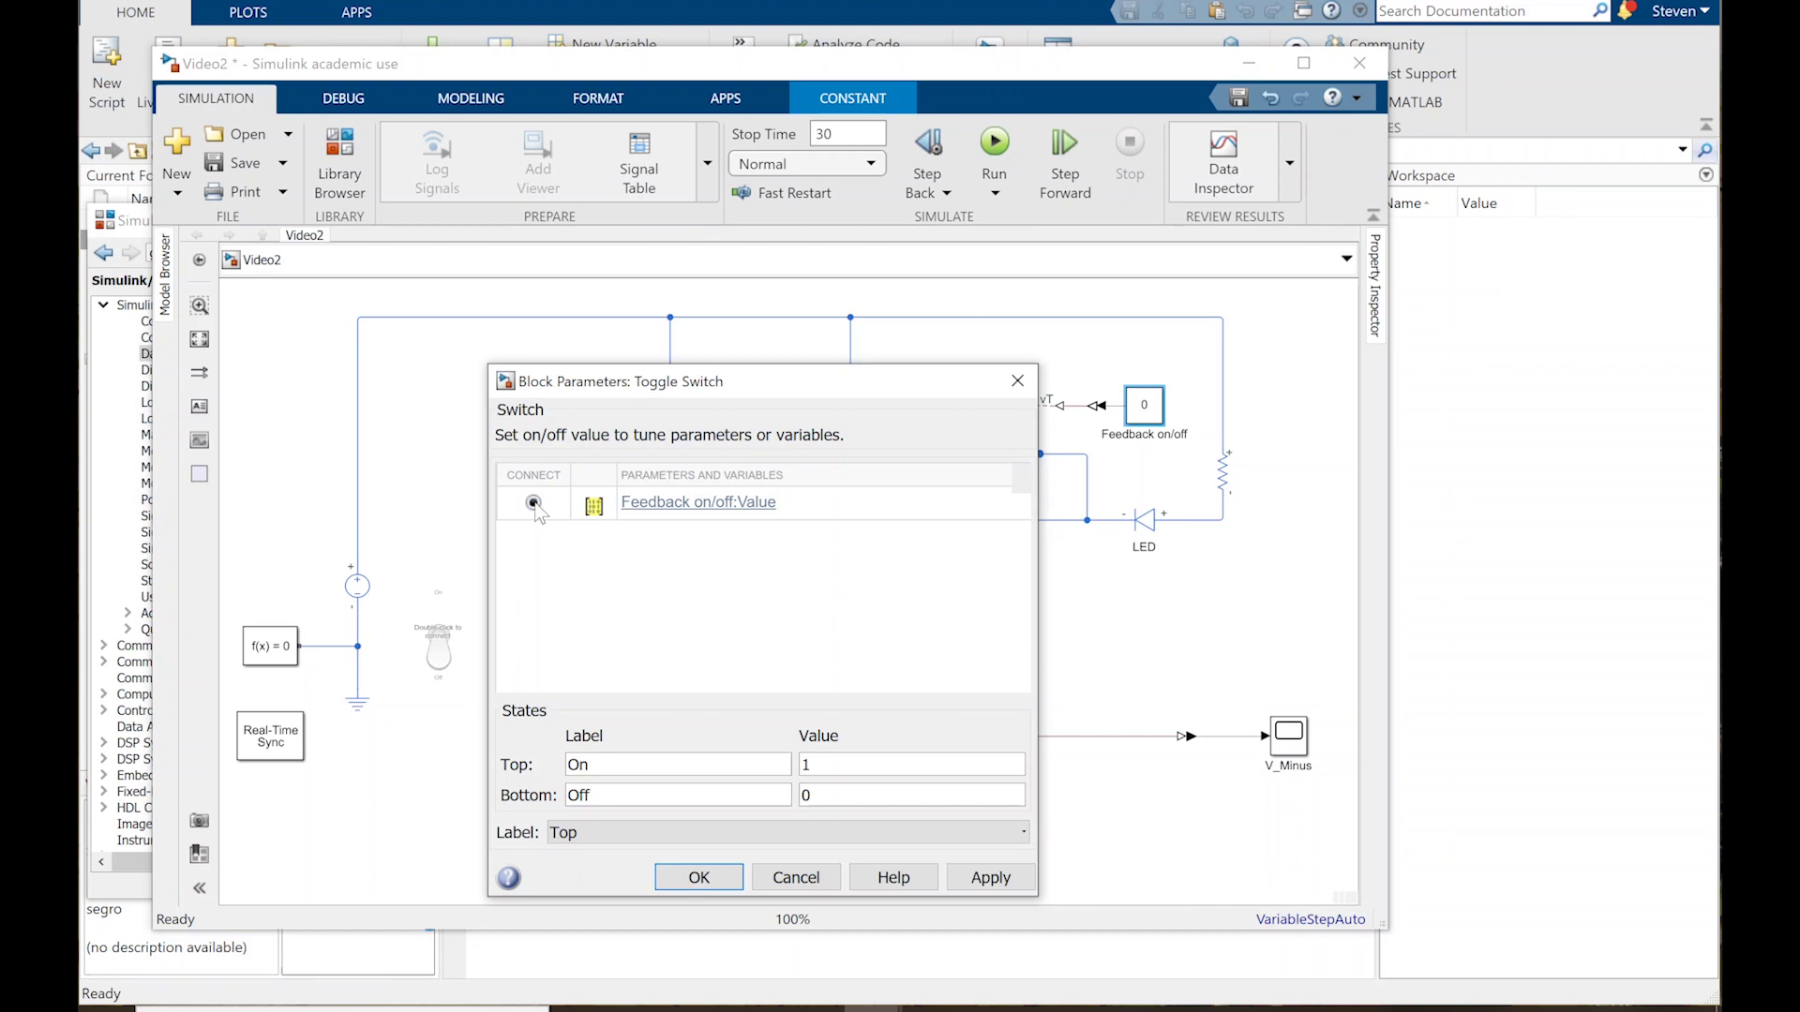
left_click(699, 877)
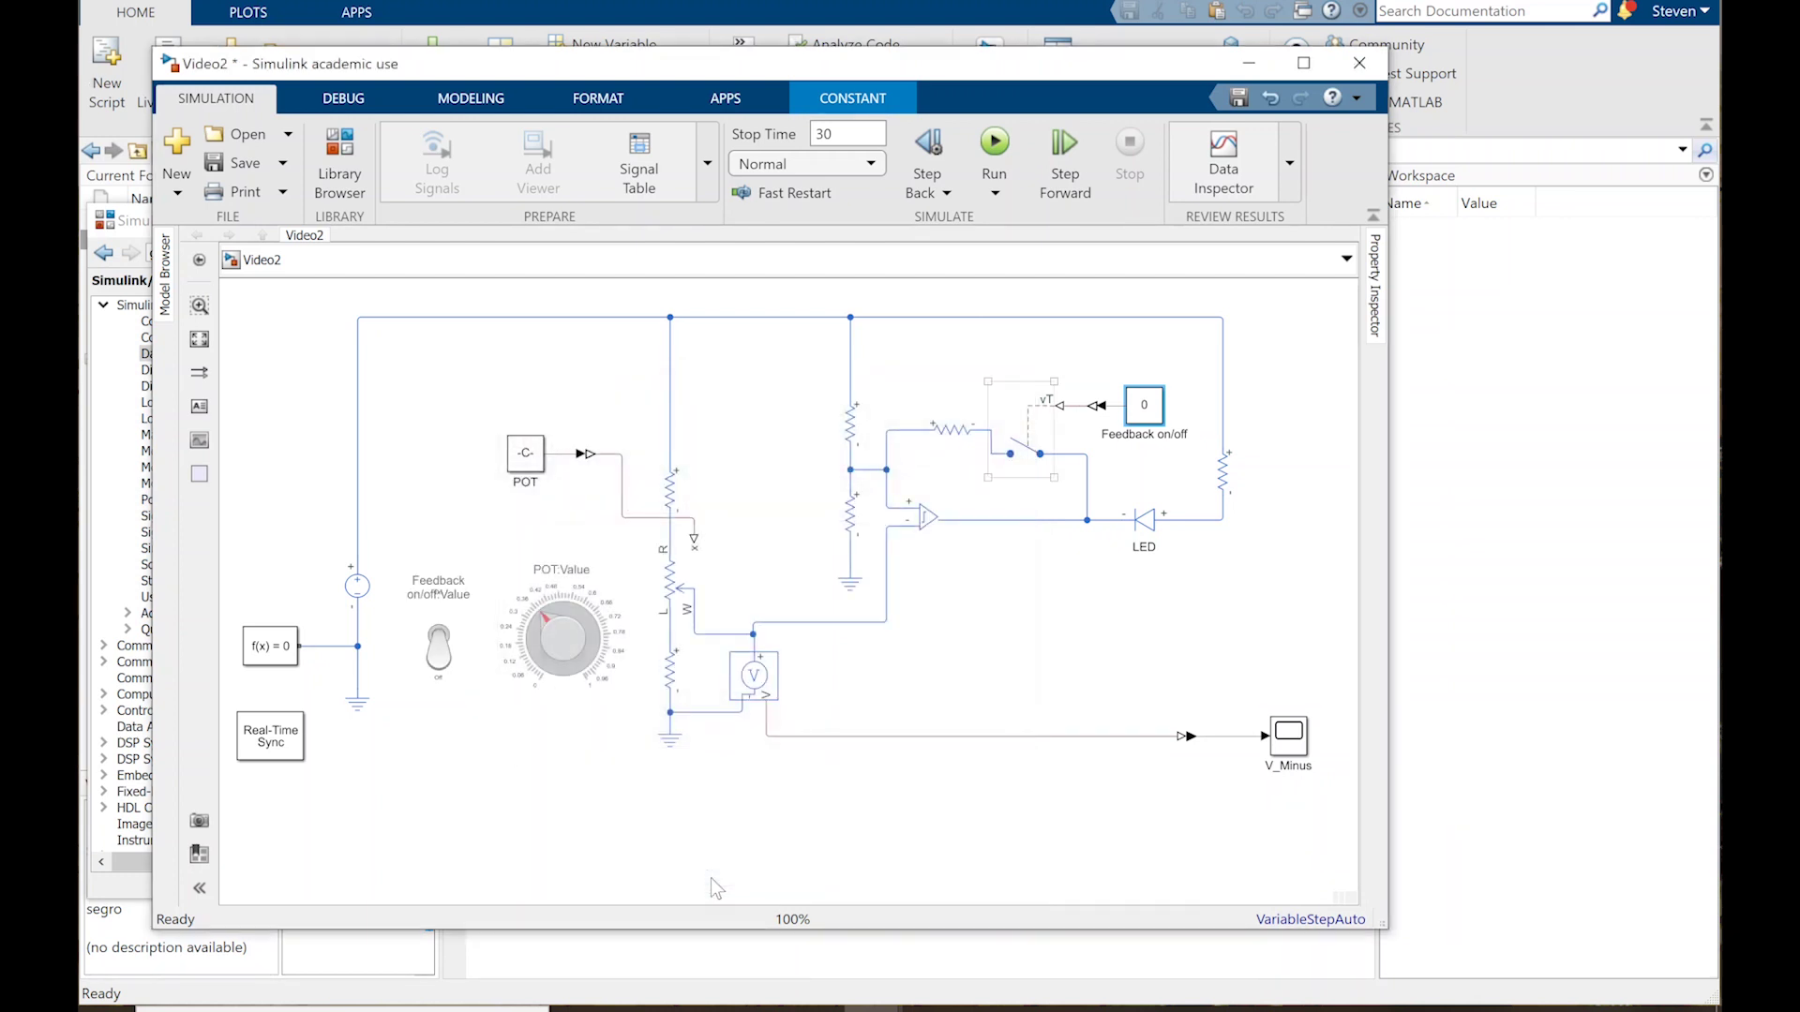
Step: Switch the feedback toggle to On to test its link with the Feedback on/off constant
left_click(437, 599)
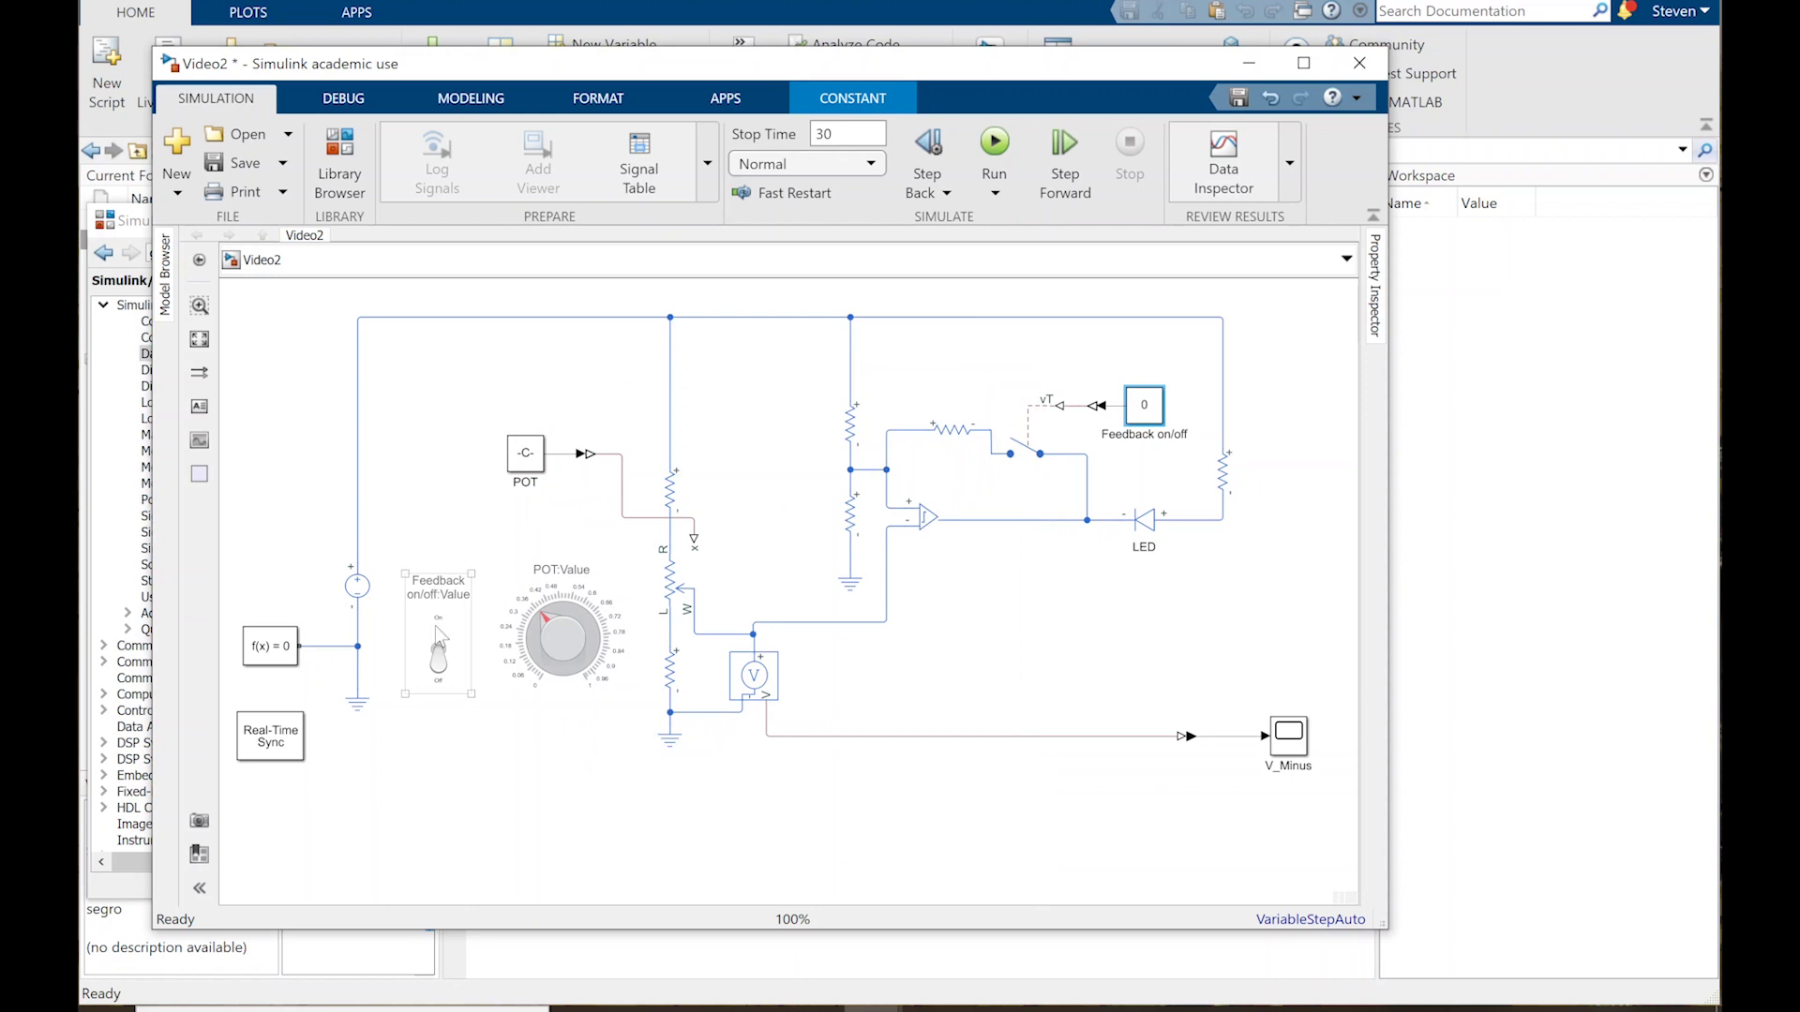
left_click(1163, 412)
left_click(441, 647)
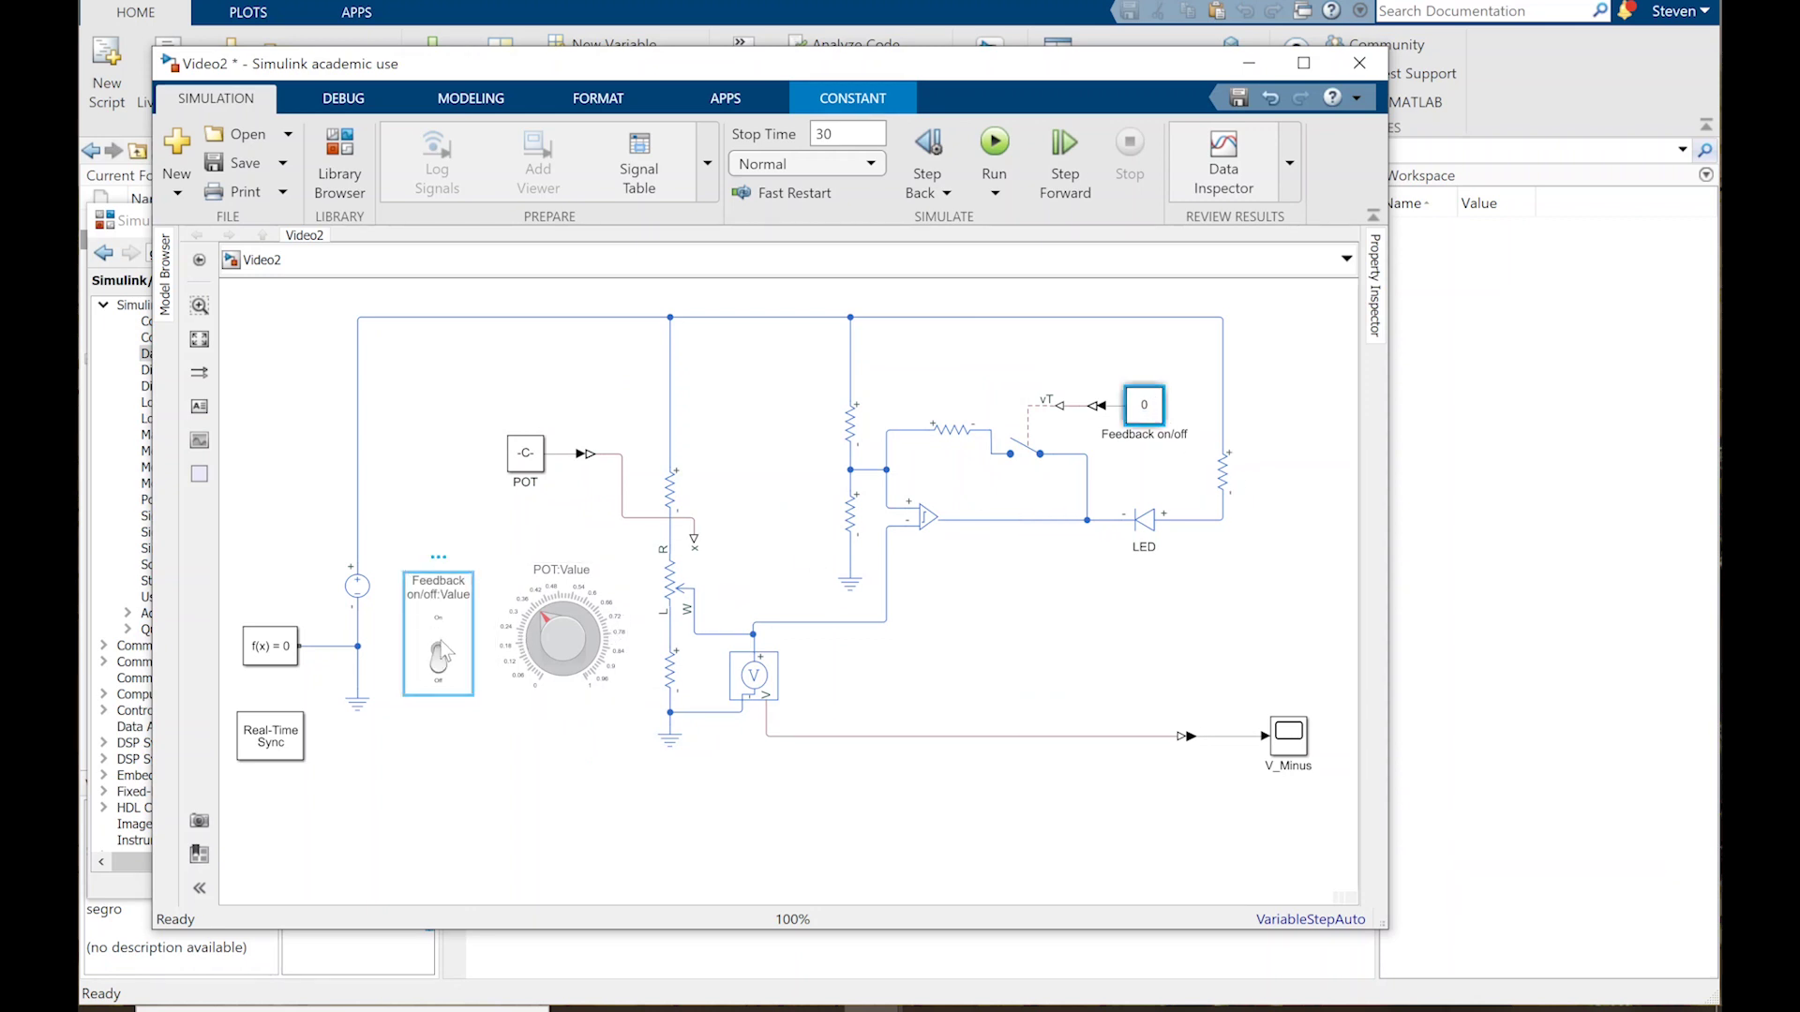
left_click(440, 645)
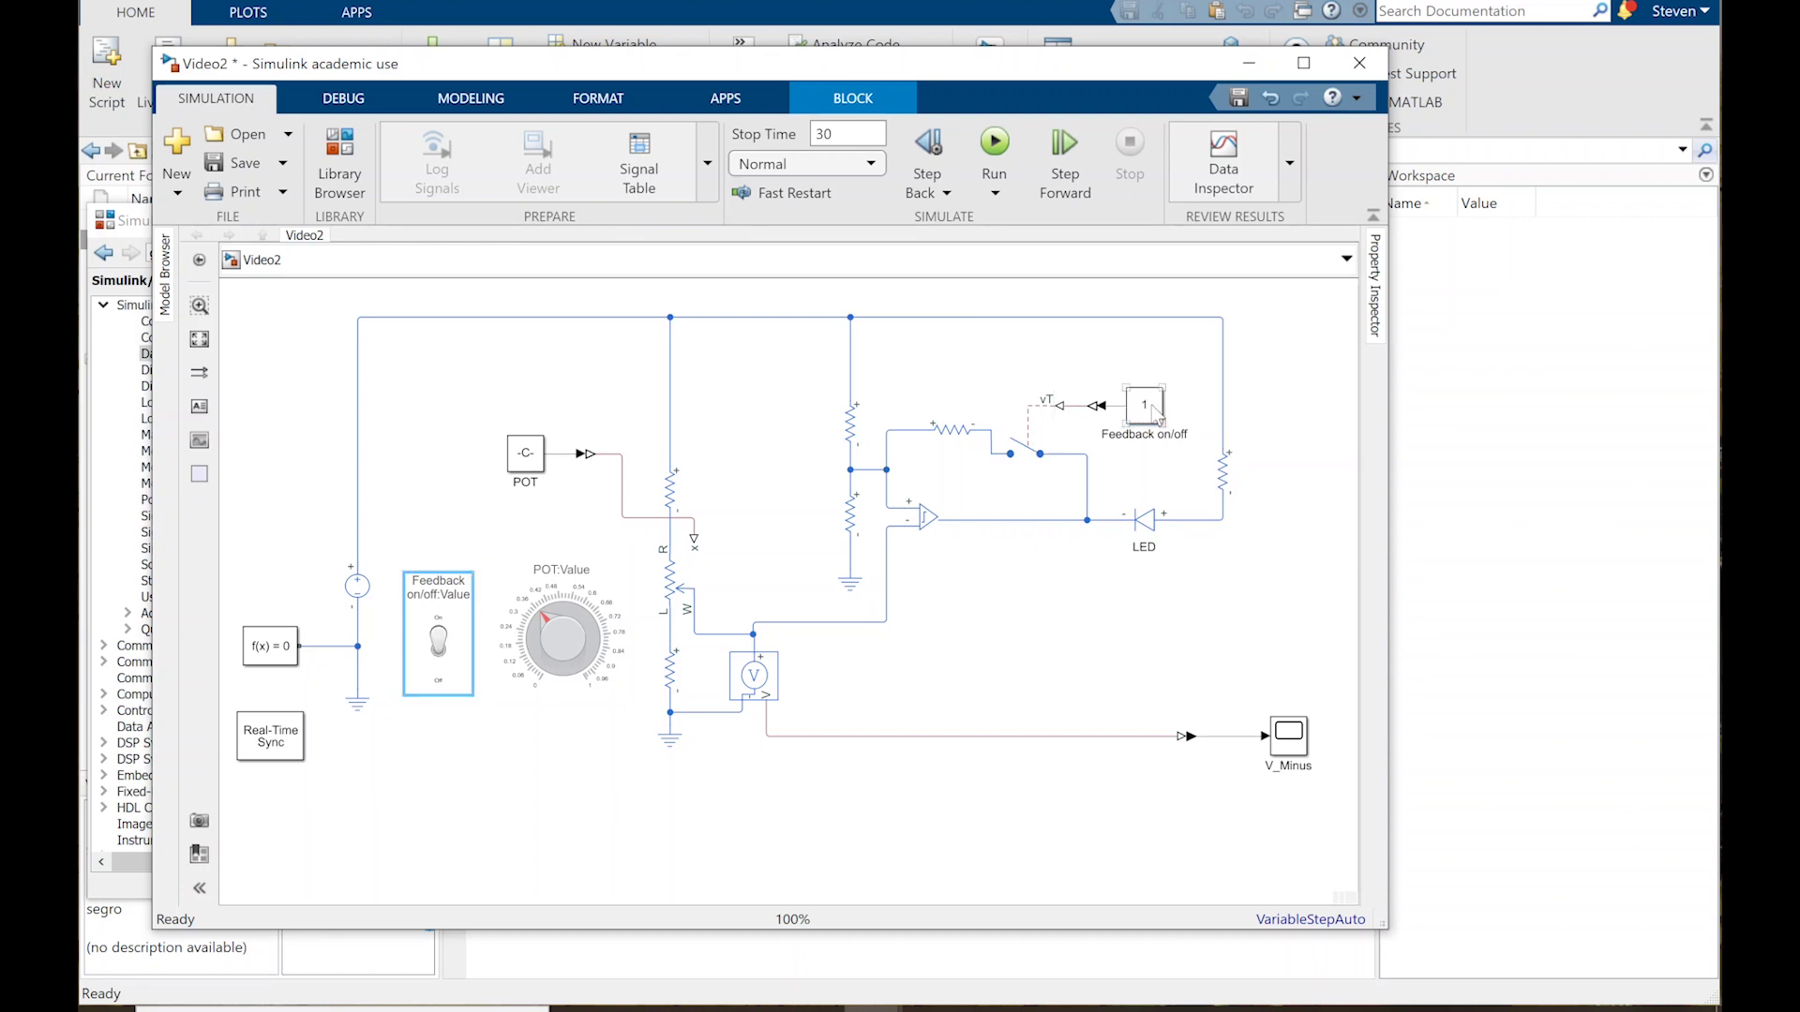
Step: Check the SPST switch's threshold setting and close its parameters without making changes
left_click(1036, 456)
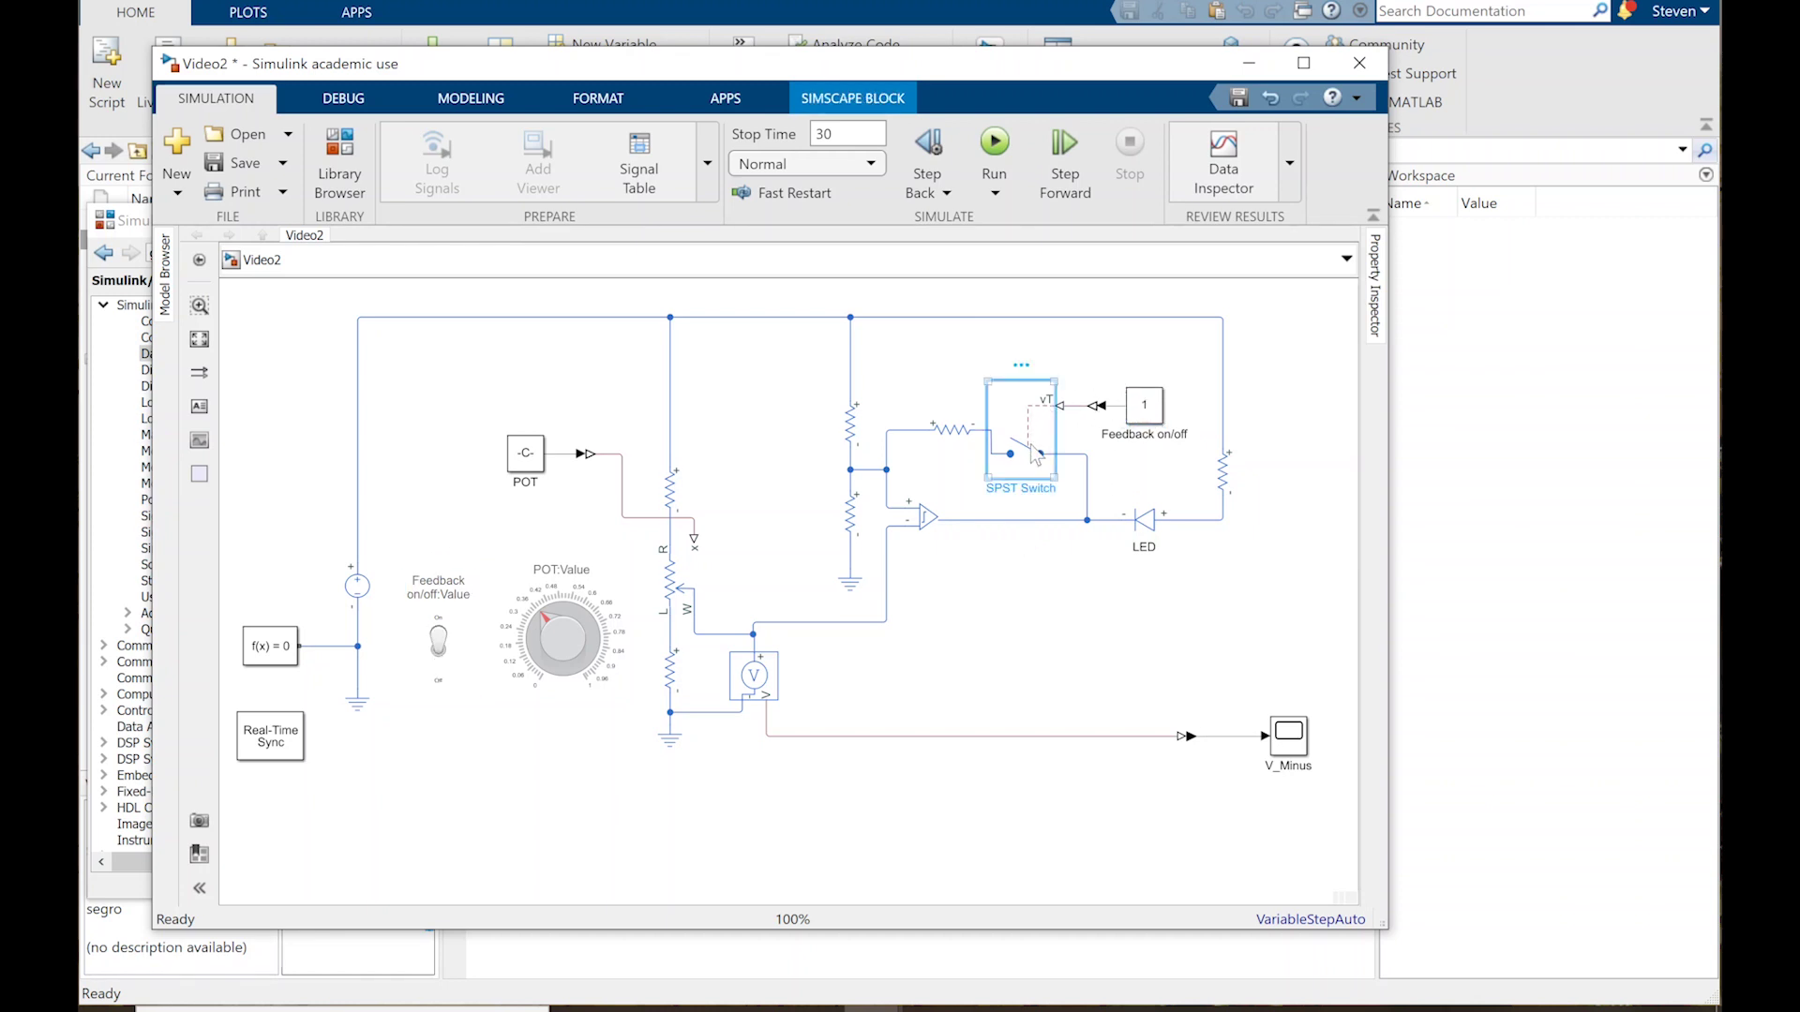
double_click(1036, 457)
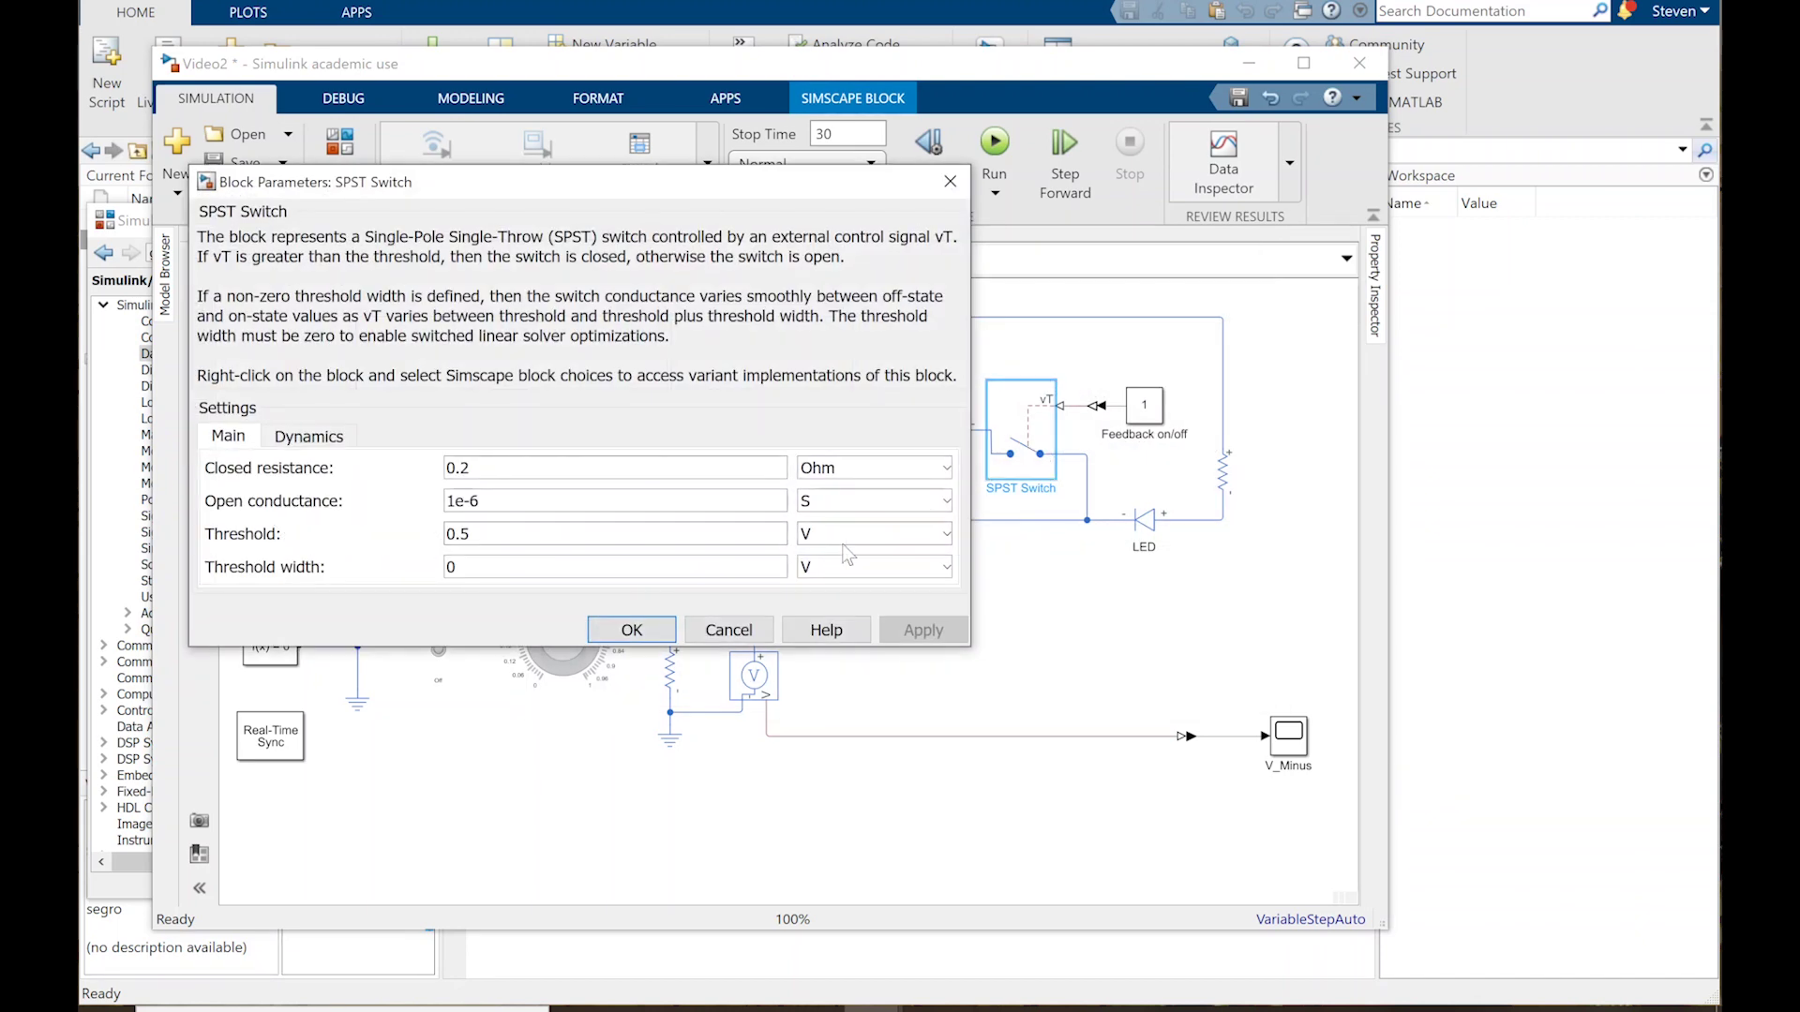
left_click(750, 630)
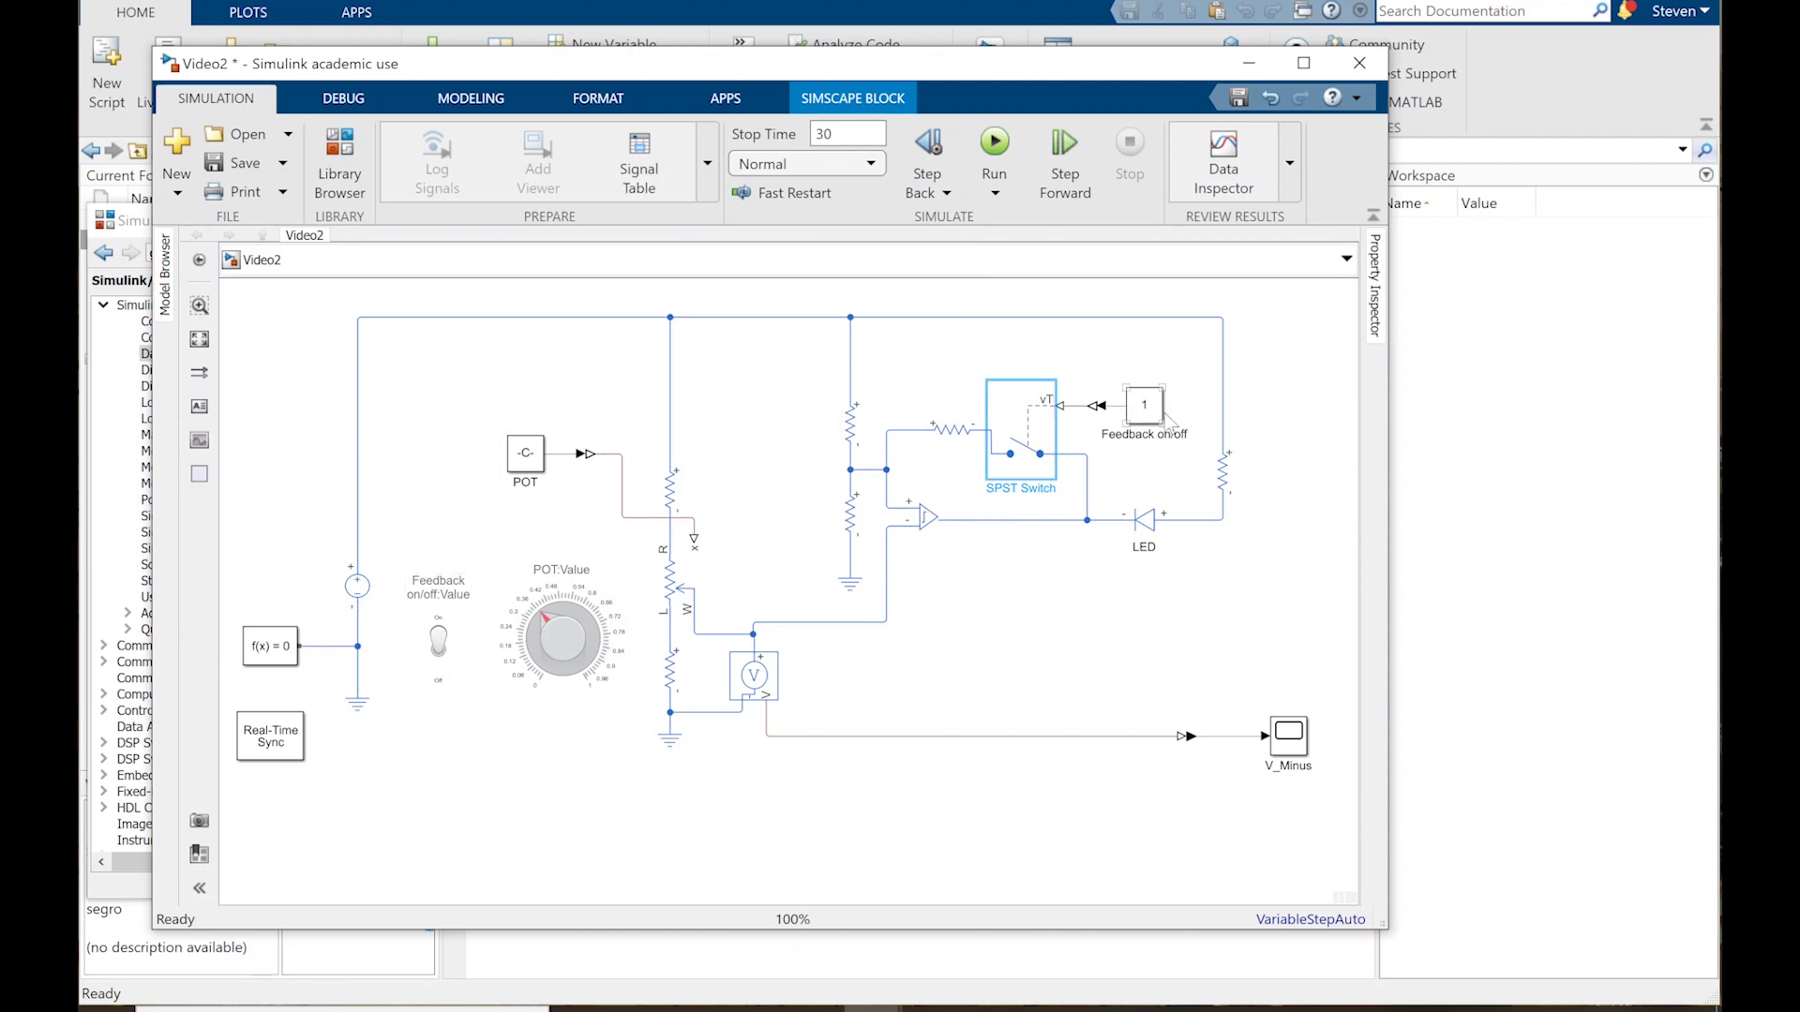
Step: Switch the feedback toggle back to Off
left_click(452, 639)
left_click(451, 643)
left_click(542, 628)
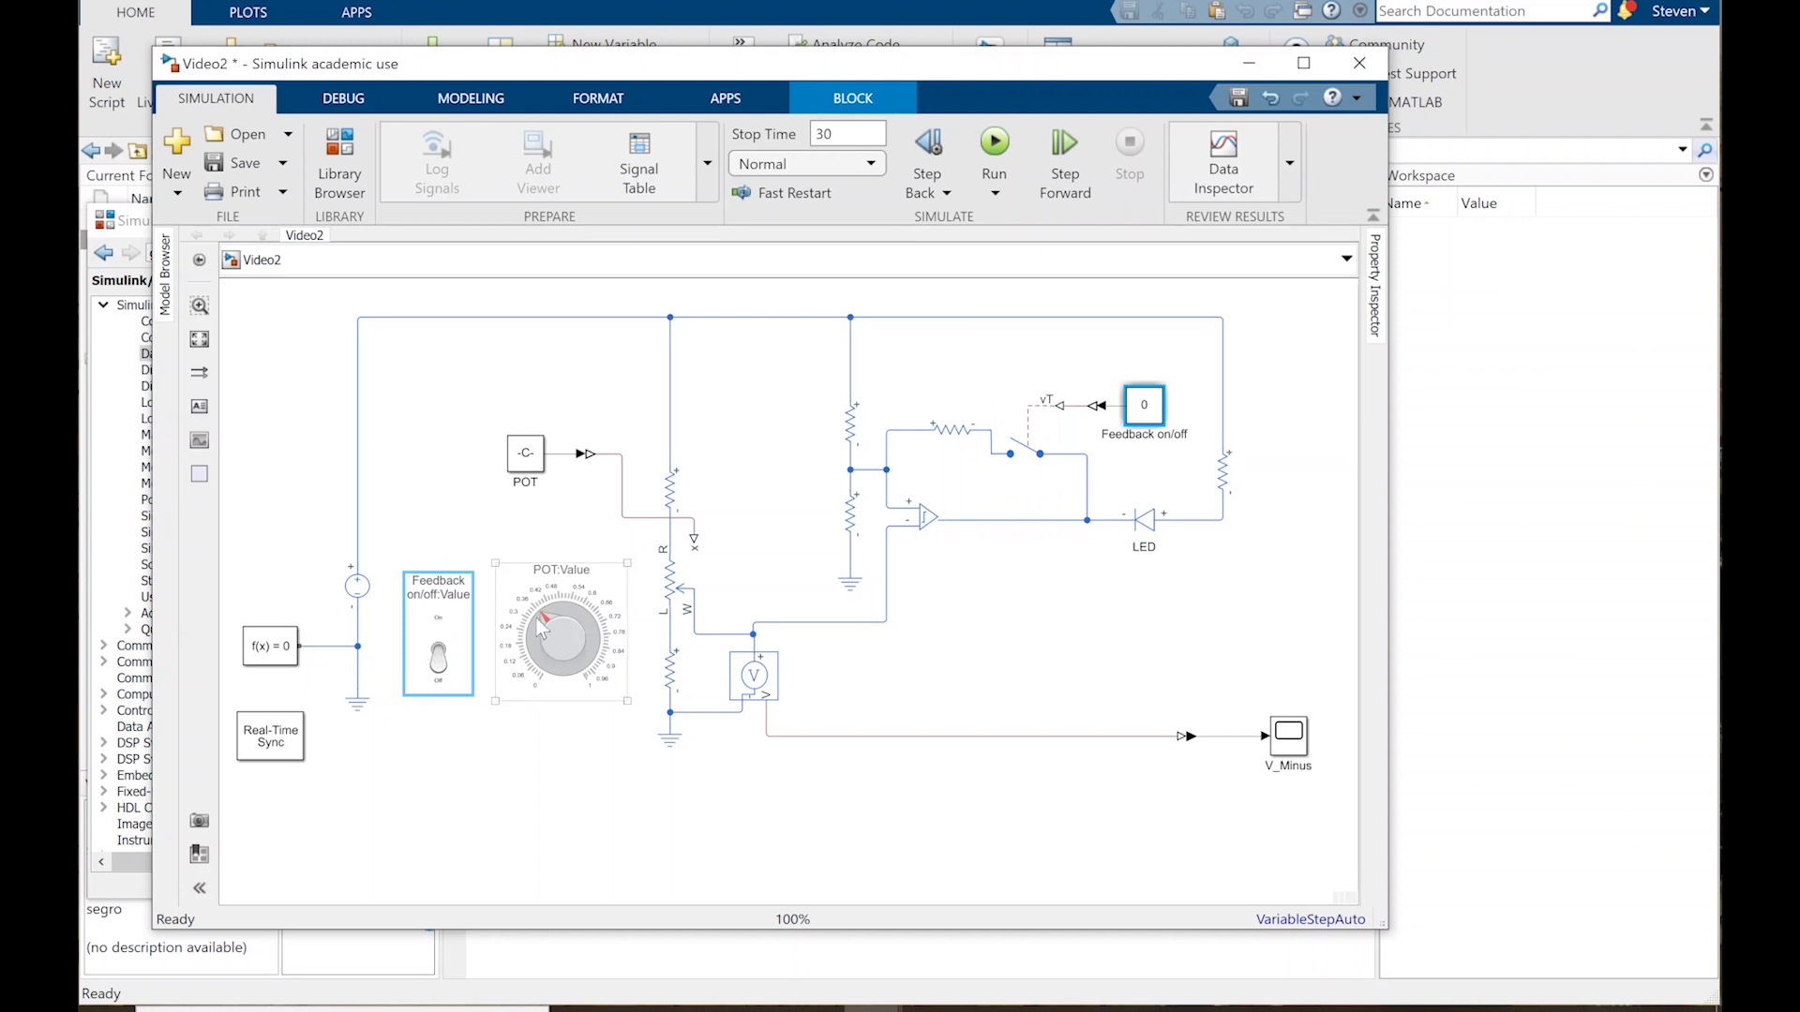
left_click(689, 539)
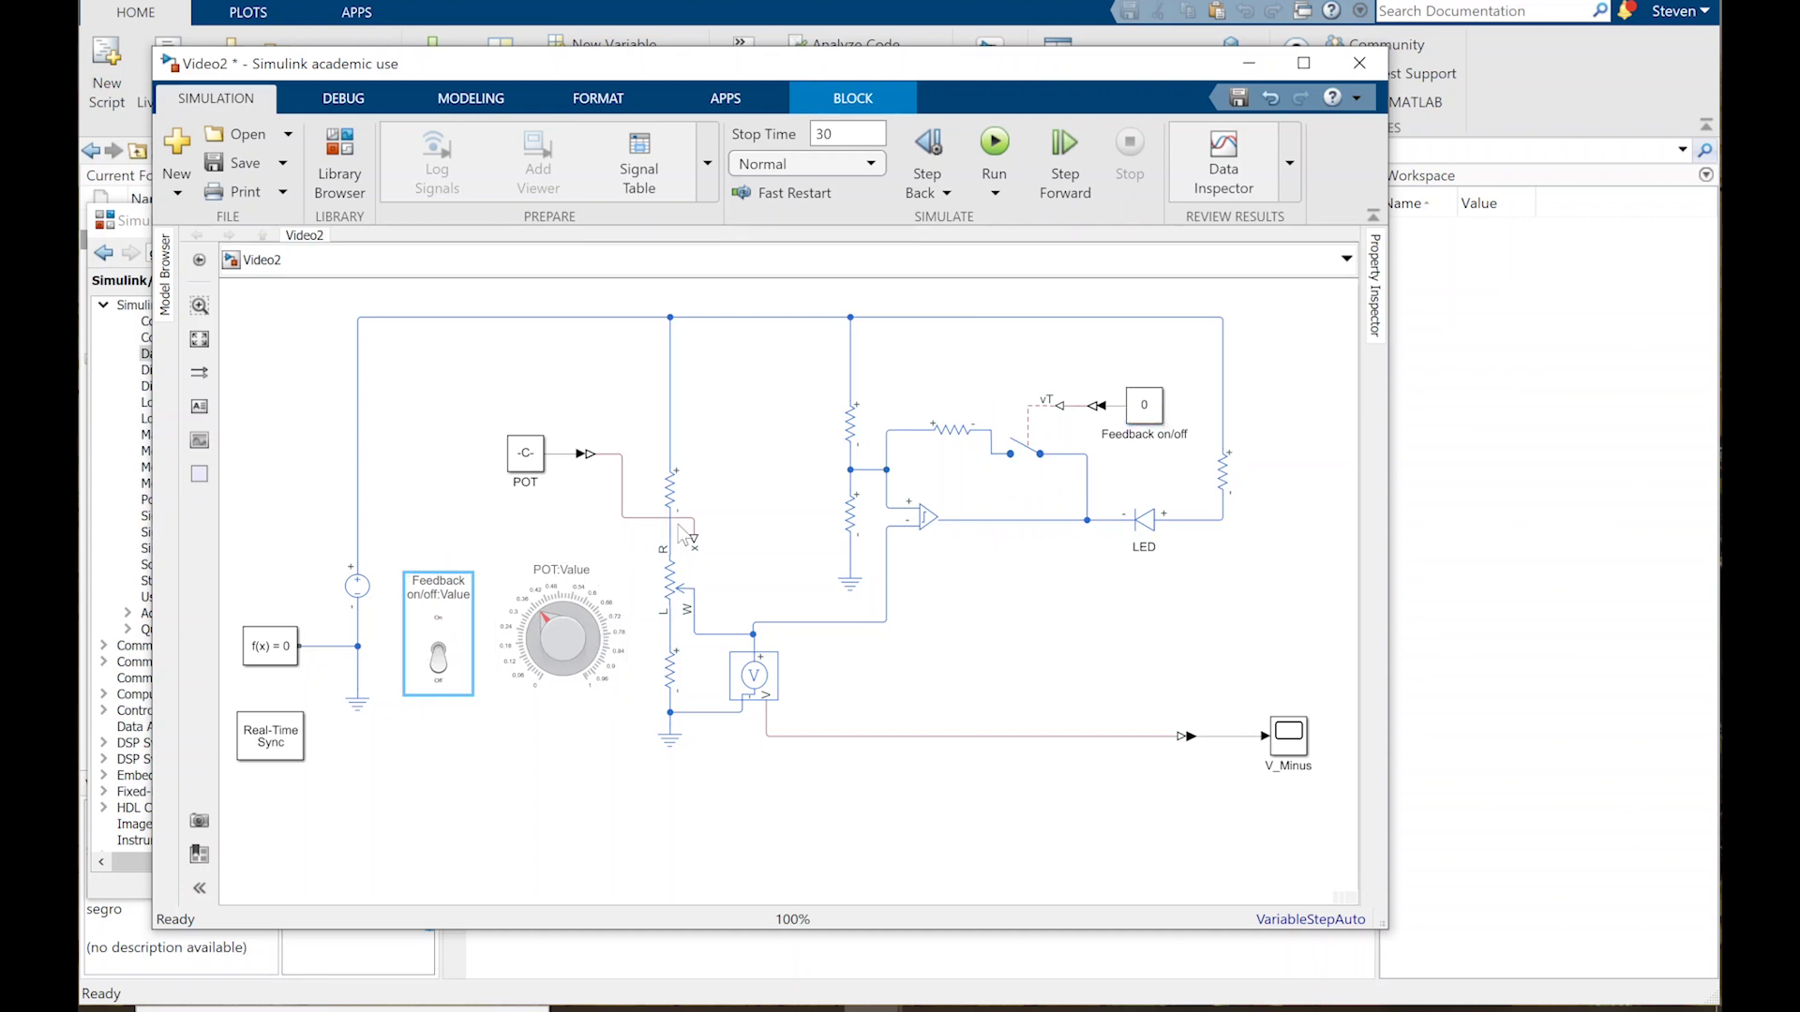
left_click(691, 561)
left_click(403, 744)
Step: Add a Current Sensor from Simscape Electrical Sensors & Transducers beside the supply-side end of the LED's series resistor
left_click(341, 159)
left_click_drag(381, 339, 387, 661)
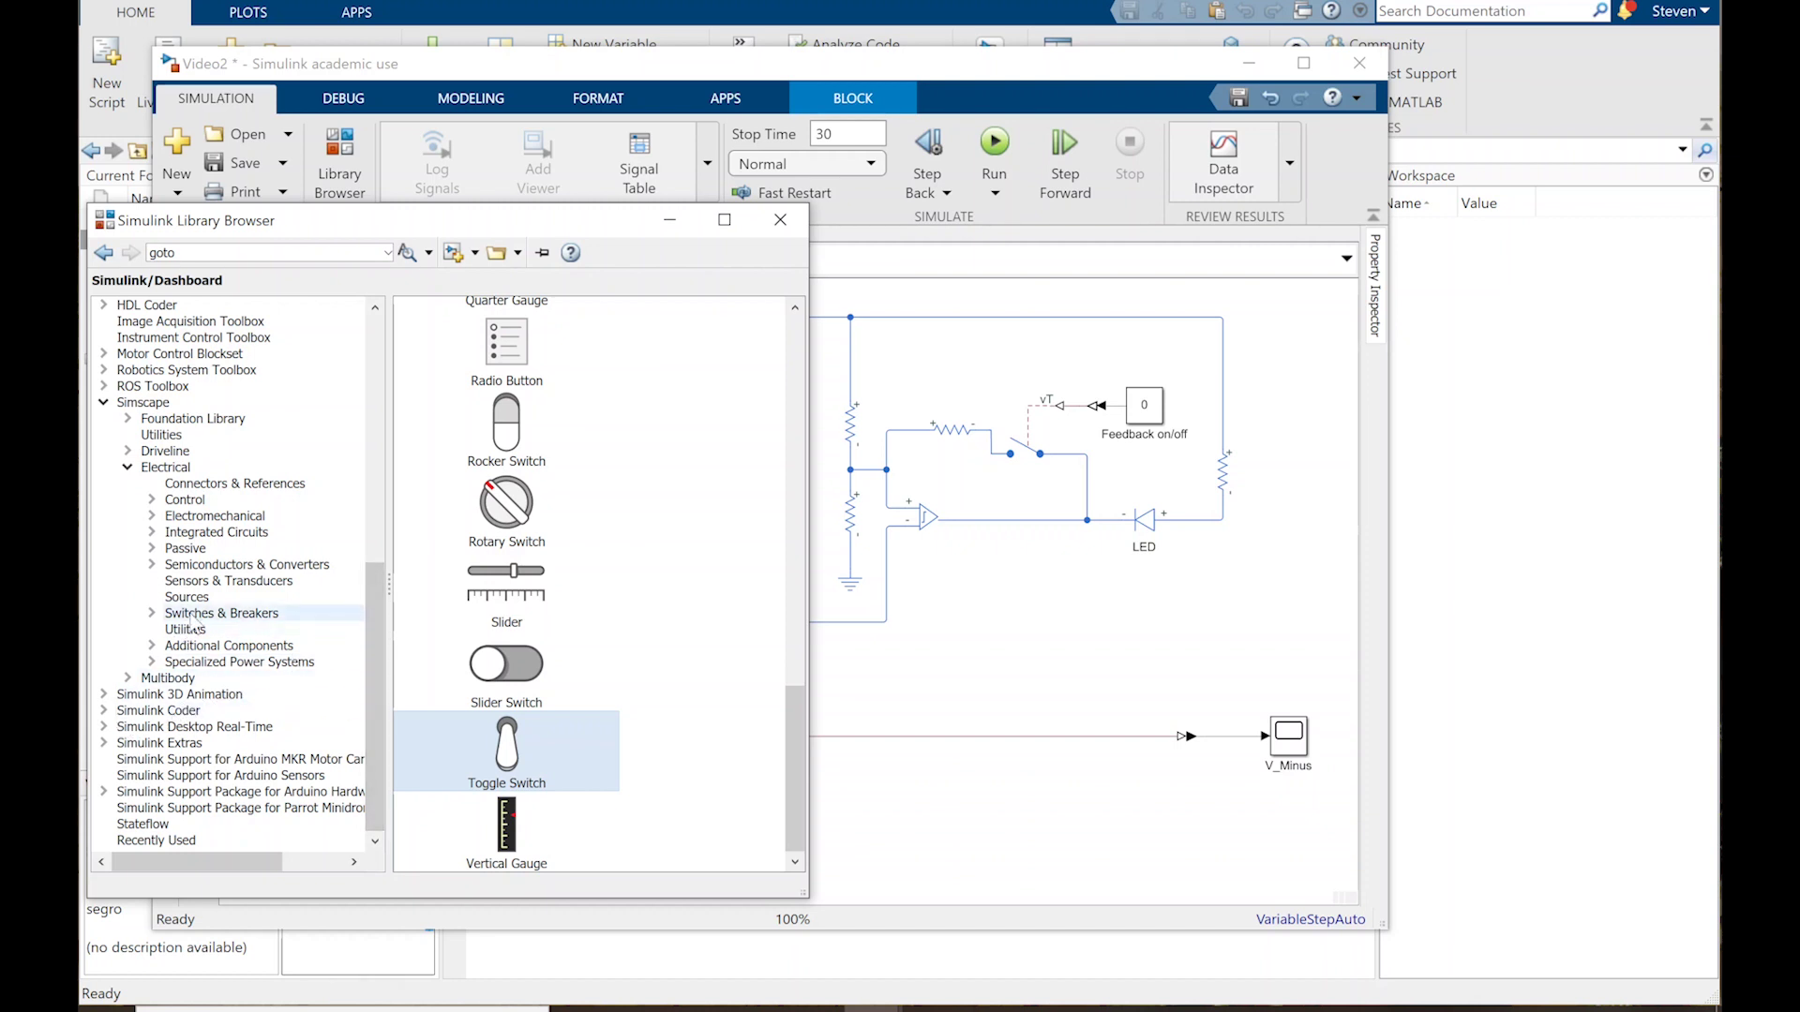
left_click(225, 582)
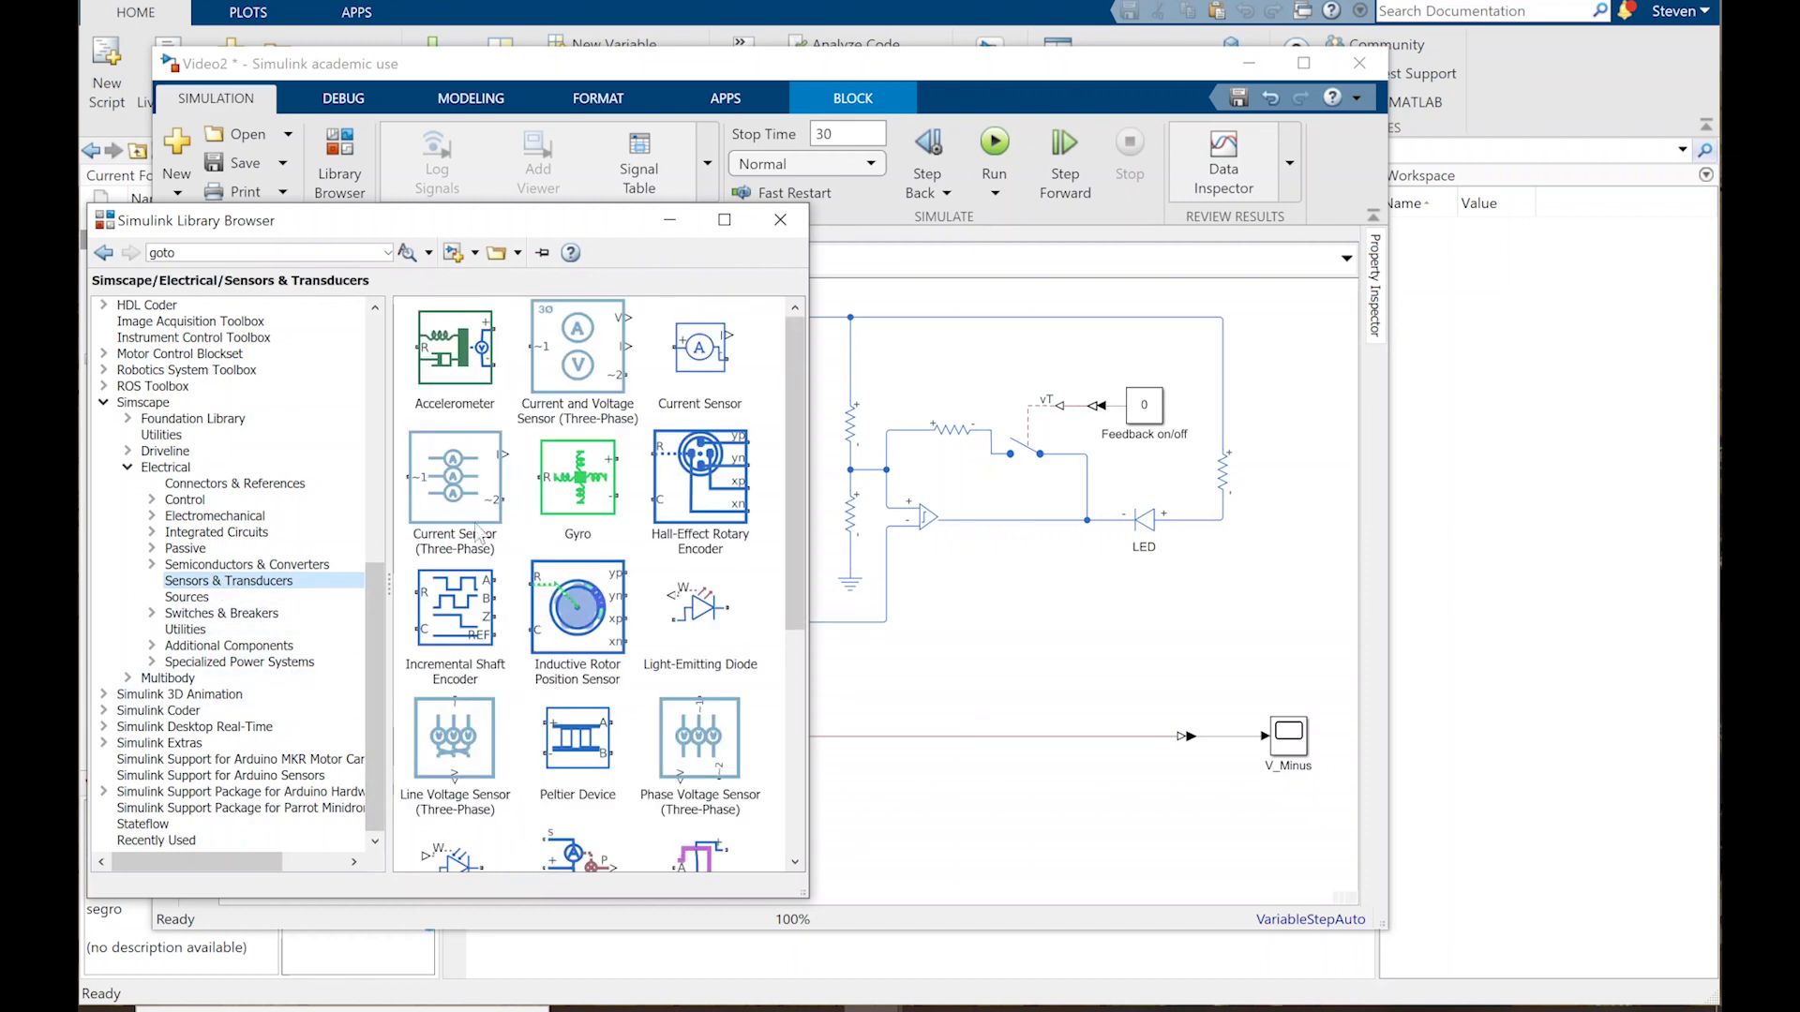
left_click_drag(739, 364, 1022, 367)
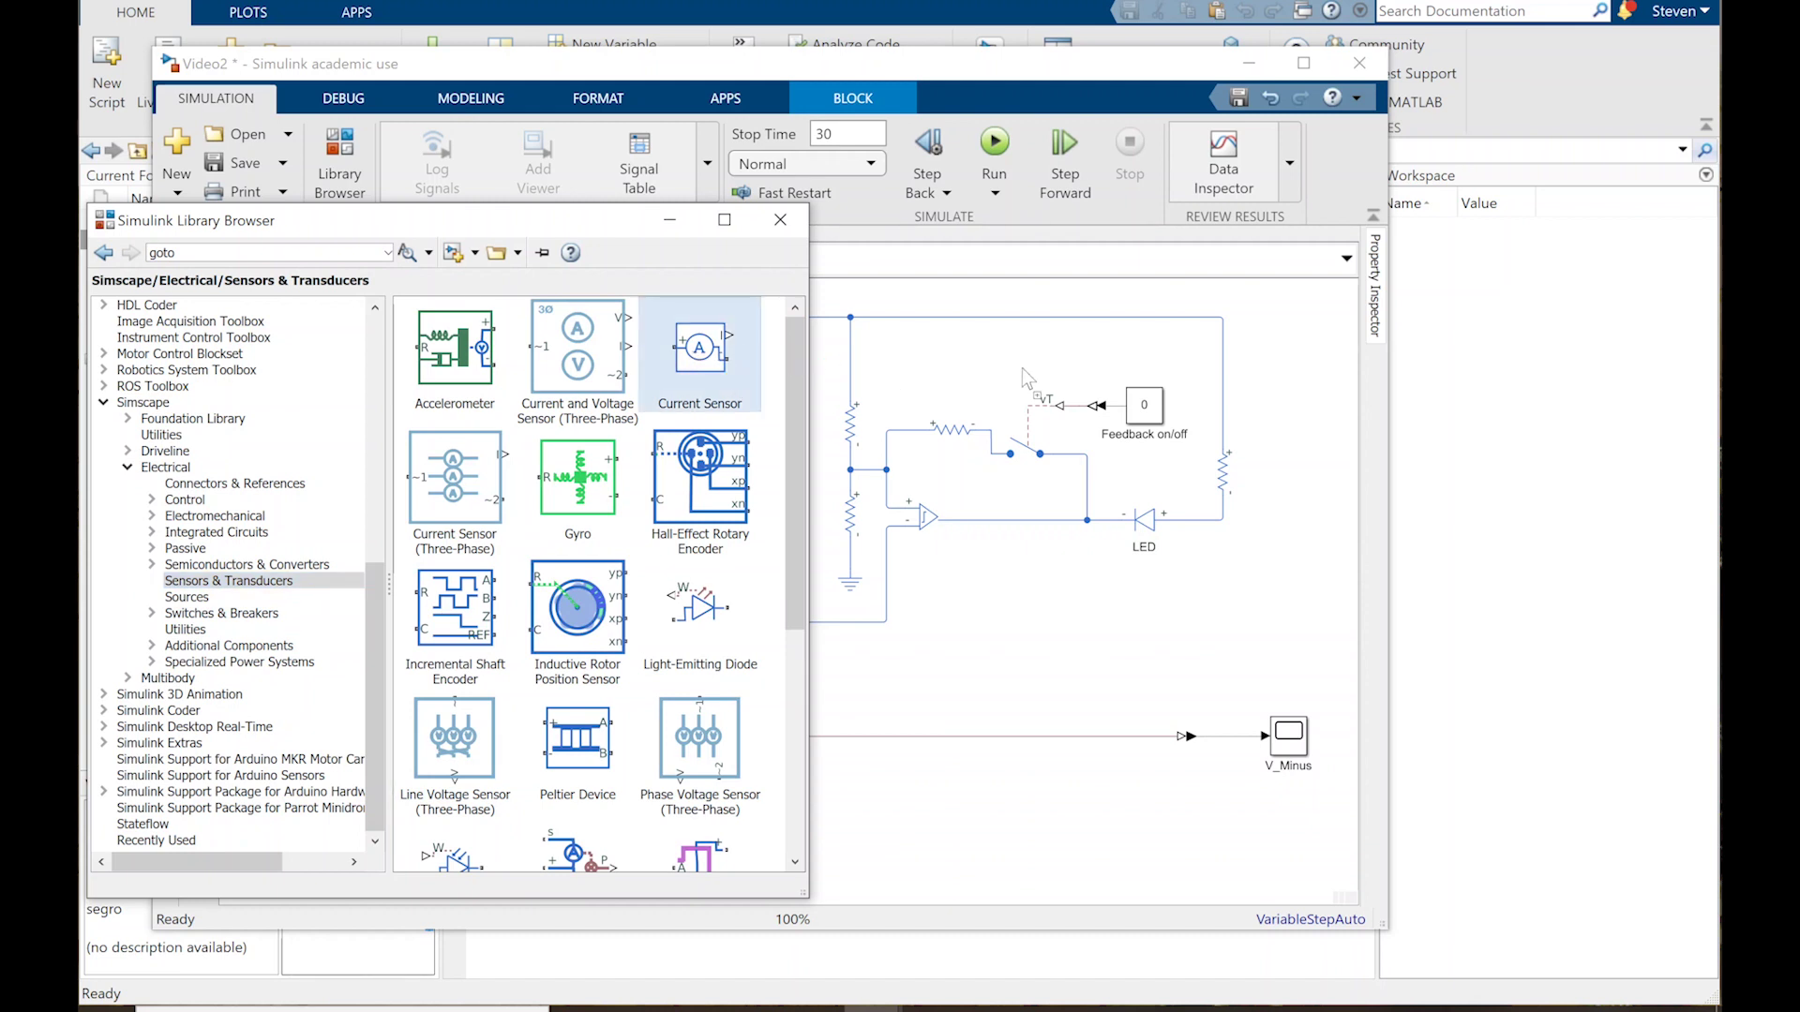
left_click_drag(1273, 383, 1282, 378)
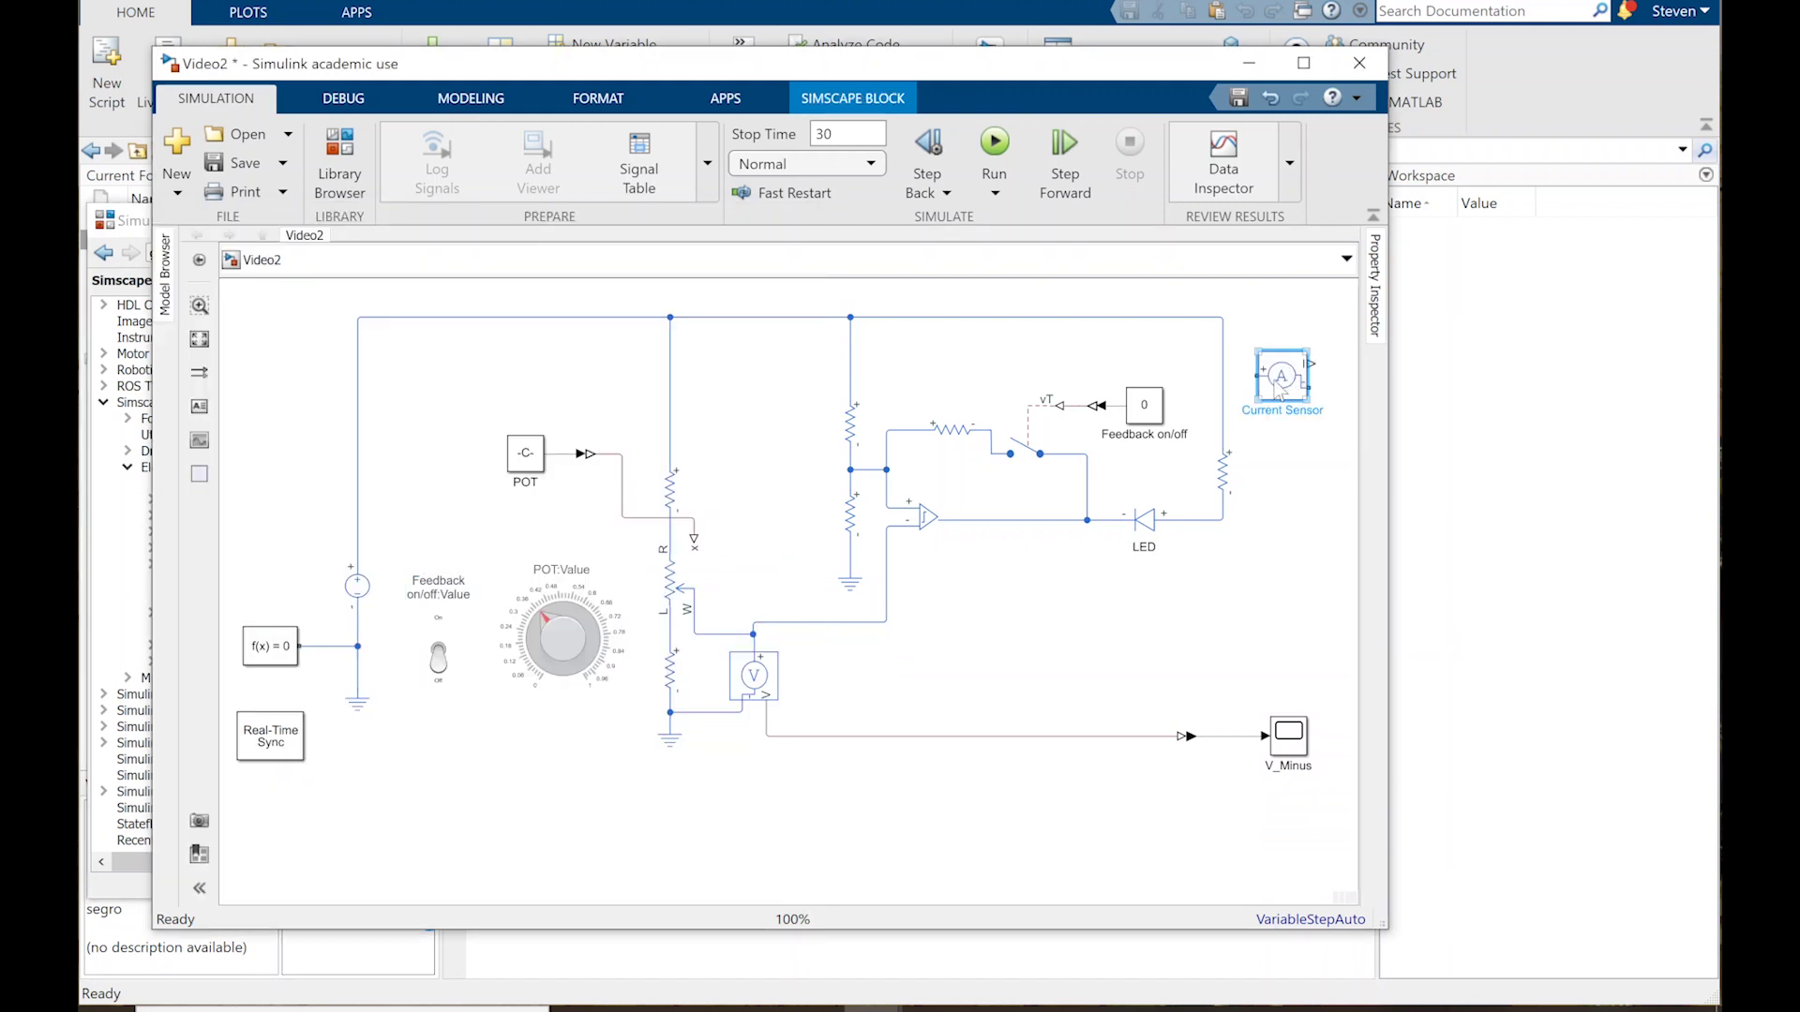
Step: Rotate the Current Sensor and insert it in series between the supply rail and the LED's series resistor, replacing the direct wire
key("ctrl+r")
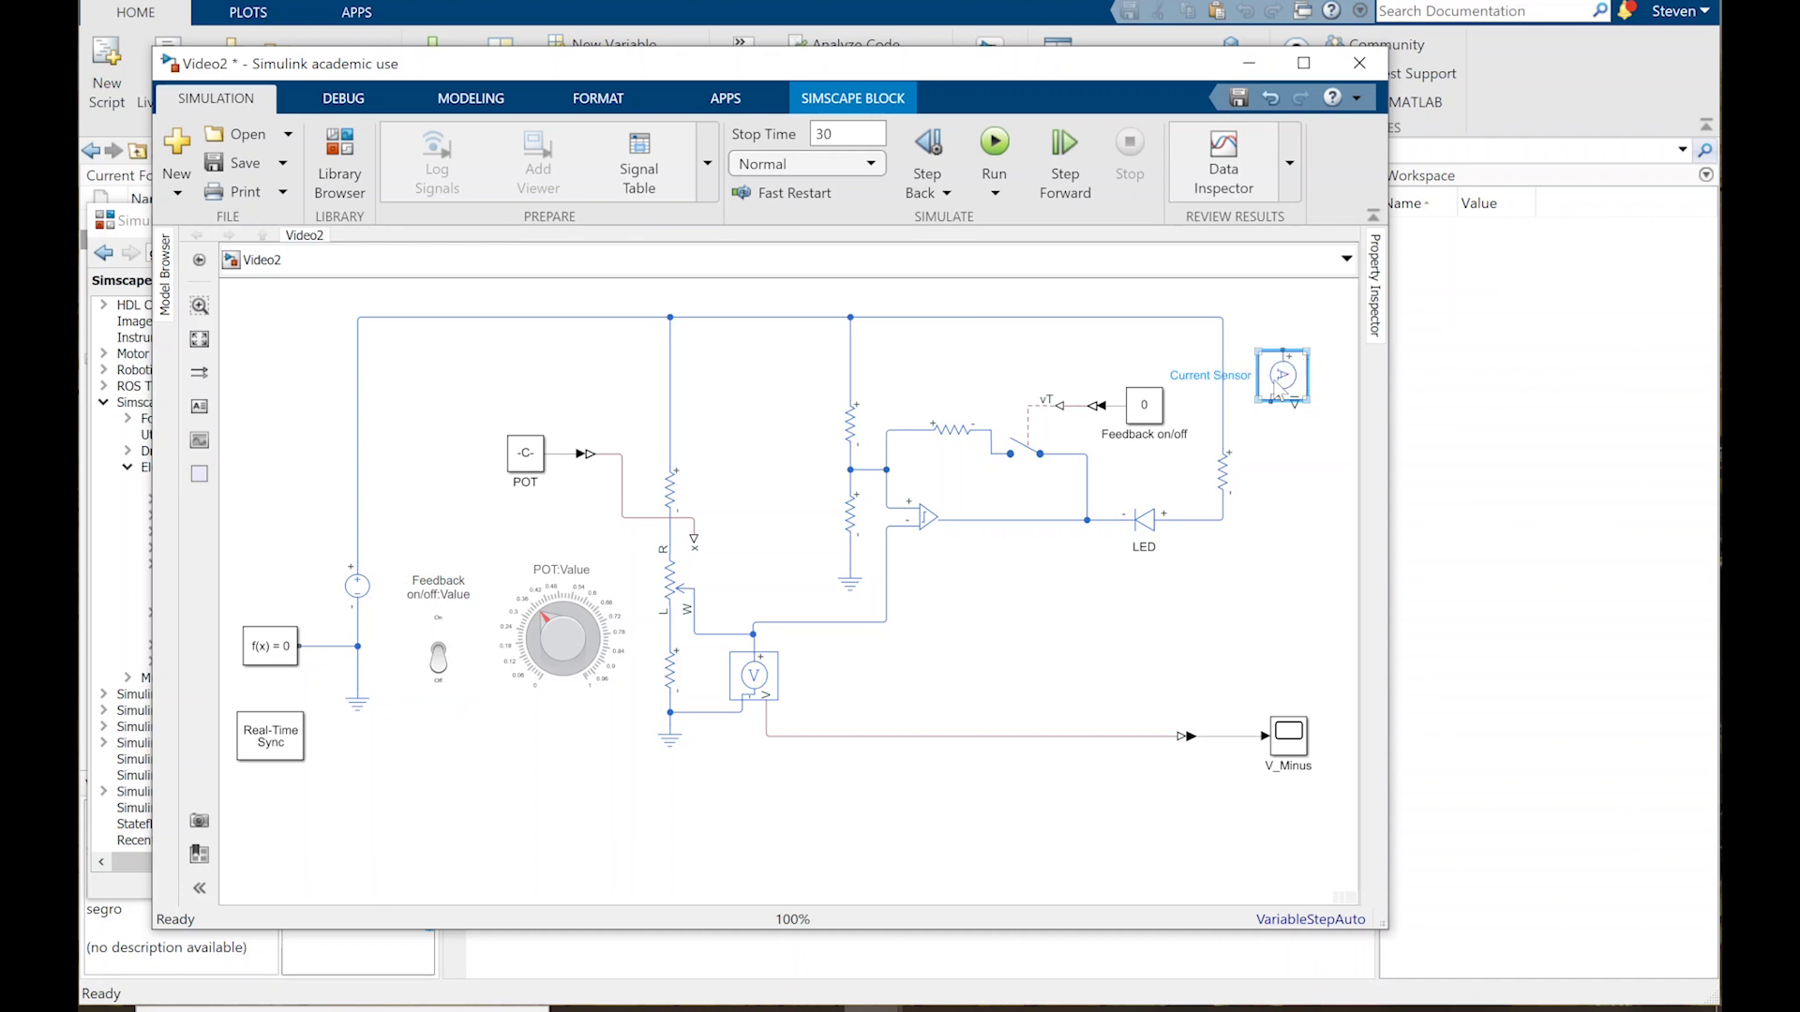
left_click(1283, 340)
left_click(1224, 402)
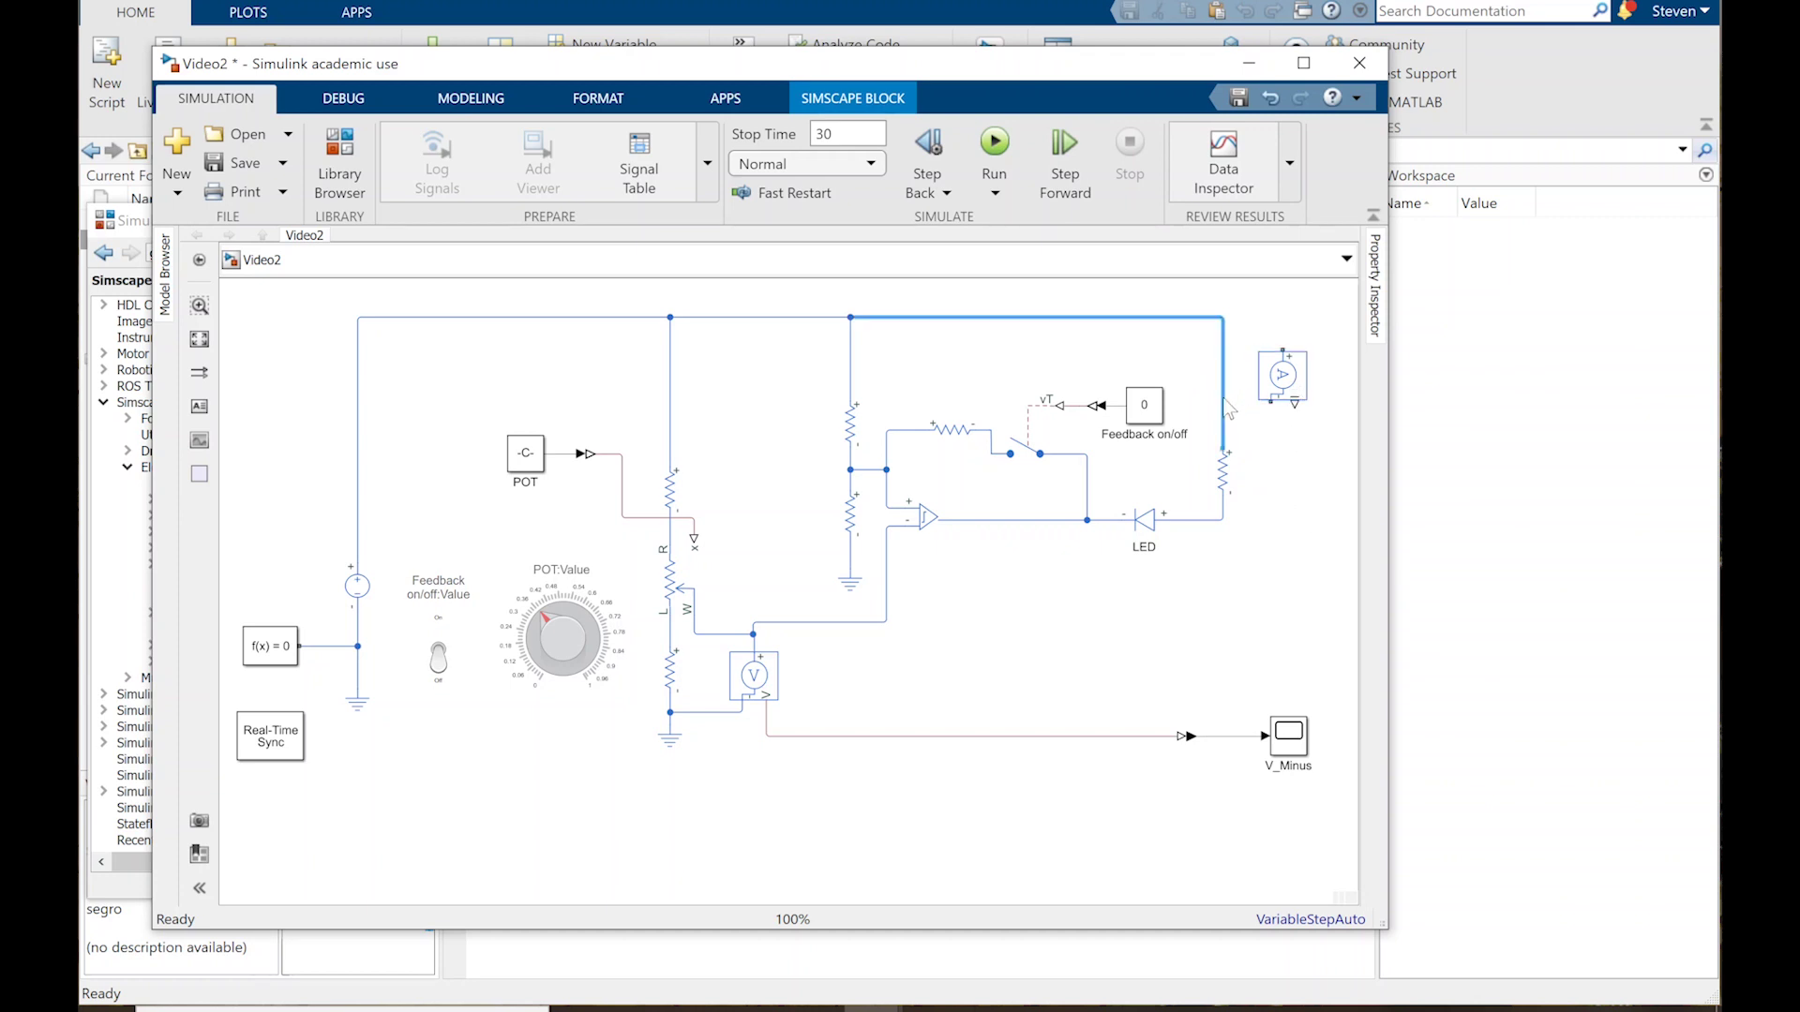
key("Delete")
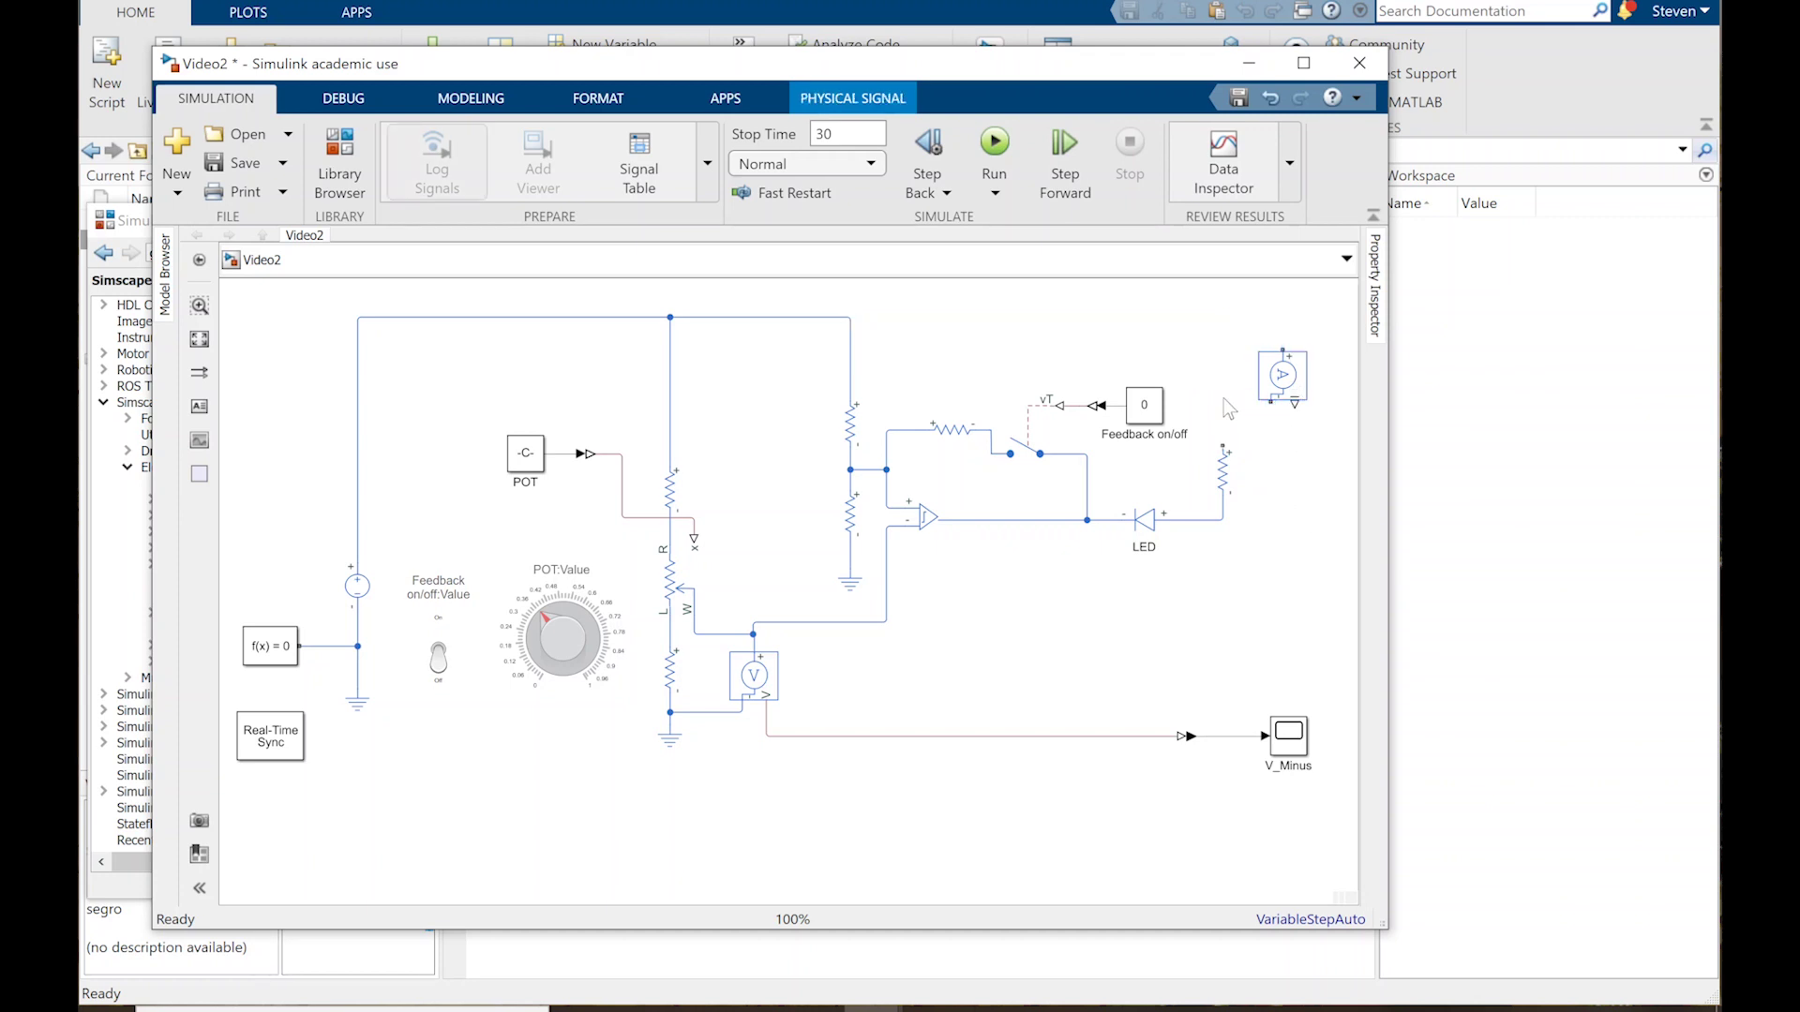
left_click_drag(1281, 401, 1233, 431)
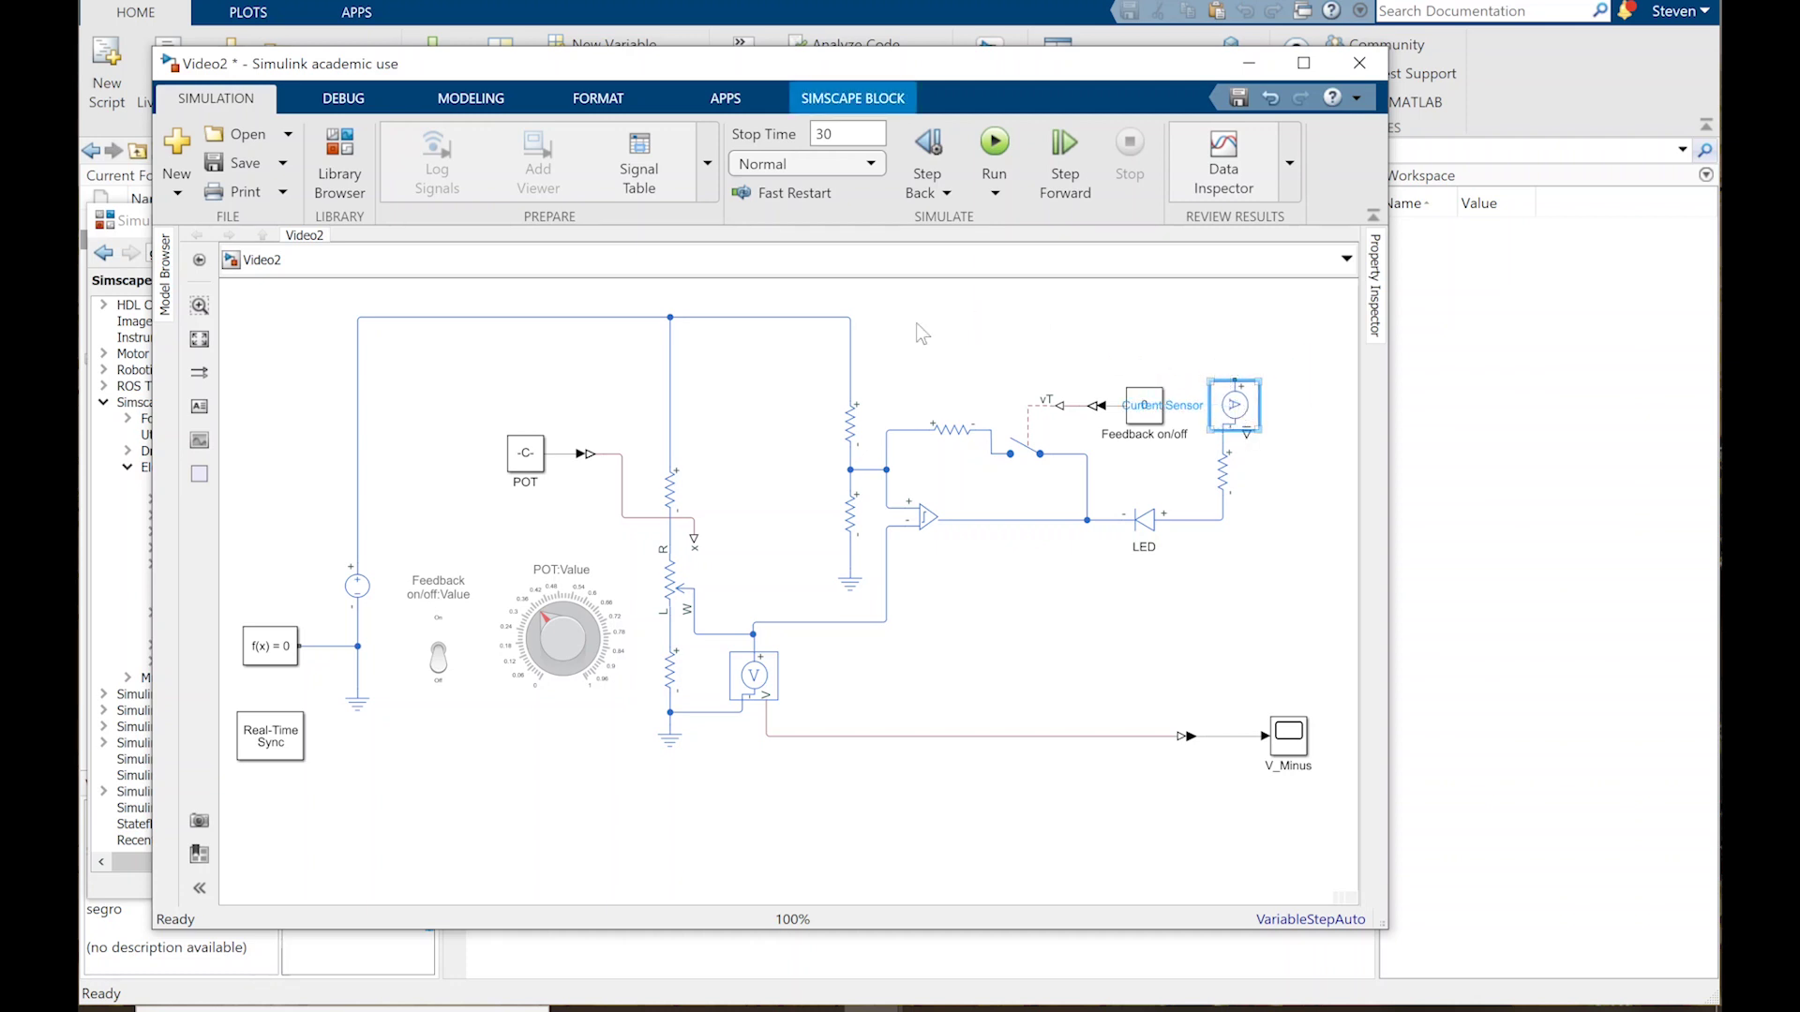
left_click_drag(1234, 383, 850, 319)
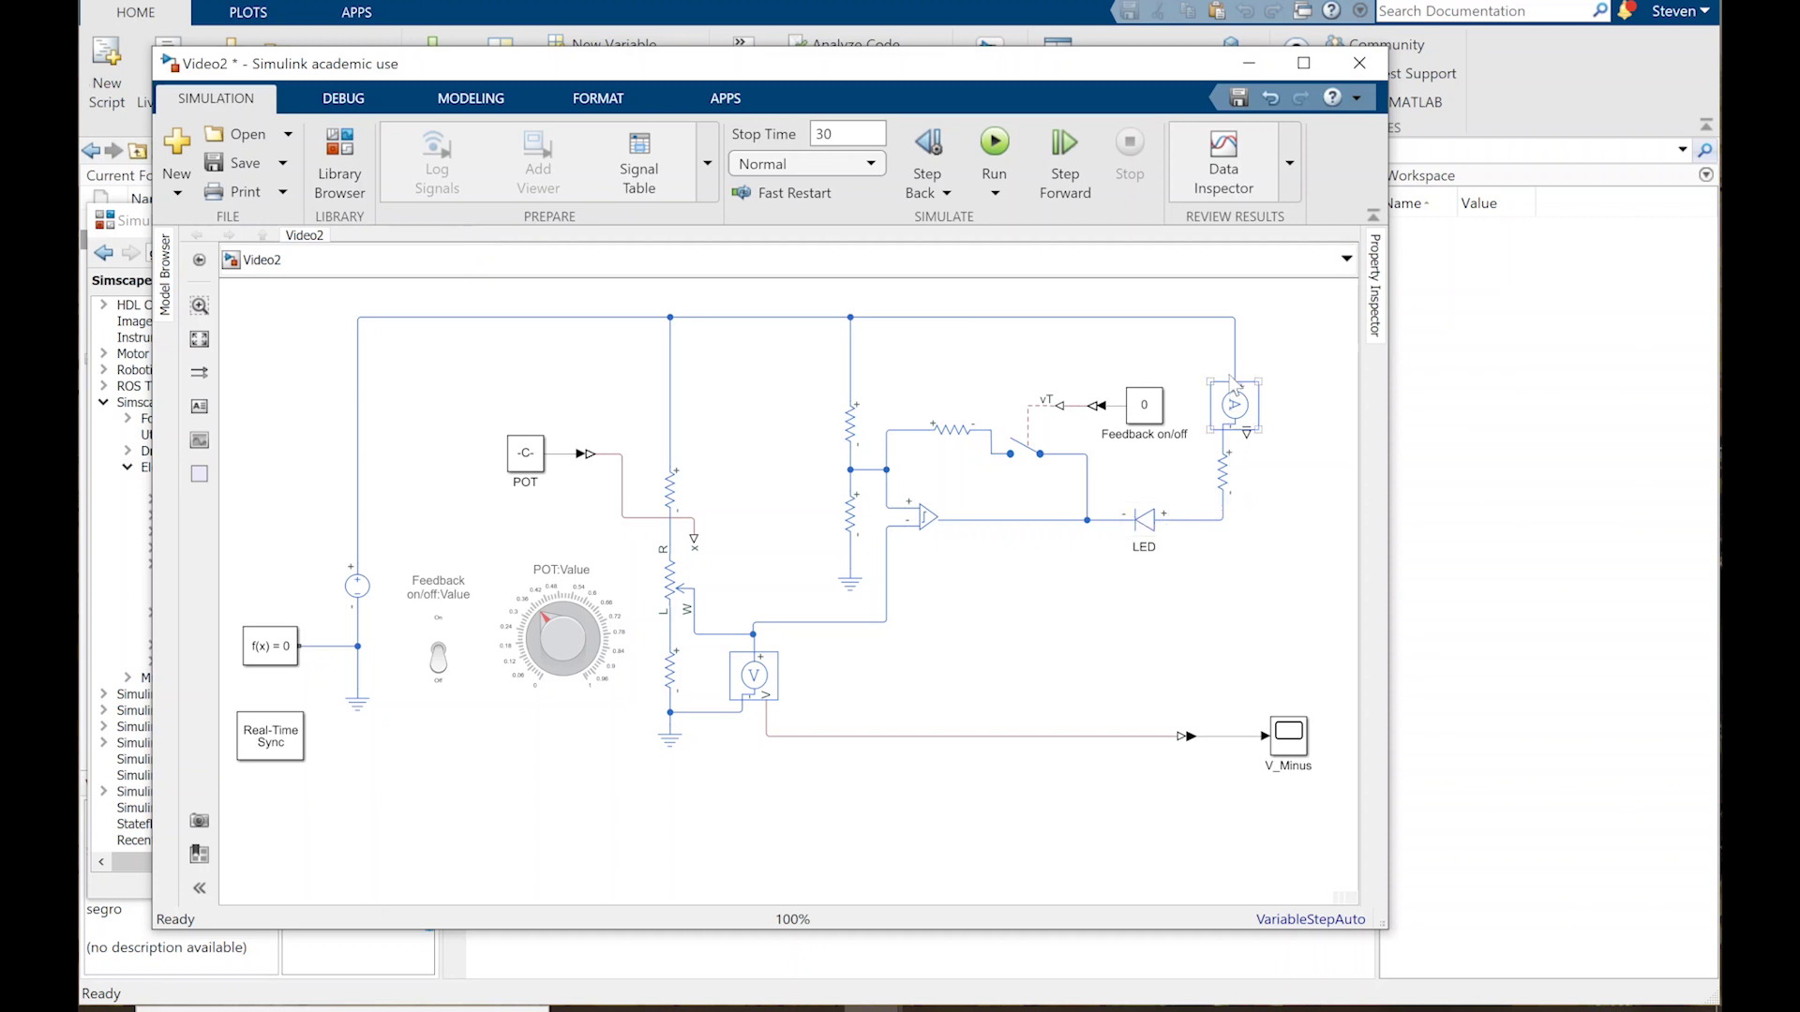
left_click(1165, 522)
left_click(1238, 408)
left_click(1001, 530)
left_click(913, 536)
left_click(756, 679)
Step: Duplicate the V_Minus scope three times, placing two evenly spaced copies above it and one below it
left_click(1283, 748)
left_click(1292, 748)
left_click_drag(1293, 750, 1295, 628)
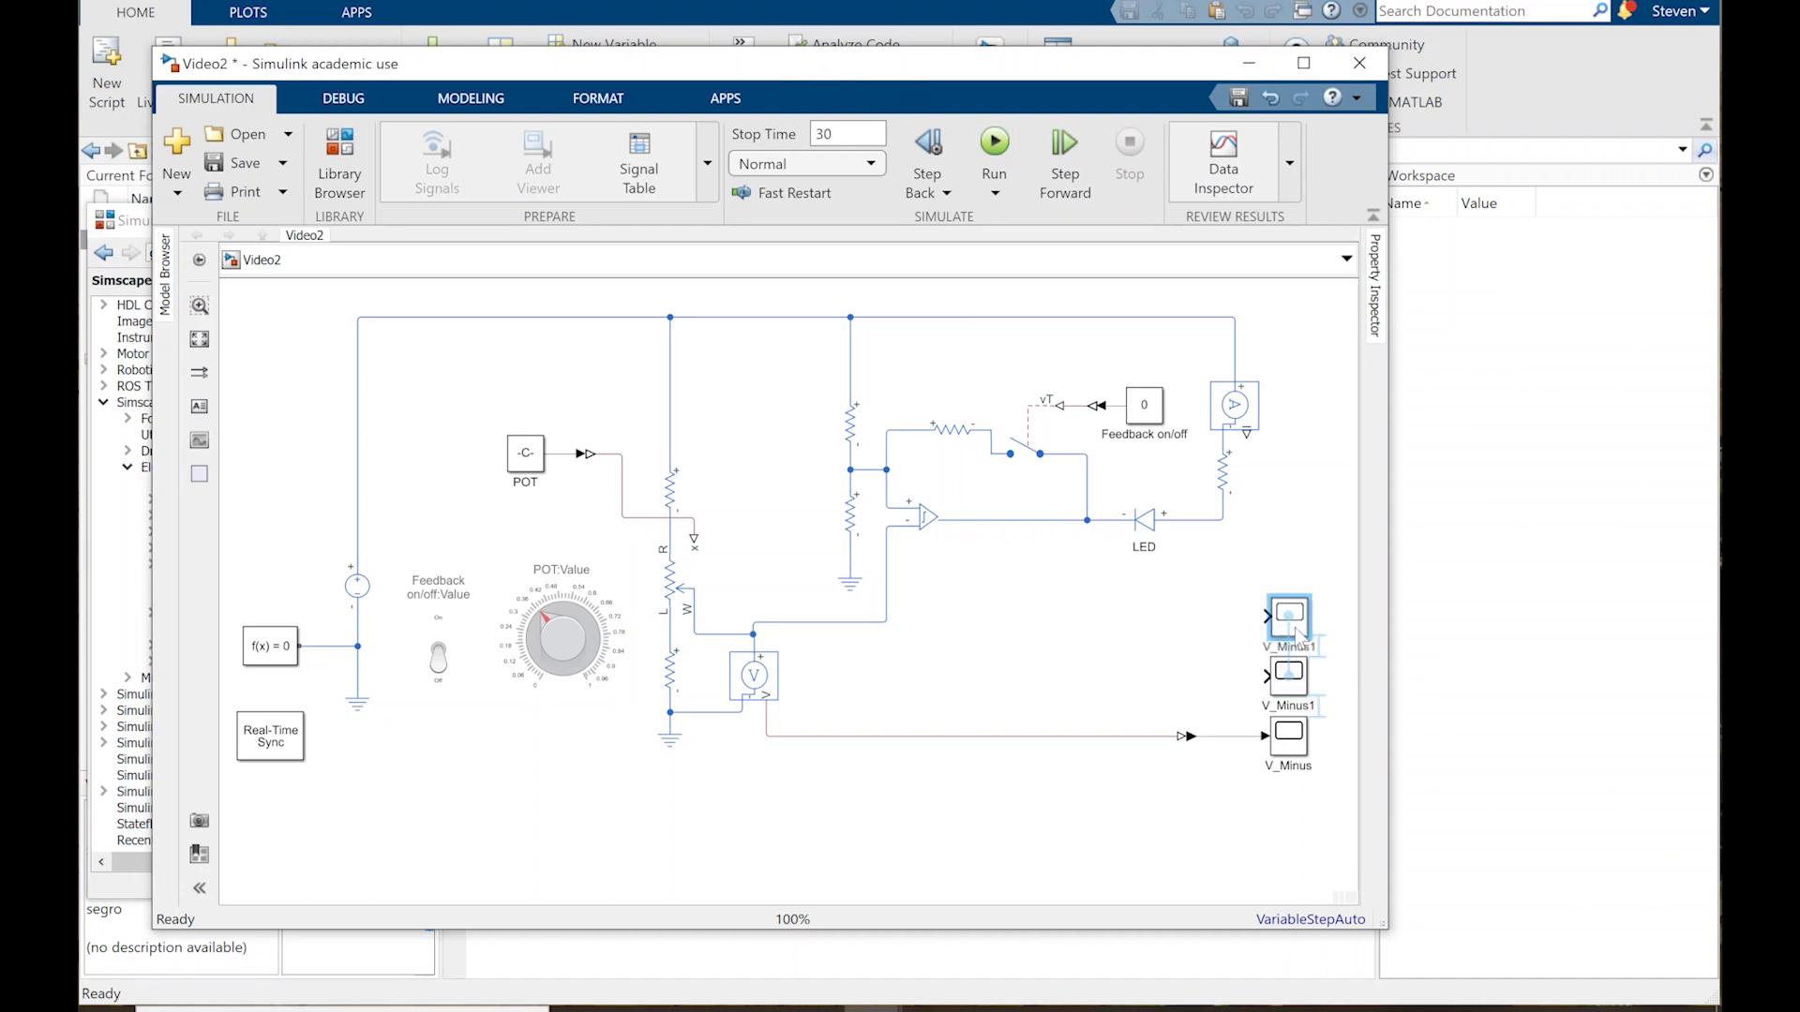
left_click(1294, 752)
left_click_drag(1293, 752, 1296, 829)
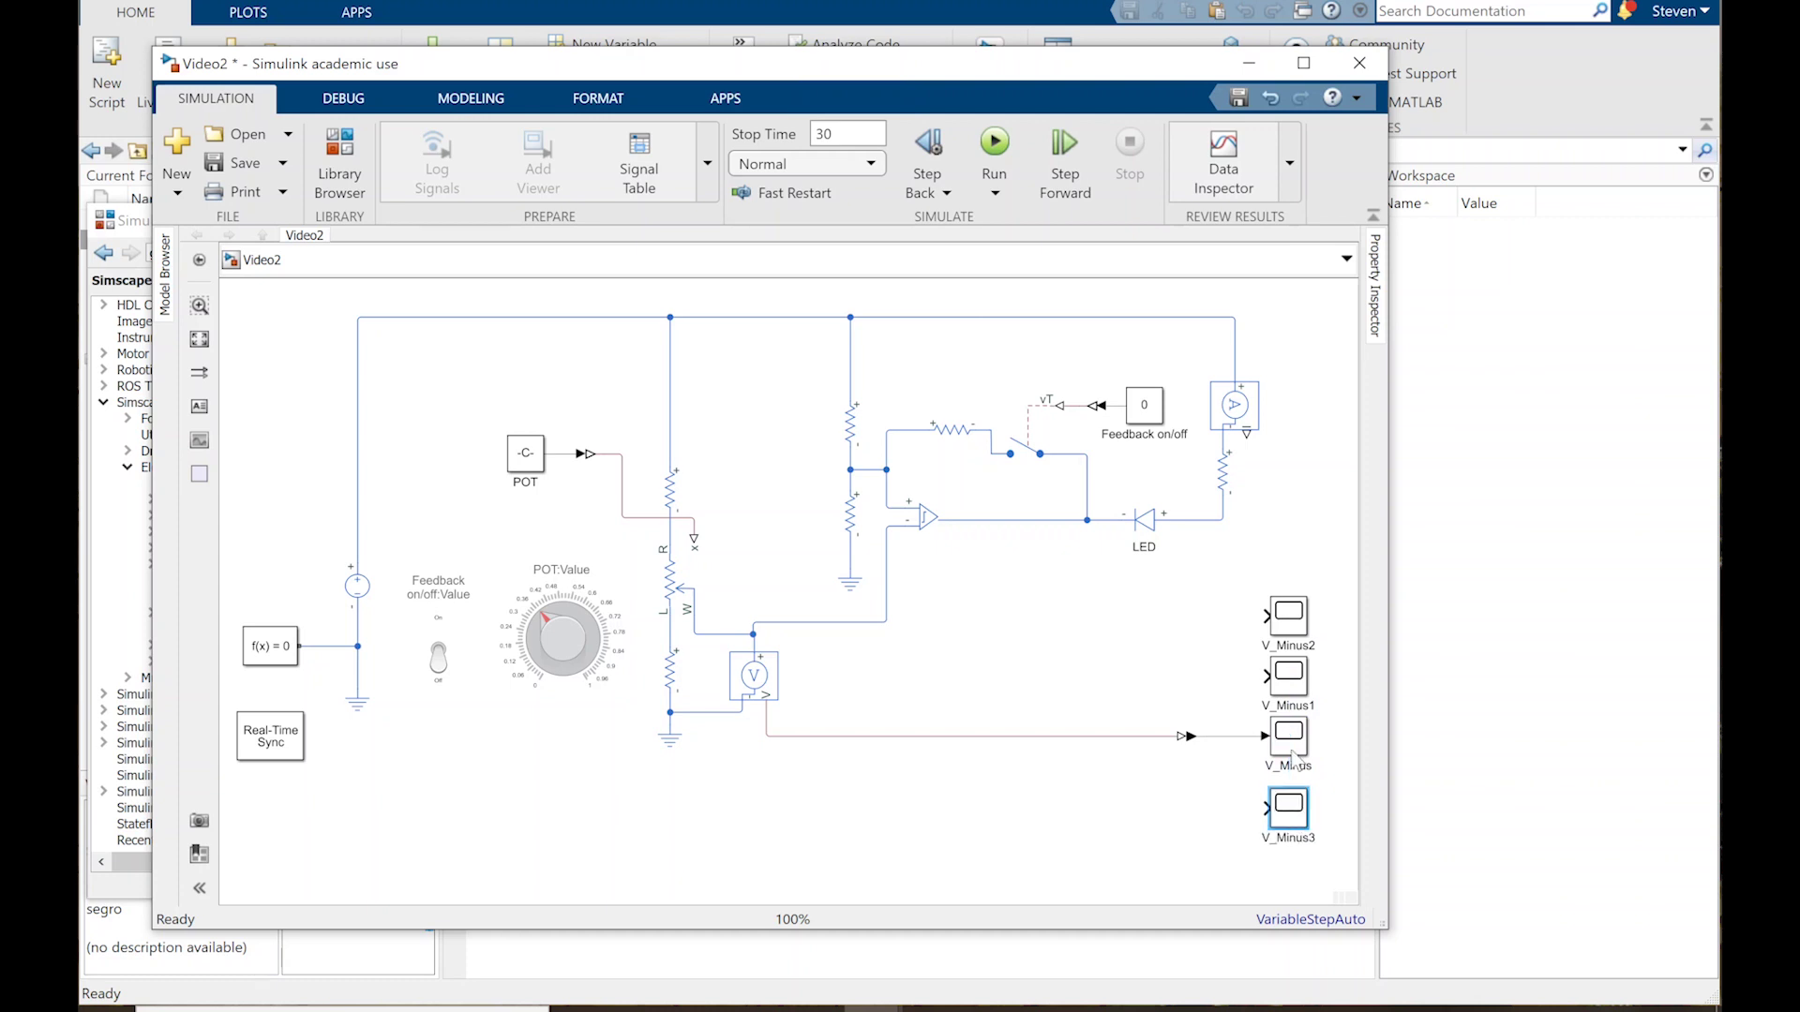
left_click(1294, 609)
left_click_drag(1293, 609, 1296, 610)
left_click_drag(1294, 685, 1293, 676)
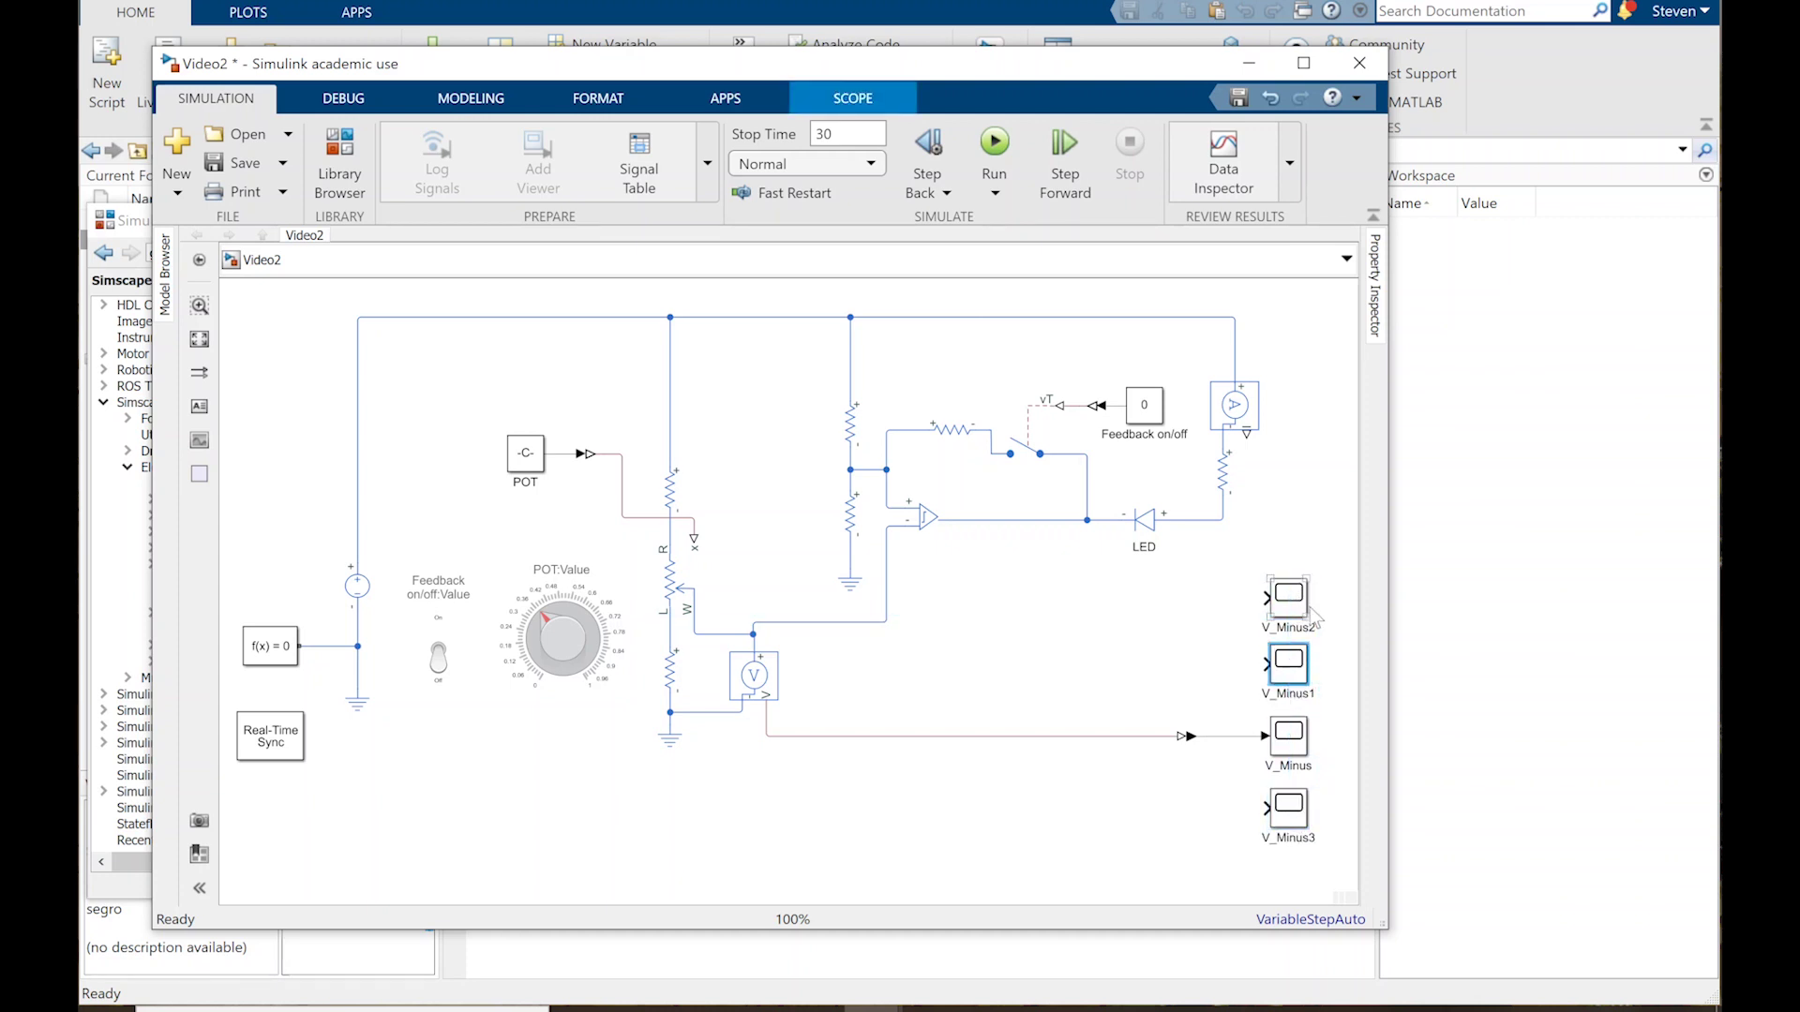
Step: Rename the uppermost scope copy as I_Load and the copy directly above V_Minus as V_Plus
left_click(1303, 618)
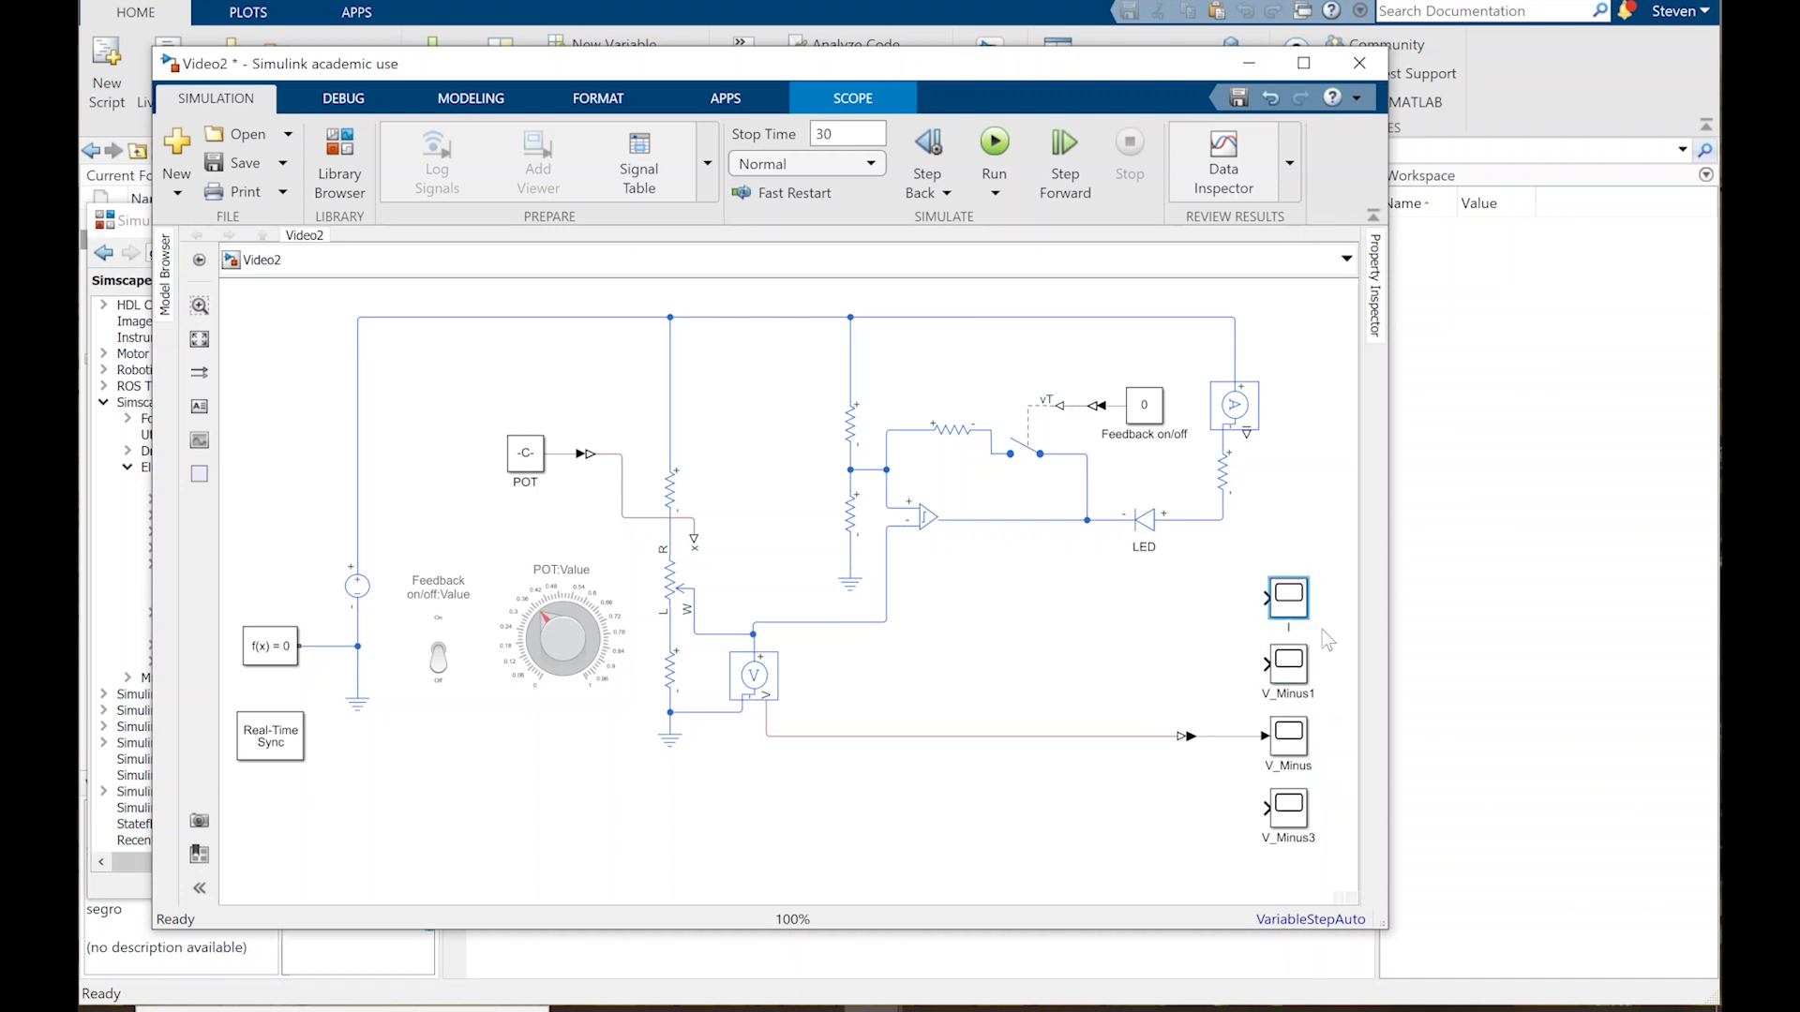
type("I_Load")
left_click(1289, 664)
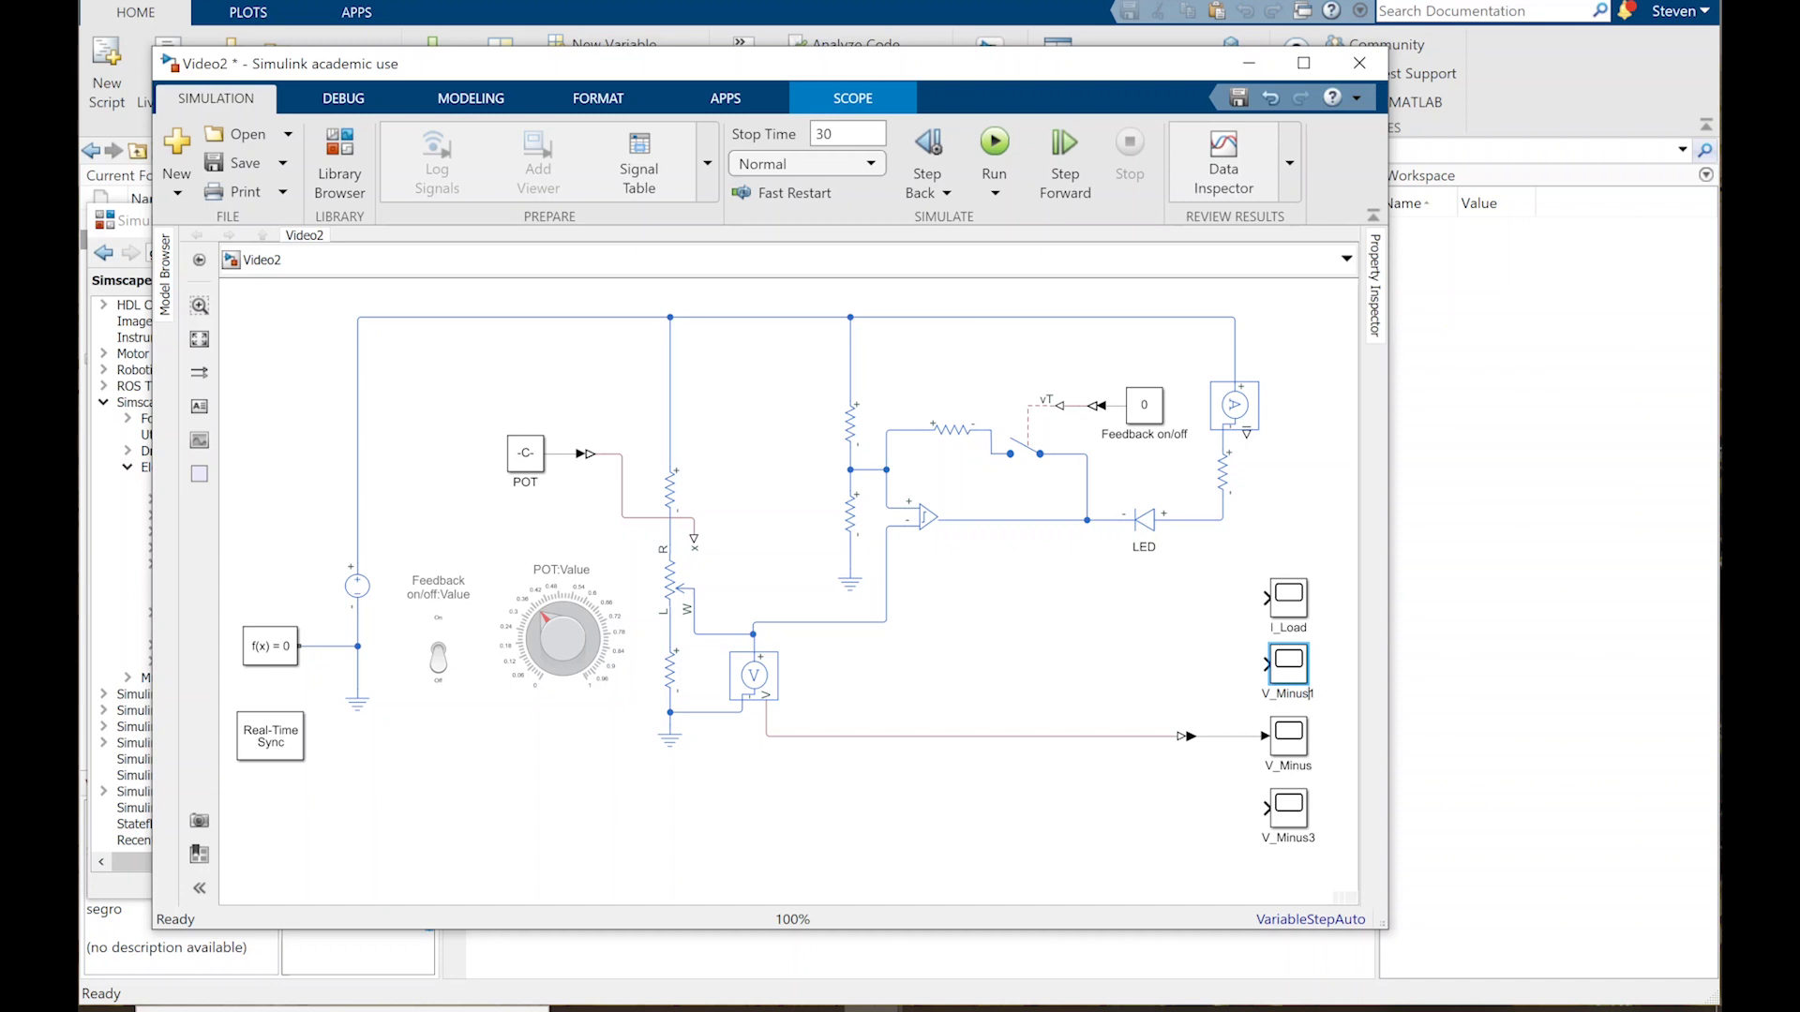
key("BackSpace")
key("BackSpace")
key("BackSpace")
key("BackSpace")
key("BackSpace")
key("BackSpace")
type("Pluys")
key("BackSpace")
key("BackSpace")
type("s")
Step: Rename the scope copy below V_Minus as Vo
left_click(1302, 837)
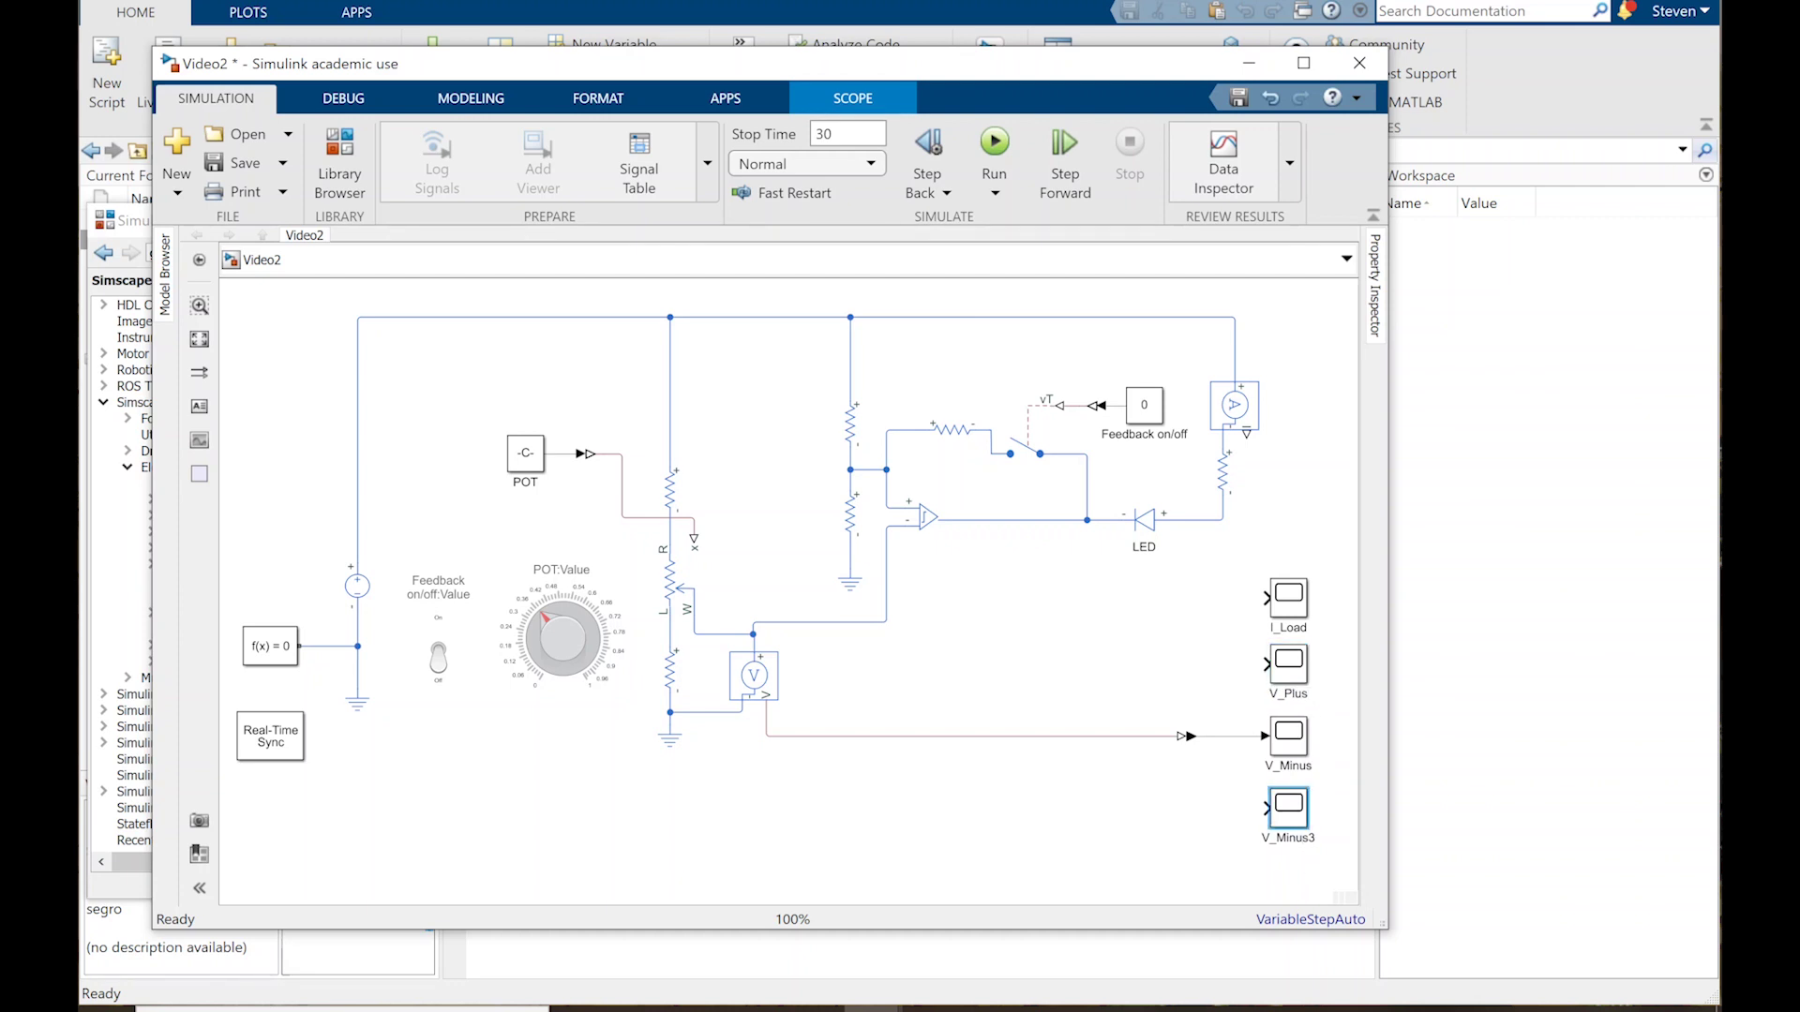
key("BackSpace")
key("BackSpace")
key("BackSpace")
key("BackSpace")
key("BackSpace")
key("BackSpace")
type("o")
Step: Add a PS-Simulink Converter, rotate it to point downward and place it below the Current Sensor's output
left_click(1268, 471)
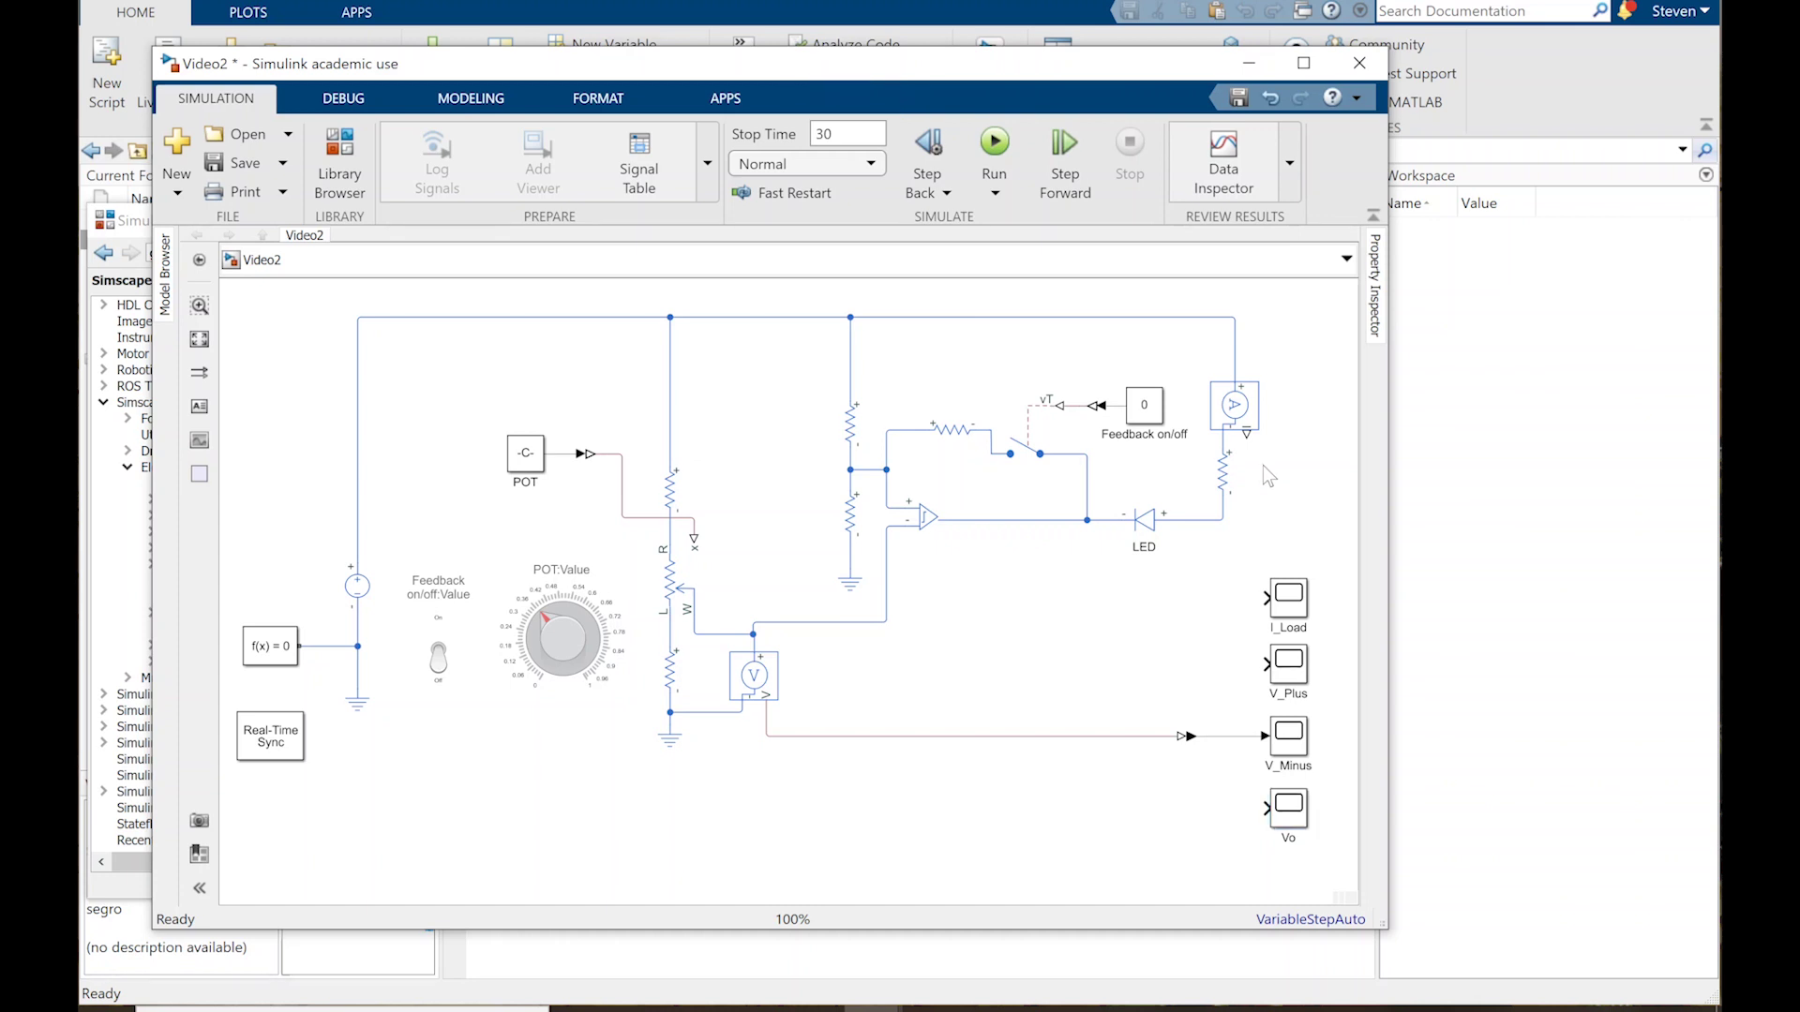
double_click(1263, 465)
type("ps")
left_click(1256, 485)
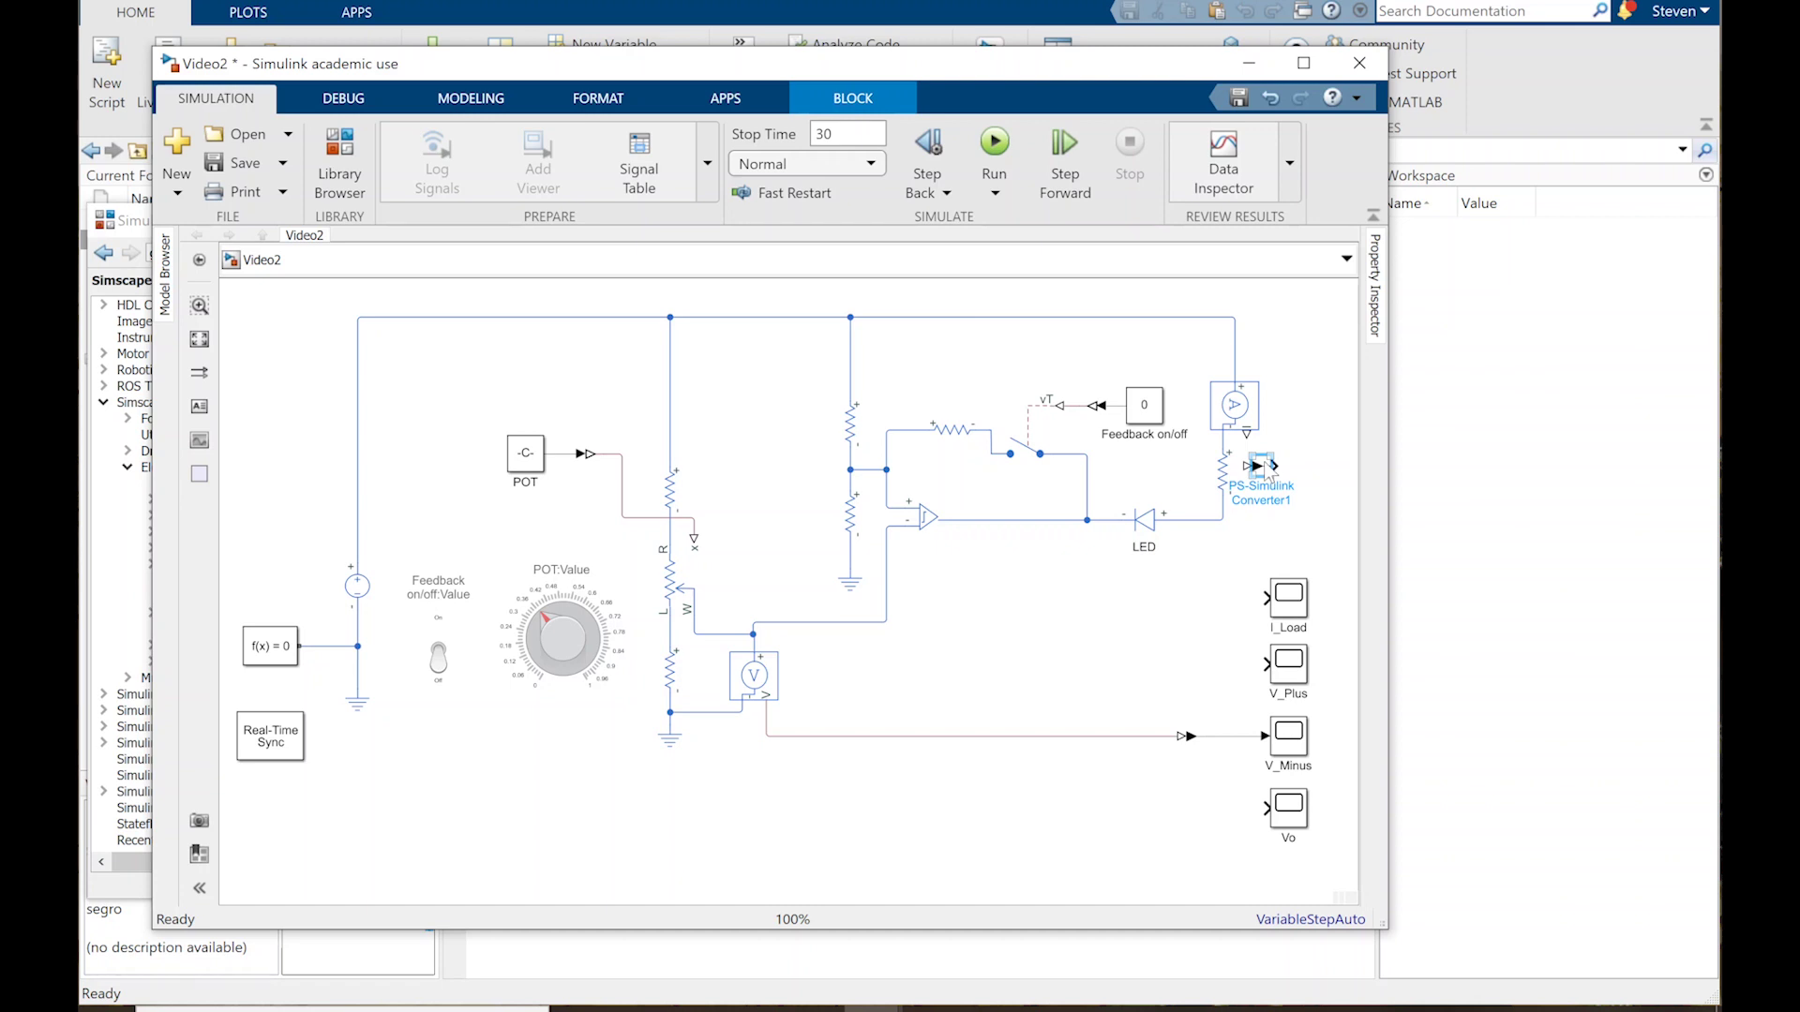
key("ctrl+r")
left_click_drag(1263, 462, 1248, 498)
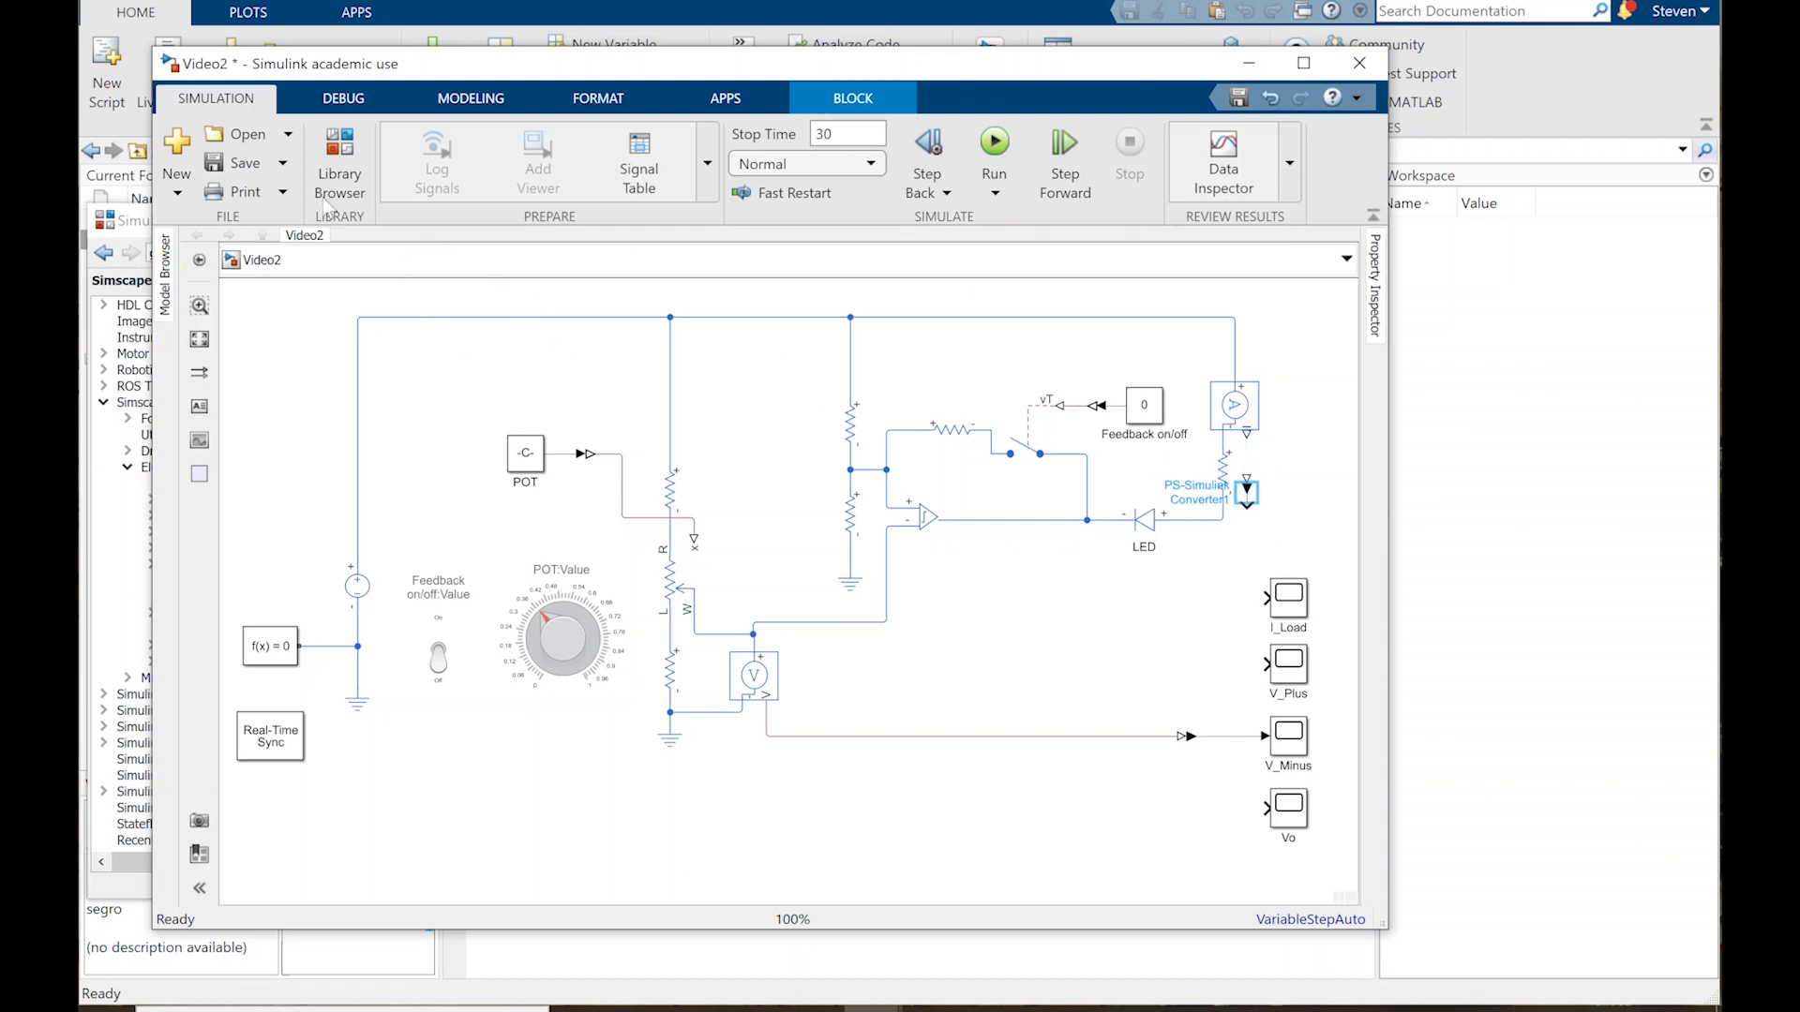
Step: Add a downward-pointing Gain block and wire the Current Sensor's output through the converter and gain to the I_Load scope
left_click(349, 161)
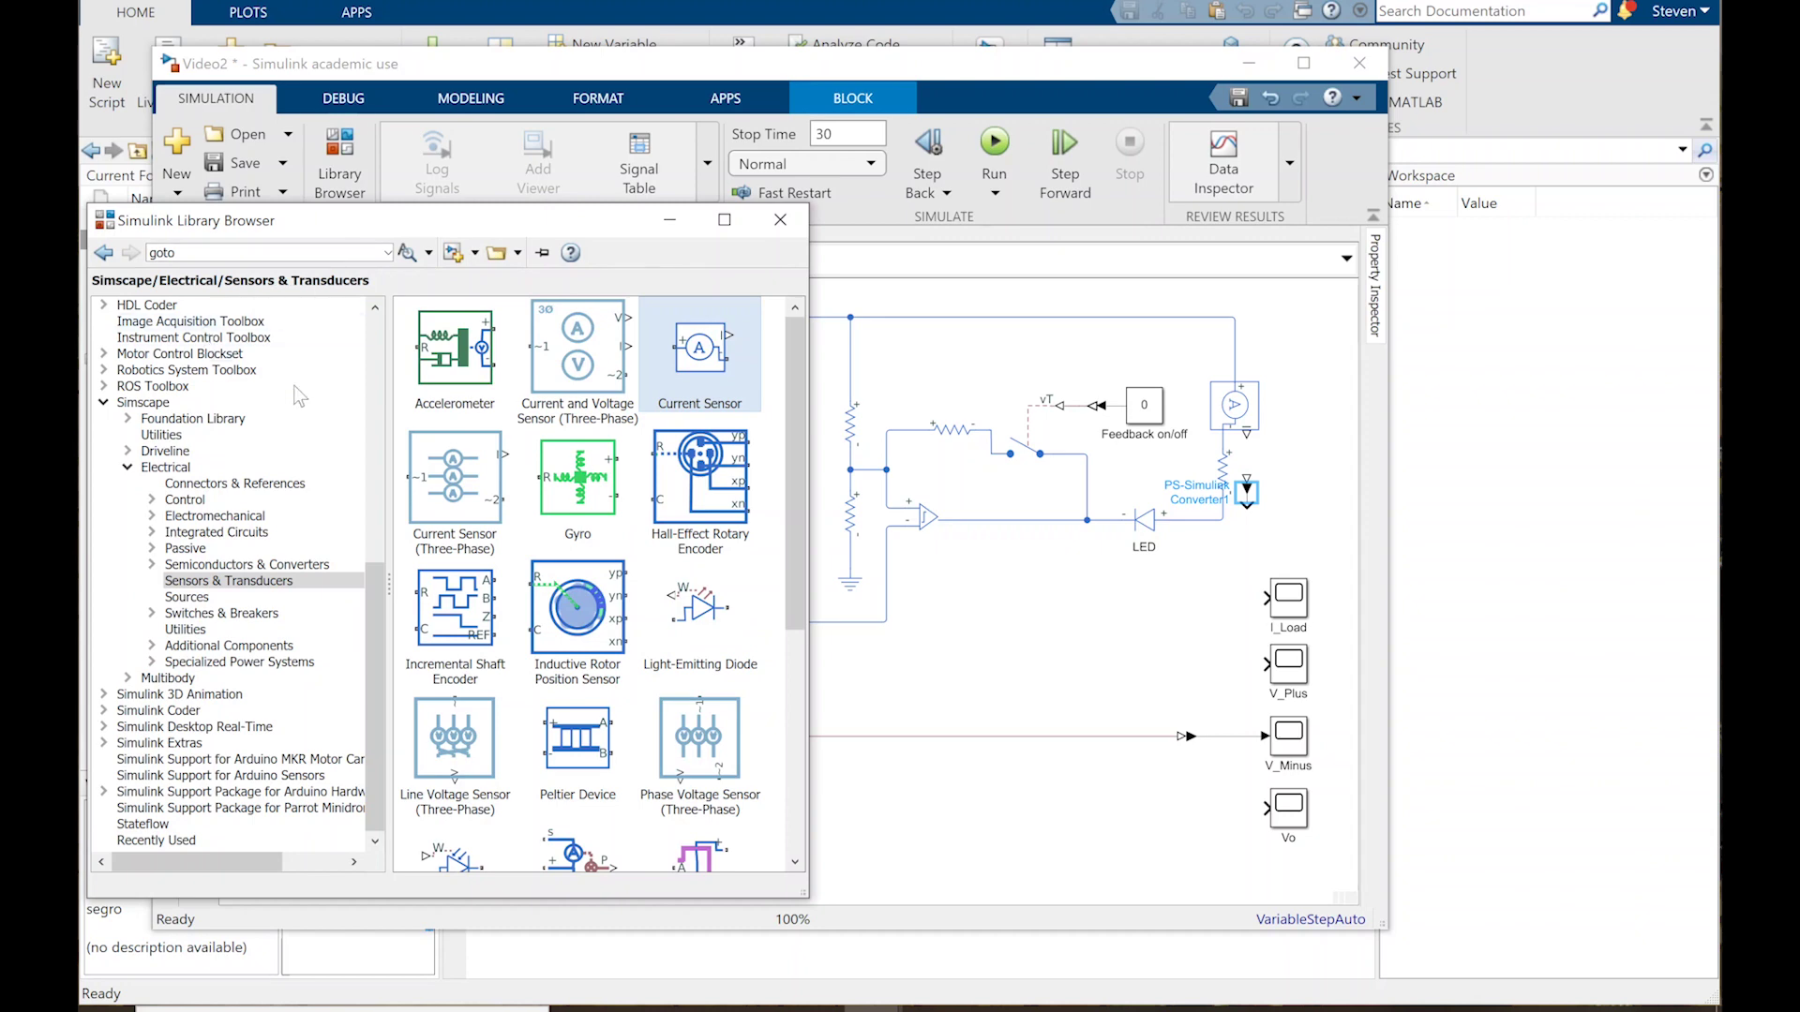
left_click_drag(374, 572, 374, 328)
left_click(210, 328)
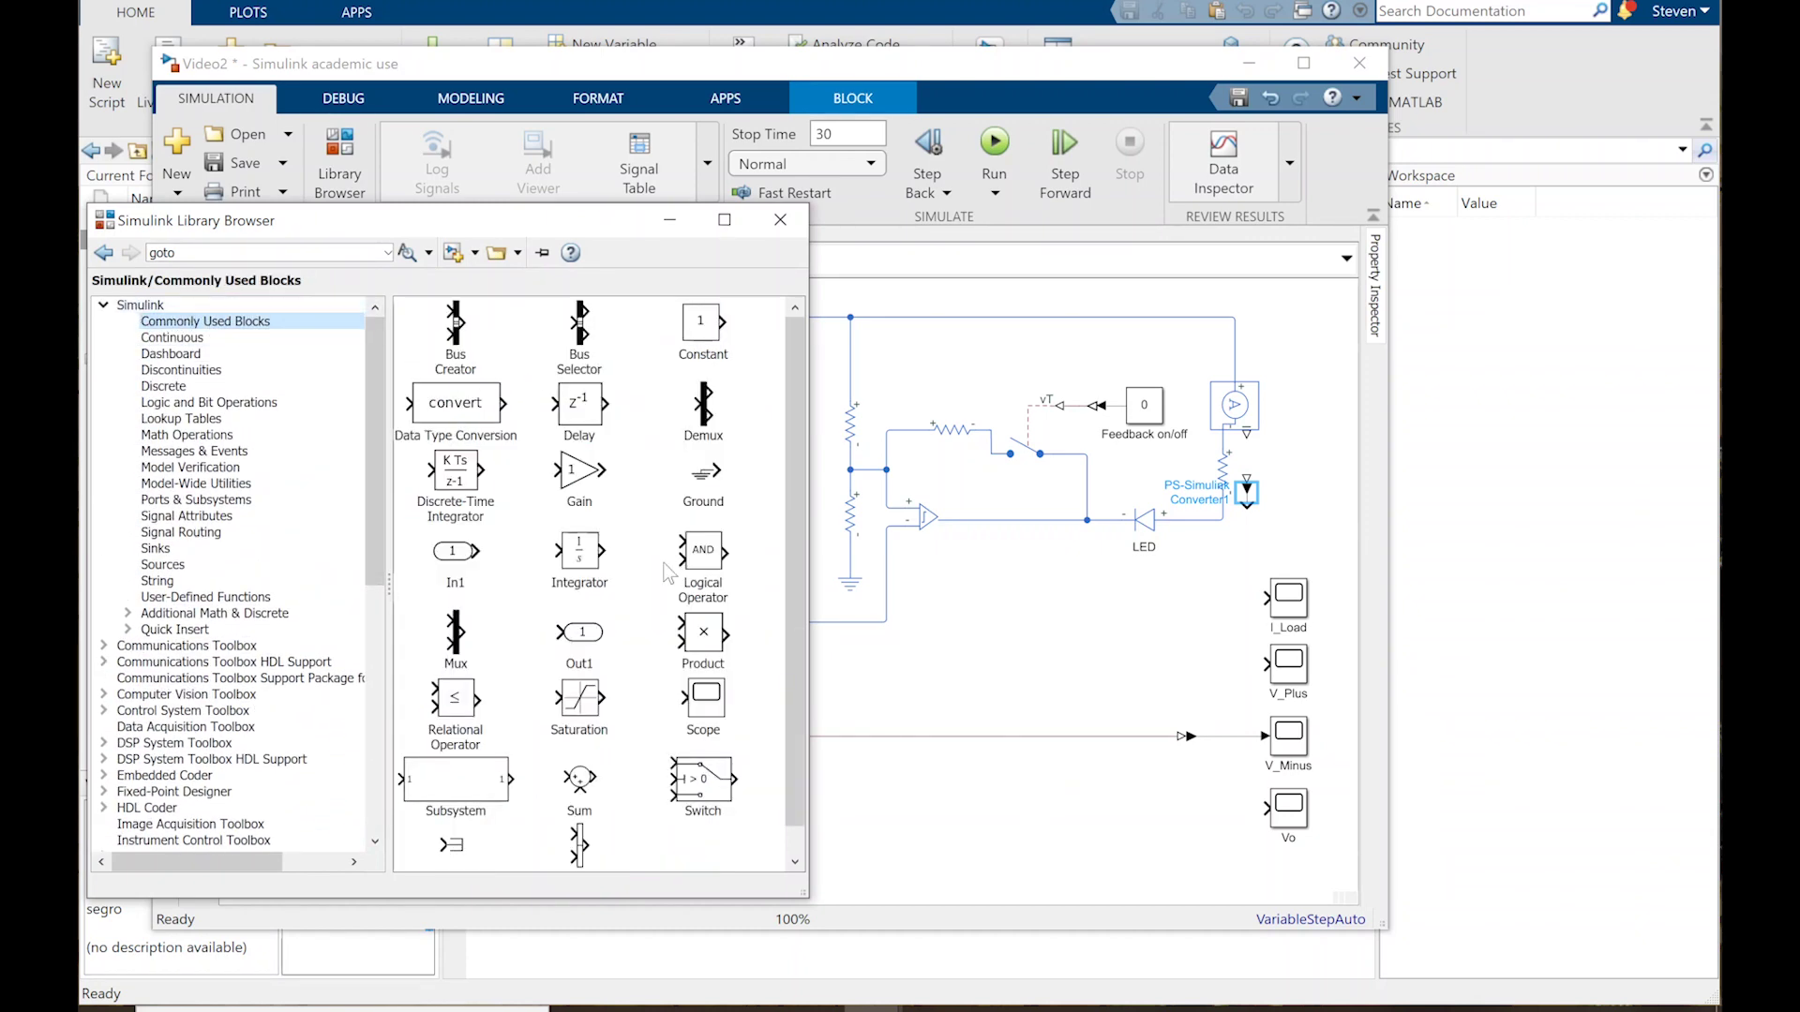
left_click_drag(577, 478, 1267, 543)
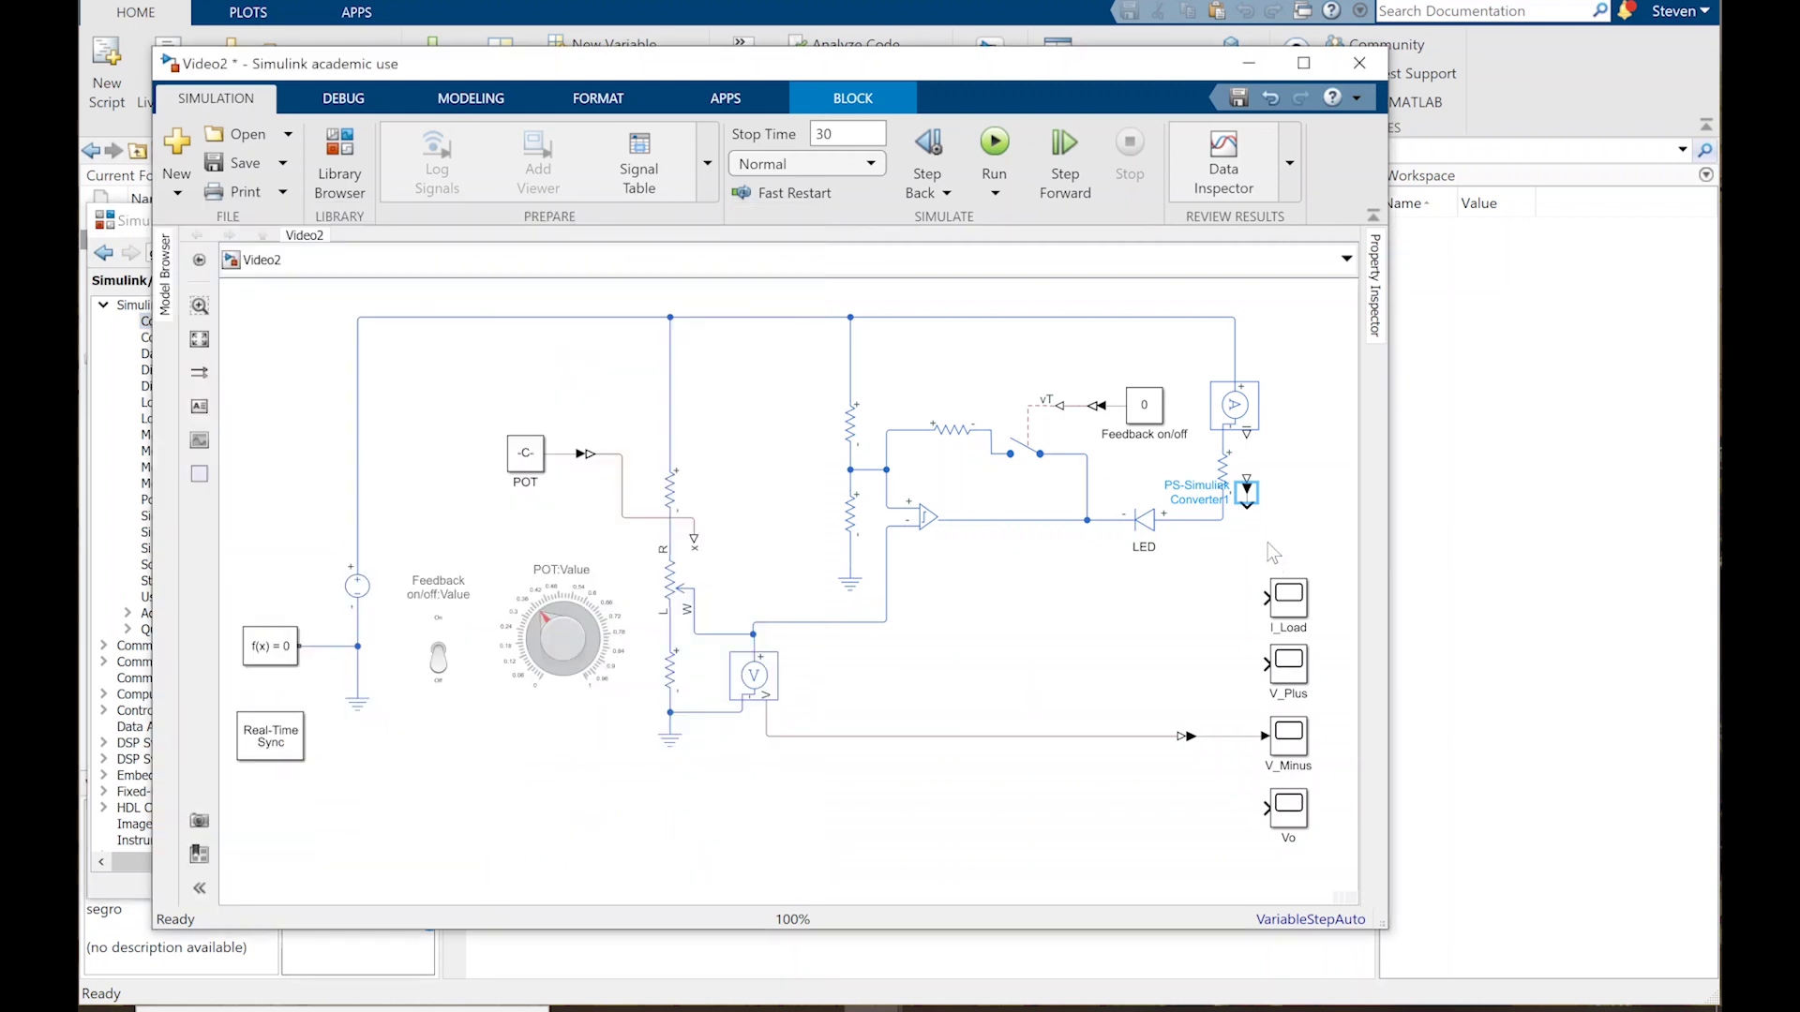
left_click_drag(1263, 538, 1162, 634)
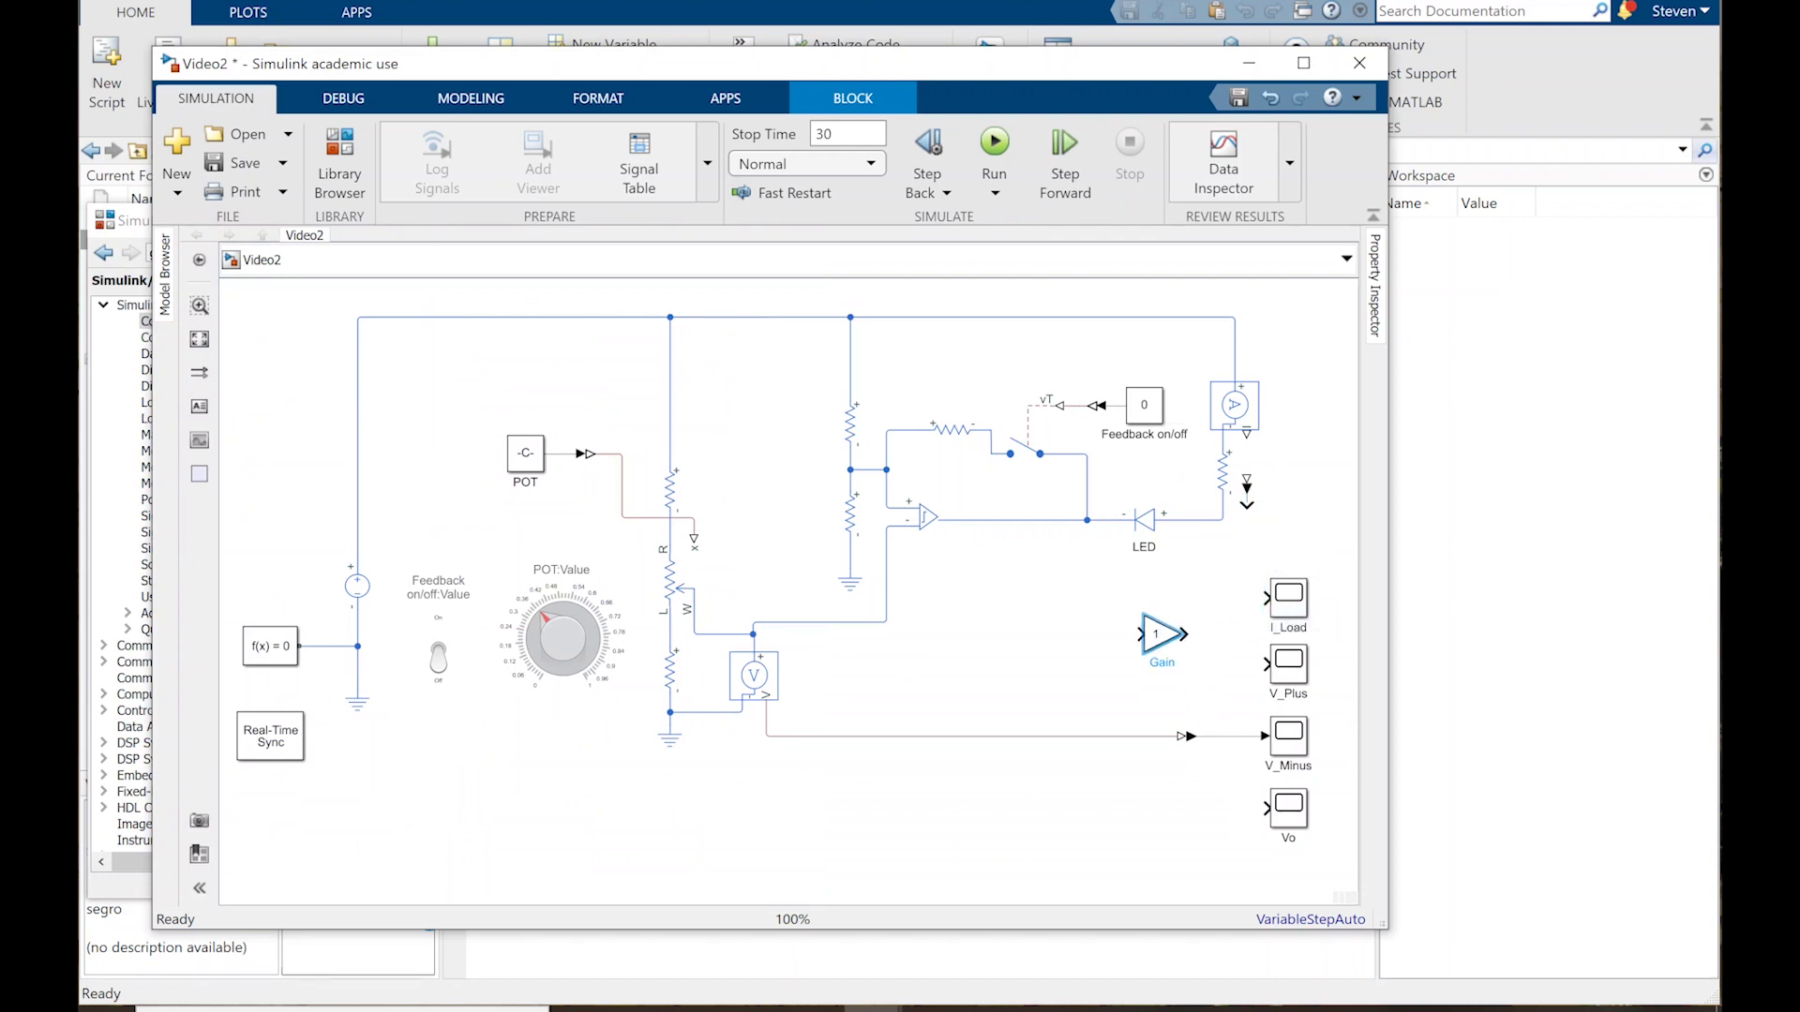
key("ctrl+r")
left_click_drag(1174, 635, 1266, 597)
left_click_drag(1246, 481, 1247, 437)
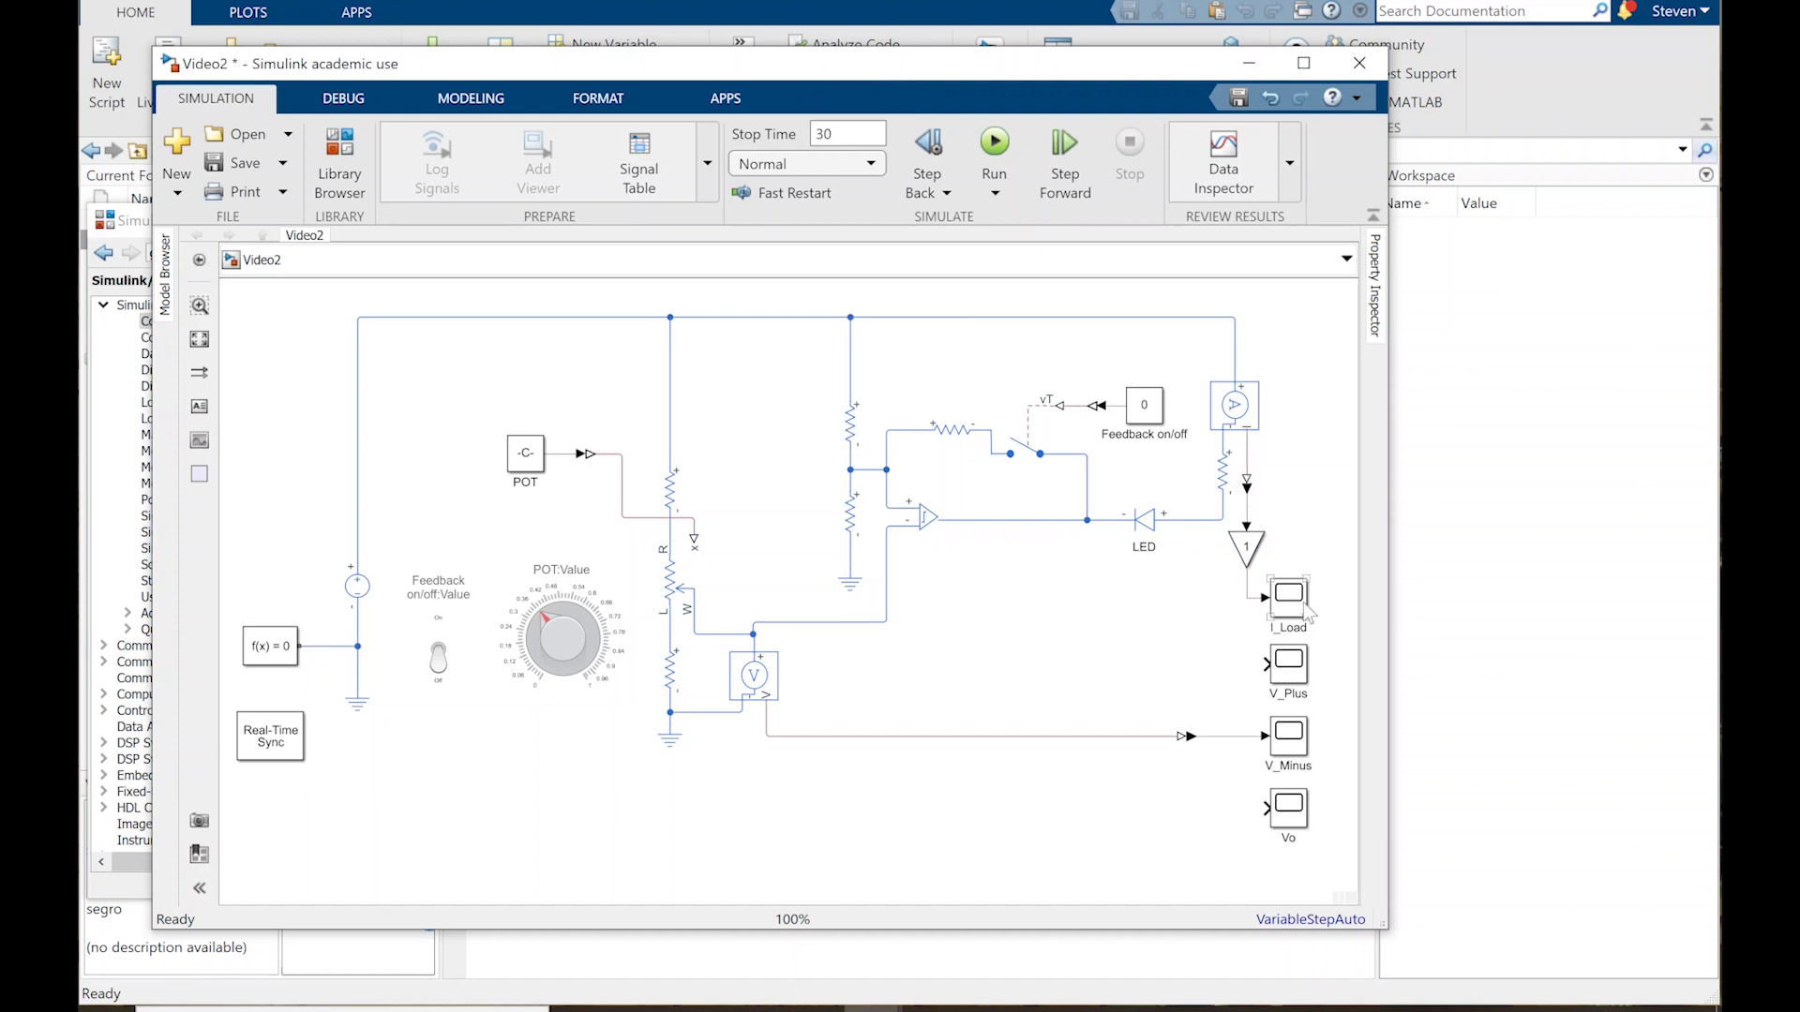
Step: Set the gain of the load-current Gain block to 500
left_click(1249, 536)
double_click(1250, 549)
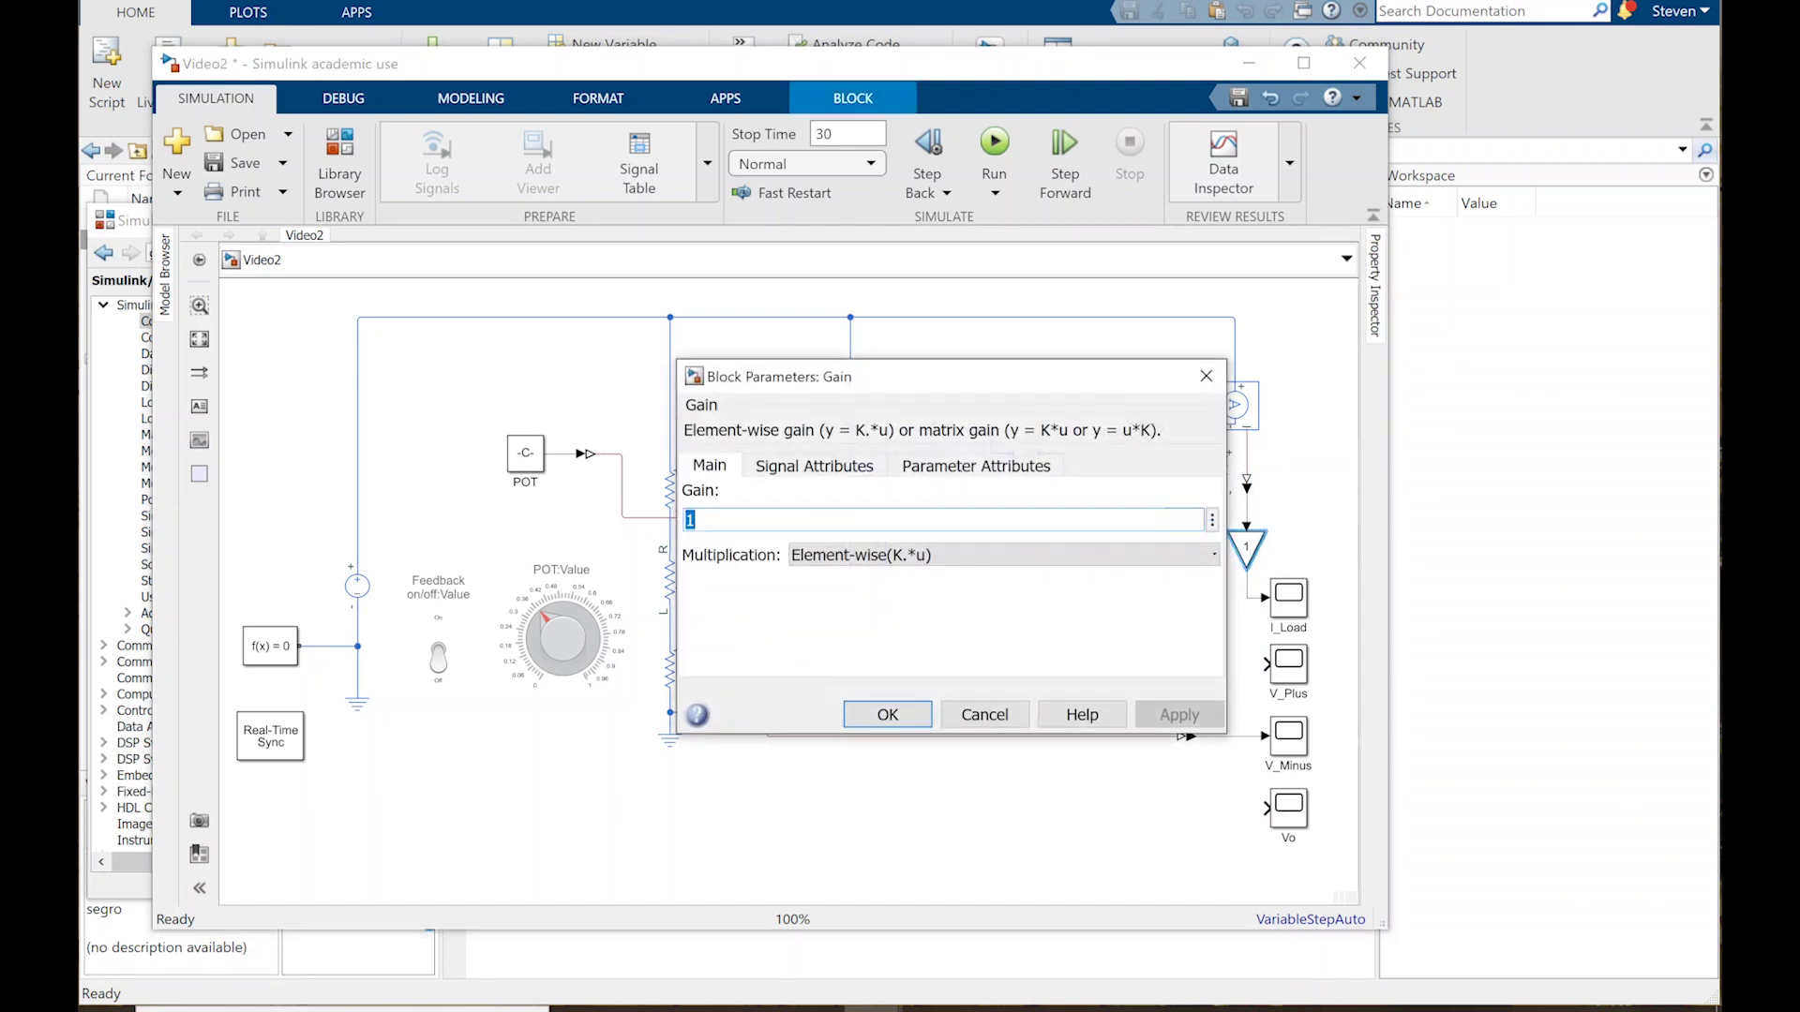
type("500")
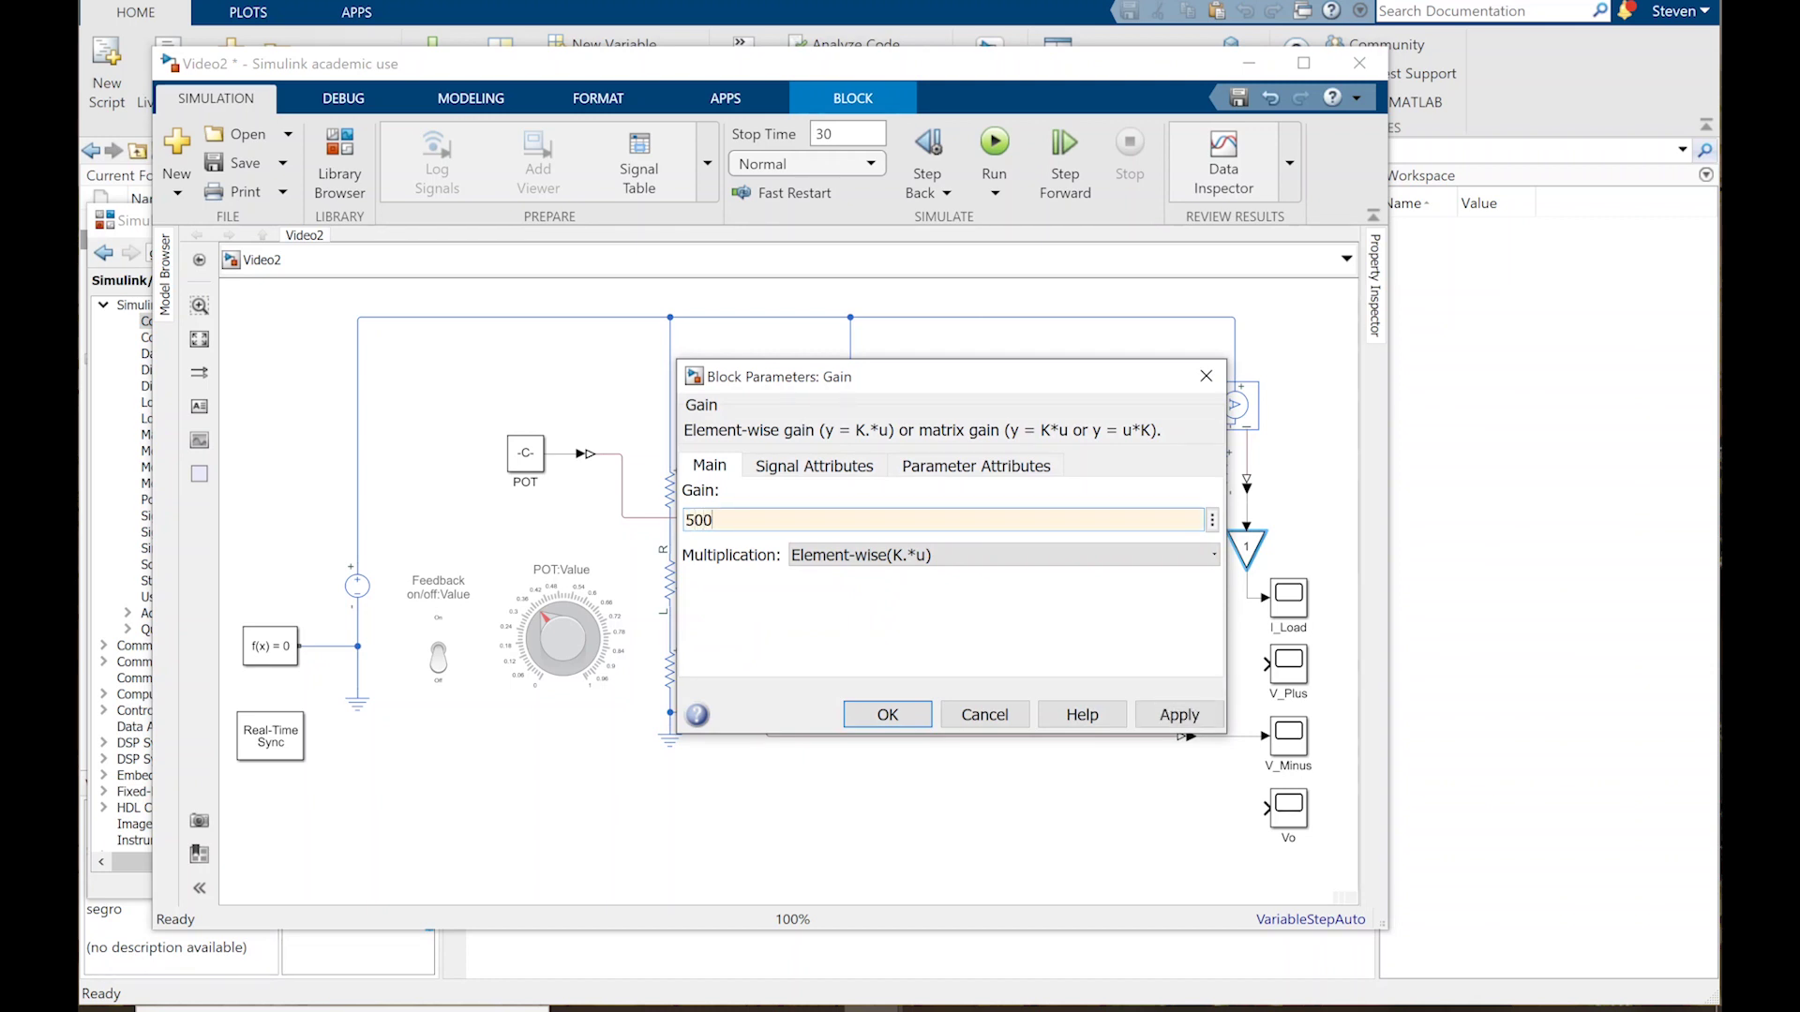
key("Return")
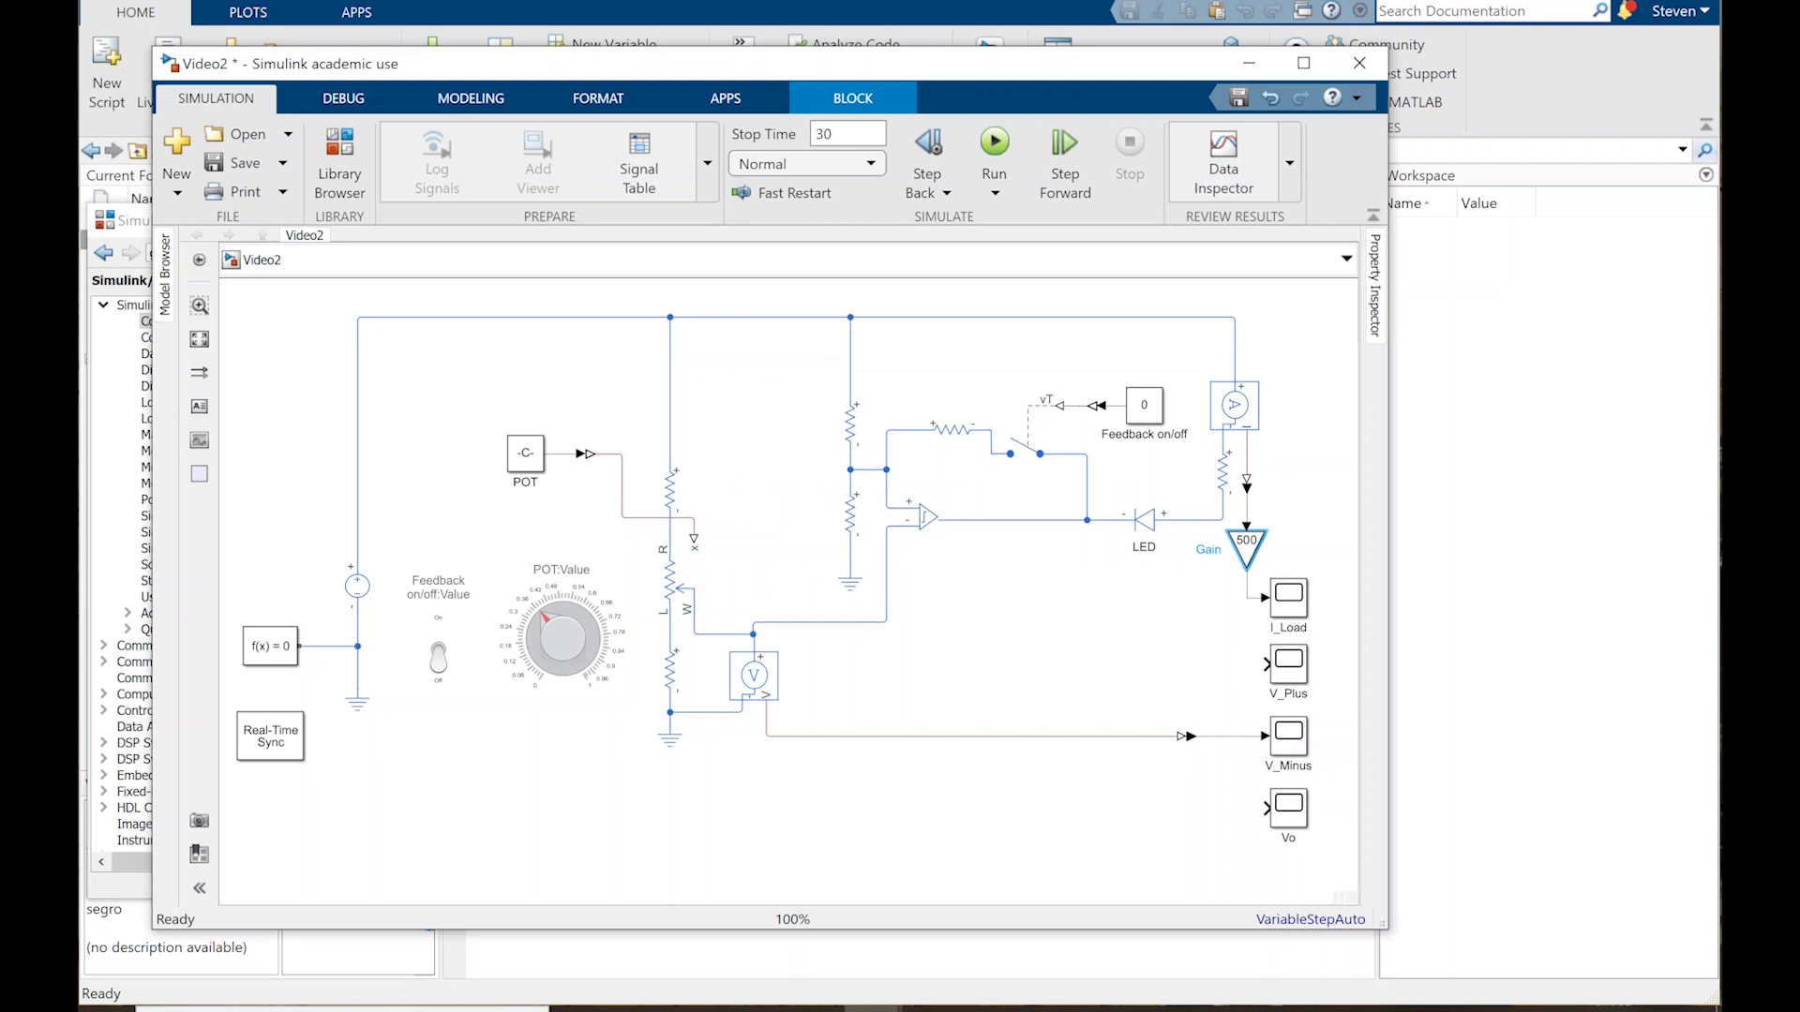
left_click(1310, 506)
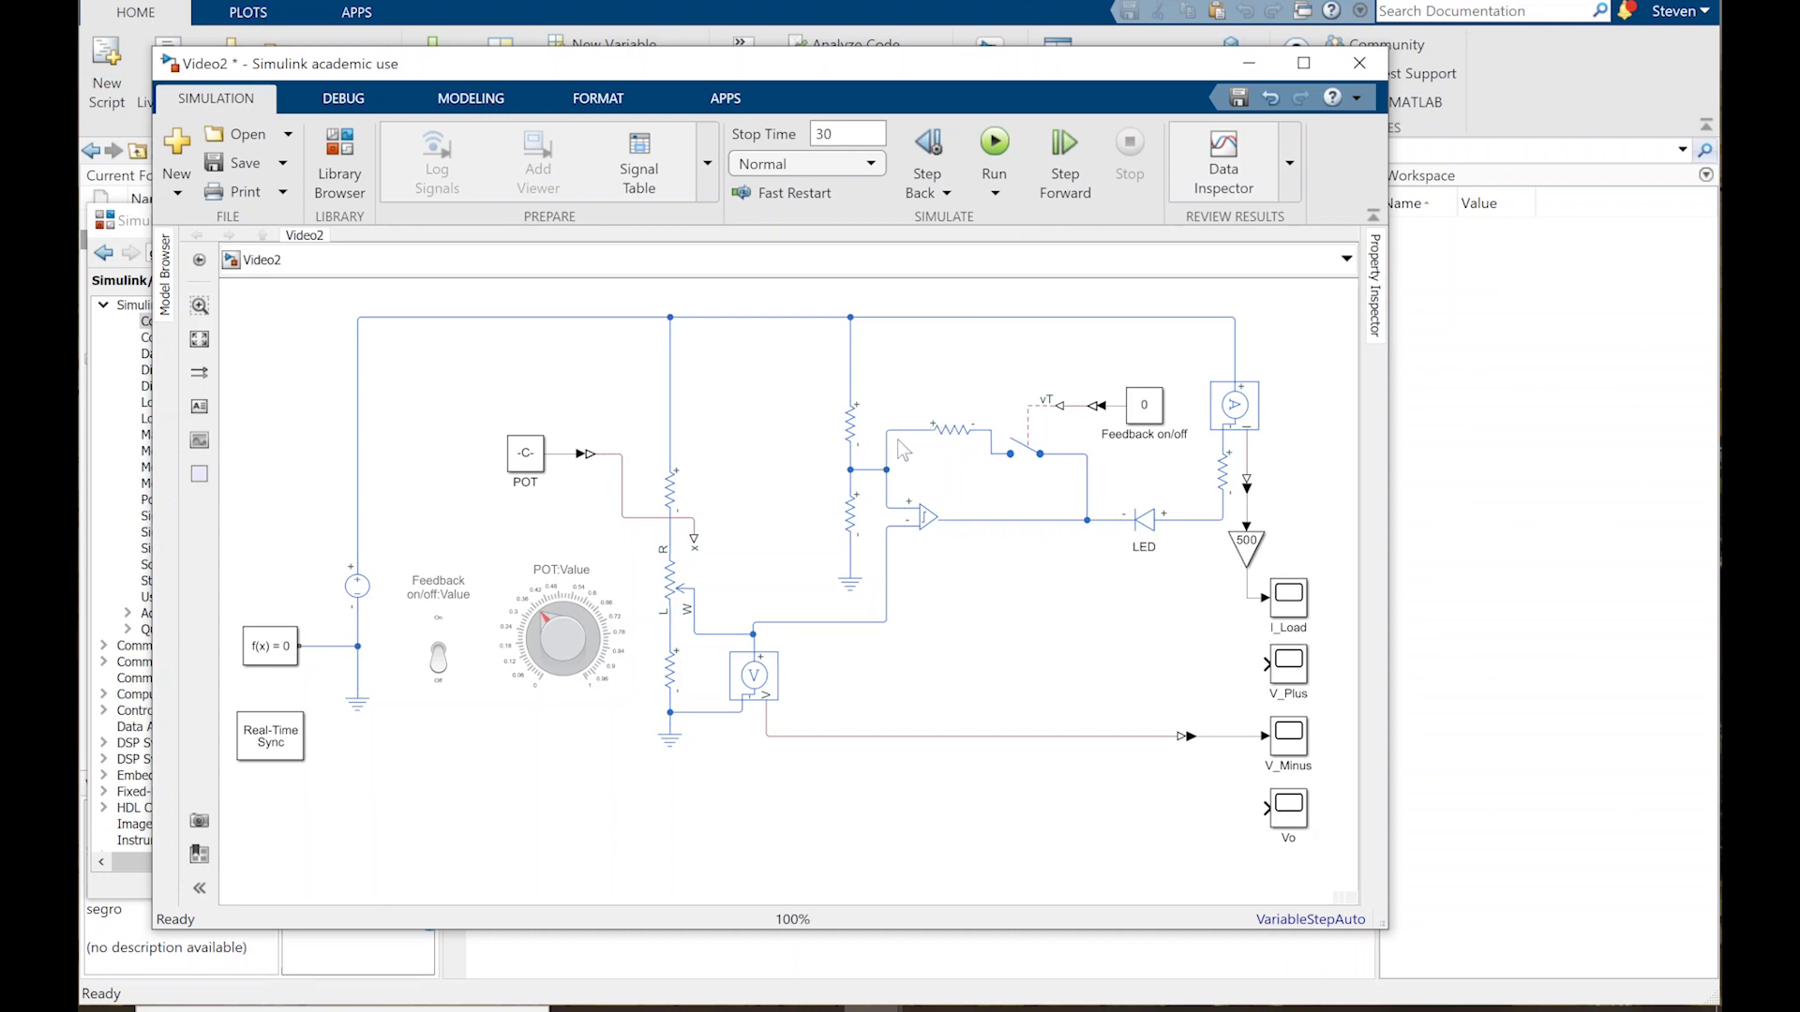
Step: Add a Voltage Sensor from Simscape Electrical Sensors & Transducers above the feedback resistor
left_click(340, 159)
left_click_drag(380, 448, 380, 692)
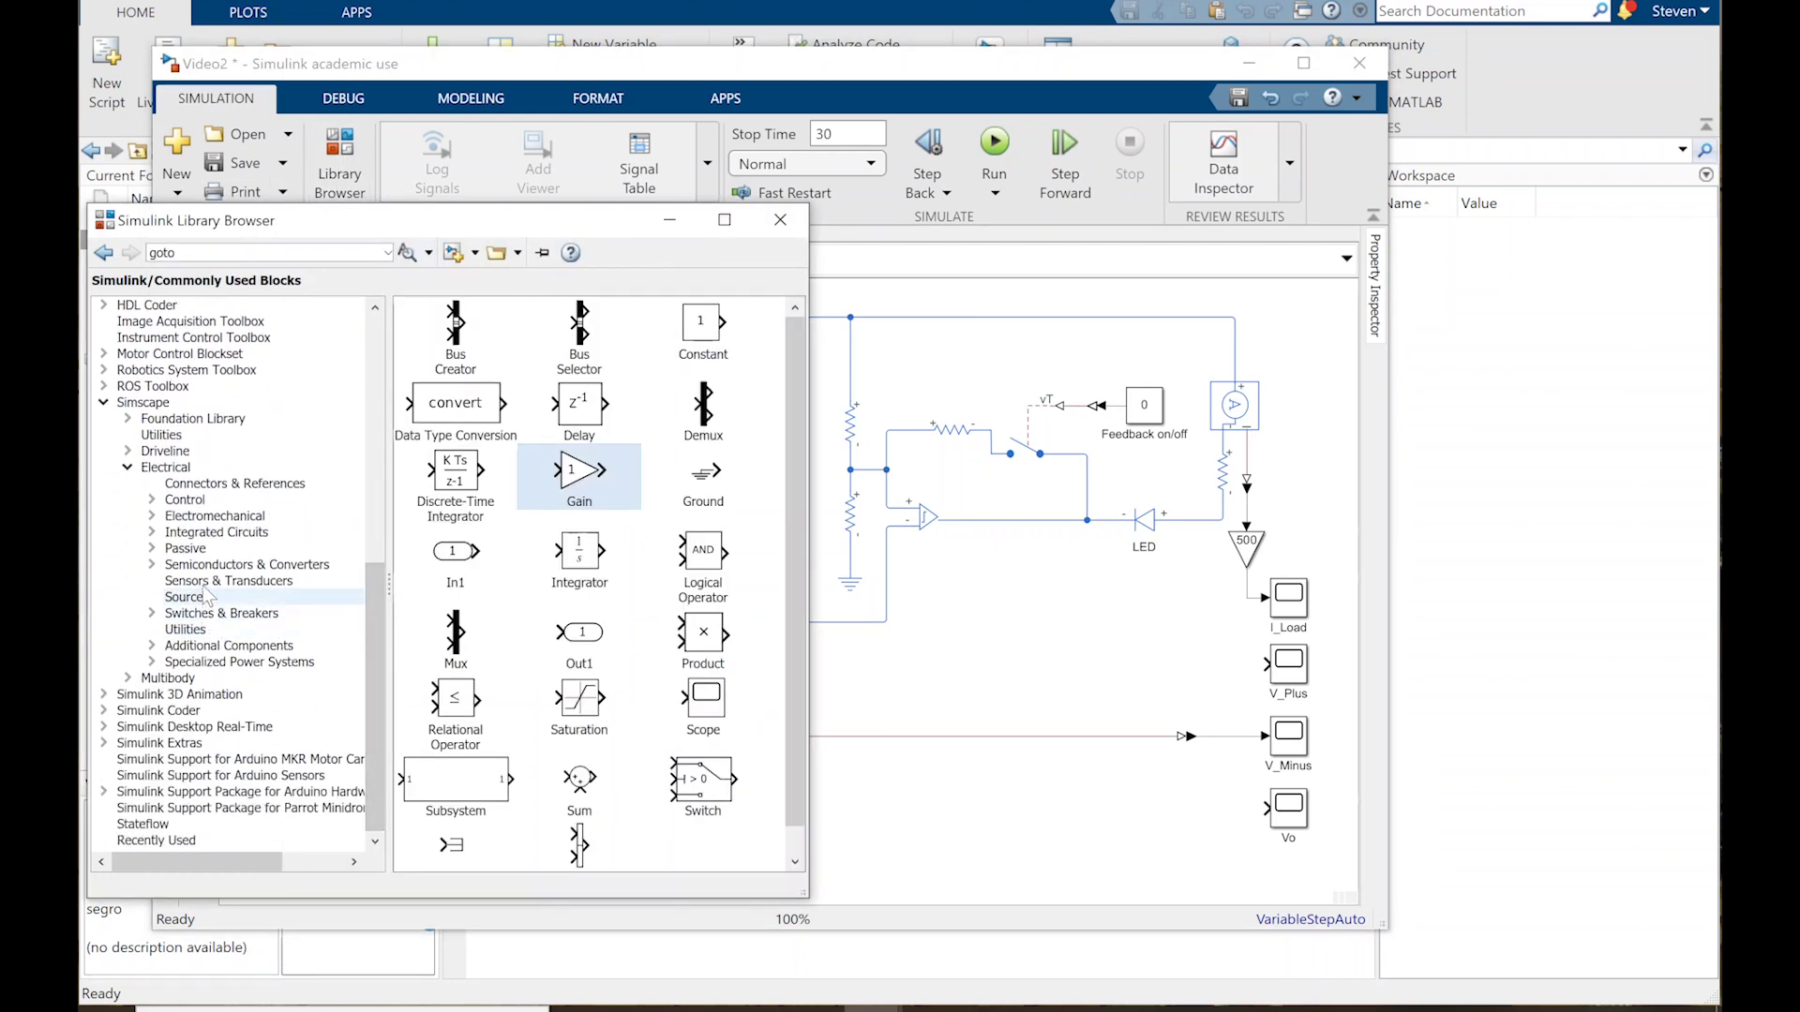
left_click(229, 581)
left_click_drag(795, 354, 795, 575)
left_click_drag(578, 808, 942, 380)
Step: Add another Voltage Sensor by block search and place it below the comparator's output wire
left_click(979, 617)
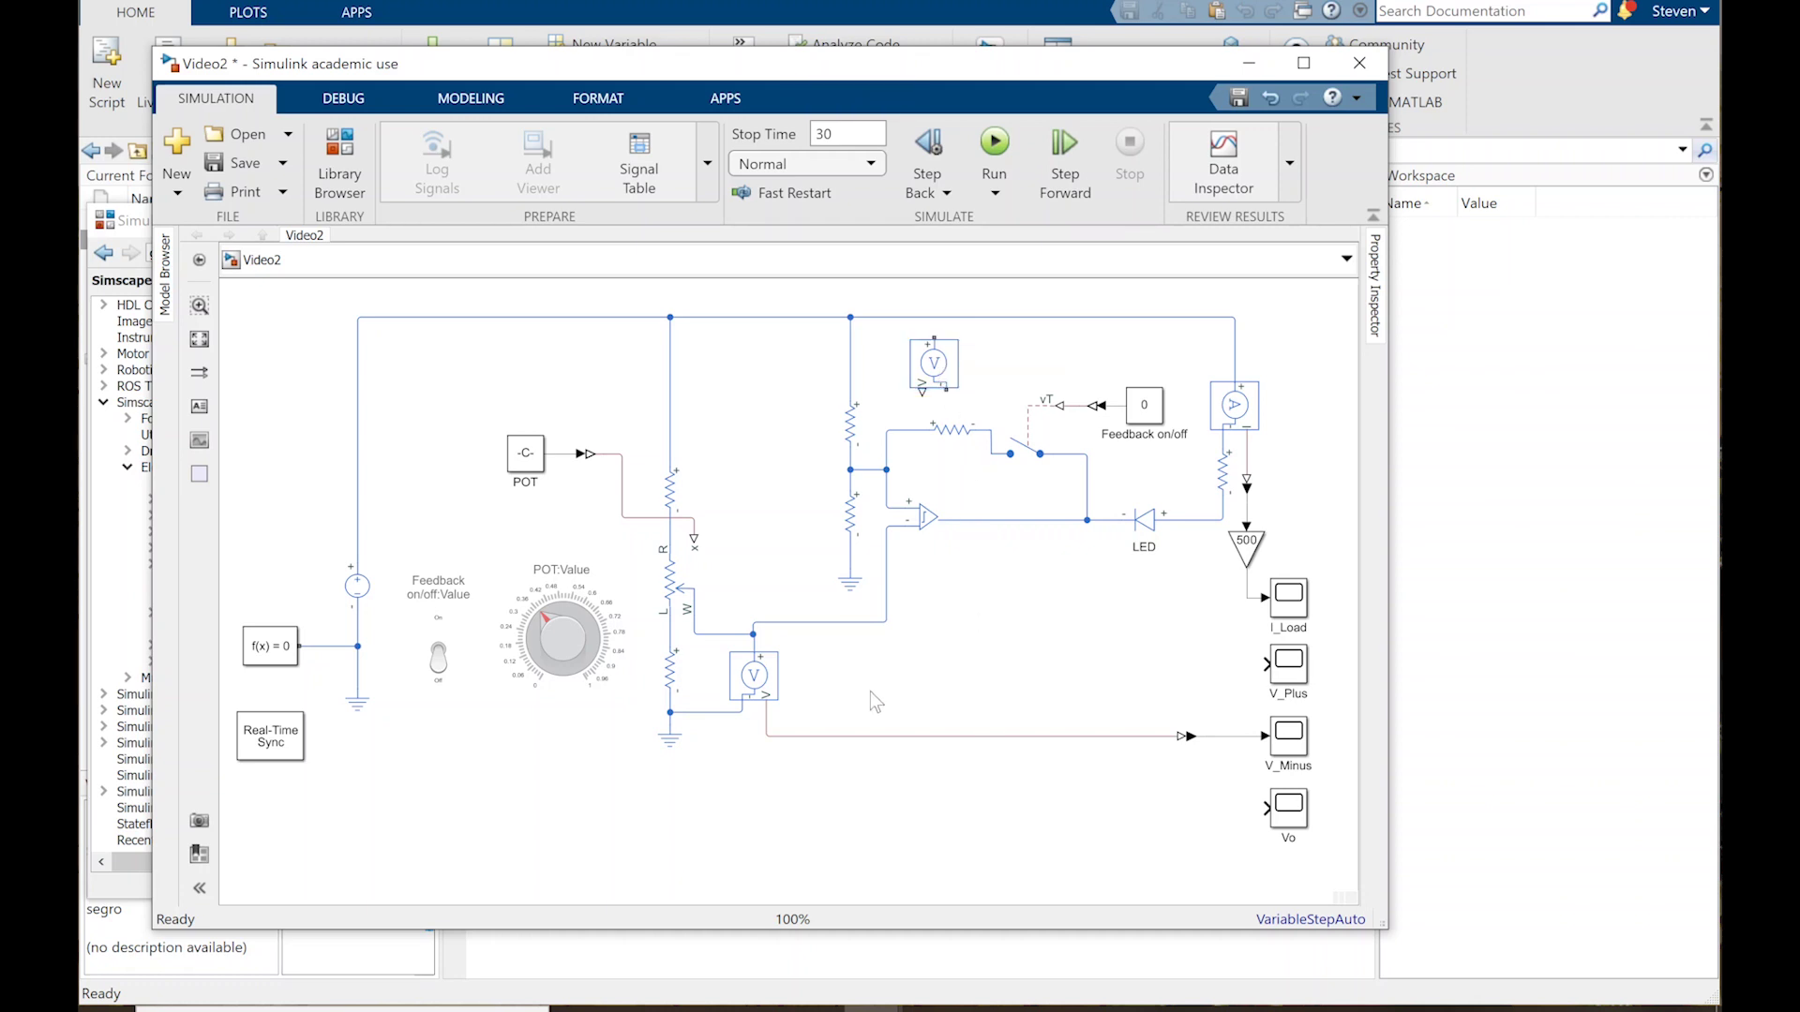
double_click(951, 663)
type("voltage")
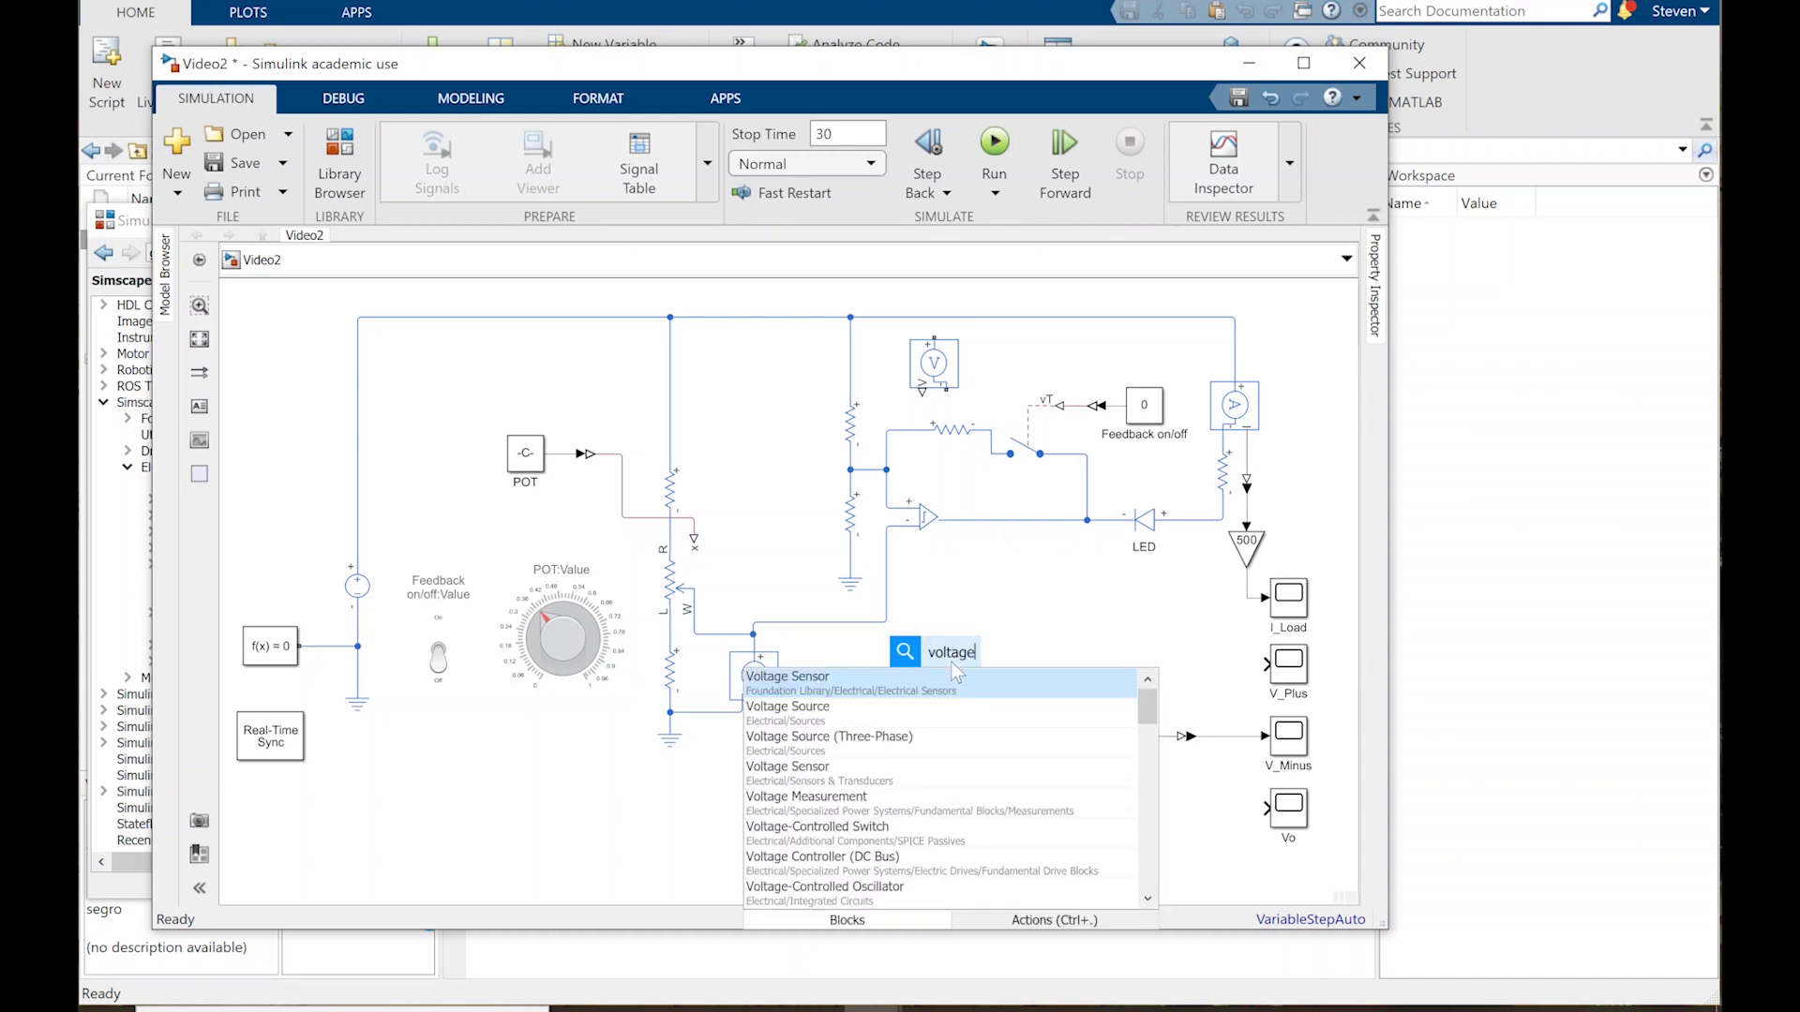
key("Return")
left_click_drag(953, 659, 1001, 600)
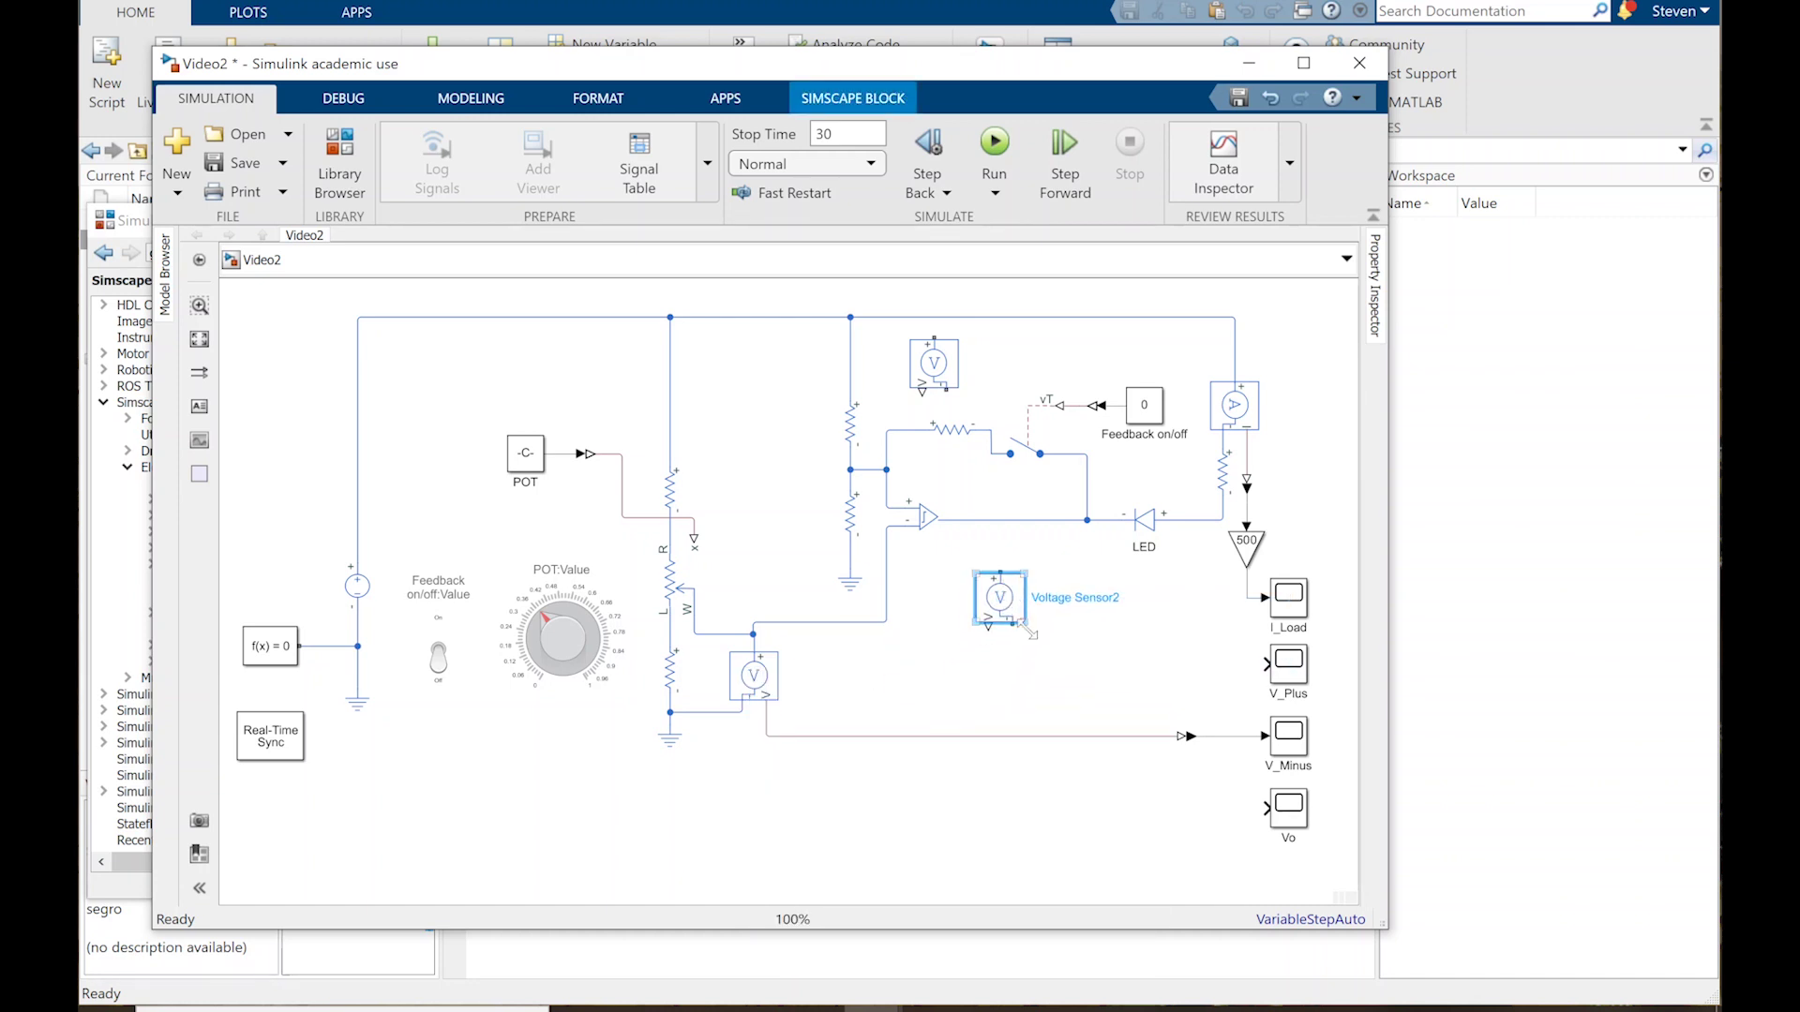
Step: Rotate the upper Voltage Sensor and connect its positive terminal to the comparator's plus-input node at the feedback resistor
left_click(949, 375)
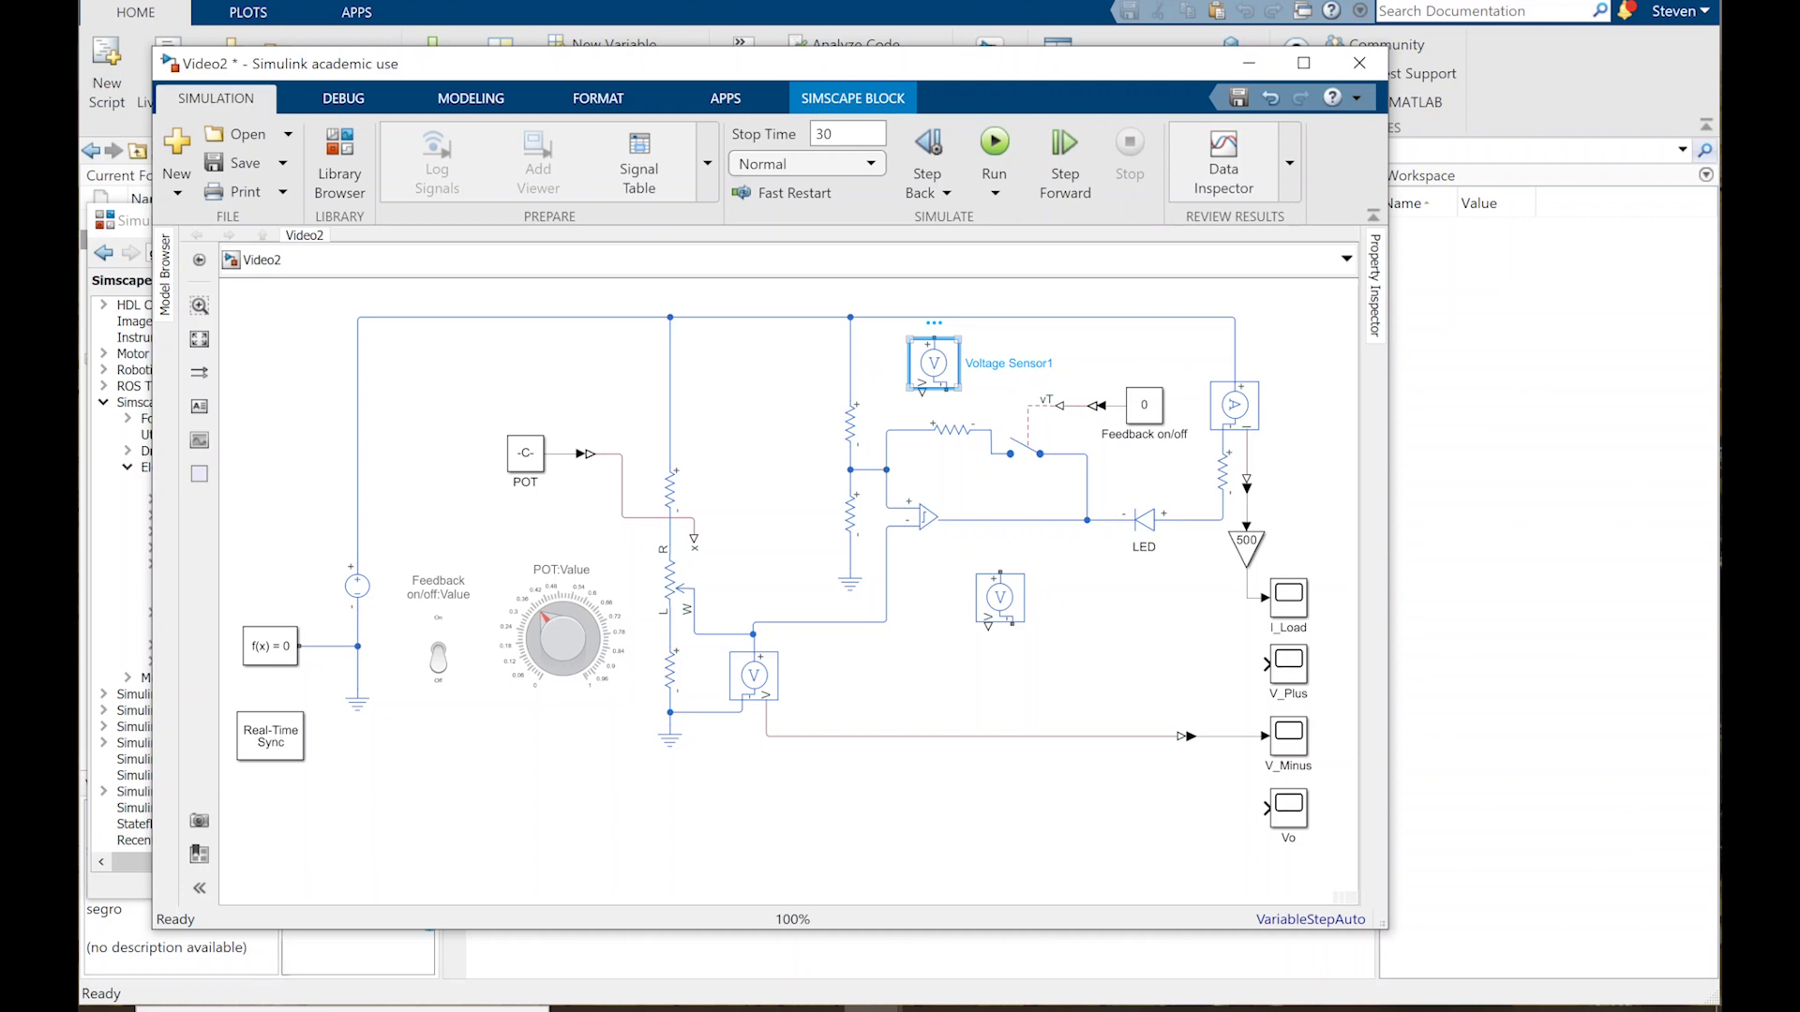
key("ctrl+i")
key("ctrl+r")
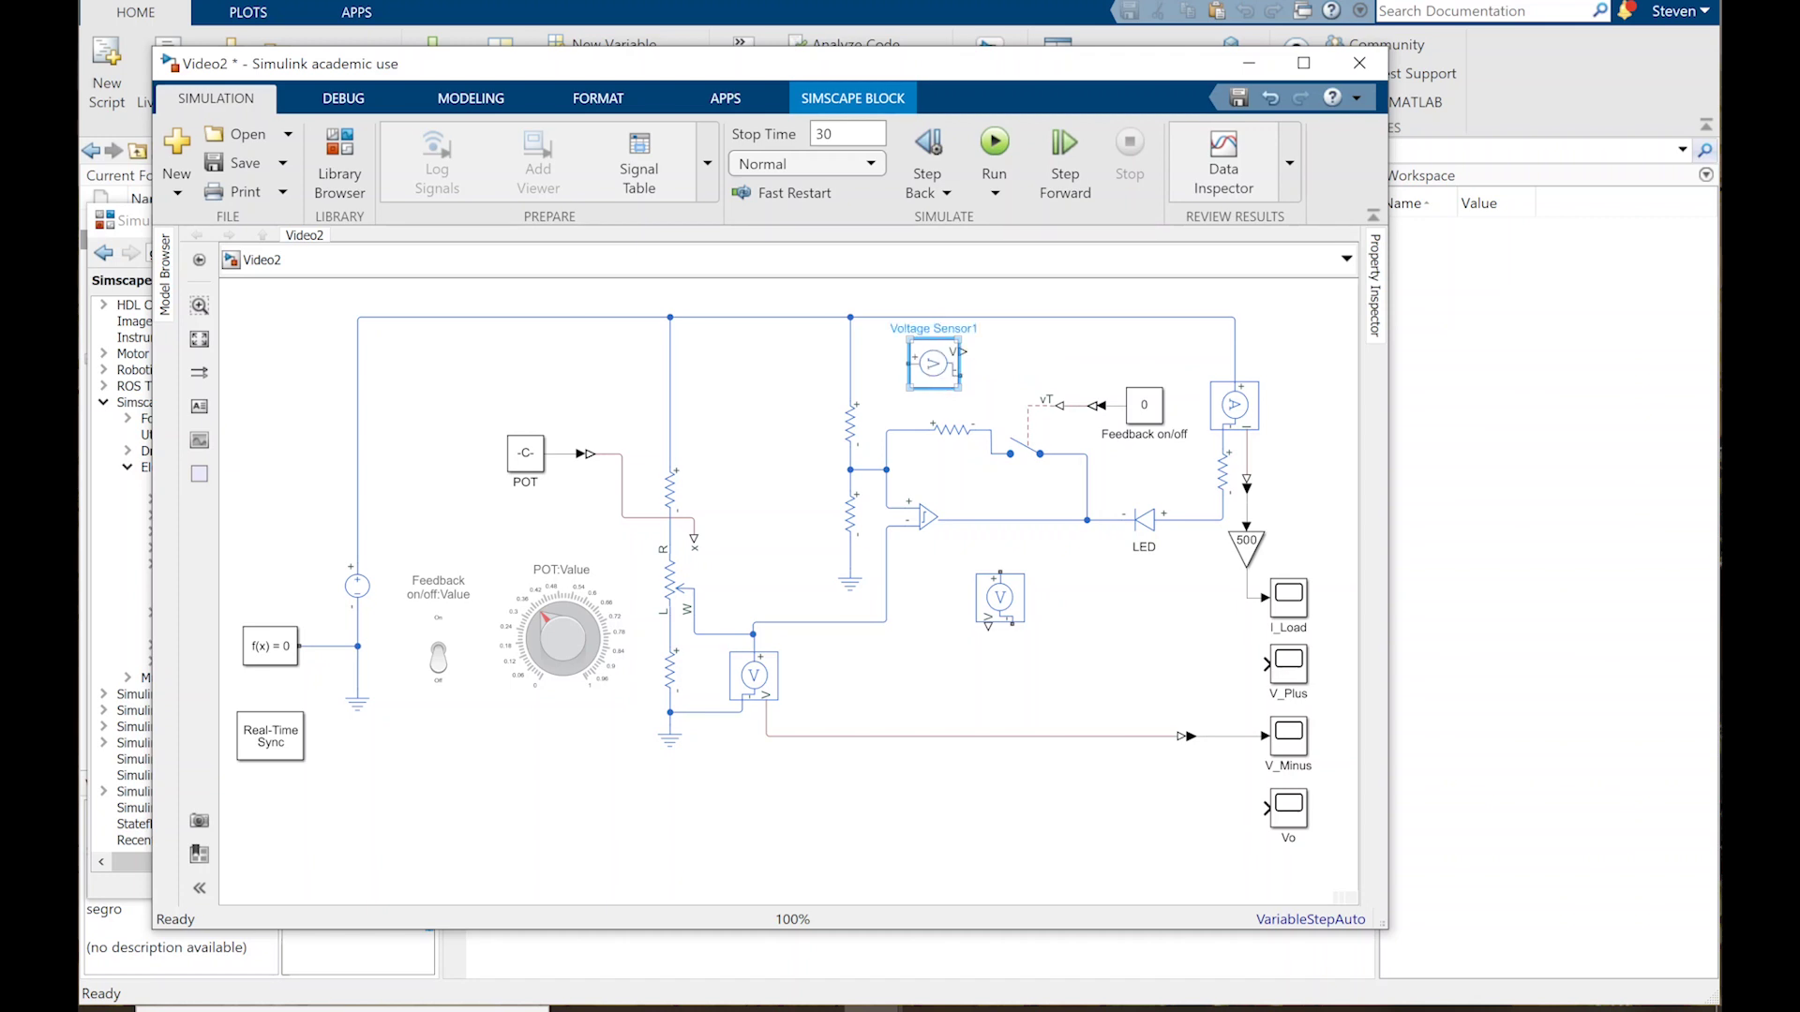
mouse_move(947, 366)
left_mouse_down()
mouse_move(896, 377)
mouse_move(888, 429)
left_mouse_up()
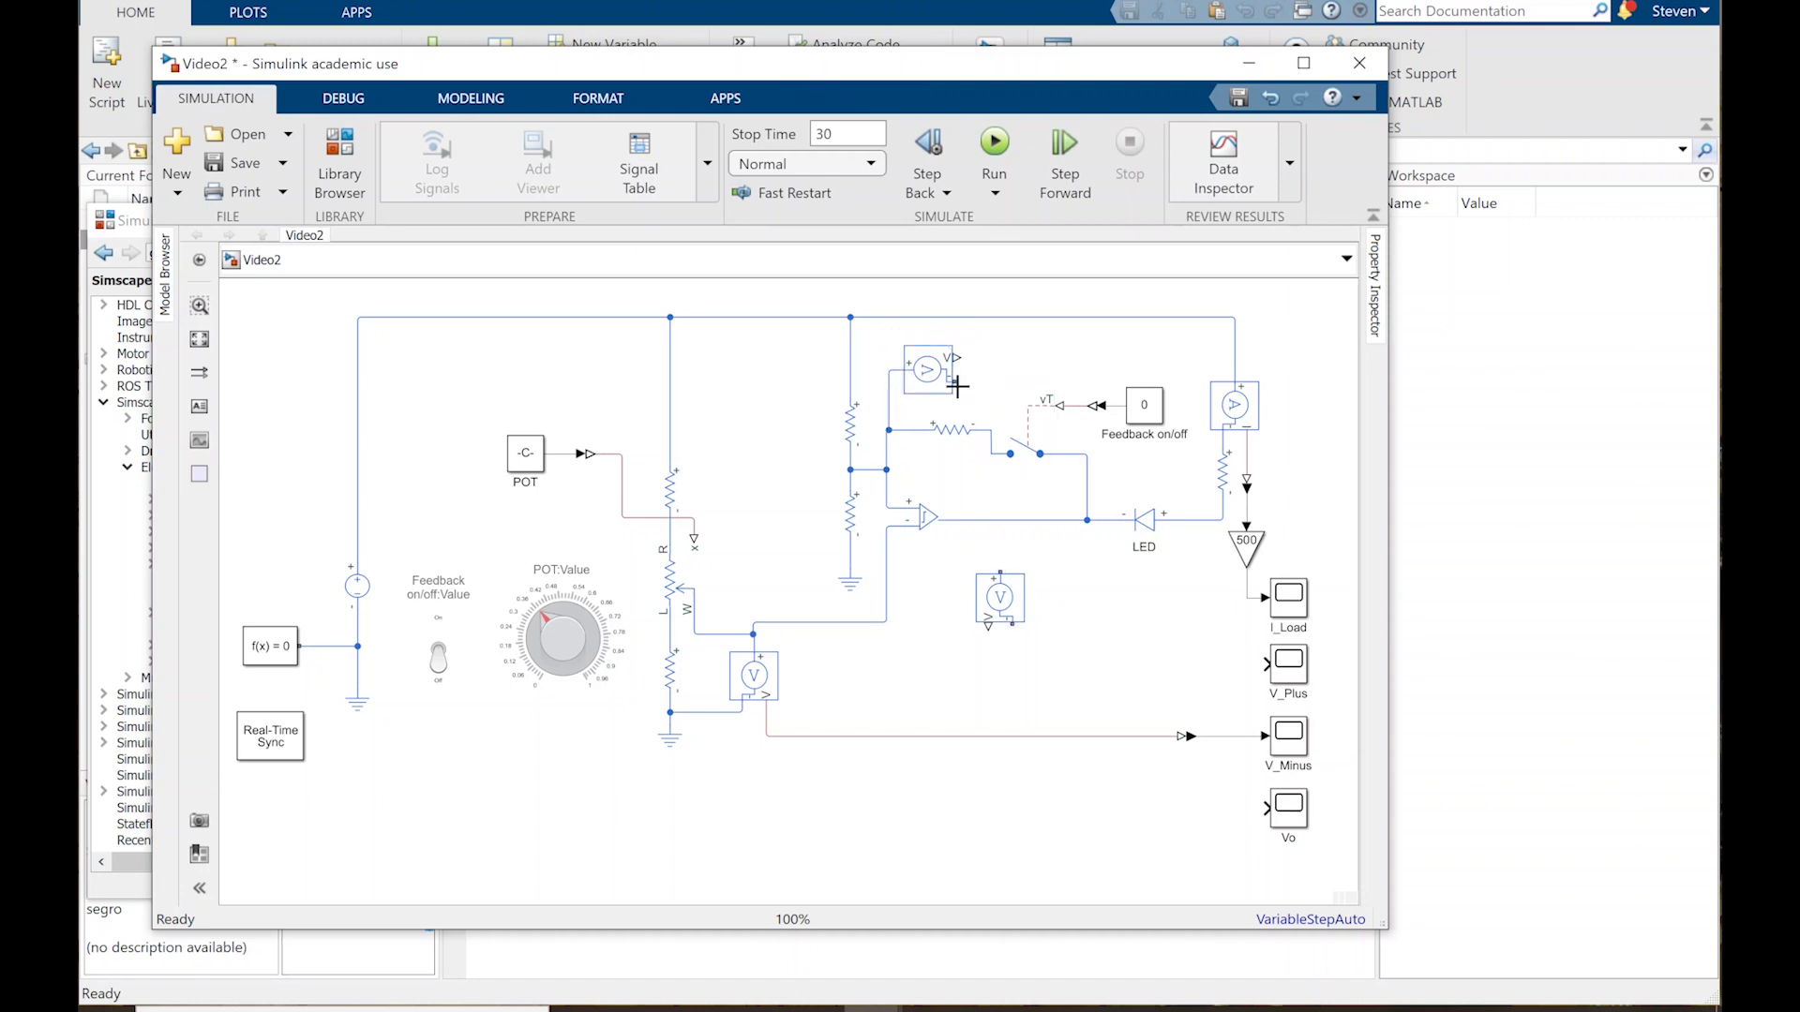
Step: Copy the electrical reference beside the upper Voltage Sensor and connect the sensor's negative terminal to it
left_click(674, 746)
left_click(1000, 597)
left_click(975, 483)
left_click_drag(991, 432, 991, 405)
left_click(1042, 367)
left_click_drag(955, 379, 988, 394)
left_click(937, 365)
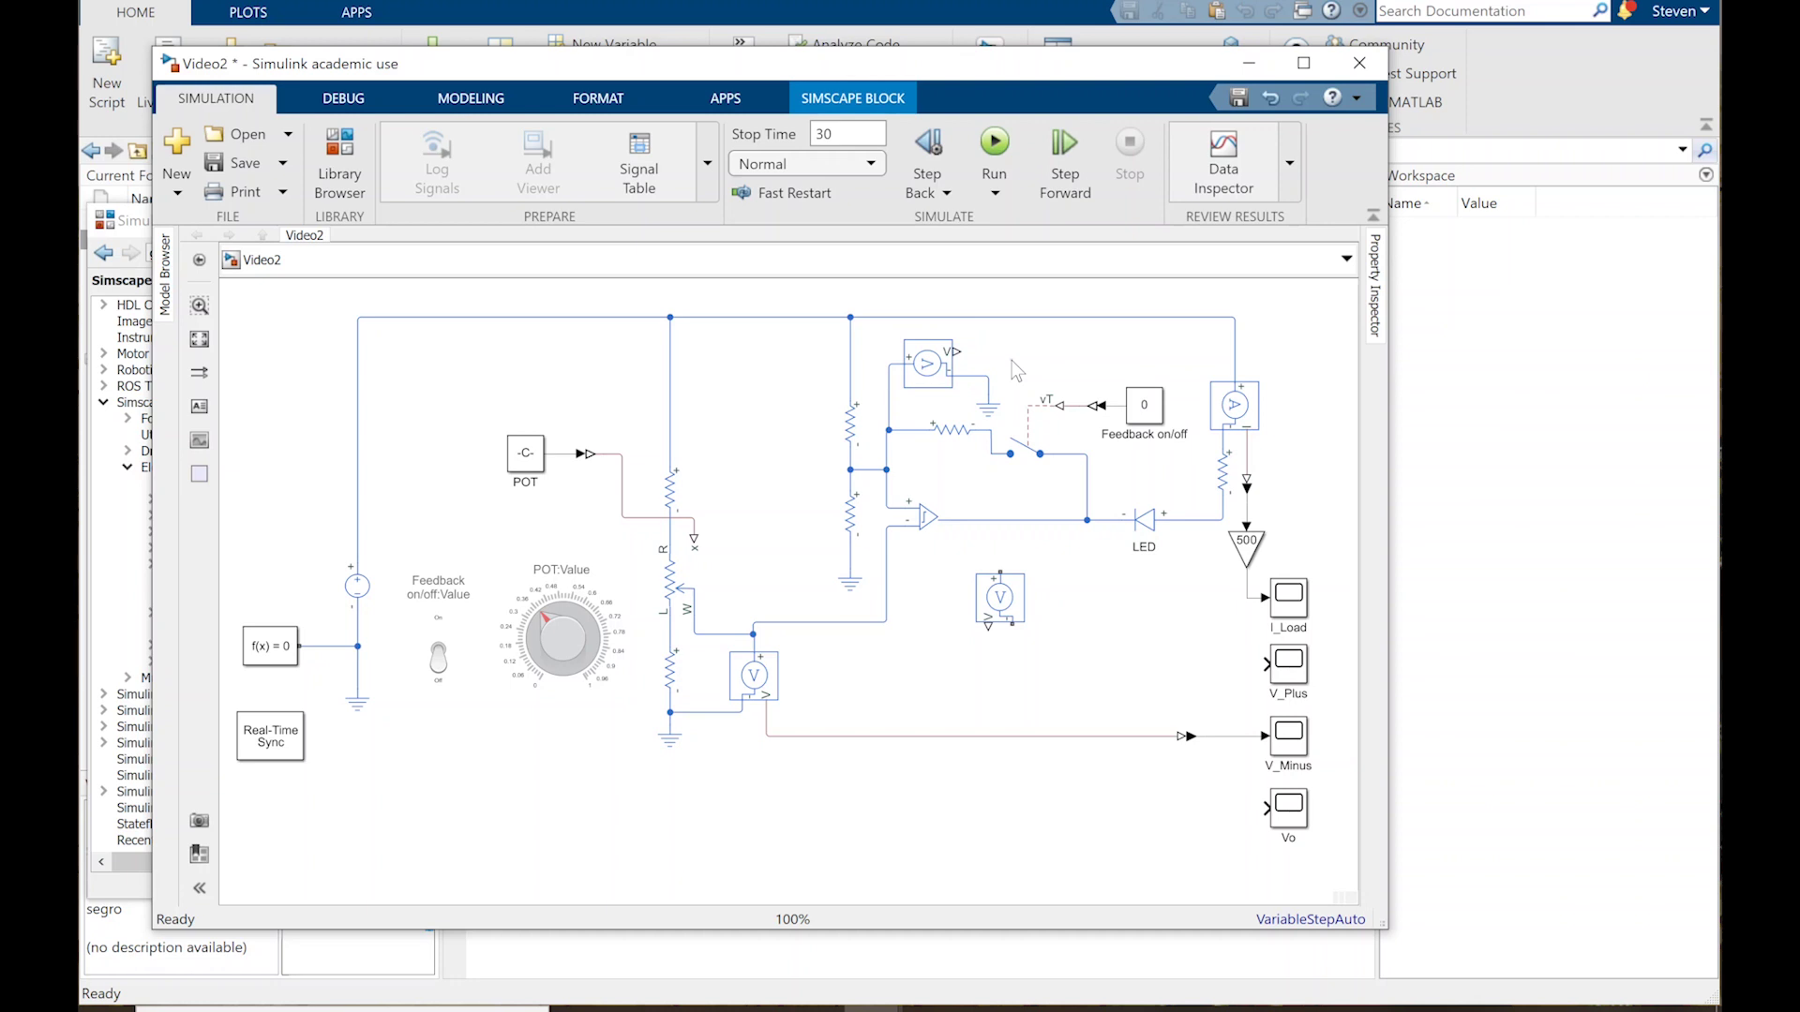
Step: Search the block library for goto and add a Simulink Goto block beside the upper Voltage Sensor's output
left_click(970, 371)
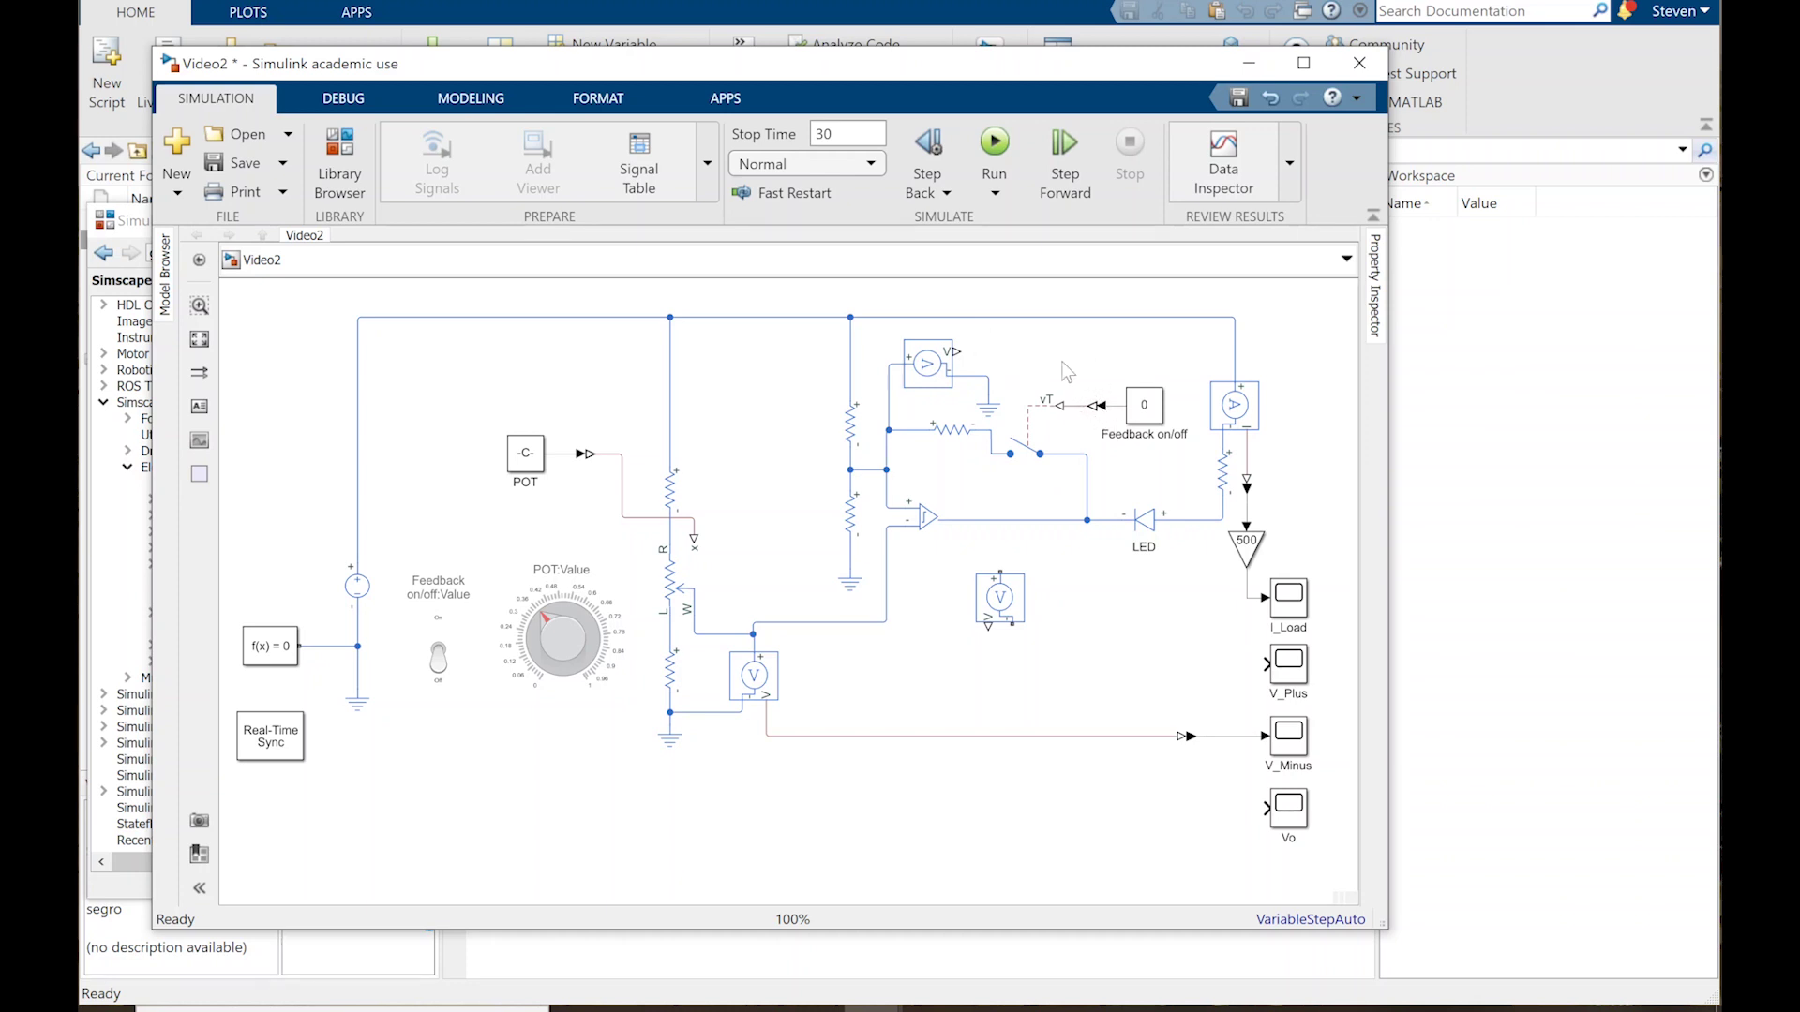
left_click(342, 164)
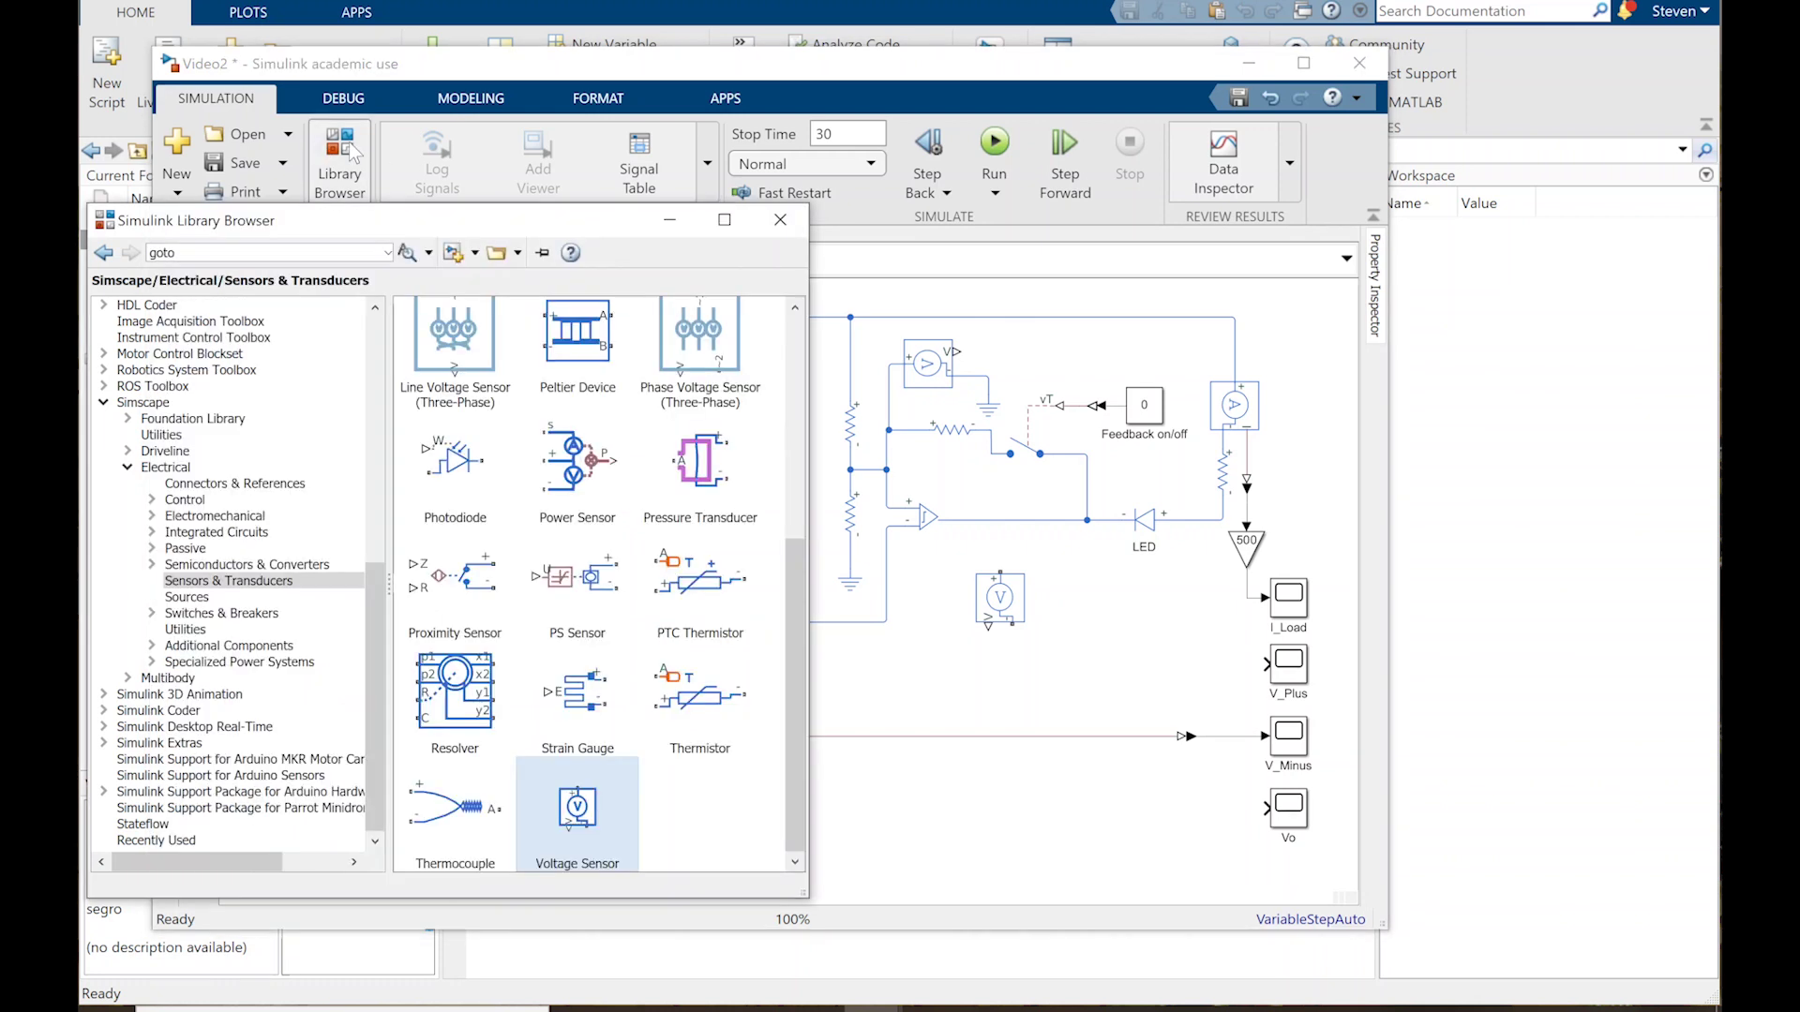
key("Return")
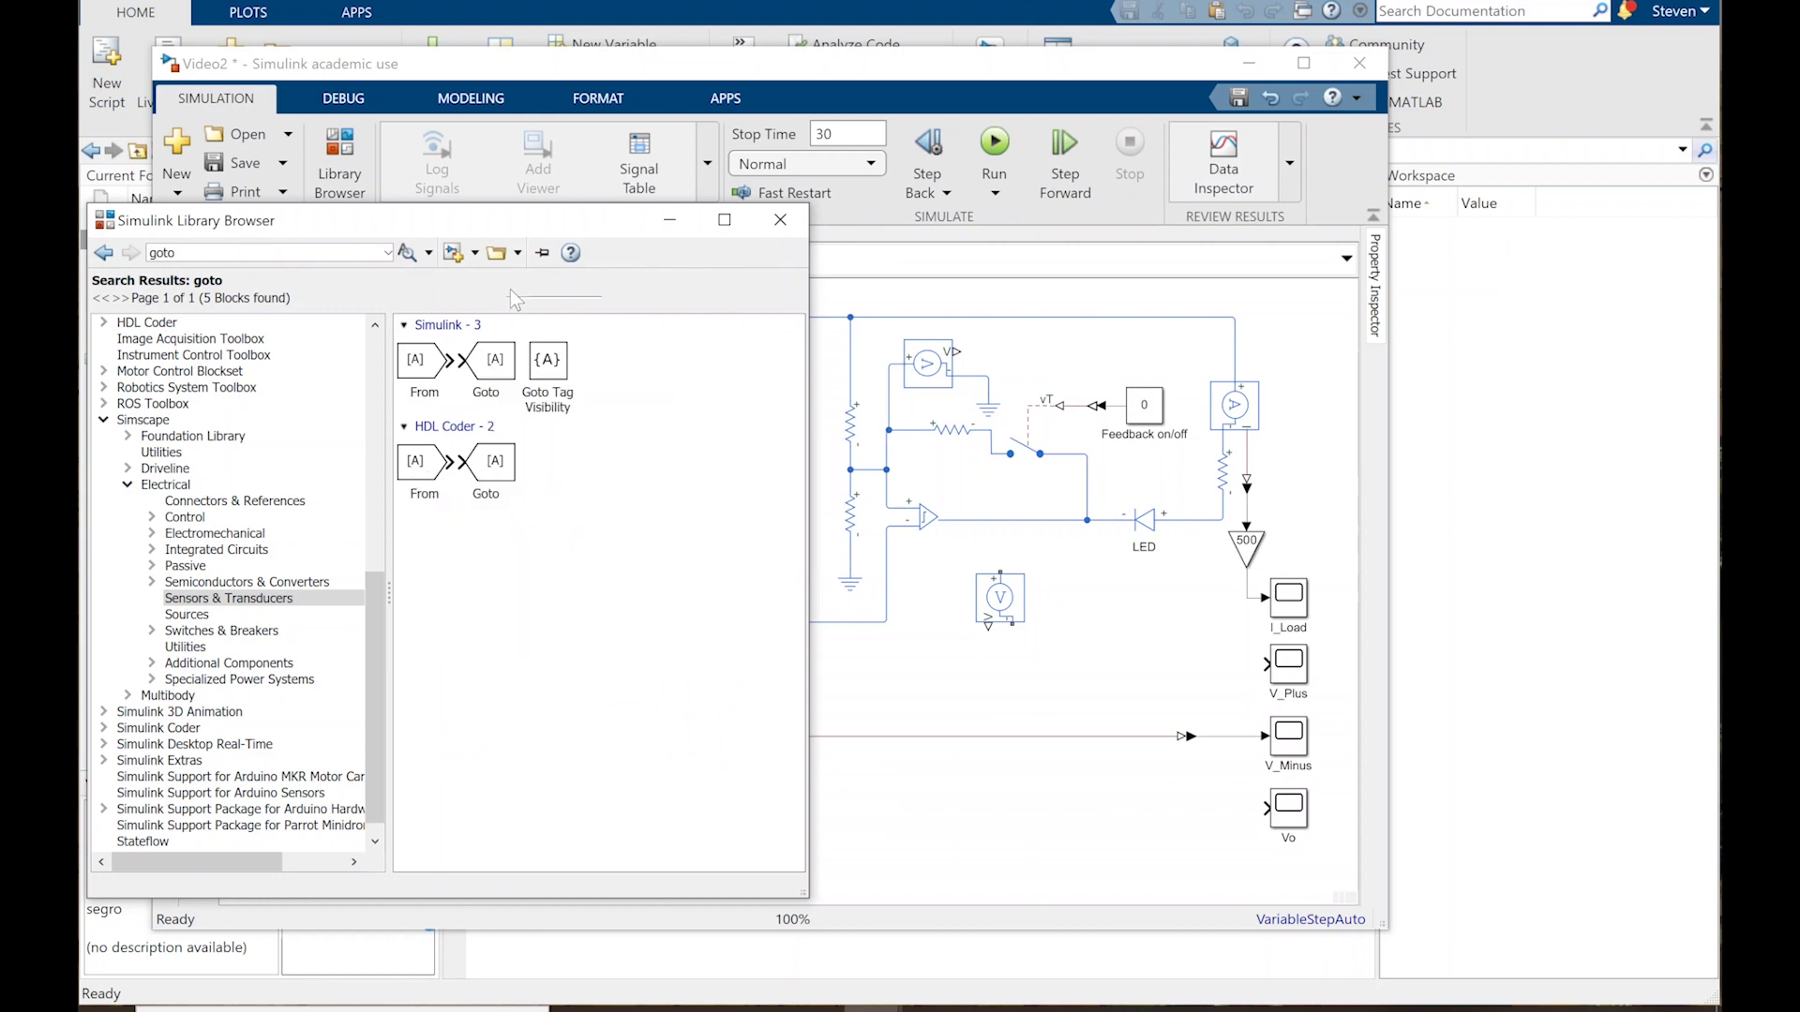
left_click_drag(494, 373, 1073, 363)
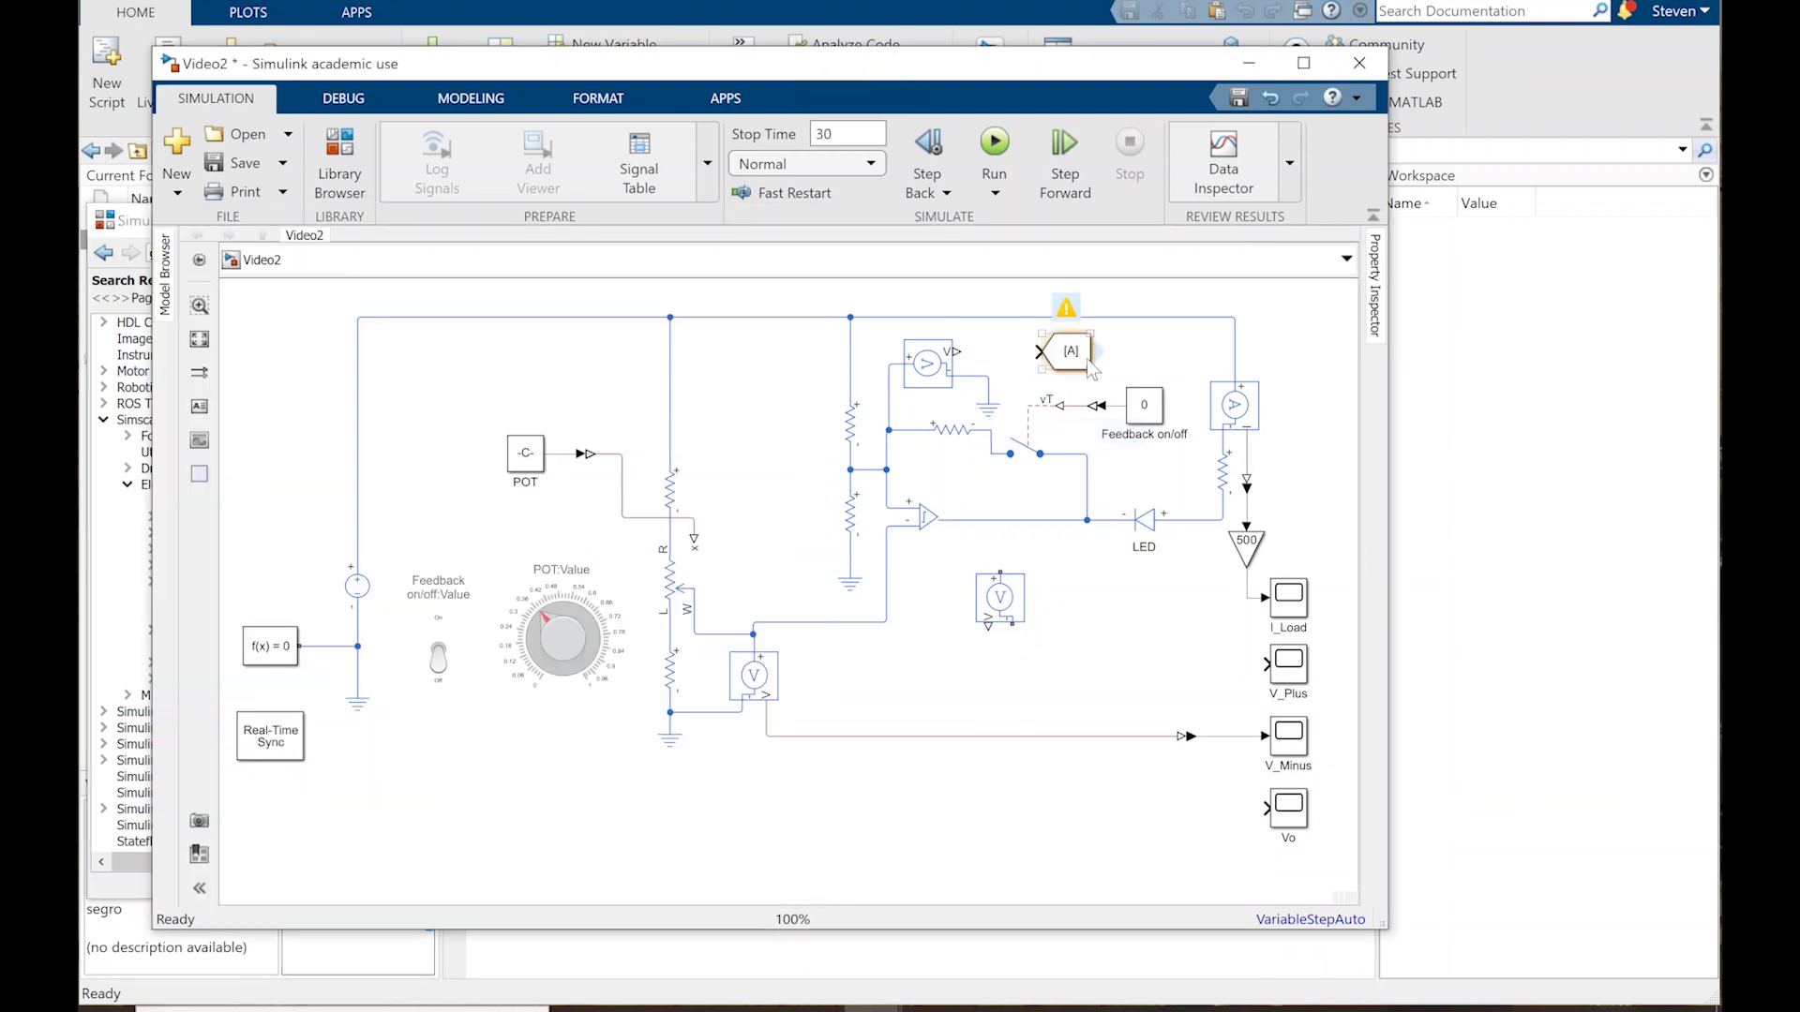
Step: Add a PS-Simulink Converter by block search and insert it between the upper Voltage Sensor's output and the Goto block
double_click(989, 338)
type("ps-")
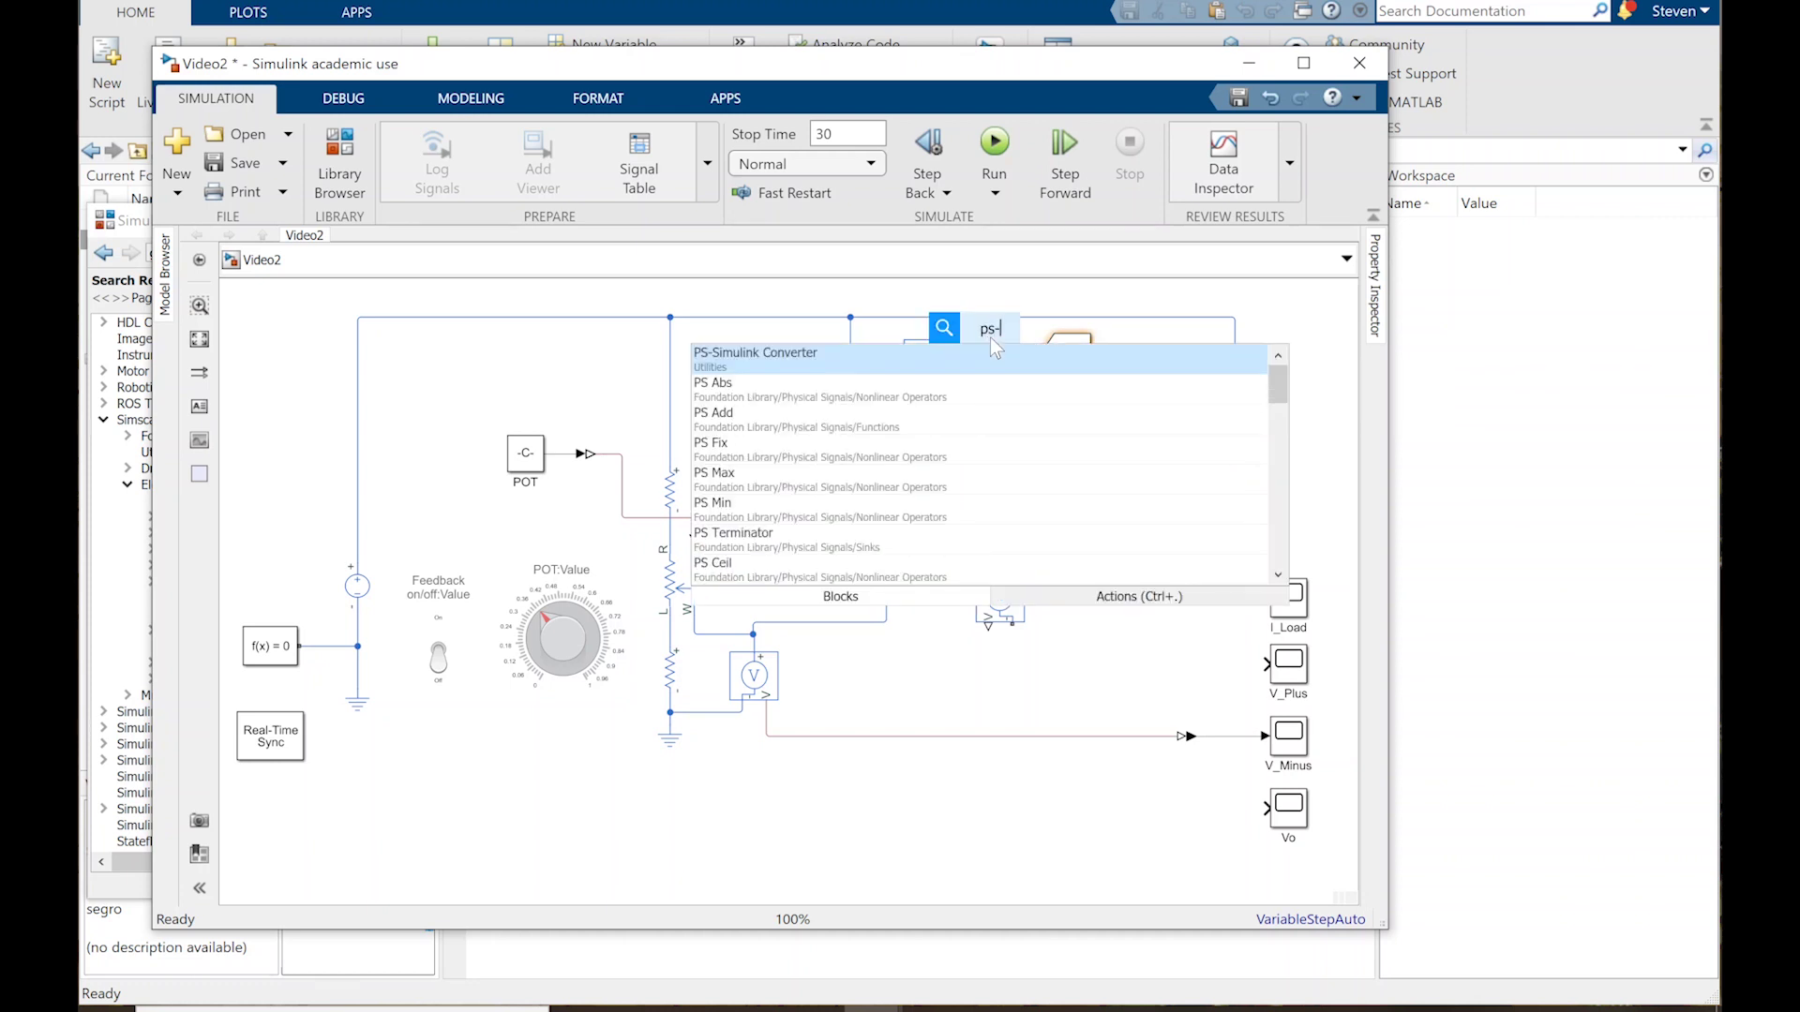
left_click(757, 360)
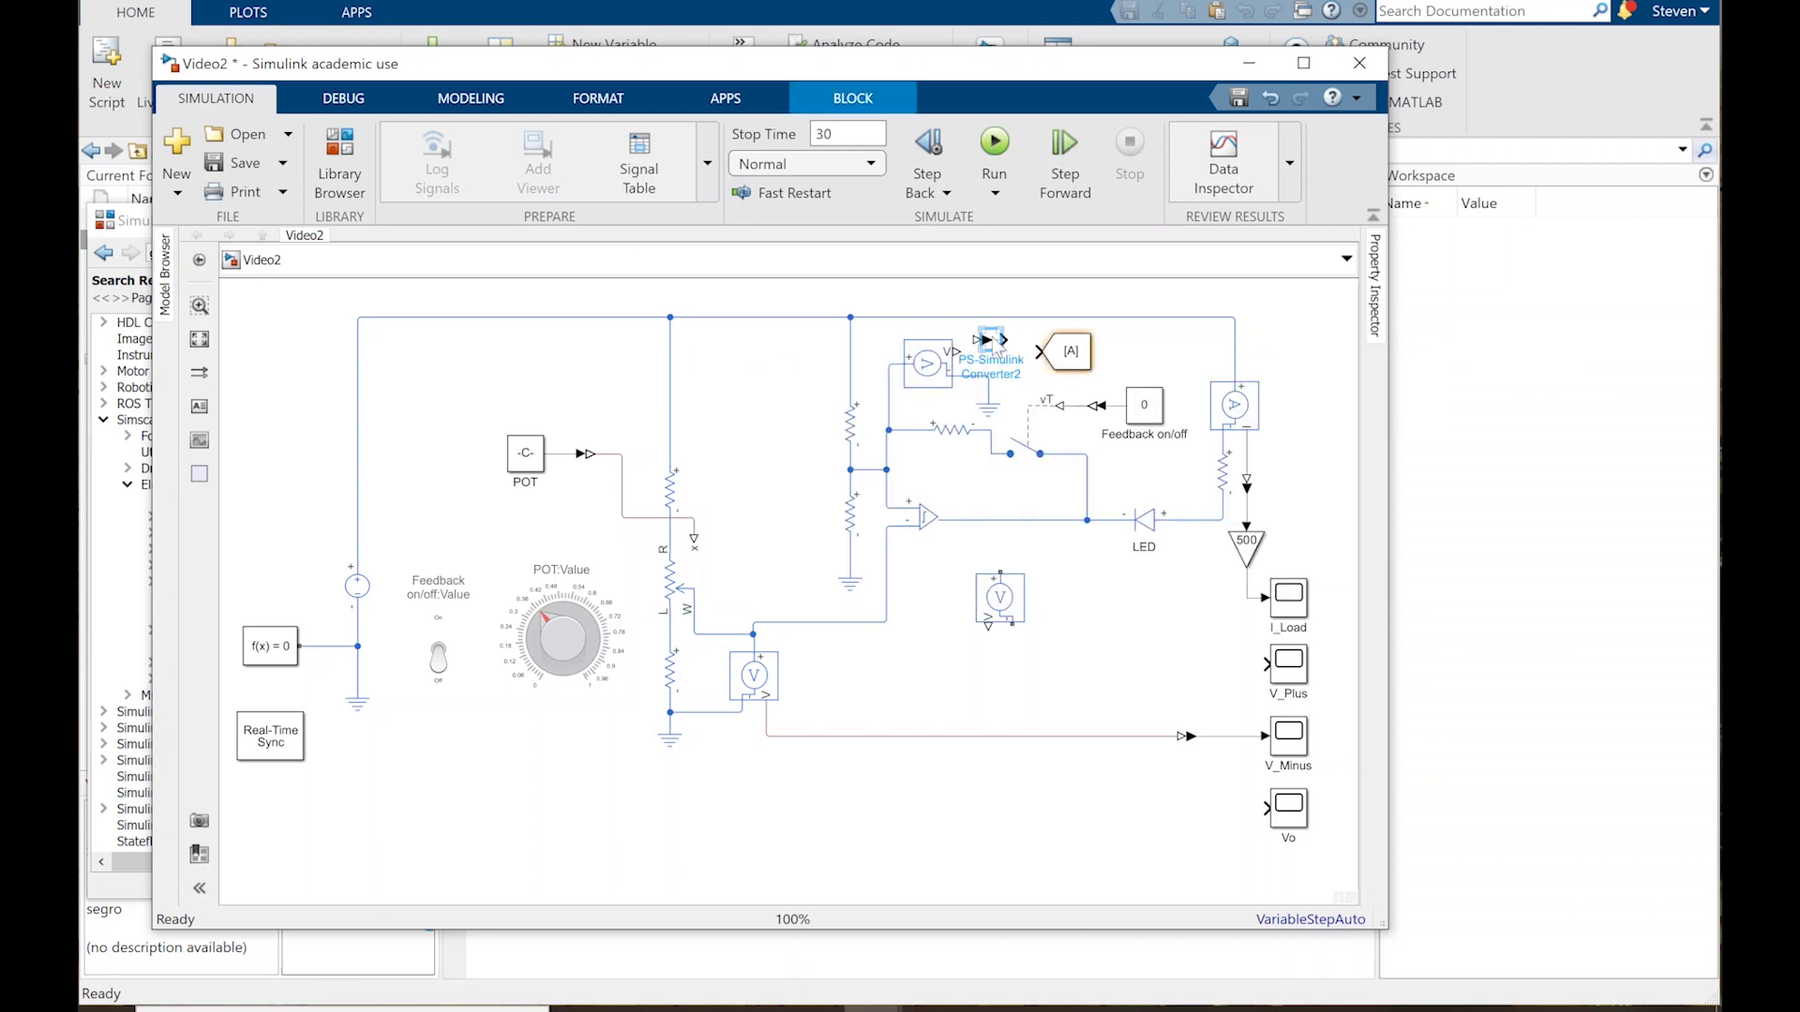
left_click_drag(996, 345, 1037, 353)
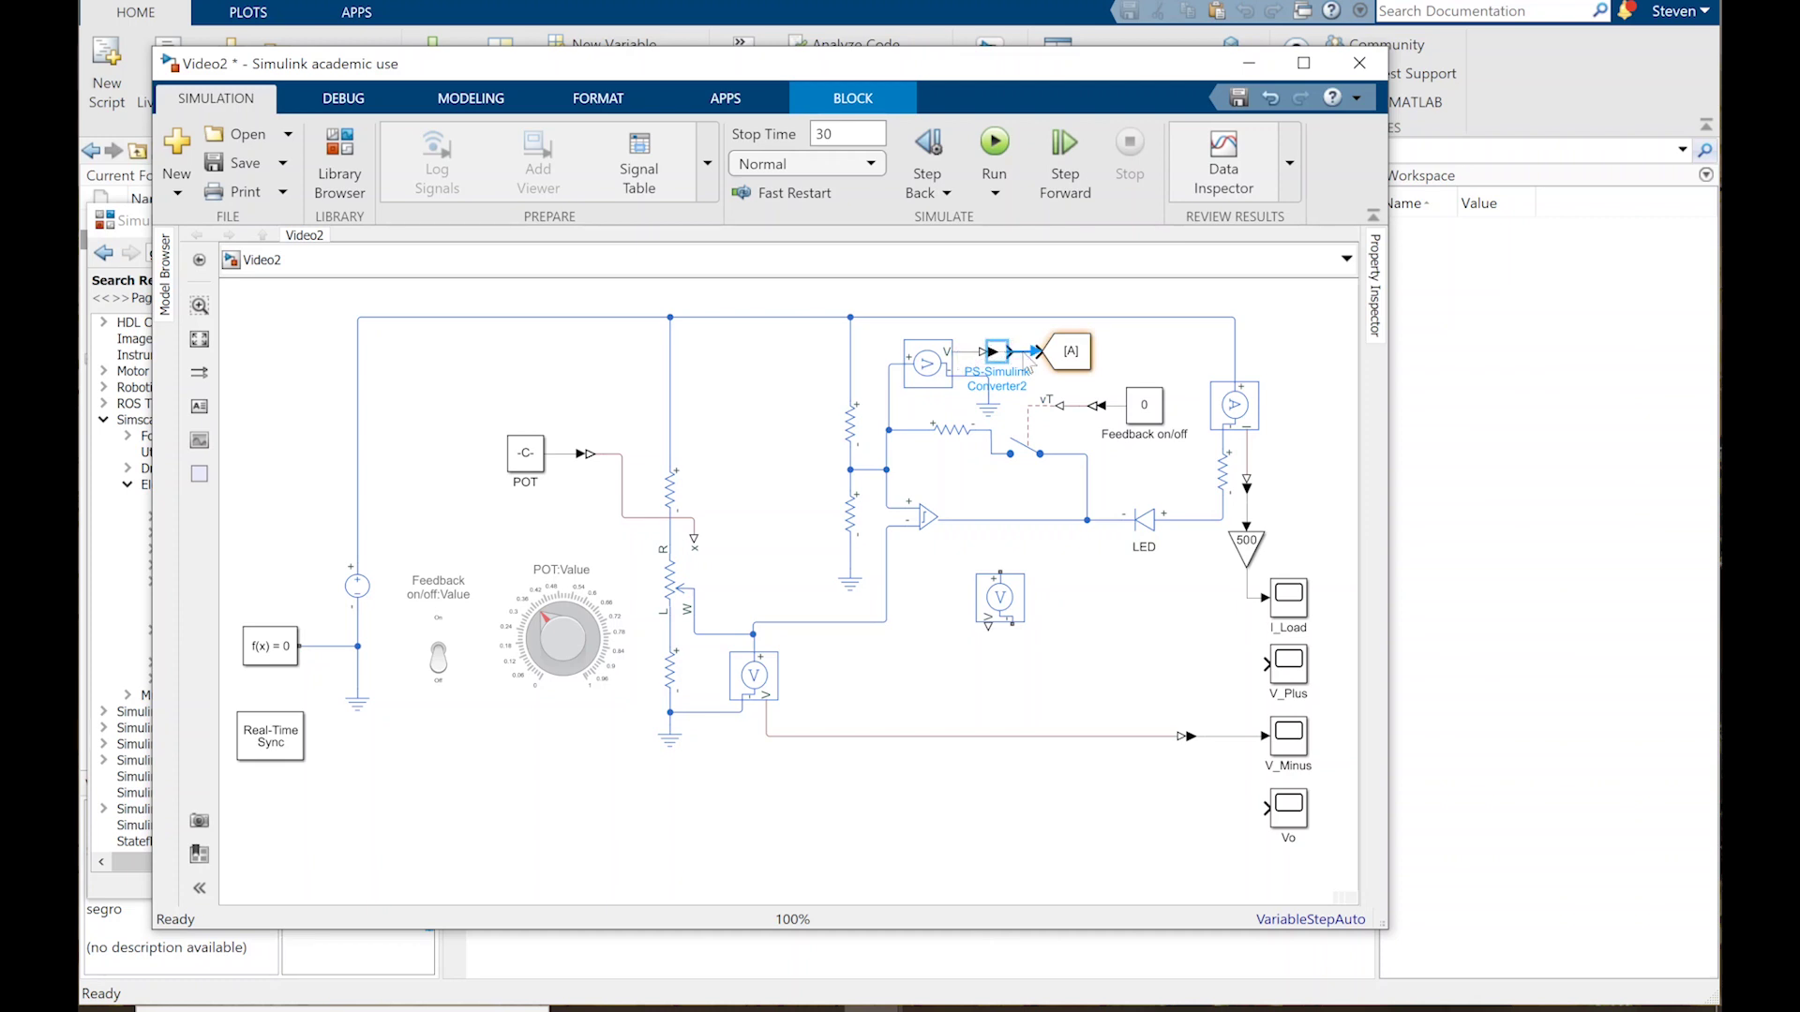
left_click(1128, 345)
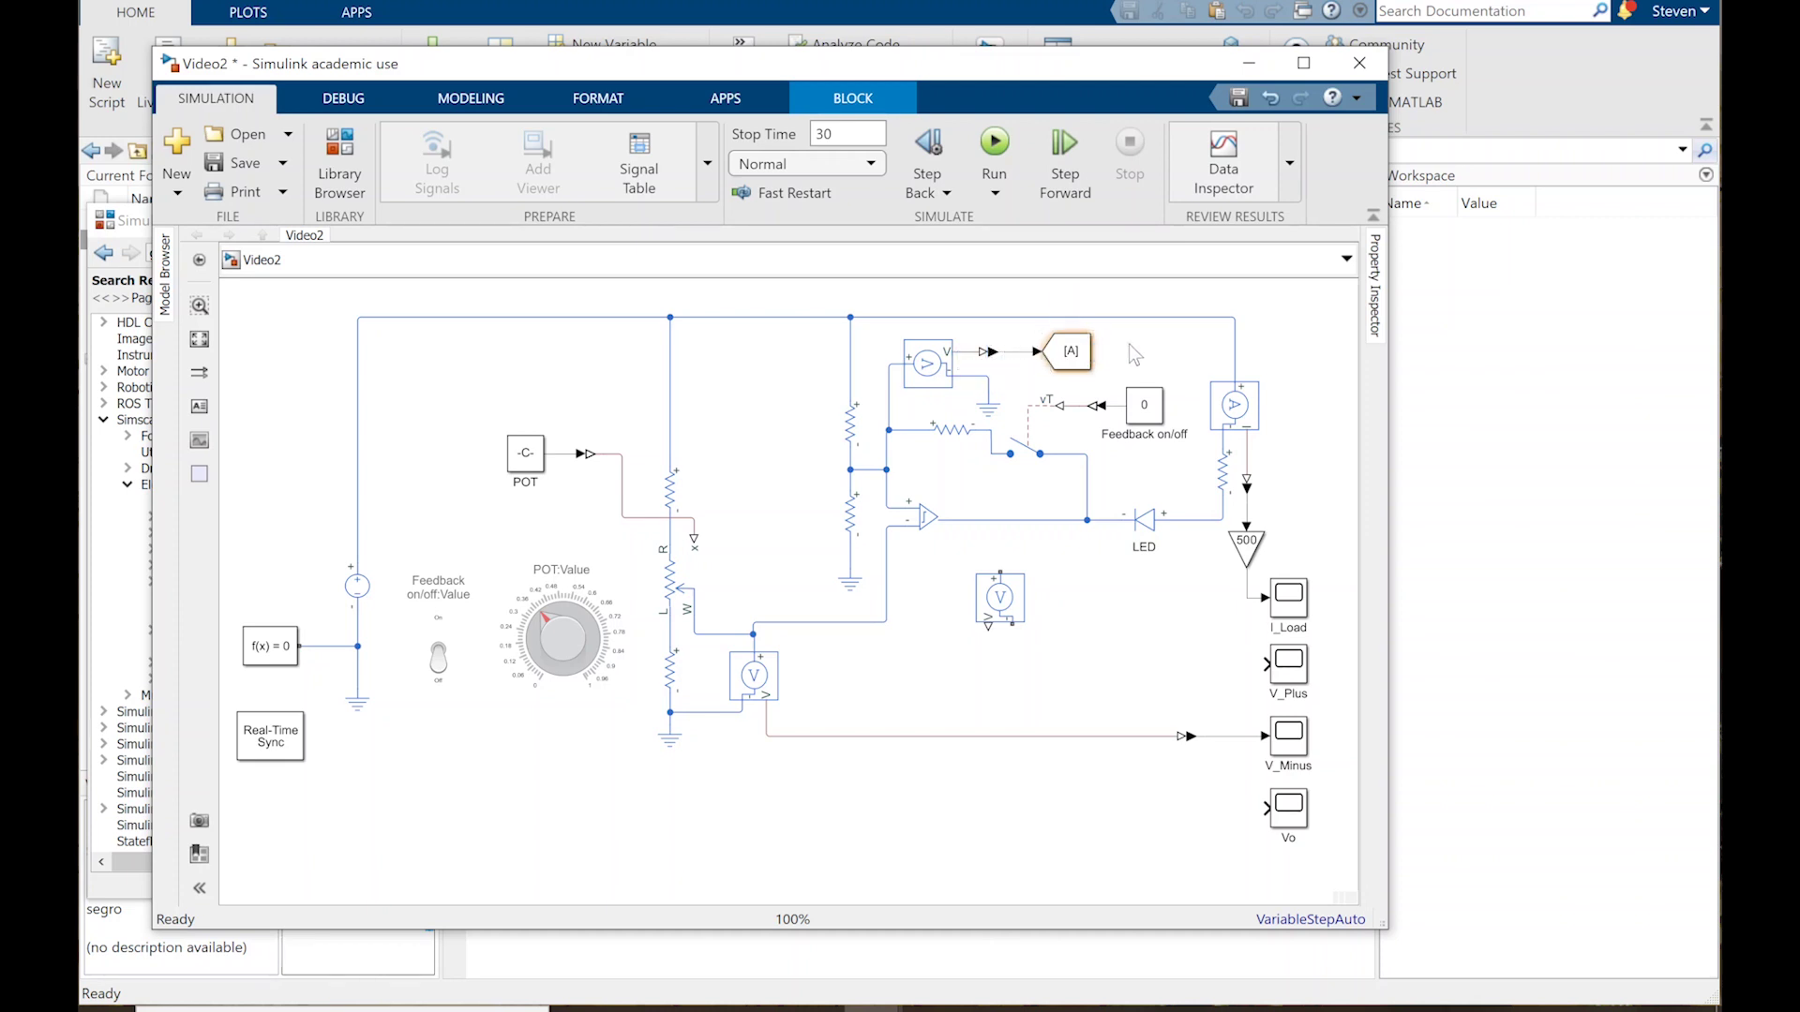
Step: Set the Goto block's tag to V_Plus
double_click(1076, 359)
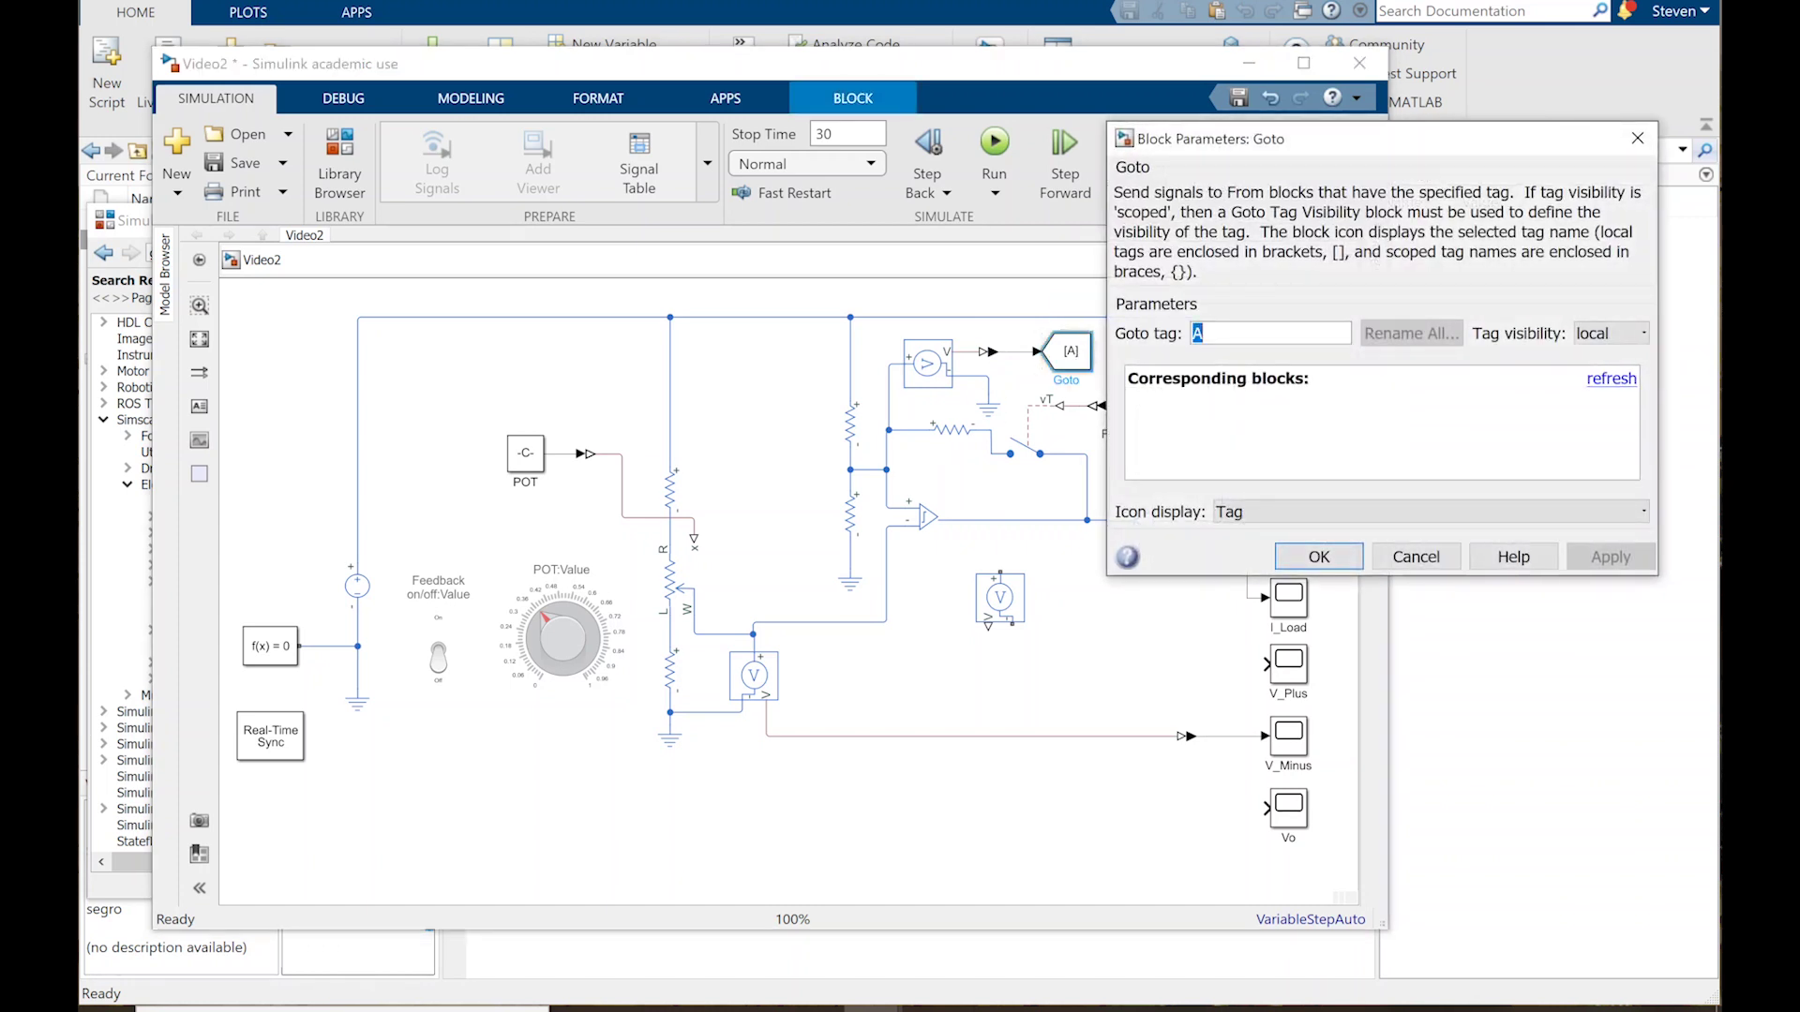
type("V_P")
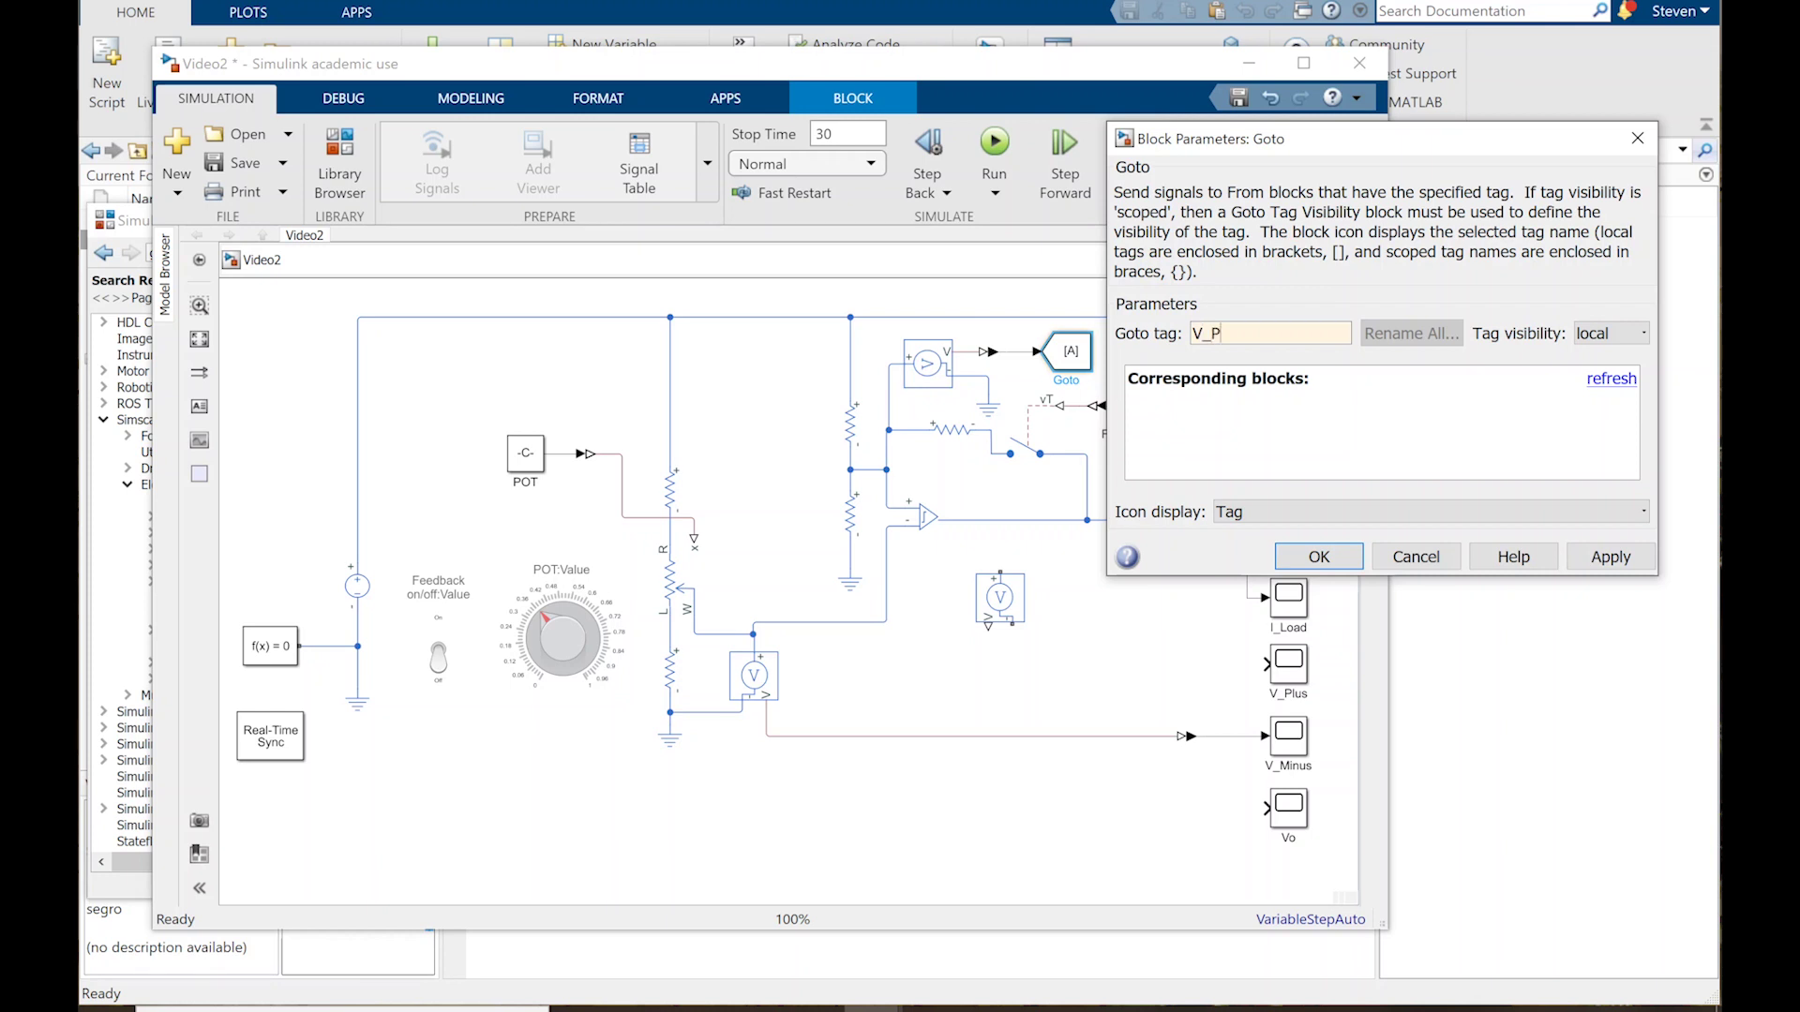
type("lus")
key("Return")
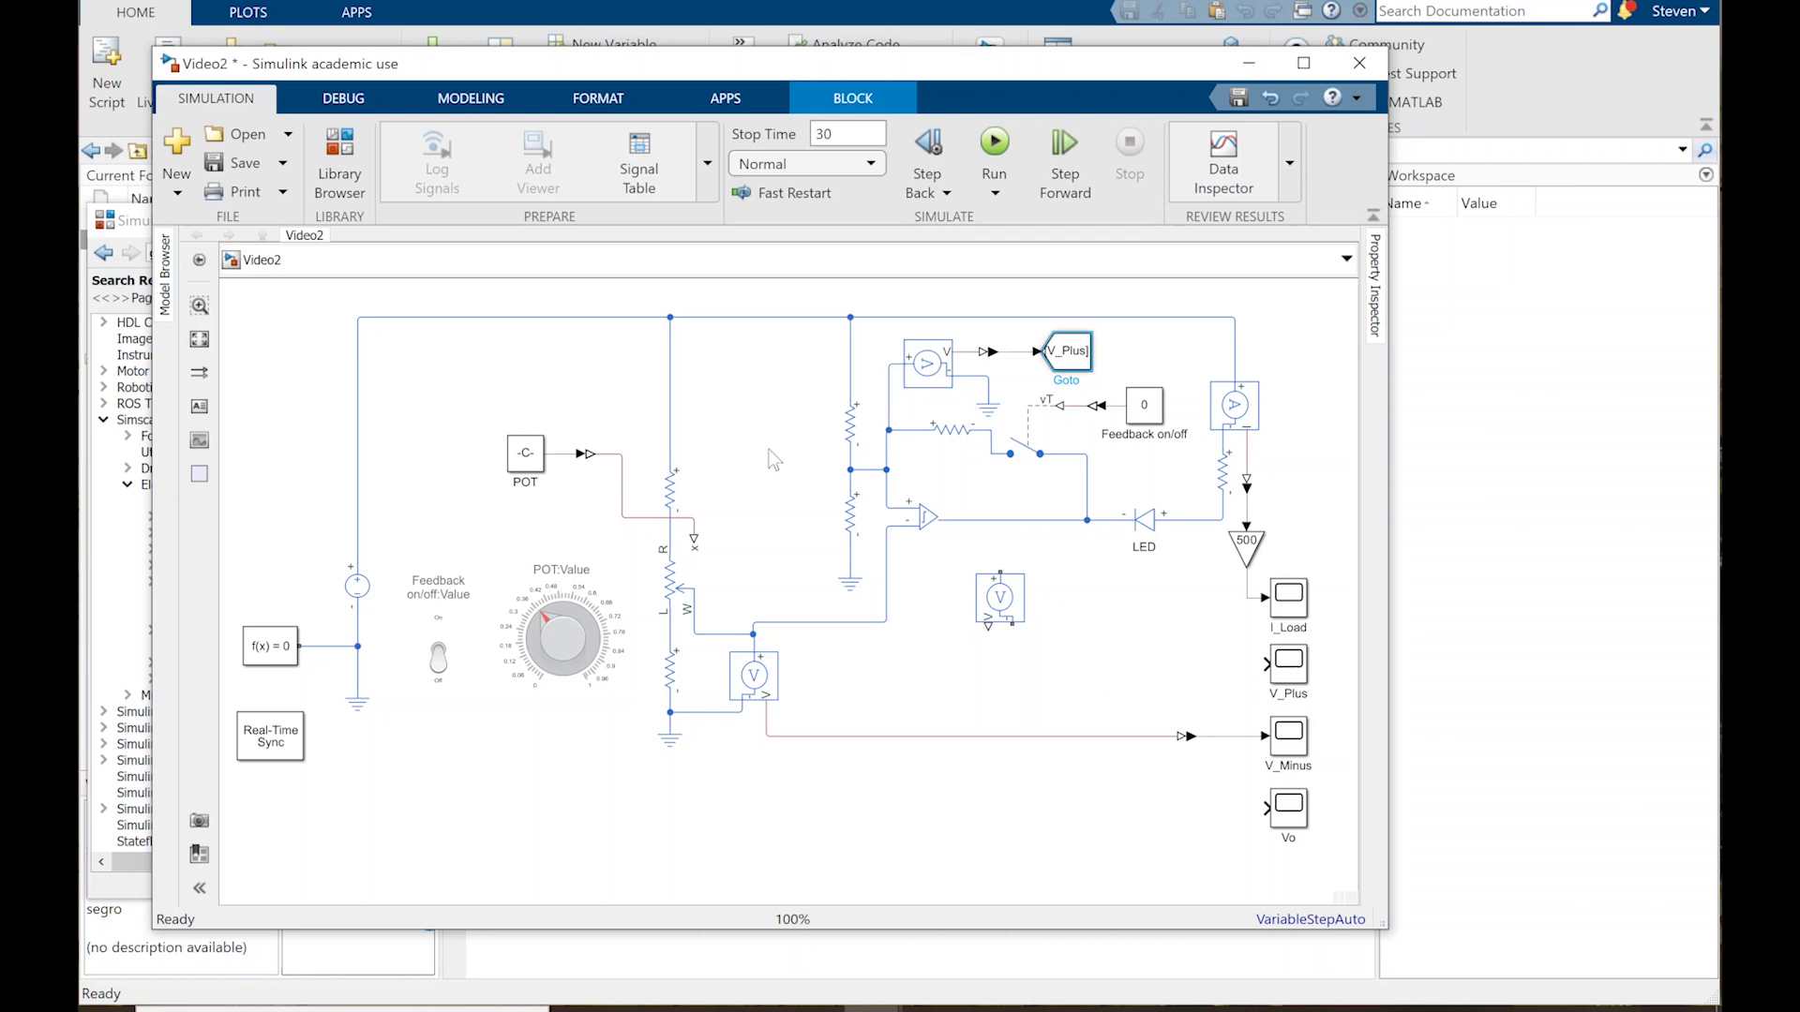
Step: Add a Simulink From block with the tag V_Plus and connect it to the V_Plus scope's input
left_click(340, 160)
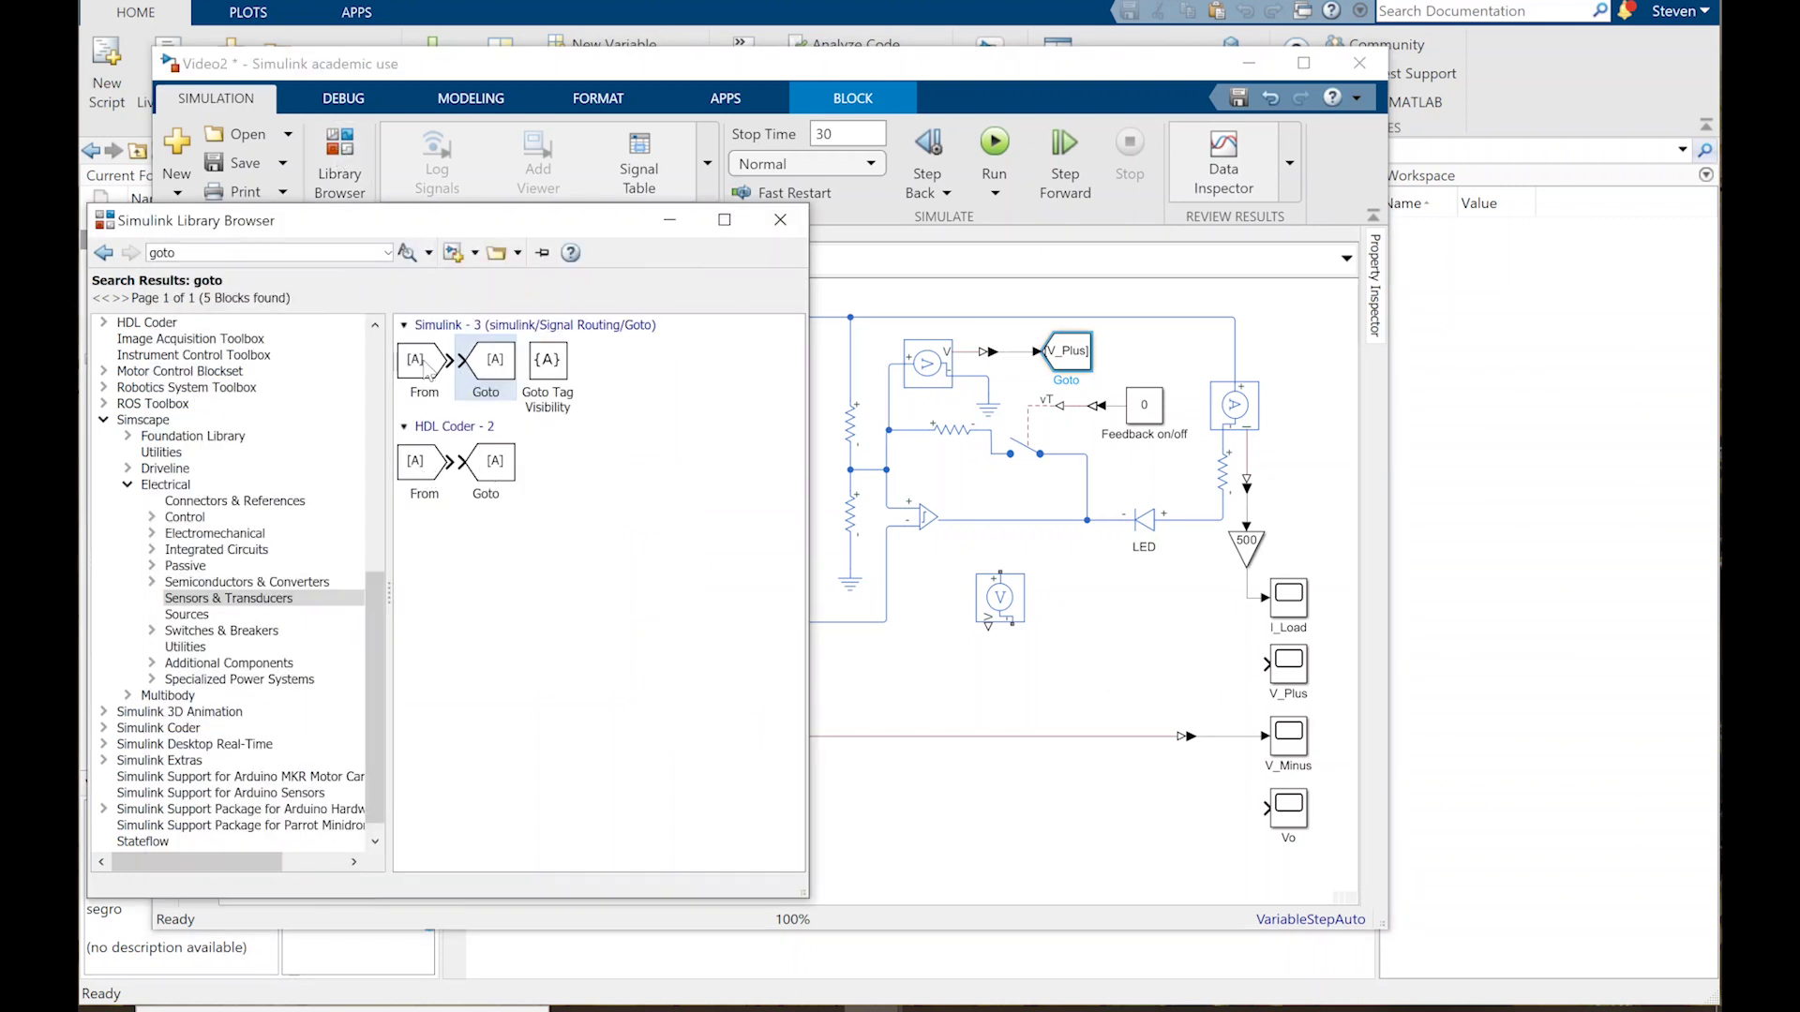
left_click(1150, 344)
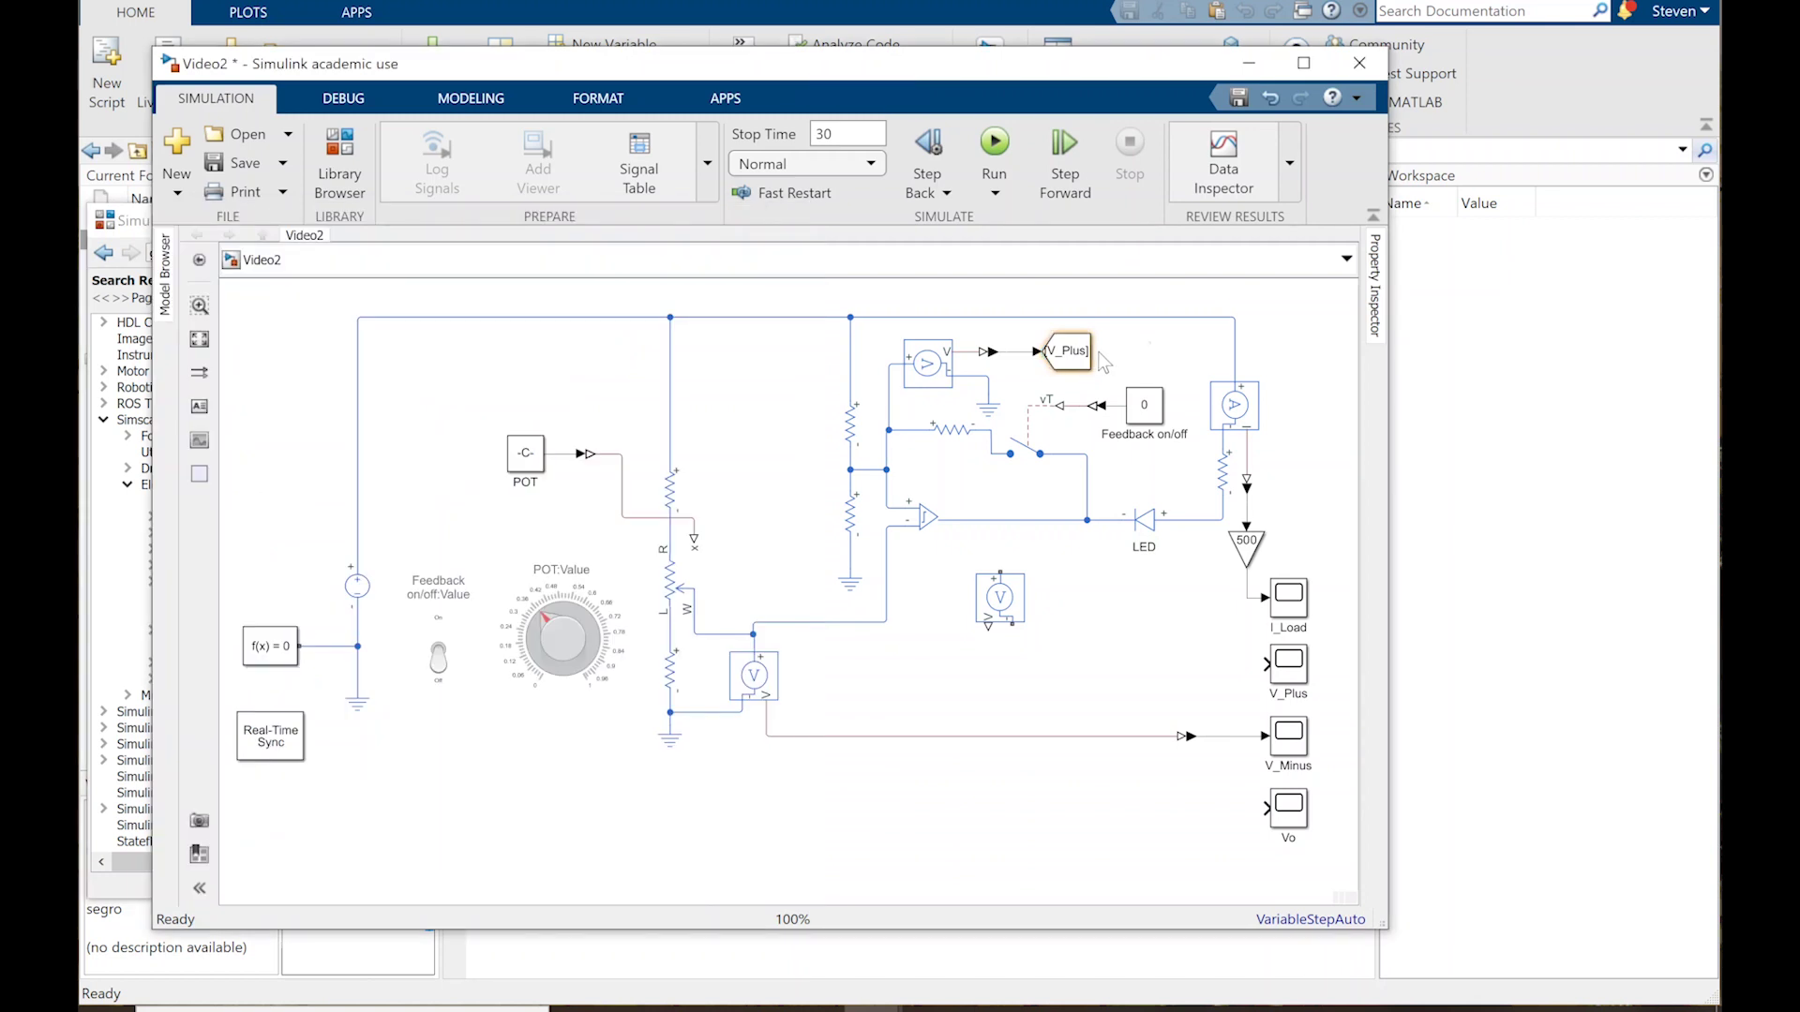
left_click_drag(1129, 367, 1264, 662)
left_click(1211, 677)
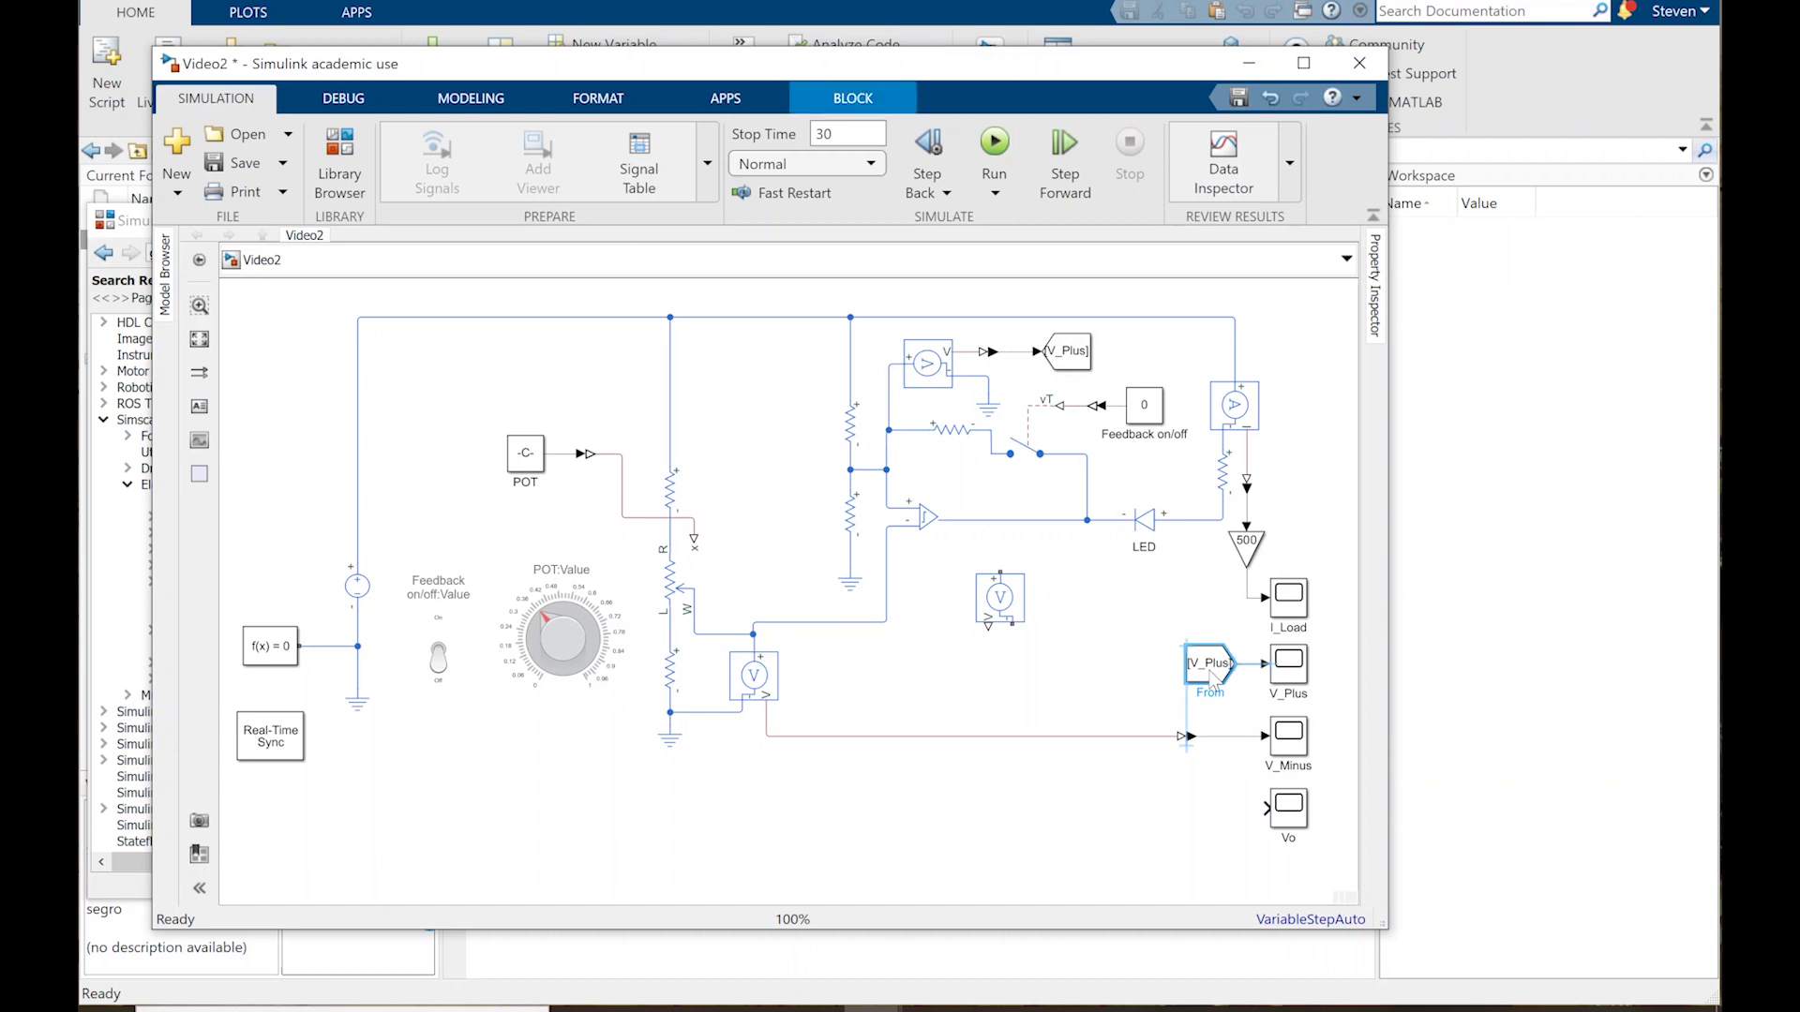
left_click(1191, 594)
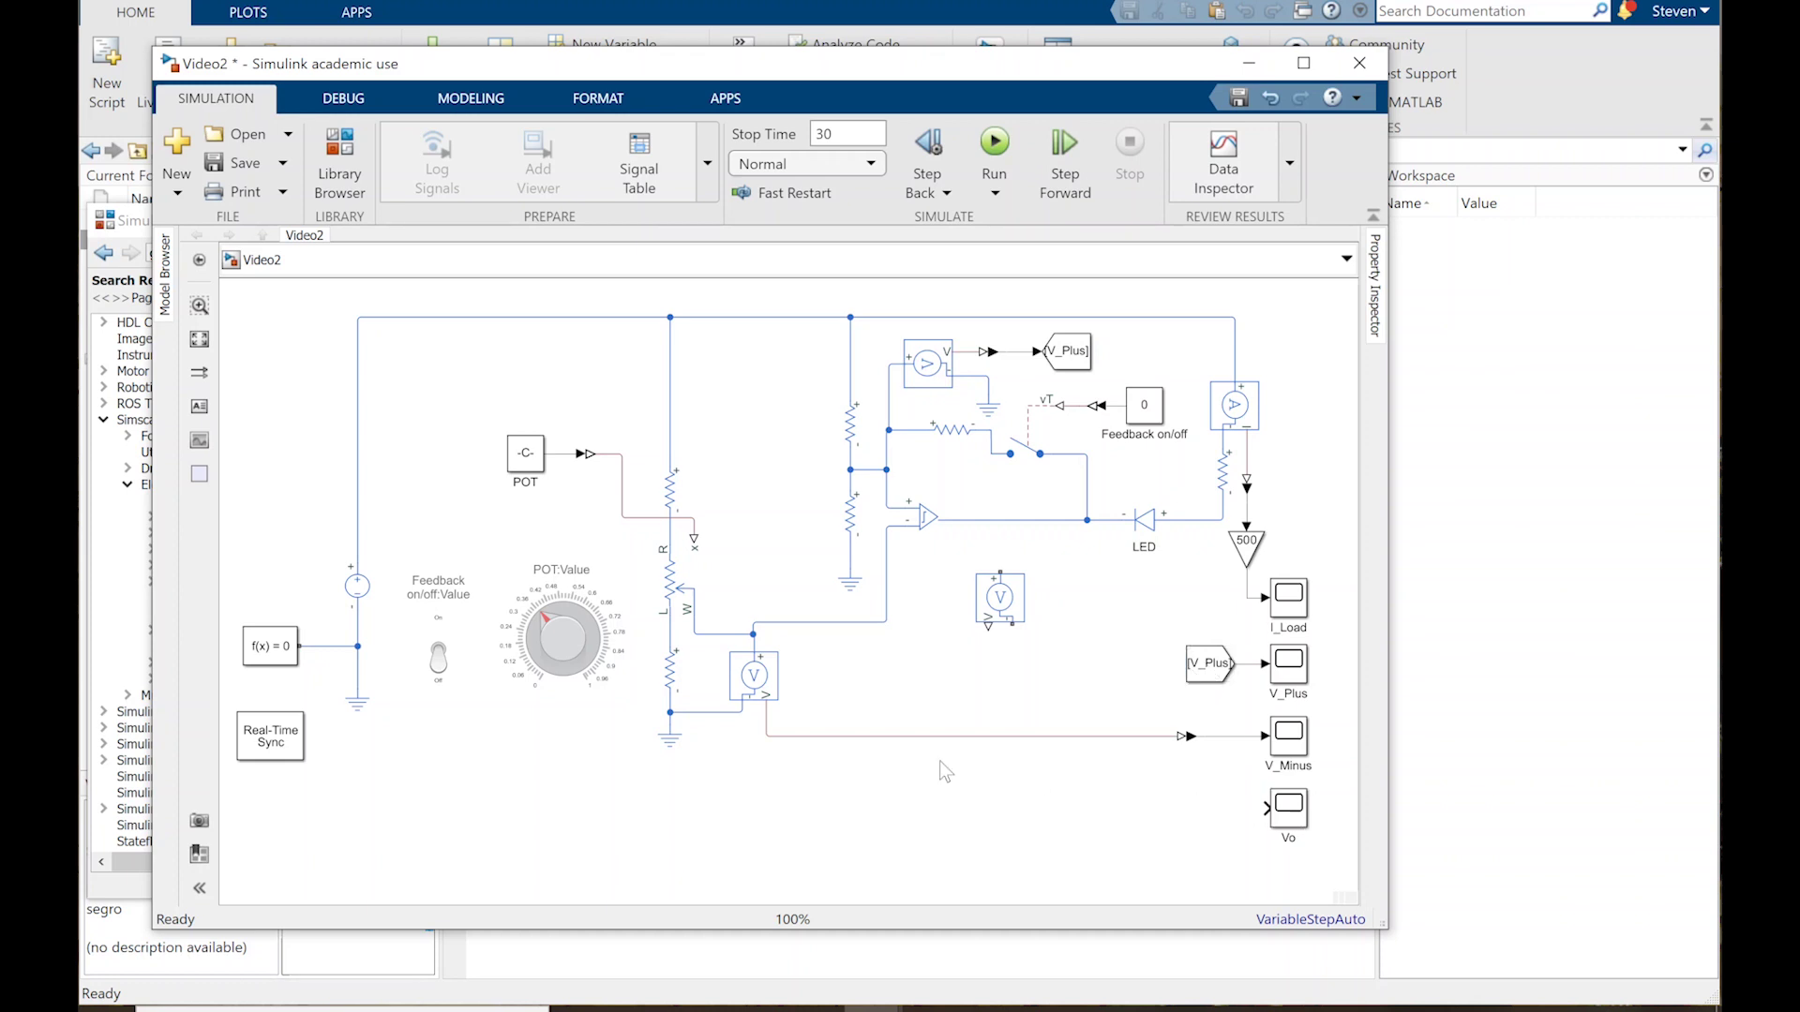
Step: Flip the lower Voltage Sensor, connect its positive terminal to the comparator's output wire, and attach a copied electrical reference to its negative terminal
left_click_drag(1003, 605, 1008, 609)
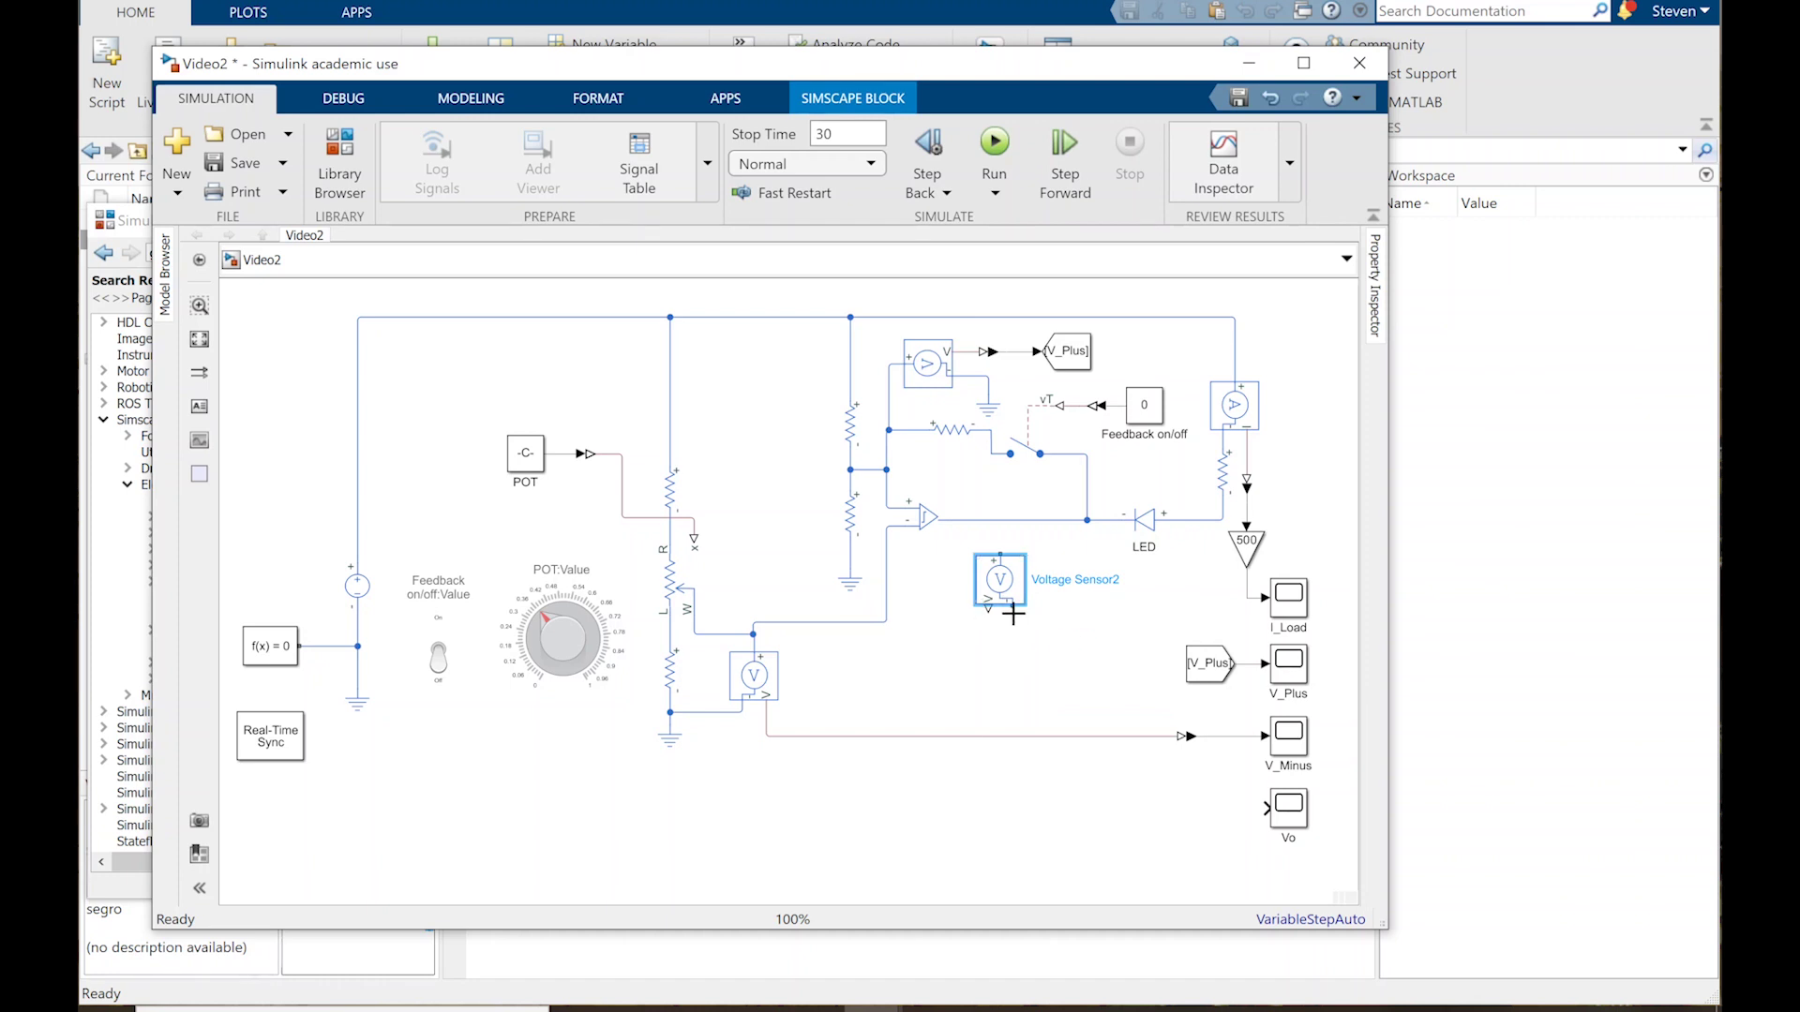
key("ctrl+i")
left_click_drag(998, 548, 1000, 519)
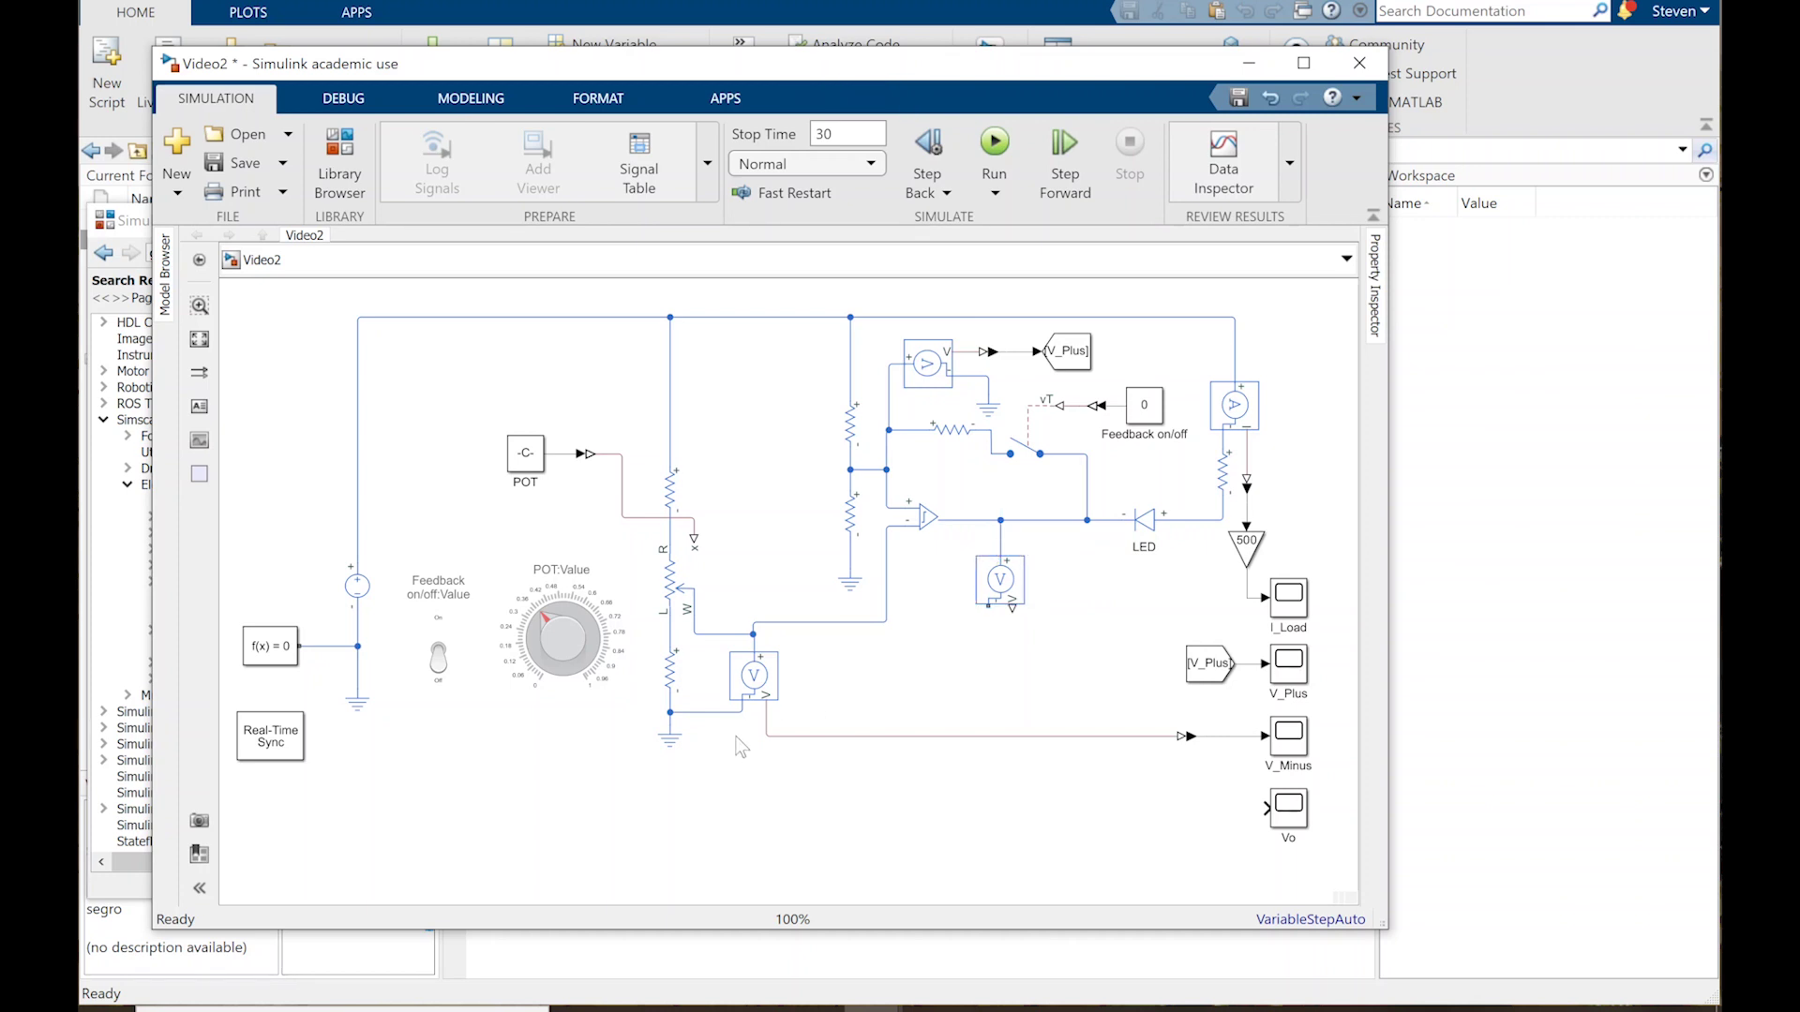
left_click(850, 589)
left_click_drag(852, 592, 991, 649)
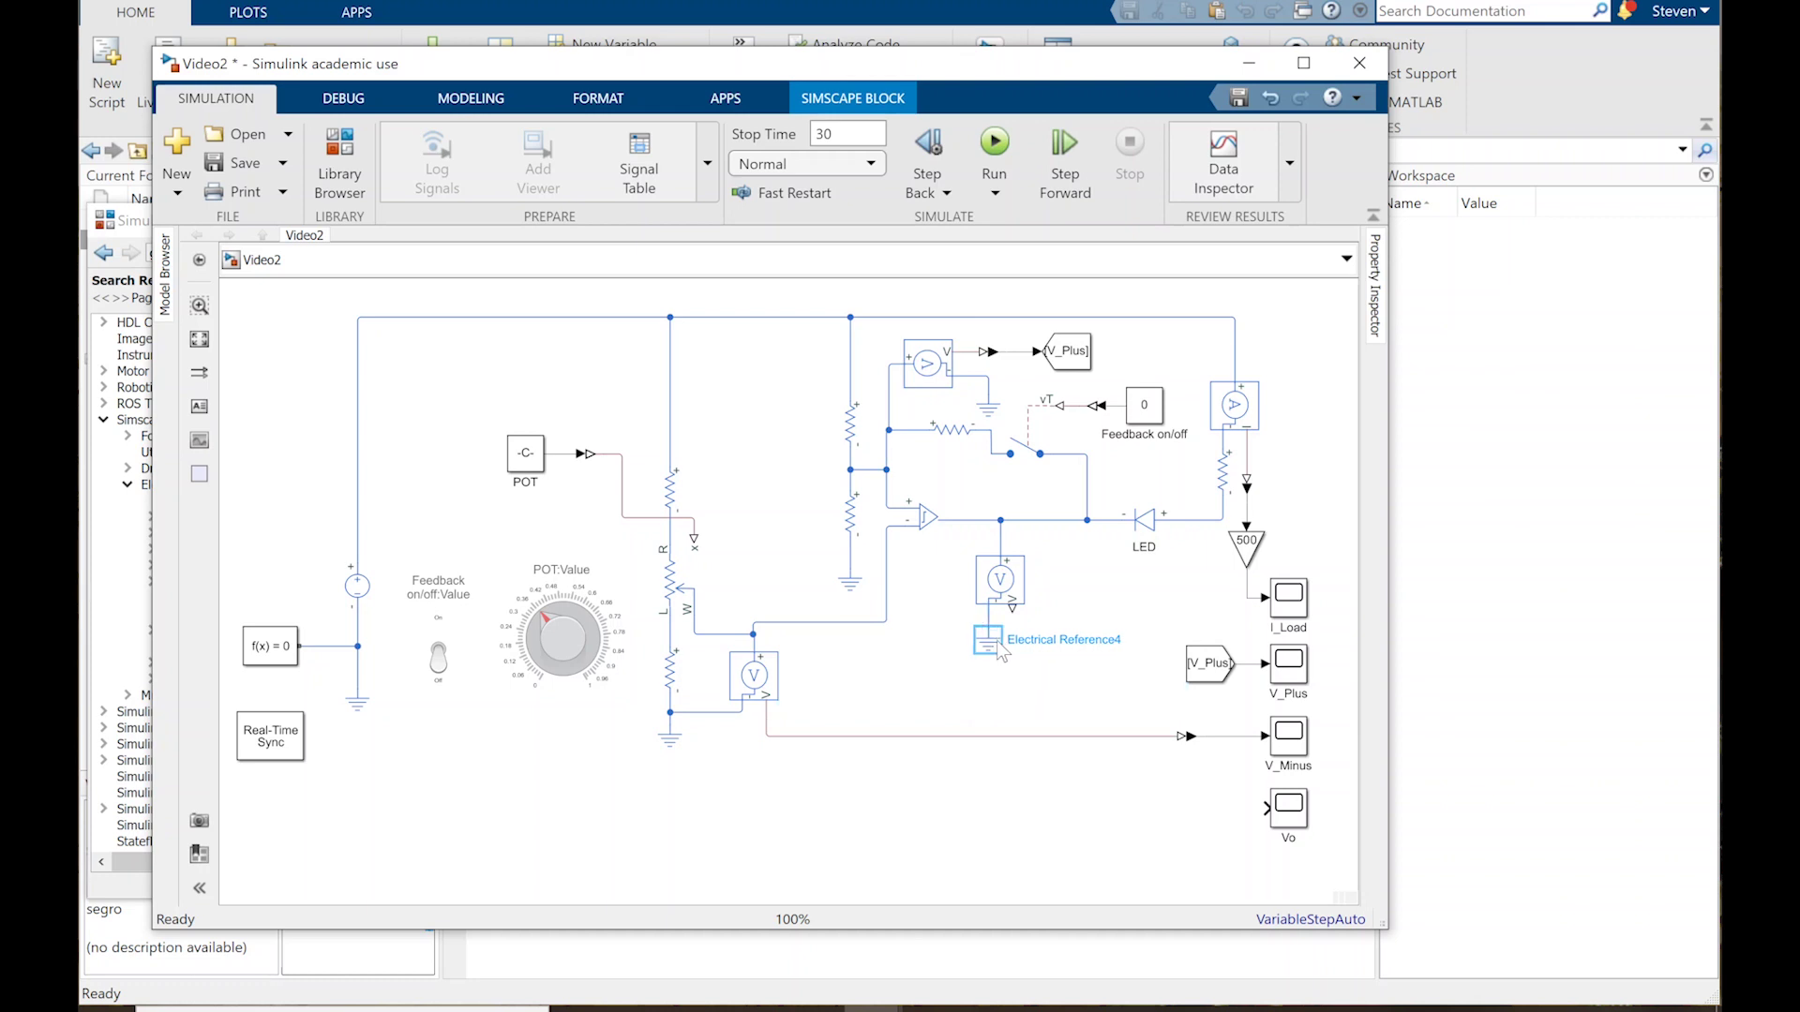
left_click(1088, 610)
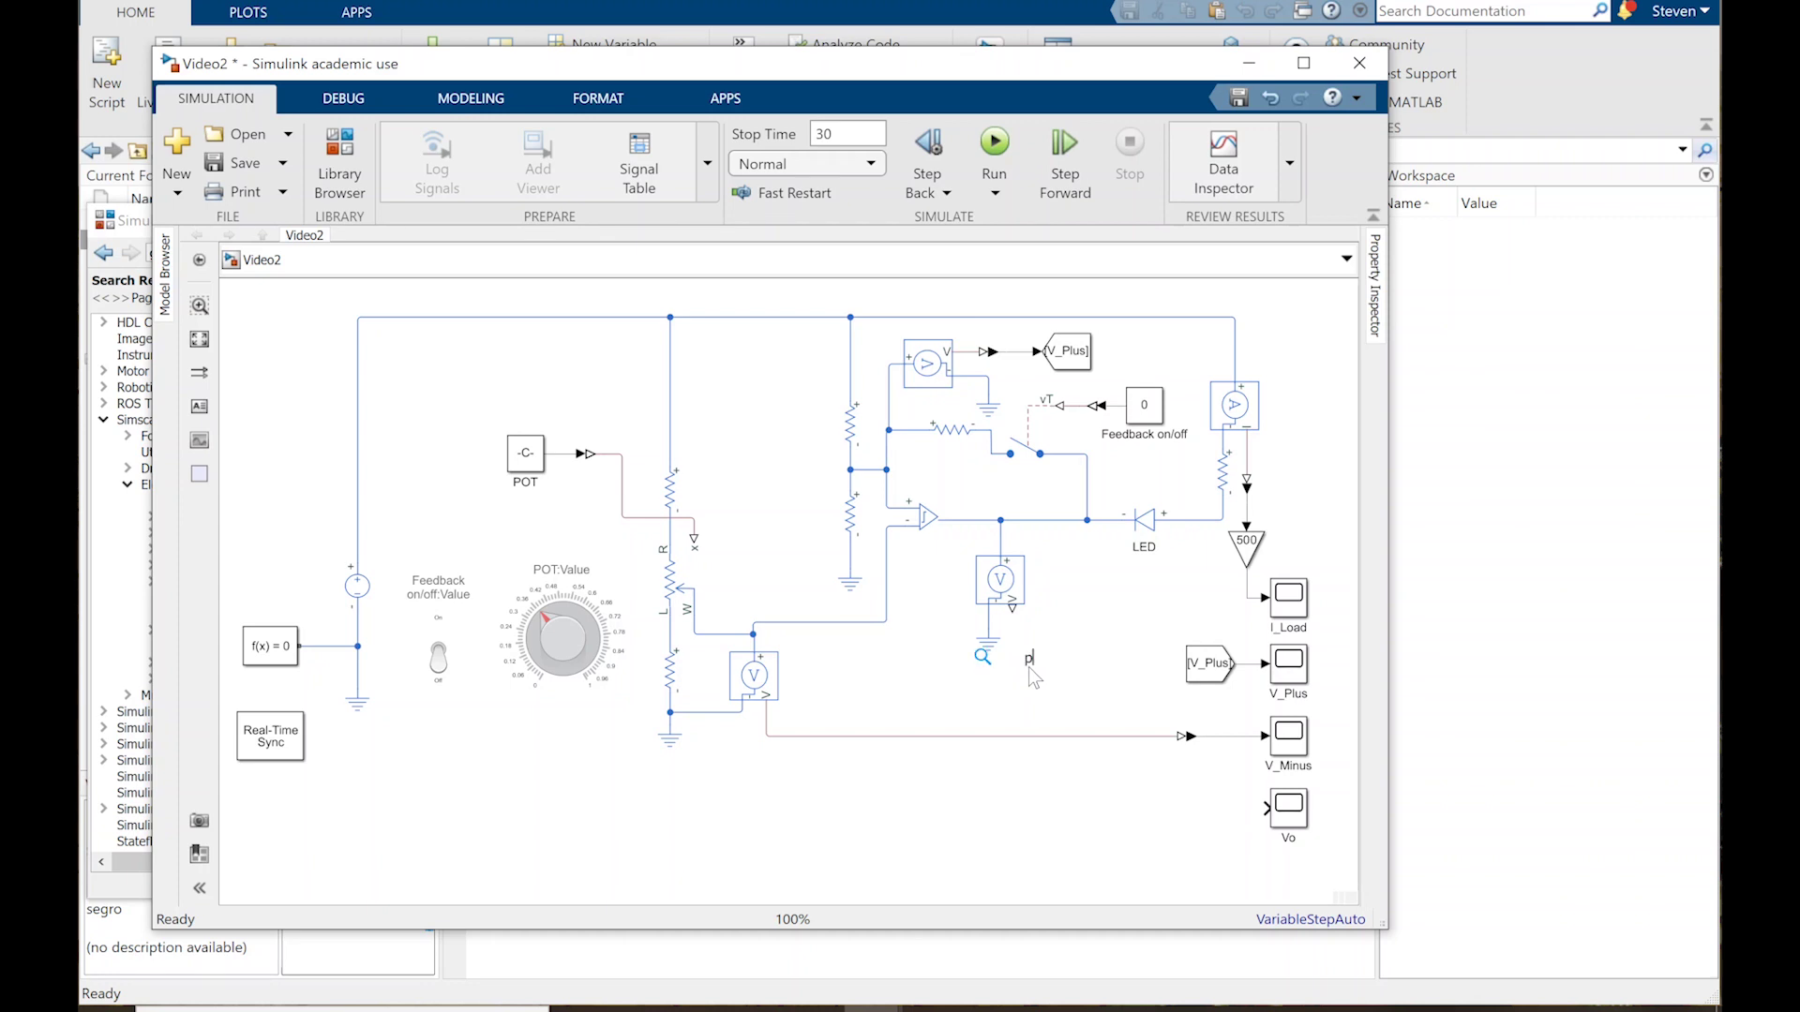
Step: Add a PS-Simulink Converter by block search and route the lower Voltage Sensor's output through it to the Vo scope
double_click(1027, 668)
type("ps-")
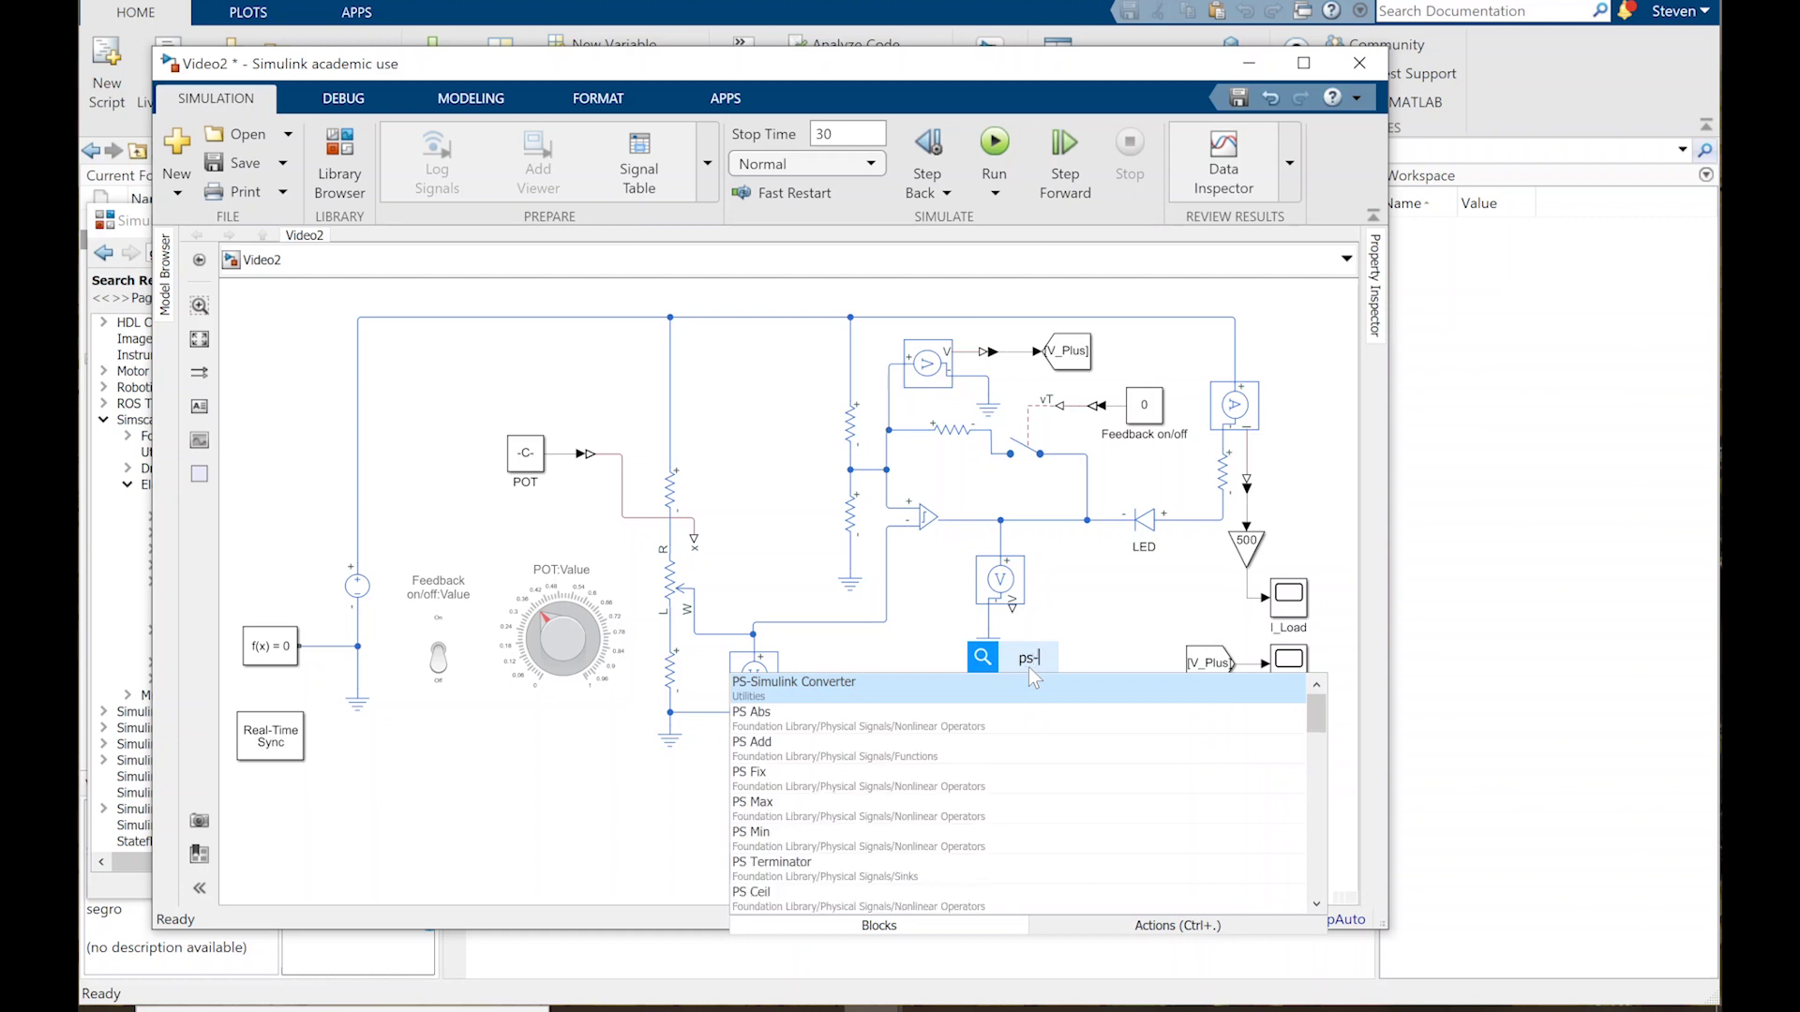
key("Return")
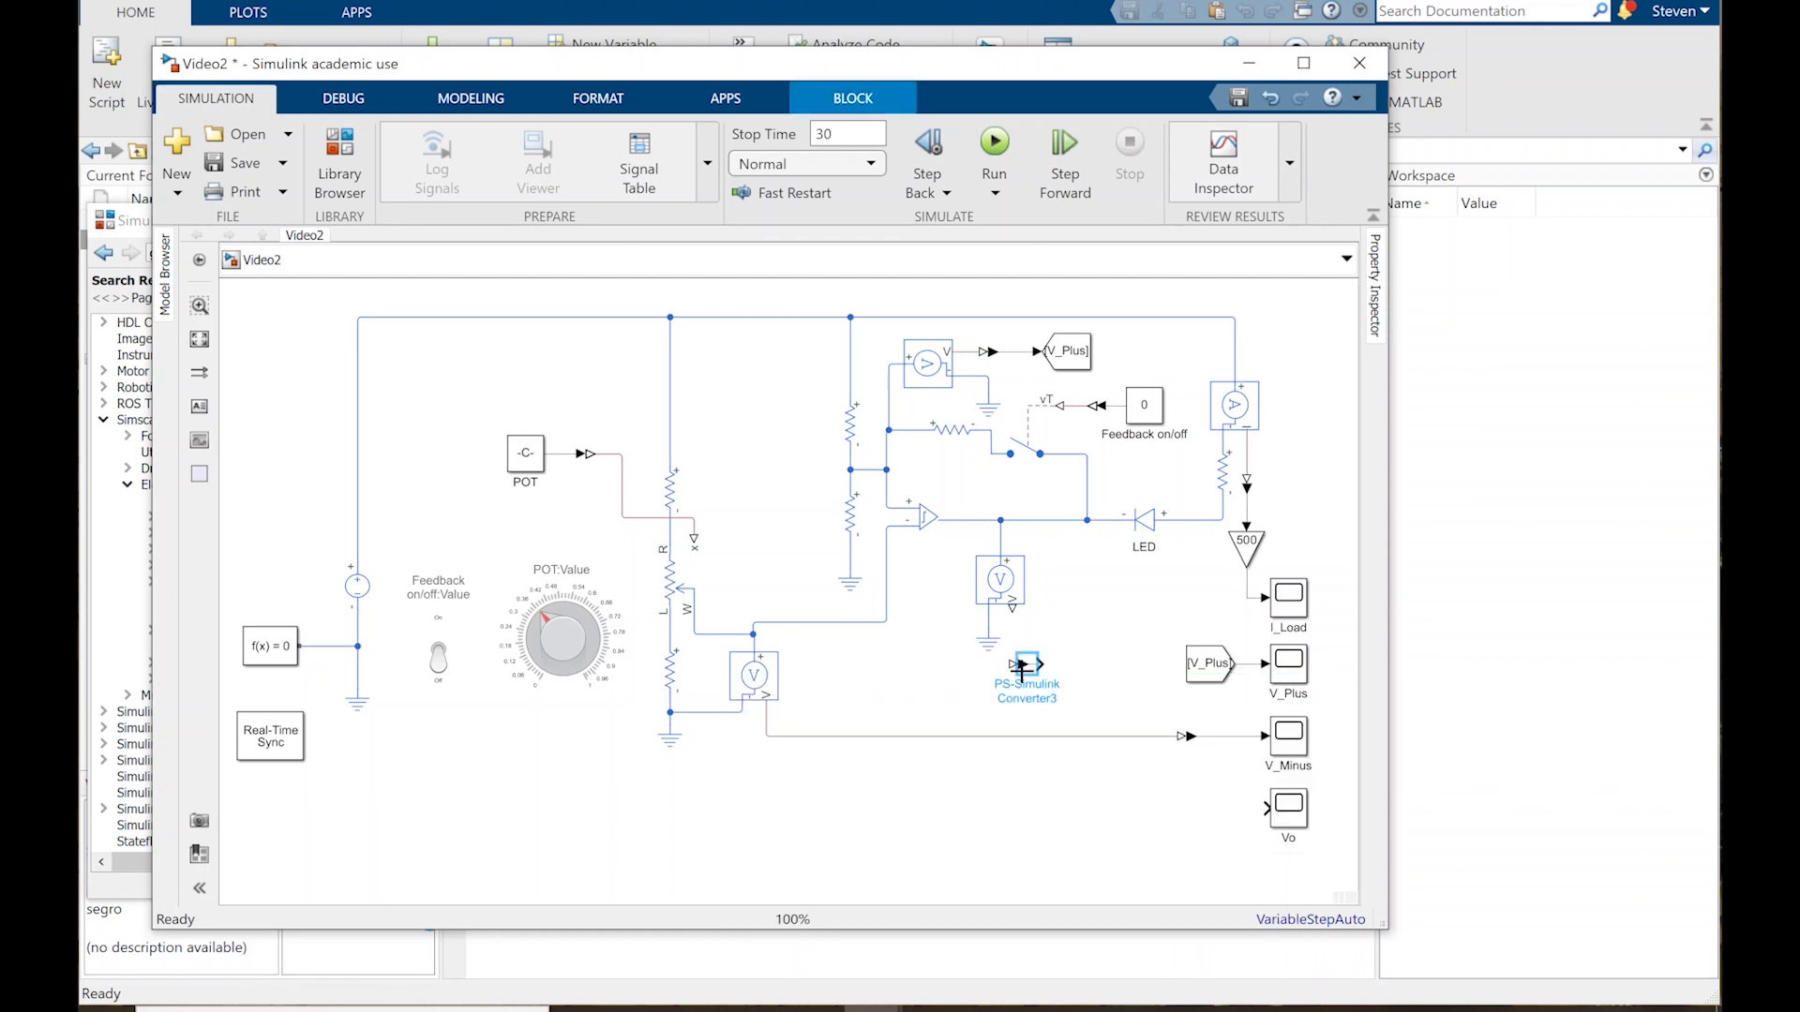
left_click_drag(1026, 673, 1013, 611)
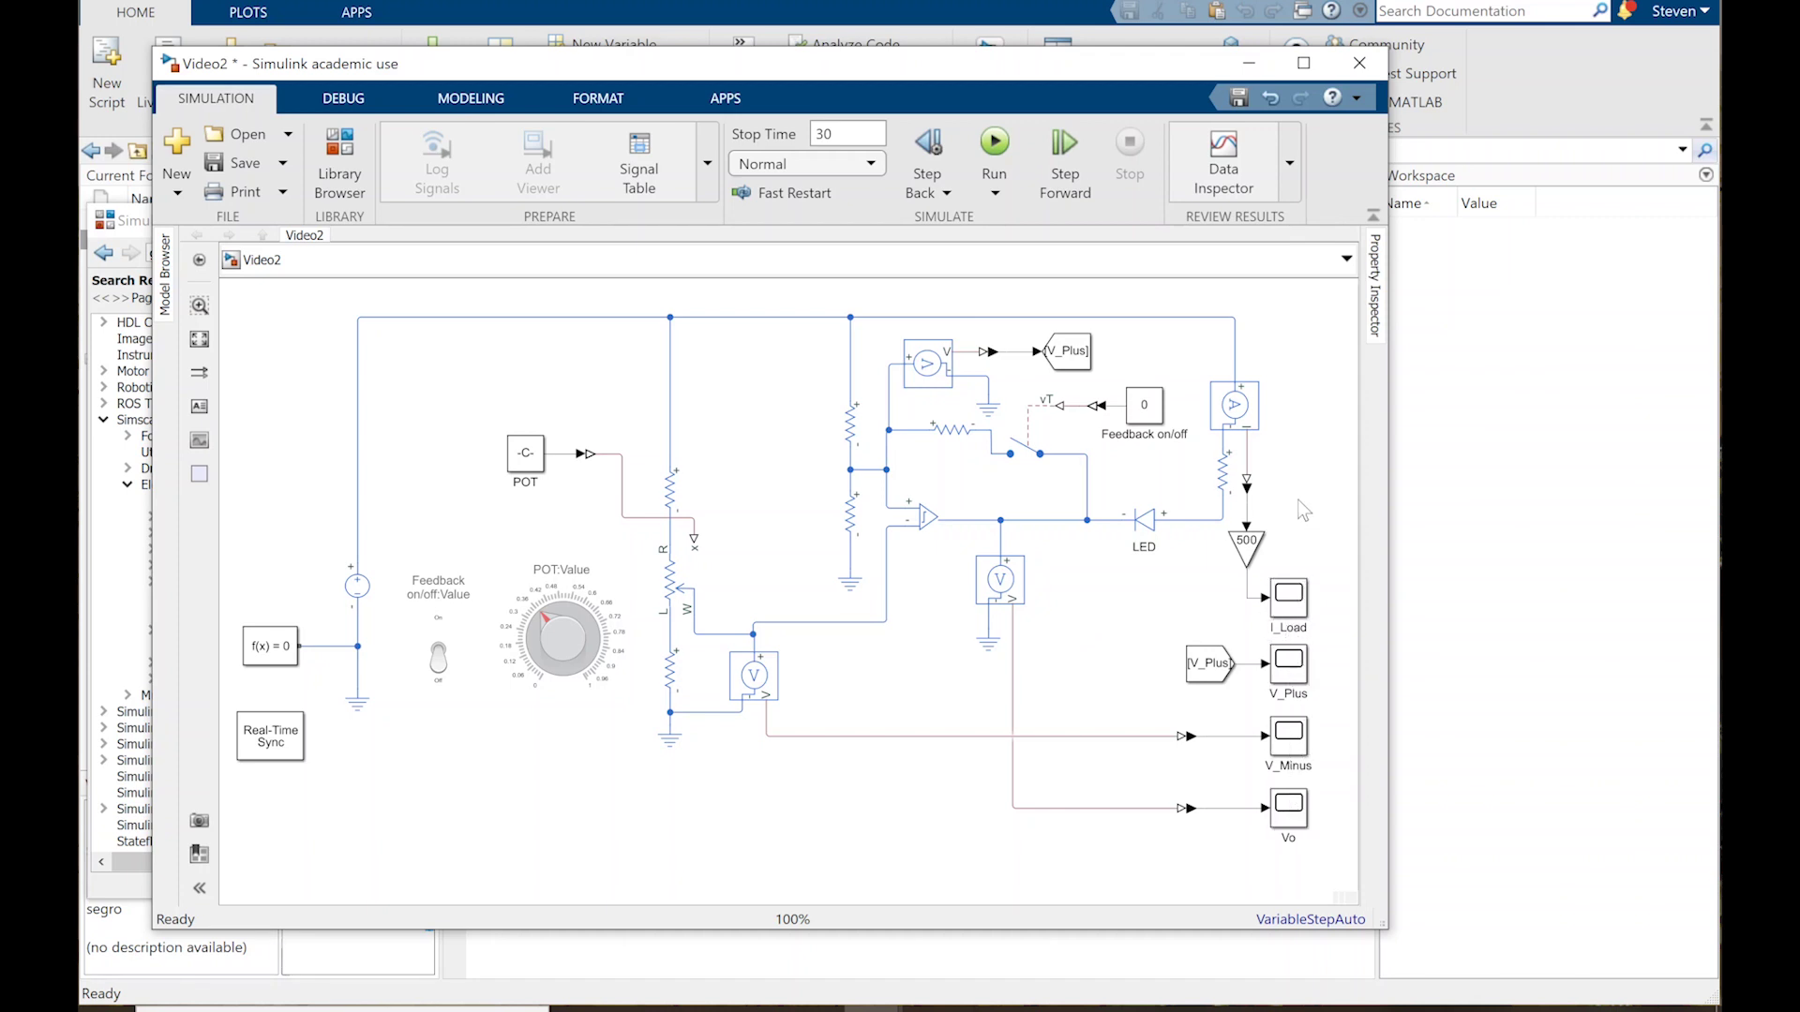
left_click(1306, 680)
Step: Check the resistance settings of the feedback resistor and of the upper divider resistor feeding the comparator's plus input
double_click(954, 436)
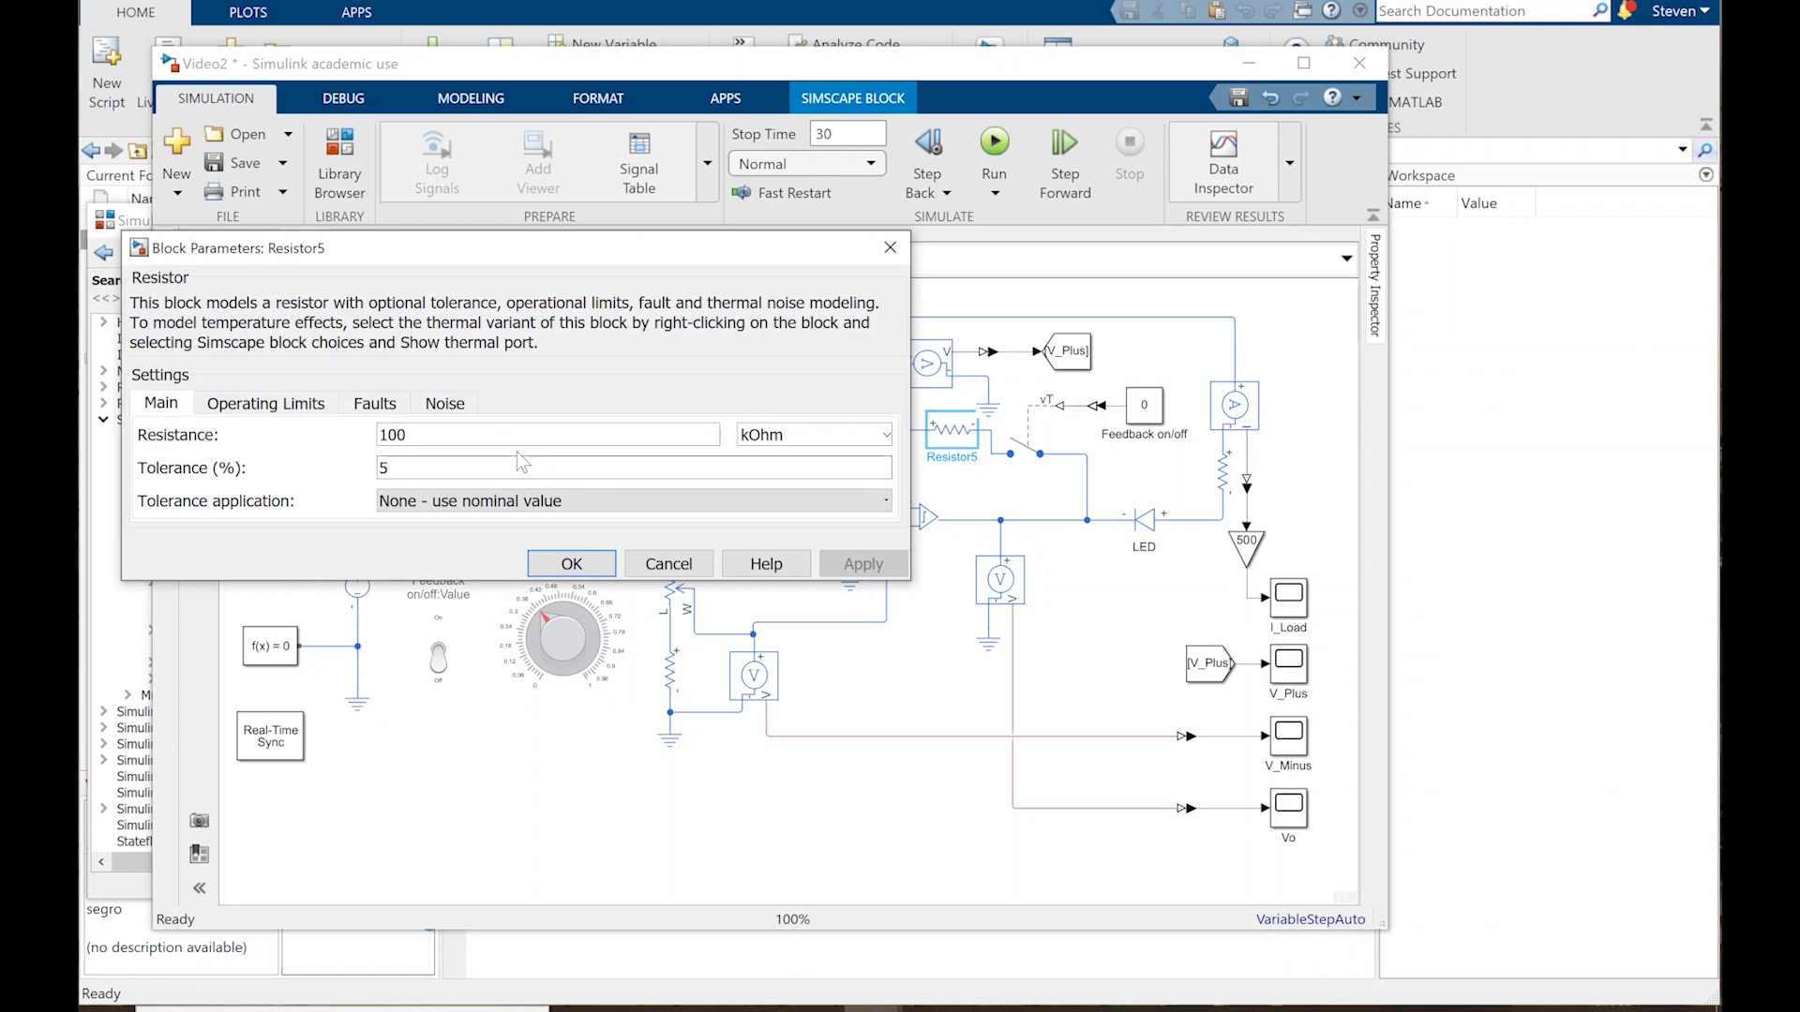
left_click(574, 563)
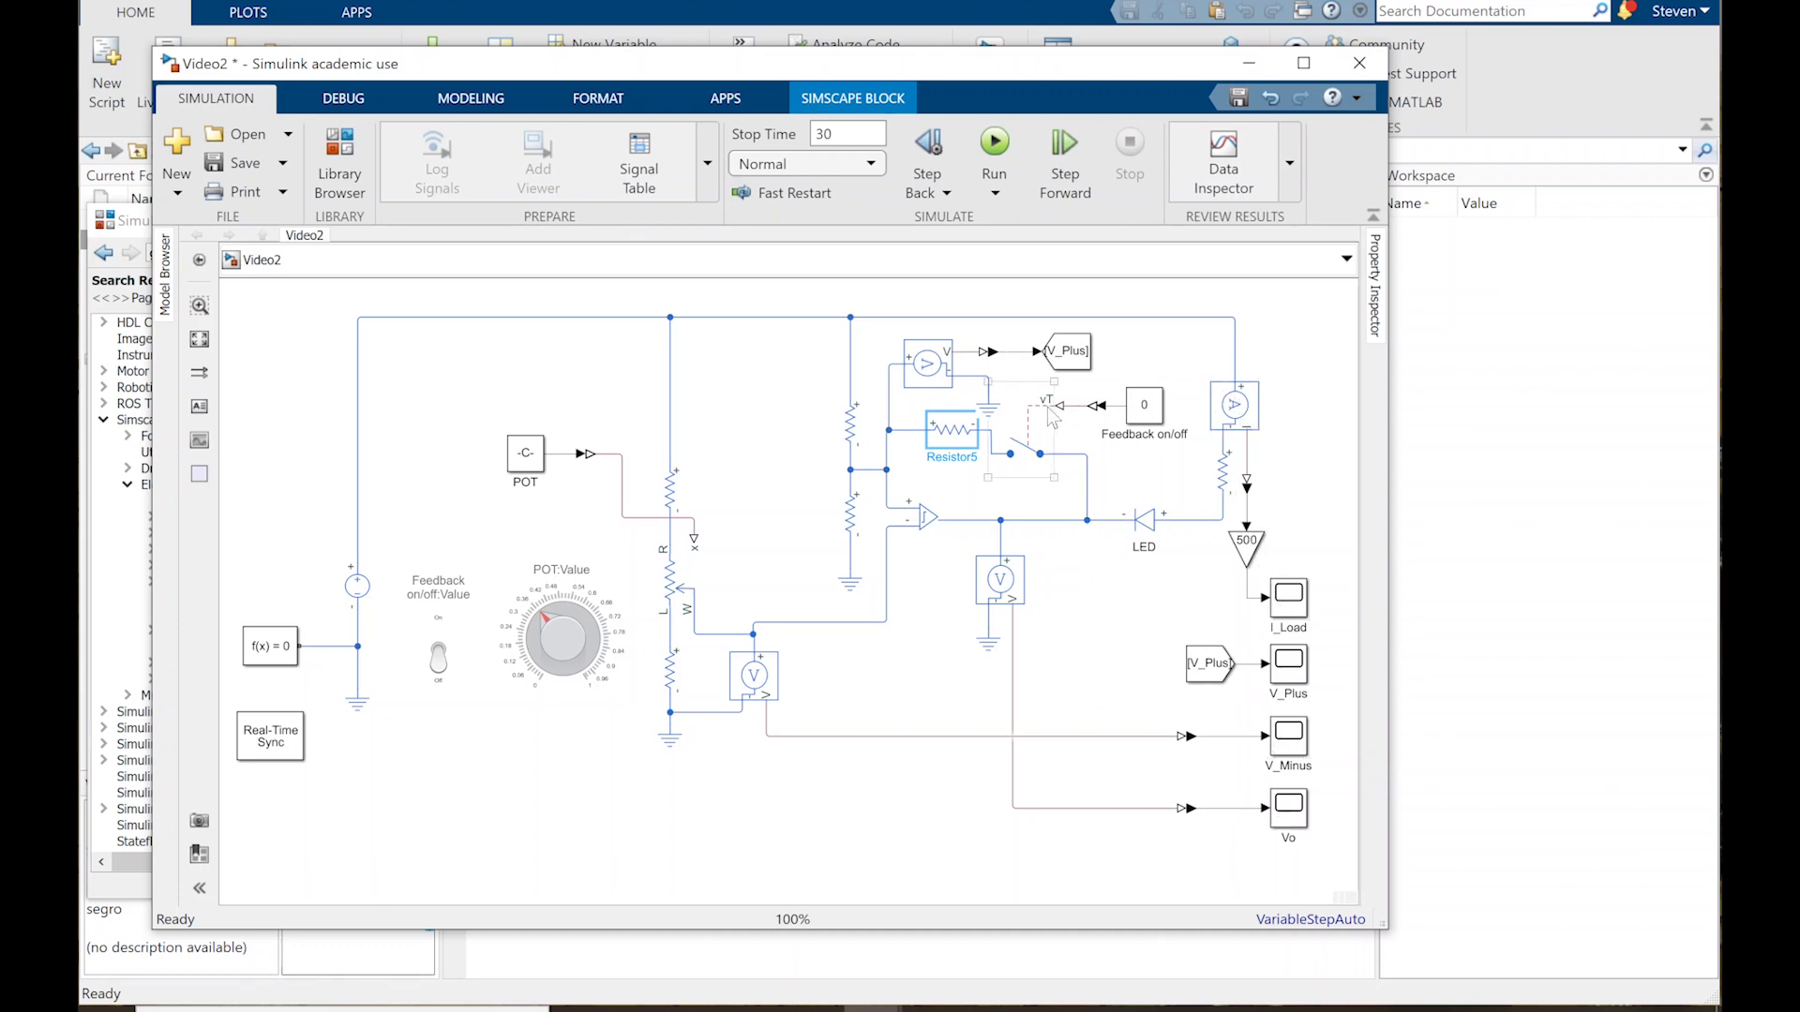
double_click(852, 437)
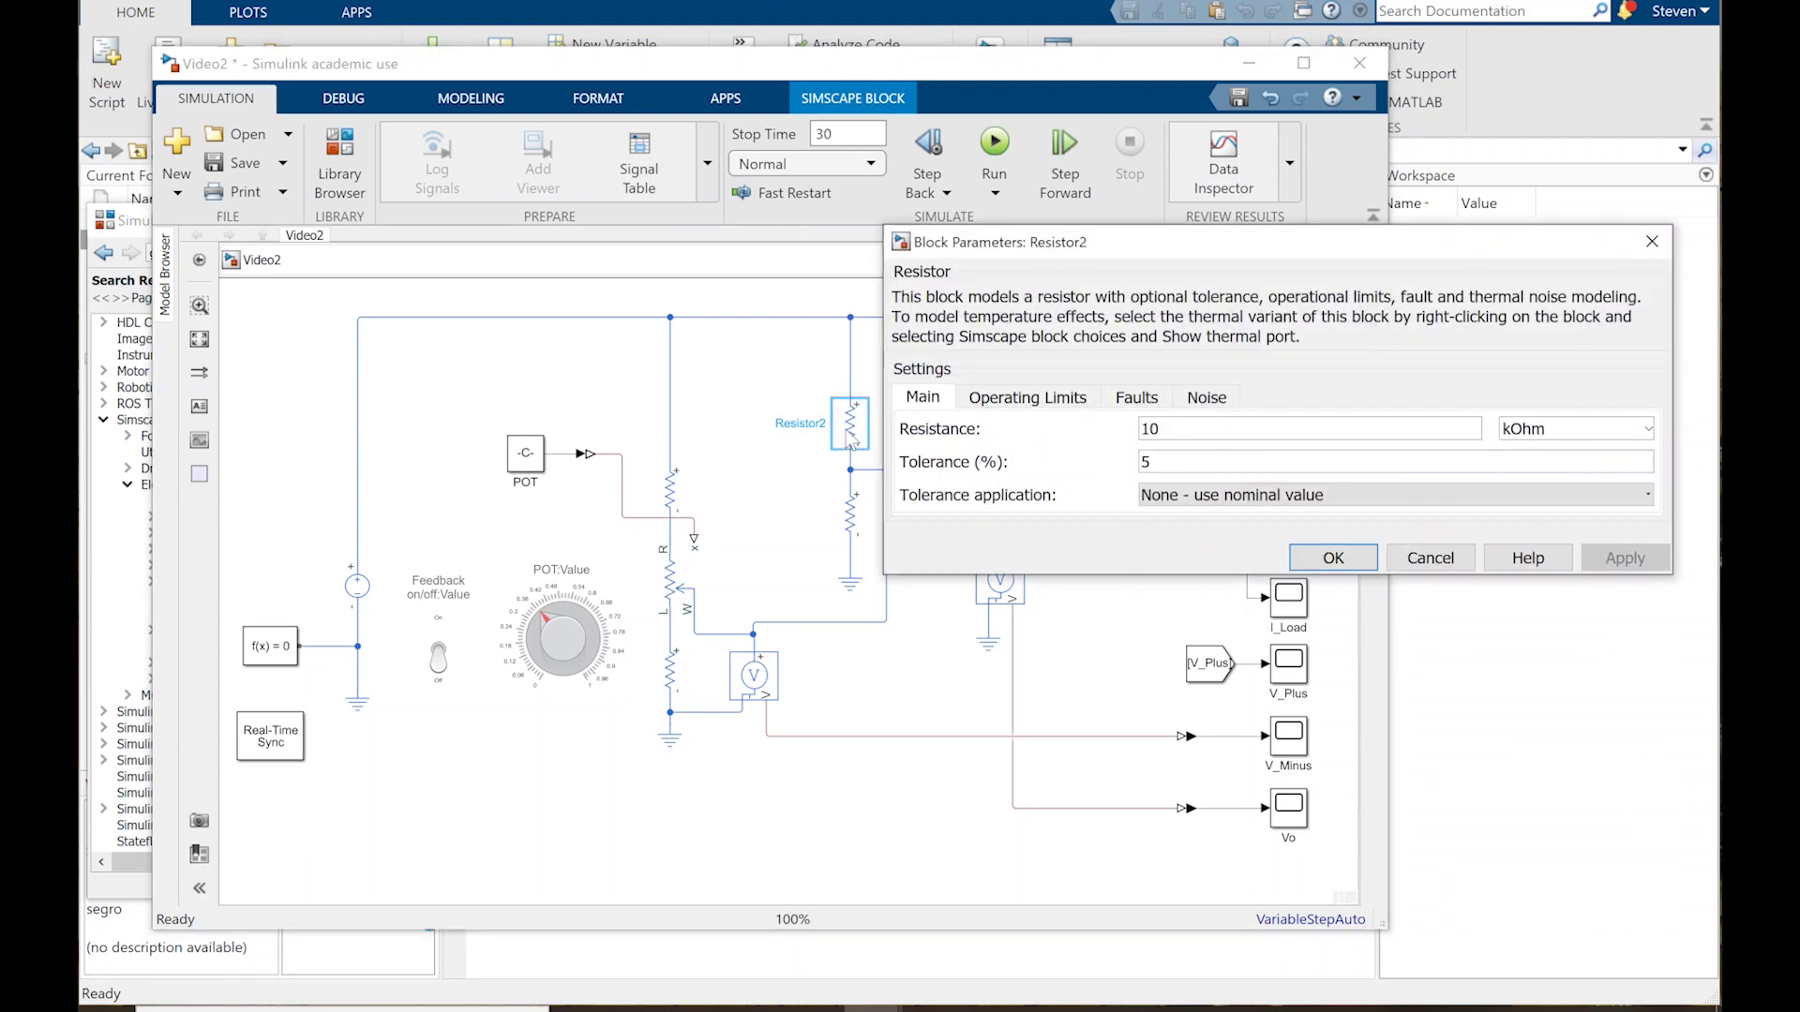
left_click(1426, 559)
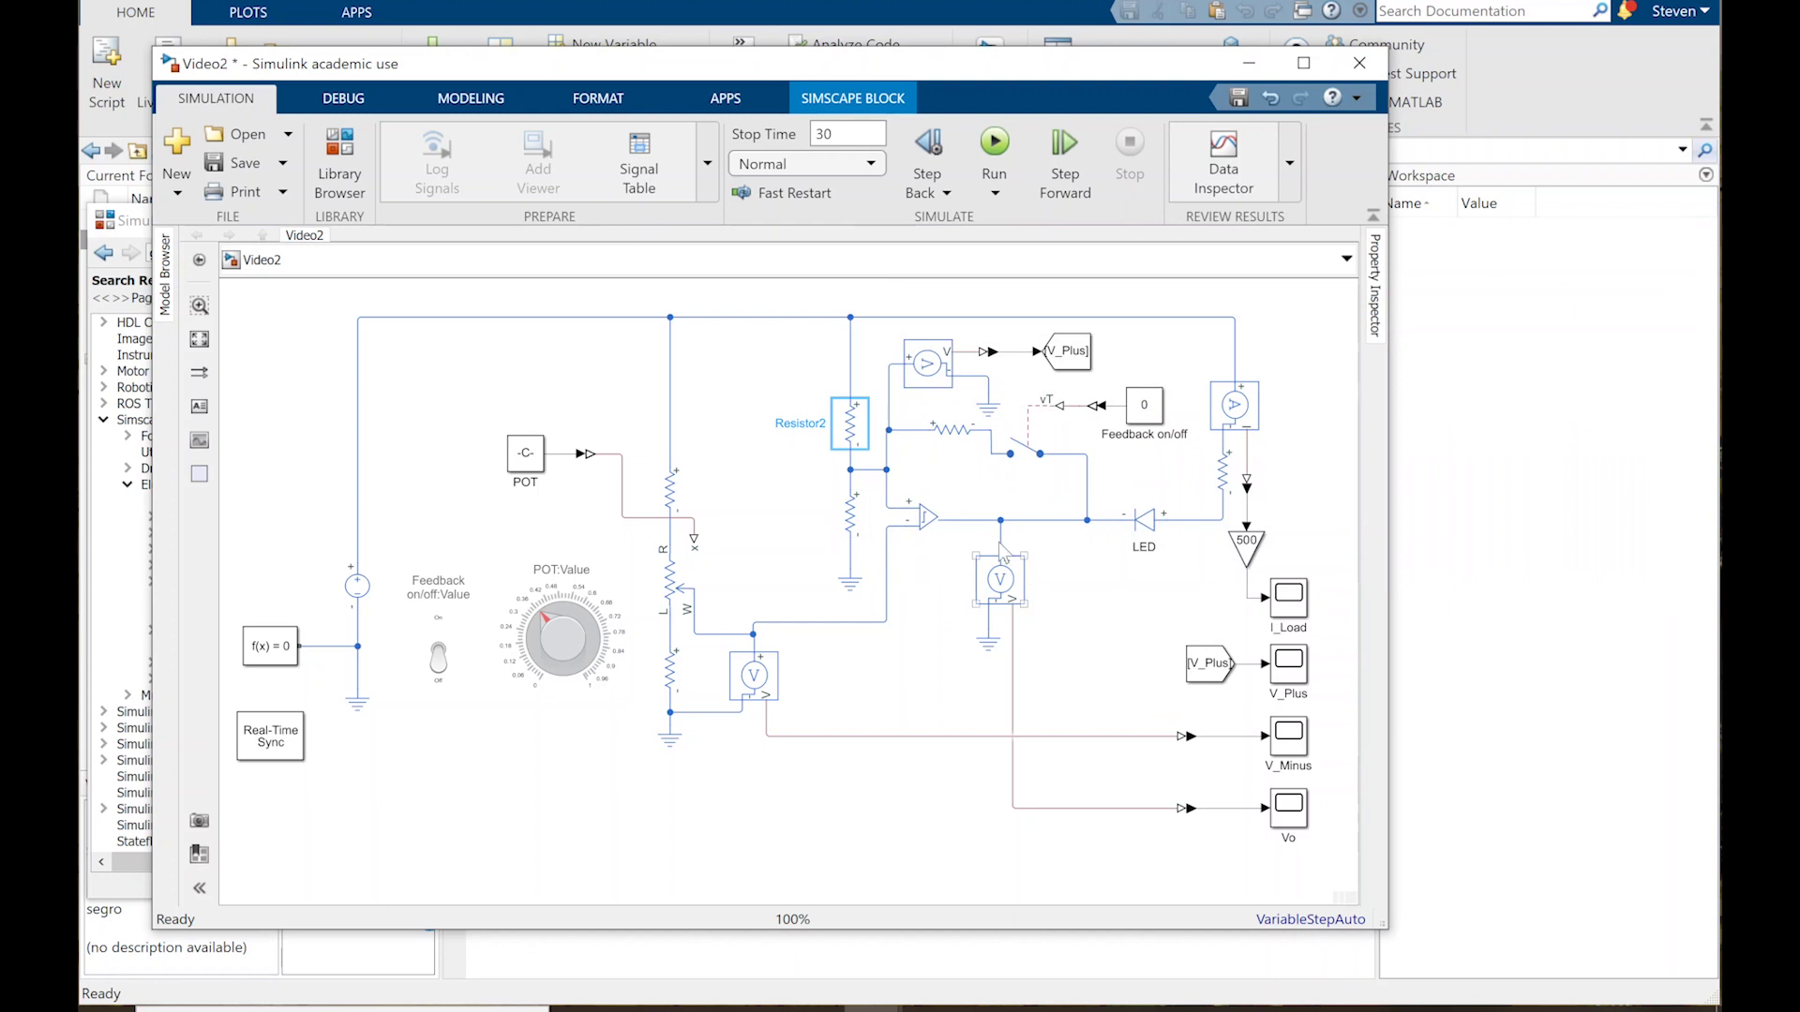
Step: Set the comparator's high level output voltage to 9 V
left_click(926, 518)
double_click(926, 519)
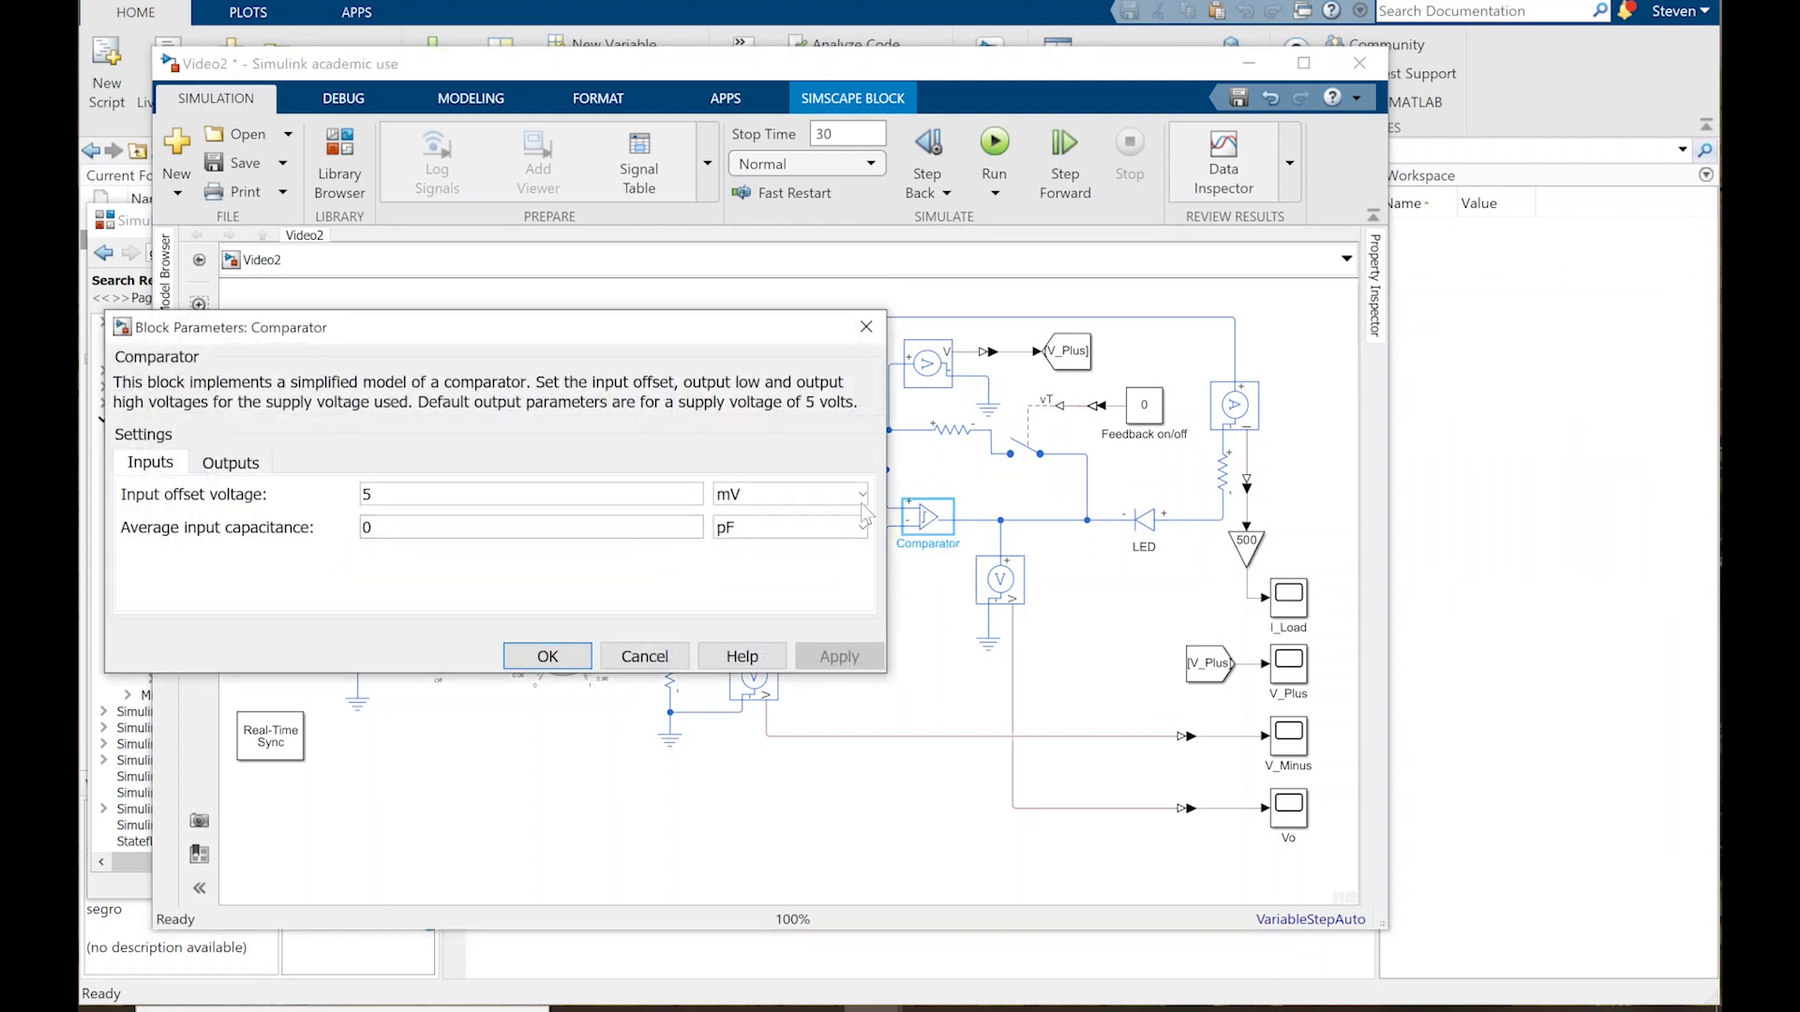
left_click(233, 462)
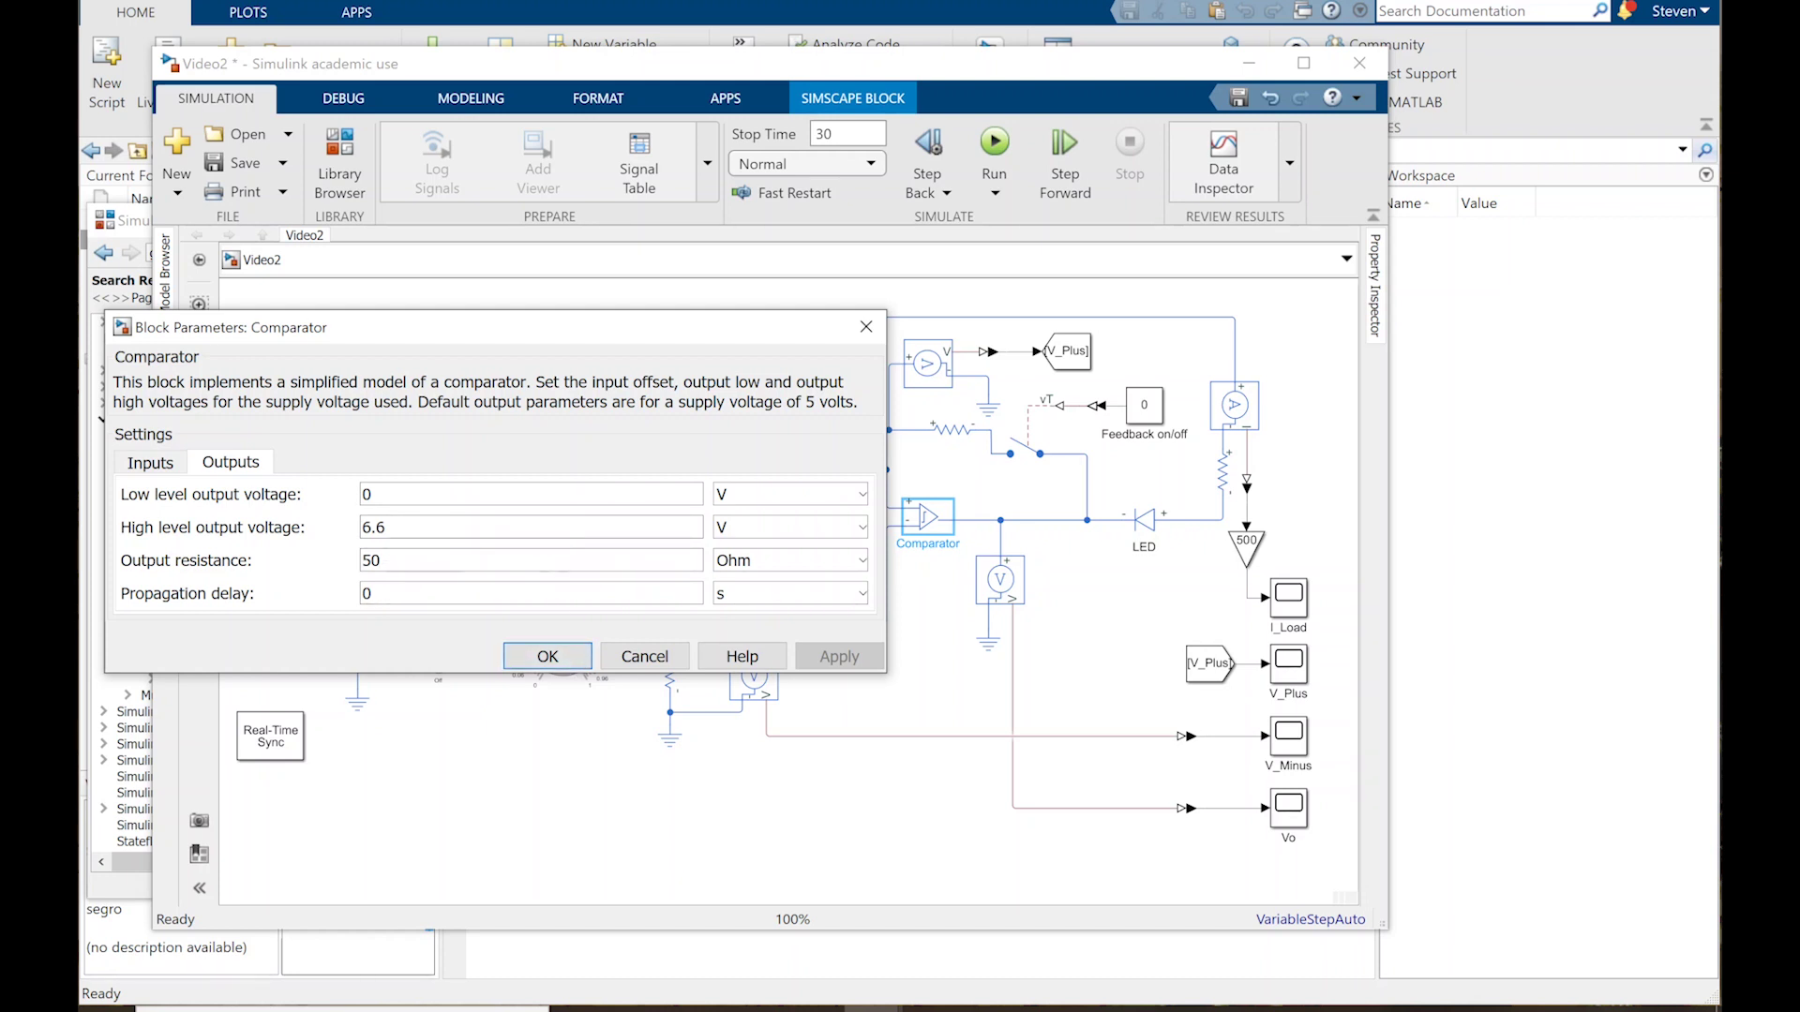
key("shift+Left")
key("BackSpace")
key("BackSpace")
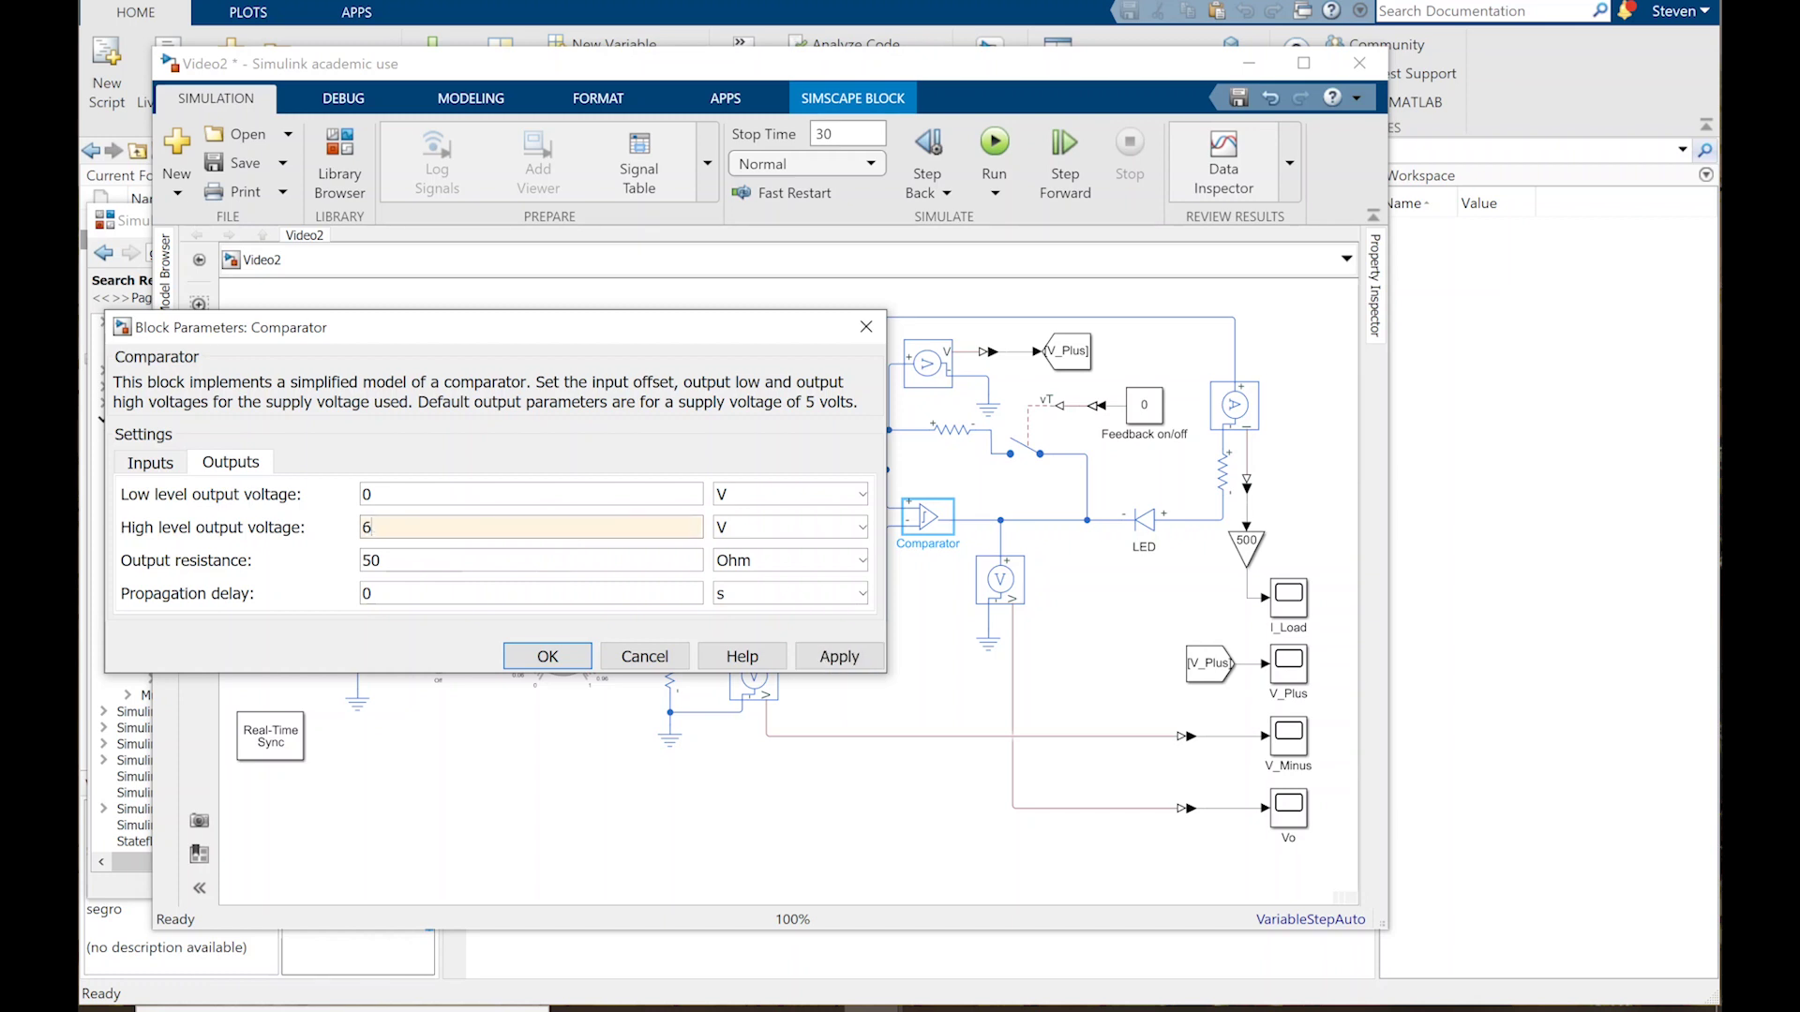
left_click(568, 659)
Step: Check the LED's forward voltage, on resistance and off conductance settings
left_click(1130, 523)
left_click(1066, 541)
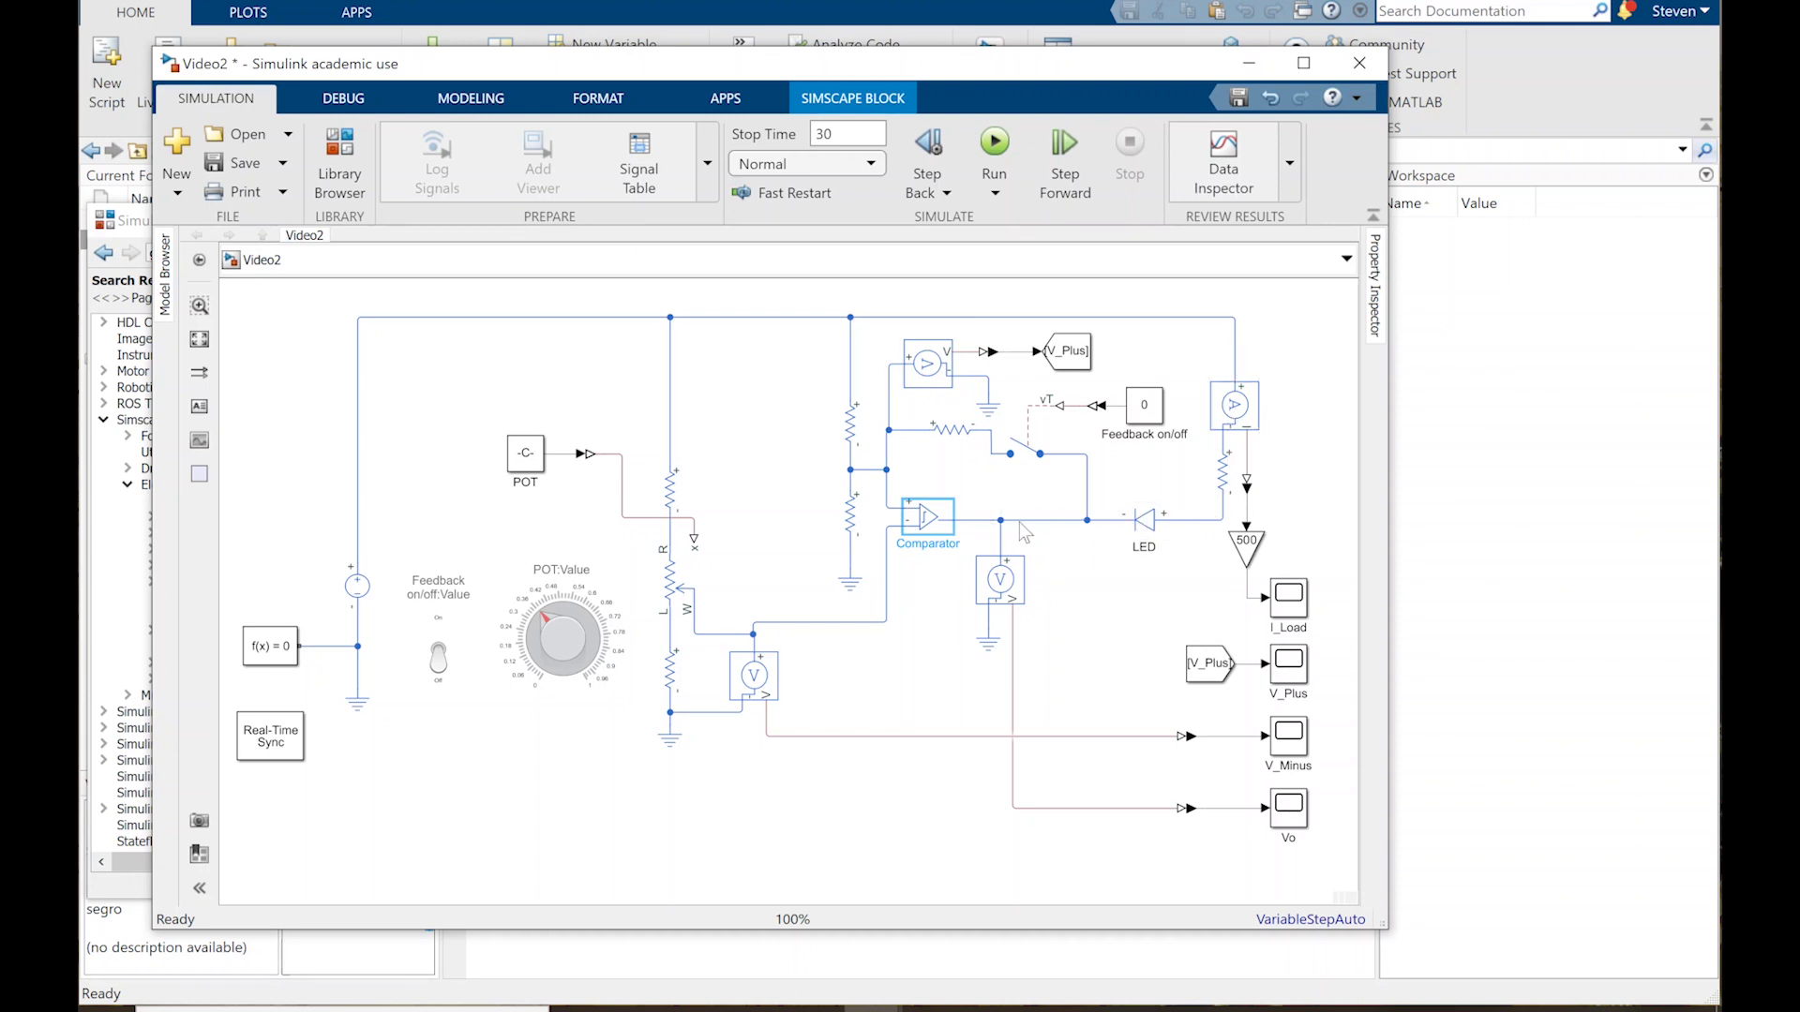
double_click(1144, 521)
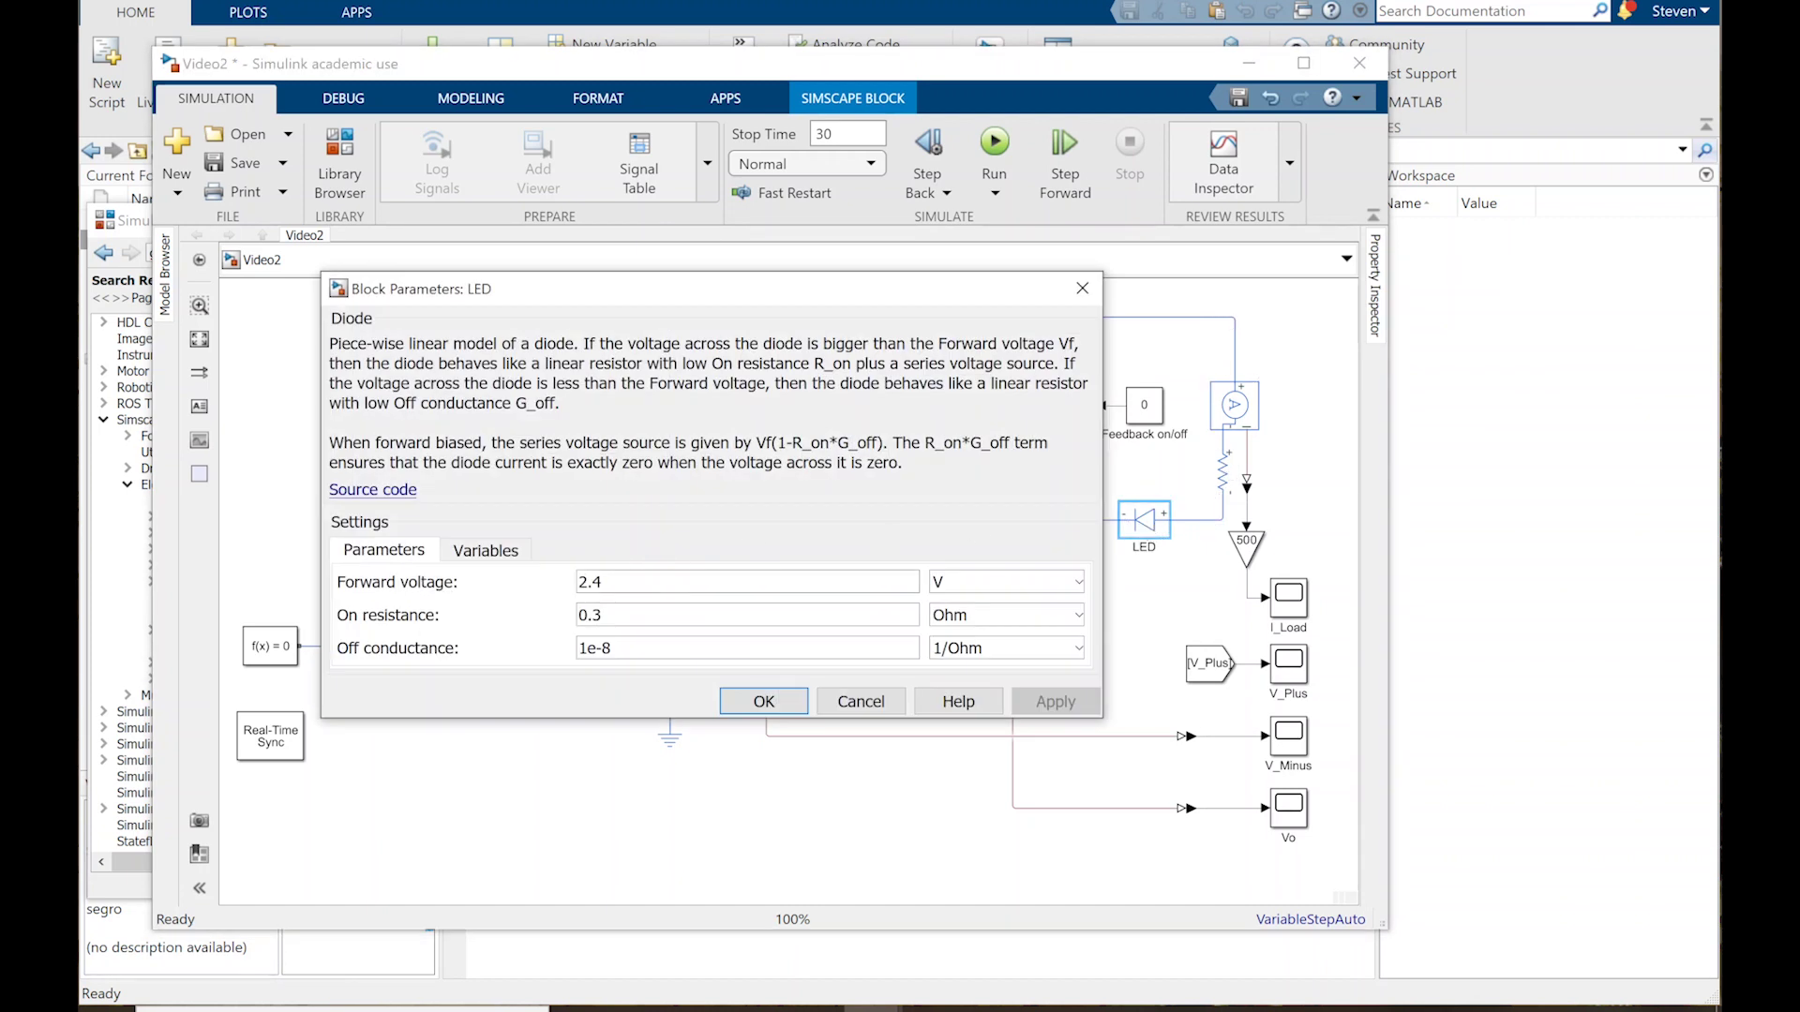
left_click(792, 705)
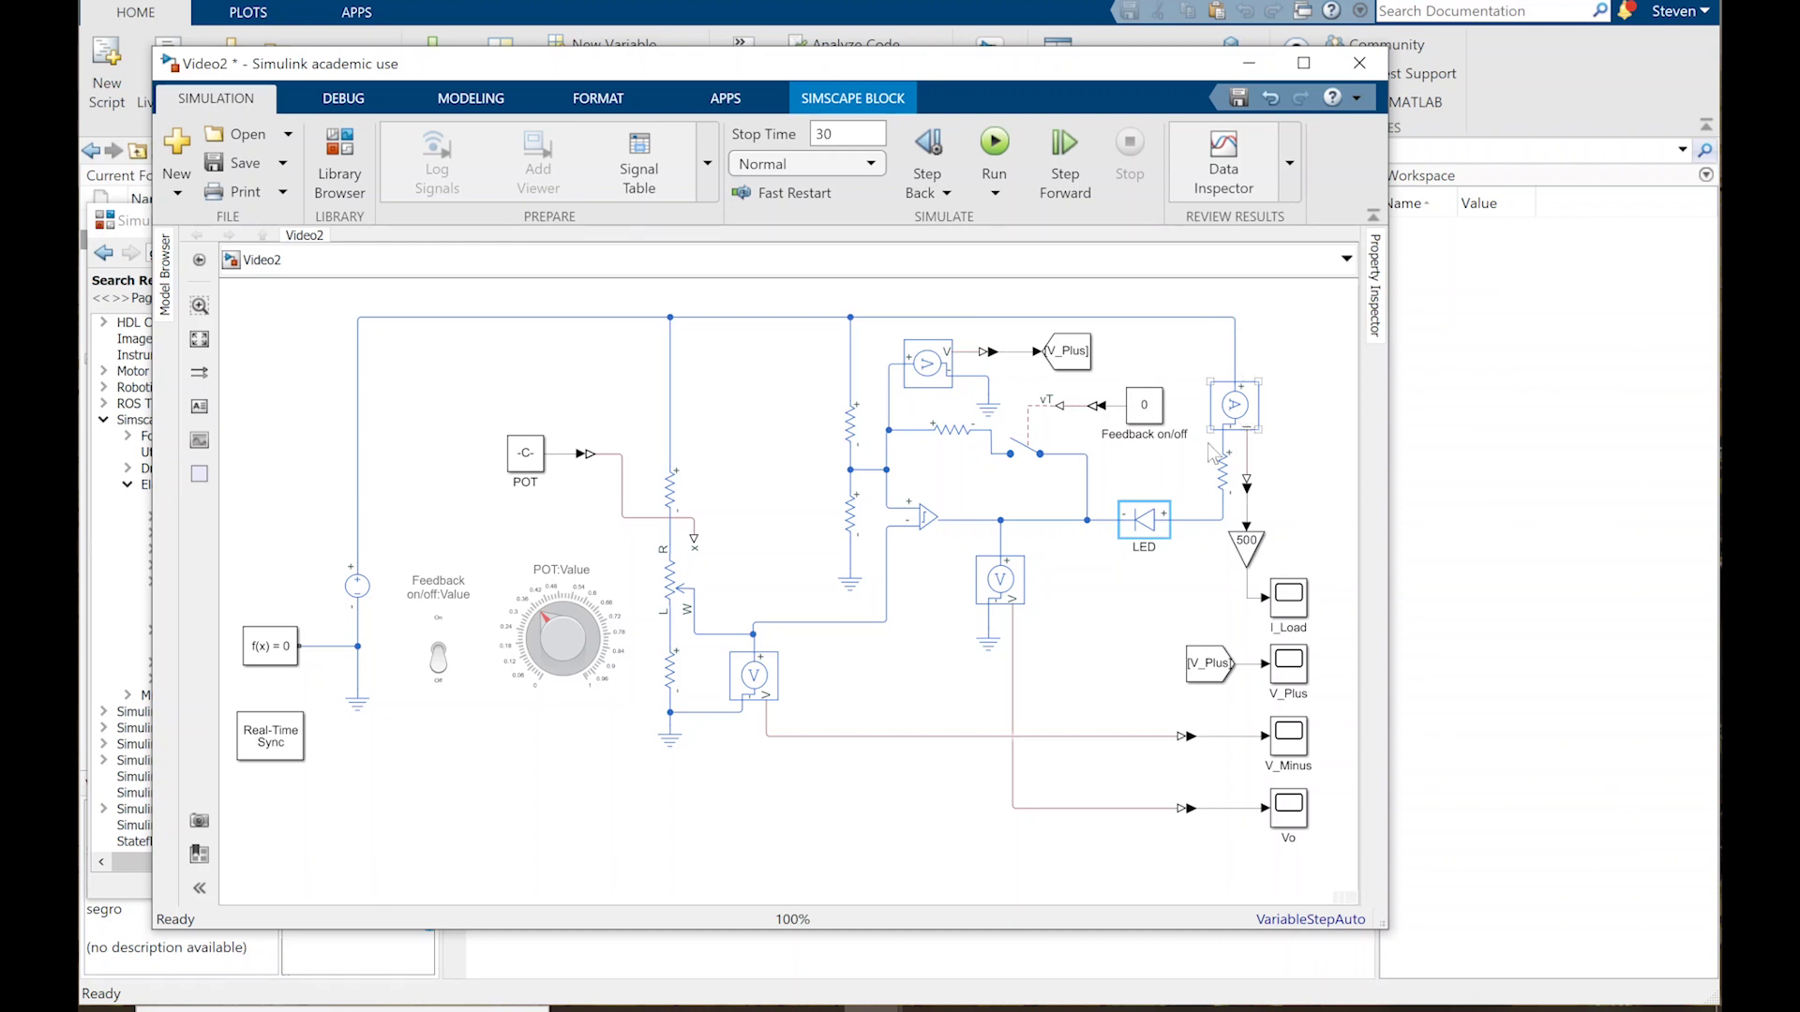
Step: Set the comparator's high level output voltage to 6.6 V
double_click(931, 525)
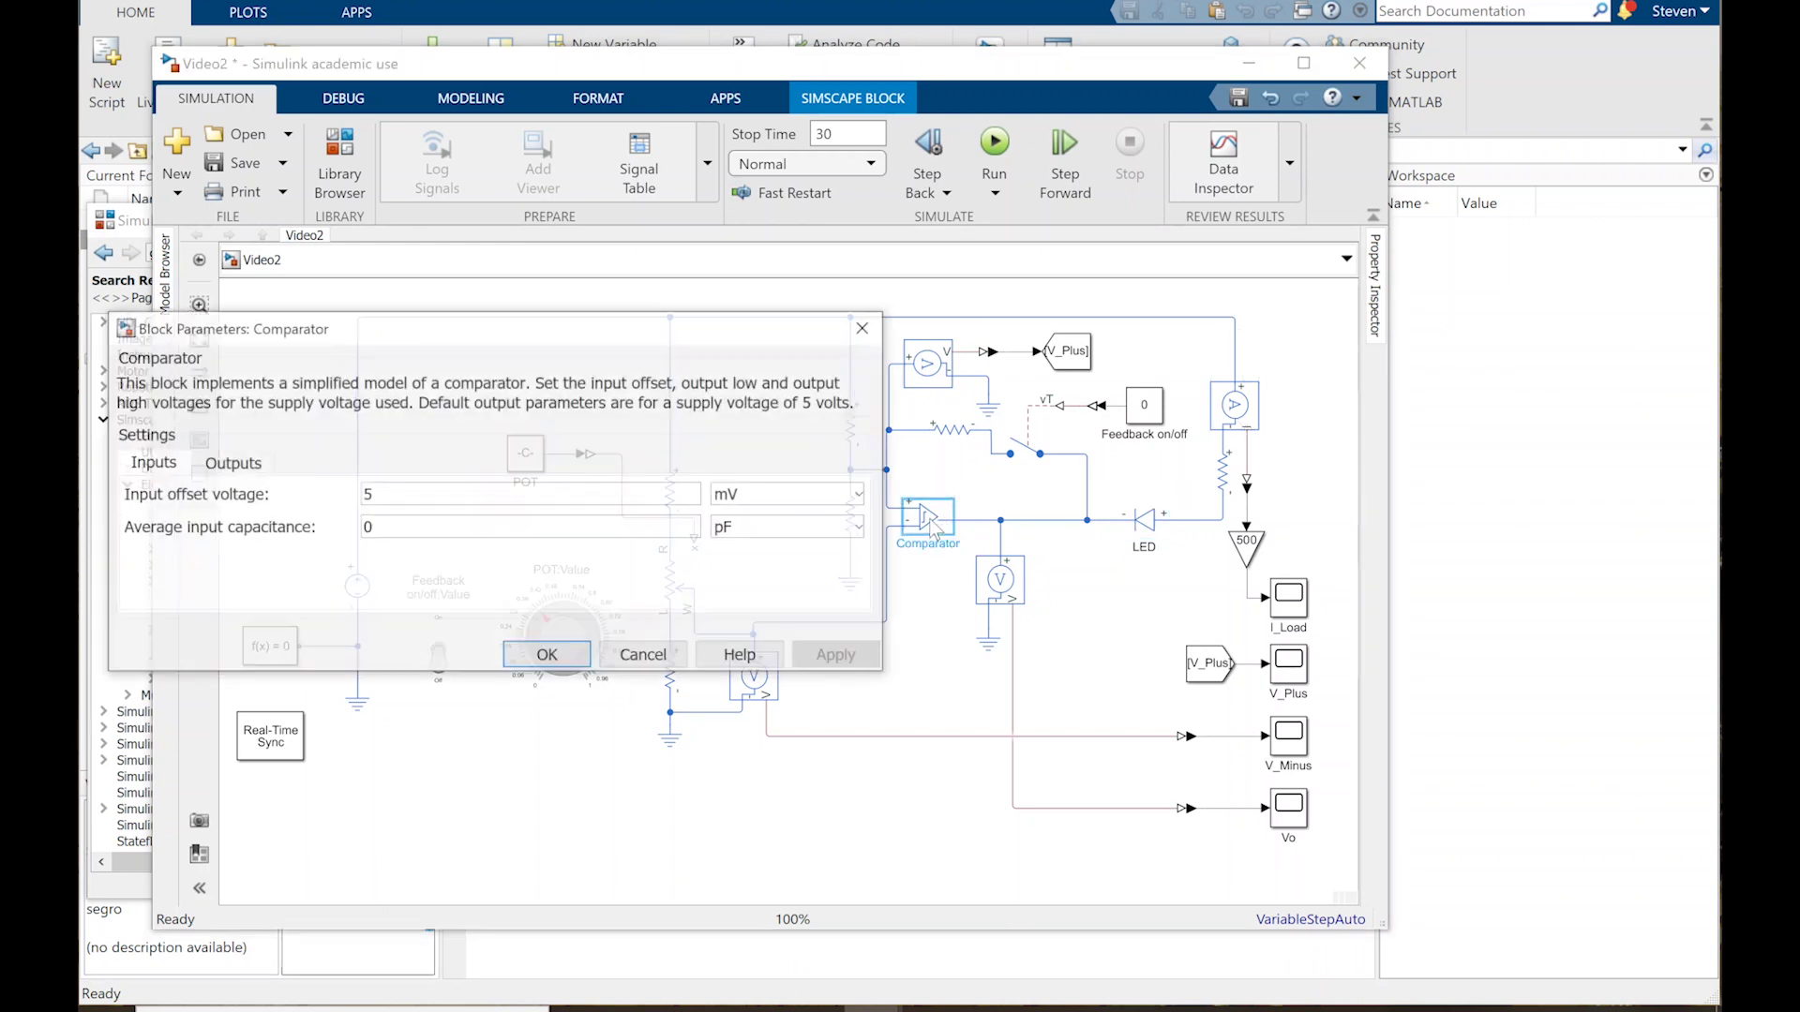
left_click(232, 464)
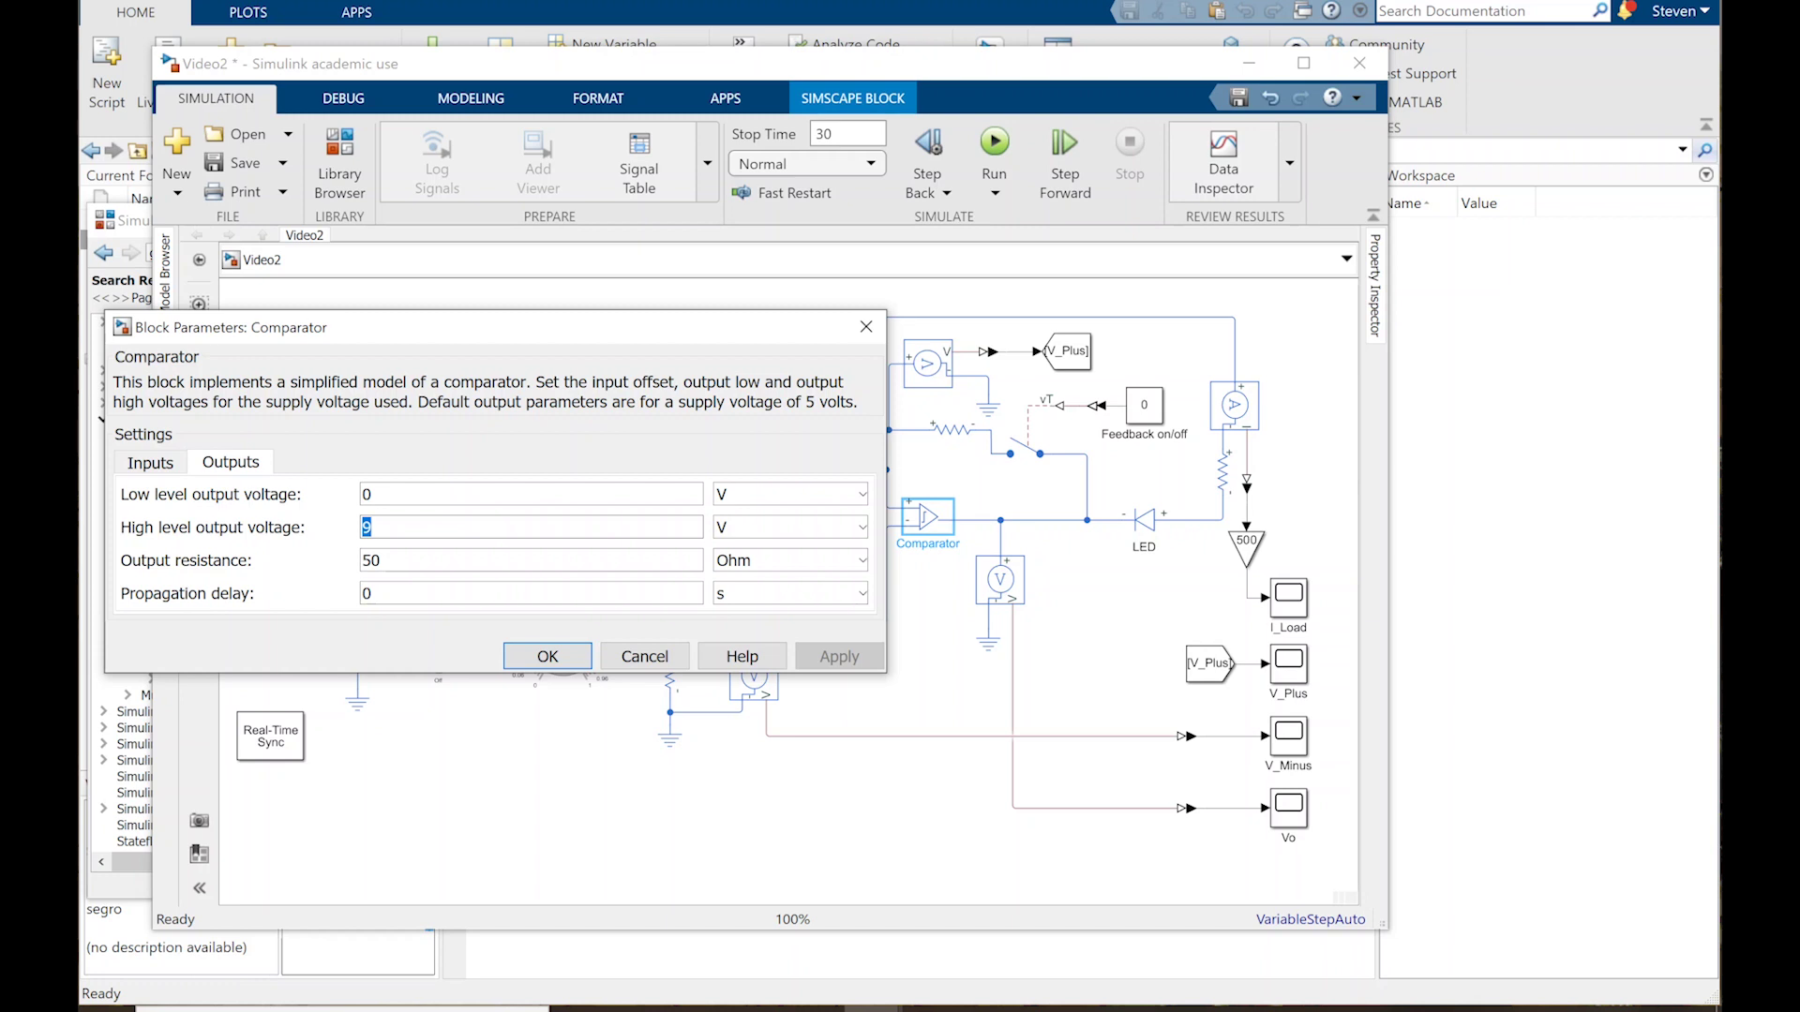
type("6.6")
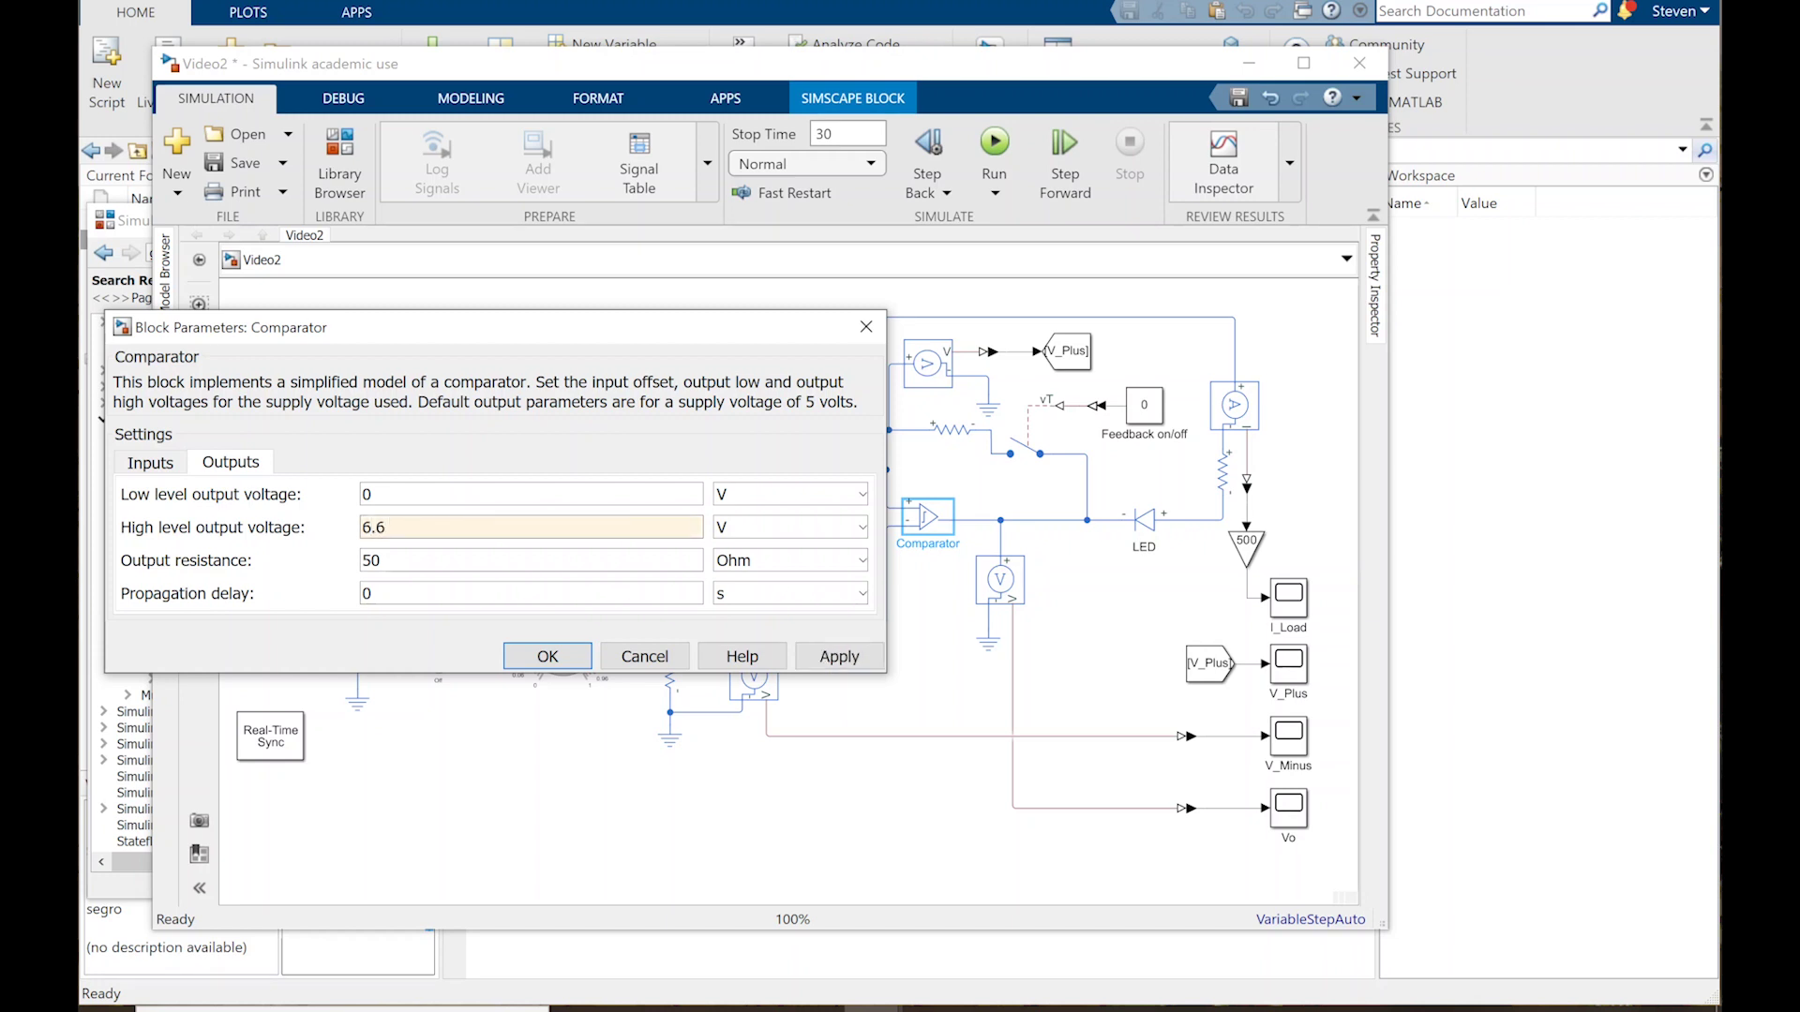
left_click(578, 661)
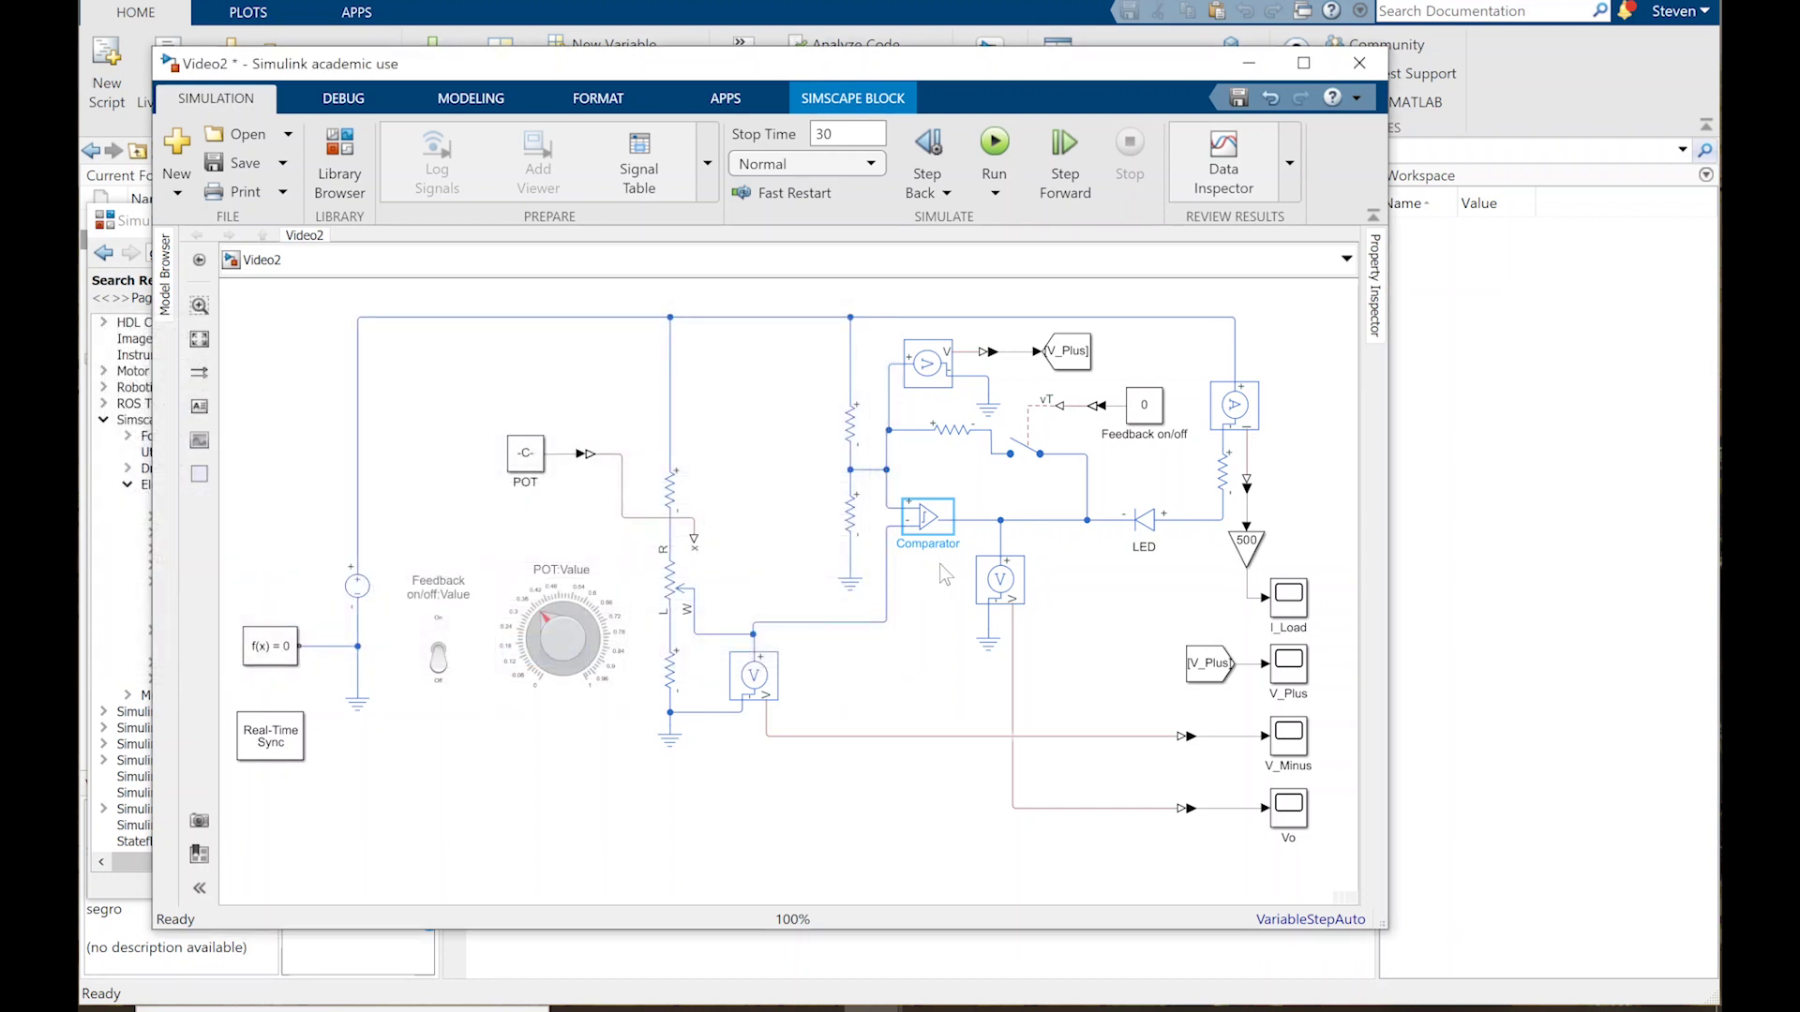